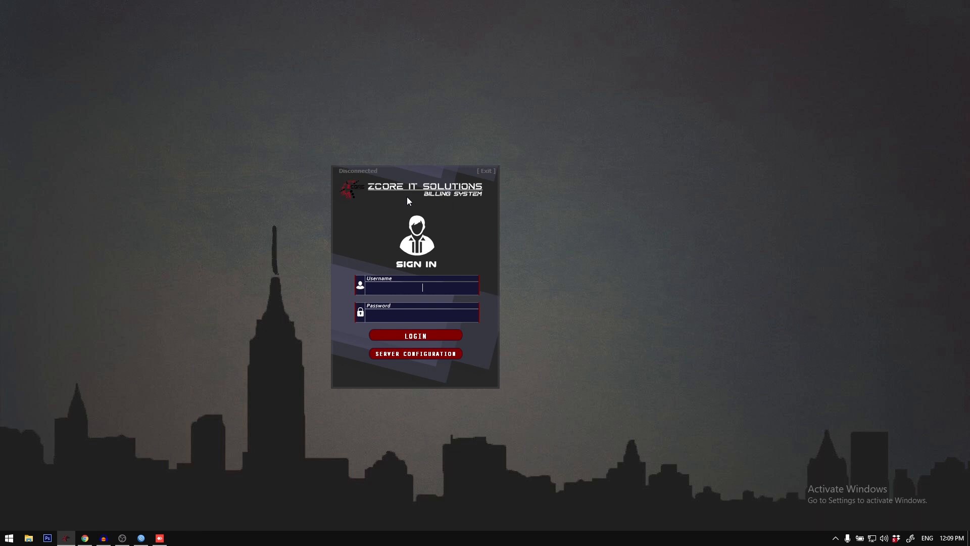
# Step: Open the server configuration beside the sign-in window and load the MAPLITE server location
pyautogui.moveTo(408, 197); pyautogui.dragTo(437, 197)
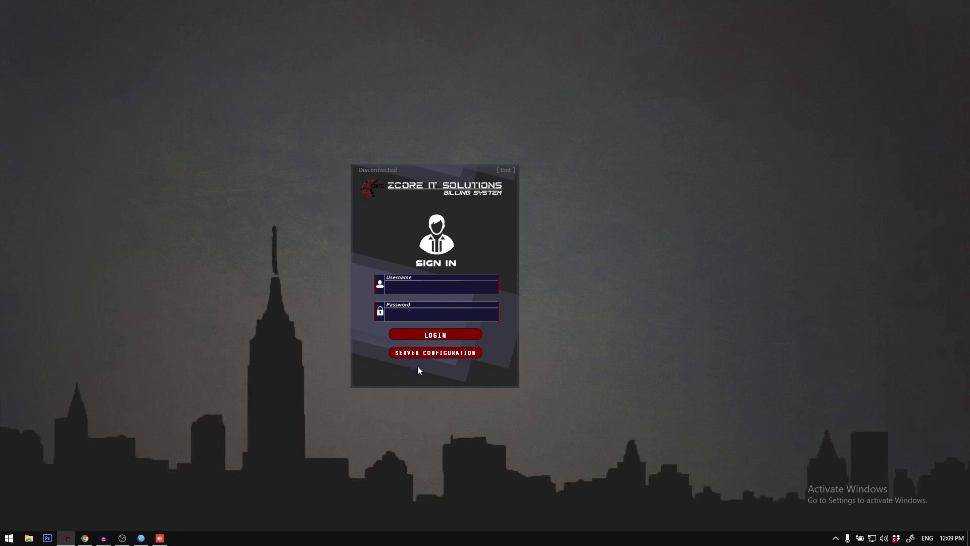
pyautogui.click(443, 354)
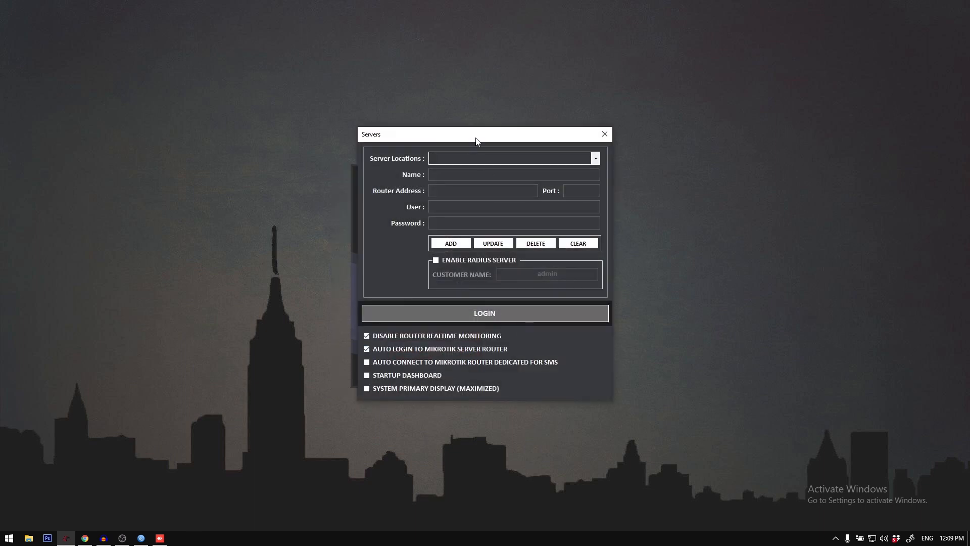
pyautogui.moveTo(477, 135); pyautogui.dragTo(650, 135)
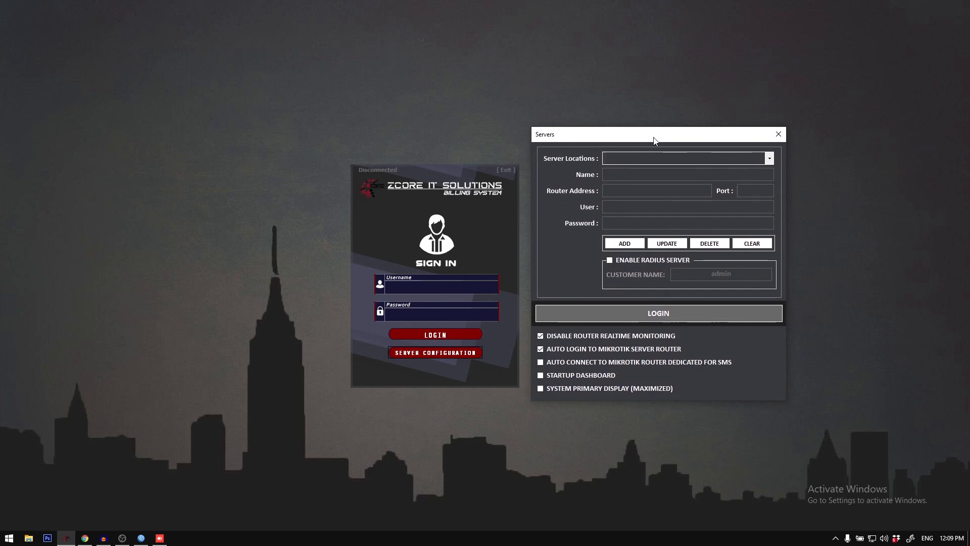
pyautogui.click(769, 158)
pyautogui.click(742, 160)
pyautogui.click(769, 159)
pyautogui.click(747, 173)
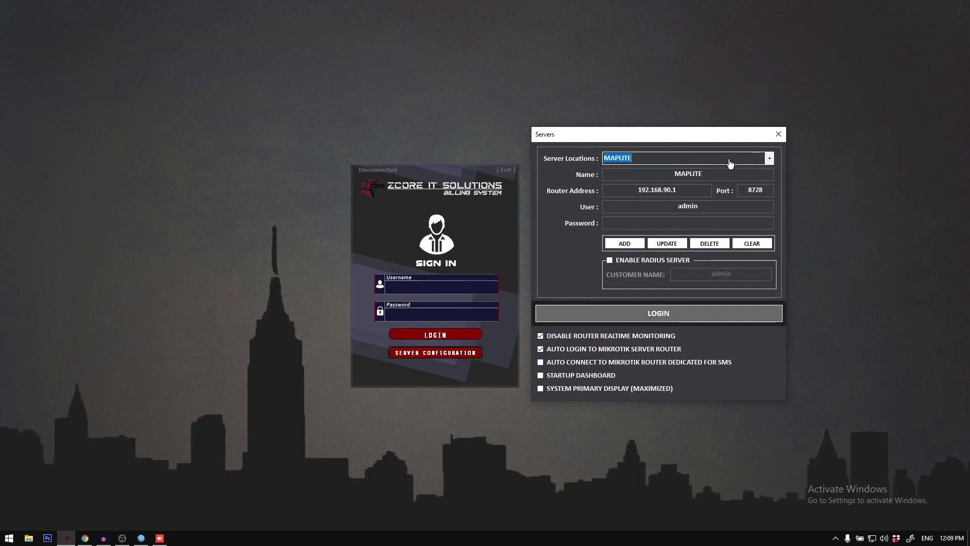
pyautogui.click(769, 158)
pyautogui.click(751, 174)
# Step: Review the server's name, router address, port, user, password and radius server settings, and close the server configuration
pyautogui.press('Tab')
pyautogui.press('Tab')
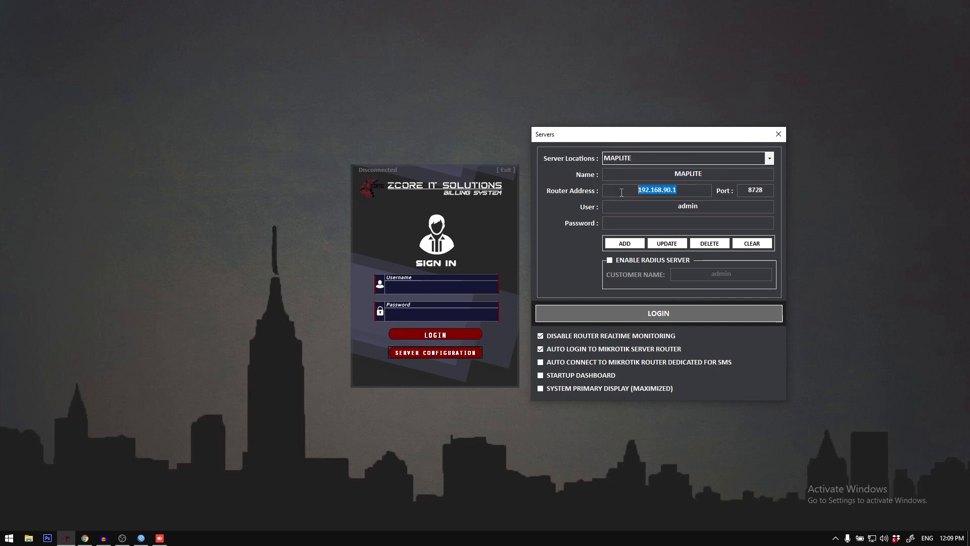
pyautogui.click(661, 173)
pyautogui.doubleClick(660, 174)
pyautogui.tripleClick(635, 192)
pyautogui.click(634, 192)
pyautogui.moveTo(749, 189); pyautogui.dragTo(776, 188)
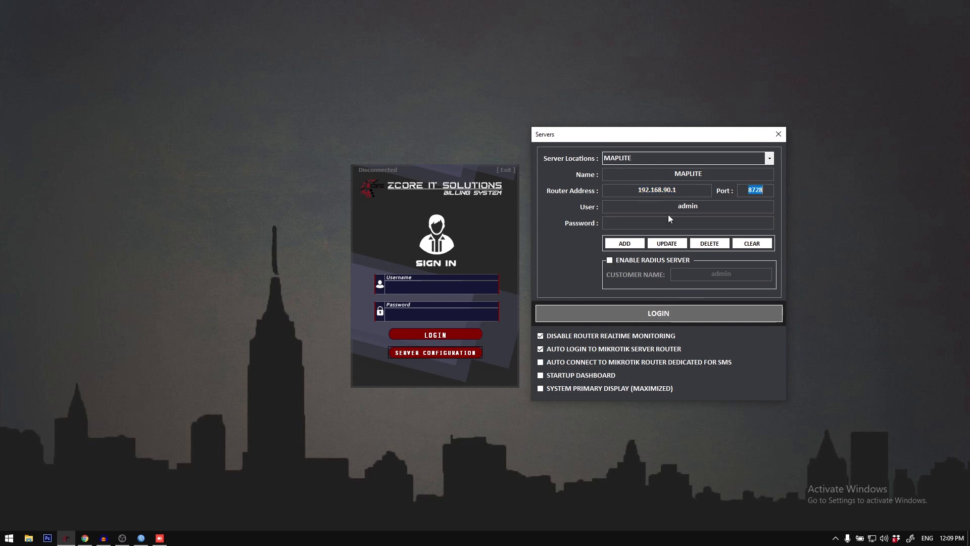
pyautogui.moveTo(677, 206); pyautogui.dragTo(727, 207)
pyautogui.click(693, 225)
pyautogui.click(686, 222)
pyautogui.click(610, 260)
pyautogui.click(609, 261)
pyautogui.click(779, 134)
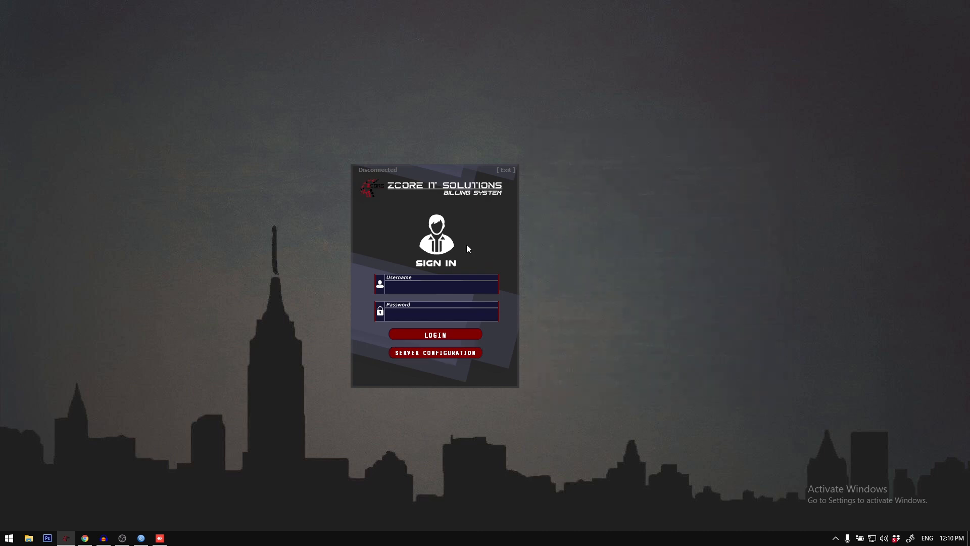
# Step: Sign in to the billing system with the username admin and the account password
pyautogui.click(480, 290)
pyautogui.write('admin')
pyautogui.press('Tab')
pyautogui.write('admin')
pyautogui.press('Return')
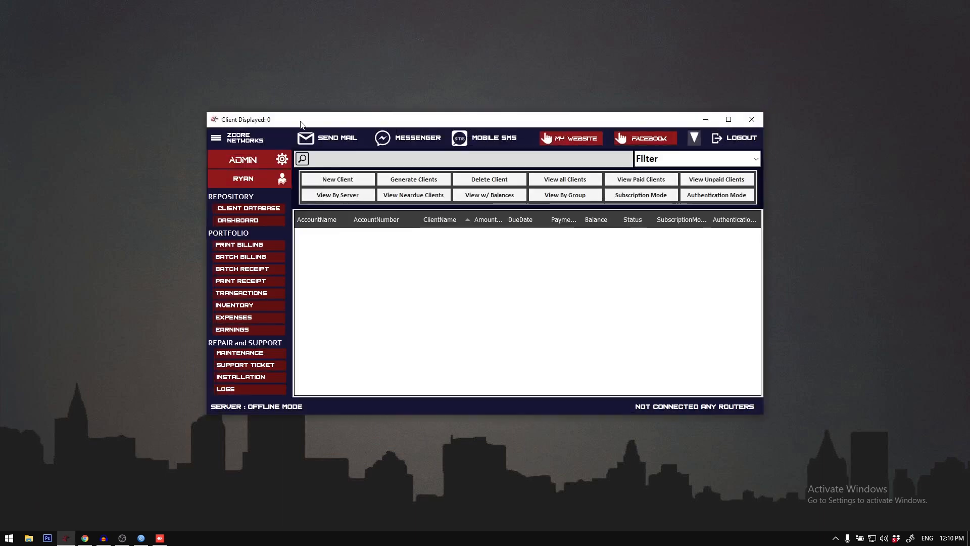
pyautogui.doubleClick(327, 120)
pyautogui.doubleClick(355, 4)
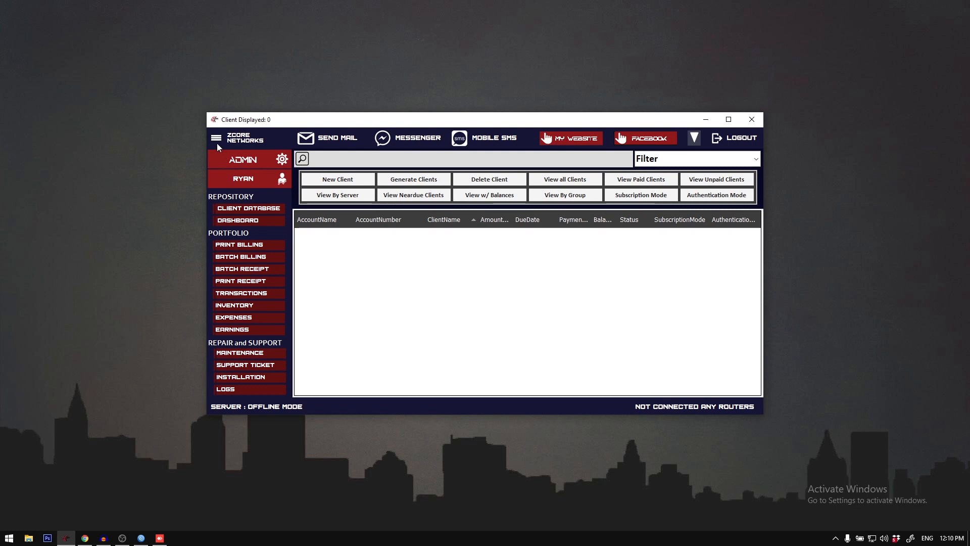
pyautogui.click(217, 141)
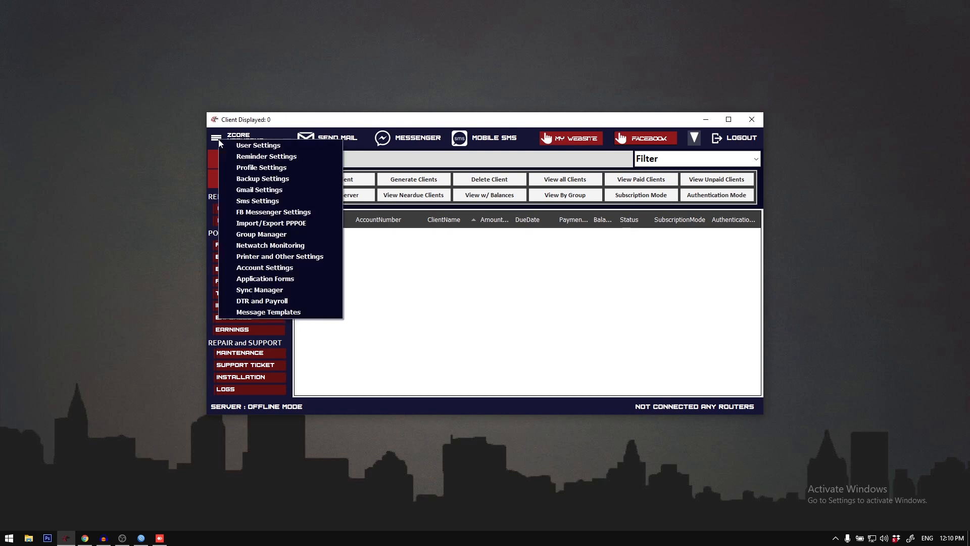
pyautogui.click(280, 121)
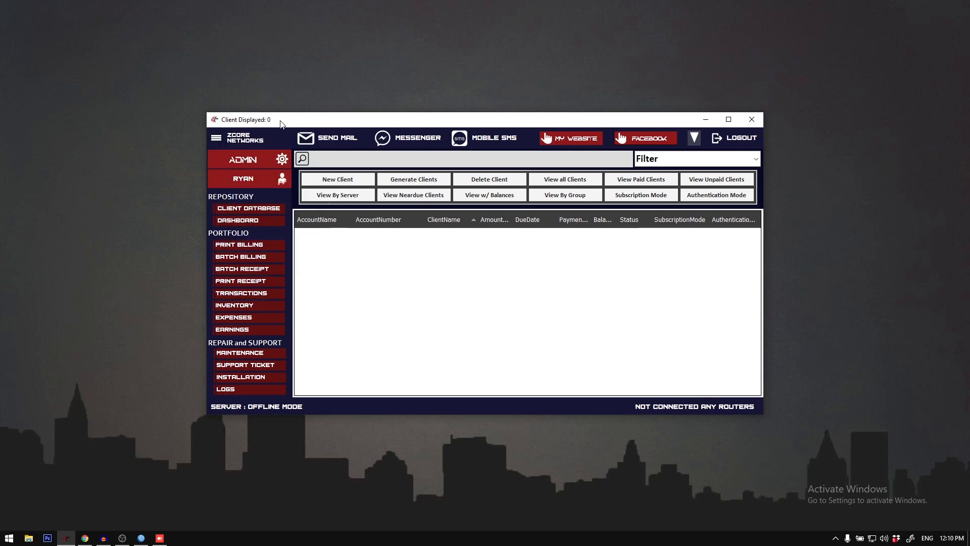
pyautogui.click(282, 162)
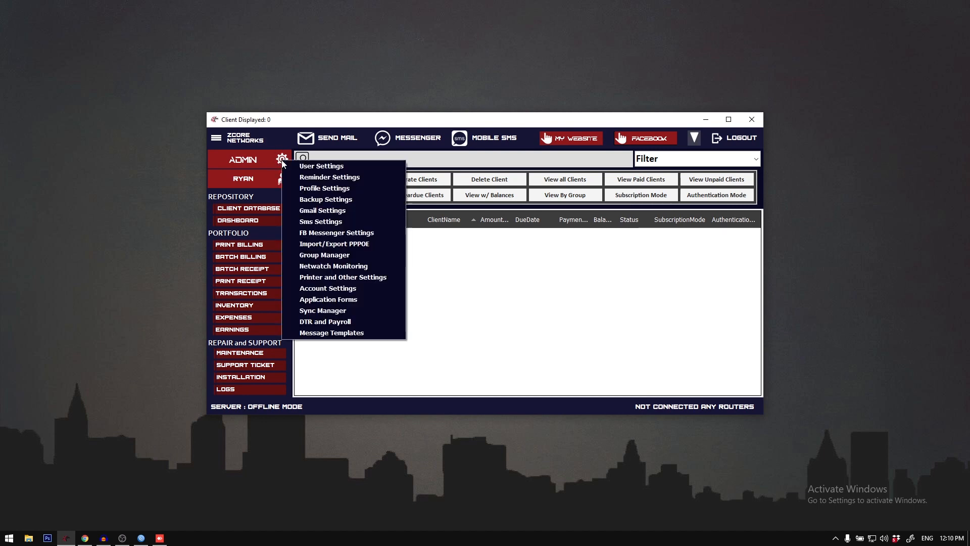
pyautogui.click(290, 123)
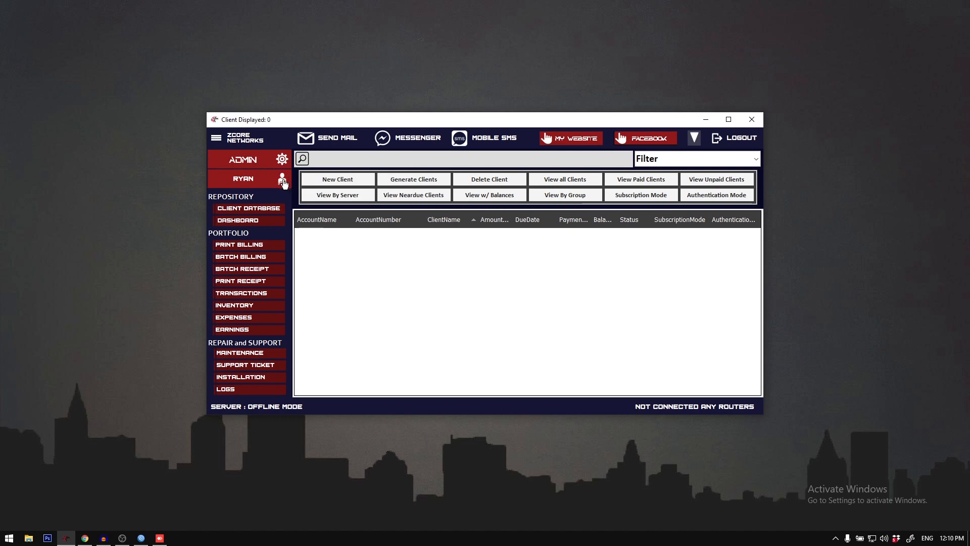
# Step: Open the Employee/Users Data Base from the account area, look through the employee list, and close it
pyautogui.click(283, 183)
pyautogui.moveTo(329, 141); pyautogui.dragTo(320, 167)
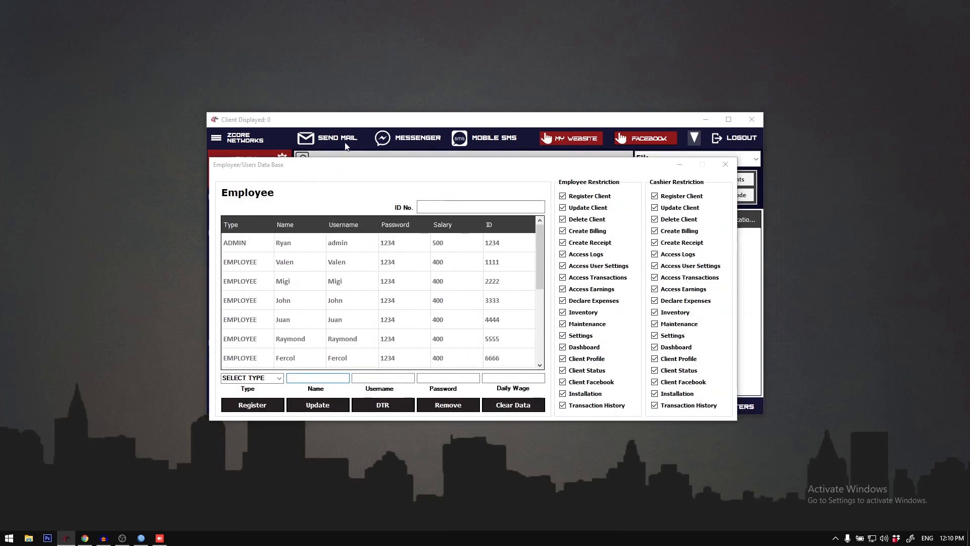
pyautogui.scroll(-5, 382, 283)
pyautogui.scroll(5, 381, 283)
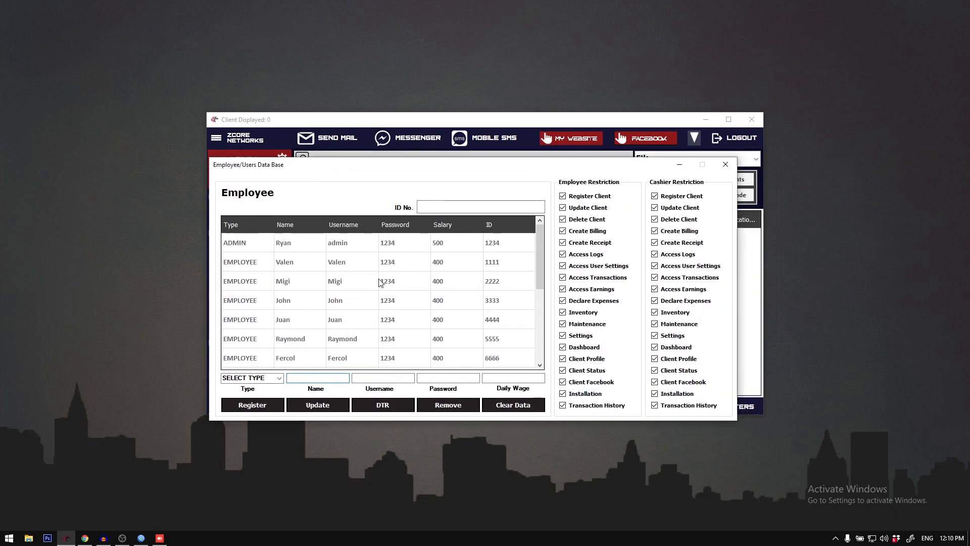
pyautogui.click(725, 164)
pyautogui.doubleClick(360, 120)
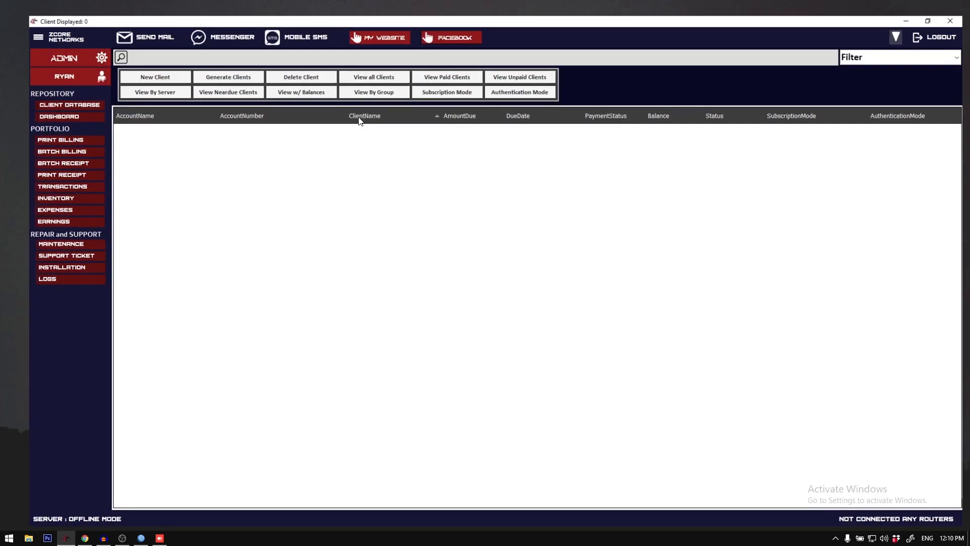
pyautogui.doubleClick(383, 4)
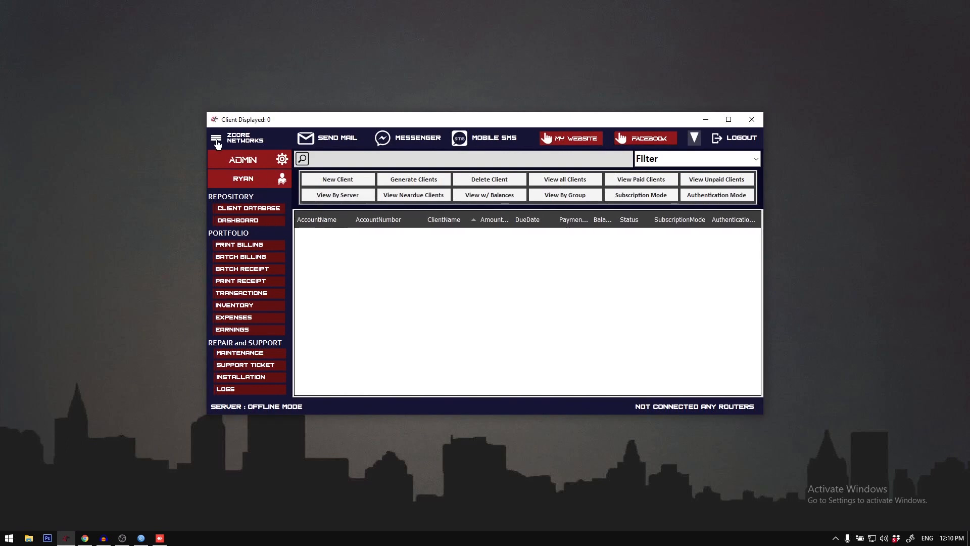
# Step: Open the User Settings and examine several employee records and their ID numbers throughout the list
pyautogui.click(217, 144)
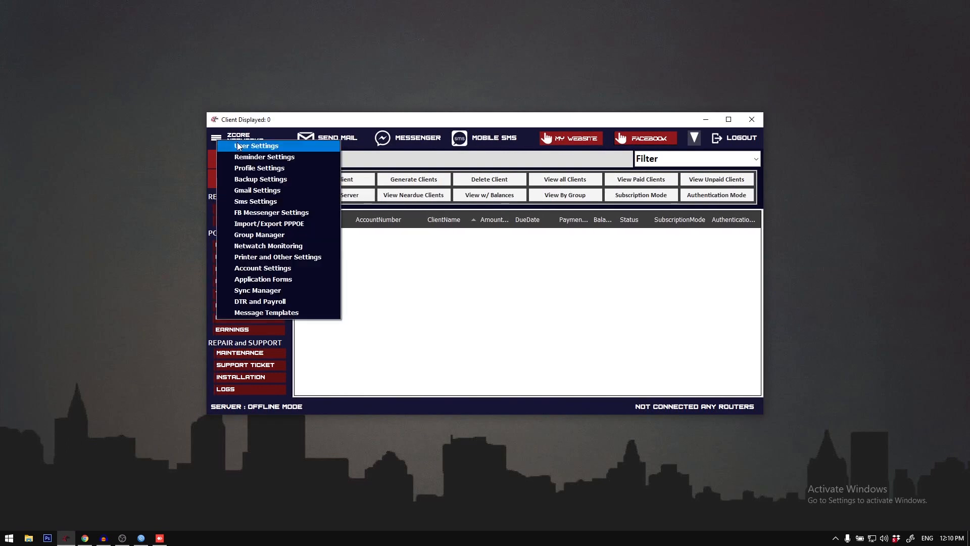
pyautogui.click(237, 141)
pyautogui.scroll(-3, 466, 250)
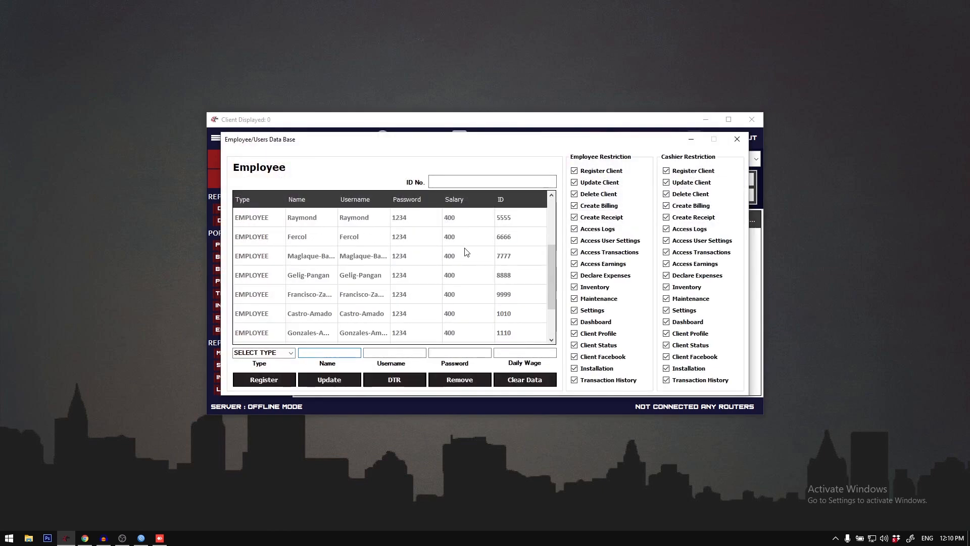
pyautogui.scroll(3, 466, 253)
pyautogui.click(367, 220)
pyautogui.click(368, 238)
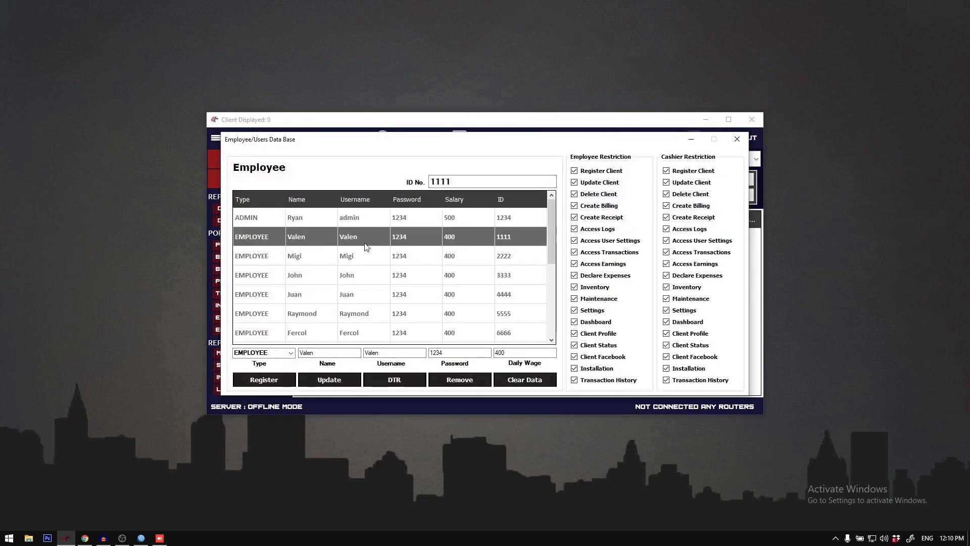
pyautogui.click(368, 254)
pyautogui.click(356, 221)
pyautogui.click(359, 236)
pyautogui.scroll(-5, 359, 238)
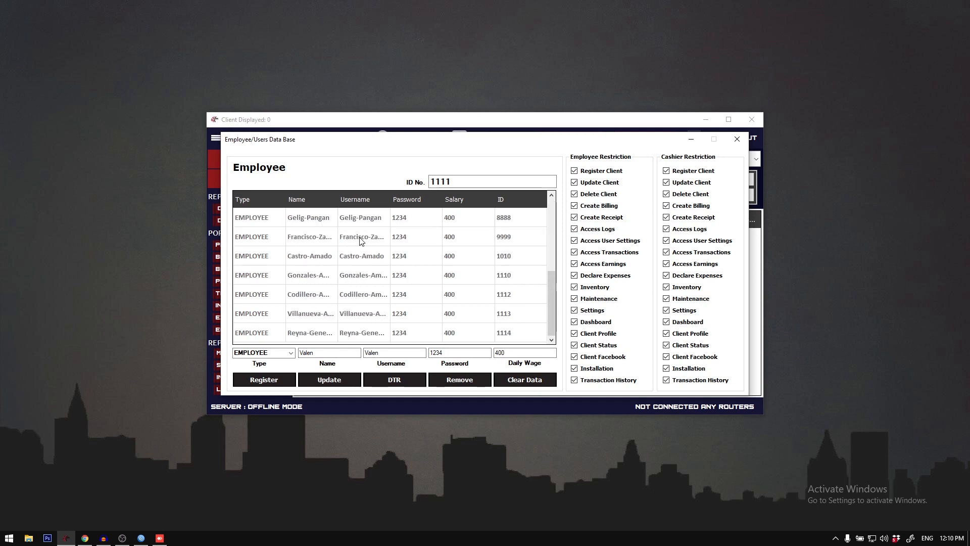
pyautogui.click(367, 263)
pyautogui.click(368, 276)
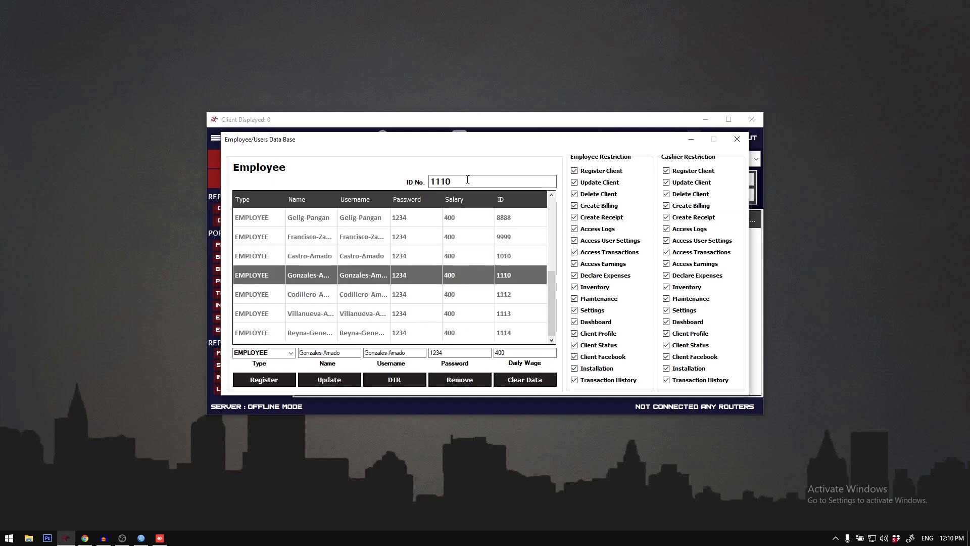
pyautogui.moveTo(455, 181); pyautogui.dragTo(422, 181)
pyautogui.click(361, 236)
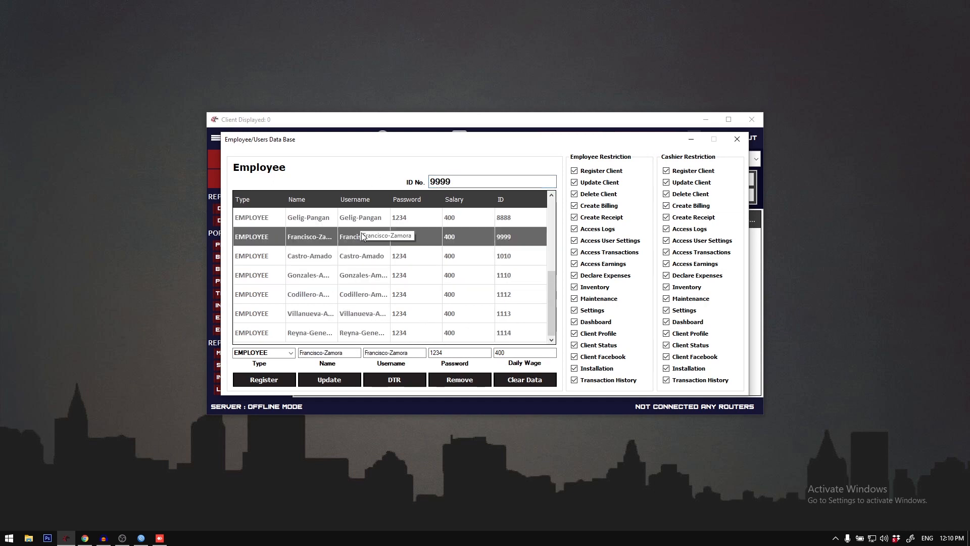
# Step: Examine the login and daily wage details of the admin and the first employees, and close the user database
pyautogui.scroll(5, 430, 237)
pyautogui.click(317, 217)
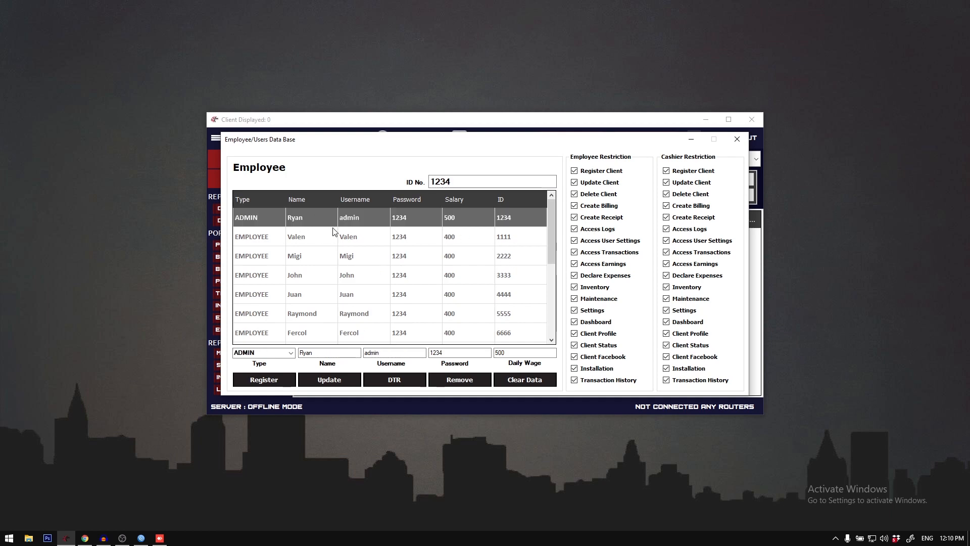
pyautogui.click(351, 239)
pyautogui.click(386, 217)
pyautogui.click(381, 242)
pyautogui.click(393, 279)
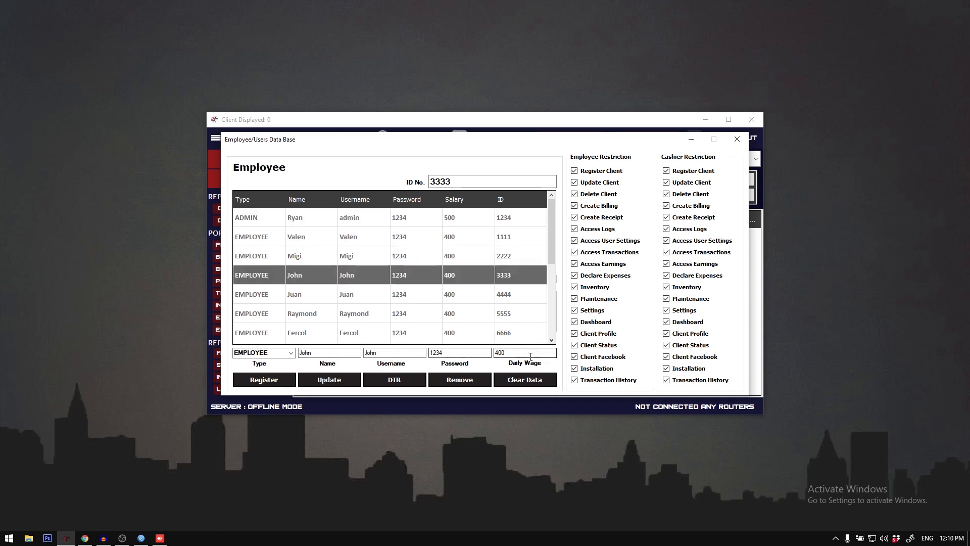
pyautogui.moveTo(529, 353); pyautogui.dragTo(462, 356)
pyautogui.click(385, 307)
pyautogui.click(373, 255)
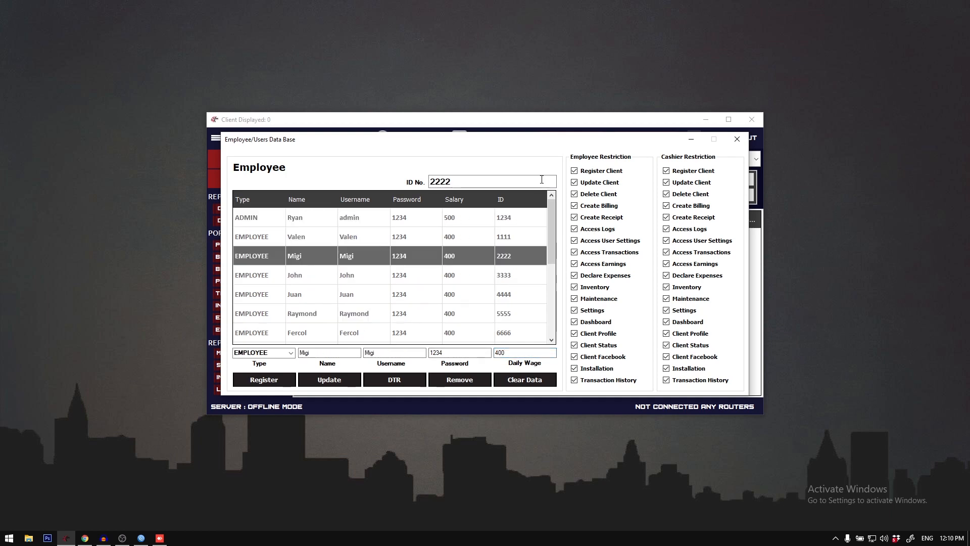
pyautogui.moveTo(589, 142)
pyautogui.mouseDown()
pyautogui.moveTo(563, 142)
pyautogui.moveTo(571, 141)
pyautogui.mouseUp()
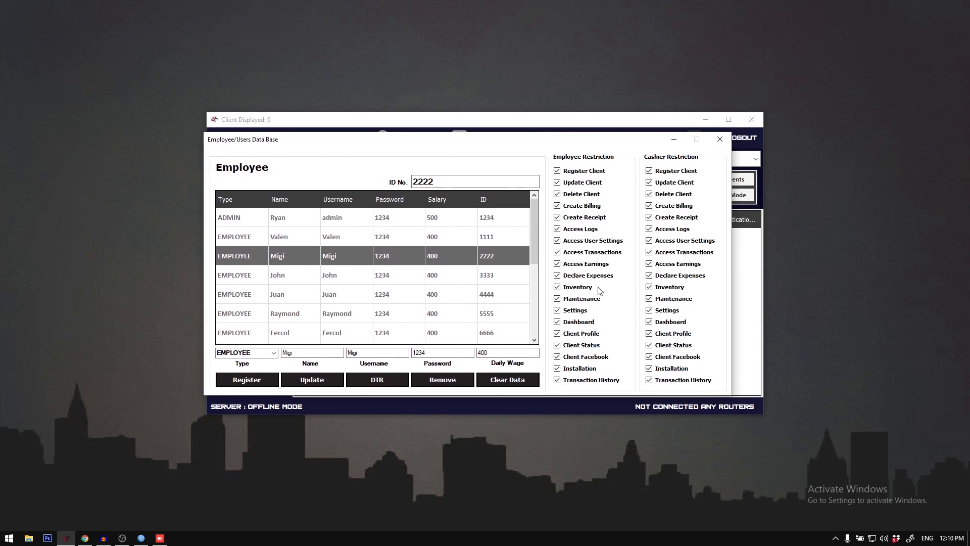
pyautogui.click(720, 139)
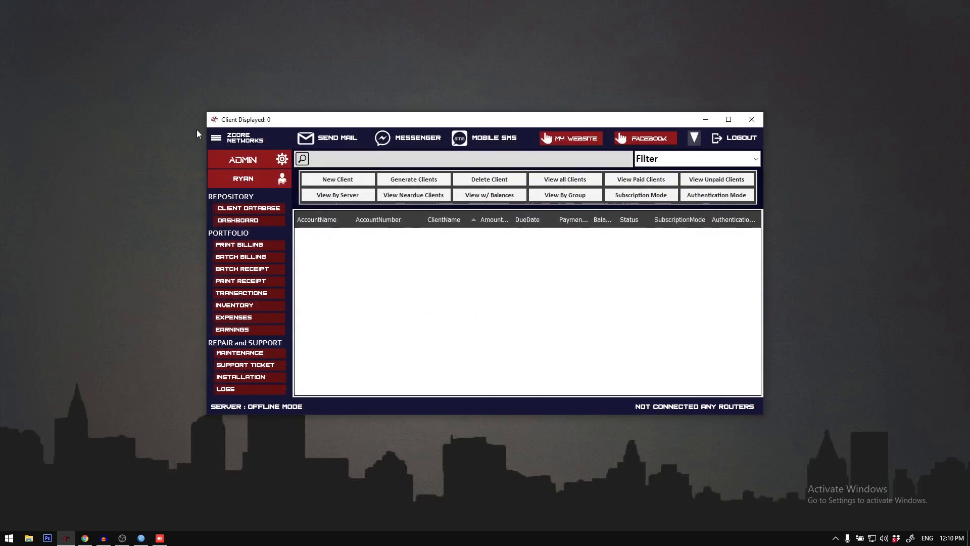
# Step: Open the Reminder Settings and alternate the default subscription mode between Prepaid and PostPaid, ending on PostPaid Mode
pyautogui.click(216, 138)
pyautogui.click(258, 155)
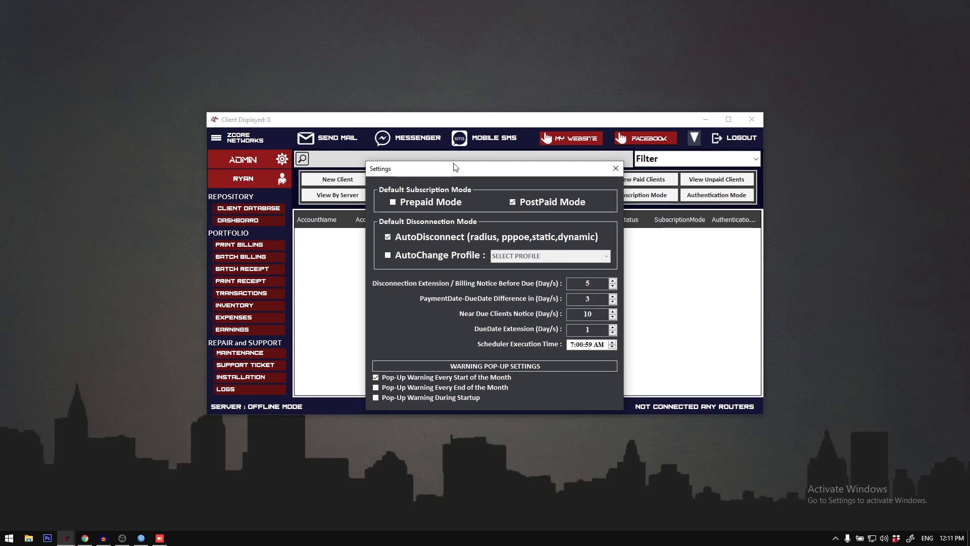
pyautogui.click(449, 205)
pyautogui.click(528, 202)
pyautogui.click(445, 200)
pyautogui.click(526, 200)
pyautogui.click(429, 200)
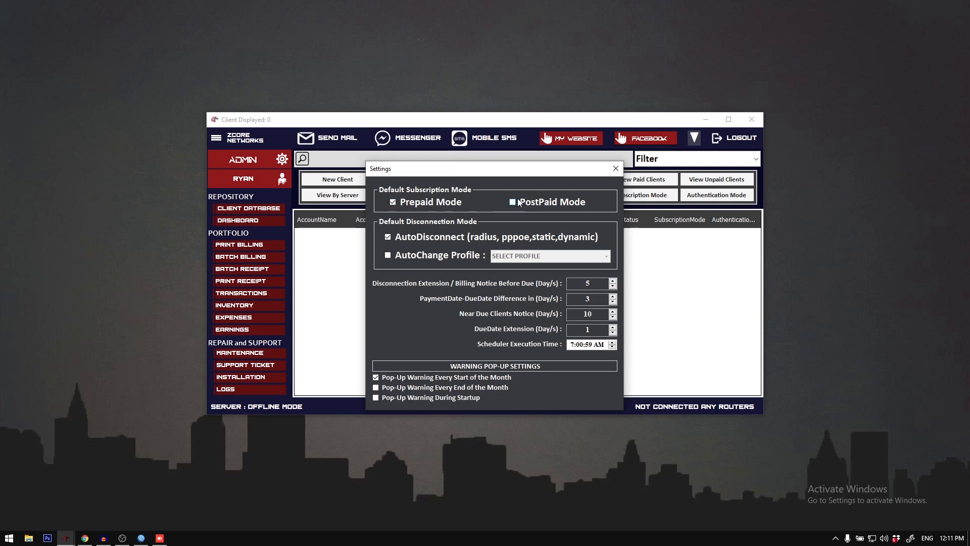
pyautogui.click(517, 202)
# Step: Enable AutoChange Profile as the default disconnection mode and choose the DUEDATE profile
pyautogui.click(439, 256)
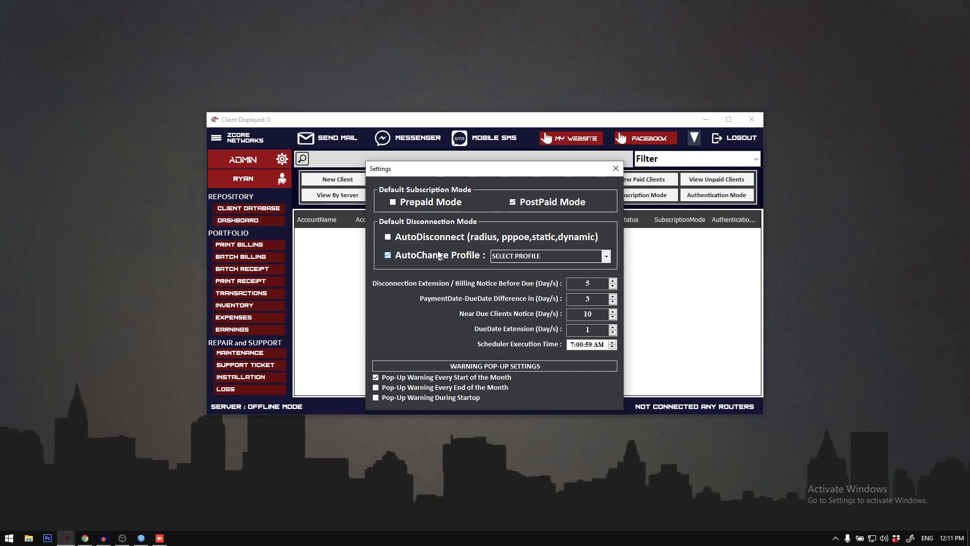
pyautogui.click(605, 256)
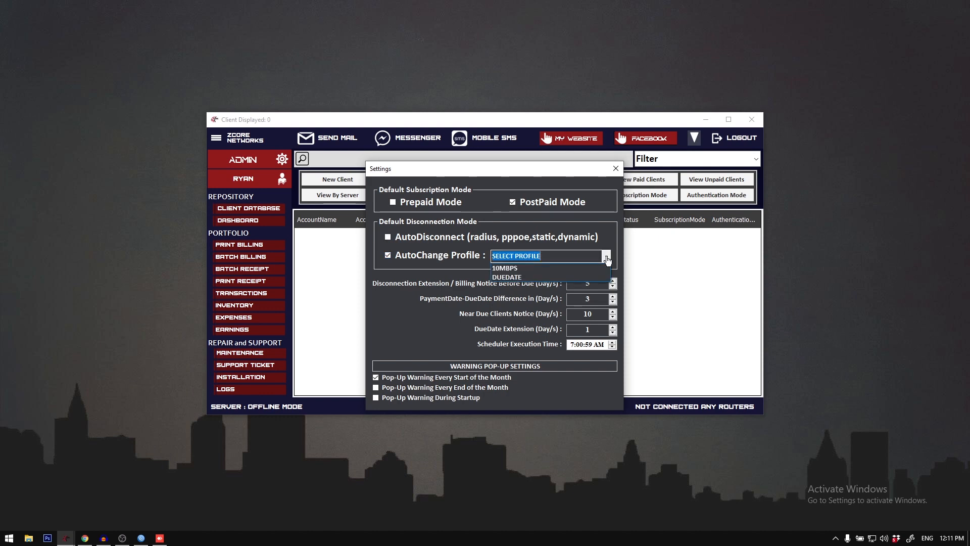
pyautogui.click(565, 276)
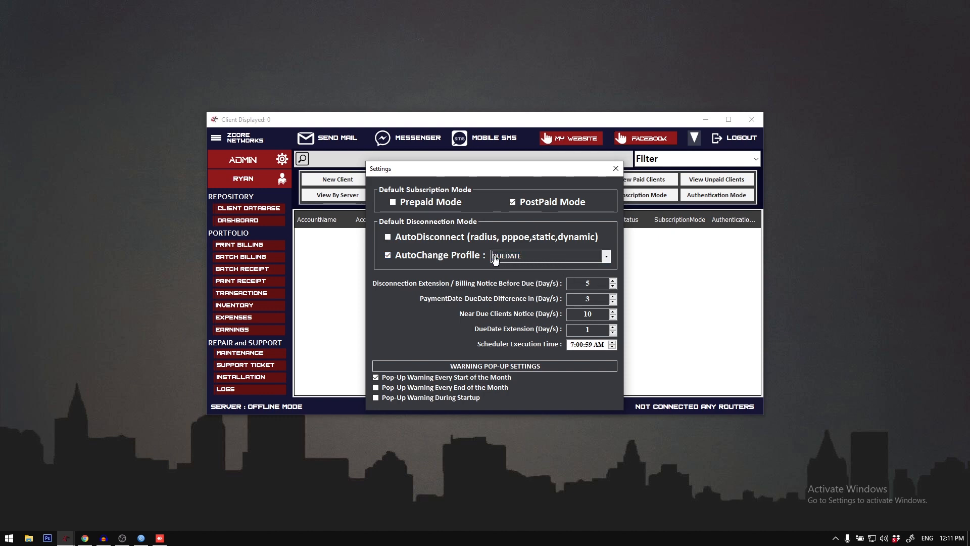
pyautogui.moveTo(525, 255)
pyautogui.mouseDown()
pyautogui.moveTo(533, 258)
pyautogui.moveTo(488, 256)
pyautogui.moveTo(524, 260)
pyautogui.moveTo(492, 259)
pyautogui.moveTo(512, 258)
pyautogui.mouseUp()
# Step: Alternate the default disconnection mode between AutoDisconnect and AutoChange Profile, ending on AutoDisconnect
pyautogui.click(431, 240)
pyautogui.click(432, 238)
pyautogui.click(433, 239)
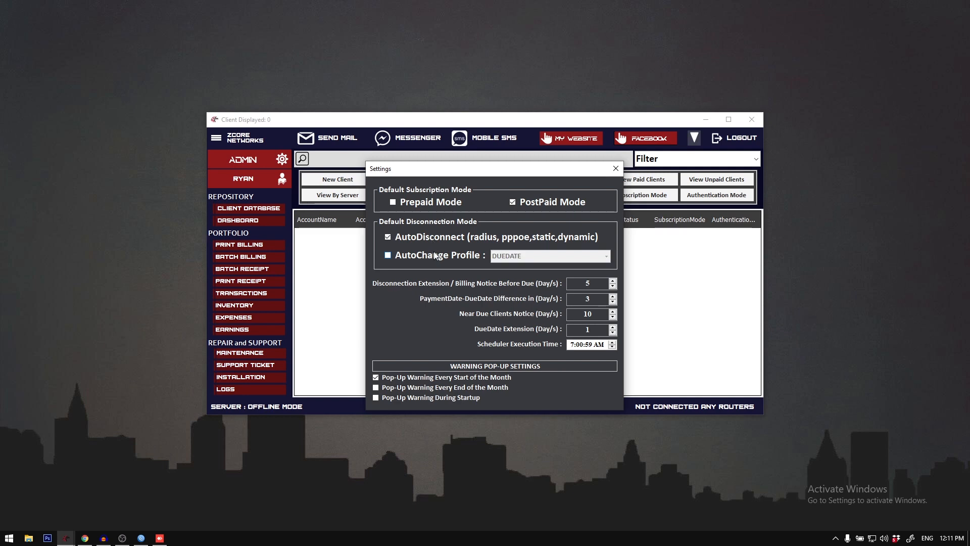
pyautogui.click(436, 238)
pyautogui.click(435, 238)
pyautogui.click(437, 256)
pyautogui.click(436, 237)
pyautogui.click(437, 257)
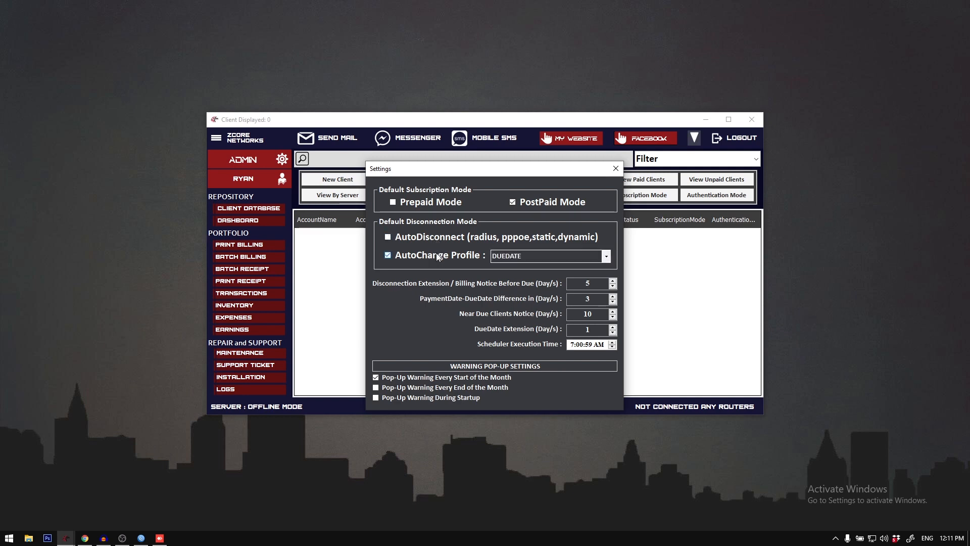
pyautogui.click(438, 239)
pyautogui.click(439, 256)
pyautogui.click(438, 239)
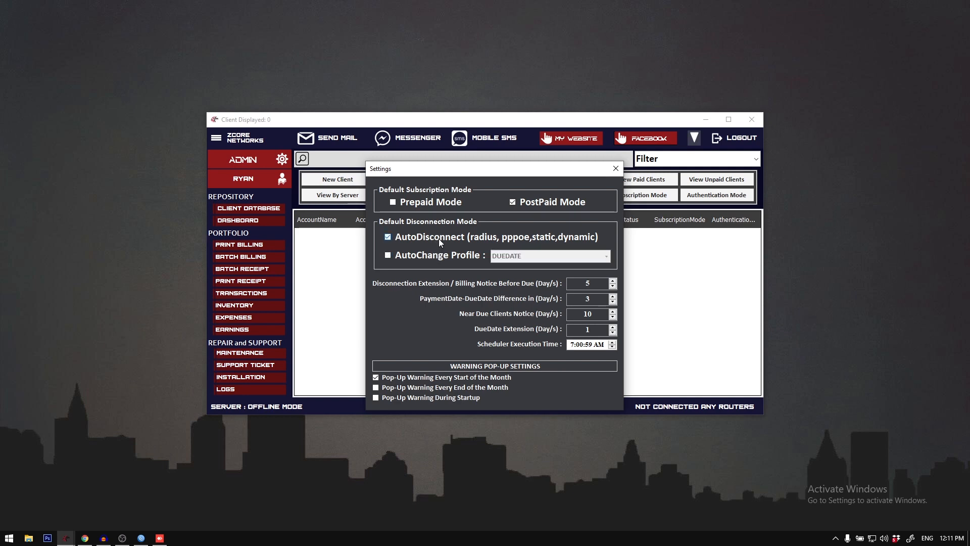
# Step: Make AutoChange Profile the default disconnection mode and review the disconnection extension, payment-to-due-date difference and near-due notice values
pyautogui.click(439, 254)
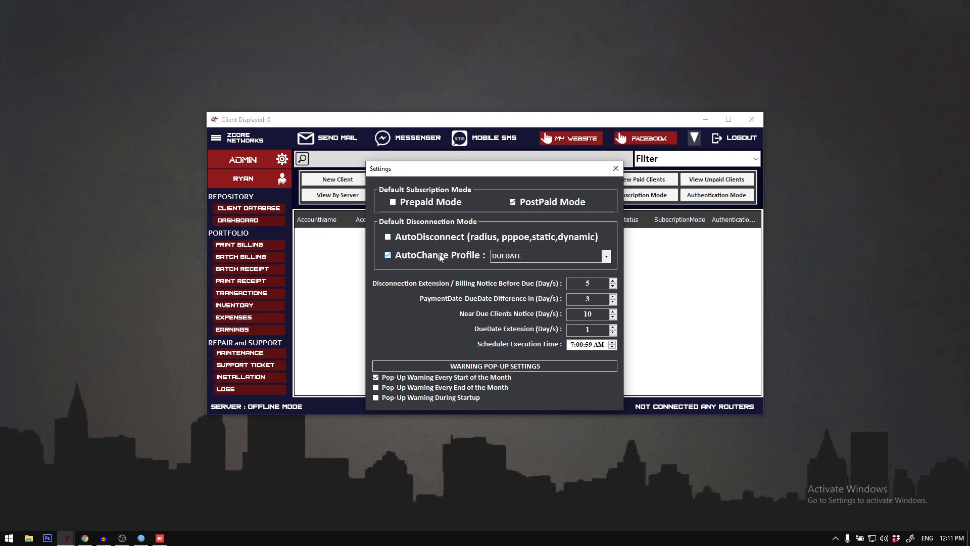
pyautogui.moveTo(581, 283); pyautogui.dragTo(621, 286)
pyautogui.click(574, 284)
pyautogui.moveTo(579, 298); pyautogui.dragTo(596, 299)
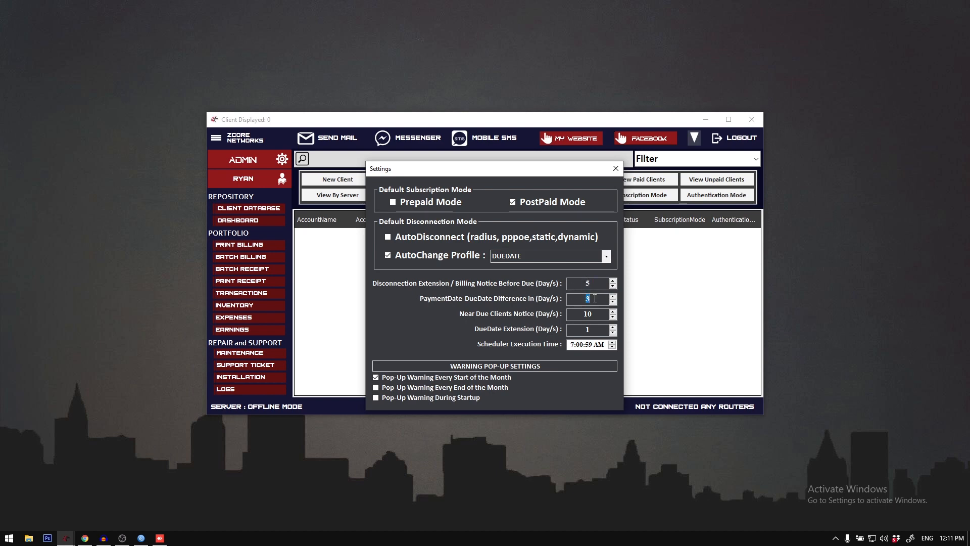
pyautogui.click(581, 298)
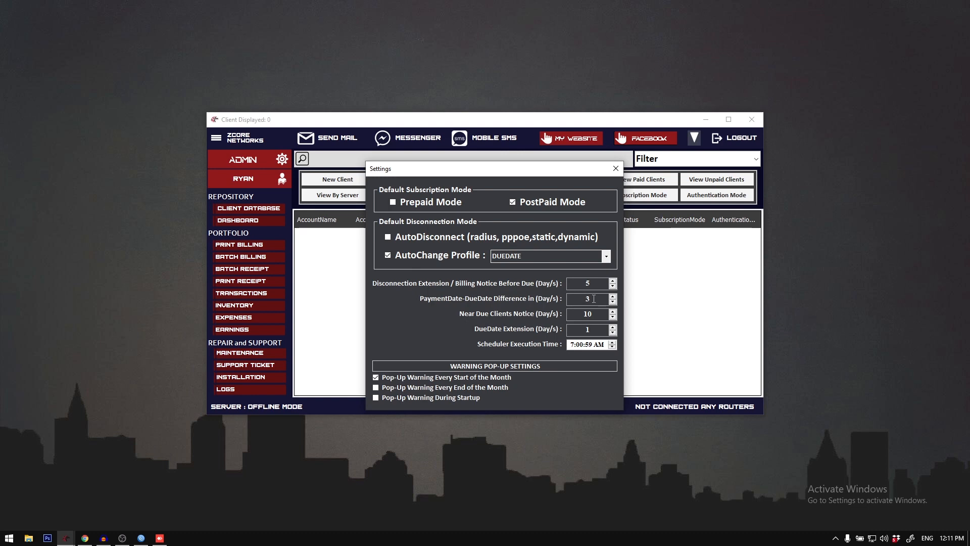
pyautogui.moveTo(582, 313); pyautogui.dragTo(597, 313)
pyautogui.moveTo(597, 314)
pyautogui.mouseDown()
pyautogui.moveTo(578, 313)
pyautogui.moveTo(606, 311)
pyautogui.moveTo(582, 314)
pyautogui.mouseUp()
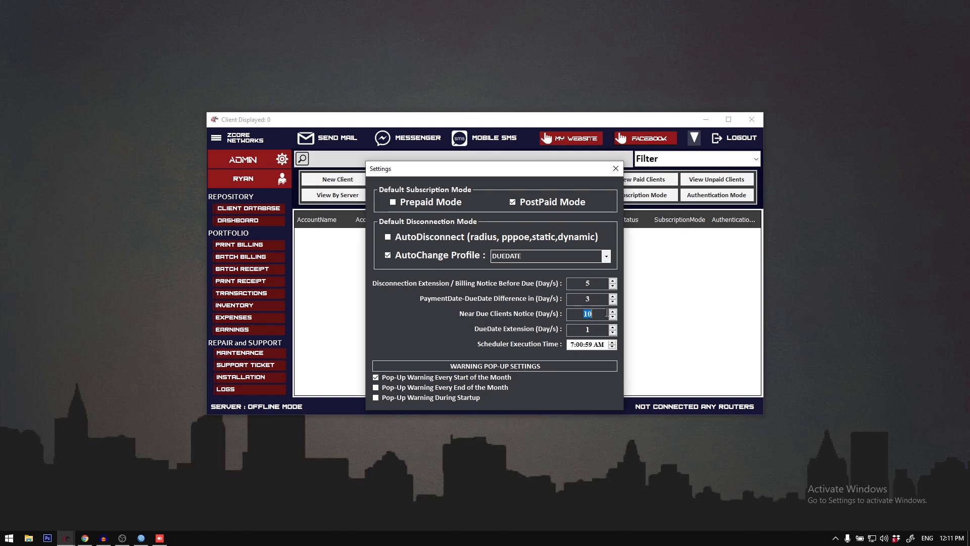
# Step: Examine the hour, minute, second and AM/PM parts of the Scheduler Execution Time, and close the Reminder Settings
pyautogui.click(573, 347)
pyautogui.click(581, 345)
pyautogui.click(581, 345)
pyautogui.click(590, 345)
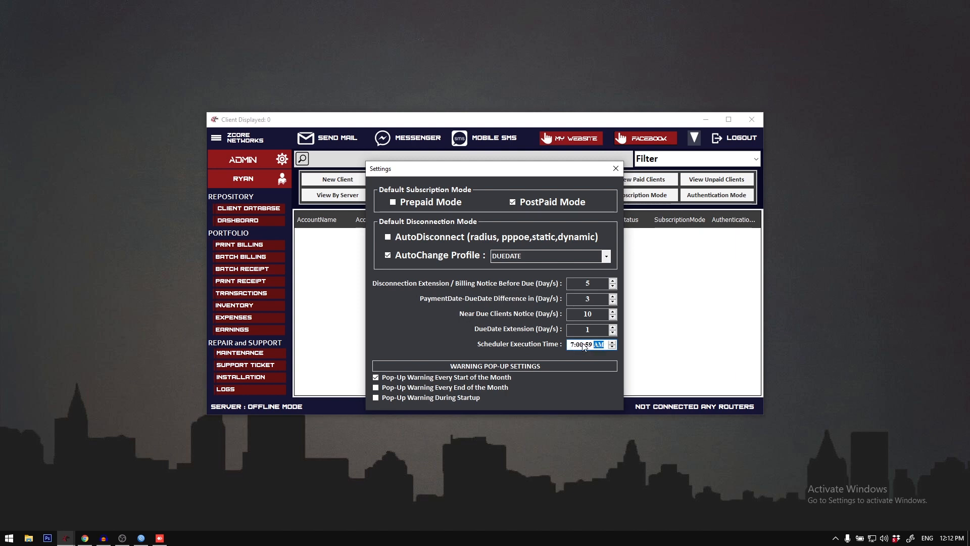
pyautogui.click(598, 345)
pyautogui.click(616, 169)
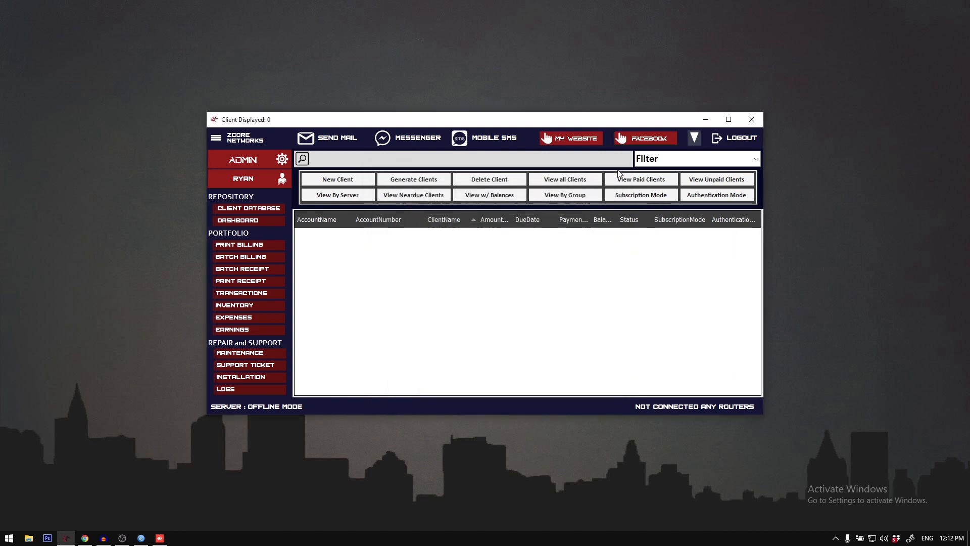
# Step: Open the Profile Settings and look through the connection types OLT, VLAN, FIBER and WIRELESS
pyautogui.click(217, 142)
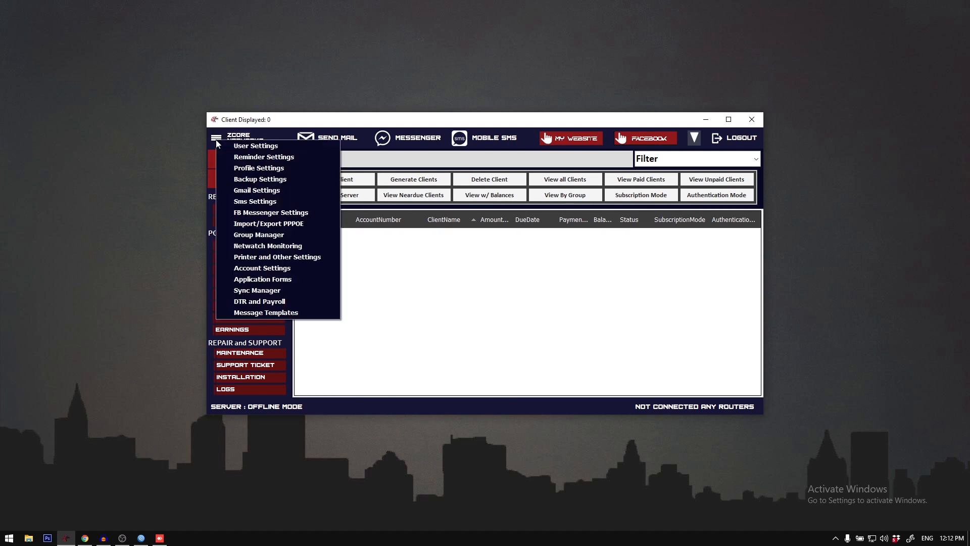
pyautogui.click(261, 168)
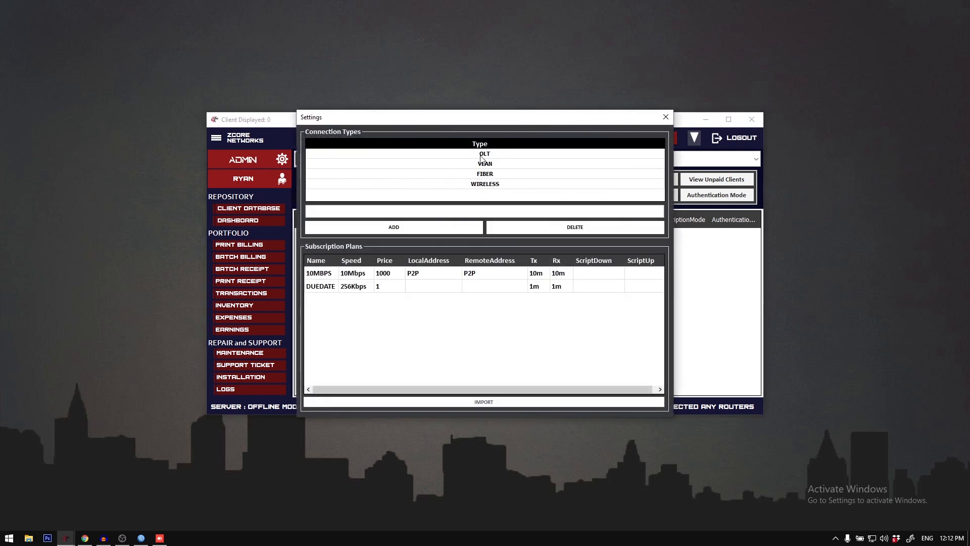
pyautogui.click(480, 156)
pyautogui.click(481, 163)
pyautogui.click(483, 173)
pyautogui.click(484, 183)
pyautogui.click(484, 160)
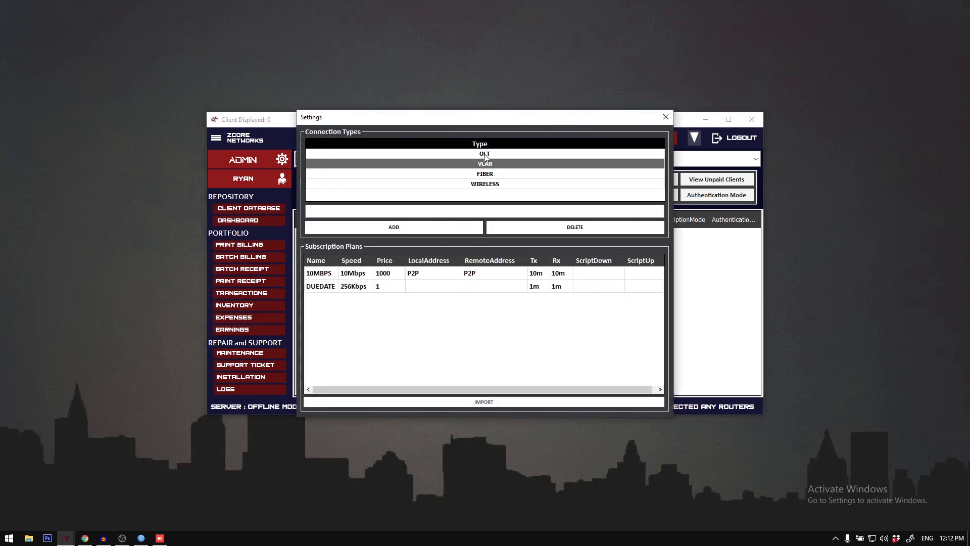
pyautogui.click(484, 154)
pyautogui.keyDown('shift'); pyautogui.click(486, 185); pyautogui.keyUp('shift')
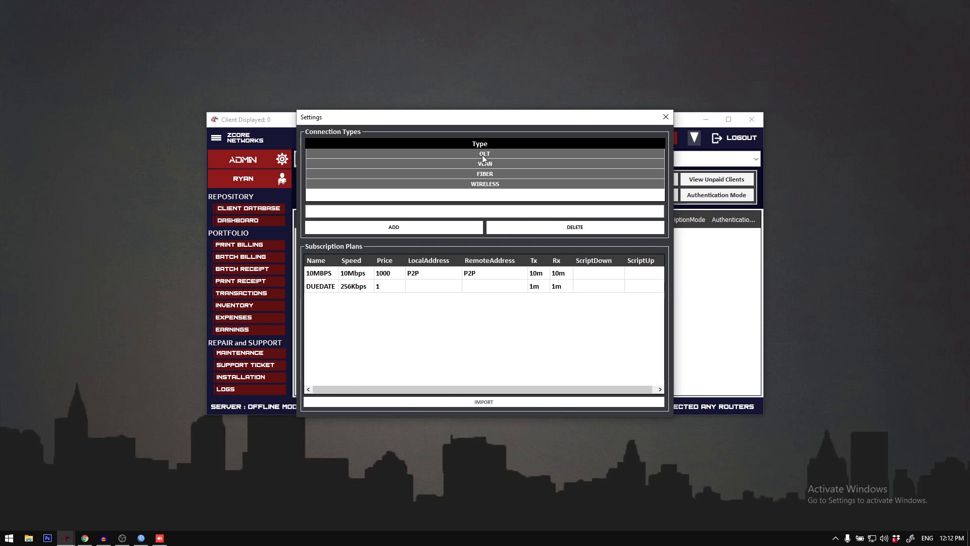
pyautogui.click(483, 155)
pyautogui.click(483, 164)
pyautogui.click(483, 175)
pyautogui.click(484, 184)
pyautogui.click(480, 156)
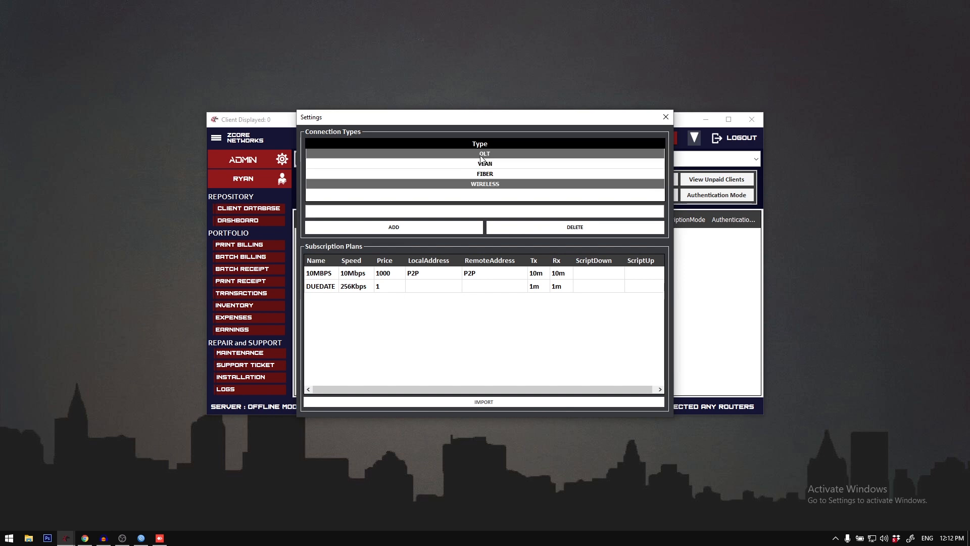
pyautogui.click(482, 164)
# Step: Examine the 10MBPS and DUEDATE entries in the subscription plans list
pyautogui.click(397, 286)
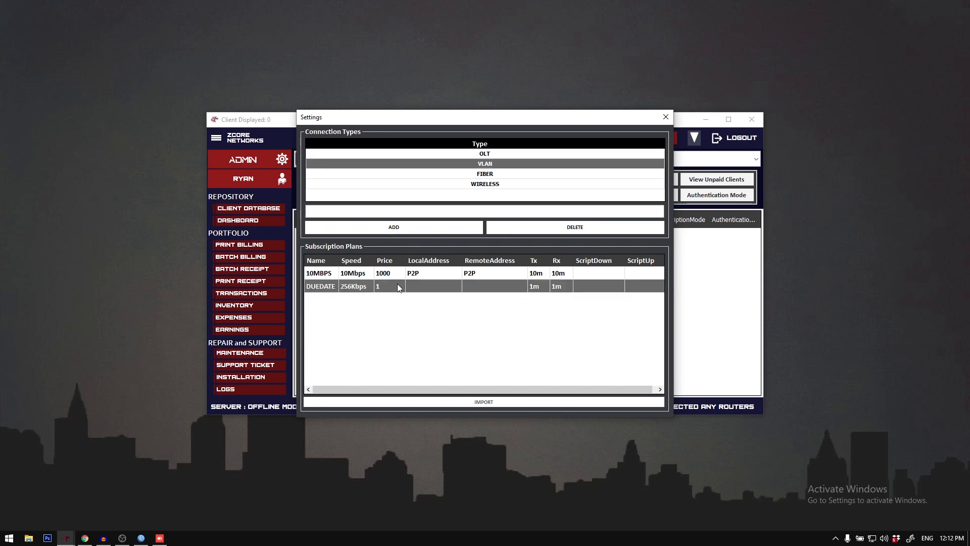
pyautogui.click(398, 276)
pyautogui.click(398, 285)
pyautogui.click(398, 275)
pyautogui.click(399, 286)
pyautogui.click(398, 273)
pyautogui.click(399, 285)
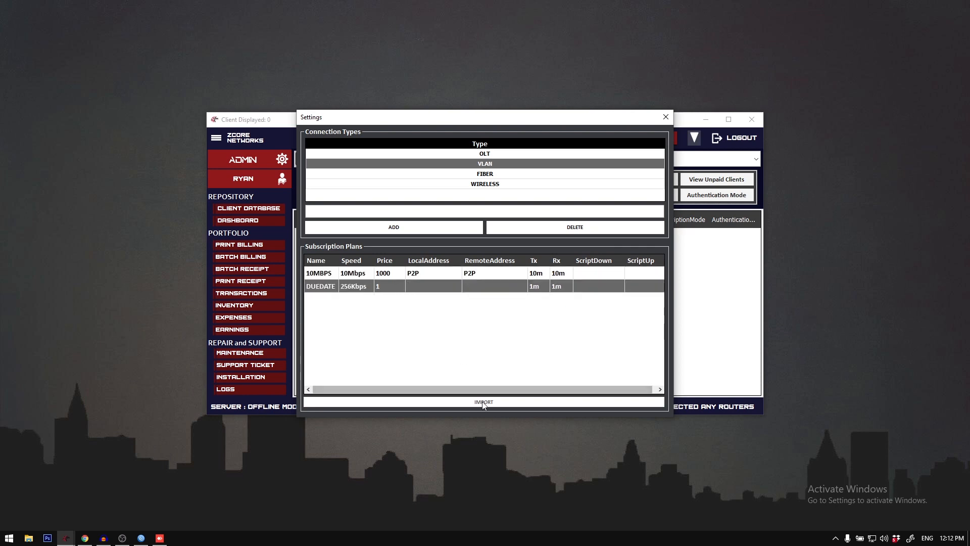
pyautogui.click(399, 273)
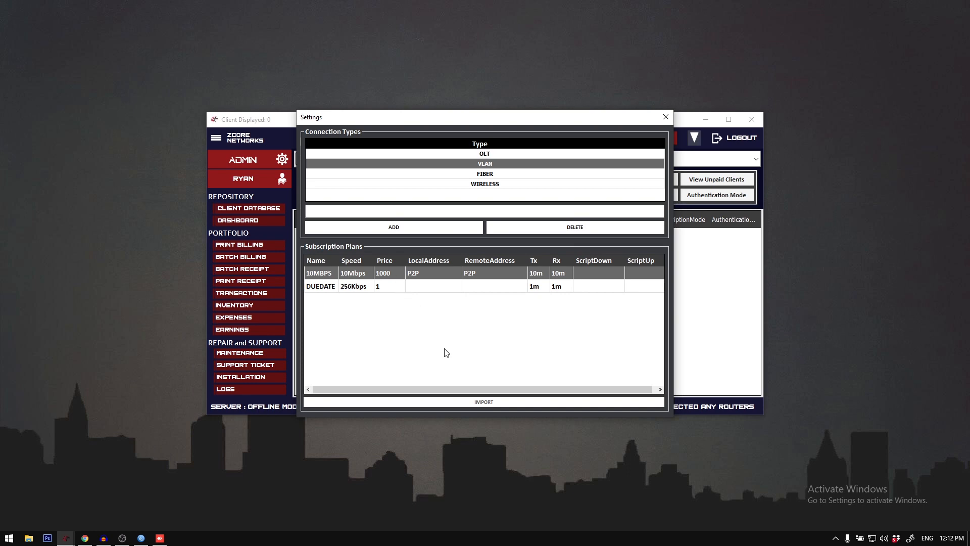
# Step: Open the form for creating a new profile from the 10MBPS entry in the subscription plans
pyautogui.click(431, 290)
pyautogui.click(398, 275)
pyautogui.rightClick(397, 275)
pyautogui.click(389, 284)
pyautogui.rightClick(389, 271)
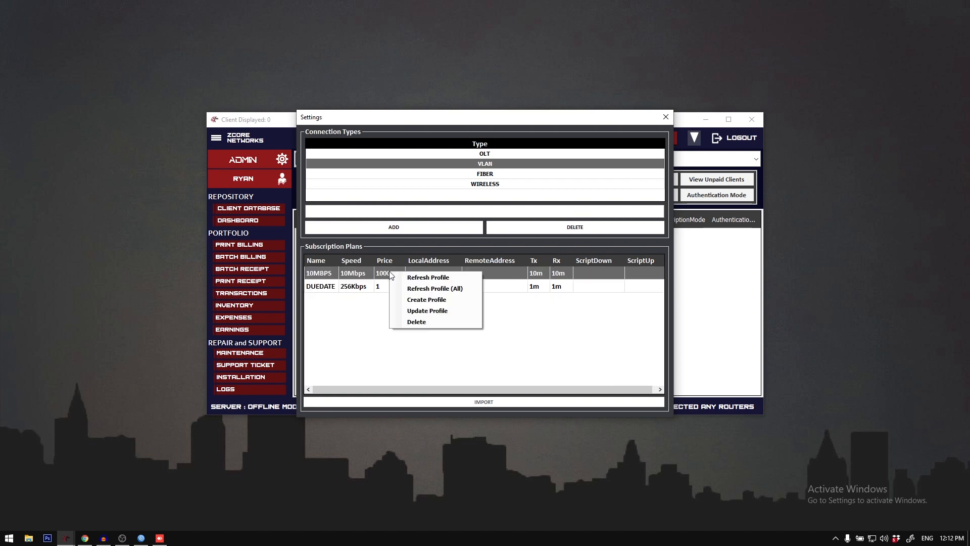
pyautogui.click(375, 282)
pyautogui.rightClick(379, 273)
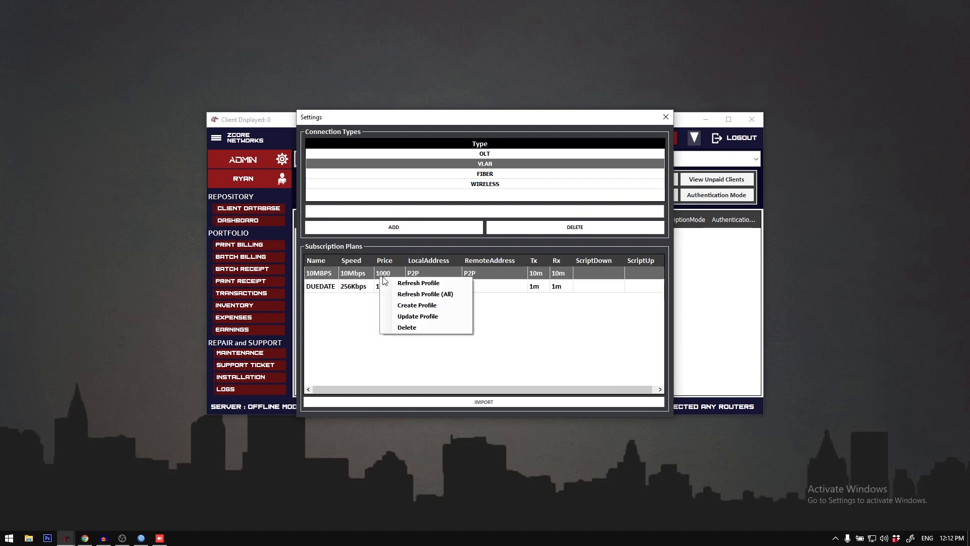
pyautogui.click(426, 304)
# Step: Examine the profile name and download speed fields of the Net Plan form, and close it and the Profile Settings
pyautogui.click(550, 187)
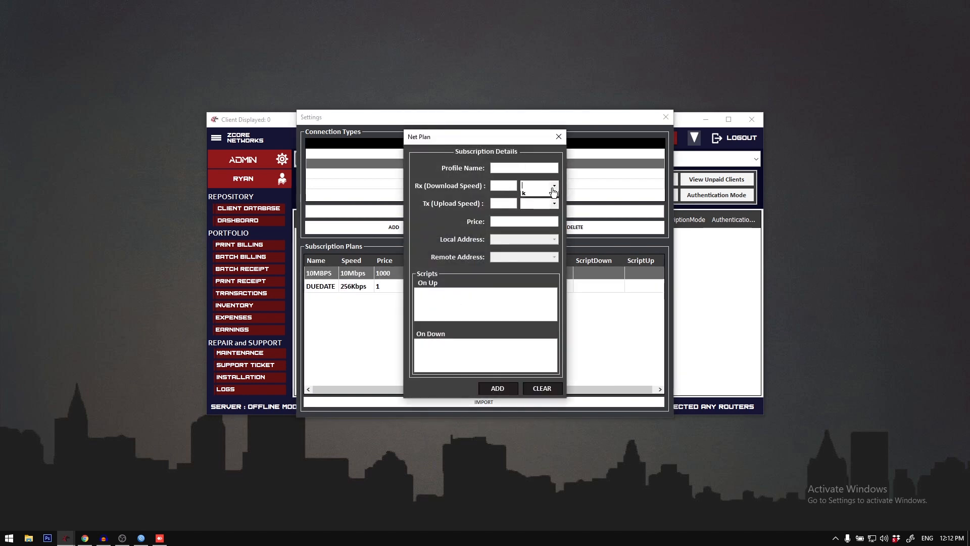
pyautogui.click(550, 187)
pyautogui.click(524, 170)
pyautogui.press('Tab')
pyautogui.click(556, 138)
pyautogui.click(666, 117)
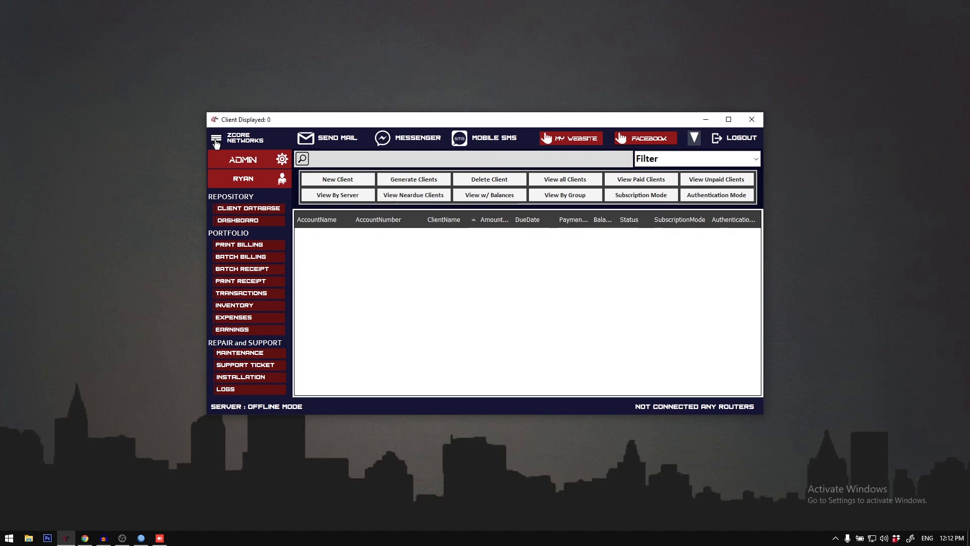
# Step: Open the Backup Settings and examine the number of days for auto-deleting old backups
pyautogui.click(217, 139)
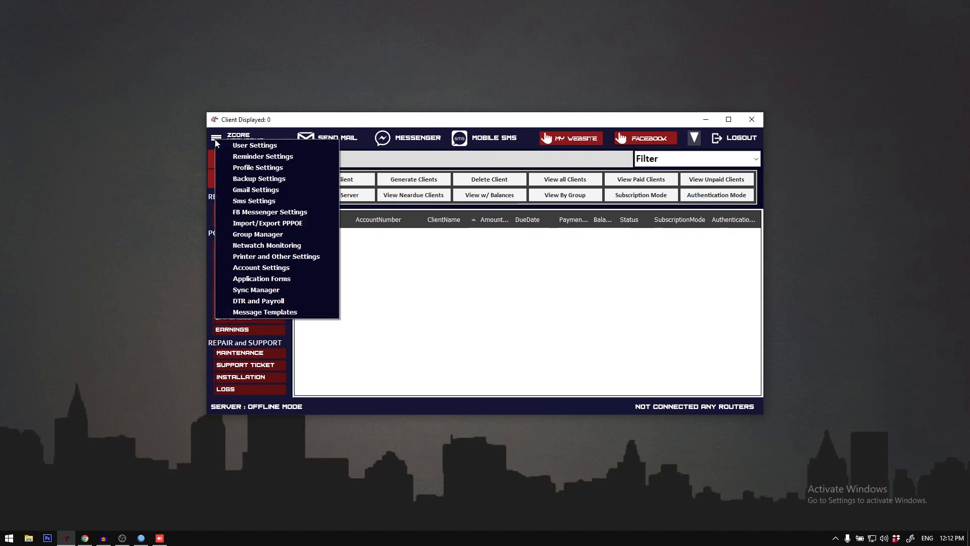
pyautogui.click(269, 180)
pyautogui.moveTo(458, 154); pyautogui.dragTo(460, 173)
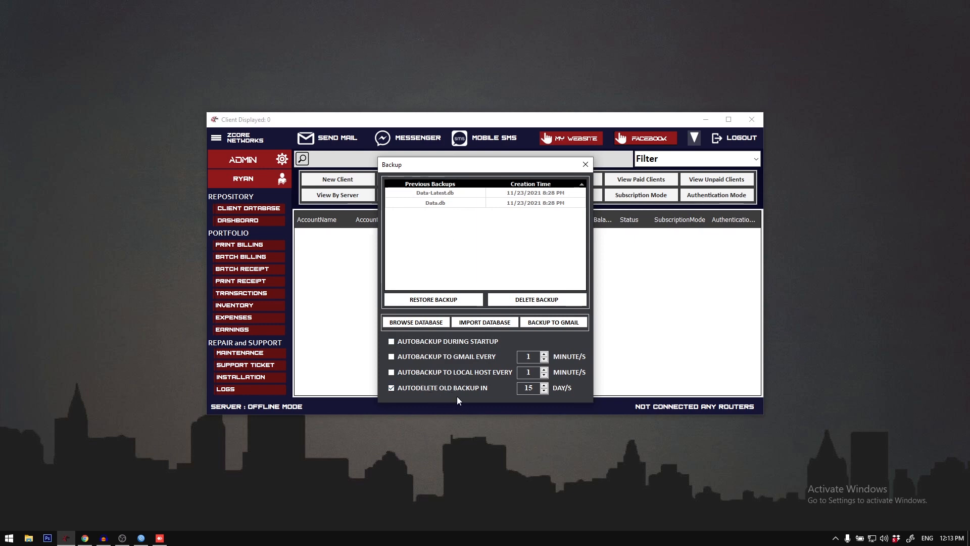
pyautogui.doubleClick(521, 389)
pyautogui.moveTo(514, 389); pyautogui.dragTo(535, 390)
pyautogui.click(535, 389)
pyautogui.doubleClick(530, 388)
pyautogui.click(412, 202)
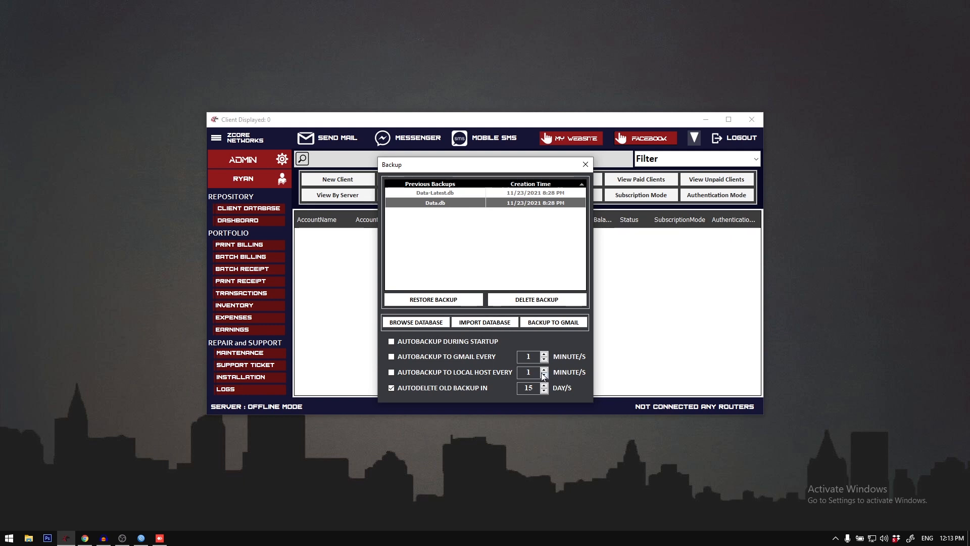
pyautogui.moveTo(526, 388); pyautogui.dragTo(531, 388)
pyautogui.click(538, 387)
# Step: Look through the previous backups Data-Latest.db and Data.db and their creation times
pyautogui.click(459, 193)
pyautogui.click(460, 203)
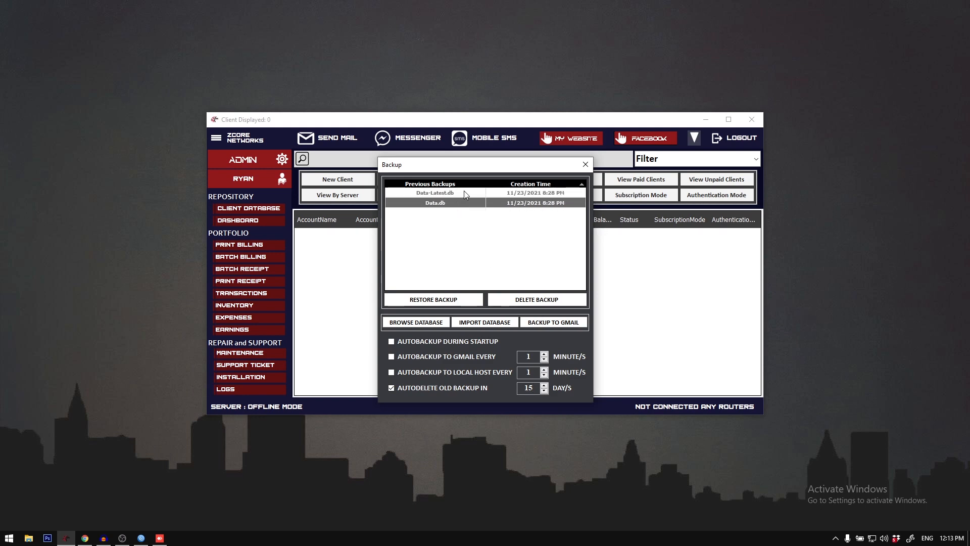
pyautogui.click(464, 192)
pyautogui.click(464, 203)
pyautogui.click(464, 193)
pyautogui.click(464, 203)
pyautogui.click(470, 192)
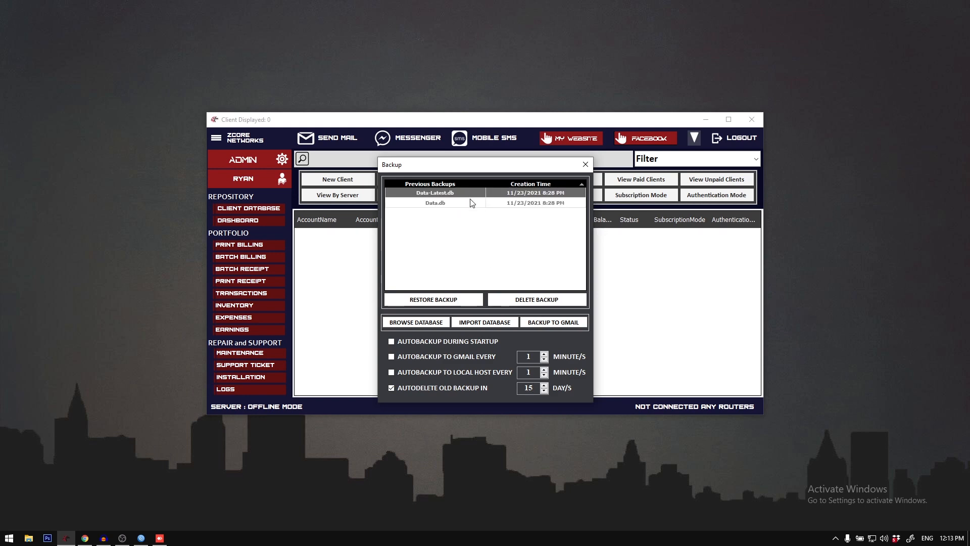
pyautogui.click(472, 202)
pyautogui.click(469, 192)
# Step: Turn on automatic backup to Gmail, raise its interval in minutes, and close the Backup Settings
pyautogui.click(429, 356)
pyautogui.click(421, 357)
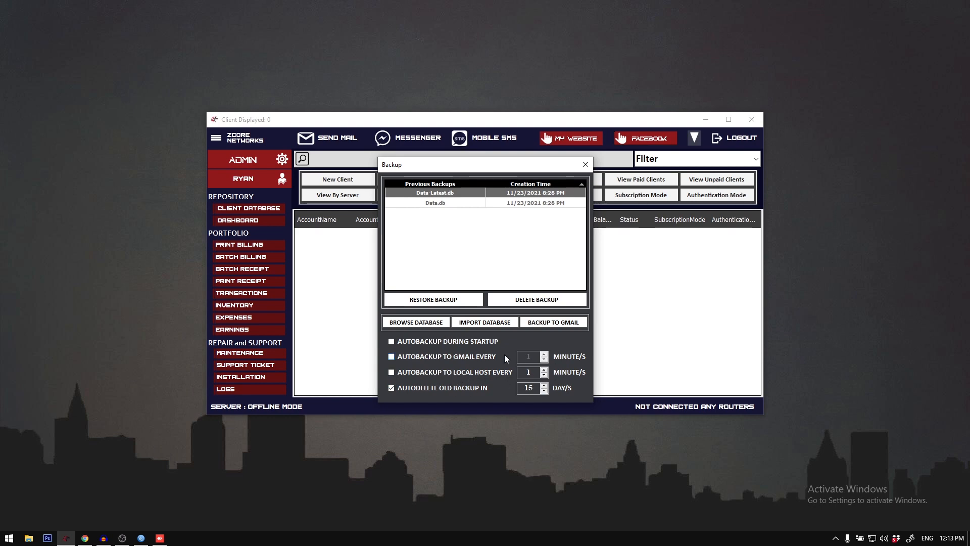
pyautogui.click(487, 358)
pyautogui.click(544, 355)
pyautogui.click(544, 355)
pyautogui.click(544, 355)
pyautogui.click(544, 355)
pyautogui.click(544, 354)
pyautogui.click(586, 164)
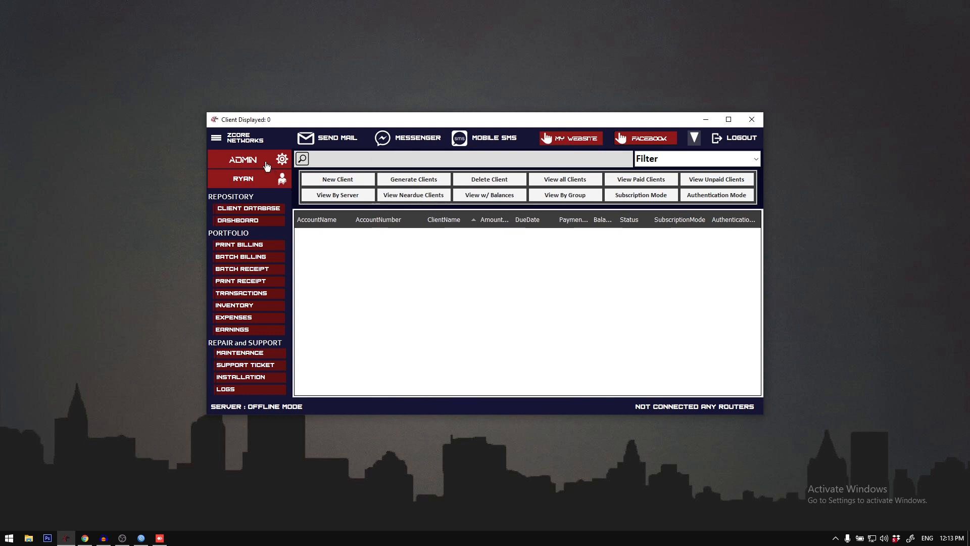
# Step: Open the Gmail Settings and examine the sender ID, header, footer and the billing and receipt format options
pyautogui.click(216, 140)
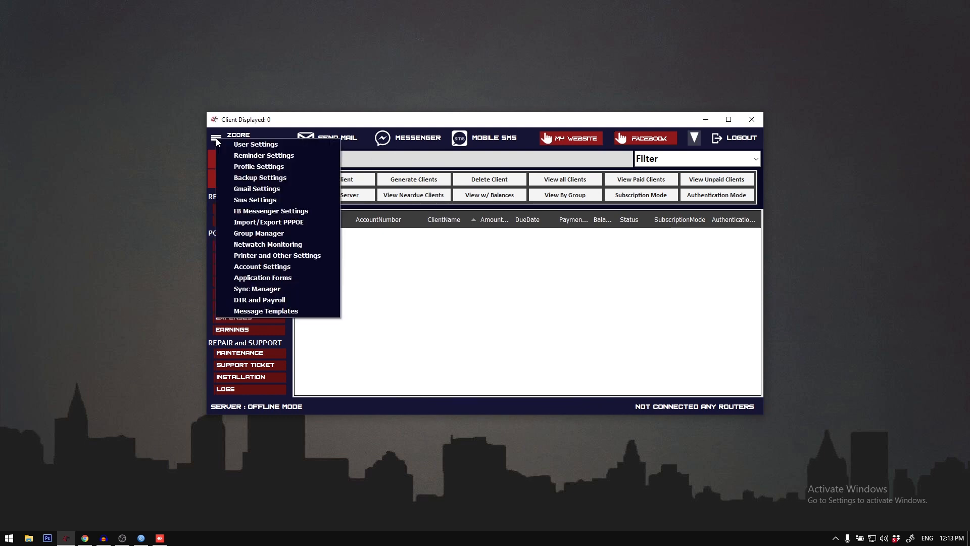
pyautogui.click(254, 190)
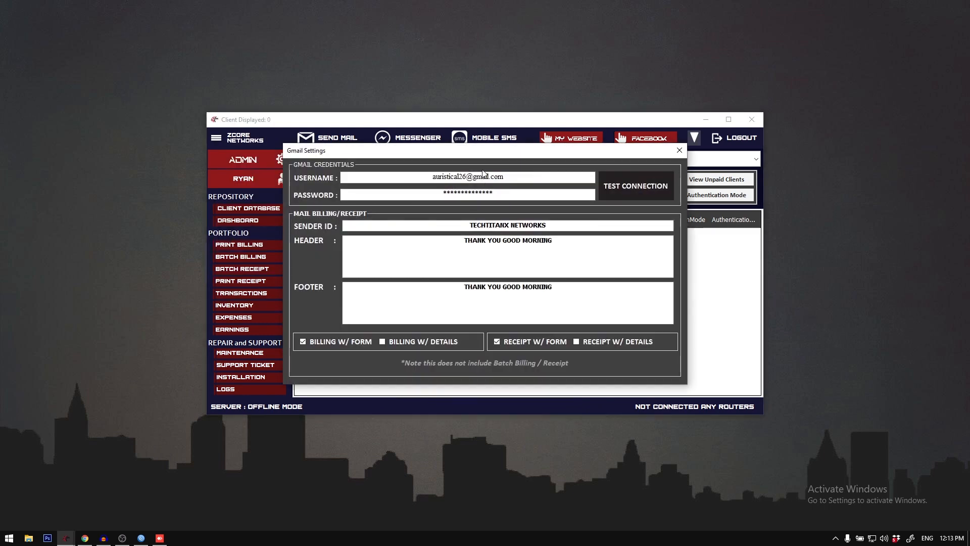
pyautogui.moveTo(520, 179); pyautogui.dragTo(478, 166)
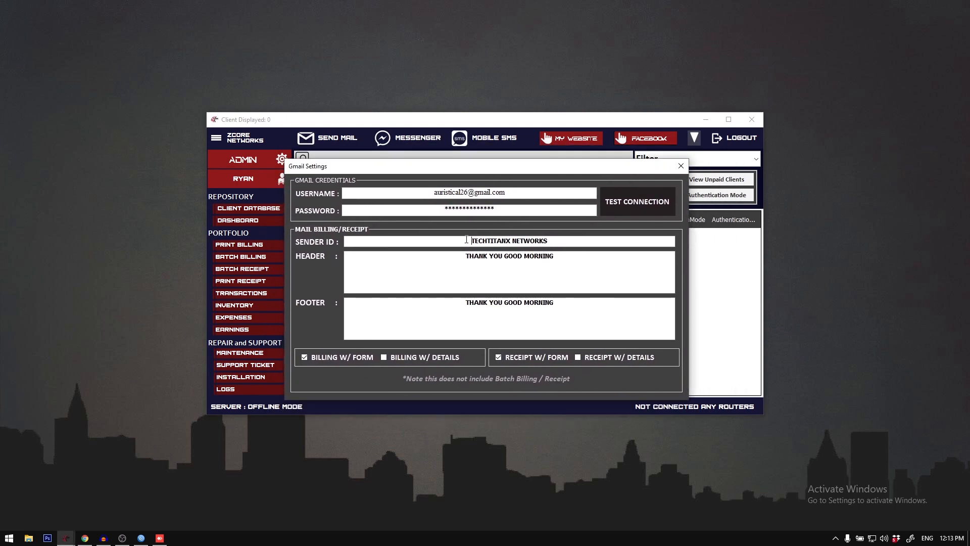
pyautogui.moveTo(466, 239); pyautogui.dragTo(571, 243)
pyautogui.moveTo(446, 263); pyautogui.dragTo(591, 257)
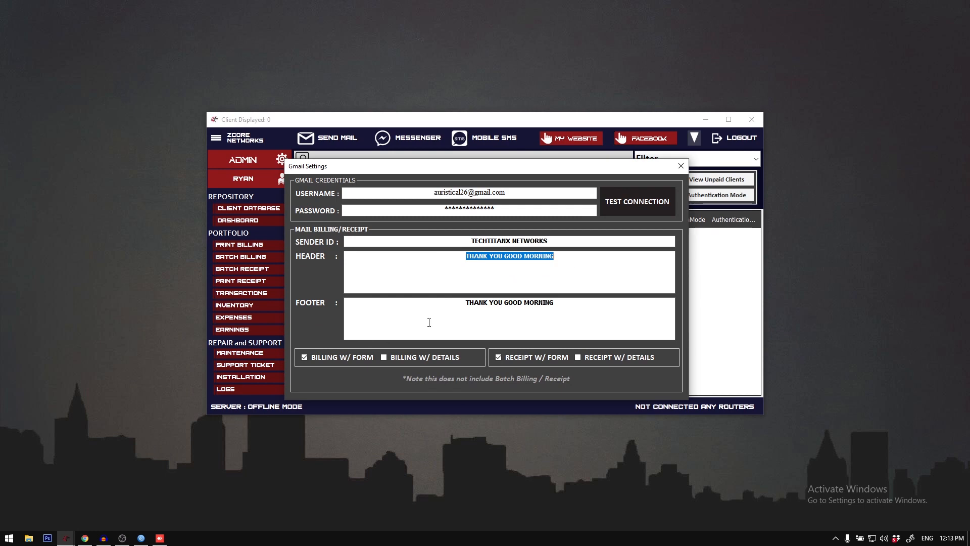
pyautogui.moveTo(429, 323); pyautogui.dragTo(643, 310)
pyautogui.click(578, 311)
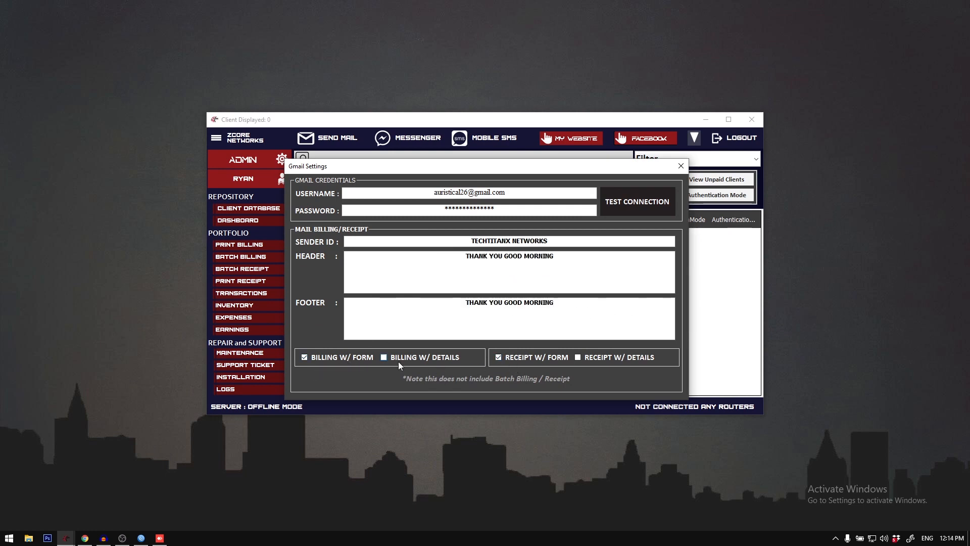
pyautogui.click(621, 358)
# Step: Examine the Gmail username and password fields in the credentials section, and close the Gmail Settings
pyautogui.moveTo(572, 195); pyautogui.dragTo(375, 193)
pyautogui.click(507, 197)
pyautogui.click(499, 208)
pyautogui.moveTo(524, 196); pyautogui.dragTo(432, 193)
pyautogui.click(524, 195)
pyautogui.click(685, 170)
# Step: Reopen the Gmail Settings, test the connection with the saved credentials, and dismiss the resulting message
pyautogui.click(216, 138)
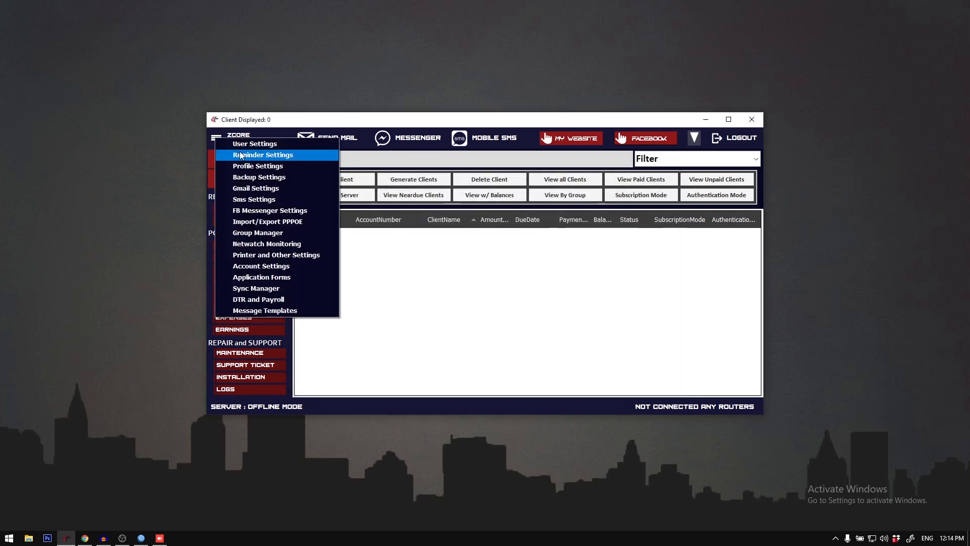
pyautogui.click(269, 187)
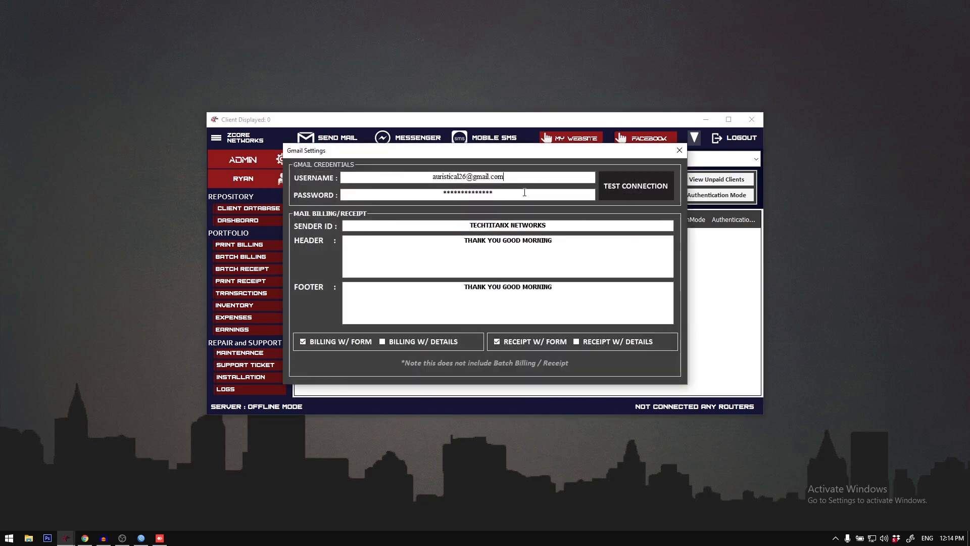
pyautogui.click(616, 187)
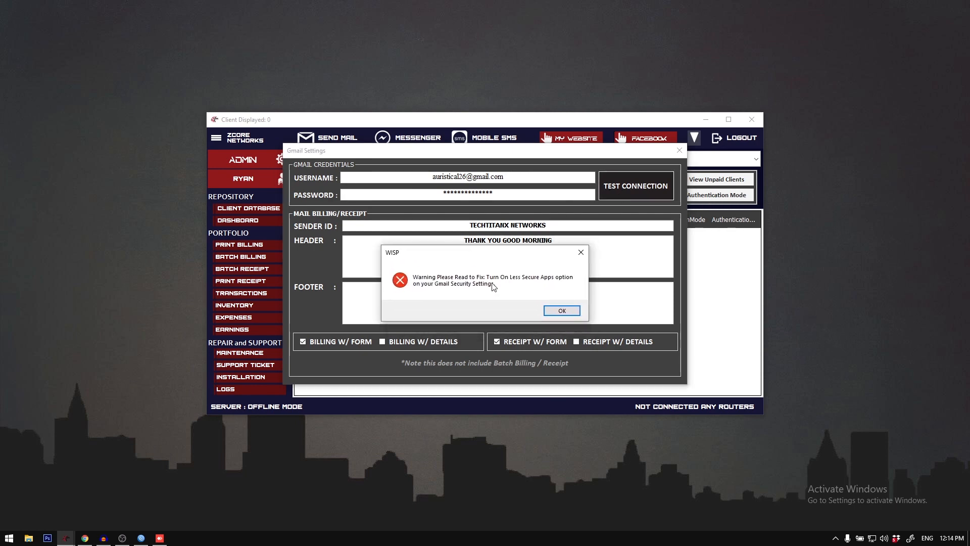
pyautogui.click(568, 312)
# Step: Switch to the web browser and open the Gmail inbox in a new tab
pyautogui.click(85, 537)
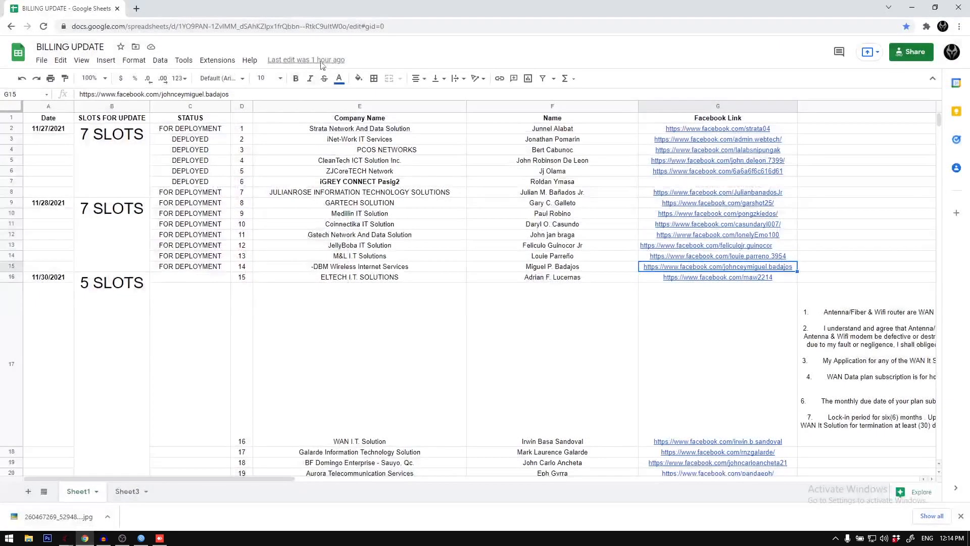
pyautogui.hotkey('ctrl', 't')
pyautogui.write('google.com/mail/u/0/#inbox')
pyautogui.press('Return')
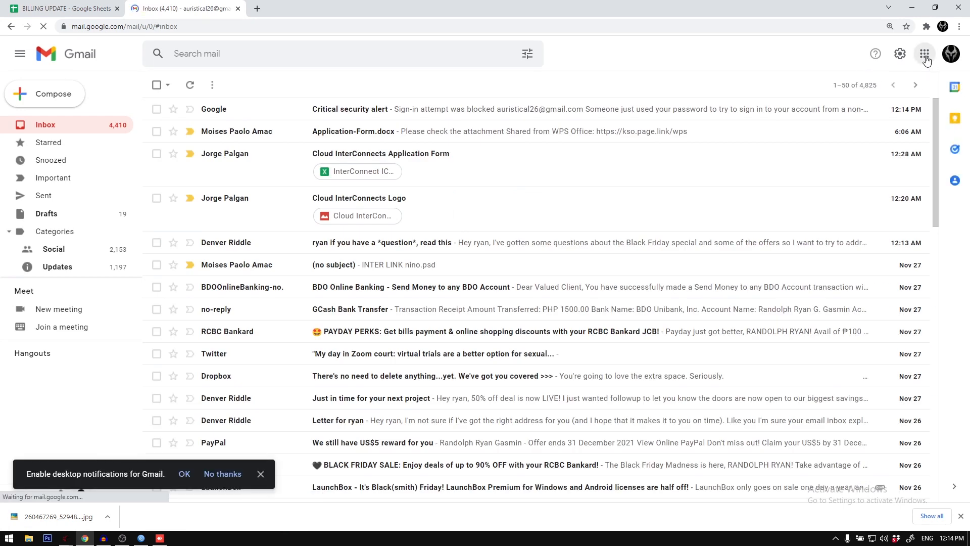
# Step: Open the Google Account's security settings and turn on less secure app access
pyautogui.click(925, 56)
pyautogui.click(951, 53)
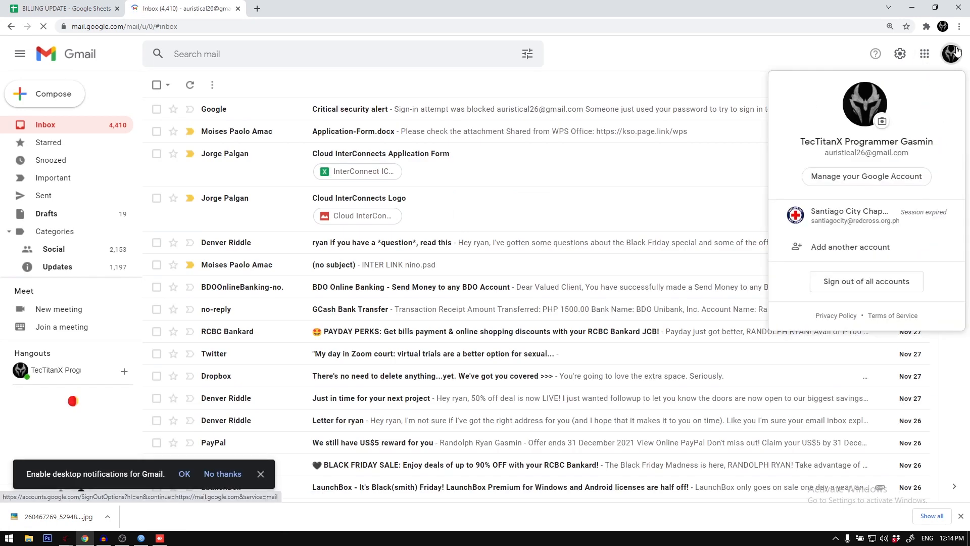
pyautogui.click(883, 180)
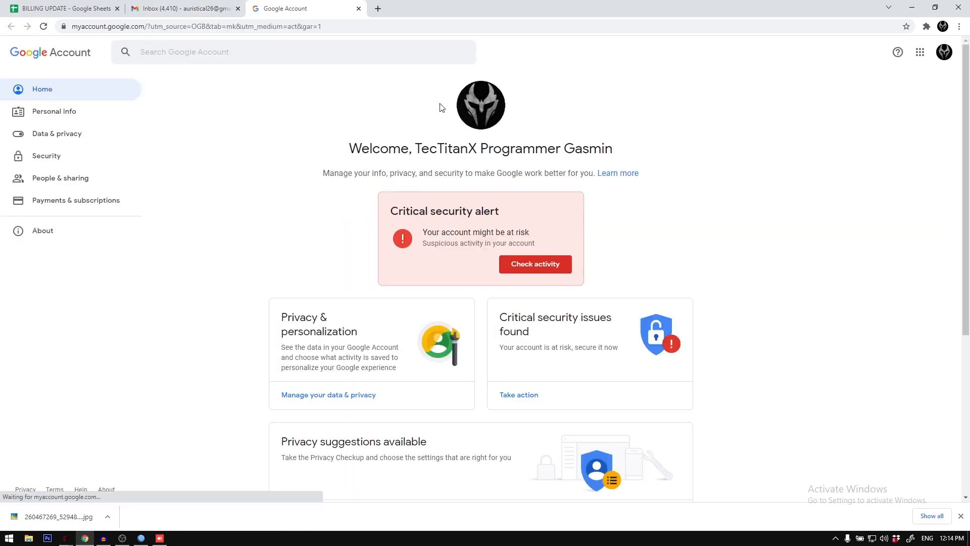
pyautogui.click(38, 156)
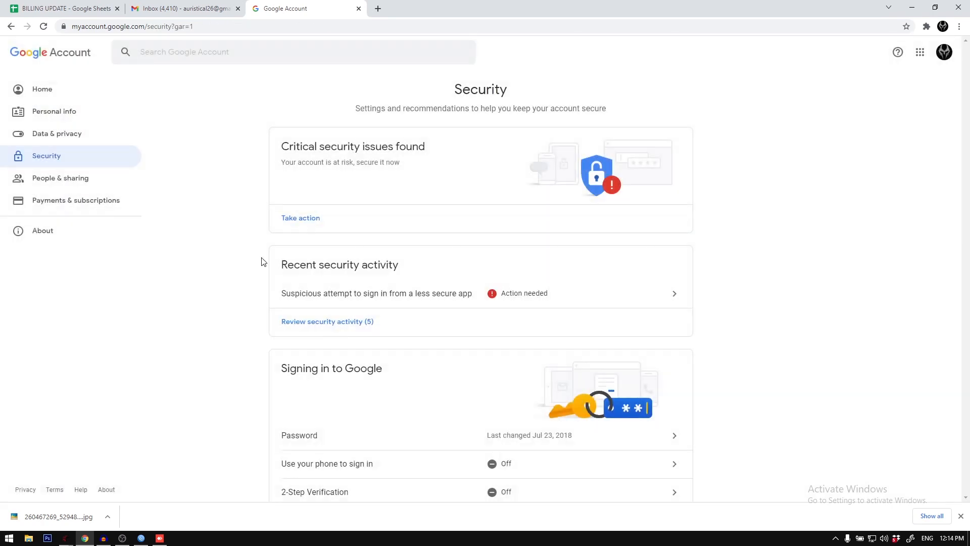
pyautogui.scroll(-4, 262, 259)
pyautogui.scroll(-10, 267, 259)
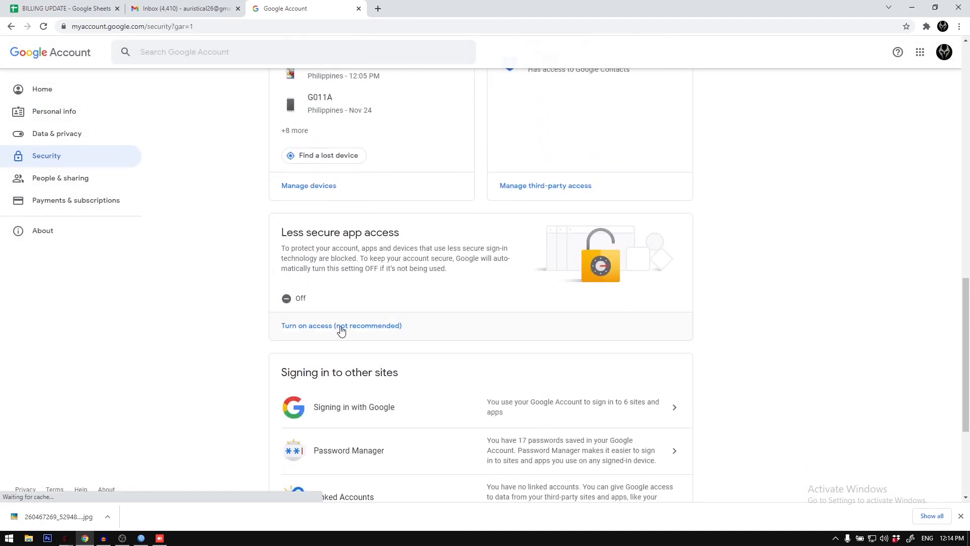
pyautogui.click(317, 326)
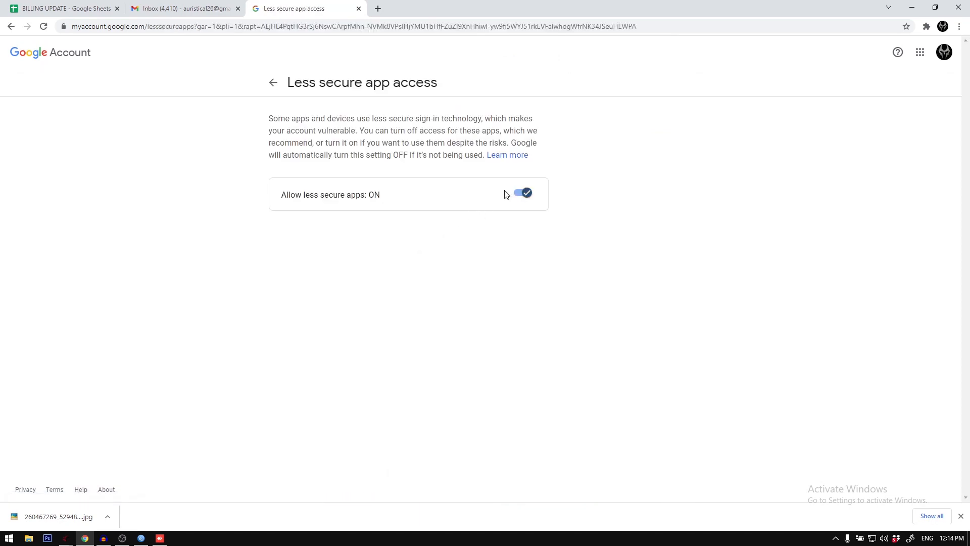
# Step: Refresh the Gmail inbox, open the Critical security alert, confirm the blocked sign-in as your own, and close the activity page
pyautogui.click(164, 7)
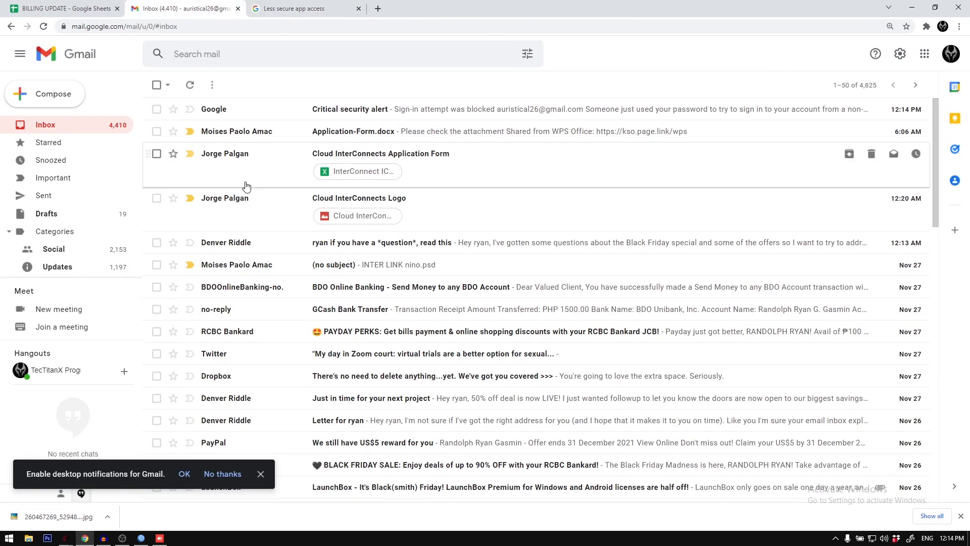
pyautogui.press('F5')
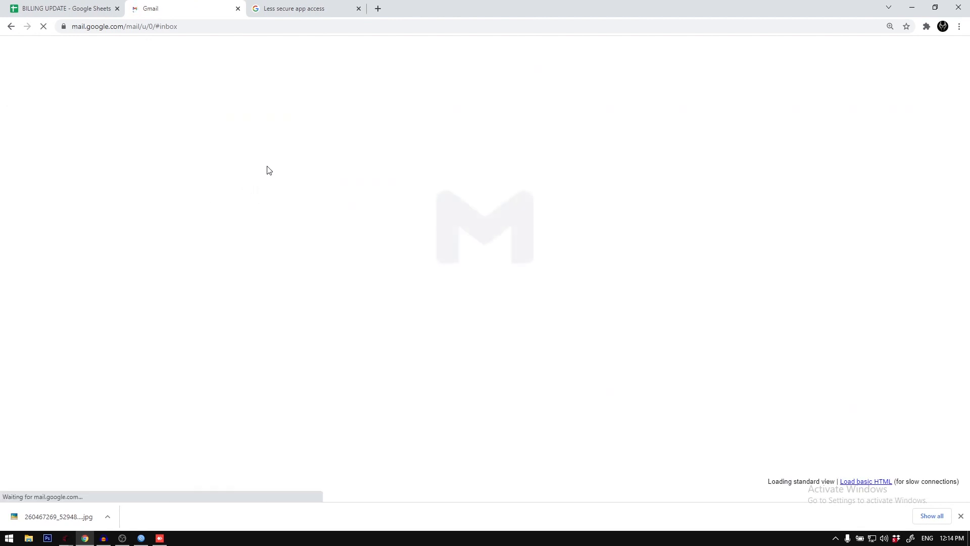
pyautogui.click(269, 116)
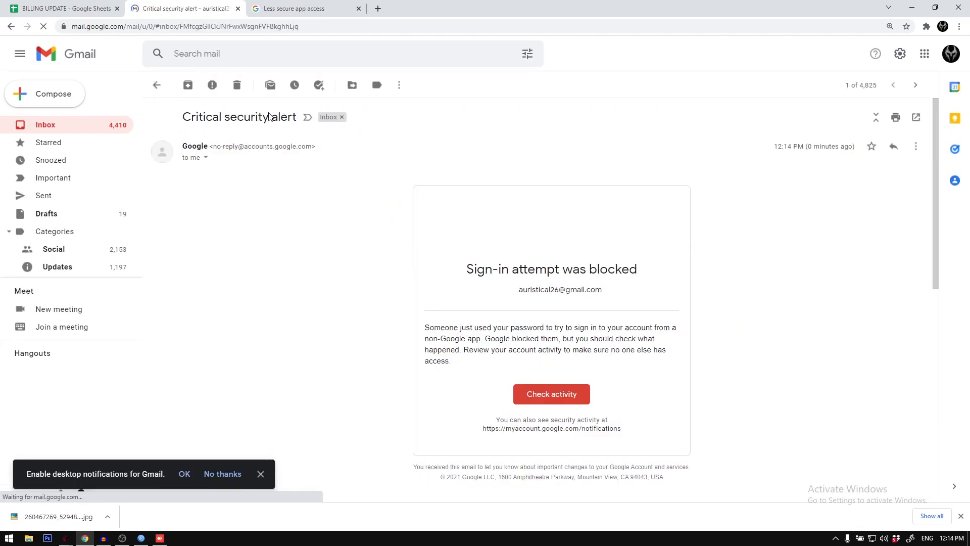
pyautogui.click(571, 398)
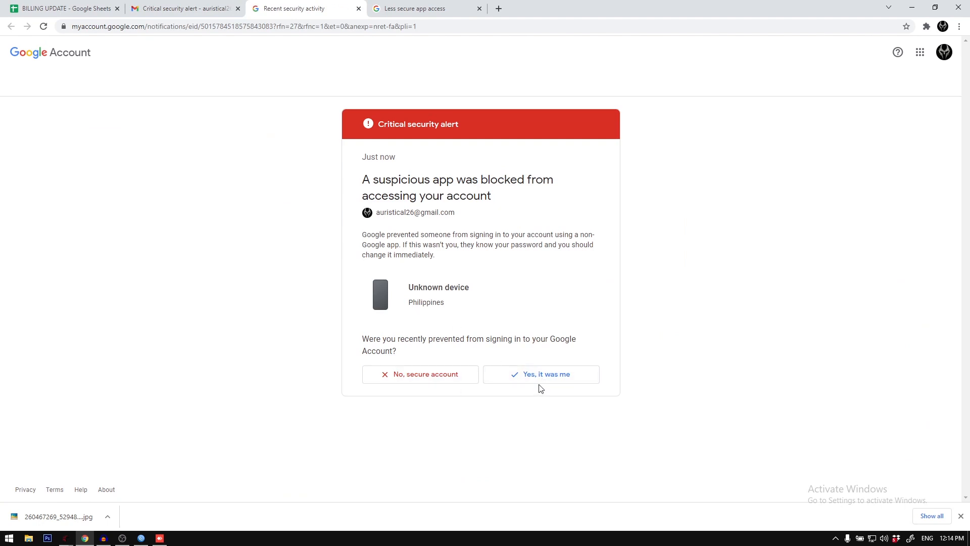
pyautogui.click(538, 381)
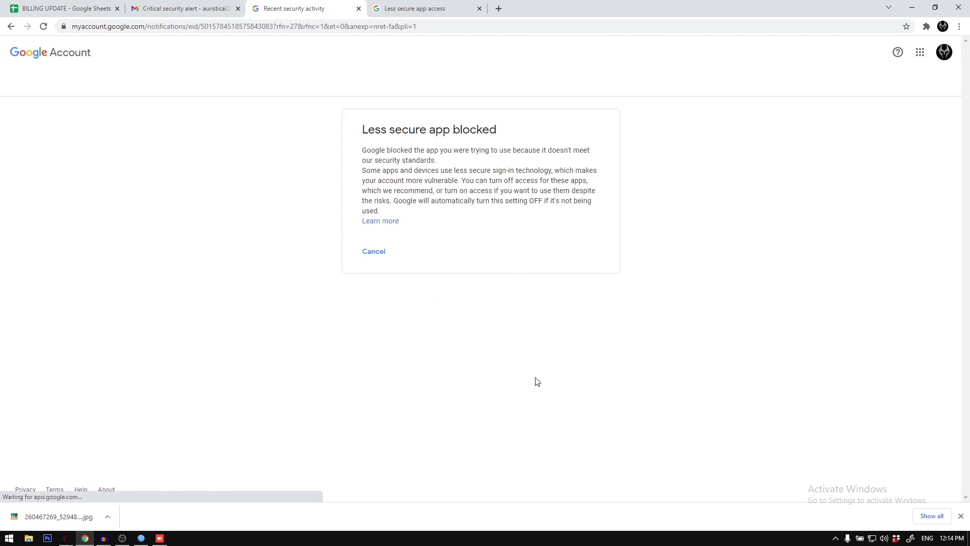
pyautogui.click(359, 9)
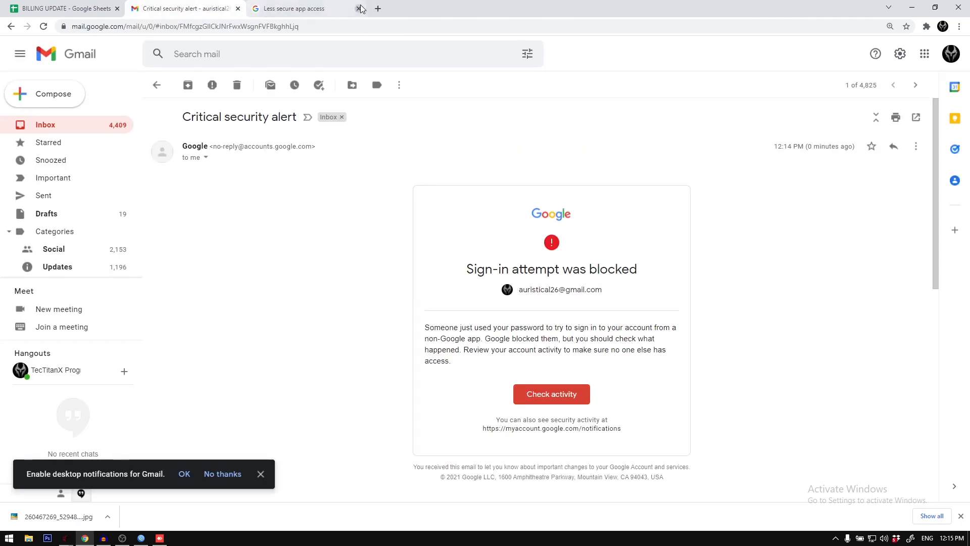
# Step: Close the Less secure app access page, and return to the Gmail inbox and refresh it
pyautogui.click(354, 11)
pyautogui.click(359, 9)
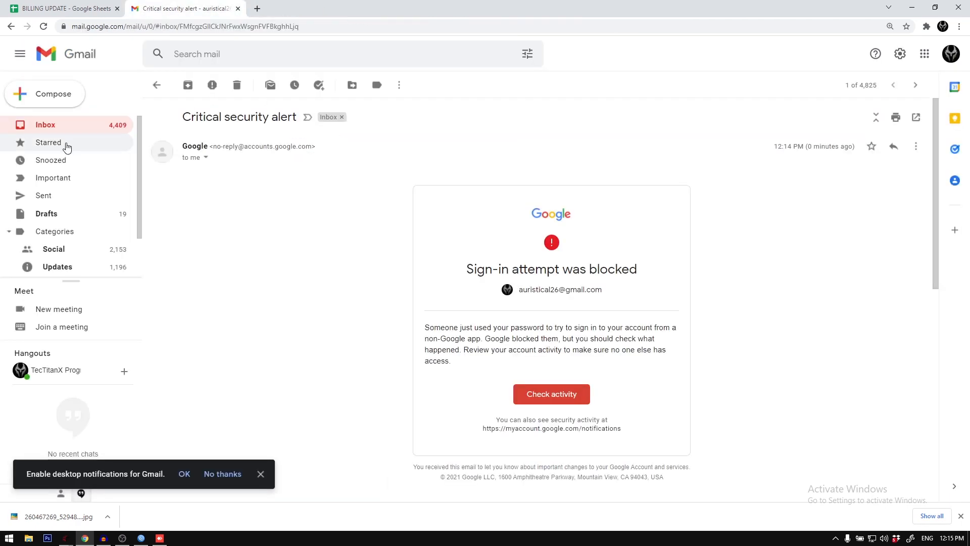
pyautogui.click(62, 127)
pyautogui.press('F5')
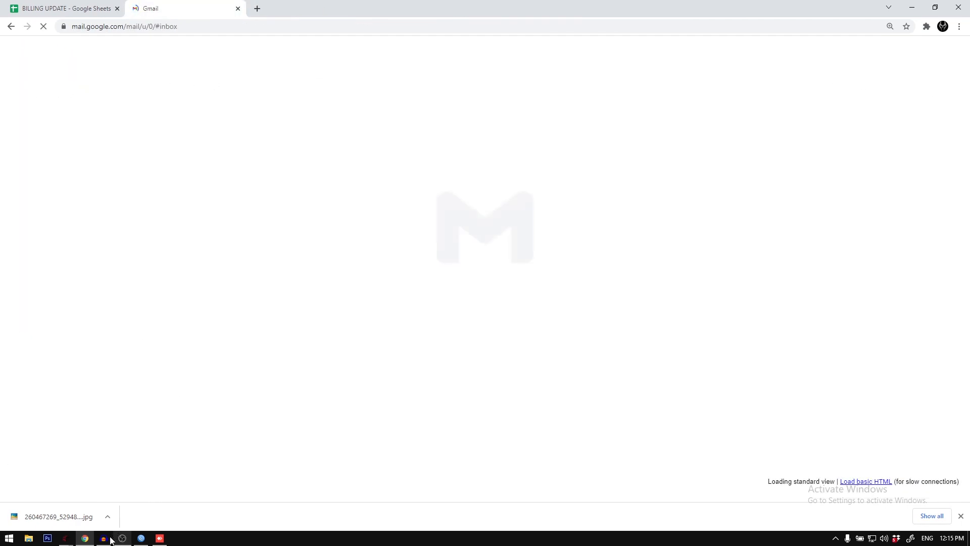
# Step: Switch back to the billing system, retest the Gmail connection with the saved credentials, and dismiss the resulting message
pyautogui.click(159, 539)
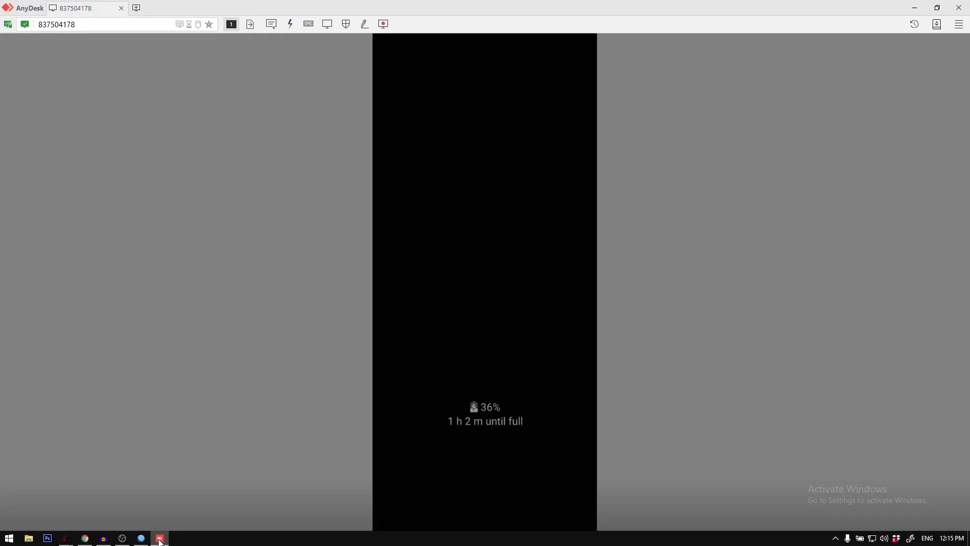
pyautogui.click(158, 538)
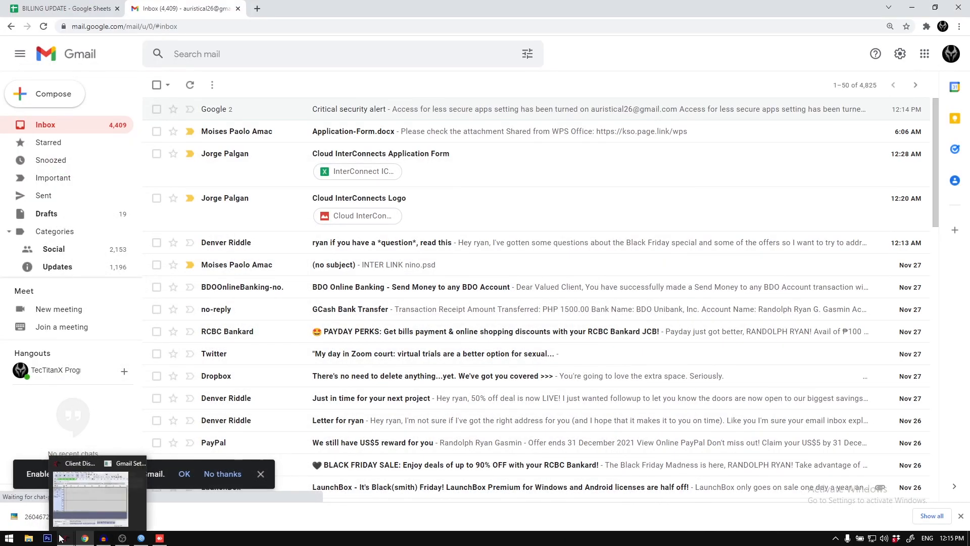
pyautogui.hotkey('alt', 'Tab')
pyautogui.hotkey('alt', 'Tab')
pyautogui.hotkey('alt', 'Tab')
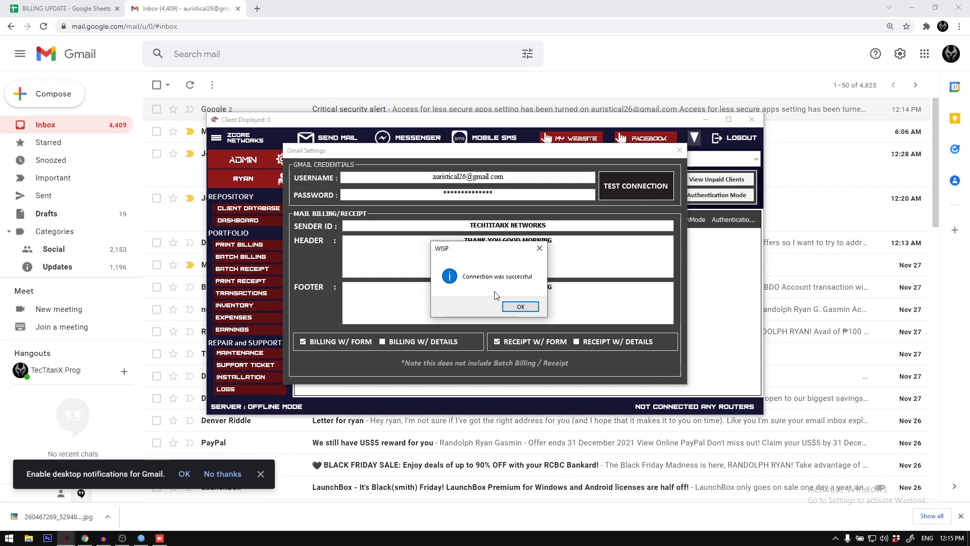
pyautogui.click(520, 307)
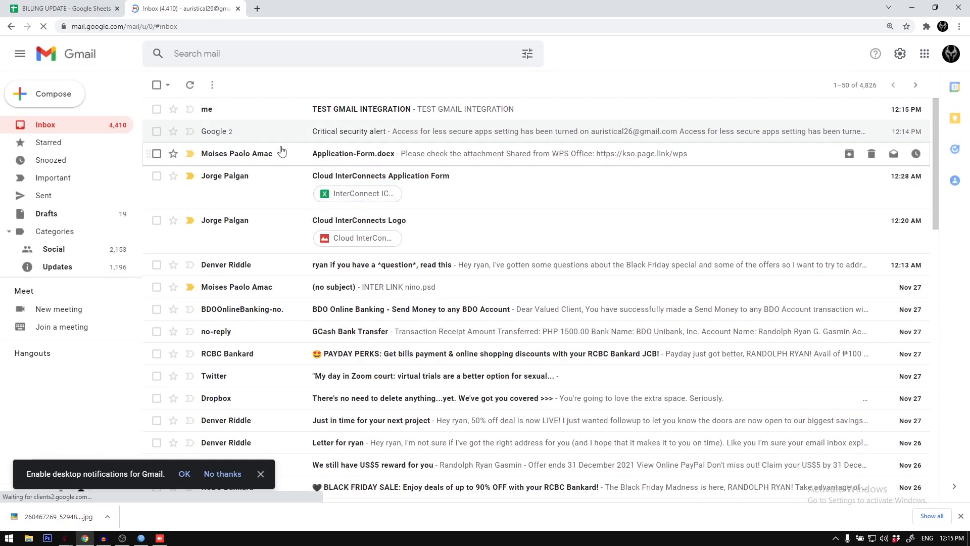
# Step: Open the TEST GMAIL INTEGRATION email in the Gmail inbox and examine its message text
pyautogui.click(286, 108)
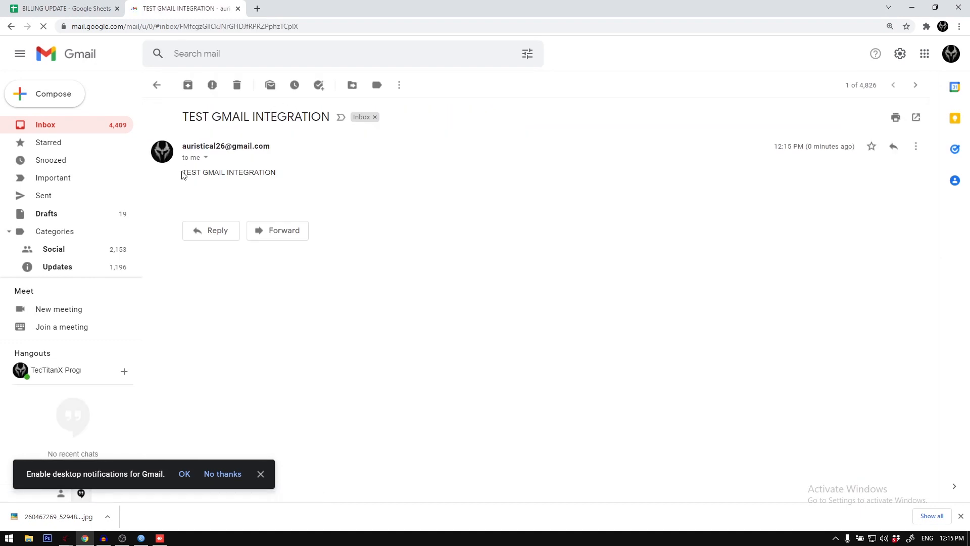
pyautogui.moveTo(184, 179); pyautogui.dragTo(295, 177)
pyautogui.click(250, 175)
pyautogui.moveTo(189, 175); pyautogui.dragTo(302, 174)
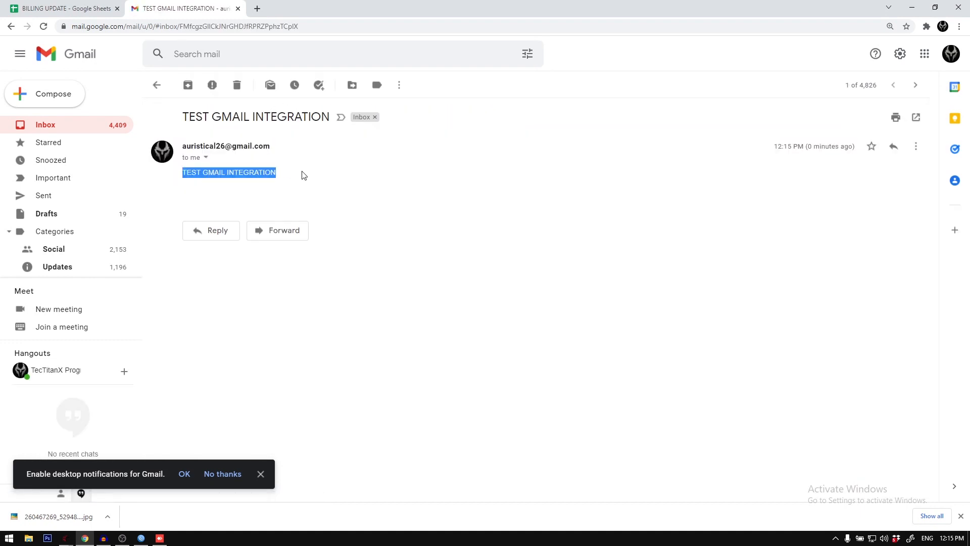
pyautogui.click(303, 173)
# Step: Return to the inbox and delete the TEST GMAIL INTEGRATION email
pyautogui.click(157, 85)
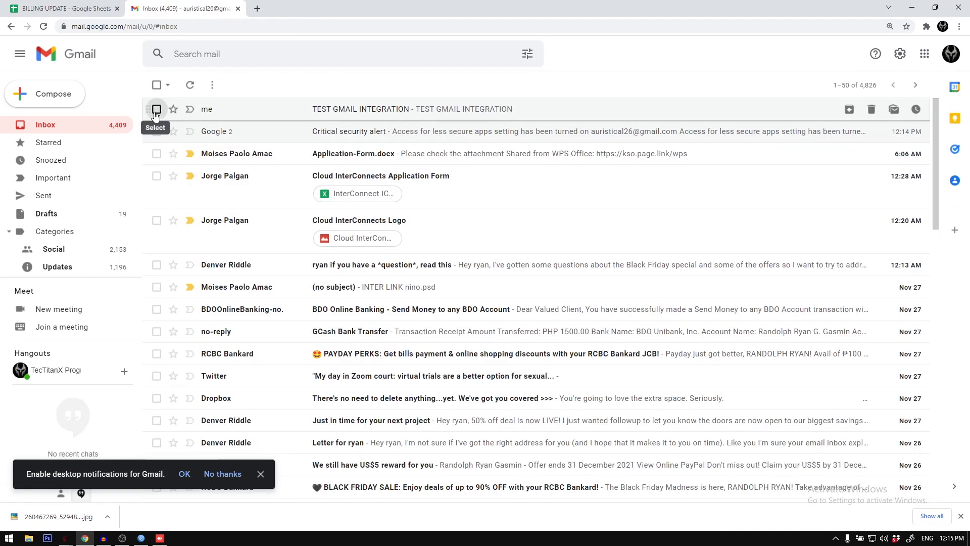
pyautogui.click(157, 109)
pyautogui.click(239, 84)
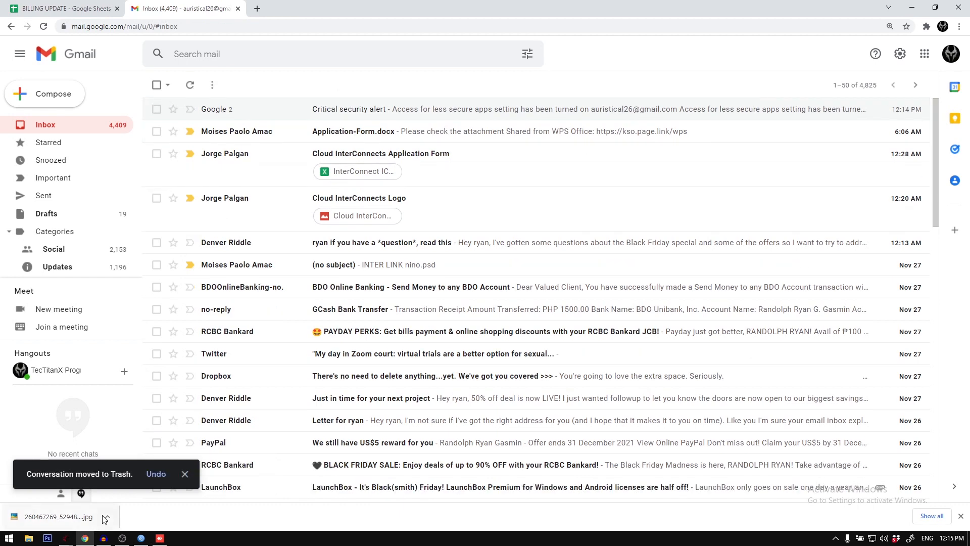
# Step: Switch to the billing system, close the Gmail Settings, and open the SMS Settings
pyautogui.click(66, 538)
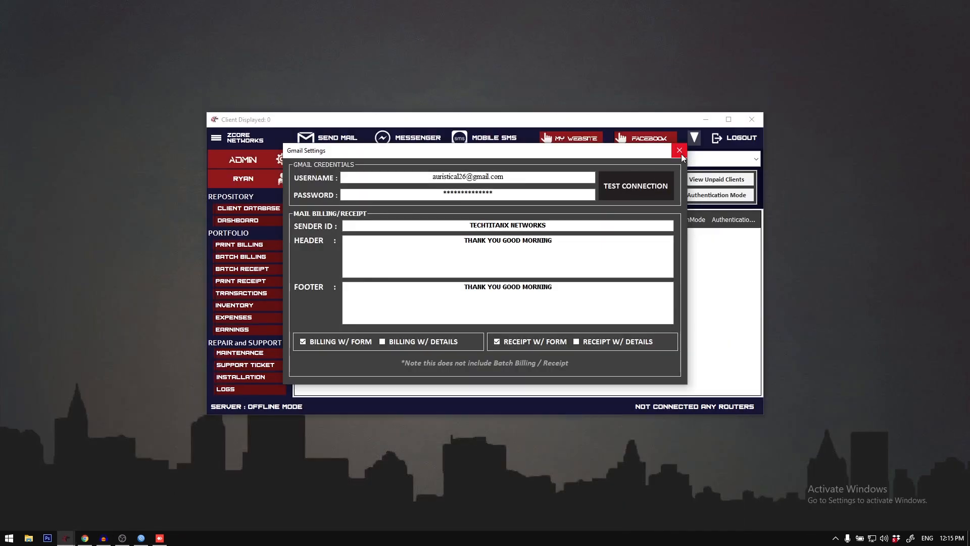
pyautogui.click(680, 151)
pyautogui.click(215, 138)
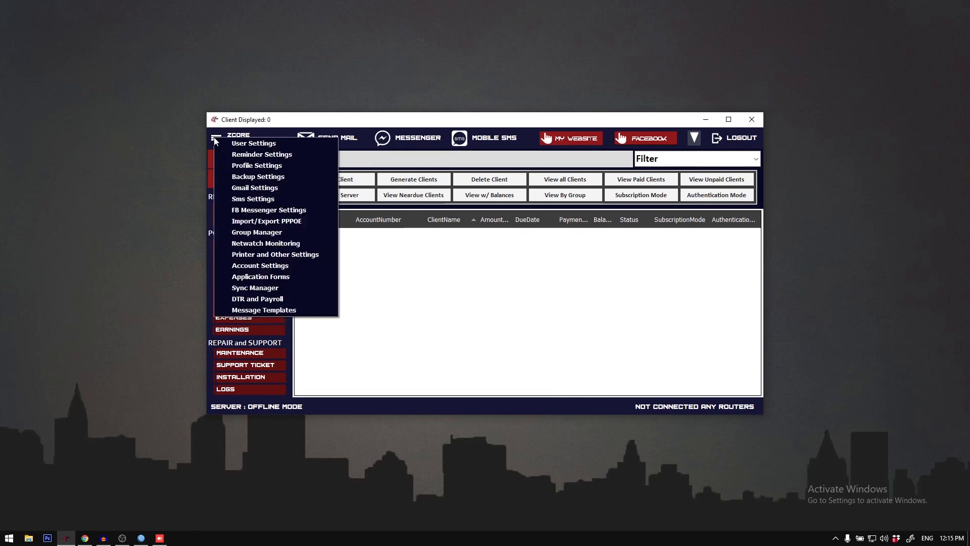
pyautogui.click(254, 198)
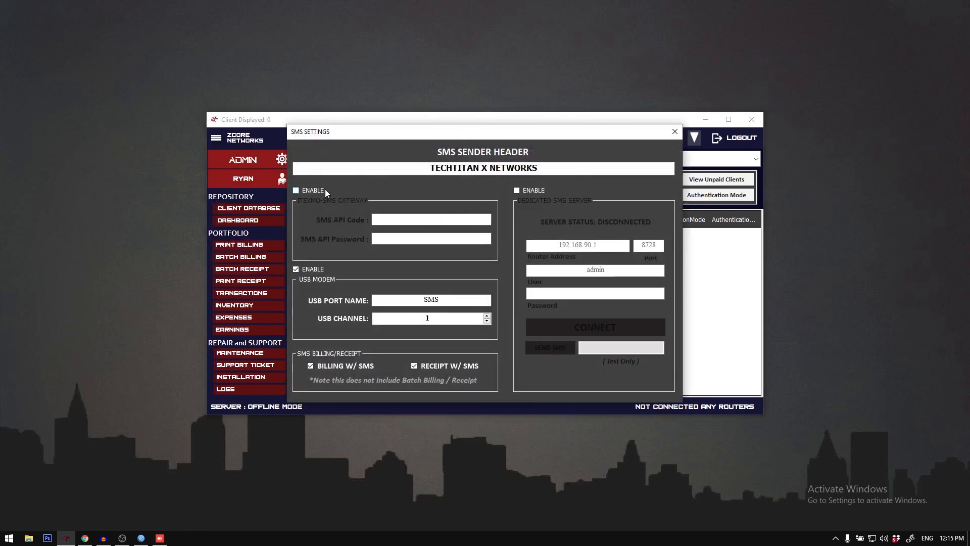
# Step: Try enabling the iTexMo SMS gateway, examine its API code and password fields, and re-enable the USB modem
pyautogui.click(326, 190)
pyautogui.click(403, 221)
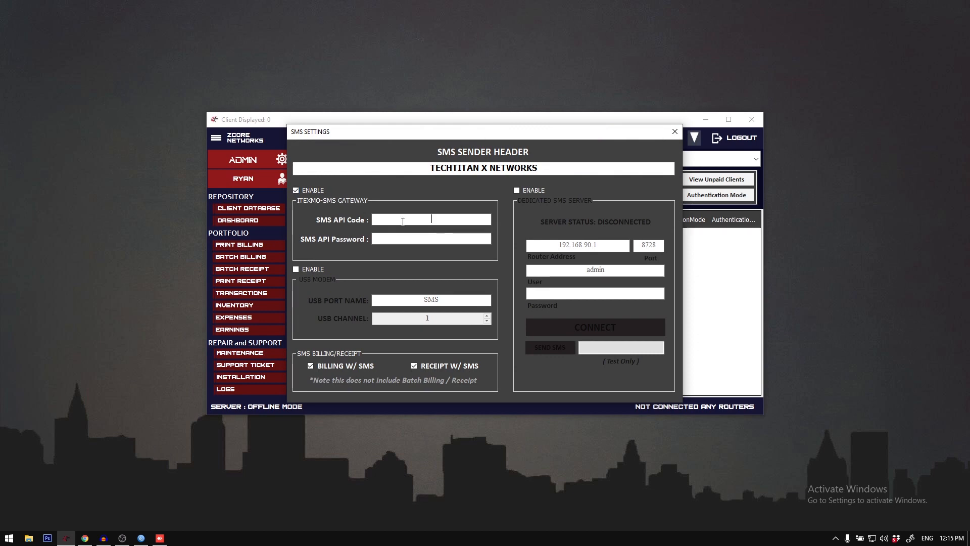
pyautogui.click(434, 240)
pyautogui.click(318, 268)
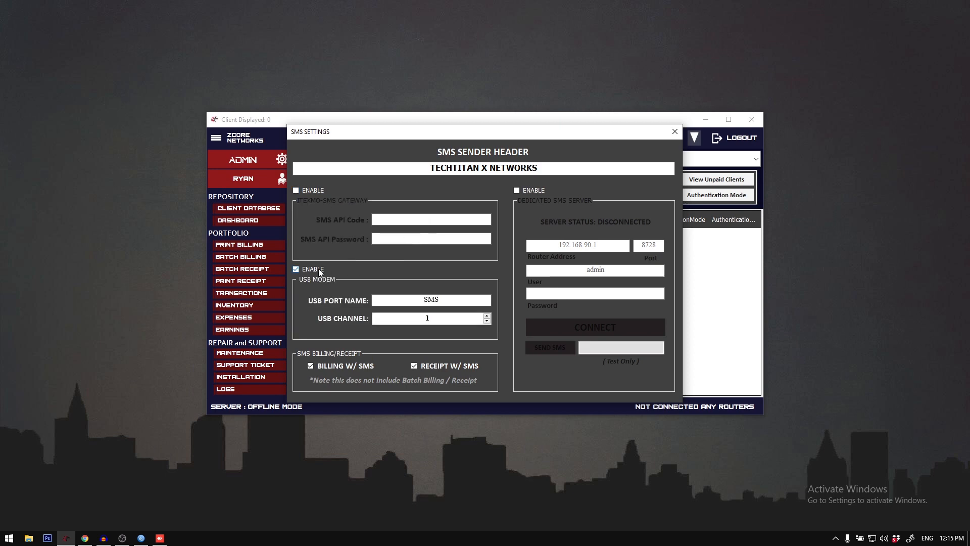
# Step: Enable the dedicated SMS server and examine the USB port name in the modem section
pyautogui.click(544, 190)
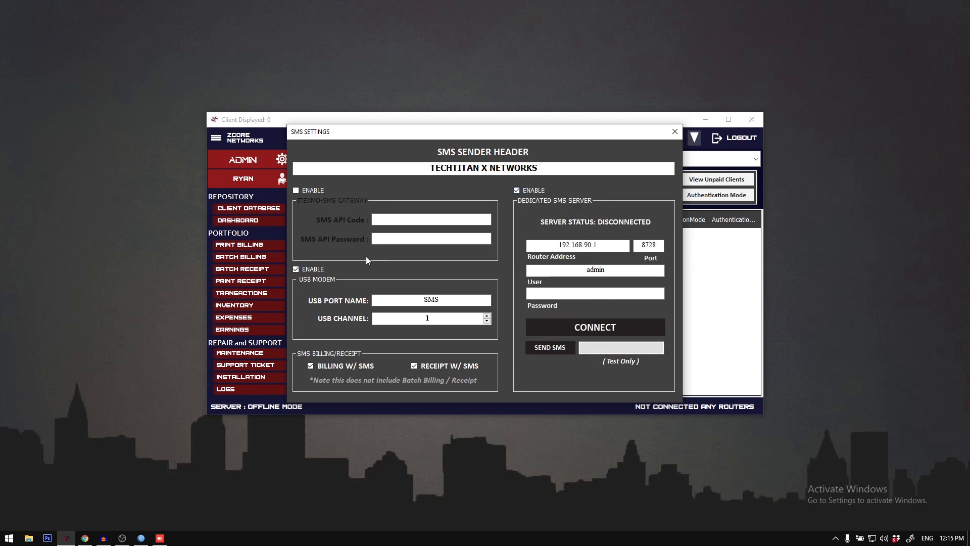
pyautogui.moveTo(415, 299); pyautogui.dragTo(440, 301)
pyautogui.click(410, 298)
# Step: Switch to WinBox, check the USB modem's name in the router's port list, and return to the SMS Settings
pyautogui.click(141, 537)
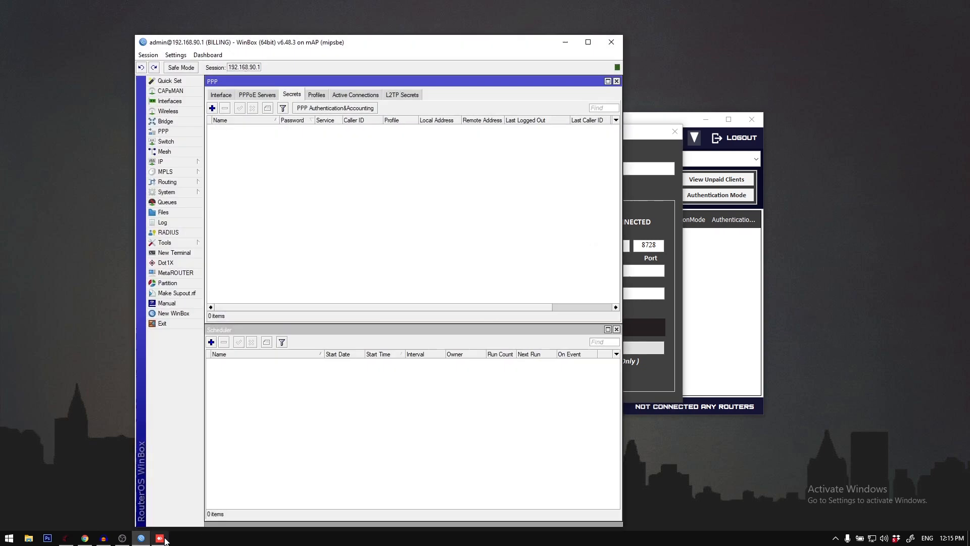
pyautogui.click(193, 243)
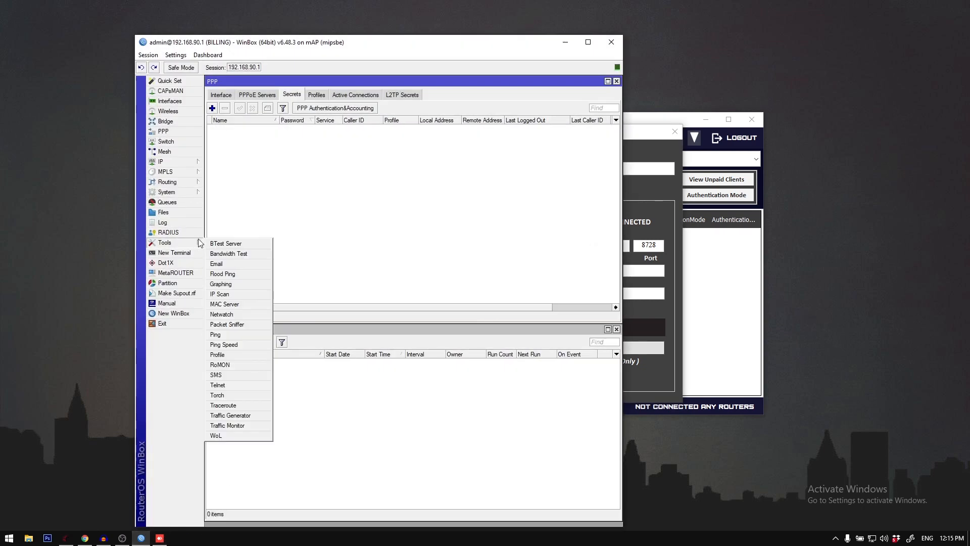
pyautogui.click(167, 192)
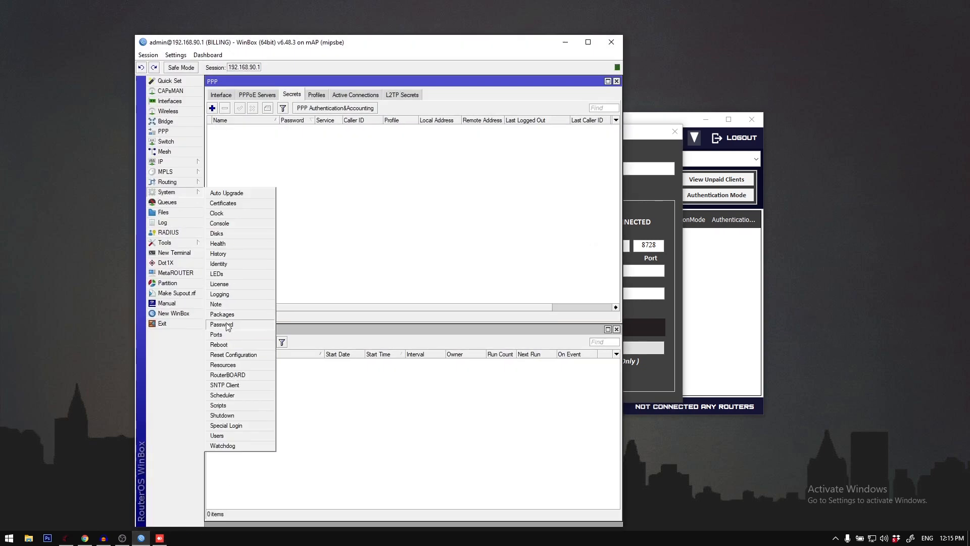
pyautogui.click(217, 334)
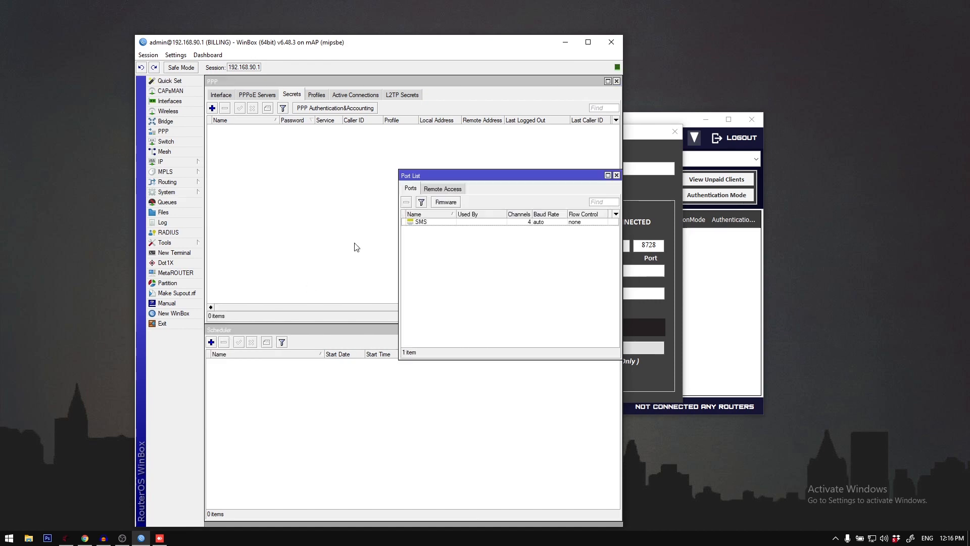
pyautogui.doubleClick(424, 223)
pyautogui.press('Escape')
pyautogui.moveTo(432, 176); pyautogui.dragTo(335, 160)
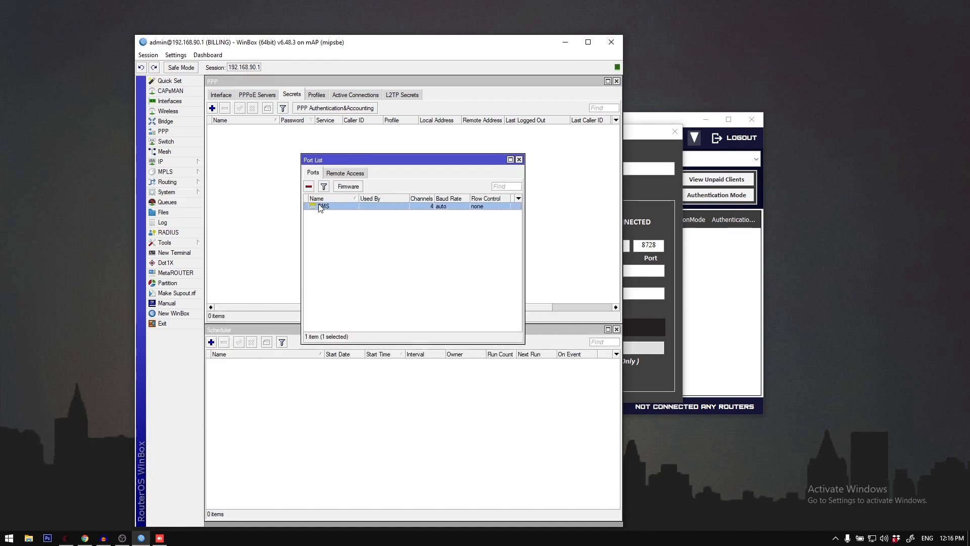
pyautogui.hotkey('alt', 'Tab')
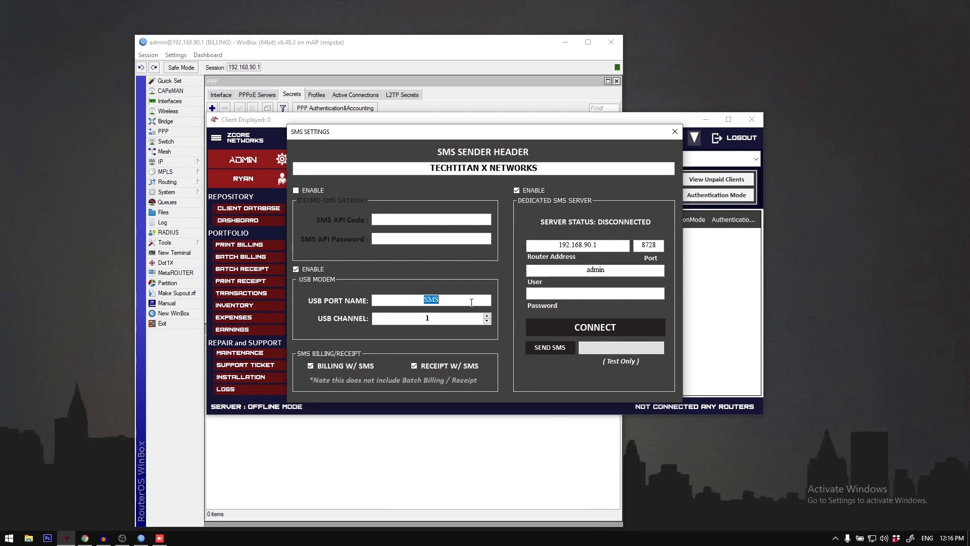
# Step: Switch to WinBox, open the router's SMS tool, examine its channel, and close the Scheduler and PPP windows
pyautogui.click(430, 46)
pyautogui.click(521, 160)
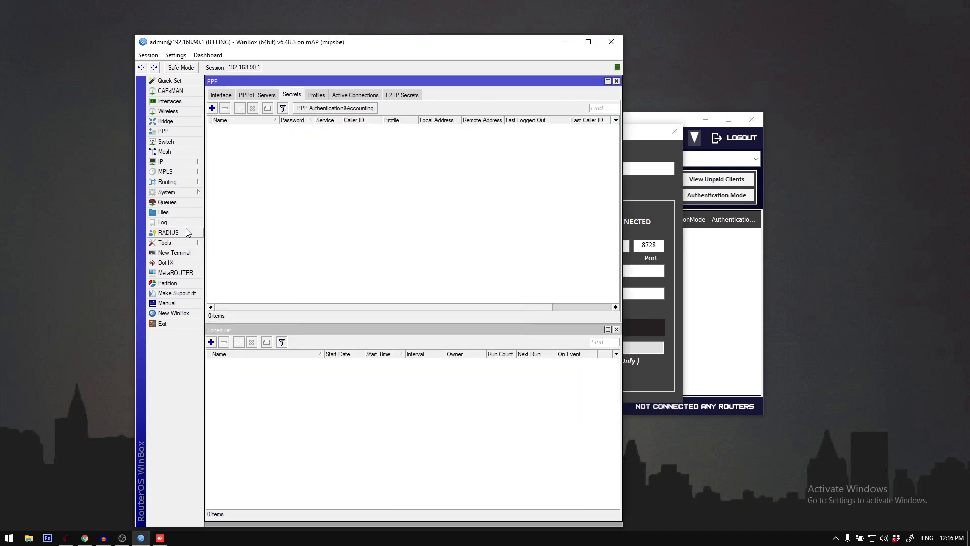
pyautogui.click(184, 242)
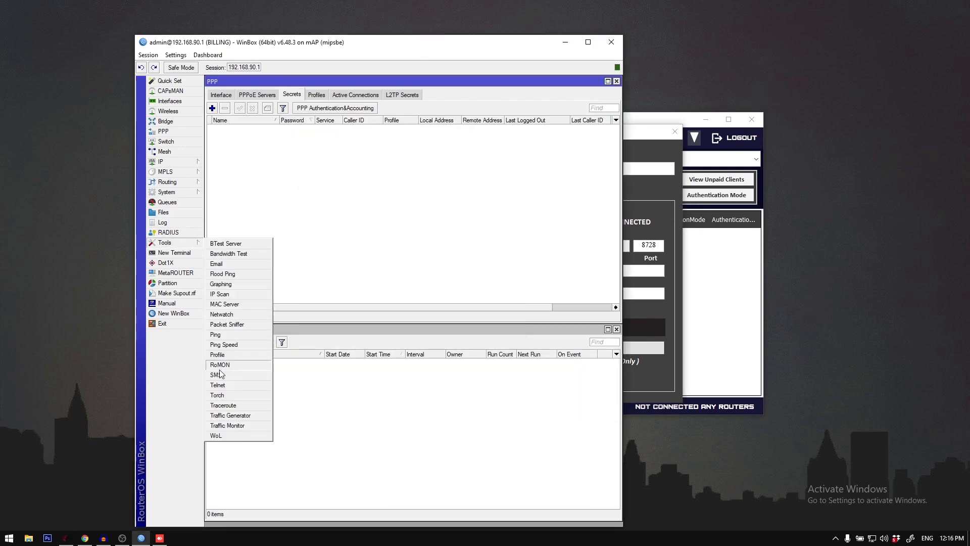
pyautogui.click(238, 375)
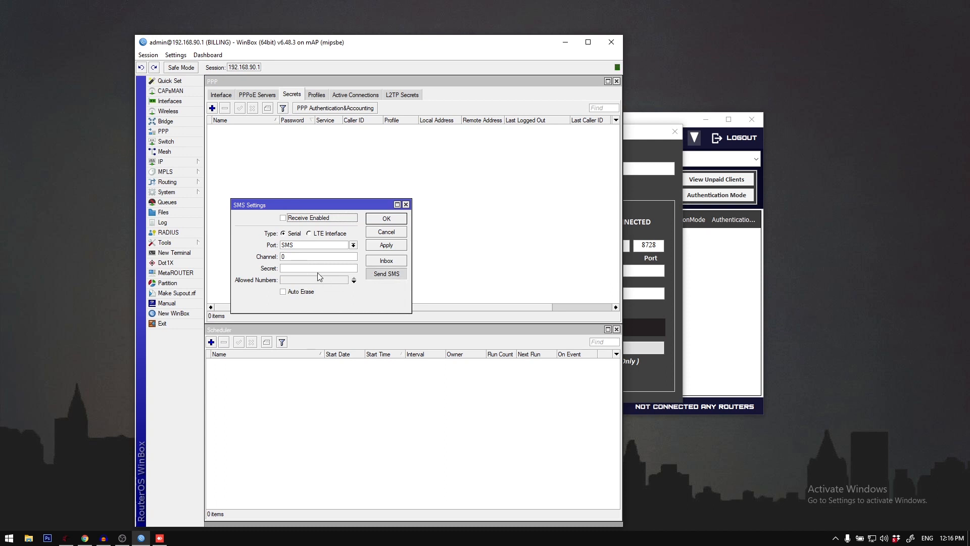
pyautogui.click(289, 257)
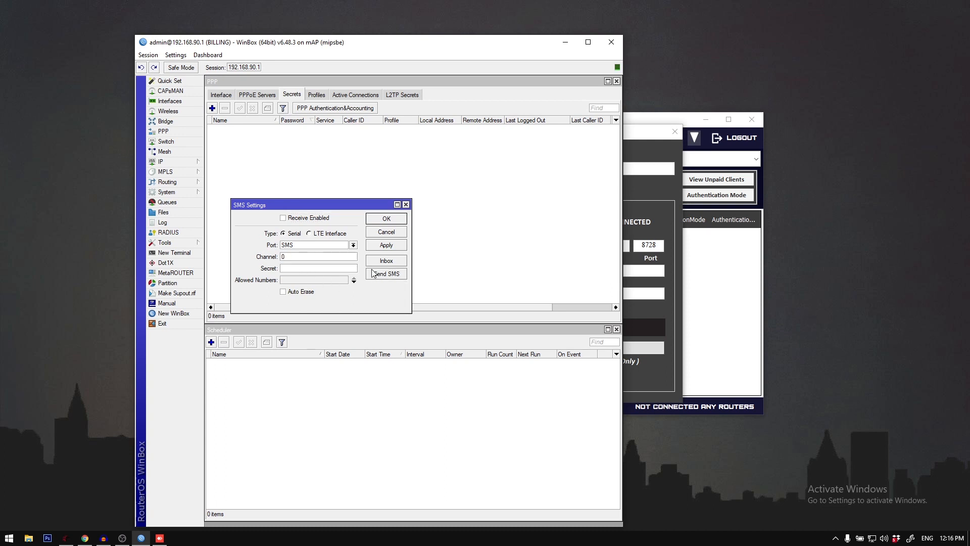
pyautogui.moveTo(343, 211); pyautogui.dragTo(350, 184)
pyautogui.click(616, 329)
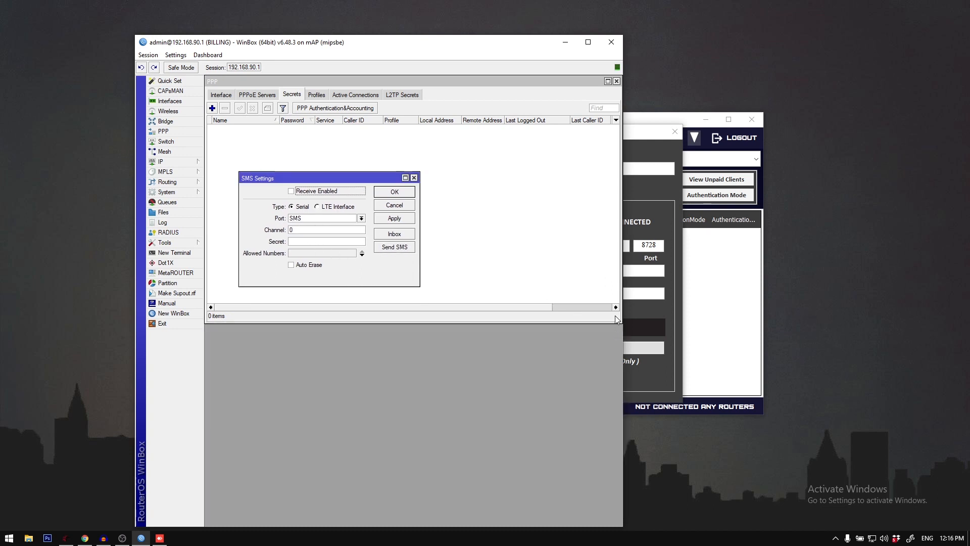
pyautogui.click(617, 81)
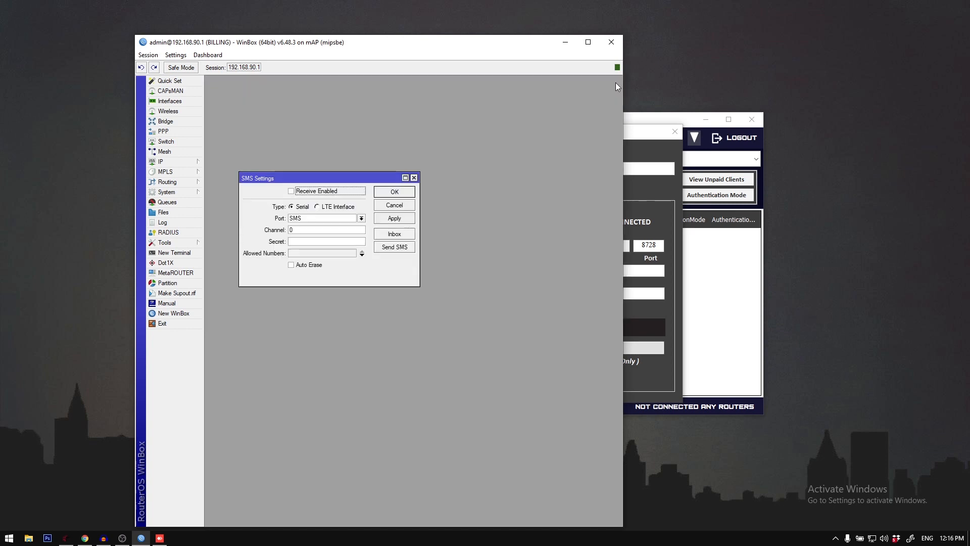
# Step: Send a test SMS through port SMS on channel 1 to the recipient's phone number with the message "asdfadfafadf"
pyautogui.click(394, 249)
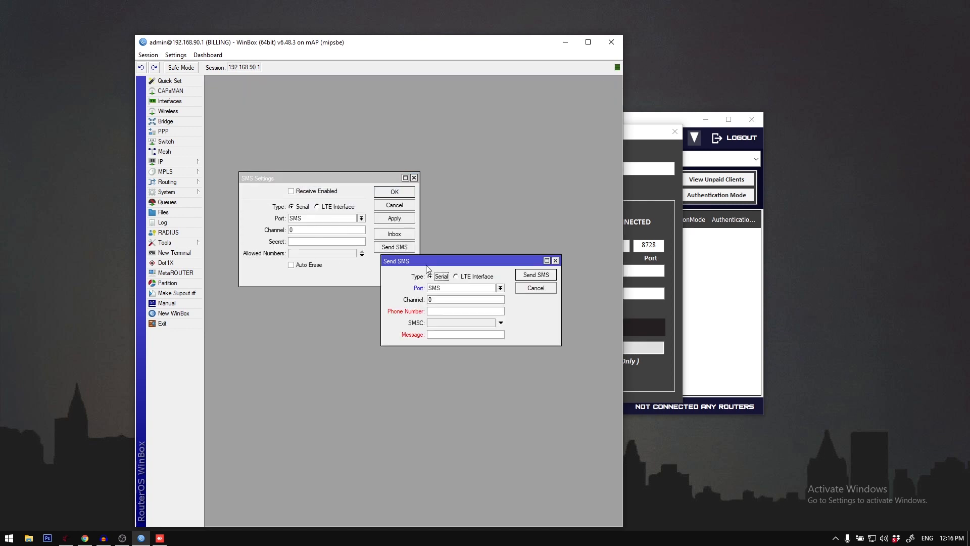
pyautogui.click(500, 288)
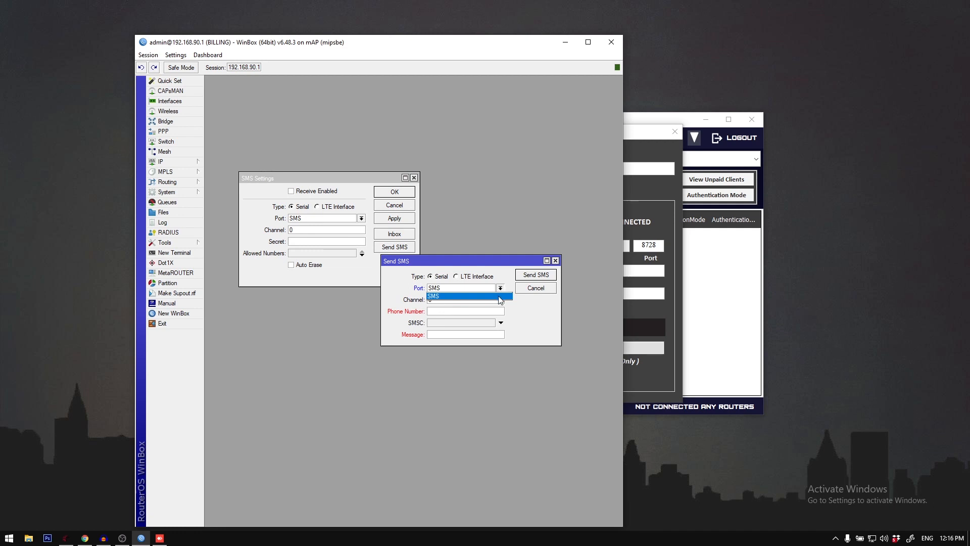
pyautogui.click(452, 300)
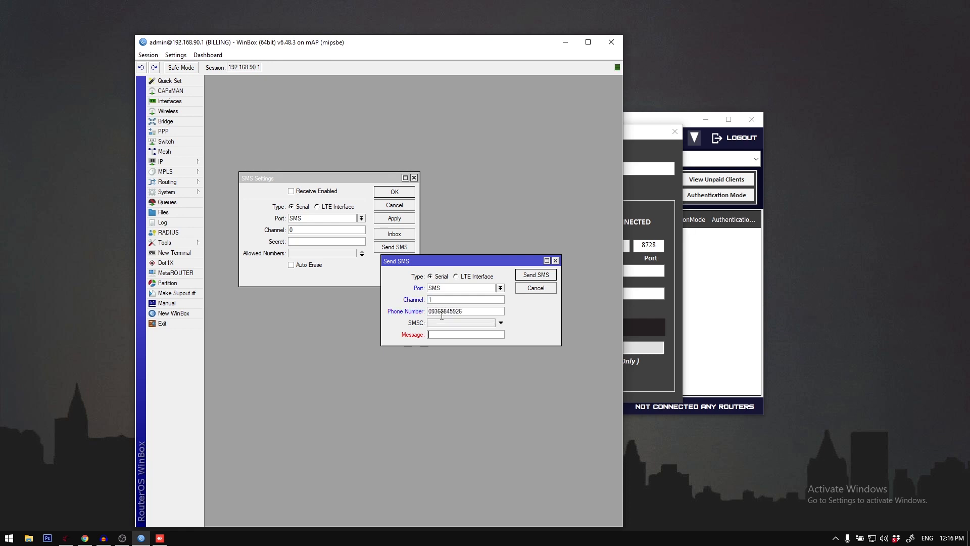
pyautogui.write('asdfadfafadf')
pyautogui.moveTo(445, 264); pyautogui.dragTo(418, 300)
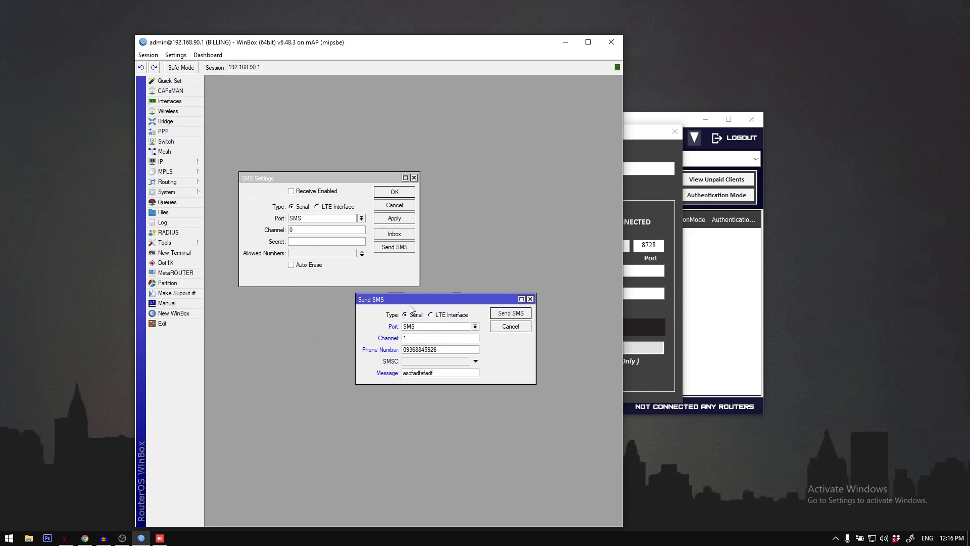
pyautogui.click(509, 314)
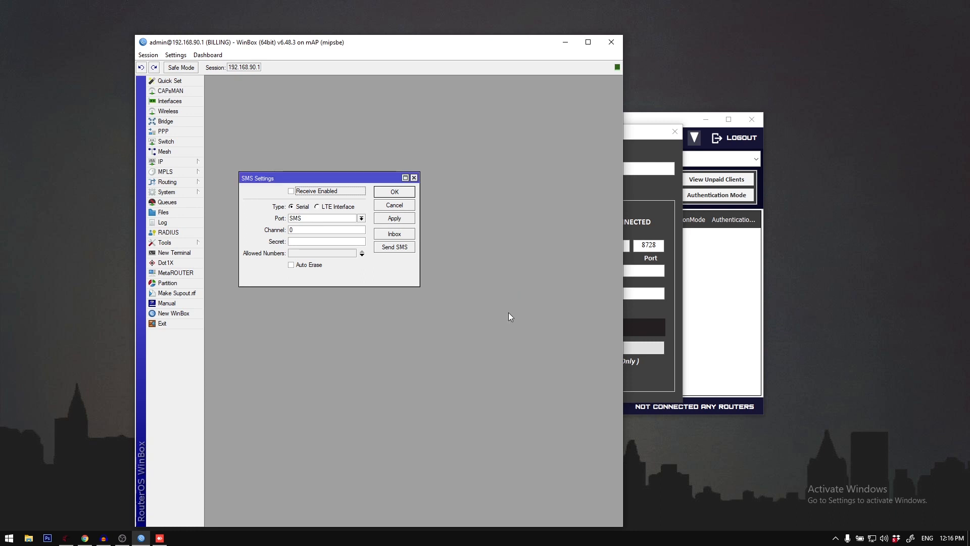
# Step: Check the router log, switch to AnyDesk, and open the test message received on the remote phone
pyautogui.click(177, 226)
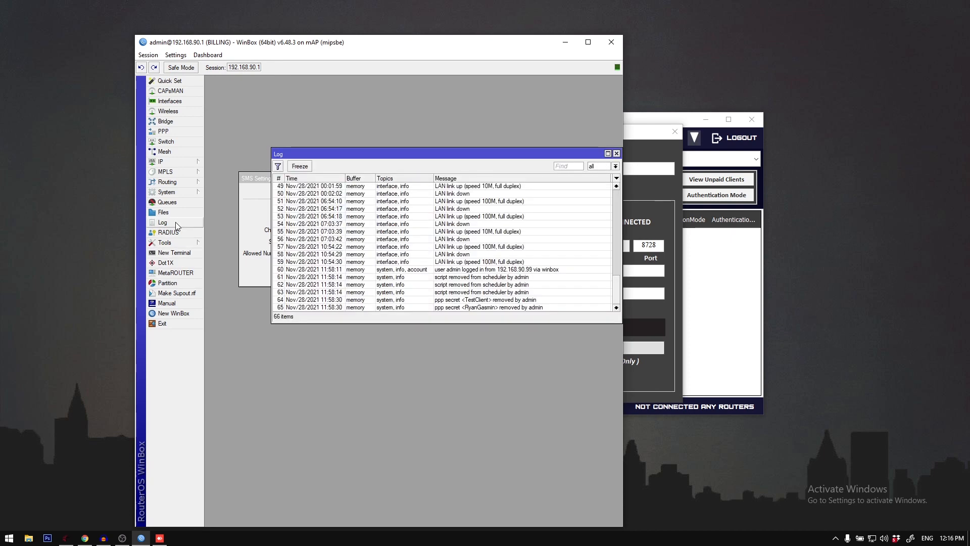
pyautogui.click(251, 188)
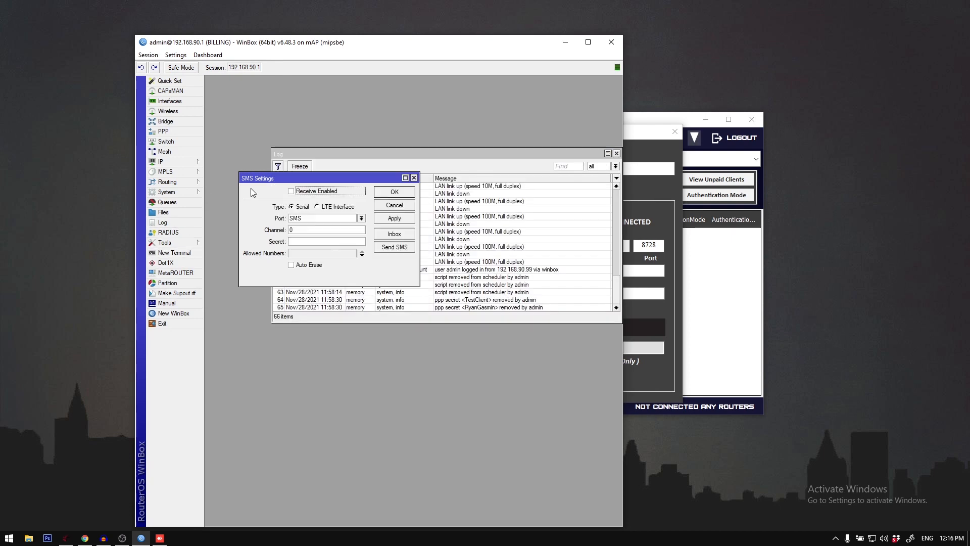
pyautogui.click(616, 153)
pyautogui.click(160, 538)
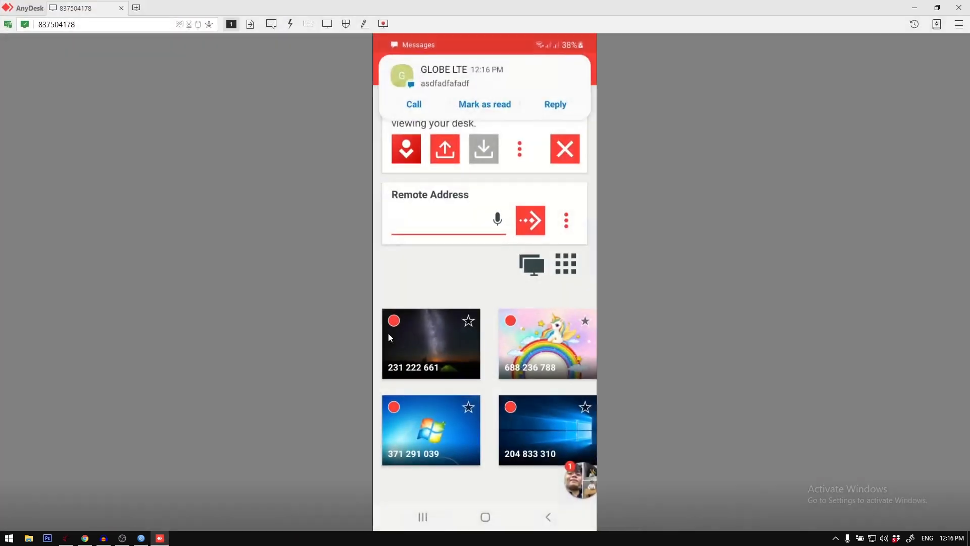
pyautogui.click(478, 110)
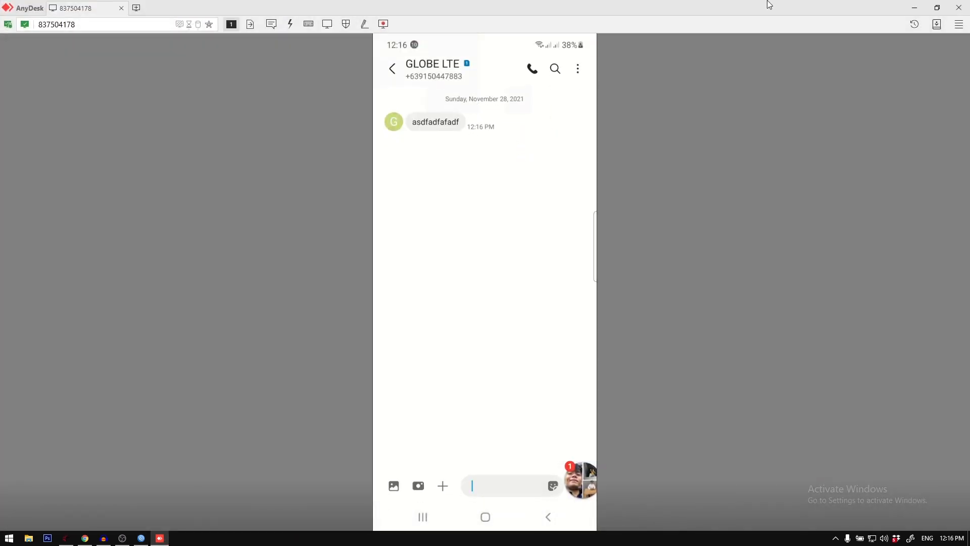
pyautogui.click(914, 7)
# Step: Try sending the same test SMS on channel 0, and close the Send SMS dialog
pyautogui.click(402, 247)
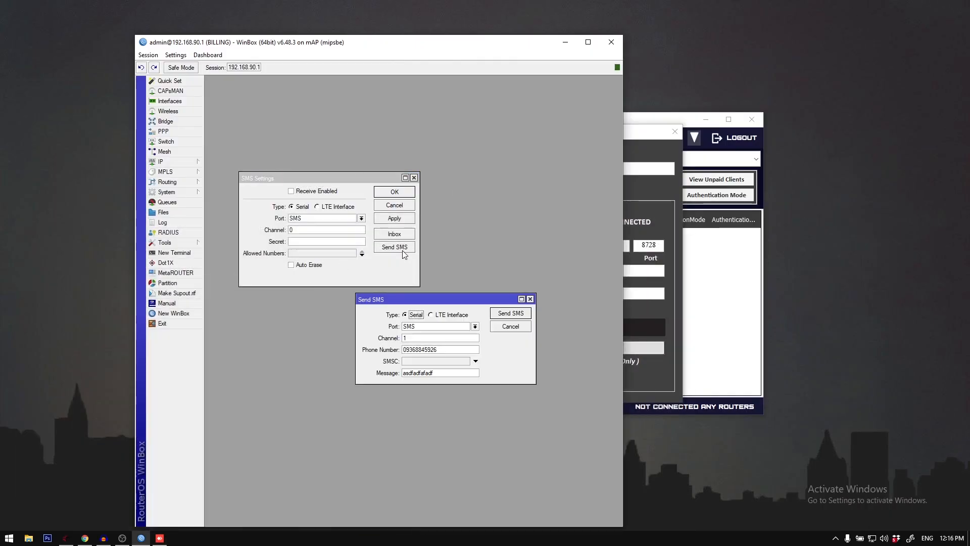
pyautogui.moveTo(424, 339); pyautogui.dragTo(353, 338)
pyautogui.write('0')
pyautogui.click(508, 313)
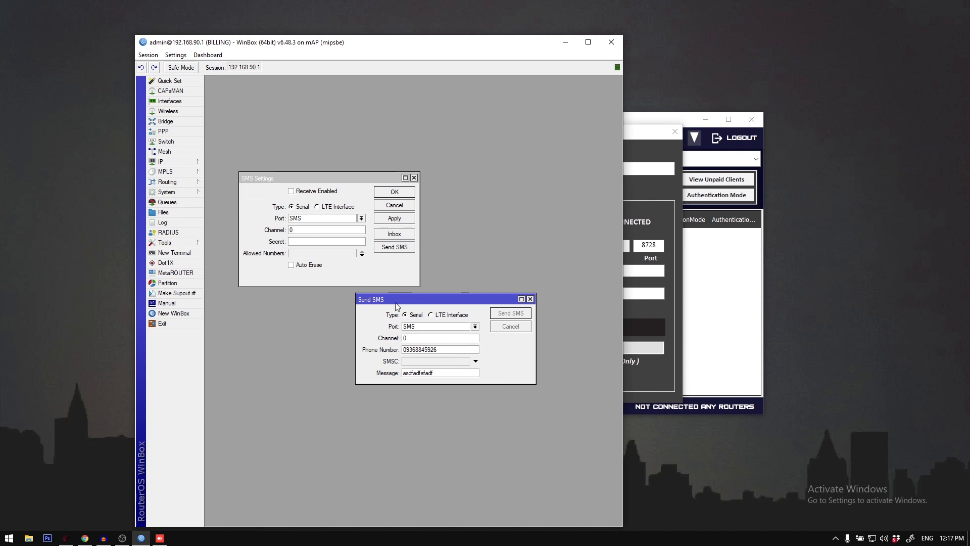
pyautogui.moveTo(386, 303); pyautogui.dragTo(356, 312)
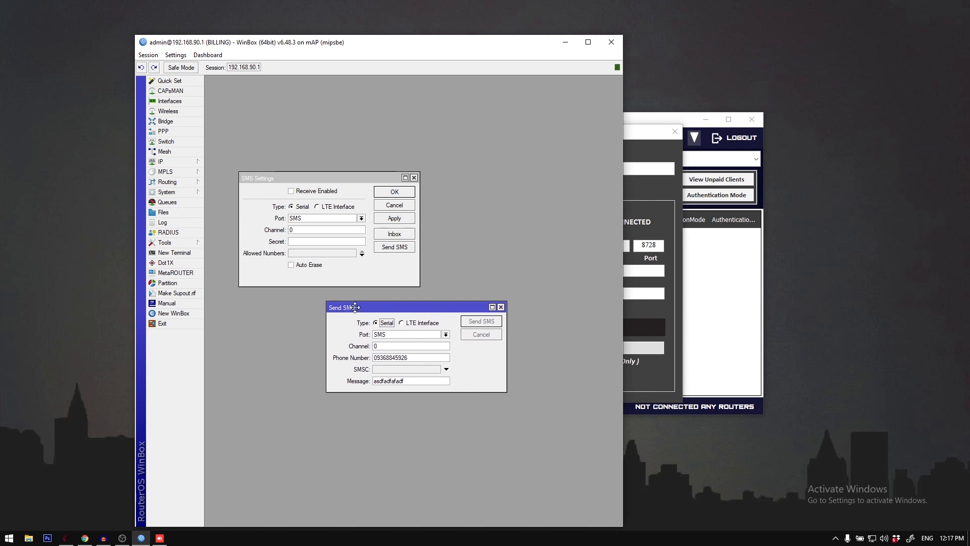
pyautogui.click(387, 345)
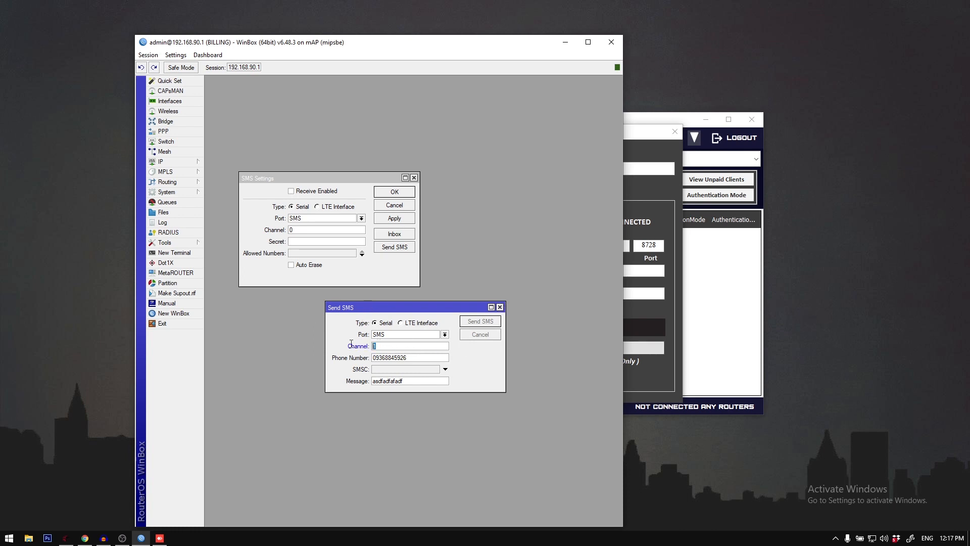
pyautogui.click(499, 307)
pyautogui.click(565, 42)
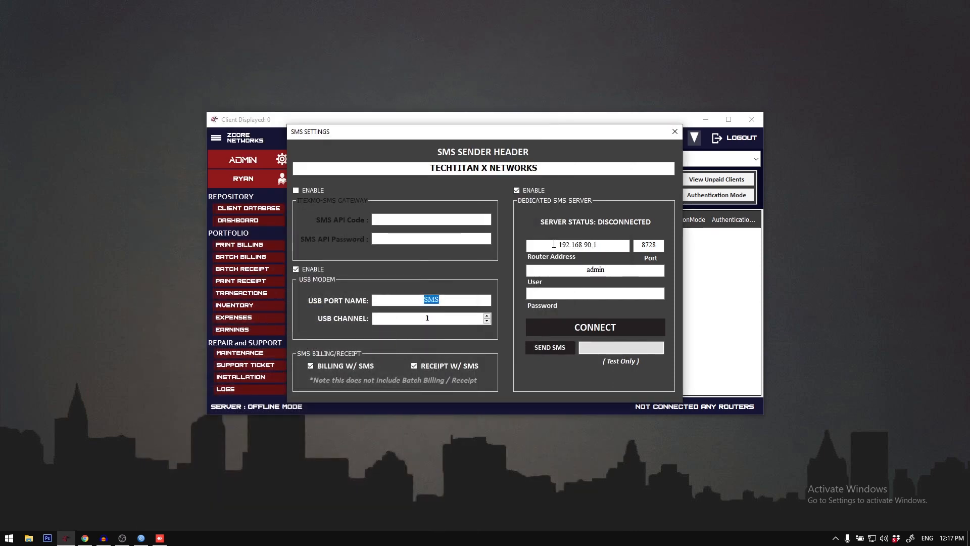
# Step: Check the dedicated SMS server's router address against WinBox, review its port and user, and connect to the server
pyautogui.moveTo(551, 245); pyautogui.dragTo(607, 245)
pyautogui.click(141, 537)
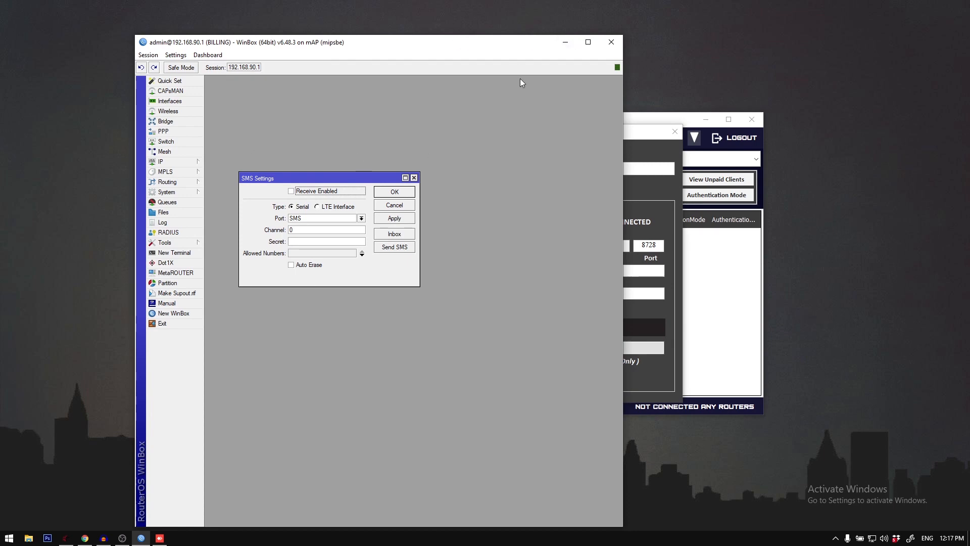
pyautogui.click(565, 43)
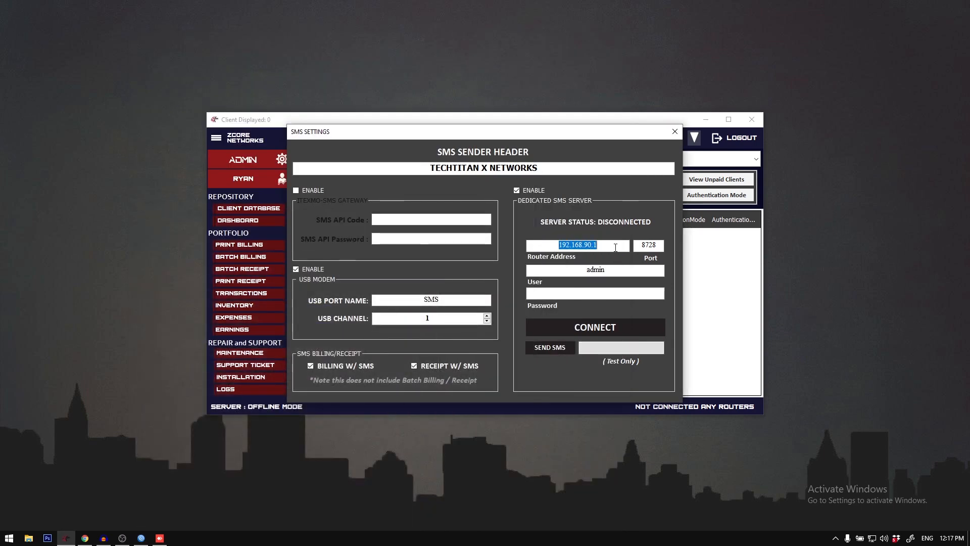
pyautogui.doubleClick(643, 245)
pyautogui.doubleClick(577, 269)
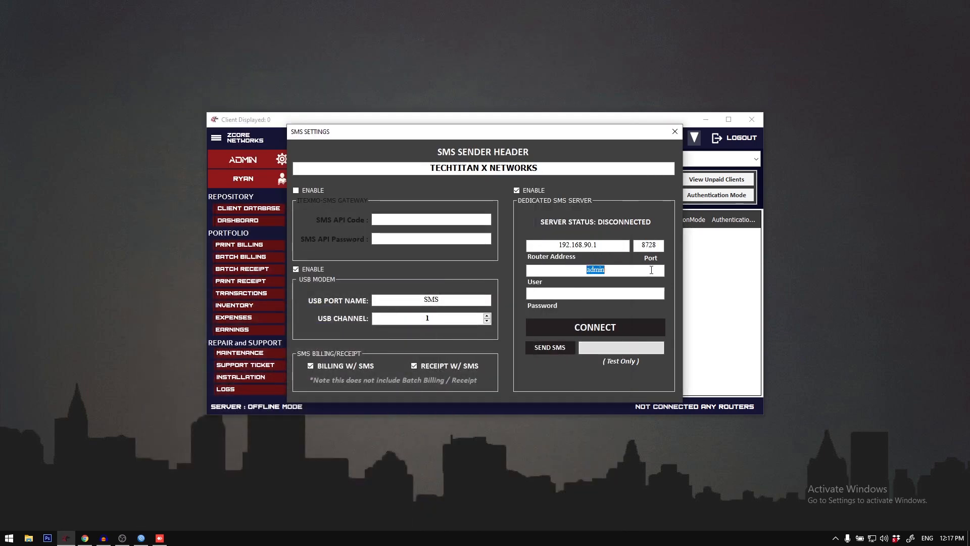
pyautogui.click(566, 330)
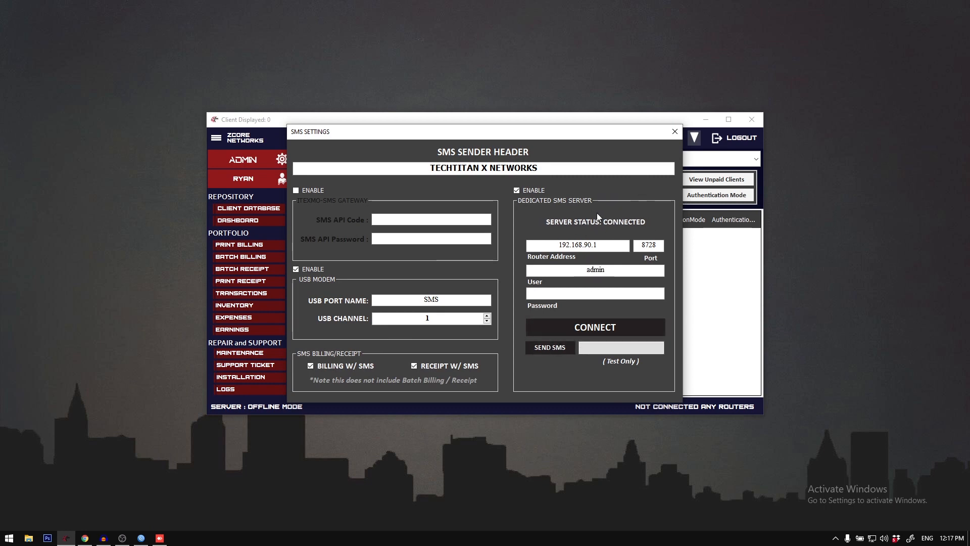
# Step: Close the SMS settings in WinBox, return to the billing system, and close its SMS Settings
pyautogui.click(141, 538)
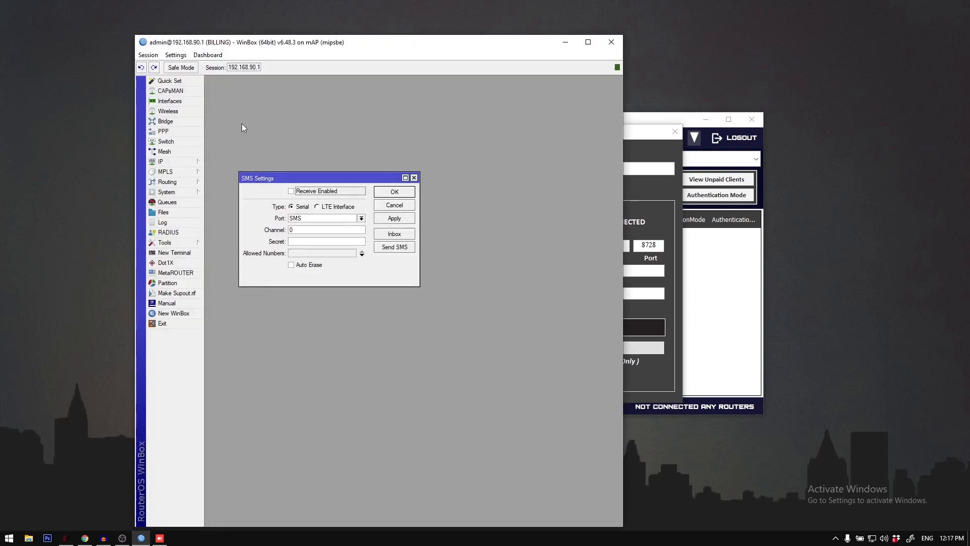
pyautogui.press('Escape')
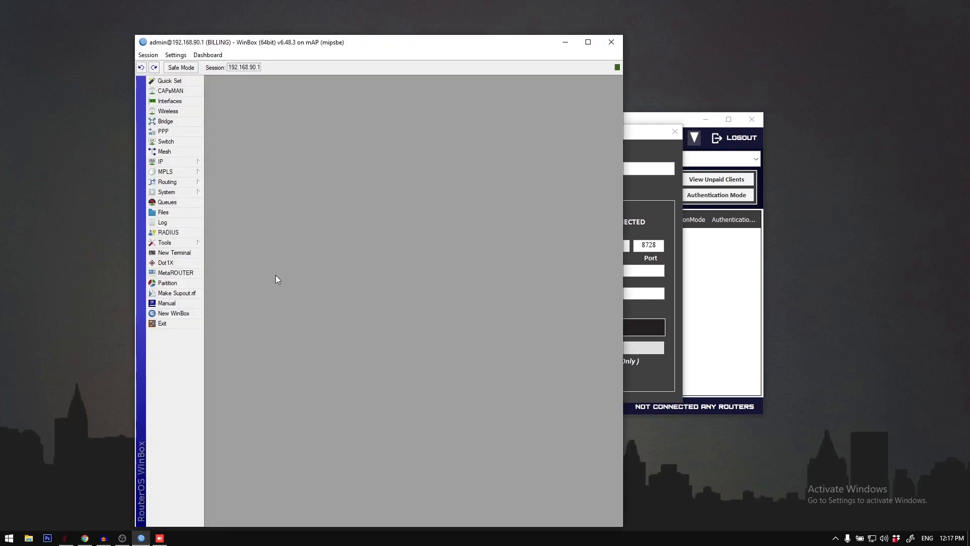
pyautogui.click(565, 42)
pyautogui.click(674, 131)
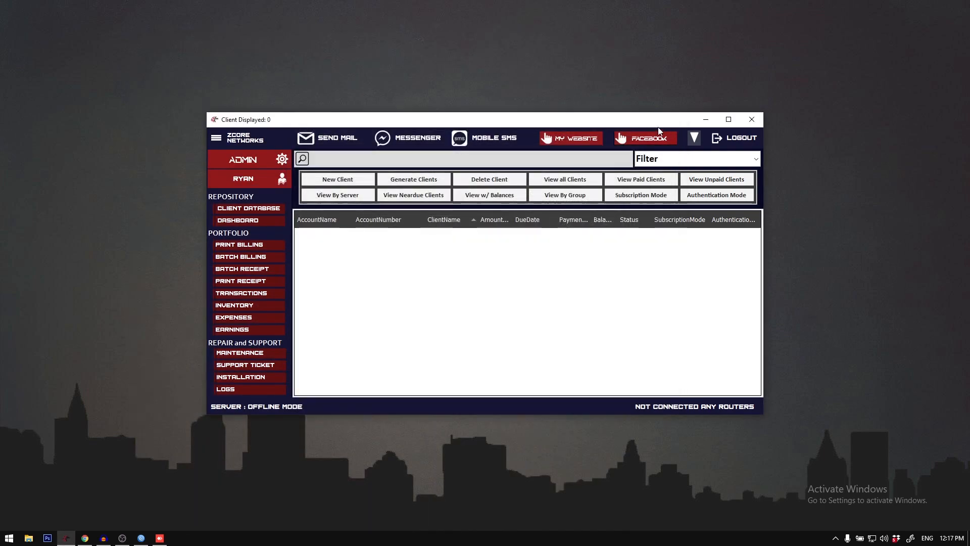
# Step: Open the FB Messenger Settings and examine the sender ID, header and footer for billing and receipt messages
pyautogui.click(216, 138)
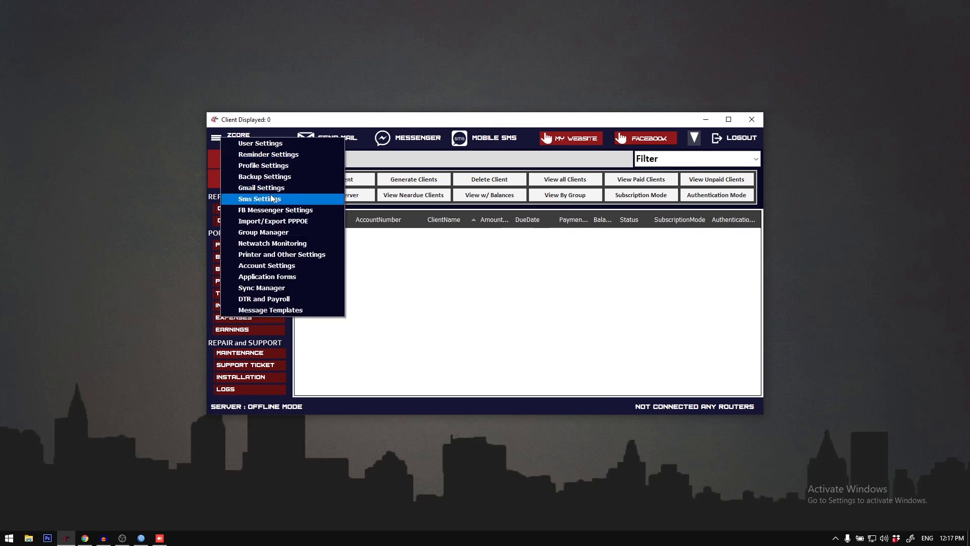
pyautogui.click(282, 211)
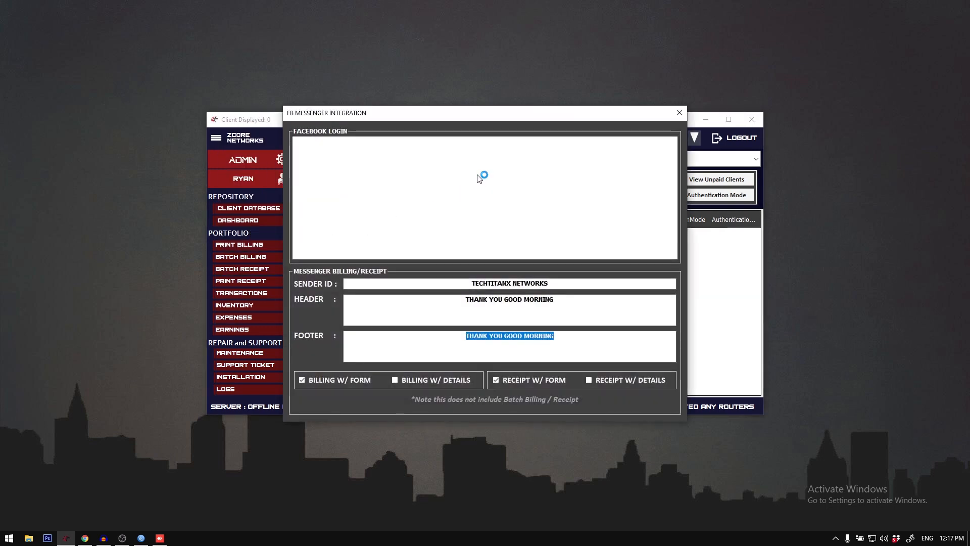
pyautogui.moveTo(471, 282); pyautogui.dragTo(593, 281)
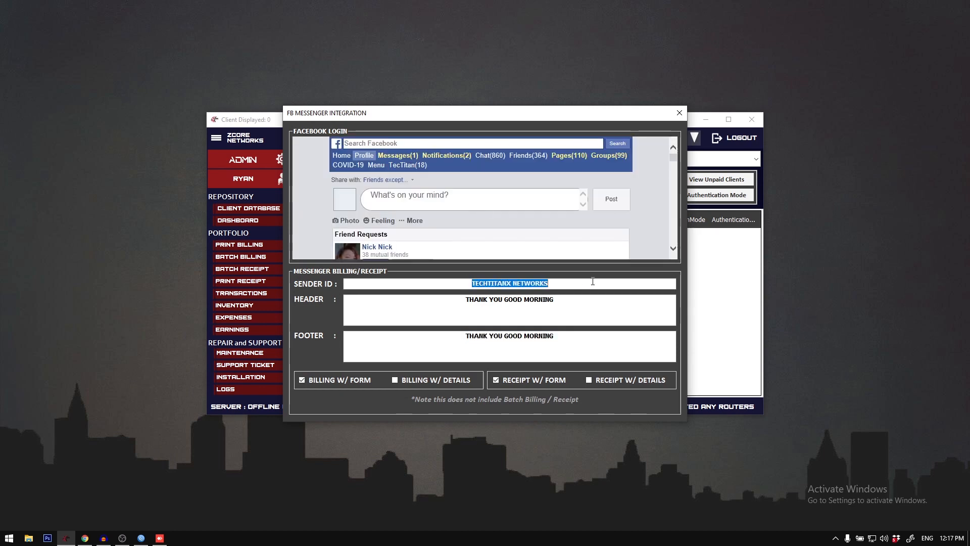
pyautogui.click(593, 281)
pyautogui.moveTo(467, 284); pyautogui.dragTo(549, 283)
pyautogui.click(547, 283)
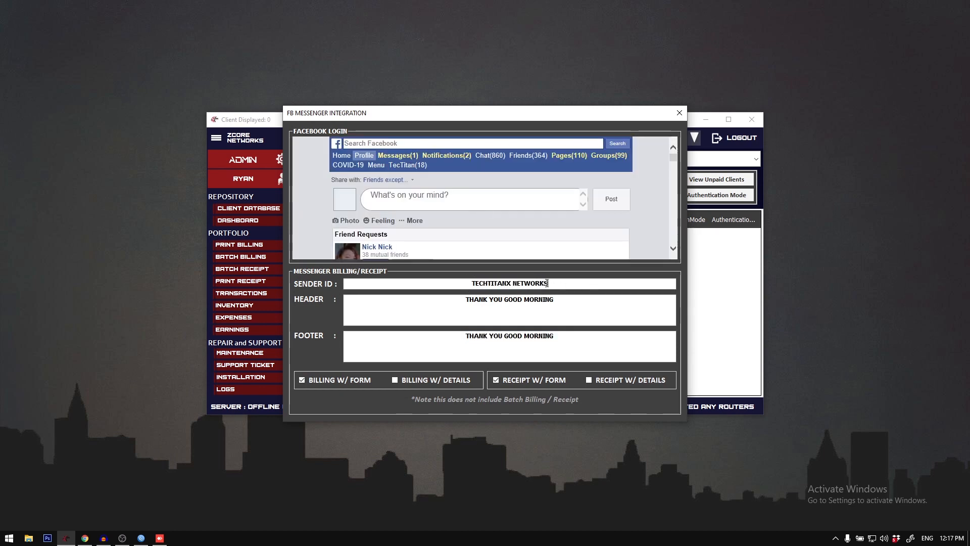
pyautogui.moveTo(454, 302); pyautogui.dragTo(556, 300)
pyautogui.click(555, 300)
pyautogui.moveTo(462, 336); pyautogui.dragTo(598, 343)
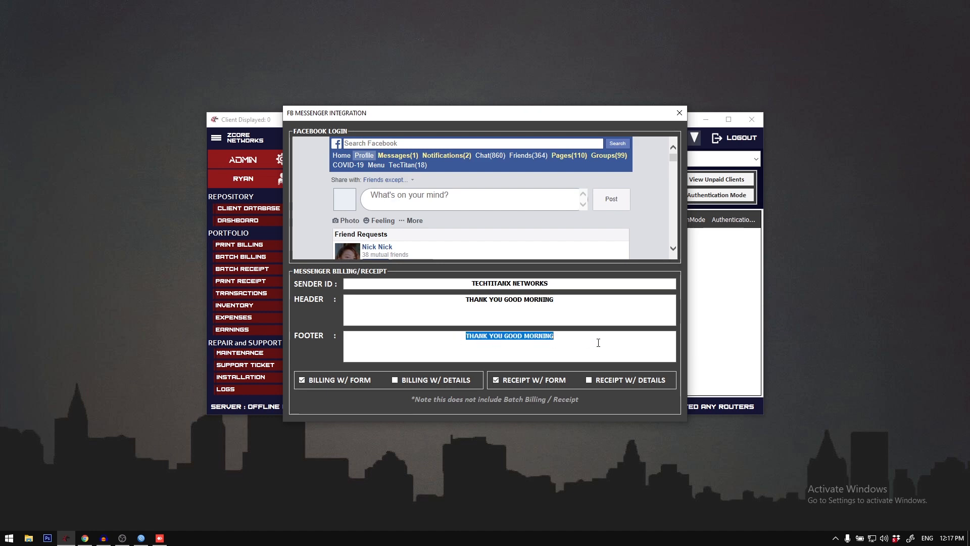
pyautogui.click(602, 343)
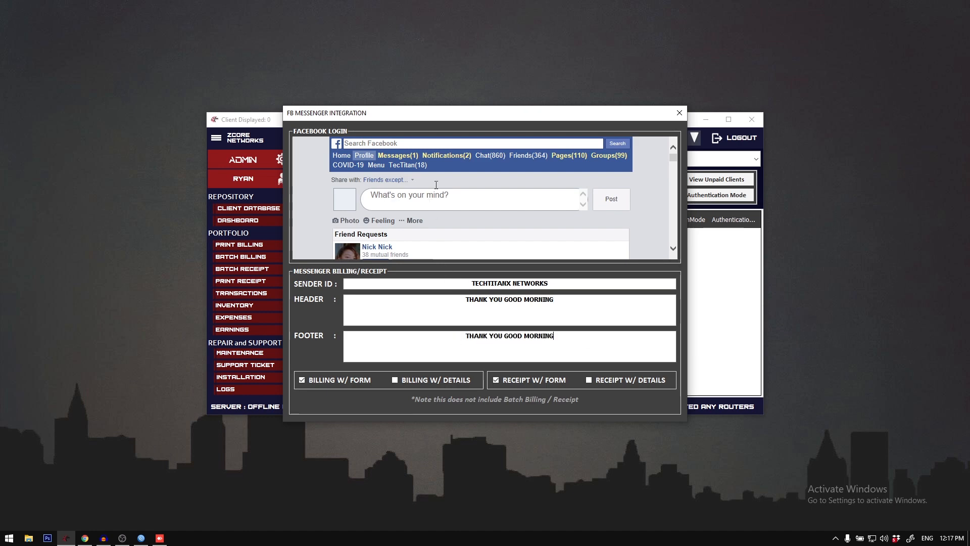
# Step: Browse the home and menu pages in the Facebook login area, and close the FB Messenger Integration window
pyautogui.scroll(-3, 437, 183)
pyautogui.scroll(3, 478, 186)
pyautogui.click(342, 156)
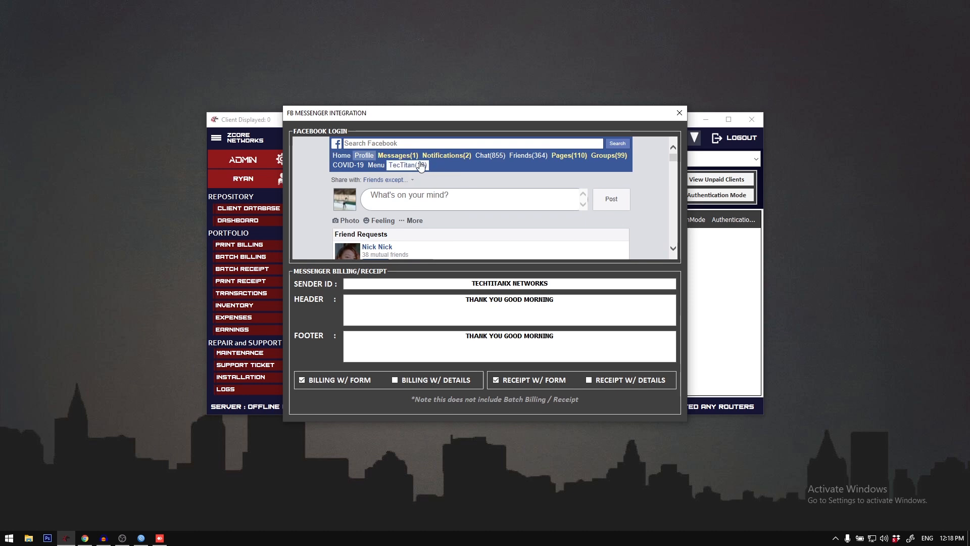
pyautogui.click(374, 167)
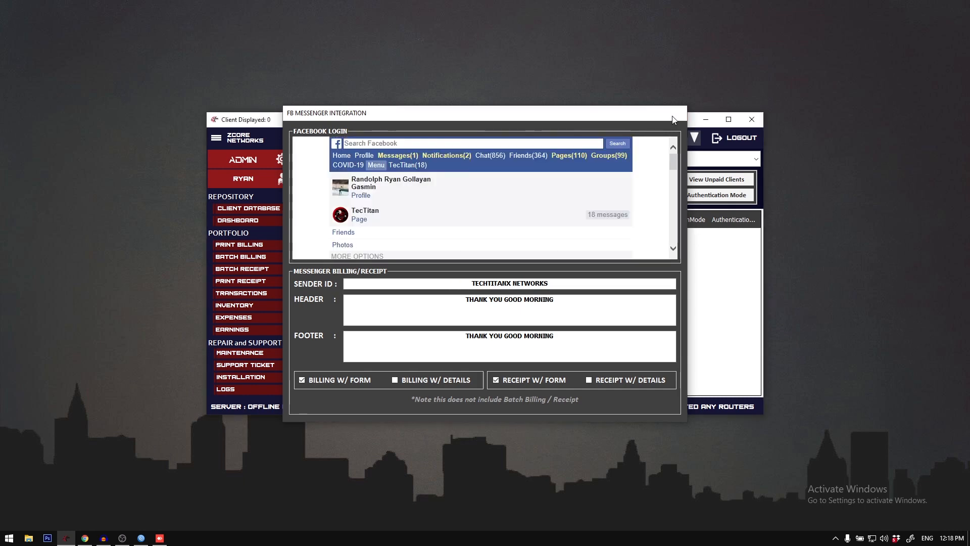
pyautogui.click(673, 118)
# Step: Open Import/Export PPPOE, examine the client parameters and the PPP secrets export options, and close the window
pyautogui.click(216, 138)
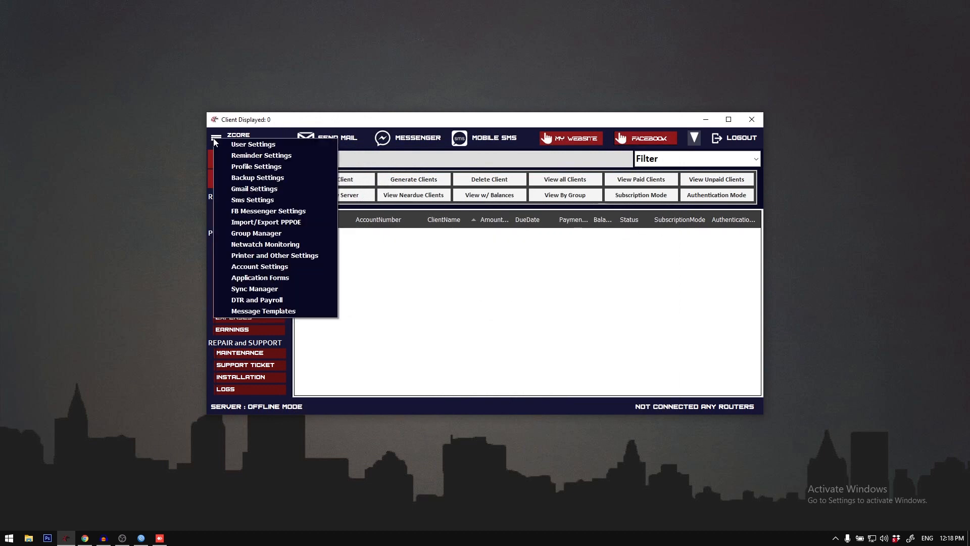
pyautogui.click(297, 222)
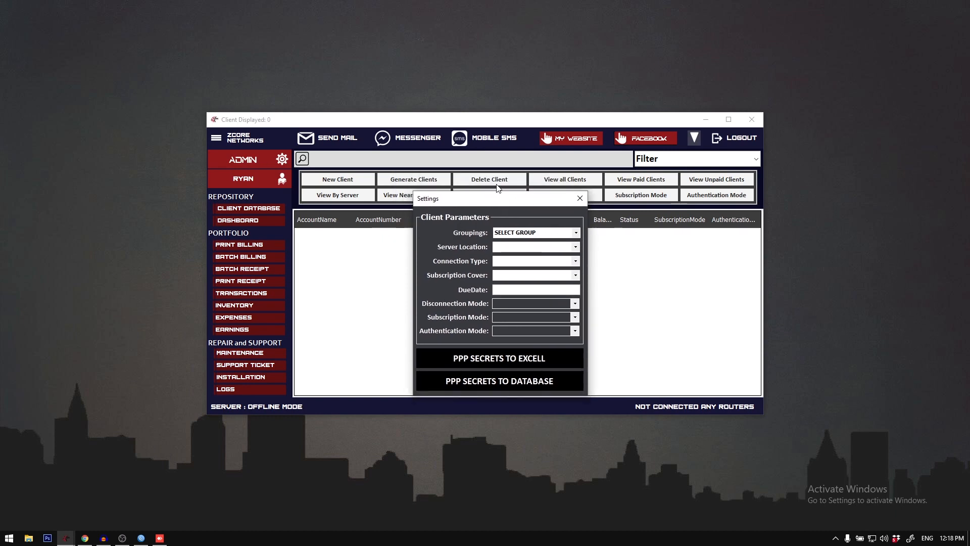
pyautogui.moveTo(498, 198); pyautogui.dragTo(482, 184)
pyautogui.rightClick(423, 78)
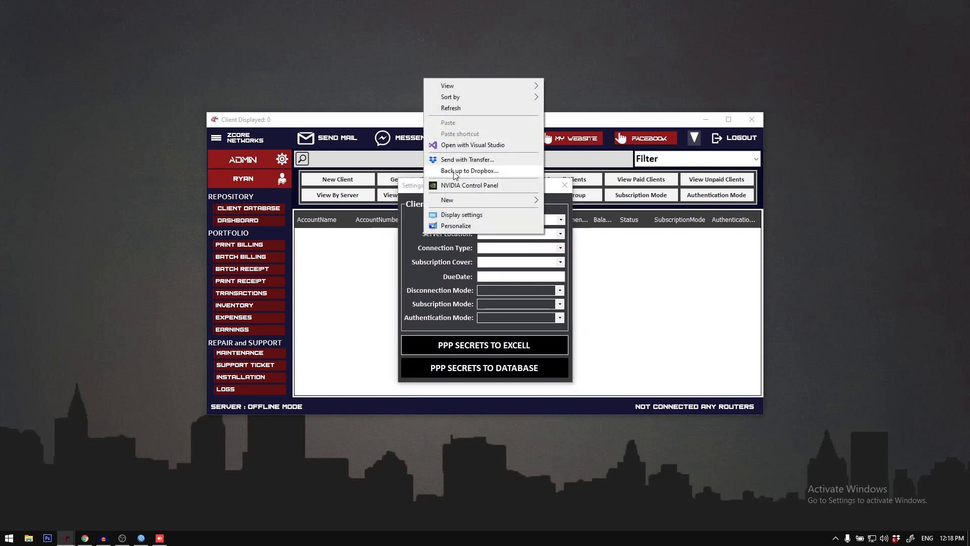
pyautogui.click(300, 59)
pyautogui.moveTo(469, 187); pyautogui.dragTo(473, 187)
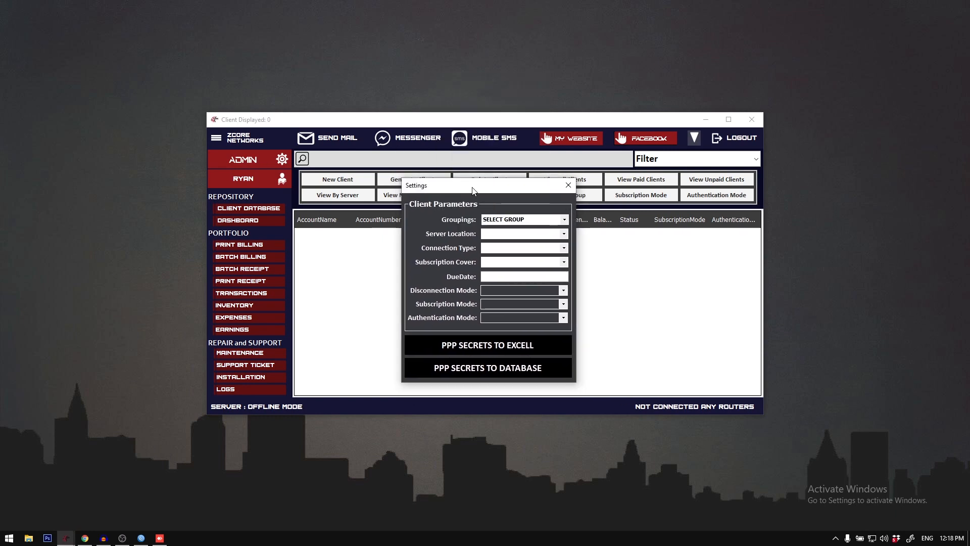
pyautogui.rightClick(443, 31)
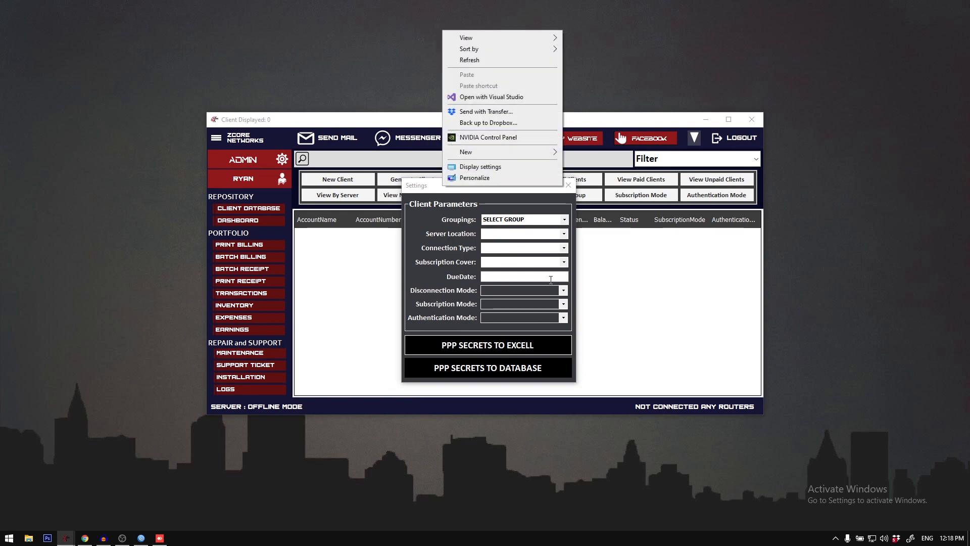
pyautogui.click(425, 213)
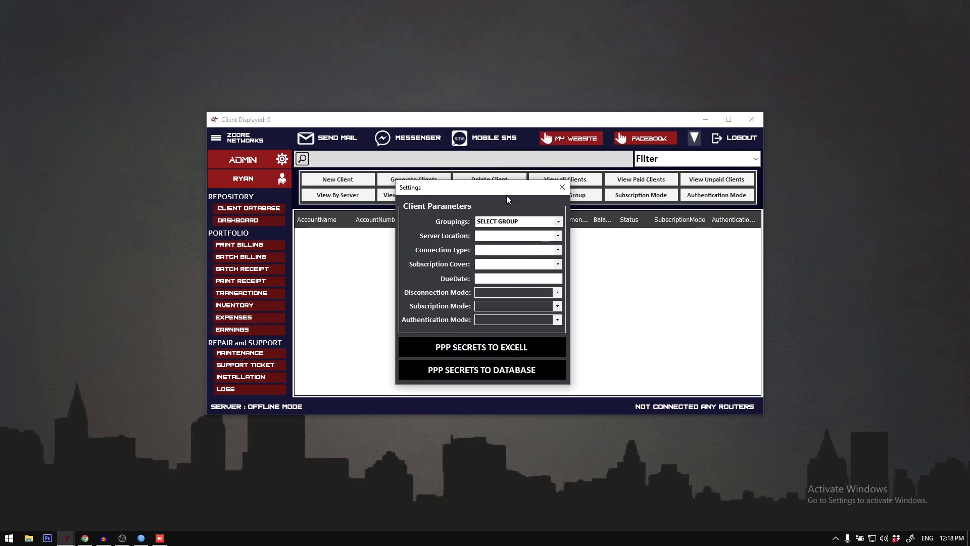
pyautogui.click(561, 186)
# Step: Open the Group Manager, look over the existing client groupings, and close it
pyautogui.click(217, 143)
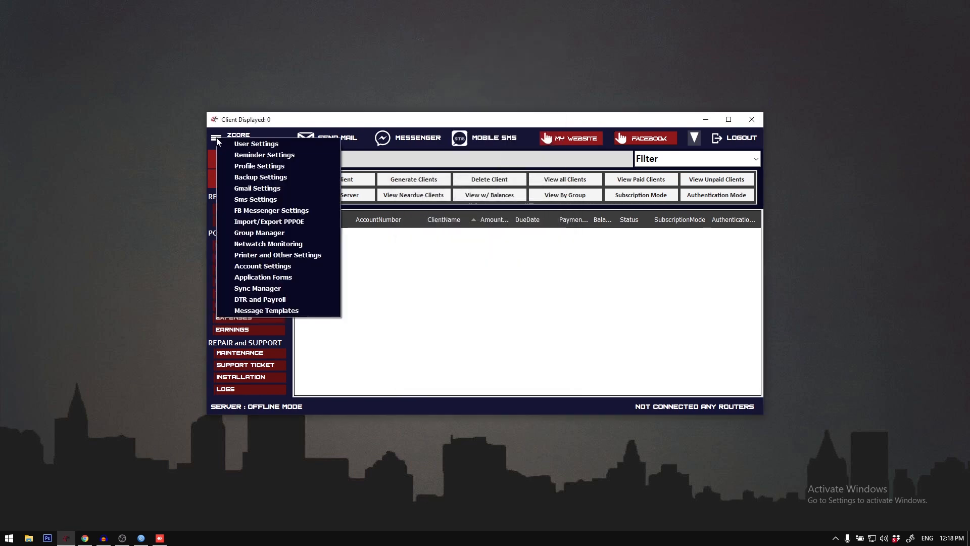
pyautogui.click(275, 229)
pyautogui.click(425, 243)
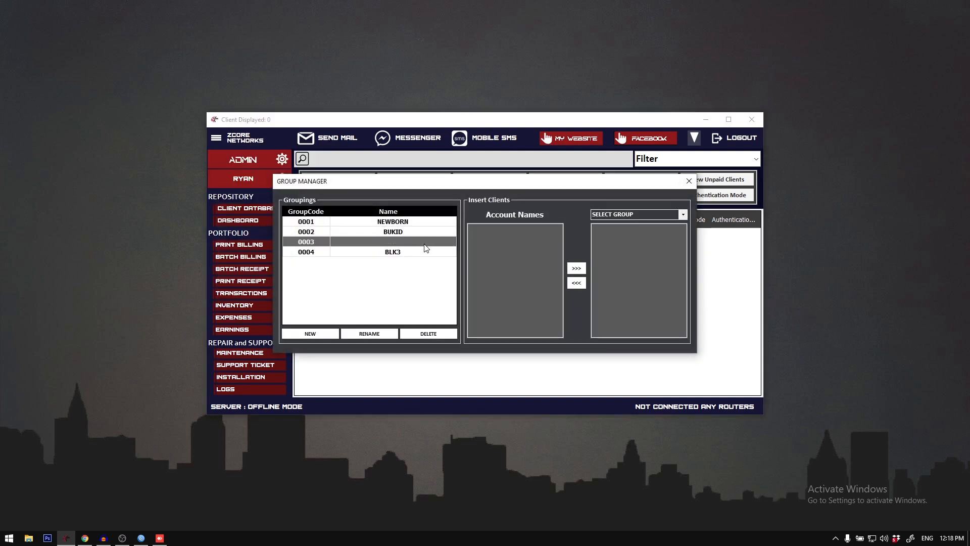
pyautogui.click(423, 223)
pyautogui.moveTo(426, 252); pyautogui.dragTo(422, 223)
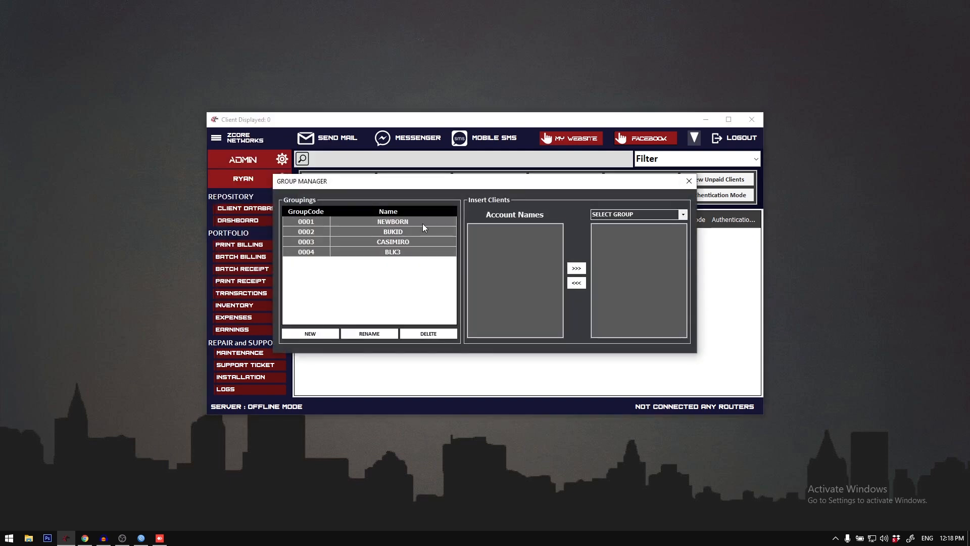
pyautogui.click(689, 181)
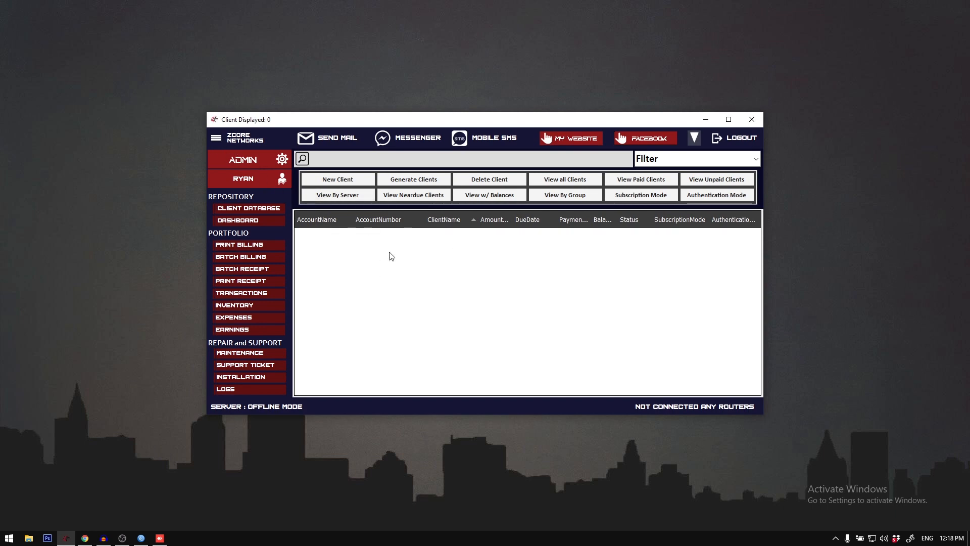
# Step: Open Netwatch Monitoring and review the monitored hosts with their three levels of SMS notices
pyautogui.click(217, 139)
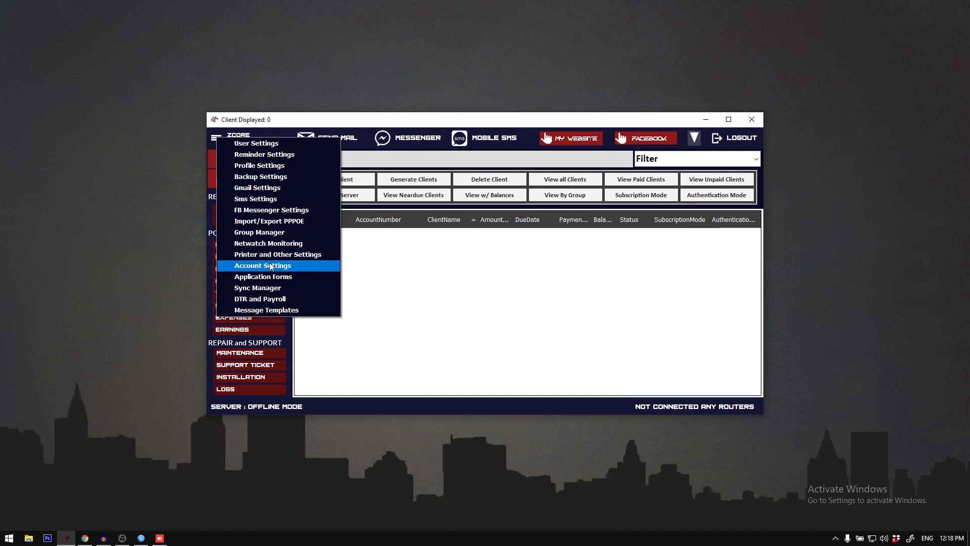
pyautogui.click(278, 245)
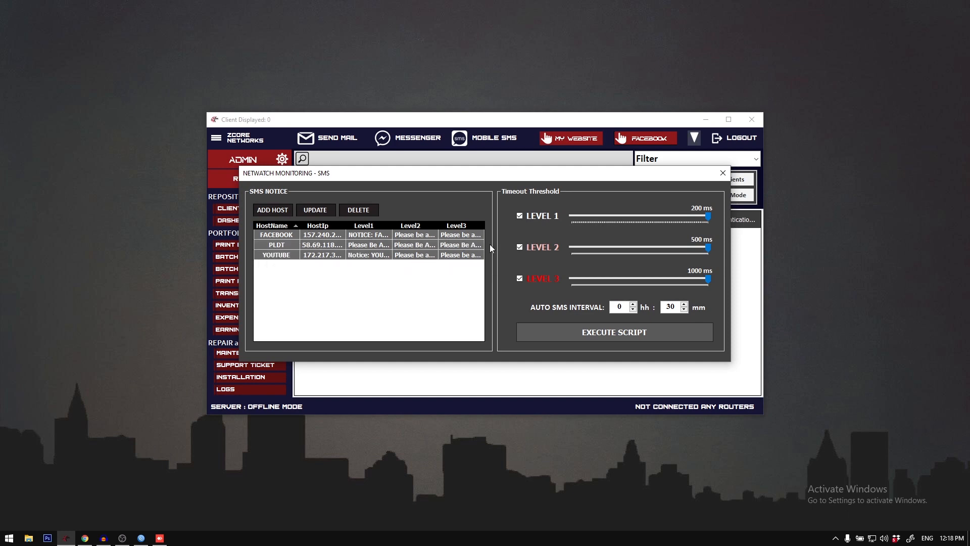
pyautogui.click(384, 247)
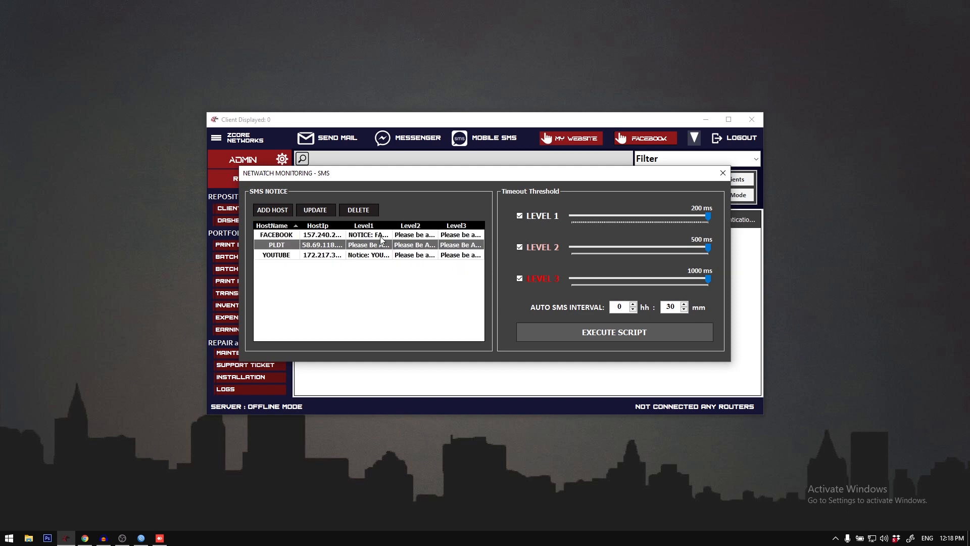
pyautogui.moveTo(380, 236); pyautogui.dragTo(385, 255)
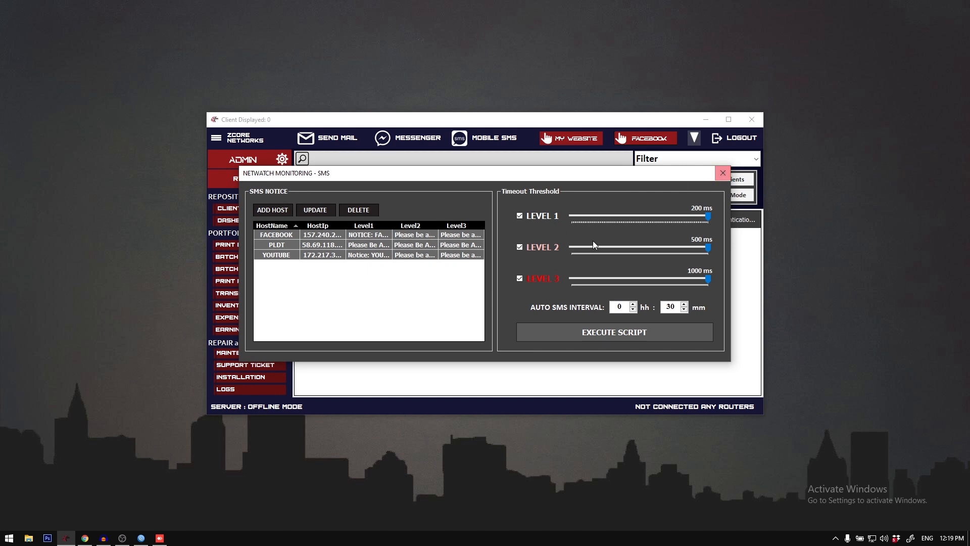
pyautogui.click(337, 236)
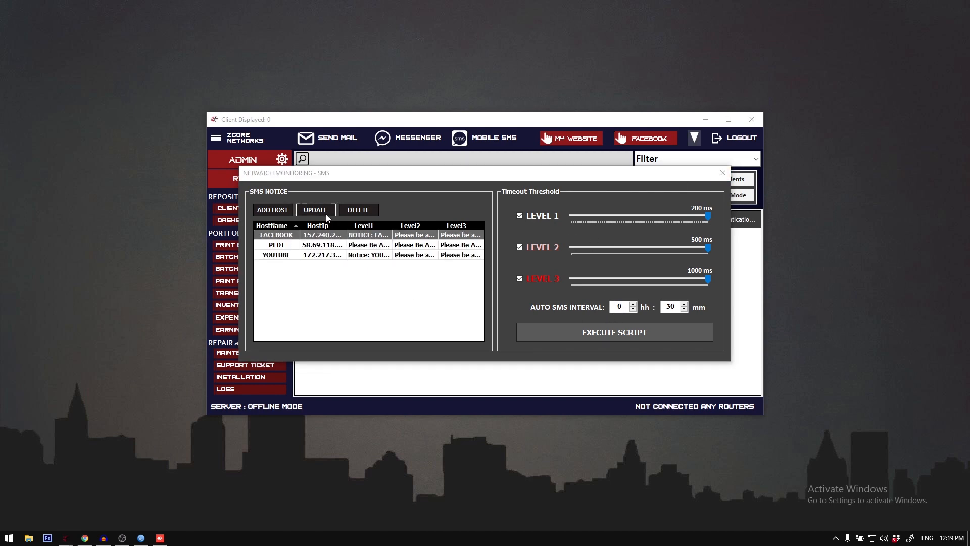
# Step: Examine the FACEBOOK host's address and Level 1 to 3 messages without changing them, and close Netwatch Monitoring
pyautogui.click(316, 210)
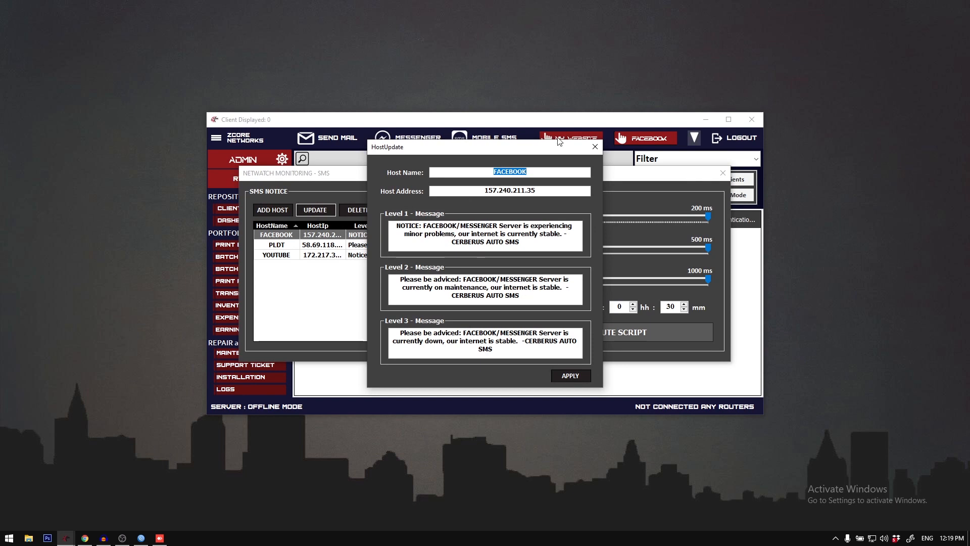
pyautogui.click(596, 147)
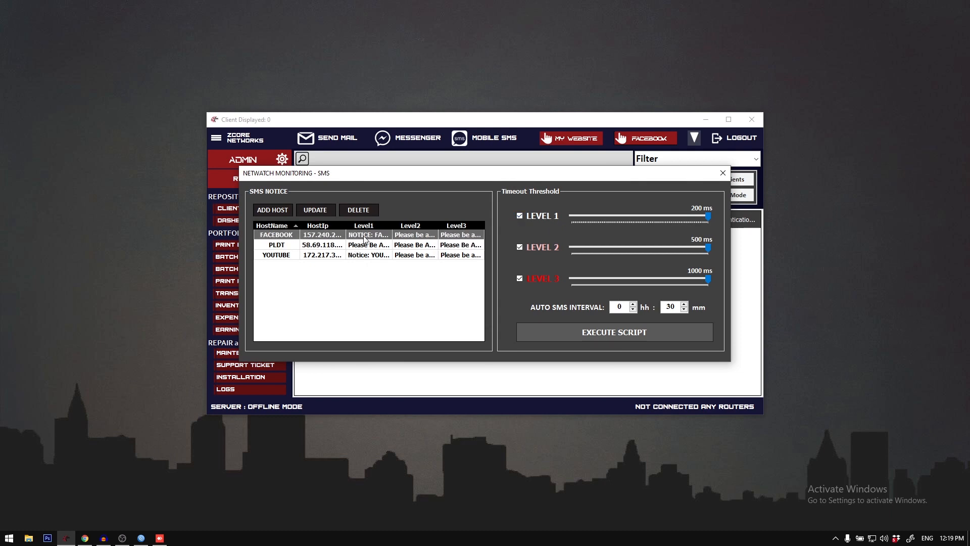
pyautogui.click(320, 207)
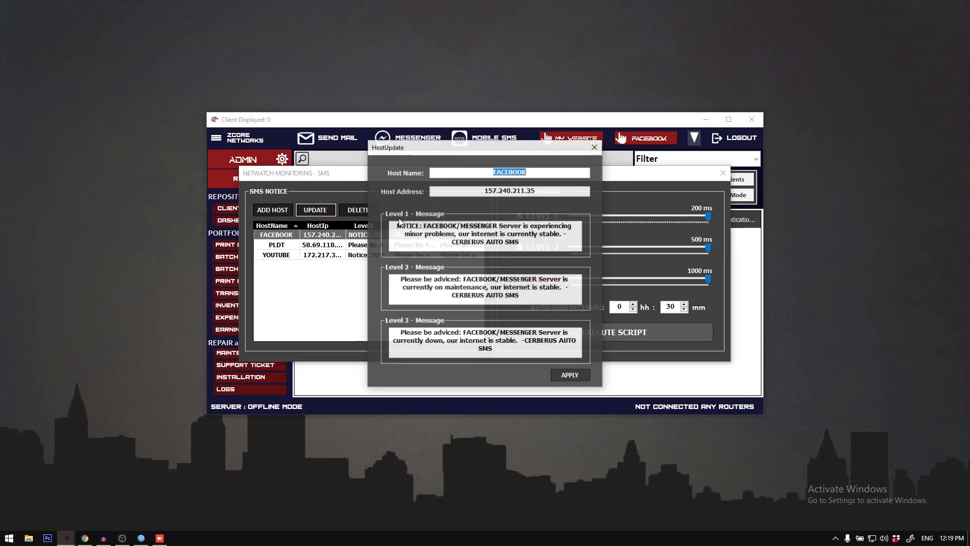
pyautogui.moveTo(397, 225); pyautogui.dragTo(546, 243)
pyautogui.click(593, 149)
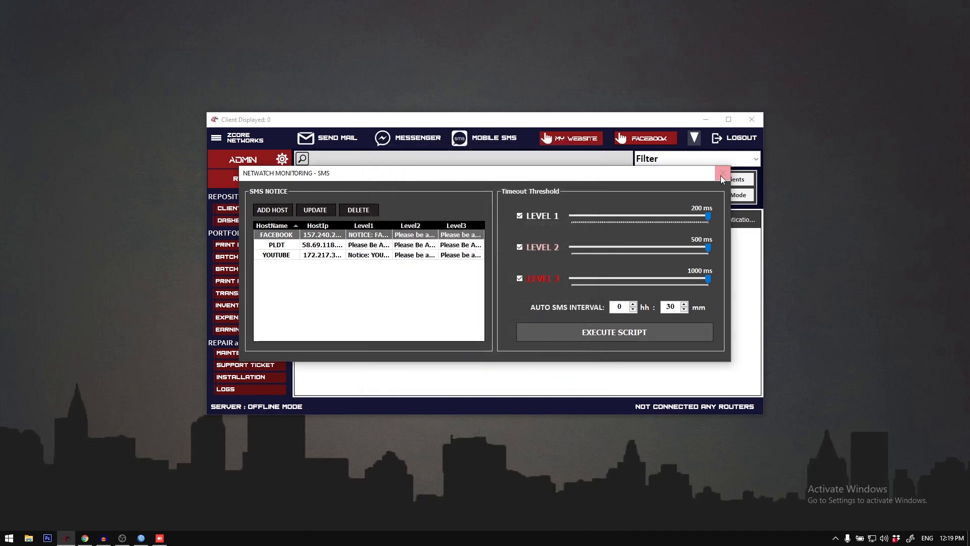
pyautogui.click(723, 172)
# Step: Open Printer and Other Settings, check the choices for default paper dimensions, printer and document type, and close the window
pyautogui.click(215, 144)
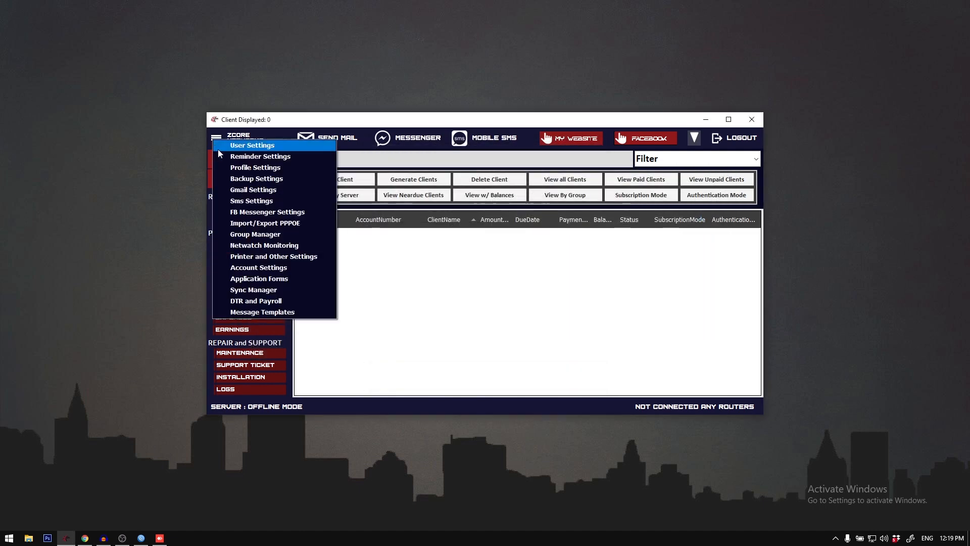
pyautogui.click(286, 260)
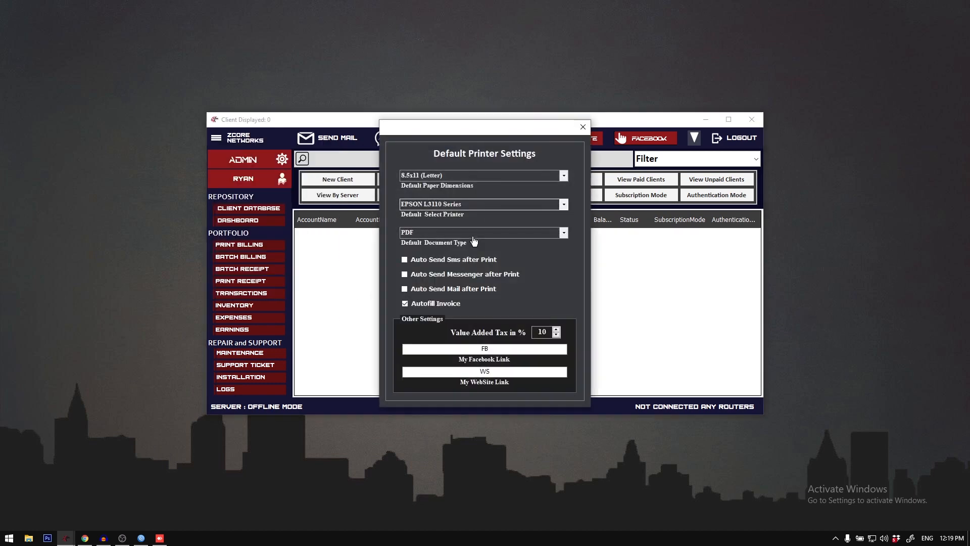
pyautogui.click(563, 175)
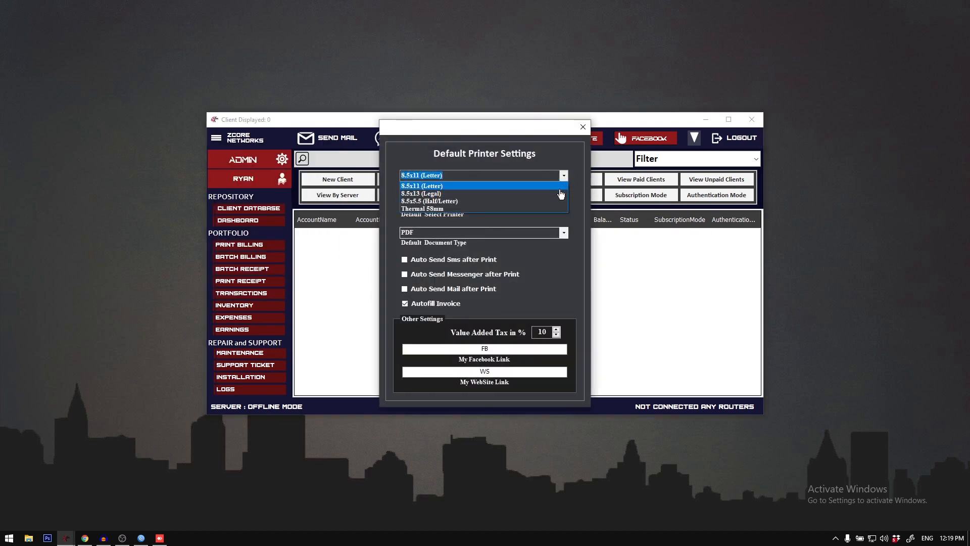
pyautogui.click(564, 178)
pyautogui.click(563, 178)
pyautogui.click(558, 191)
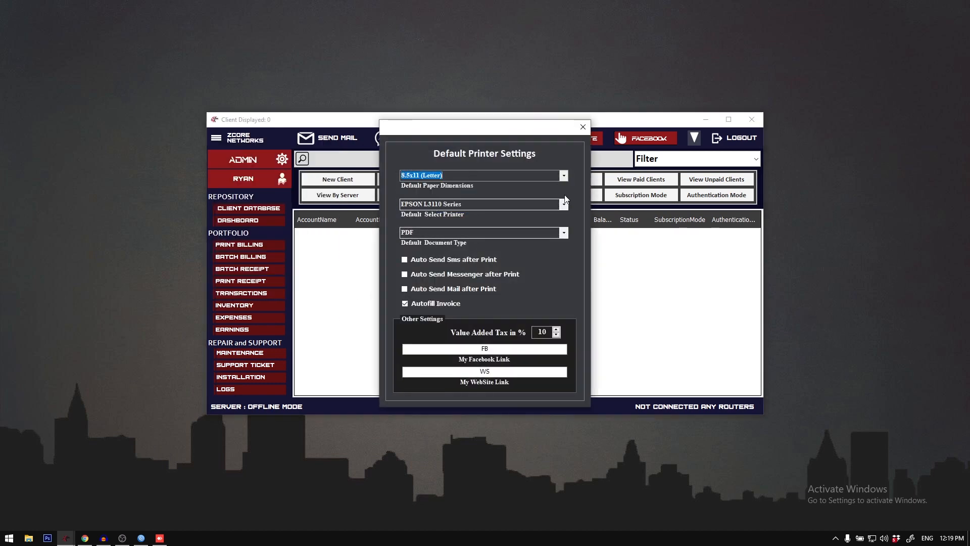
pyautogui.click(564, 204)
pyautogui.click(556, 254)
pyautogui.click(564, 232)
pyautogui.click(566, 236)
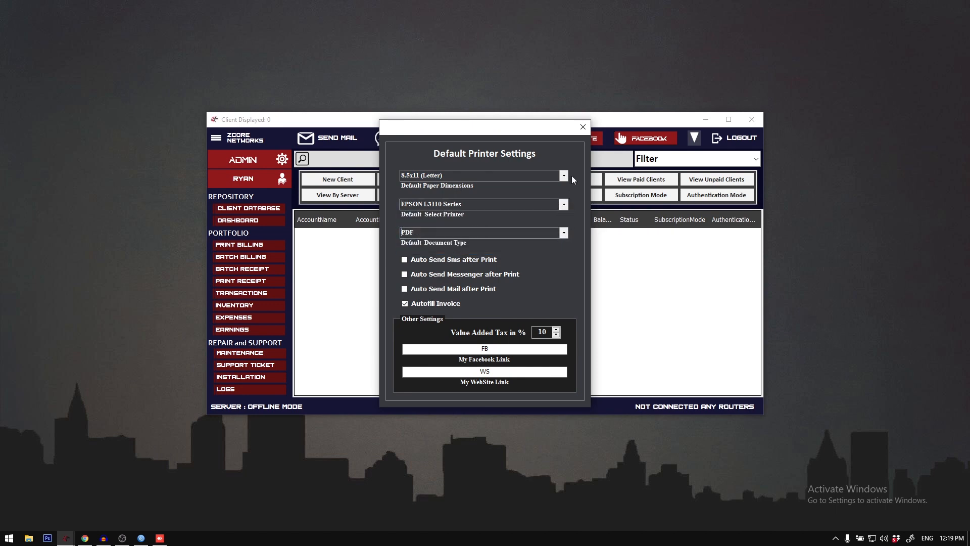
pyautogui.click(582, 130)
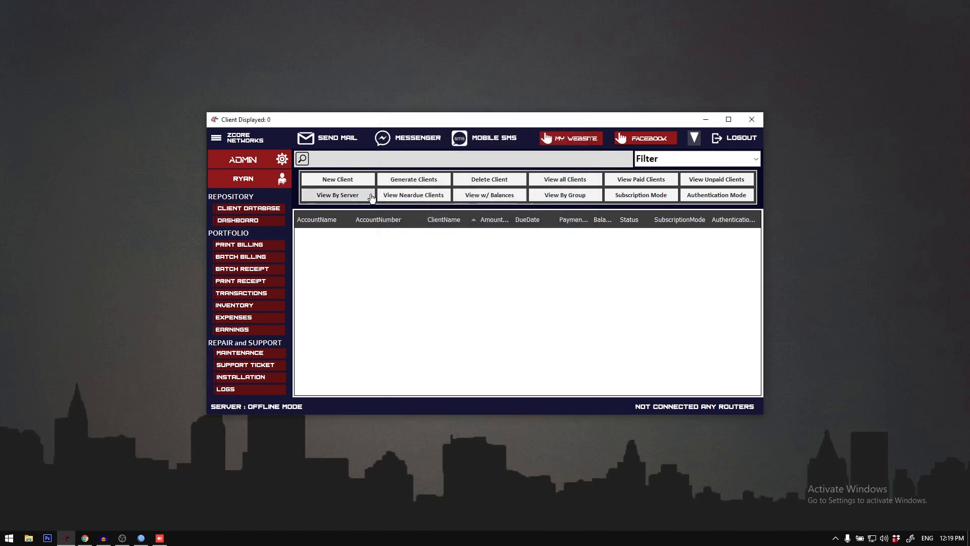
# Step: Start a new client registration and fill in the account name, PPPOE password, client name, mobile number, home address and e-mail
pyautogui.click(641, 113)
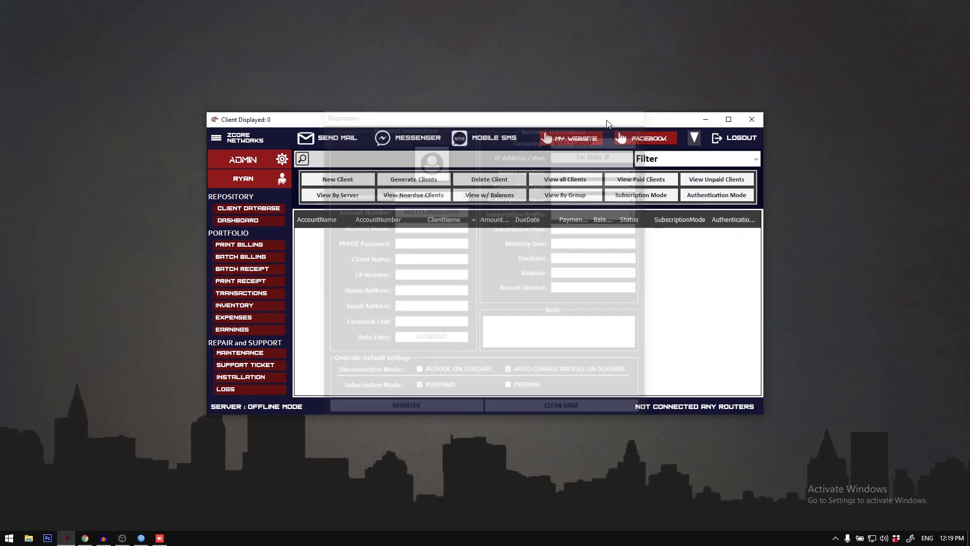
pyautogui.doubleClick(608, 121)
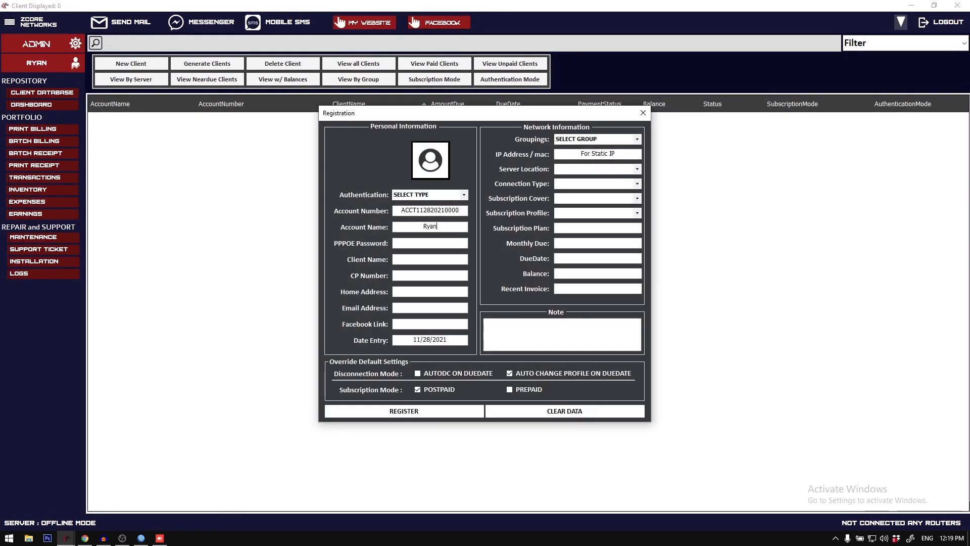
pyautogui.press('Tab')
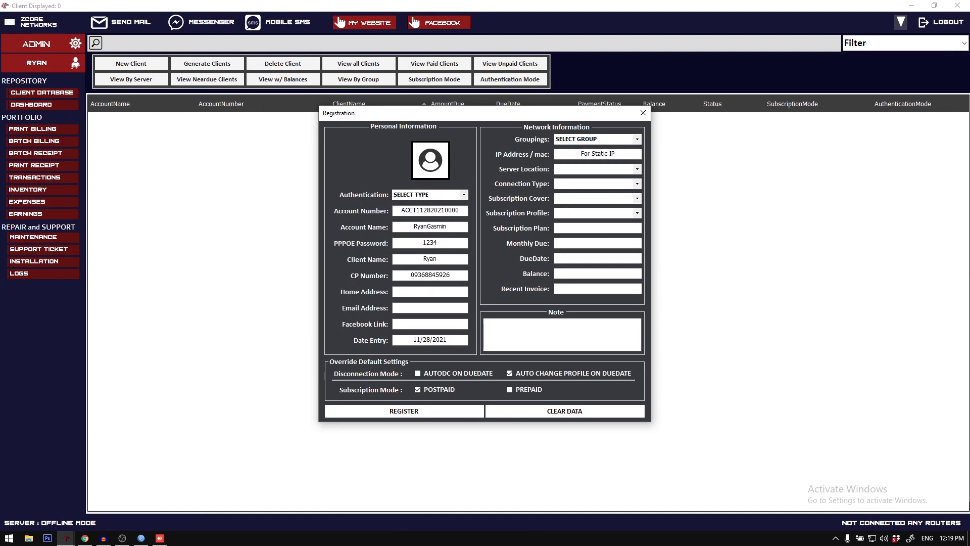
pyautogui.write('.')
pyautogui.press('Tab')
# Step: Set server location MAPLITE, connection type OLT, subscription cover 1-1 and subscription profile 10MBPS, and register the client
pyautogui.click(638, 170)
pyautogui.click(636, 178)
pyautogui.click(638, 185)
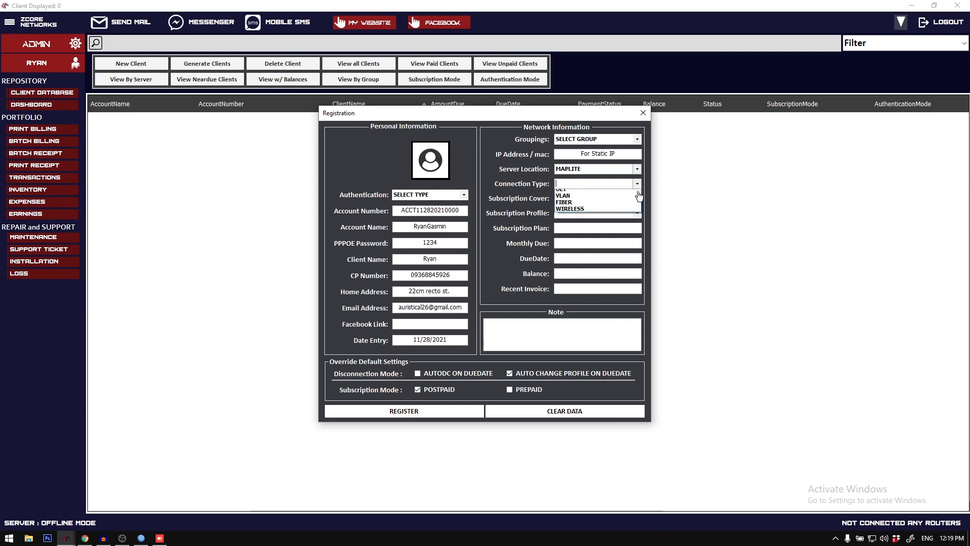
pyautogui.click(596, 190)
pyautogui.click(638, 198)
pyautogui.click(596, 206)
pyautogui.click(638, 213)
pyautogui.click(629, 221)
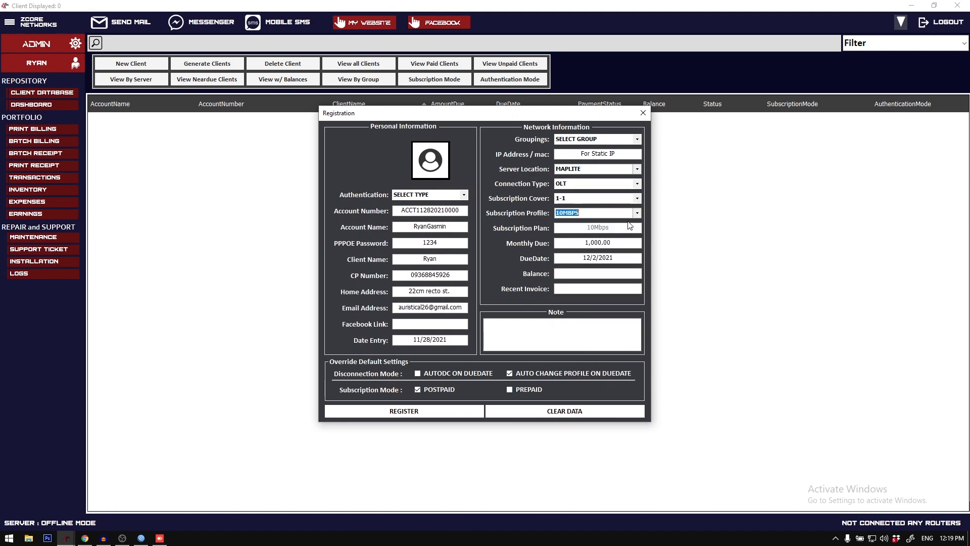
pyautogui.click(425, 410)
pyautogui.click(487, 308)
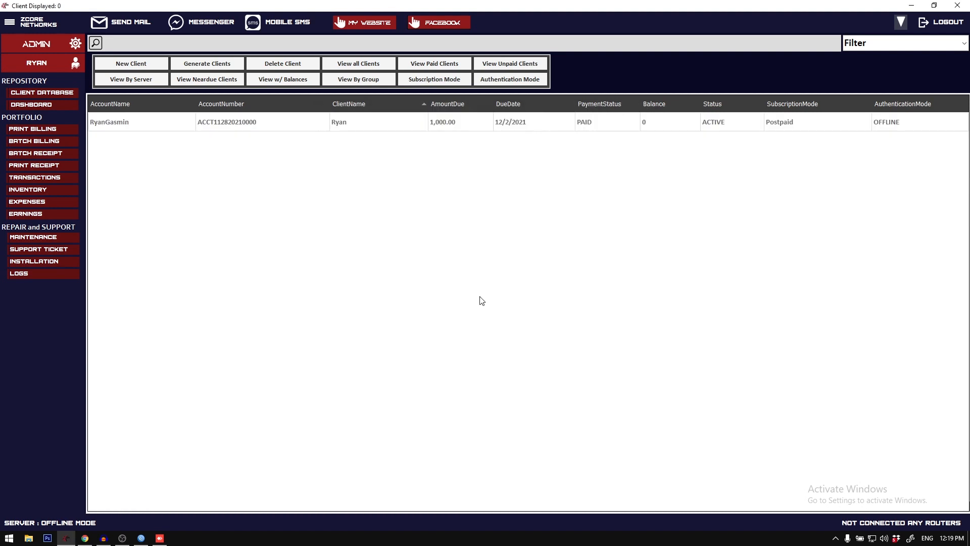
# Step: Restore the main window to its smaller size and open the newly registered client's billing form
pyautogui.click(316, 116)
pyautogui.doubleClick(412, 4)
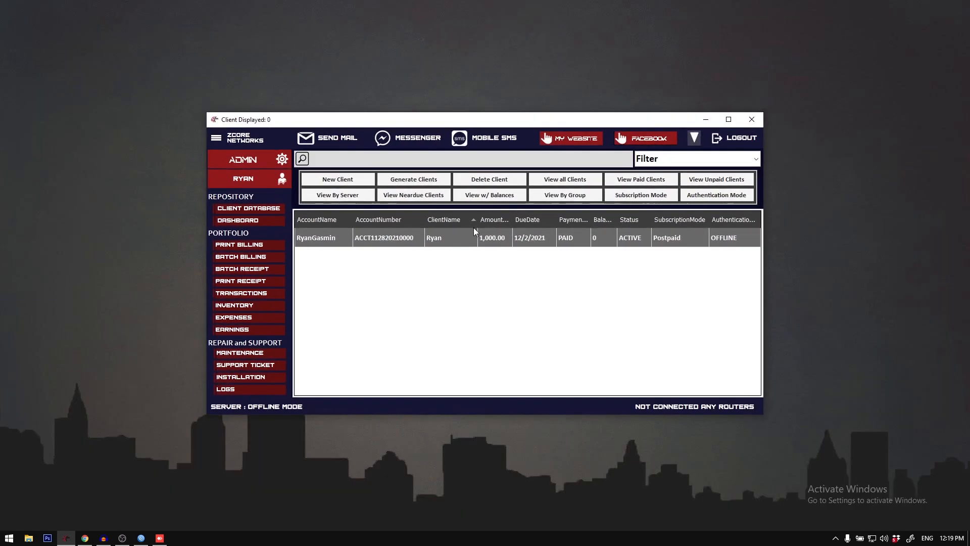
pyautogui.doubleClick(478, 239)
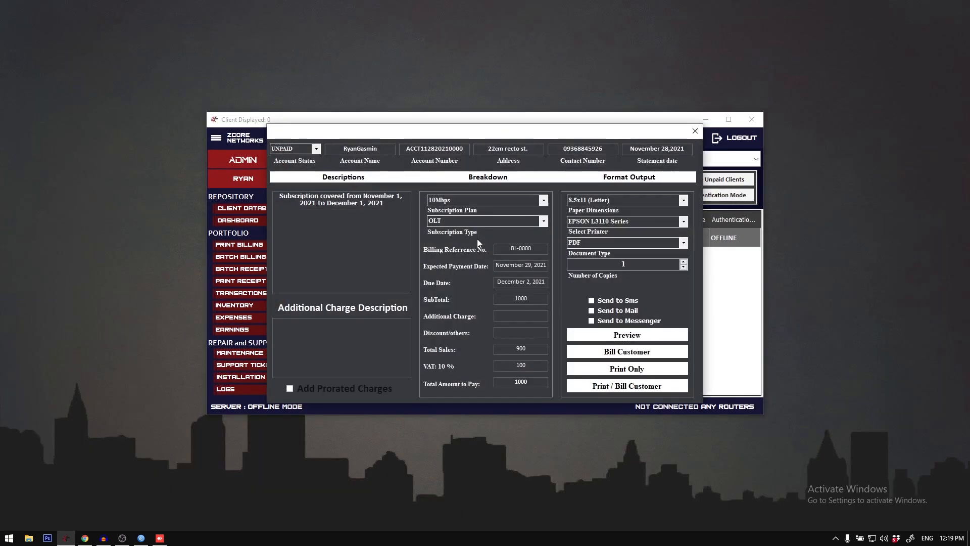
# Step: Review the billing form's available paper dimensions, printers and document types under Format Output
pyautogui.moveTo(475, 137); pyautogui.dragTo(521, 138)
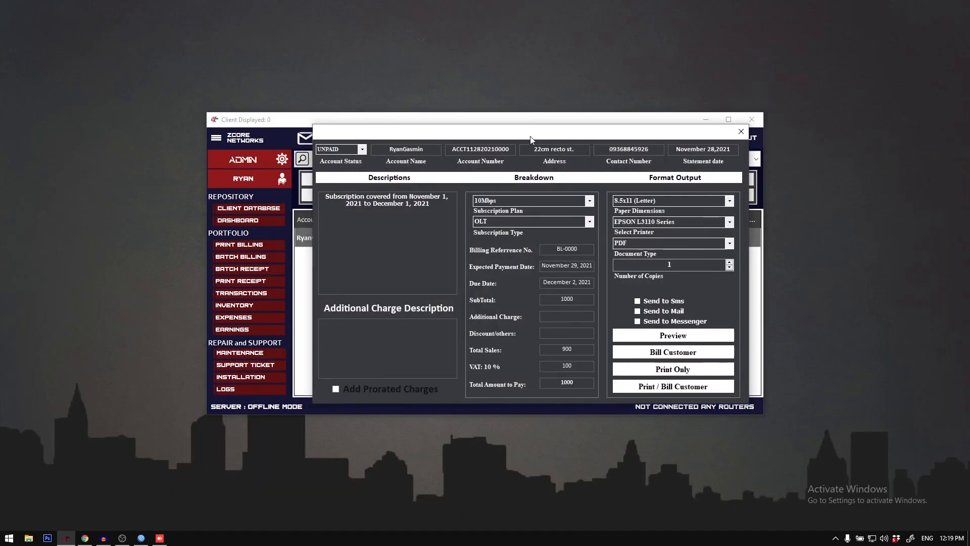
pyautogui.click(730, 201)
pyautogui.click(730, 201)
pyautogui.click(729, 222)
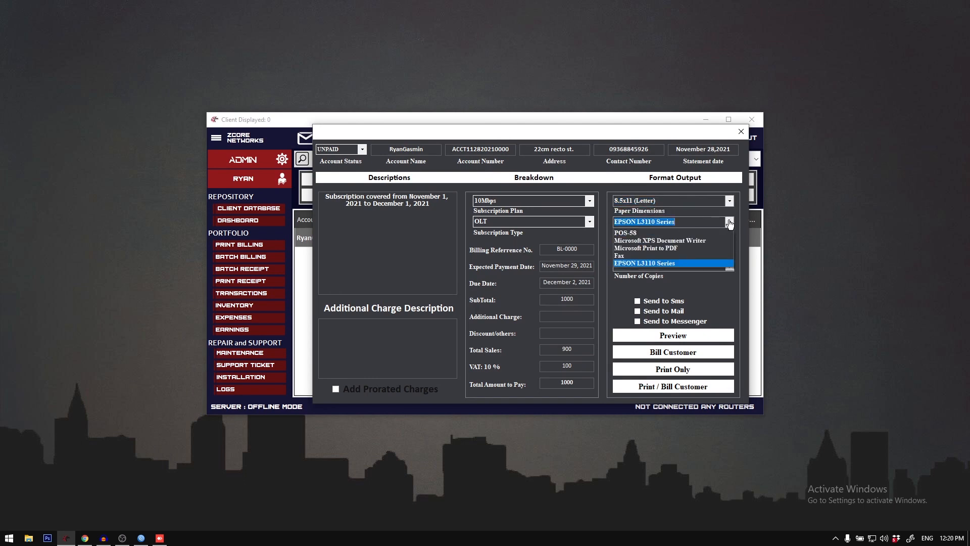
pyautogui.click(730, 222)
pyautogui.click(729, 243)
pyautogui.click(730, 253)
pyautogui.click(732, 201)
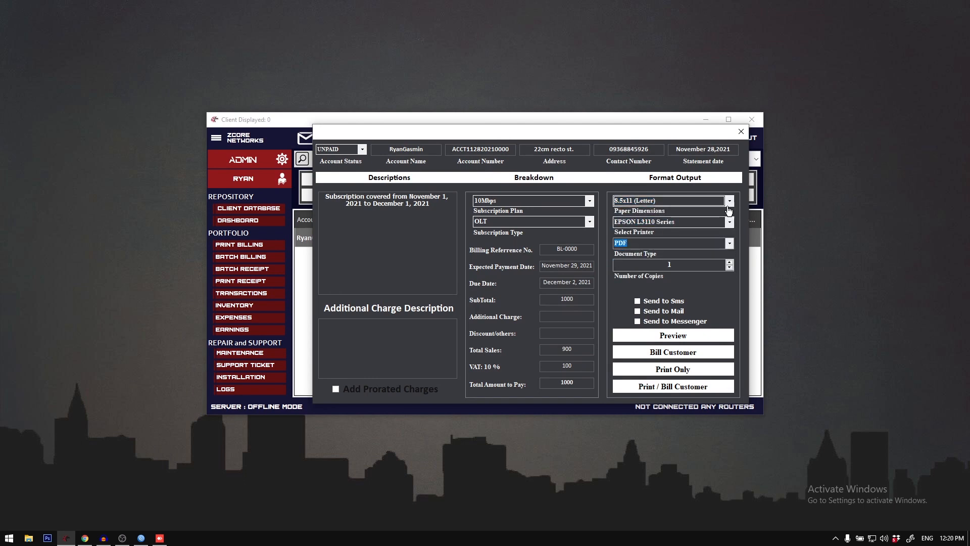
# Step: Close the billing form, then set the default paper dimensions to 8.5x13 (Legal) and the default printer to Microsoft Print to PDF
pyautogui.click(733, 202)
pyautogui.click(741, 132)
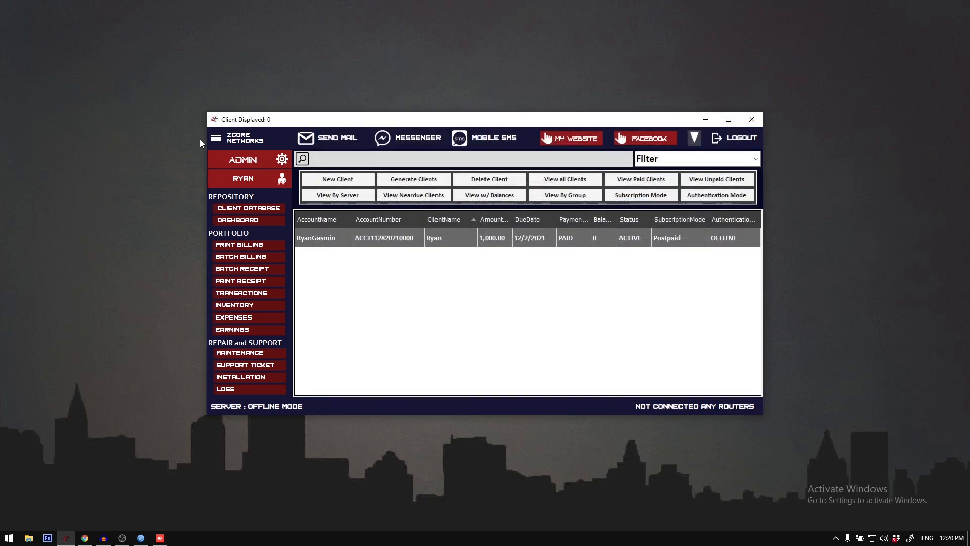
pyautogui.click(216, 138)
pyautogui.click(290, 256)
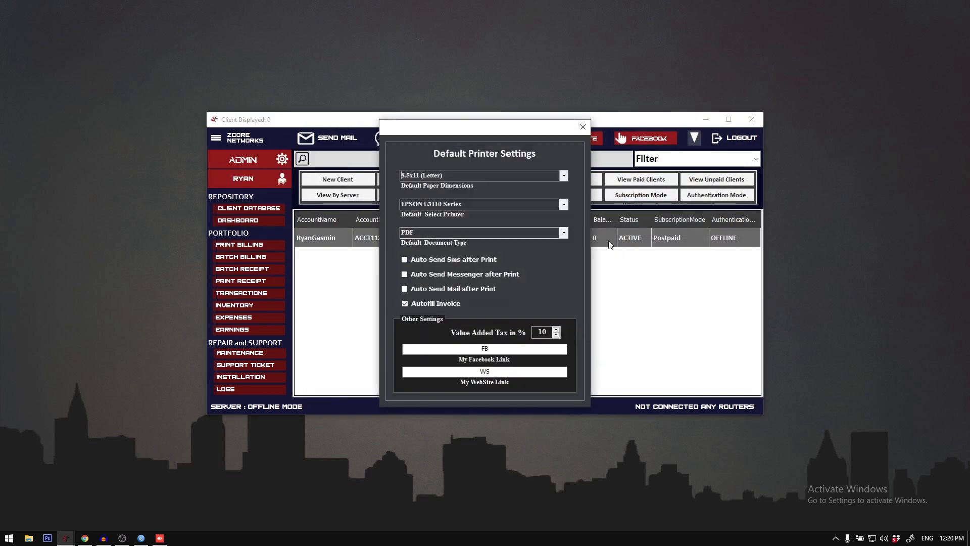
pyautogui.click(563, 176)
pyautogui.click(556, 192)
pyautogui.click(564, 205)
pyautogui.click(520, 237)
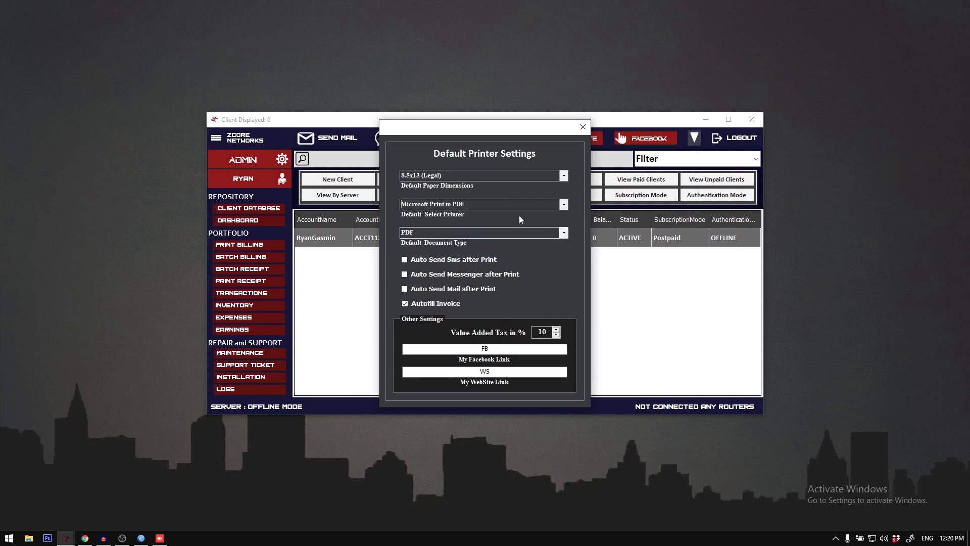
pyautogui.click(564, 233)
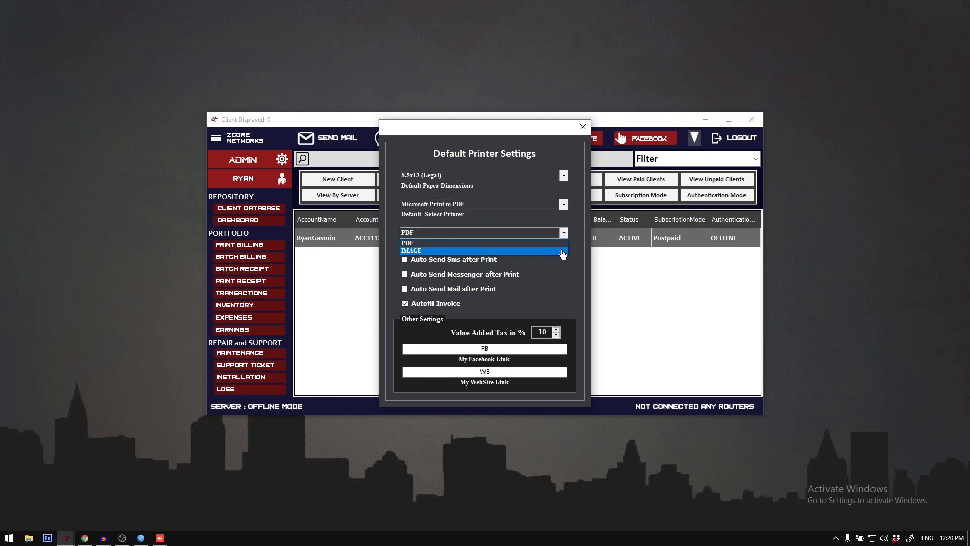
pyautogui.click(583, 127)
pyautogui.click(583, 127)
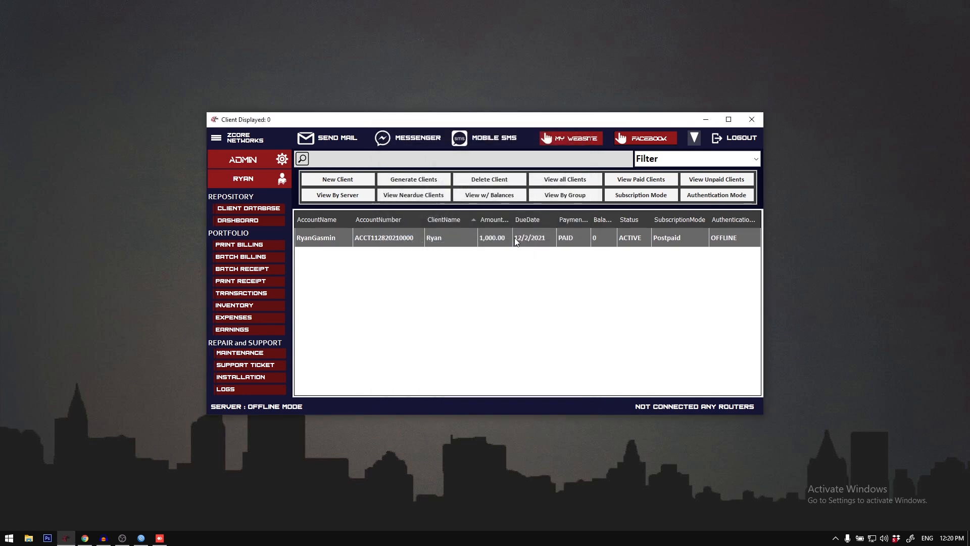
# Step: Check the paper dimensions and printer under Format Output in the client's billing form, and close the form
pyautogui.doubleClick(514, 237)
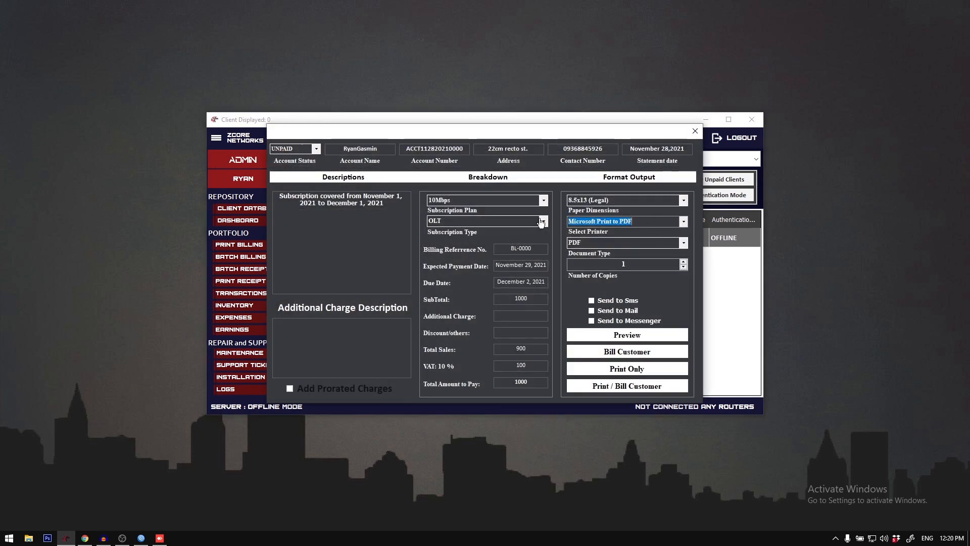
pyautogui.click(623, 202)
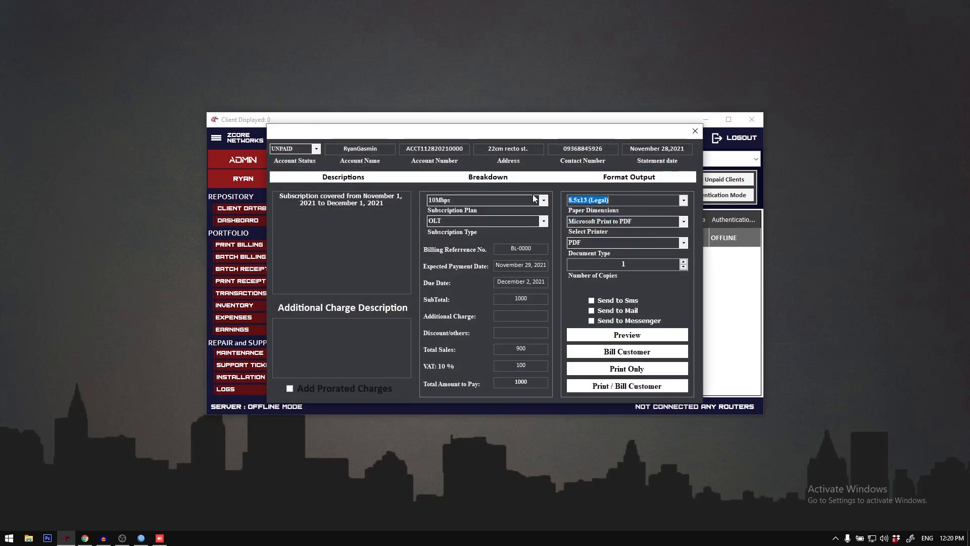
pyautogui.click(698, 134)
# Step: Set the default printer to EPSON L3110 Series and the default paper dimensions to 8.5x11 (Letter) in the printer settings
pyautogui.click(217, 138)
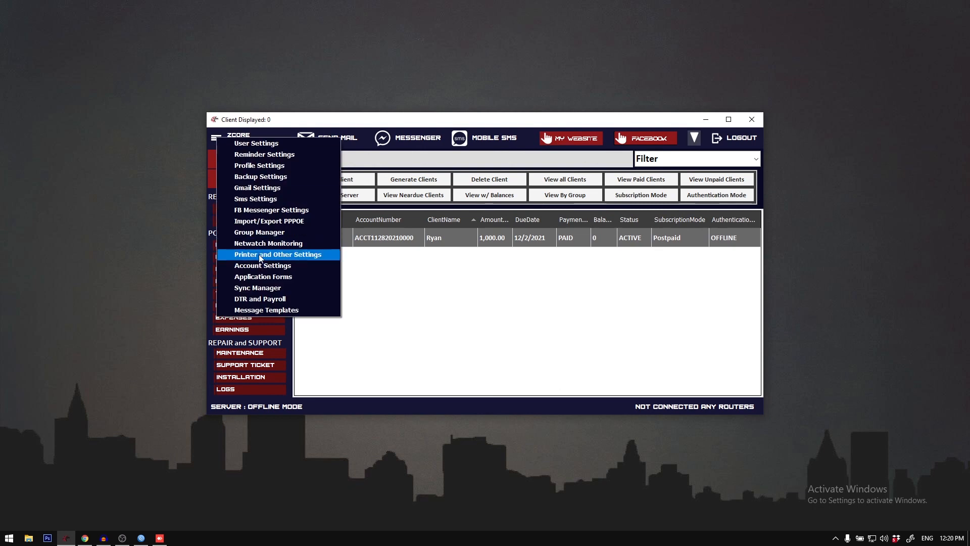
pyautogui.click(272, 256)
pyautogui.click(563, 204)
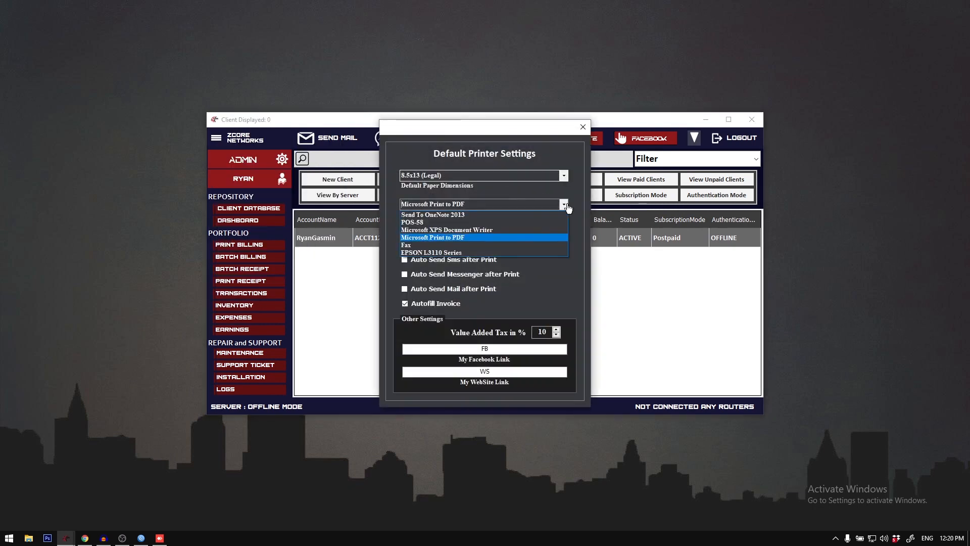
pyautogui.click(521, 253)
pyautogui.click(563, 175)
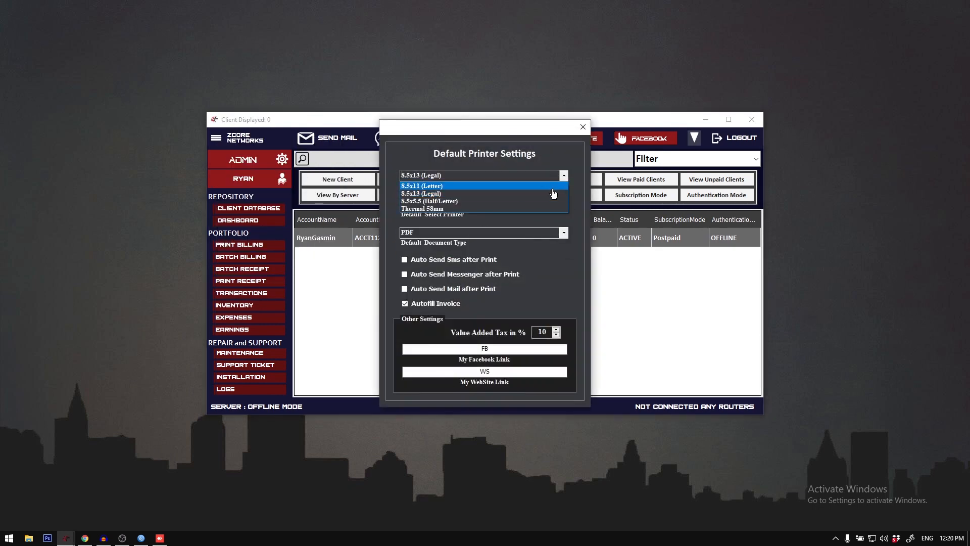
pyautogui.click(553, 191)
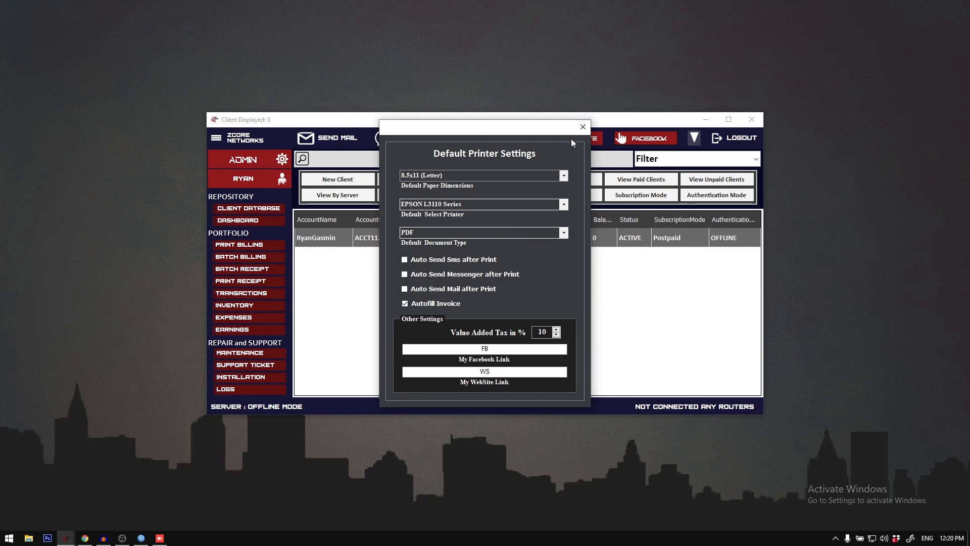
pyautogui.click(583, 127)
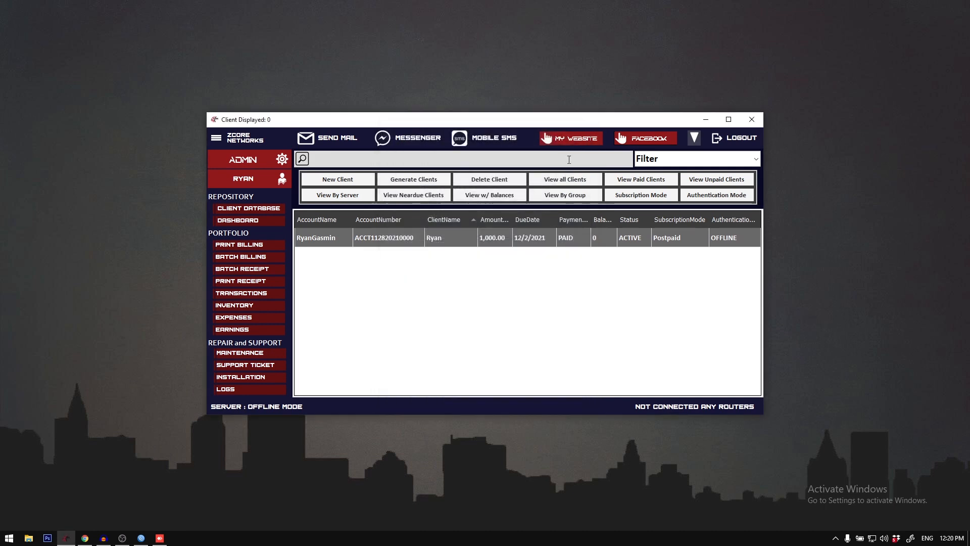
# Step: Enable automatic sending by SMS, Messenger and mail after printing in the printer settings, and reopen the client's billing form
pyautogui.click(218, 141)
pyautogui.click(243, 255)
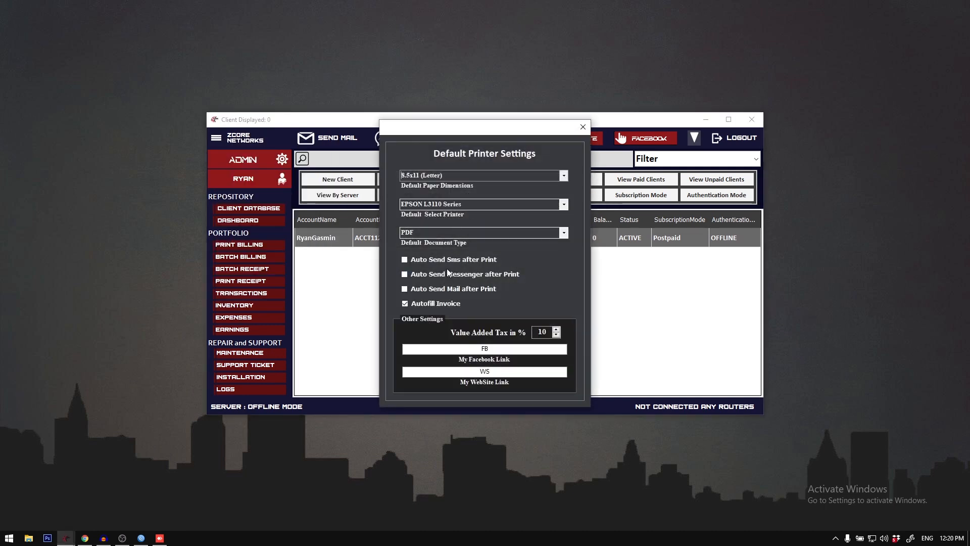
pyautogui.click(445, 259)
pyautogui.click(440, 273)
pyautogui.click(442, 288)
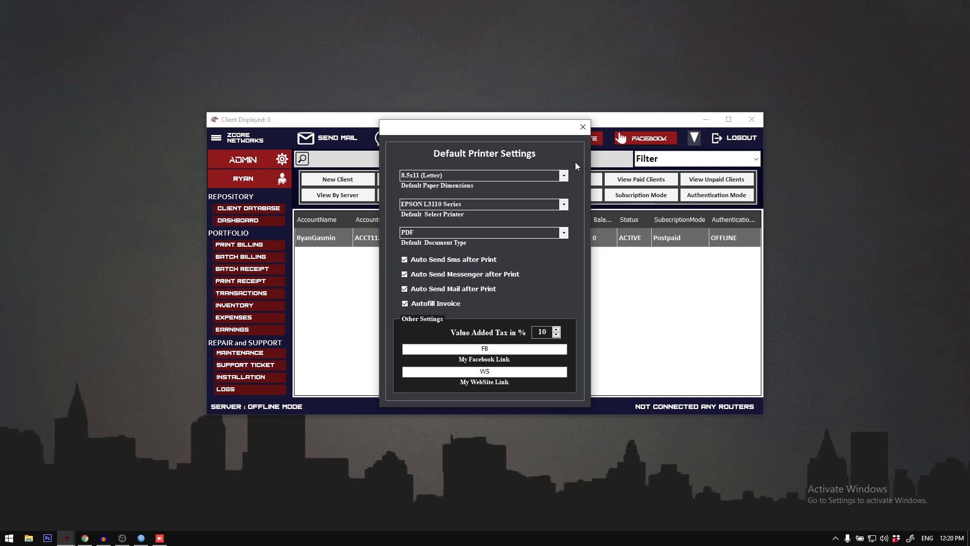
pyautogui.click(583, 127)
pyautogui.doubleClick(562, 233)
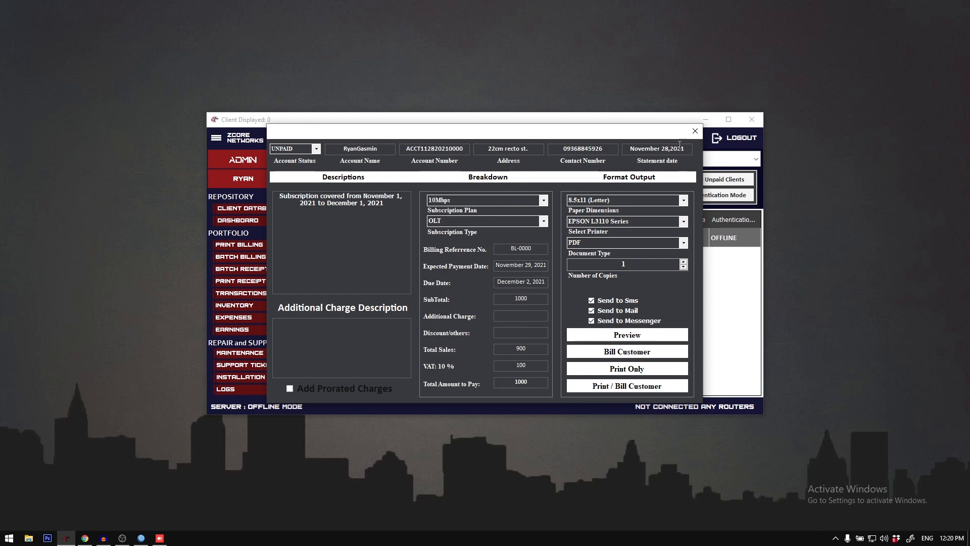
# Step: Close the billing form, check the Autofill Invoice option in the printer and other settings, and close the settings
pyautogui.click(695, 132)
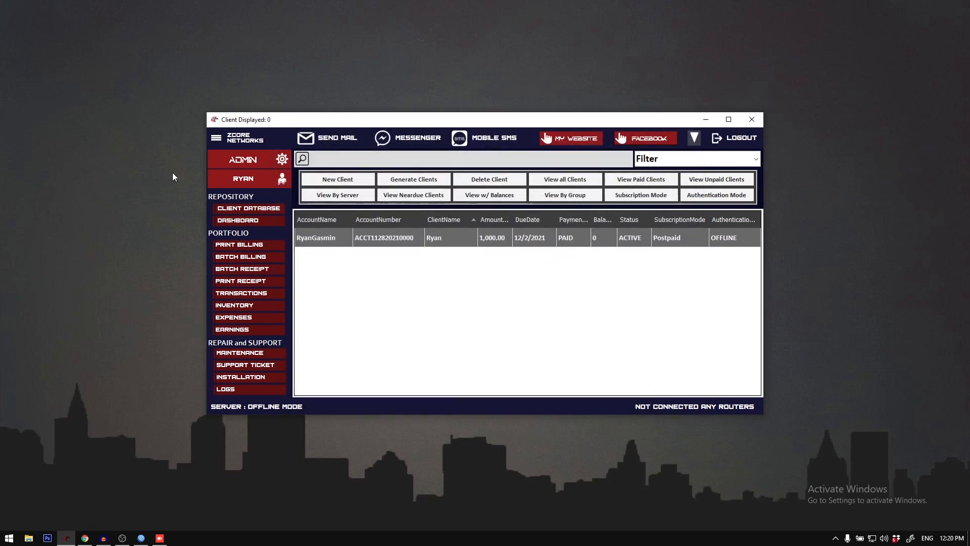
pyautogui.click(216, 140)
pyautogui.click(279, 256)
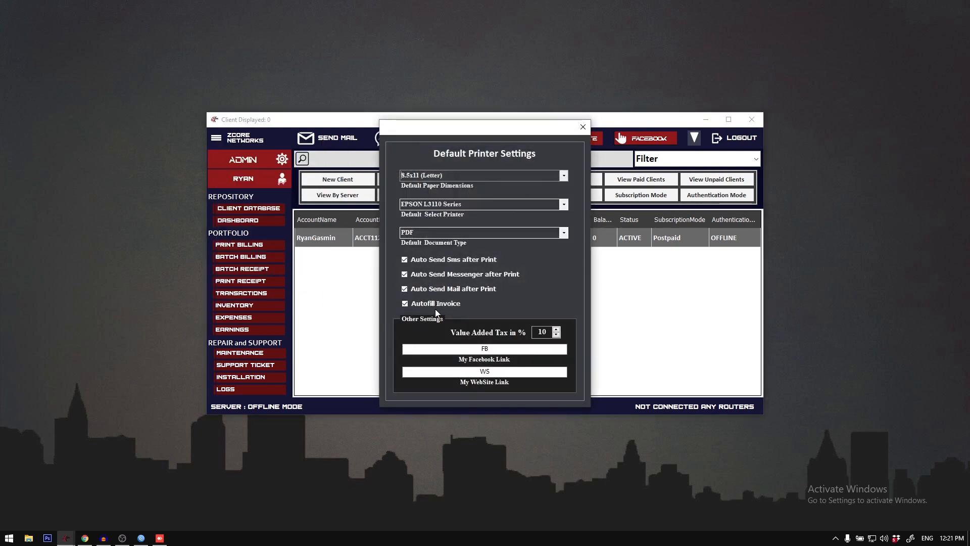
pyautogui.click(578, 126)
# Step: Examine the Auto Invoice option and the Sales Invoice number in the client's subscription receipt form, and close the form
pyautogui.doubleClick(568, 121)
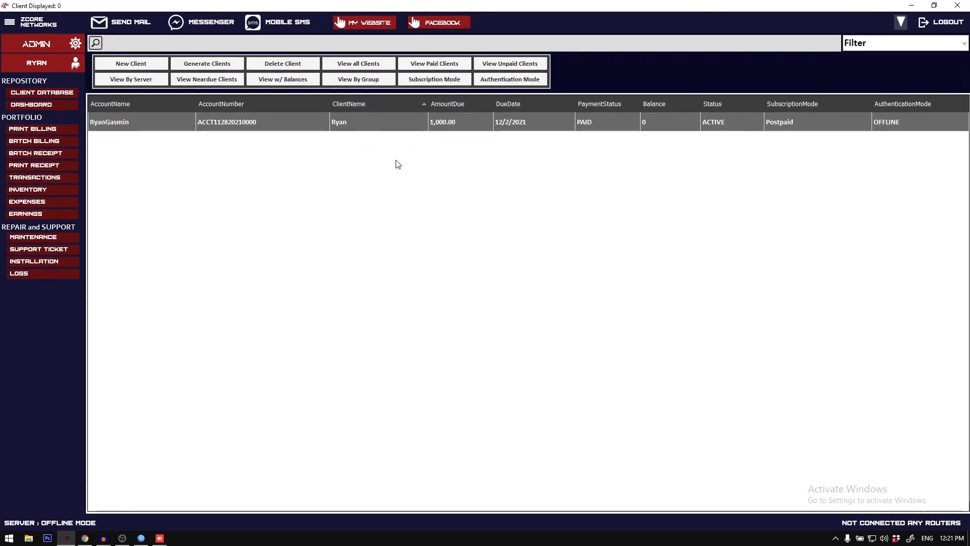
pyautogui.doubleClick(675, 131)
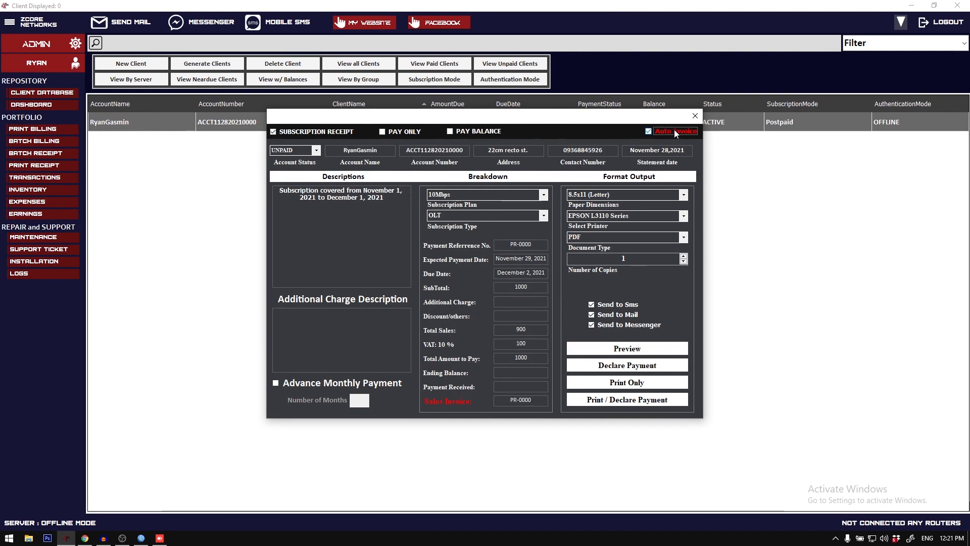
pyautogui.moveTo(507, 400); pyautogui.dragTo(549, 399)
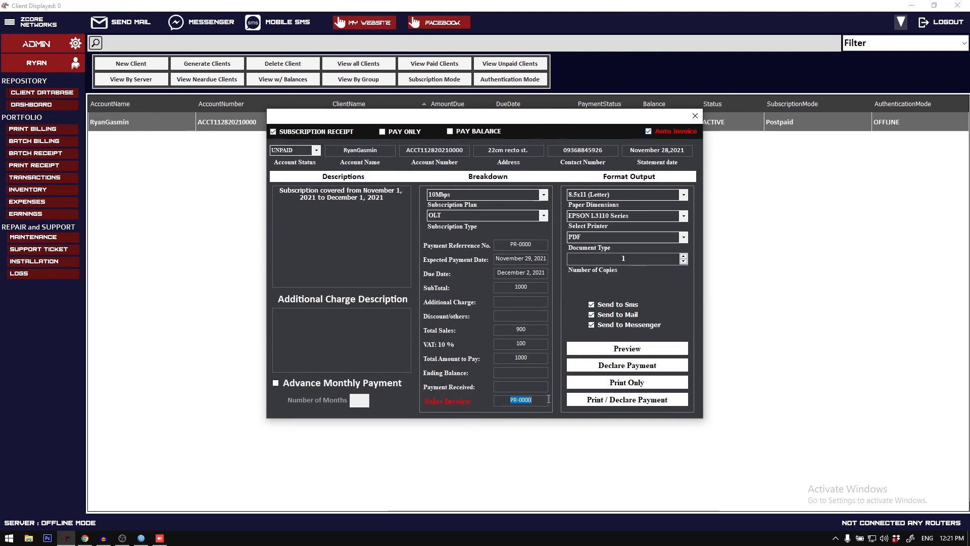
pyautogui.click(664, 130)
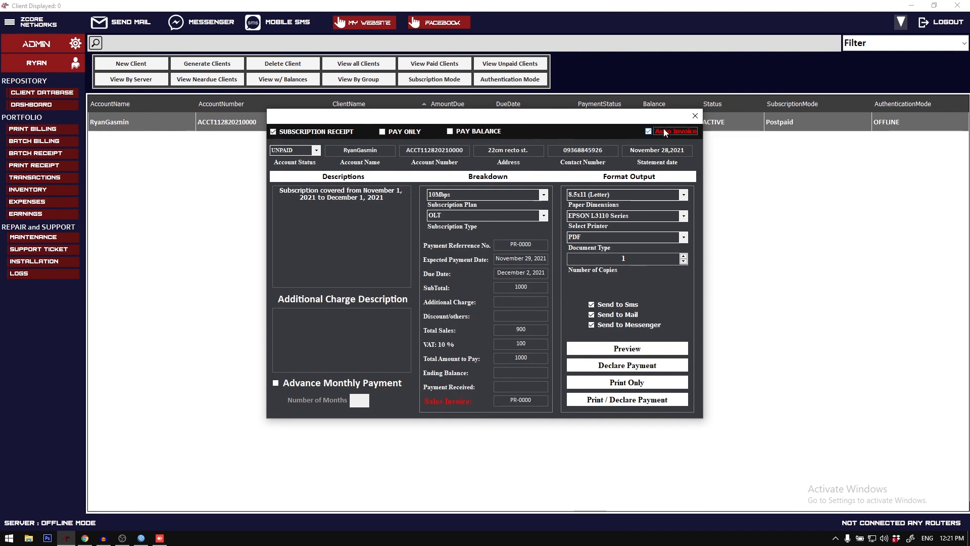
pyautogui.moveTo(502, 397)
pyautogui.mouseDown()
pyautogui.moveTo(531, 397)
pyautogui.moveTo(518, 396)
pyautogui.mouseUp()
pyautogui.click(694, 116)
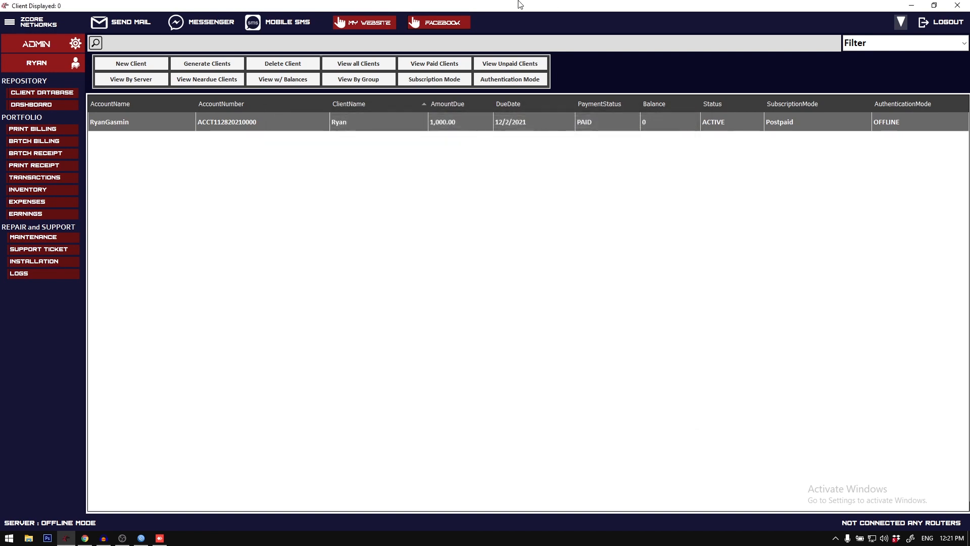
# Step: Check the Facebook and website link fields in the printer and other settings, and close the settings
pyautogui.click(216, 142)
pyautogui.click(296, 259)
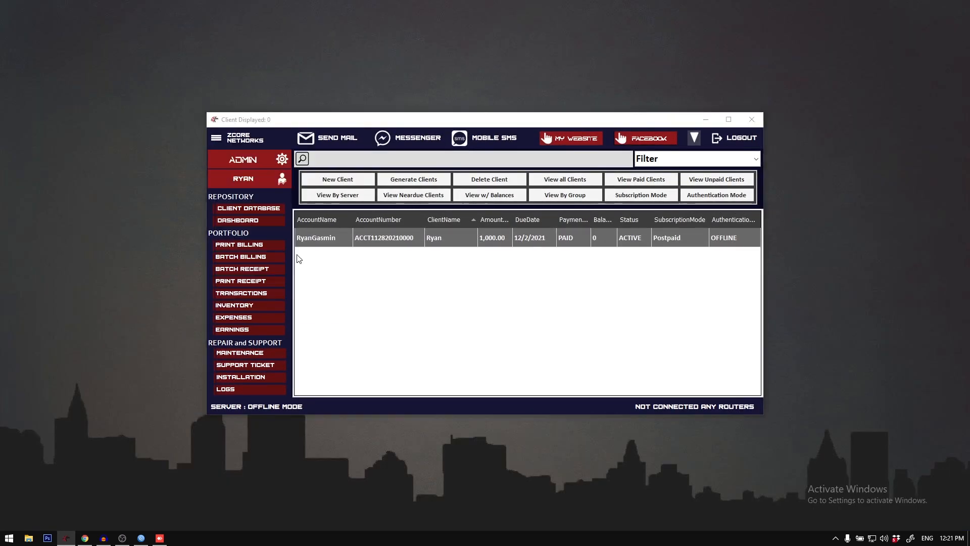
pyautogui.moveTo(478, 349); pyautogui.dragTo(535, 356)
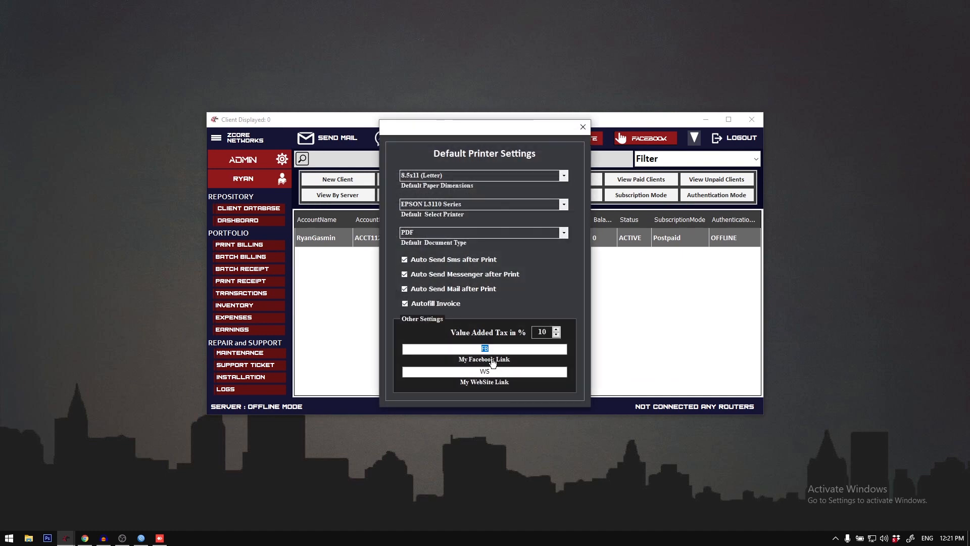
pyautogui.moveTo(477, 372); pyautogui.dragTo(544, 374)
pyautogui.moveTo(478, 348); pyautogui.dragTo(510, 351)
pyautogui.click(584, 125)
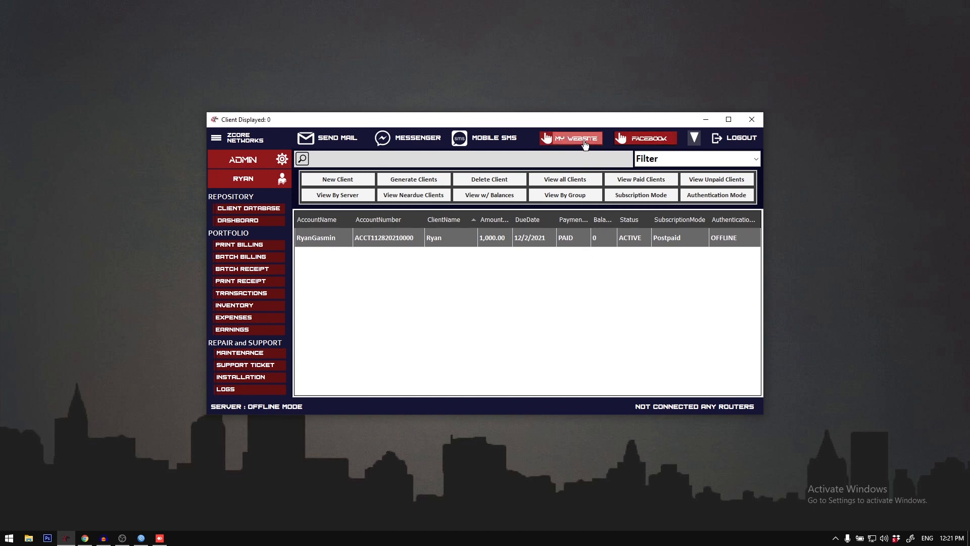
# Step: Switch to Chrome, load google.com in a new tab, copy its address, and return to the billing system
pyautogui.click(85, 538)
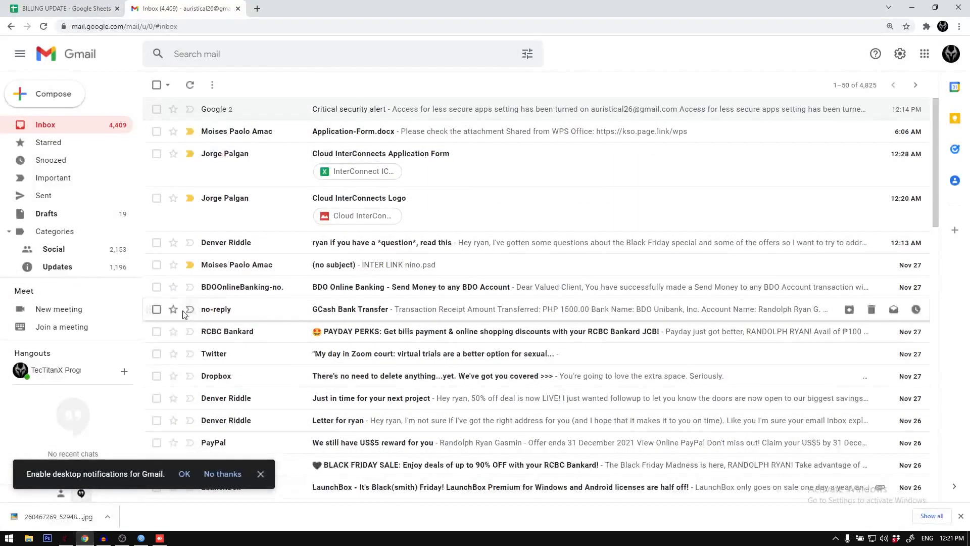
pyautogui.hotkey('ctrl', 't')
pyautogui.write('googl')
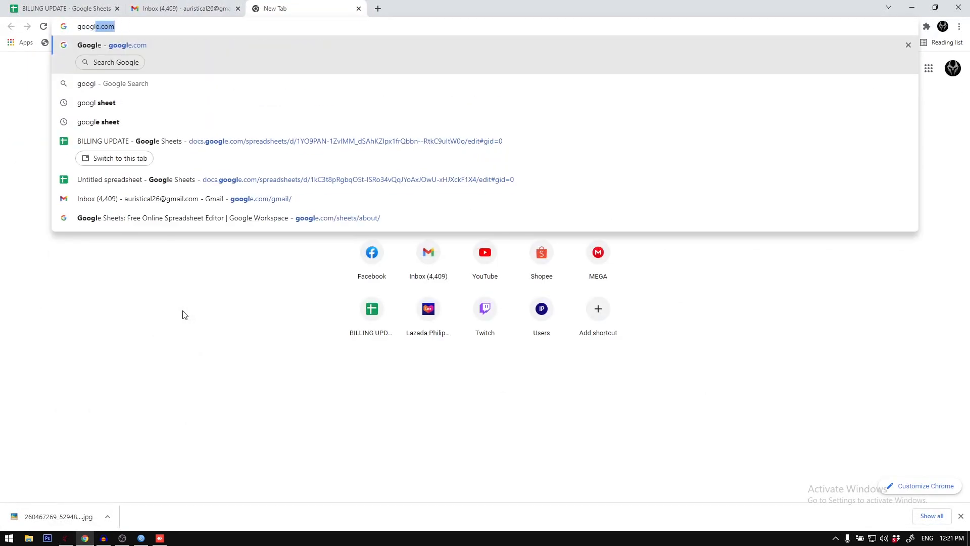
pyautogui.press('Return')
pyautogui.click(250, 26)
pyautogui.hotkey('ctrl', 'c')
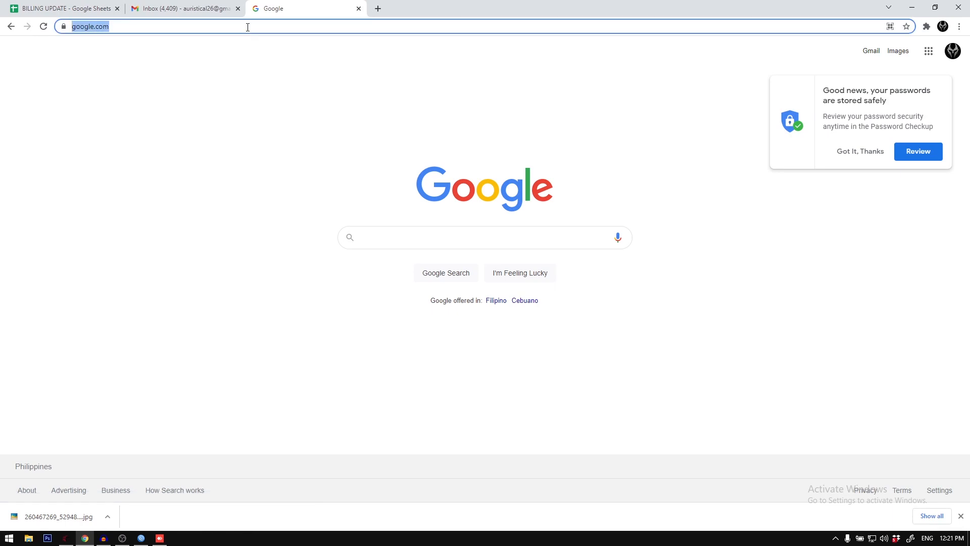
pyautogui.click(912, 7)
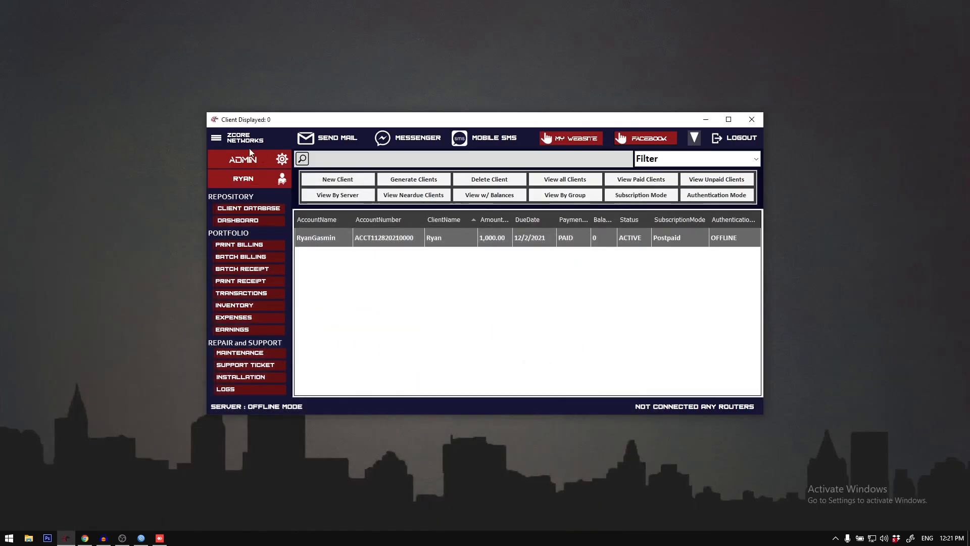
pyautogui.click(221, 143)
pyautogui.click(303, 256)
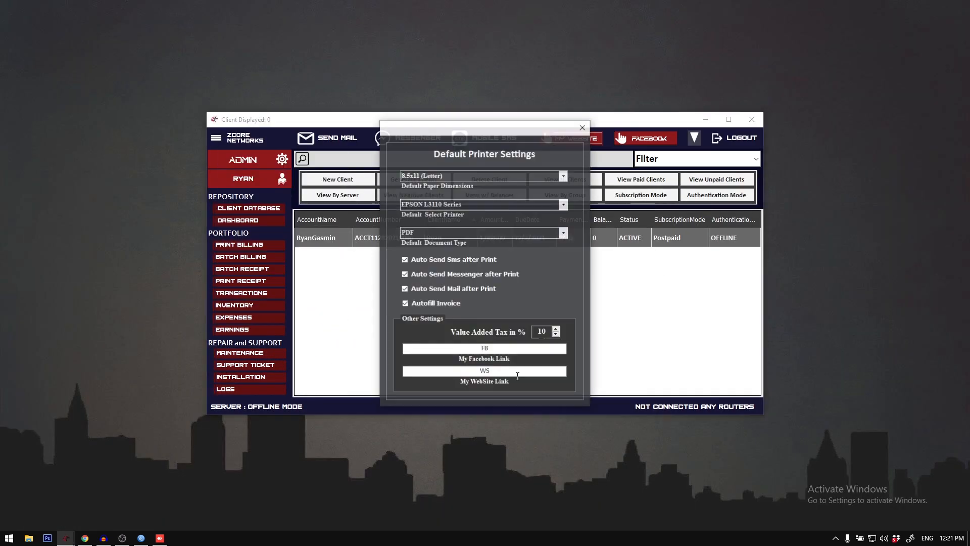
pyautogui.doubleClick(490, 348)
pyautogui.hotkey('ctrl', 'v')
pyautogui.doubleClick(485, 370)
pyautogui.hotkey('ctrl', 'v')
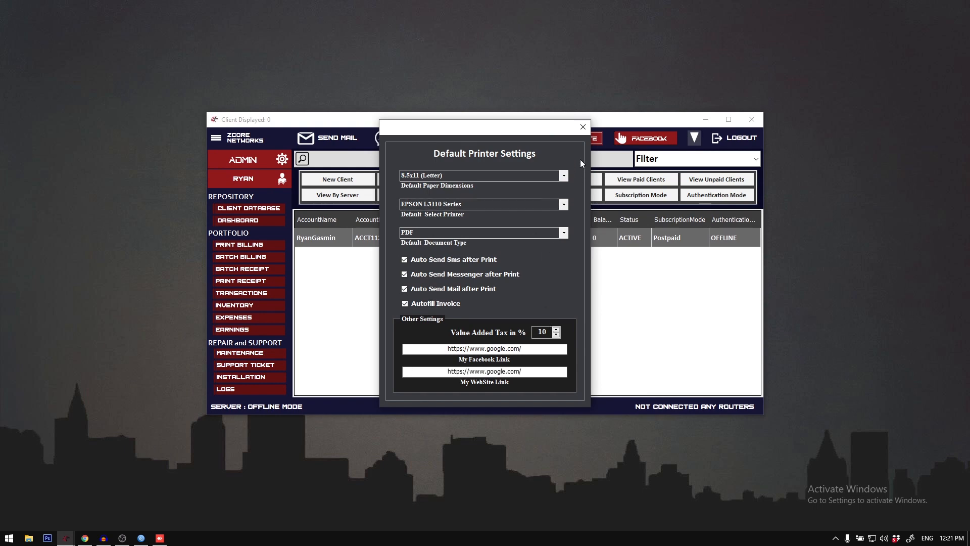
pyautogui.click(583, 127)
# Step: Test the My Website and Facebook shortcuts, closing each browser tab they open and returning to the billing system
pyautogui.click(577, 137)
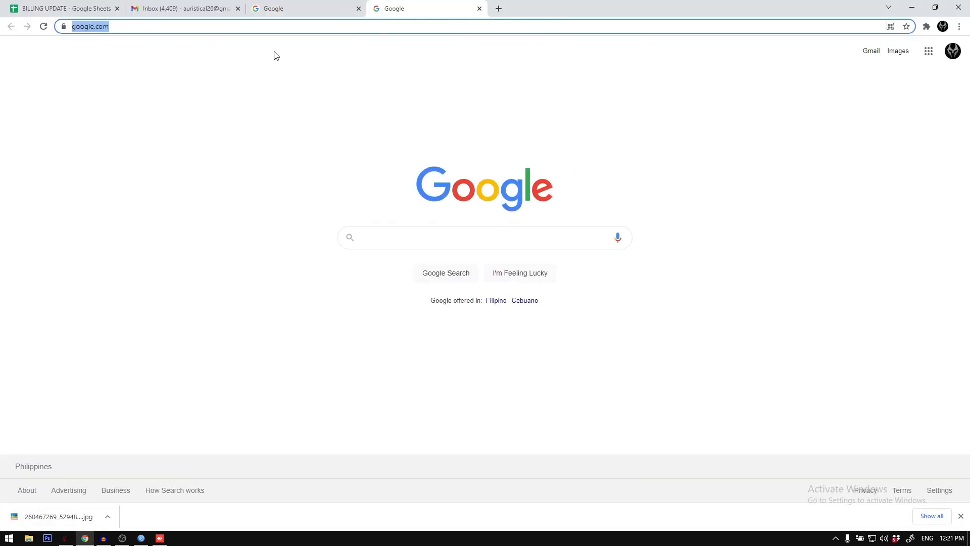
pyautogui.click(478, 9)
pyautogui.click(912, 7)
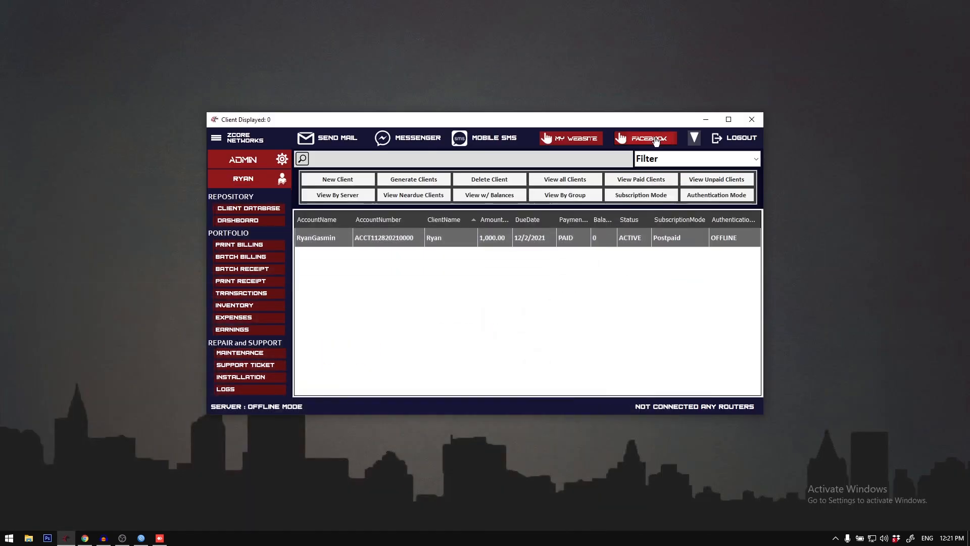
pyautogui.click(652, 137)
pyautogui.click(479, 9)
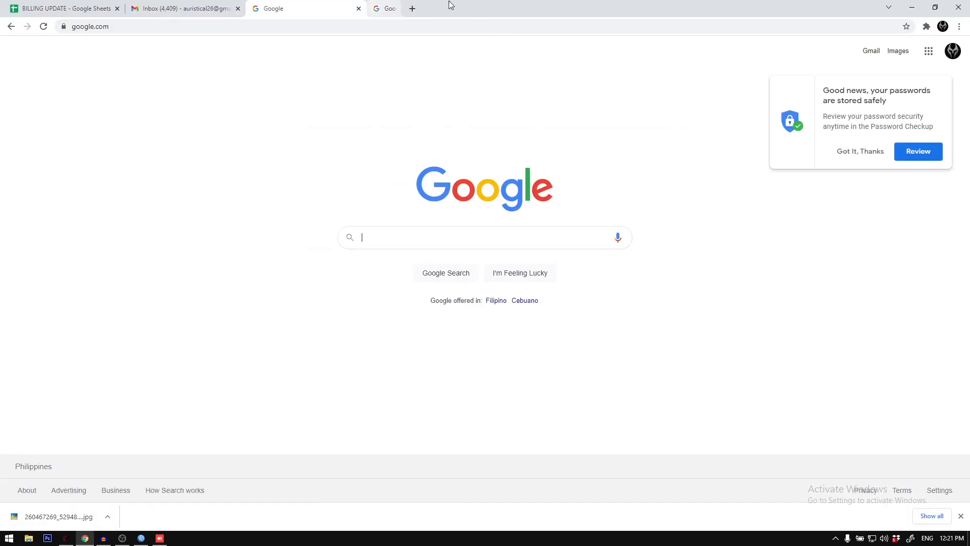
pyautogui.click(912, 7)
# Step: Set the account number prefix to ZCORE in the account settings and close the dialog
pyautogui.click(216, 137)
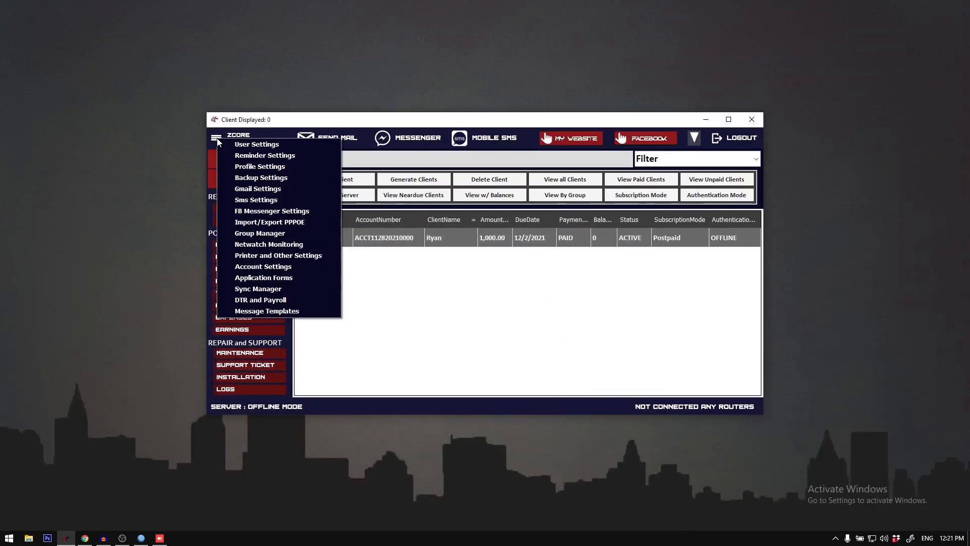
pyautogui.click(291, 267)
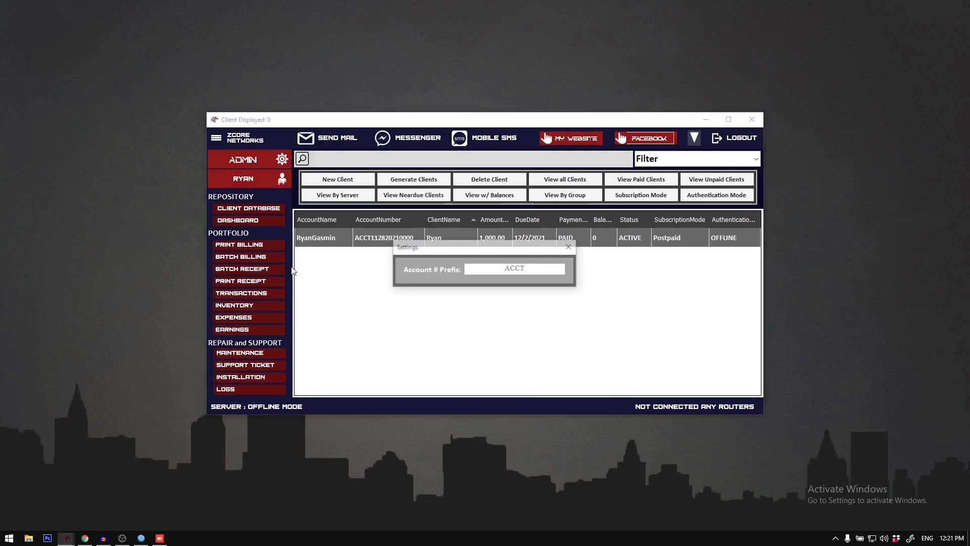
pyautogui.moveTo(476, 251); pyautogui.dragTo(539, 304)
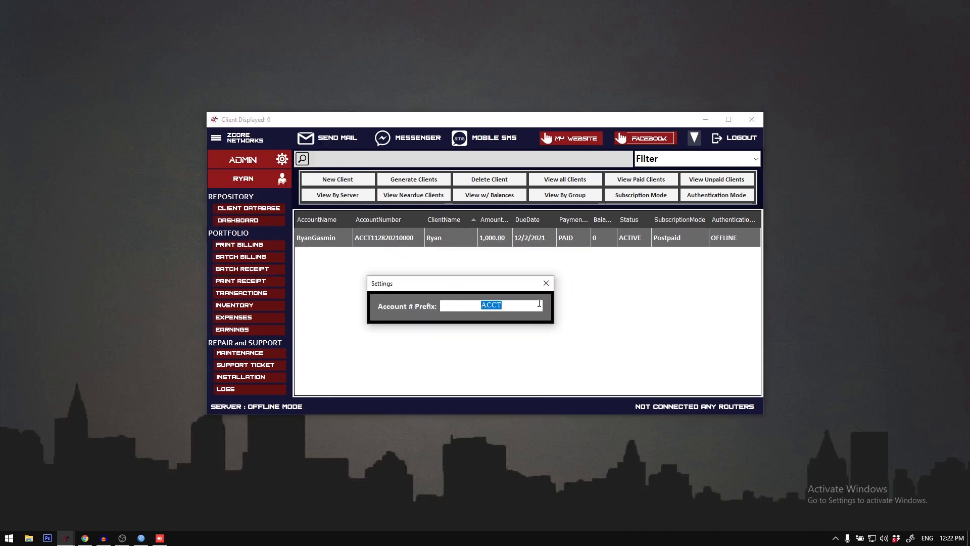
pyautogui.write('ZCORE')
pyautogui.click(545, 283)
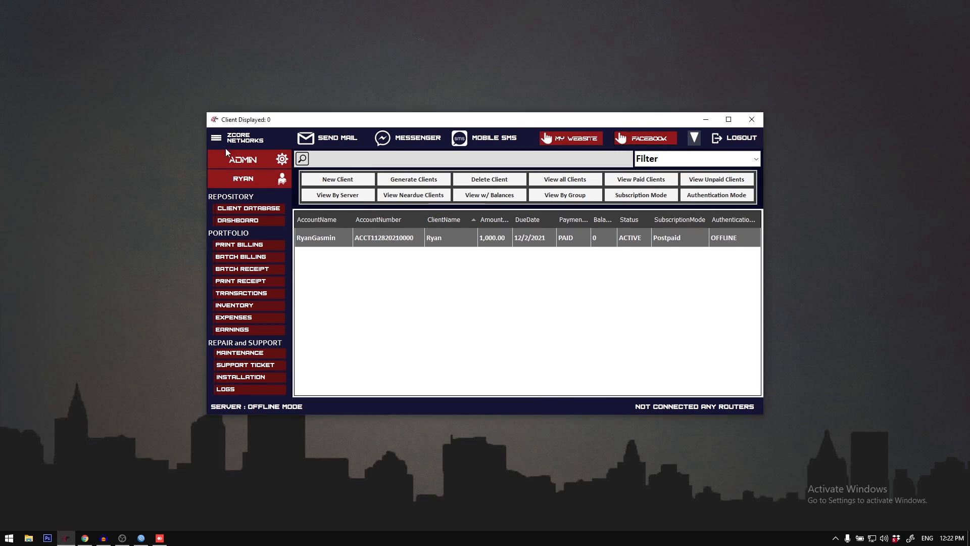
# Step: Reload the client database, check the account number in the client's update form, and close the form
pyautogui.click(259, 208)
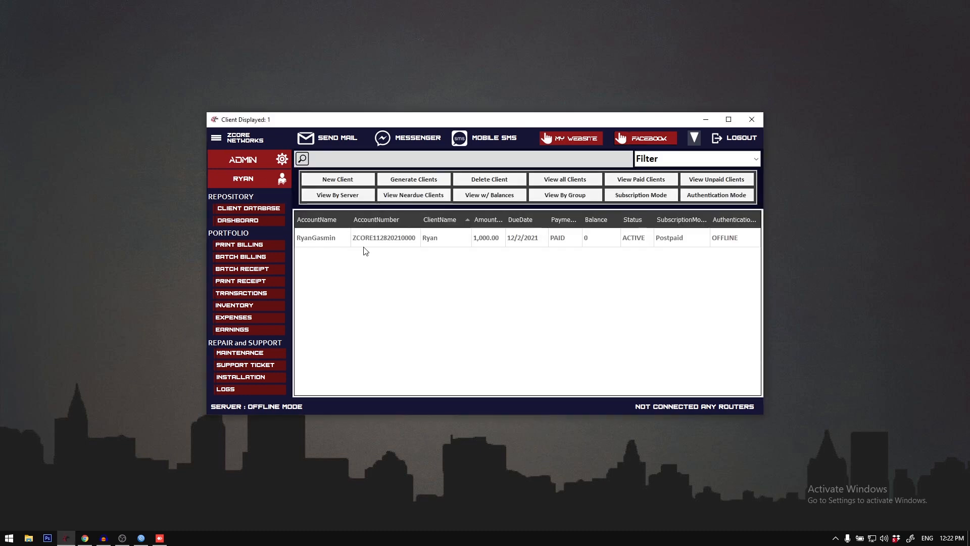
pyautogui.click(371, 236)
pyautogui.rightClick(371, 236)
pyautogui.click(409, 275)
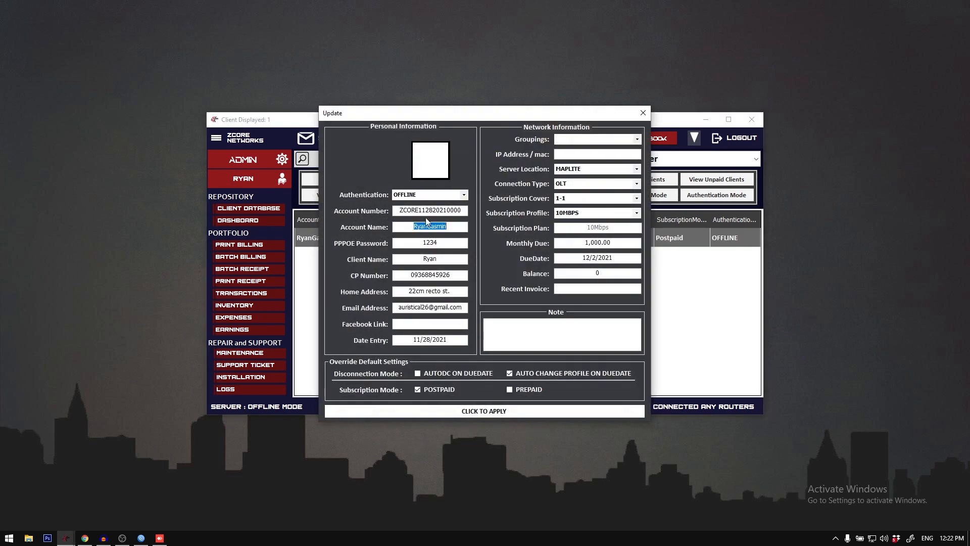
pyautogui.moveTo(395, 210); pyautogui.dragTo(421, 211)
pyautogui.click(643, 113)
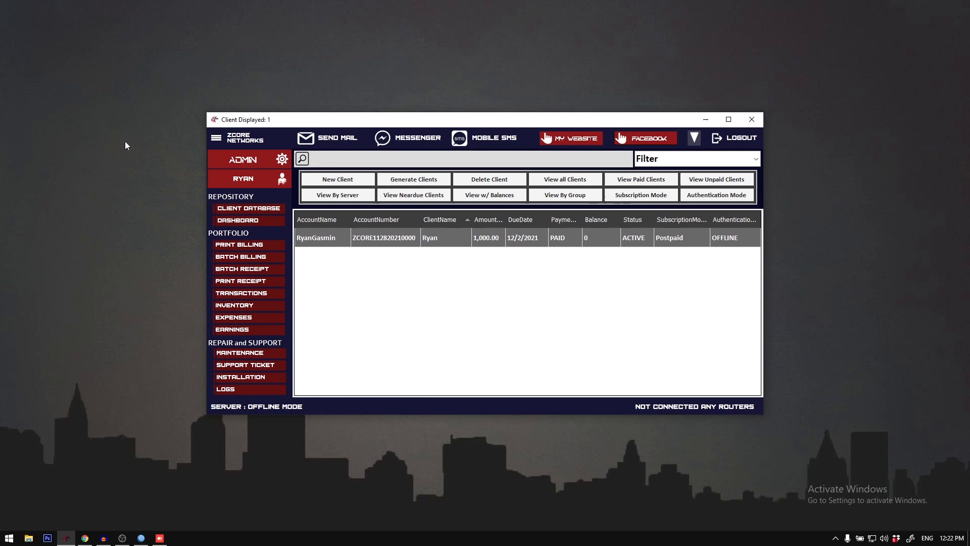
# Step: Set the account number prefix to ACCT in the account settings and close the dialog
pyautogui.click(217, 141)
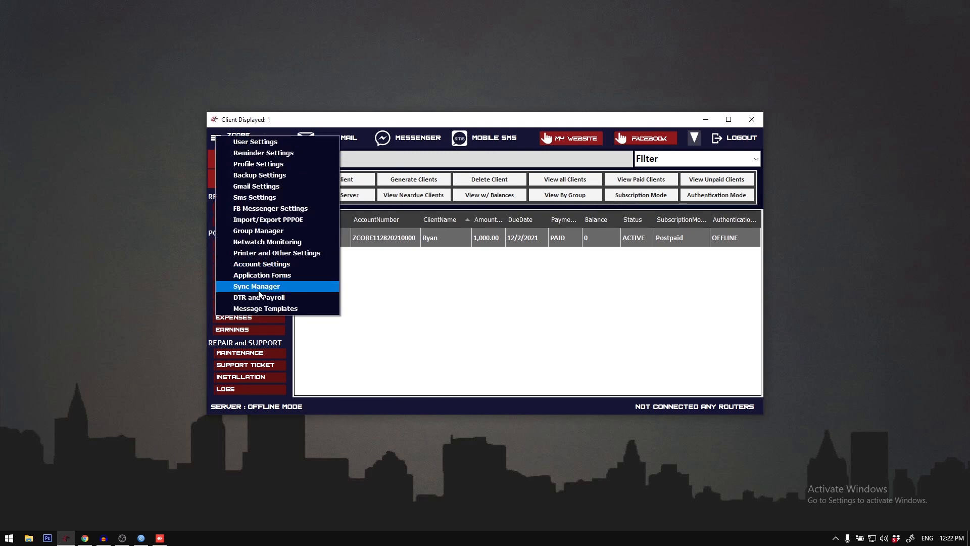
pyautogui.click(266, 264)
pyautogui.write('a')
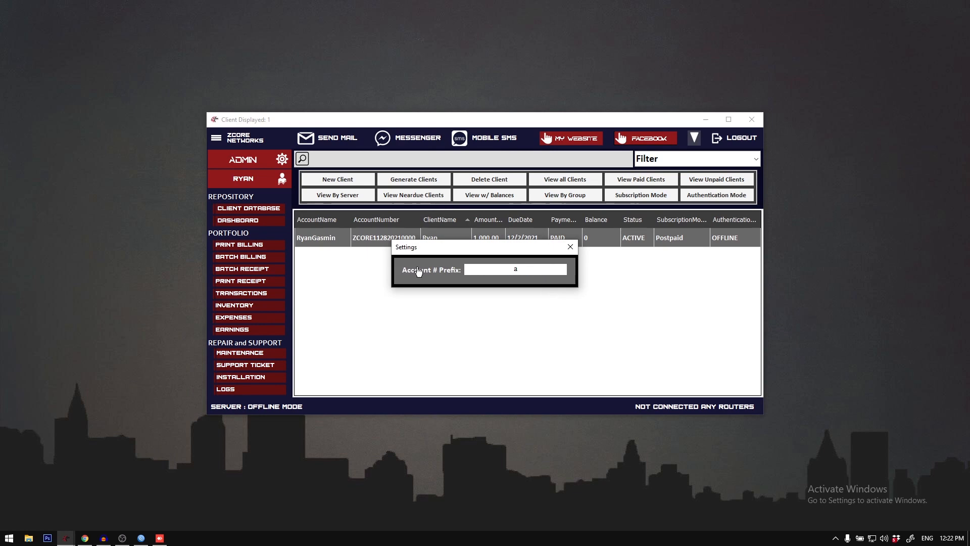
pyautogui.write('ACCT')
pyautogui.click(566, 246)
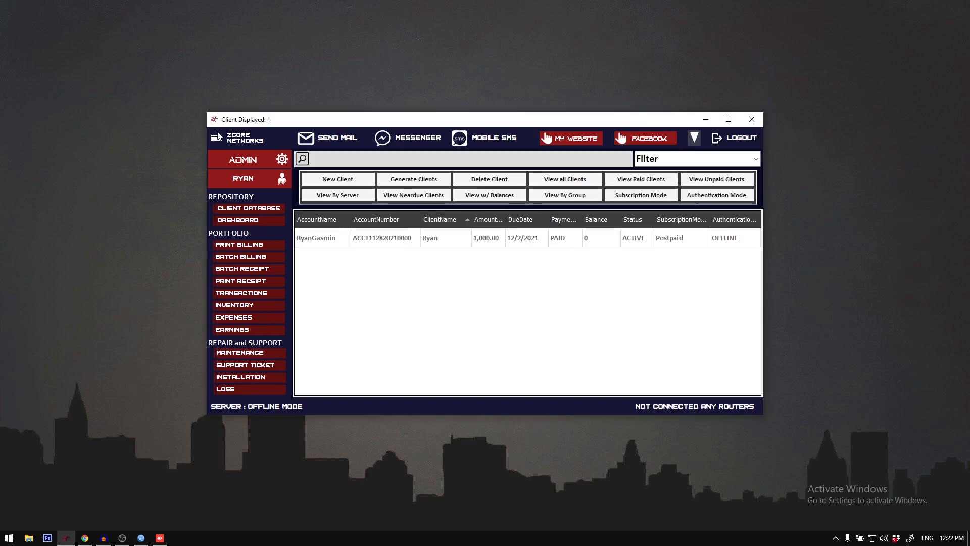
# Step: Preview the printable application form with the paper dimensions set to 8.5x11 (Letter)
pyautogui.click(217, 141)
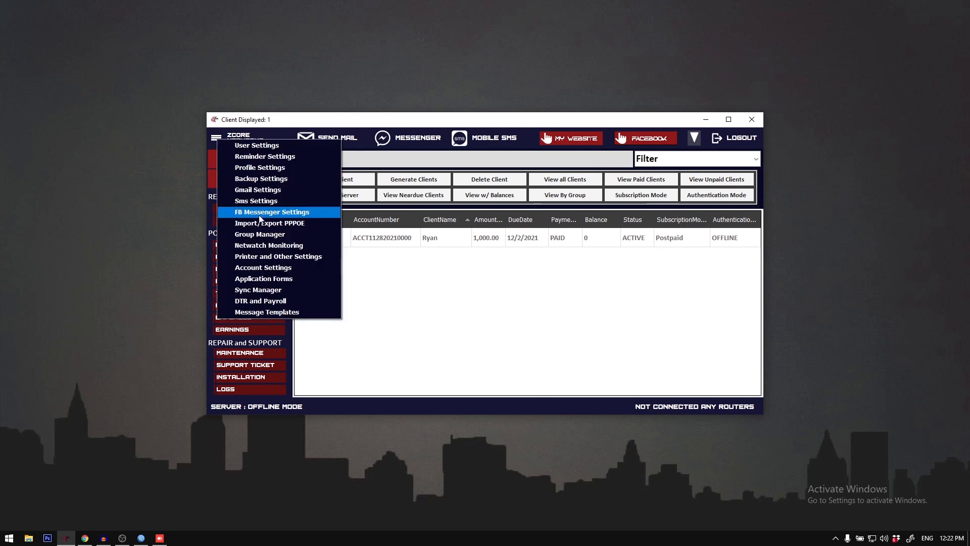
pyautogui.click(286, 279)
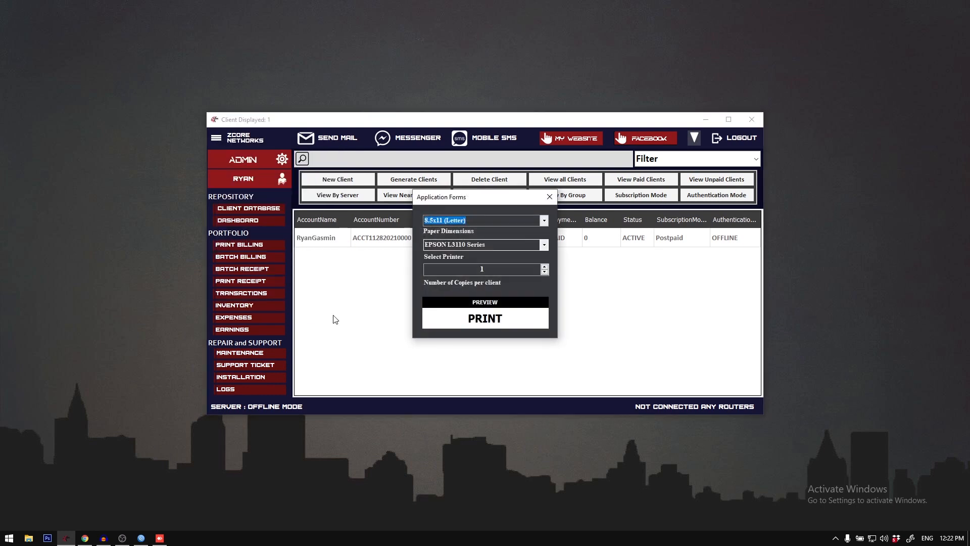
pyautogui.moveTo(500, 202); pyautogui.dragTo(502, 245)
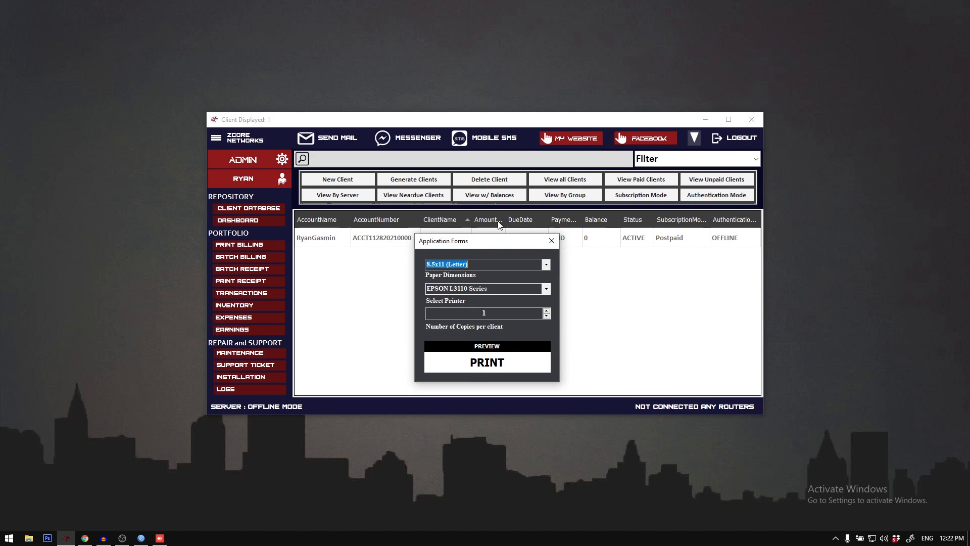
pyautogui.click(546, 265)
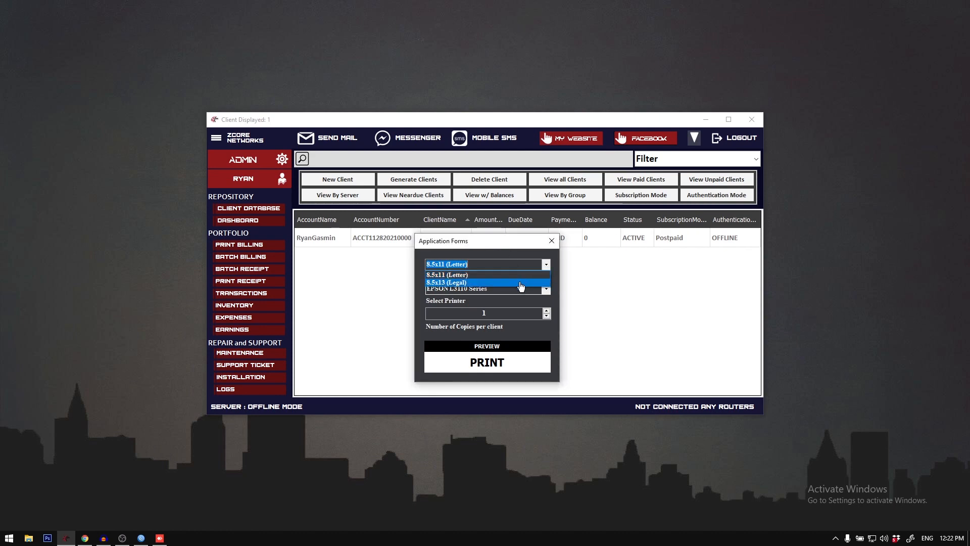
pyautogui.click(521, 275)
pyautogui.click(545, 264)
pyautogui.click(542, 278)
pyautogui.click(545, 264)
pyautogui.click(538, 272)
pyautogui.click(496, 312)
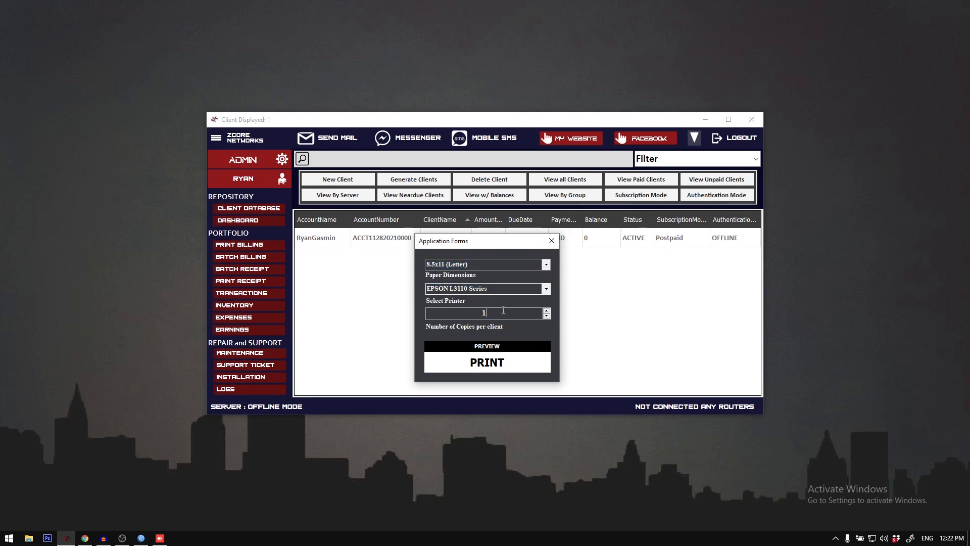
pyautogui.click(496, 348)
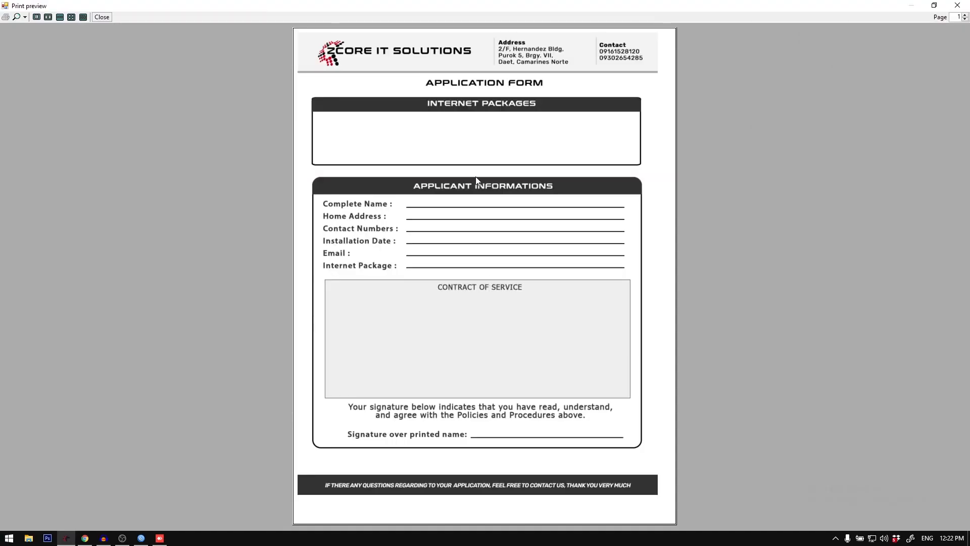
# Step: Close the application form print preview and the Application Forms dialog
pyautogui.doubleClick(447, 1)
pyautogui.doubleClick(155, 12)
pyautogui.click(957, 6)
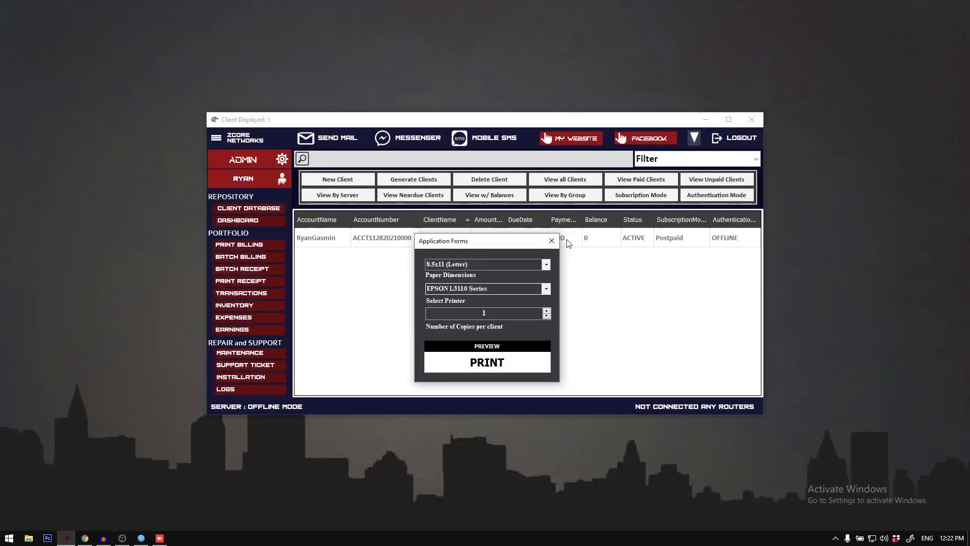
pyautogui.click(552, 240)
# Step: Open the DTR and Payroll window, review the off-work employee list, and close the window
pyautogui.click(215, 141)
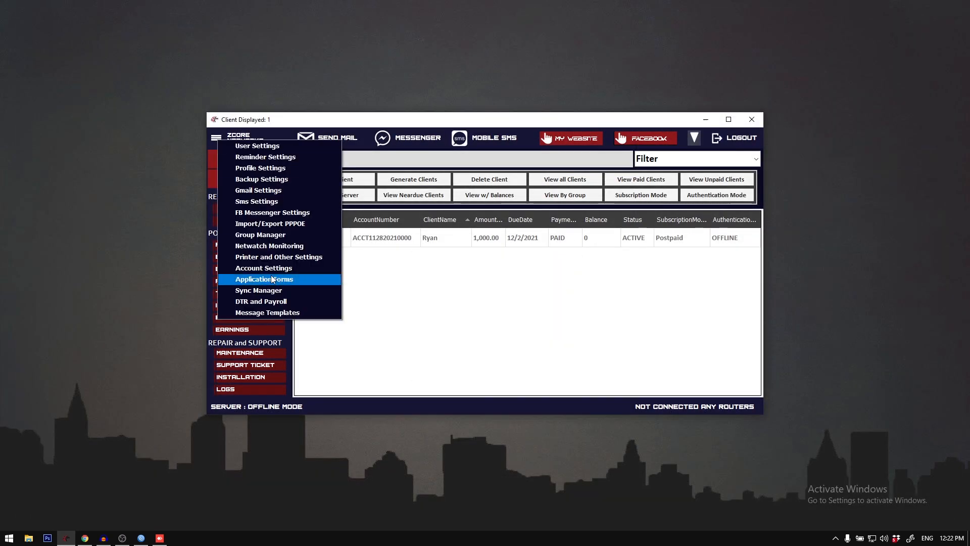
pyautogui.click(284, 301)
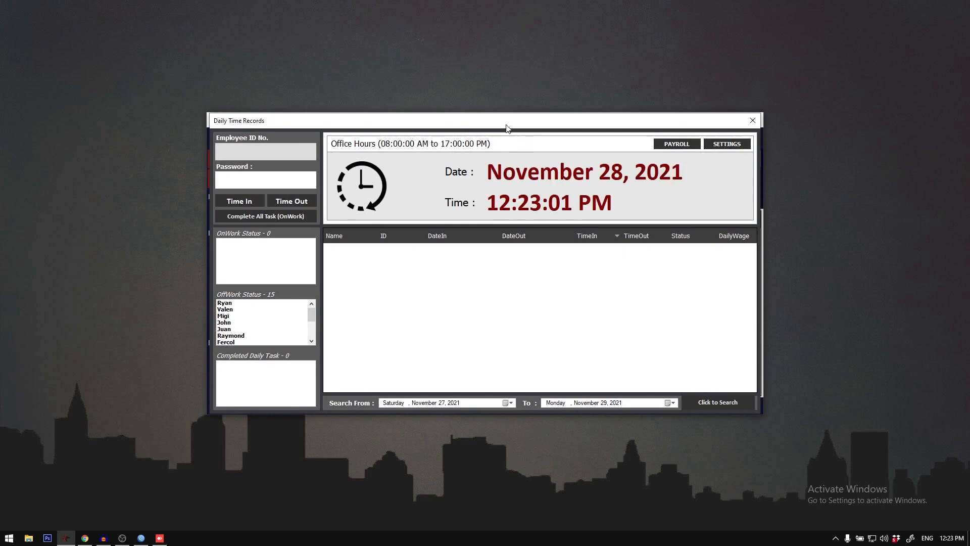
pyautogui.moveTo(506, 124); pyautogui.dragTo(534, 173)
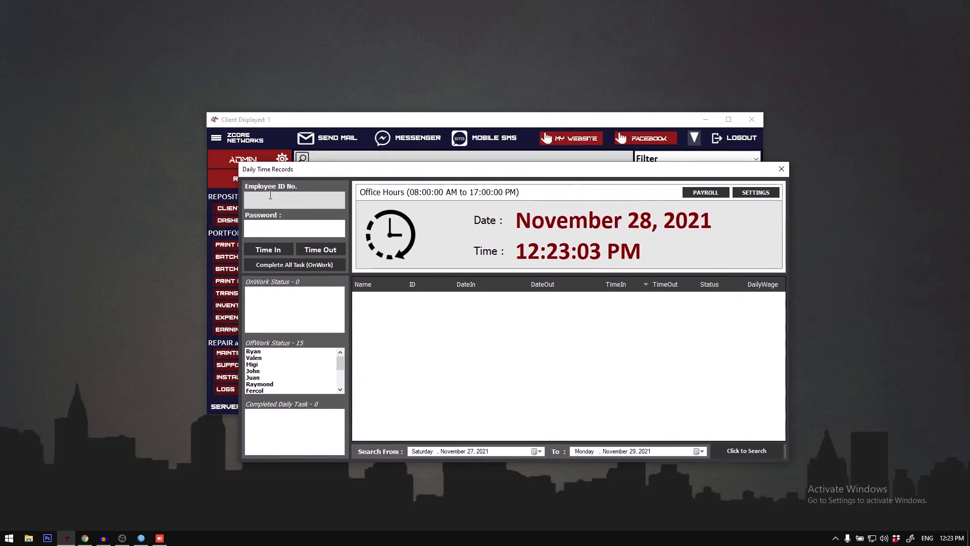
pyautogui.click(271, 196)
pyautogui.scroll(-1, 277, 387)
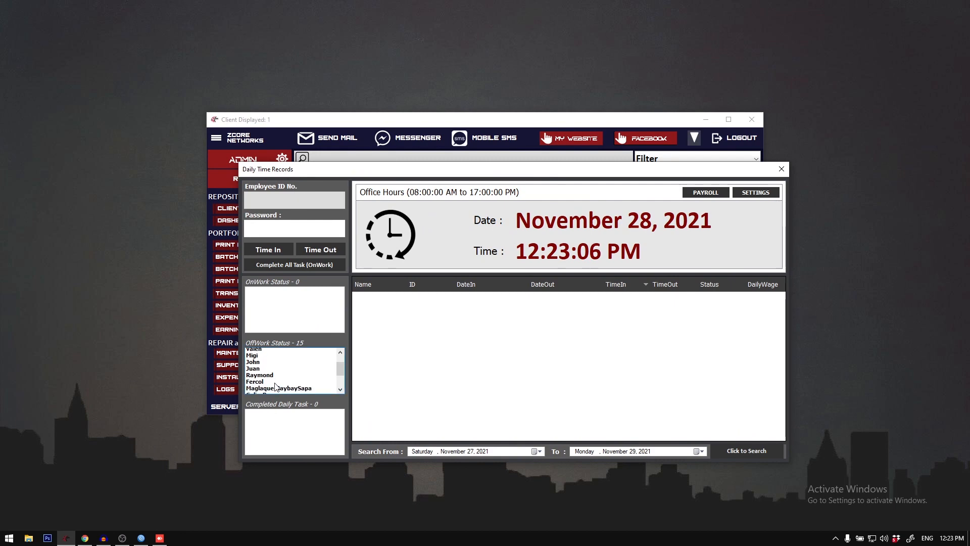
pyautogui.scroll(1, 278, 384)
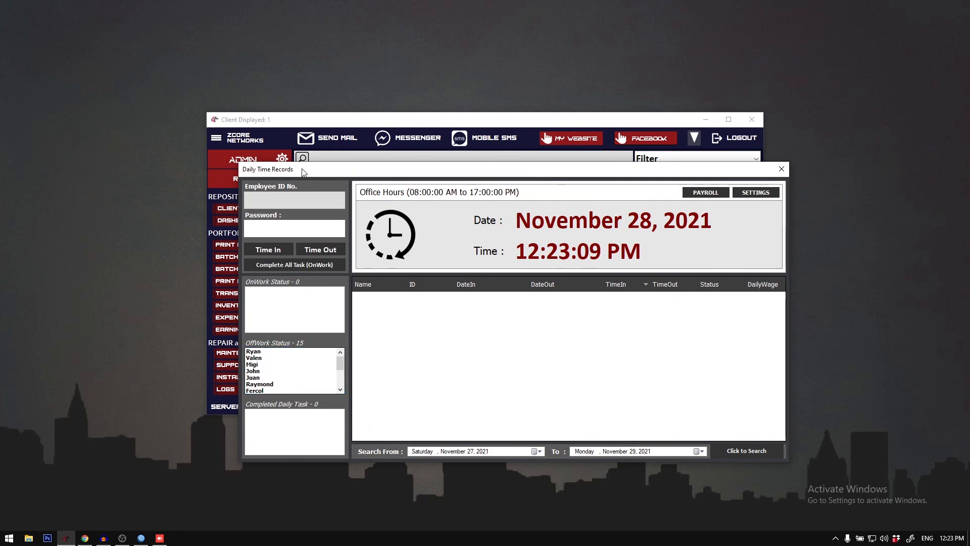
pyautogui.scroll(-1, 295, 363)
pyautogui.scroll(-2, 294, 364)
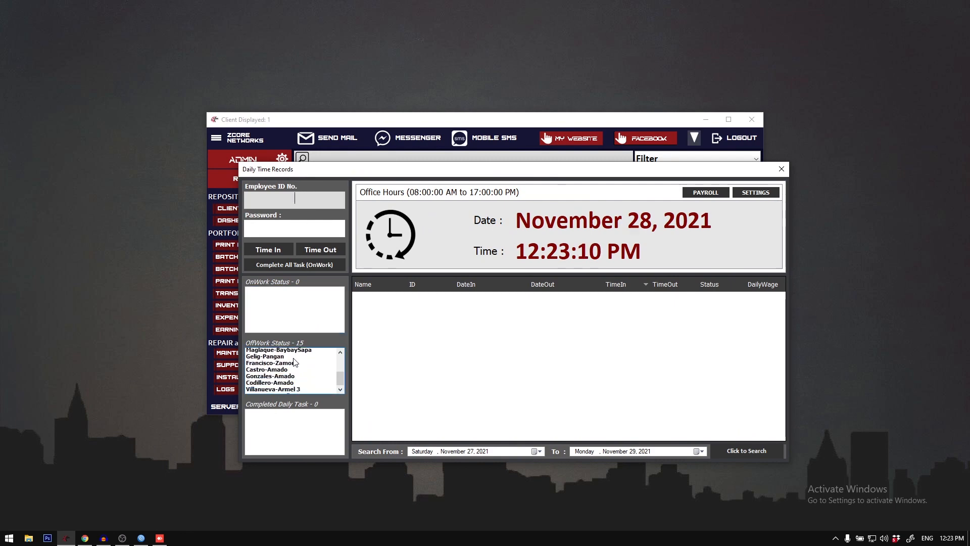
pyautogui.scroll(3, 294, 364)
pyautogui.click(781, 170)
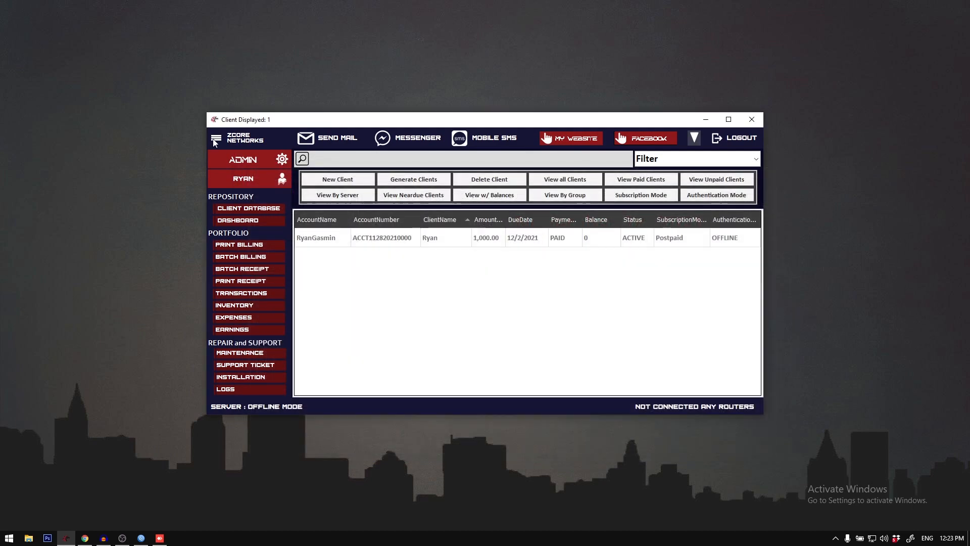
# Step: Look up the admin employee's ID number and password in the Employee/Users database, and close it
pyautogui.click(216, 139)
pyautogui.click(369, 284)
pyautogui.click(282, 180)
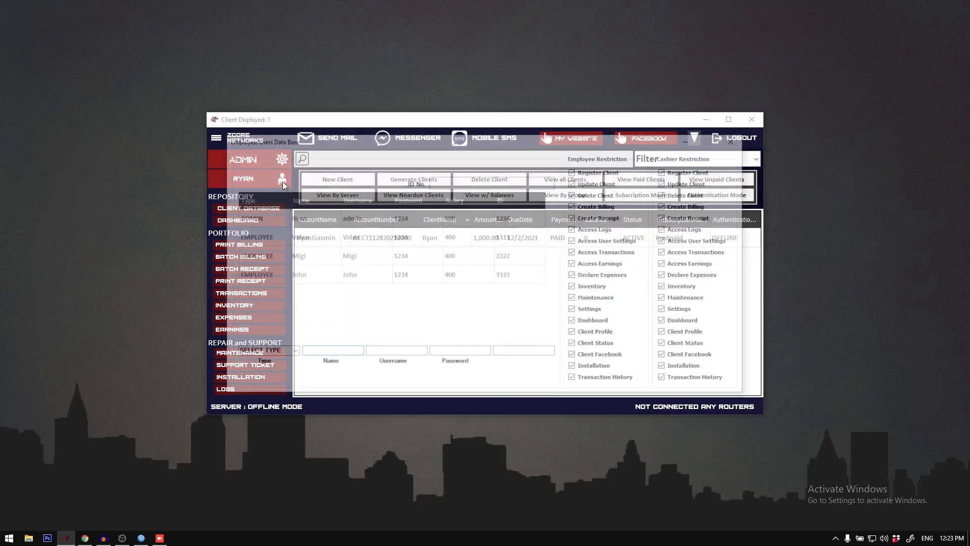
pyautogui.click(357, 222)
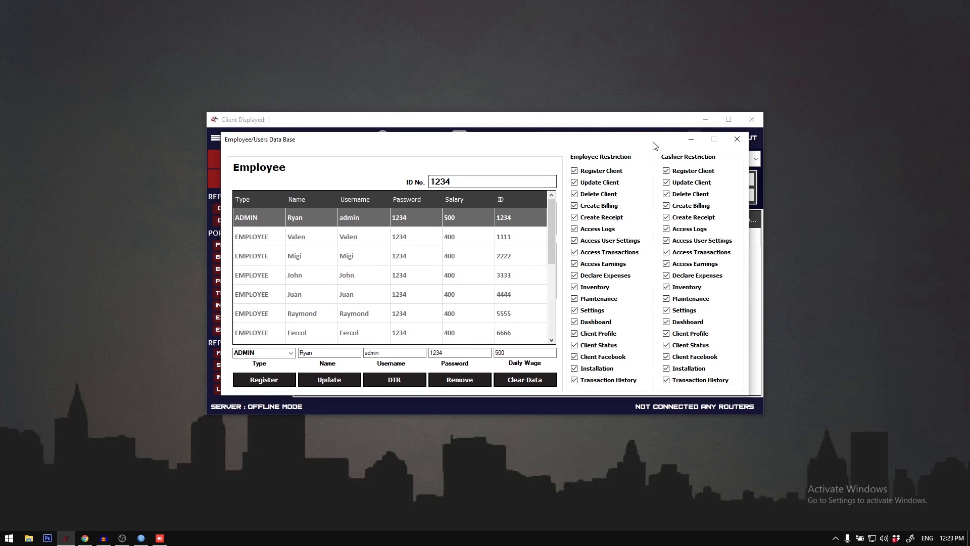
pyautogui.click(737, 138)
# Step: Reopen DTR and Payroll and time in the admin employee by entering the employee ID and password
pyautogui.click(217, 140)
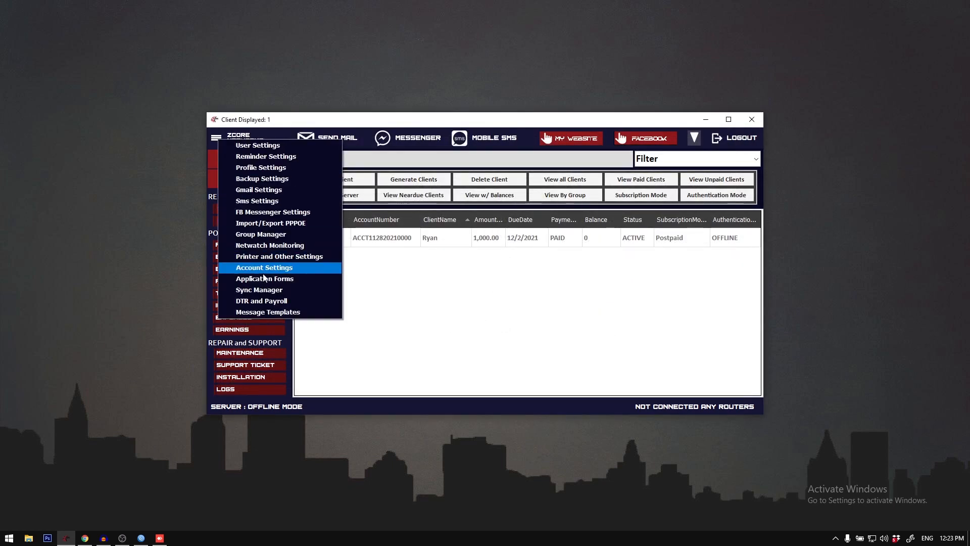
pyautogui.click(255, 295)
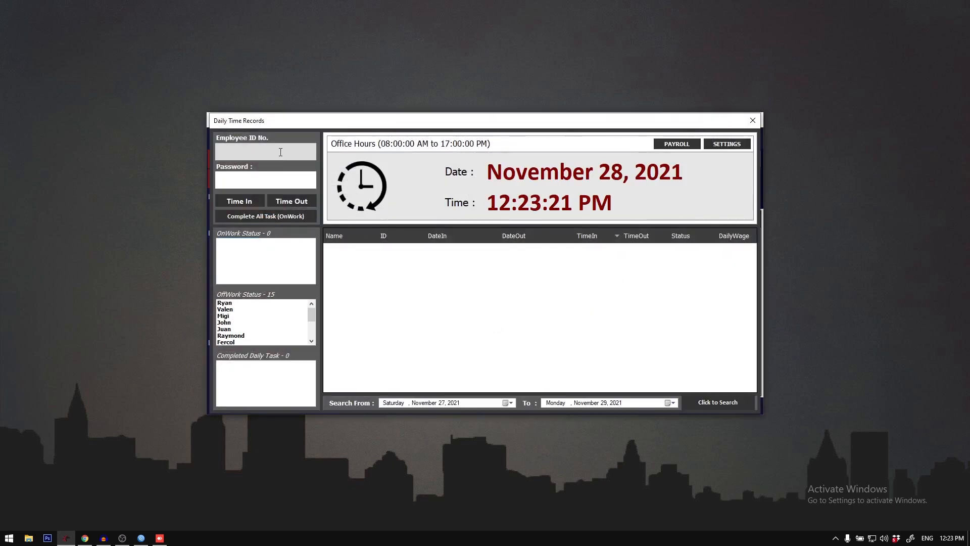
pyautogui.write('1123')
pyautogui.moveTo(283, 150); pyautogui.dragTo(194, 151)
pyautogui.write('1234')
pyautogui.click(266, 180)
pyautogui.write('*234')
pyautogui.click(259, 200)
pyautogui.moveTo(484, 251); pyautogui.dragTo(481, 266)
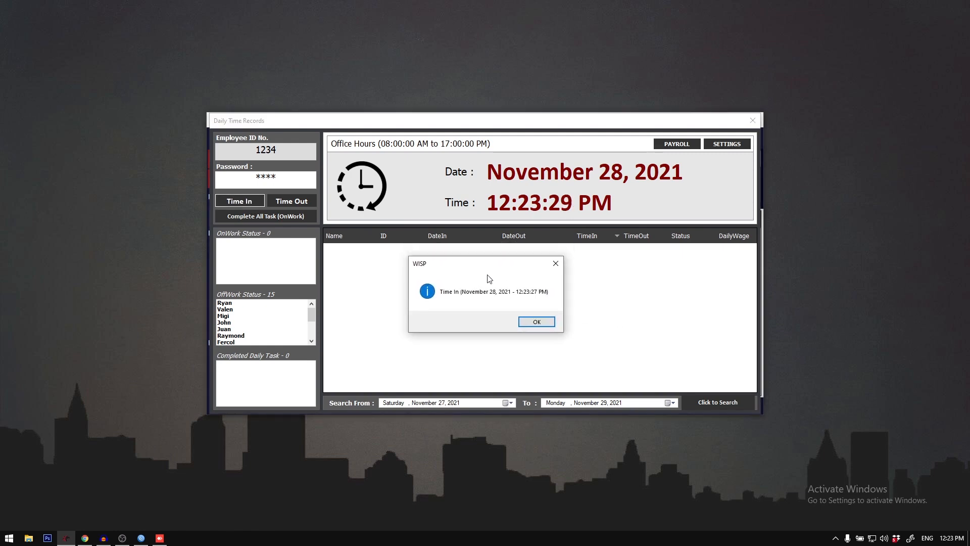
pyautogui.click(530, 320)
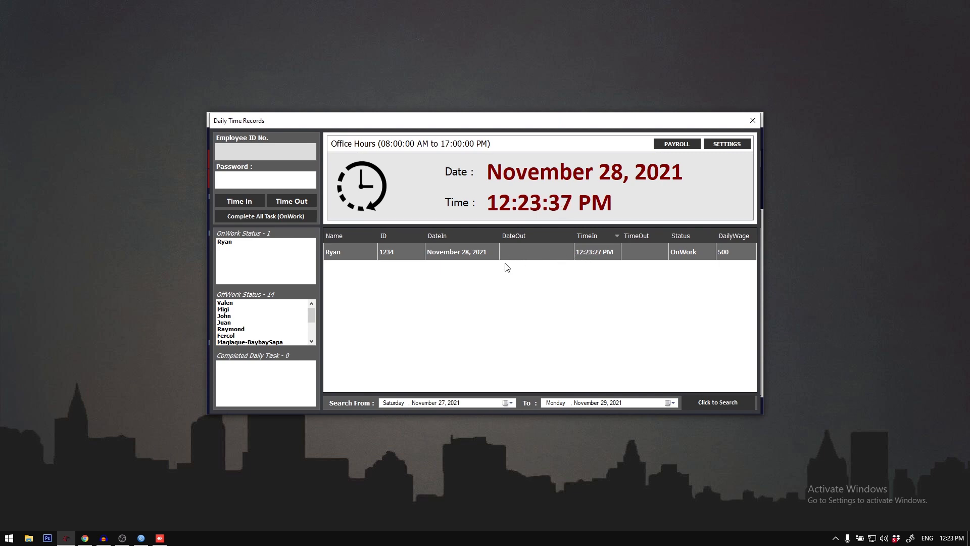
# Step: Try to time in the on-work admin employee a second time with the employee ID and password
pyautogui.moveTo(473, 121); pyautogui.dragTo(487, 156)
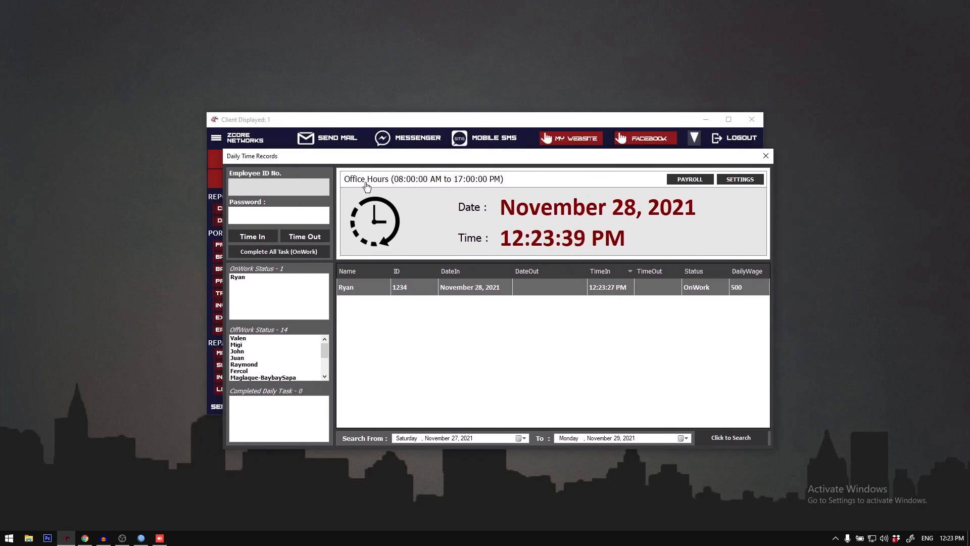
pyautogui.write('1234')
pyautogui.press('Tab')
pyautogui.write('1234')
pyautogui.click(273, 238)
pyautogui.click(509, 306)
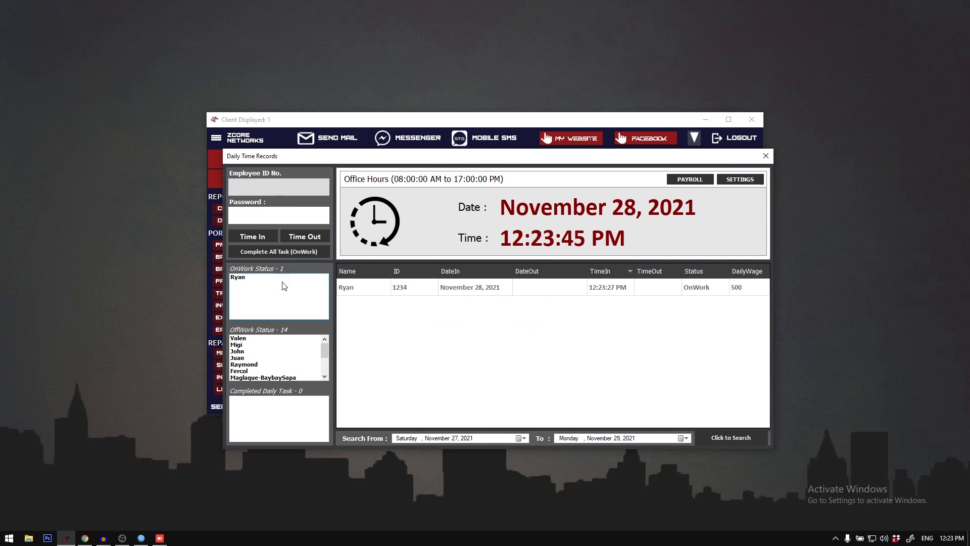
# Step: Time out the admin employee using the employee ID and password, and select the employee's daily record
pyautogui.click(387, 289)
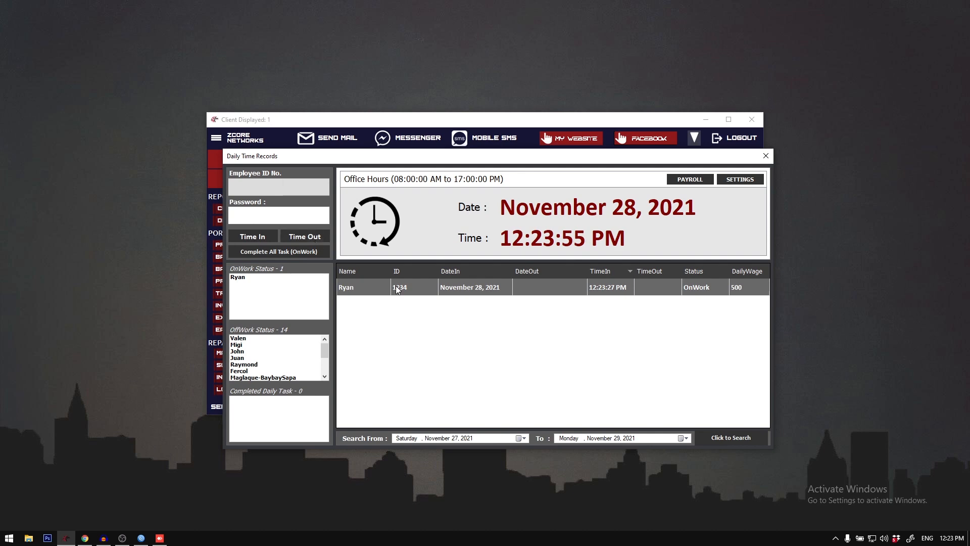
pyautogui.write('1234')
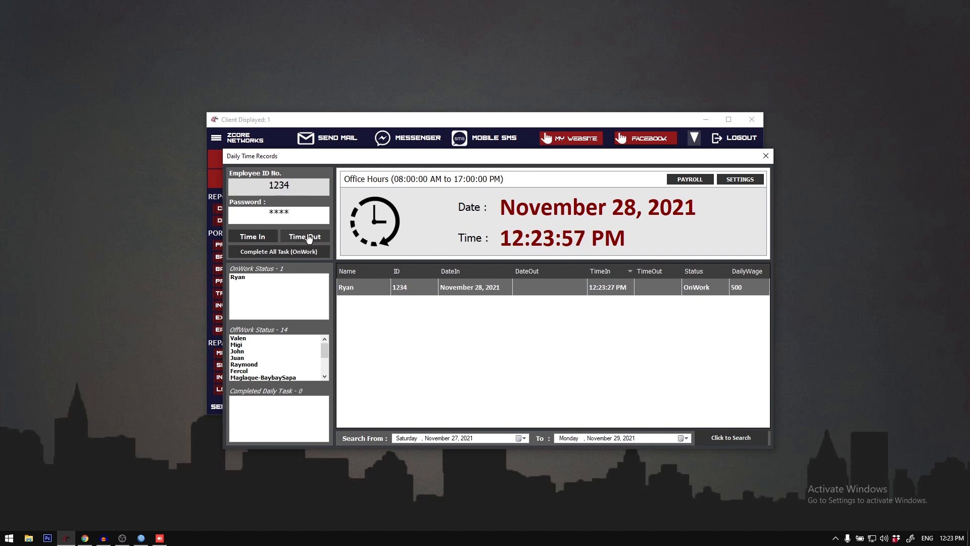
pyautogui.click(309, 237)
pyautogui.click(543, 306)
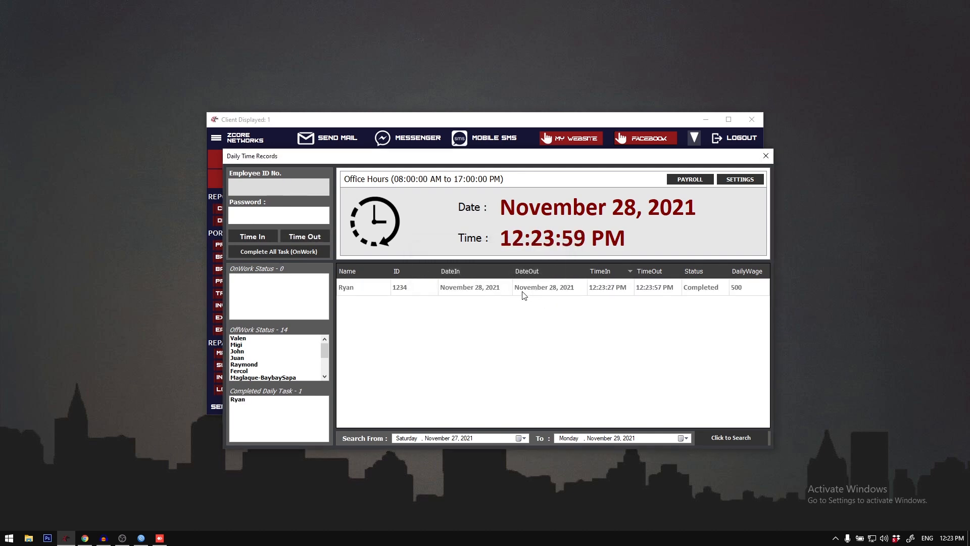
pyautogui.click(523, 292)
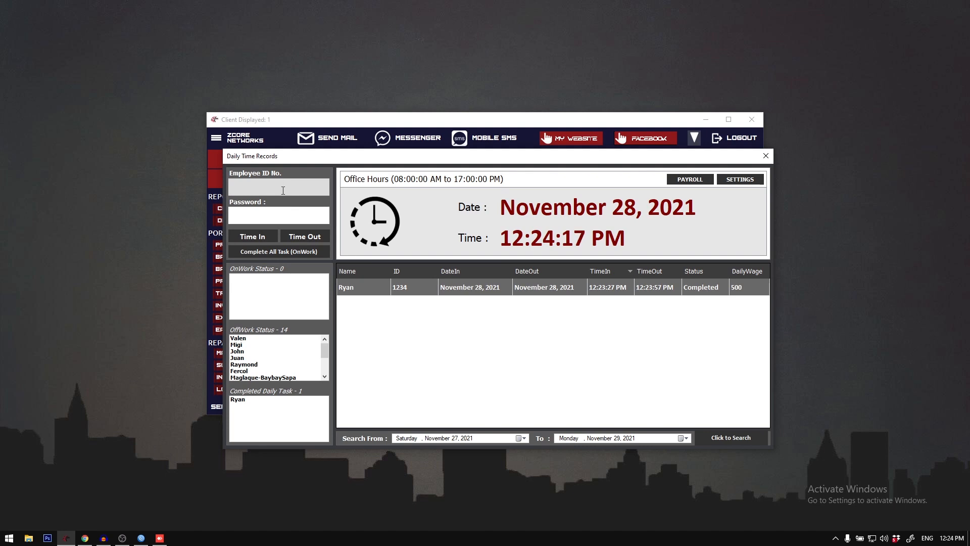
# Step: Try to start another time-in for the same day with the timed-out employee's ID and password
pyautogui.write('234')
pyautogui.click(286, 214)
pyautogui.write('1234')
pyautogui.click(271, 236)
pyautogui.moveTo(478, 255); pyautogui.dragTo(429, 309)
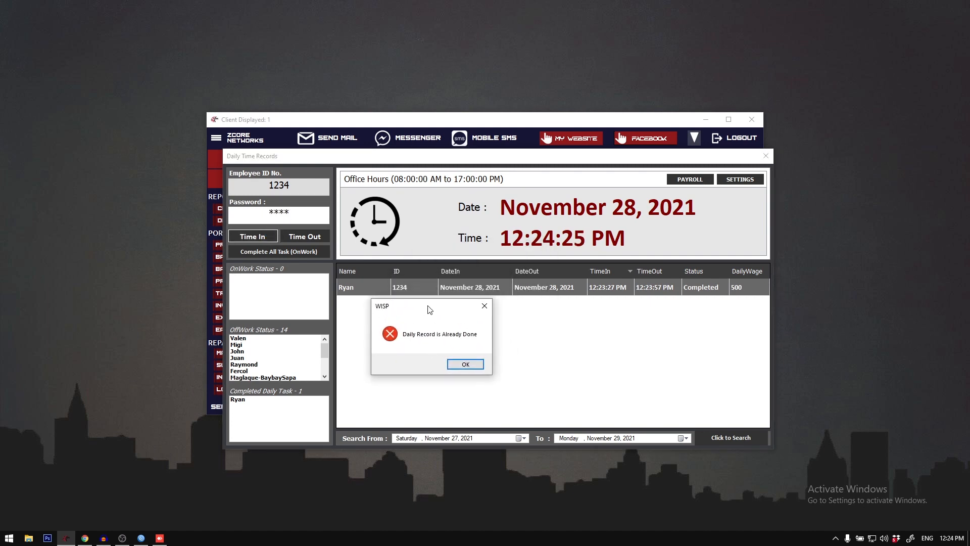
pyautogui.click(466, 364)
# Step: Try to time out the same employee again with the employee ID and password, and select the daily record
pyautogui.write('1234')
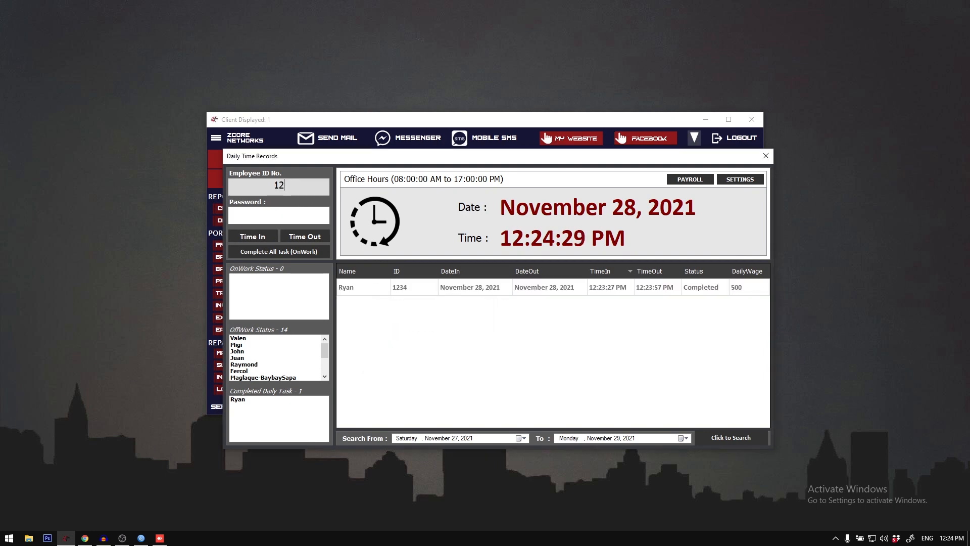
pyautogui.press('Tab')
pyautogui.write('1234')
pyautogui.click(302, 238)
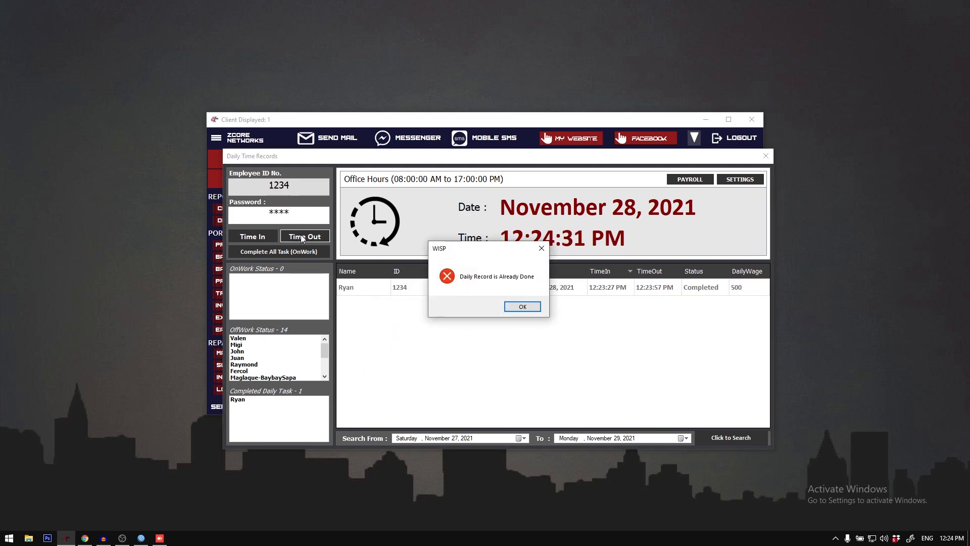
pyautogui.click(523, 307)
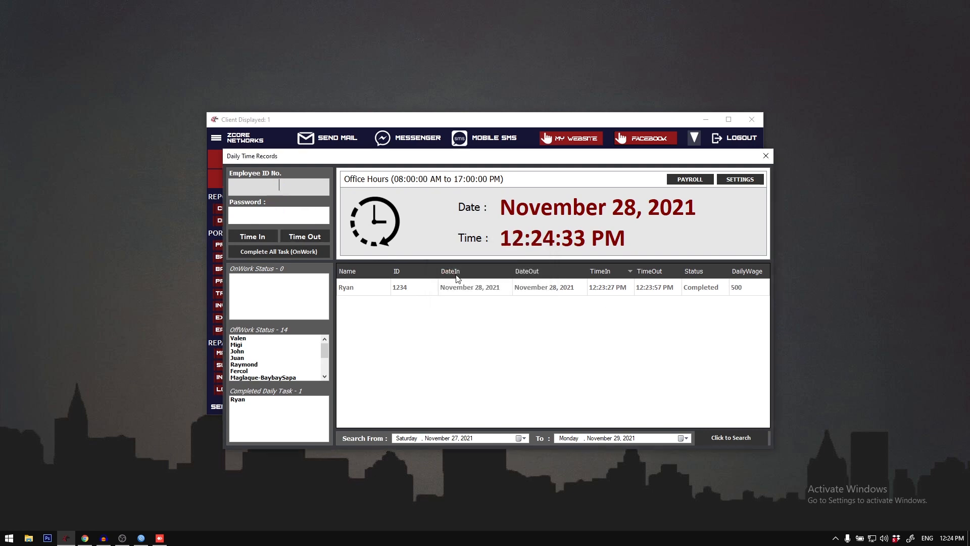
pyautogui.click(424, 292)
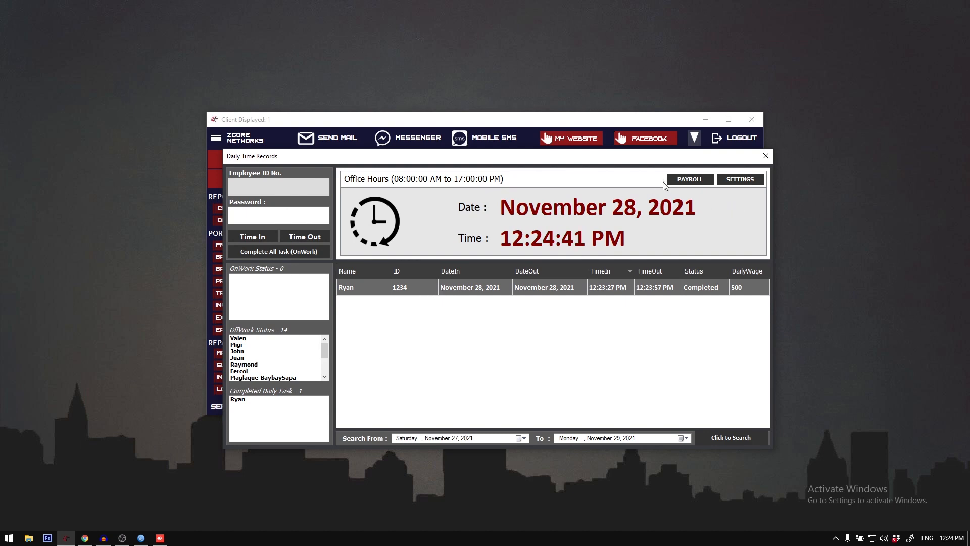
# Step: Review the office hours, Pagibig, Philhealth, SSS/GSIS, tax and allowance fields in the DTR settings, and close the dialog
pyautogui.moveTo(548, 157)
pyautogui.mouseDown()
pyautogui.moveTo(499, 163)
pyautogui.moveTo(541, 164)
pyautogui.mouseUp()
pyautogui.click(731, 186)
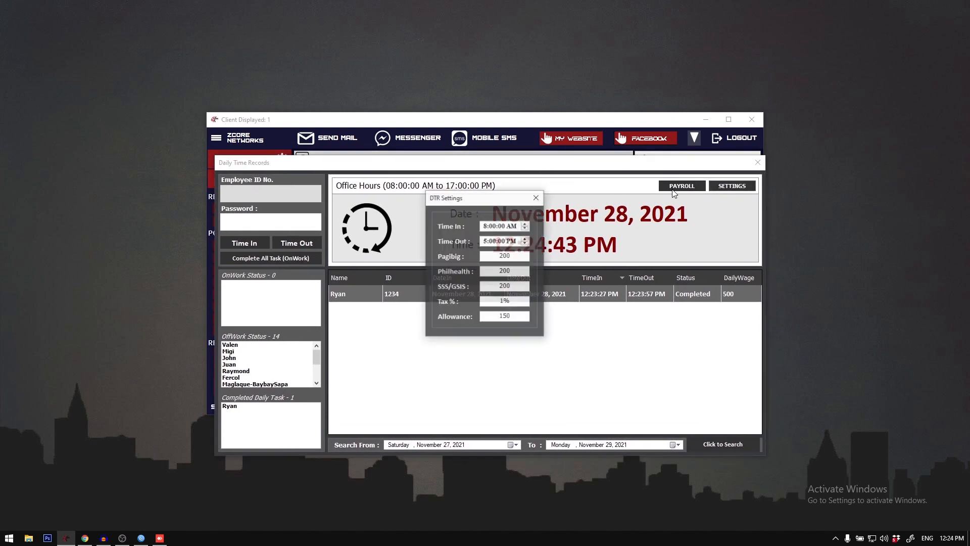
pyautogui.moveTo(476, 200); pyautogui.dragTo(464, 249)
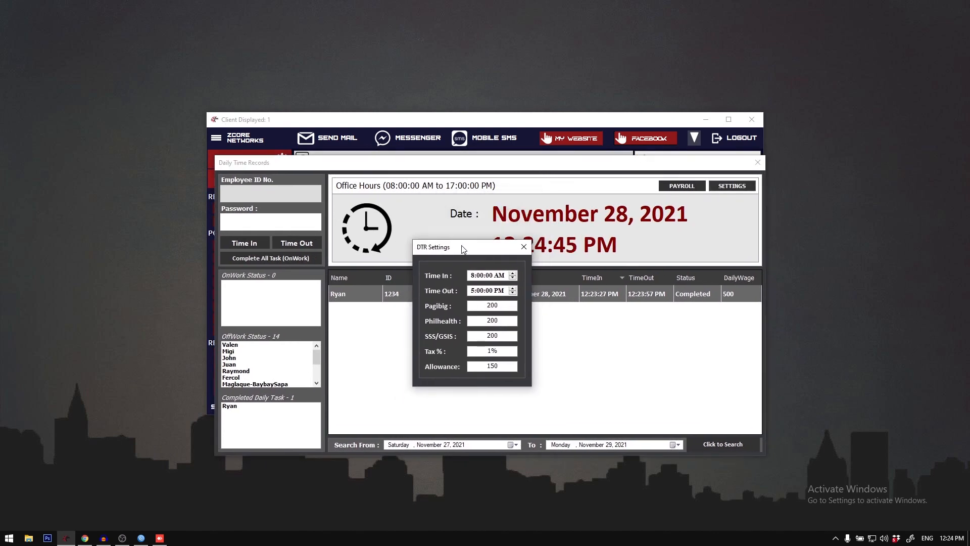
pyautogui.click(475, 275)
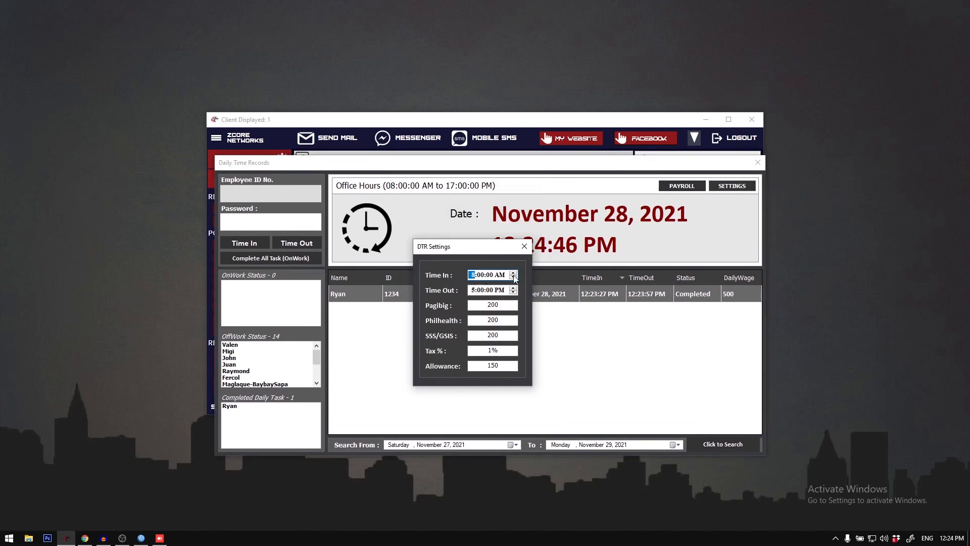
pyautogui.click(487, 292)
pyautogui.moveTo(487, 304); pyautogui.dragTo(495, 305)
pyautogui.click(480, 305)
pyautogui.click(480, 306)
pyautogui.moveTo(484, 317); pyautogui.dragTo(521, 353)
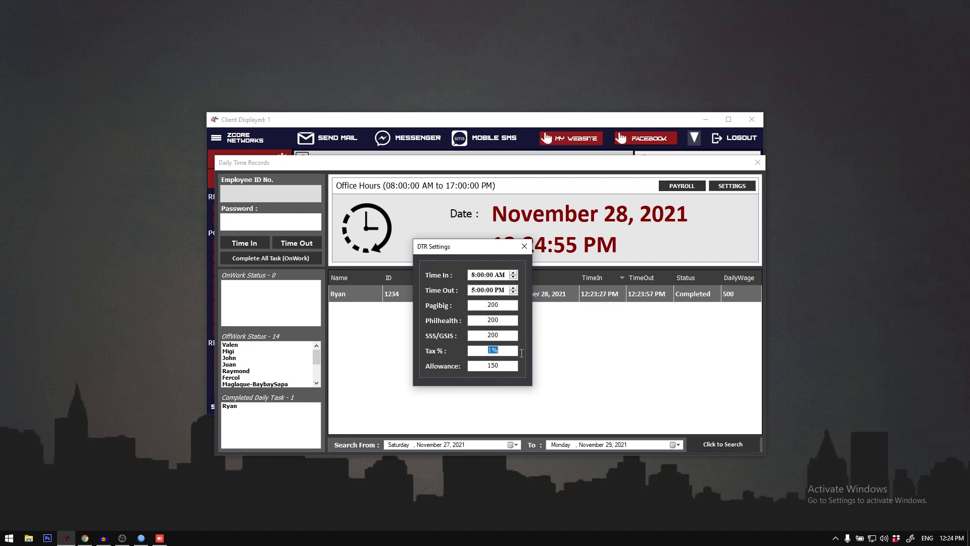
pyautogui.click(493, 351)
pyautogui.moveTo(483, 369); pyautogui.dragTo(521, 367)
pyautogui.click(494, 364)
pyautogui.click(488, 306)
pyautogui.doubleClick(489, 320)
pyautogui.click(525, 246)
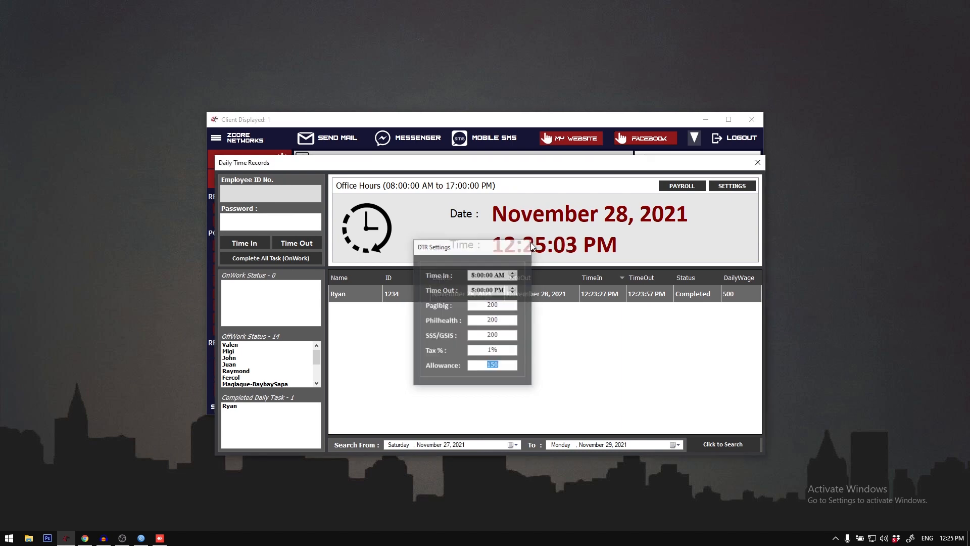
# Step: Preview the admin employee's payroll and daily time record for November 28, 2021, and close the preview
pyautogui.click(676, 187)
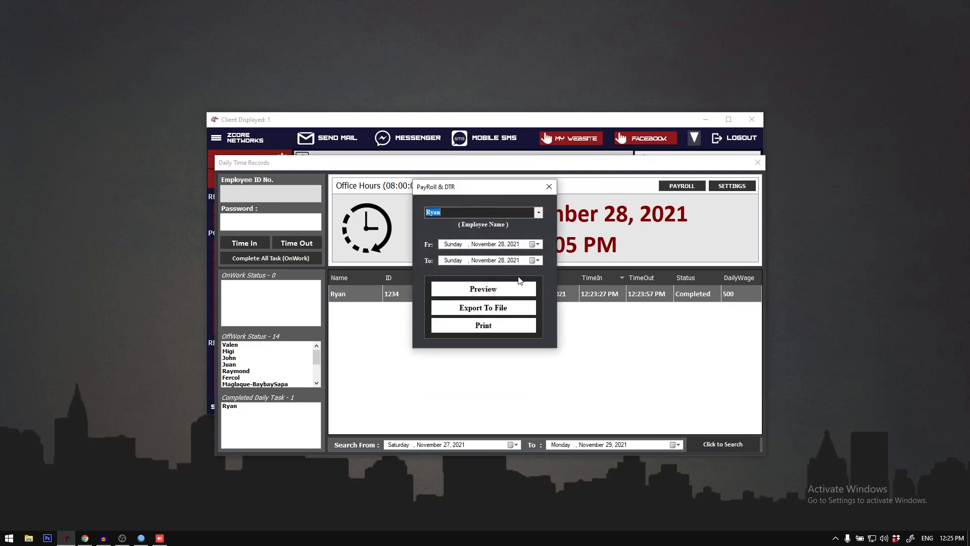
pyautogui.click(494, 292)
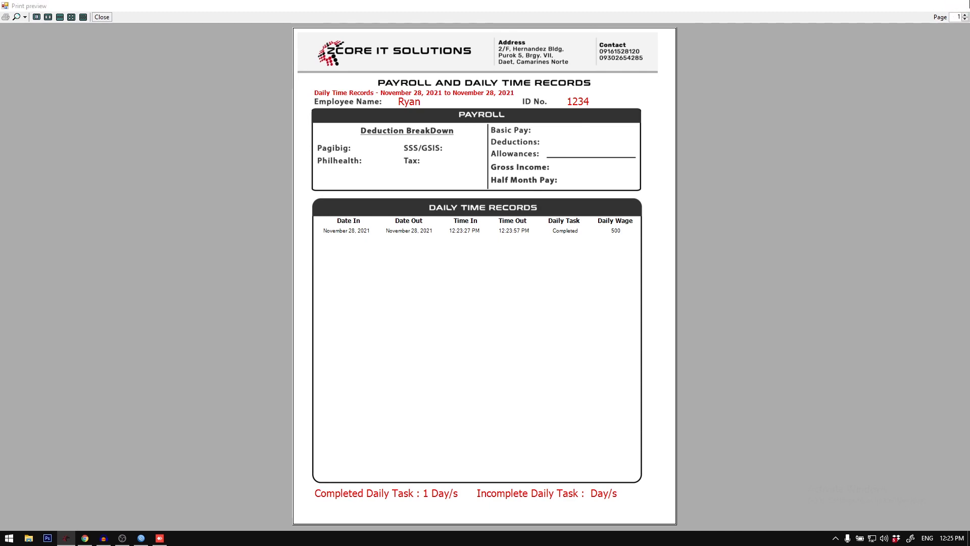
pyautogui.click(957, 5)
# Step: Set the payroll start date to November 1, 2021 and preview the payroll and daily time records report
pyautogui.click(537, 244)
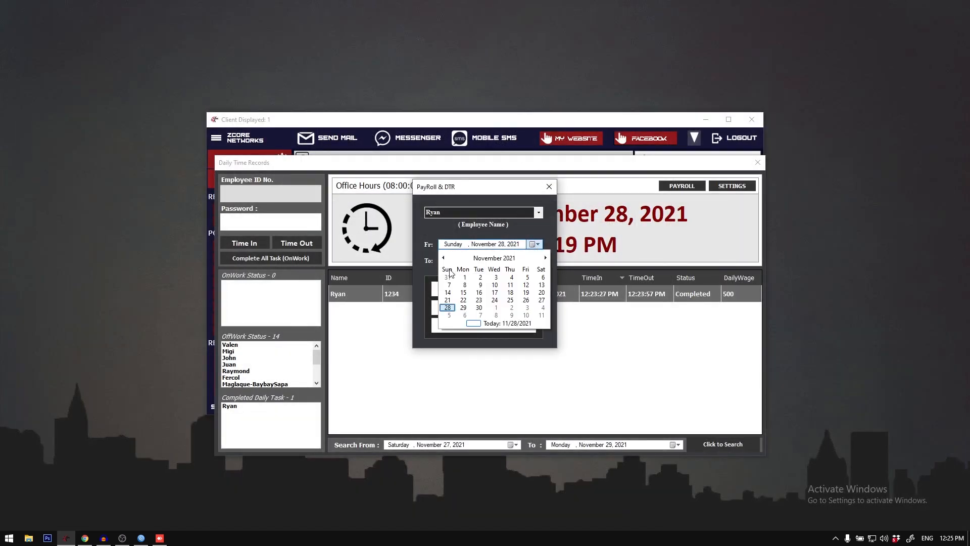
pyautogui.click(448, 307)
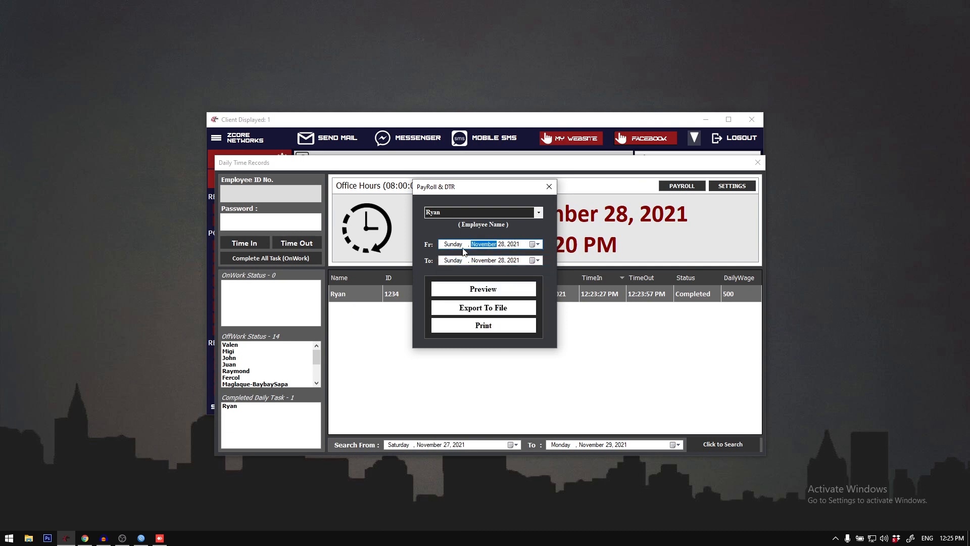
pyautogui.click(537, 244)
pyautogui.click(463, 279)
pyautogui.click(494, 297)
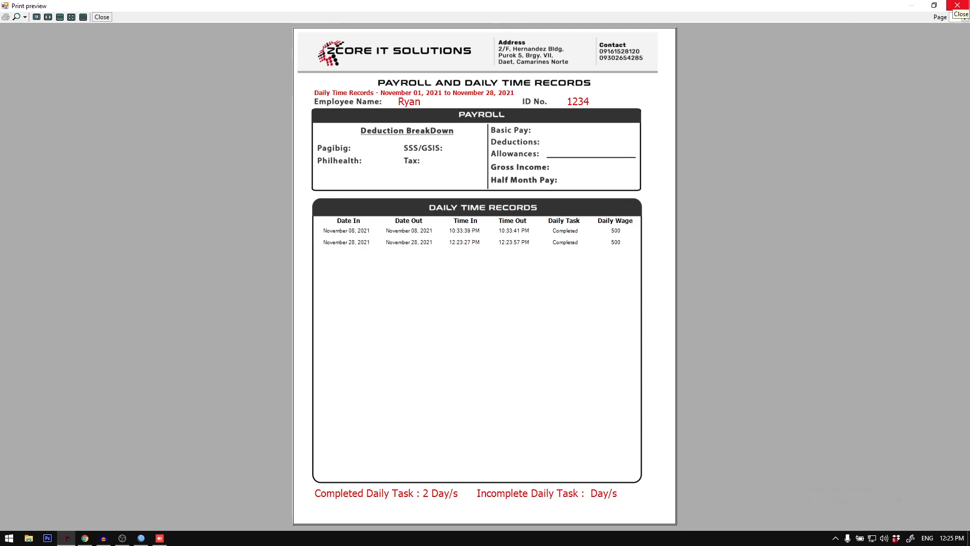
# Step: Close the print preview, view the exported payroll and DTR PDF for November 1 to 28, 2021, and close the PDF and its folder
pyautogui.click(969, 1)
pyautogui.click(957, 5)
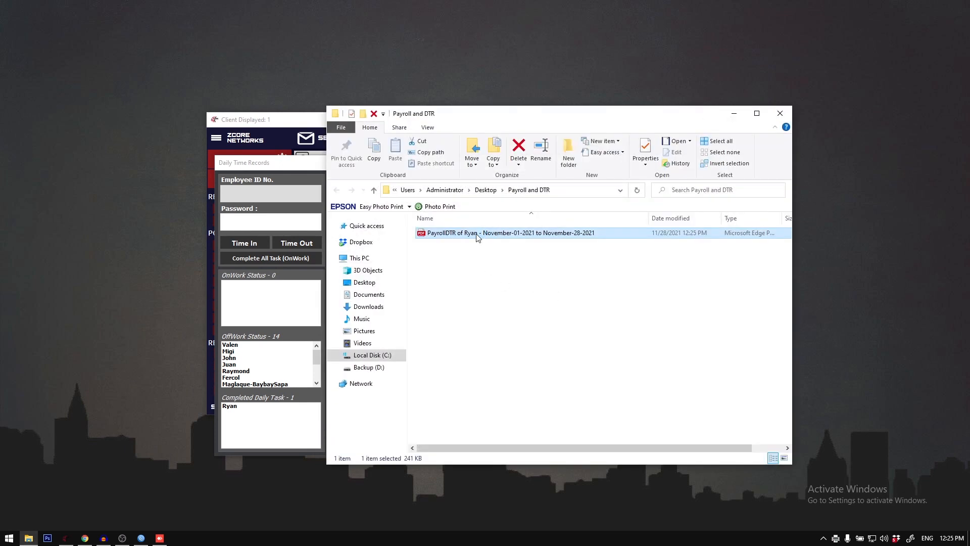
pyautogui.doubleClick(476, 233)
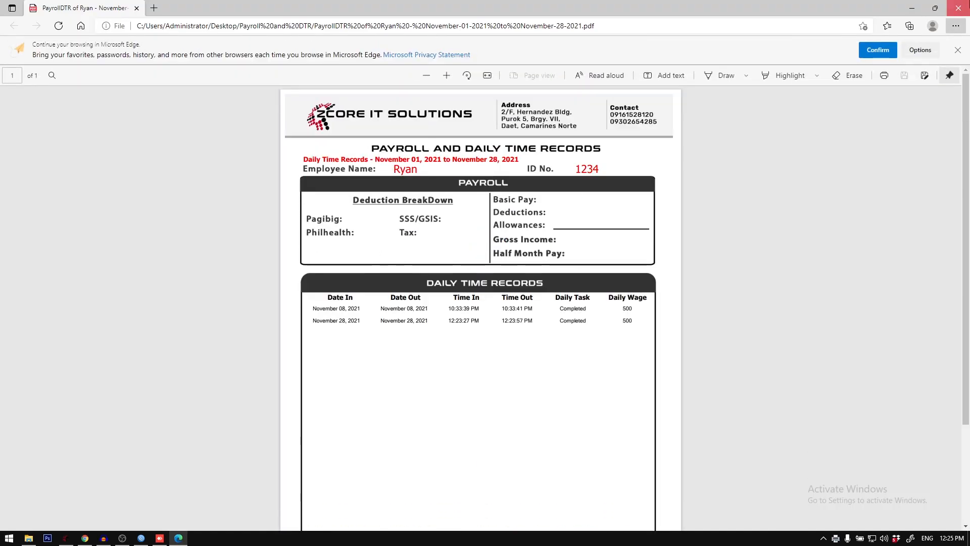
pyautogui.click(959, 8)
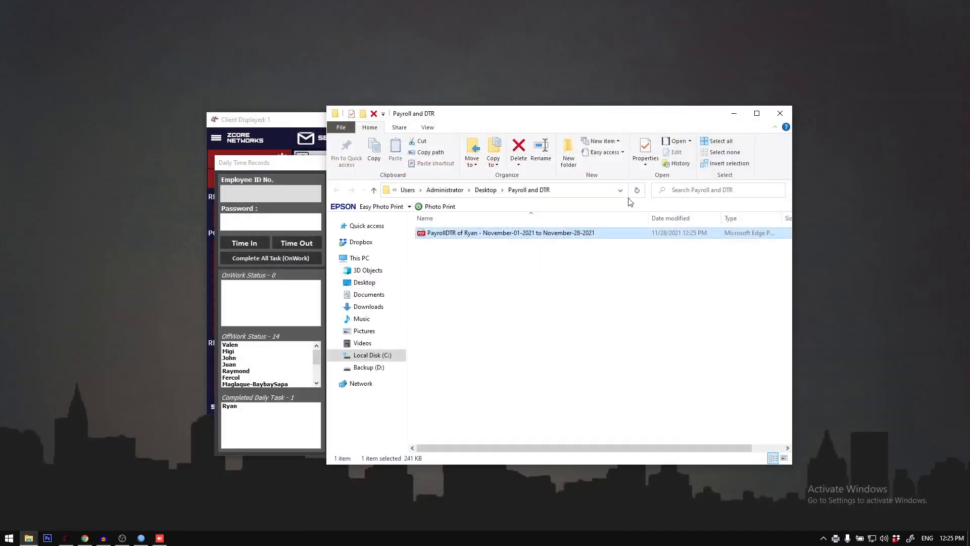
pyautogui.click(781, 110)
# Step: Look through the employee choices in the payroll and DTR dialog, and close the dialog
pyautogui.click(525, 237)
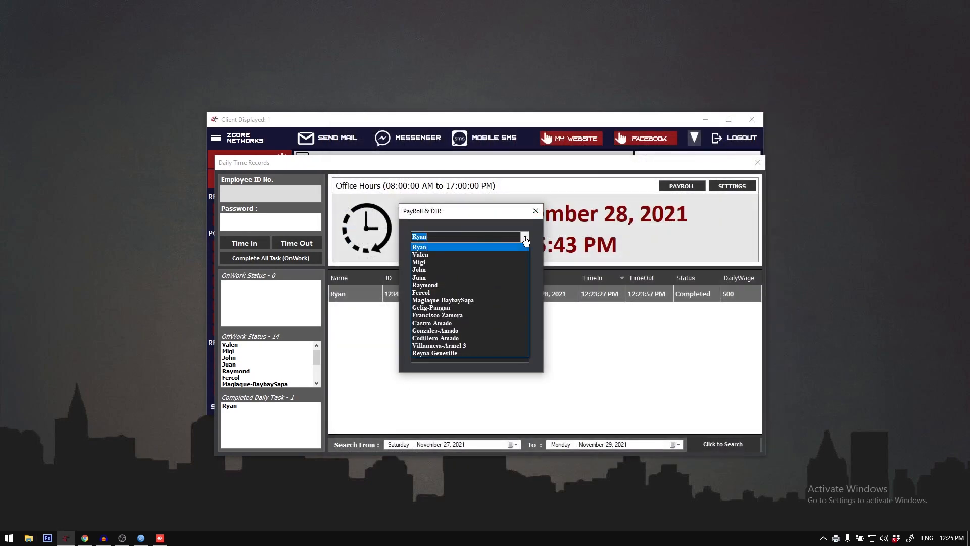
pyautogui.click(526, 239)
pyautogui.click(536, 211)
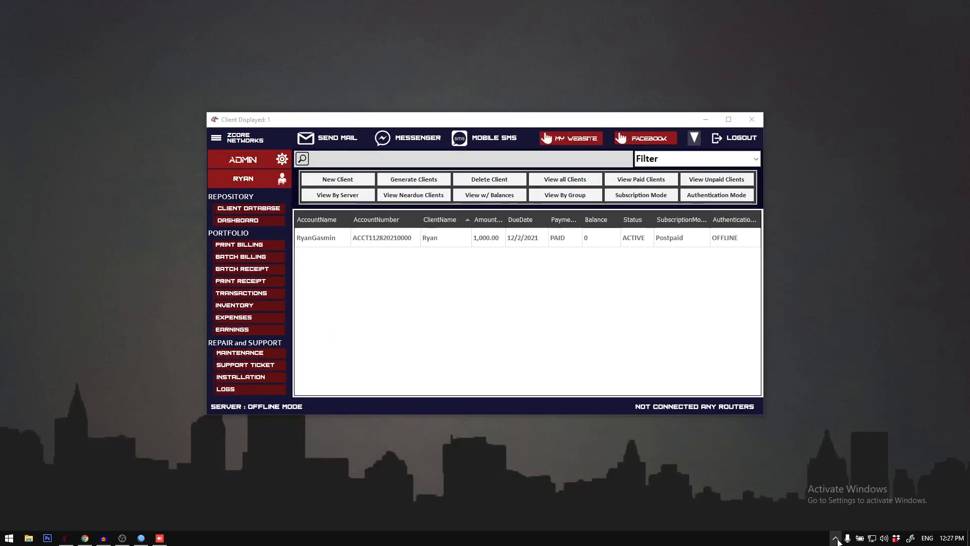
pyautogui.click(836, 538)
pyautogui.click(836, 539)
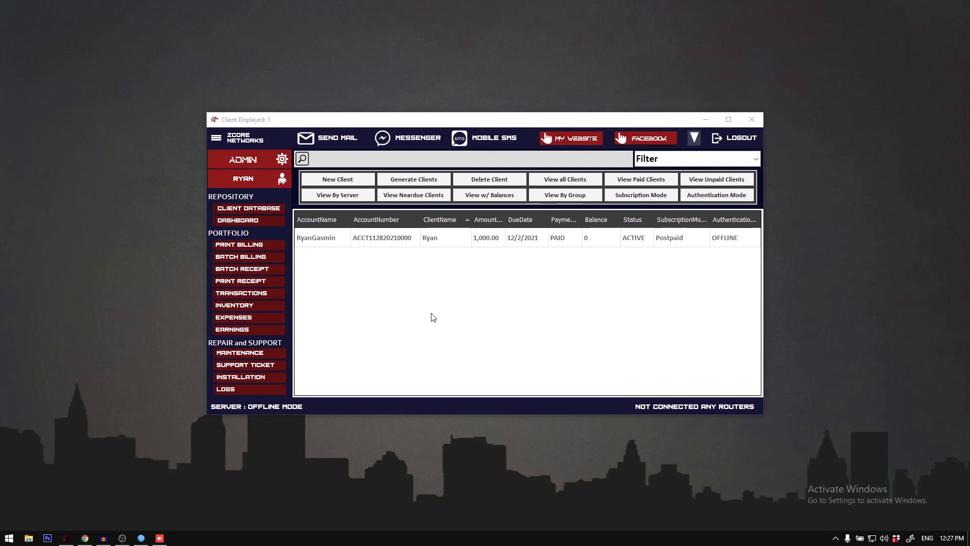
# Step: Open the message templates, browse the template list including Template 10, and close the template editor without updating it
pyautogui.click(217, 142)
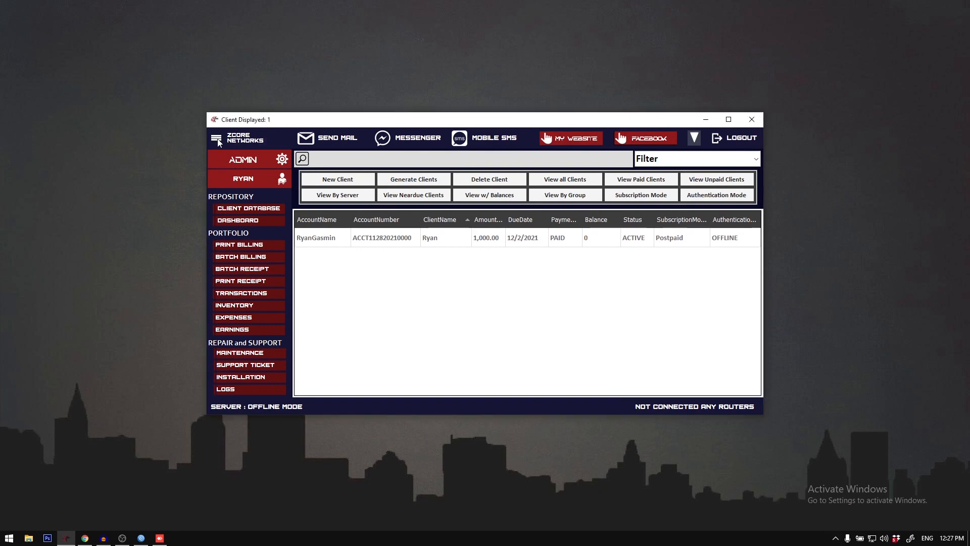
pyautogui.click(217, 142)
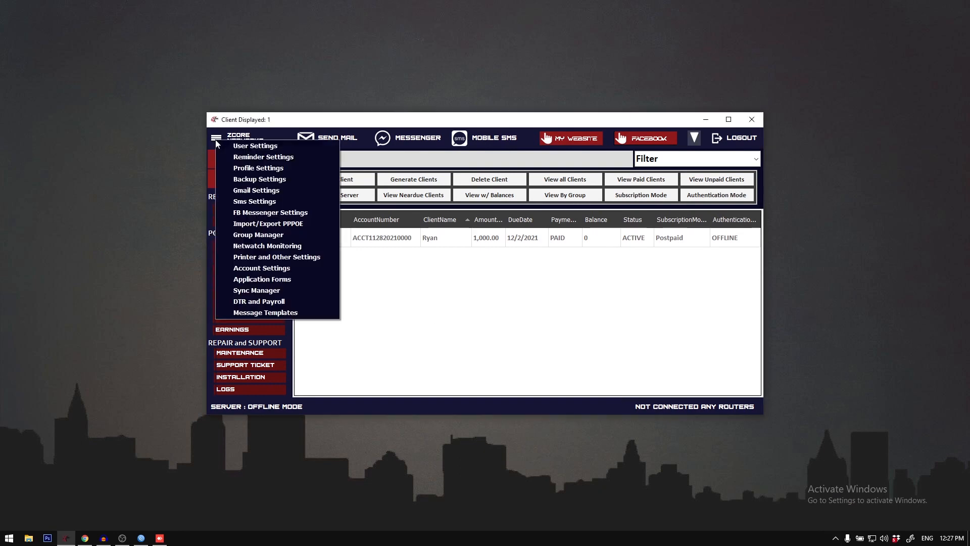
pyautogui.click(327, 314)
pyautogui.click(626, 303)
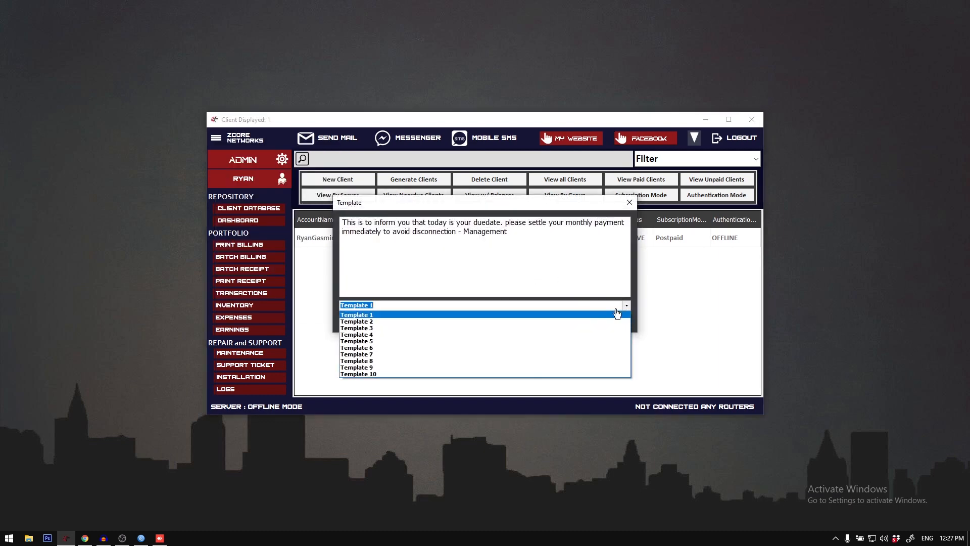
pyautogui.click(527, 376)
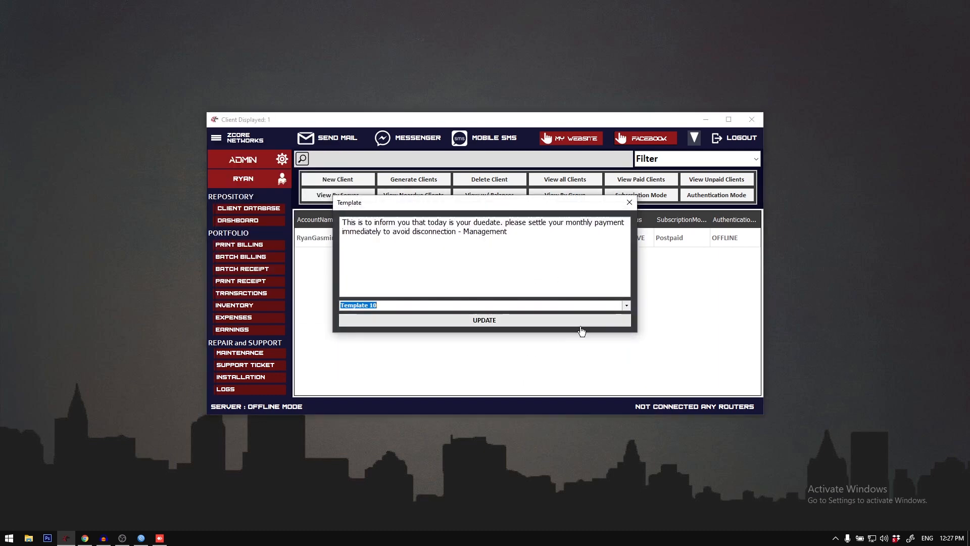
pyautogui.click(626, 305)
pyautogui.click(559, 343)
pyautogui.click(629, 203)
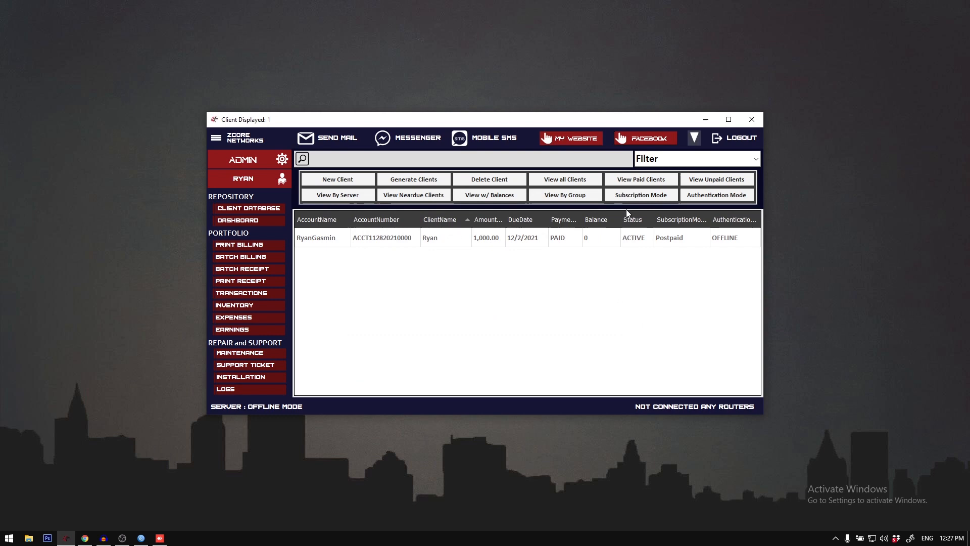
# Step: Open the email form, load Template 2 into the body, pick another template, and close the form without sending
pyautogui.click(338, 139)
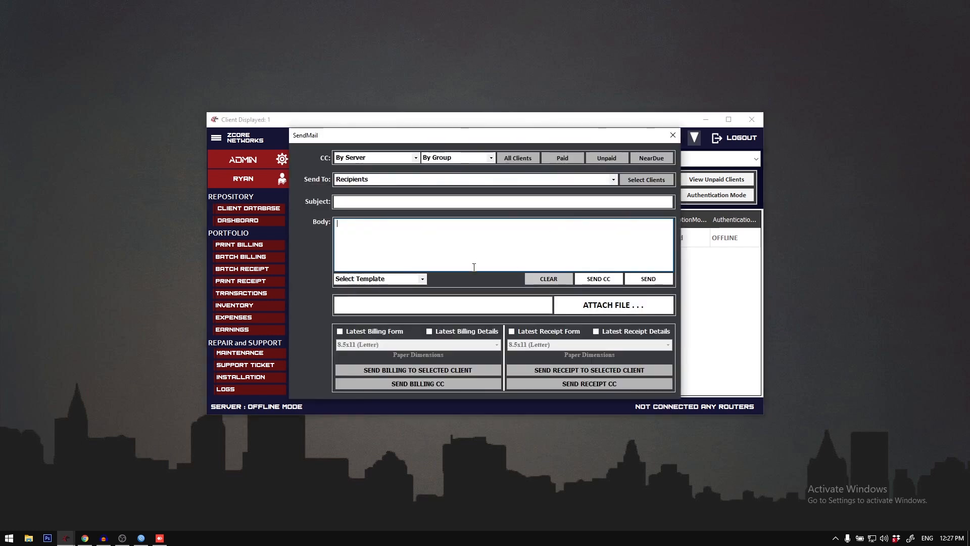
pyautogui.click(423, 279)
pyautogui.click(373, 308)
pyautogui.click(422, 278)
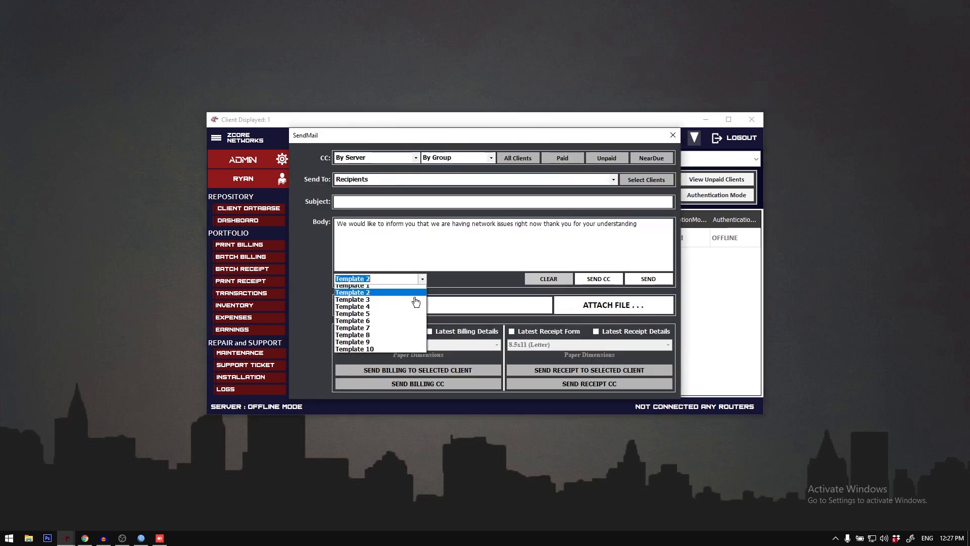
pyautogui.click(374, 316)
pyautogui.click(673, 135)
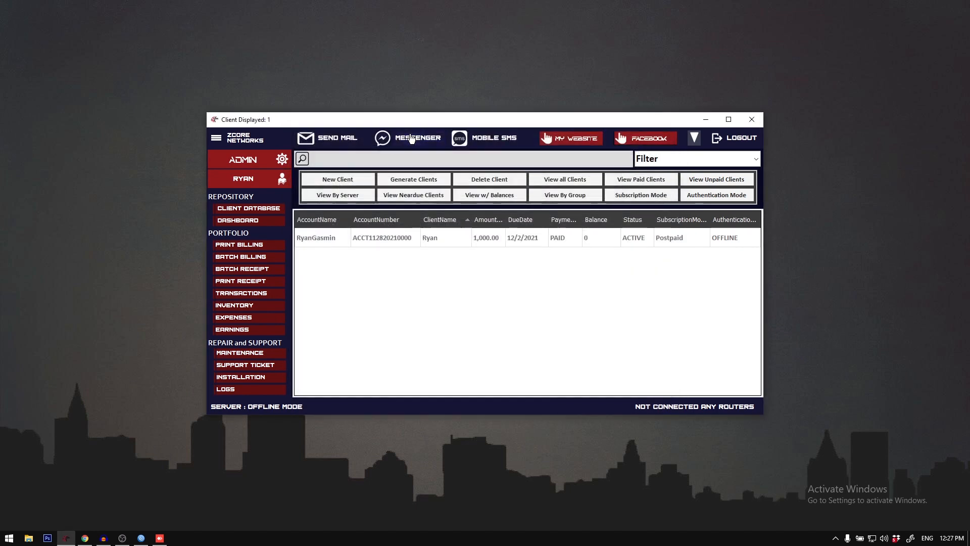
# Step: Load Template 2 into the body of a Messenger message, and close the form without sending
pyautogui.click(411, 137)
pyautogui.click(435, 285)
pyautogui.click(364, 308)
pyautogui.click(676, 159)
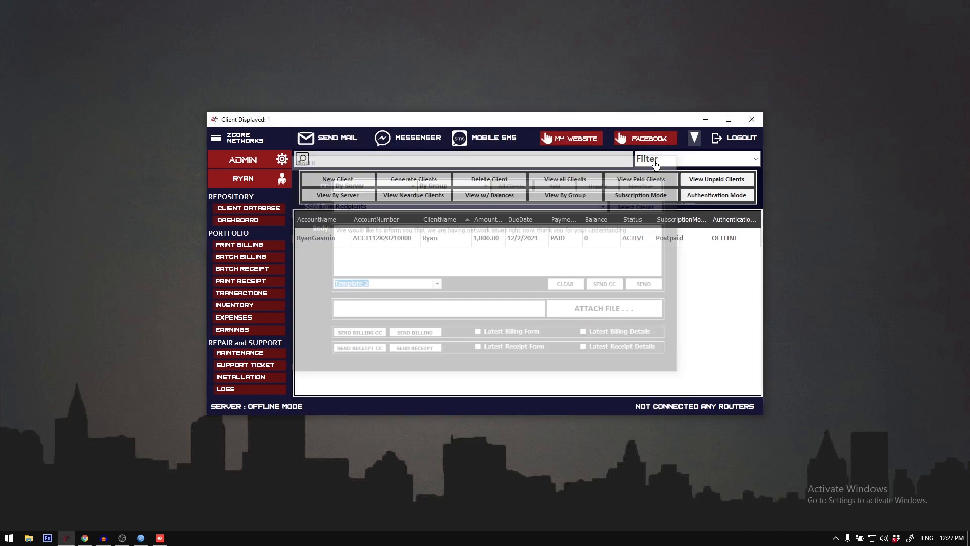
# Step: Try Template 6 and Template 1 in the body of a mobile SMS, and close the form without sending
pyautogui.click(481, 138)
pyautogui.click(439, 304)
pyautogui.click(364, 346)
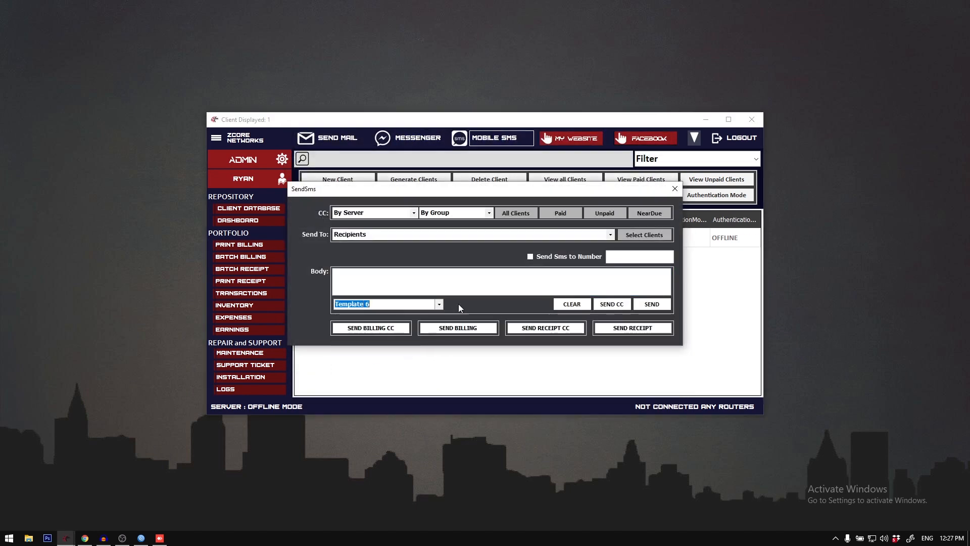
pyautogui.click(439, 303)
pyautogui.click(353, 324)
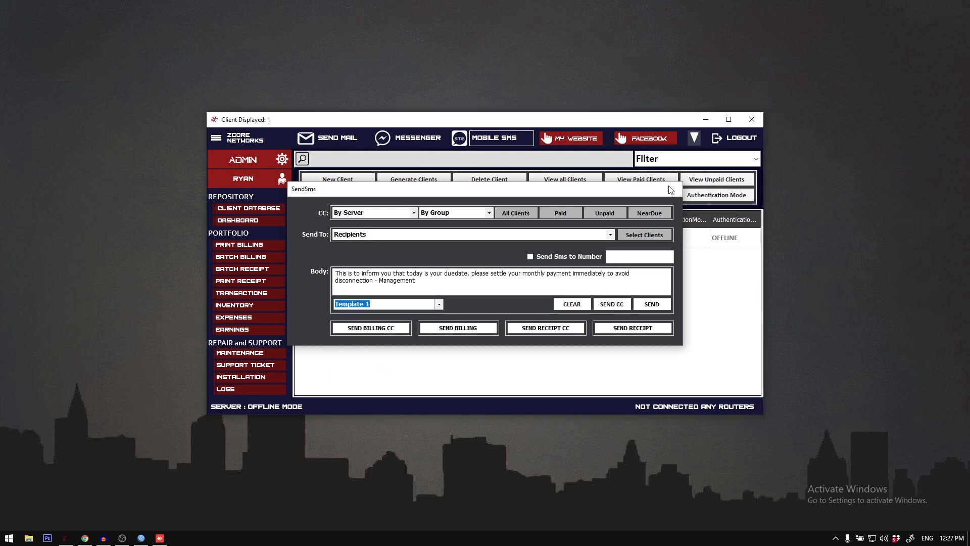
pyautogui.click(675, 188)
# Step: Maximize the billing window, reload the client database, and select the client record
pyautogui.moveTo(283, 117); pyautogui.dragTo(158, 0)
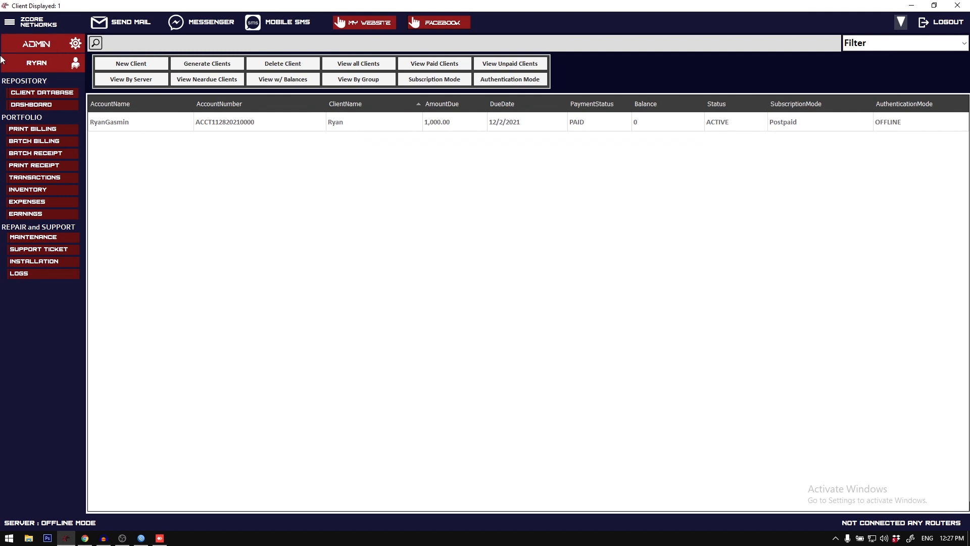
pyautogui.click(52, 97)
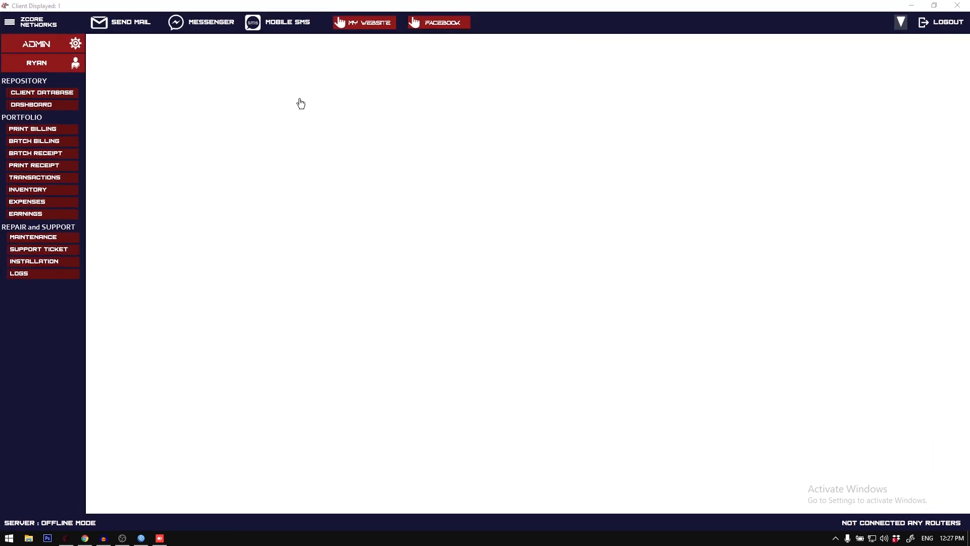
pyautogui.click(219, 122)
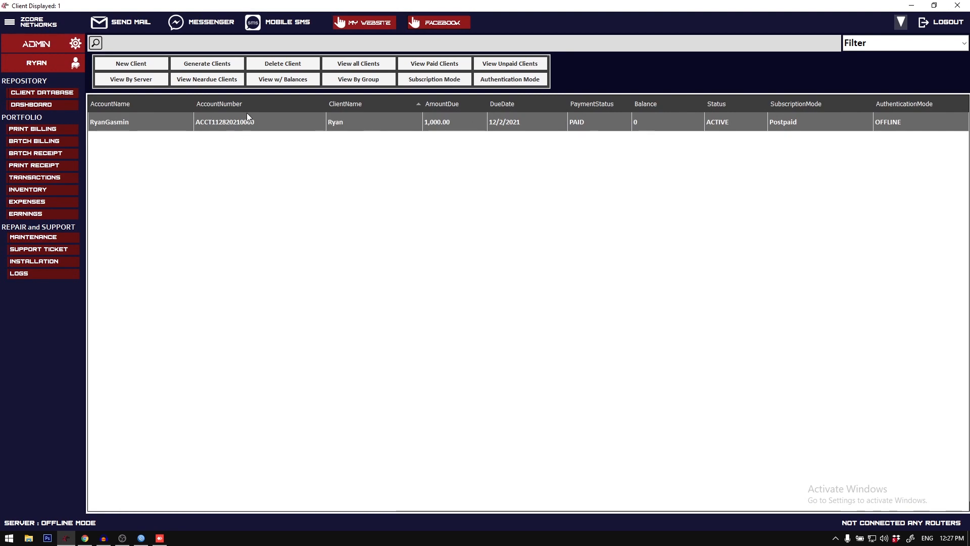
# Step: View the new client registration form and the batch client generation form, closing each without registering anyone
pyautogui.click(147, 66)
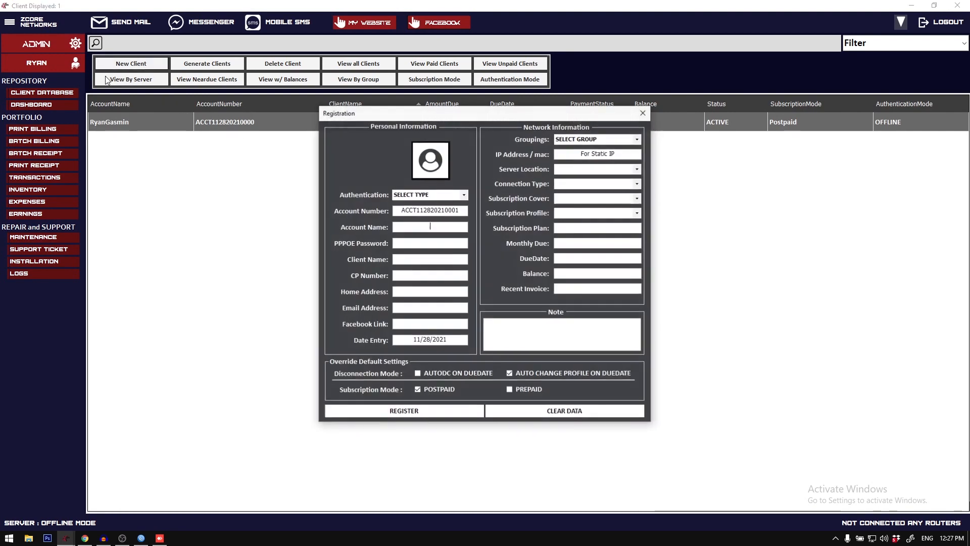
pyautogui.click(608, 106)
pyautogui.click(205, 66)
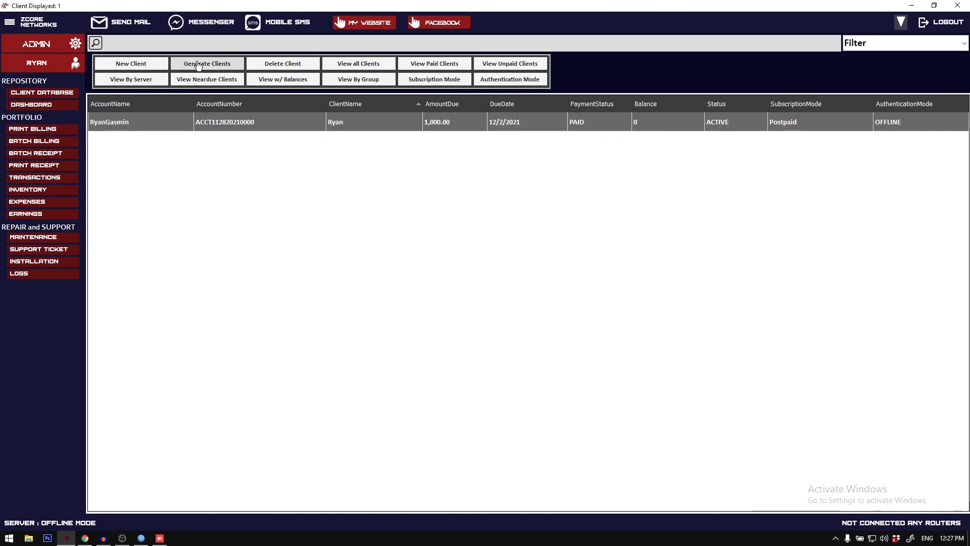
pyautogui.click(556, 175)
pyautogui.click(556, 175)
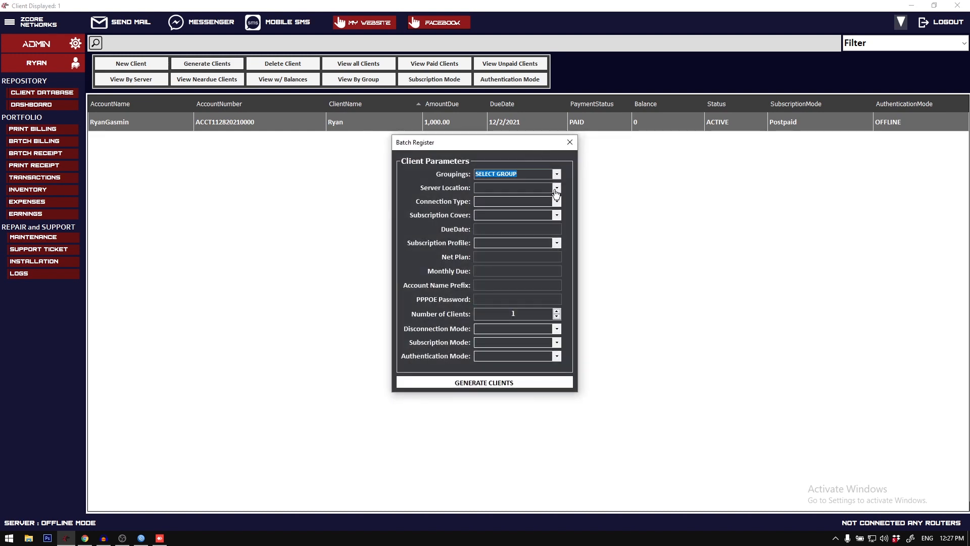
pyautogui.click(571, 143)
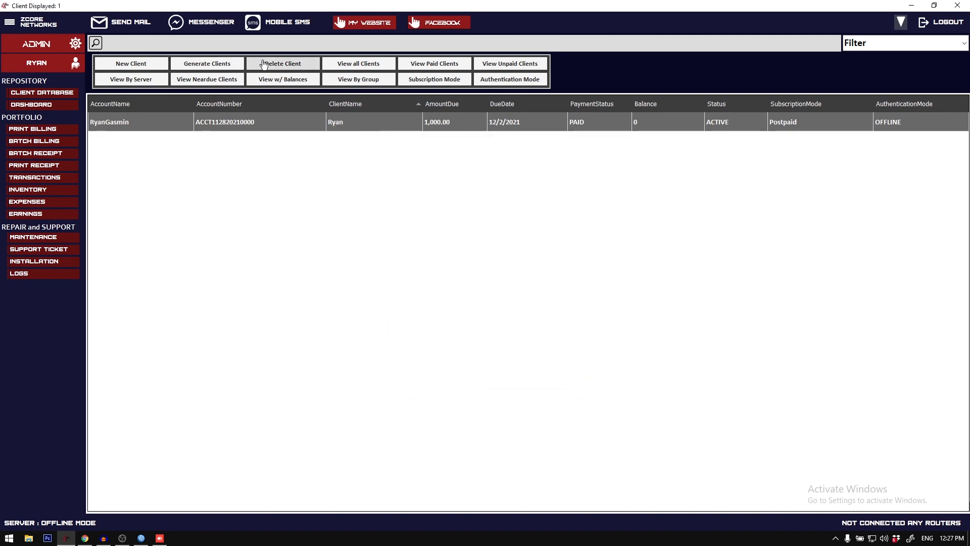
# Step: List all clients, and switch the client list between the unpaid and paid clients
pyautogui.click(348, 68)
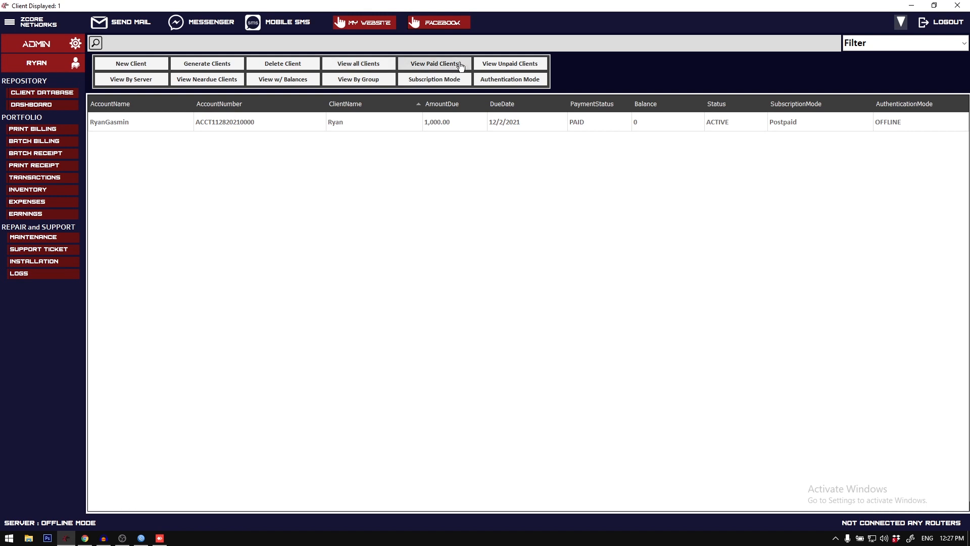
pyautogui.click(493, 66)
pyautogui.click(444, 65)
pyautogui.click(498, 66)
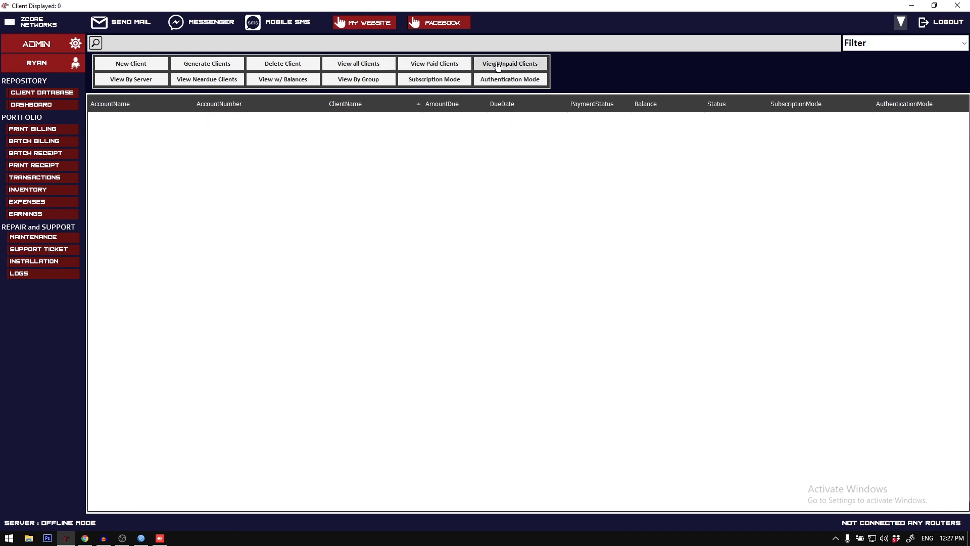
pyautogui.click(444, 65)
# Step: Check the server filter choices, and view the client list by near-due clients, clients with balances, and group
pyautogui.click(117, 79)
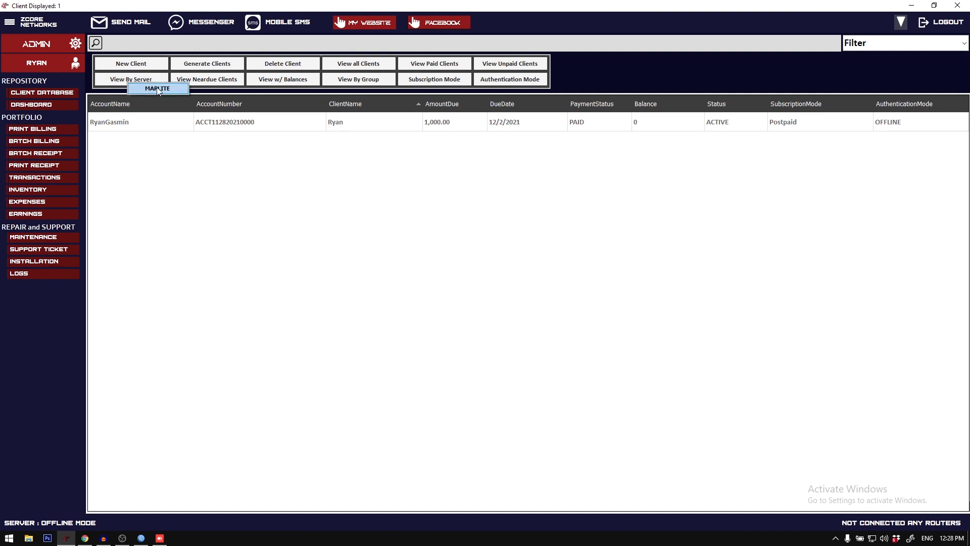
pyautogui.click(214, 80)
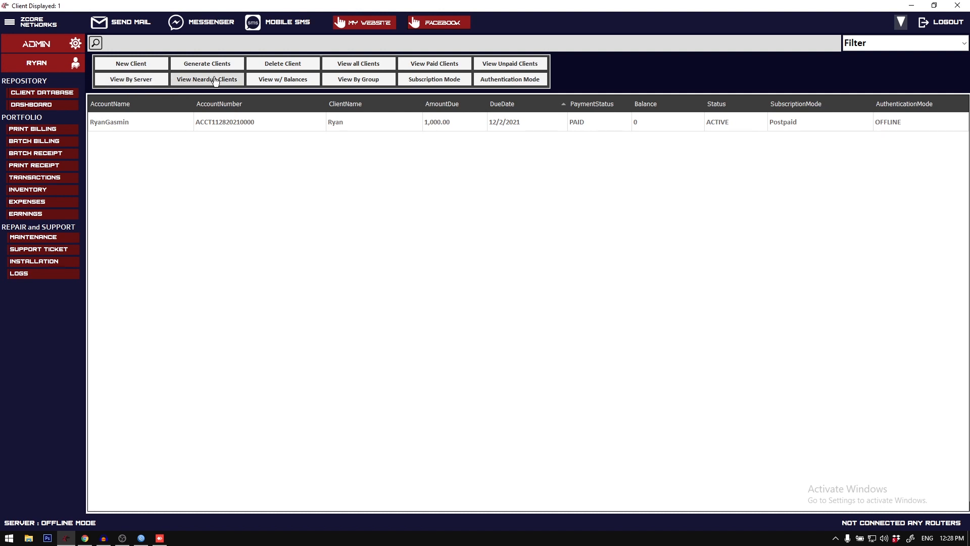
pyautogui.click(294, 81)
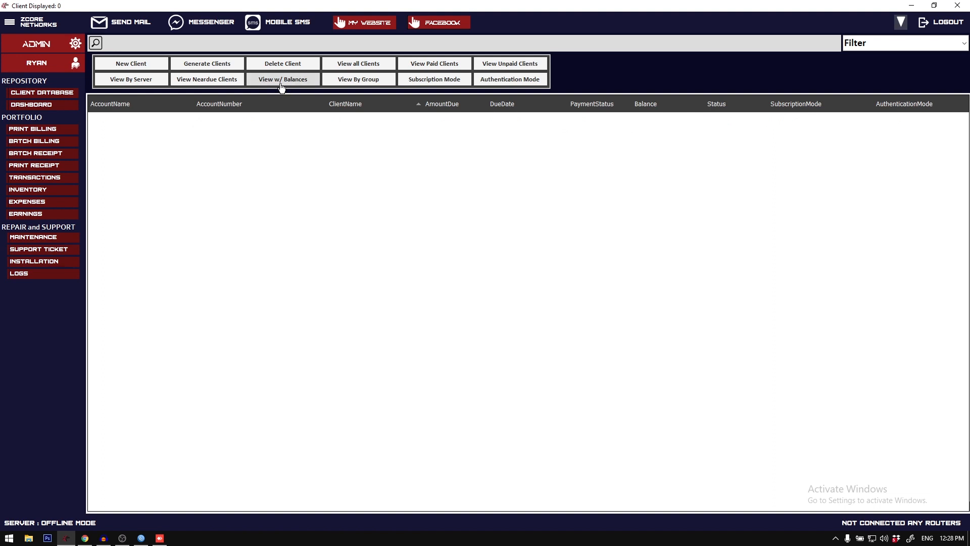
pyautogui.click(354, 80)
pyautogui.click(425, 95)
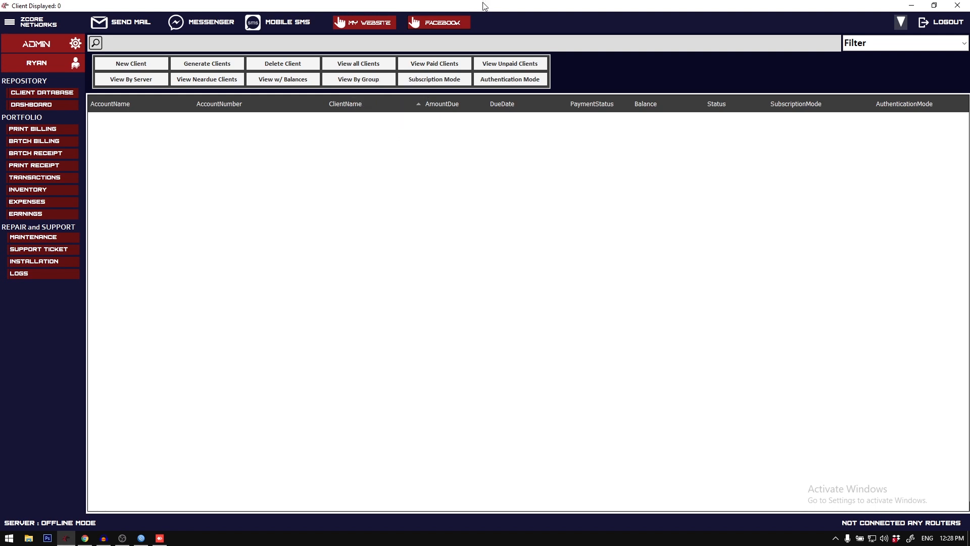
# Step: Examine the client list's filter choices for subscription mode and authentication mode without applying any
pyautogui.click(436, 81)
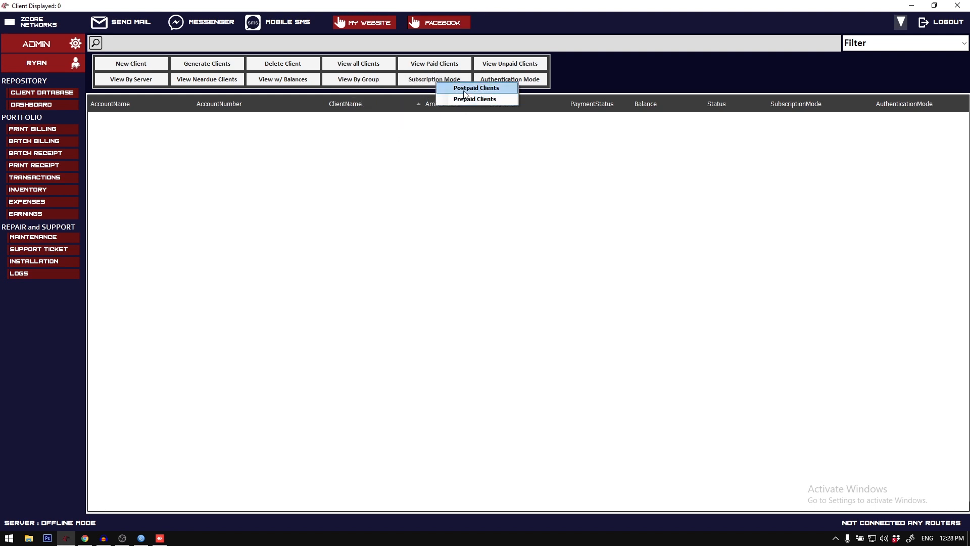
pyautogui.click(416, 81)
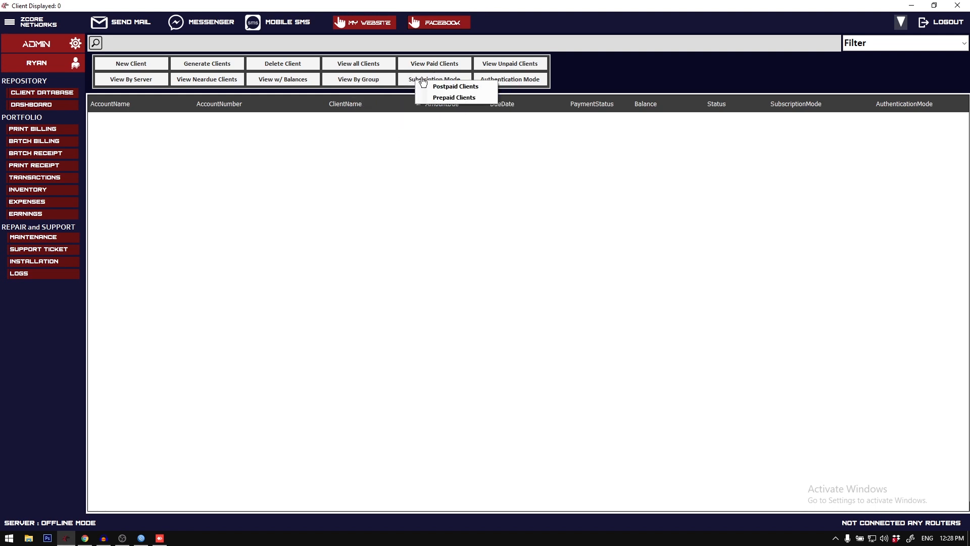
pyautogui.click(439, 78)
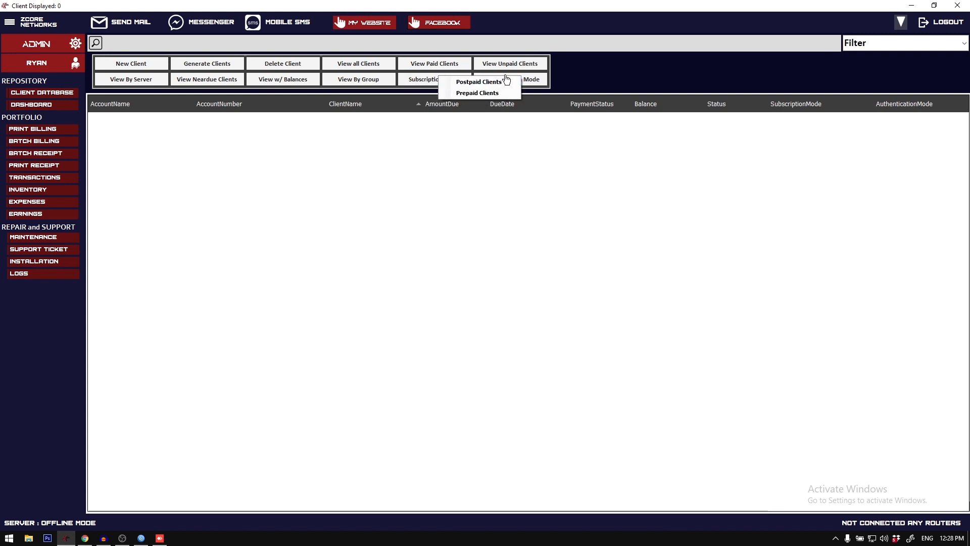
pyautogui.click(526, 77)
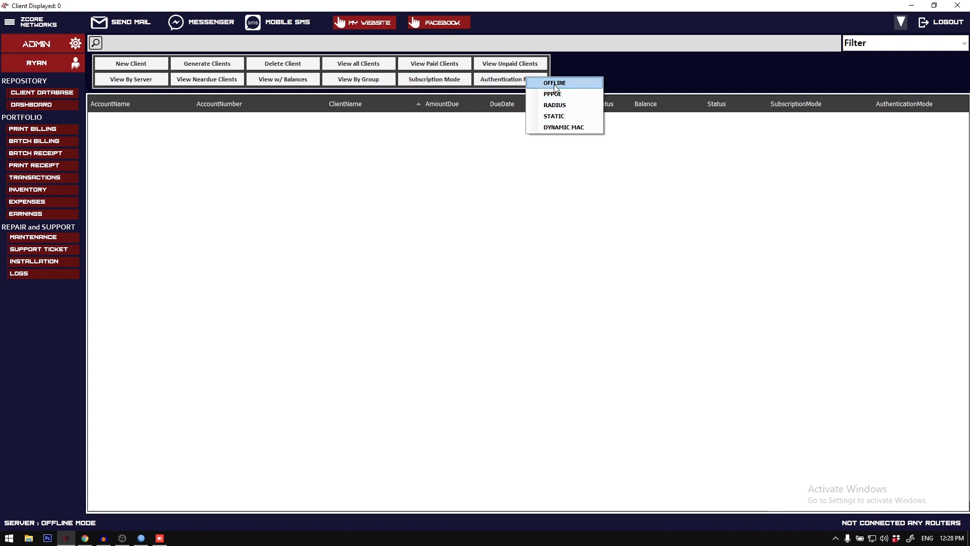
pyautogui.click(498, 79)
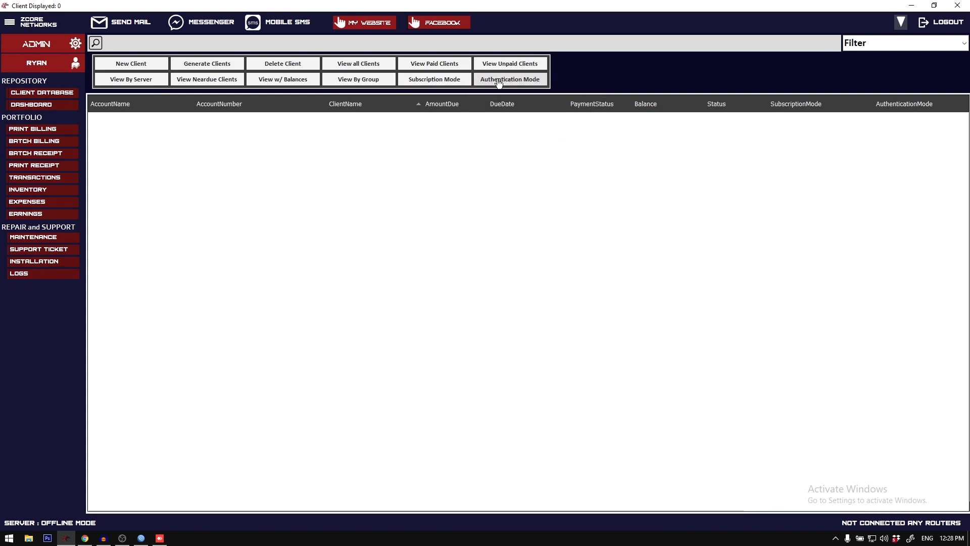
# Step: Check the authentication mode filter choices and view the dashboard in both full-screen and reduced window size
pyautogui.click(490, 78)
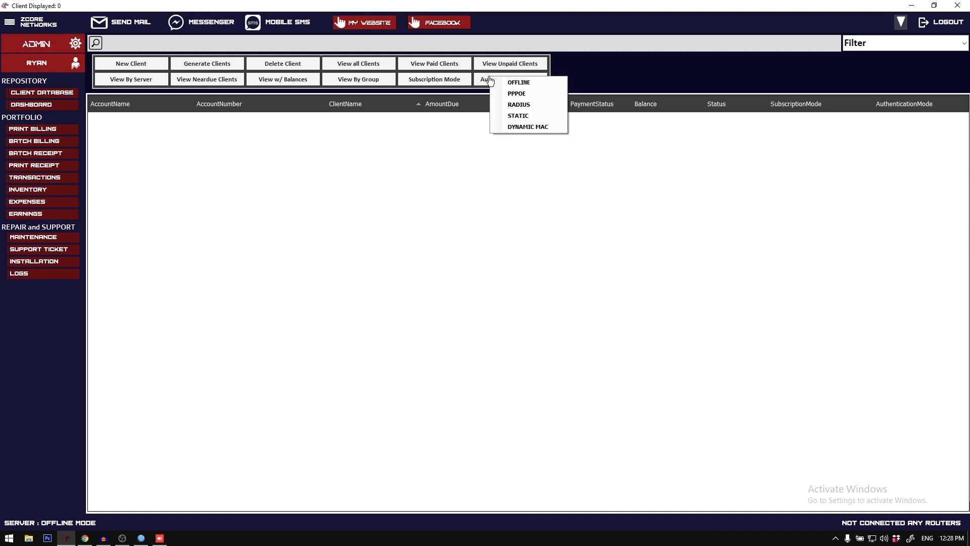
pyautogui.click(53, 104)
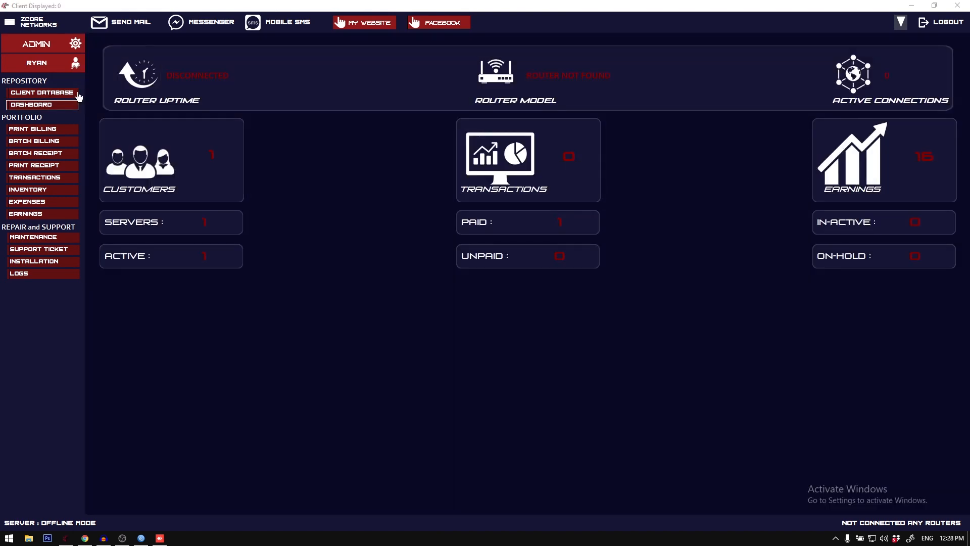
pyautogui.doubleClick(396, 4)
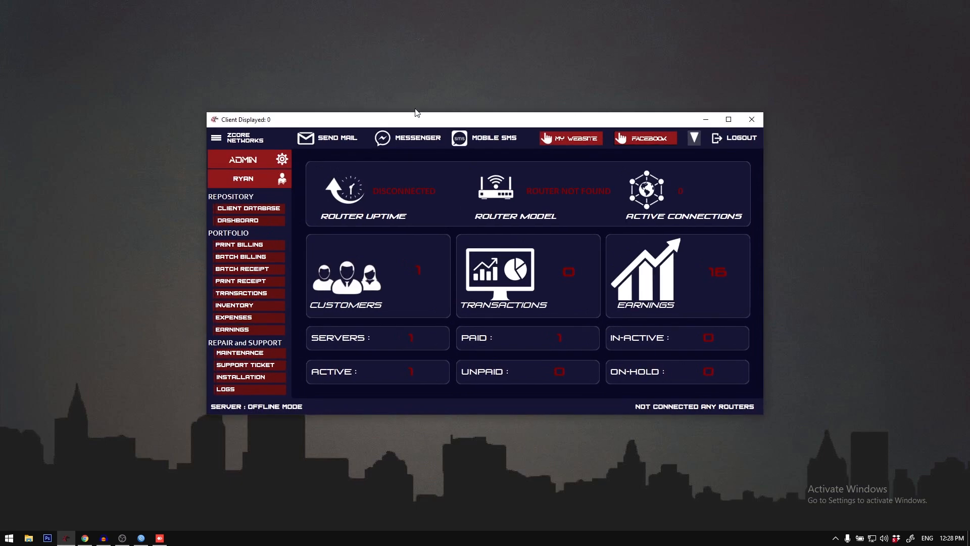
pyautogui.doubleClick(419, 118)
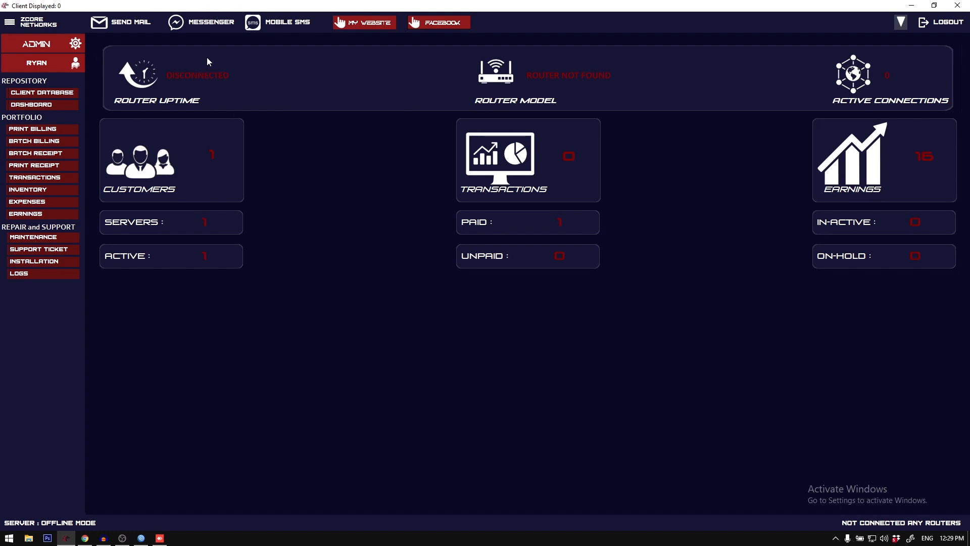
pyautogui.doubleClick(273, 2)
pyautogui.doubleClick(444, 120)
pyautogui.doubleClick(396, 4)
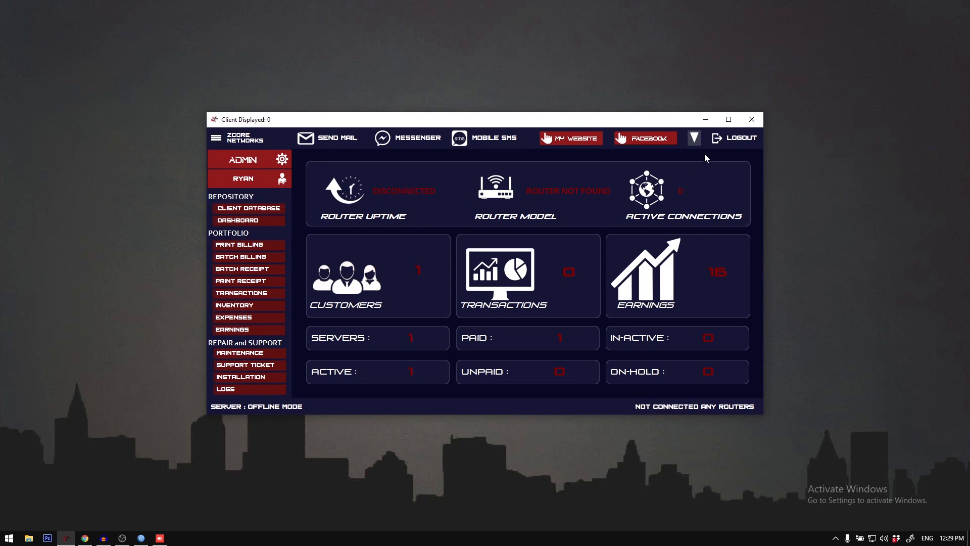
# Step: Log out of the billing system and reposition its sign-in window on the desktop
pyautogui.click(728, 137)
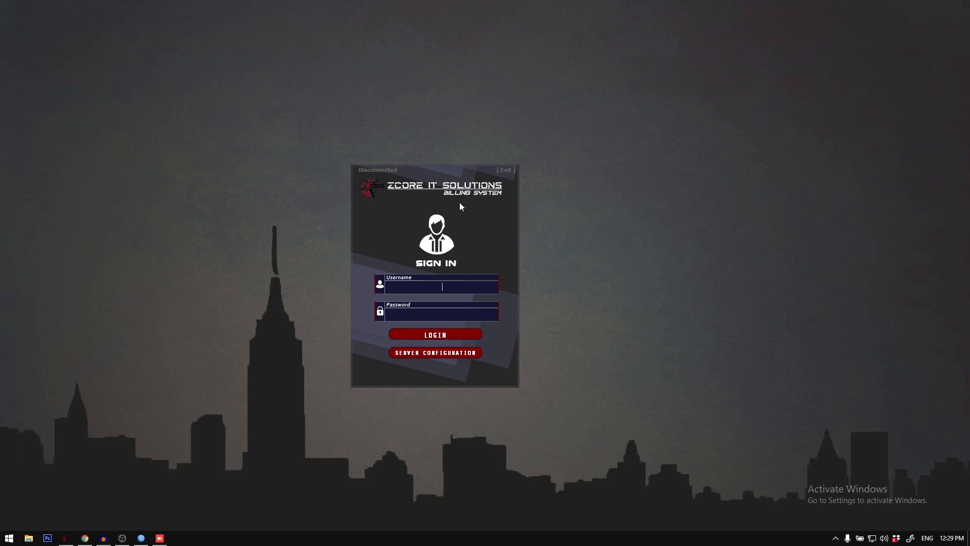
pyautogui.click(836, 539)
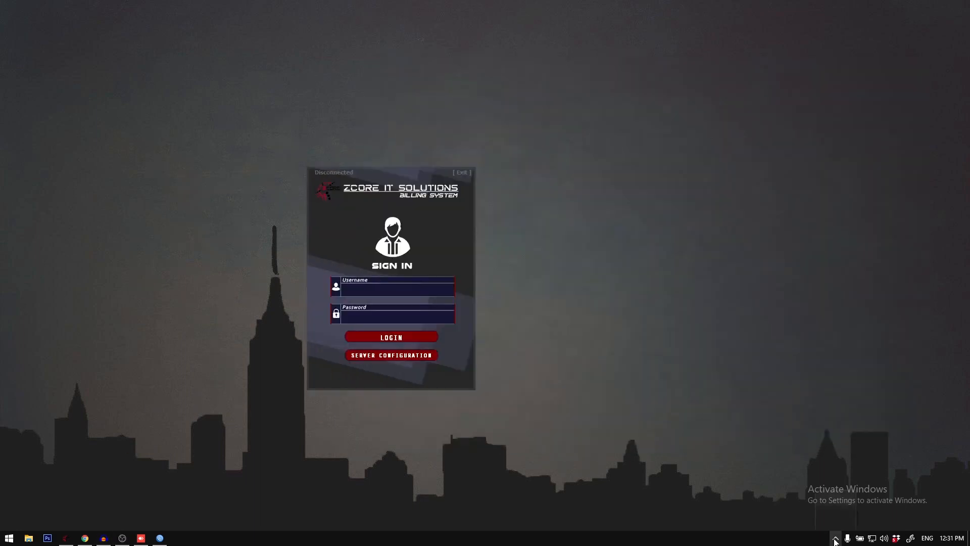
pyautogui.moveTo(372, 226); pyautogui.dragTo(407, 233)
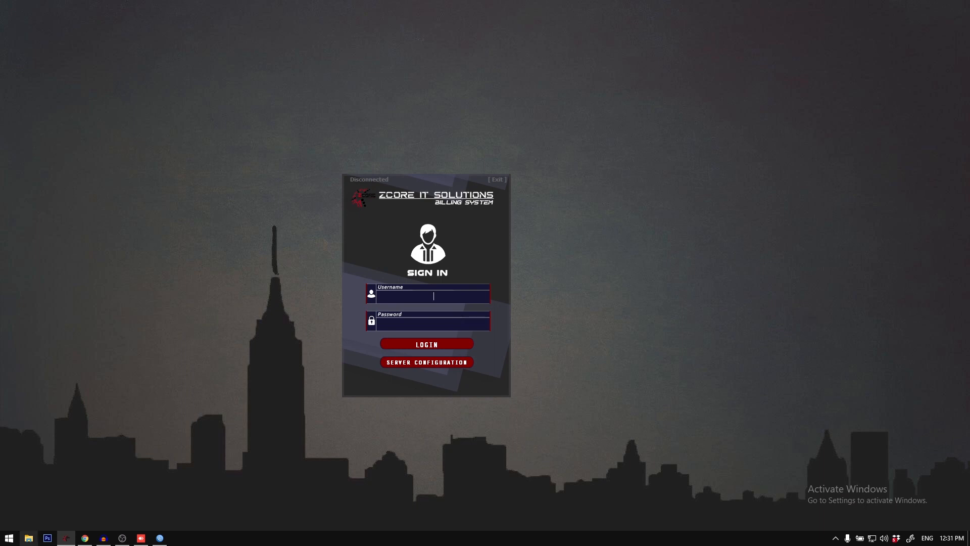
# Step: Switch to WinBox and open the api entry in the router's IP service list to check its port
pyautogui.click(160, 538)
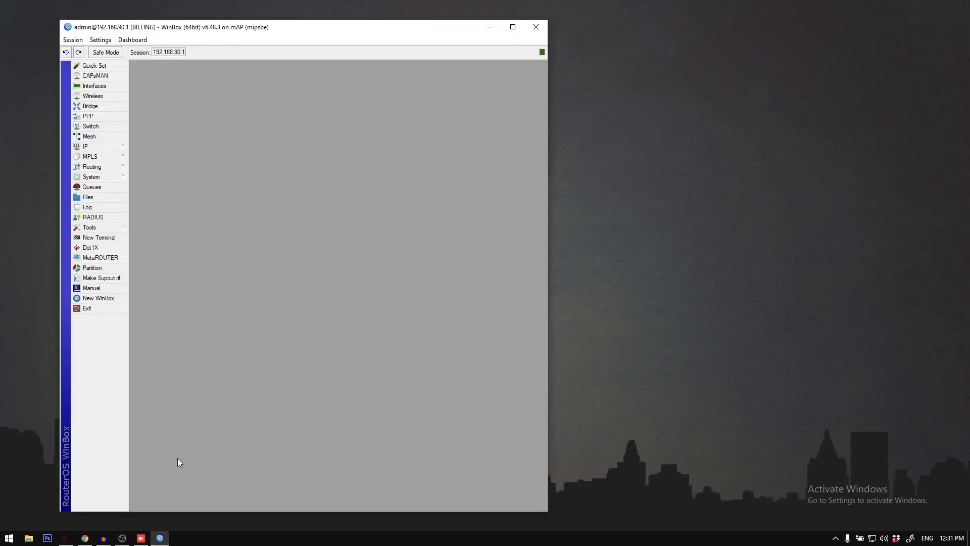
pyautogui.click(112, 147)
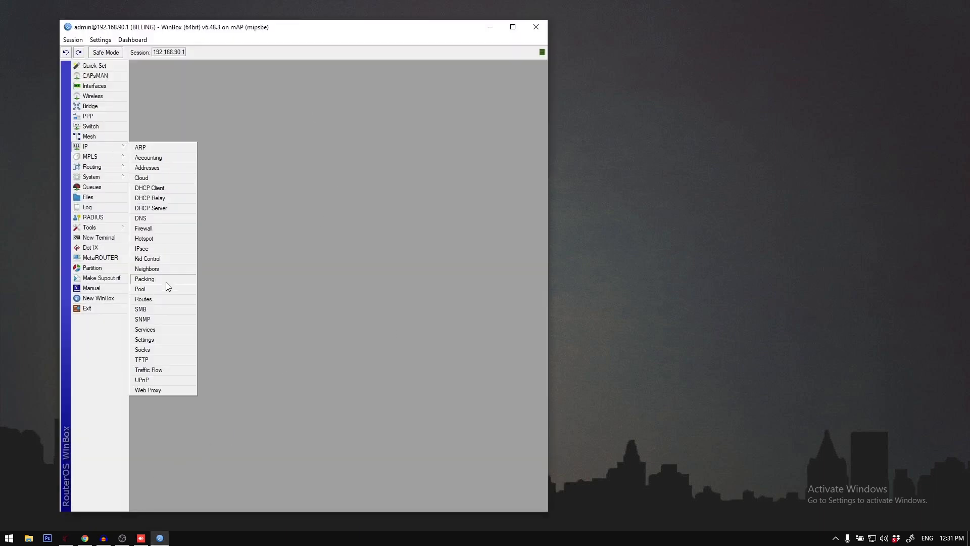
pyautogui.click(157, 330)
pyautogui.click(239, 189)
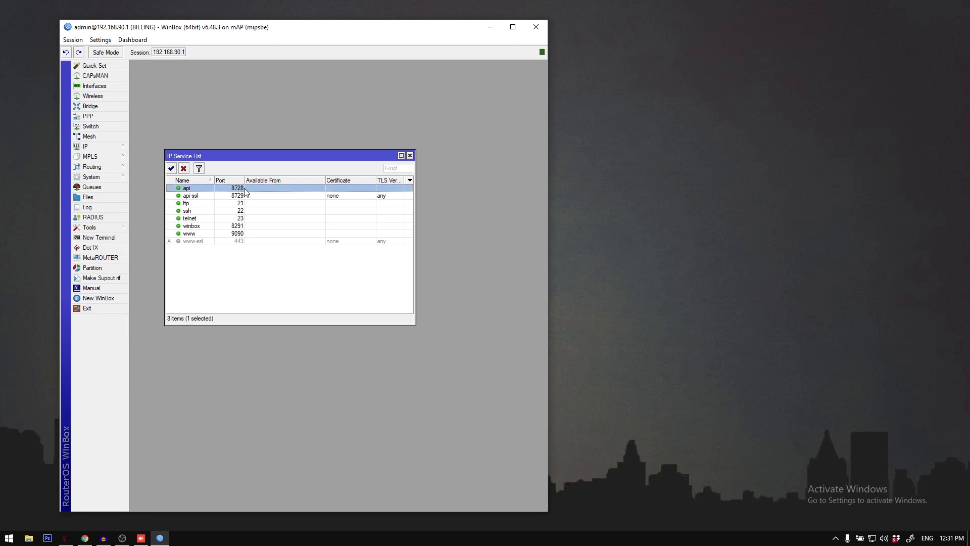
pyautogui.doubleClick(241, 190)
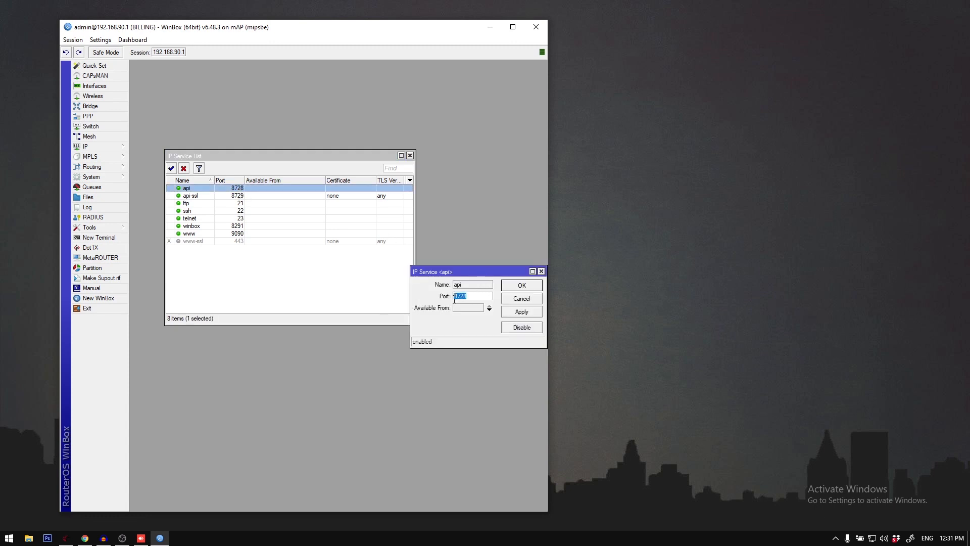
pyautogui.moveTo(473, 298); pyautogui.dragTo(420, 294)
# Step: Place the WinBox and billing sign-in windows side by side, and close the api service settings
pyautogui.moveTo(415, 31); pyautogui.dragTo(357, 31)
pyautogui.moveTo(503, 229); pyautogui.dragTo(792, 220)
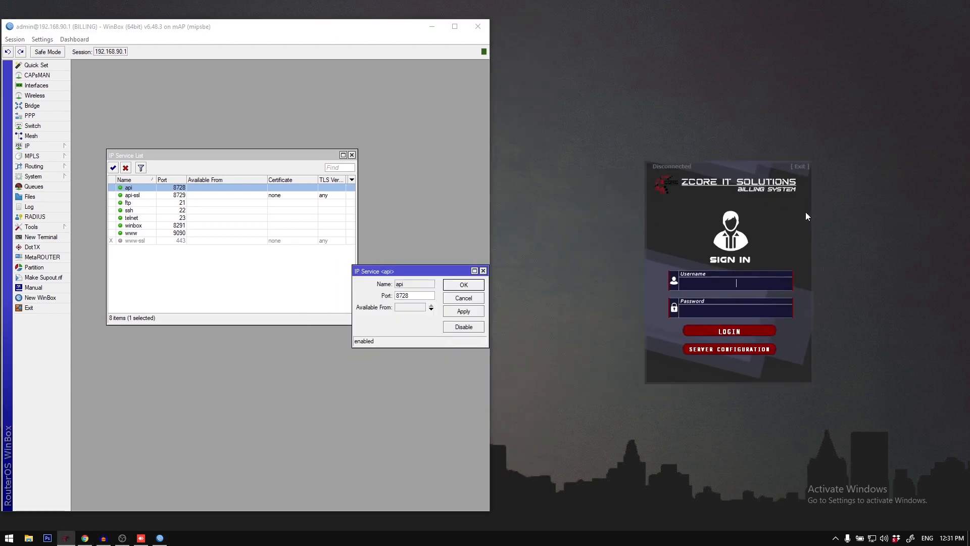
pyautogui.click(464, 285)
pyautogui.moveTo(701, 238); pyautogui.dragTo(647, 238)
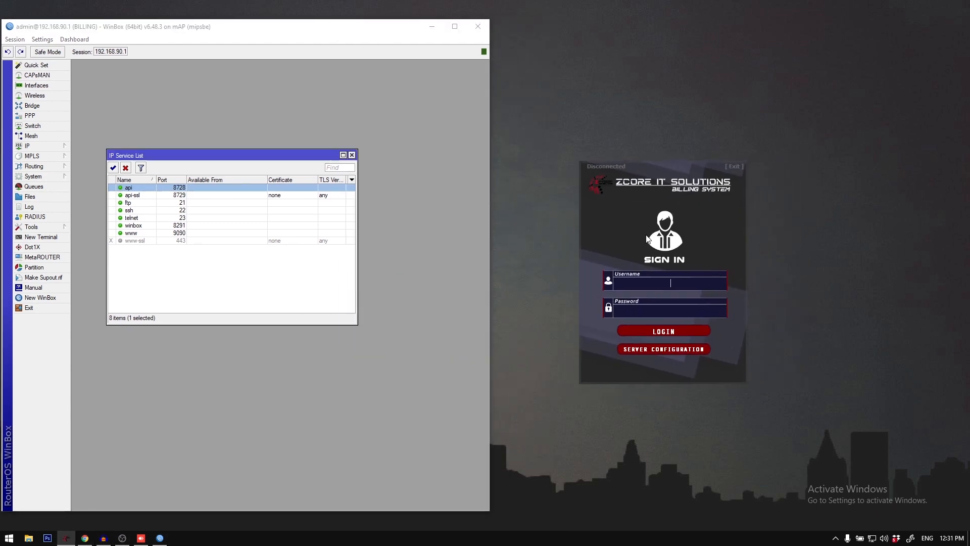
# Step: Compare the ports of the api and api-ssl services in the router's IP service list
pyautogui.click(192, 195)
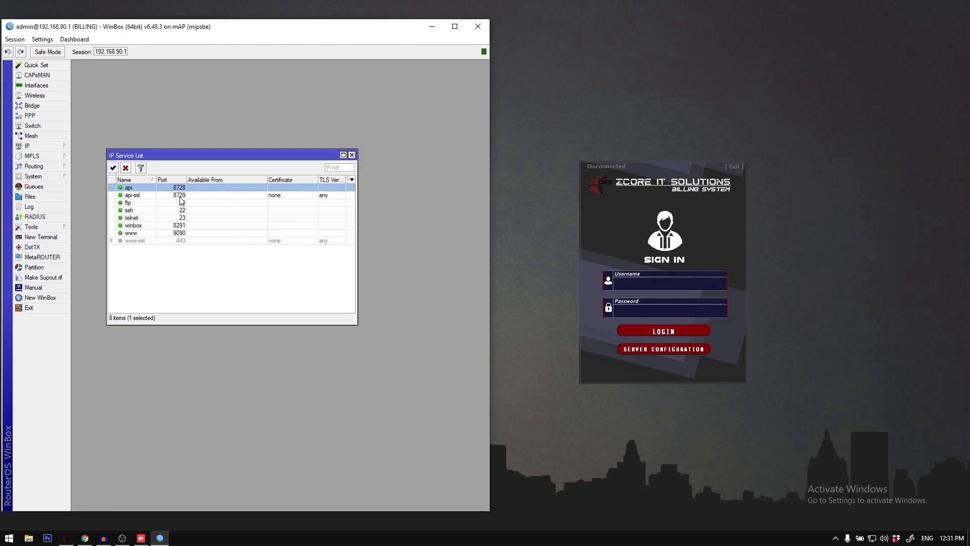
pyautogui.click(181, 196)
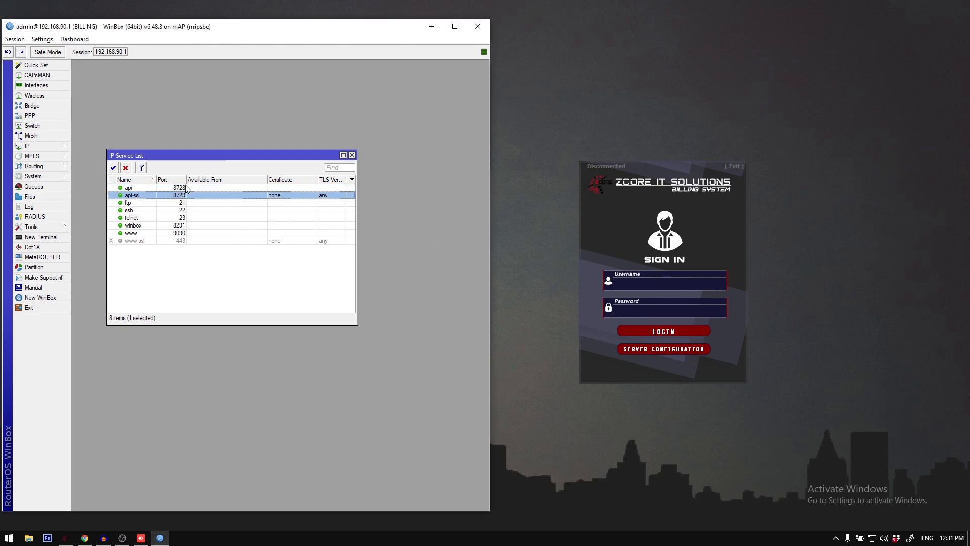
pyautogui.click(185, 186)
pyautogui.click(15, 39)
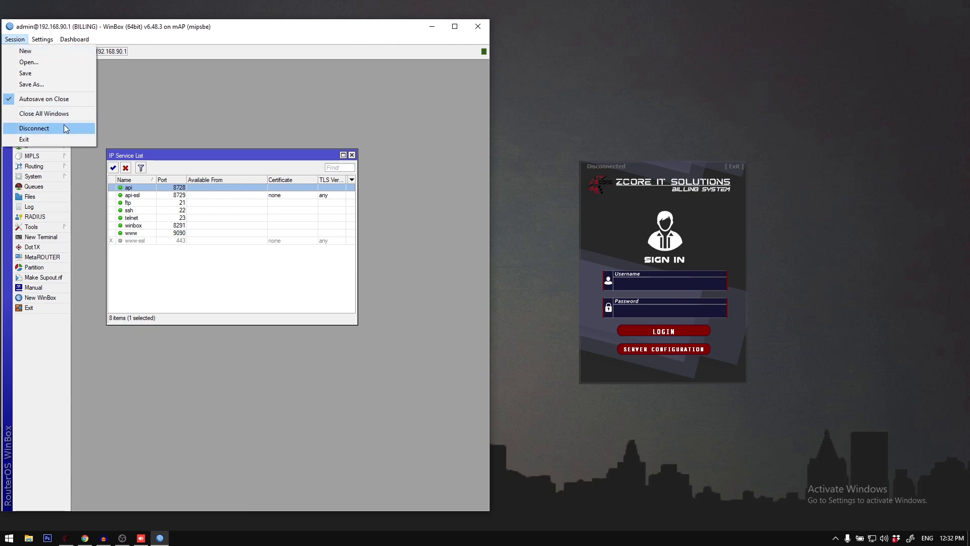
pyautogui.click(645, 224)
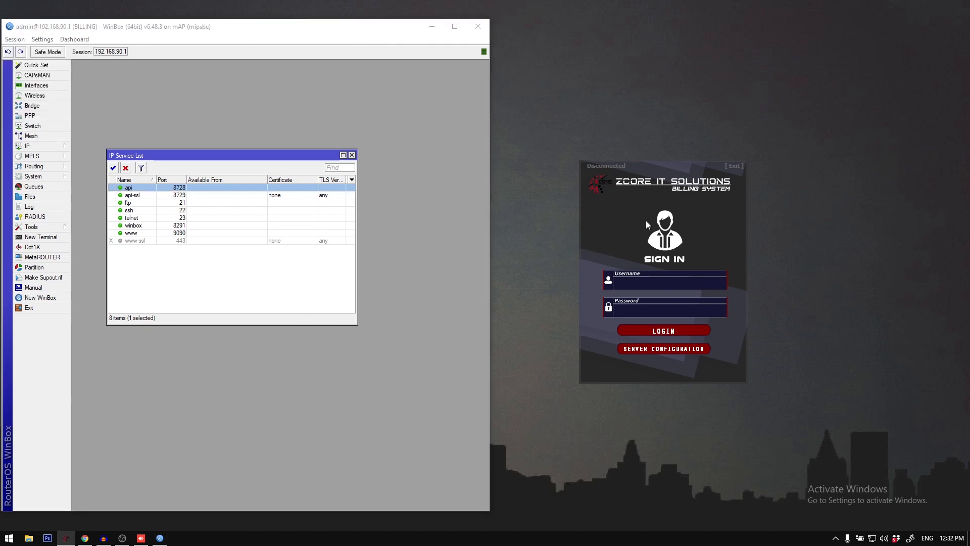
# Step: Open the billing system's server configuration, choose the MAPLITE server location, and log in to its router
pyautogui.click(648, 219)
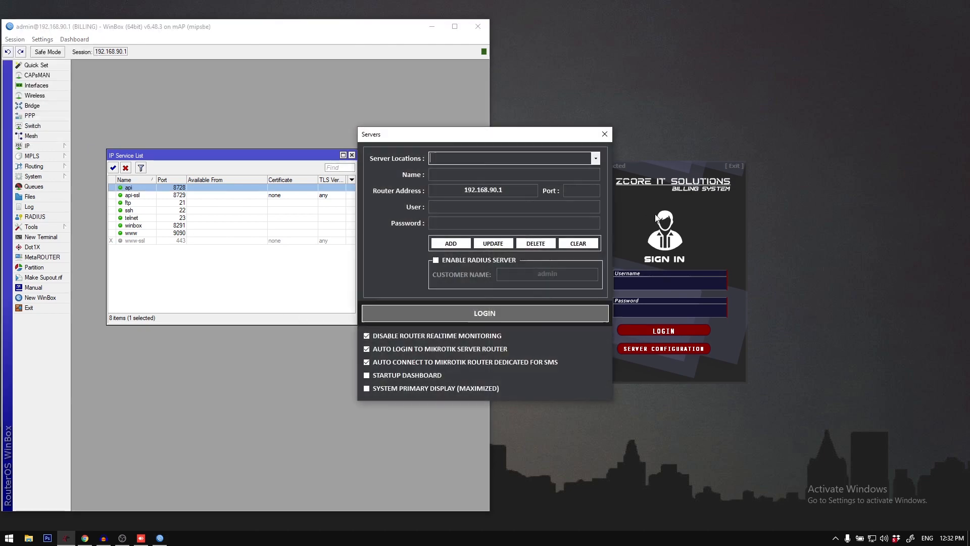
pyautogui.moveTo(460, 134); pyautogui.dragTo(667, 132)
pyautogui.click(801, 151)
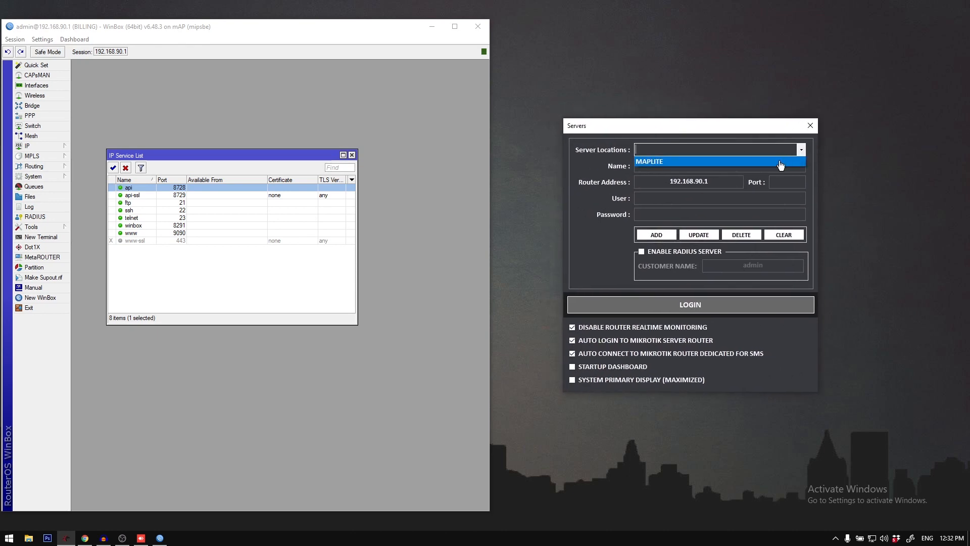
pyautogui.click(665, 160)
pyautogui.click(689, 310)
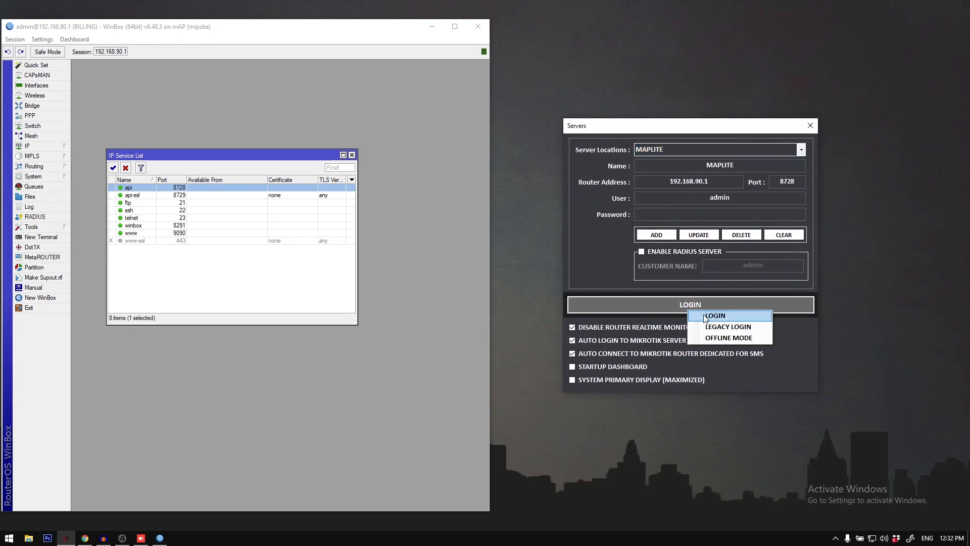
pyautogui.click(672, 353)
pyautogui.click(687, 308)
pyautogui.click(703, 312)
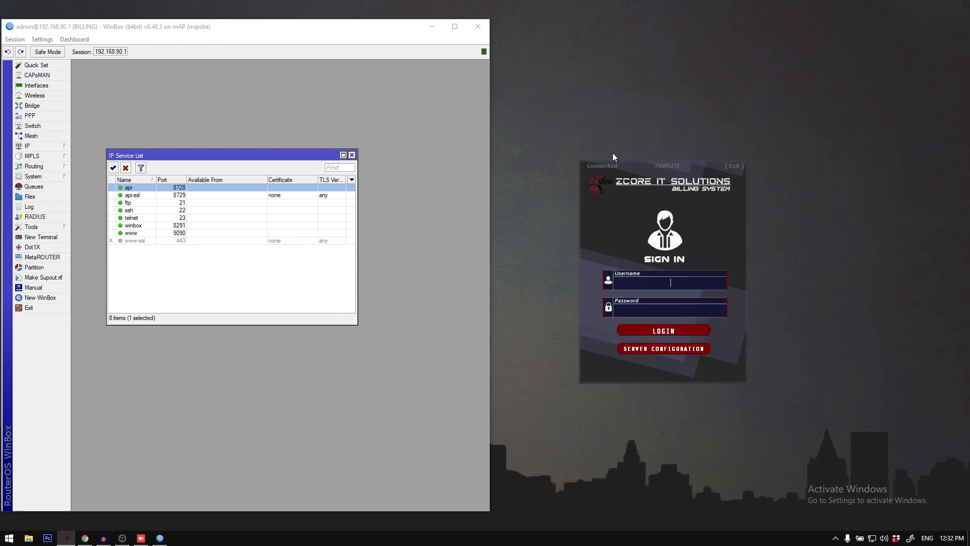
# Step: Sign in to the billing system with the account's username and password, and open the dashboard
pyautogui.write('admin')
pyautogui.press('Return')
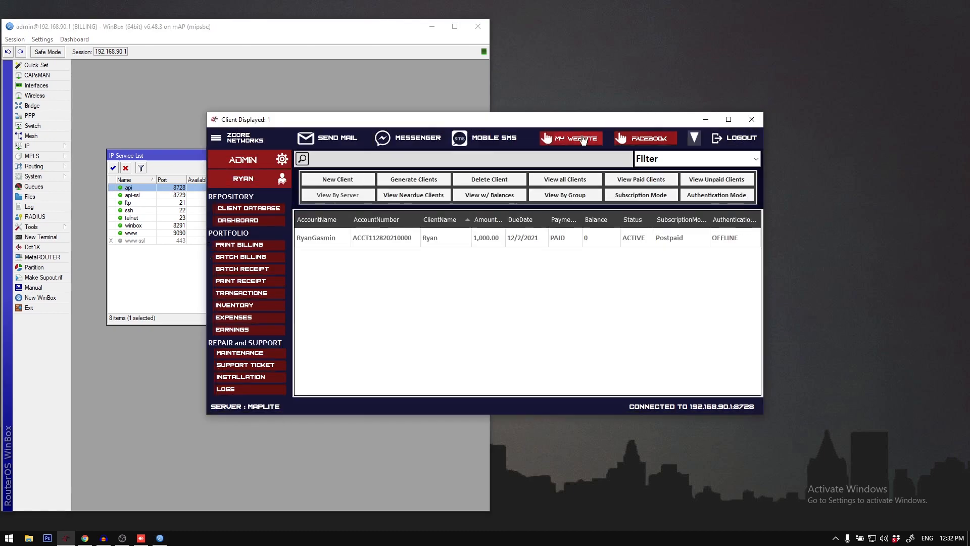
pyautogui.doubleClick(574, 123)
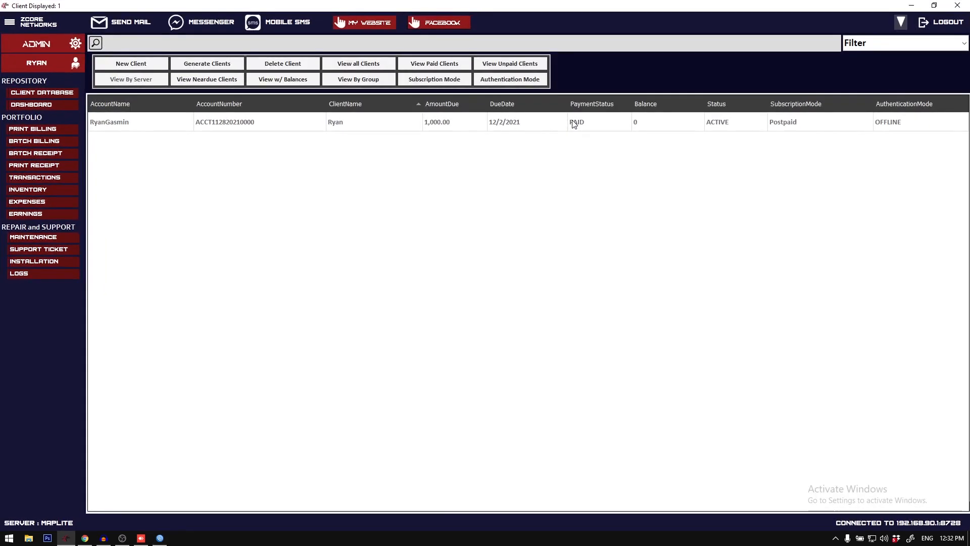
pyautogui.click(10, 22)
pyautogui.click(14, 105)
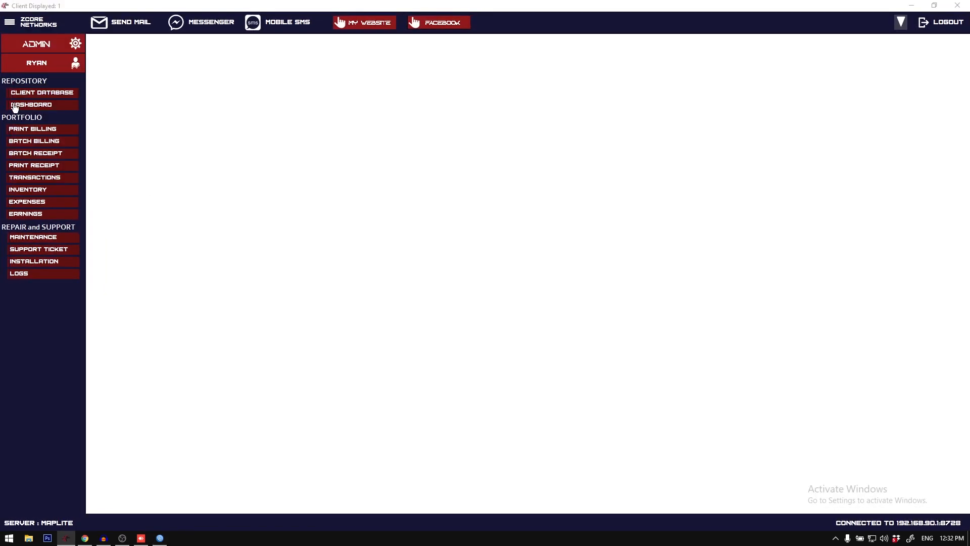
pyautogui.doubleClick(426, 6)
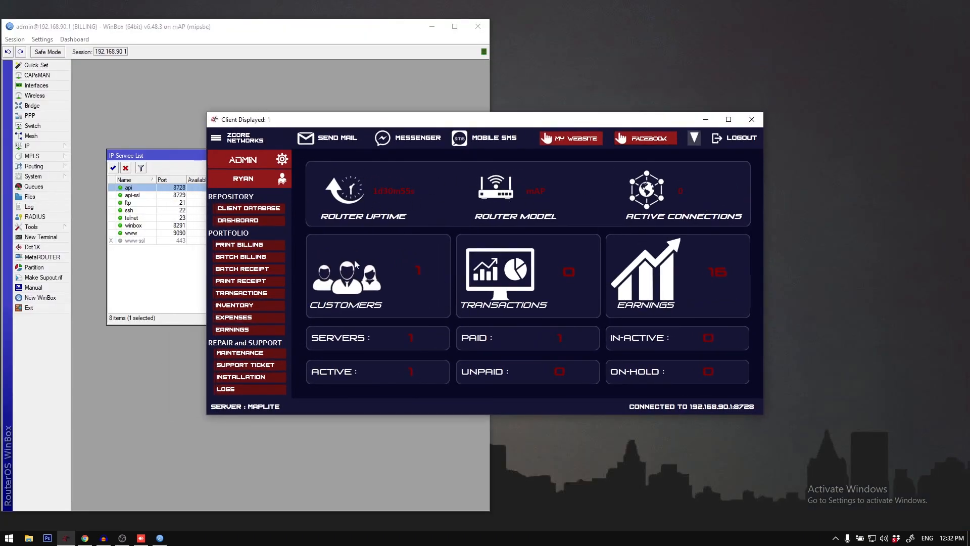
# Step: In WinBox, view the router's PPP secrets, profiles, and active connections
pyautogui.click(30, 115)
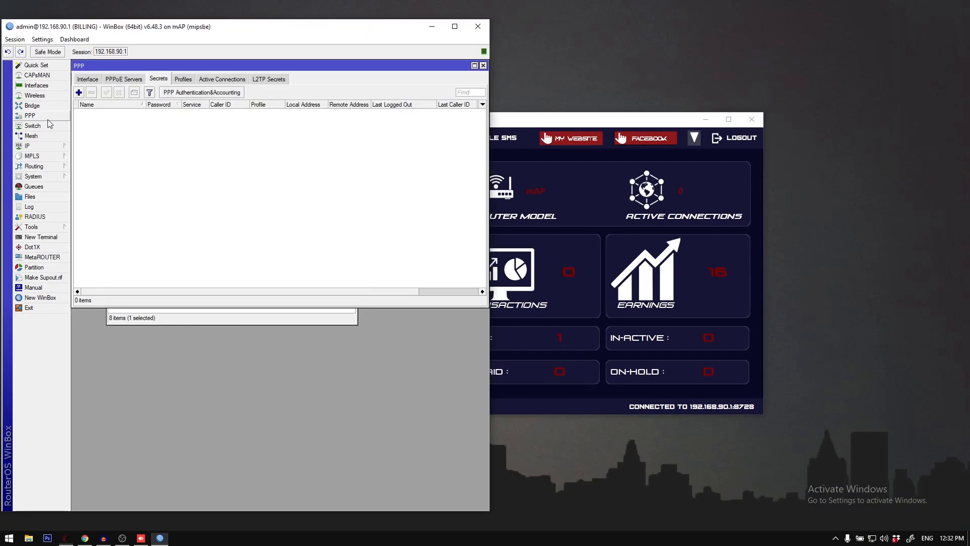
pyautogui.click(183, 79)
pyautogui.click(219, 83)
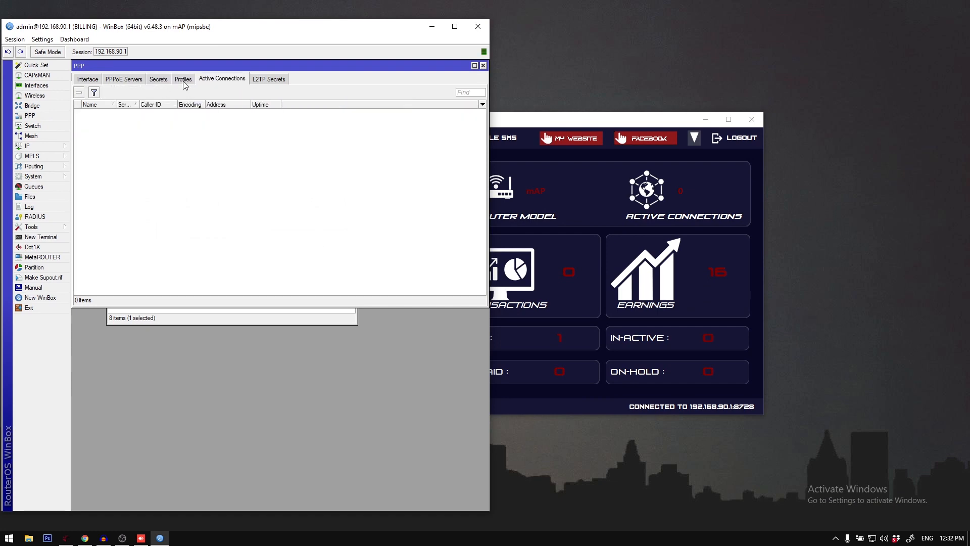
pyautogui.click(185, 84)
pyautogui.click(203, 82)
# Step: Return to the billing system's client database and look through the actions available for the listed client
pyautogui.moveTo(594, 114); pyautogui.dragTo(657, 112)
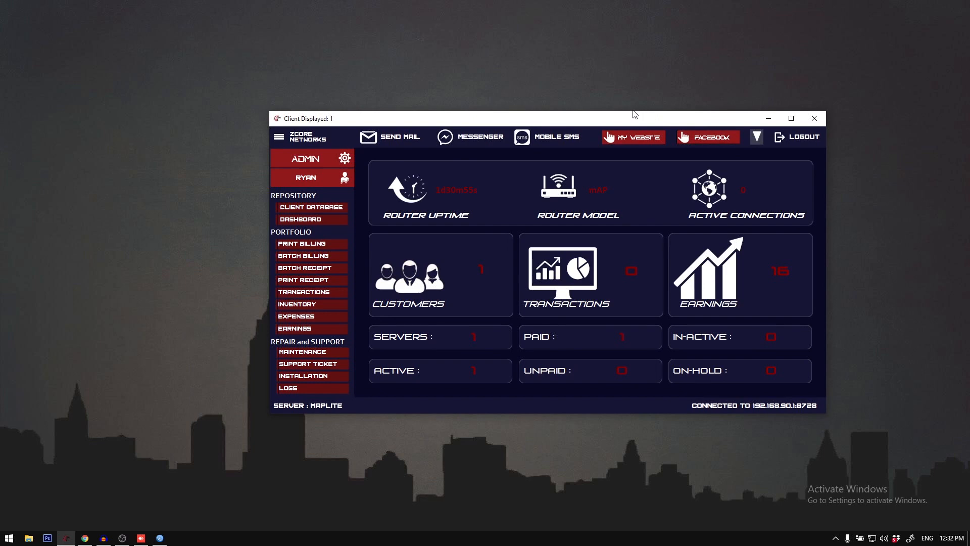
pyautogui.doubleClick(509, 118)
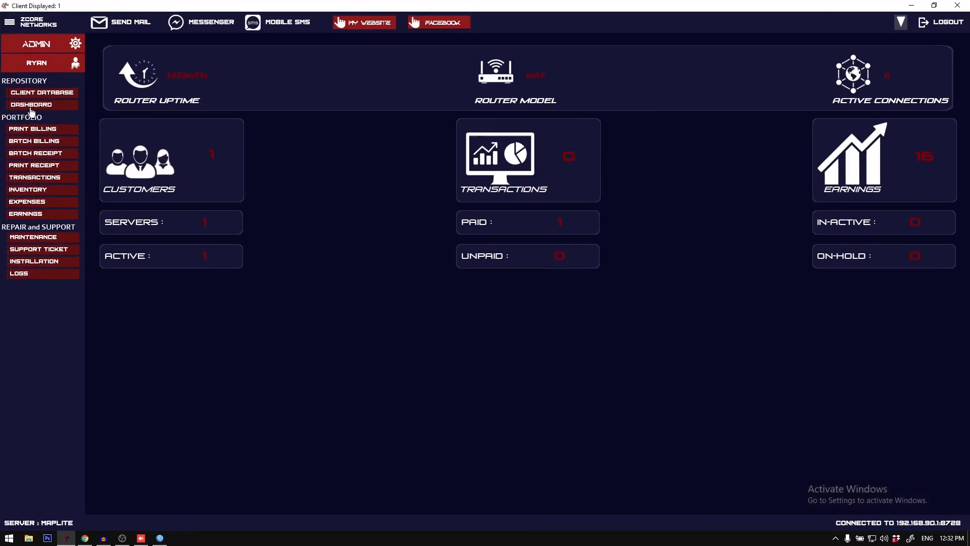
pyautogui.click(31, 94)
pyautogui.rightClick(216, 128)
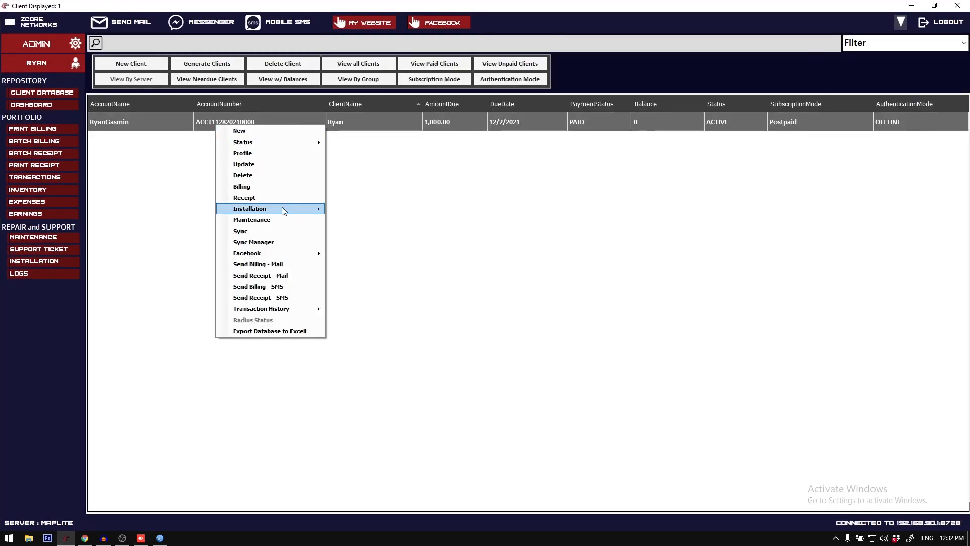
pyautogui.click(233, 186)
pyautogui.click(500, 302)
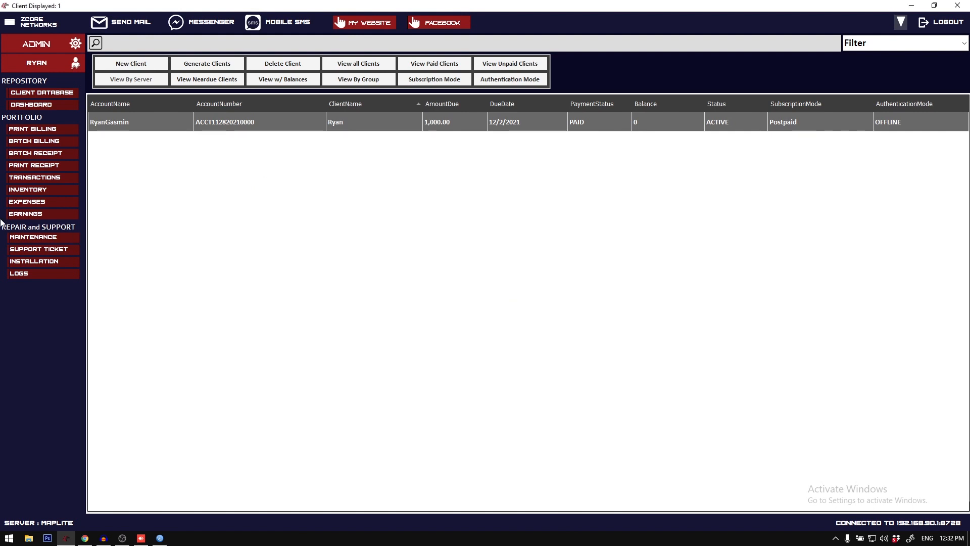
# Step: In the profile settings, start a subscription plan named SILVER with a 5m download speed and an upload speed value of 5
pyautogui.click(9, 23)
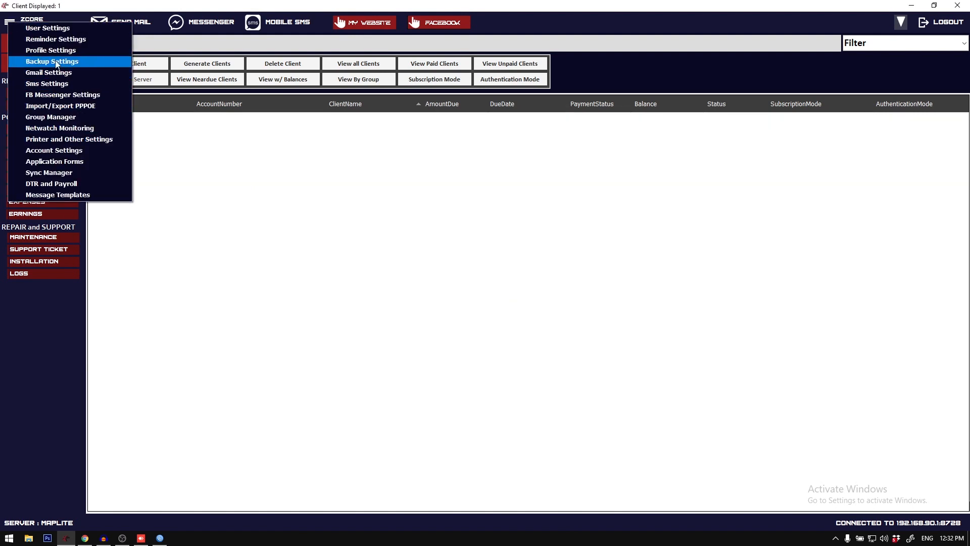
pyautogui.click(75, 62)
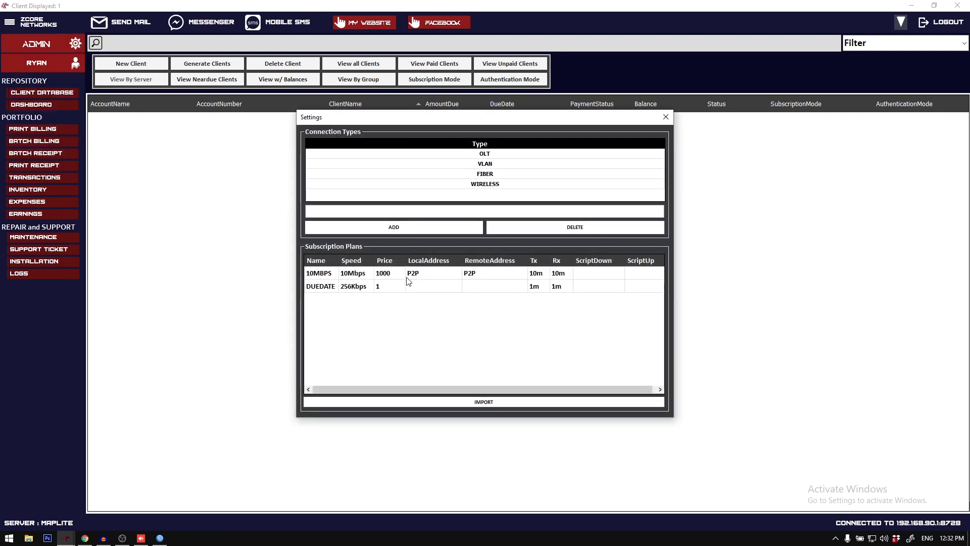
pyautogui.rightClick(408, 281)
pyautogui.click(455, 306)
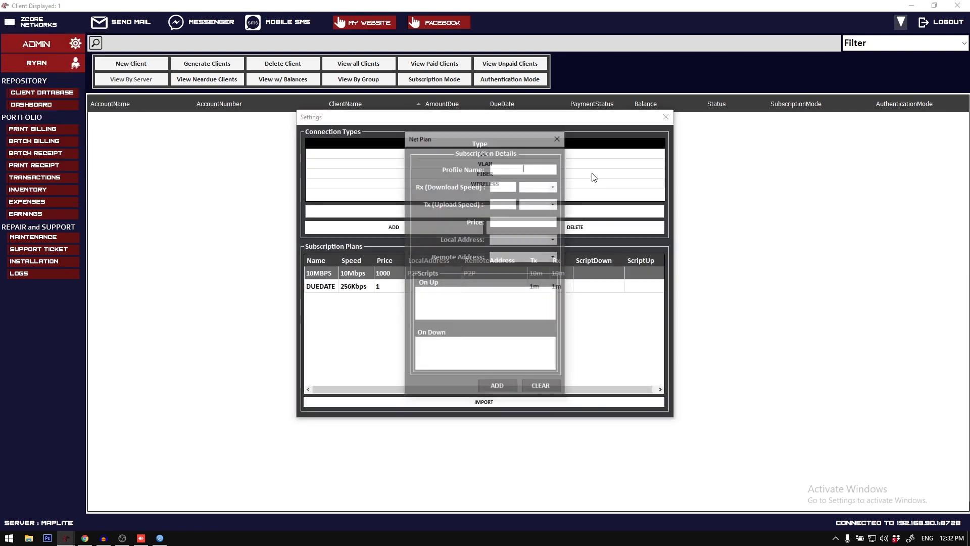
pyautogui.write('SILVER')
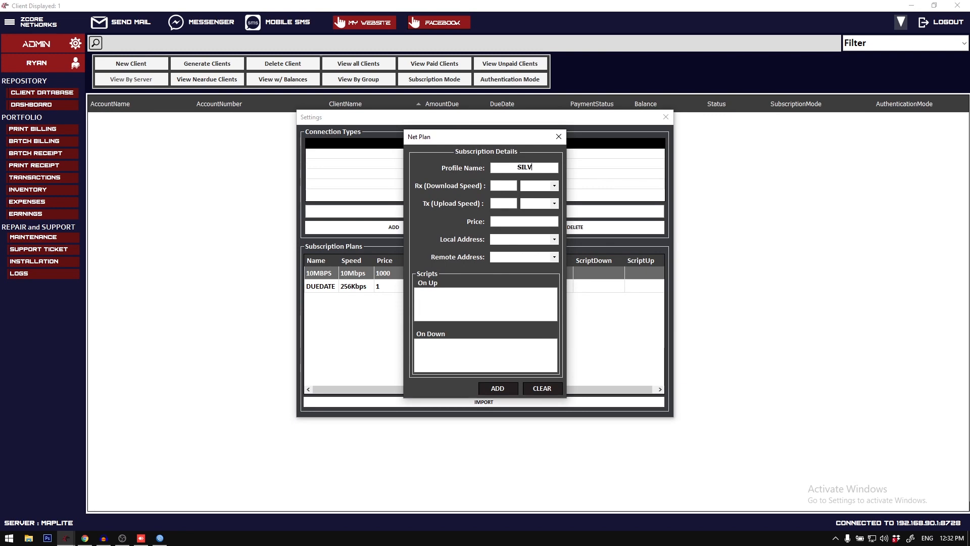
pyautogui.click(554, 186)
pyautogui.click(538, 204)
# Step: Show the router's PPP profiles in WinBox, and return to the billing system's new plan form
pyautogui.click(159, 537)
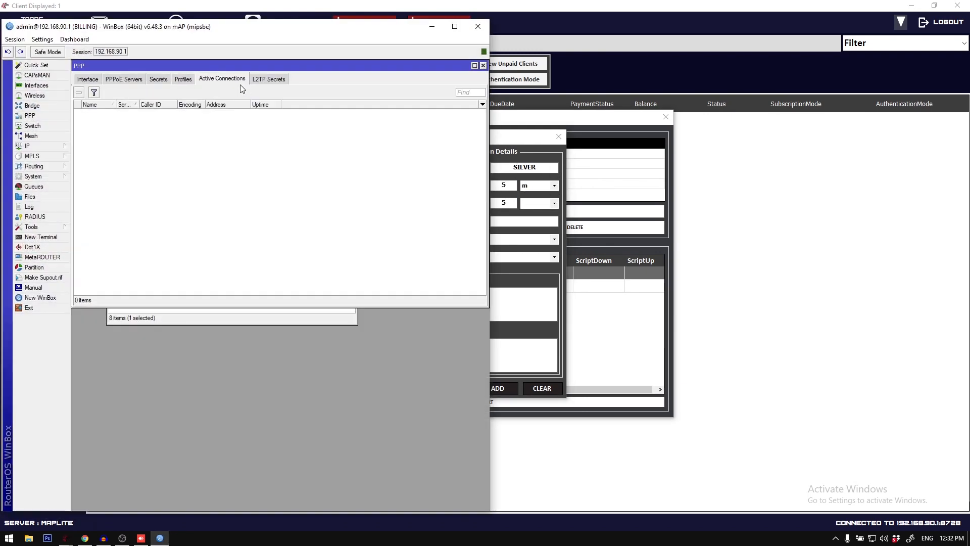
pyautogui.click(177, 80)
pyautogui.click(547, 215)
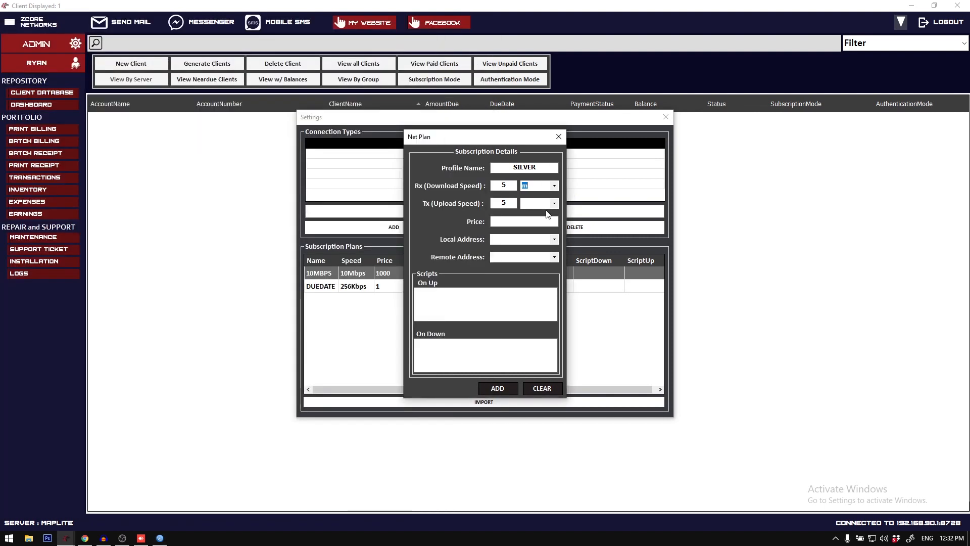
# Step: Complete the SILVER plan with upload unit m, price 500, and P2P as local and remote address, and add it
pyautogui.click(554, 203)
pyautogui.click(549, 221)
pyautogui.click(555, 239)
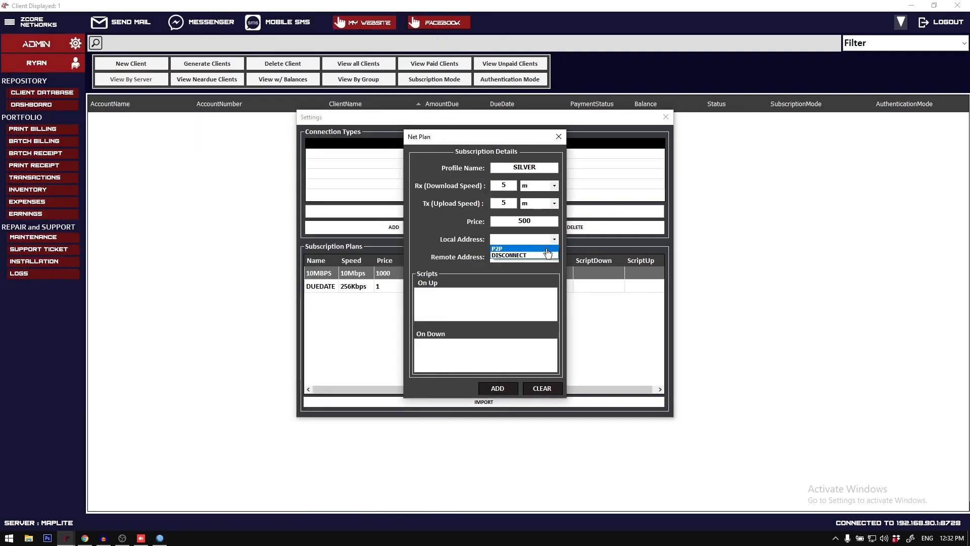
pyautogui.click(548, 248)
pyautogui.click(554, 257)
pyautogui.click(550, 266)
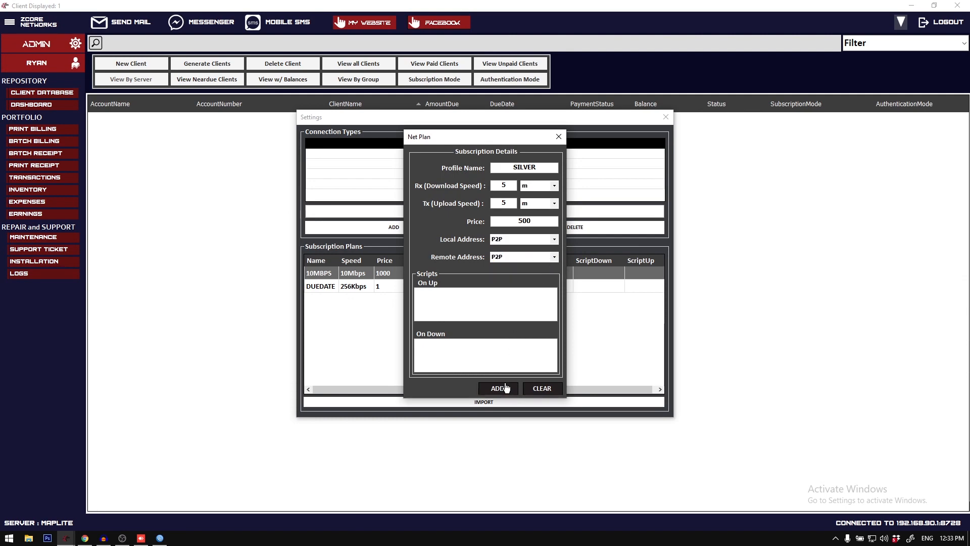
pyautogui.click(506, 388)
pyautogui.click(494, 307)
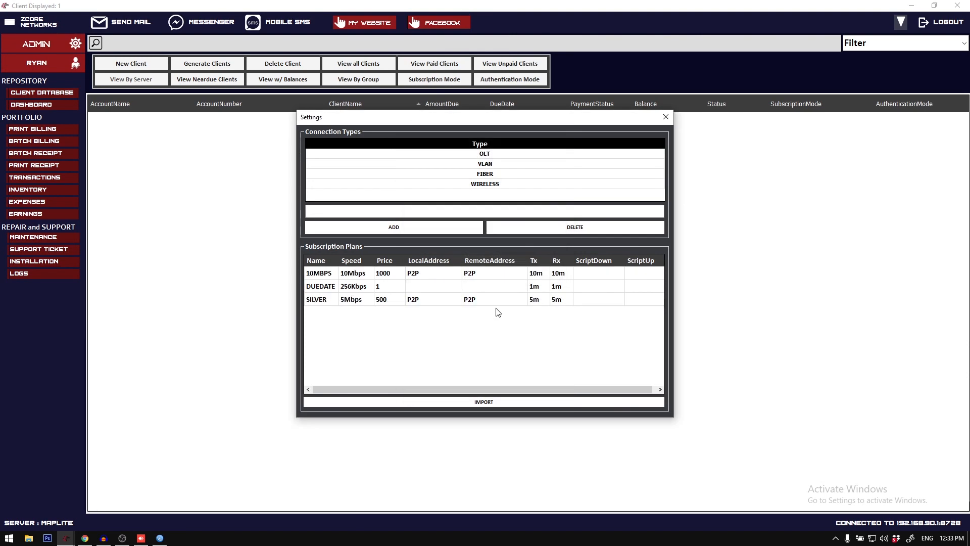
# Step: Check the SILVER profile's details in WinBox, and close the billing system's profile settings
pyautogui.click(338, 299)
pyautogui.click(159, 537)
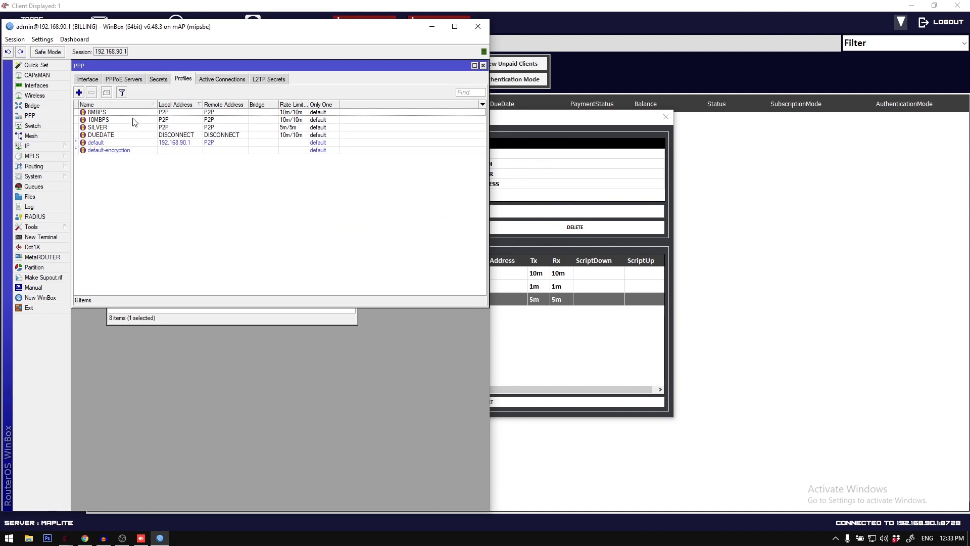
pyautogui.doubleClick(118, 129)
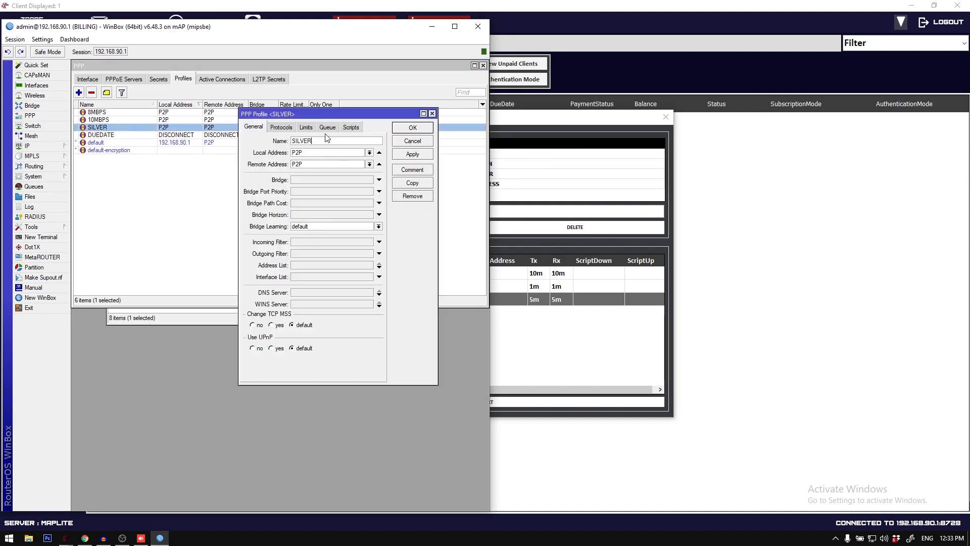
pyautogui.click(413, 140)
pyautogui.click(665, 119)
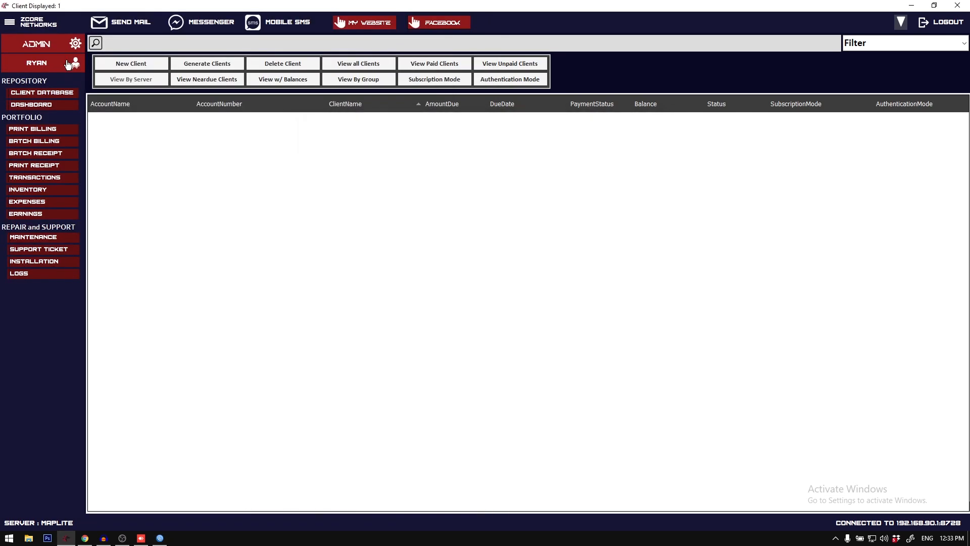
# Step: Open a new client registration and set its authentication to PPPOE
pyautogui.click(122, 65)
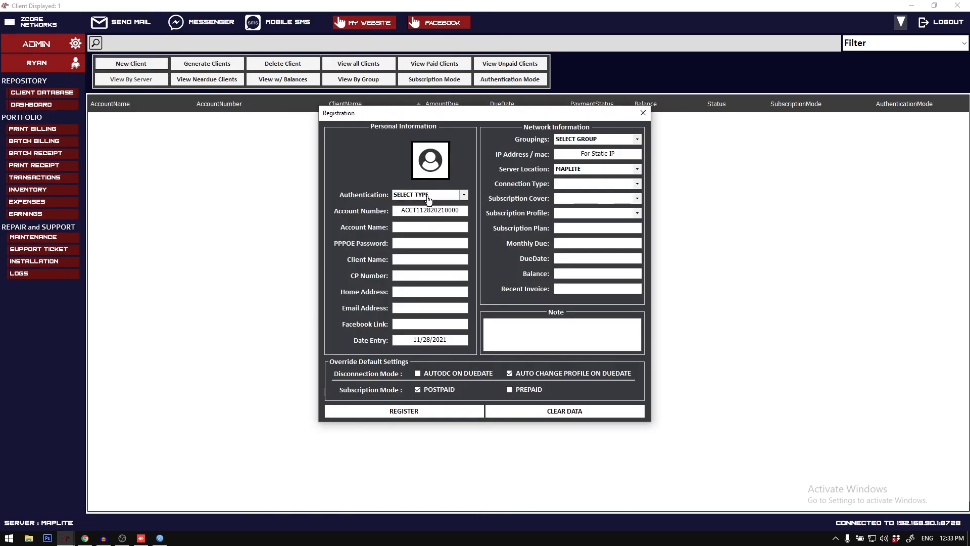
pyautogui.click(428, 197)
pyautogui.click(464, 195)
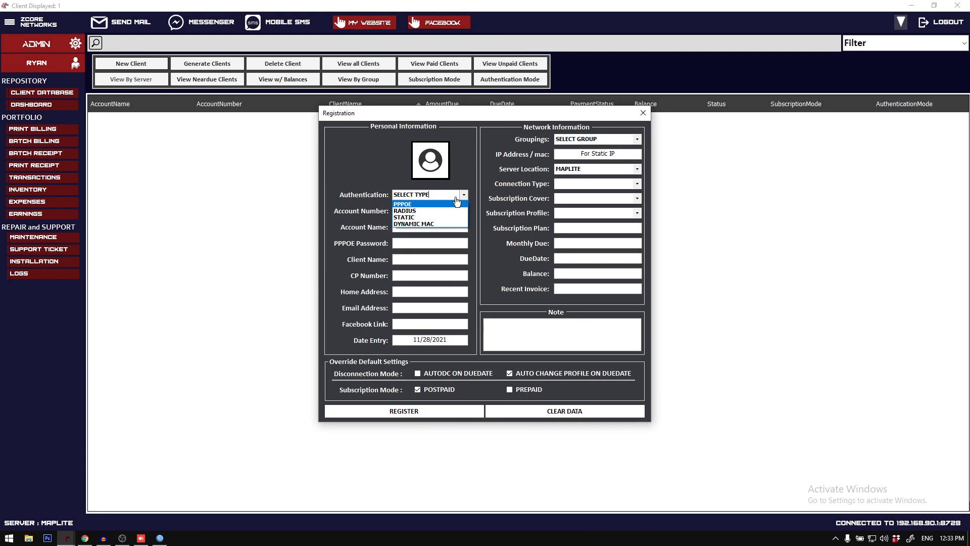
pyautogui.click(443, 204)
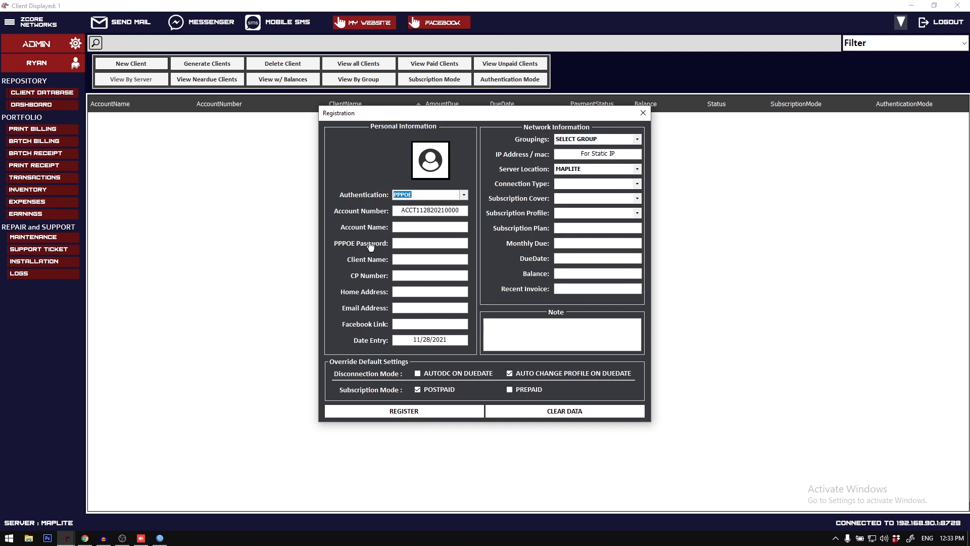
# Step: View the router's PPP secrets in WinBox, and return to the client registration
pyautogui.click(160, 538)
pyautogui.click(158, 79)
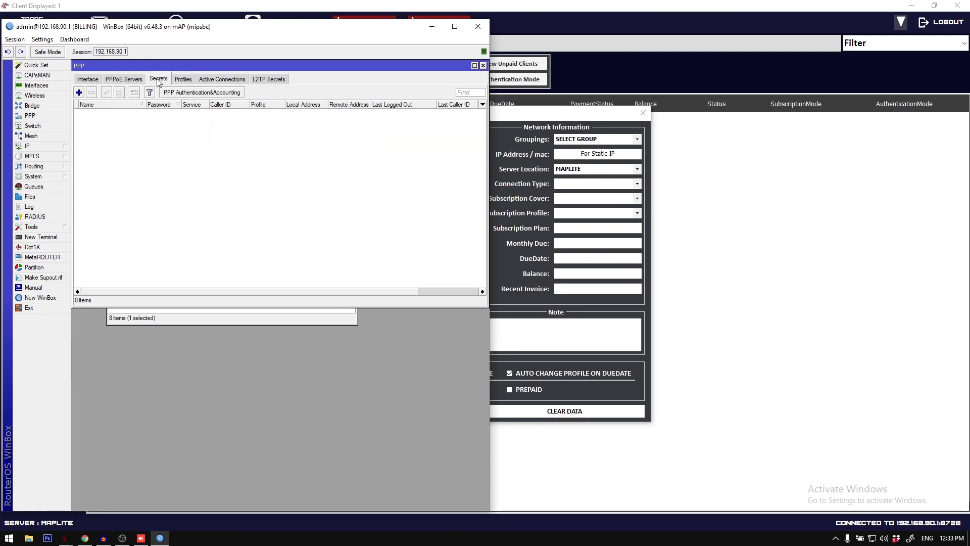
pyautogui.click(432, 26)
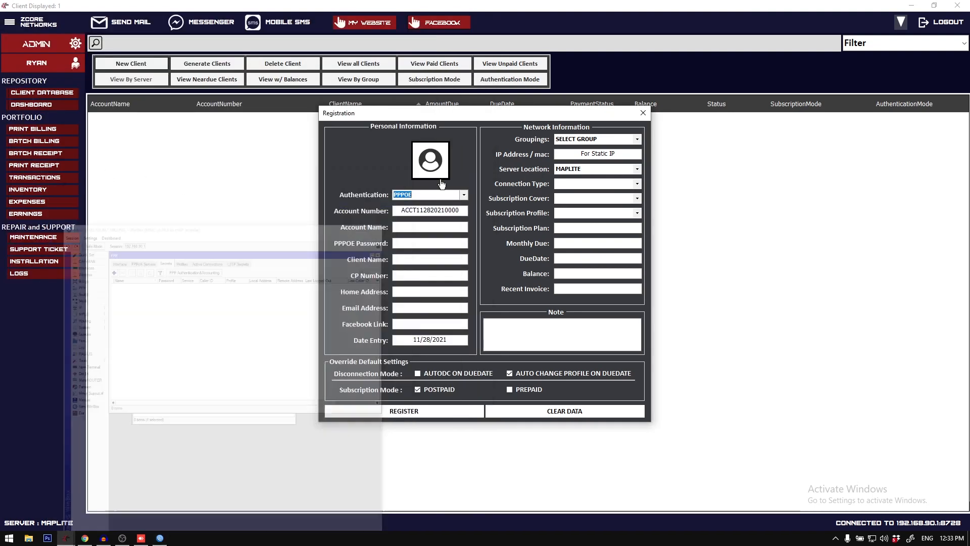
# Step: Choose RADIUS authentication, and log in to MikroTik User Manager at 192.168.90.1:9090/userman as admin in Chrome to view its users
pyautogui.click(464, 195)
pyautogui.click(405, 210)
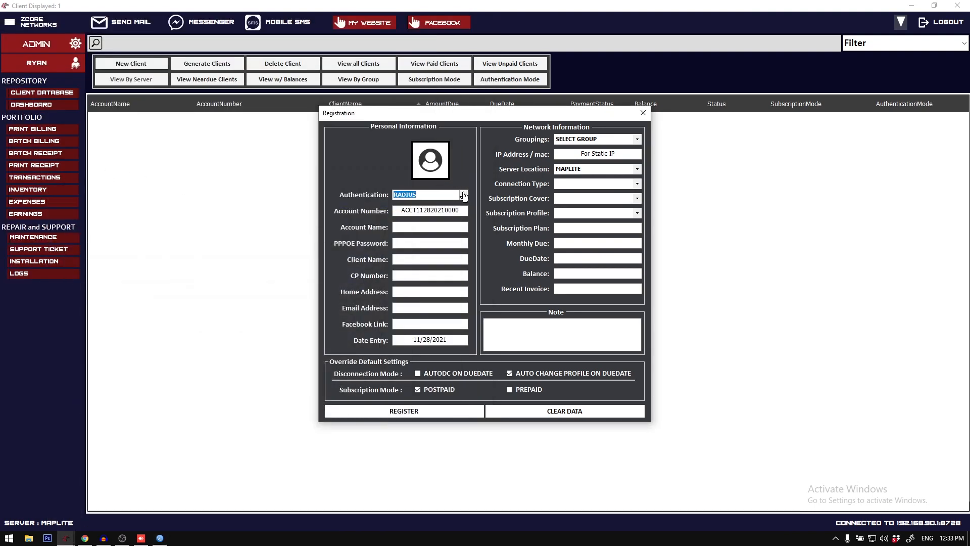
pyautogui.click(85, 539)
pyautogui.hotkey('ctrl', 't')
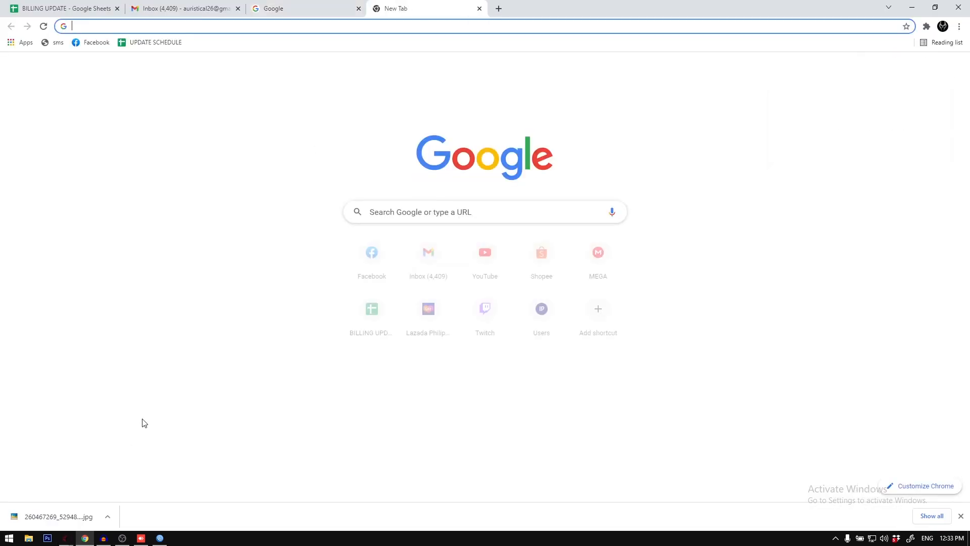
pyautogui.write('192')
pyautogui.press('Return')
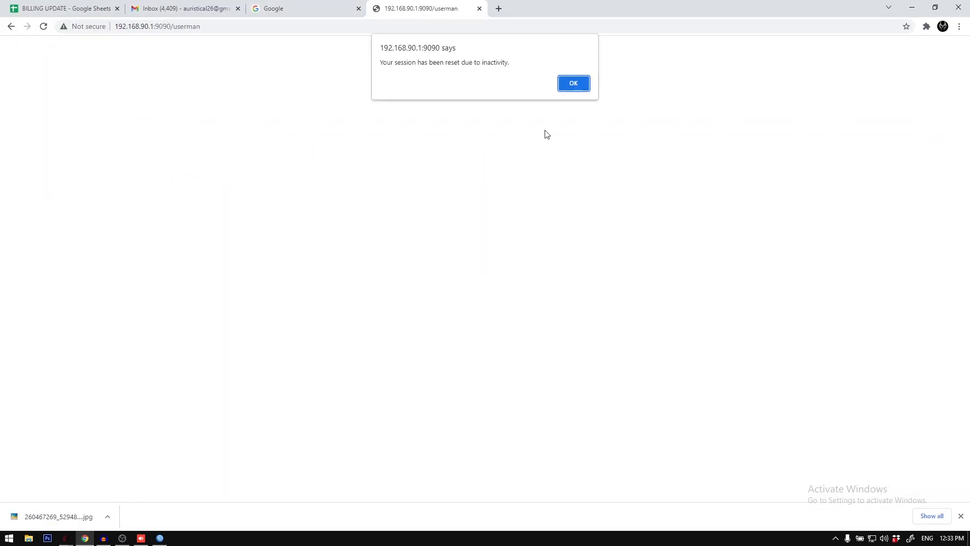
pyautogui.click(575, 84)
pyautogui.write('admin')
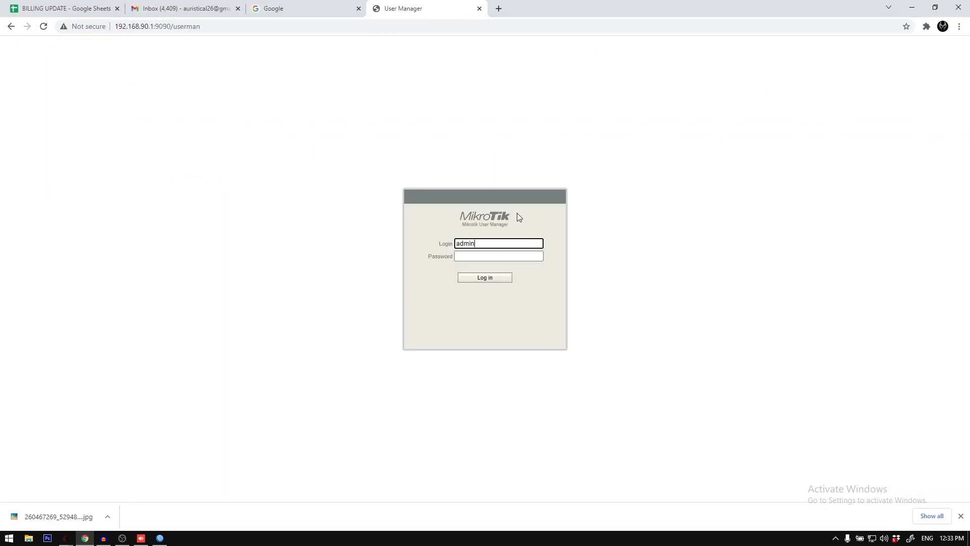
pyautogui.press('Return')
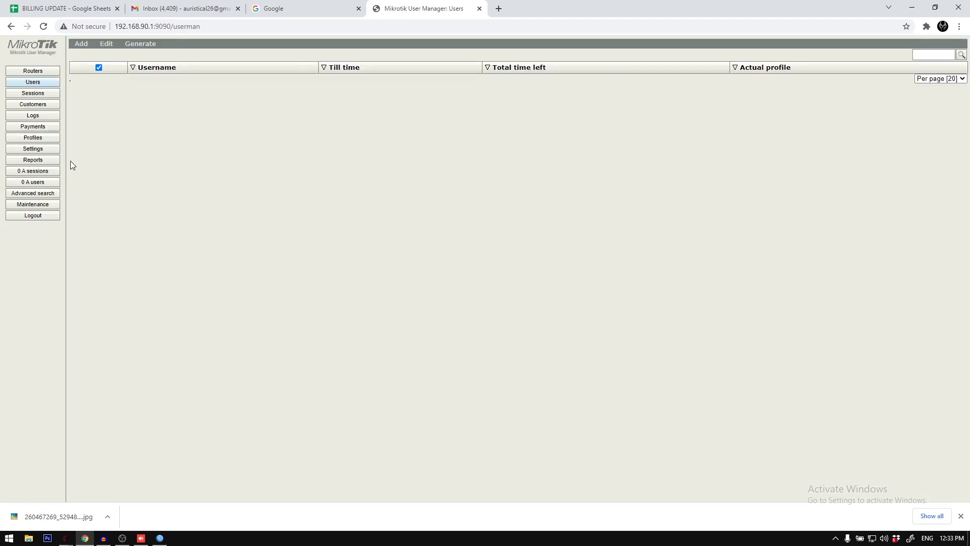
pyautogui.click(99, 69)
pyautogui.click(912, 8)
# Step: Choose STATIC authentication for the client, and open the simple queues list in WinBox
pyautogui.click(463, 196)
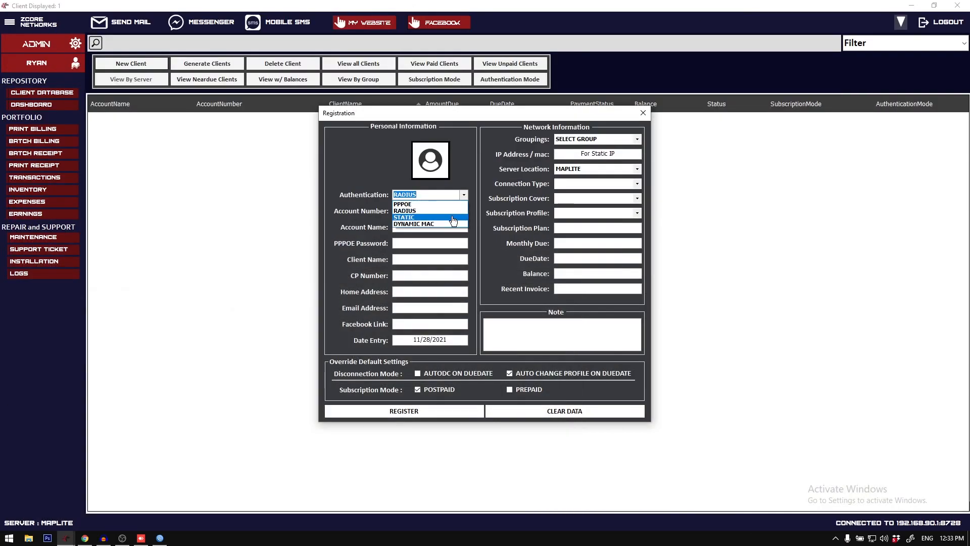
pyautogui.click(451, 217)
pyautogui.click(463, 196)
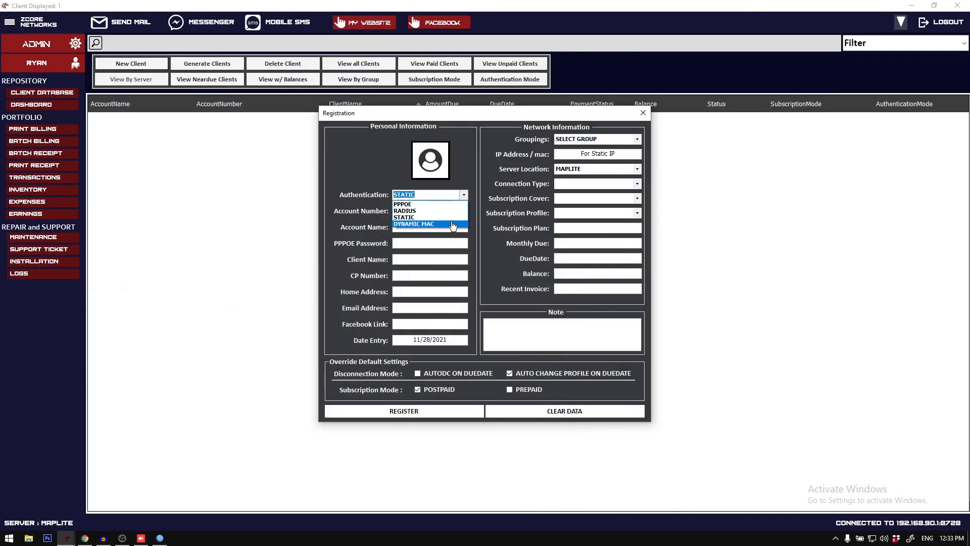
pyautogui.click(453, 218)
pyautogui.click(160, 538)
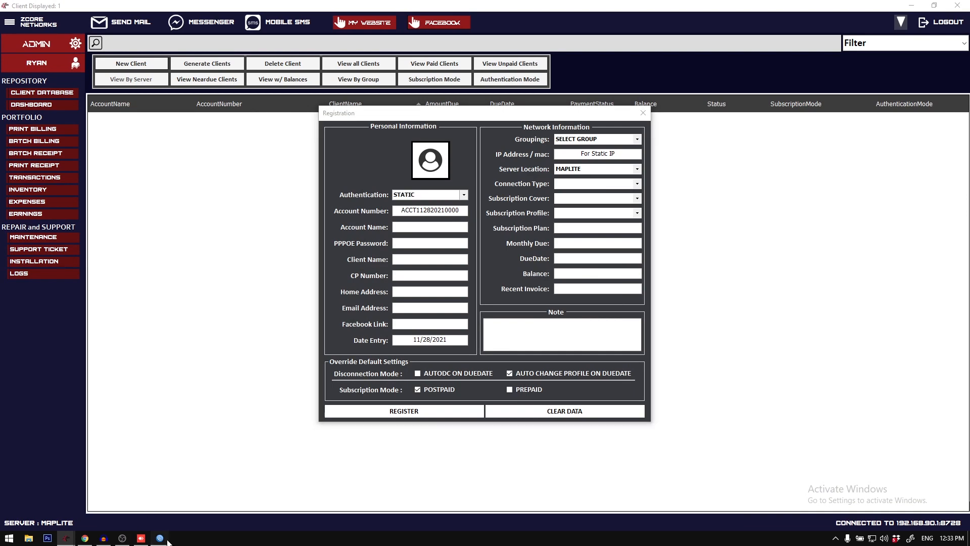
pyautogui.click(45, 189)
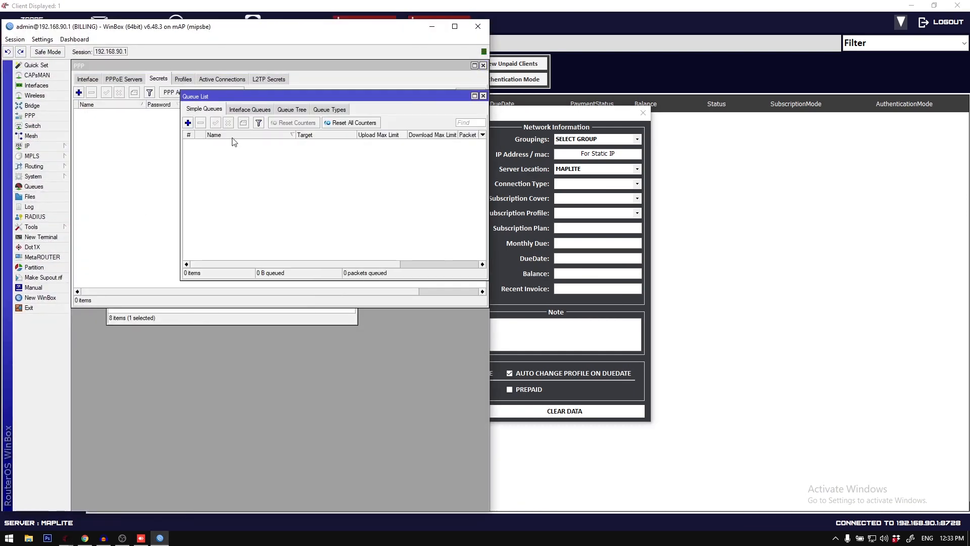
pyautogui.moveTo(242, 97); pyautogui.dragTo(147, 260)
# Step: Highlight the registration's IP Address / mac field, and change the client's authentication to DYNAMIC MAC
pyautogui.moveTo(512, 114); pyautogui.dragTo(563, 116)
pyautogui.click(678, 160)
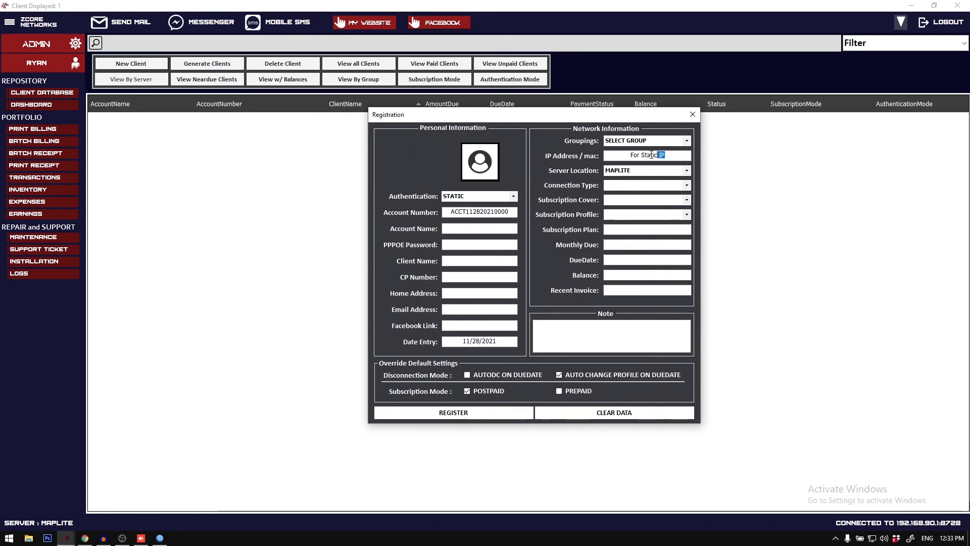
pyautogui.moveTo(677, 159); pyautogui.dragTo(627, 158)
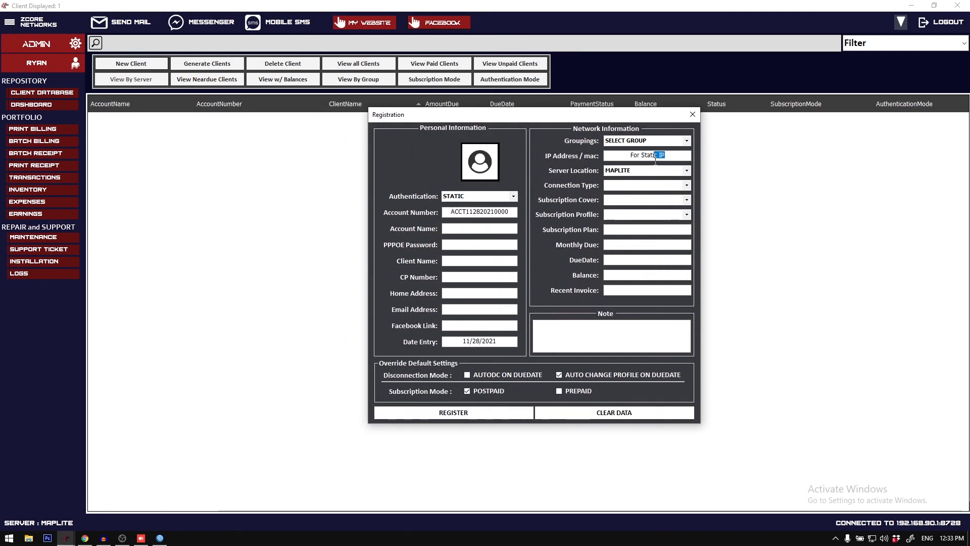
pyautogui.click(513, 195)
pyautogui.click(492, 223)
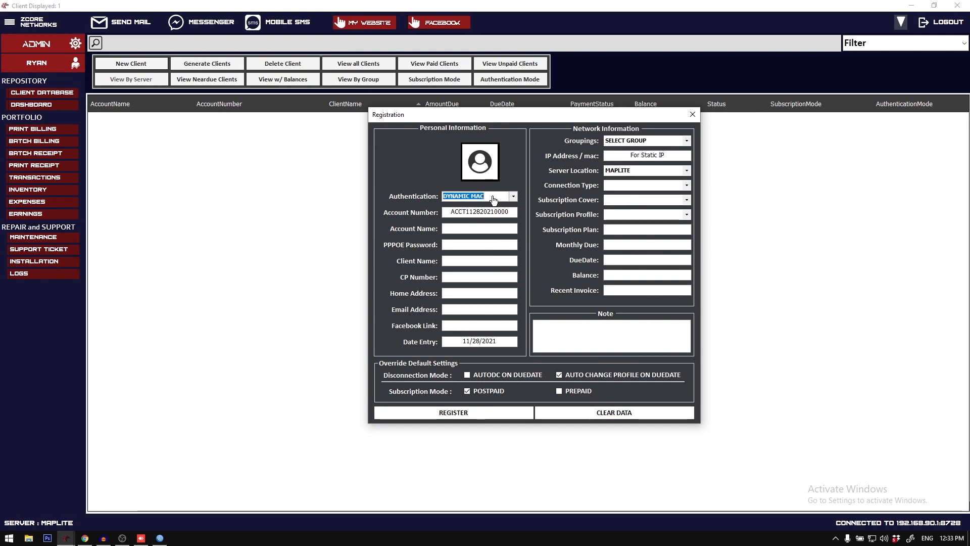
# Step: Glance at the WinBox queue list, and clear the placeholder text from the registration's IP Address / mac field
pyautogui.click(159, 537)
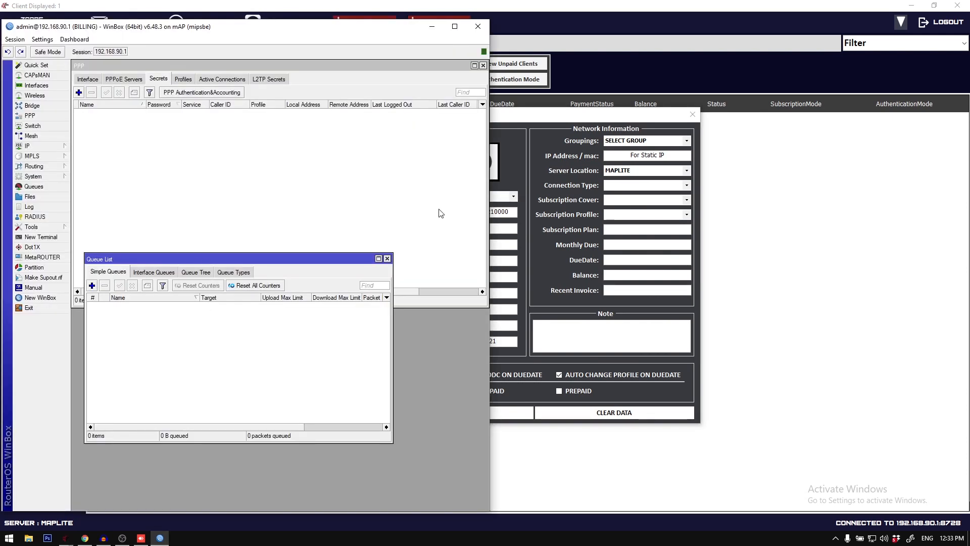
pyautogui.click(159, 538)
pyautogui.click(159, 537)
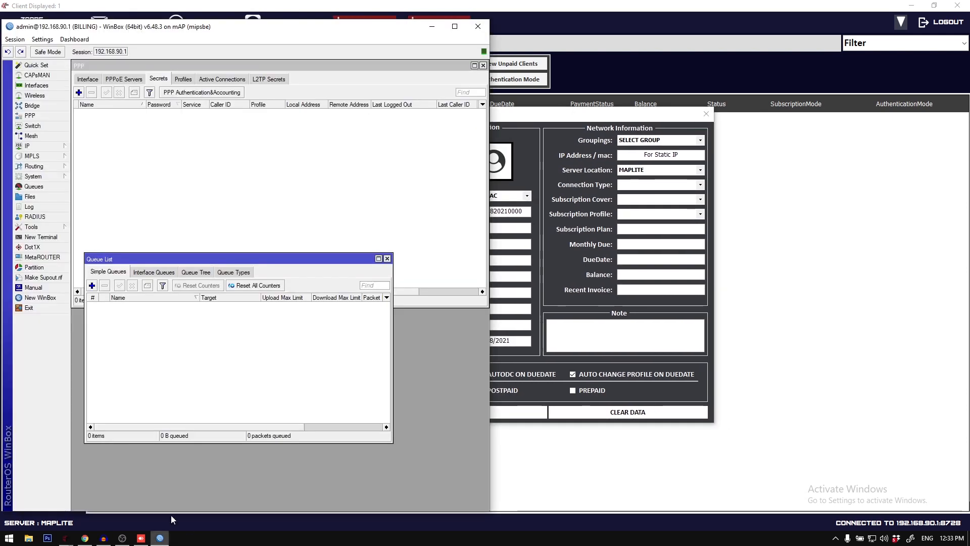
pyautogui.click(549, 120)
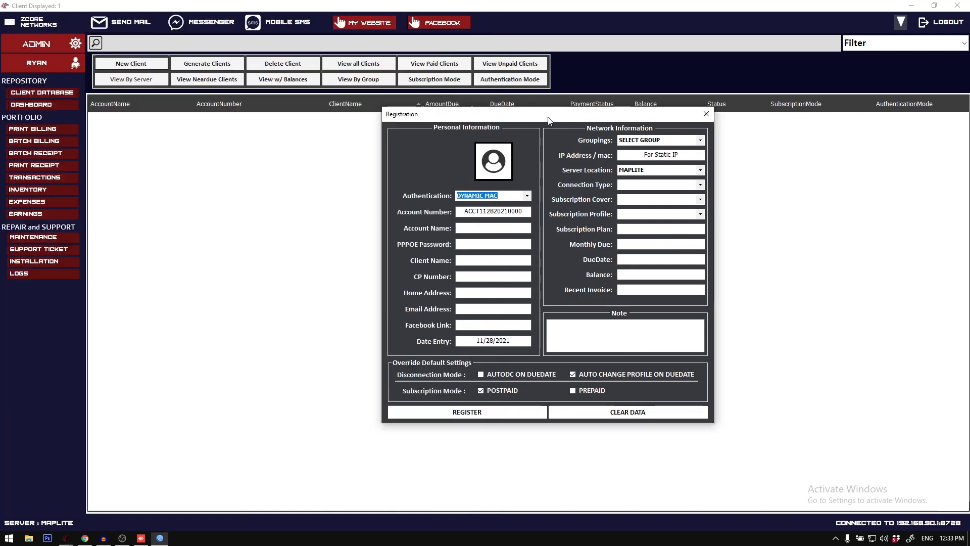
pyautogui.moveTo(548, 120); pyautogui.dragTo(560, 120)
pyautogui.click(694, 154)
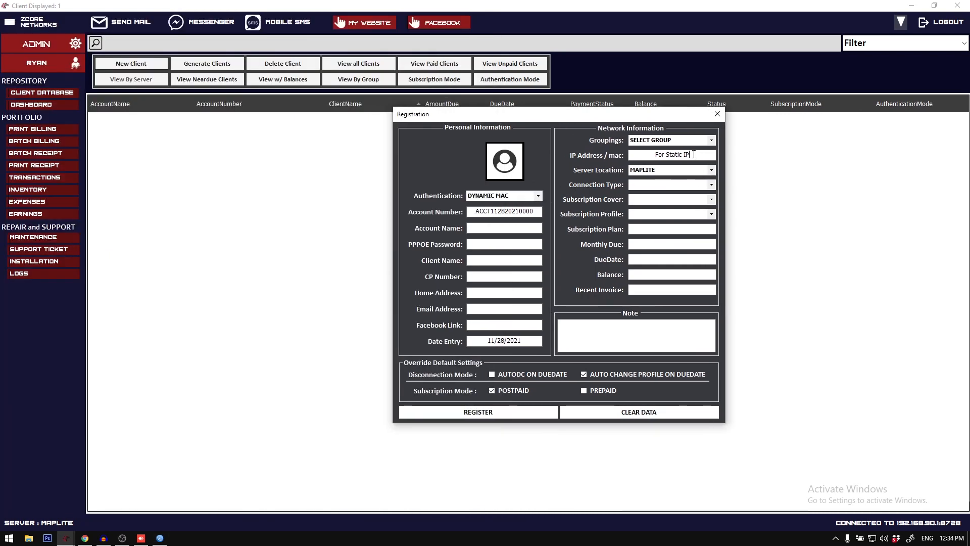
# Step: Switch to WinBox, look through the queue list's categories and a new simple queue's settings, and close the new queue without saving
pyautogui.click(160, 537)
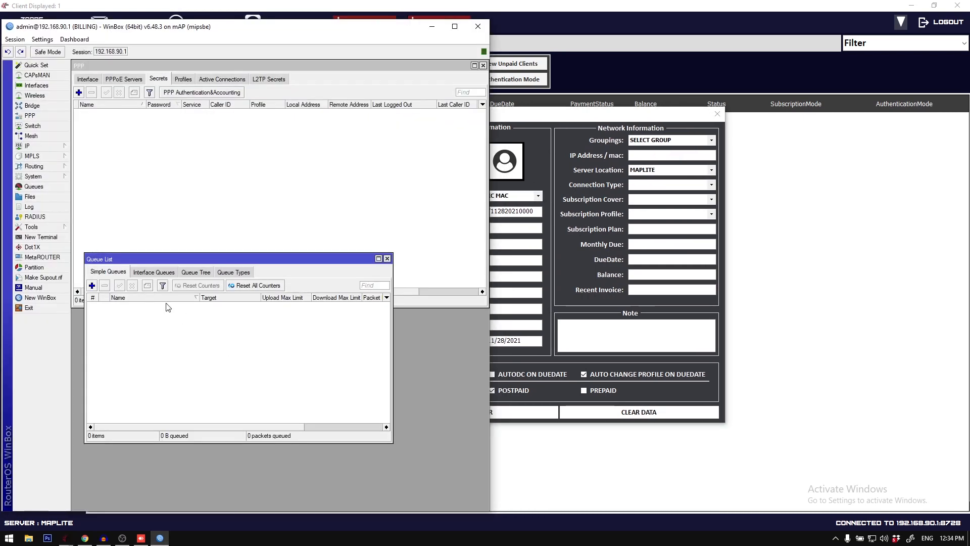
pyautogui.click(154, 273)
pyautogui.click(195, 273)
pyautogui.click(108, 272)
pyautogui.click(92, 286)
pyautogui.click(286, 303)
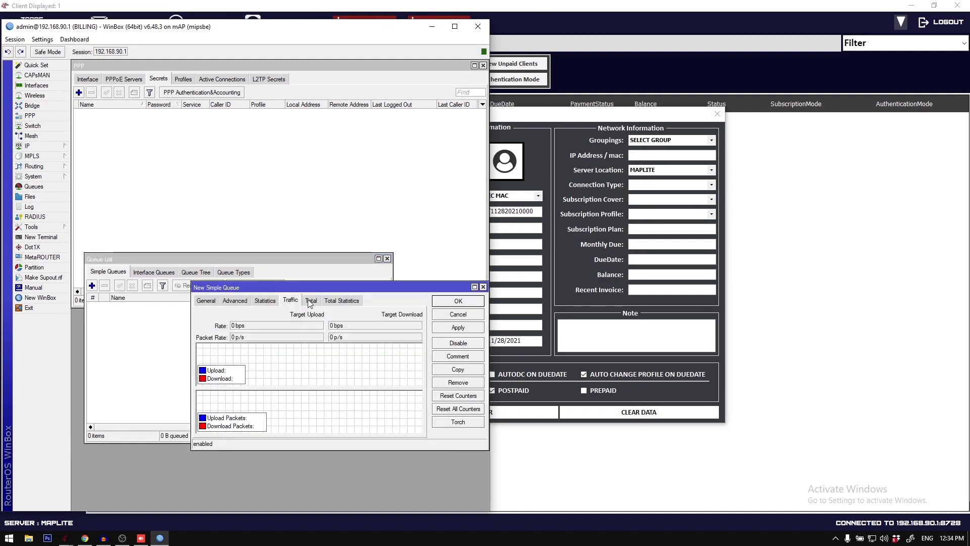
pyautogui.click(310, 301)
pyautogui.click(261, 300)
pyautogui.click(239, 301)
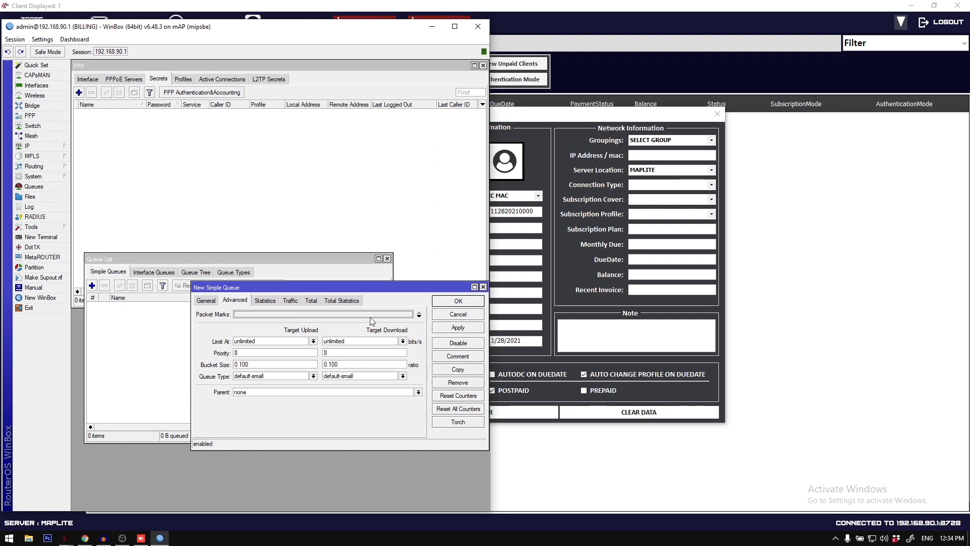
pyautogui.click(408, 316)
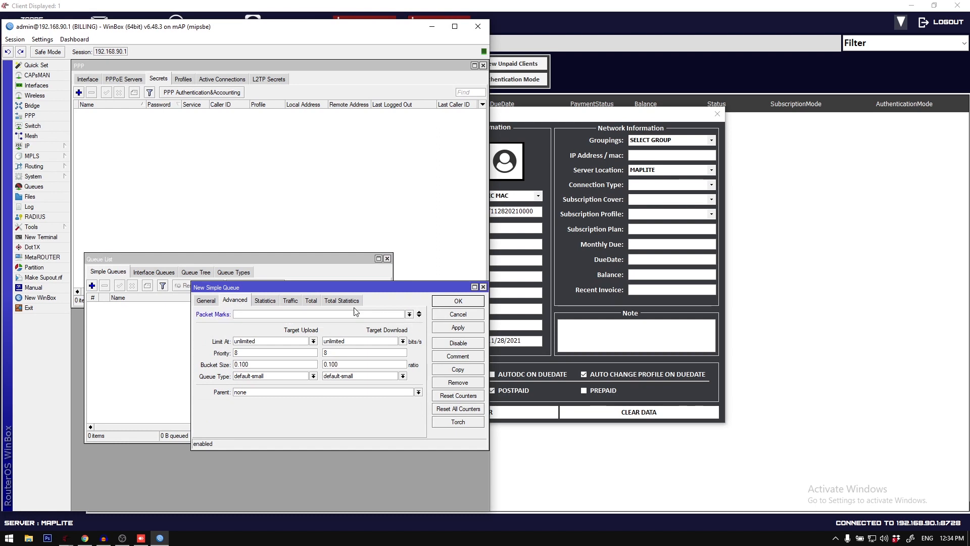
pyautogui.click(311, 301)
pyautogui.click(206, 300)
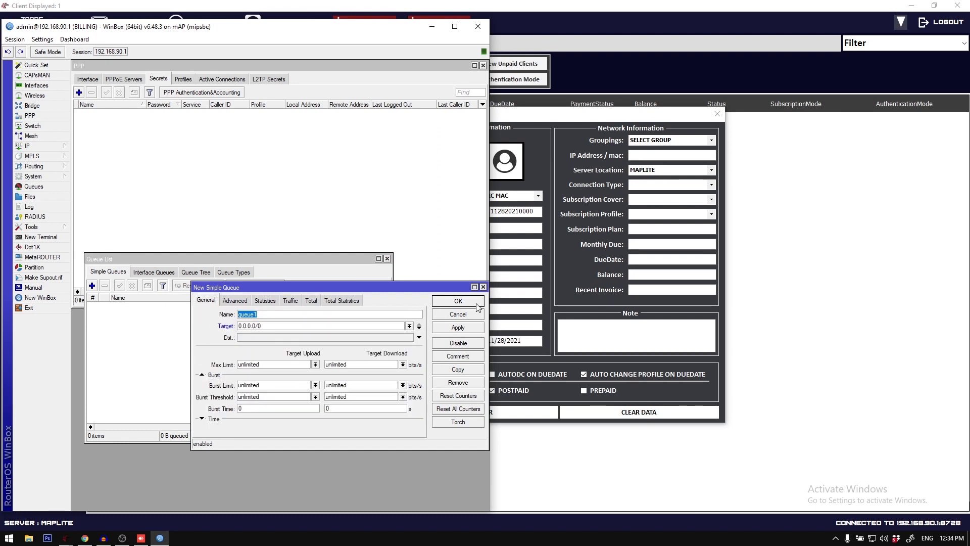
pyautogui.click(483, 287)
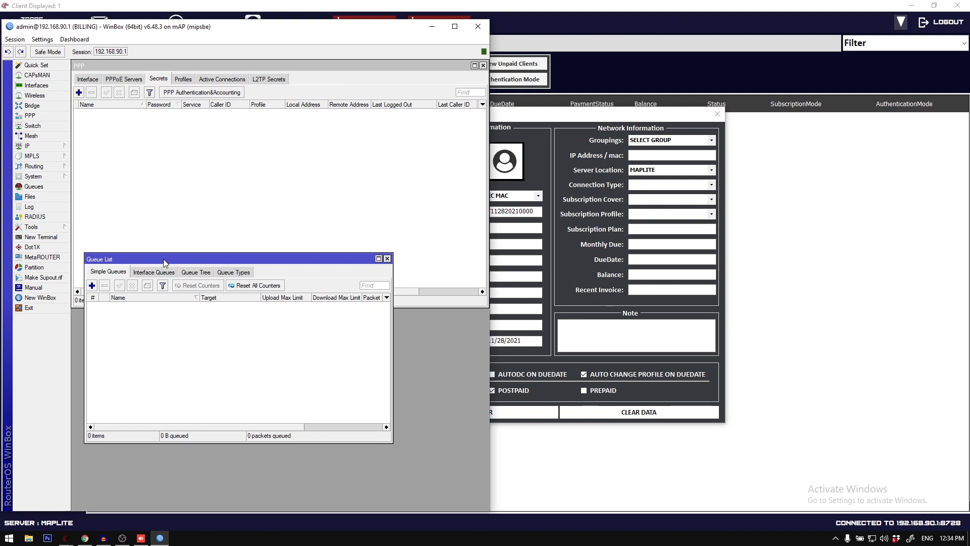
pyautogui.moveTo(163, 258); pyautogui.dragTo(150, 301)
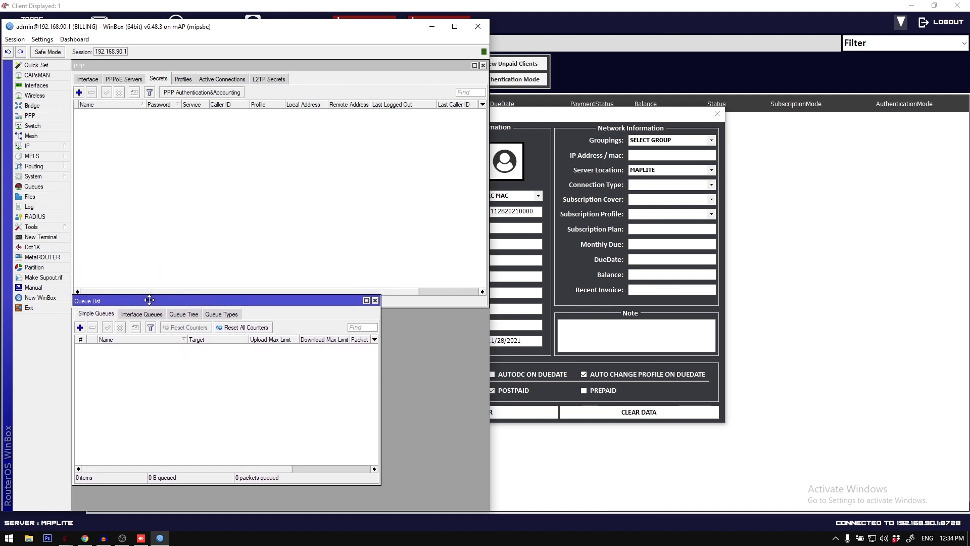
# Step: Return to the billing system's registration, choose PPPOE authentication, set the account name to Test, and enter the PPPOE password
pyautogui.click(602, 176)
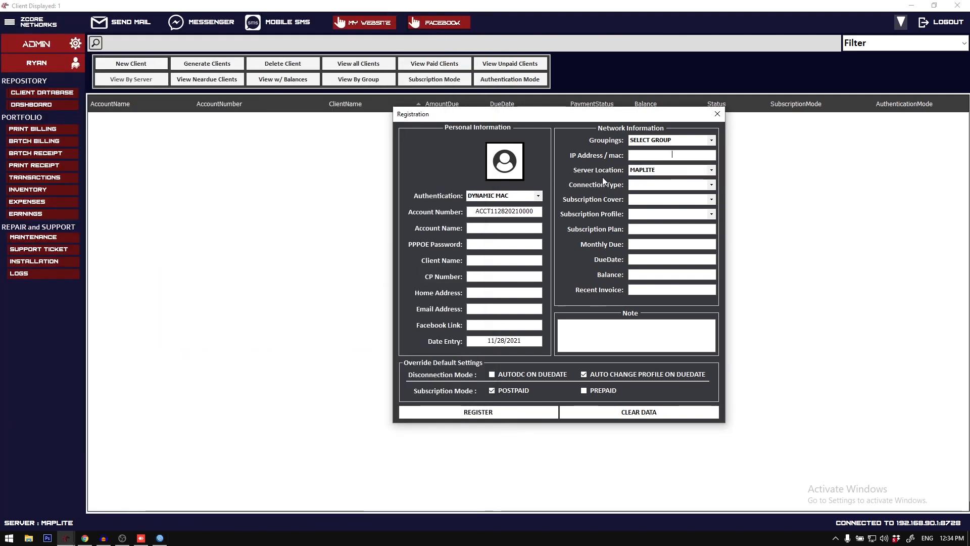
pyautogui.click(530, 197)
pyautogui.click(532, 206)
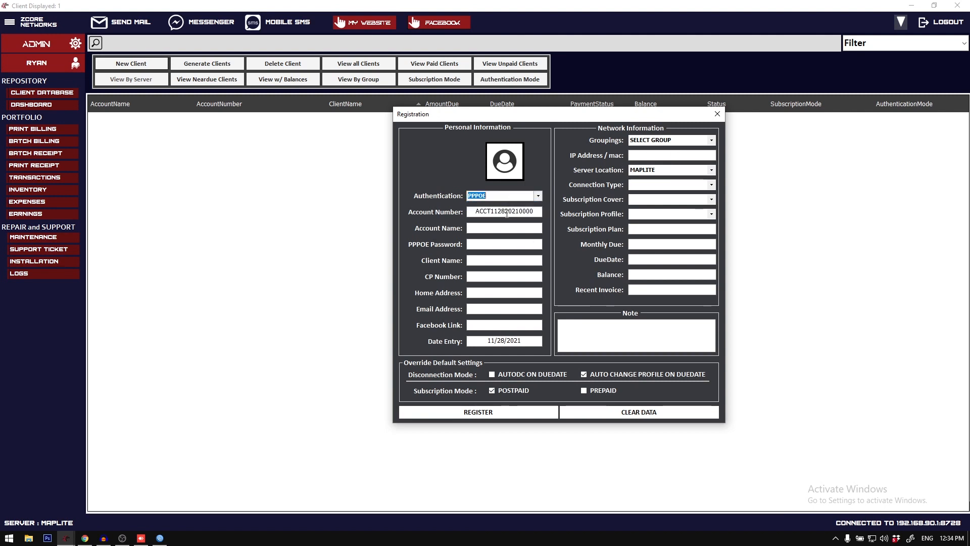
pyautogui.click(505, 228)
pyautogui.write('Test')
pyautogui.click(508, 244)
pyautogui.write('1234')
pyautogui.write('Test')
# Step: Set the client name to Test, and fill in the client's CP number, home address, and email address
pyautogui.press('Tab')
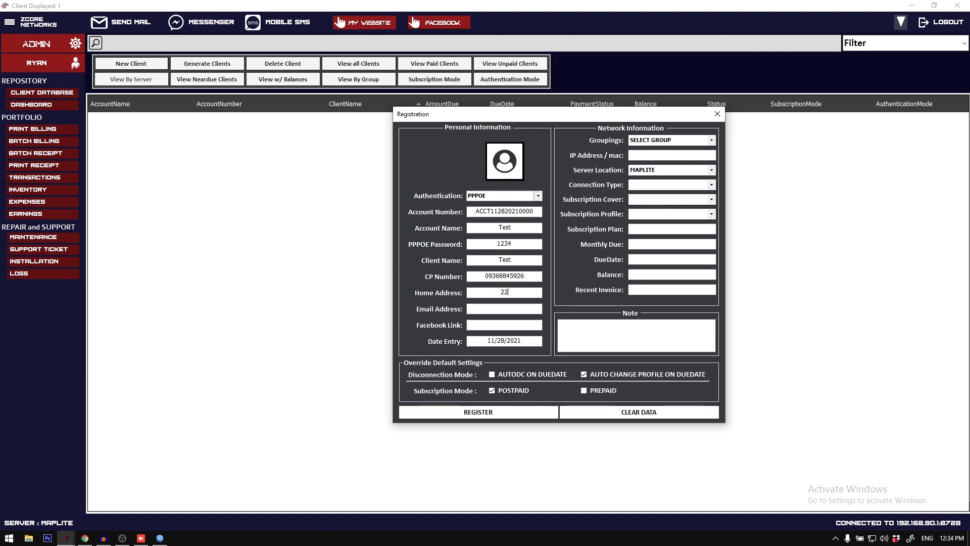
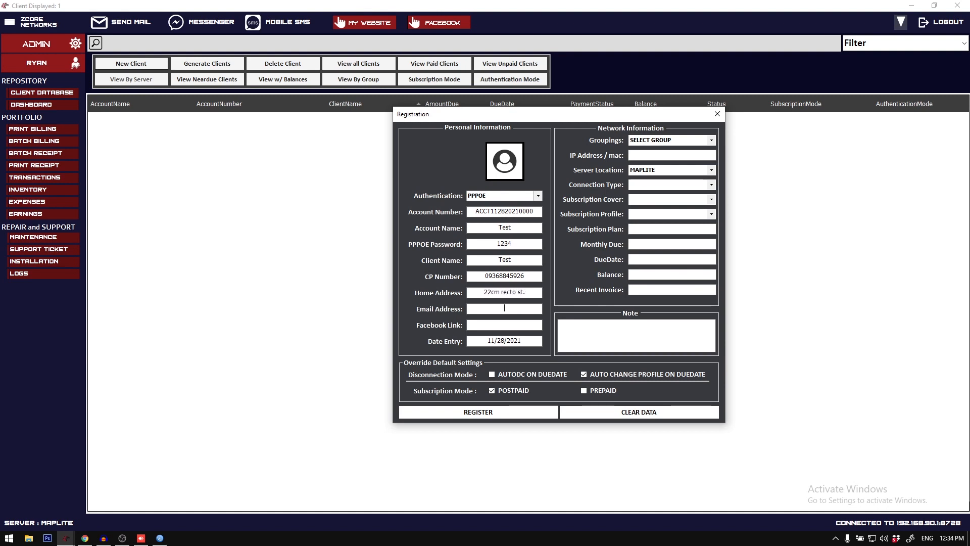
pyautogui.press('Tab')
pyautogui.click(835, 539)
pyautogui.click(836, 539)
# Step: Set the connection type to OLT, the subscription cover to 3-3, and the subscription profile to SILVER
pyautogui.click(711, 185)
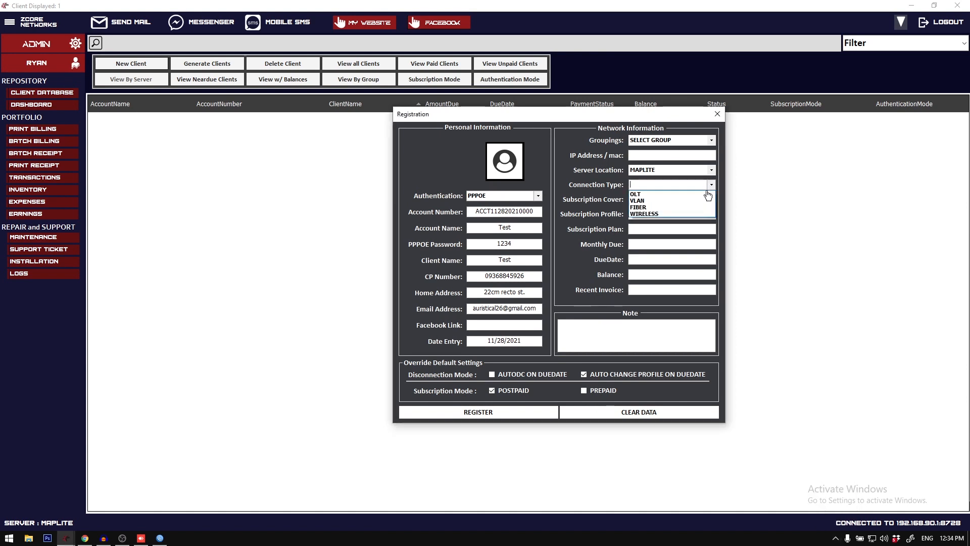
pyautogui.click(705, 195)
pyautogui.click(711, 200)
pyautogui.click(705, 222)
pyautogui.click(711, 214)
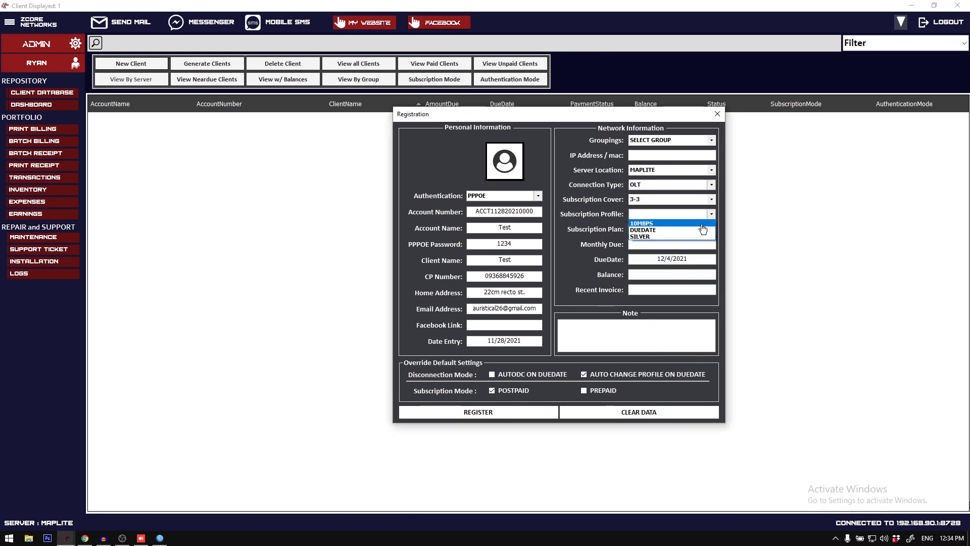
pyautogui.click(702, 236)
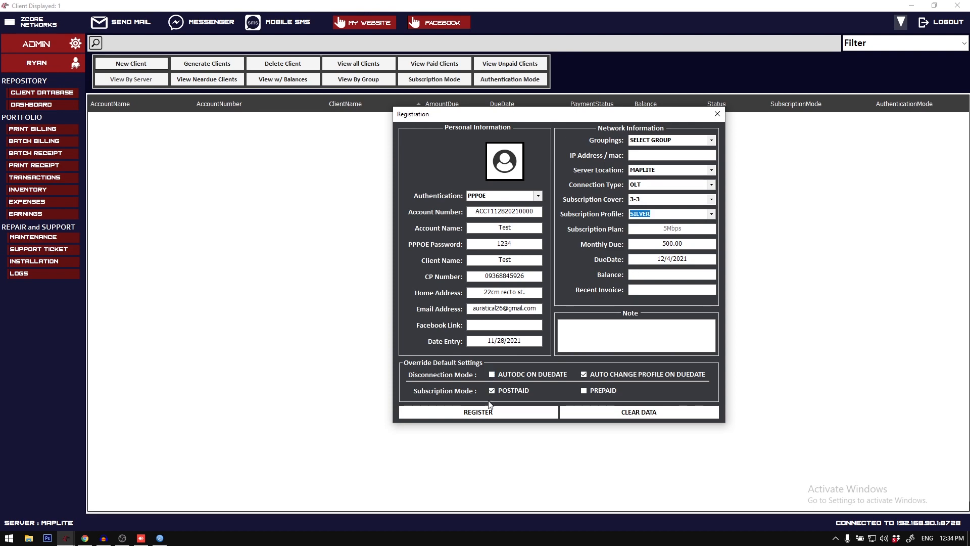
# Step: Set the disconnection mode to AUTODC ON DUEDATE, and register the client
pyautogui.click(510, 375)
pyautogui.click(503, 412)
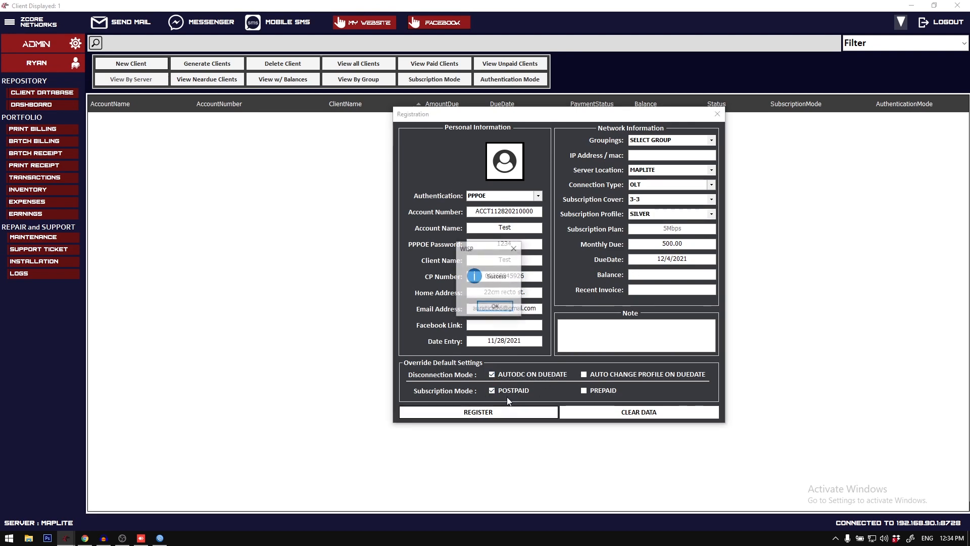
pyautogui.click(495, 307)
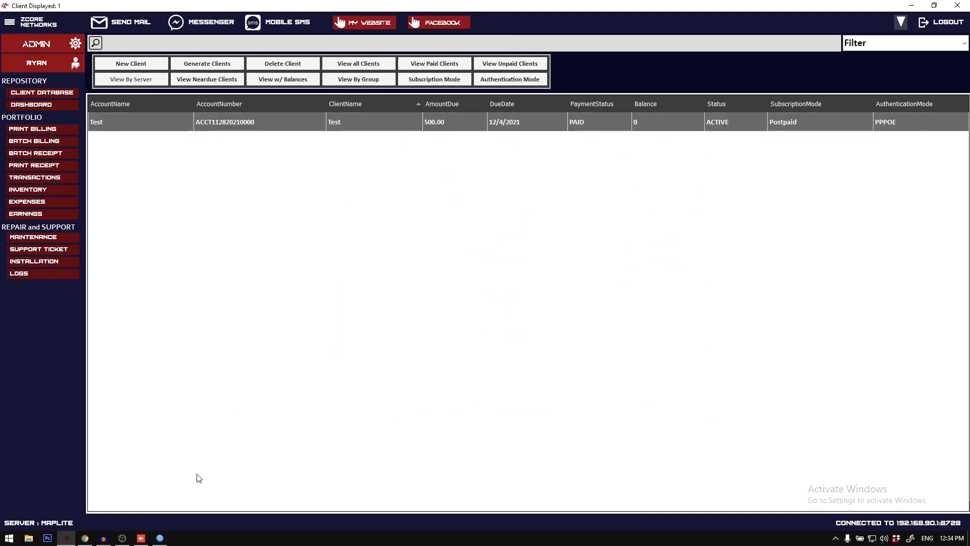
# Step: Switch to WinBox, view the Test client's PPP secret, and close it along with the queue list
pyautogui.click(160, 537)
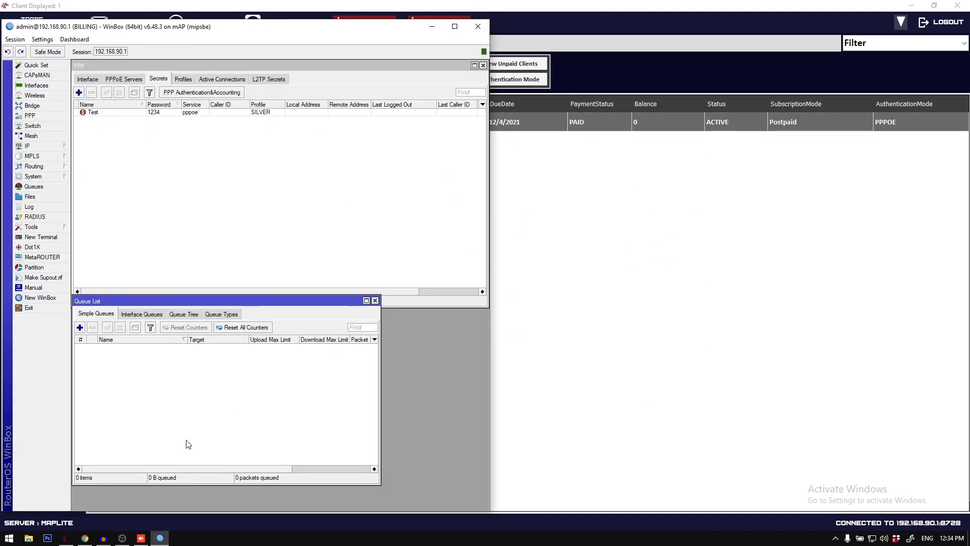
pyautogui.doubleClick(150, 112)
pyautogui.moveTo(185, 121); pyautogui.dragTo(227, 129)
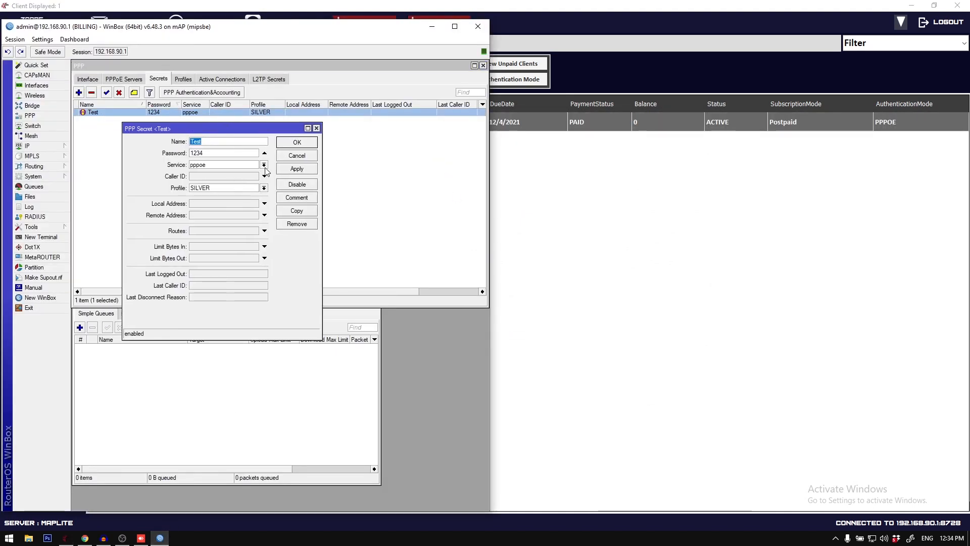
pyautogui.click(321, 126)
pyautogui.click(150, 358)
pyautogui.press('Escape')
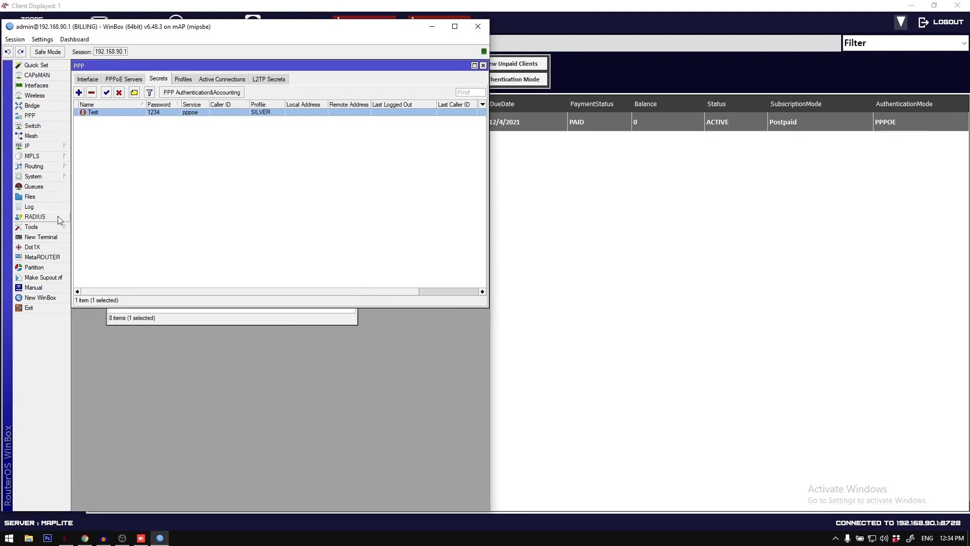
# Step: Open the system scheduler, and view the Test client's schedule entries alongside its PPP secret
pyautogui.click(51, 177)
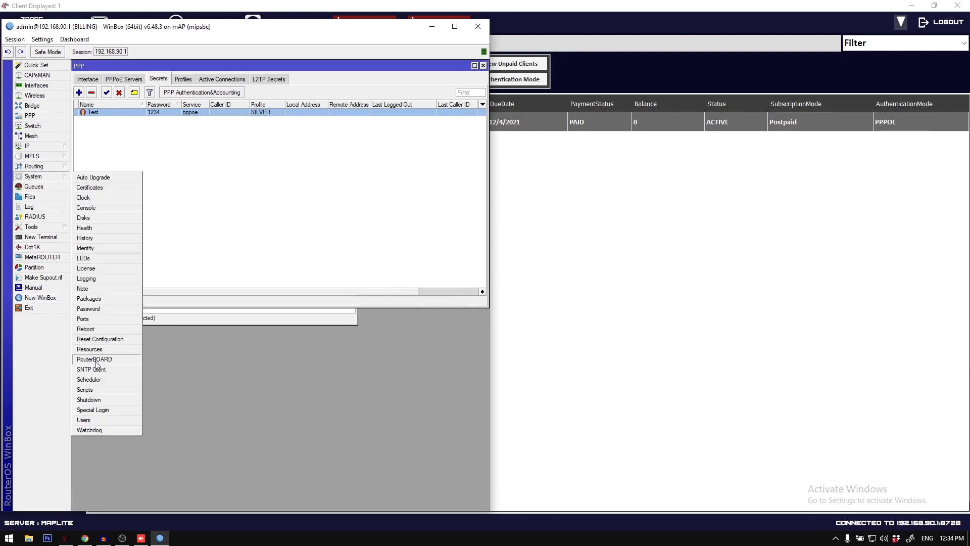
pyautogui.click(96, 380)
pyautogui.click(112, 348)
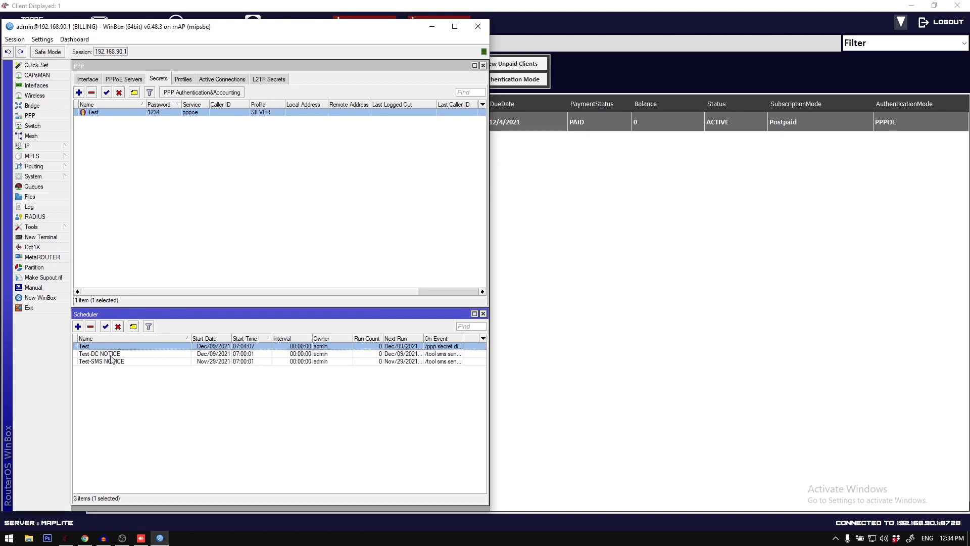
pyautogui.keyDown('shift'); pyautogui.click(112, 364); pyautogui.keyUp('shift')
pyautogui.click(116, 355)
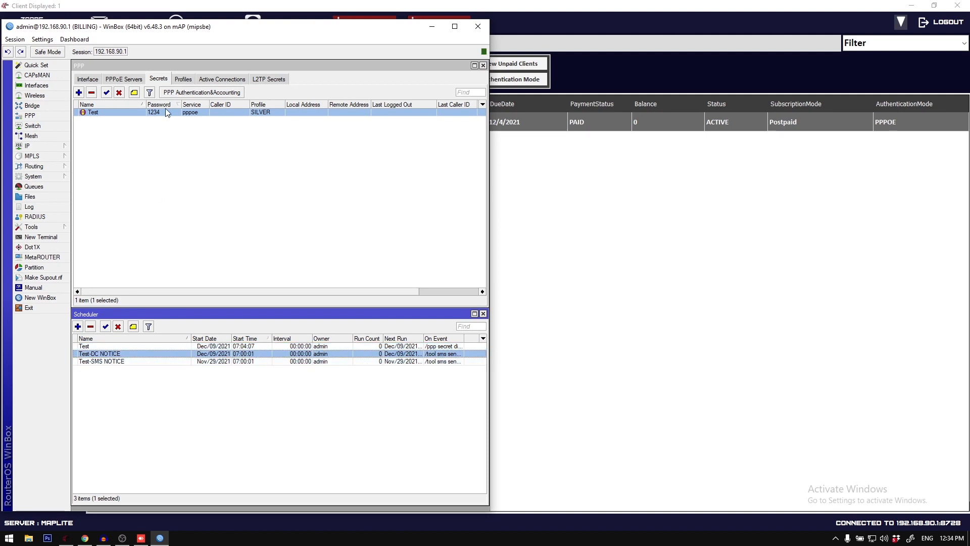
pyautogui.click(169, 128)
pyautogui.click(157, 113)
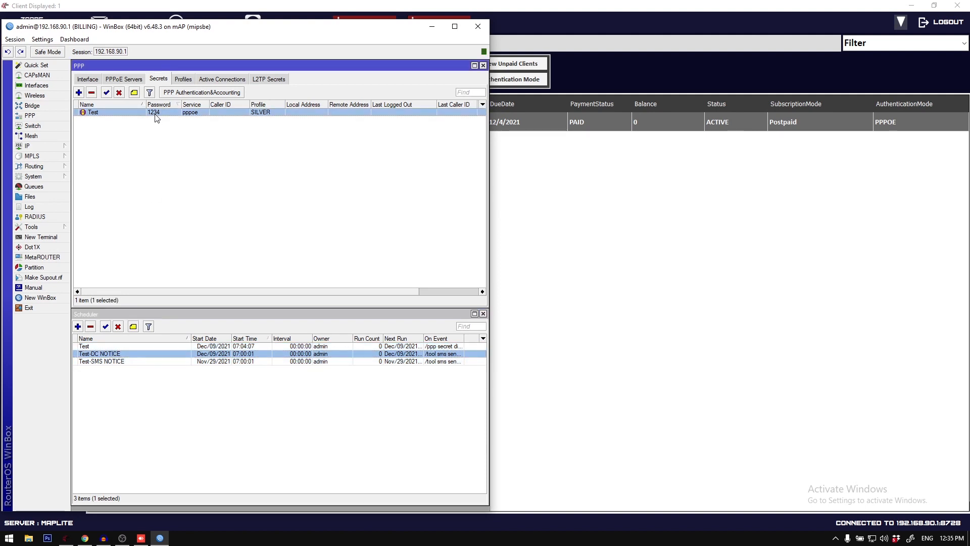
pyautogui.click(133, 347)
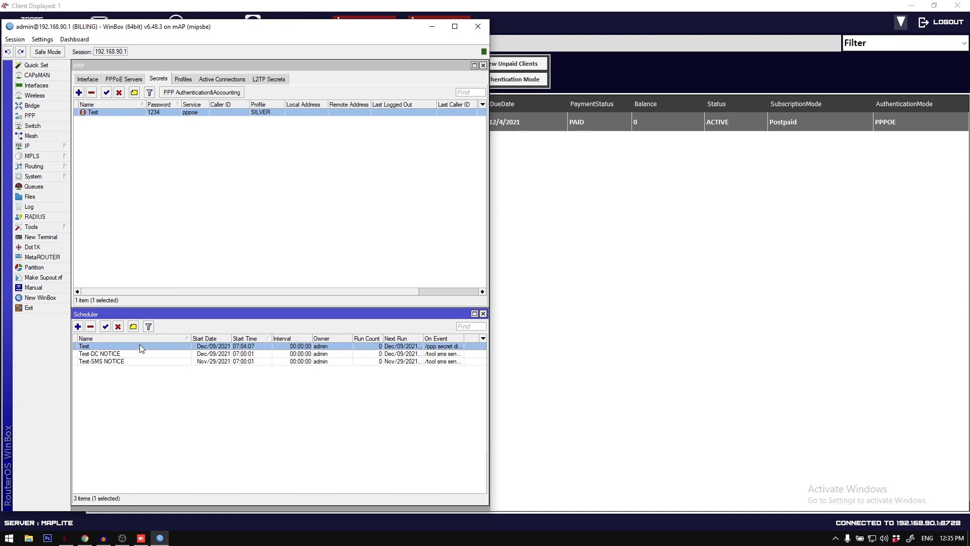
# Step: Open the Test schedule, examine its On Event script that disables the PPP secret, and close it
pyautogui.doubleClick(139, 346)
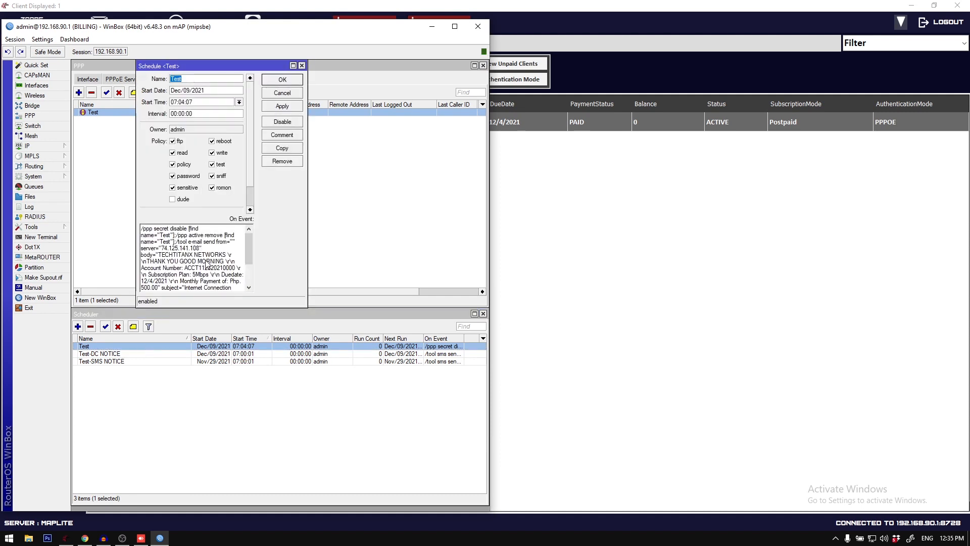
pyautogui.moveTo(165, 229); pyautogui.dragTo(210, 240)
pyautogui.click(188, 240)
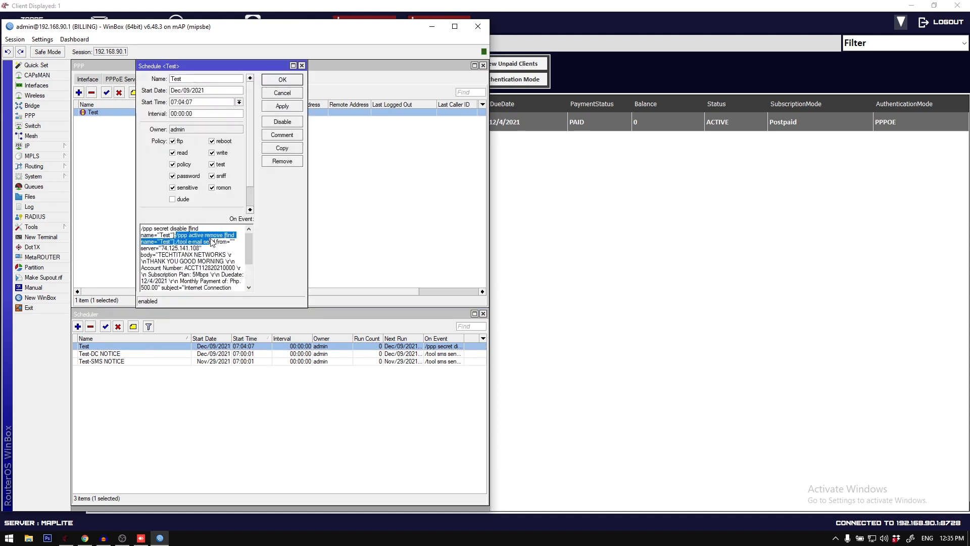
pyautogui.moveTo(142, 228); pyautogui.dragTo(187, 242)
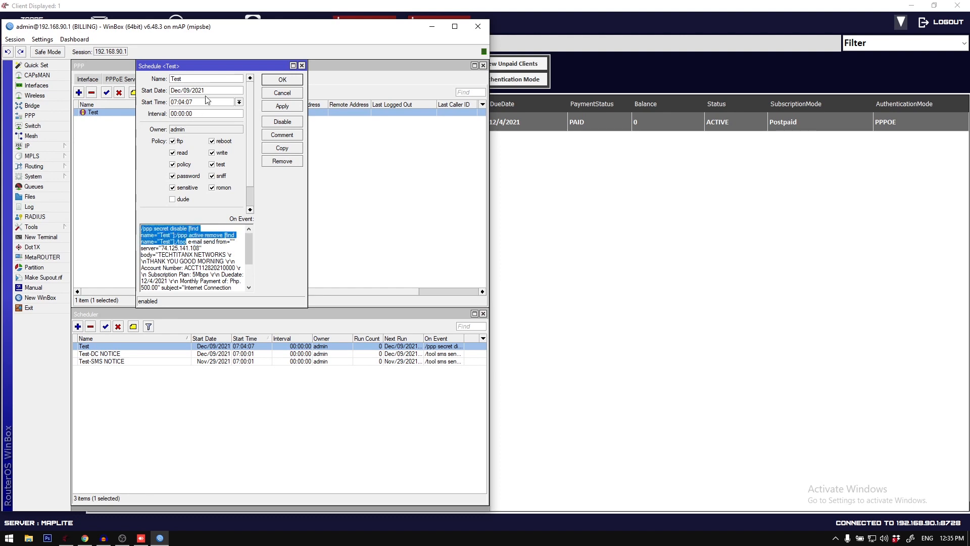
pyautogui.click(162, 247)
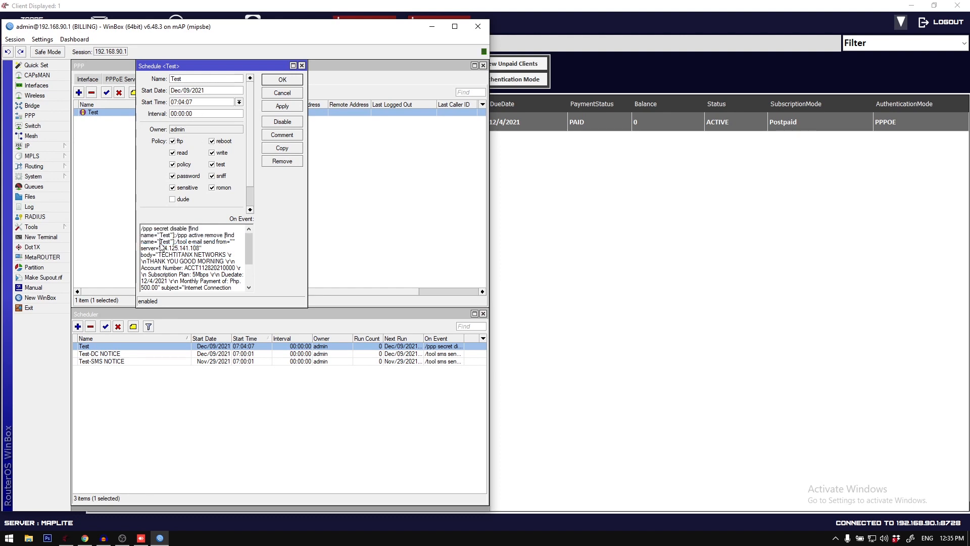
pyautogui.moveTo(142, 229); pyautogui.dragTo(206, 241)
pyautogui.click(155, 232)
pyautogui.moveTo(143, 230); pyautogui.dragTo(209, 246)
pyautogui.scroll(-2, 209, 251)
pyautogui.scroll(2, 209, 254)
pyautogui.click(164, 248)
pyautogui.click(302, 65)
# Step: Open the Test-DC NOTICE schedule, examine the disconnection SMS in its On Event script, and close it
pyautogui.doubleClick(101, 354)
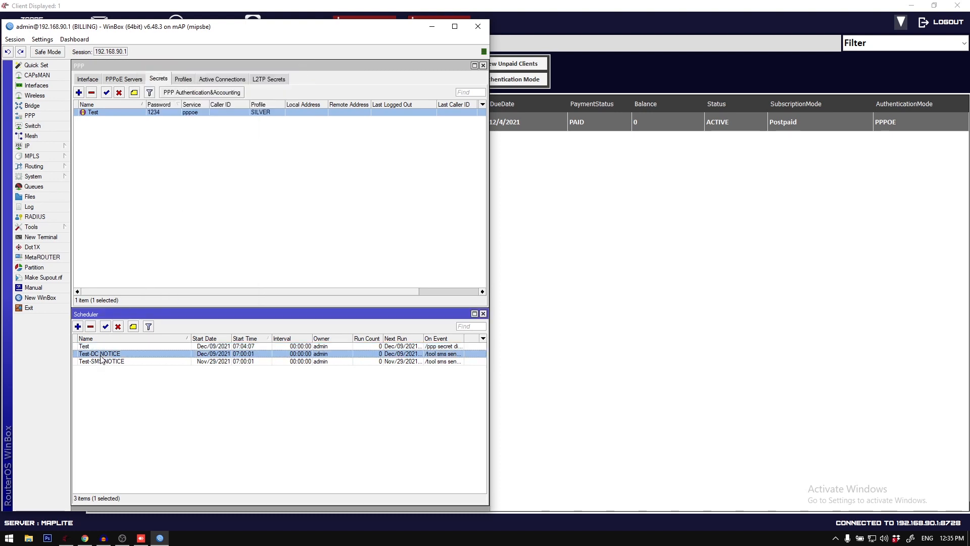
pyautogui.moveTo(142, 229); pyautogui.dragTo(195, 253)
pyautogui.click(183, 236)
pyautogui.moveTo(142, 228); pyautogui.dragTo(208, 262)
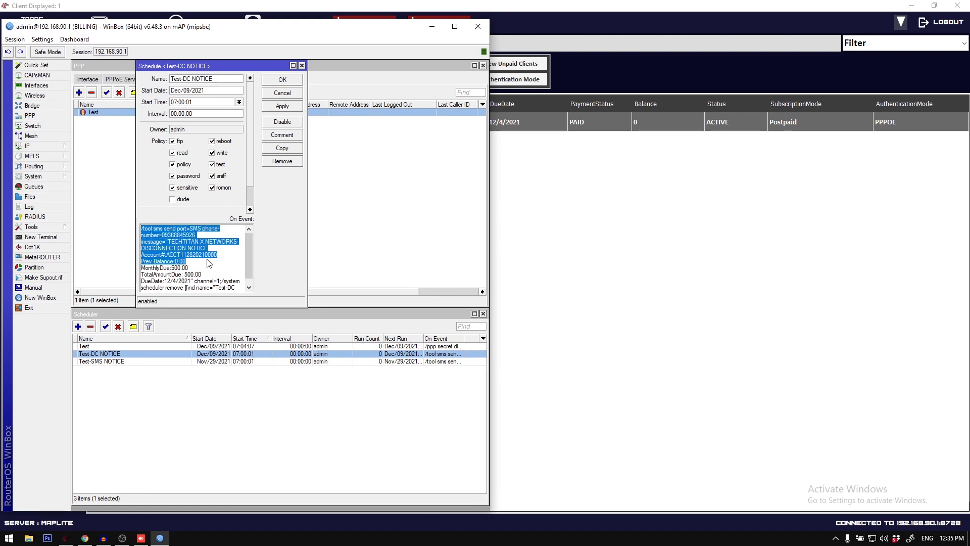
pyautogui.click(302, 66)
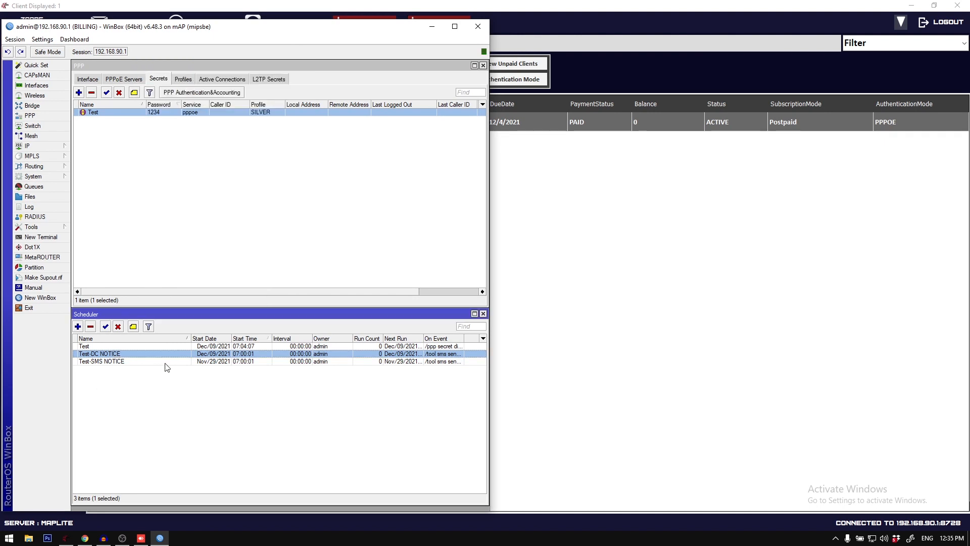
# Step: Reopen the Test schedule, review the active-connection removal and e-mail commands in its script, and close it
pyautogui.doubleClick(151, 345)
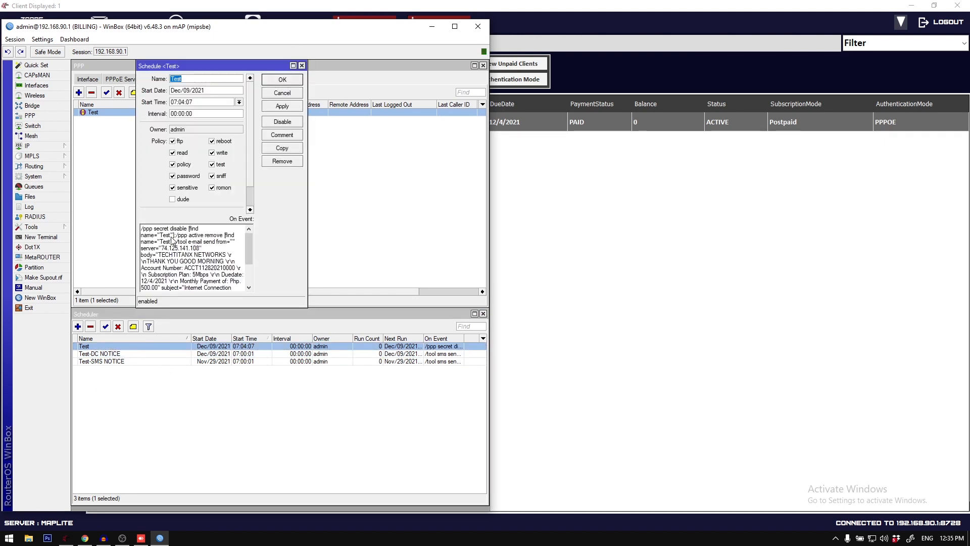
pyautogui.moveTo(152, 235); pyautogui.dragTo(206, 248)
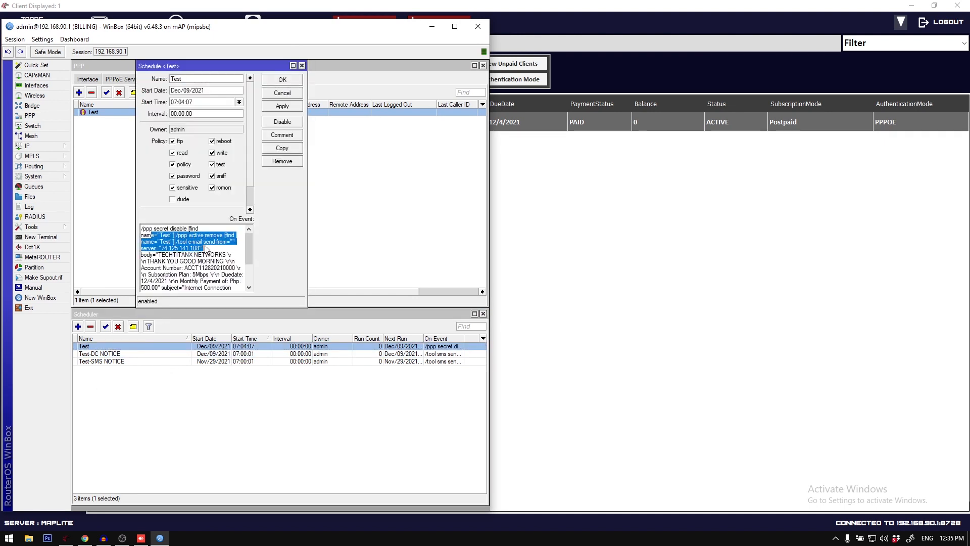
pyautogui.click(302, 65)
# Step: Examine the billing SMS script in the Test-SMS NOTICE schedule, close it, and check the other Test schedules' start dates
pyautogui.doubleClick(113, 361)
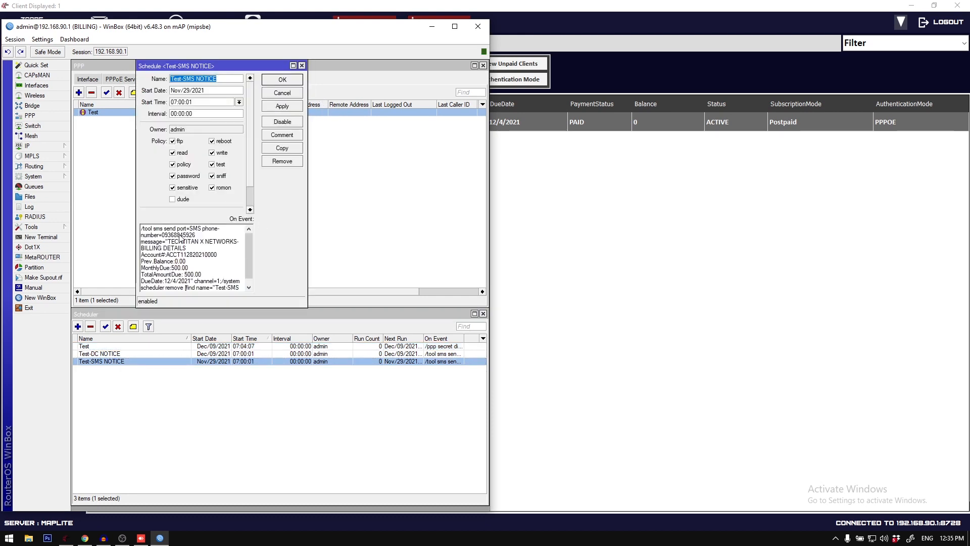
pyautogui.moveTo(149, 237); pyautogui.dragTo(192, 270)
pyautogui.click(192, 270)
pyautogui.click(302, 66)
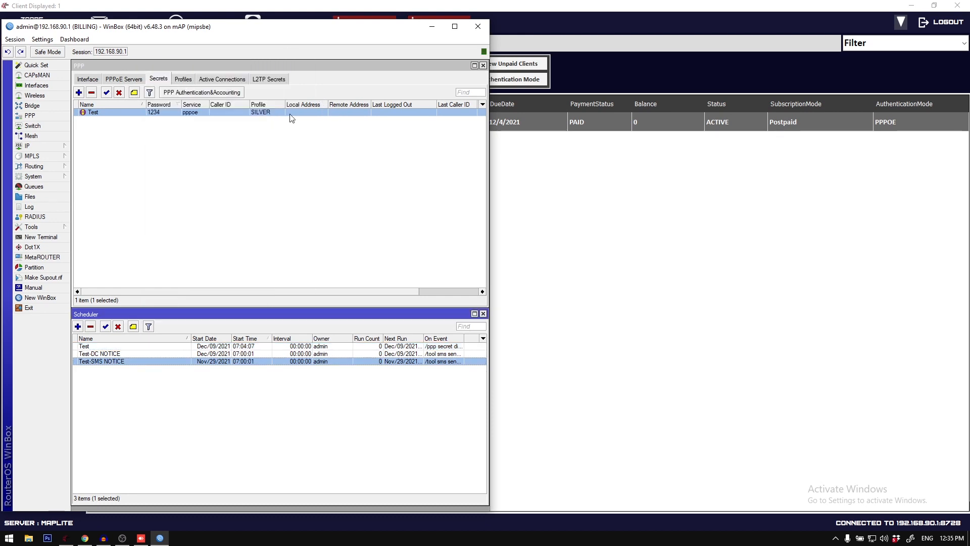
pyautogui.click(201, 355)
pyautogui.click(200, 348)
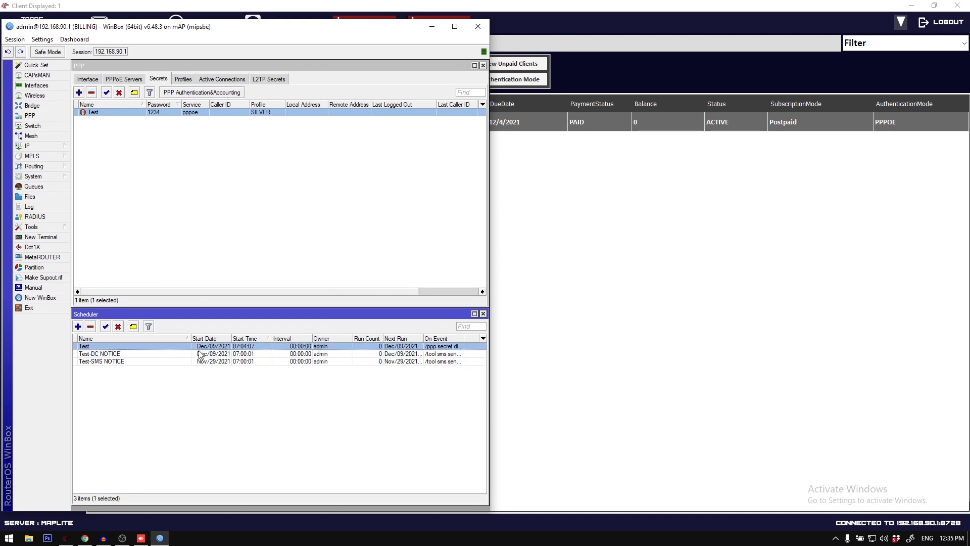
# Step: Compare the start dates and times of the Test, Test-DC NOTICE and Test-SMS NOTICE schedules in the Scheduler list
pyautogui.click(213, 354)
pyautogui.click(212, 348)
pyautogui.click(215, 355)
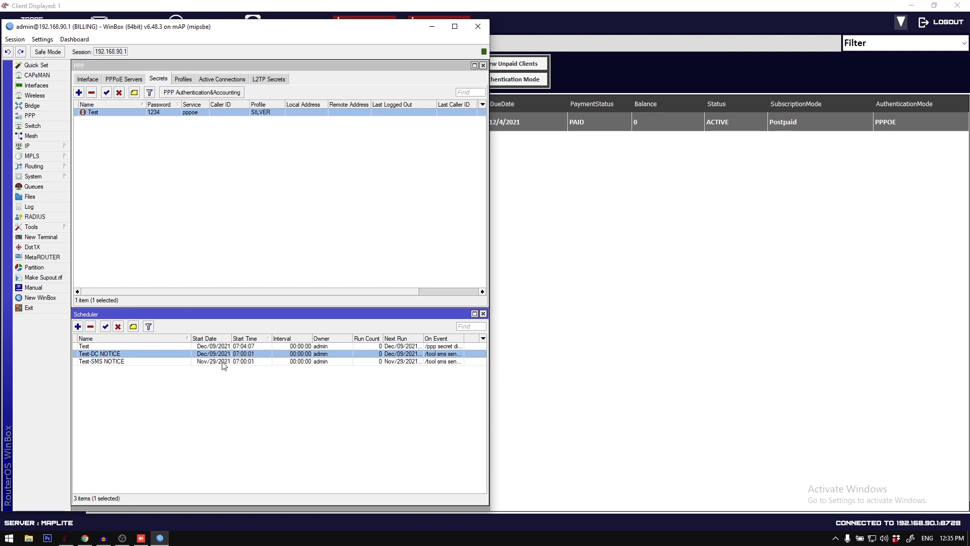
pyautogui.click(224, 362)
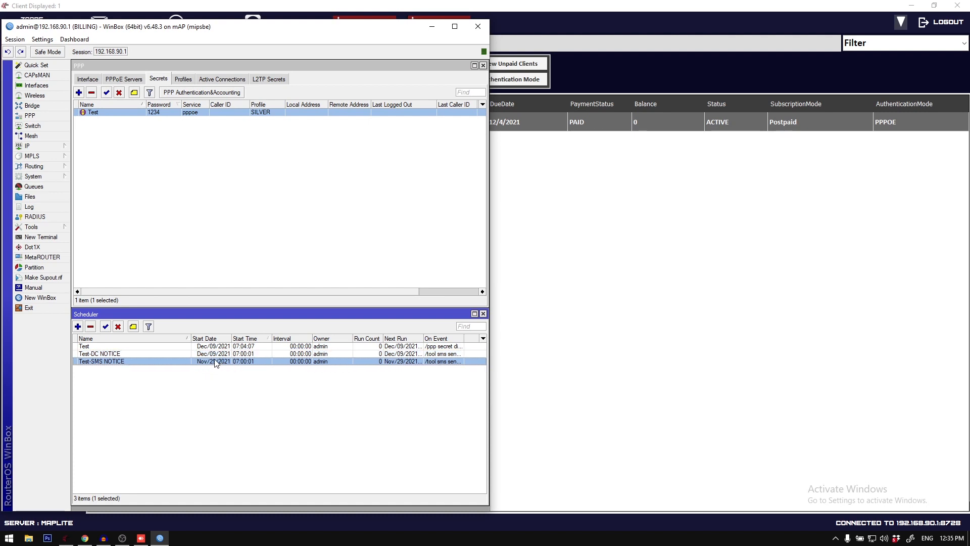
pyautogui.click(218, 354)
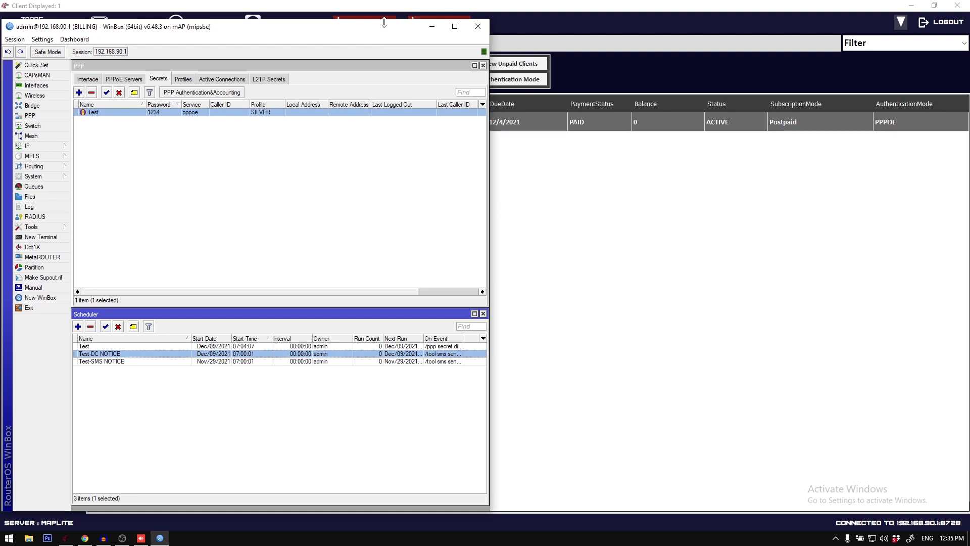
# Step: Rearrange the WinBox and Scheduler windows to uncover the client's due date, and check the three Test schedules' start dates against it
pyautogui.moveTo(386, 23); pyautogui.dragTo(509, 130)
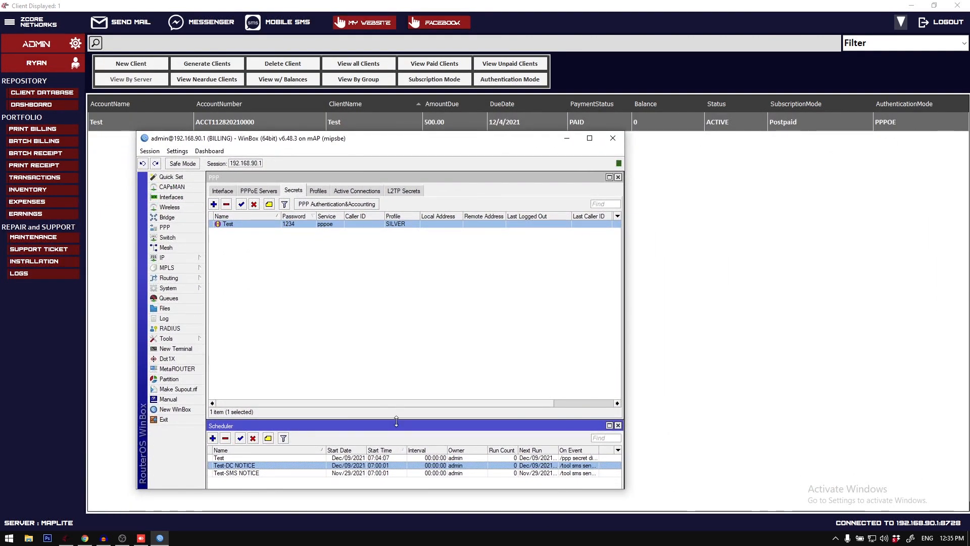
pyautogui.moveTo(396, 422); pyautogui.dragTo(399, 299)
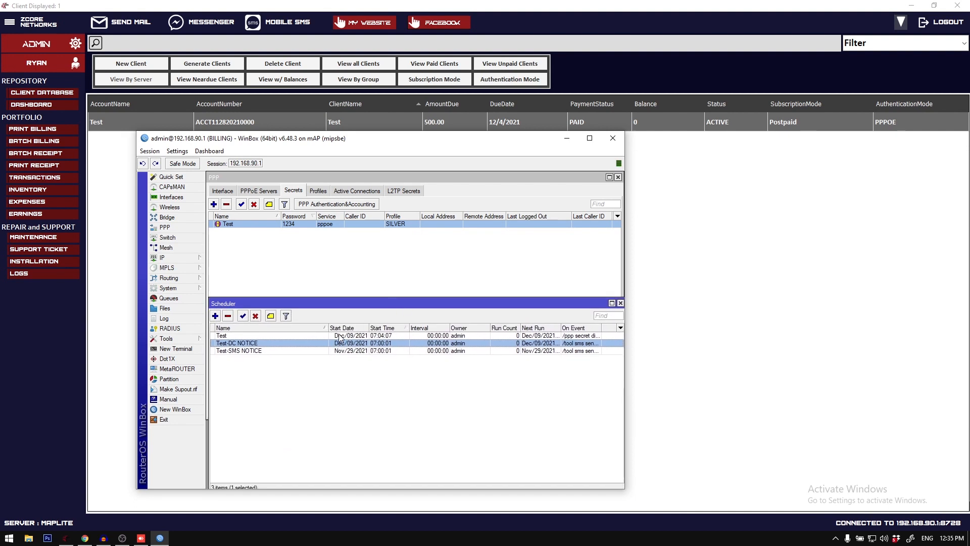
pyautogui.click(339, 336)
pyautogui.click(352, 344)
pyautogui.click(360, 351)
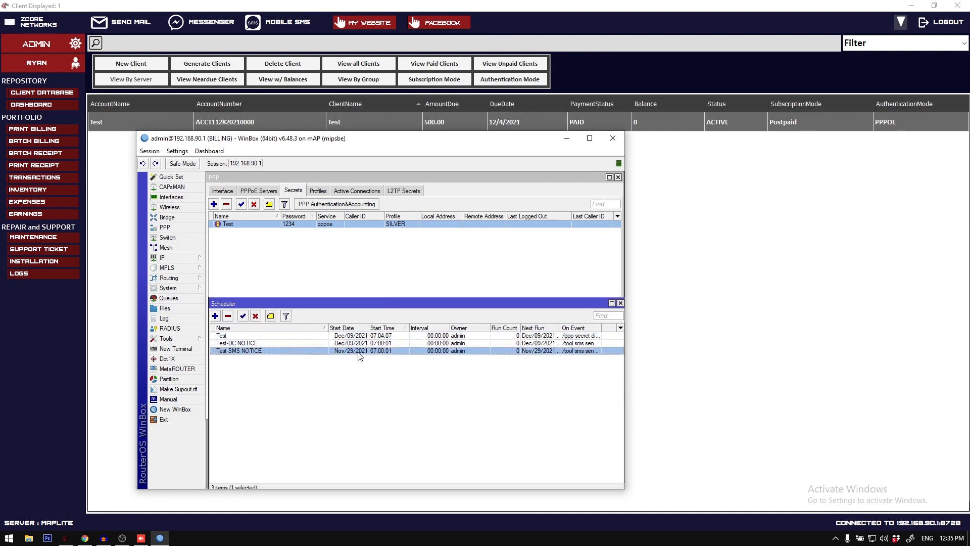
# Step: Switch to the billing system, examine the Disconnection Extension / Billing Notice Before Due days in Reminder Settings, and close the settings
pyautogui.click(325, 4)
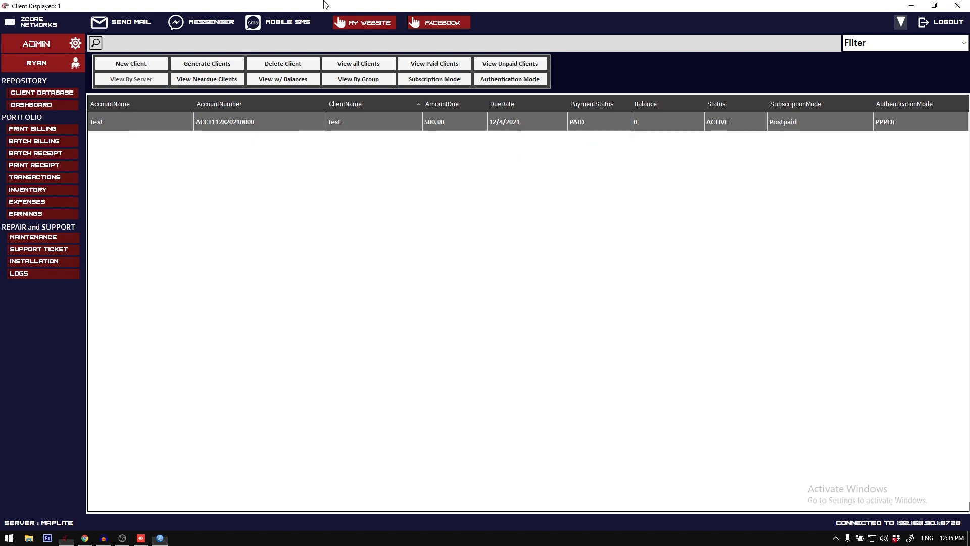
pyautogui.click(11, 20)
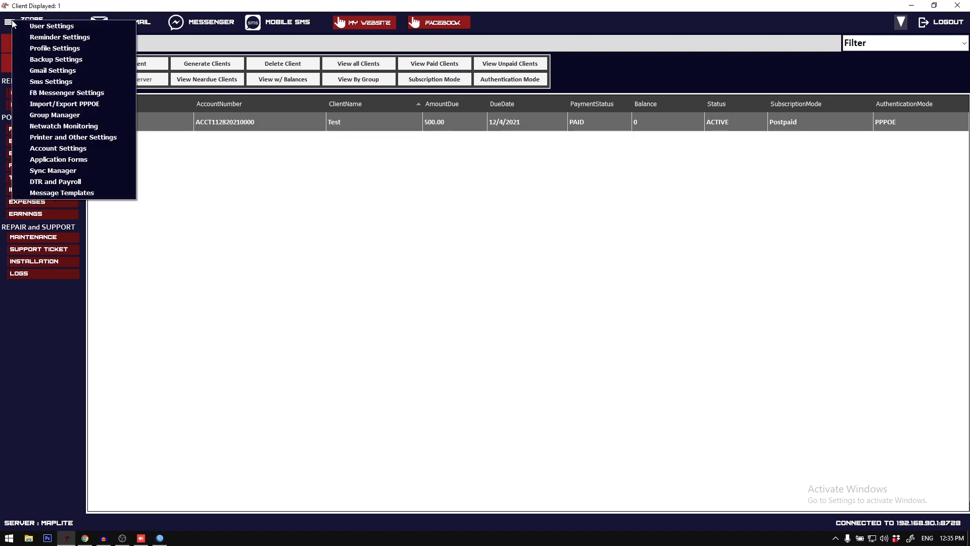
pyautogui.click(65, 38)
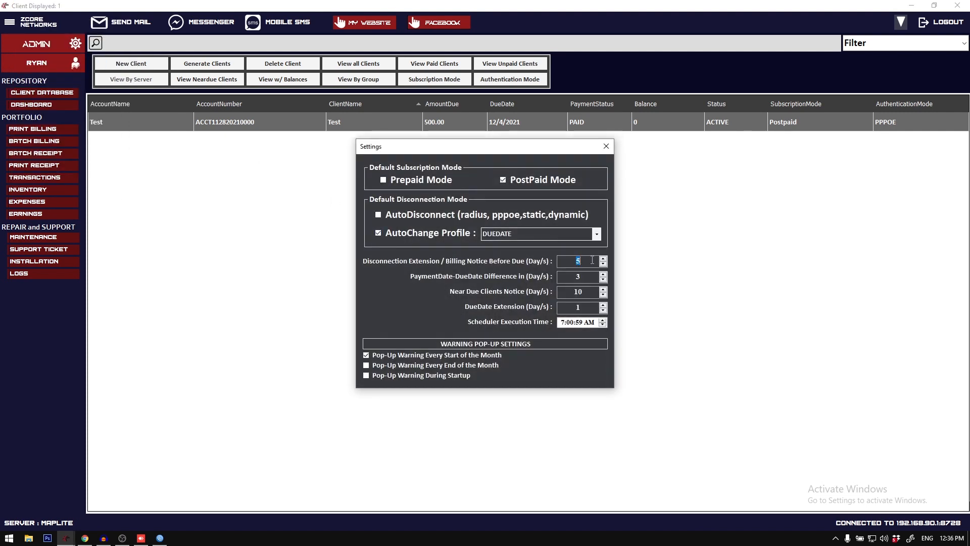
pyautogui.click(588, 261)
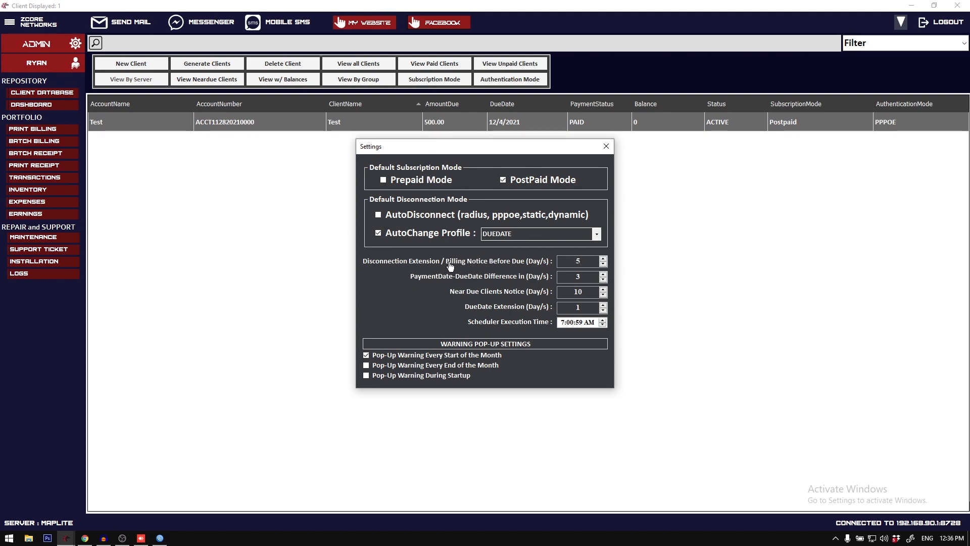
pyautogui.click(584, 263)
pyautogui.click(606, 146)
# Step: Return to WinBox and select the Test and Test-DC NOTICE schedules to compare their start dates with the client's due date
pyautogui.click(160, 538)
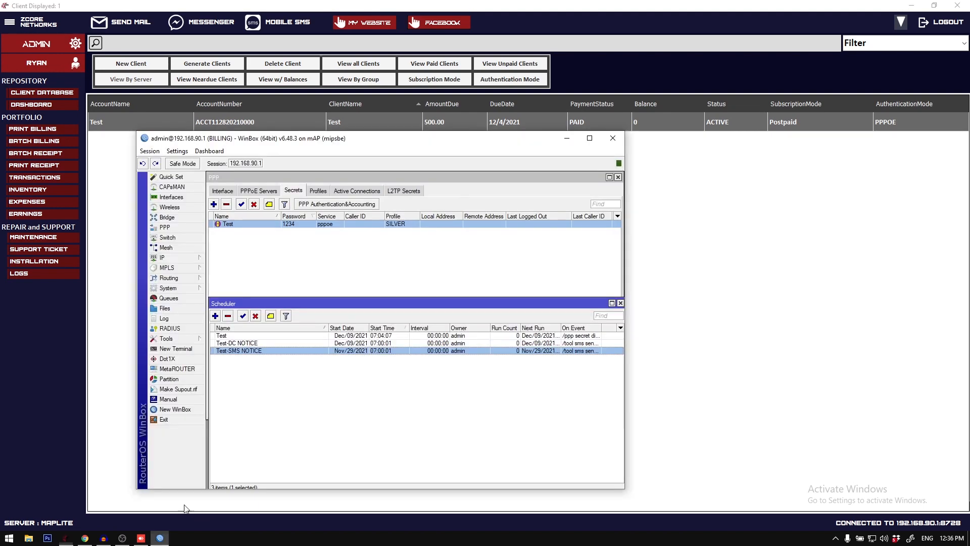
pyautogui.click(279, 336)
pyautogui.keyDown('shift'); pyautogui.click(280, 343); pyautogui.keyUp('shift')
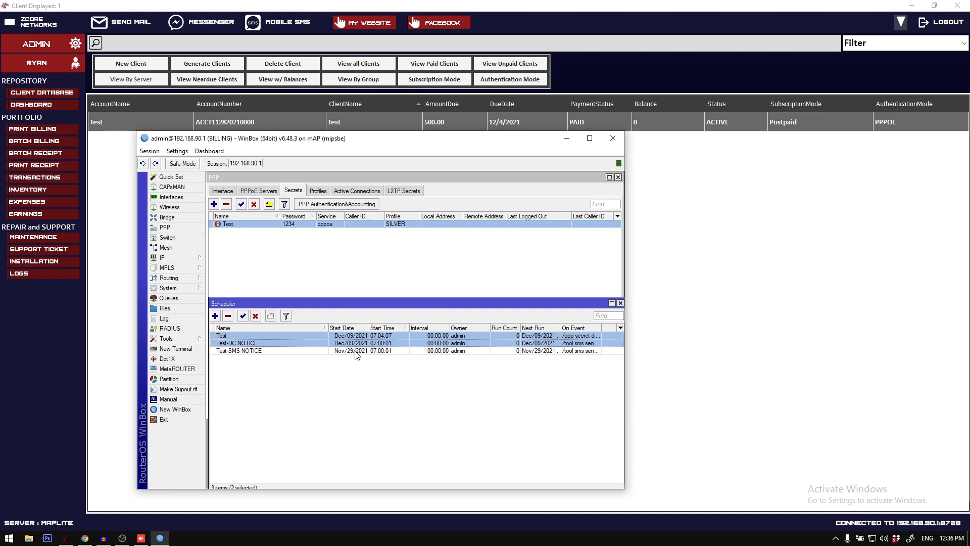
# Step: Select the Test-SMS NOTICE schedule and check its start date against the Billing Notice Before Due days in the billing system's Reminder Settings
pyautogui.click(355, 351)
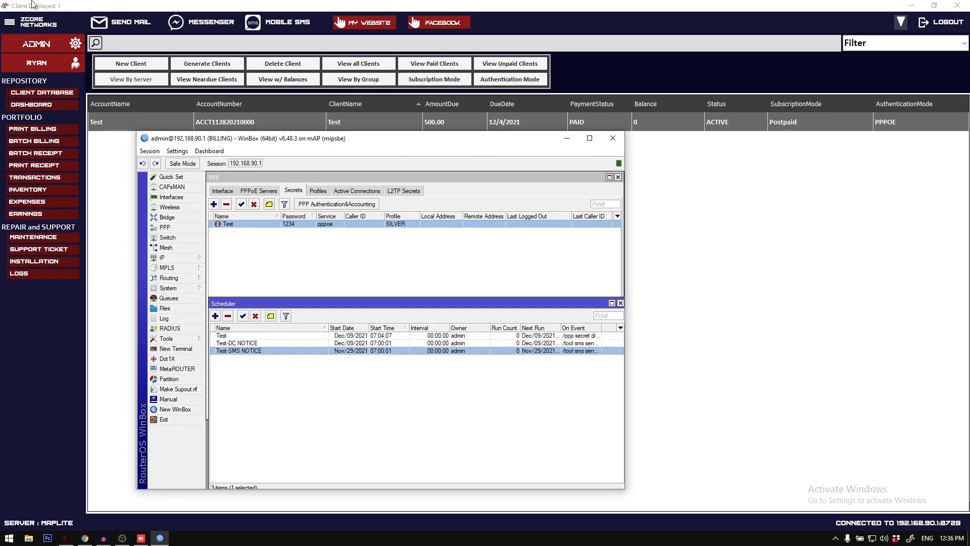
pyautogui.click(9, 22)
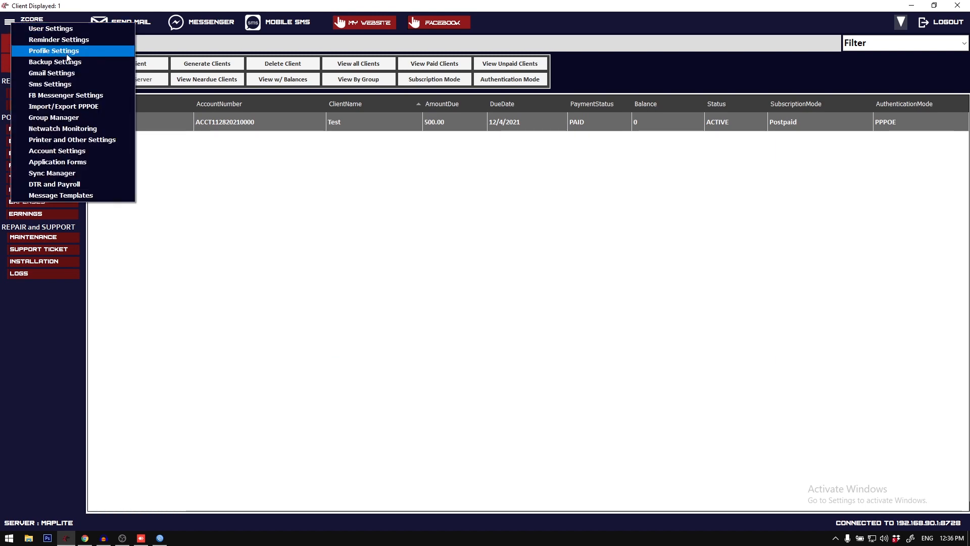
pyautogui.click(59, 40)
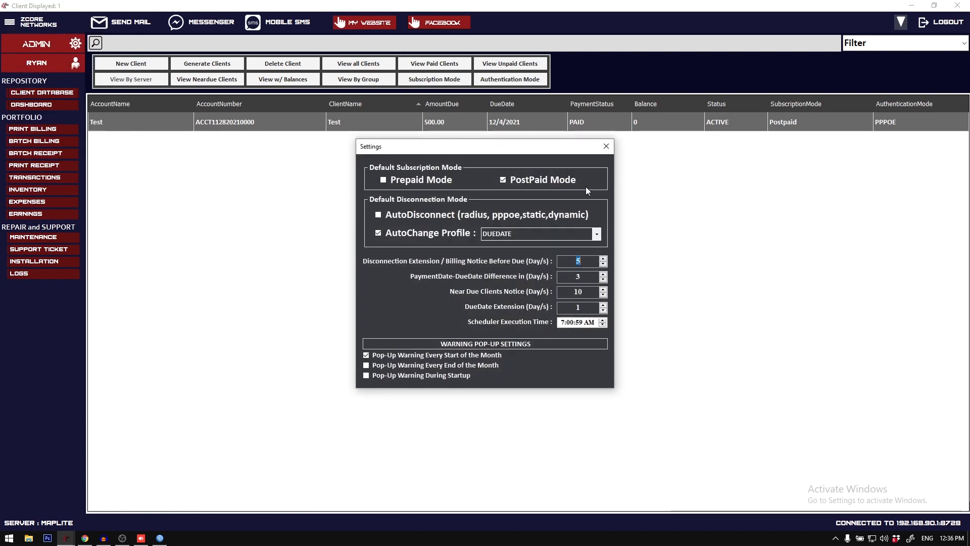
pyautogui.click(606, 147)
pyautogui.click(160, 538)
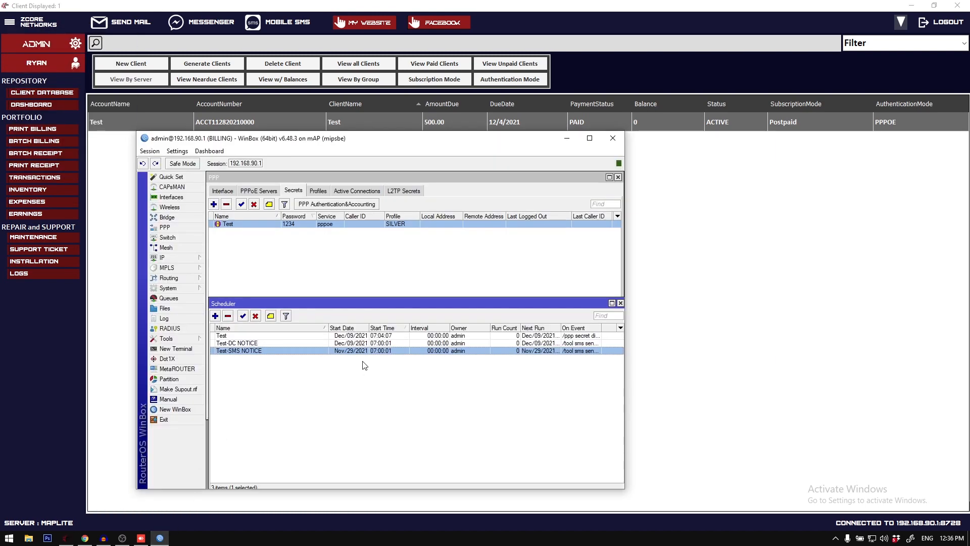
pyautogui.moveTo(496, 138)
pyautogui.mouseDown()
pyautogui.moveTo(516, 158)
pyautogui.moveTo(484, 145)
pyautogui.mouseUp()
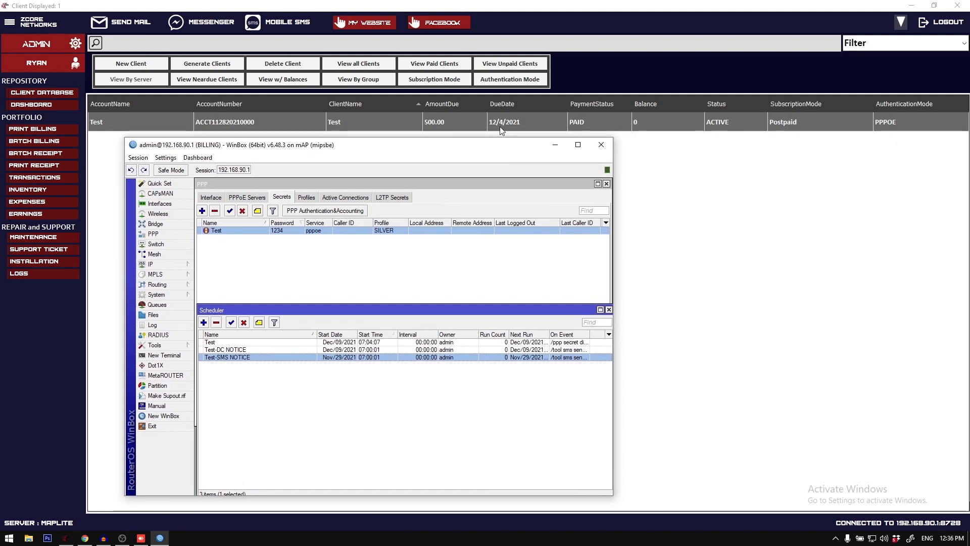
# Step: Open the Test-SMS NOTICE schedule, examine its On Event SMS script, and close the schedule without changes
pyautogui.doubleClick(357, 360)
pyautogui.moveTo(281, 353); pyautogui.dragTo(246, 322)
pyautogui.scroll(-1, 326, 401)
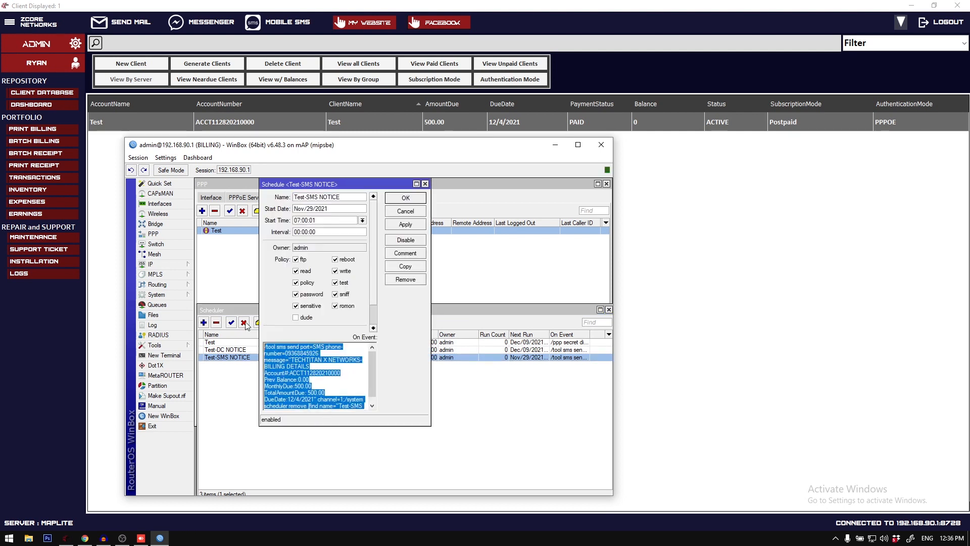
pyautogui.click(425, 184)
pyautogui.moveTo(401, 145); pyautogui.dragTo(358, 144)
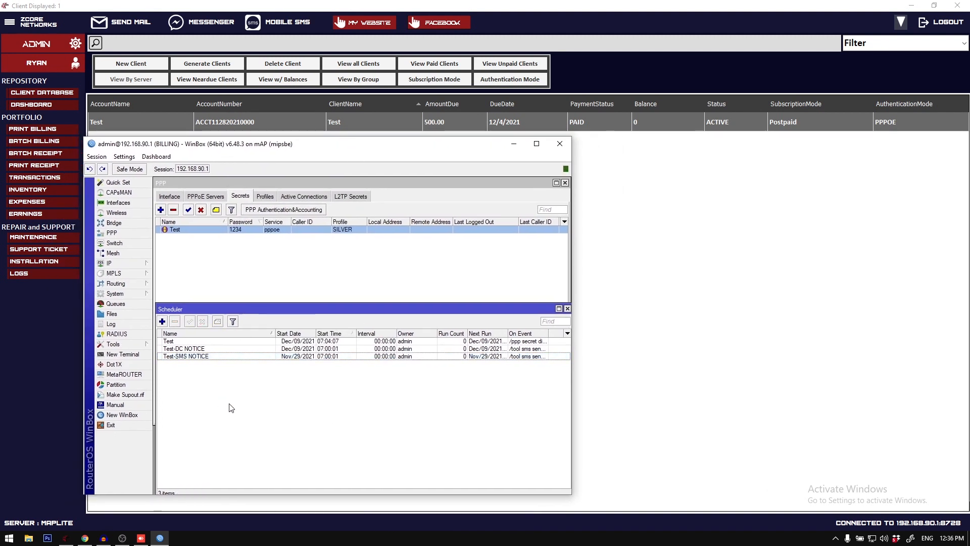
# Step: Select the three Test schedules in WinBox and review them alongside the PPP secret and the client's row in the billing system
pyautogui.hotkey('ctrl', 'a')
pyautogui.click(206, 356)
pyautogui.hotkey('ctrl', 'a')
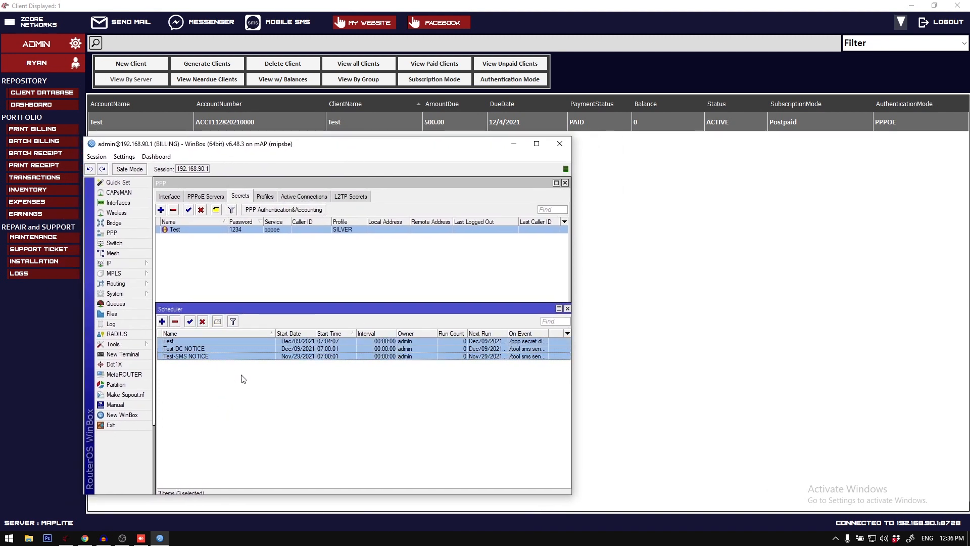
pyautogui.click(390, 4)
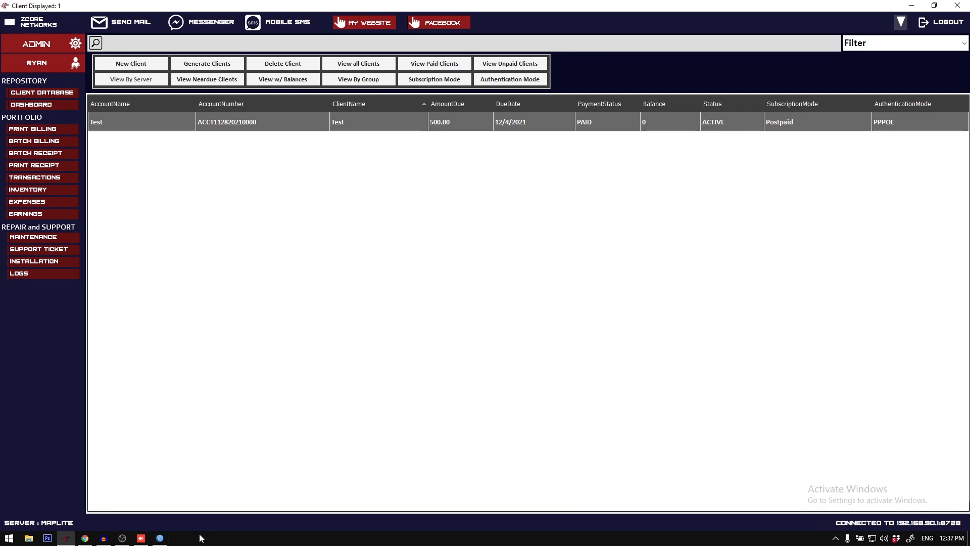
pyautogui.click(160, 538)
pyautogui.click(310, 260)
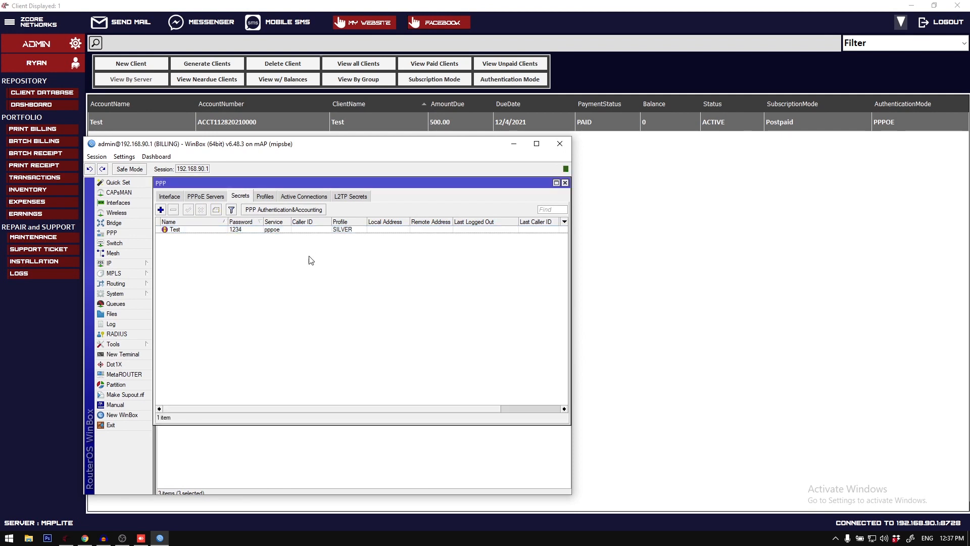
pyautogui.click(368, 456)
pyautogui.click(321, 342)
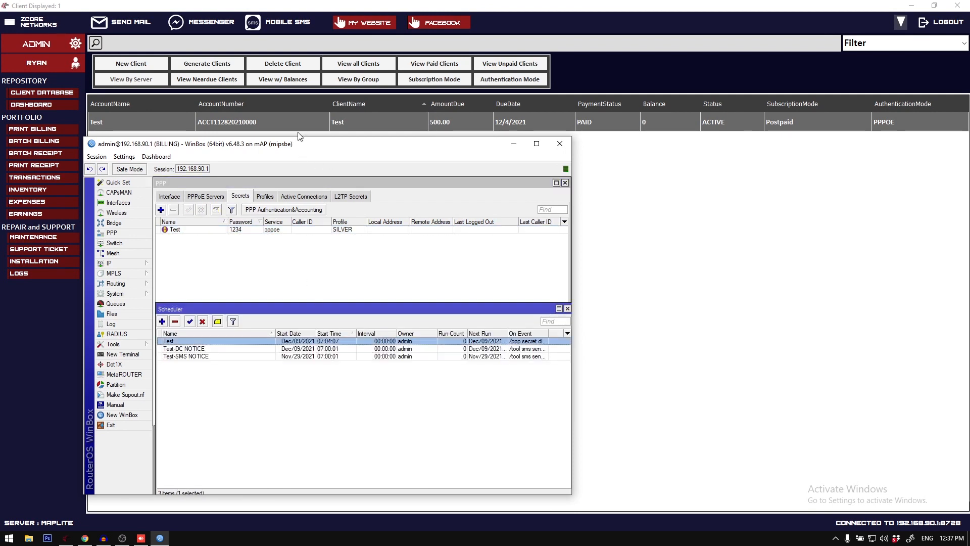
pyautogui.click(286, 122)
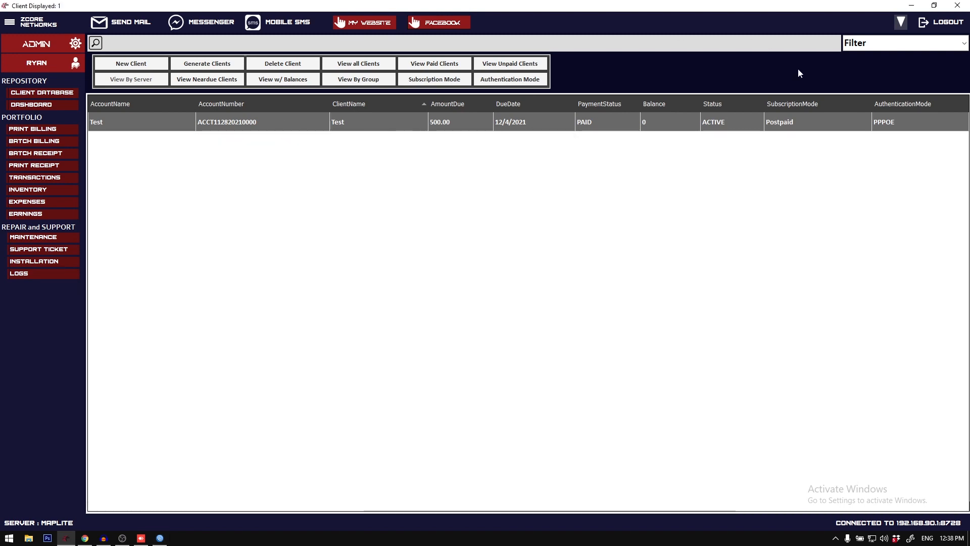
# Step: Close the billing system's main window, open the server configuration from the sign-in form, and enable the RADIUS server
pyautogui.click(956, 5)
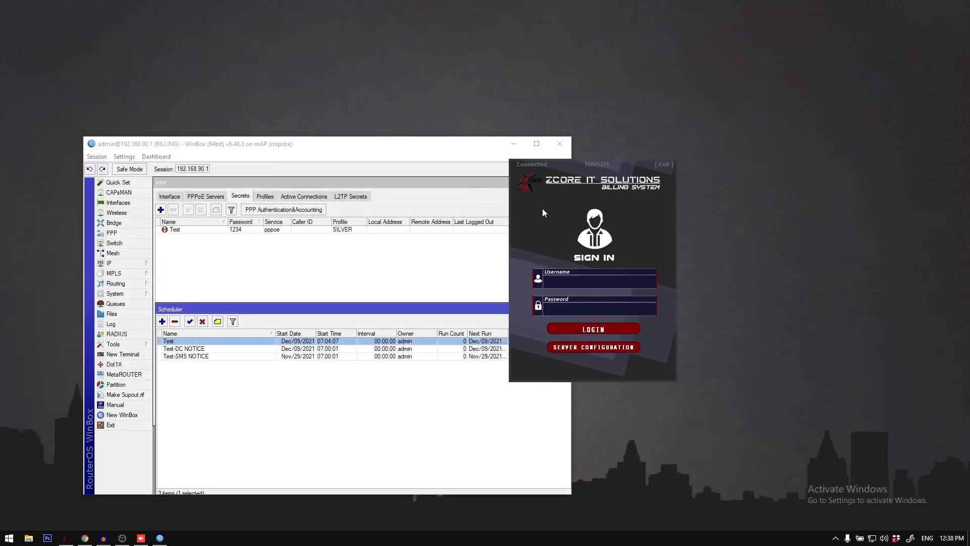
pyautogui.click(583, 345)
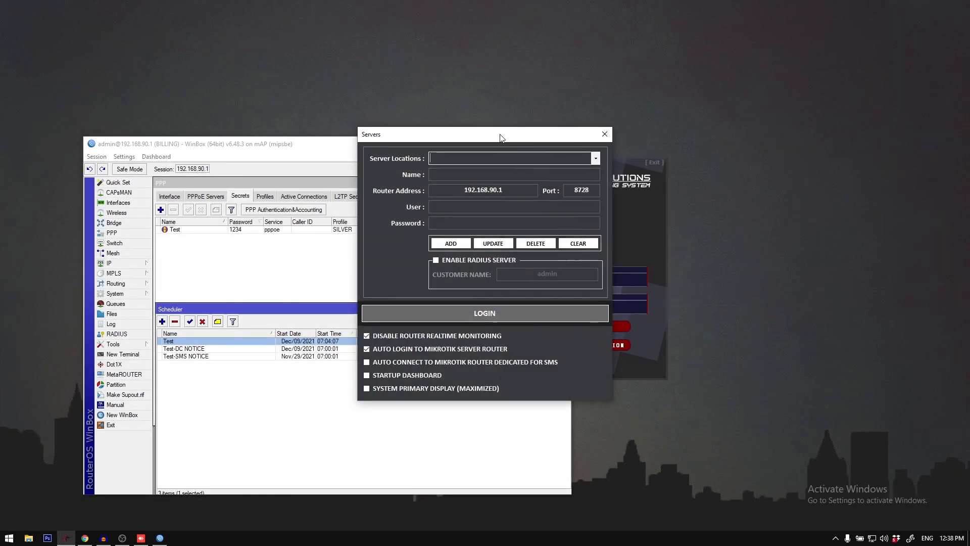
pyautogui.moveTo(500, 133); pyautogui.dragTo(762, 133)
pyautogui.click(729, 255)
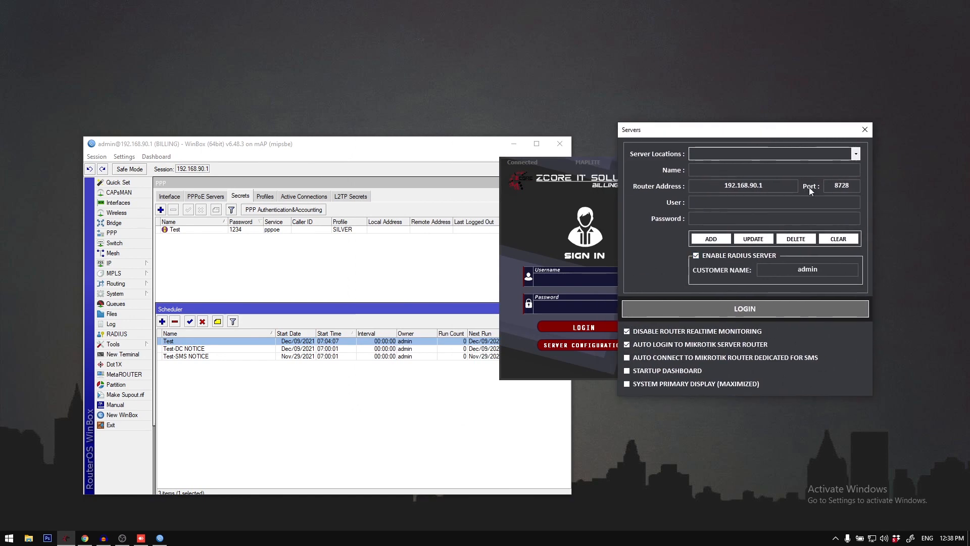
pyautogui.moveTo(710, 136); pyautogui.dragTo(702, 146)
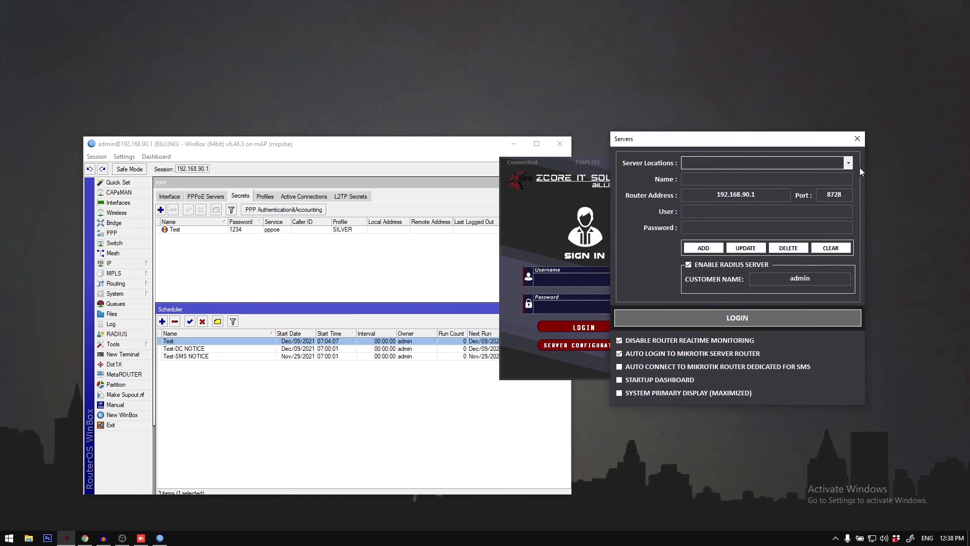
# Step: Check the RADIUS customer name against the customer login in MikroTik User Manager in Chrome, and return to the server configuration
pyautogui.moveTo(830, 278); pyautogui.dragTo(727, 286)
pyautogui.click(86, 537)
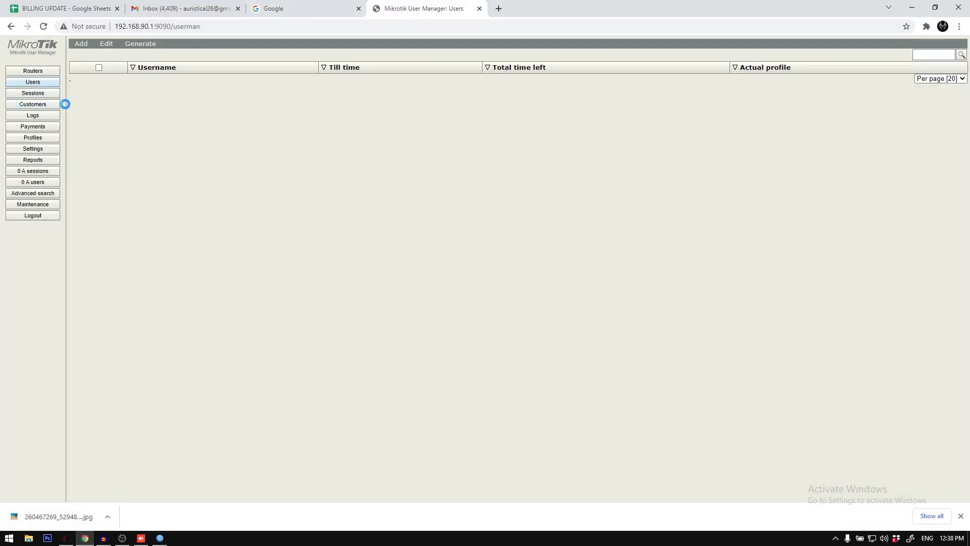
pyautogui.click(165, 79)
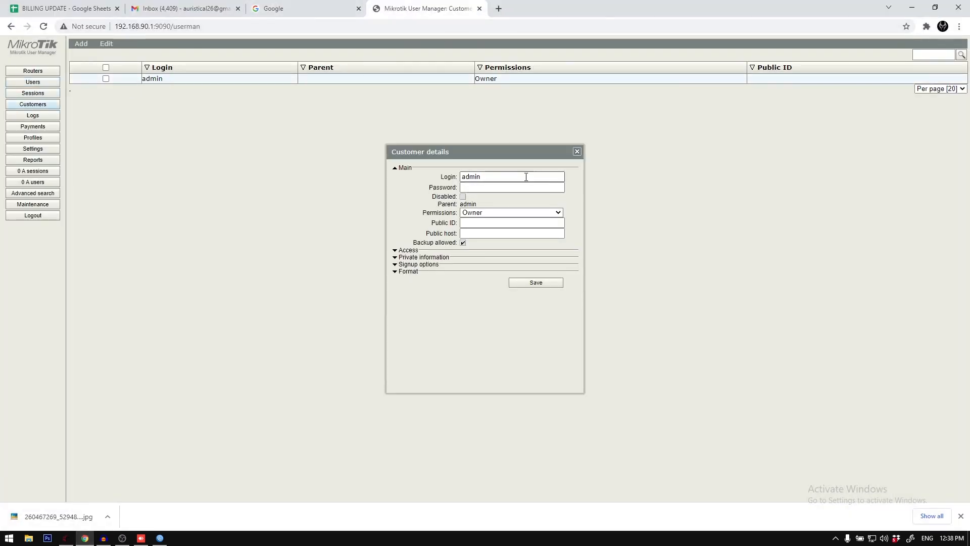
pyautogui.click(577, 152)
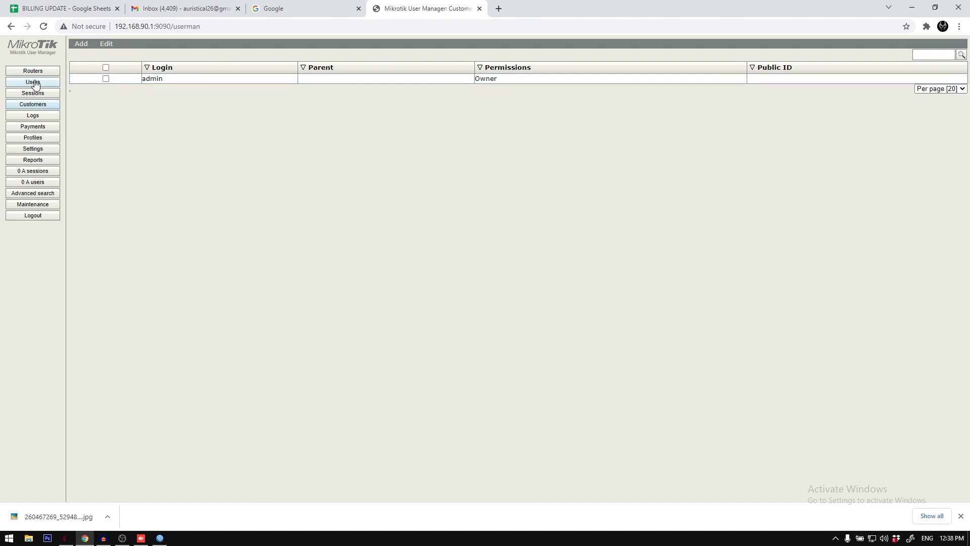
pyautogui.click(33, 82)
pyautogui.click(912, 8)
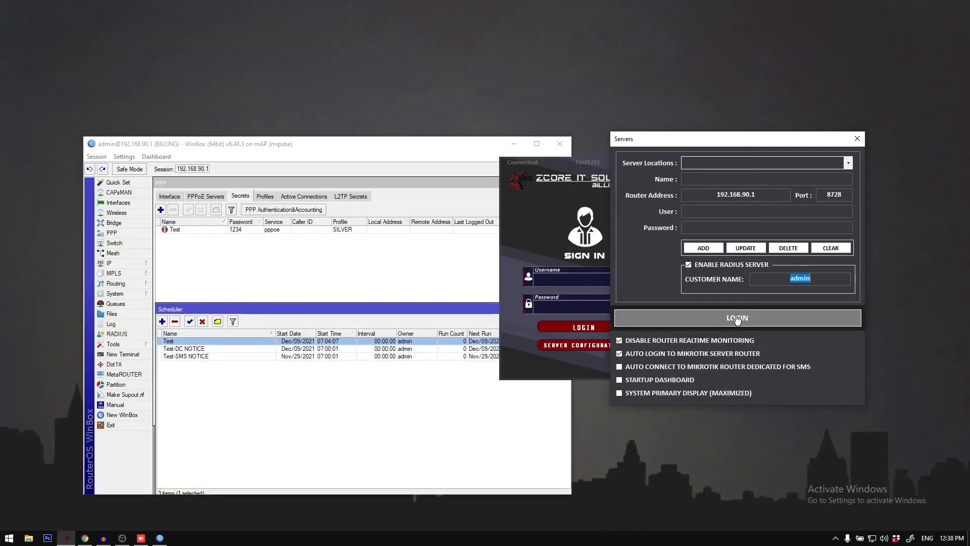
# Step: Log in to the MAPLITE server location with RADIUS enabled, sign in to the billing system, and maximize its window
pyautogui.click(738, 319)
pyautogui.click(849, 163)
pyautogui.click(827, 178)
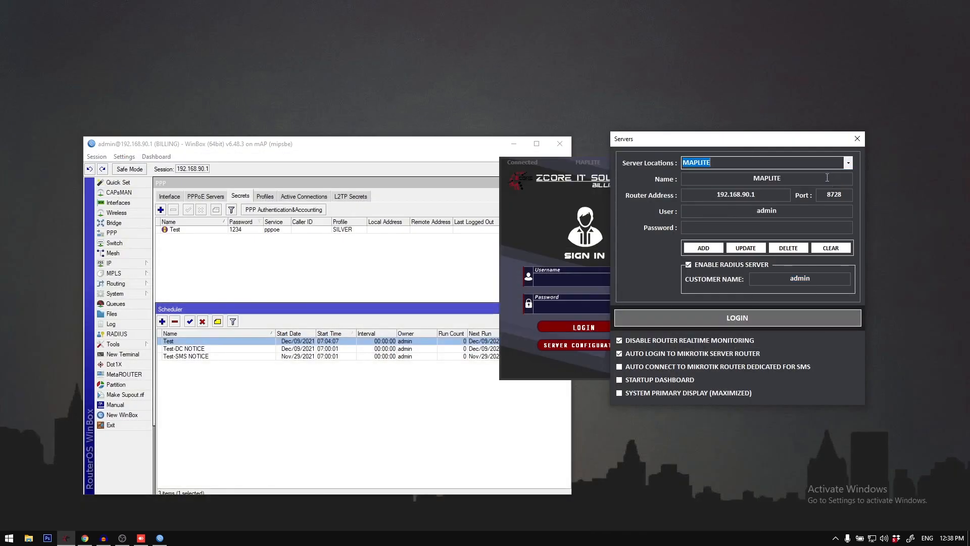
pyautogui.click(737, 319)
pyautogui.click(753, 327)
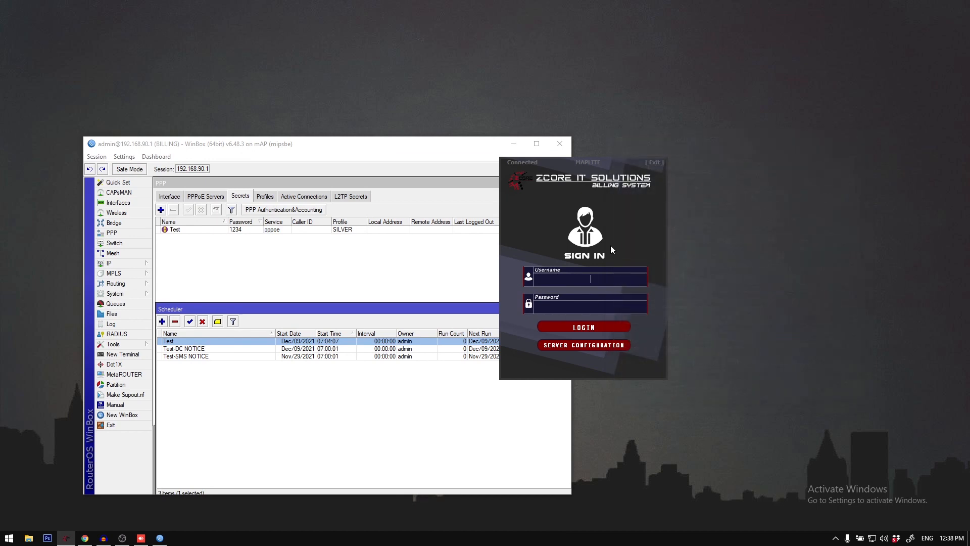
pyautogui.press('Return')
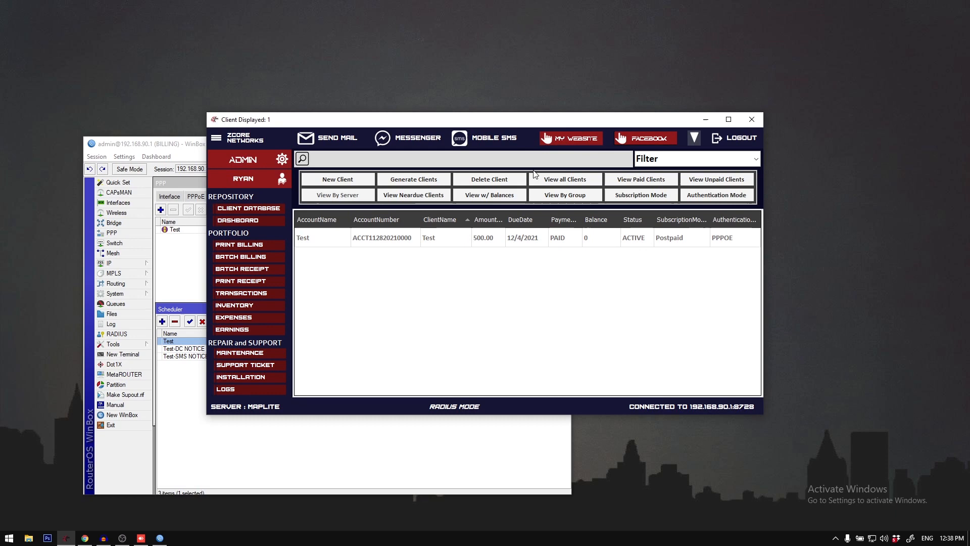
pyautogui.doubleClick(523, 117)
pyautogui.click(310, 125)
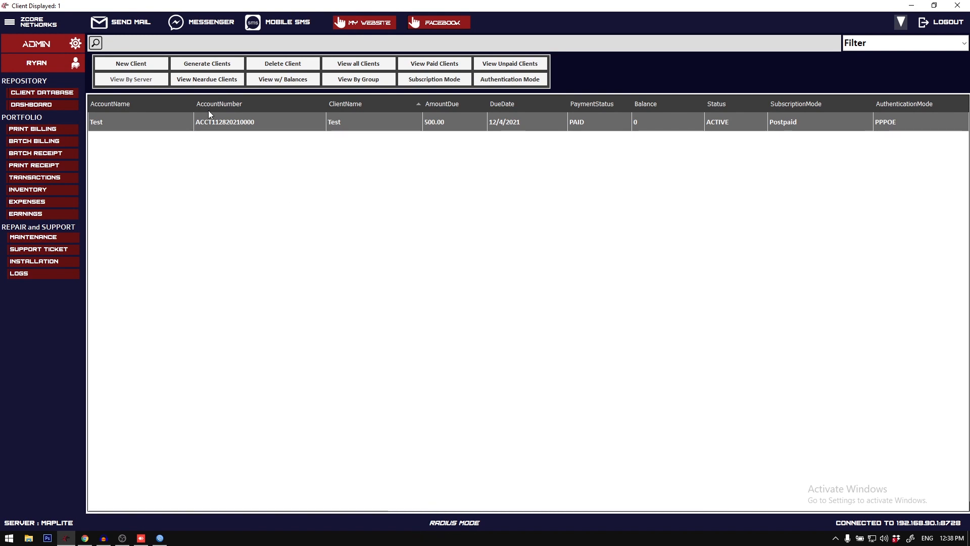
pyautogui.rightClick(215, 122)
pyautogui.rightClick(195, 125)
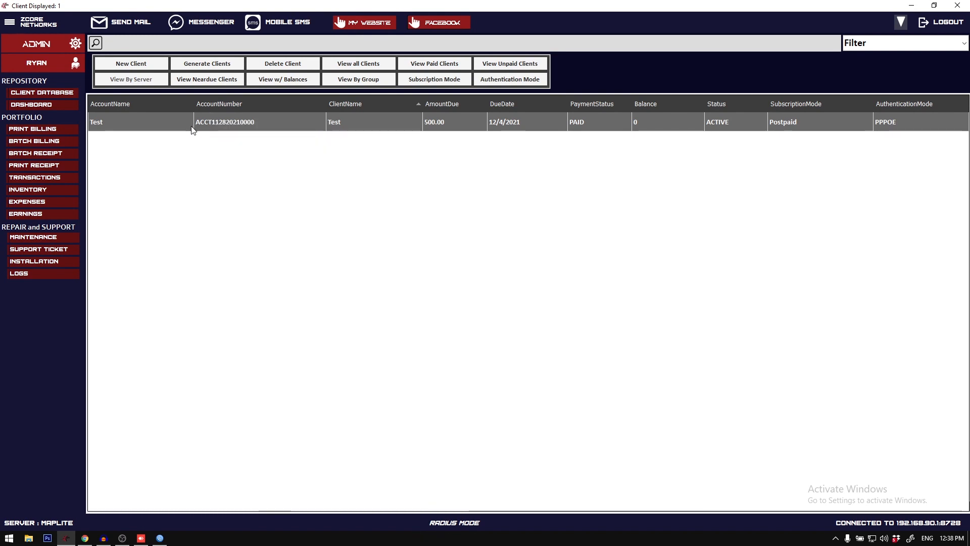
pyautogui.rightClick(195, 126)
pyautogui.click(165, 141)
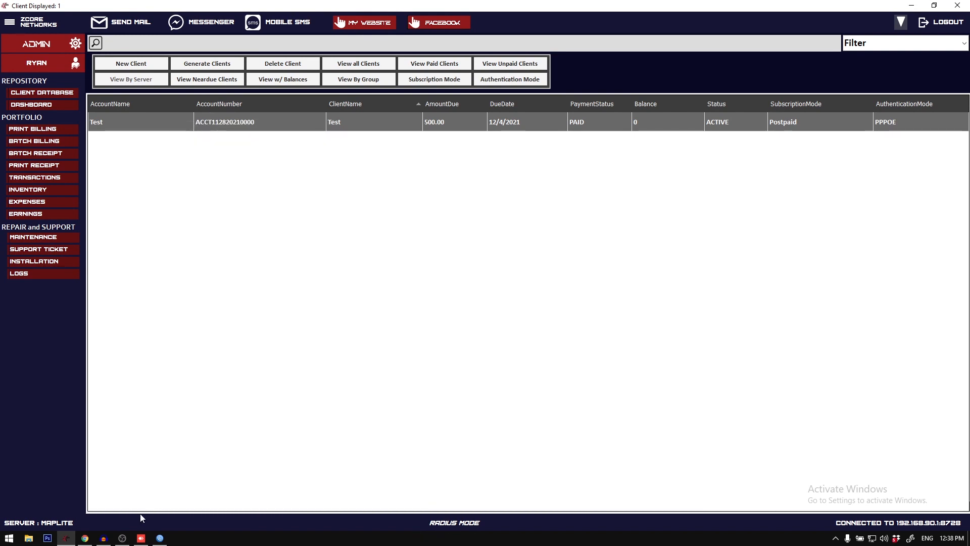
# Step: Switch to MikroTik User Manager in Chrome and examine its Profiles and Limitations pages
pyautogui.click(85, 539)
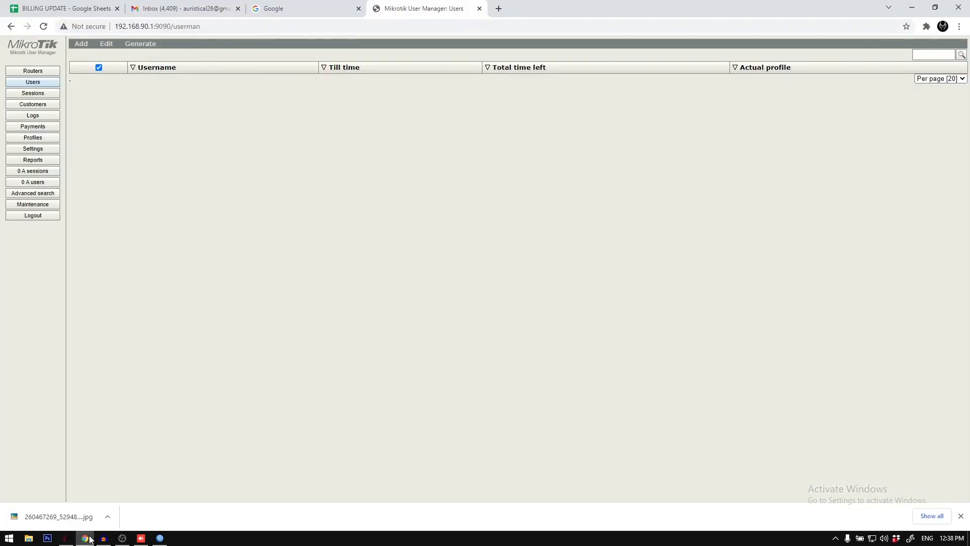
pyautogui.click(34, 138)
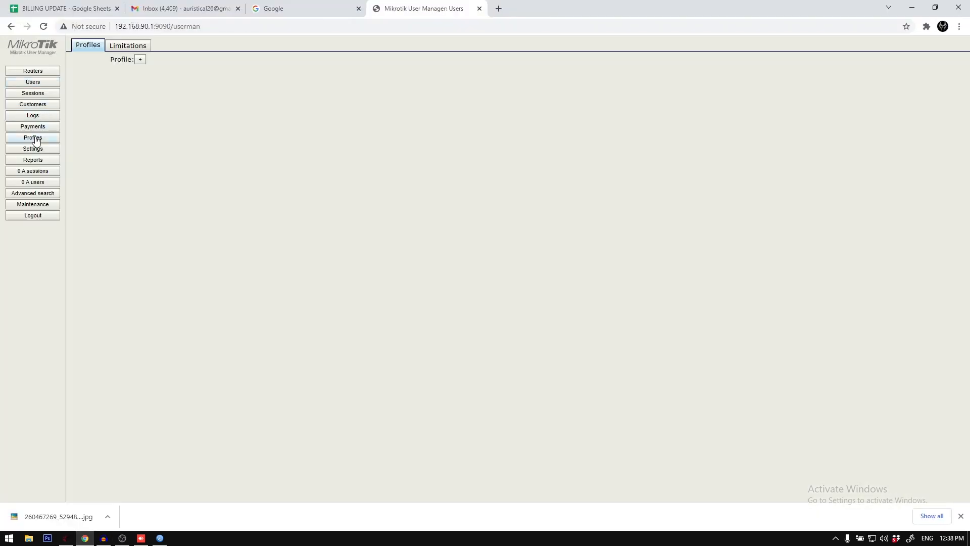
pyautogui.click(129, 47)
pyautogui.click(91, 45)
# Step: Switch back to the billing system and create a GOLD subscription plan with 10m download, 10m upload and price 1000
pyautogui.click(65, 538)
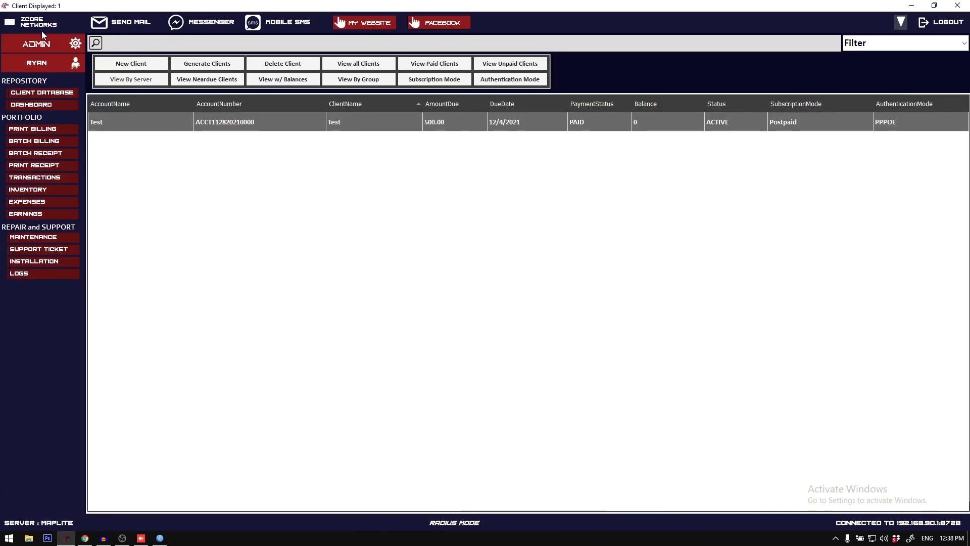
pyautogui.click(9, 22)
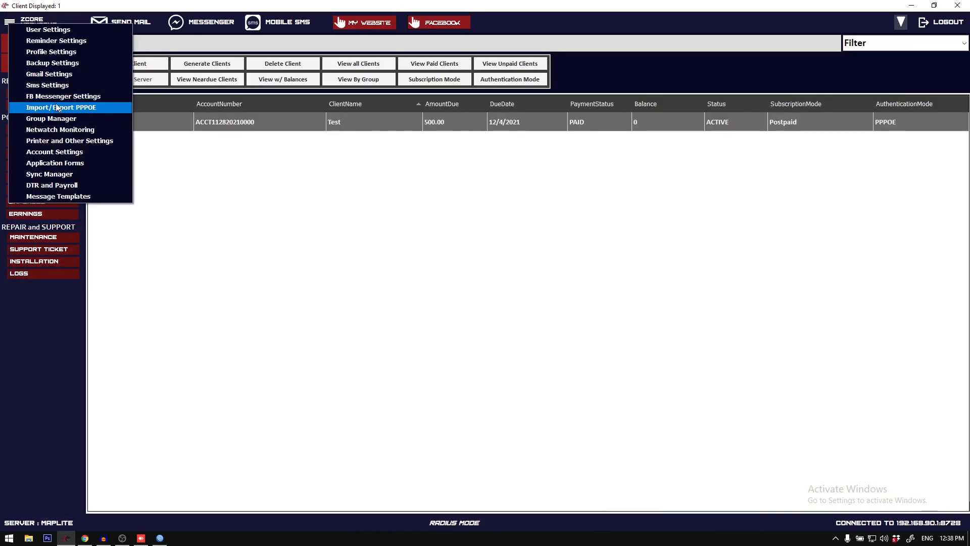
pyautogui.click(50, 52)
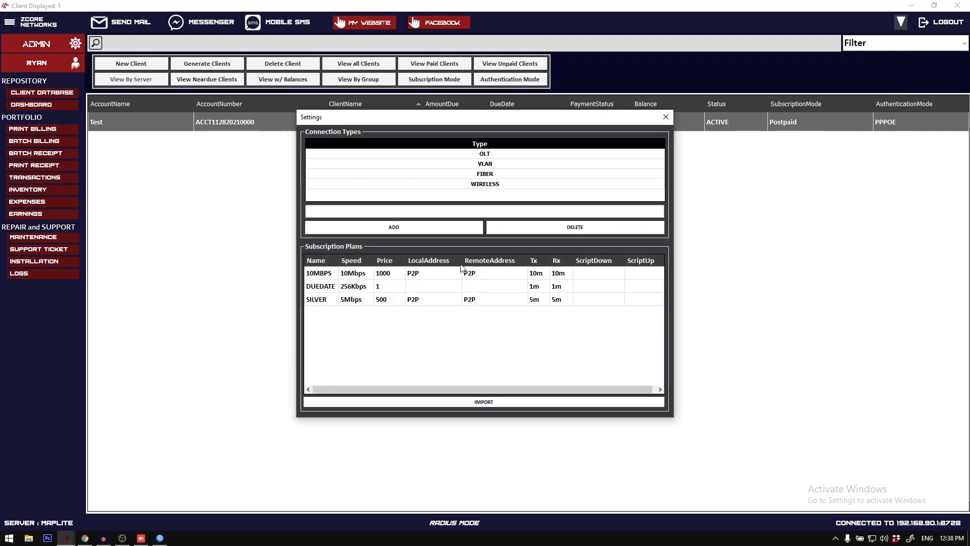
pyautogui.rightClick(399, 288)
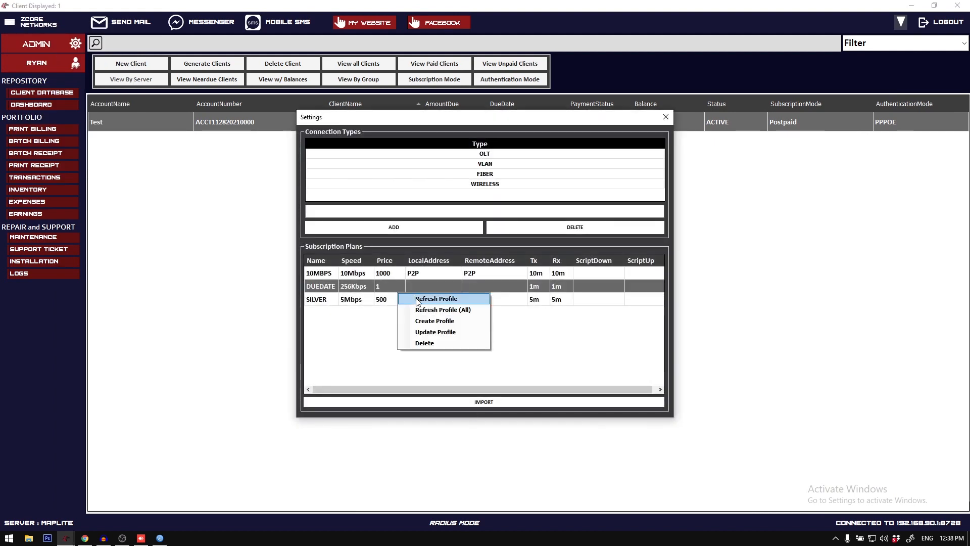
pyautogui.click(445, 322)
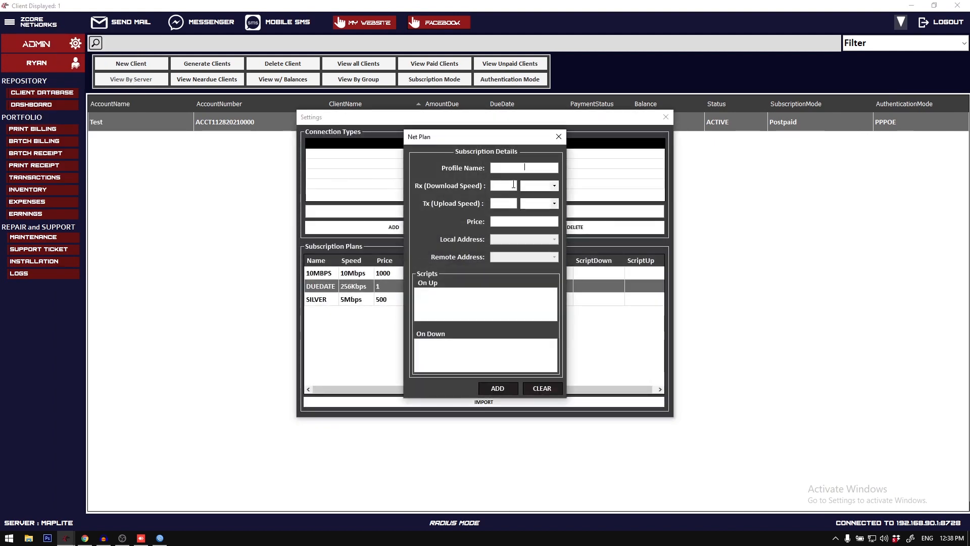
pyautogui.write('GO')
pyautogui.write('10')
pyautogui.click(555, 185)
pyautogui.click(555, 196)
pyautogui.click(555, 204)
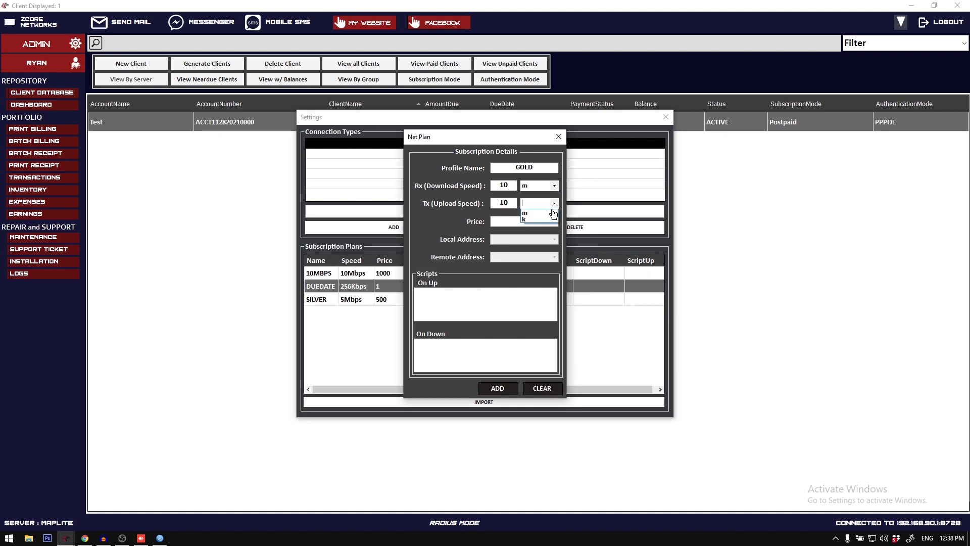
pyautogui.click(528, 212)
pyautogui.click(497, 388)
pyautogui.click(495, 307)
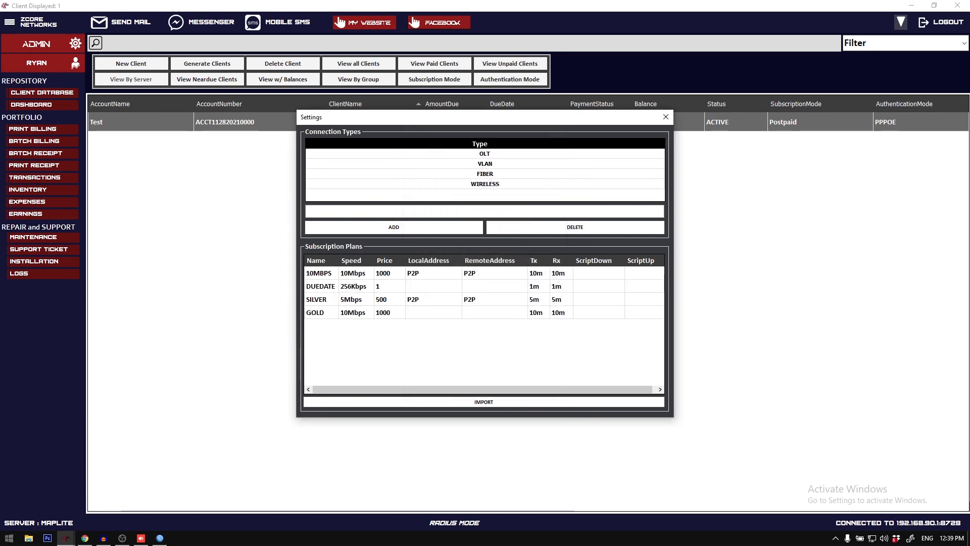
# Step: Switch to MikroTik User Manager in Chrome, check the Payments and Profiles pages, and log out and in again to refresh the data
pyautogui.click(85, 538)
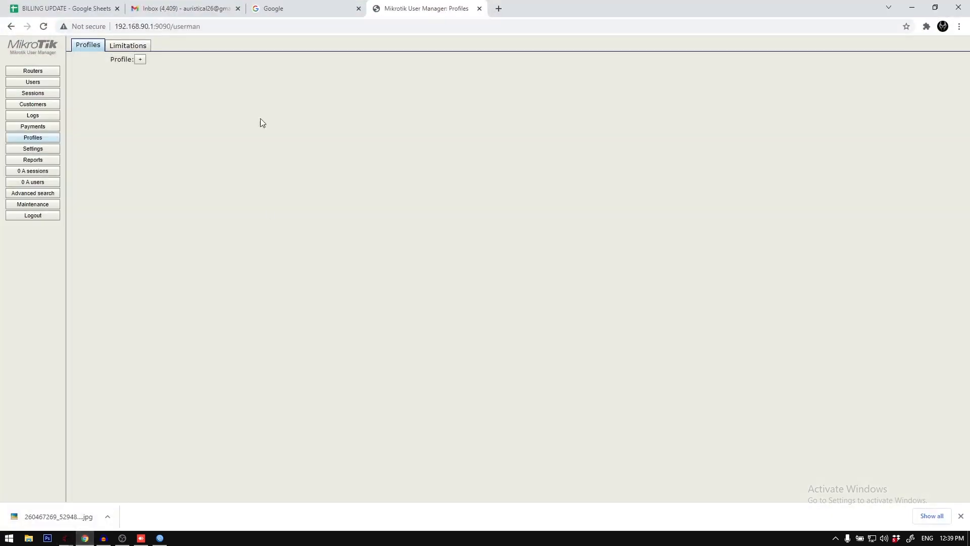
pyautogui.click(39, 129)
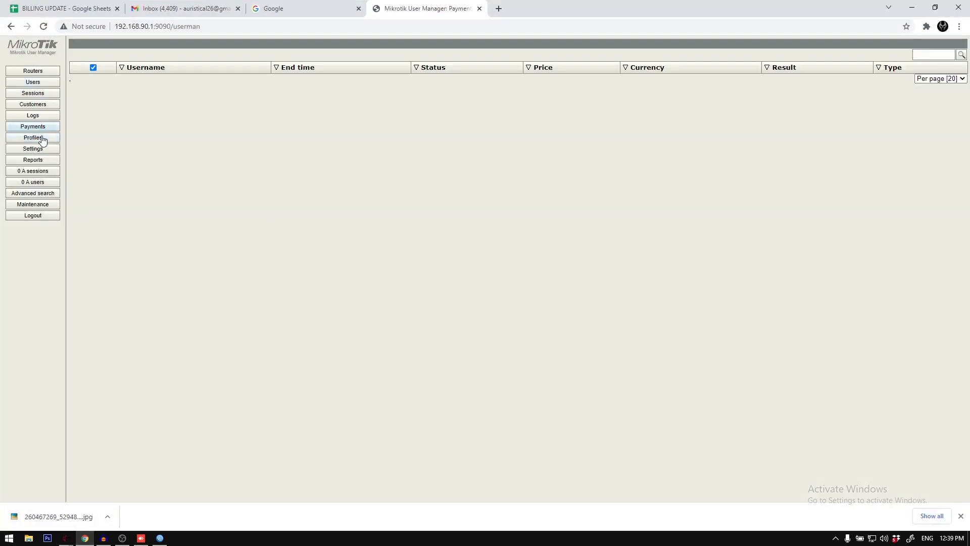
pyautogui.click(40, 138)
pyautogui.click(48, 214)
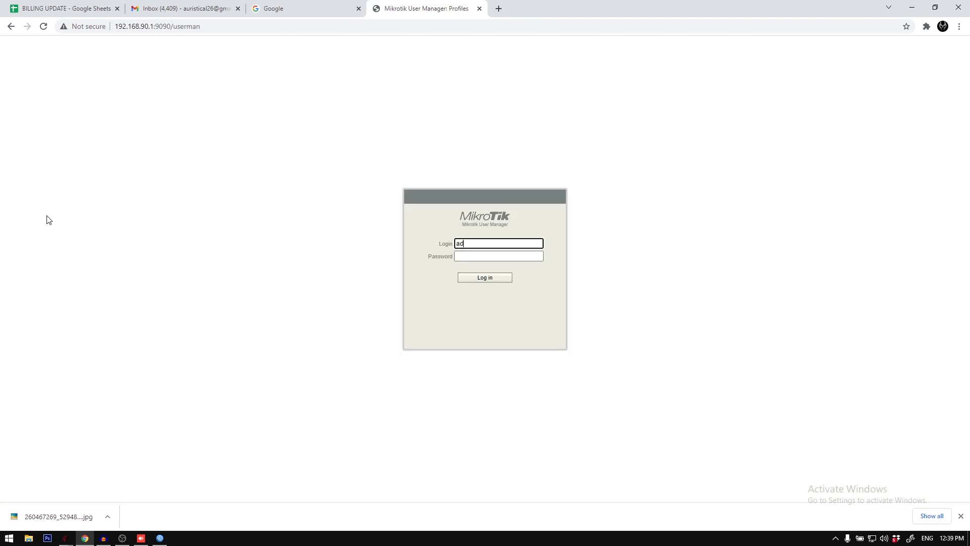
pyautogui.press('Return')
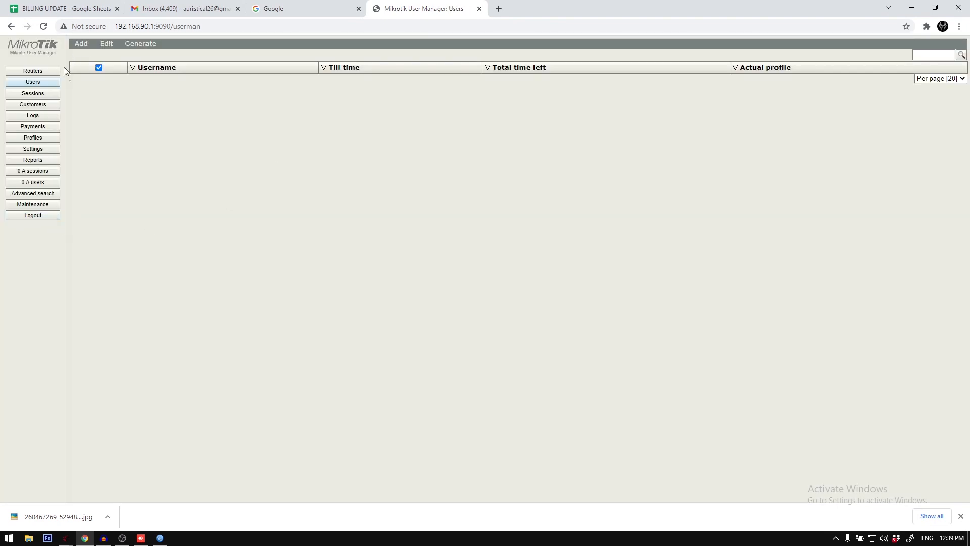
# Step: Examine the GOLD profile and its limitation in User Manager, and view the Users page
pyautogui.click(33, 138)
pyautogui.click(222, 59)
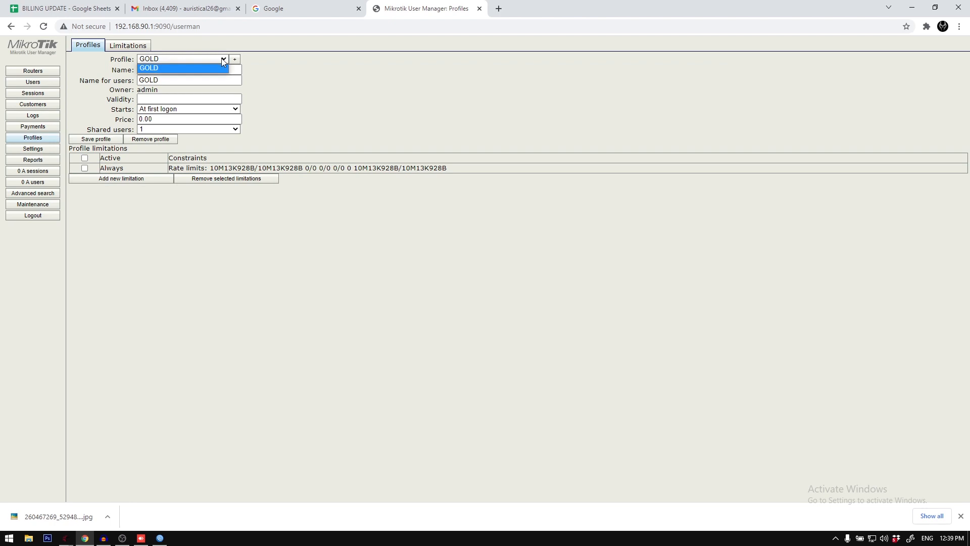
pyautogui.click(219, 67)
pyautogui.click(140, 50)
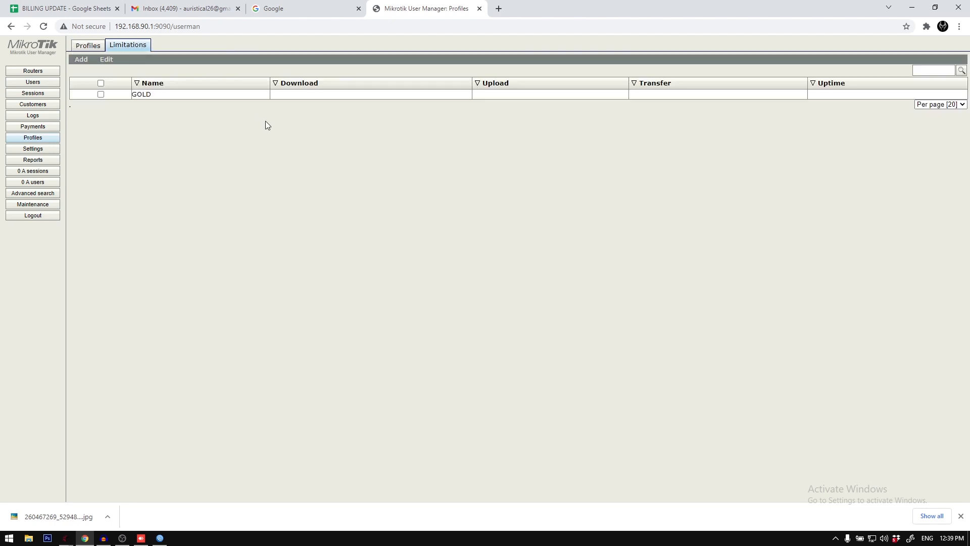
pyautogui.click(87, 46)
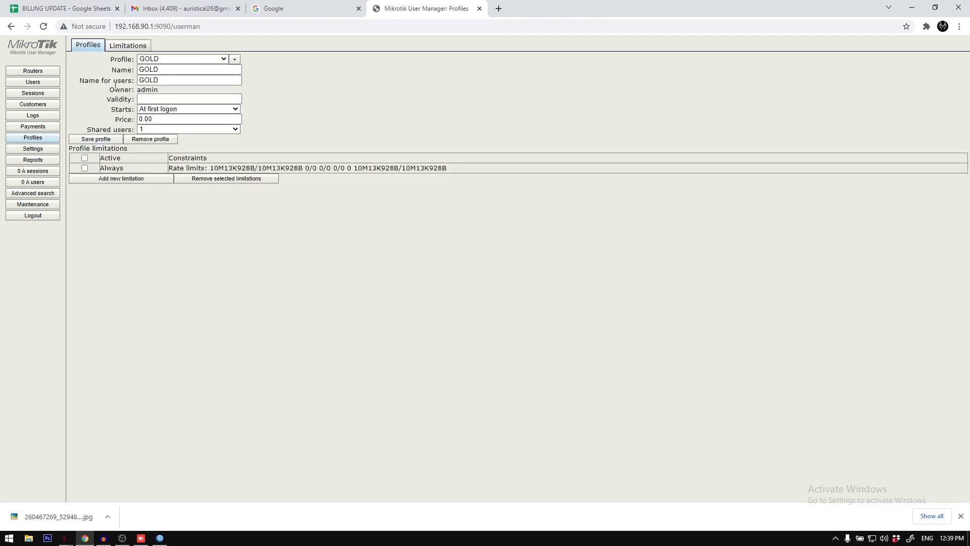
pyautogui.click(39, 82)
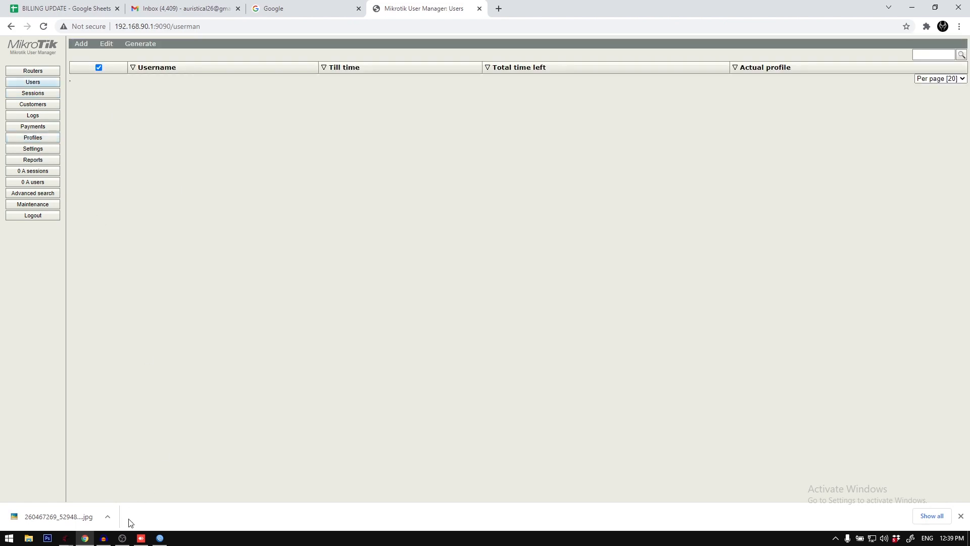
# Step: Switch back to the billing system, close its settings, and open a new client registration
pyautogui.click(122, 539)
pyautogui.click(121, 539)
pyautogui.hotkey('alt', 'Tab')
pyautogui.hotkey('alt', 'Tab')
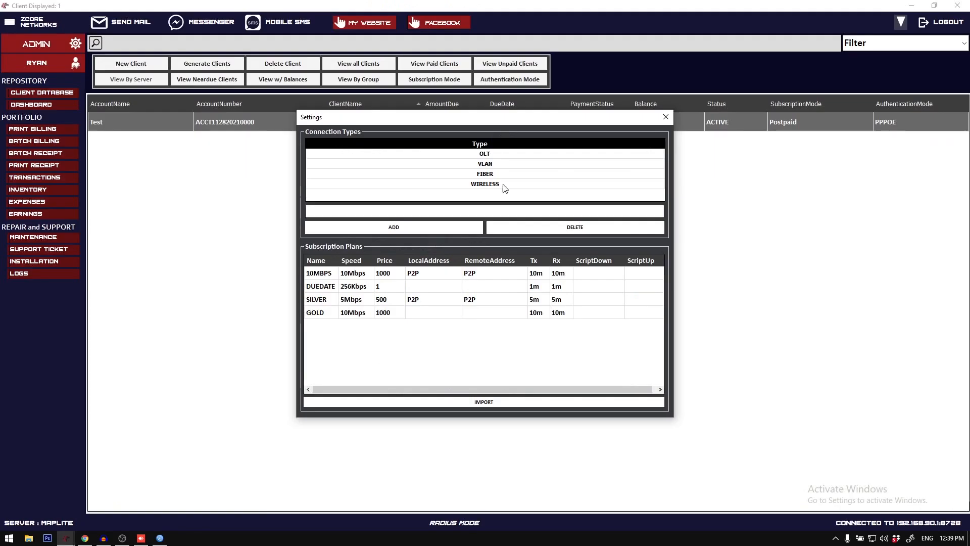
pyautogui.click(664, 116)
pyautogui.click(139, 67)
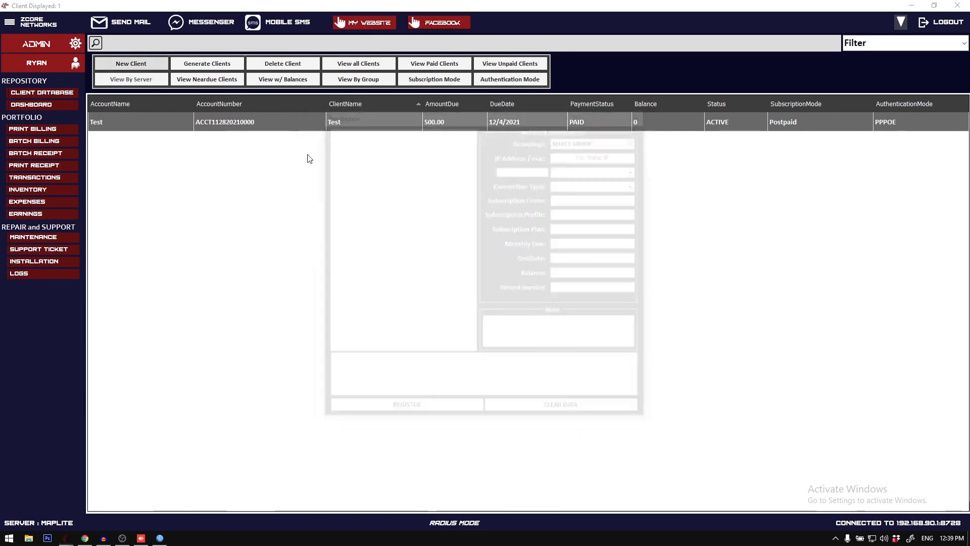
# Step: Fill in account name RadiusTest, the PPPOE password, client name Radius, the phone number, and placeholder home address, email and Facebook link
pyautogui.write('Radis')
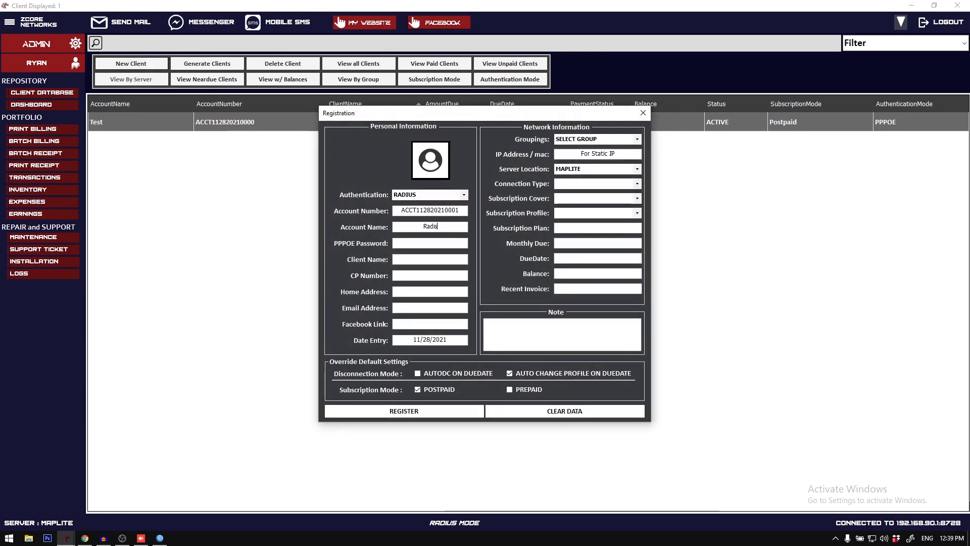
pyautogui.press('BackSpace')
pyautogui.write('usTest')
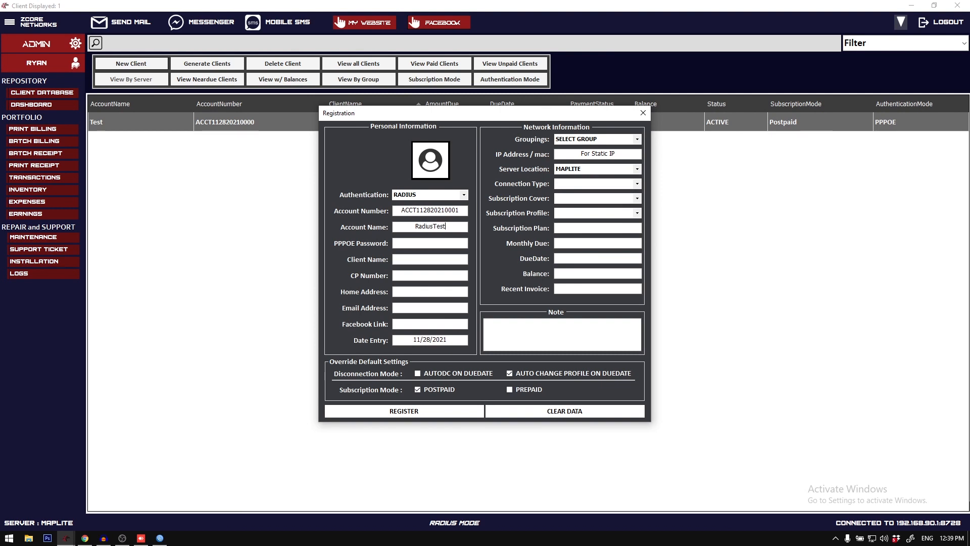
pyautogui.write('1234')
pyautogui.press('Tab')
pyautogui.write('Radius')
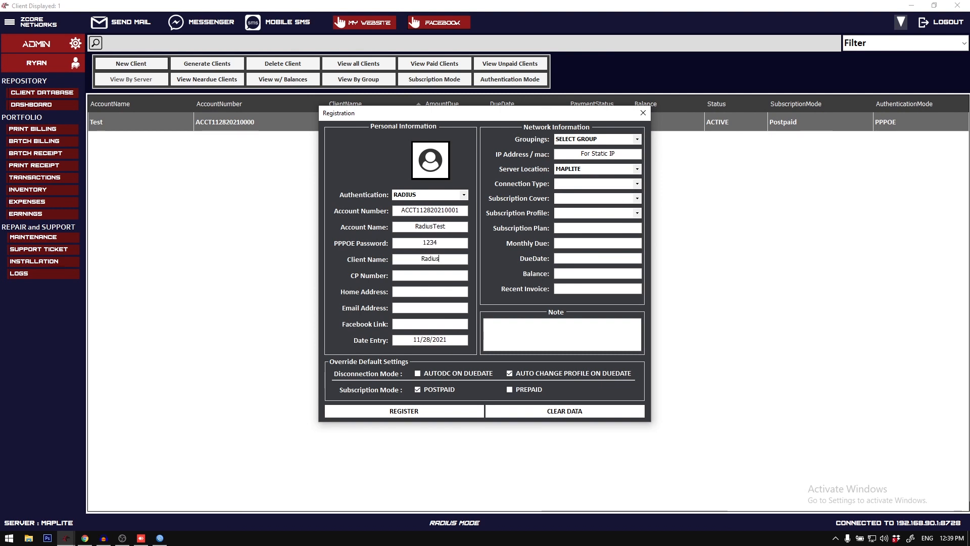
pyautogui.press('Tab')
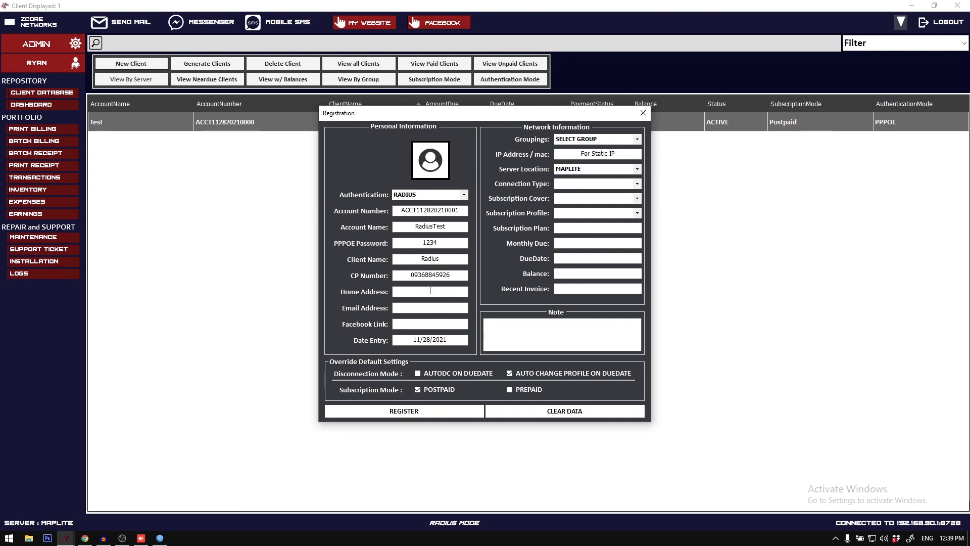
pyautogui.press('Tab')
pyautogui.write('asdfad')
pyautogui.write('adsfasdf')
# Step: Set the client's connection type to OLT, subscription cover to 3-3 and subscription profile to 10MBPS
pyautogui.click(637, 184)
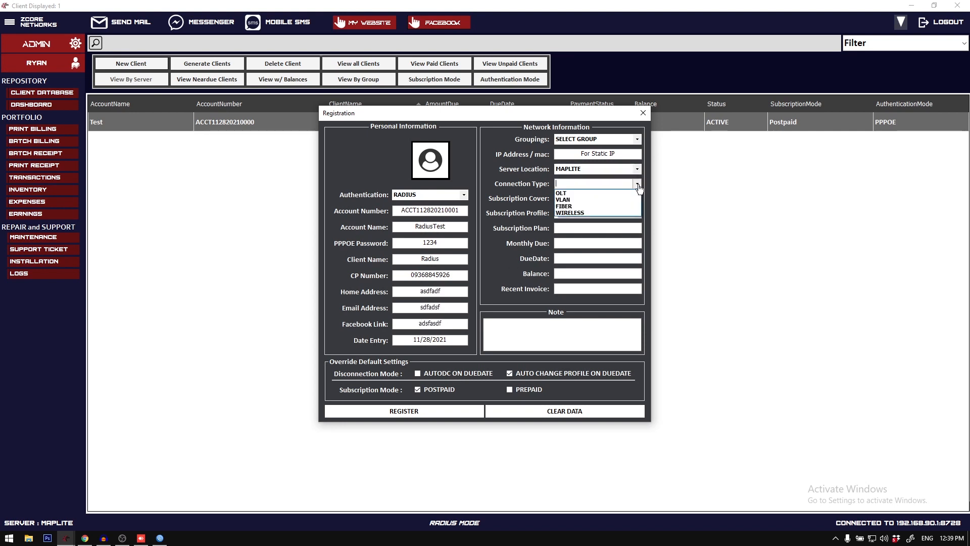
pyautogui.click(626, 191)
pyautogui.click(638, 199)
pyautogui.click(632, 221)
pyautogui.click(637, 213)
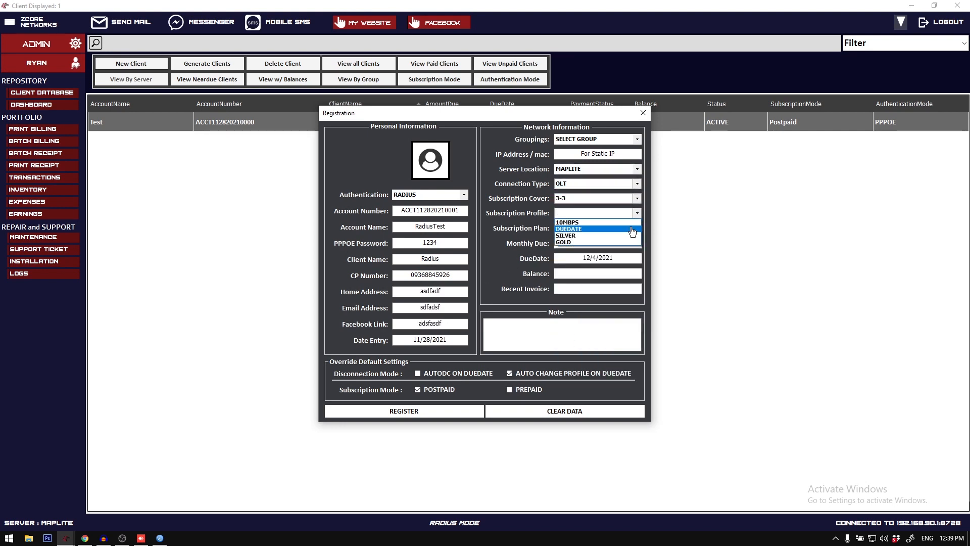
pyautogui.click(629, 223)
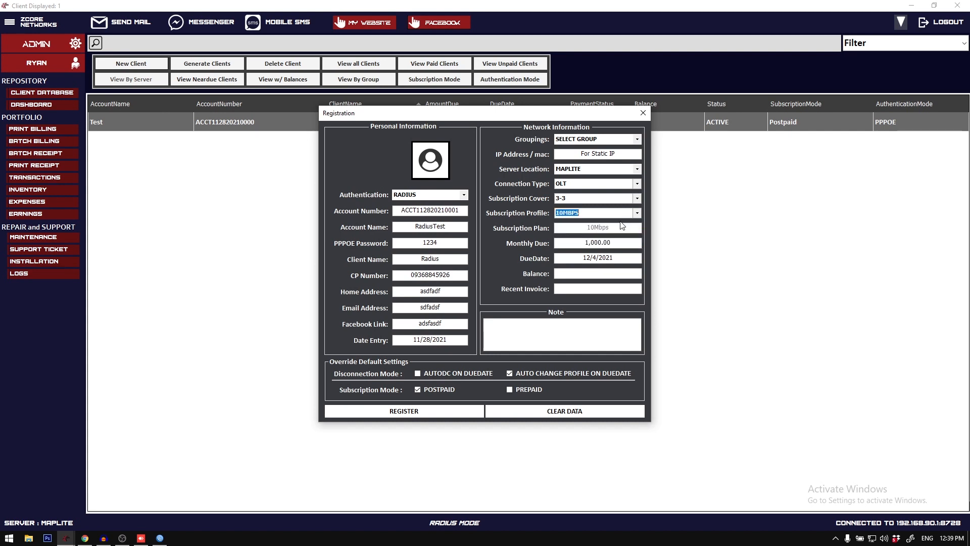
# Step: Choose AUTODC ON DUEDATE as the disconnection mode and register the RADIUS client
pyautogui.click(447, 376)
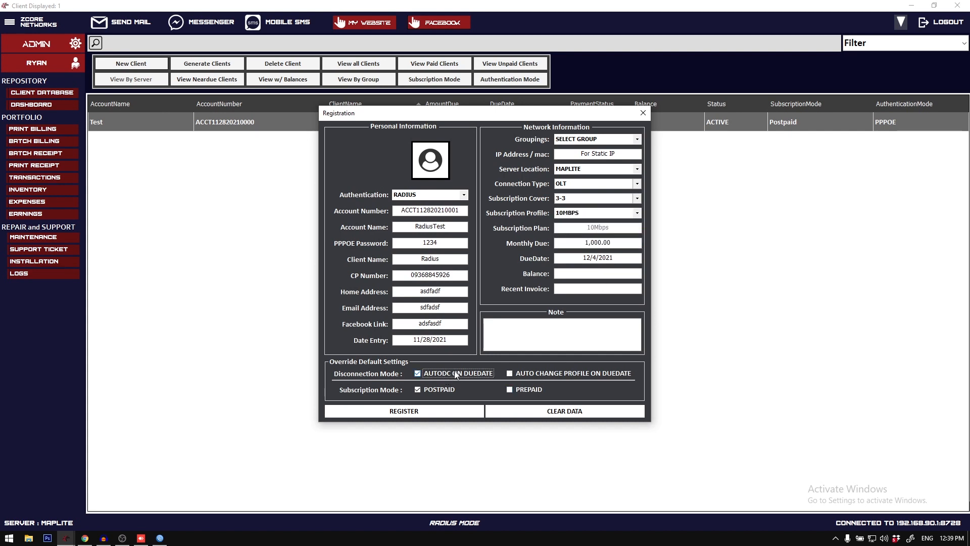
pyautogui.click(434, 416)
pyautogui.click(494, 305)
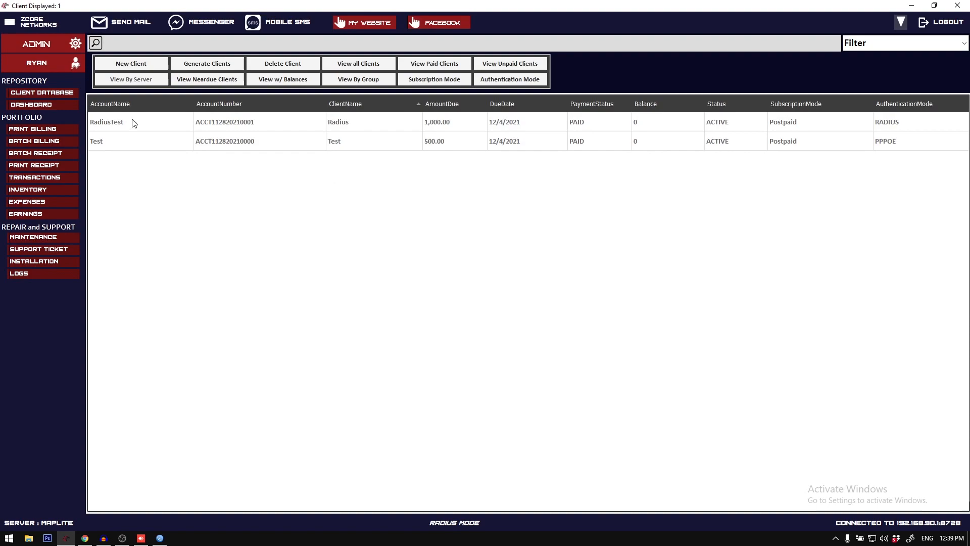
# Step: Switch to User Manager in Chrome, refresh the users, and check the RadiusTest user's details
pyautogui.click(184, 146)
pyautogui.click(85, 538)
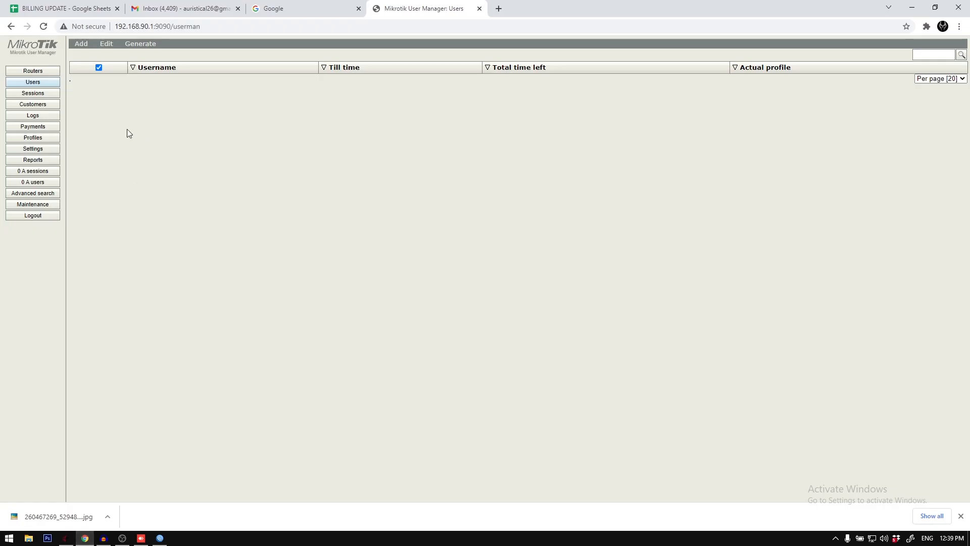
pyautogui.click(35, 84)
pyautogui.click(168, 78)
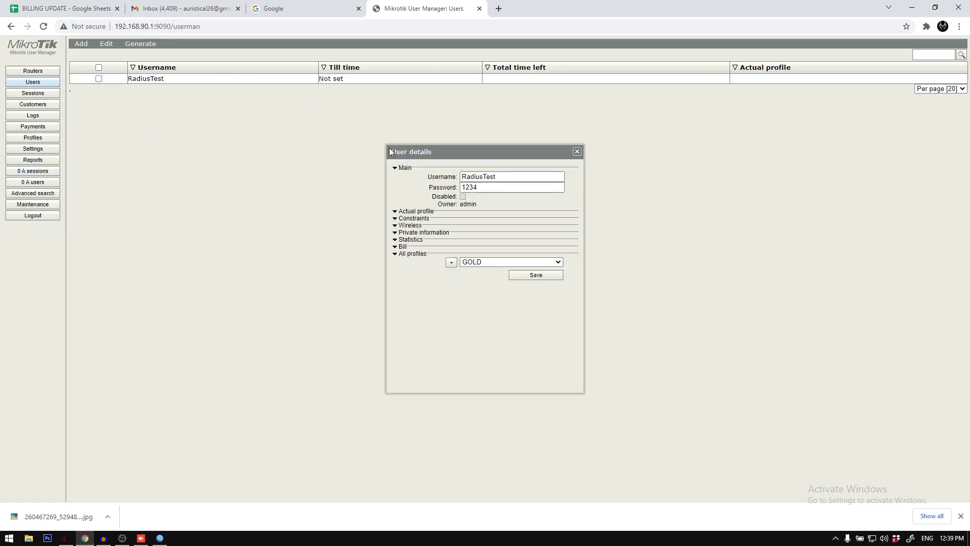
pyautogui.click(577, 151)
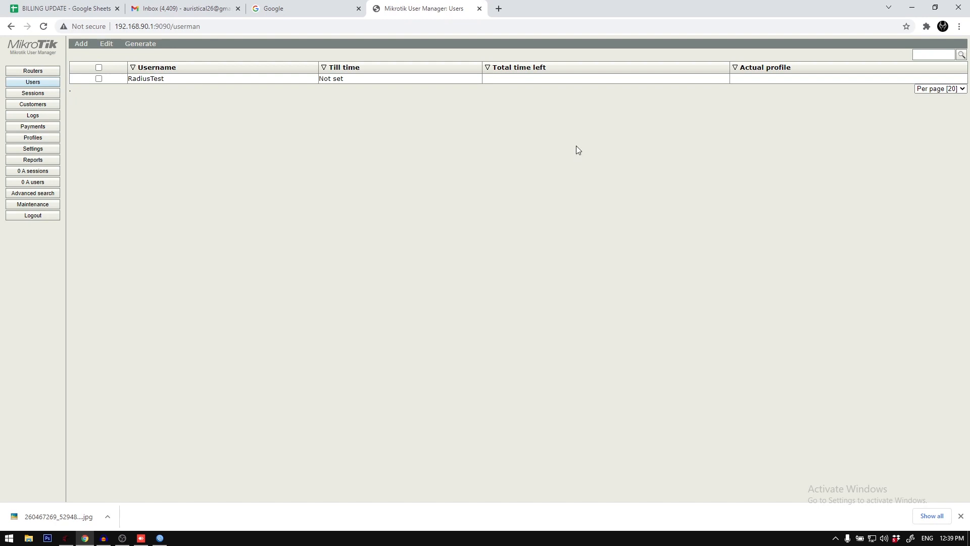
# Step: Switch to WinBox and examine the RadiusTest, RadiusTest-DC NOTICE and RadiusTest-SMS NOTICE entries in the Scheduler
pyautogui.click(160, 538)
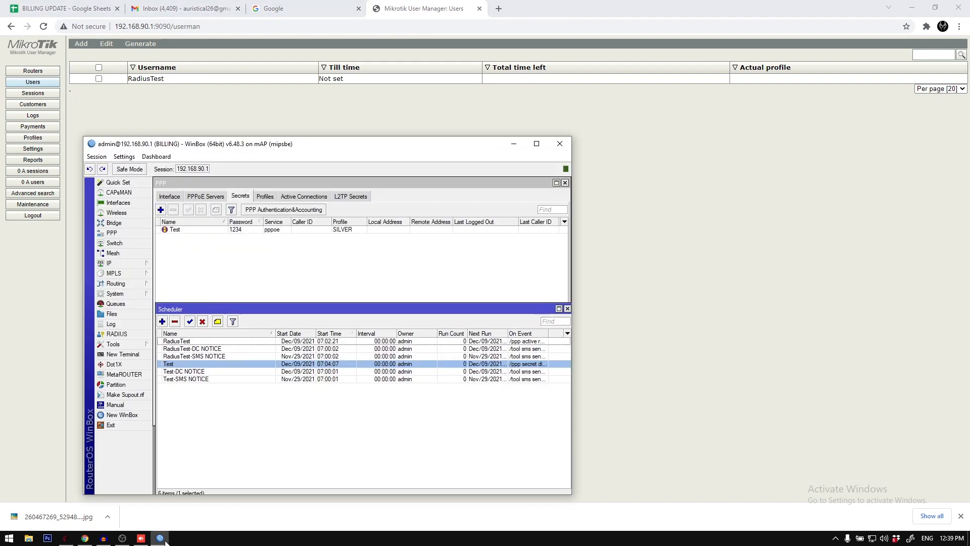
pyautogui.click(193, 359)
pyautogui.keyDown('shift'); pyautogui.click(192, 342); pyautogui.keyUp('shift')
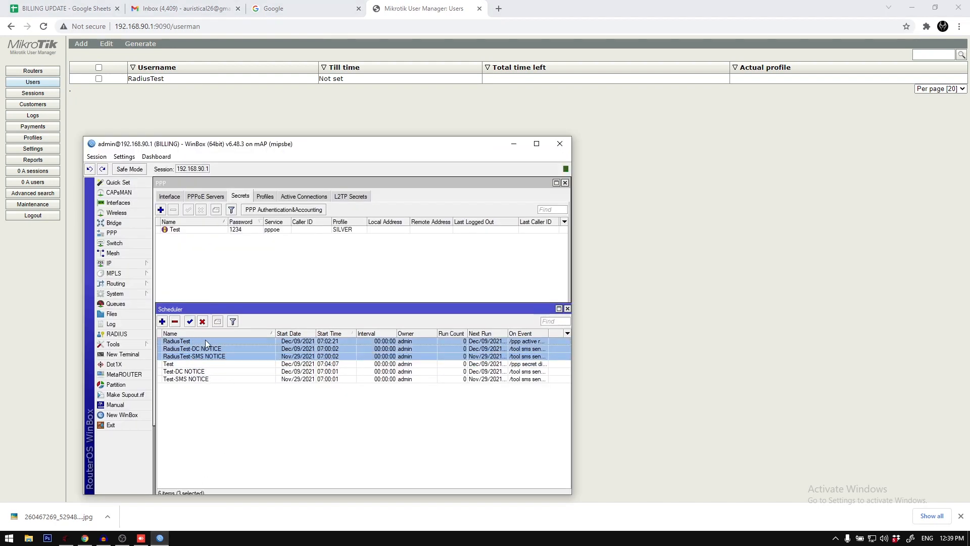
pyautogui.click(205, 340)
pyautogui.click(221, 350)
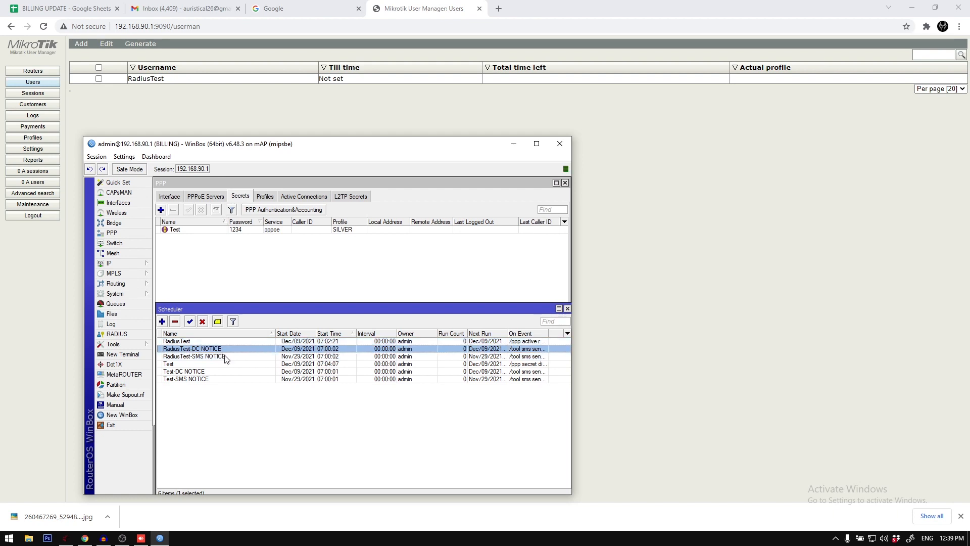
pyautogui.click(223, 356)
pyautogui.click(221, 343)
pyautogui.click(222, 349)
pyautogui.click(225, 356)
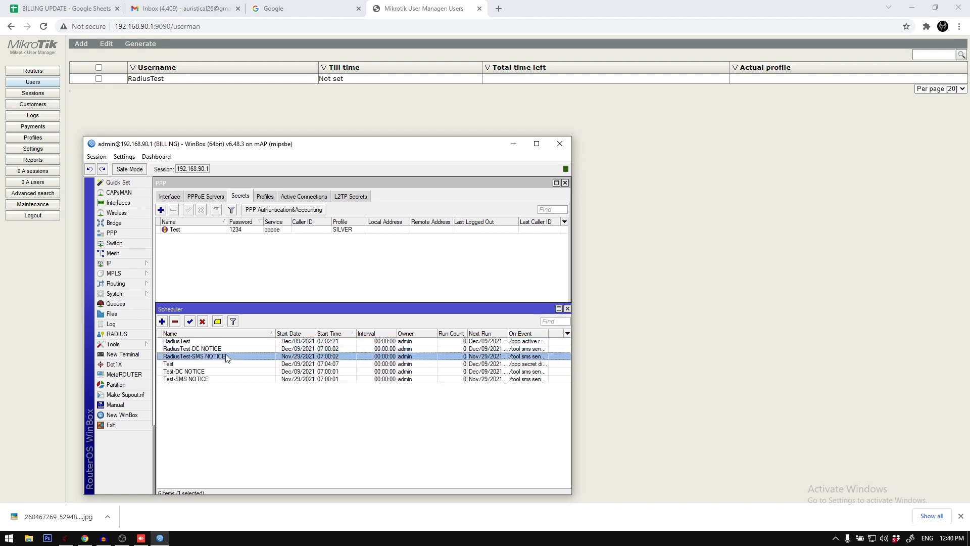
pyautogui.click(225, 342)
pyautogui.click(226, 349)
pyautogui.click(230, 347)
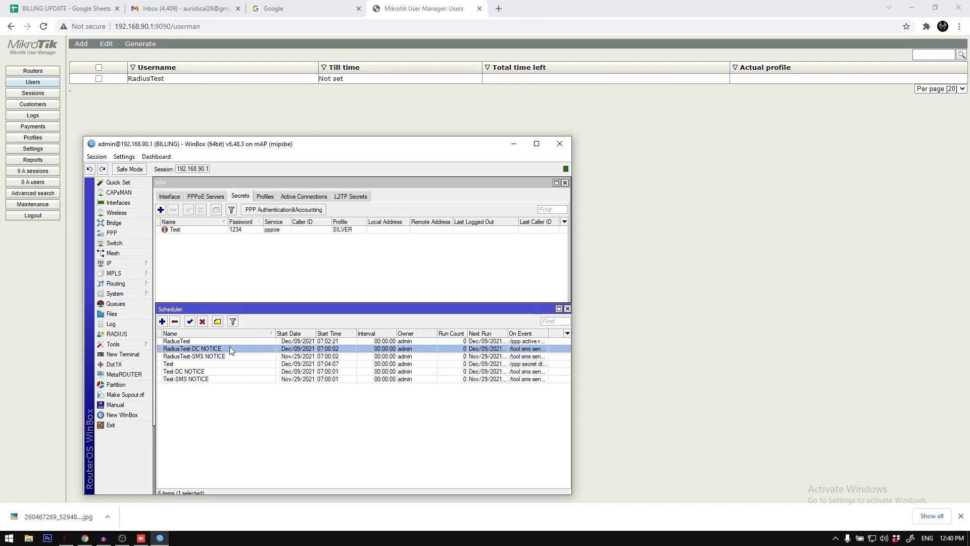
pyautogui.click(231, 344)
pyautogui.click(232, 349)
pyautogui.click(231, 357)
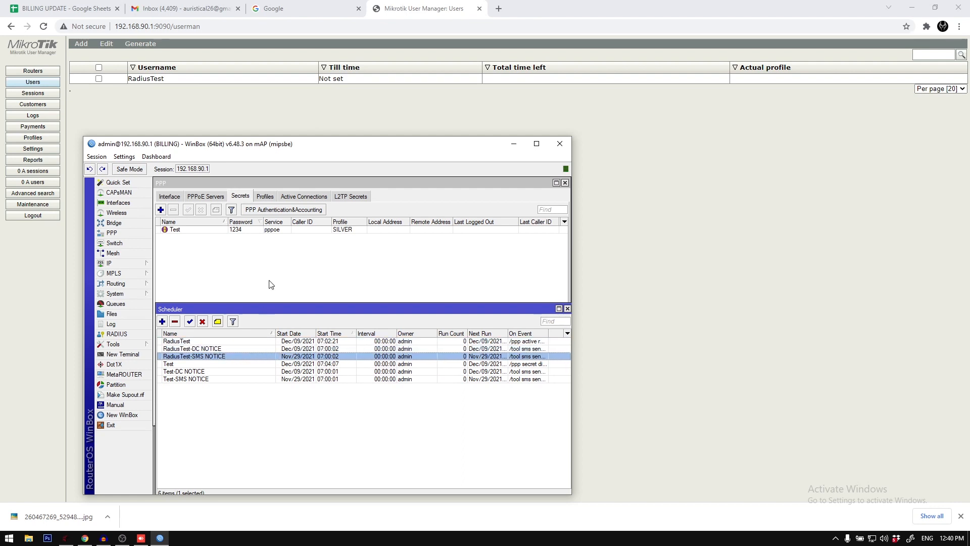
pyautogui.click(160, 538)
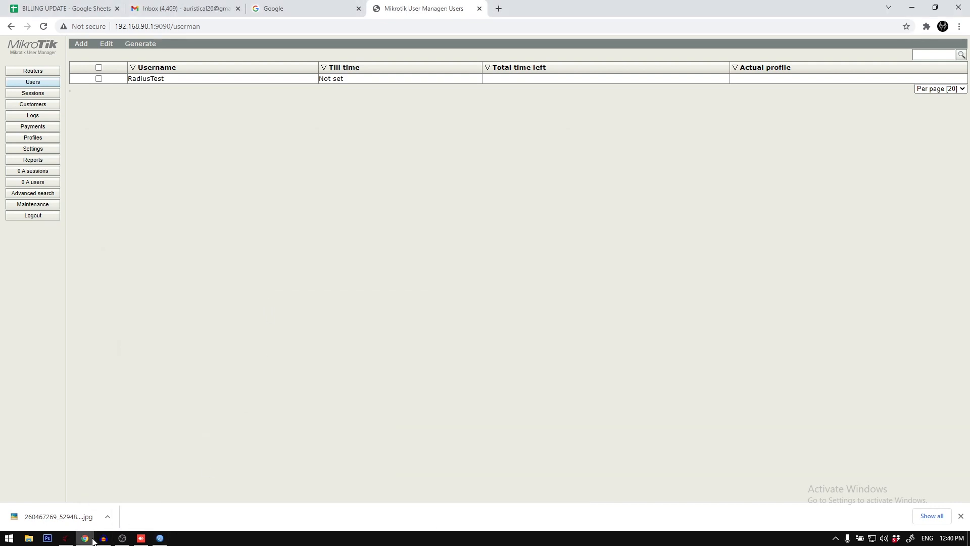
# Step: Return to the billing system and check the authentication choices in a new client registration, leaving it unsaved
pyautogui.click(92, 540)
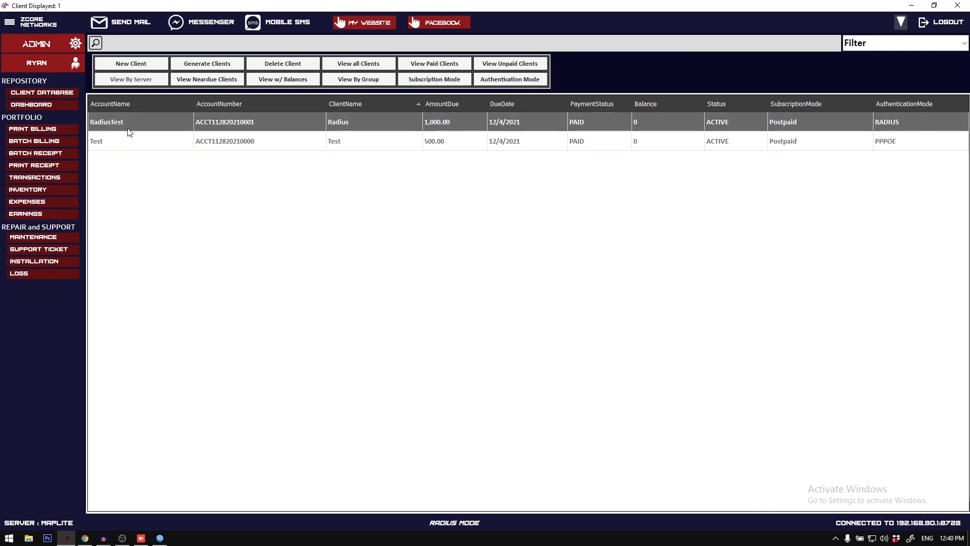
pyautogui.click(137, 67)
pyautogui.click(464, 196)
pyautogui.click(464, 197)
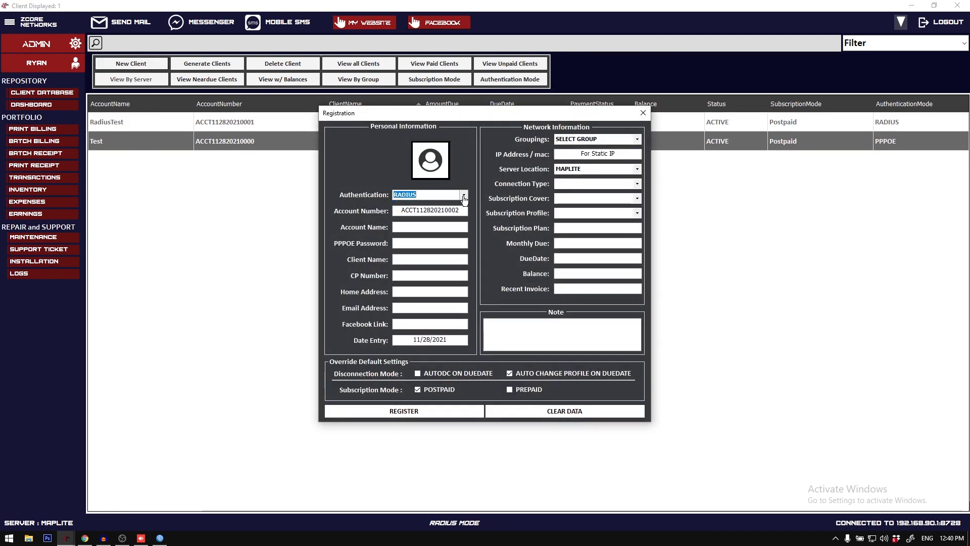
pyautogui.click(643, 113)
# Step: Log out of the billing system and disable the RADIUS server option in the server configuration
pyautogui.click(949, 22)
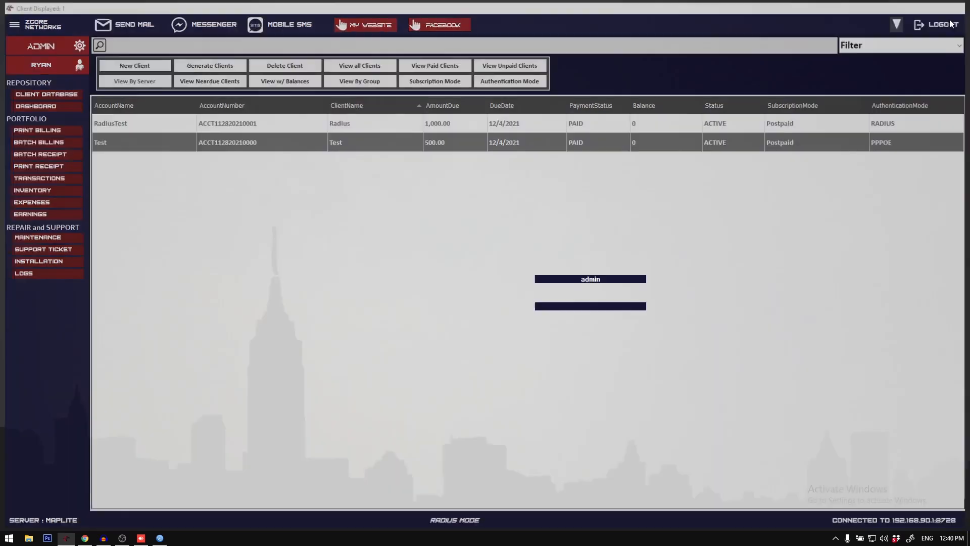
pyautogui.click(585, 345)
pyautogui.click(473, 260)
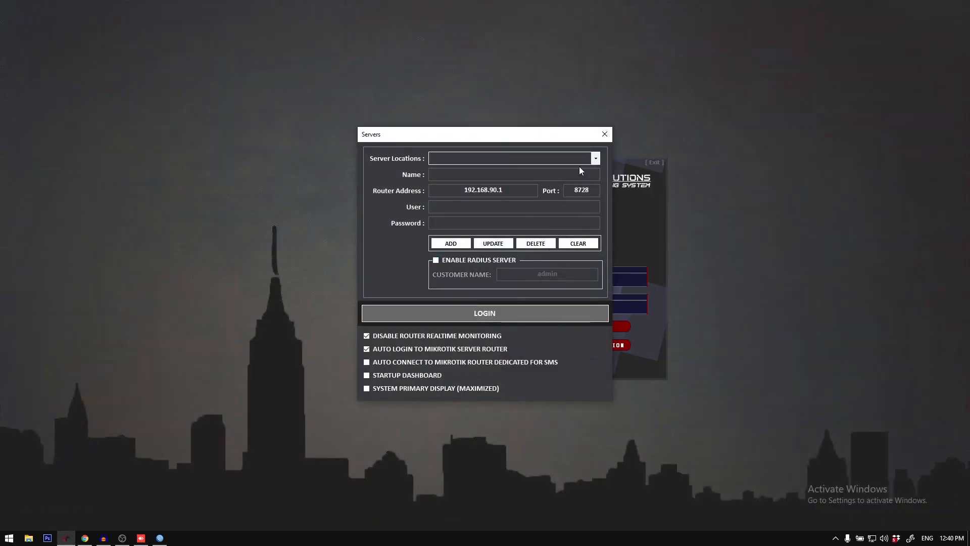
pyautogui.click(605, 134)
# Step: Sign in to the billing system as admin with the account password
pyautogui.write('admin')
pyautogui.press('Tab')
pyautogui.write('*')
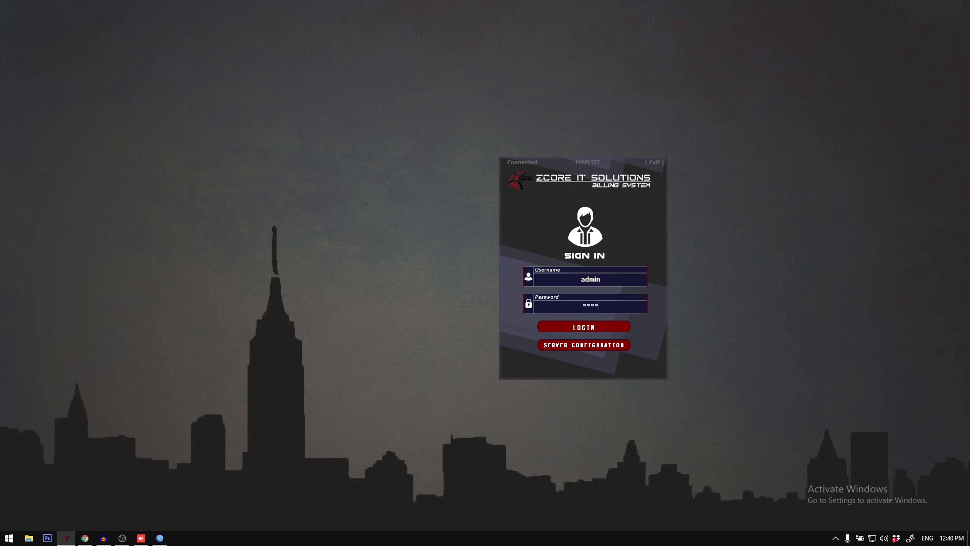
pyautogui.press('Return')
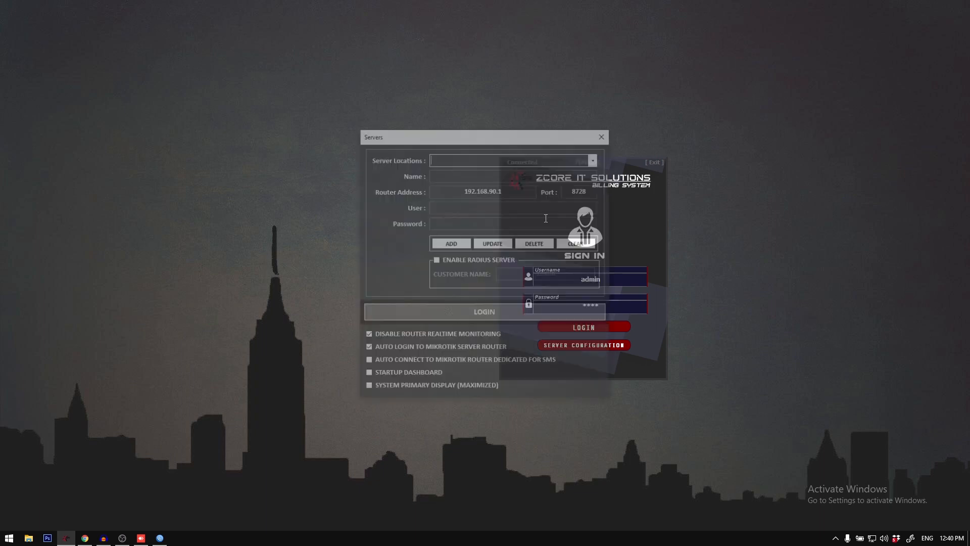
# Step: Check that the Enable RADIUS Server option is off in the server configuration and close the configuration
pyautogui.click(460, 262)
pyautogui.click(459, 261)
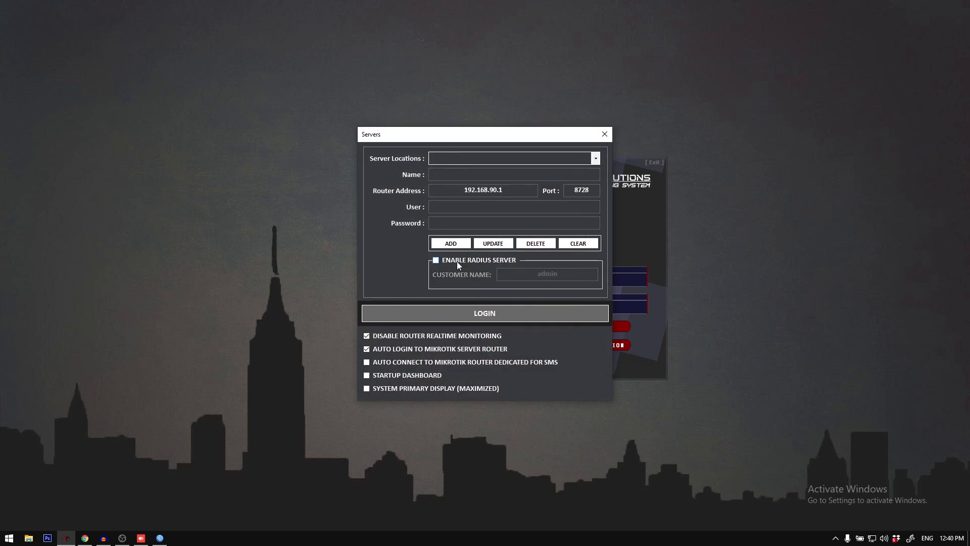
pyautogui.click(605, 135)
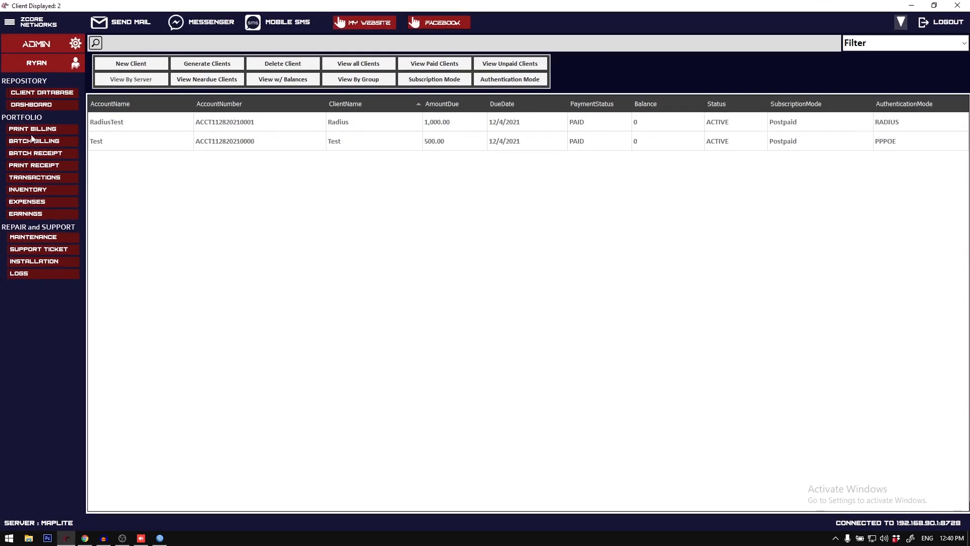
# Step: Start a new client registration with STATIC authentication, account name STATIC, client name Test, a contact number and a home address
pyautogui.click(122, 65)
pyautogui.click(465, 195)
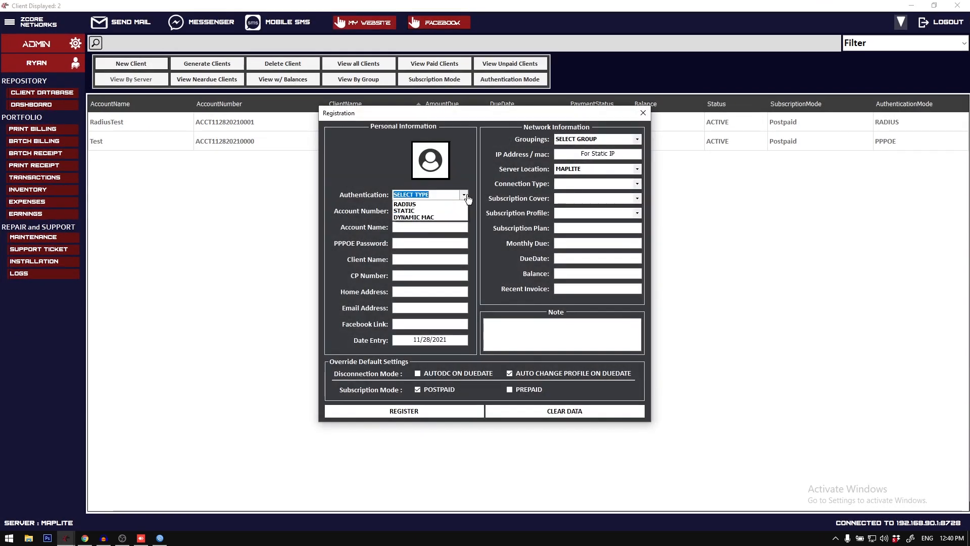
pyautogui.click(457, 211)
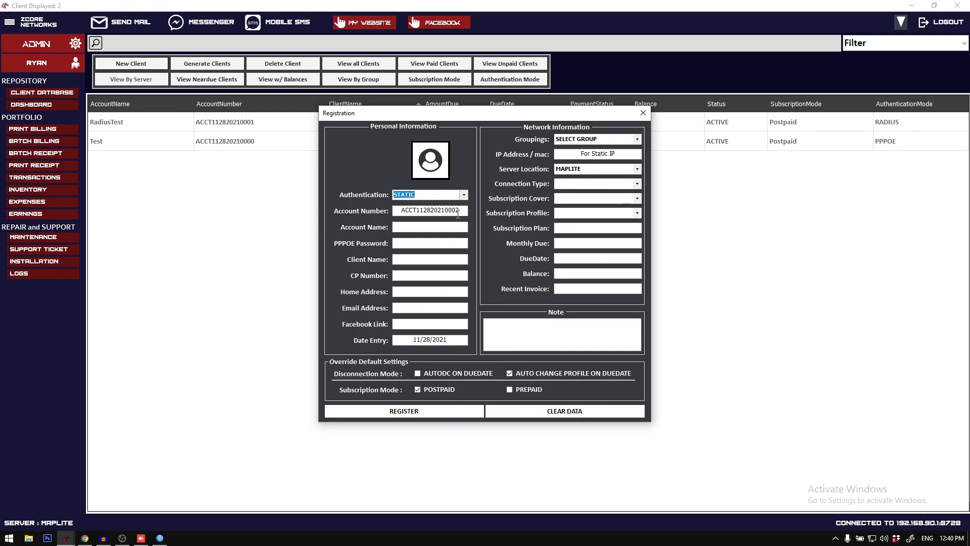
pyautogui.click(451, 228)
pyautogui.write('STATIC')
pyautogui.press('Tab')
pyautogui.write('asdfasdfasf')
# Step: Set the new client's connection type to VLAN and subscription cover to 2-2
pyautogui.click(637, 184)
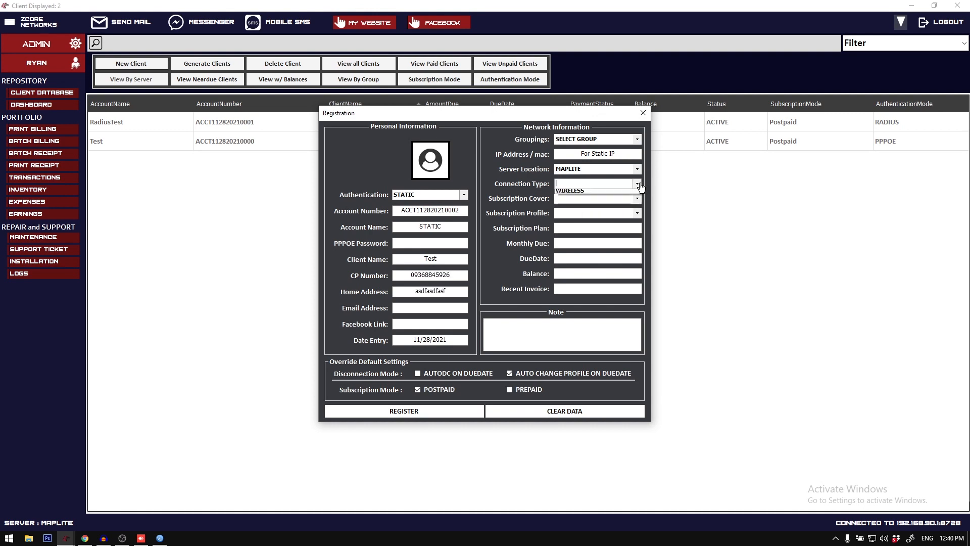
pyautogui.click(635, 200)
pyautogui.click(637, 198)
pyautogui.click(636, 214)
pyautogui.click(639, 214)
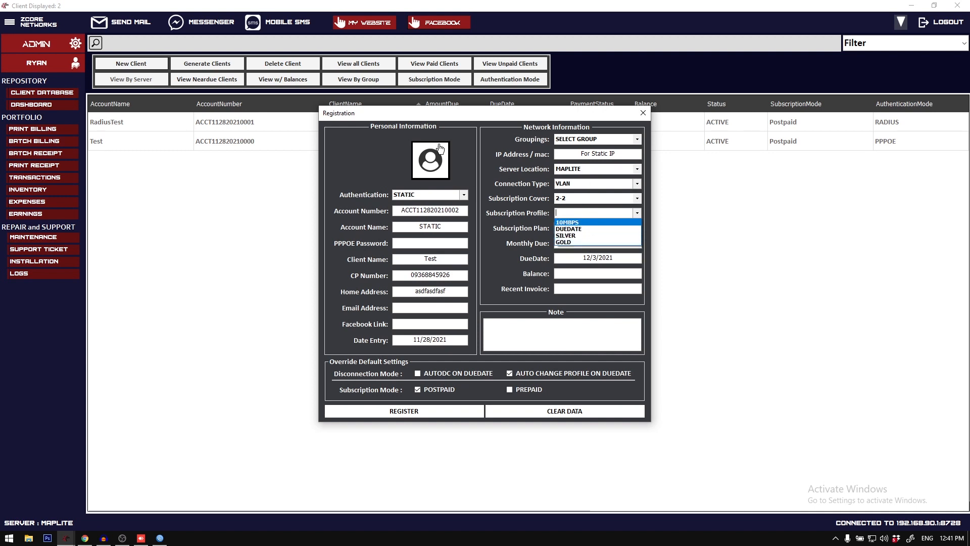
pyautogui.click(468, 122)
# Step: Assign IP address 192.168.90.100 and the GOLD subscription profile to the new client and register it
pyautogui.click(574, 155)
pyautogui.write('19')
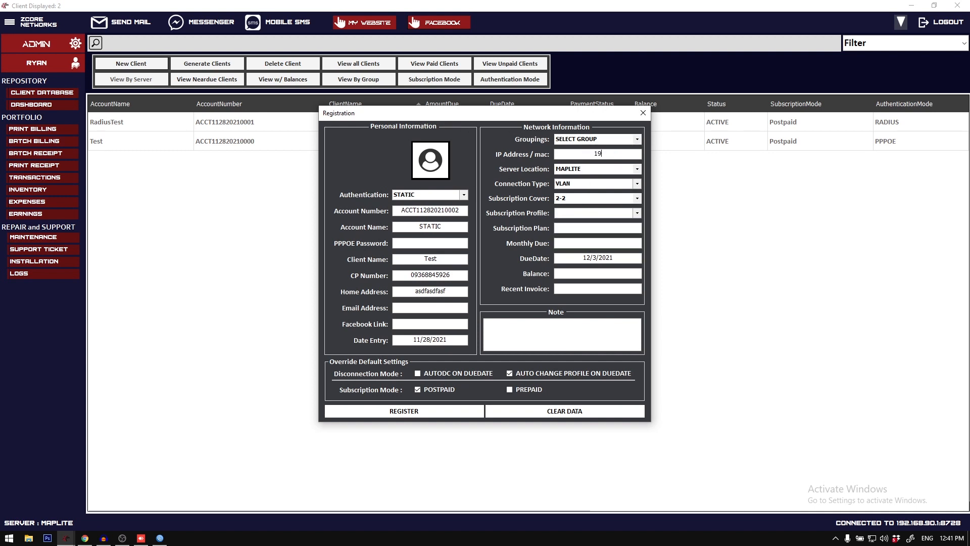
pyautogui.write('2.168.90')
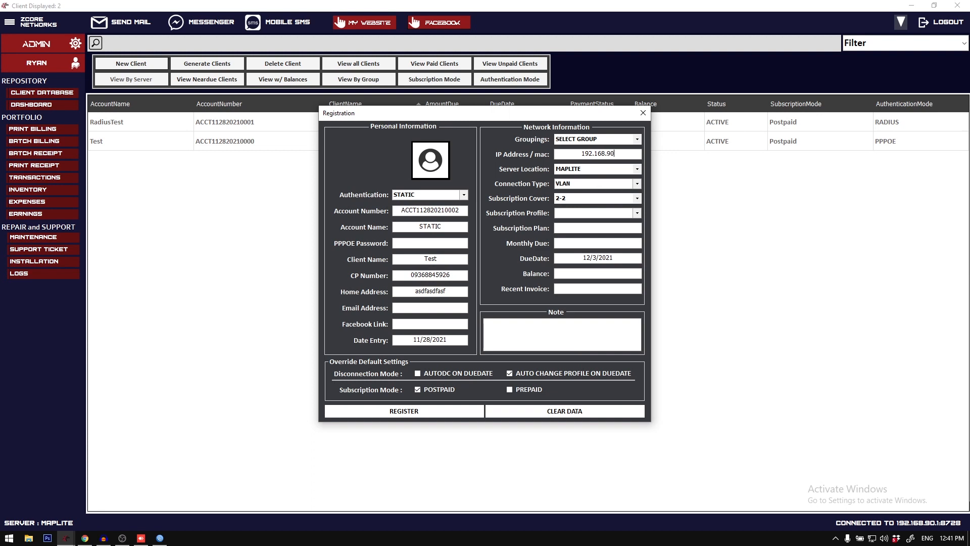
pyautogui.write('.100')
pyautogui.click(636, 213)
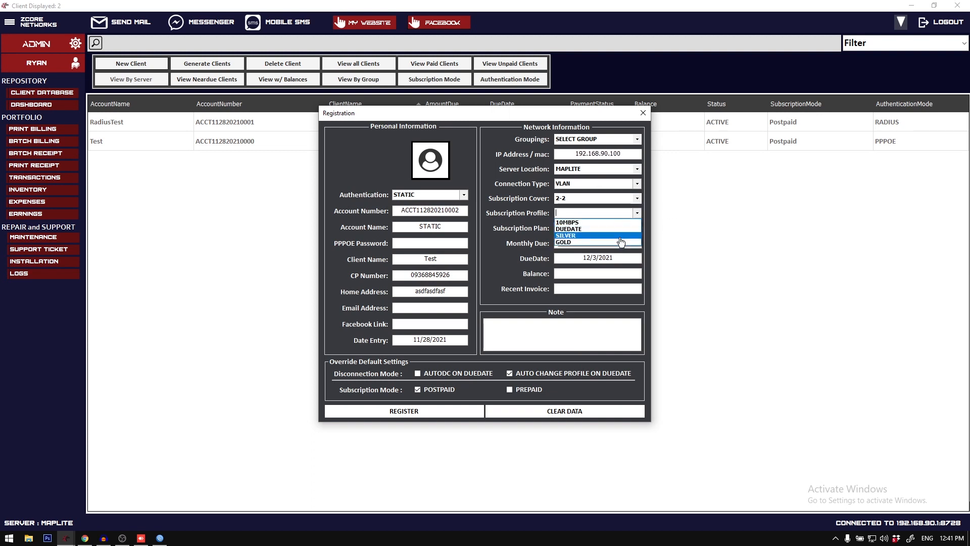
pyautogui.click(616, 243)
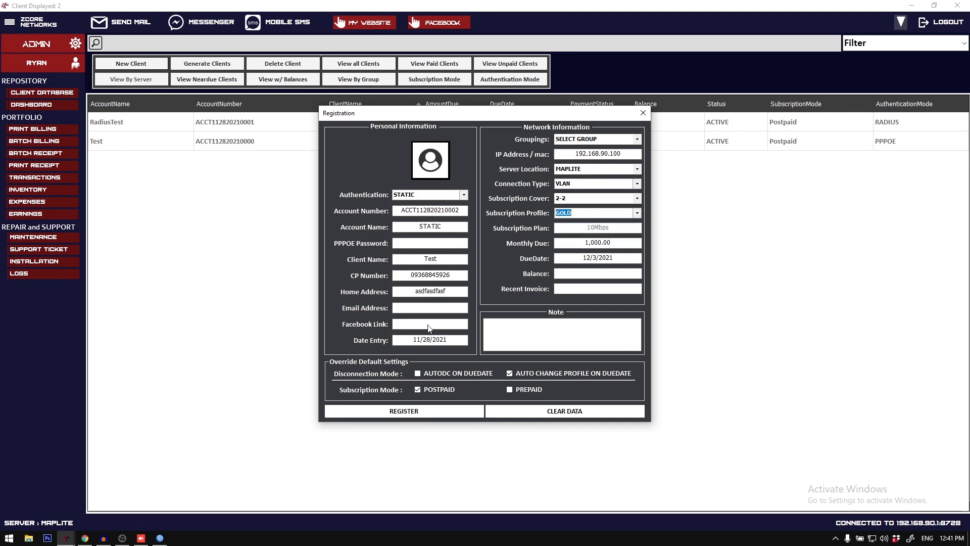
pyautogui.click(431, 410)
pyautogui.click(496, 308)
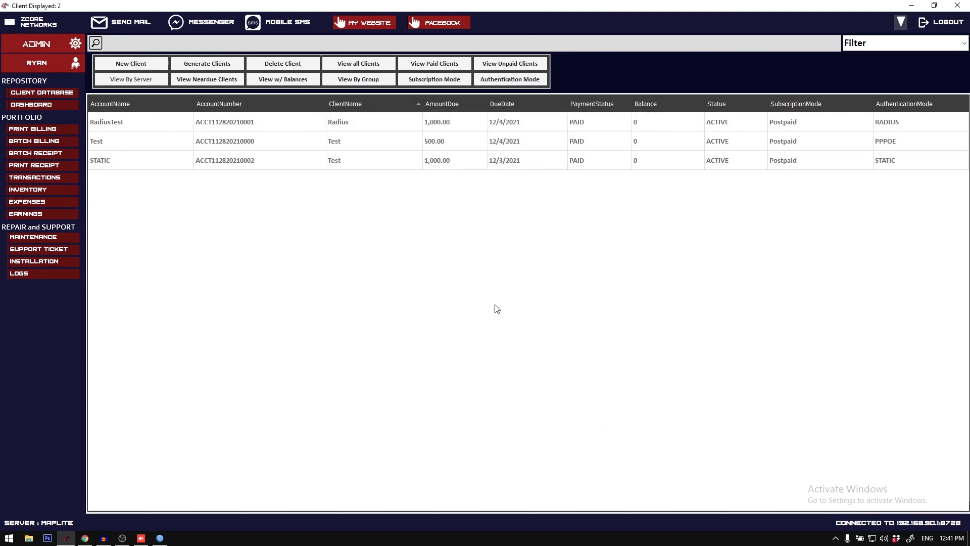
# Step: Switch to WinBox and examine the STATIC simple queue's target address and speed limits, closing the queue list when done
pyautogui.click(160, 537)
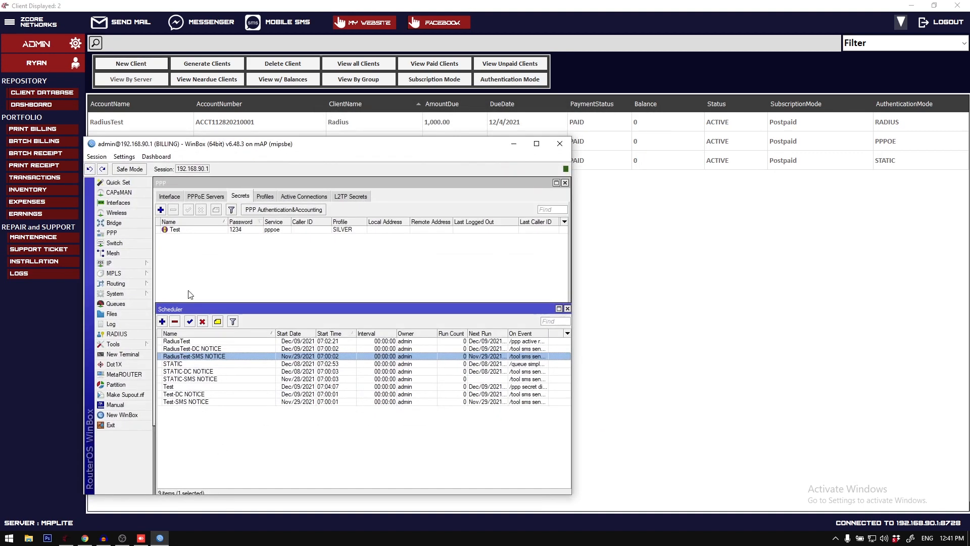
pyautogui.click(129, 302)
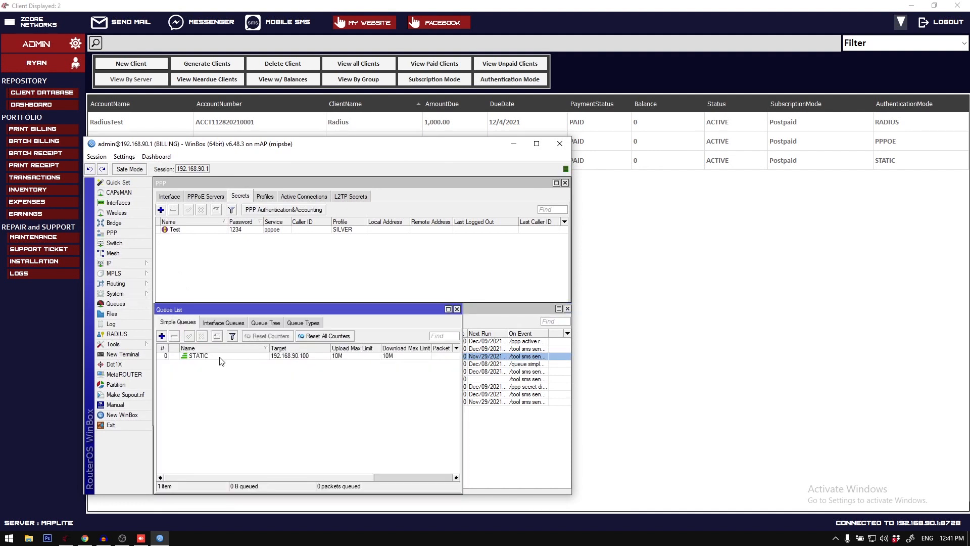
pyautogui.moveTo(461, 373); pyautogui.dragTo(540, 373)
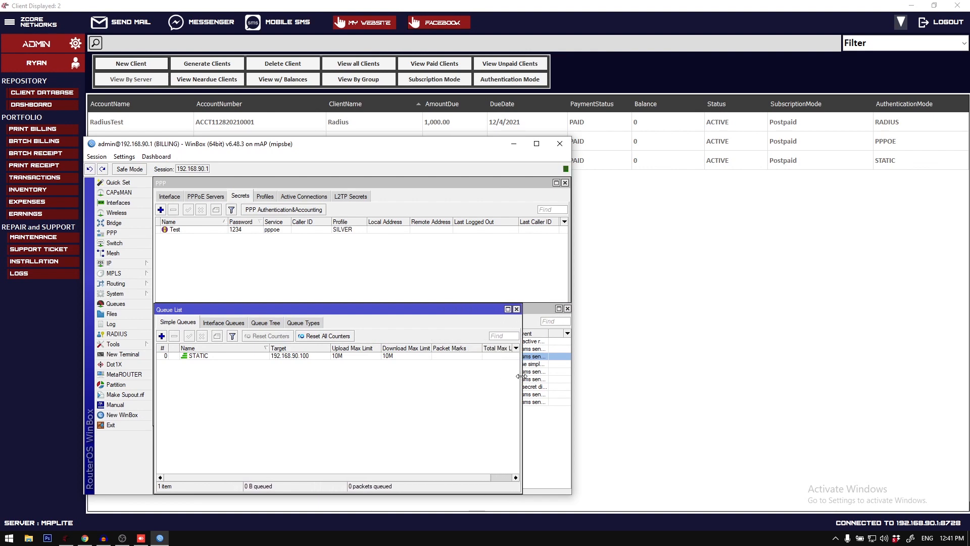
pyautogui.click(320, 356)
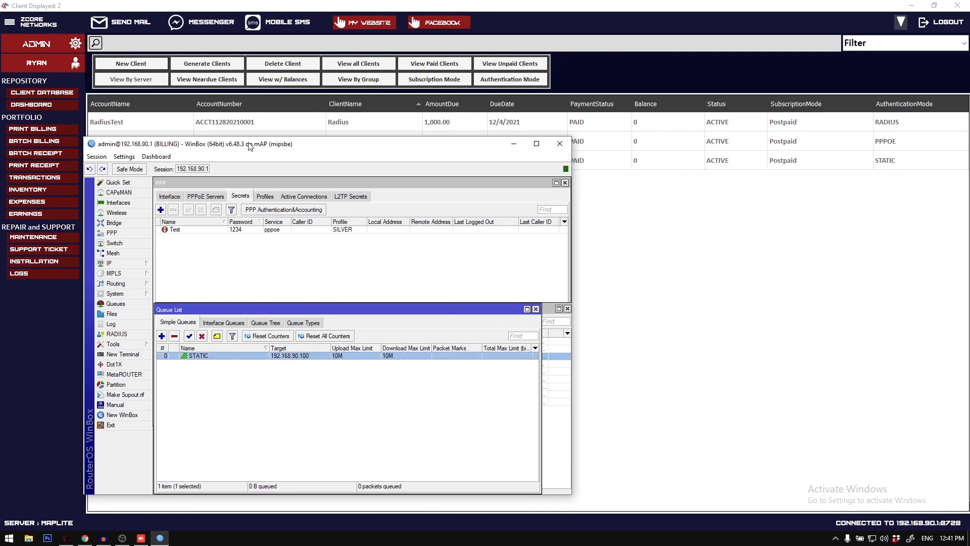
pyautogui.moveTo(249, 146); pyautogui.dragTo(273, 156)
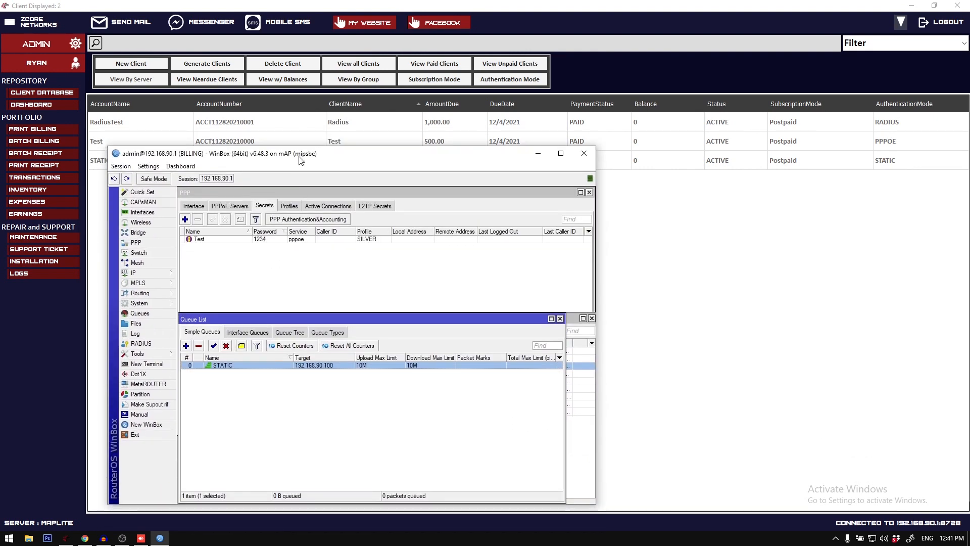
pyautogui.doubleClick(274, 364)
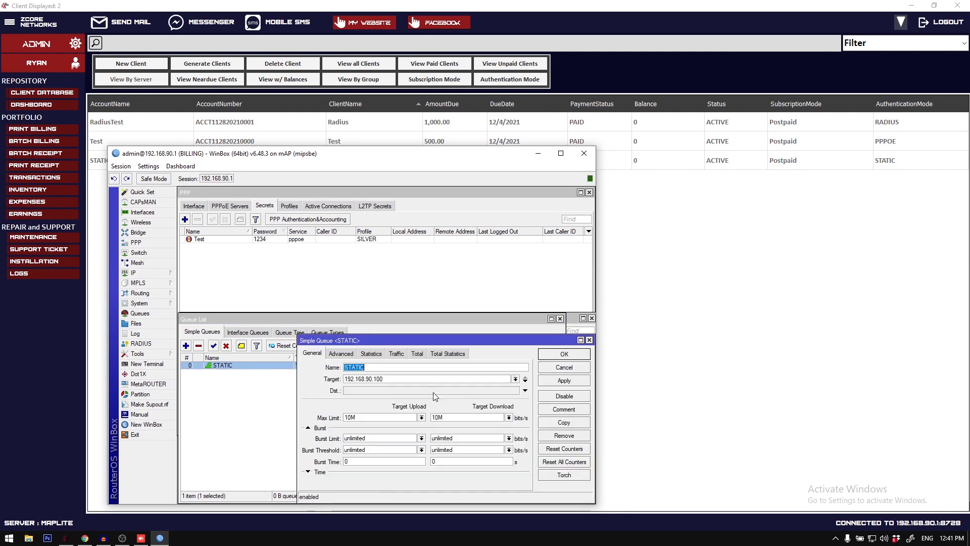
pyautogui.click(386, 379)
pyautogui.click(589, 340)
pyautogui.click(565, 323)
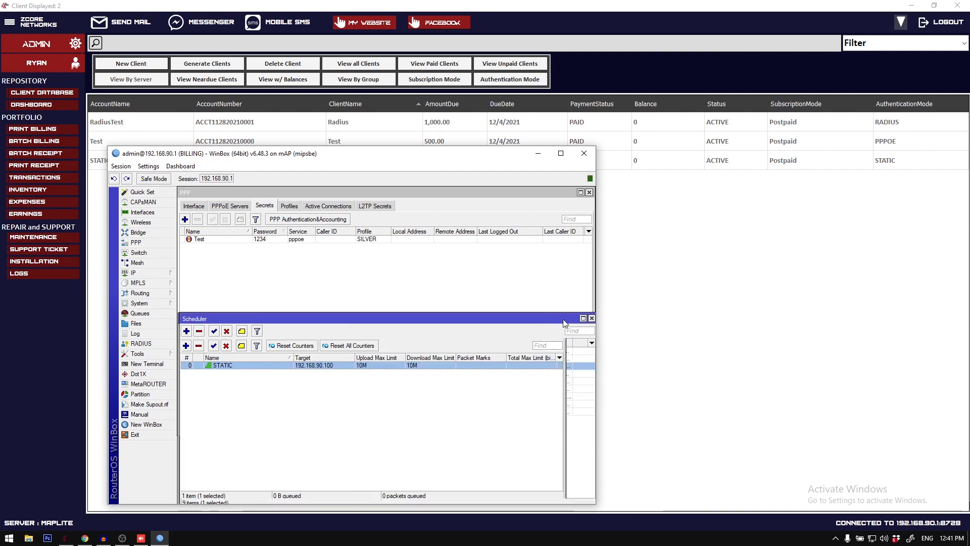
# Step: Open the STATIC entry in the Scheduler, examine its On Event script and close it
pyautogui.click(223, 388)
pyautogui.click(221, 374)
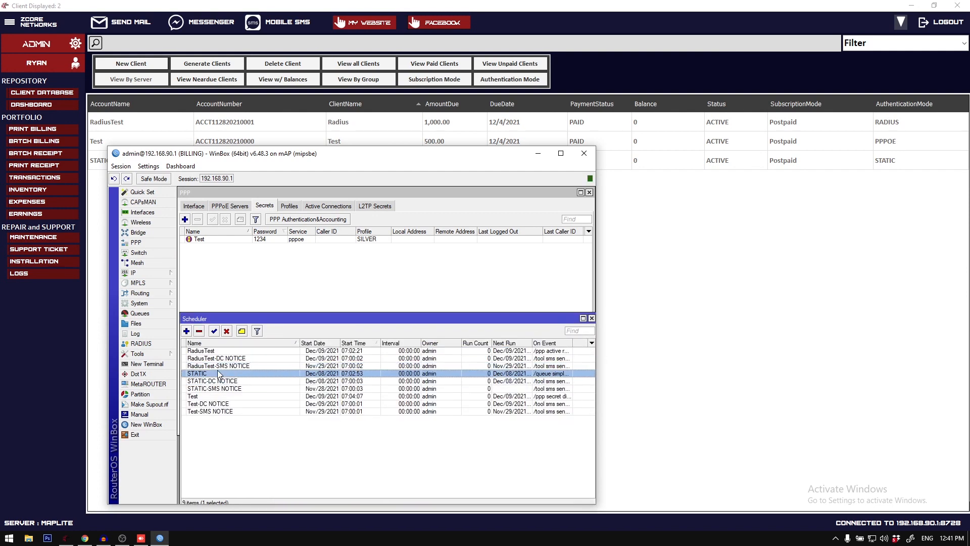
pyautogui.doubleClick(221, 374)
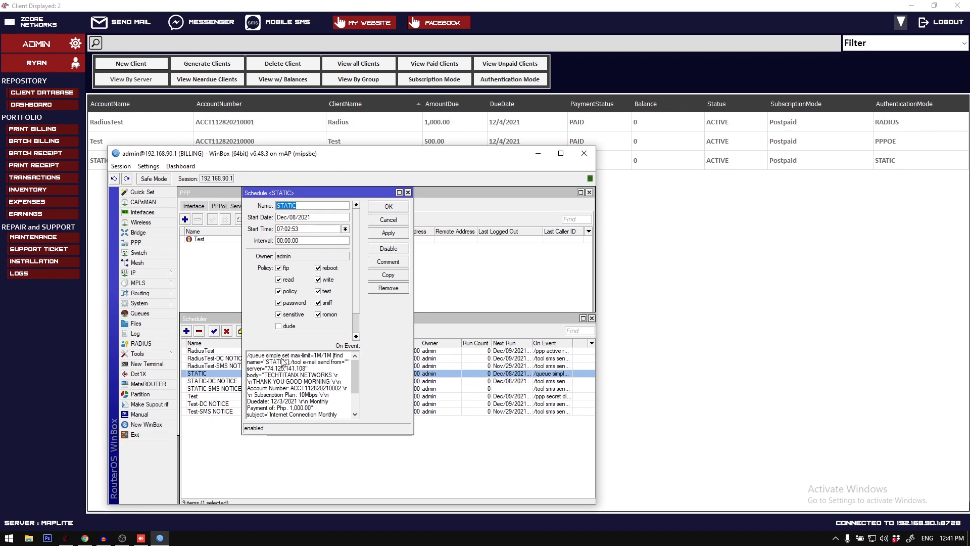
pyautogui.press('Escape')
# Step: Return to the billing system and review the STATIC client's disconnection mode in its update form without applying changes
pyautogui.click(337, 123)
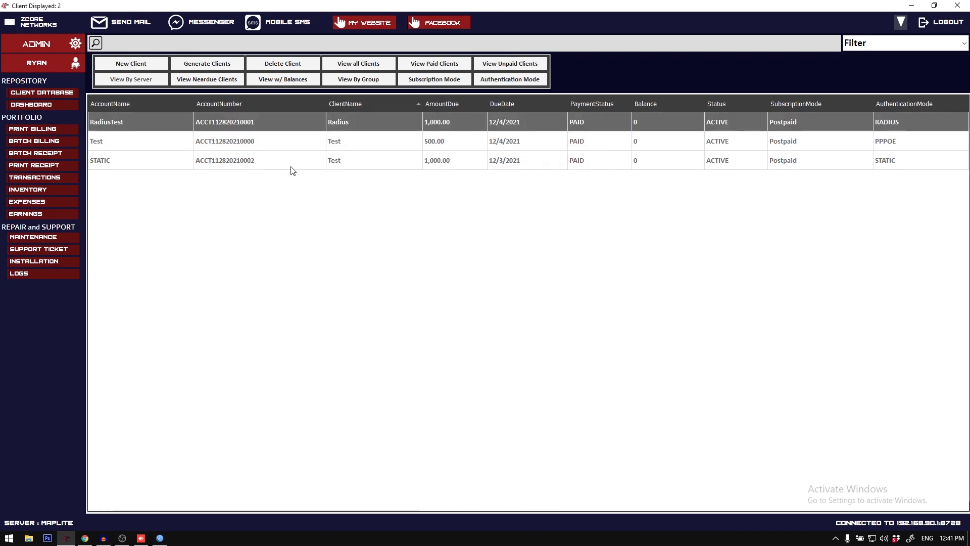
pyautogui.rightClick(263, 160)
pyautogui.click(331, 195)
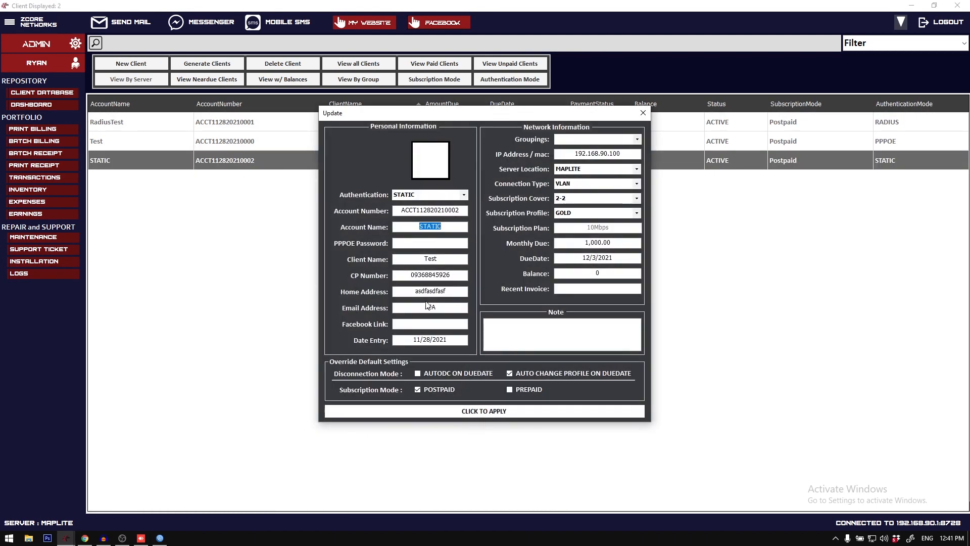
pyautogui.click(643, 112)
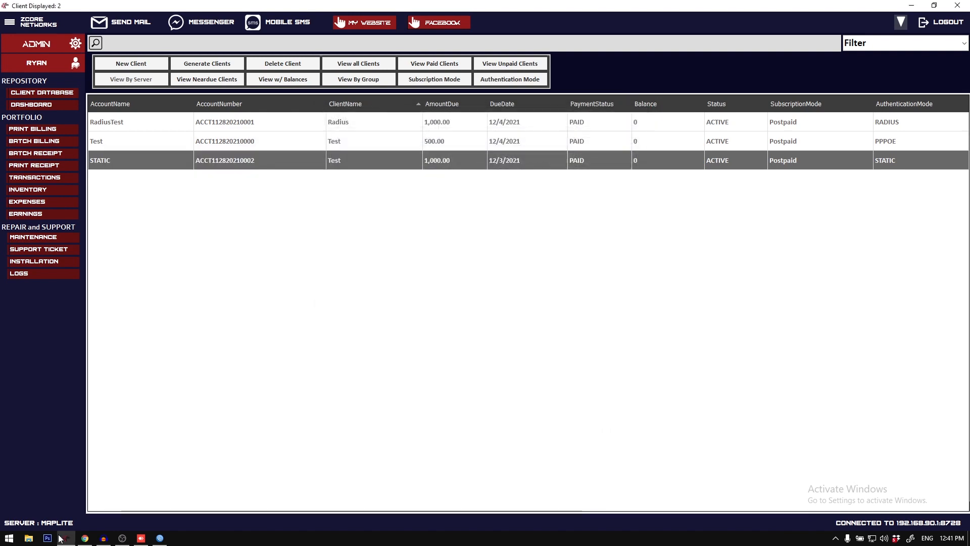
# Step: Switch to WinBox and examine the queue max-limit command in the STATIC scheduler entry's On Event script
pyautogui.click(159, 537)
pyautogui.doubleClick(249, 374)
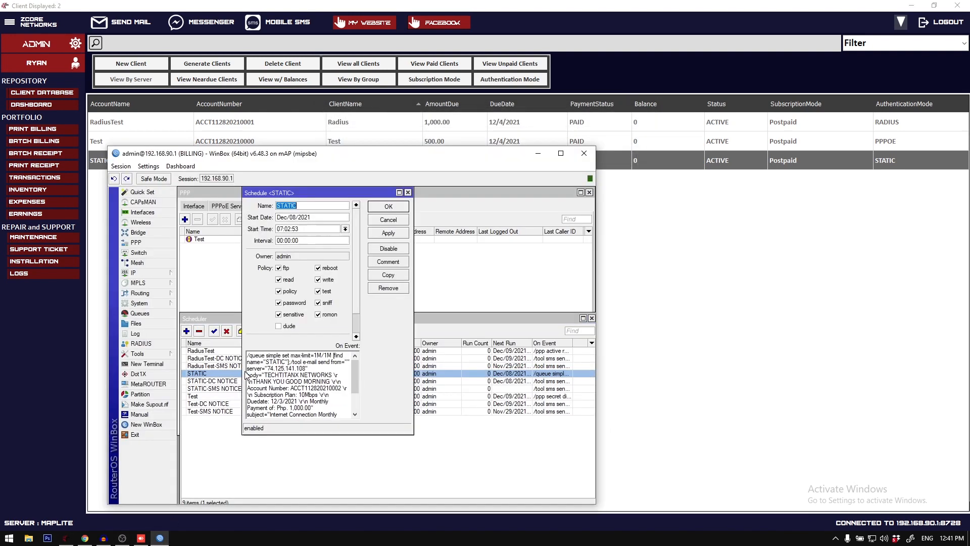
pyautogui.click(296, 357)
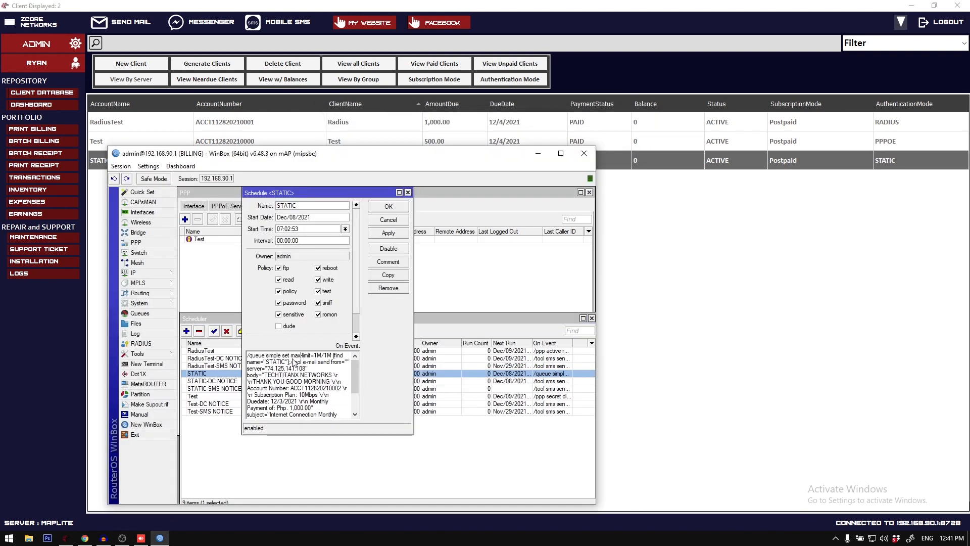
pyautogui.moveTo(282, 356); pyautogui.dragTo(332, 360)
pyautogui.click(315, 355)
pyautogui.click(317, 356)
pyautogui.moveTo(251, 357); pyautogui.dragTo(336, 359)
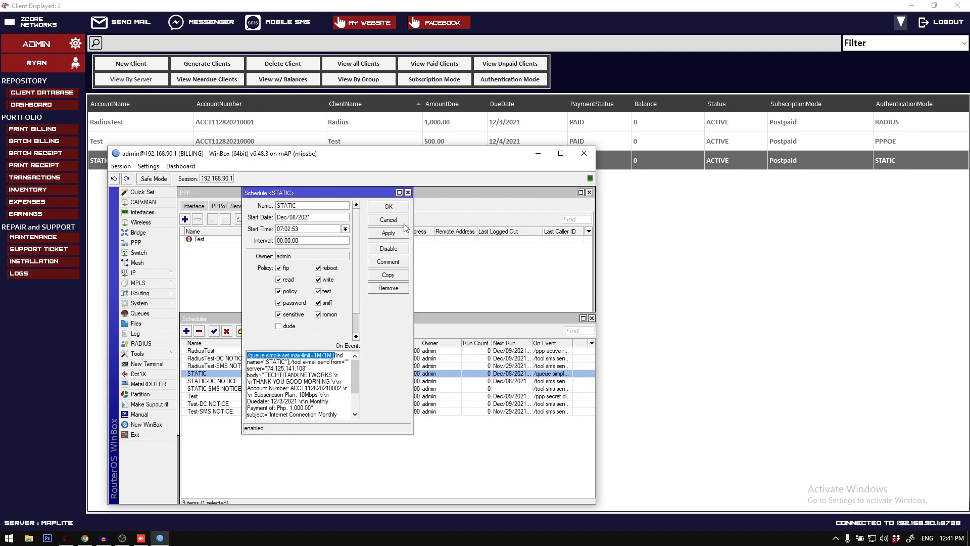
pyautogui.click(408, 193)
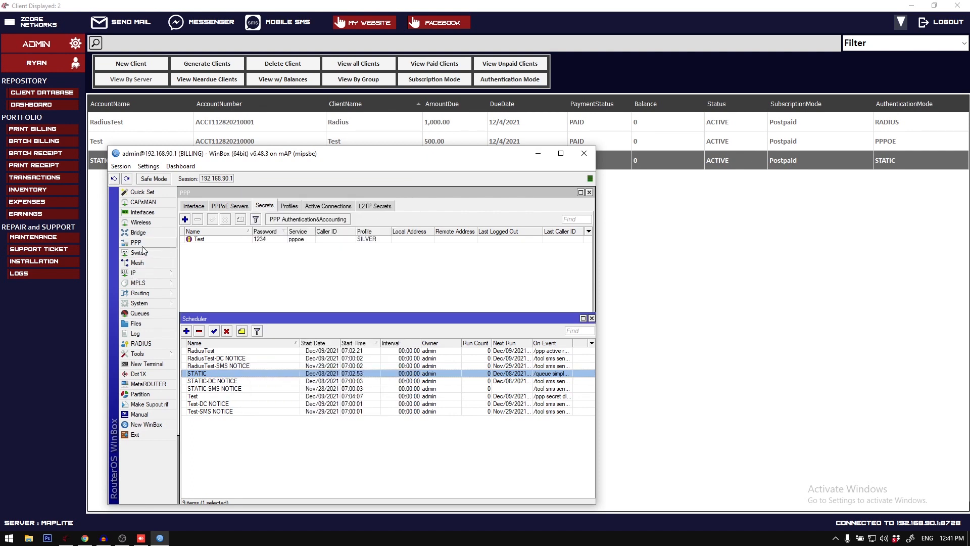
pyautogui.doubleClick(241, 376)
pyautogui.click(408, 193)
# Step: Switch to the billing system, change the STATIC client's disconnection mode to AutoDC on Duedate, and sync the client
pyautogui.click(397, 141)
pyautogui.click(390, 167)
pyautogui.rightClick(389, 167)
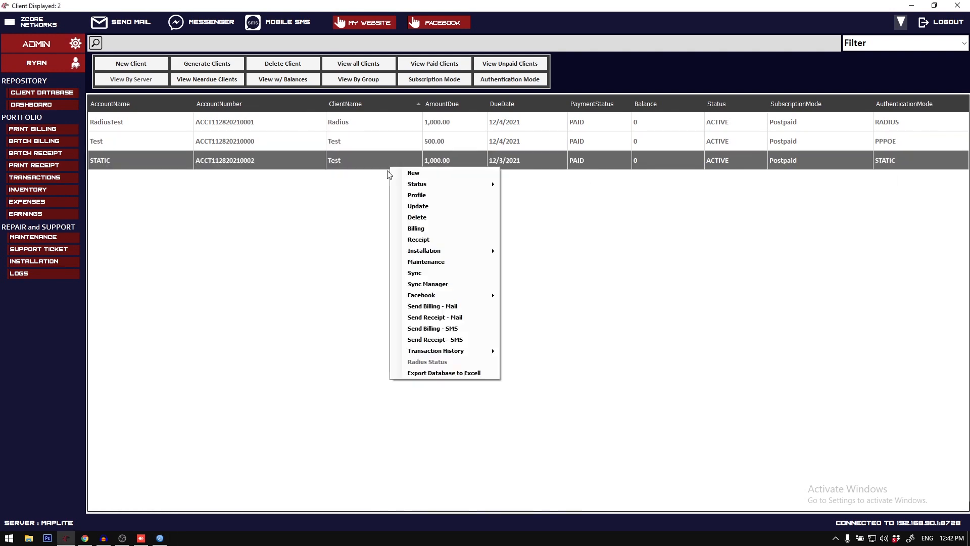
pyautogui.click(412, 206)
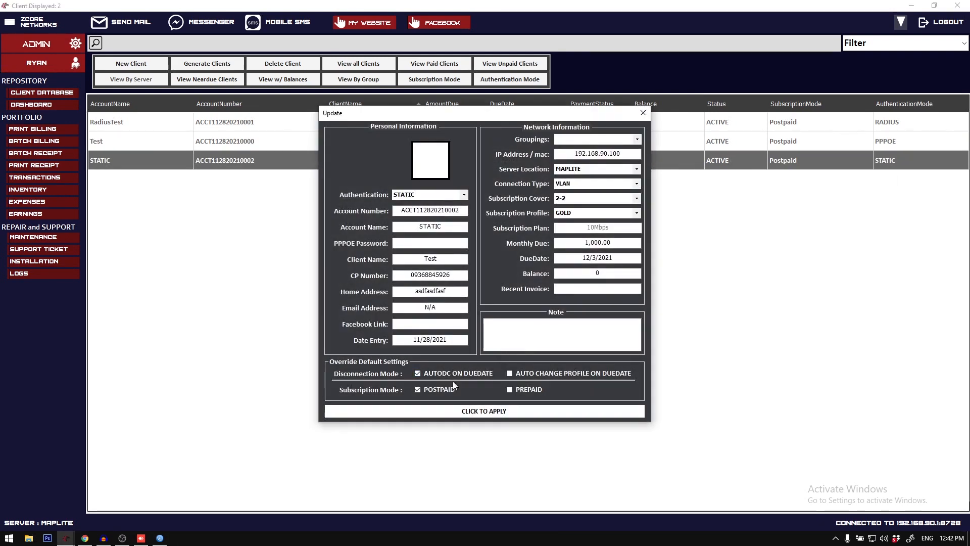
pyautogui.click(493, 307)
pyautogui.rightClick(250, 162)
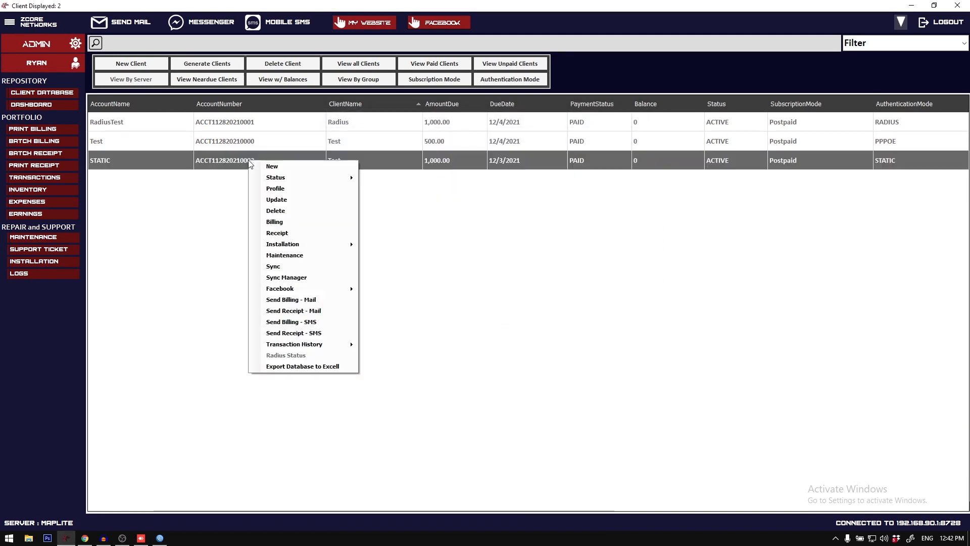
pyautogui.click(290, 265)
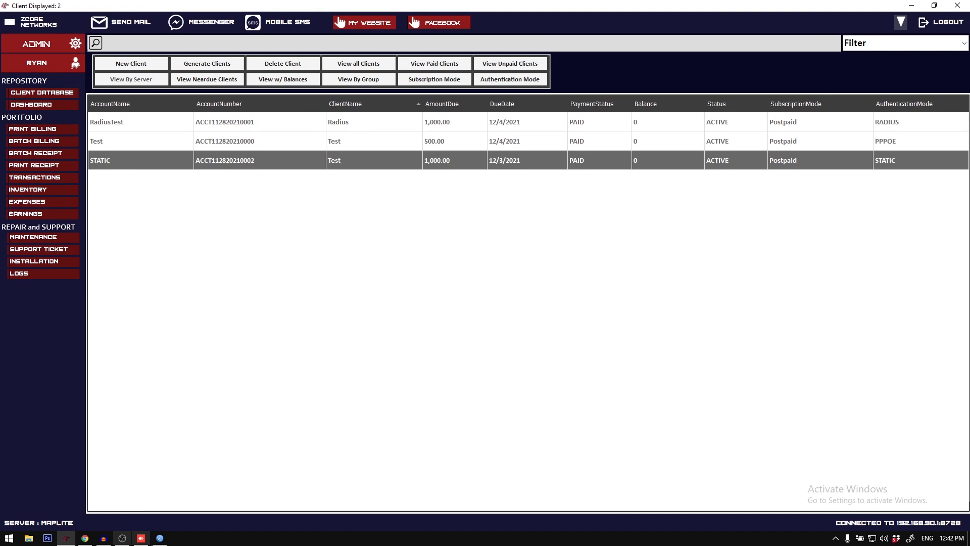
# Step: Switch to WinBox and examine the firewall filter command in the STATIC scheduler entry's On Event script
pyautogui.click(160, 539)
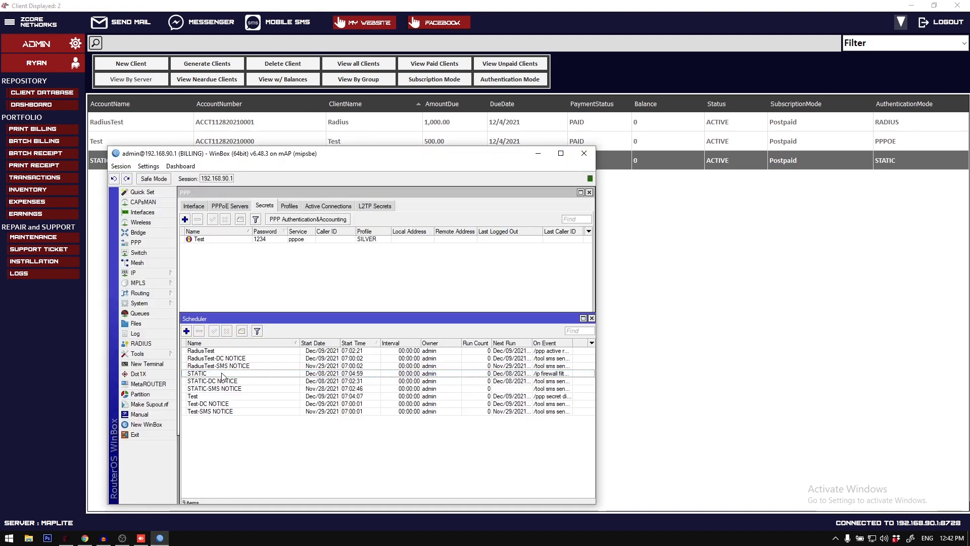
pyautogui.doubleClick(223, 374)
pyautogui.click(261, 362)
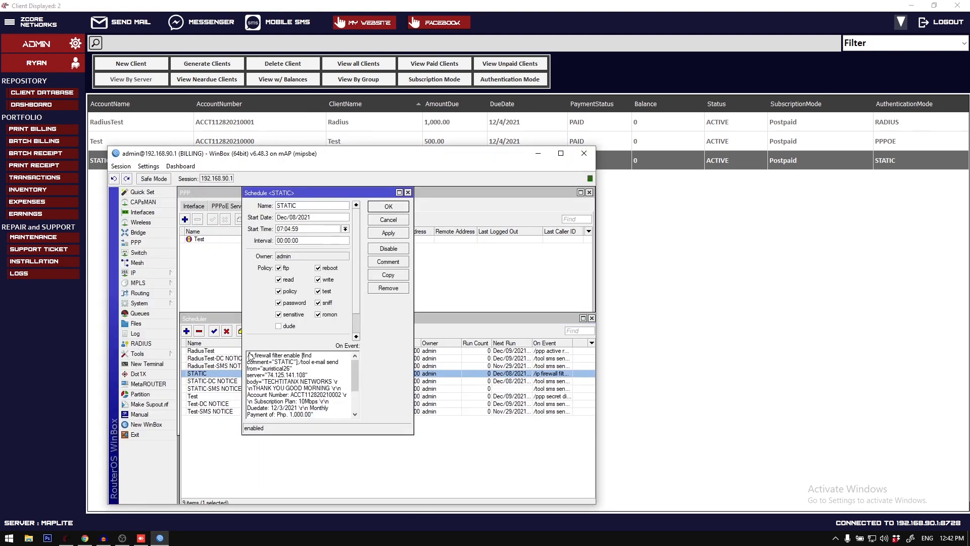
pyautogui.click(289, 368)
pyautogui.moveTo(261, 363); pyautogui.dragTo(294, 364)
pyautogui.moveTo(294, 363); pyautogui.dragTo(282, 367)
pyautogui.click(274, 366)
pyautogui.press('Escape')
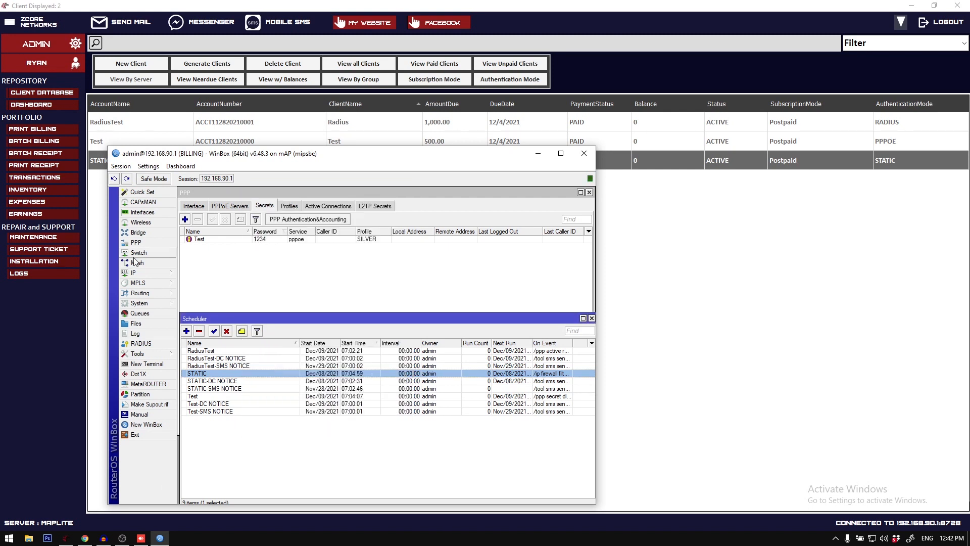
# Step: Open the IP firewall filter rules, widen the column before Action, and enable the STATIC drop rule
pyautogui.click(152, 273)
pyautogui.click(197, 355)
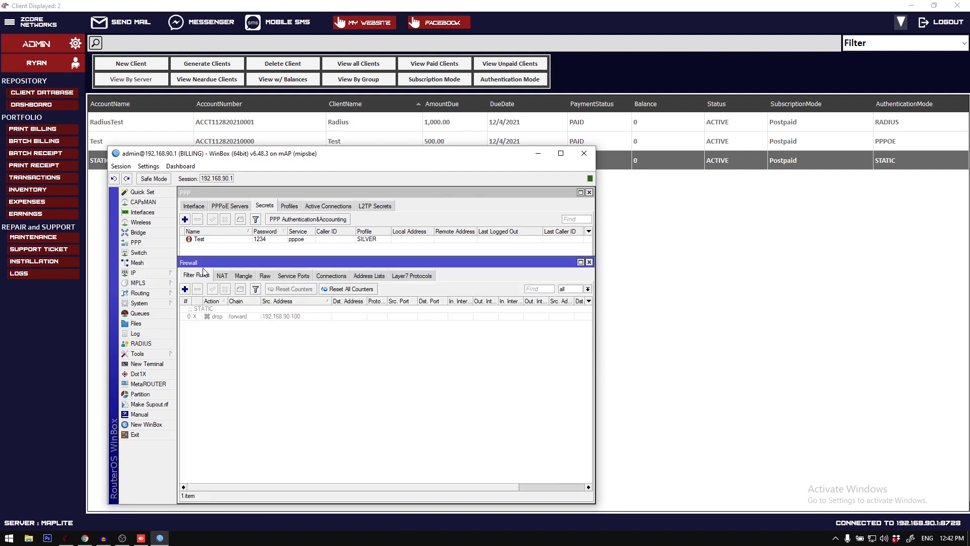
pyautogui.click(216, 317)
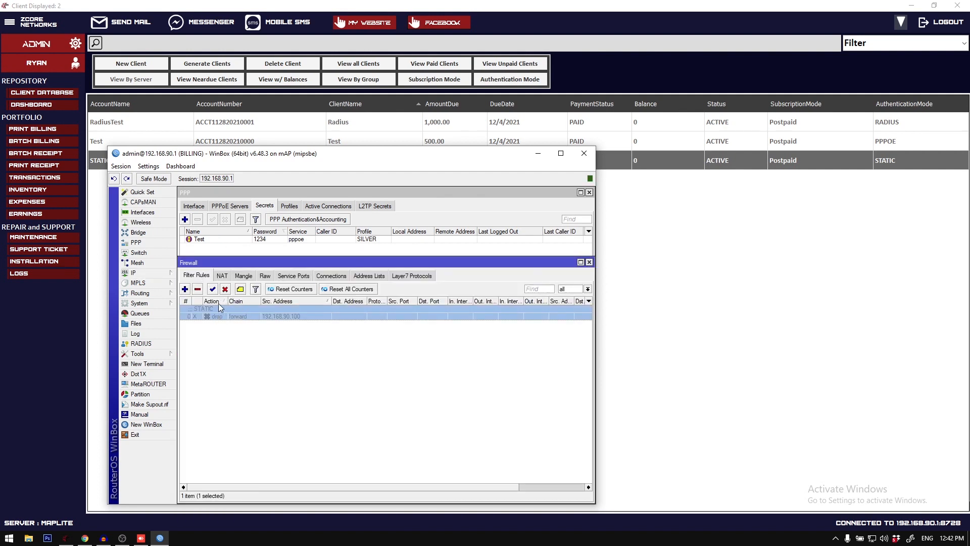
pyautogui.moveTo(202, 301); pyautogui.dragTo(218, 316)
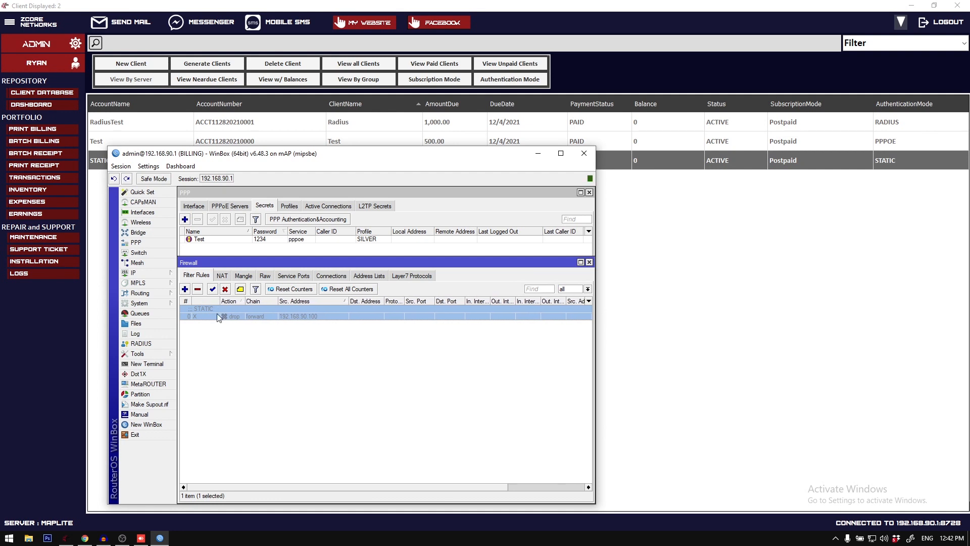
pyautogui.click(213, 292)
# Step: Open the STATIC firewall rule and examine its general settings and action
pyautogui.doubleClick(247, 310)
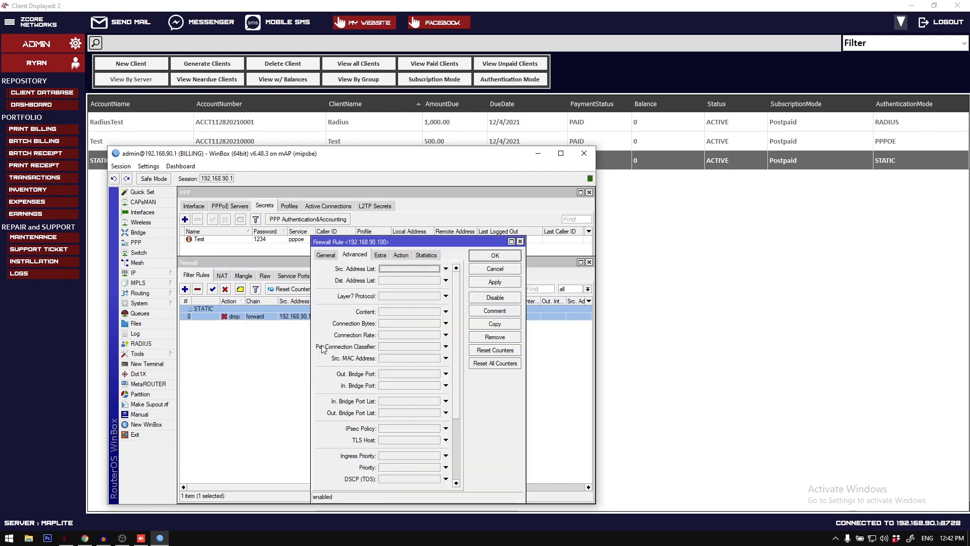
pyautogui.click(326, 257)
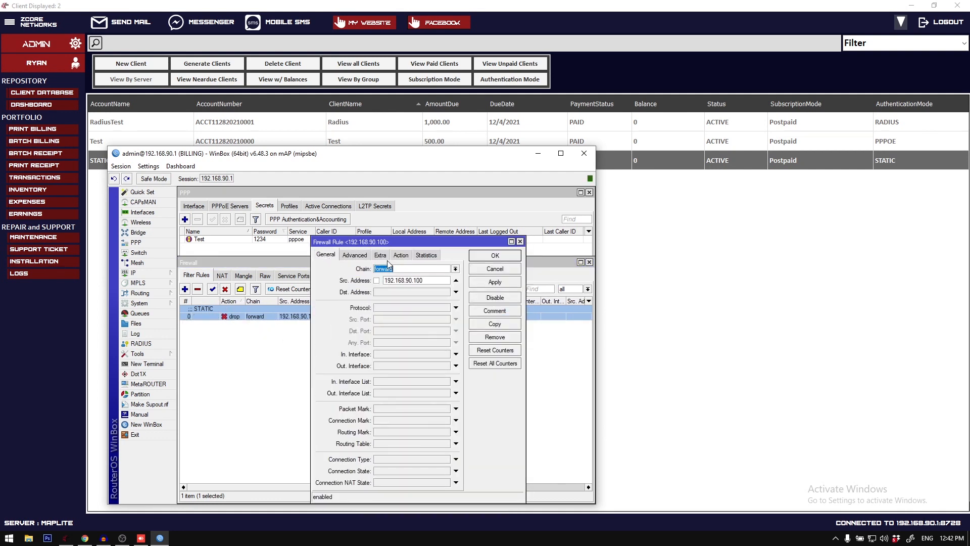
pyautogui.click(419, 257)
pyautogui.click(401, 254)
pyautogui.click(398, 273)
pyautogui.click(399, 273)
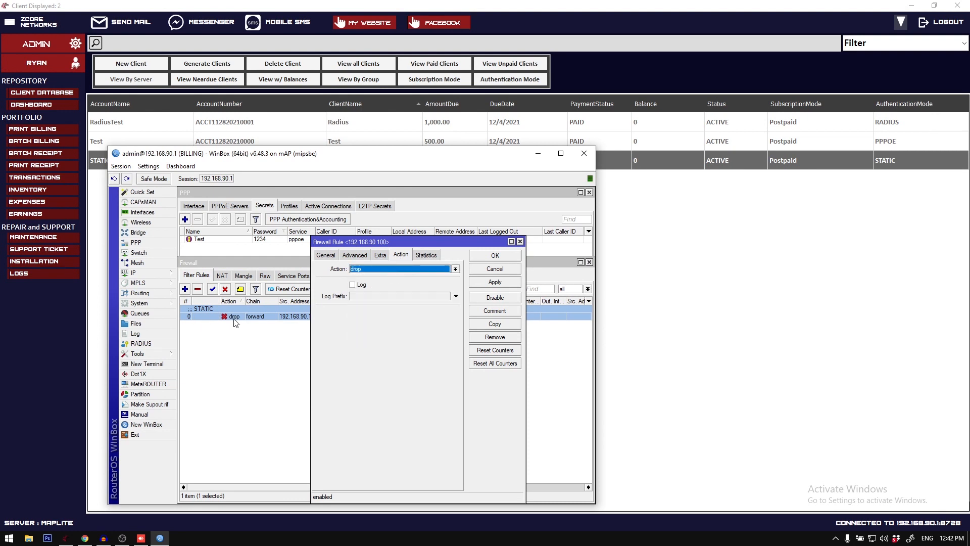
# Step: Recheck the STATIC firewall rule's source address, close the rule, and disable it
pyautogui.click(484, 260)
pyautogui.doubleClick(319, 307)
pyautogui.click(329, 257)
pyautogui.doubleClick(434, 280)
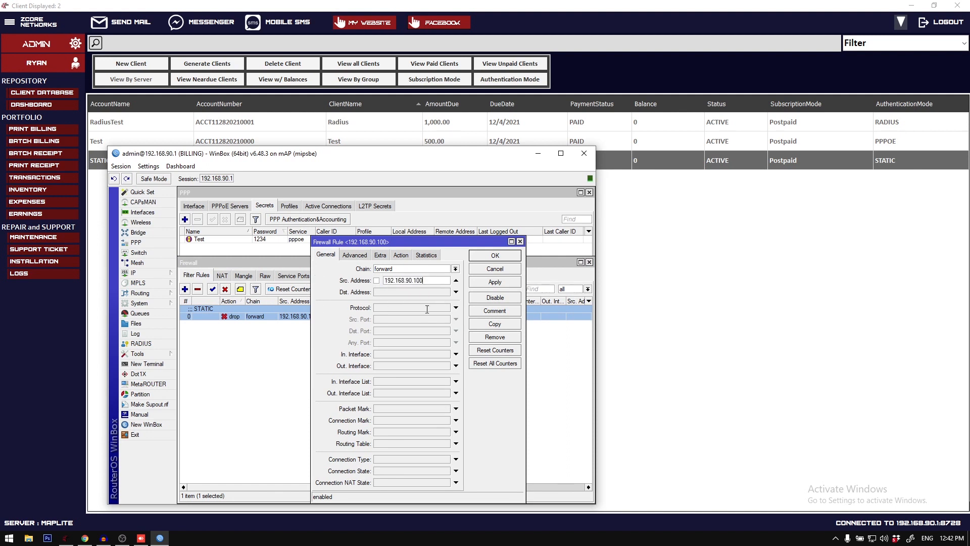
pyautogui.click(478, 256)
pyautogui.click(226, 291)
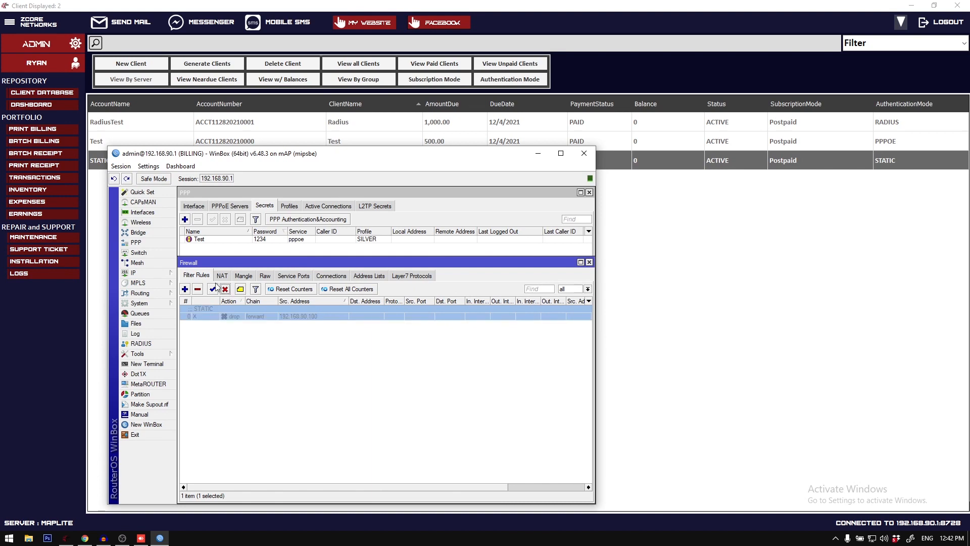
# Step: Switch to the billing system and start a new client registration with DYNAMIC MAC authentication
pyautogui.click(229, 137)
pyautogui.rightClick(183, 162)
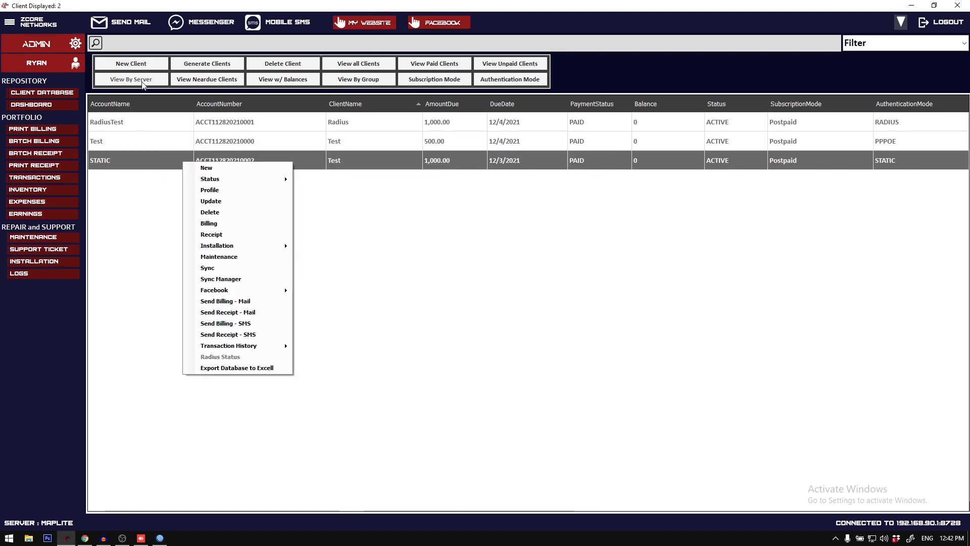
pyautogui.click(141, 66)
pyautogui.click(463, 195)
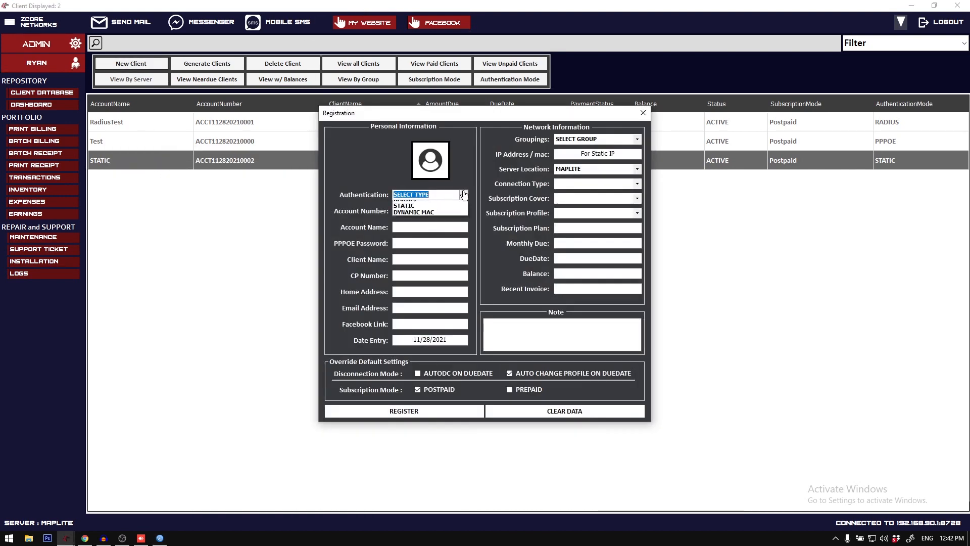
pyautogui.click(443, 223)
pyautogui.click(463, 195)
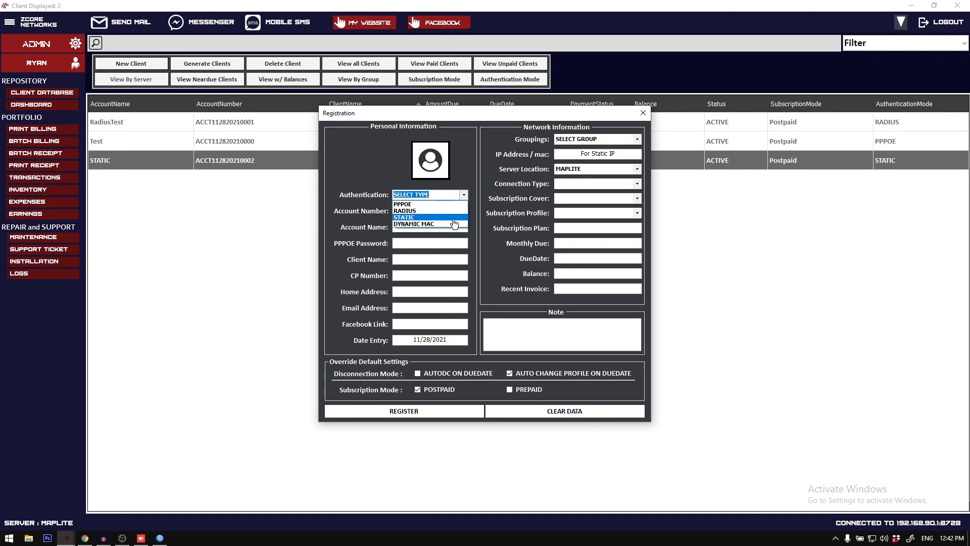
pyautogui.click(440, 224)
# Step: Enter Dynamic as the account name, TestDynamic as the client name, and placeholder CP number, home address and e-mail
pyautogui.click(440, 228)
pyautogui.write('Dyna')
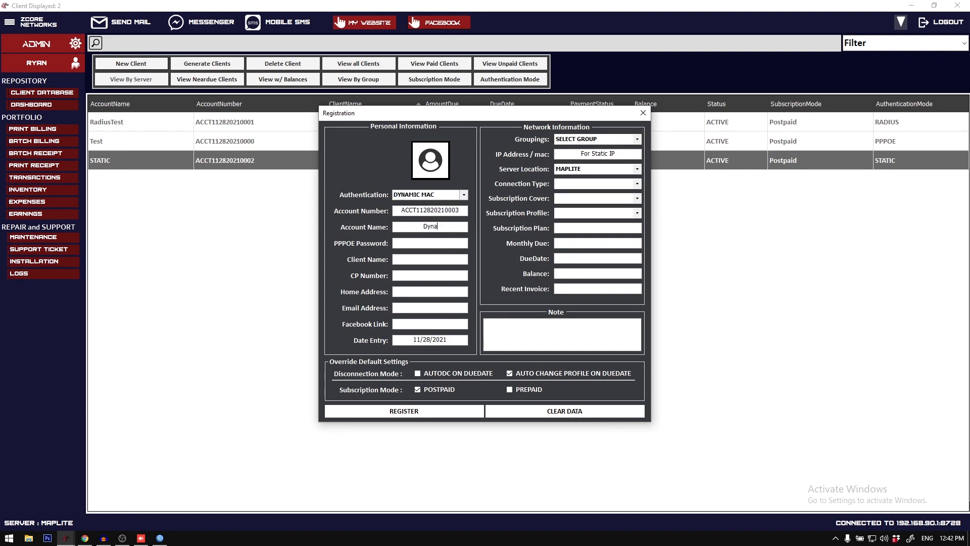
pyautogui.write('mic')
pyautogui.write('1412412')
pyautogui.doubleClick(447, 260)
pyautogui.write('TestDynamic12412')
pyautogui.click(439, 306)
pyautogui.write('1241')
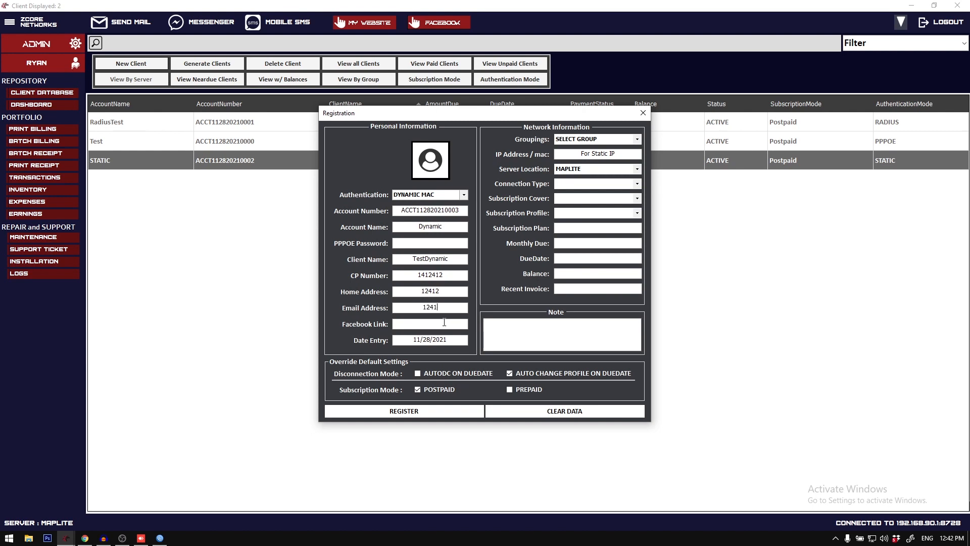
# Step: Set the connection type to OLT, the subscription cover to 3-3 and the subscription profile to GOLD
pyautogui.click(638, 184)
pyautogui.click(636, 193)
pyautogui.click(637, 199)
pyautogui.click(633, 221)
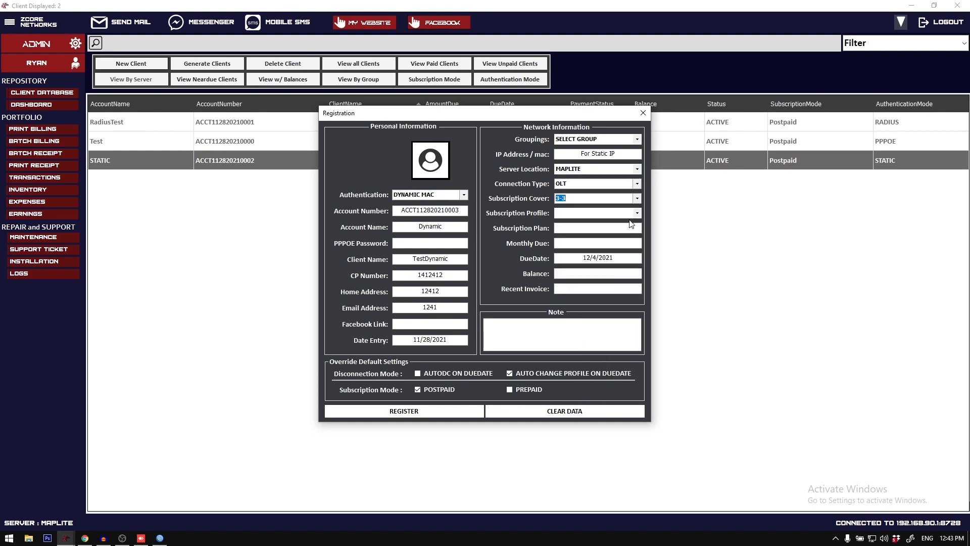
pyautogui.click(638, 214)
pyautogui.click(627, 242)
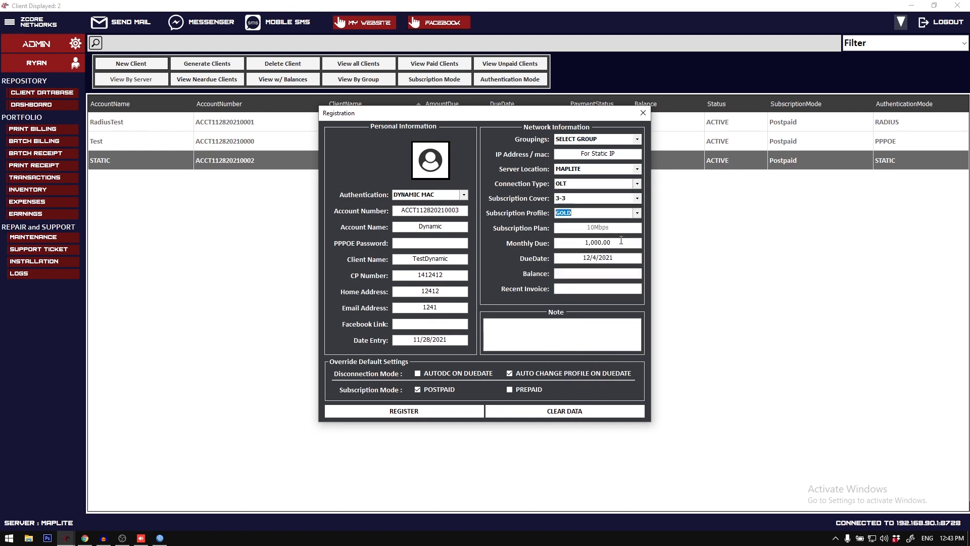
# Step: Clear the IP address/mac field and look up the Ethernet adapter's physical address in Windows Network Connections
pyautogui.click(579, 154)
pyautogui.click(859, 537)
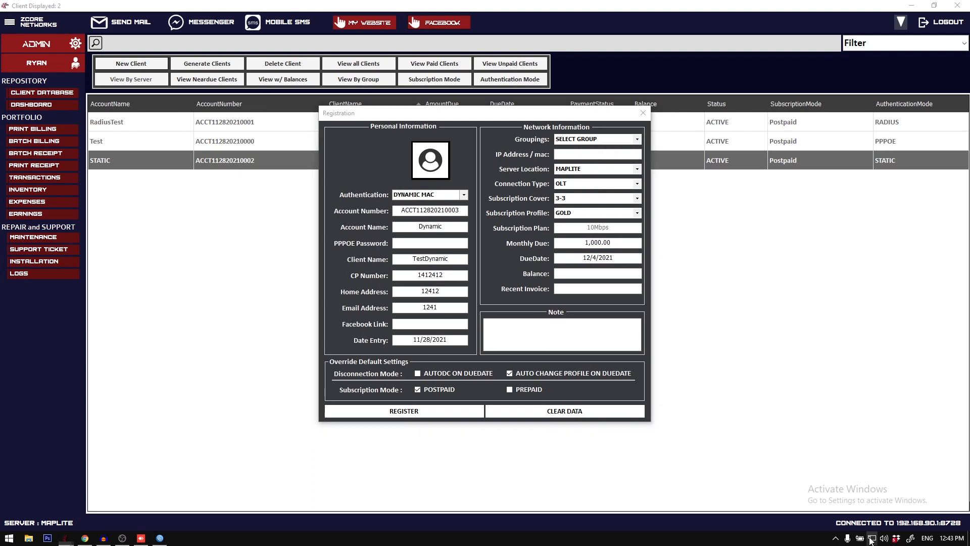
pyautogui.click(834, 478)
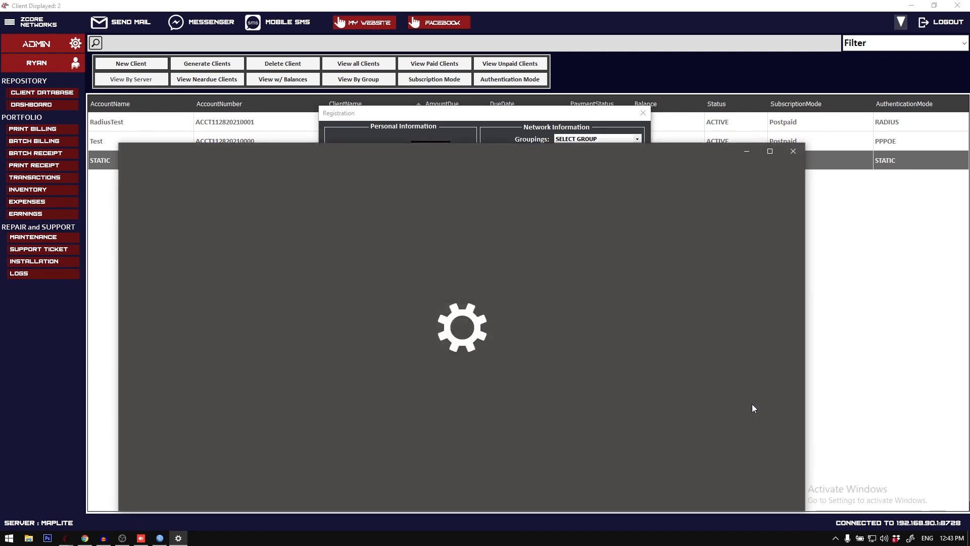
pyautogui.click(798, 150)
pyautogui.rightClick(529, 294)
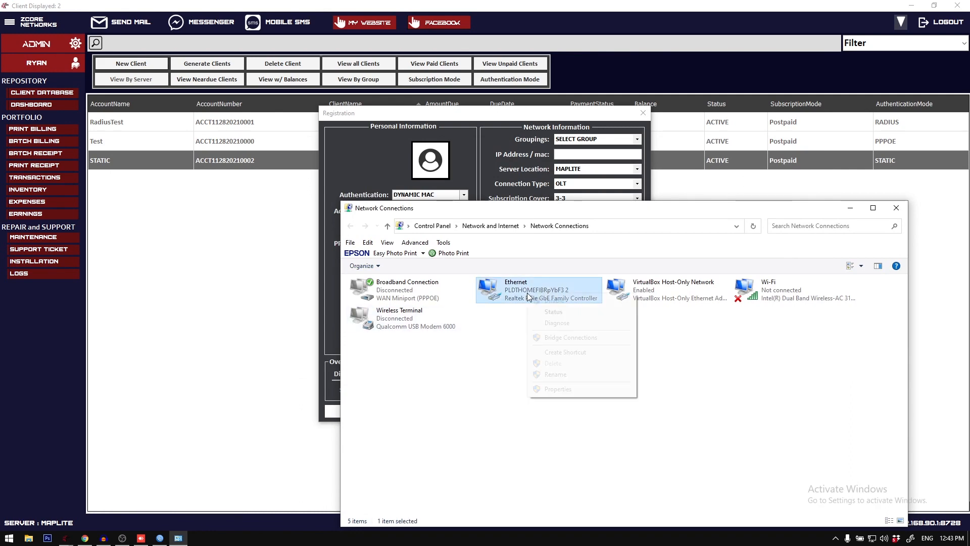
pyautogui.click(556, 317)
pyautogui.click(430, 262)
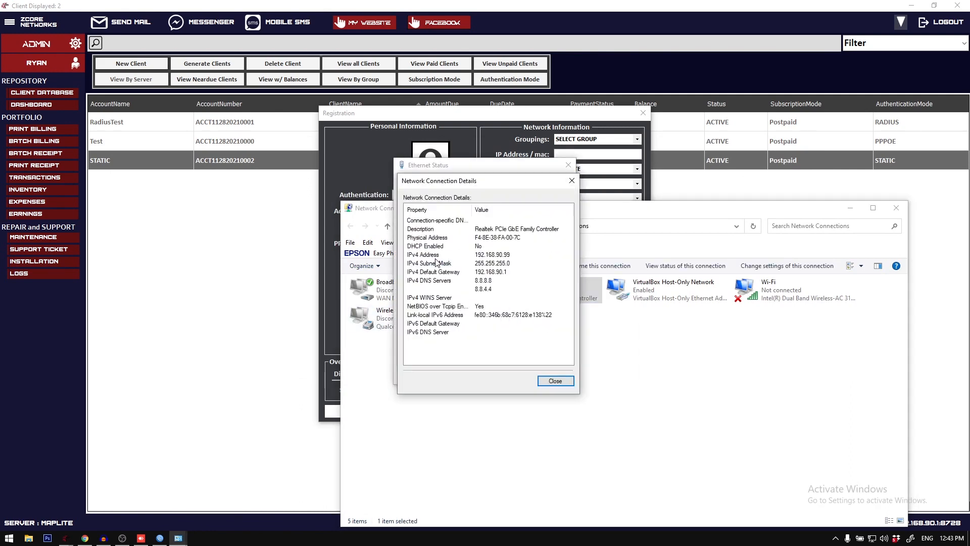
pyautogui.click(483, 246)
pyautogui.click(555, 380)
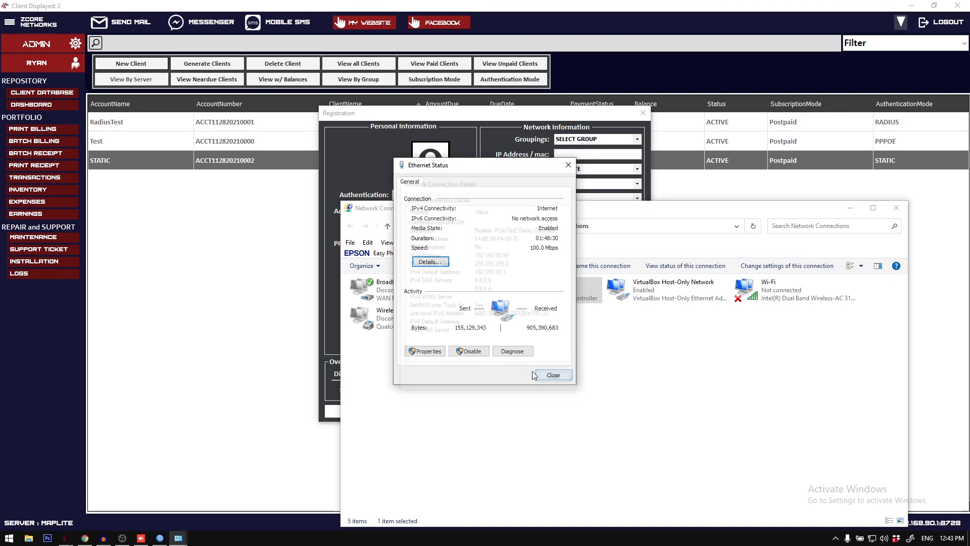
pyautogui.click(425, 351)
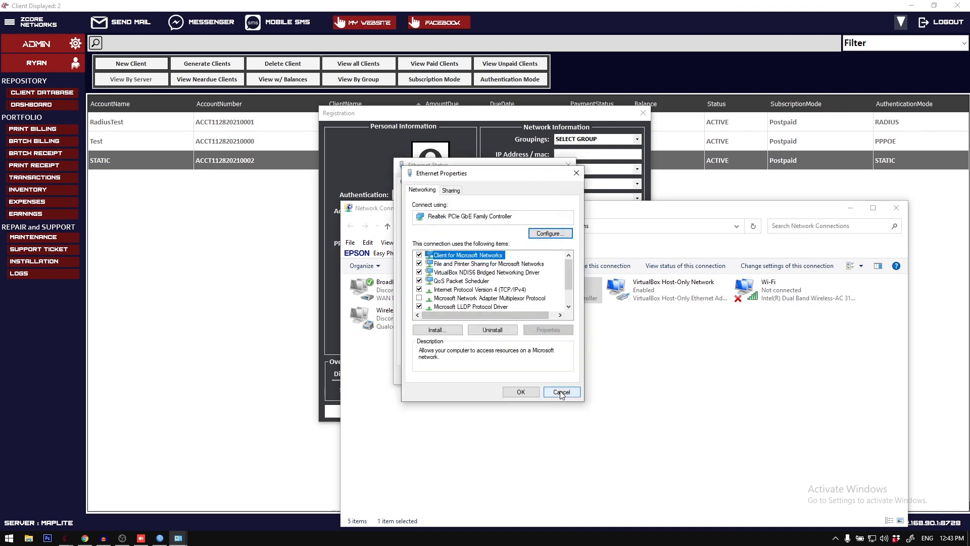
pyautogui.click(560, 393)
pyautogui.click(429, 264)
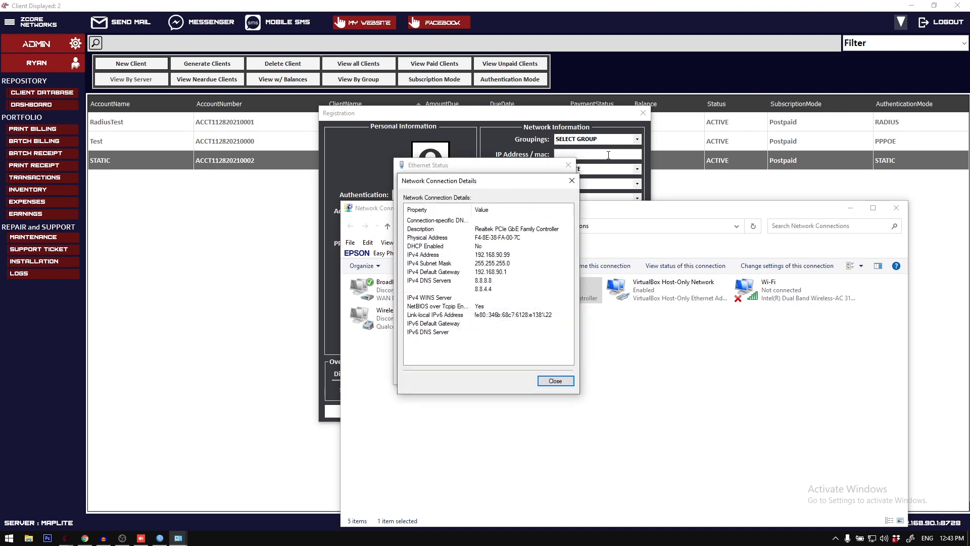
# Step: Write the physical address F4-8E-38-FA-00-7C in a new Notepad document and copy it
pyautogui.click(9, 538)
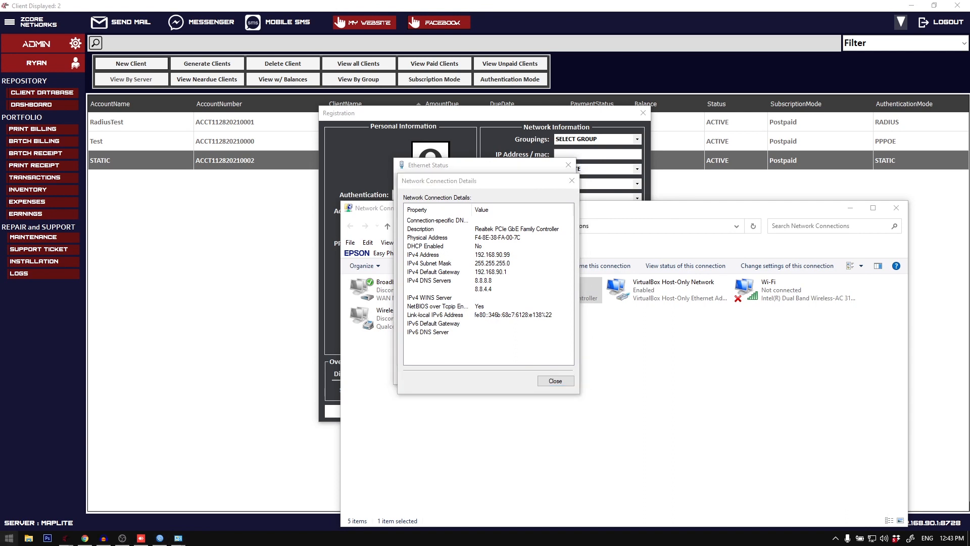
pyautogui.write('c')
pyautogui.press('Return')
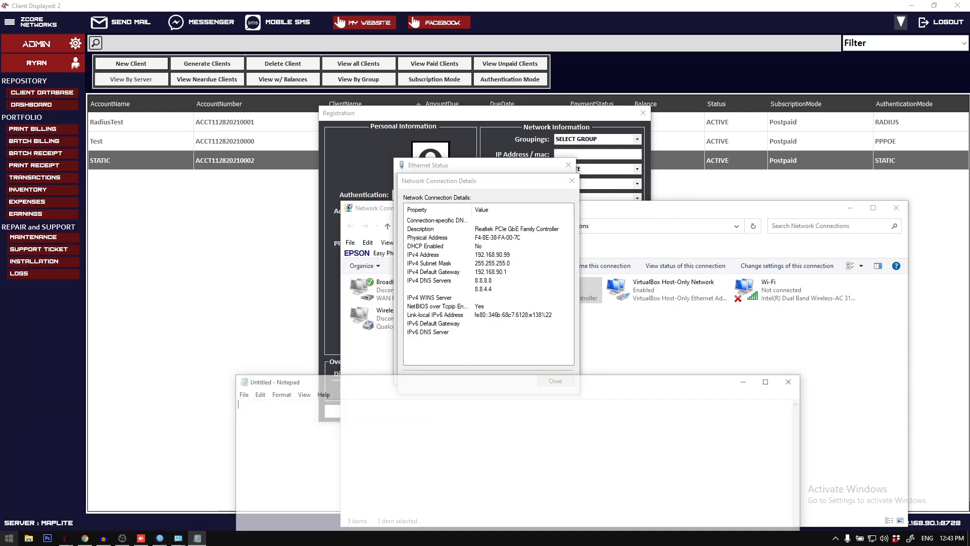
pyautogui.write('F4-8E')
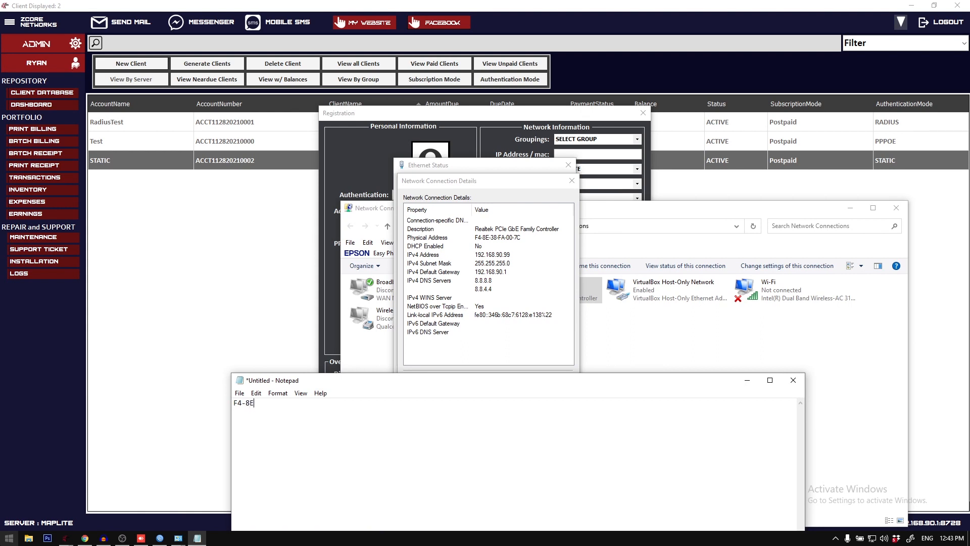
pyautogui.write('-38-FA-00-7C')
pyautogui.hotkey('ctrl', 'a')
pyautogui.hotkey('ctrl', 'c')
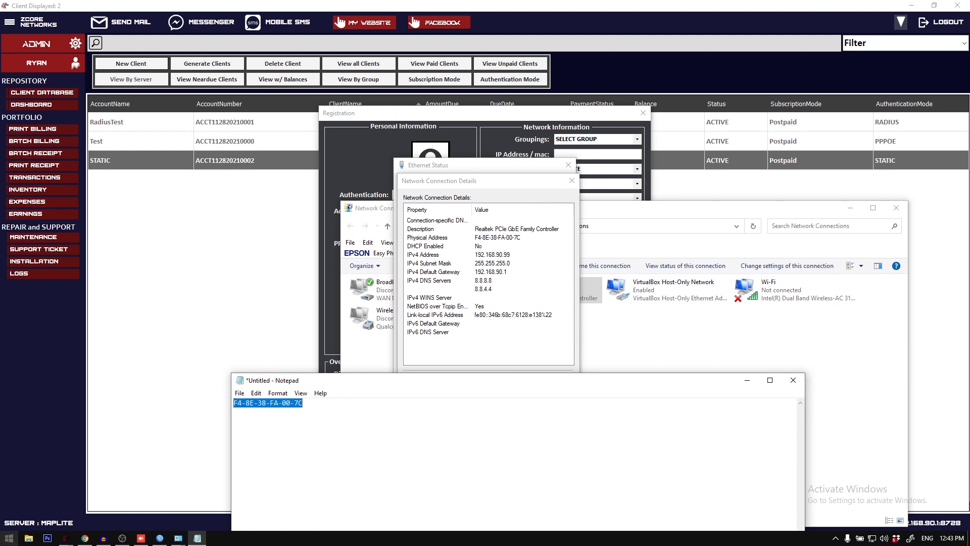
# Step: Paste the copied MAC address into the registration form and register the client with AutoDC on Duedate
pyautogui.click(566, 185)
pyautogui.click(567, 166)
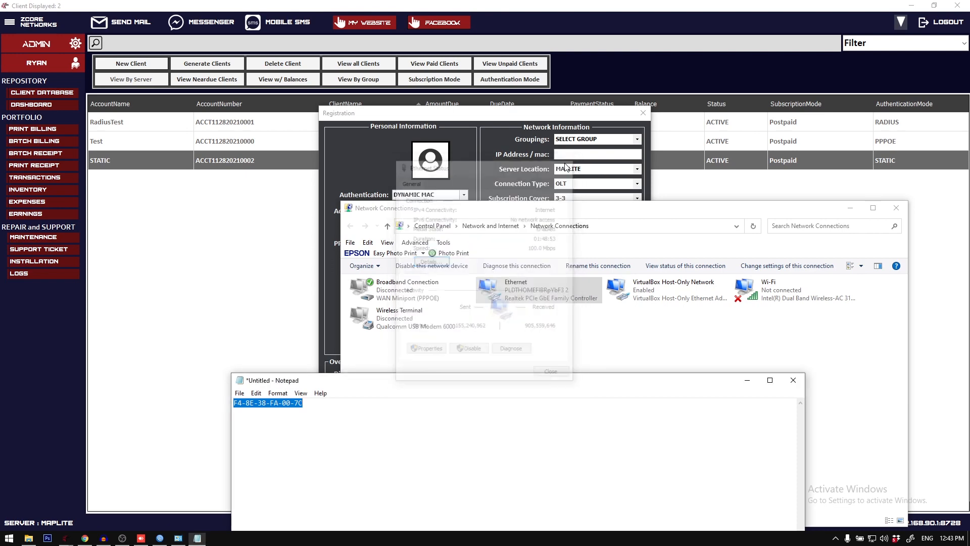
pyautogui.click(574, 154)
pyautogui.hotkey('ctrl', 'v')
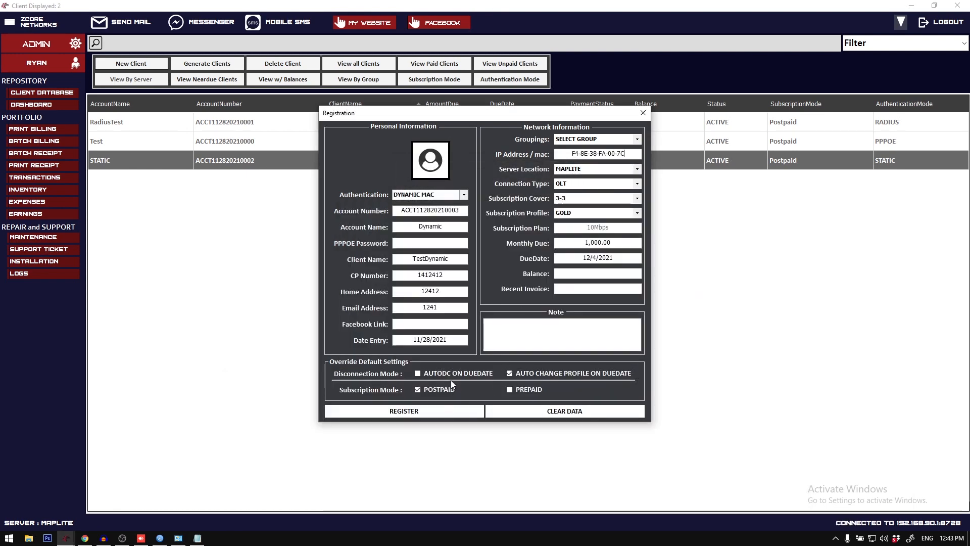
pyautogui.click(444, 411)
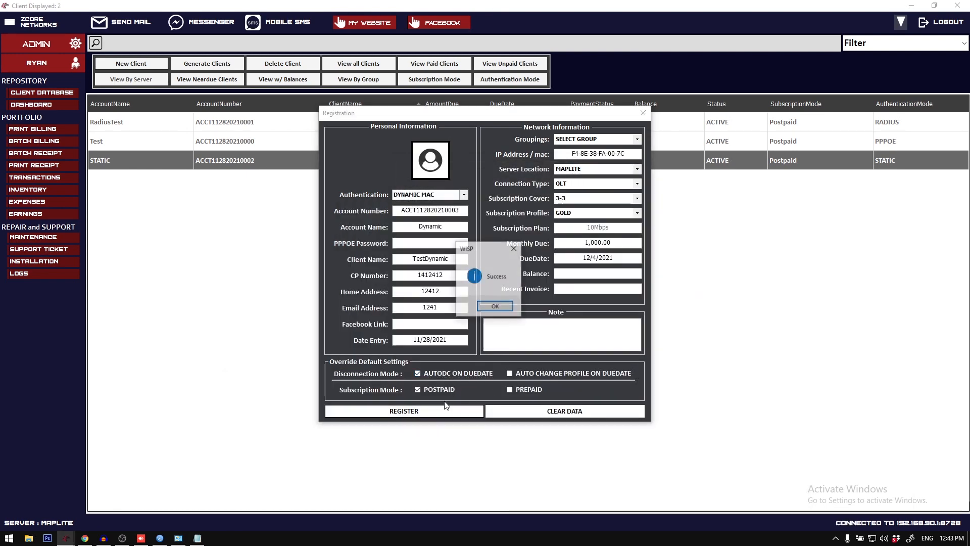
pyautogui.click(494, 307)
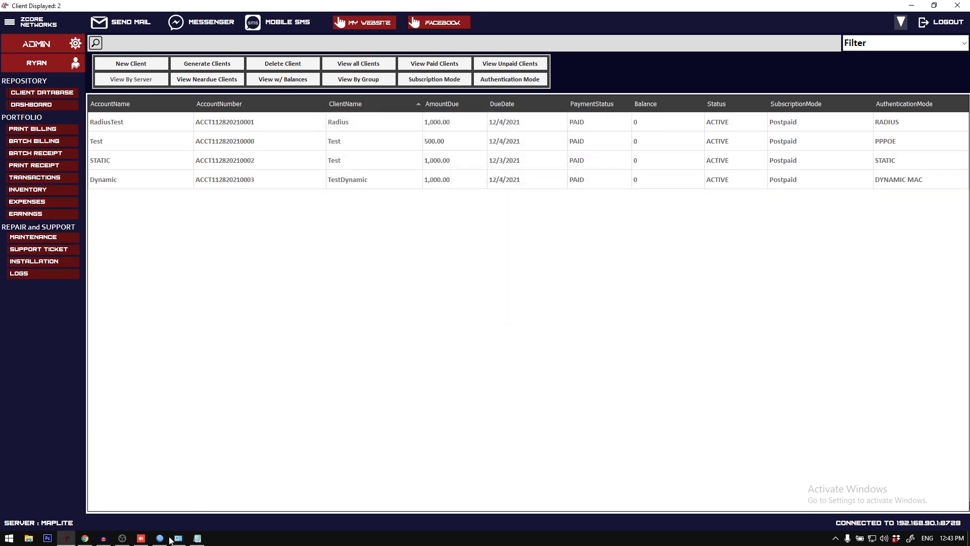
# Step: Switch to WinBox, maximize it, check the Dynamic firewall filter rule, and close the open Firewall, Scheduler and PPP windows
pyautogui.click(160, 538)
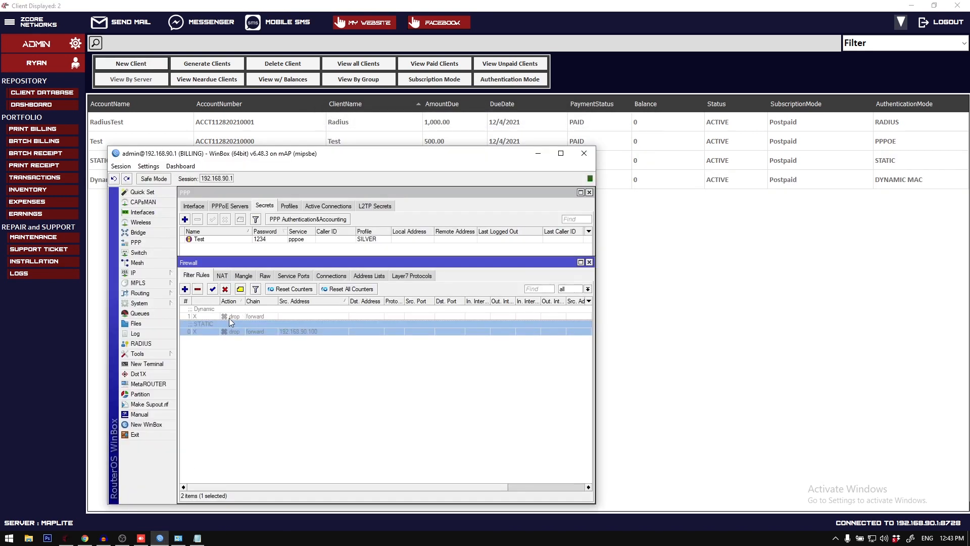
pyautogui.doubleClick(342, 153)
pyautogui.click(271, 299)
pyautogui.press('Escape')
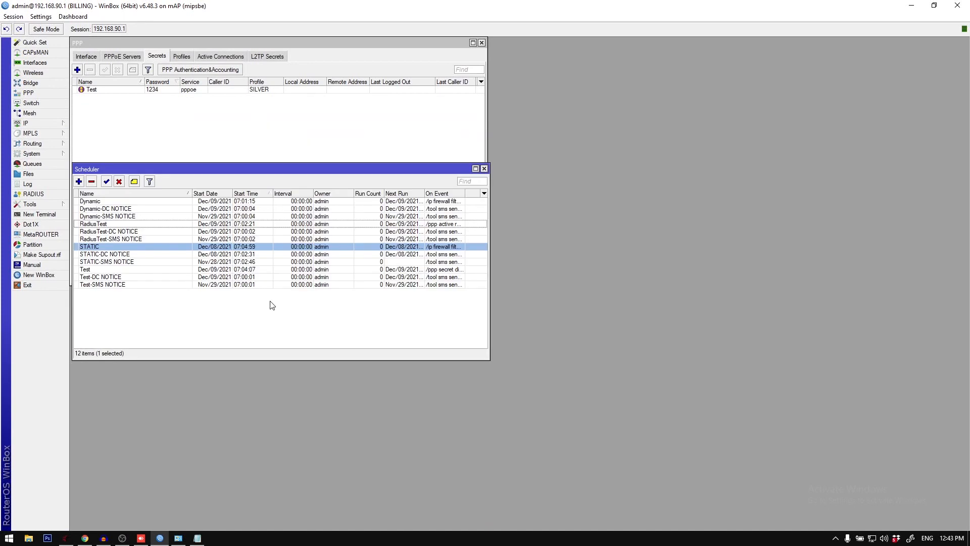
pyautogui.press('Escape')
pyautogui.press('Escape')
# Step: Open the Dynamic simple queue and review its general settings, traffic and statistics
pyautogui.click(55, 164)
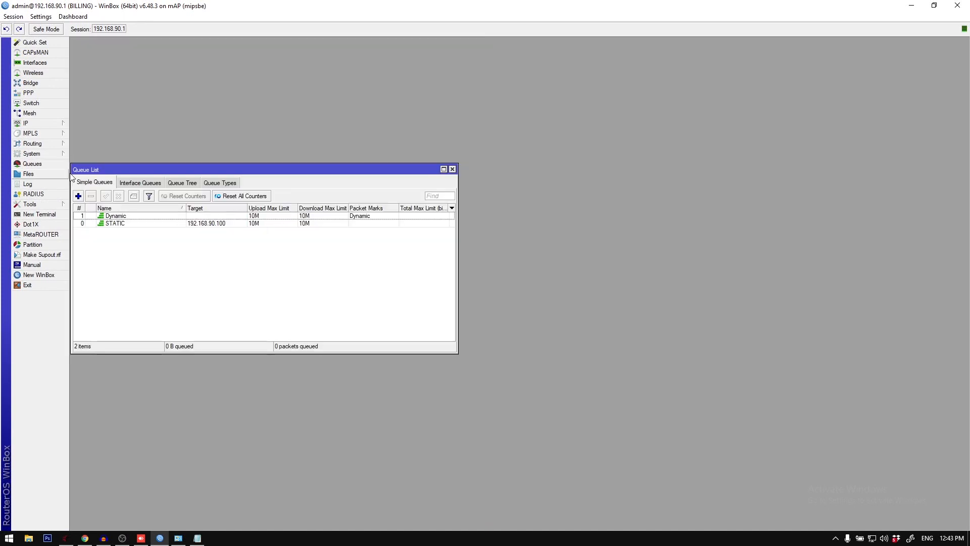
pyautogui.doubleClick(167, 217)
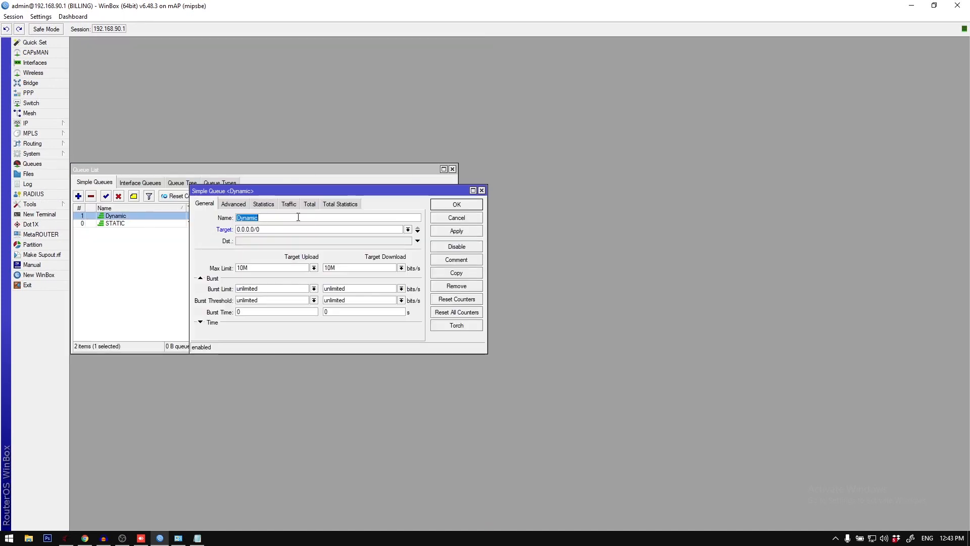
pyautogui.moveTo(253, 195); pyautogui.dragTo(321, 243)
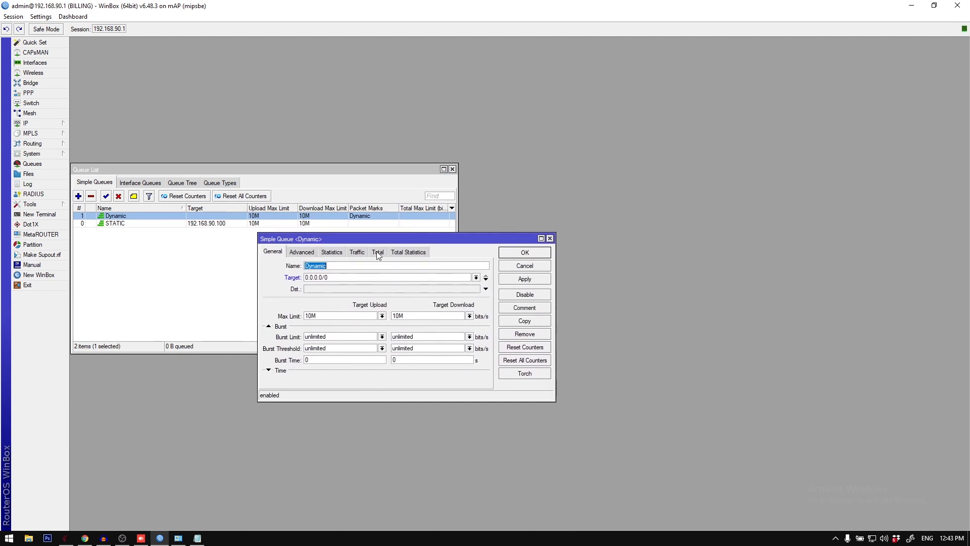
pyautogui.click(344, 252)
pyautogui.click(354, 251)
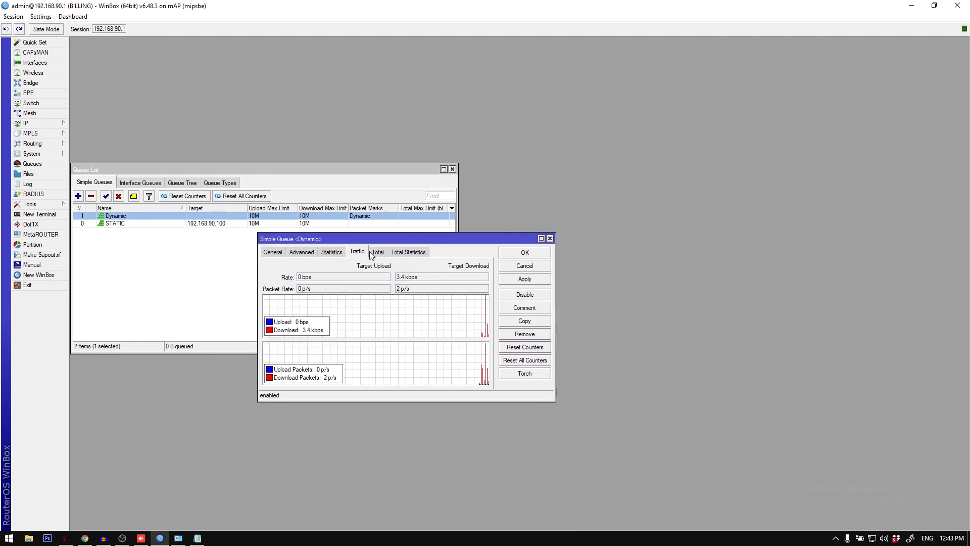
pyautogui.click(372, 252)
pyautogui.click(314, 252)
pyautogui.click(330, 252)
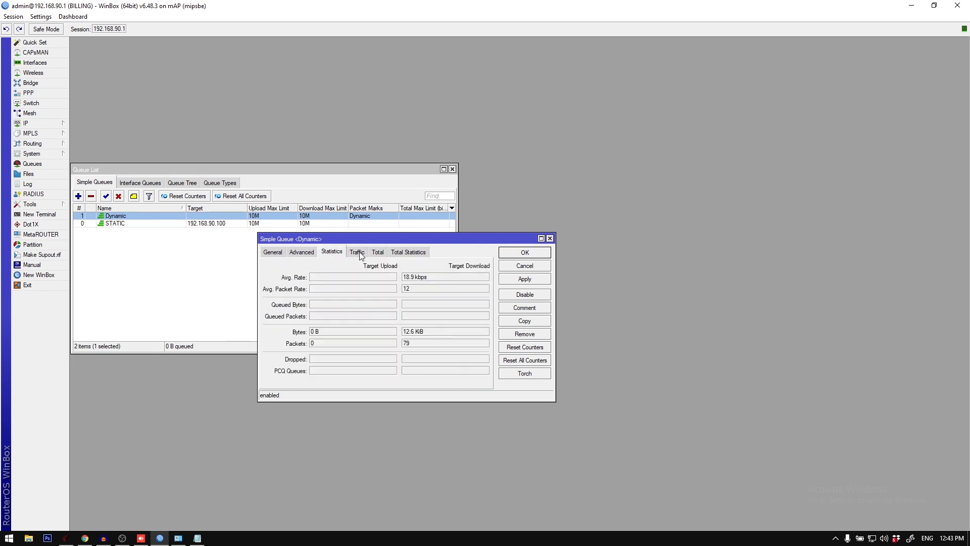
pyautogui.click(378, 252)
pyautogui.click(357, 252)
# Step: Examine the Dynamic queue's advanced and total settings and view its available packet marks
pyautogui.click(306, 253)
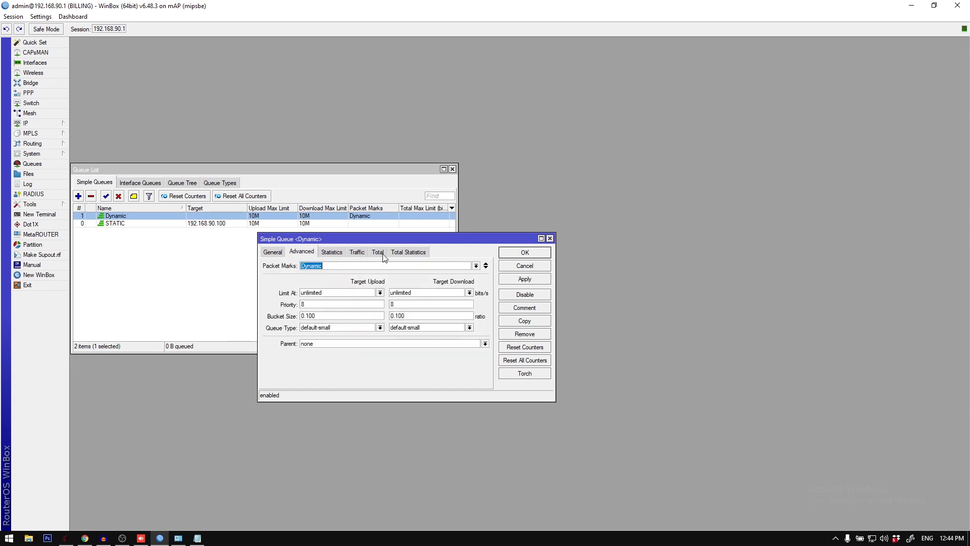
pyautogui.click(408, 252)
pyautogui.click(378, 253)
pyautogui.click(277, 252)
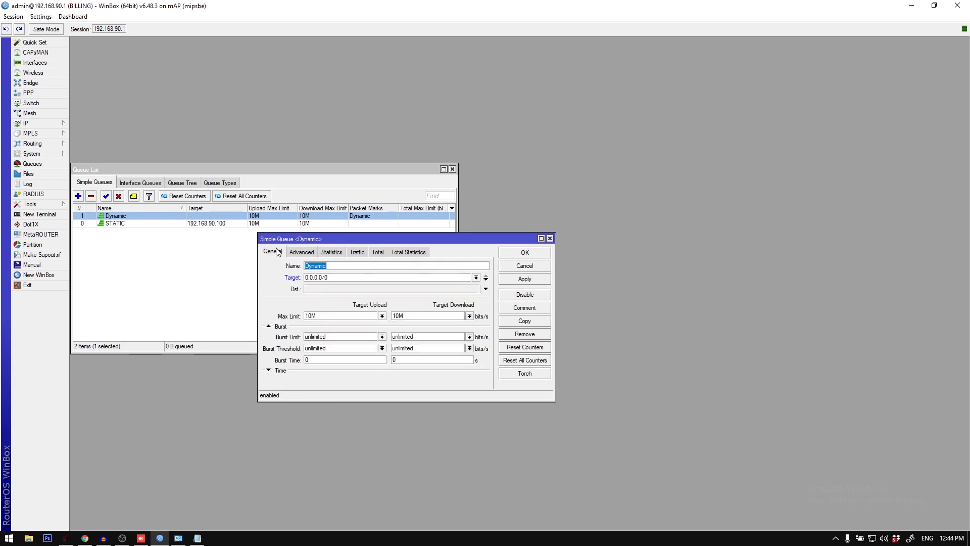
pyautogui.click(307, 253)
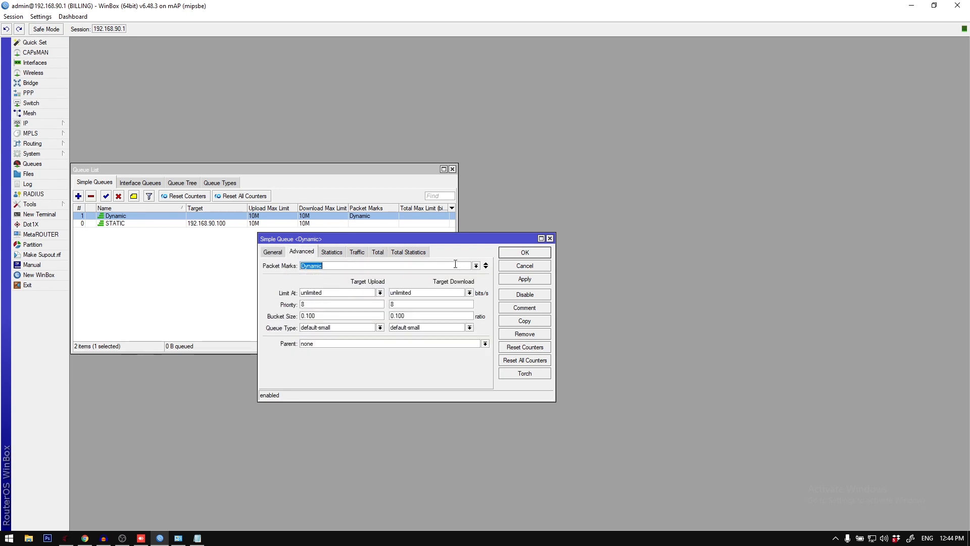
pyautogui.click(476, 267)
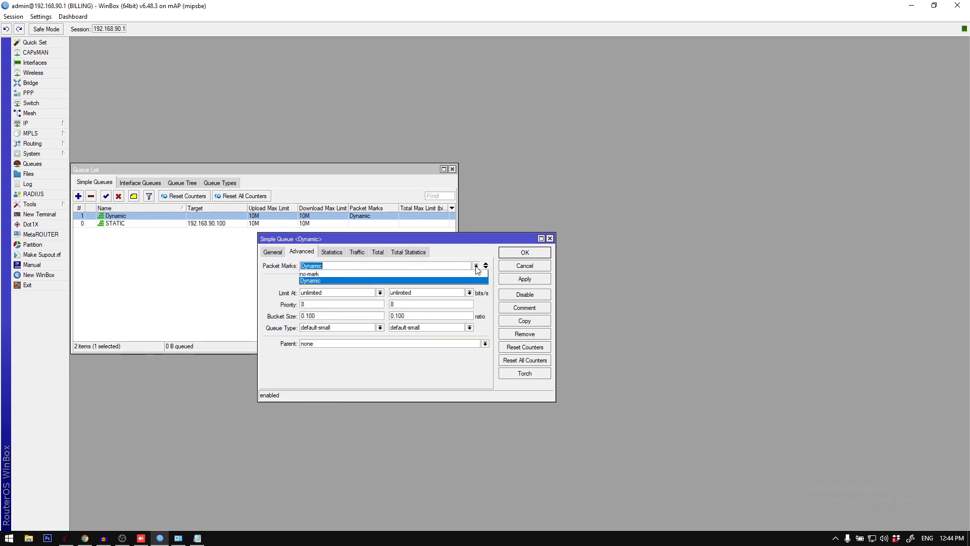
pyautogui.click(476, 266)
# Step: Open the Firewall filter rules, check the source MAC address in the Dynamic drop rule, and close the rule
pyautogui.click(30, 124)
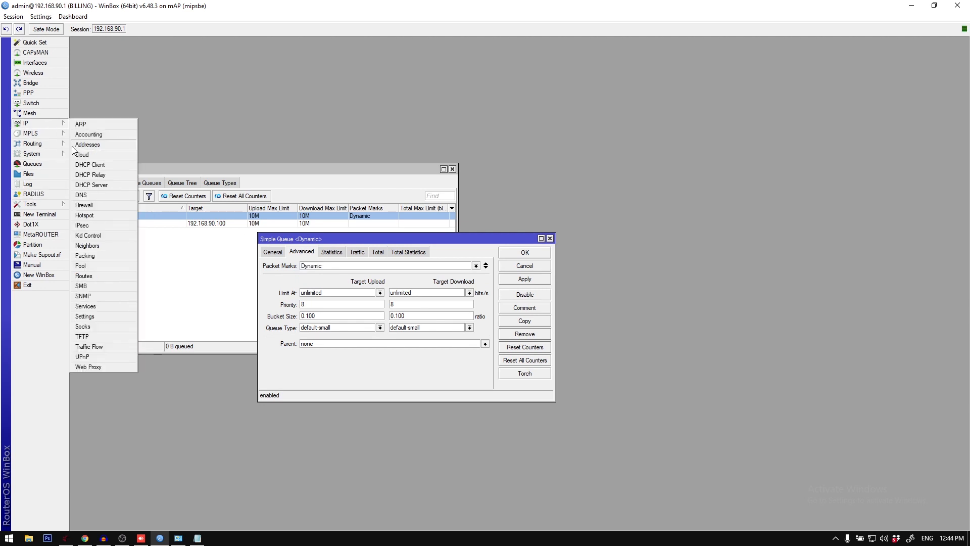
pyautogui.click(87, 205)
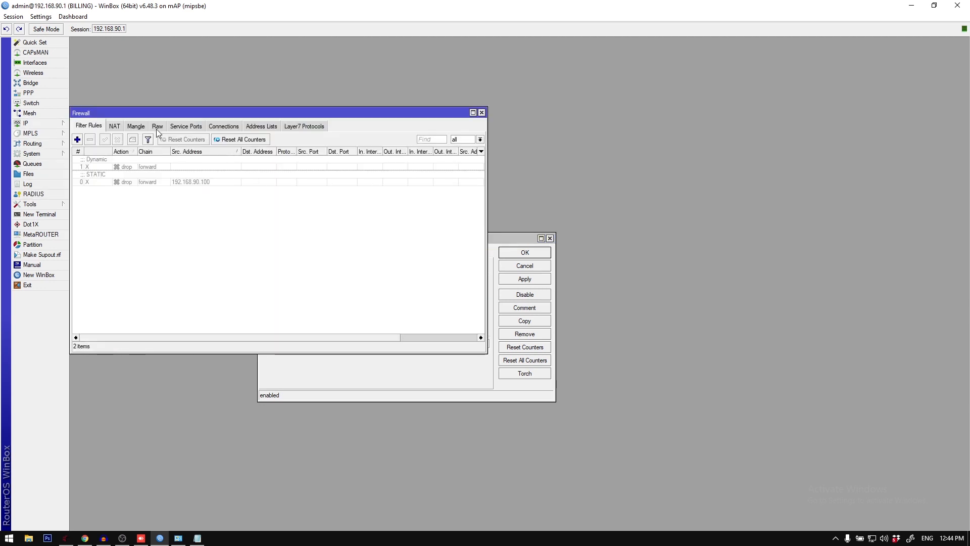
pyautogui.click(137, 127)
pyautogui.click(89, 126)
pyautogui.doubleClick(119, 168)
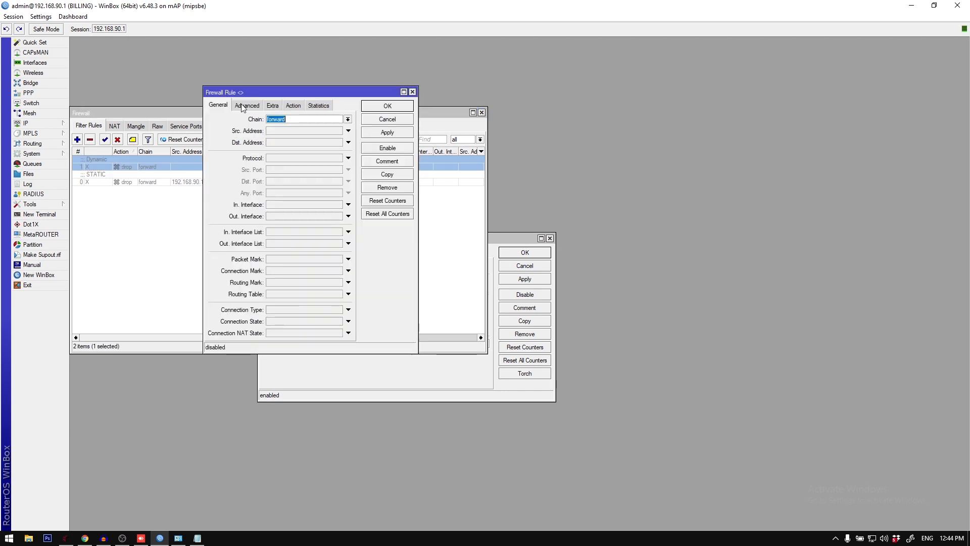
pyautogui.click(243, 107)
pyautogui.moveTo(287, 209); pyautogui.dragTo(239, 193)
pyautogui.press('Escape')
# Step: Inspect the Dynamic mark packet and mark connection mangle rules, checking the source MAC address, and close the rule
pyautogui.click(139, 127)
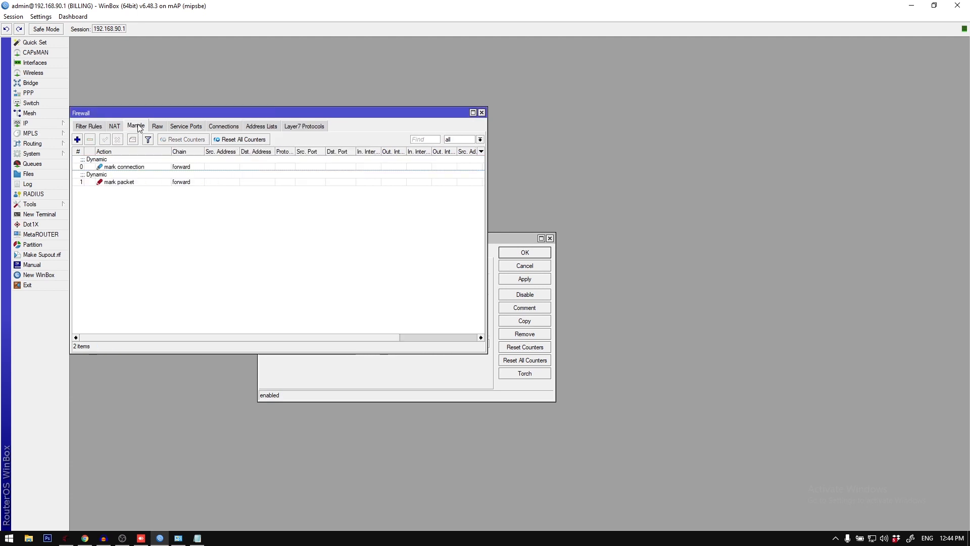
pyautogui.doubleClick(139, 175)
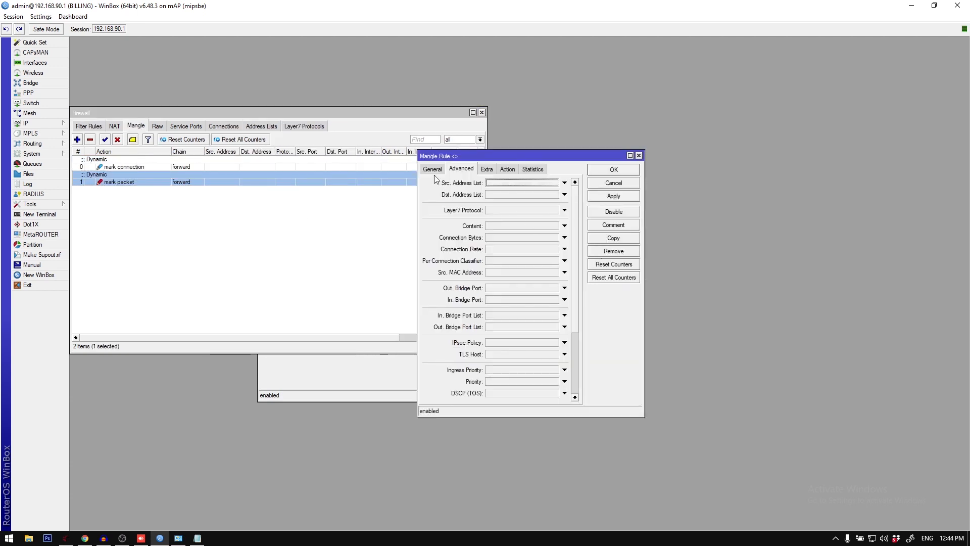
pyautogui.click(432, 168)
pyautogui.doubleClick(132, 168)
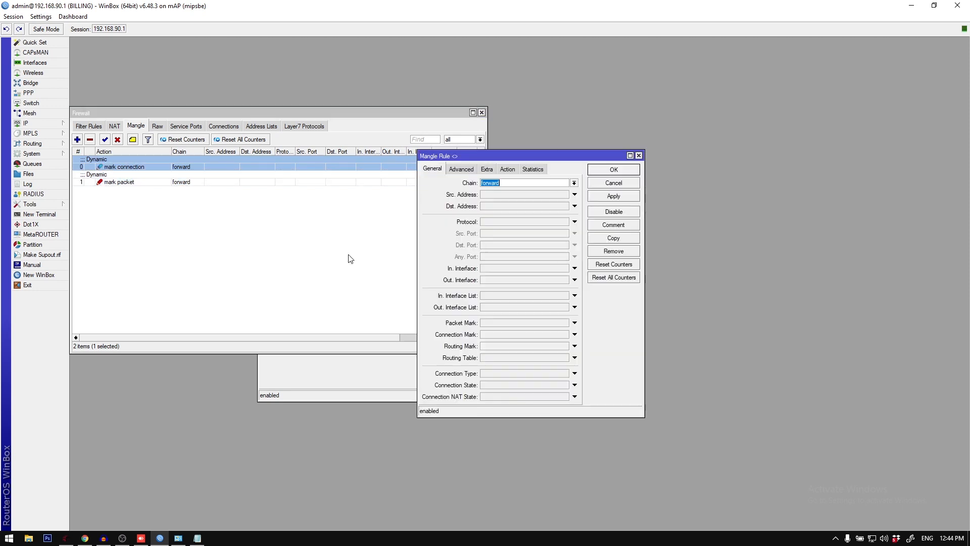
pyautogui.click(461, 169)
pyautogui.moveTo(544, 274); pyautogui.dragTo(495, 274)
pyautogui.press('Escape')
# Step: Return to the Dynamic simple queue, review its general, traffic and total settings, and close it
pyautogui.click(377, 359)
pyautogui.click(275, 251)
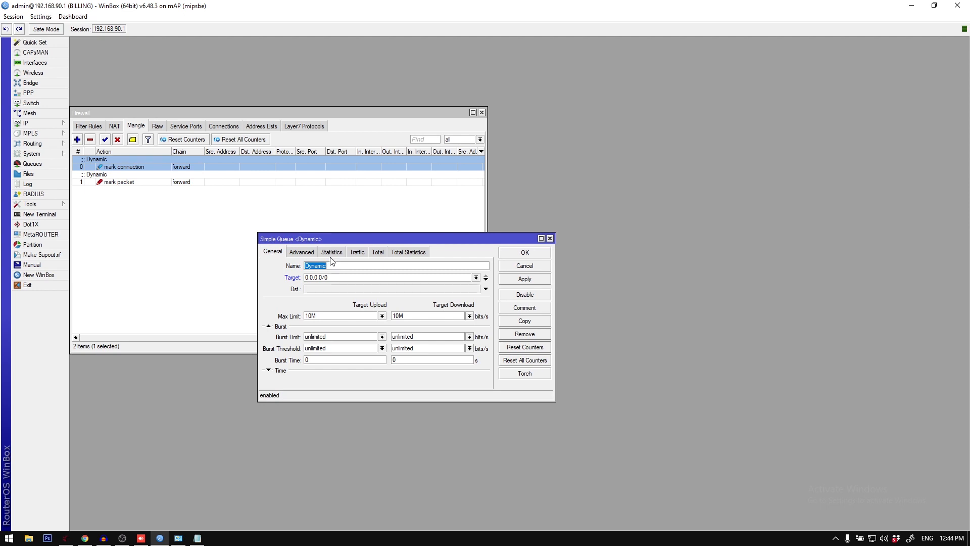
pyautogui.click(356, 252)
pyautogui.click(378, 252)
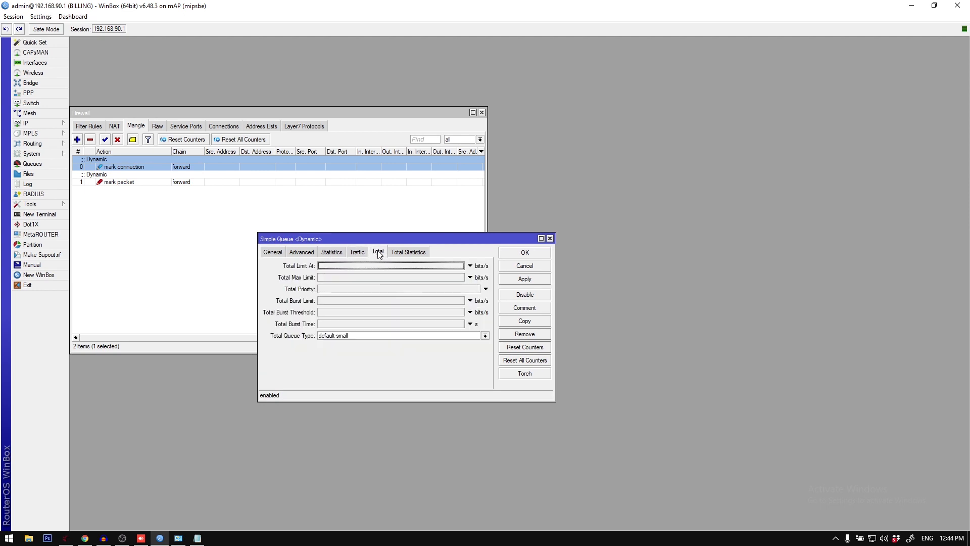
pyautogui.press('Escape')
# Step: Compare the Firewall's NAT rules with the two Dynamic mangle rules
pyautogui.click(120, 127)
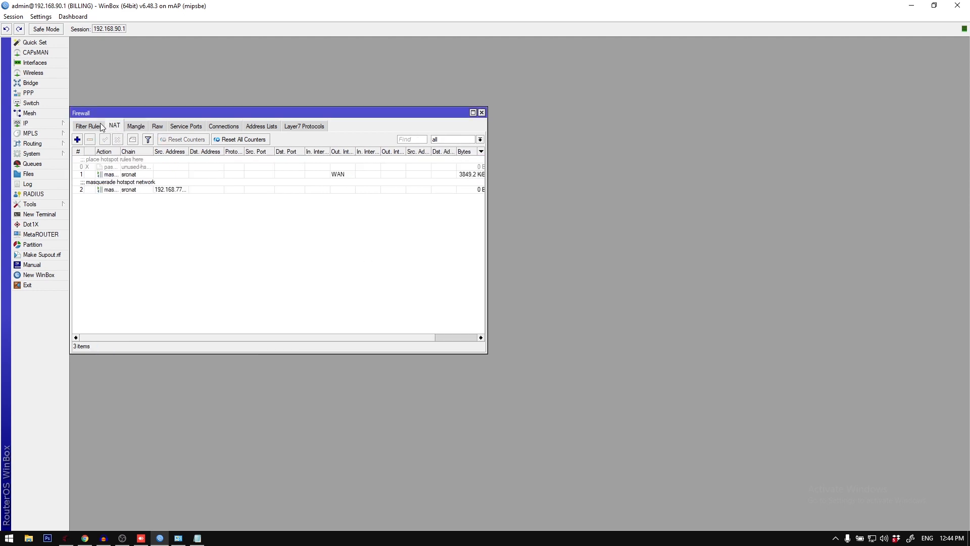
pyautogui.click(107, 126)
pyautogui.click(135, 126)
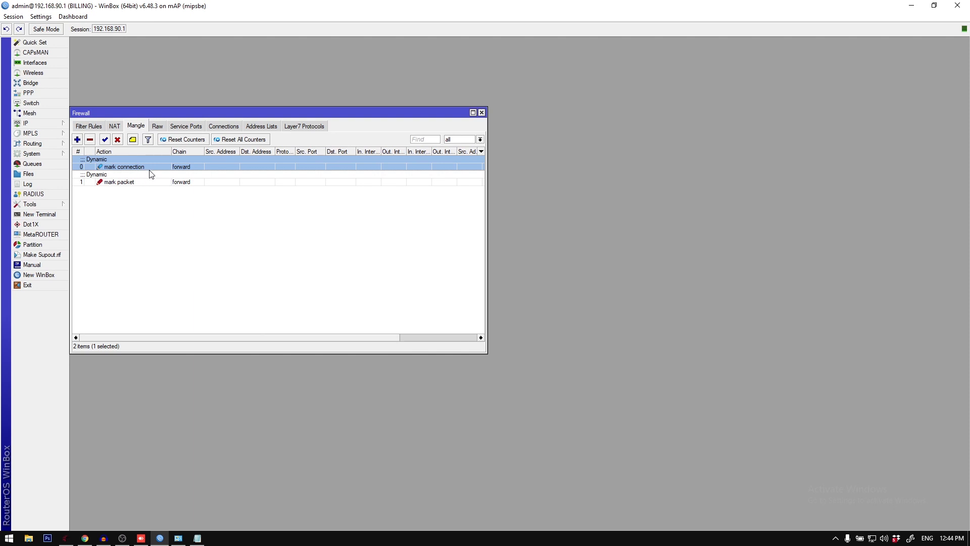
pyautogui.keyDown('shift'); pyautogui.click(155, 175); pyautogui.keyUp('shift')
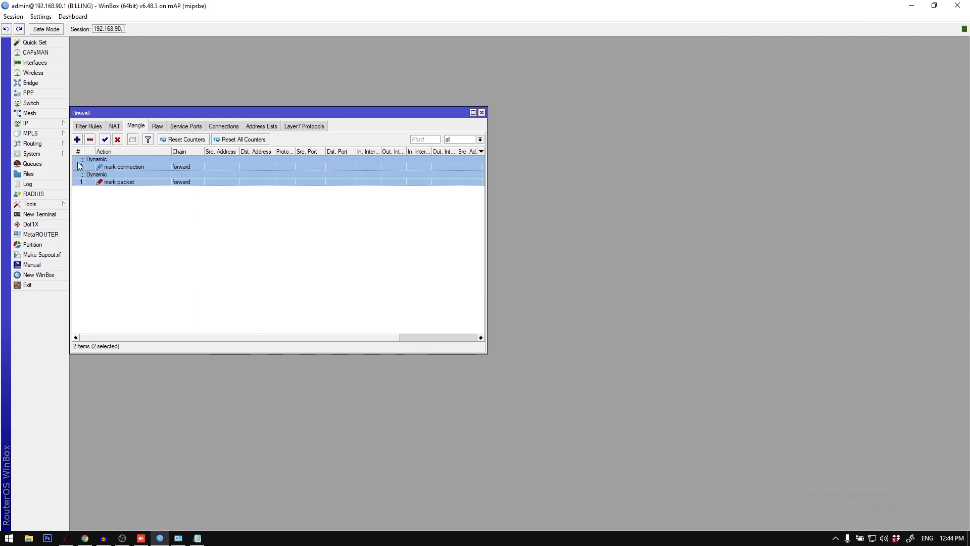
pyautogui.click(114, 127)
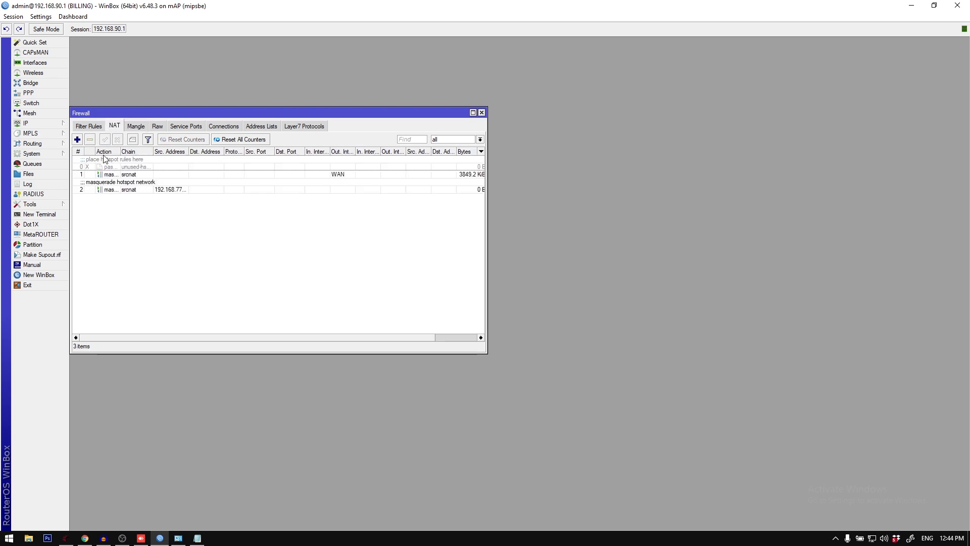
pyautogui.click(173, 187)
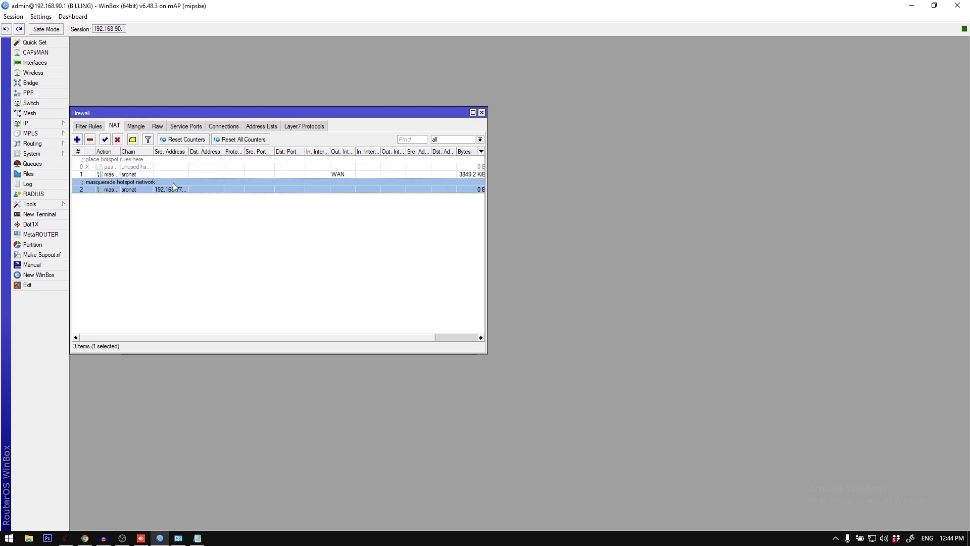
# Step: Recheck the source MAC address of the Dynamic filter rule and close the rule
pyautogui.click(97, 127)
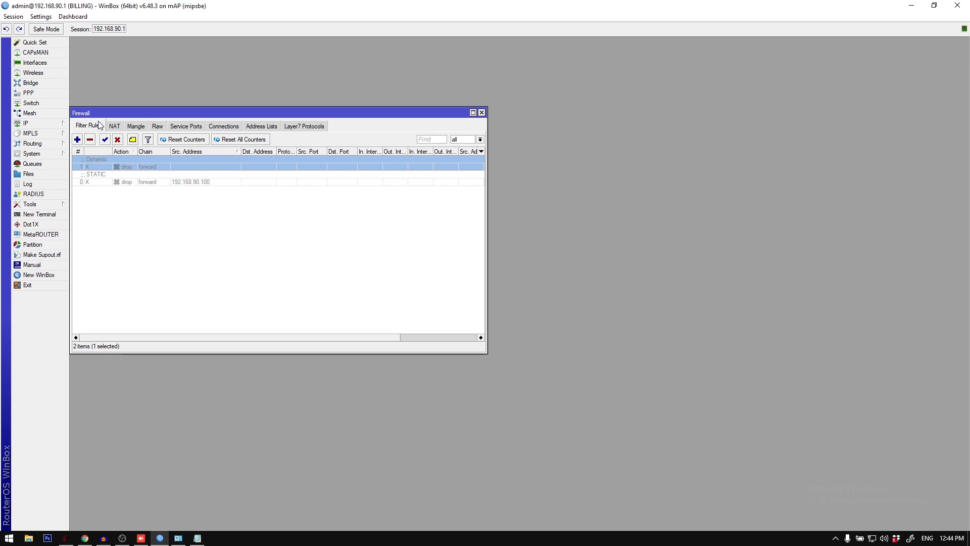
pyautogui.click(217, 244)
pyautogui.click(145, 167)
pyautogui.doubleClick(120, 168)
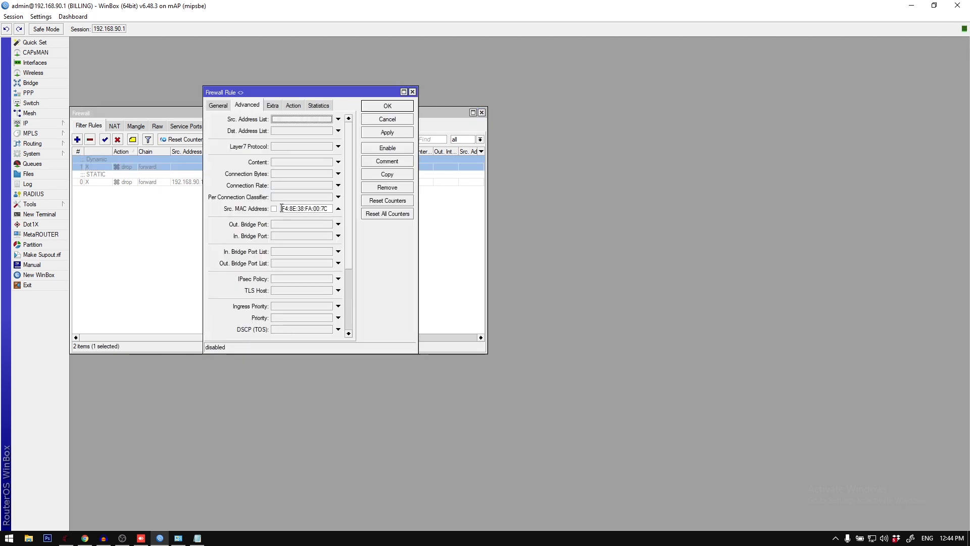
pyautogui.moveTo(281, 208); pyautogui.dragTo(334, 208)
pyautogui.press('Escape')
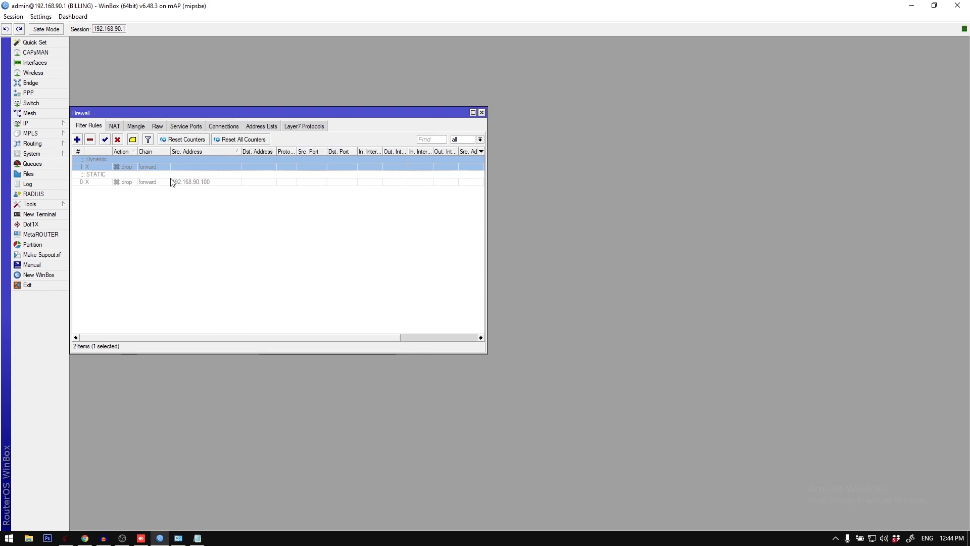
# Step: Minimize WinBox to return to the billing system's client database
pyautogui.click(48, 154)
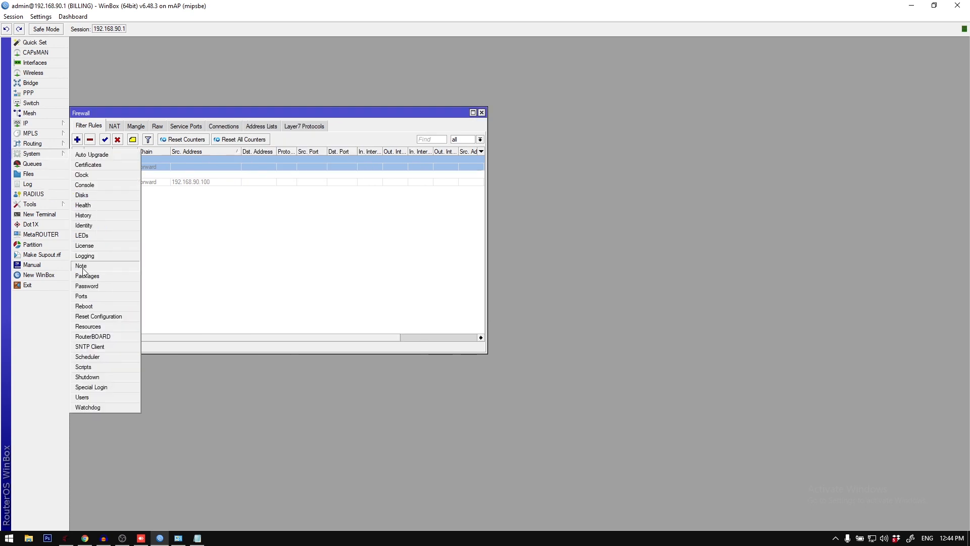
pyautogui.click(283, 262)
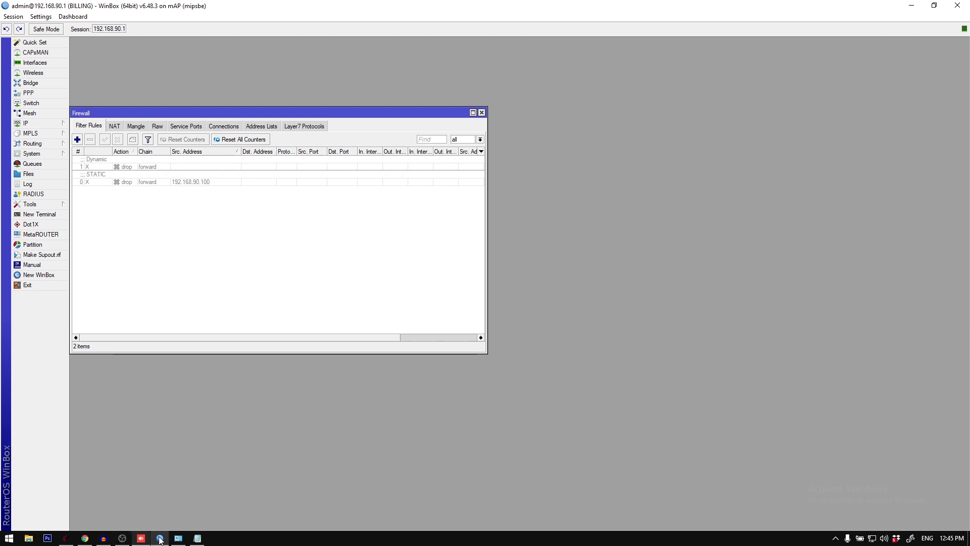
pyautogui.click(912, 5)
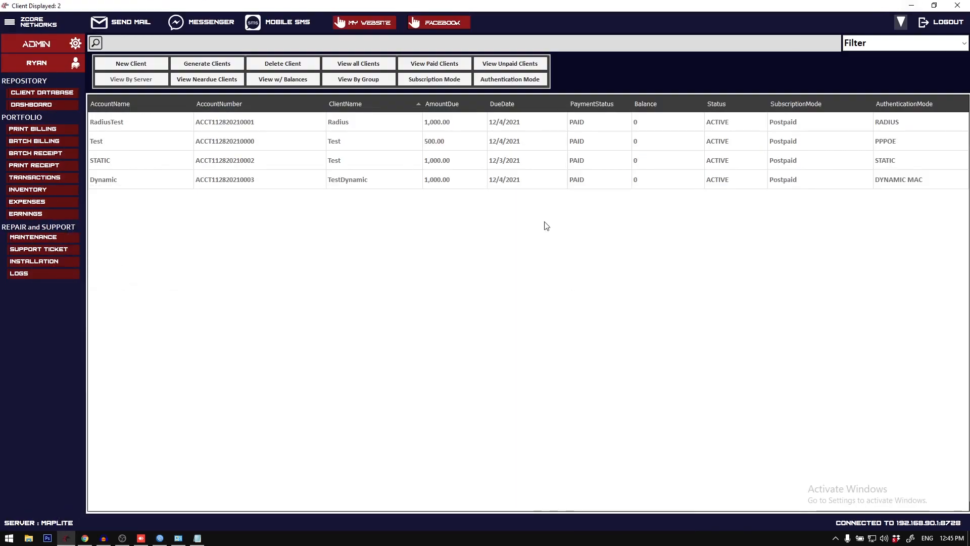
pyautogui.click(205, 163)
pyautogui.click(208, 126)
pyautogui.click(208, 144)
pyautogui.click(208, 174)
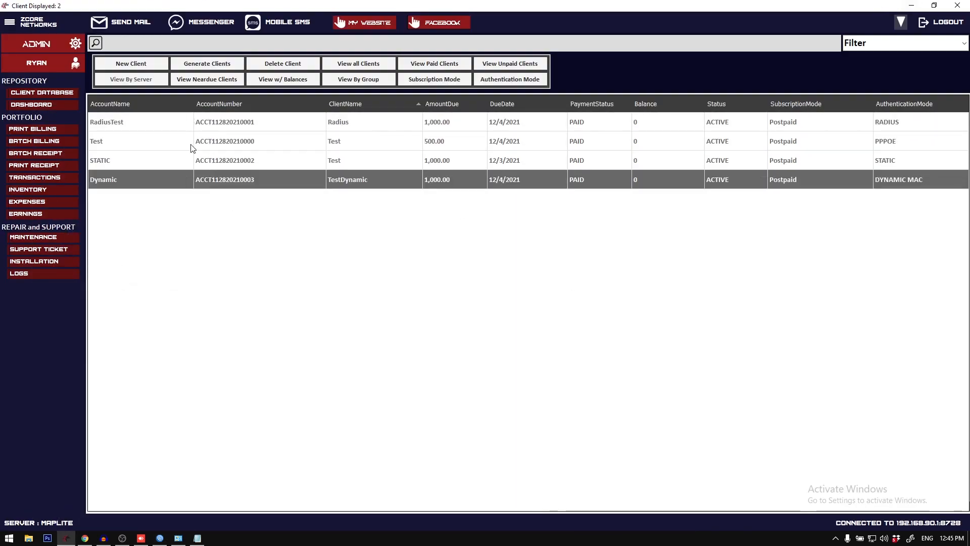
pyautogui.rightClick(212, 126)
pyautogui.click(176, 148)
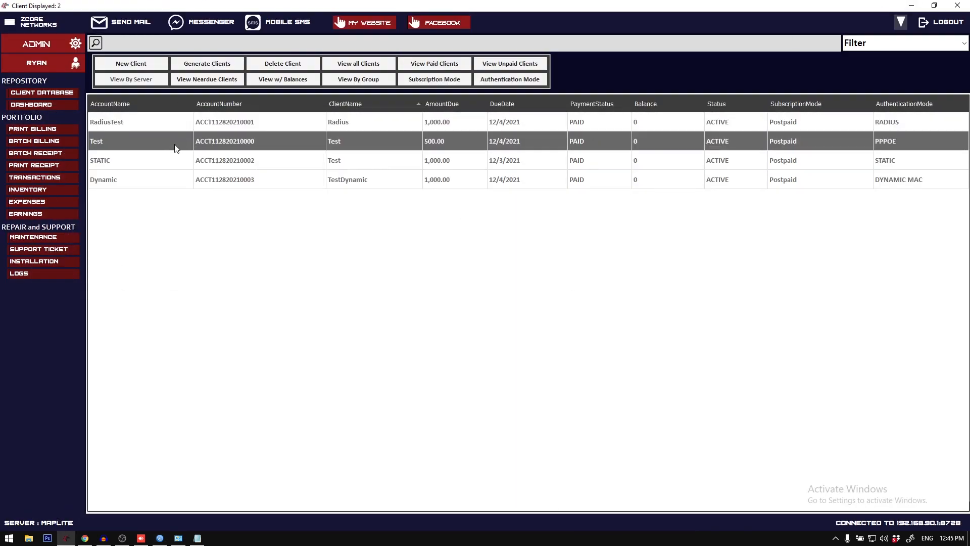
# Step: Open a new client registration form from the RadiusTest entry and close it without registering
pyautogui.rightClick(180, 126)
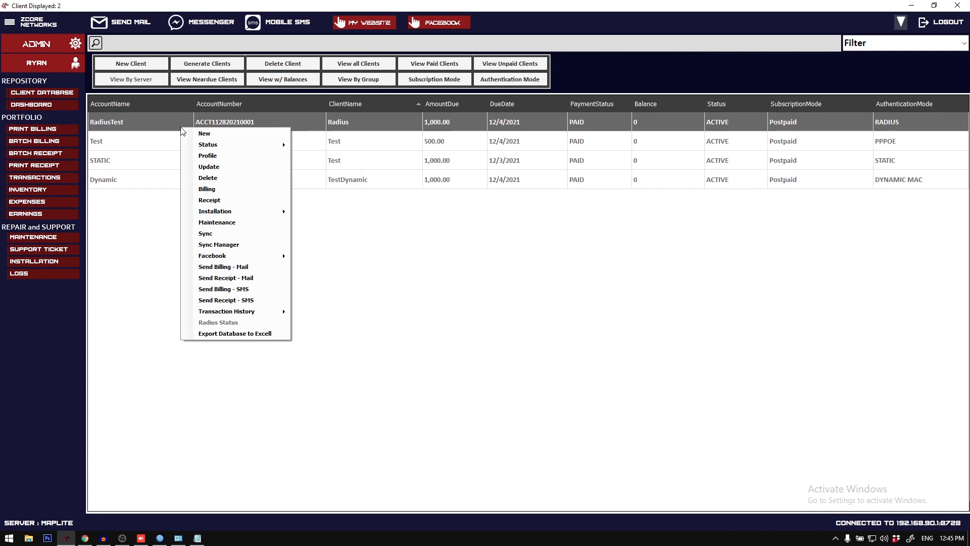
pyautogui.click(254, 131)
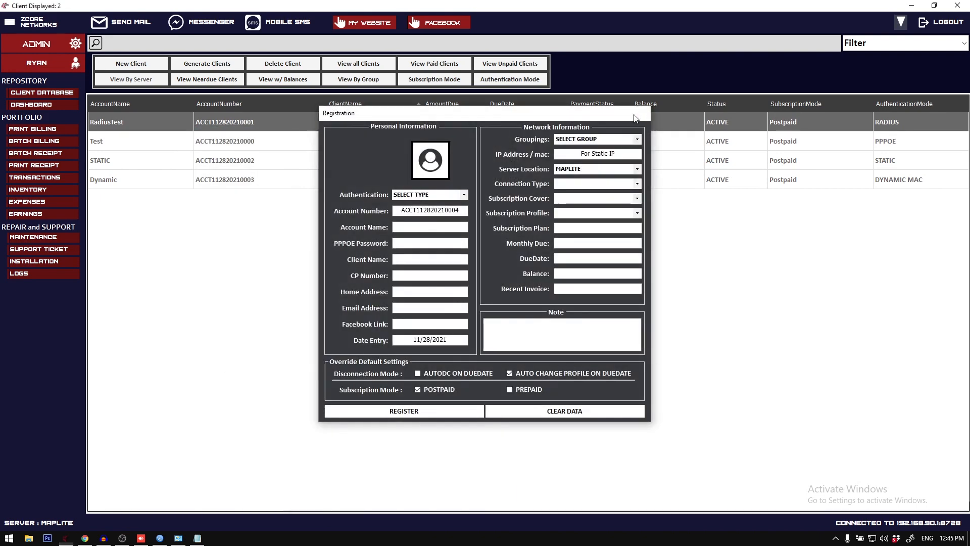
pyautogui.click(636, 118)
# Step: View the status options offered for the RadiusTest client and dismiss them
pyautogui.rightClick(238, 128)
pyautogui.moveTo(273, 148)
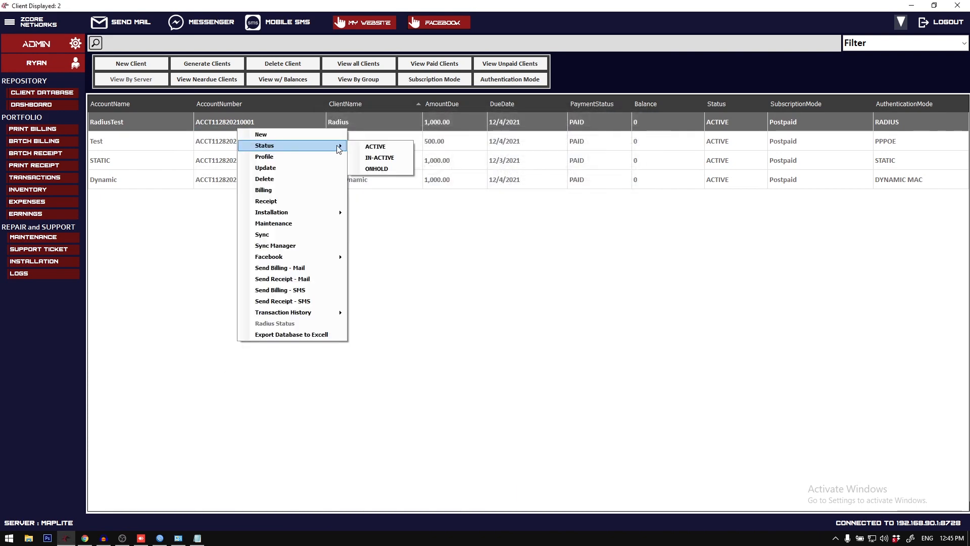
pyautogui.click(184, 133)
pyautogui.click(195, 125)
pyautogui.click(194, 142)
pyautogui.click(209, 176)
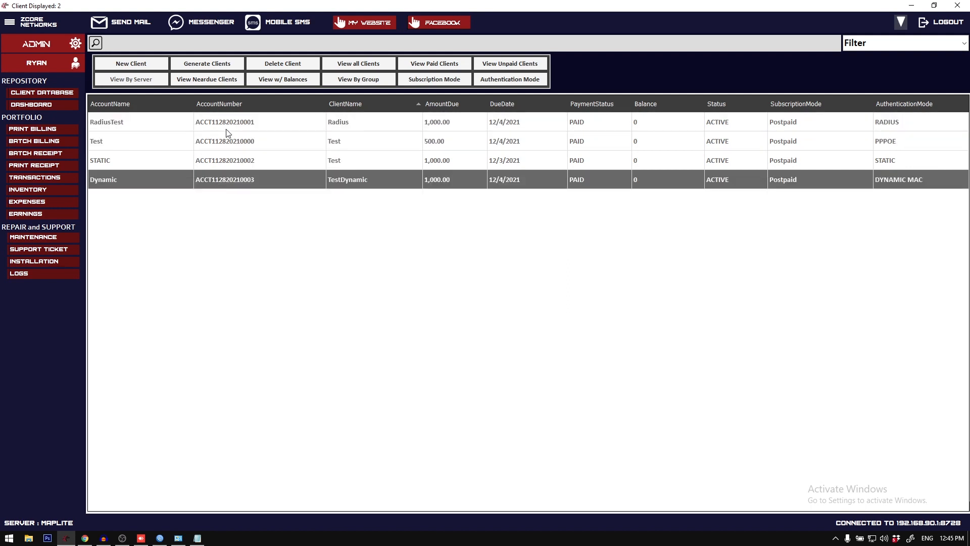
# Step: Set the status of the Test client with PPPOE authentication to IN-ACTIVE
pyautogui.click(182, 141)
pyautogui.rightClick(234, 138)
pyautogui.moveTo(280, 156)
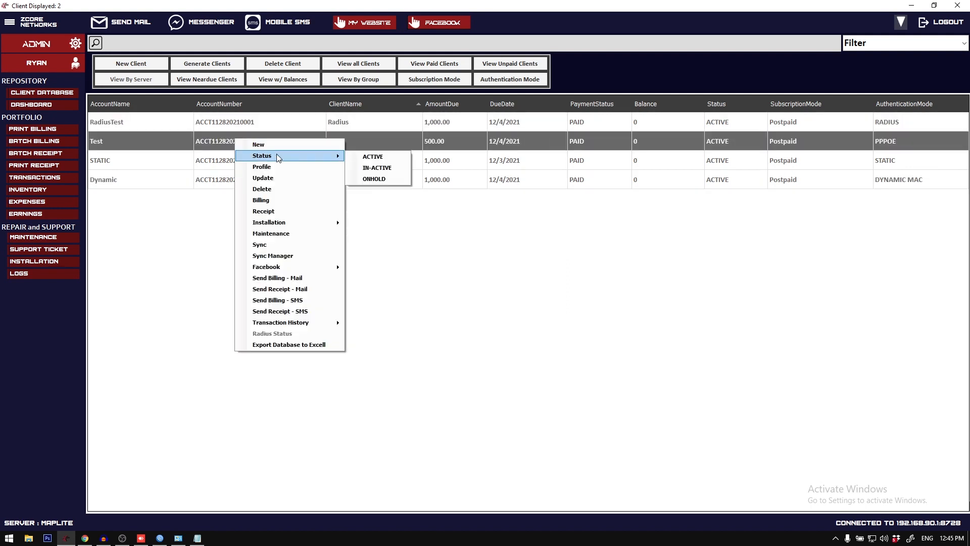
pyautogui.click(393, 167)
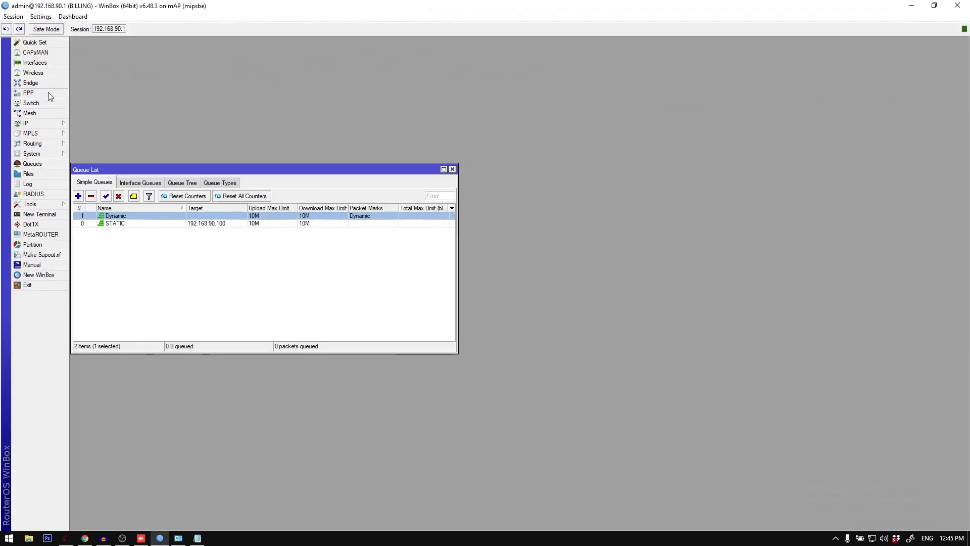
# Step: In WinBox, open the PPP secrets, close the queue list, check the Test secret, and return to the billing system
pyautogui.click(48, 92)
pyautogui.click(288, 305)
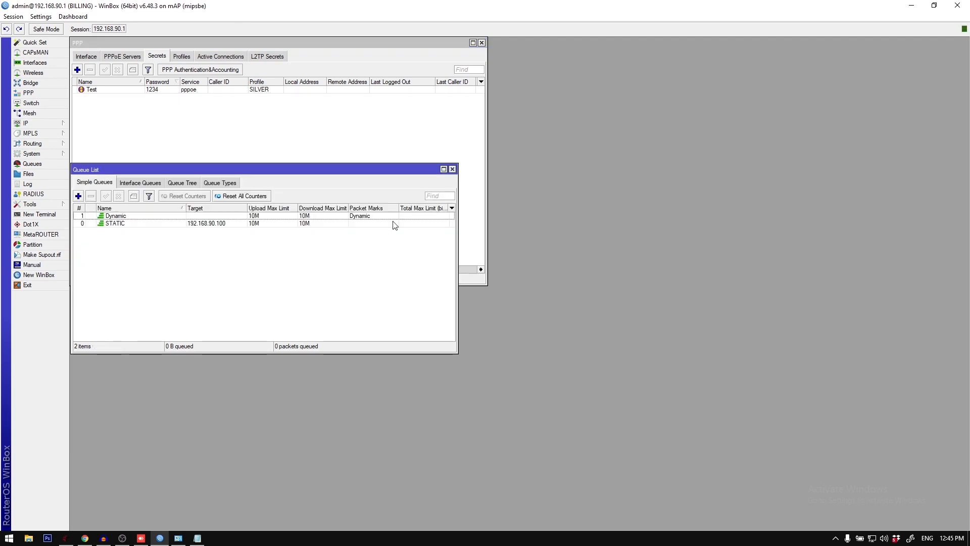
pyautogui.click(451, 167)
pyautogui.click(203, 94)
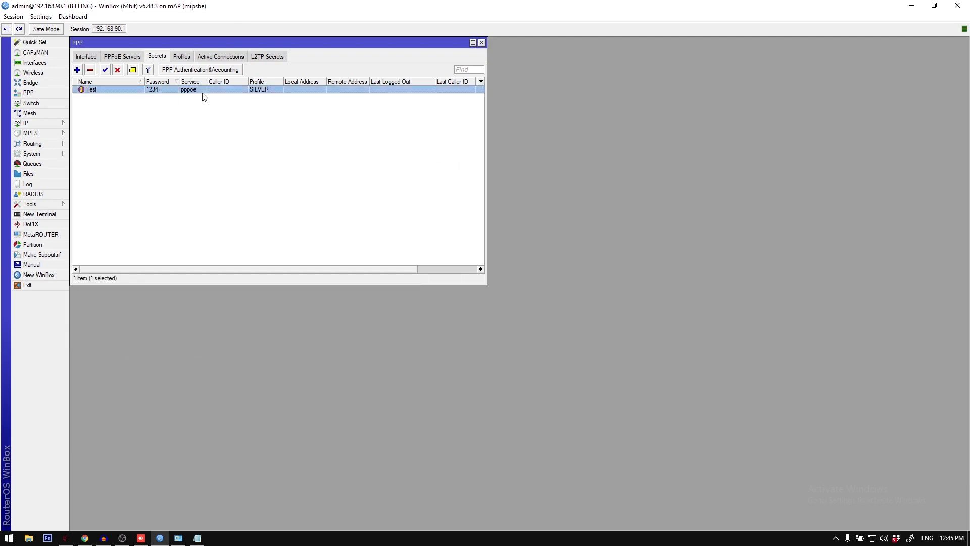
pyautogui.click(160, 537)
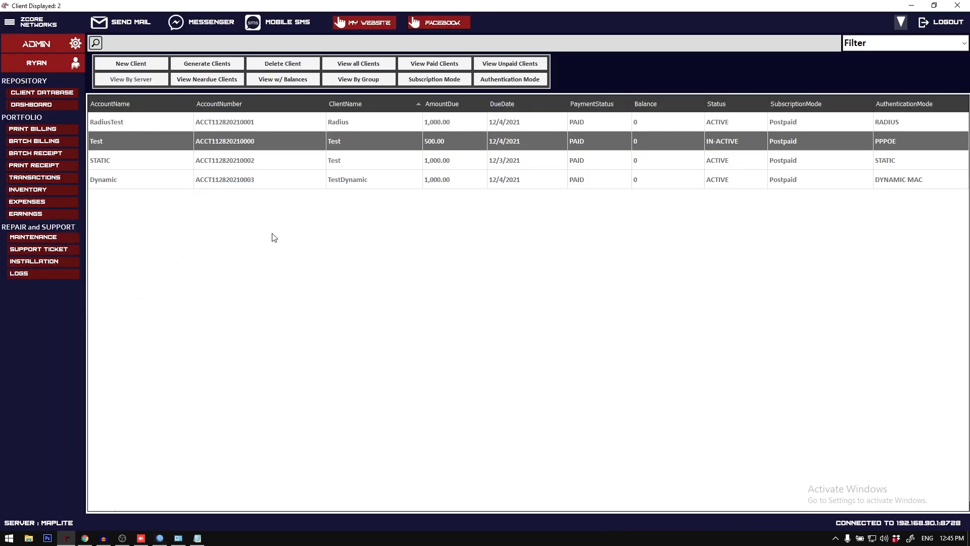
# Step: Update the Test client's disconnection mode to AutoDC on DueDate and apply the change
pyautogui.rightClick(291, 151)
pyautogui.click(323, 184)
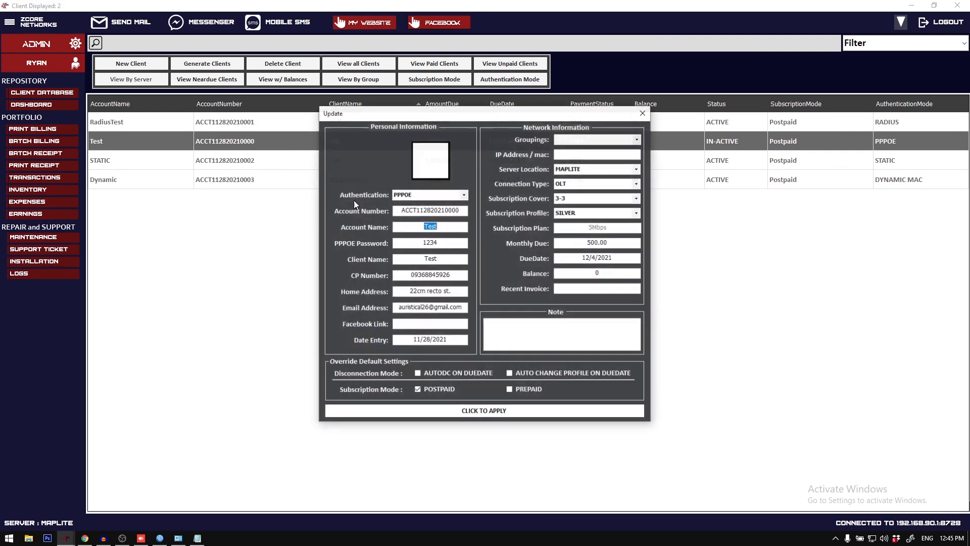
pyautogui.click(463, 376)
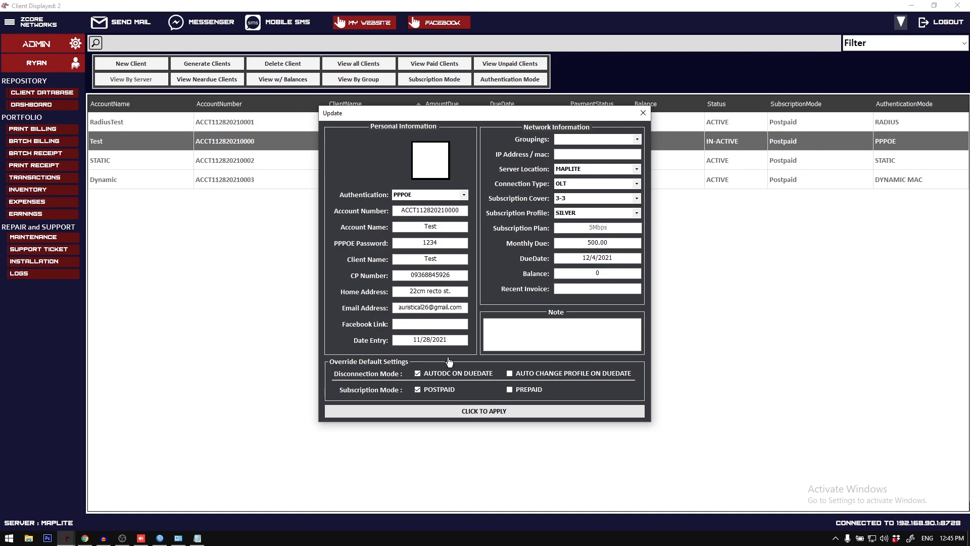
pyautogui.click(455, 411)
pyautogui.click(496, 307)
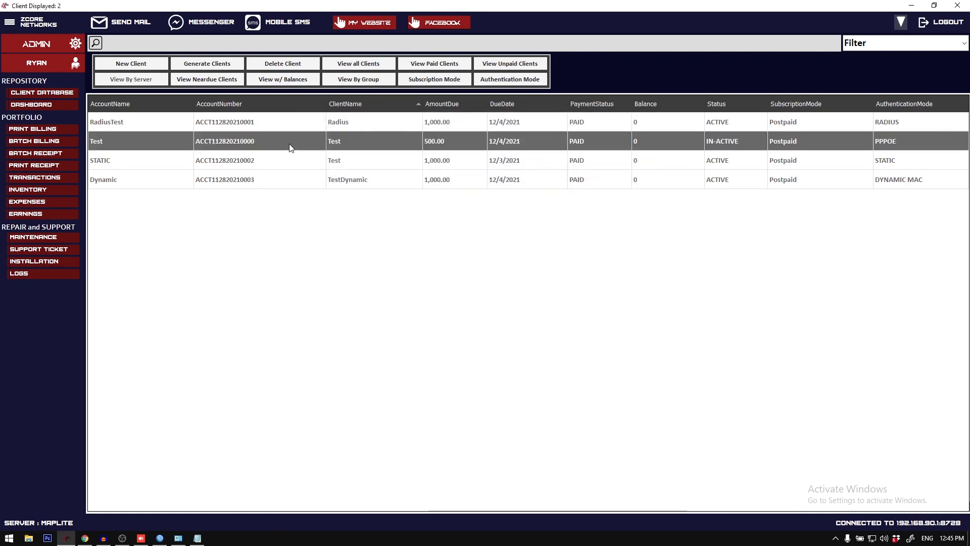
# Step: Set the Test client's status to IN-ACTIVE under the AutoDC disconnection mode
pyautogui.rightClick(291, 148)
pyautogui.moveTo(384, 157)
pyautogui.click(437, 174)
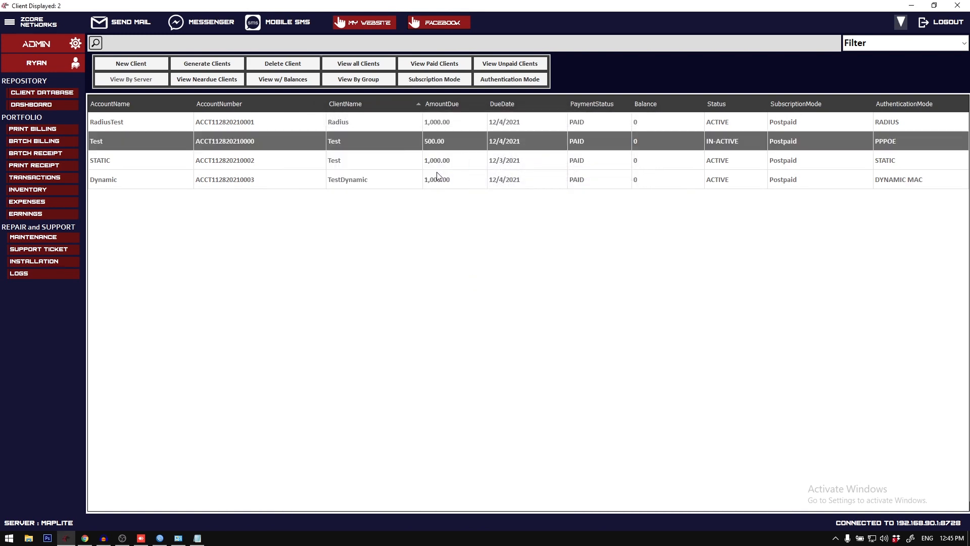
# Step: Switch to WinBox, enable the disabled Test PPP secret, and return to the billing system
pyautogui.click(159, 536)
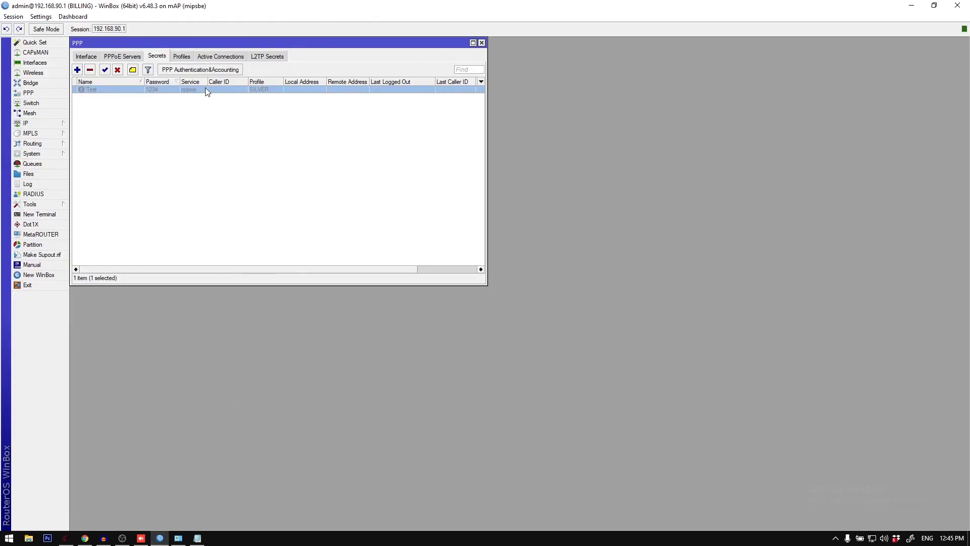
pyautogui.click(106, 71)
pyautogui.hotkey('alt', 'Tab')
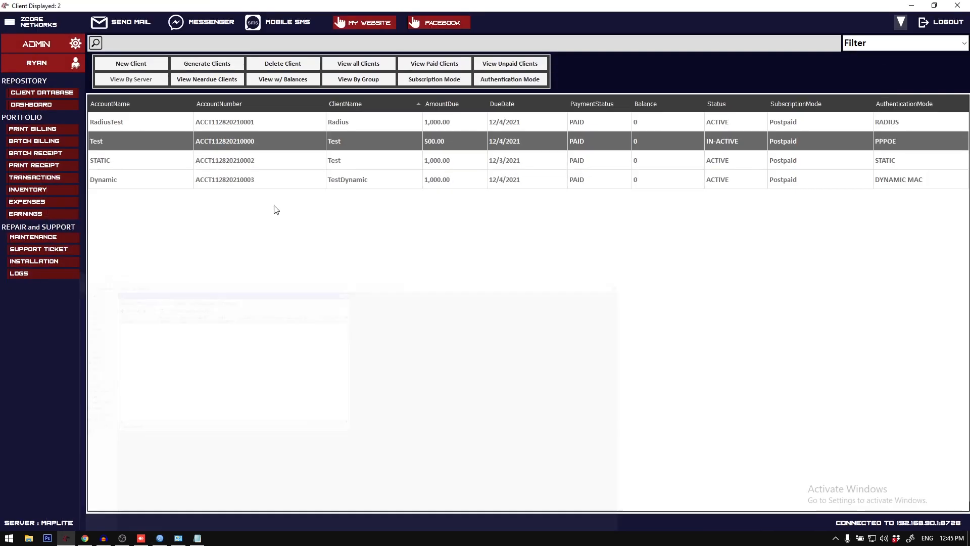
# Step: Update the Test client's disconnection mode to Auto Change Profile on DueDate and apply the change
pyautogui.rightClick(295, 141)
pyautogui.click(346, 187)
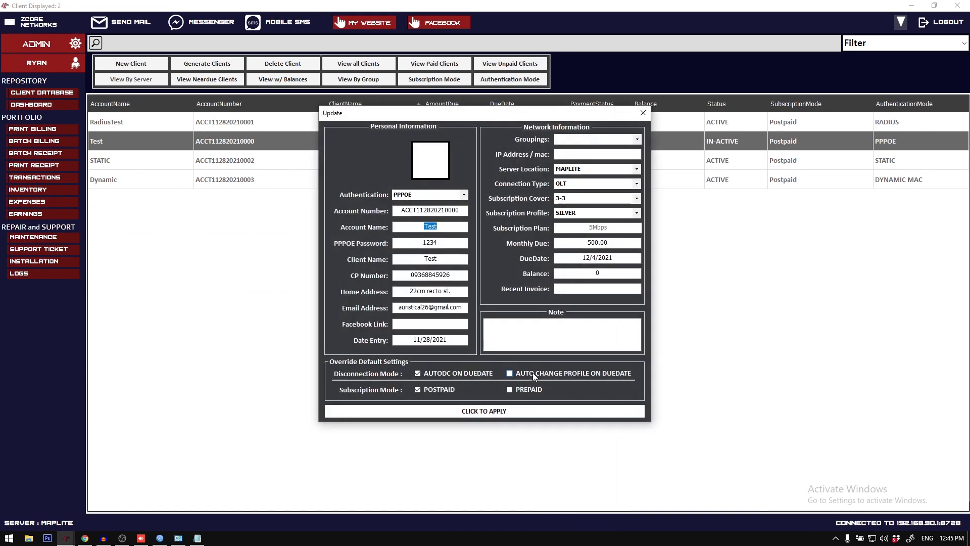
pyautogui.click(533, 372)
pyautogui.click(520, 411)
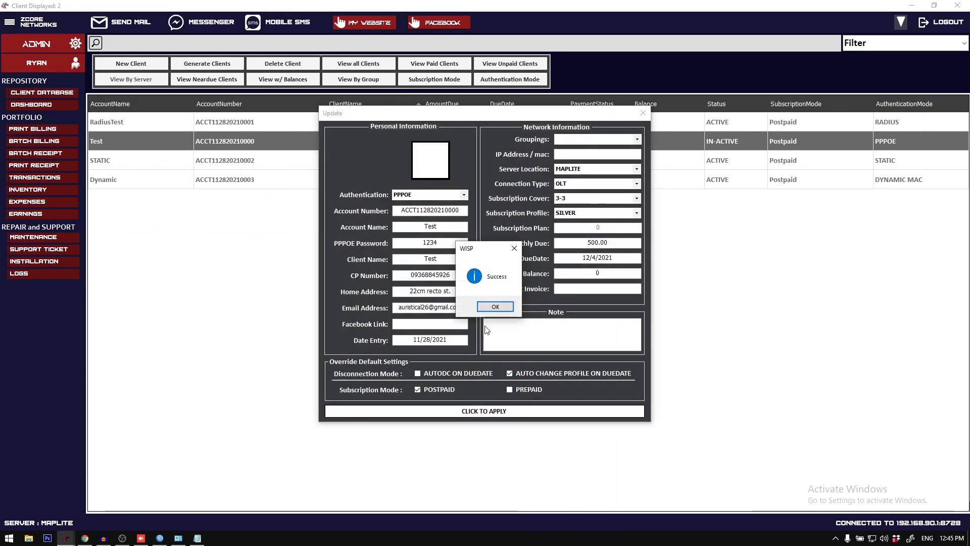
pyautogui.click(485, 305)
# Step: Open the reminder settings, examine the profile chosen for AutoChange Profile, and close the settings
pyautogui.click(10, 21)
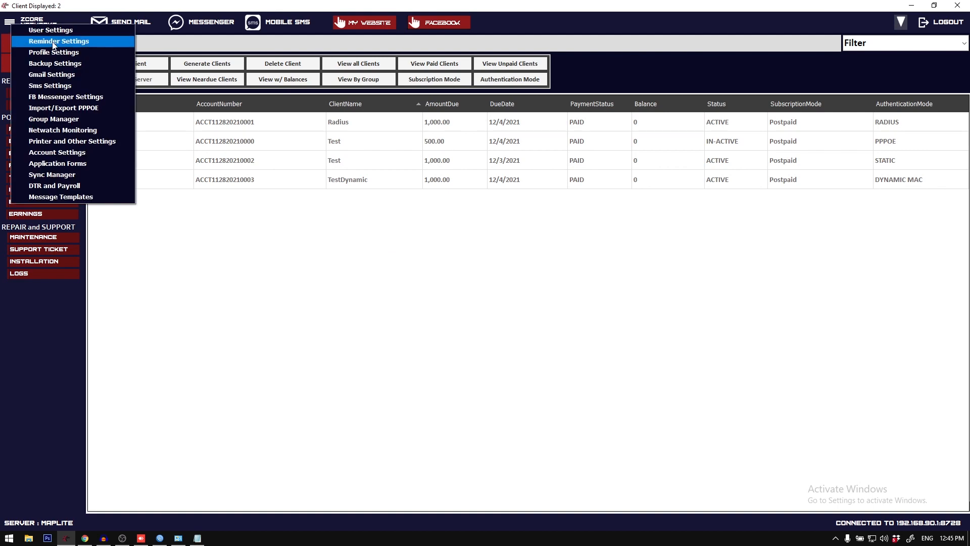
pyautogui.click(68, 41)
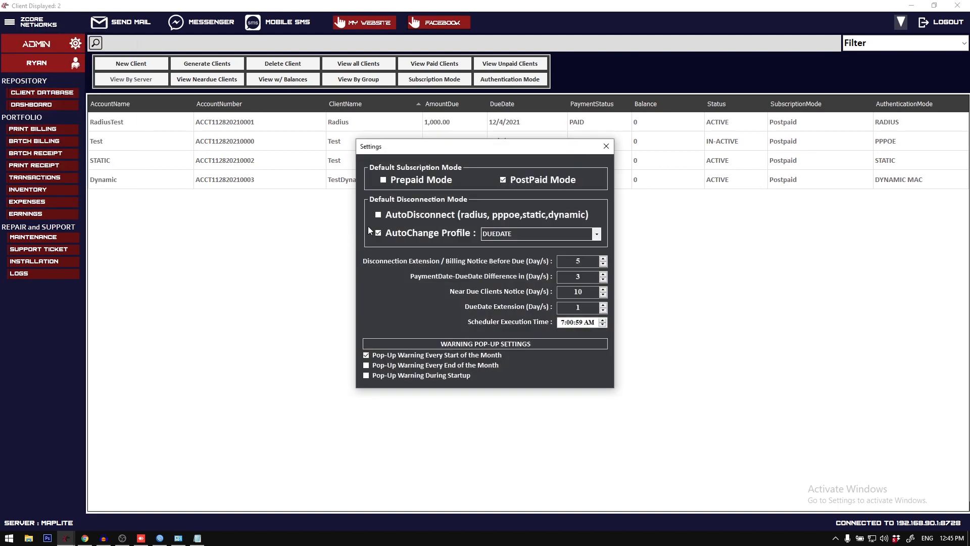
pyautogui.click(562, 235)
pyautogui.click(597, 235)
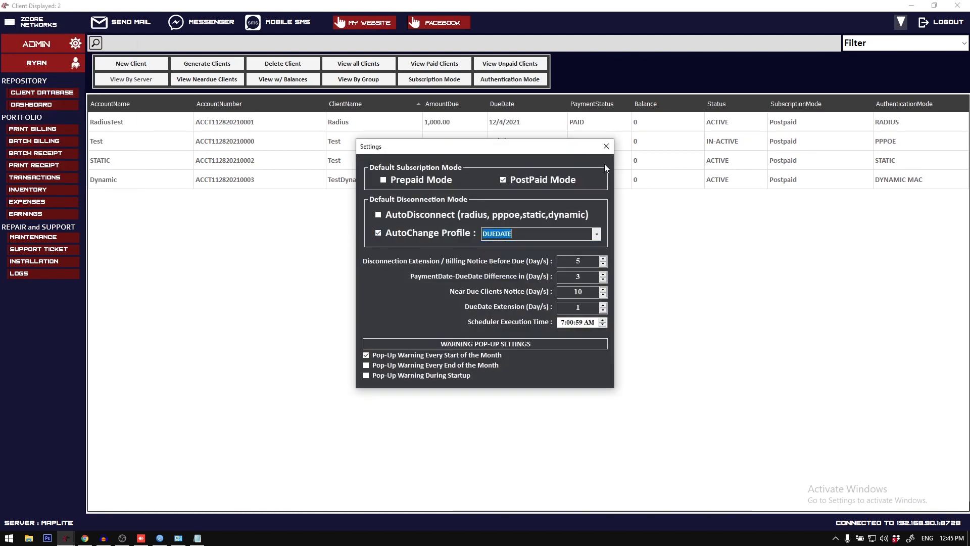
pyautogui.click(606, 146)
# Step: Examine the PPP profiles in WinBox, go back to the secrets list, and return to the billing system
pyautogui.click(160, 538)
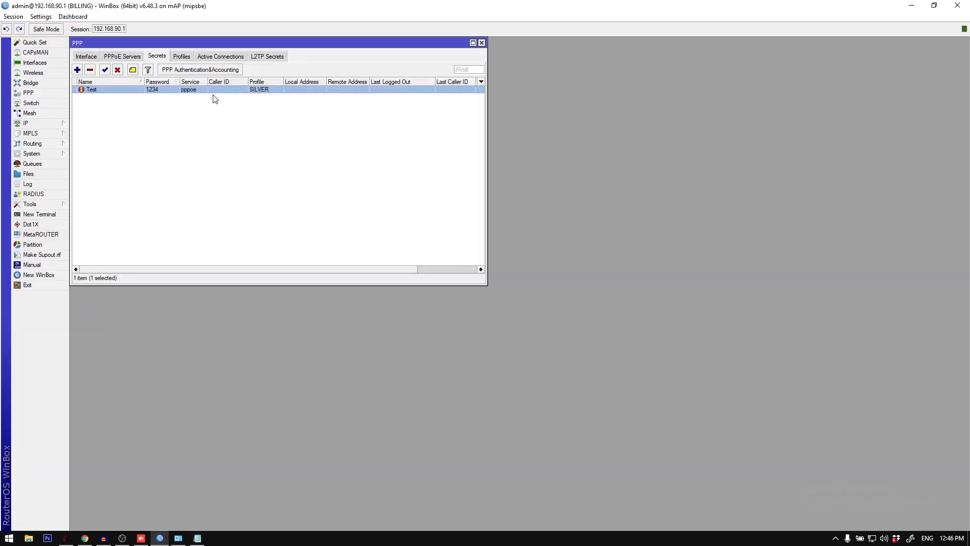
pyautogui.click(181, 57)
pyautogui.click(166, 117)
pyautogui.click(169, 110)
pyautogui.click(157, 56)
pyautogui.click(160, 538)
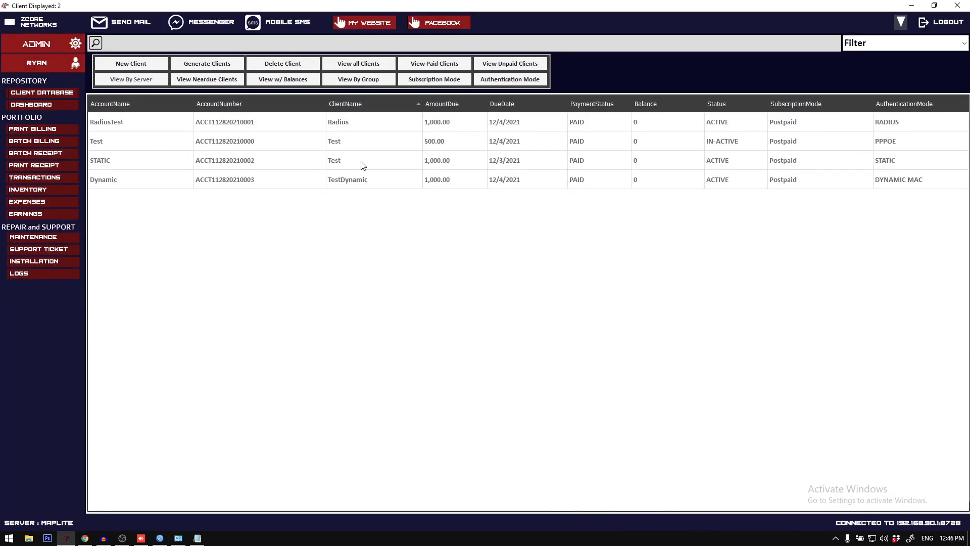
# Step: Set the Test client's status to IN-ACTIVE to trigger the automatic profile change
pyautogui.rightClick(352, 149)
pyautogui.moveTo(399, 162)
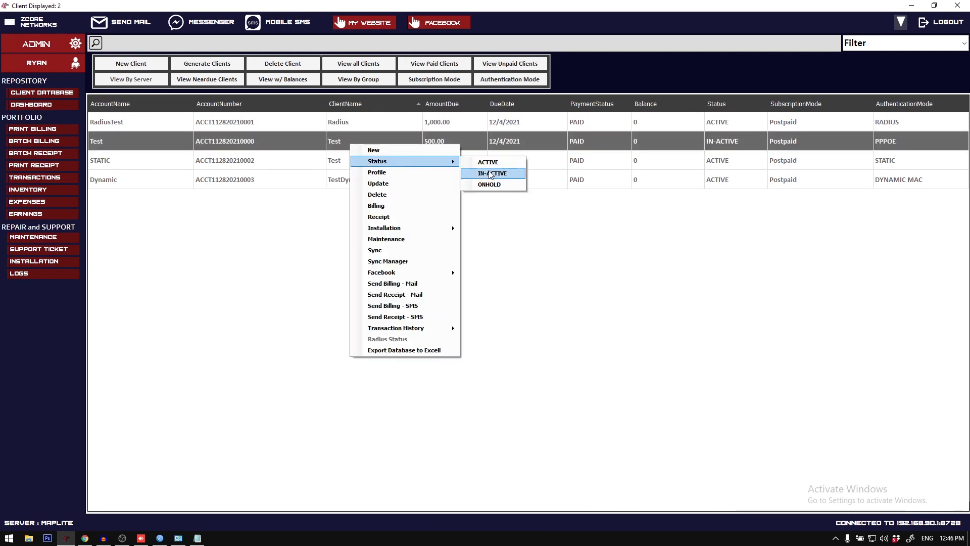
pyautogui.click(492, 173)
# Step: Open the Test PPP secret in WinBox, check its profile options, close it, and return to the billing system
pyautogui.click(160, 537)
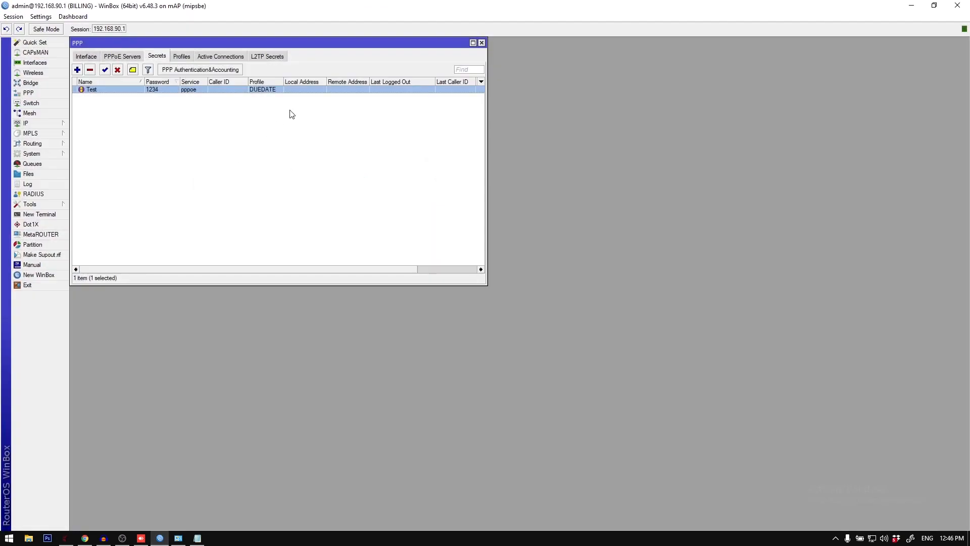
pyautogui.doubleClick(271, 90)
pyautogui.click(208, 166)
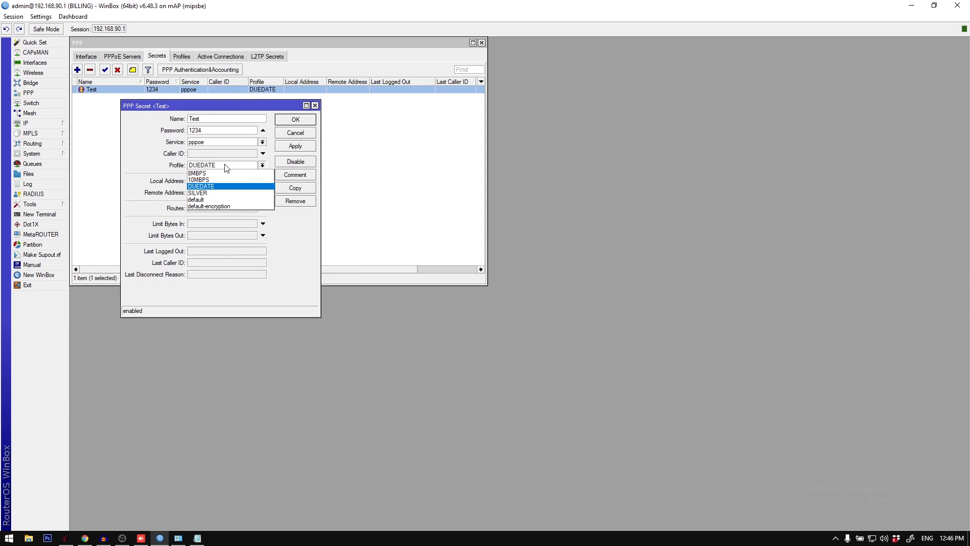
pyautogui.press('Escape')
pyautogui.press('Escape')
pyautogui.click(163, 536)
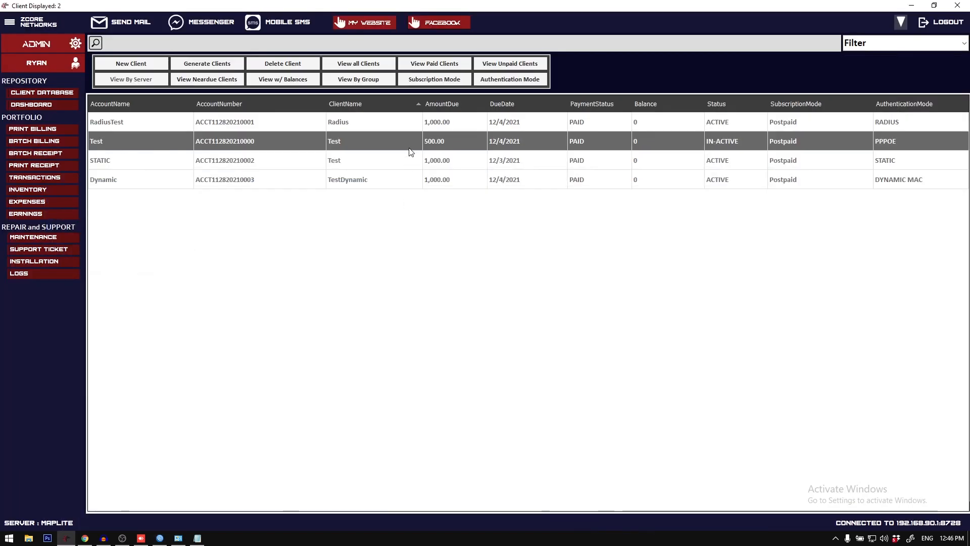
# Step: Set the Test client's status back to ACTIVE
pyautogui.rightClick(409, 146)
pyautogui.moveTo(468, 166)
pyautogui.click(550, 165)
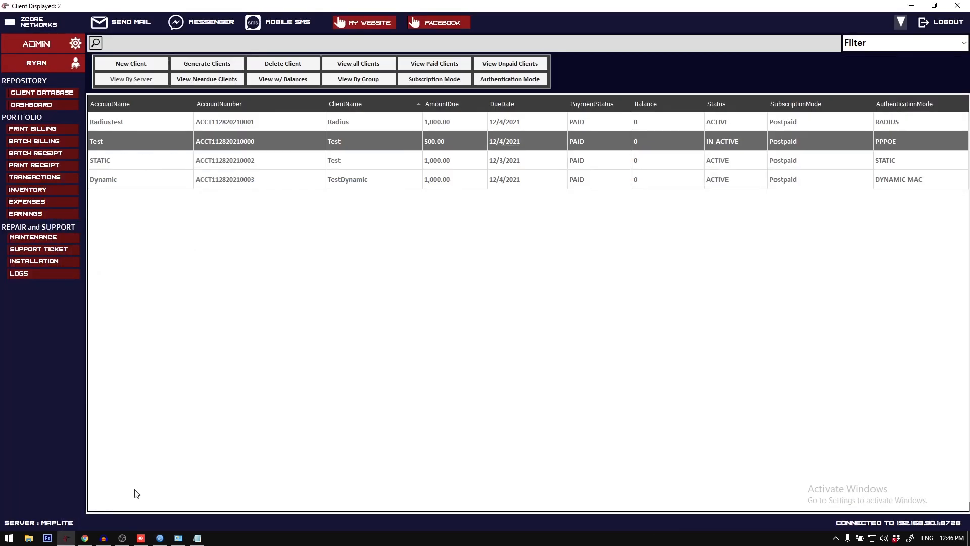
# Step: Recheck the Test PPP secret's profile in WinBox, close the secret, and return to the billing system
pyautogui.click(159, 539)
pyautogui.doubleClick(253, 92)
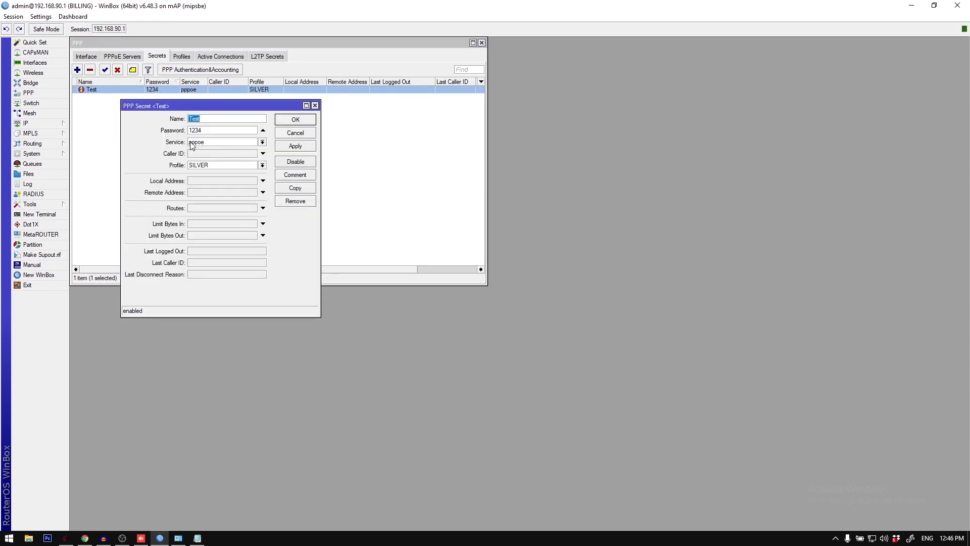
pyautogui.press('Escape')
pyautogui.click(161, 537)
# Step: View the Test client's profile and update form, closing each without changes
pyautogui.rightClick(425, 145)
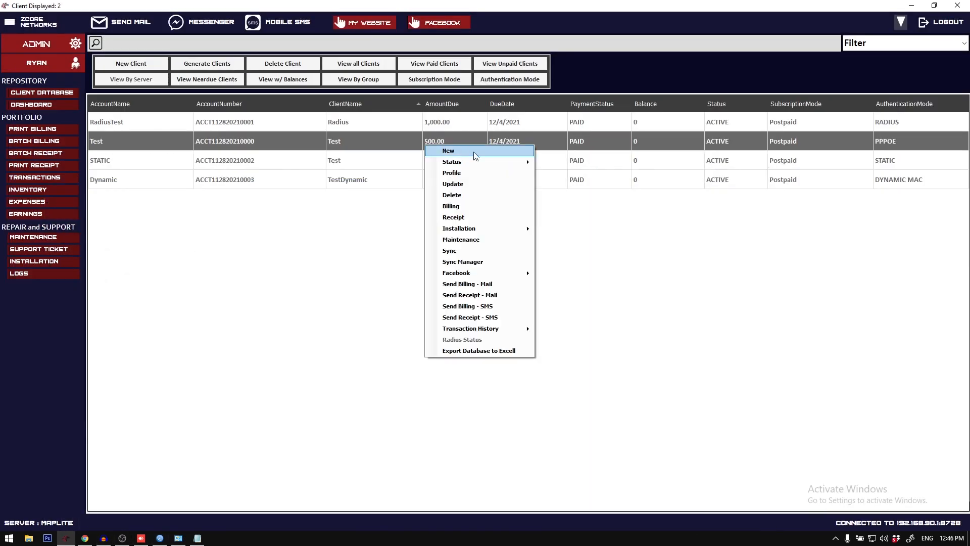
pyautogui.click(486, 174)
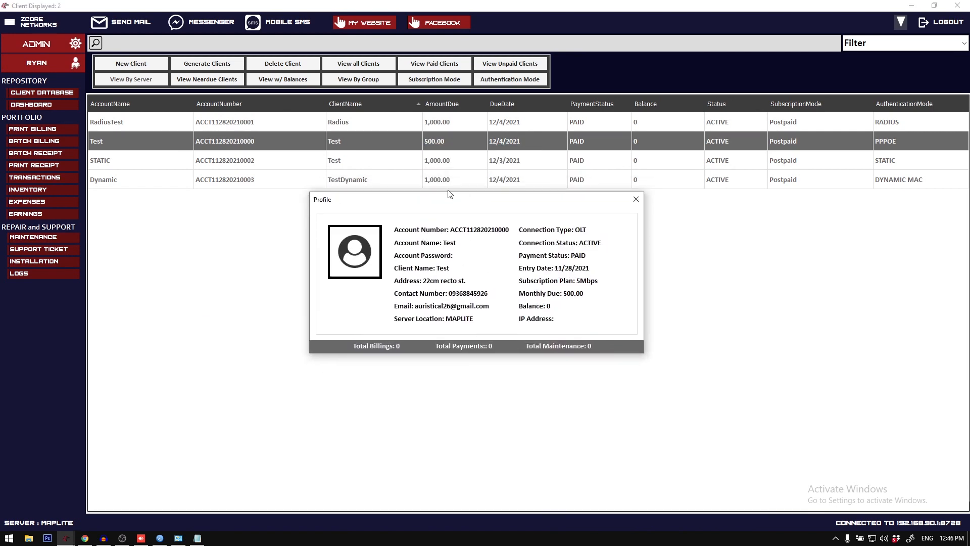
pyautogui.press('Escape')
pyautogui.rightClick(436, 147)
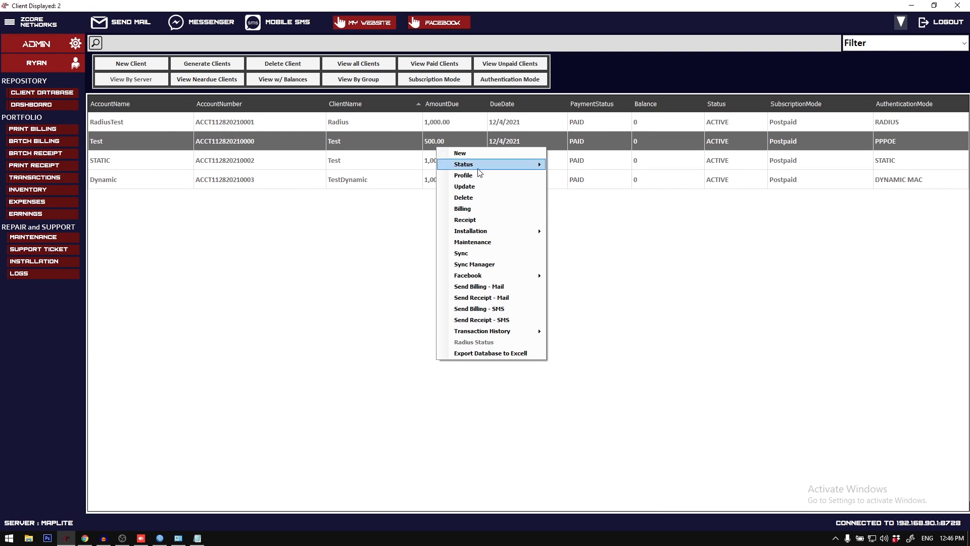
pyautogui.click(485, 185)
pyautogui.click(651, 108)
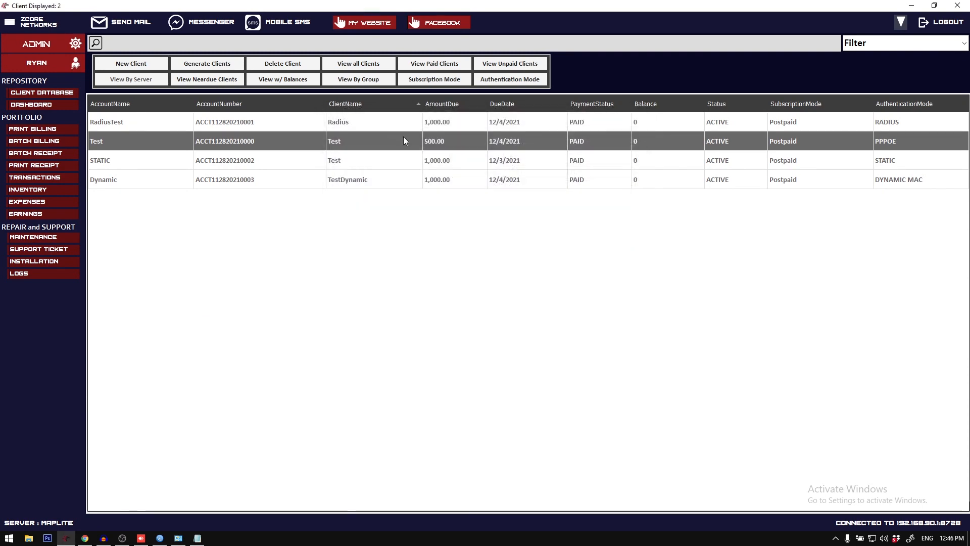
# Step: View the Test client's billing form and receipt form, closing each without billing or declaring a payment
pyautogui.rightClick(403, 137)
pyautogui.click(455, 198)
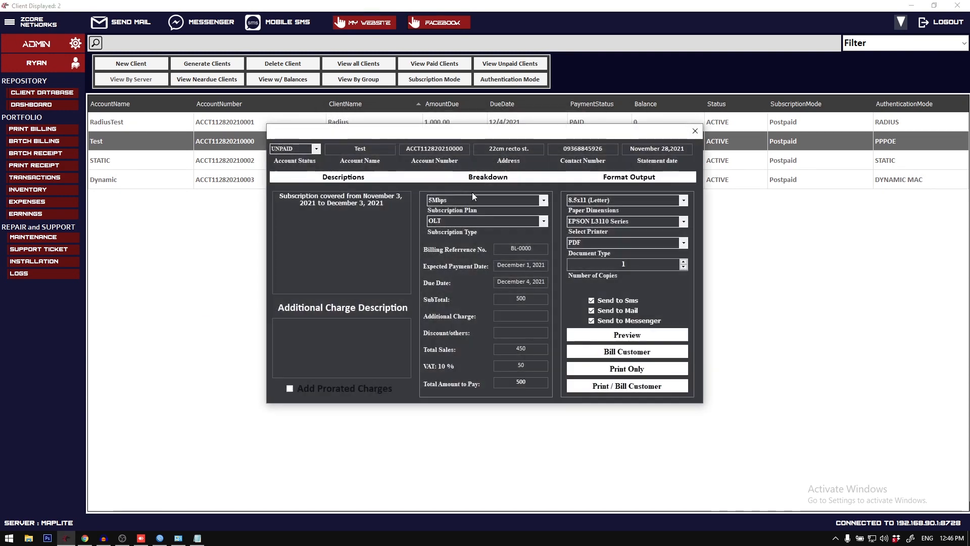
pyautogui.click(695, 130)
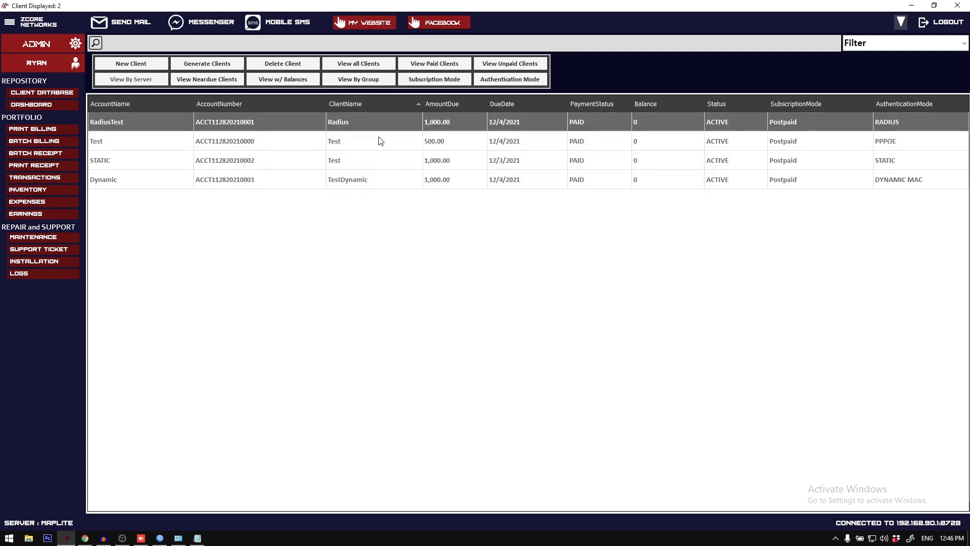
pyautogui.rightClick(381, 140)
pyautogui.click(438, 210)
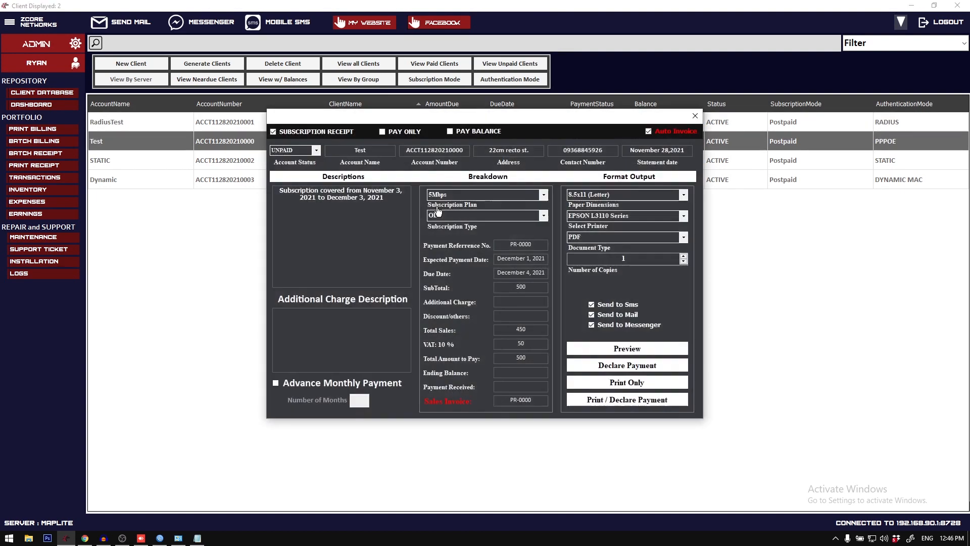
pyautogui.click(695, 116)
# Step: View the Test client's maintenance form and close it without saving
pyautogui.rightClick(370, 139)
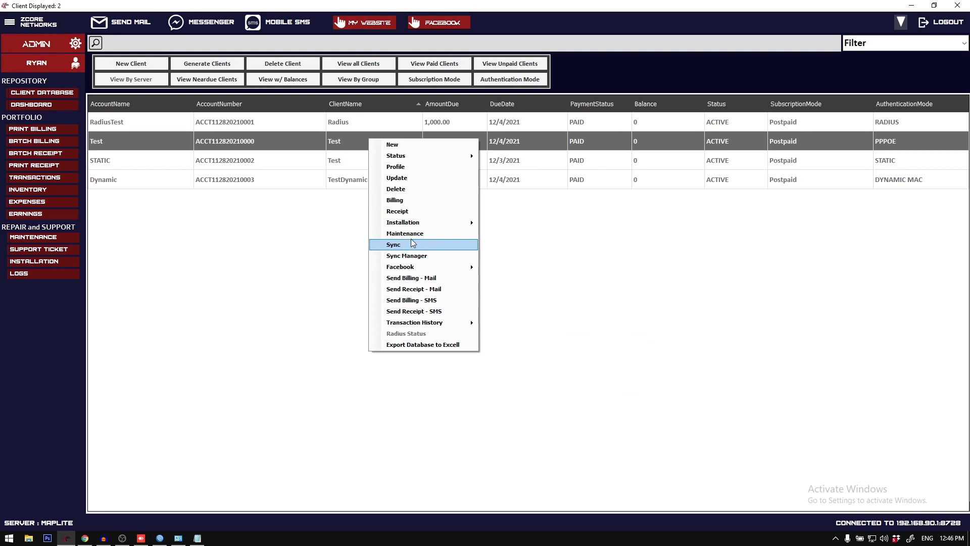
pyautogui.click(411, 232)
pyautogui.click(696, 123)
# Step: Start an installation checkout for the Test client and insert the Radio material with quantity 1 five times
pyautogui.rightClick(390, 145)
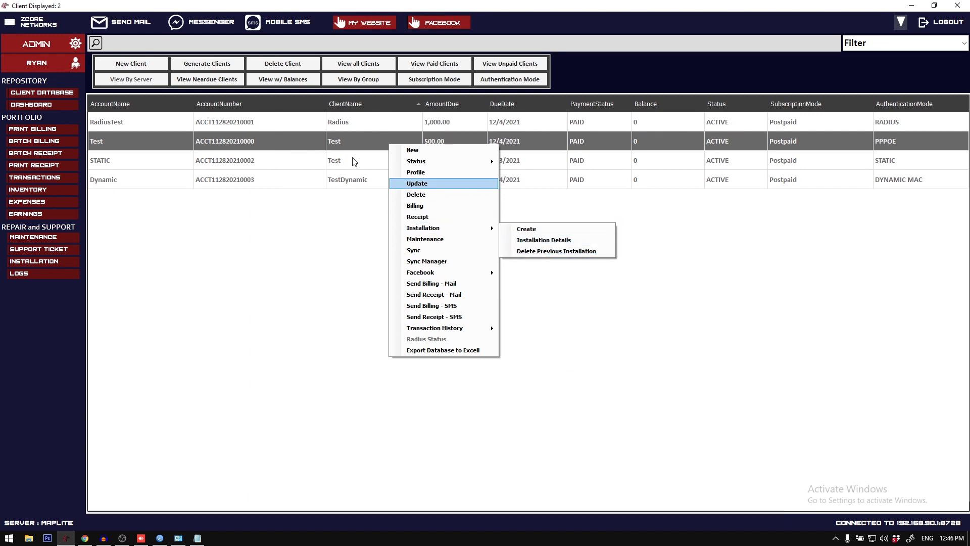
pyautogui.click(520, 230)
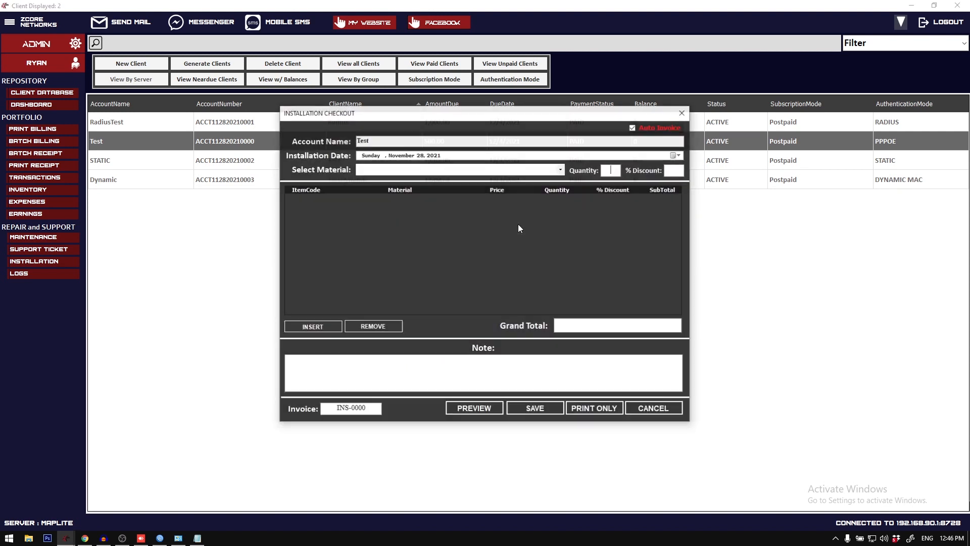
pyautogui.click(563, 170)
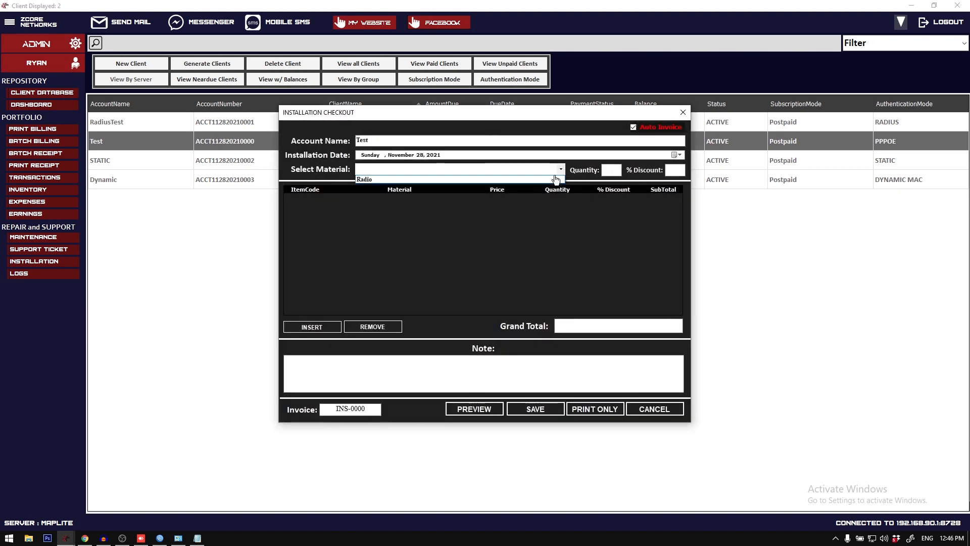
pyautogui.click(556, 179)
pyautogui.click(609, 170)
pyautogui.write('1')
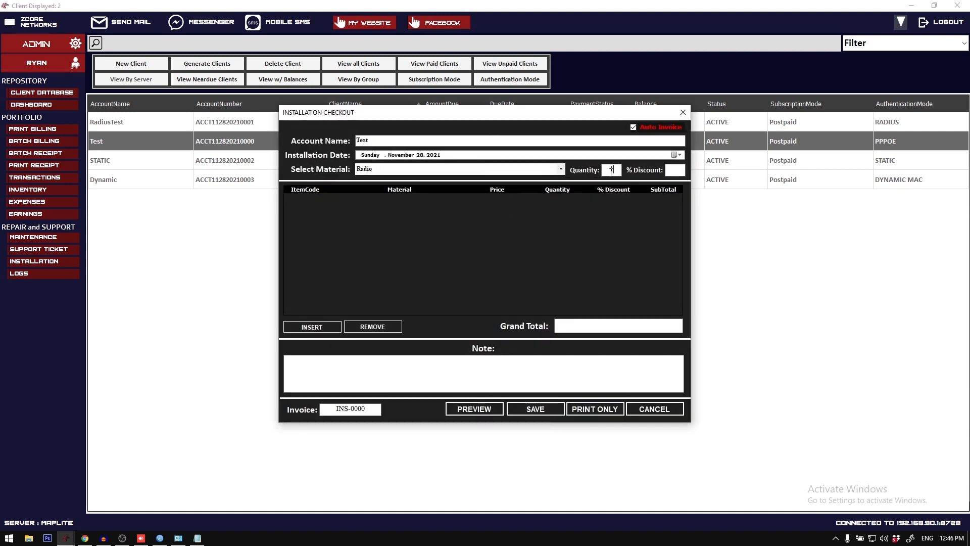
pyautogui.click(326, 326)
pyautogui.click(326, 326)
pyautogui.click(326, 326)
pyautogui.click(326, 326)
pyautogui.click(326, 326)
# Step: Preview the Test client's installation form, then close the preview and the checkout without saving
pyautogui.click(475, 411)
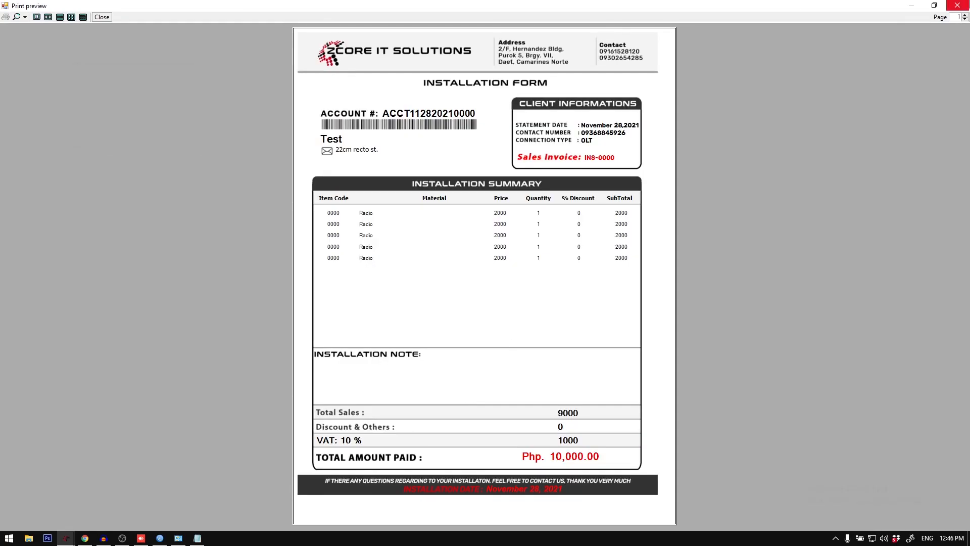
pyautogui.press('Escape')
pyautogui.click(684, 112)
# Step: Sync the PPPoE Test client from the billing system's client list
pyautogui.rightClick(386, 146)
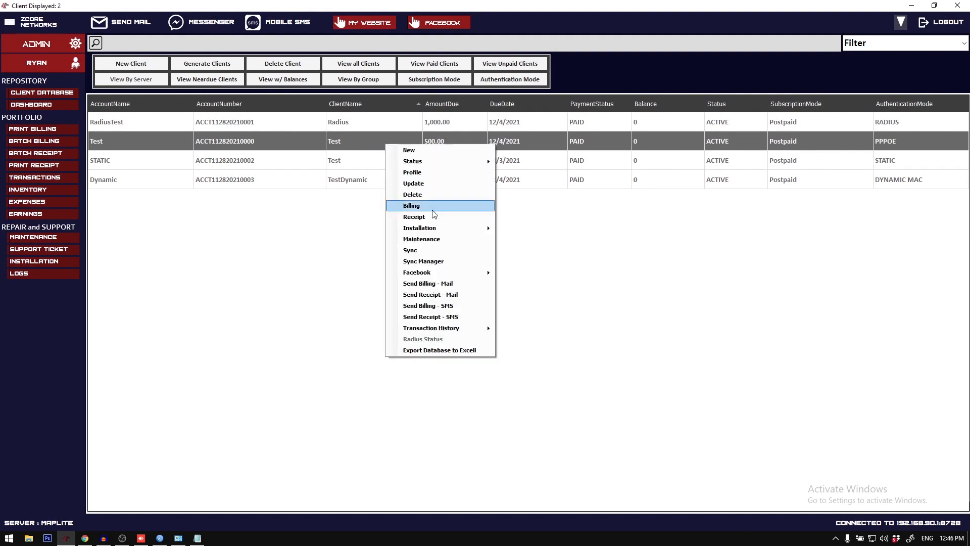
pyautogui.click(432, 250)
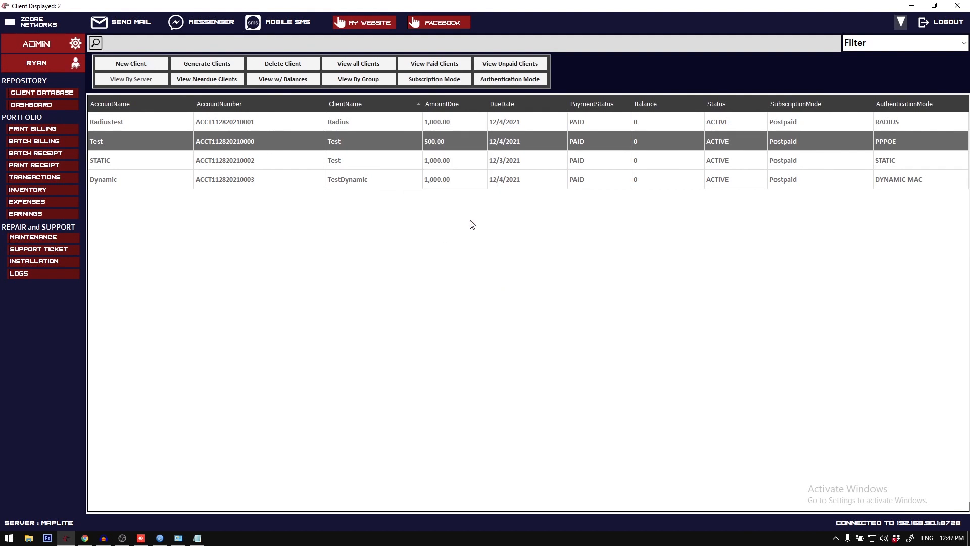
pyautogui.click(361, 159)
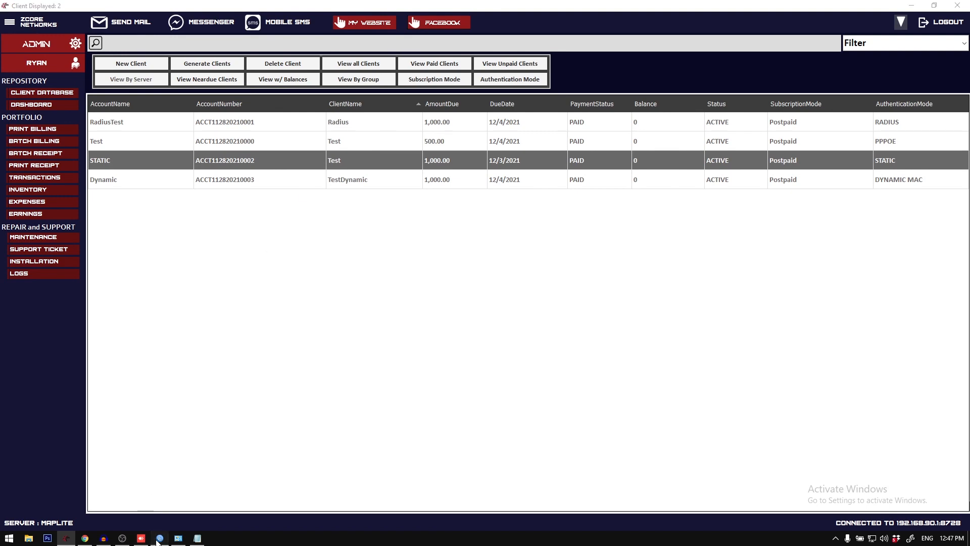
# Step: Switch to WinBox, open the system Scheduler below the PPP window, and remove all of its entries
pyautogui.click(159, 538)
pyautogui.click(32, 153)
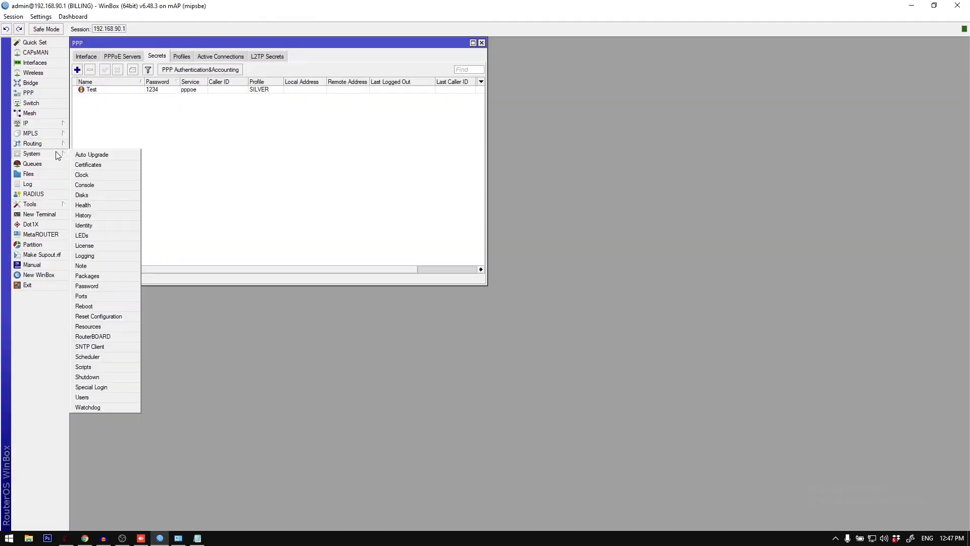
pyautogui.click(100, 357)
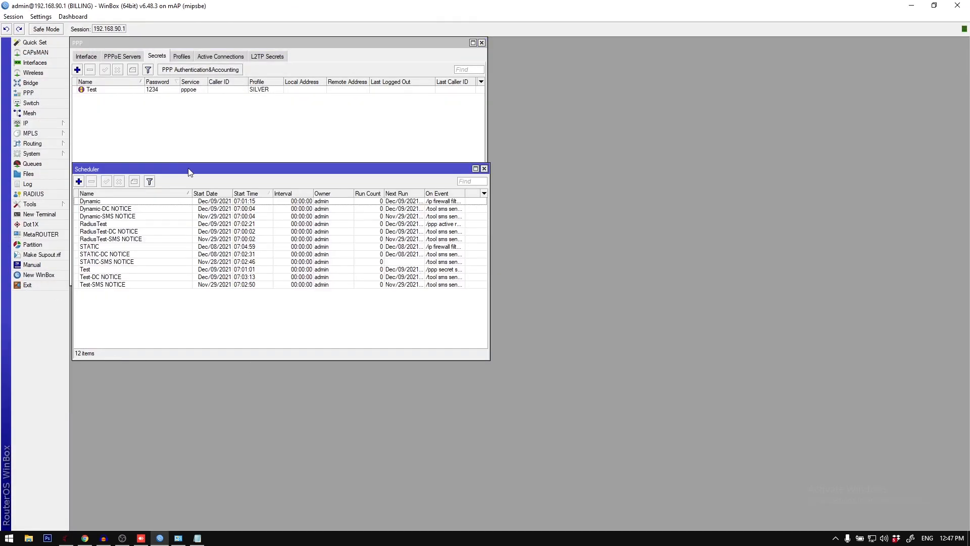
pyautogui.moveTo(190, 172); pyautogui.dragTo(182, 293)
pyautogui.moveTo(165, 435); pyautogui.dragTo(93, 320)
pyautogui.click(84, 302)
# Step: Remove the Test PPP secret and reposition the Scheduler window below the PPP window
pyautogui.click(101, 89)
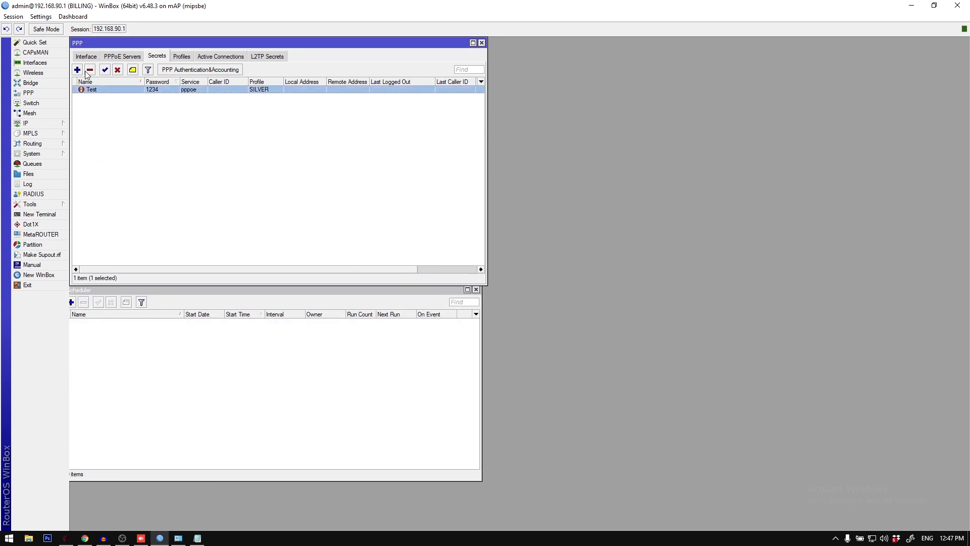
pyautogui.click(89, 70)
pyautogui.moveTo(235, 293); pyautogui.dragTo(269, 308)
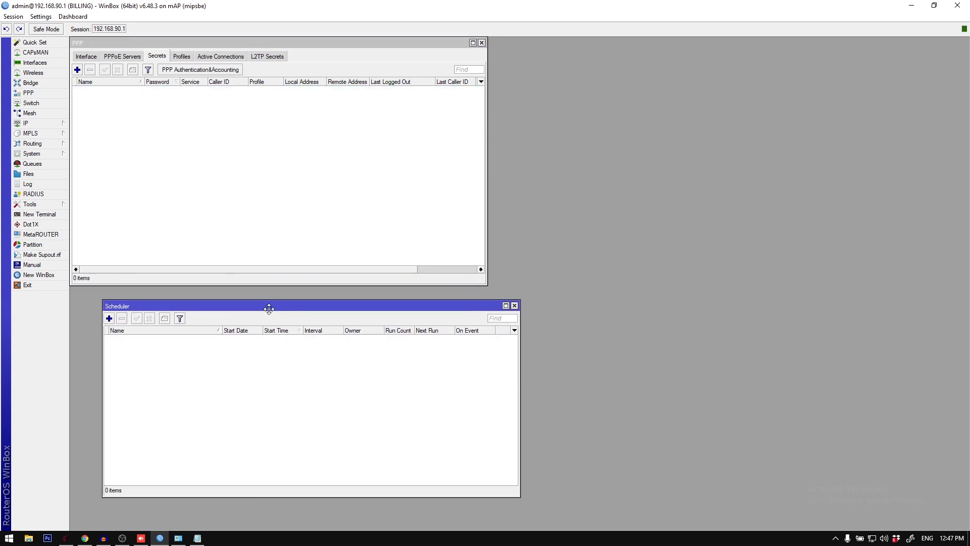
# Step: Return to the billing system, sync the Test client again, and check its PPP secret and schedules in WinBox
pyautogui.click(165, 539)
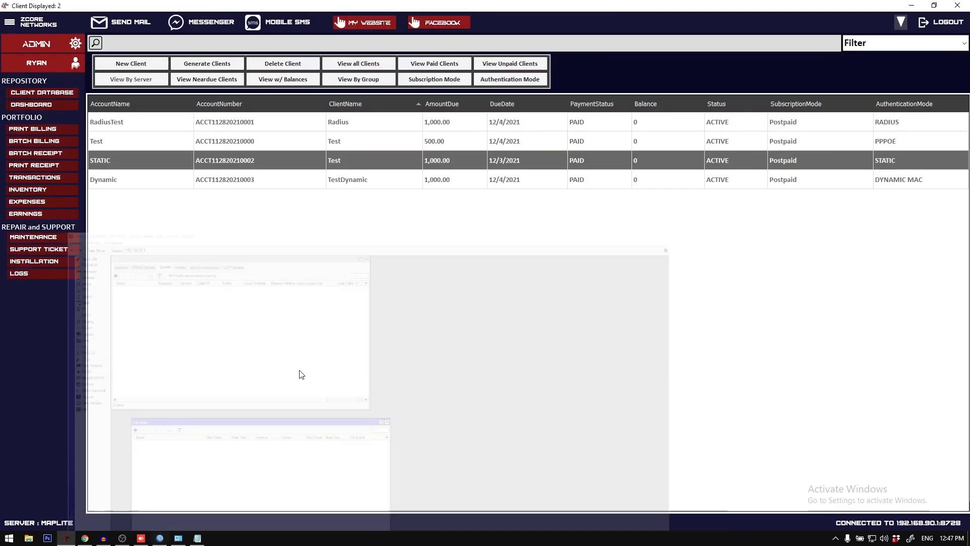
pyautogui.rightClick(307, 149)
pyautogui.click(351, 253)
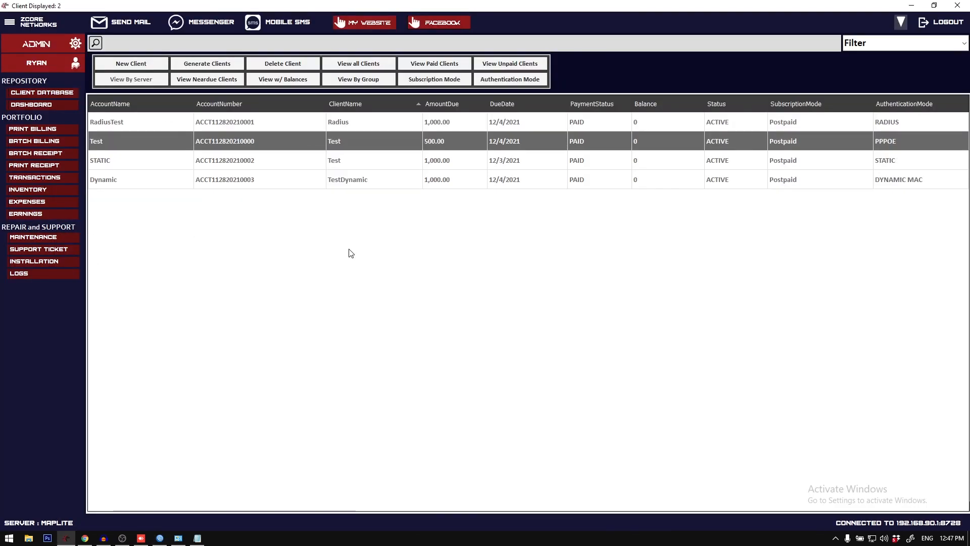
pyautogui.click(161, 538)
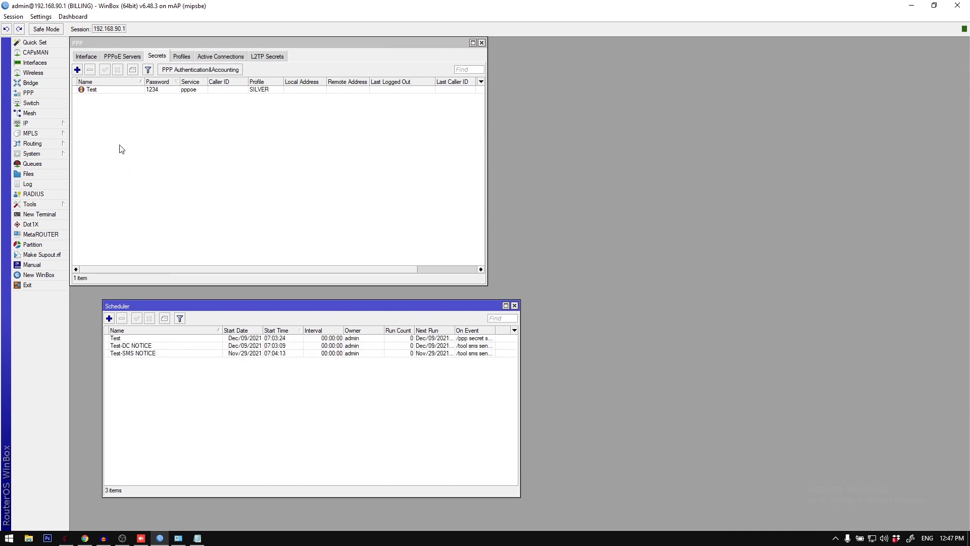
pyautogui.click(103, 92)
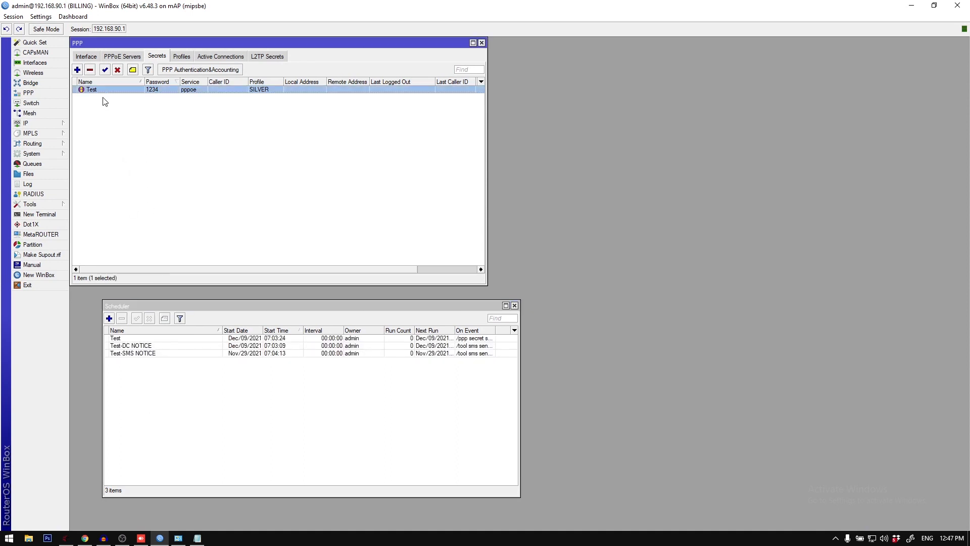
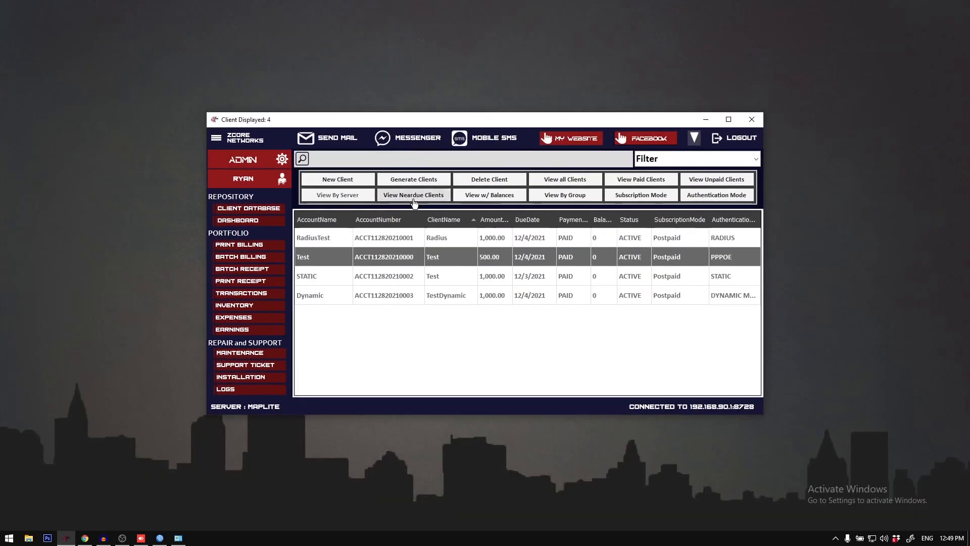
# Step: Reload the billing system's client database, sync the PPPoE Test client, and check its entries in WinBox's PPP Secrets and Scheduler
pyautogui.click(161, 536)
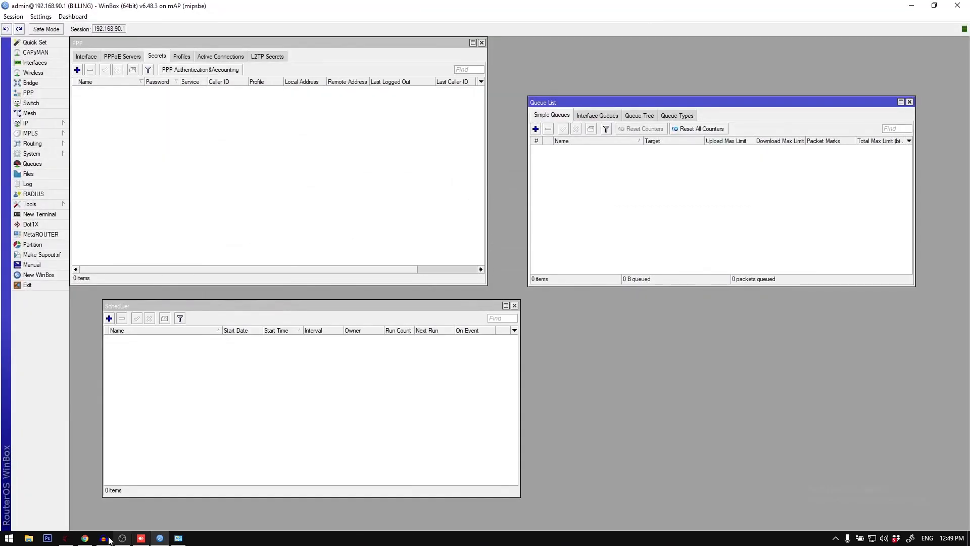
pyautogui.click(105, 538)
pyautogui.rightClick(455, 254)
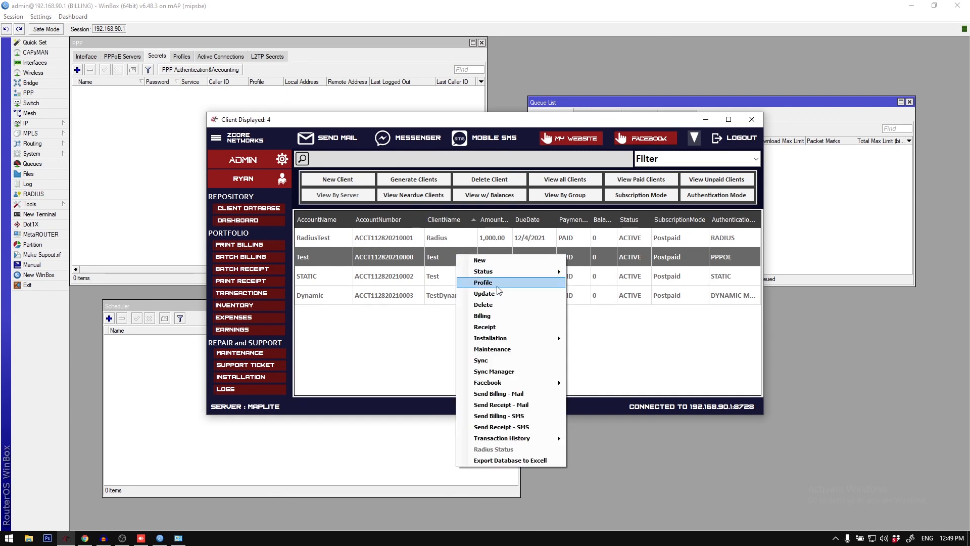
pyautogui.click(498, 360)
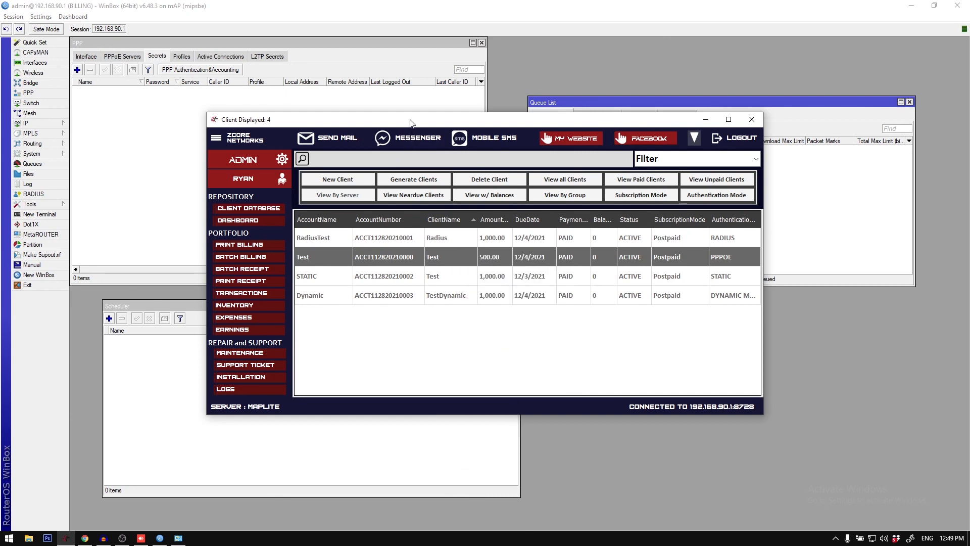
pyautogui.click(248, 209)
pyautogui.rightClick(398, 257)
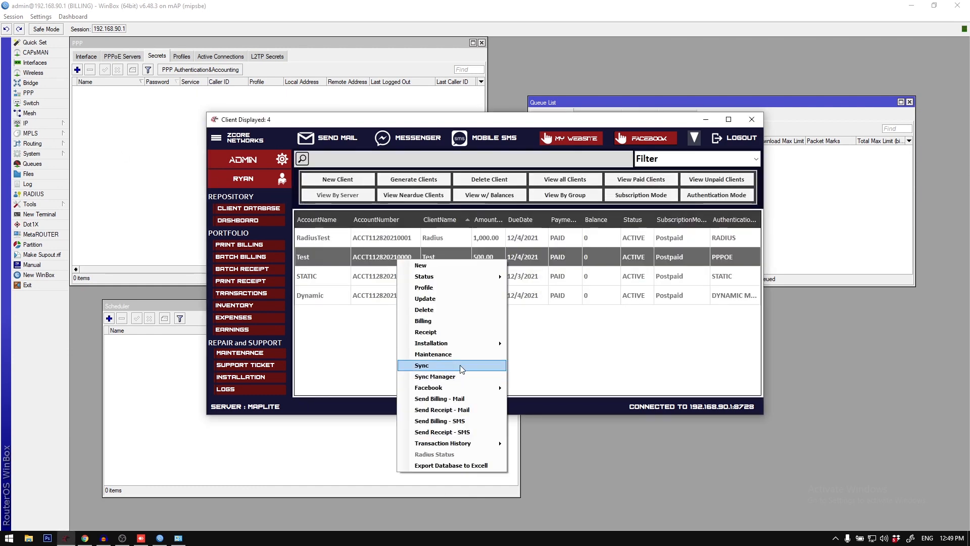
pyautogui.click(460, 365)
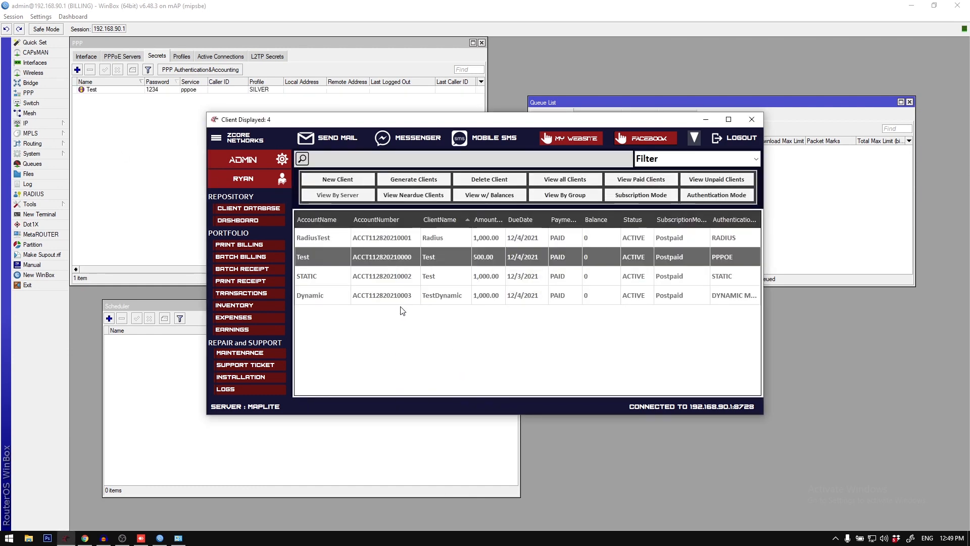
pyautogui.click(198, 394)
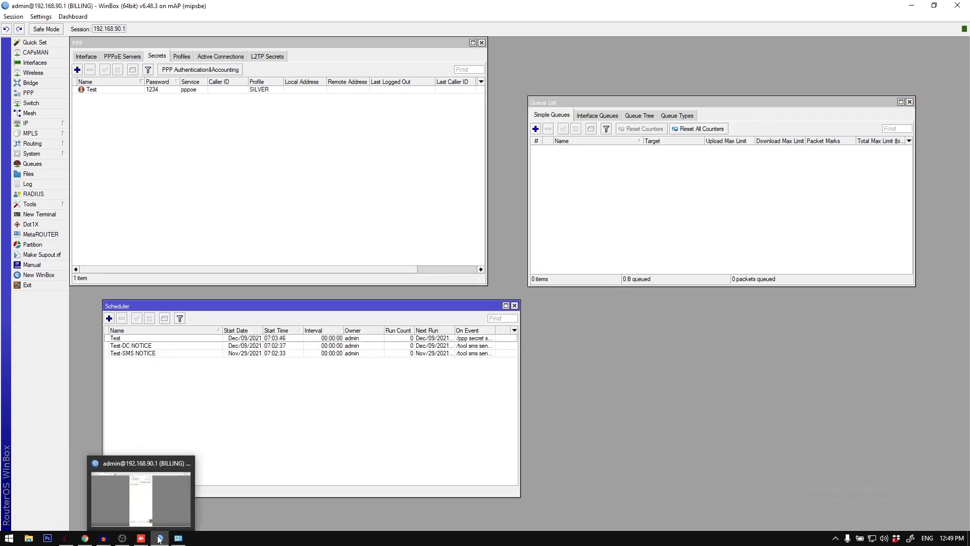
# Step: Sync the STATIC client from the billing system and inspect its simple queue and schedules in WinBox
pyautogui.click(103, 538)
pyautogui.click(371, 283)
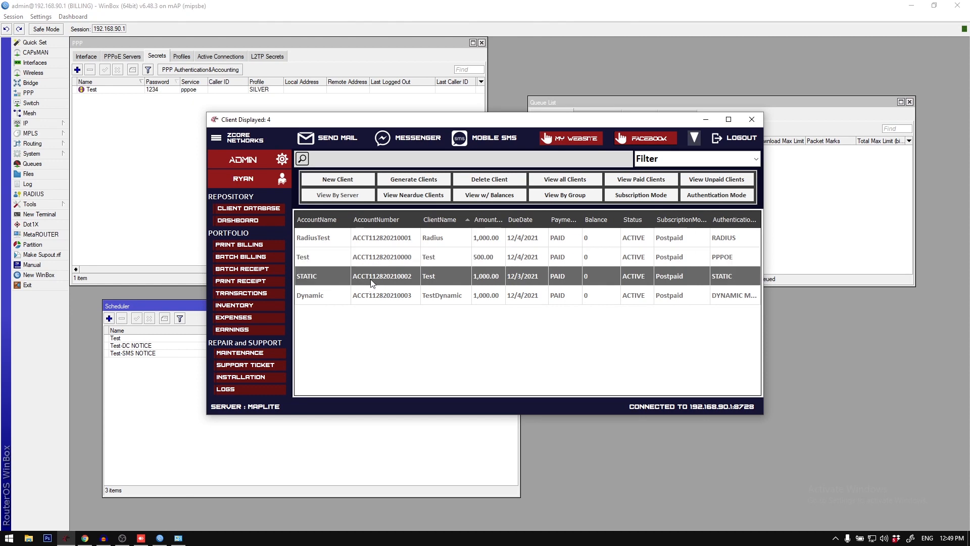
pyautogui.rightClick(372, 282)
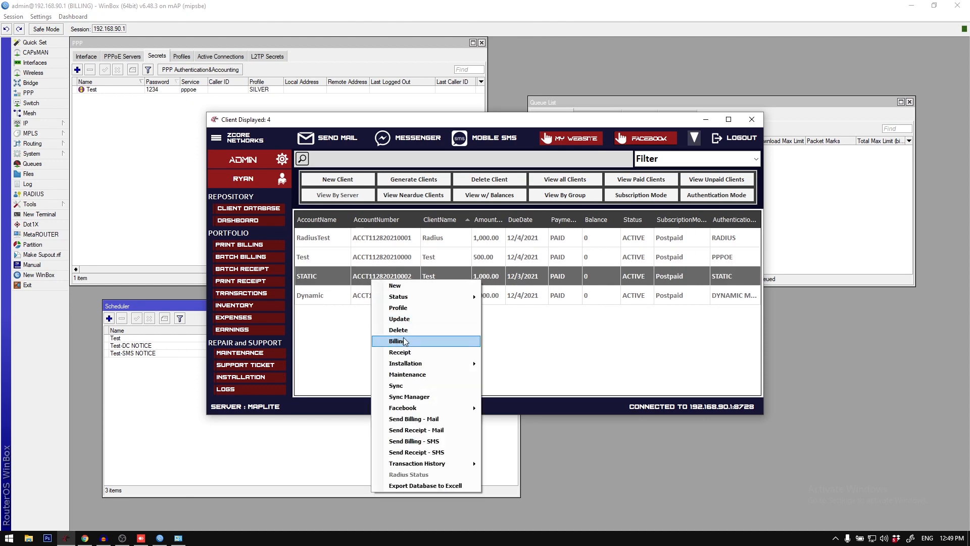
pyautogui.click(408, 386)
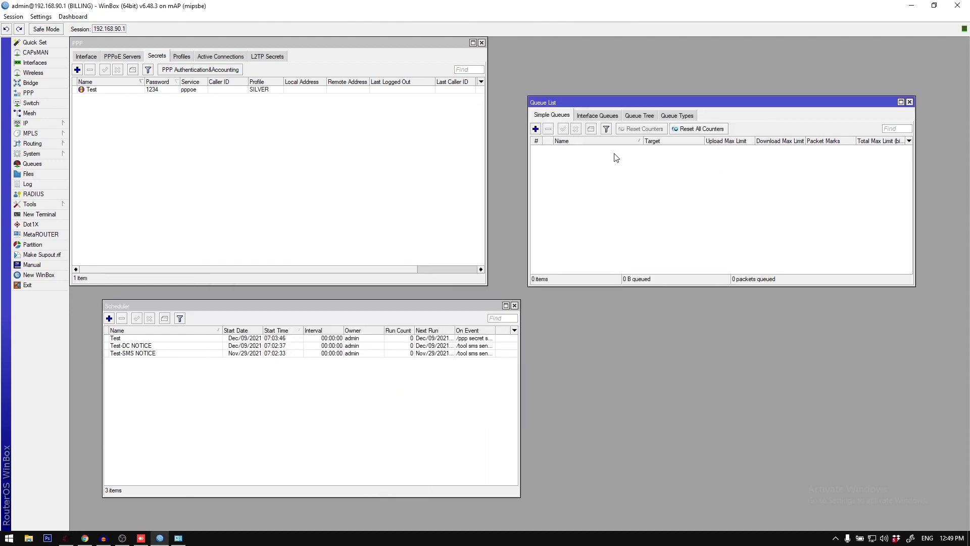
pyautogui.doubleClick(576, 150)
pyautogui.press('Escape')
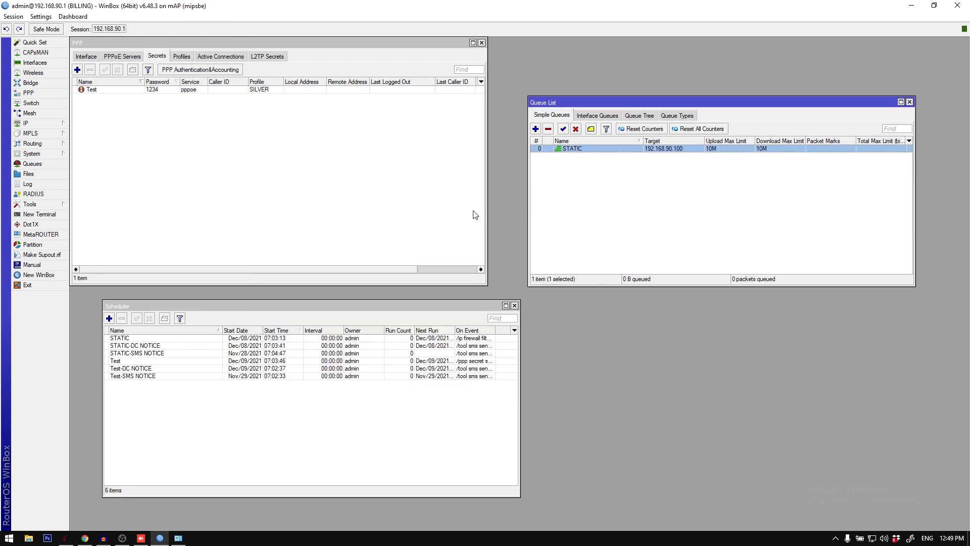
pyautogui.click(144, 346)
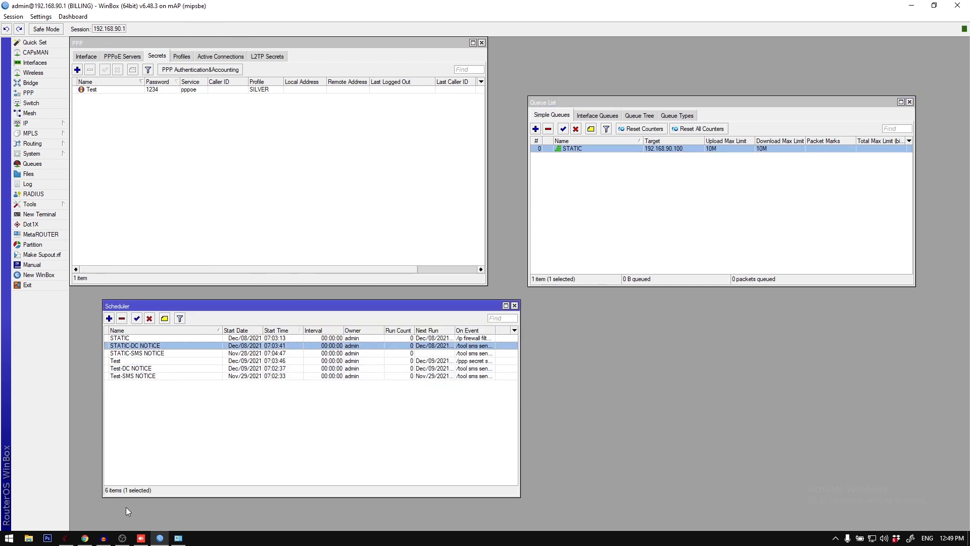
# Step: Return to the billing system, sync the Dynamic client, and inspect its simple queue in WinBox
pyautogui.click(66, 537)
pyautogui.rightClick(357, 298)
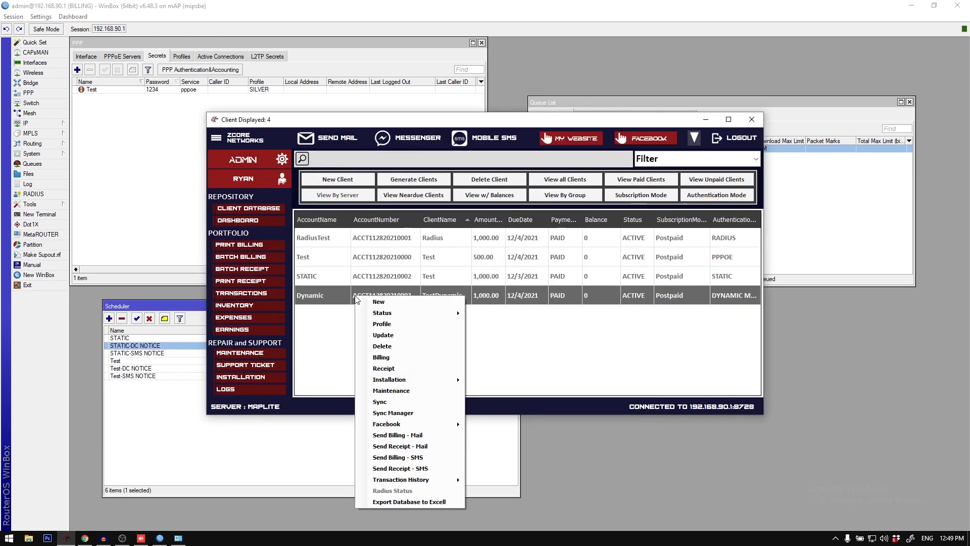
pyautogui.click(392, 402)
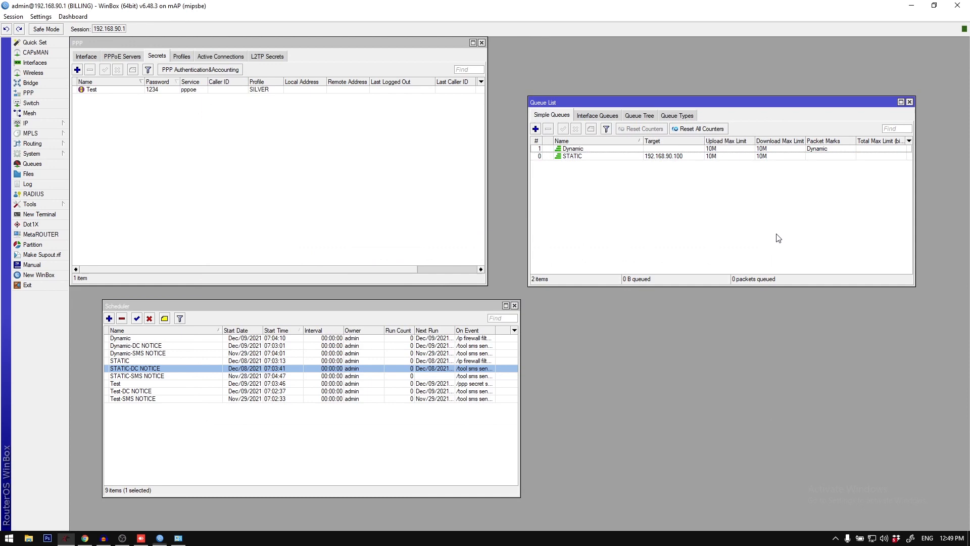
pyautogui.click(775, 248)
pyautogui.click(577, 151)
pyautogui.doubleClick(577, 151)
pyautogui.click(552, 238)
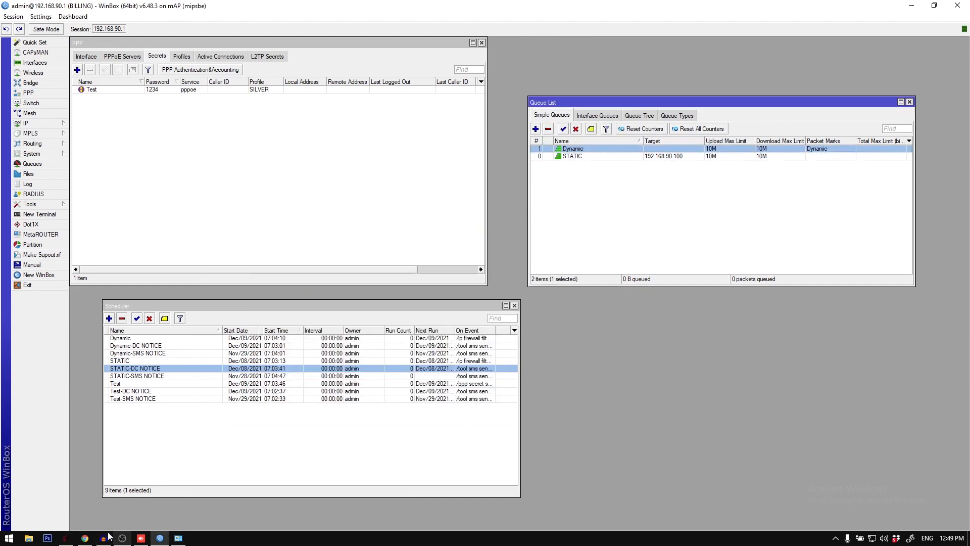
# Step: Switch to the billing system, bring up the RadiusTest client's options, dismiss them, and log out
pyautogui.click(64, 540)
pyautogui.rightClick(344, 243)
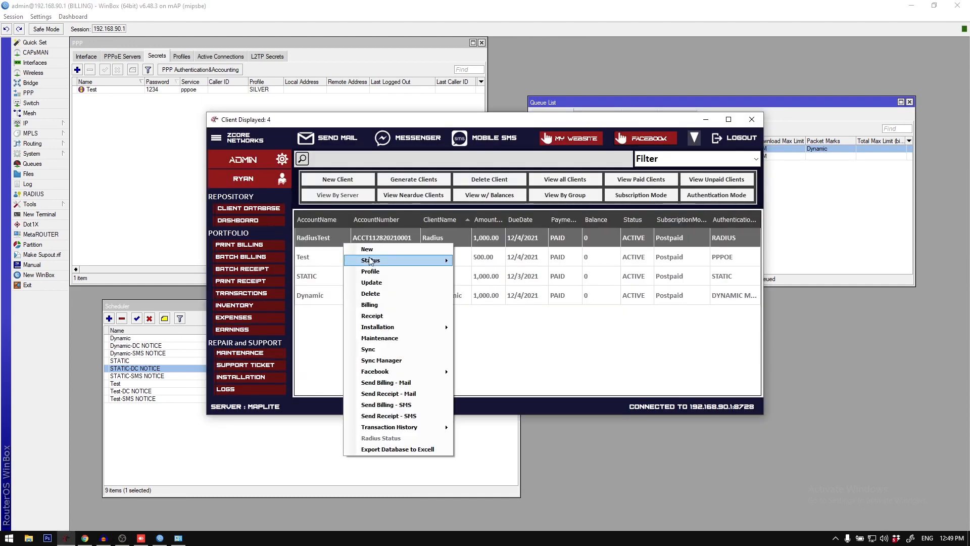
pyautogui.click(325, 346)
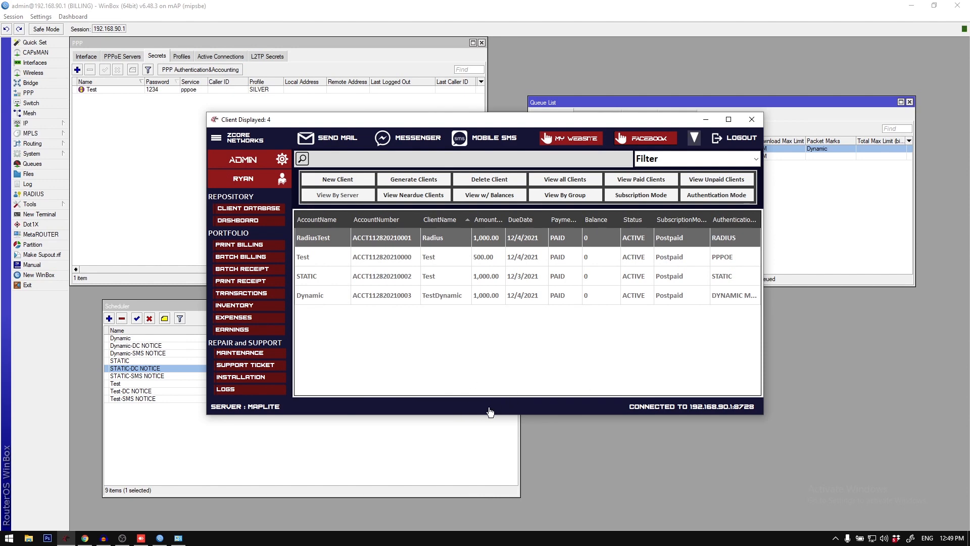
pyautogui.click(736, 138)
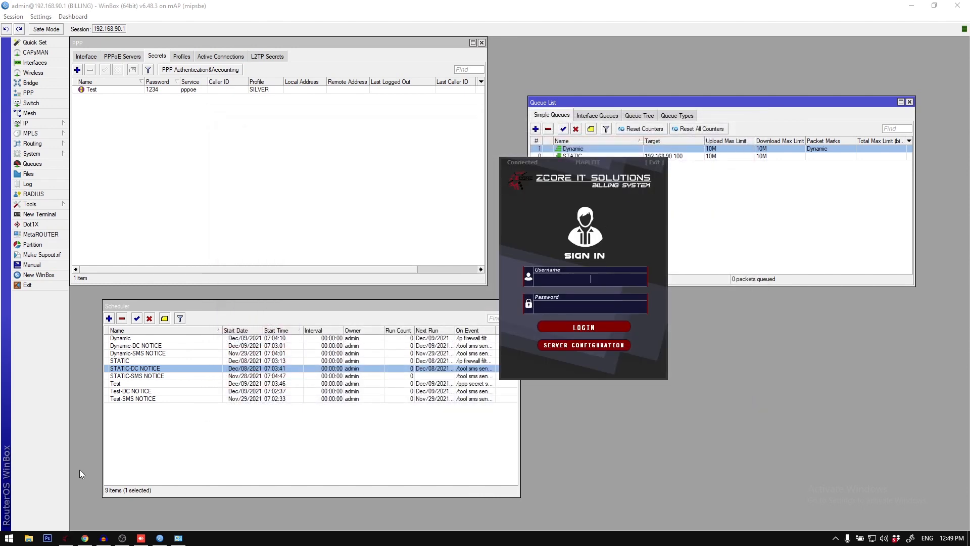
# Step: Switch to MikroTik User Manager in the browser, remove the RadiusTest user, and minimize the browser
pyautogui.click(85, 537)
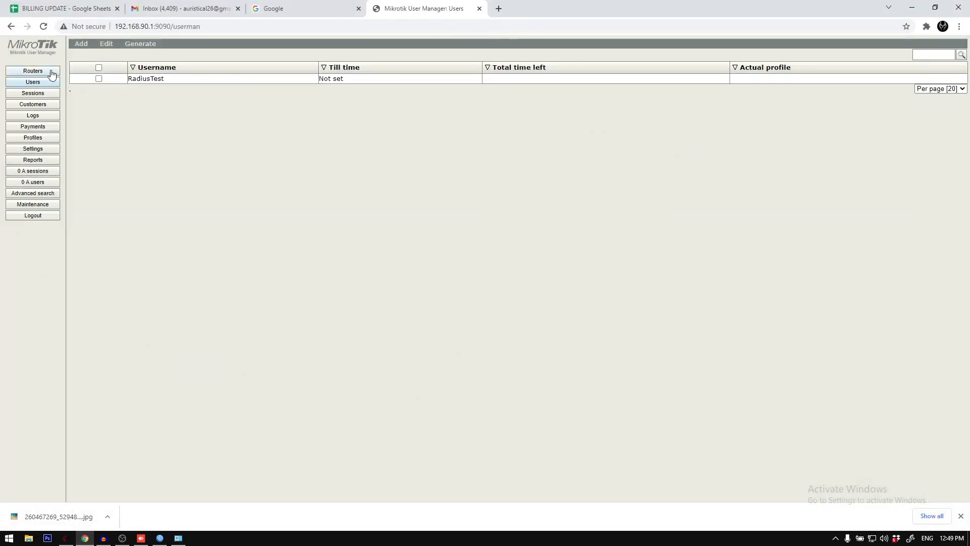
pyautogui.click(107, 70)
pyautogui.click(109, 50)
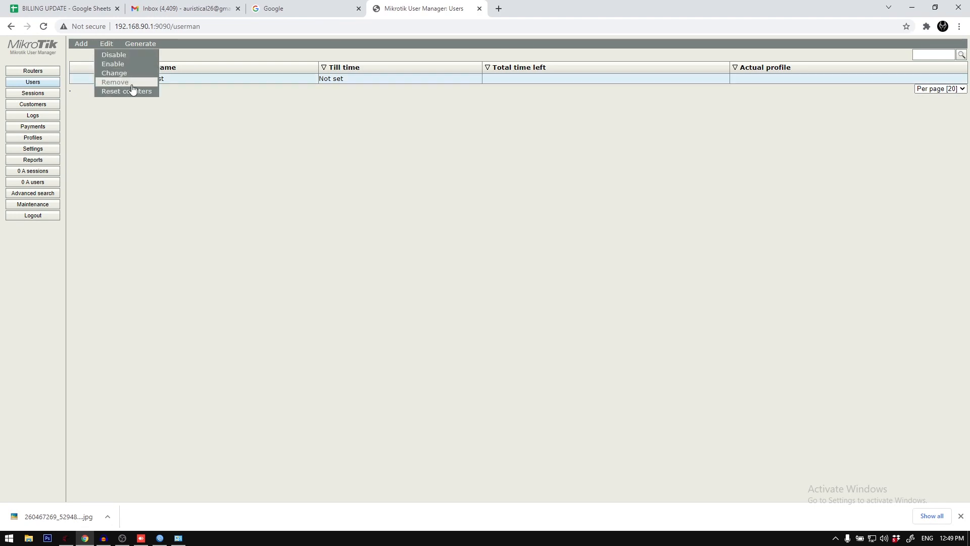
pyautogui.click(115, 82)
pyautogui.click(543, 90)
pyautogui.click(912, 7)
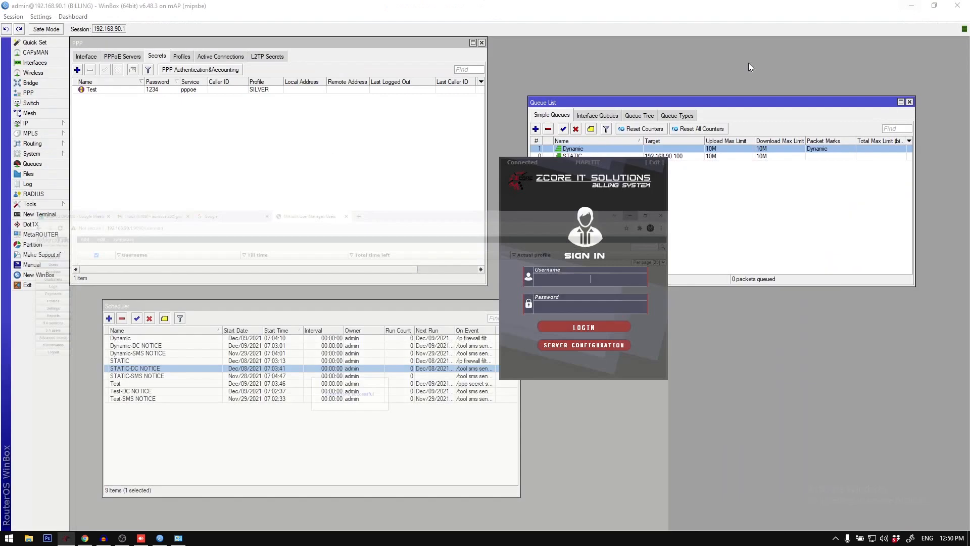
# Step: In the billing system's server configuration, enable the RADIUS server, choose the MAPLITE location, and log in to it
pyautogui.click(584, 345)
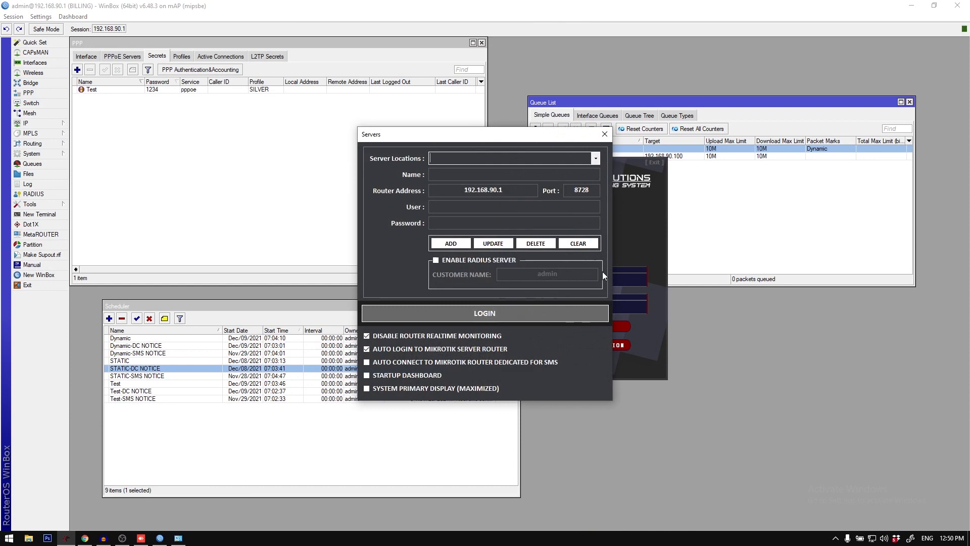
pyautogui.click(468, 262)
pyautogui.click(595, 159)
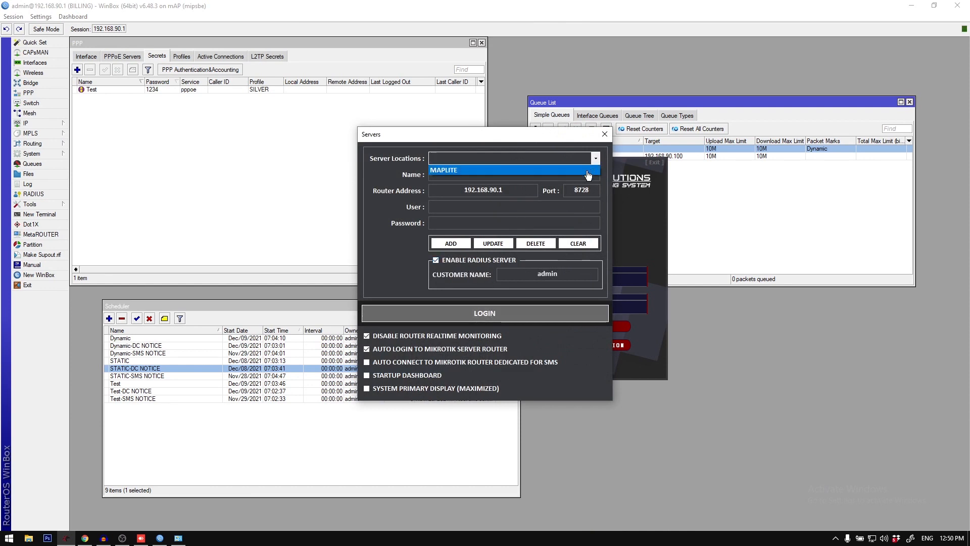
pyautogui.click(505, 166)
pyautogui.rightClick(507, 313)
pyautogui.click(521, 319)
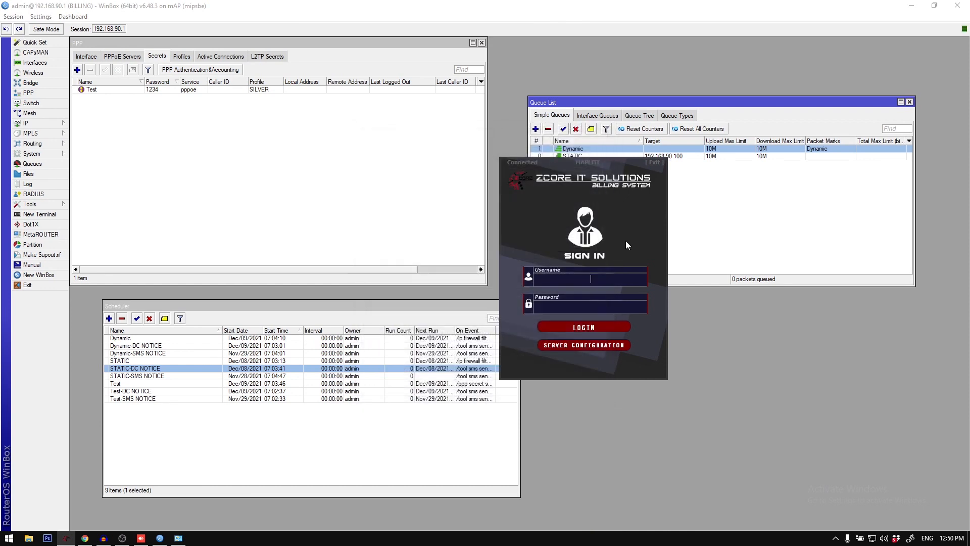
# Step: Sign in to the billing system with the account username and password, and sync the RadiusTest client
pyautogui.write('admin')
pyautogui.press('Return')
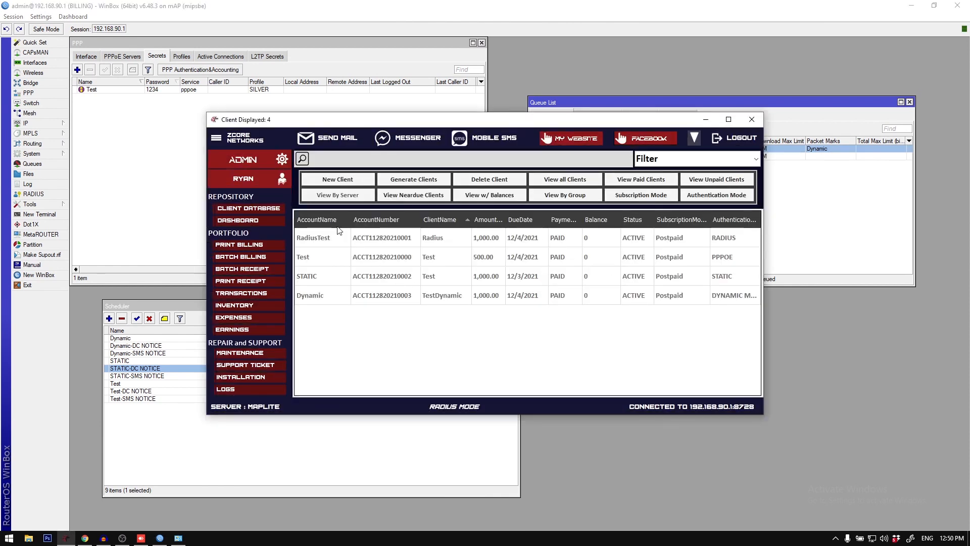
pyautogui.click(341, 233)
pyautogui.rightClick(341, 234)
pyautogui.click(389, 338)
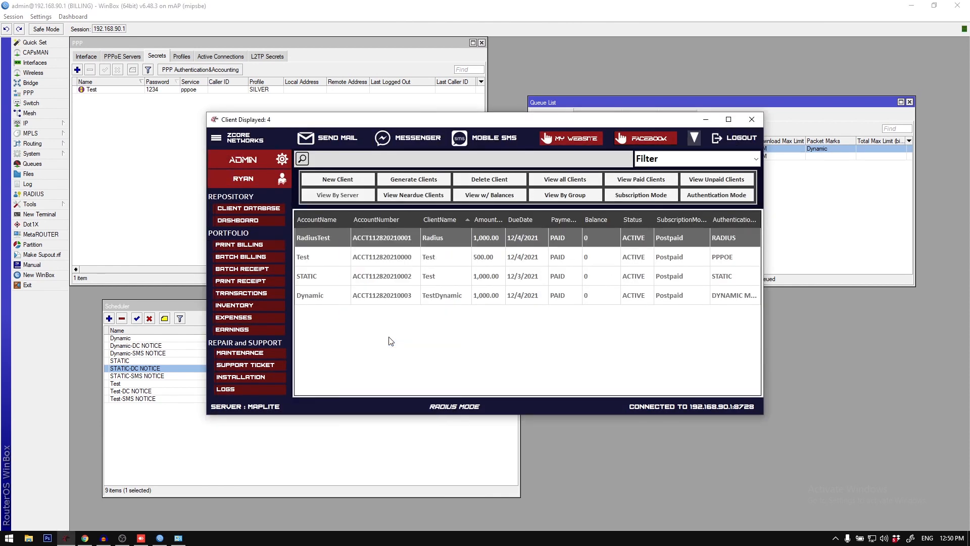
# Step: Refresh the users in MikroTik User Manager in the browser and view the RadiusTest user's details
pyautogui.click(84, 537)
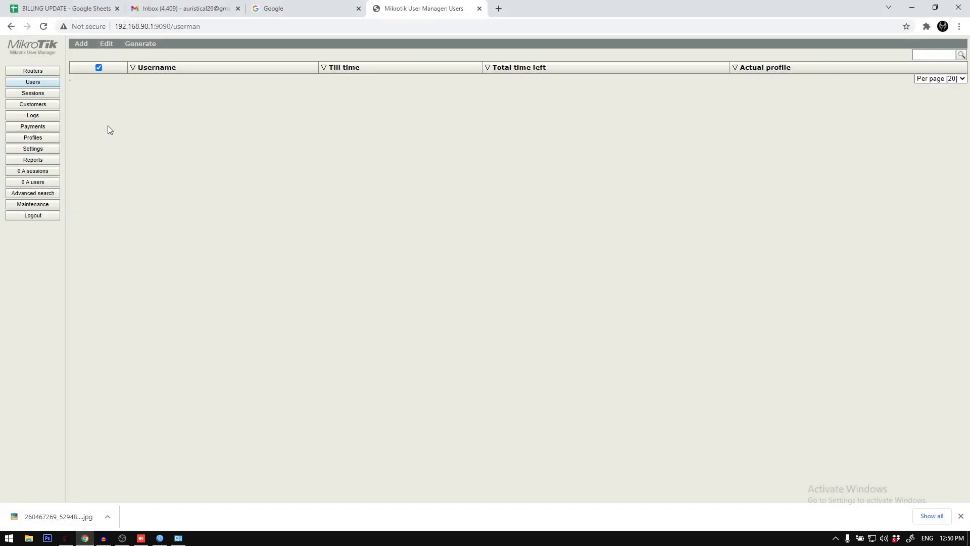
pyautogui.click(48, 83)
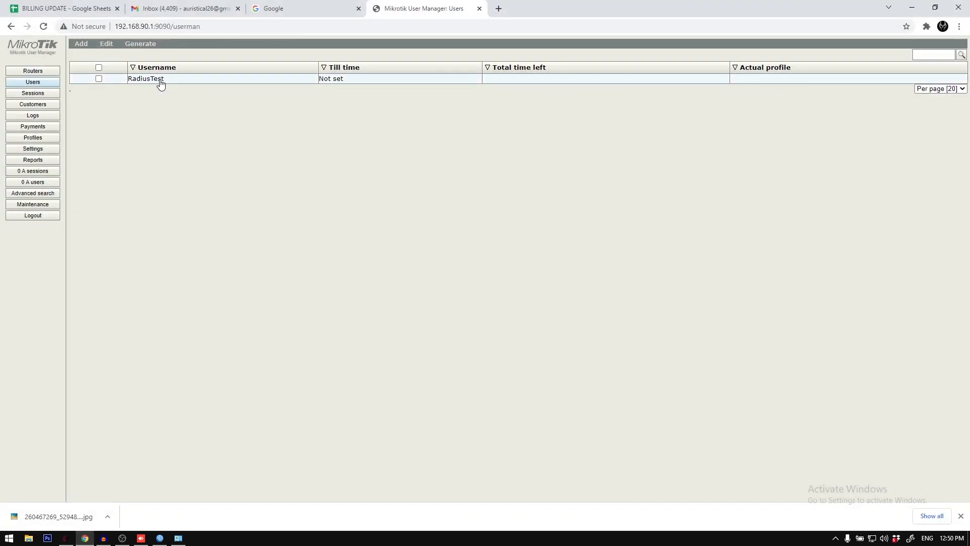
pyautogui.click(160, 82)
pyautogui.click(577, 151)
# Step: Permanently remove the RadiusTest user from User Manager again and minimize the browser
pyautogui.click(98, 79)
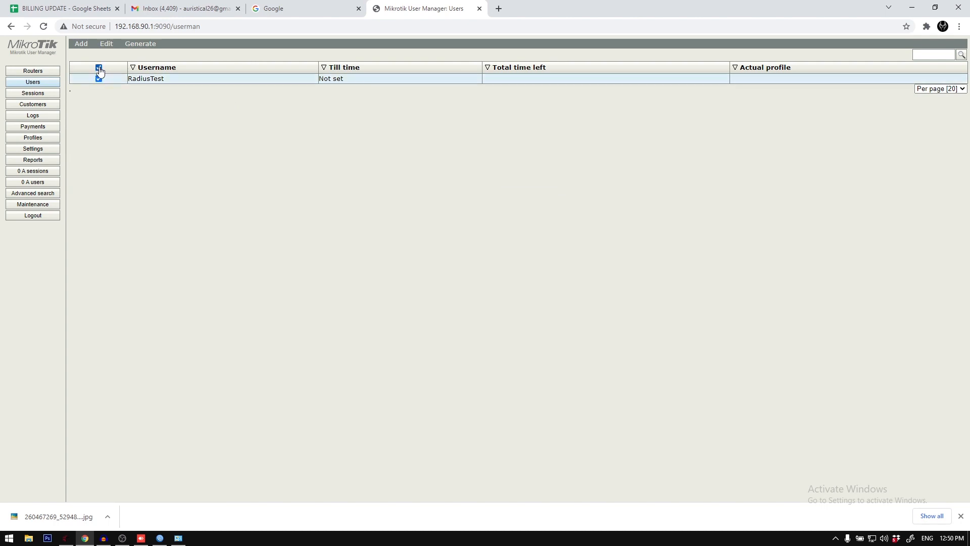
pyautogui.click(106, 43)
pyautogui.click(129, 85)
pyautogui.click(545, 83)
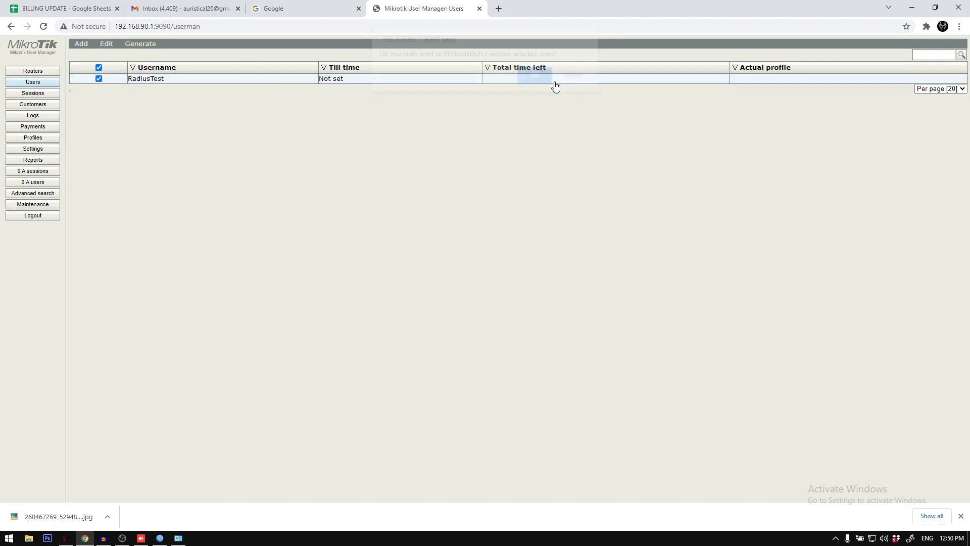
pyautogui.click(106, 44)
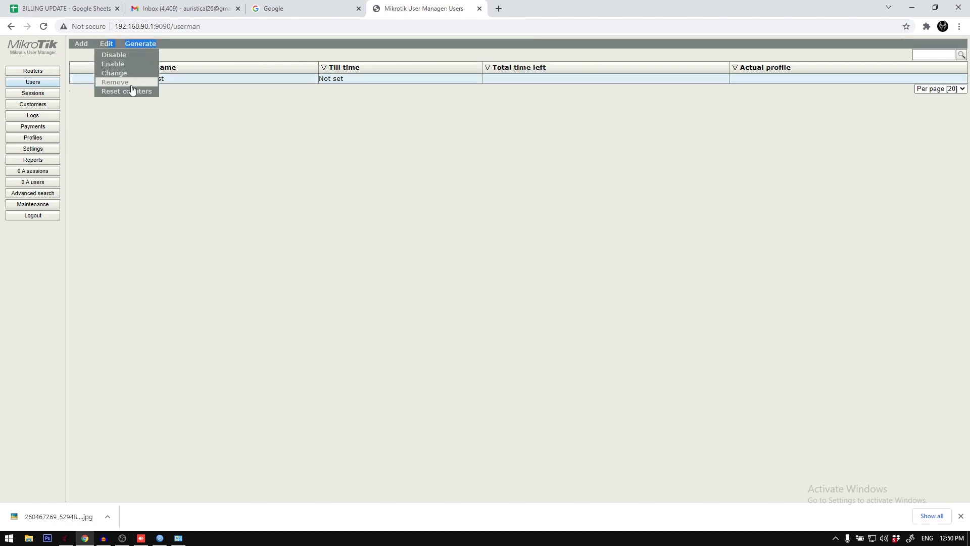
pyautogui.click(128, 85)
pyautogui.click(530, 96)
pyautogui.click(912, 7)
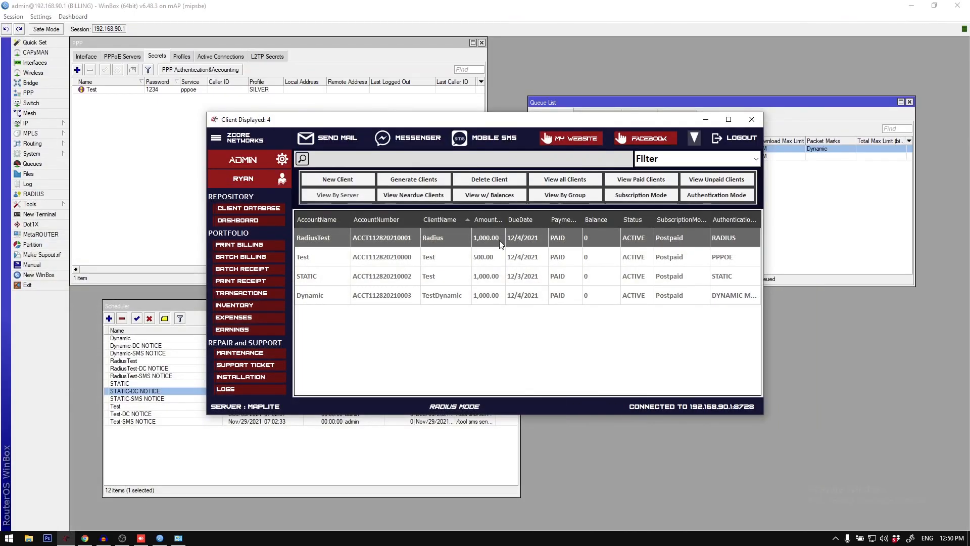
# Step: Sync the RadiusTest client in the billing system, and log out of and back in to MikroTik User Manager in the browser
pyautogui.rightClick(464, 231)
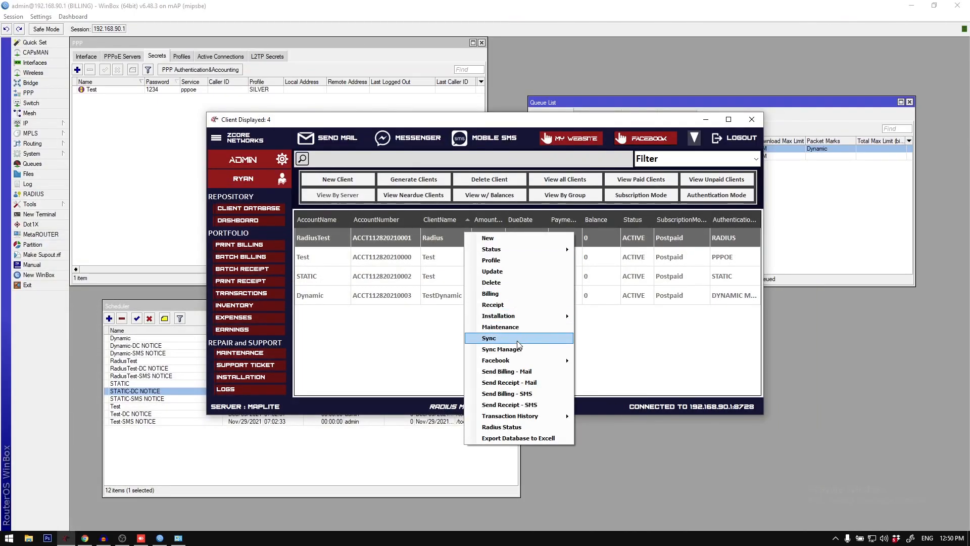
pyautogui.click(517, 341)
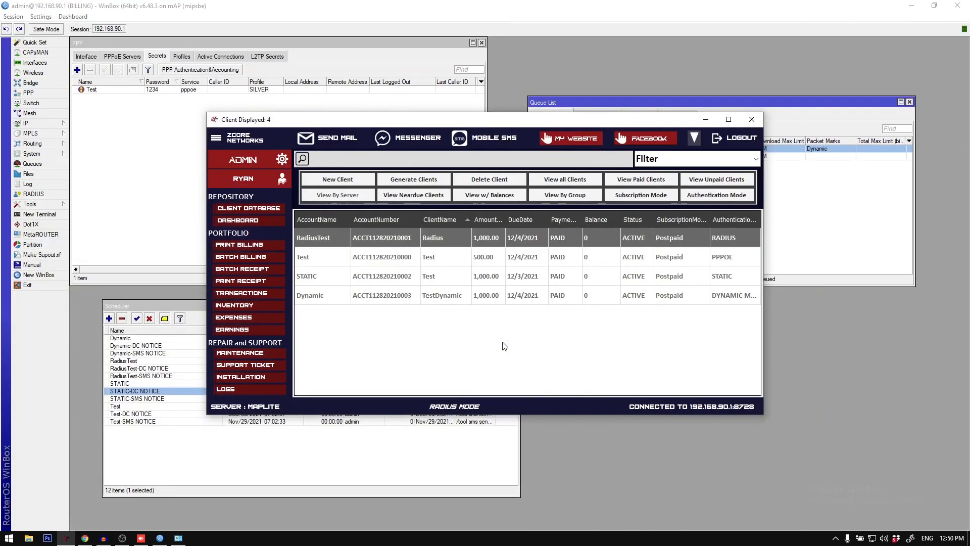
pyautogui.click(161, 539)
pyautogui.click(85, 538)
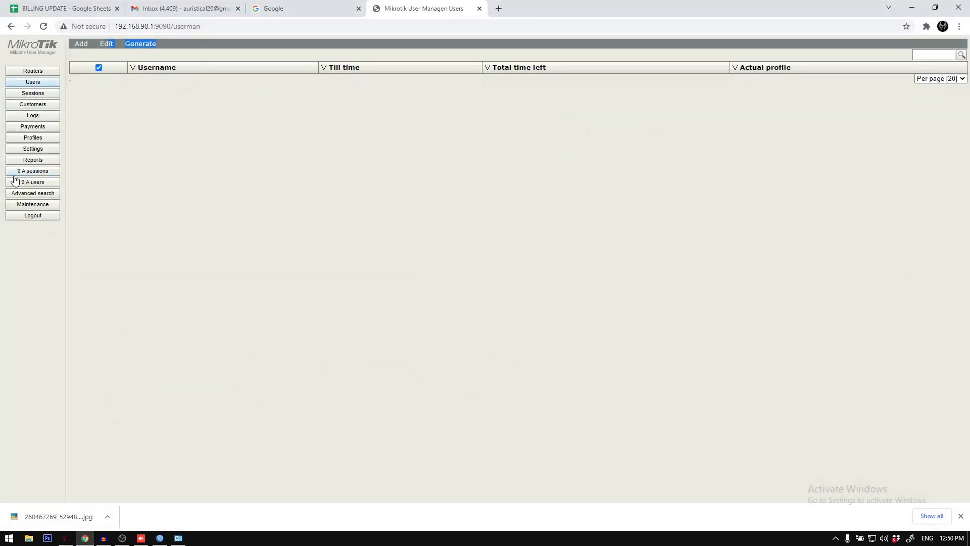
pyautogui.click(32, 215)
pyautogui.write('admin')
pyautogui.press('Return')
pyautogui.click(66, 538)
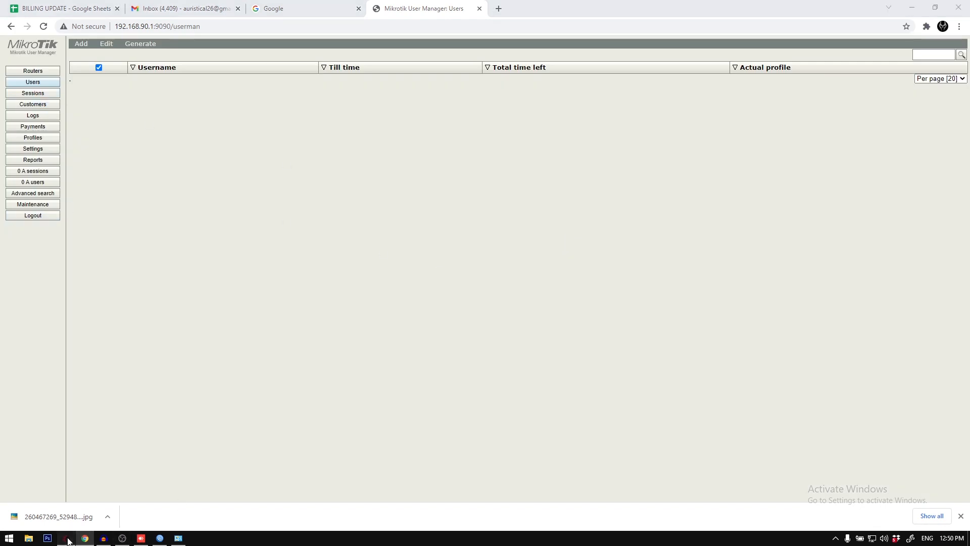
# Step: Sync the RadiusTest client from the billing system once more, refresh the User Manager users list, and minimize the browser
pyautogui.click(273, 211)
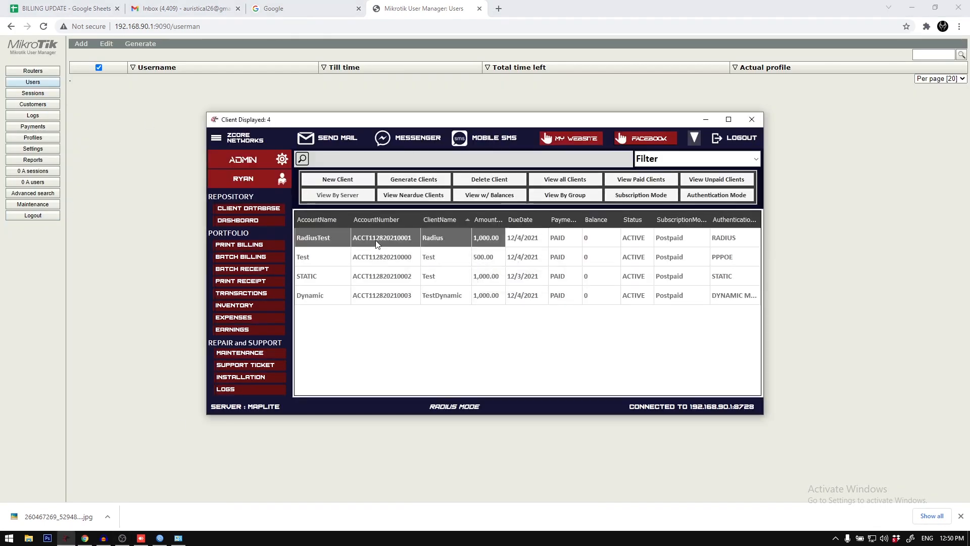
pyautogui.rightClick(377, 240)
pyautogui.click(413, 347)
pyautogui.click(35, 85)
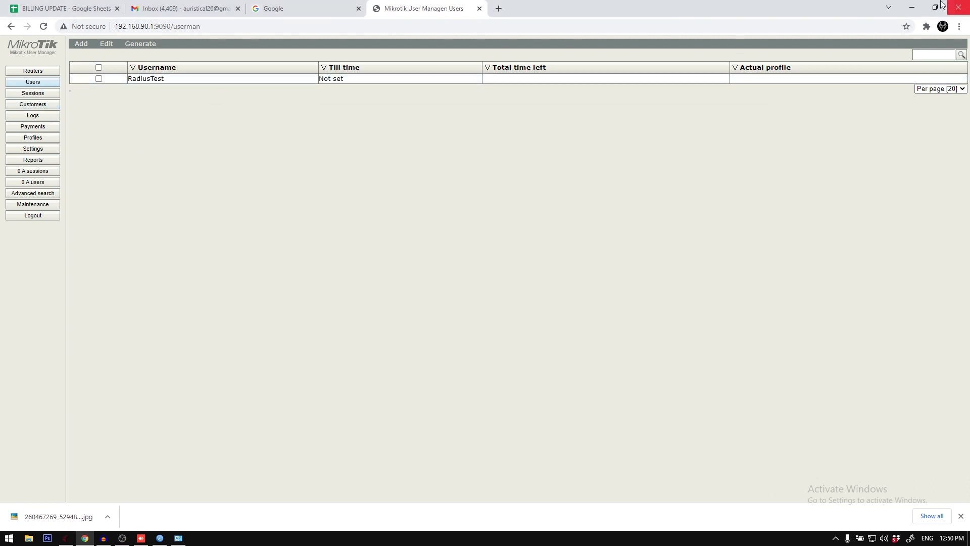
pyautogui.click(889, 7)
pyautogui.click(911, 7)
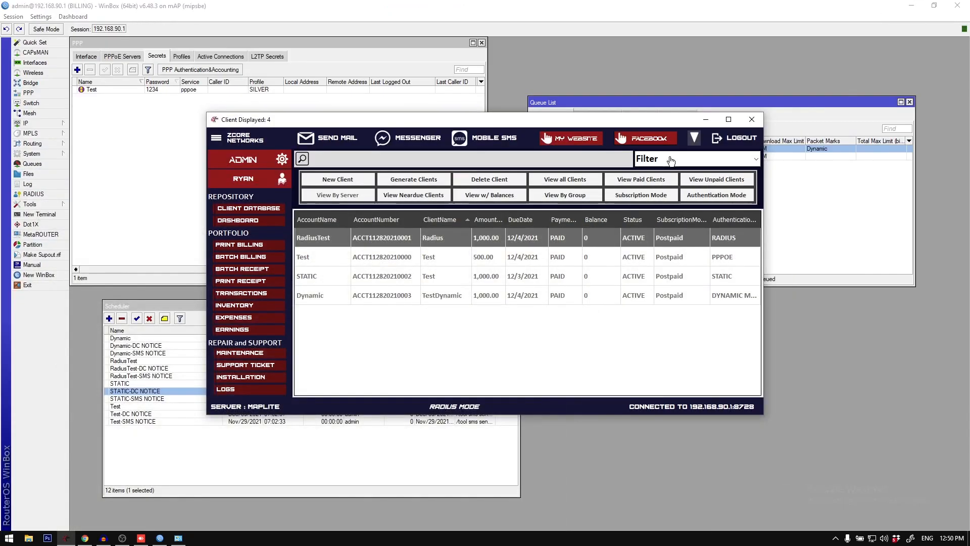
# Step: In WinBox, delete all scheduler entries, the Test PPPoE secret and all simple queues
pyautogui.moveTo(611, 120); pyautogui.dragTo(612, 133)
pyautogui.click(186, 400)
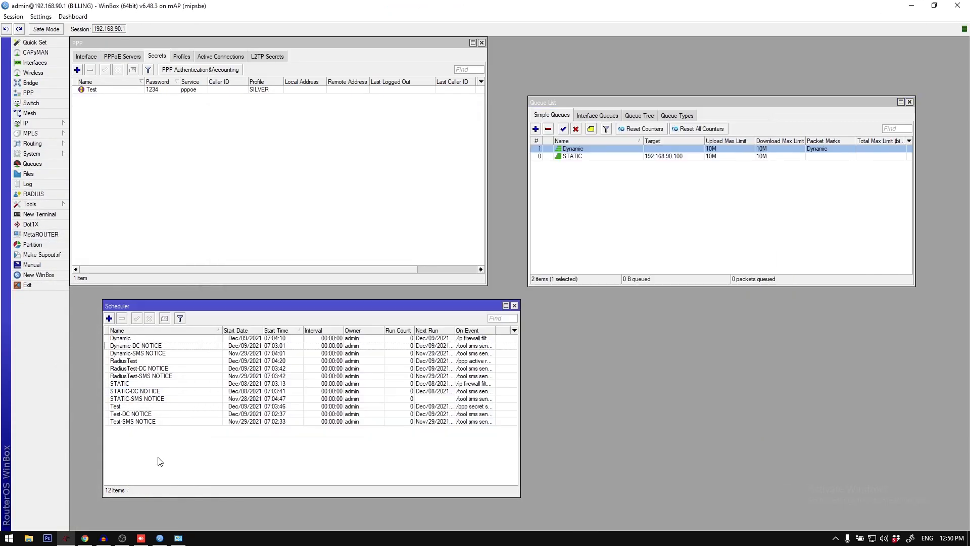
pyautogui.click(107, 91)
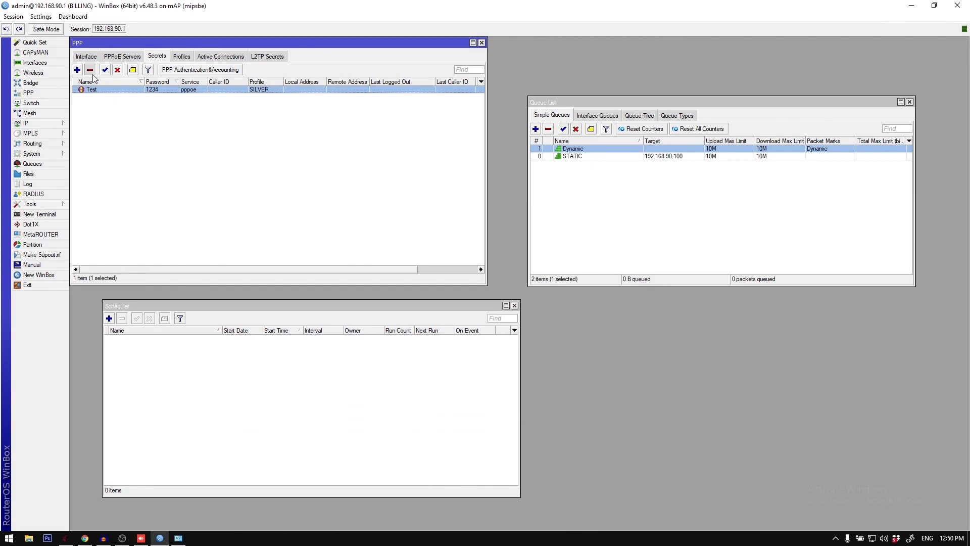
pyautogui.click(90, 70)
pyautogui.click(672, 224)
pyautogui.hotkey('ctrl', 'a')
pyautogui.click(548, 129)
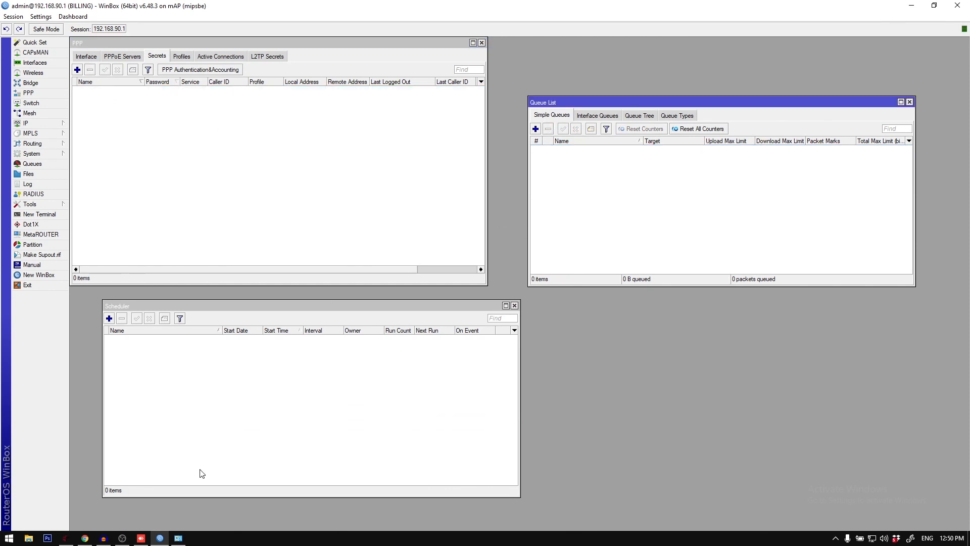
# Step: Switch to the billing system and look over its list of settings and management options
pyautogui.click(64, 538)
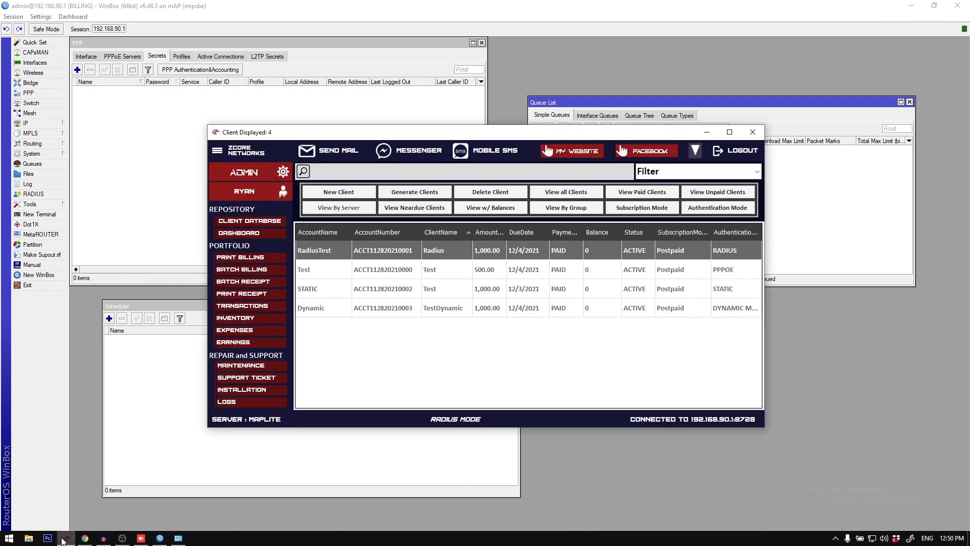
pyautogui.click(121, 538)
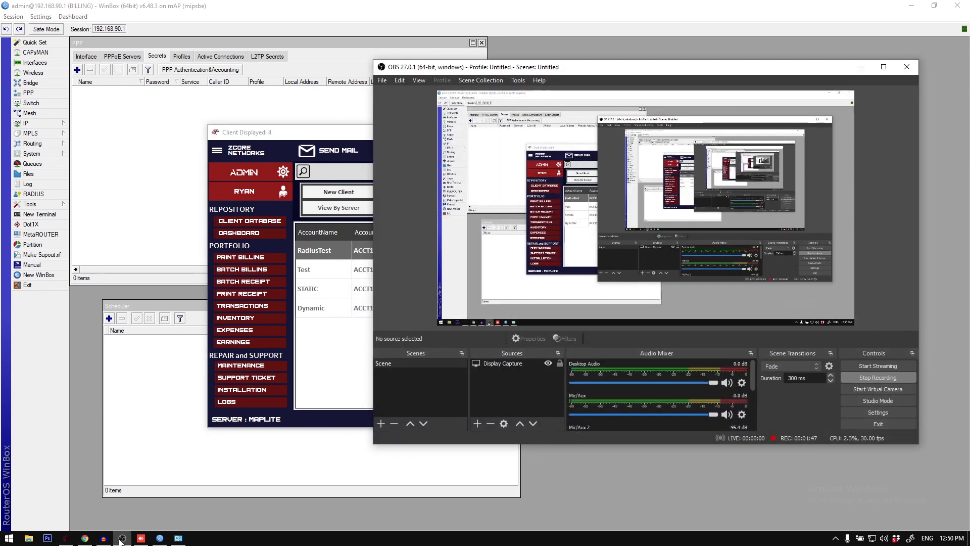
pyautogui.click(122, 538)
pyautogui.click(103, 537)
pyautogui.click(104, 539)
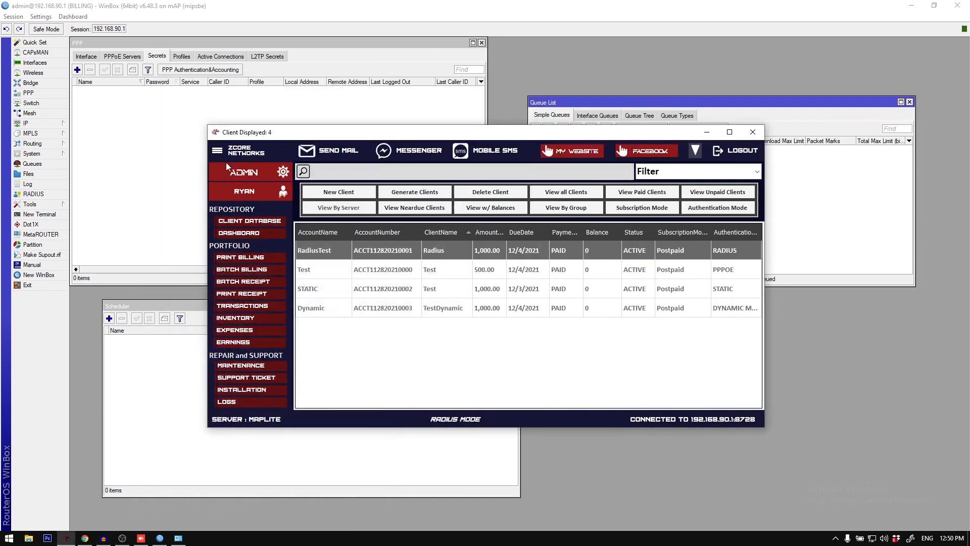
pyautogui.click(219, 154)
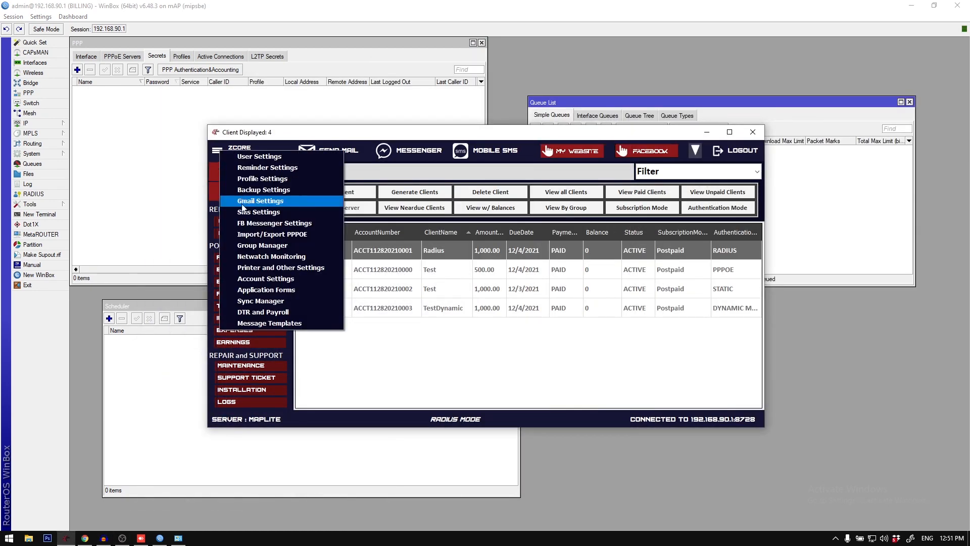
pyautogui.click(685, 328)
# Step: Log out of the billing system and sign back in with the account username and password, without connecting to a router
pyautogui.click(743, 151)
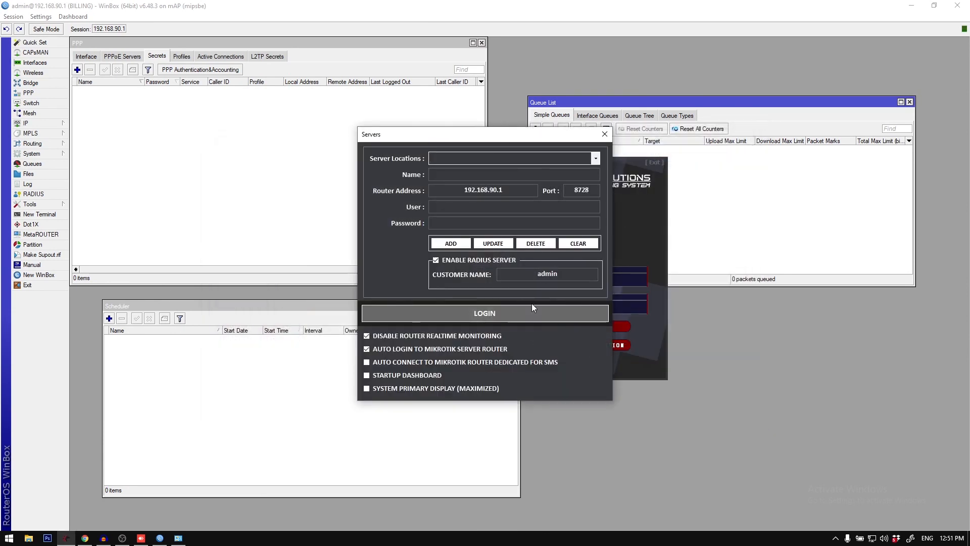
pyautogui.click(532, 310)
pyautogui.click(568, 338)
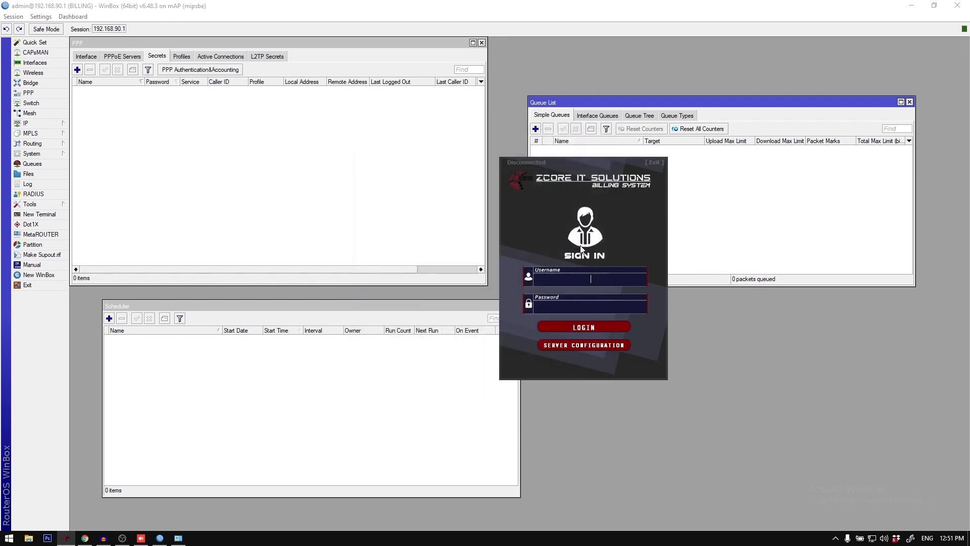
pyautogui.write('admin')
pyautogui.press('Tab')
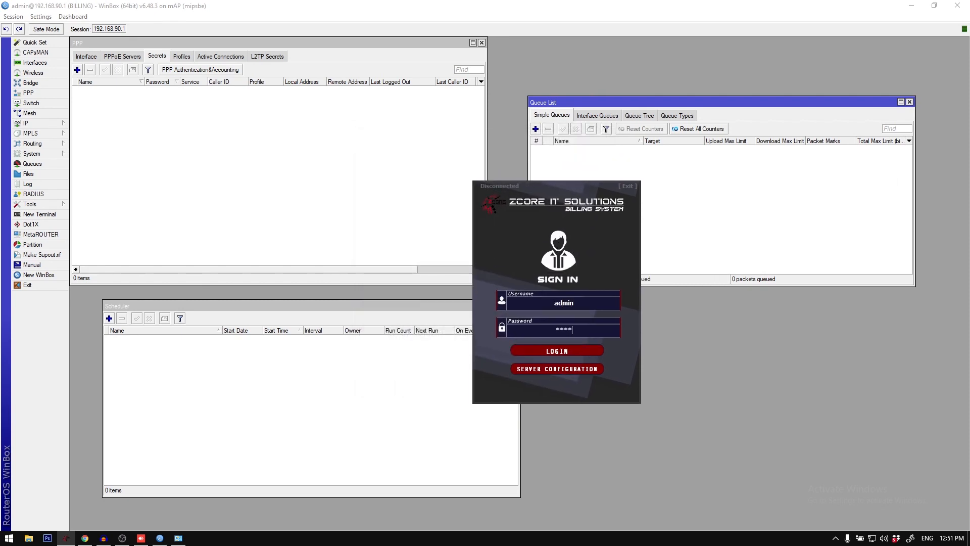
pyautogui.write('****')
pyautogui.press('Return')
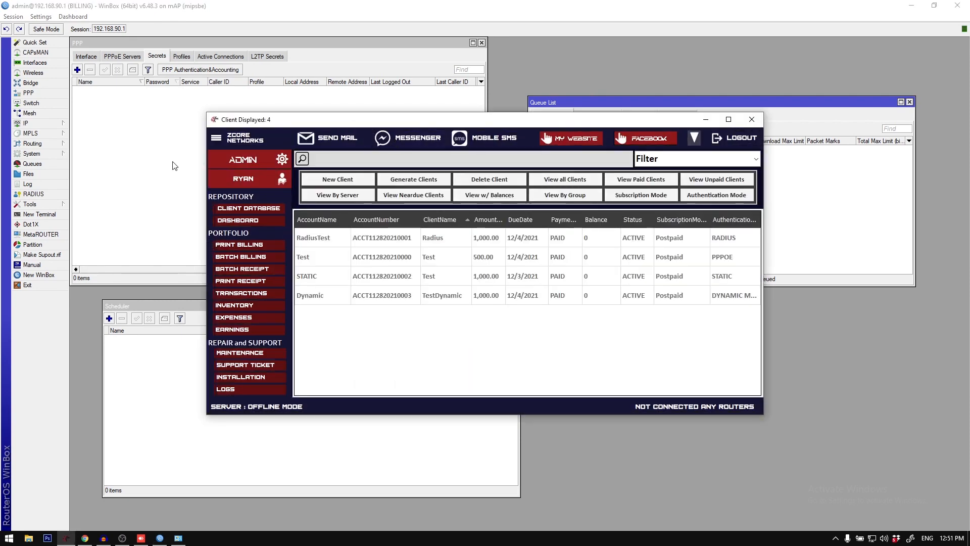
# Step: Open the Sync Manager and choose MAPLITE as the server
pyautogui.click(216, 140)
pyautogui.click(263, 280)
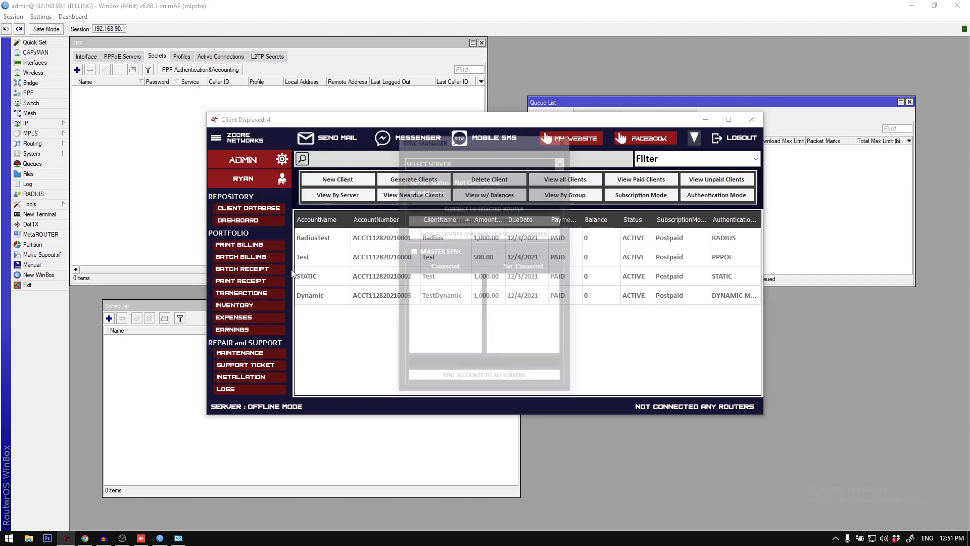
pyautogui.moveTo(460, 142); pyautogui.dragTo(453, 191)
pyautogui.click(556, 210)
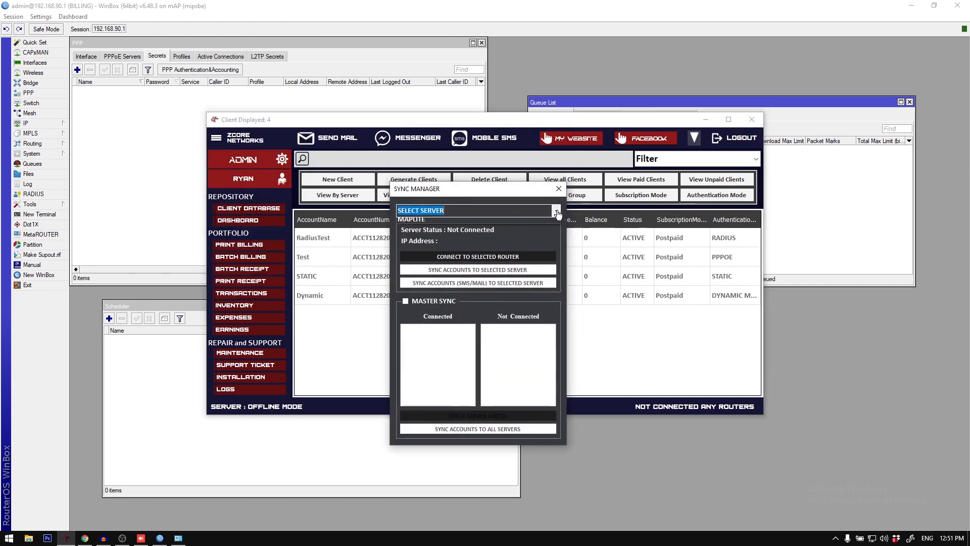
pyautogui.click(551, 223)
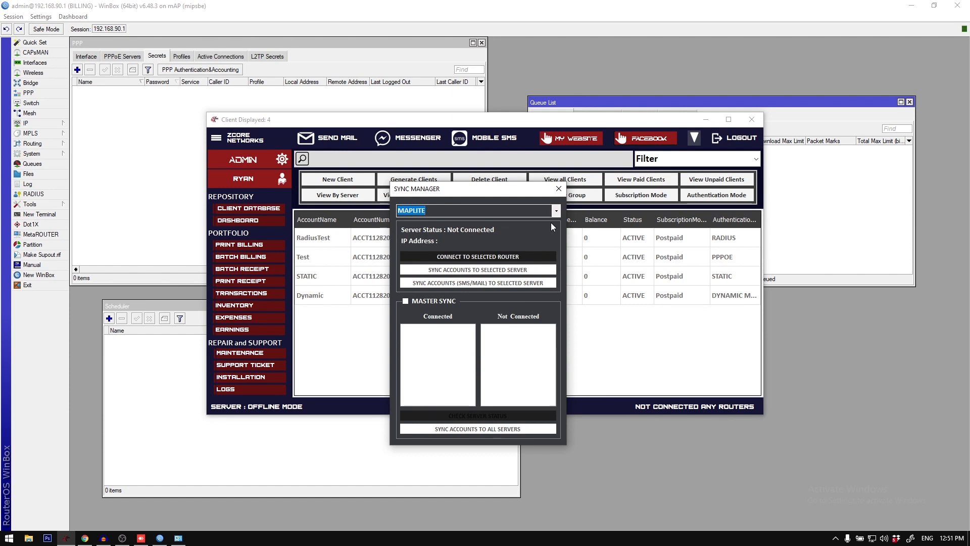
pyautogui.click(556, 212)
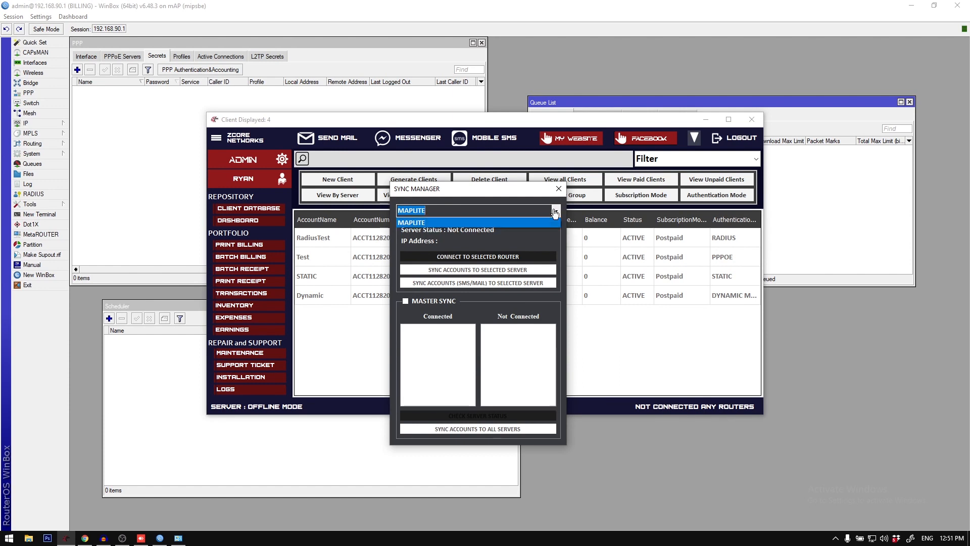
pyautogui.click(550, 223)
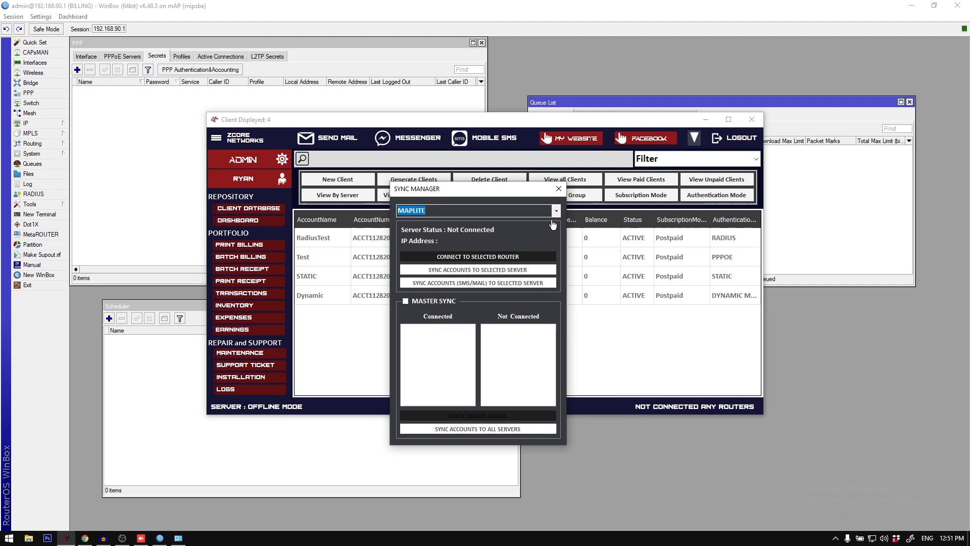
# Step: Enable Master Sync, check the server status, and disable Master Sync again
pyautogui.click(447, 299)
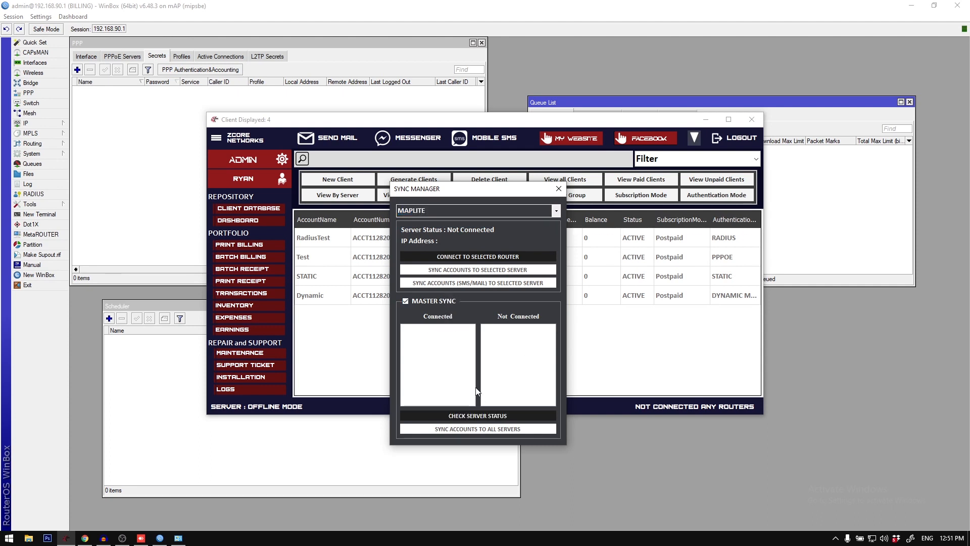
pyautogui.click(484, 418)
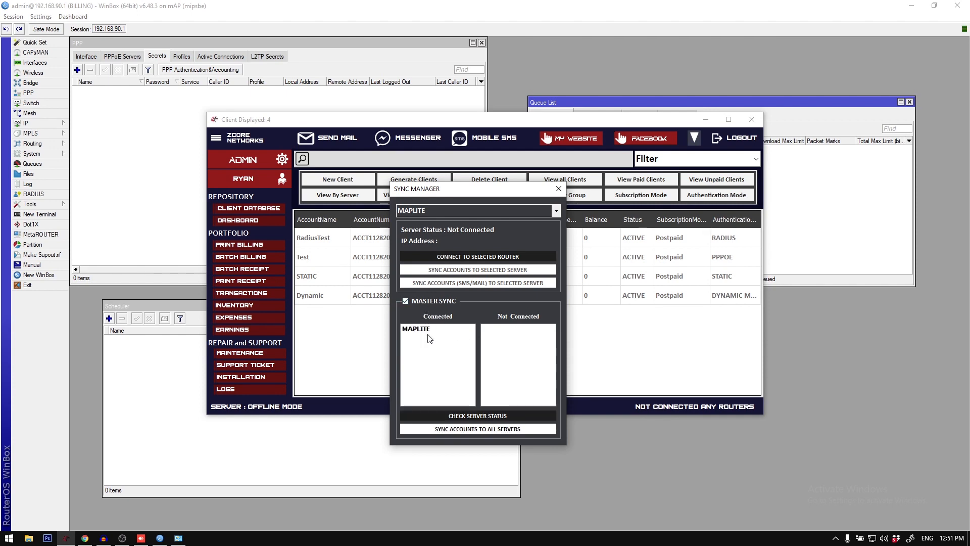
pyautogui.click(440, 302)
# Step: Connect the Sync Manager to the MAPLITE router and sync the accounts to the selected server
pyautogui.click(556, 211)
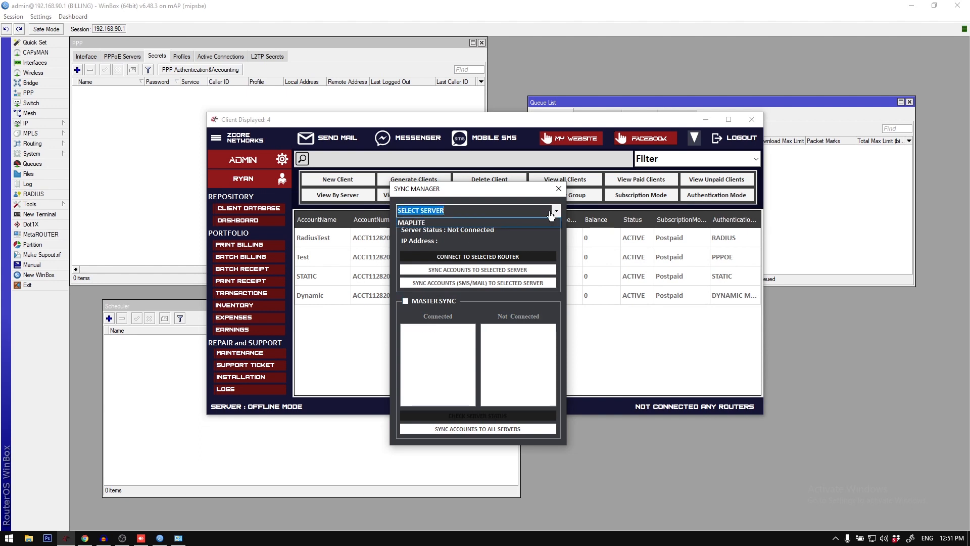
pyautogui.click(470, 231)
pyautogui.click(498, 259)
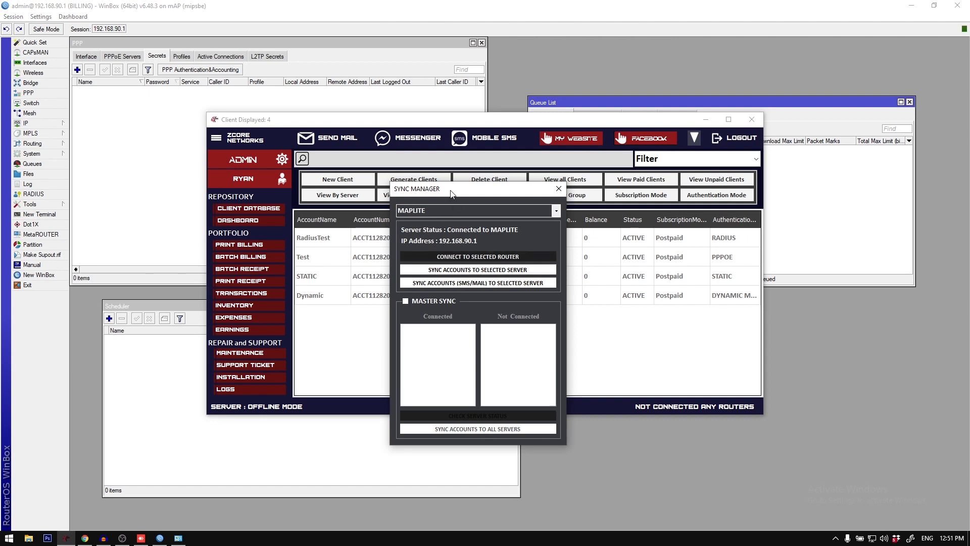
pyautogui.moveTo(452, 194); pyautogui.dragTo(586, 250)
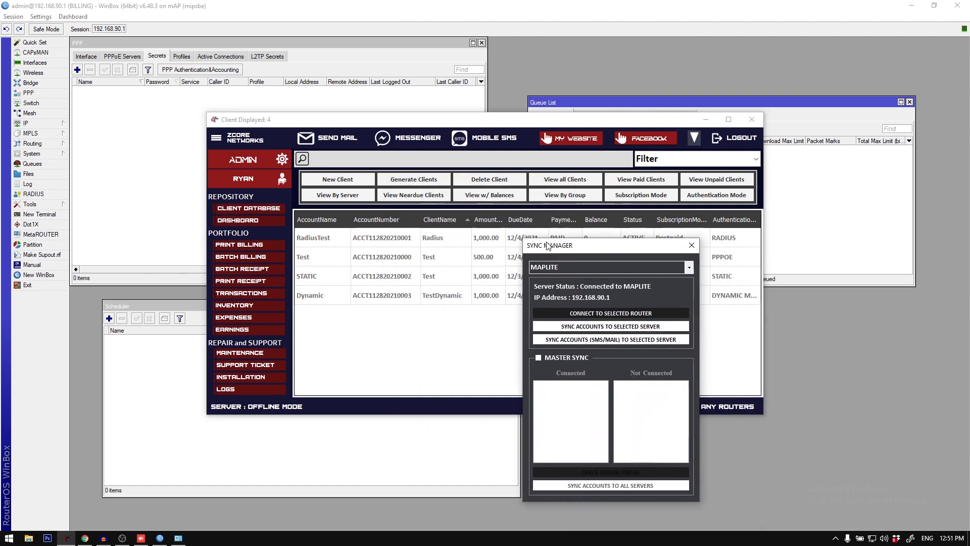
pyautogui.click(614, 328)
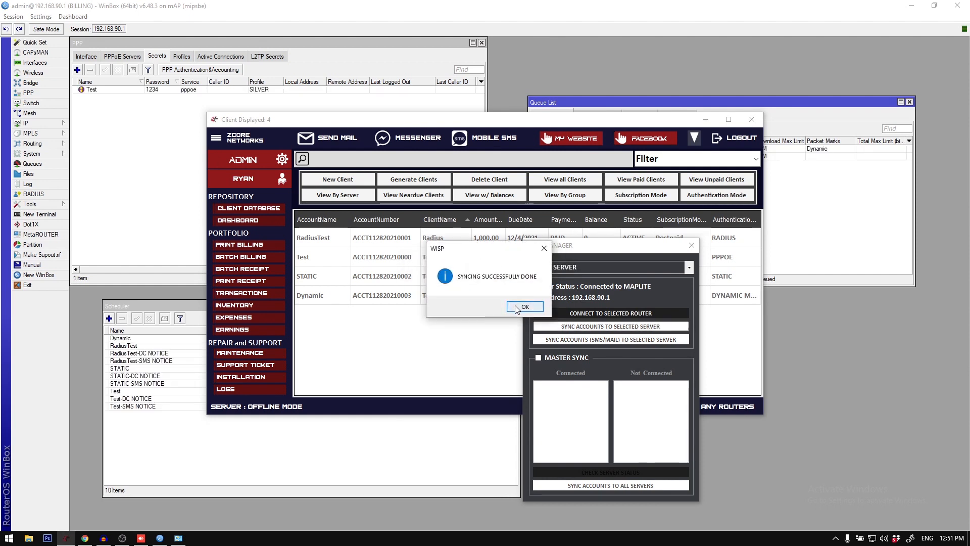
pyautogui.click(525, 307)
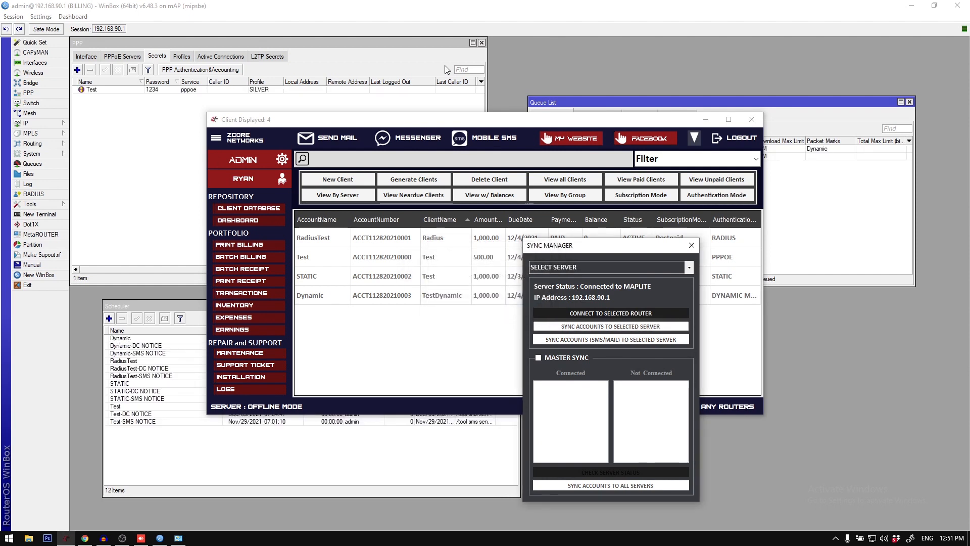
# Step: In WinBox, examine the scheduler entries of the Dynamic, RadiusTest, STATIC and Test clients and the STATIC simple queue
pyautogui.click(364, 5)
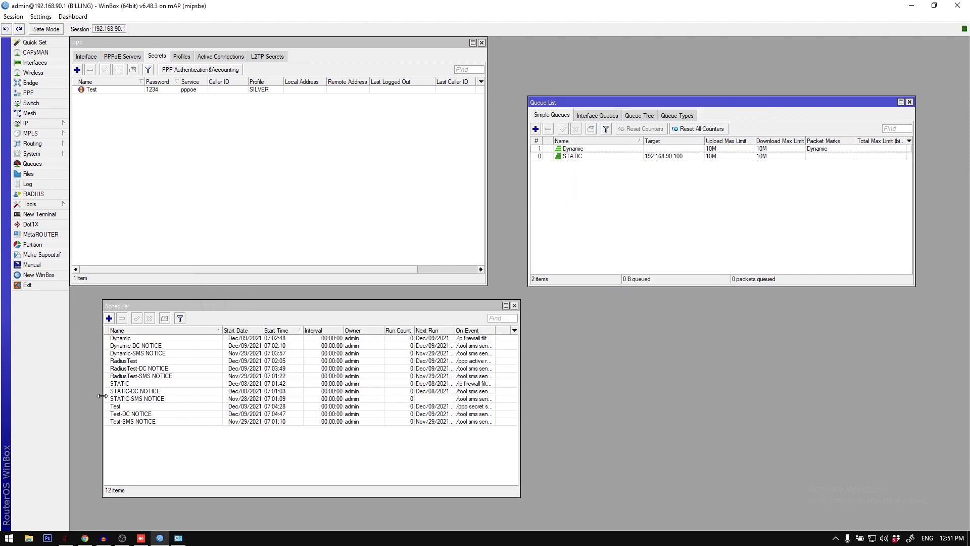
pyautogui.click(146, 343)
pyautogui.click(149, 337)
pyautogui.keyDown('shift'); pyautogui.click(154, 354); pyautogui.keyUp('shift')
pyautogui.click(151, 360)
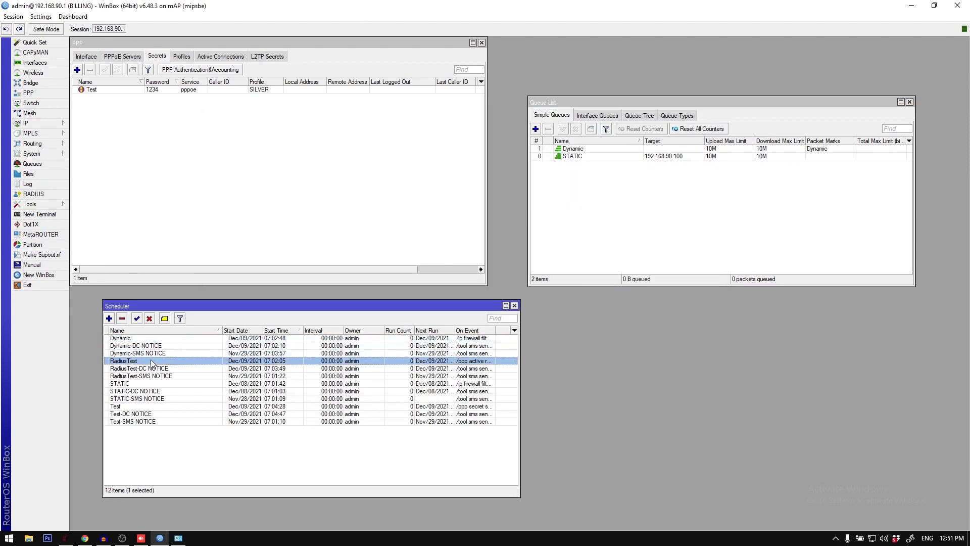
pyautogui.keyDown('shift'); pyautogui.click(153, 376); pyautogui.keyUp('shift')
pyautogui.click(145, 384)
pyautogui.keyDown('shift'); pyautogui.click(147, 398); pyautogui.keyUp('shift')
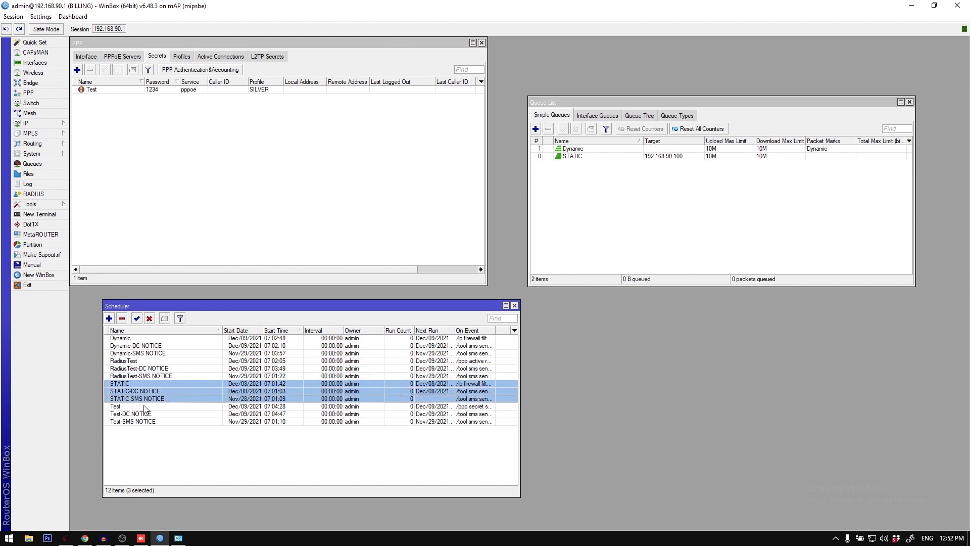
pyautogui.click(145, 407)
pyautogui.keyDown('shift'); pyautogui.click(148, 420); pyautogui.keyUp('shift')
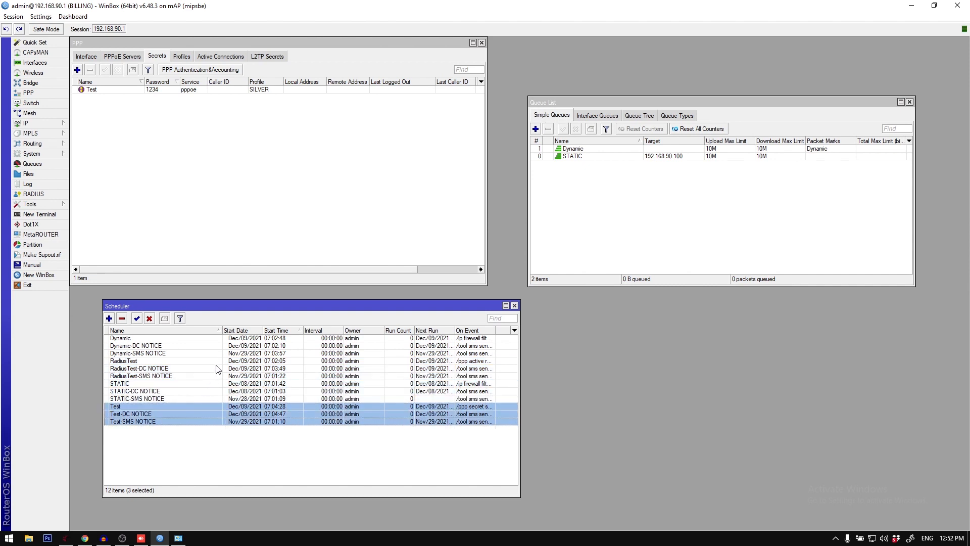
pyautogui.click(591, 158)
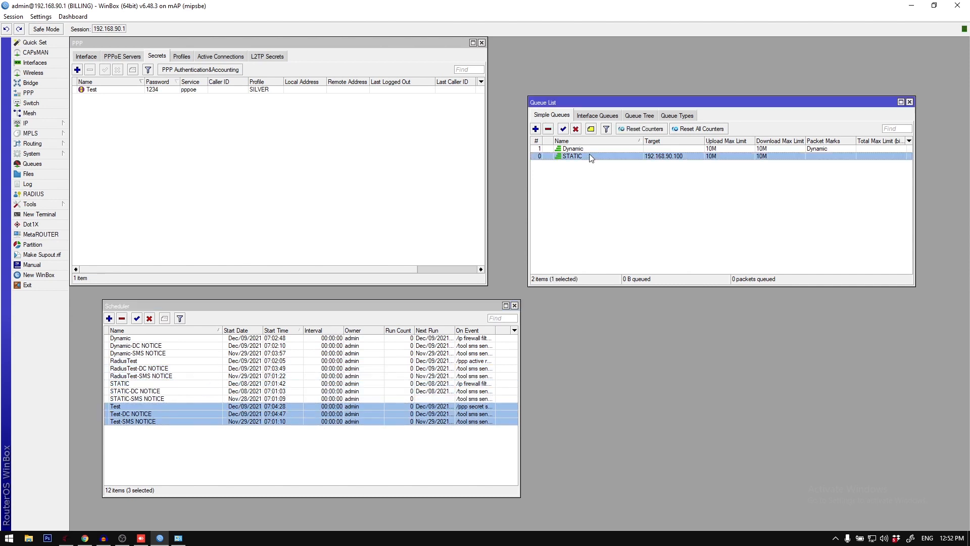
# Step: Check the Dynamic and STATIC entries in the simple queue list
pyautogui.click(590, 148)
pyautogui.keyDown('shift'); pyautogui.click(589, 154); pyautogui.keyUp('shift')
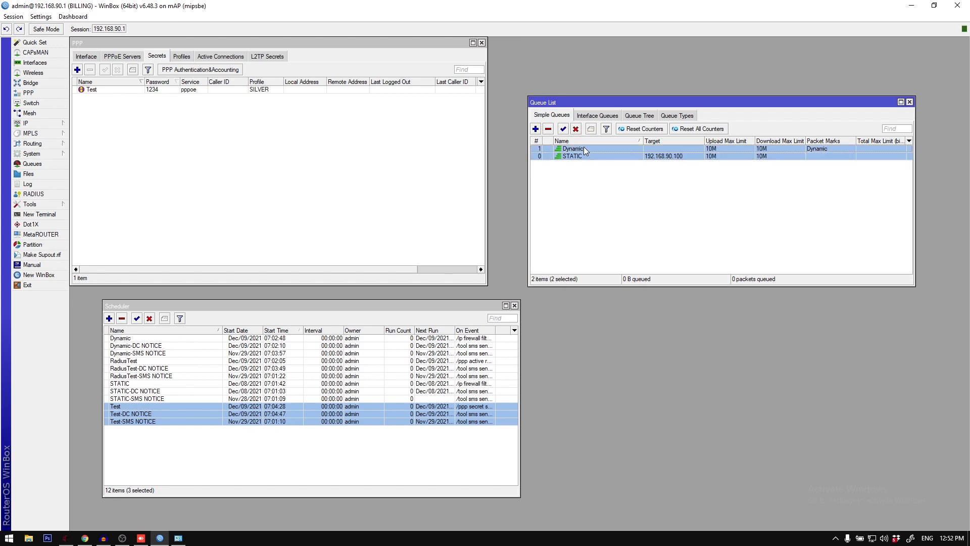
pyautogui.click(585, 157)
# Step: Switch to MikroTik User Manager in the browser, log in again, and remove the RadiusTest user
pyautogui.click(85, 538)
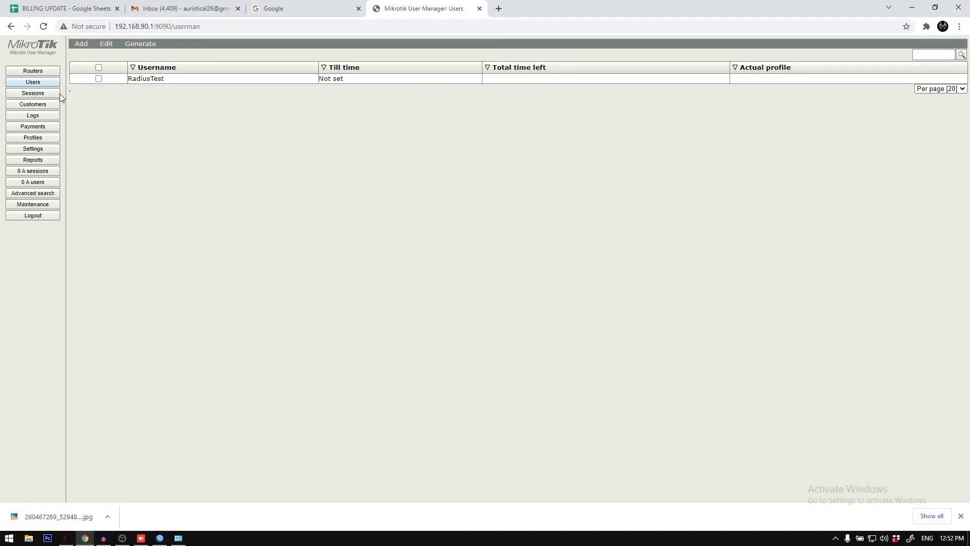
pyautogui.click(33, 216)
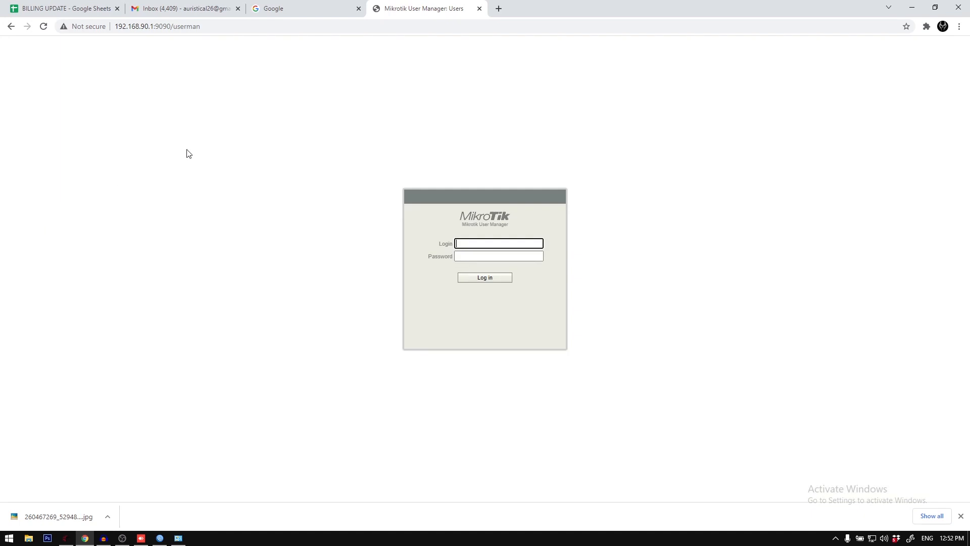
pyautogui.press('Return')
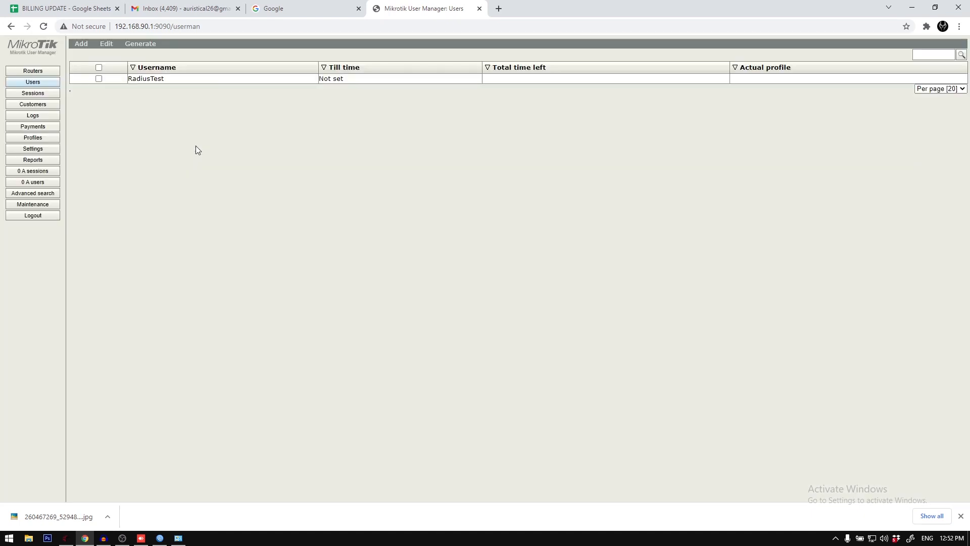
pyautogui.click(98, 68)
pyautogui.click(111, 46)
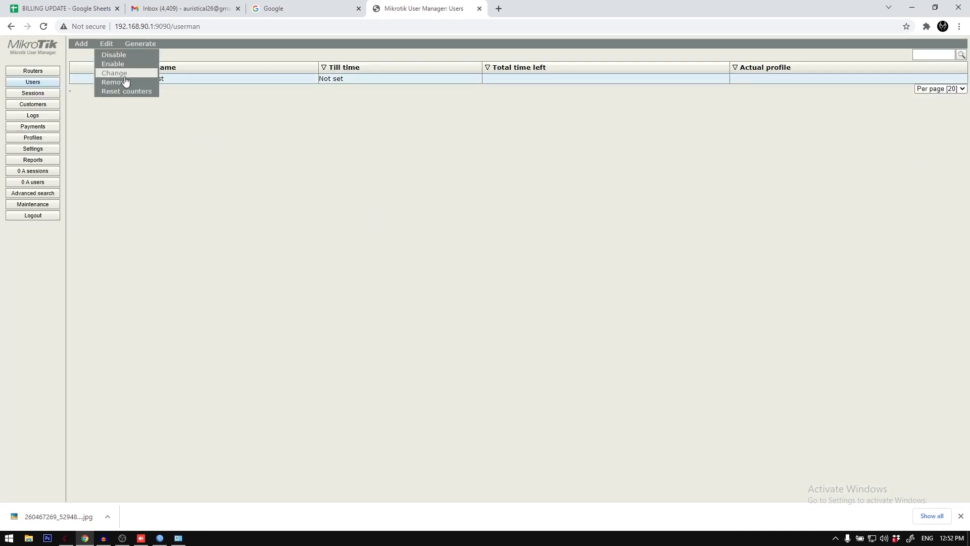
pyautogui.click(128, 83)
pyautogui.click(534, 83)
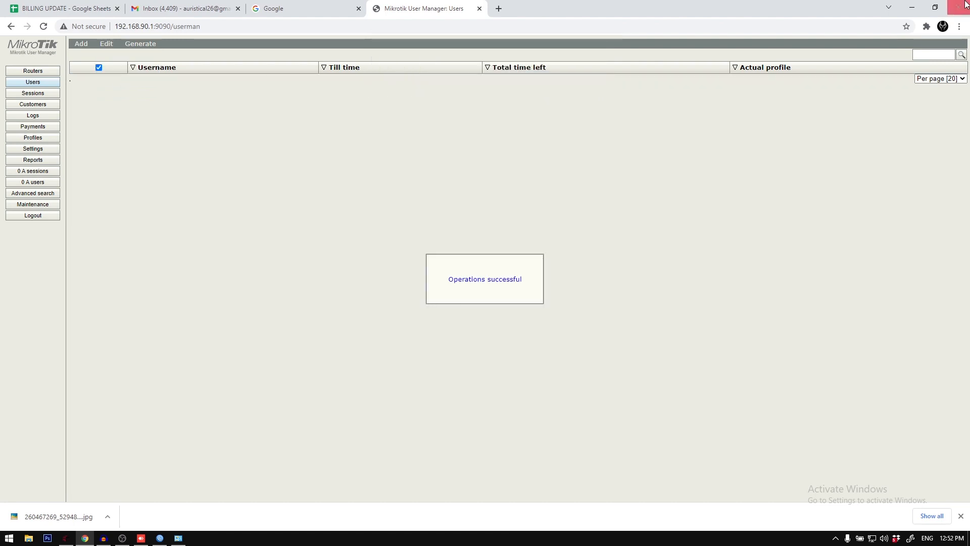
# Step: Return to the billing system's Sync Manager, choose MAPLITE, and sync the accounts to the selected server
pyautogui.click(912, 7)
pyautogui.click(66, 538)
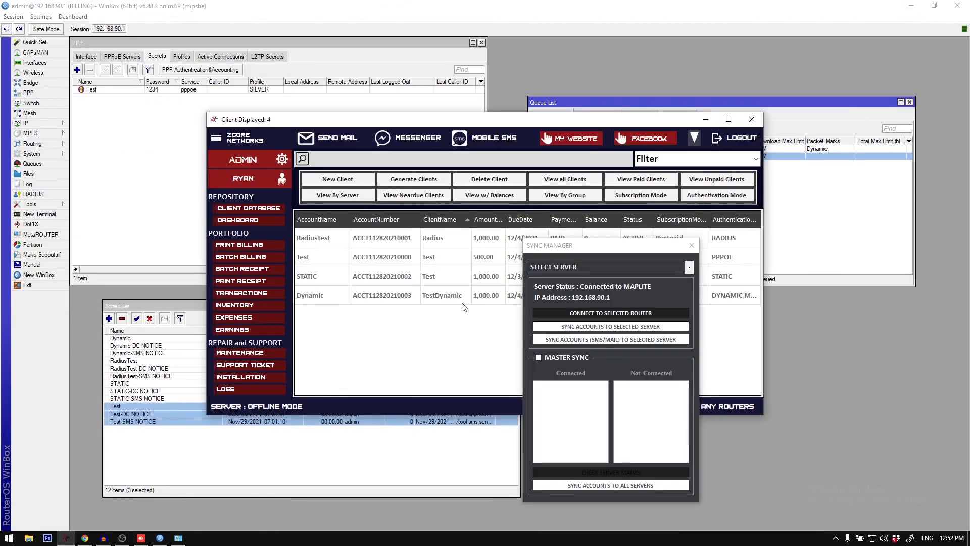
pyautogui.click(688, 267)
pyautogui.click(681, 284)
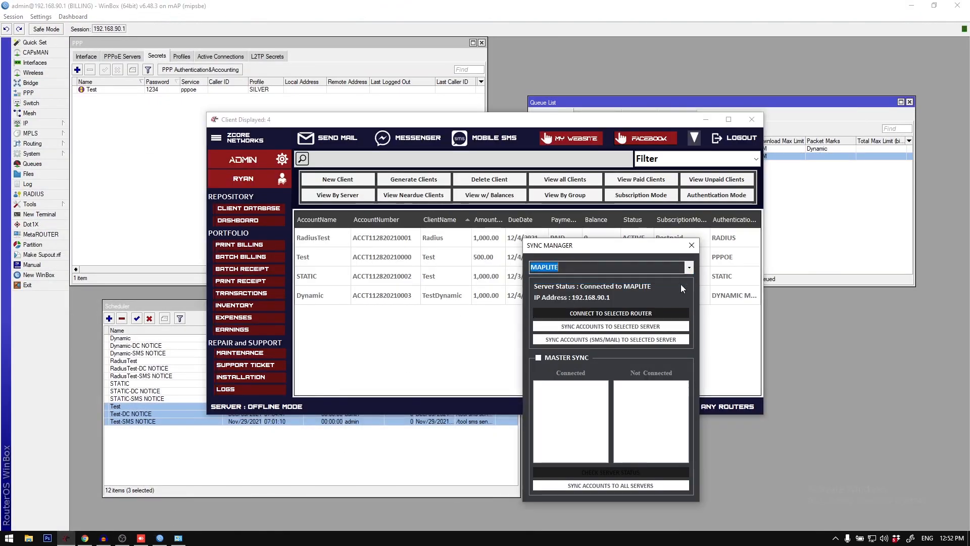
pyautogui.click(617, 328)
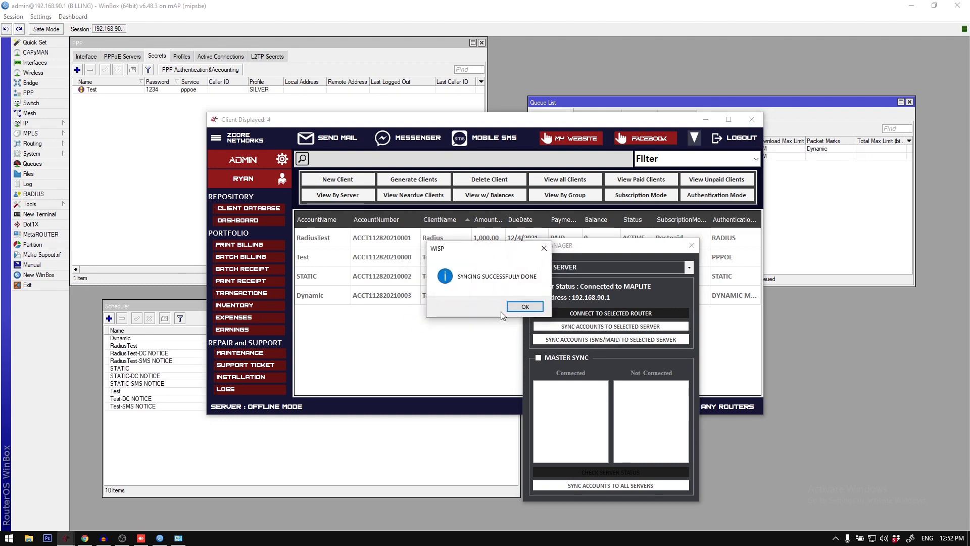
pyautogui.click(532, 305)
# Step: Switch to User Manager and reload its user list to check for the RadiusTest account
pyautogui.click(84, 538)
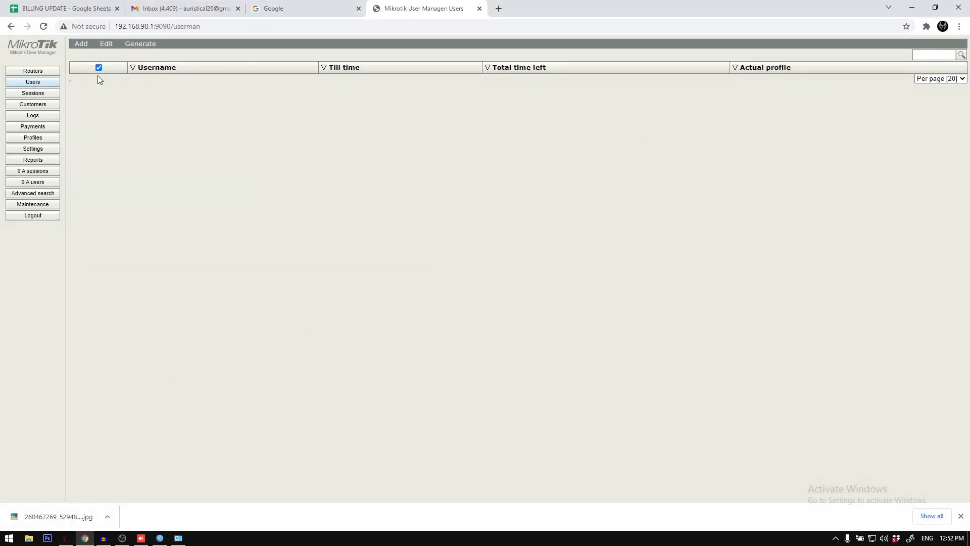
pyautogui.click(51, 82)
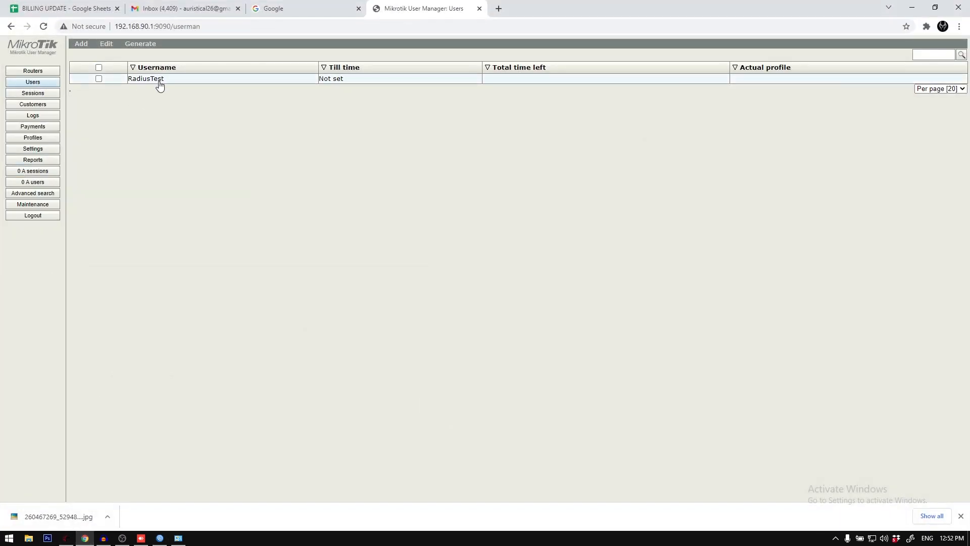
pyautogui.click(910, 6)
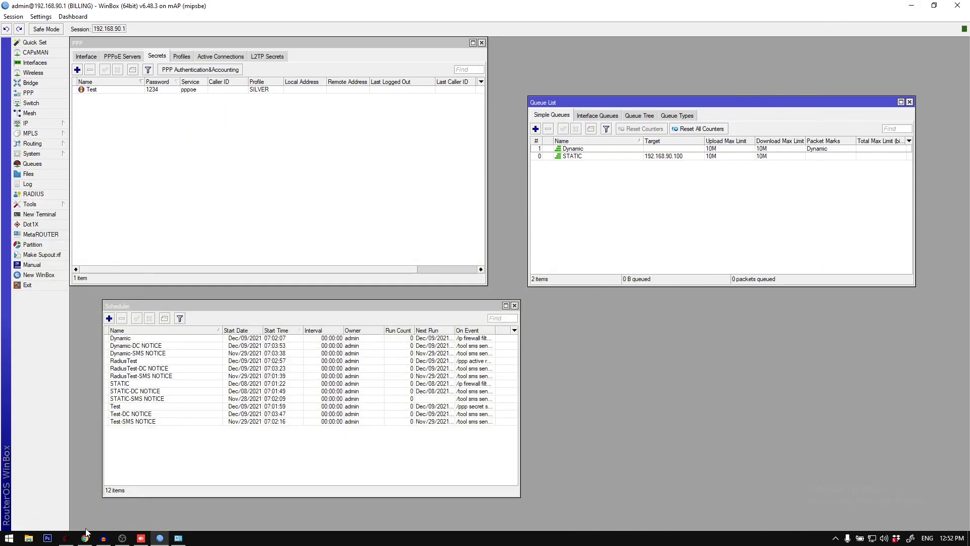
# Step: In the billing system, open the RadiusTest client's update form, review the available authentication types, and close the form
pyautogui.click(66, 538)
pyautogui.rightClick(614, 236)
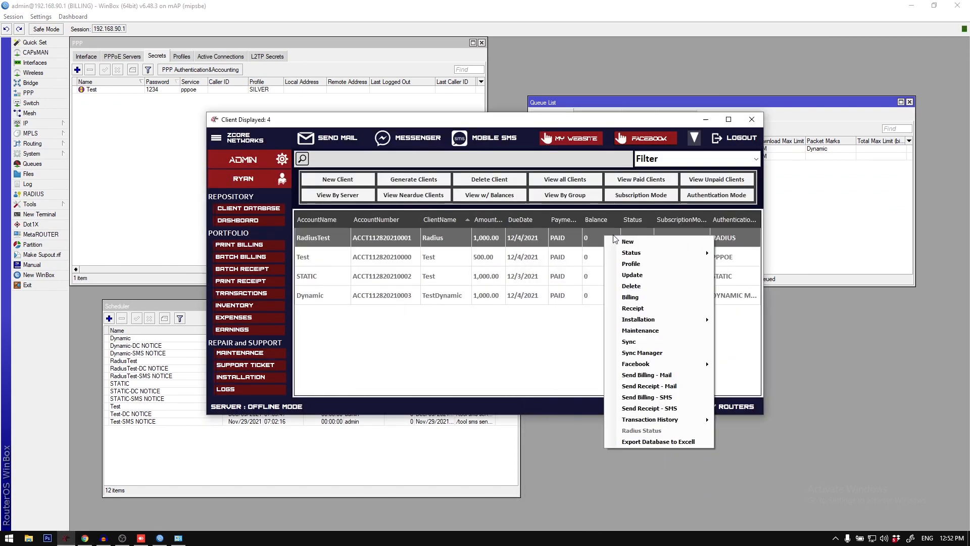
pyautogui.click(633, 274)
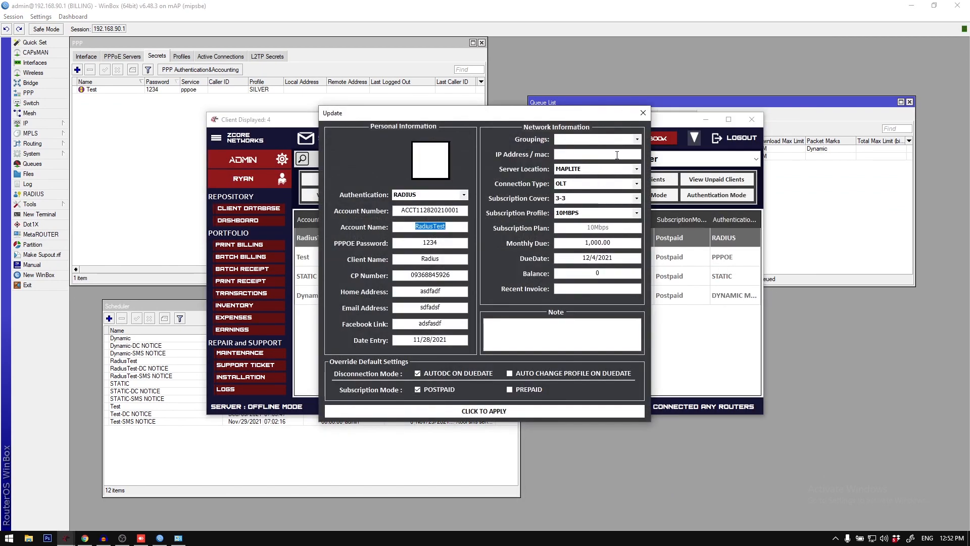
pyautogui.click(463, 195)
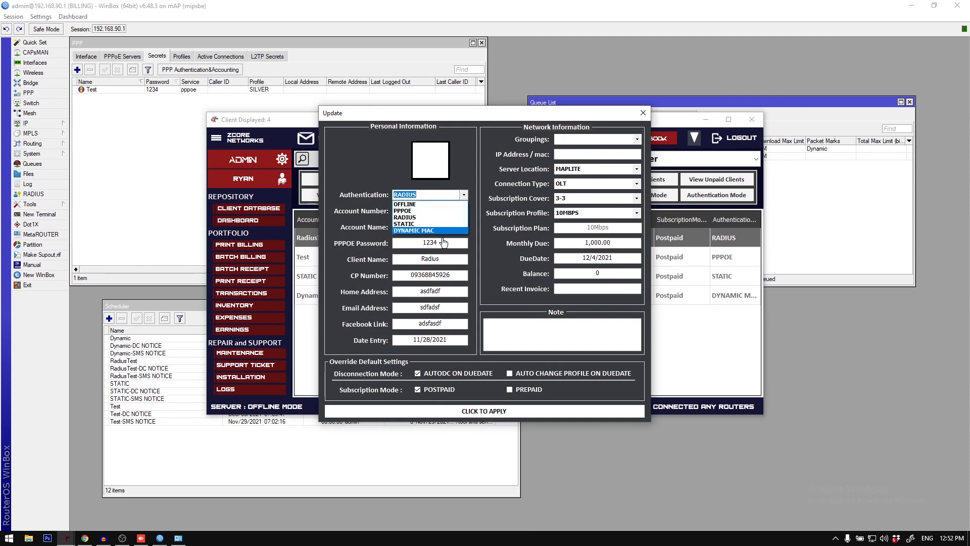
pyautogui.click(643, 112)
pyautogui.click(643, 113)
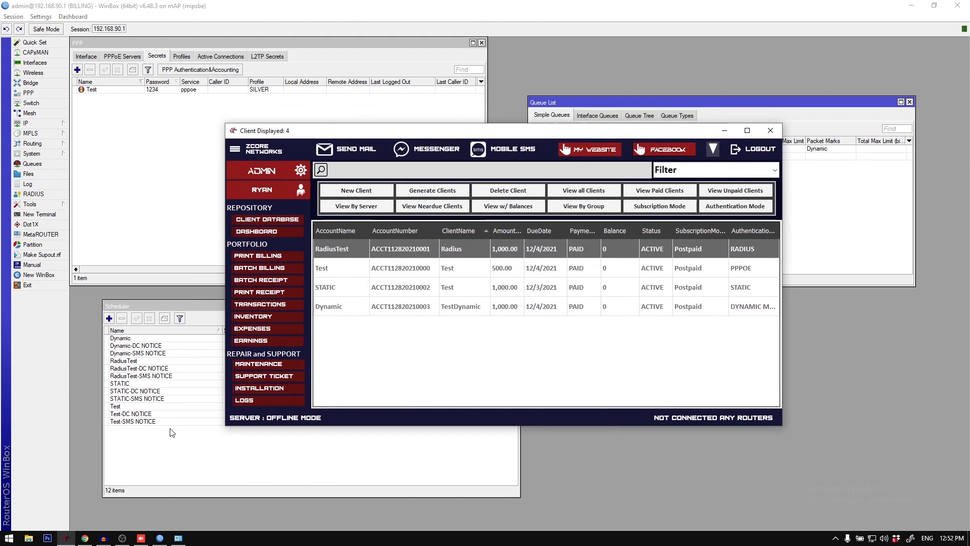
# Step: Delete all scheduler entries in WinBox
pyautogui.click(172, 432)
pyautogui.hotkey('ctrl', 'a')
pyautogui.press('Delete')
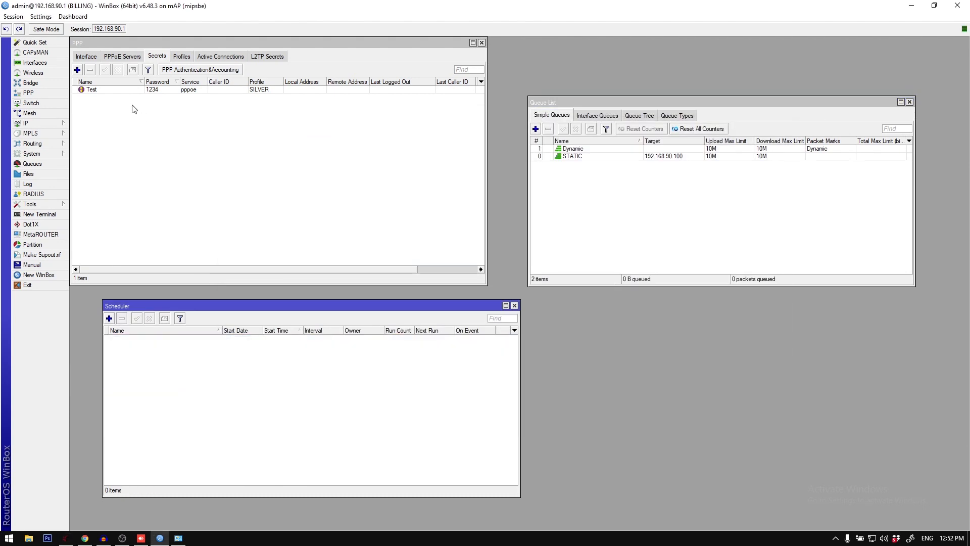
# Step: Delete the Test PPP secret and all simple queues
pyautogui.click(129, 92)
pyautogui.click(89, 71)
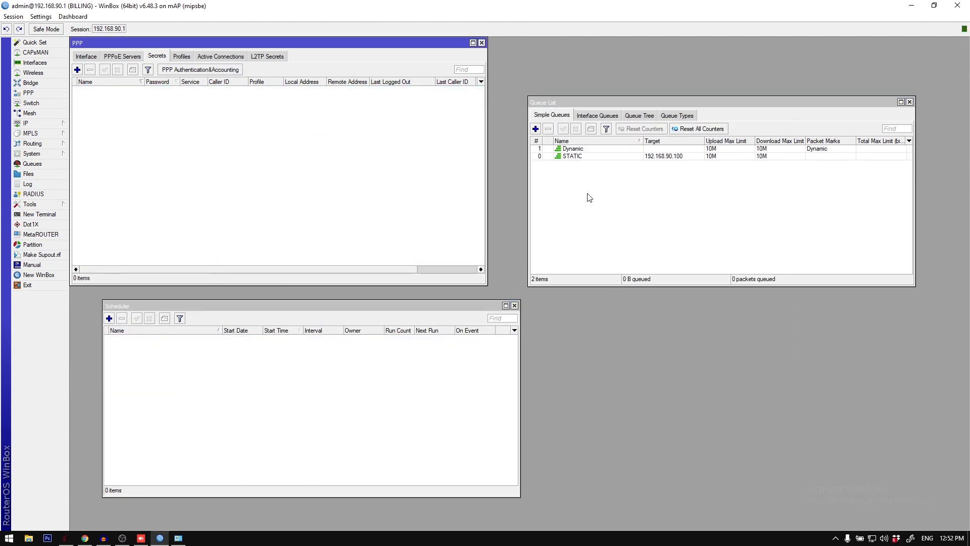
pyautogui.click(589, 197)
pyautogui.hotkey('ctrl', 'a')
pyautogui.press('Delete')
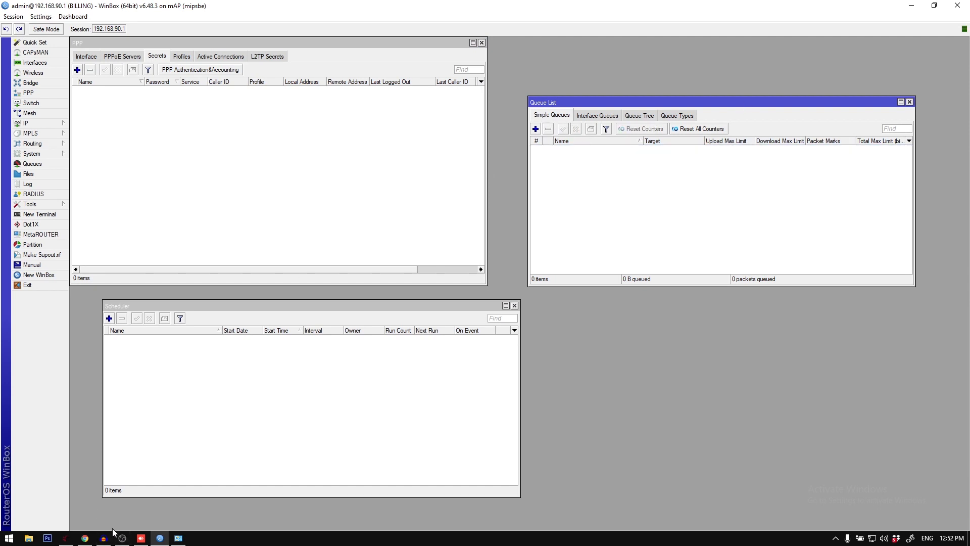
# Step: Switch to the billing system, open the Sync Manager, and choose MAPLITE as the server
pyautogui.click(66, 538)
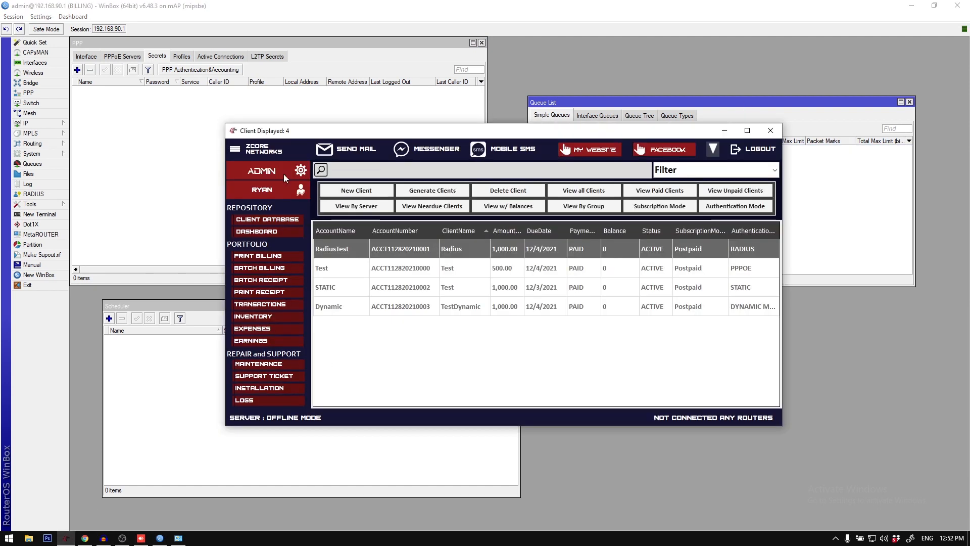
pyautogui.click(242, 152)
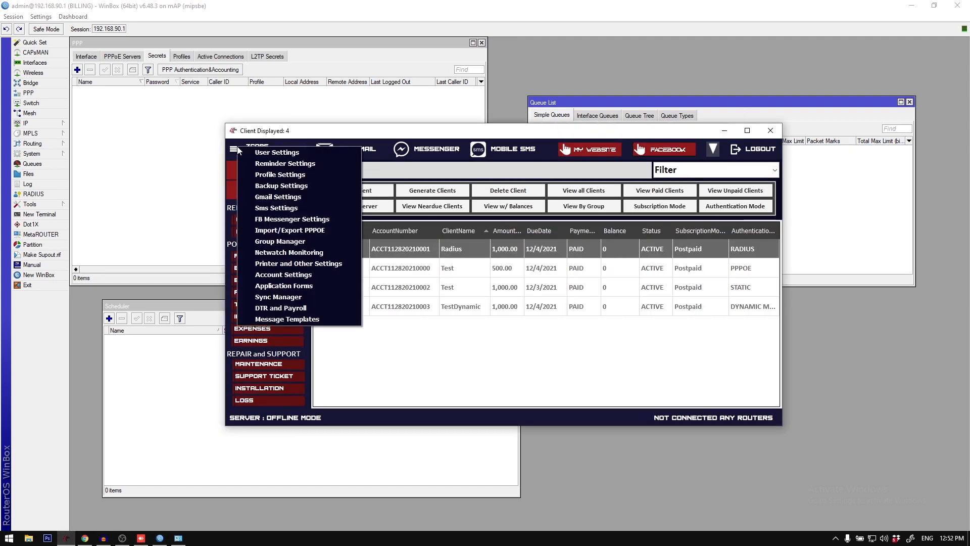
pyautogui.click(284, 294)
pyautogui.click(562, 162)
pyautogui.click(454, 171)
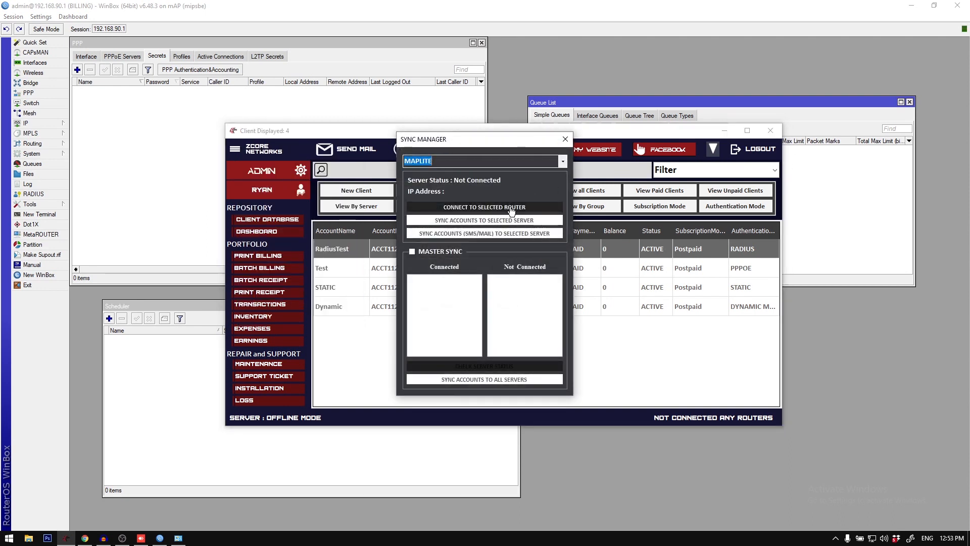
# Step: Connect to the selected router and sync the accounts' SMS/mail entries to the selected server
pyautogui.click(511, 208)
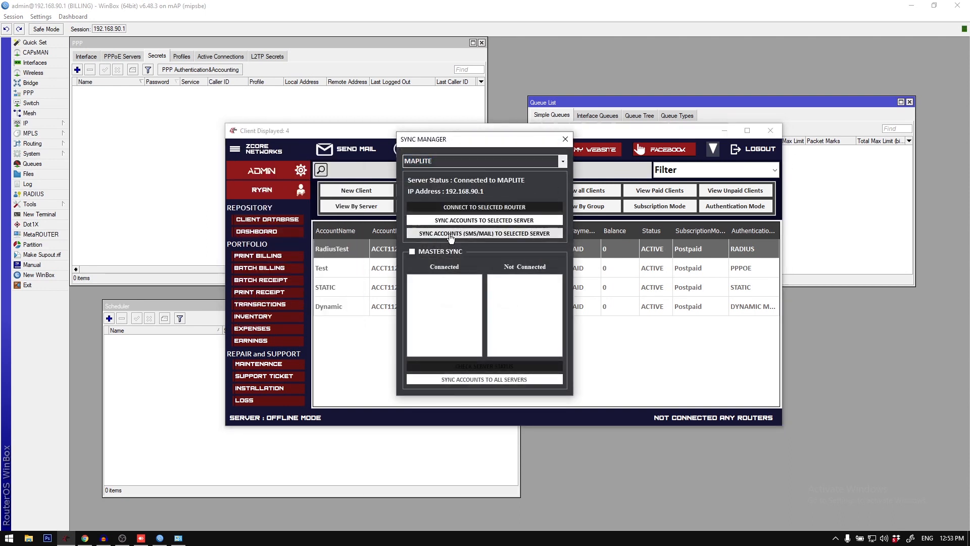
pyautogui.click(478, 234)
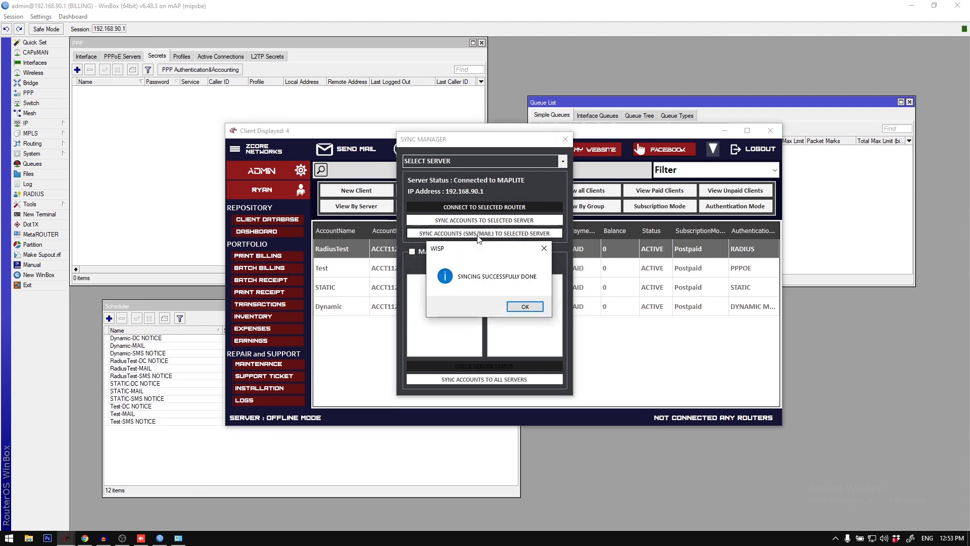
pyautogui.click(524, 308)
# Step: In WinBox, examine the clients' DC NOTICE, MAIL and SMS NOTICE scheduler entries, the PPP secrets list and the simple queue list
pyautogui.click(191, 465)
pyautogui.click(156, 339)
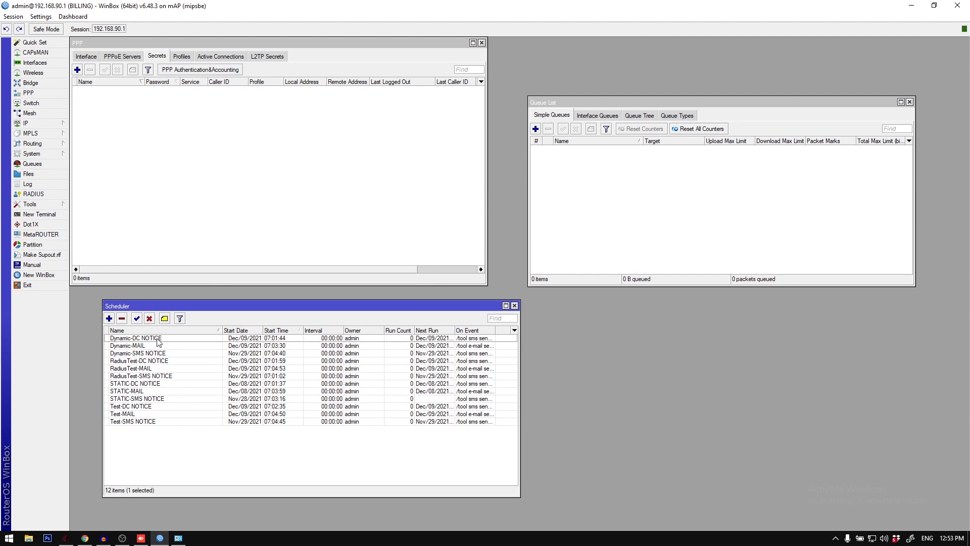
pyautogui.click(154, 354)
pyautogui.click(153, 384)
pyautogui.click(143, 421)
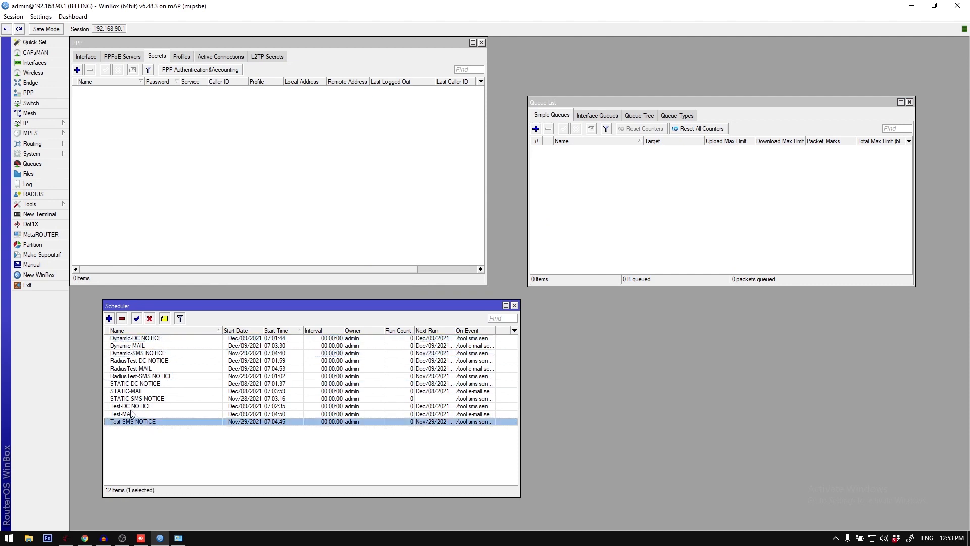
pyautogui.click(131, 411)
pyautogui.click(141, 423)
pyautogui.click(112, 130)
pyautogui.click(652, 196)
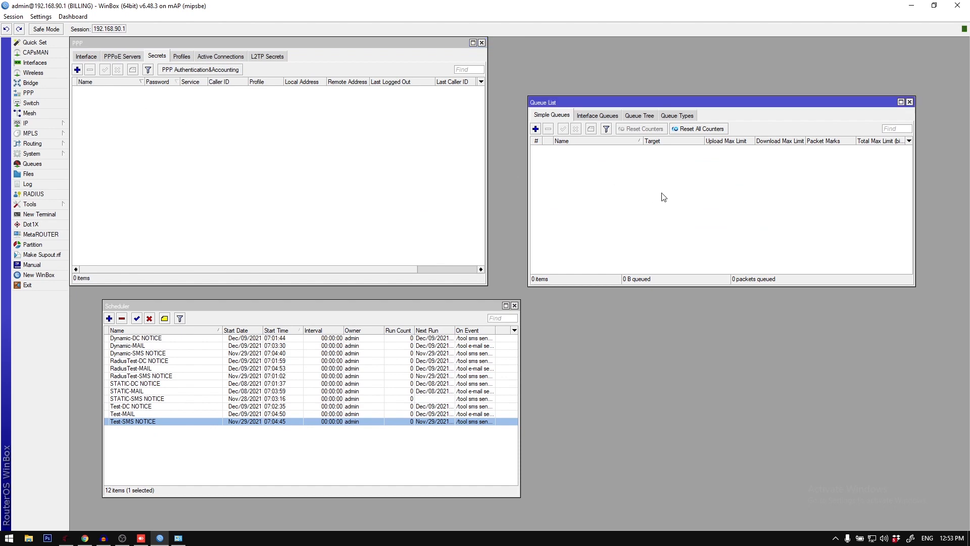
# Step: Reload the user list in User Manager to check the RadiusTest entry
pyautogui.click(85, 537)
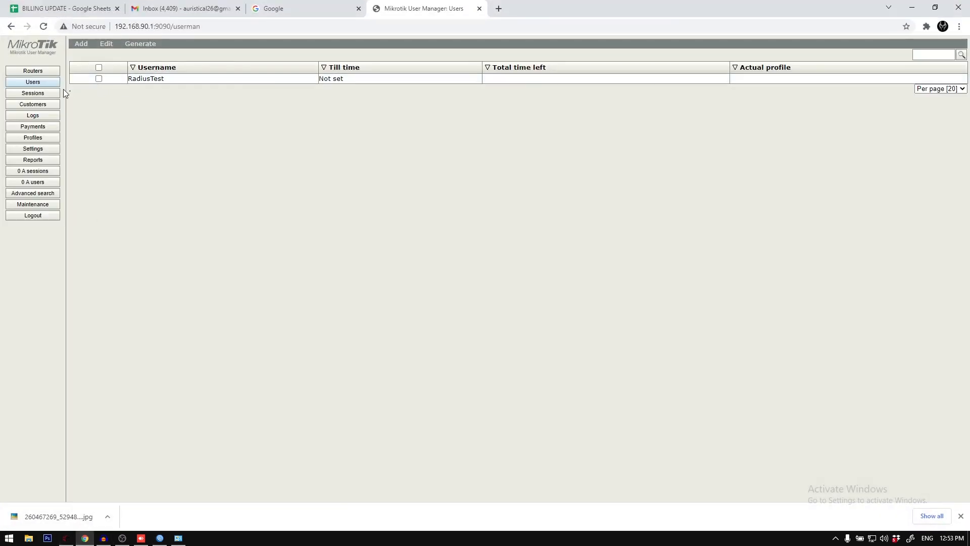
pyautogui.click(40, 83)
pyautogui.click(912, 4)
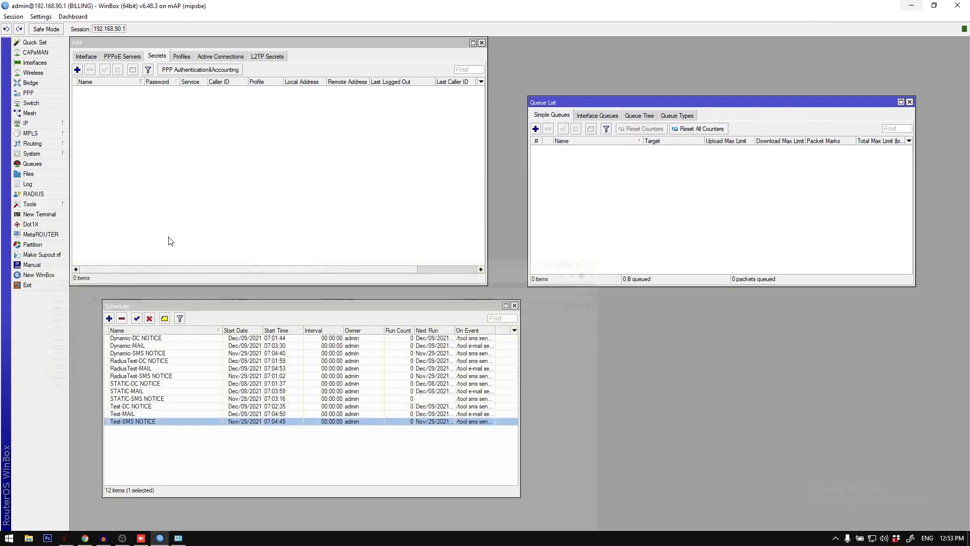
# Step: Return to the billing system and close the Sync Manager
pyautogui.click(65, 538)
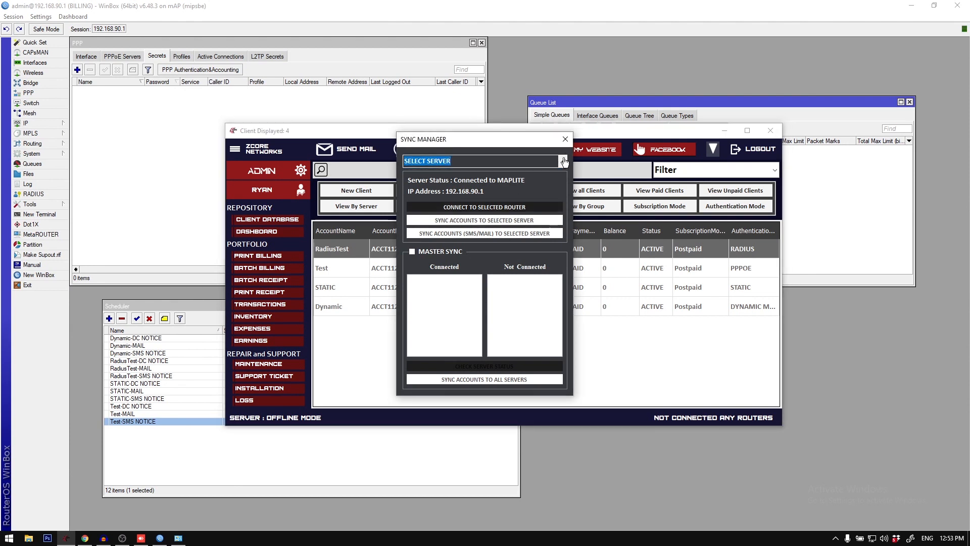
pyautogui.click(566, 139)
pyautogui.click(235, 149)
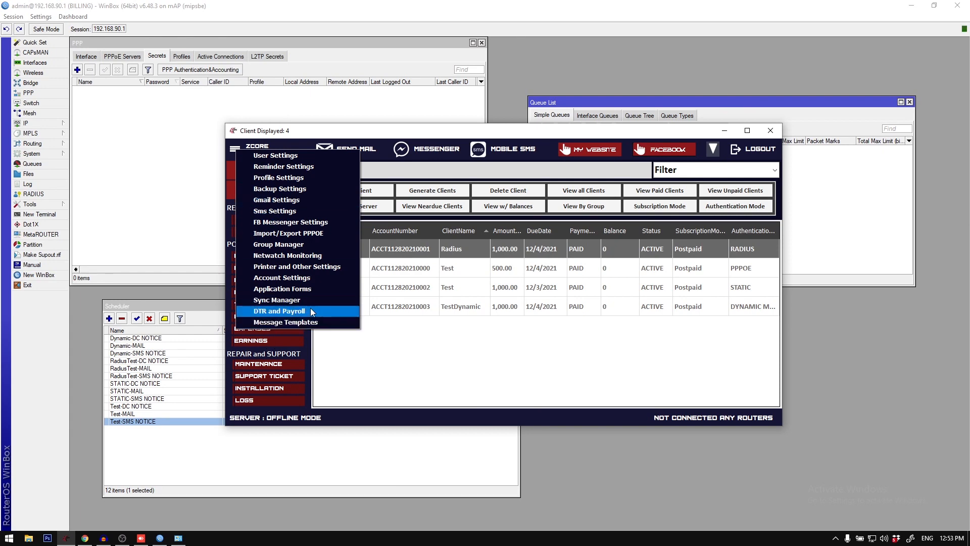
pyautogui.click(413, 327)
pyautogui.click(407, 287)
pyautogui.click(400, 248)
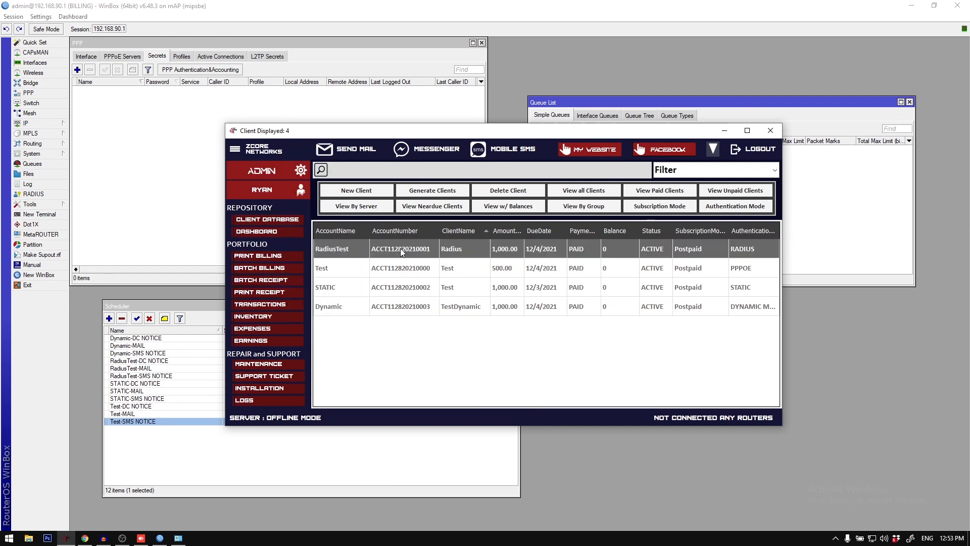
# Step: Review the default subscription mode, disconnection mode and warning pop-up settings, and close the settings dialog
pyautogui.doubleClick(423, 130)
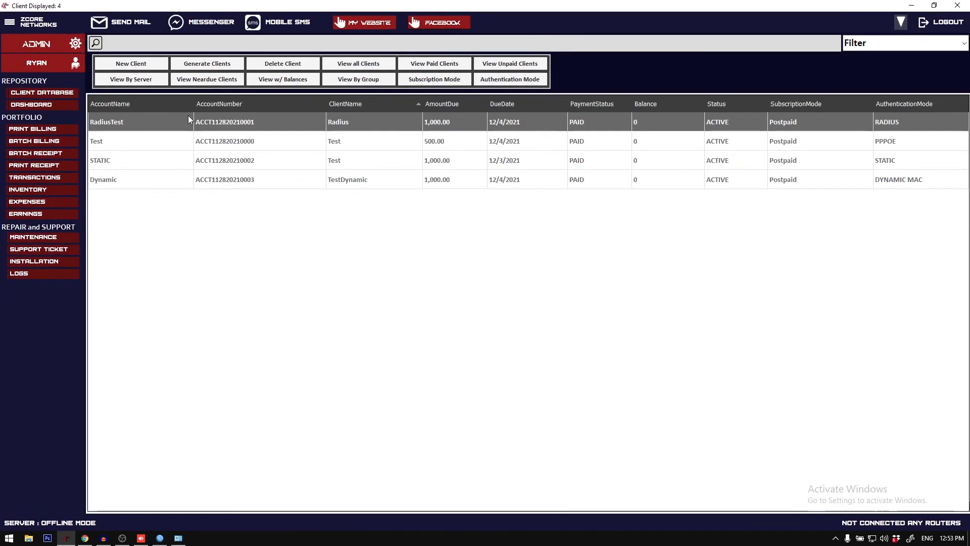
pyautogui.click(9, 22)
pyautogui.click(68, 49)
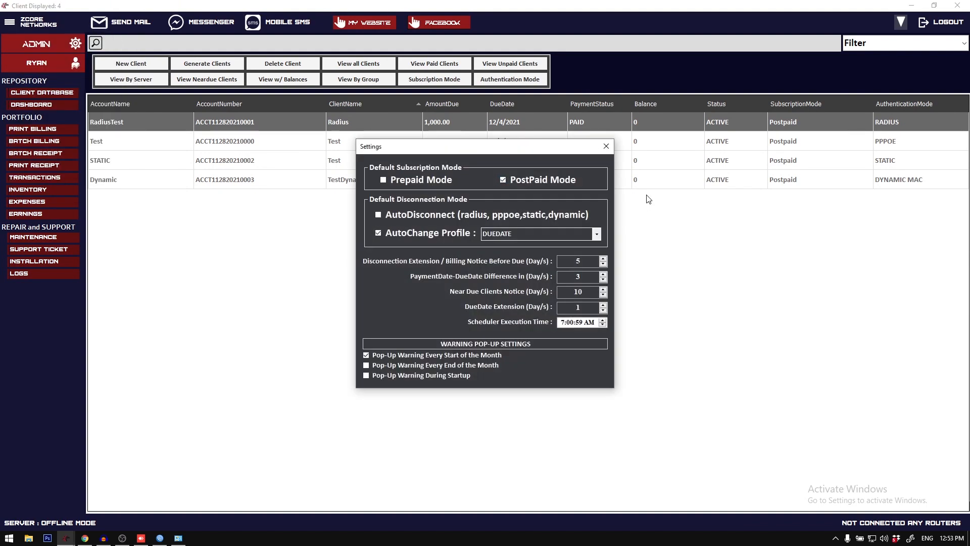
pyautogui.click(602, 143)
pyautogui.doubleClick(441, 5)
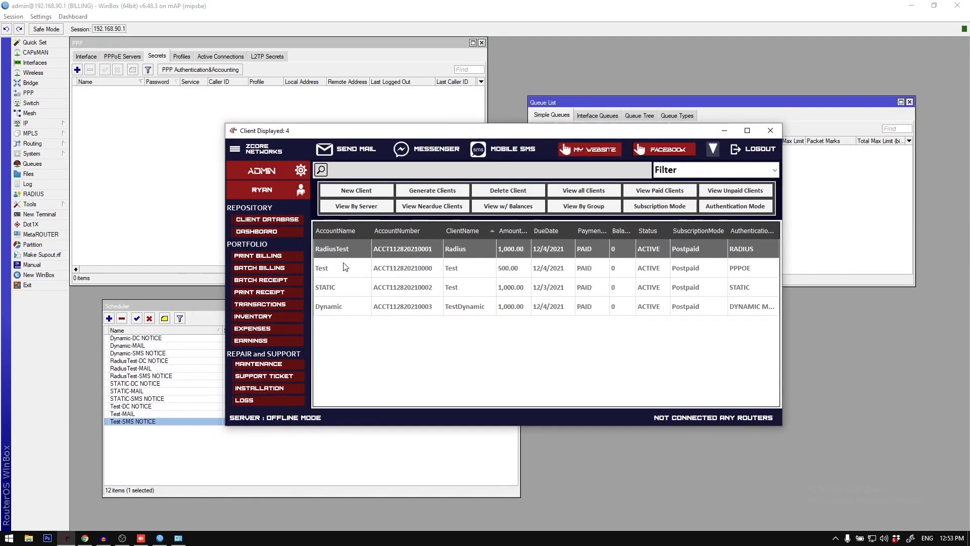
# Step: Switch to WinBox and remove all entries from the scheduler list
pyautogui.click(182, 438)
pyautogui.hotkey('ctrl', 'a')
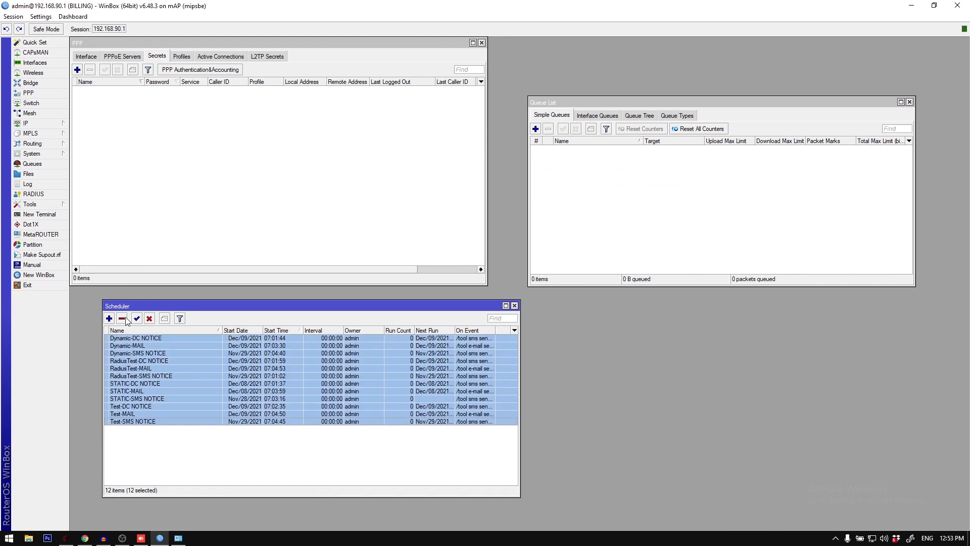
pyautogui.click(122, 319)
pyautogui.click(611, 190)
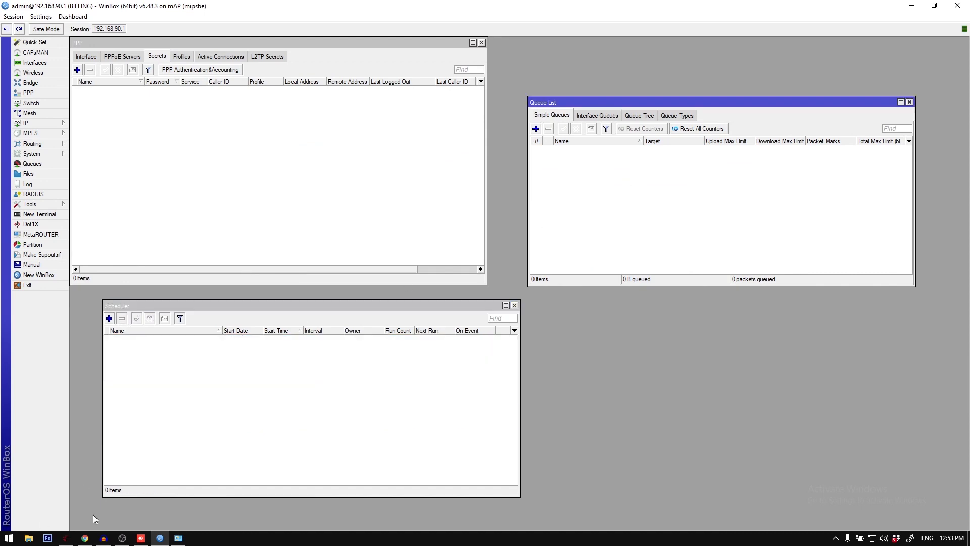
# Step: Return to the billing system, delete all clients from the client database, and maximize the window
pyautogui.click(65, 537)
pyautogui.click(499, 286)
pyautogui.hotkey('ctrl', 'a')
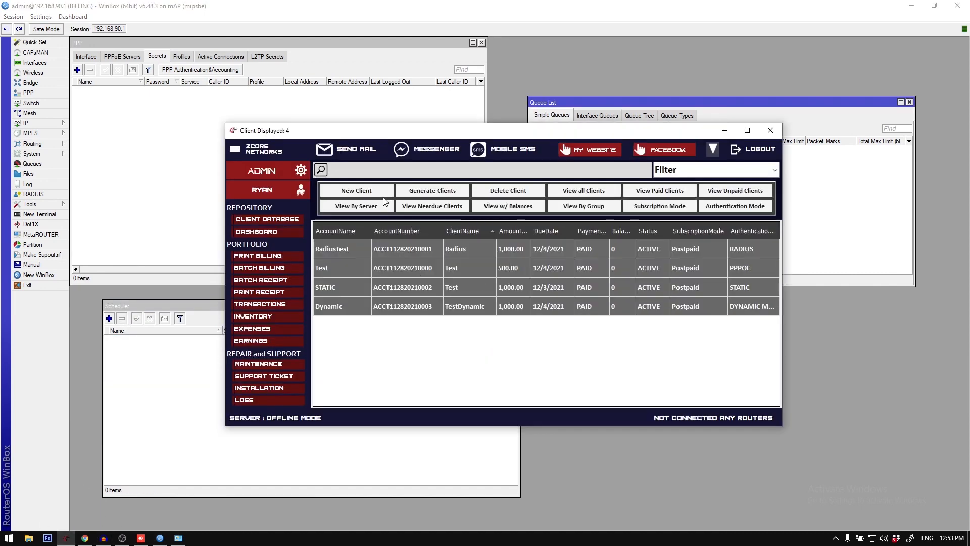
pyautogui.click(508, 191)
pyautogui.click(498, 301)
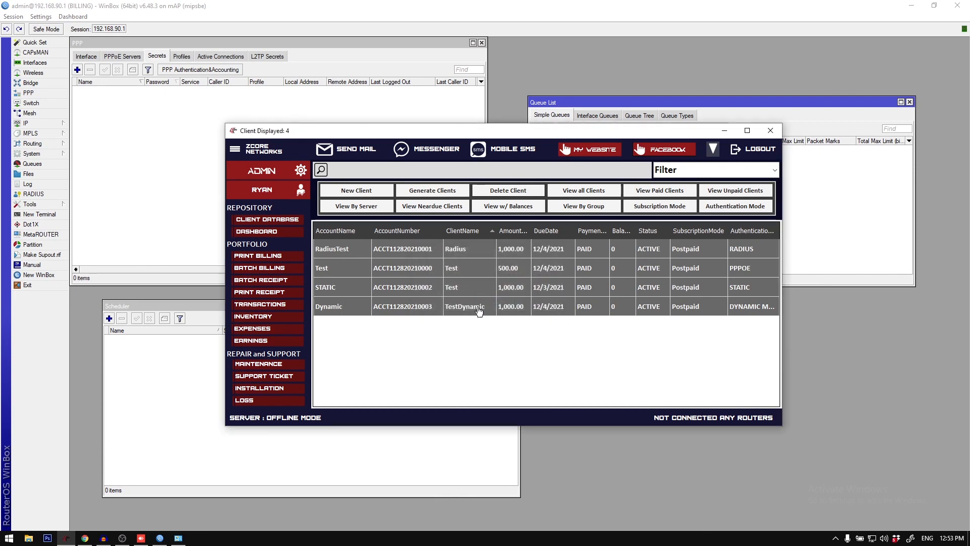
pyautogui.doubleClick(343, 139)
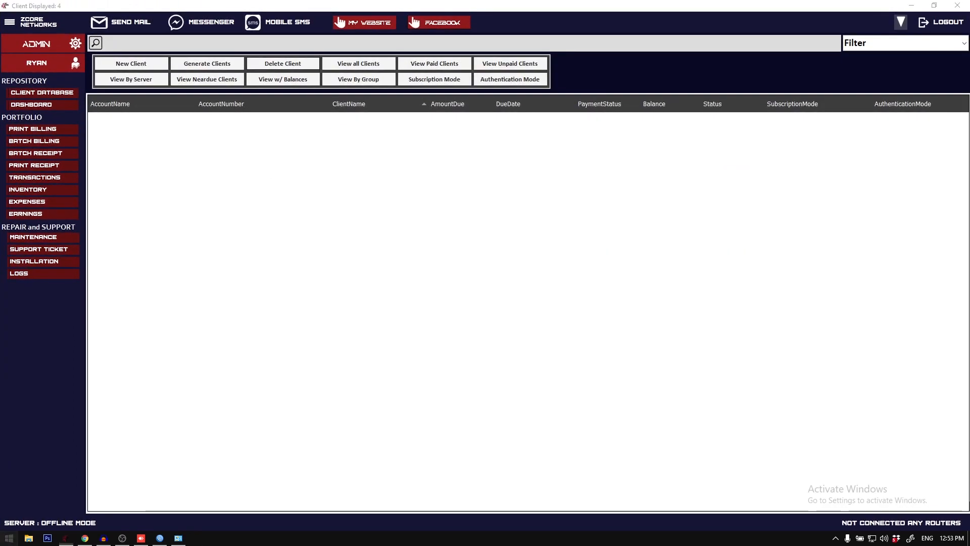
# Step: Open a blank Notepad document
pyautogui.press('super')
pyautogui.write('notepad')
pyautogui.press('Return')
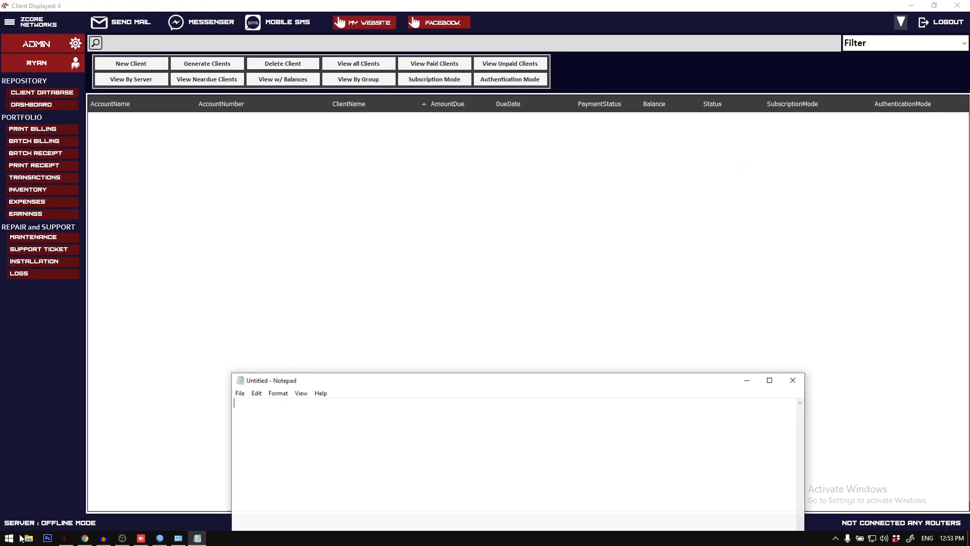
# Step: Start a new client registration in the billing system and set the subscription cover to 7-7
pyautogui.click(99, 62)
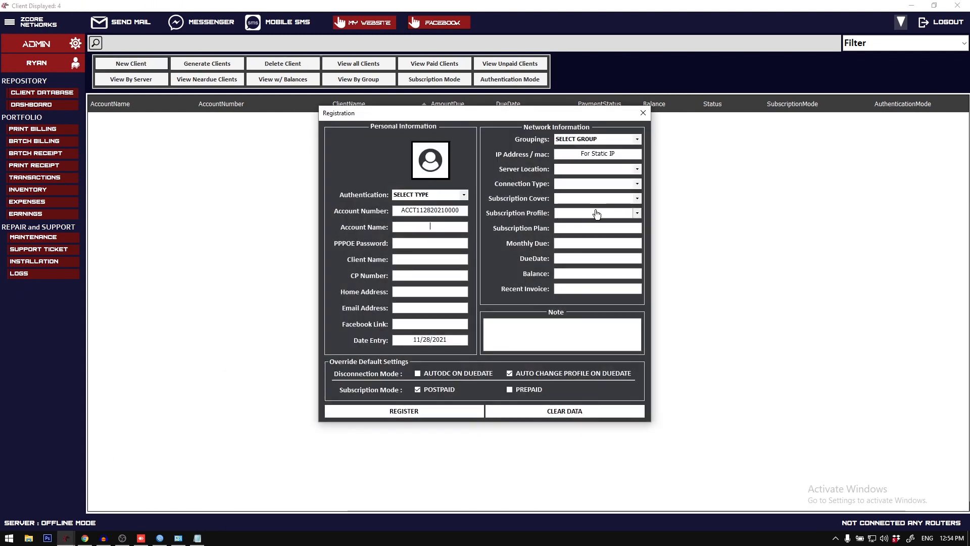
pyautogui.click(637, 199)
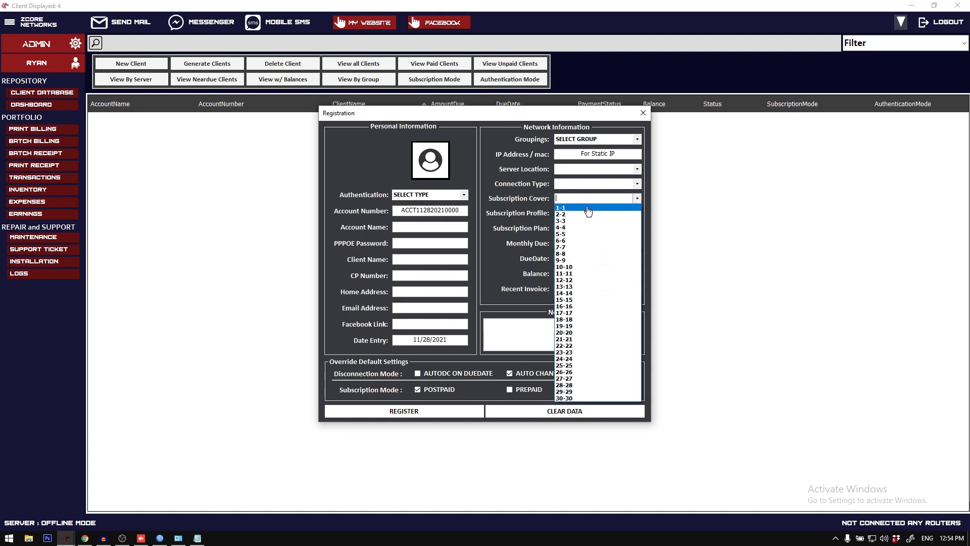
pyautogui.click(594, 247)
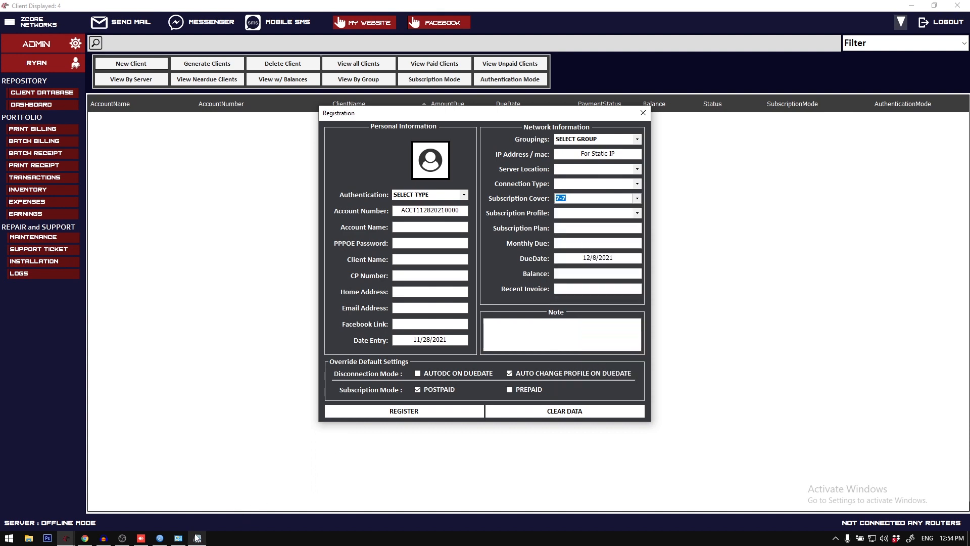
# Step: Write "october 7" and "november 7" on separate lines in Notepad to illustrate the 7-7 subscription cover
pyautogui.click(197, 538)
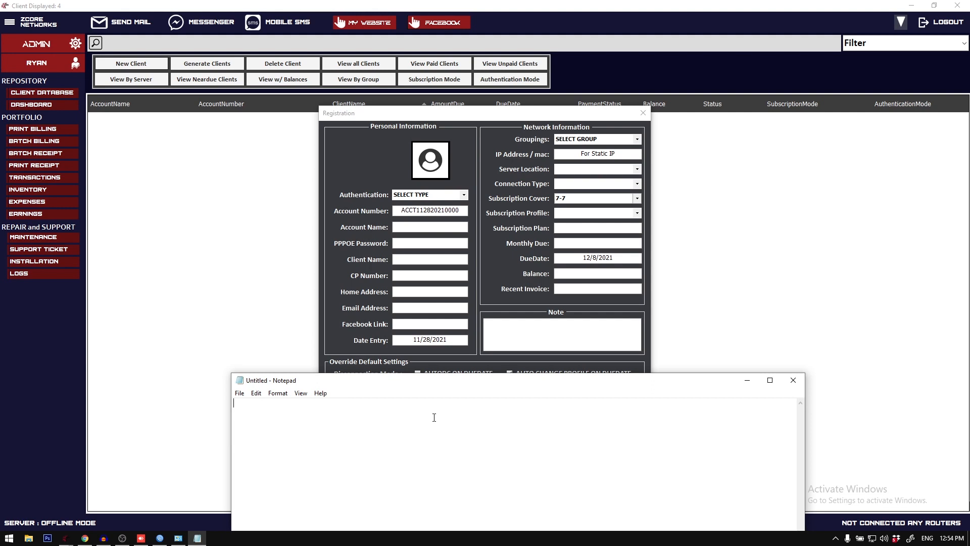
pyautogui.write('october 7')
pyautogui.click(575, 200)
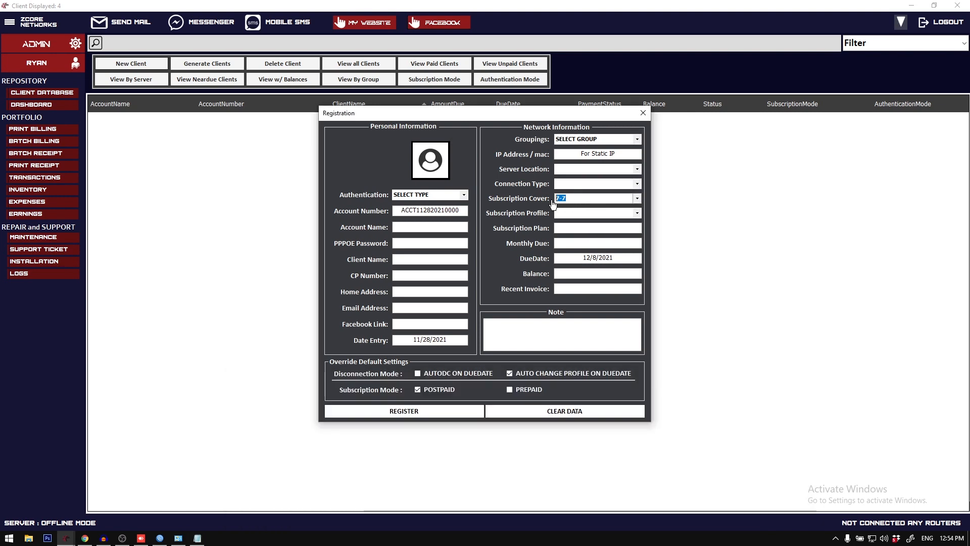
pyautogui.click(197, 538)
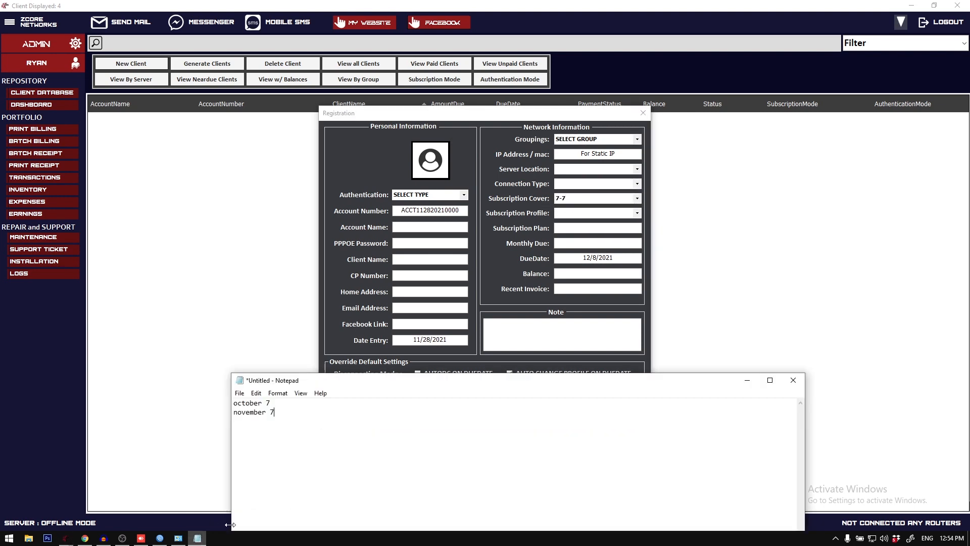
pyautogui.moveTo(289, 425); pyautogui.dragTo(226, 395)
pyautogui.click(298, 414)
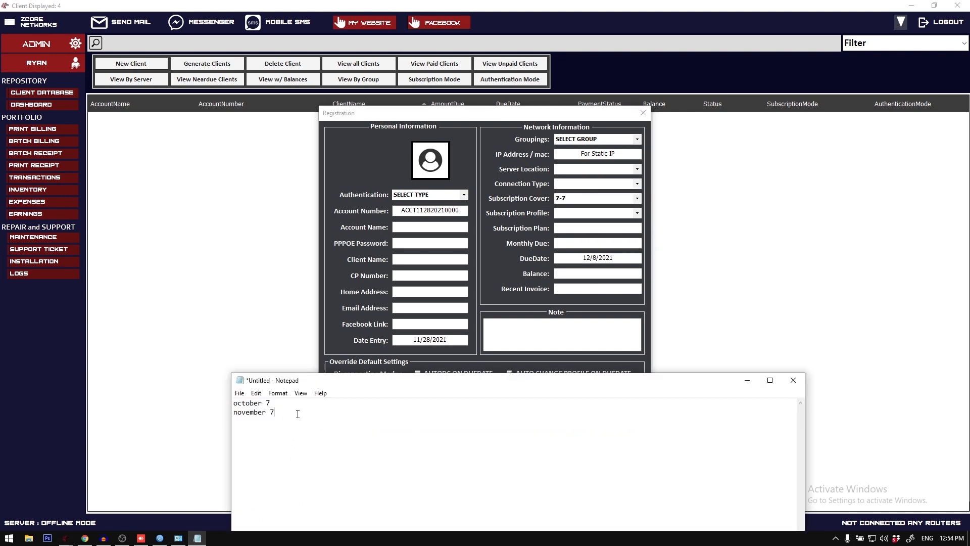
# Step: In the registration form, enter Test as account and client name, plus the PPPoE password and the client's mobile number
pyautogui.click(450, 225)
pyautogui.click(451, 226)
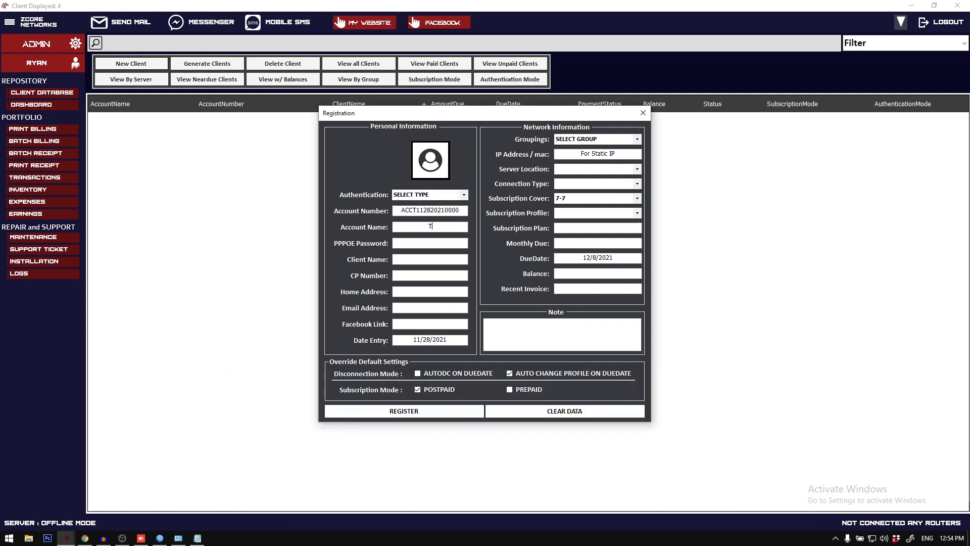
pyautogui.click(459, 197)
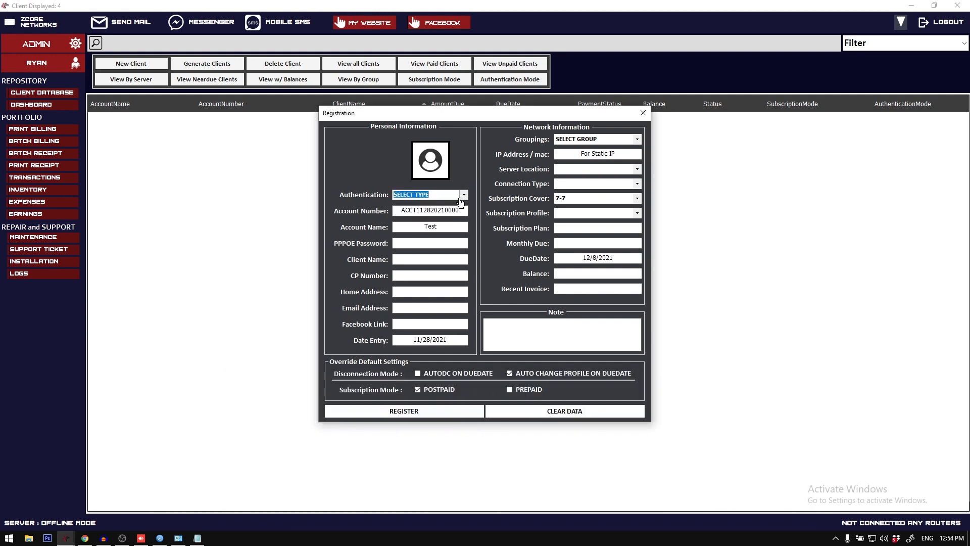
pyautogui.click(453, 244)
pyautogui.write('1234')
pyautogui.click(448, 256)
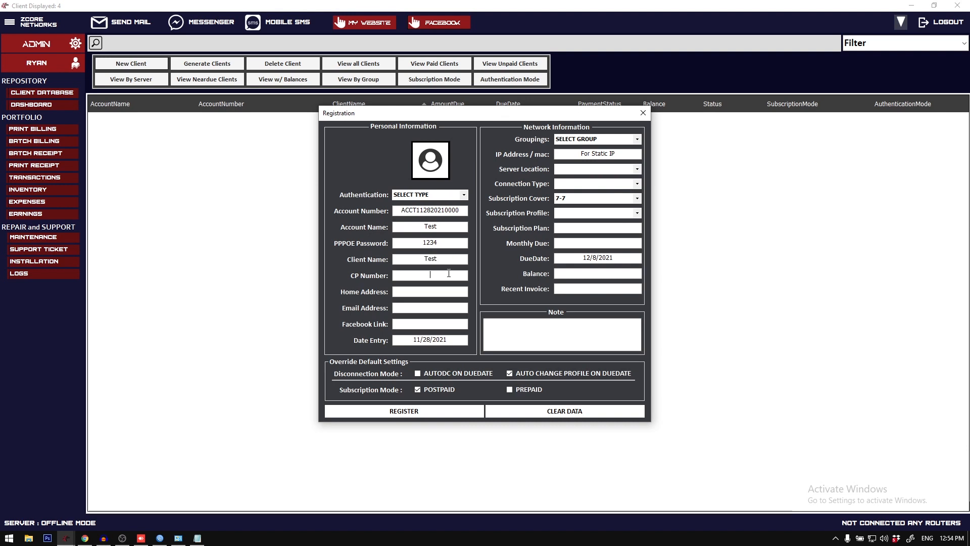
pyautogui.press('Tab')
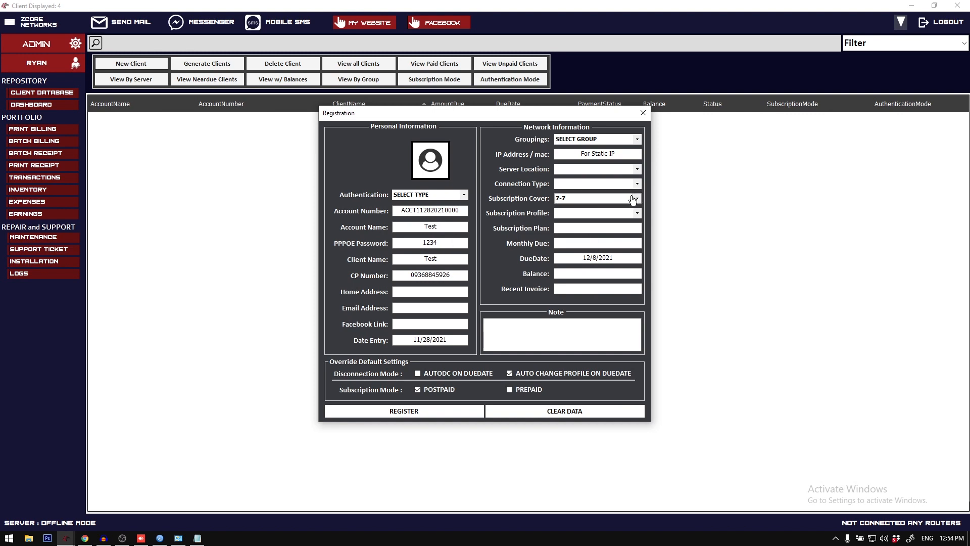
# Step: Compare the Notepad dates with the calculated due date in the registration form, and close the form without registering
pyautogui.click(197, 538)
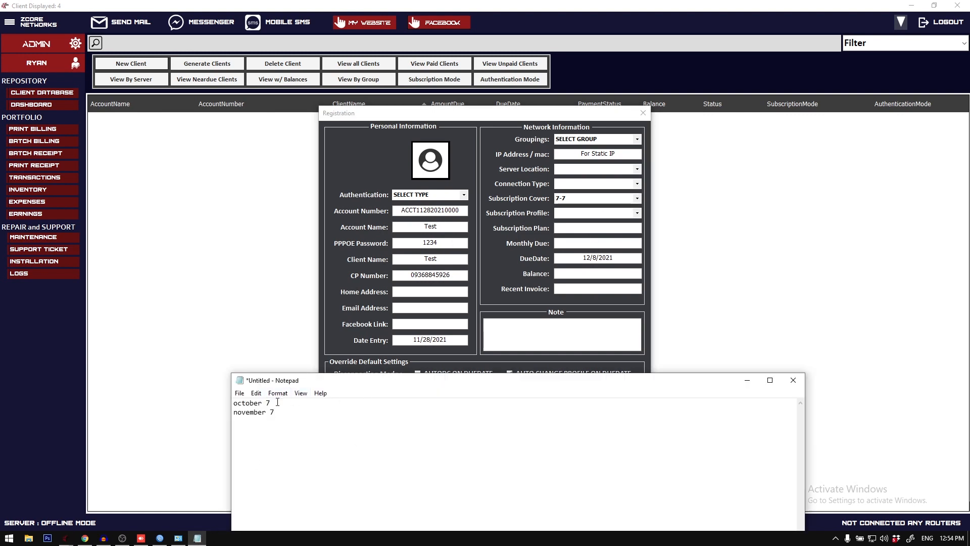
pyautogui.moveTo(277, 403); pyautogui.dragTo(235, 401)
pyautogui.click(289, 418)
pyautogui.click(587, 256)
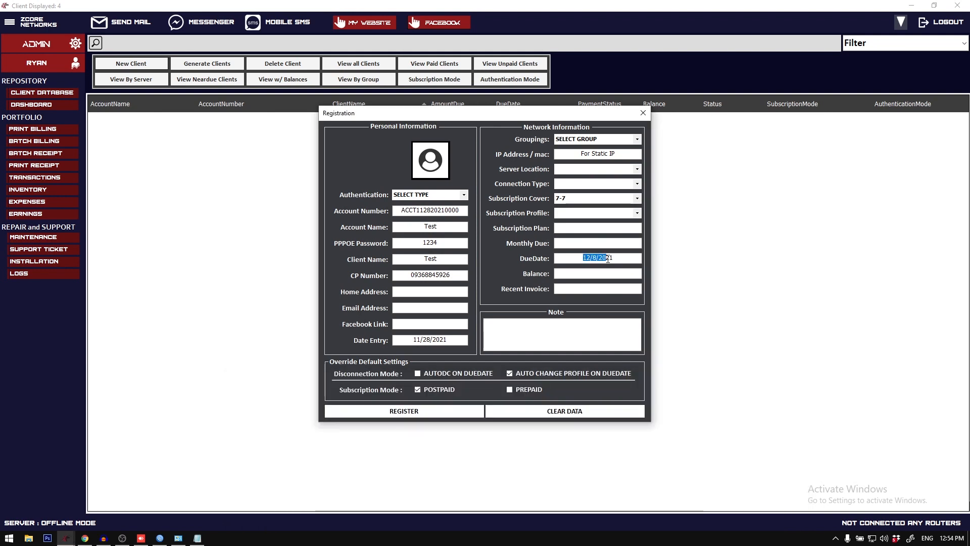
pyautogui.click(597, 259)
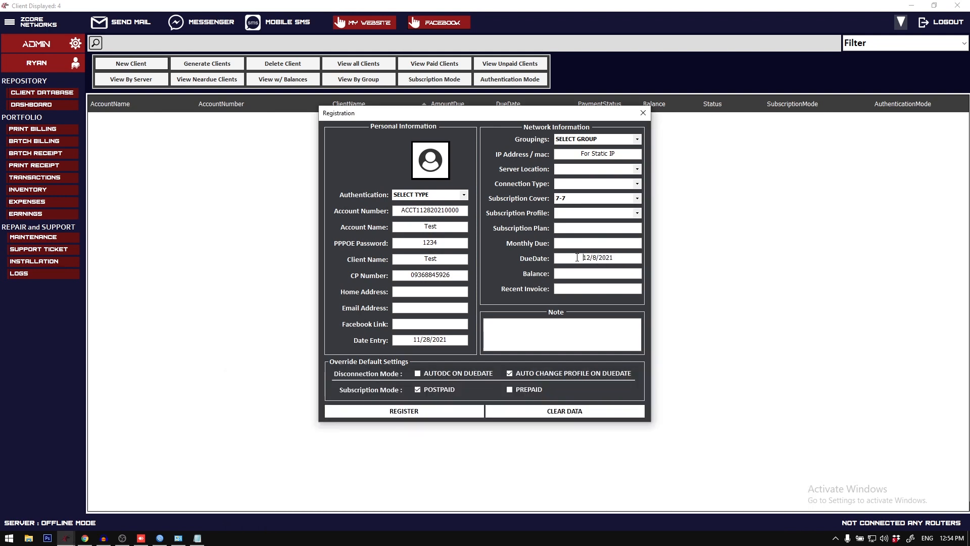
pyautogui.doubleClick(577, 258)
pyautogui.click(577, 258)
pyautogui.moveTo(577, 258); pyautogui.dragTo(617, 257)
pyautogui.click(620, 257)
pyautogui.moveTo(592, 258); pyautogui.dragTo(603, 262)
pyautogui.click(643, 113)
# Step: Review the DueDate Extension value in the admin settings, clear the Notepad text, and close the settings dialog
pyautogui.click(10, 22)
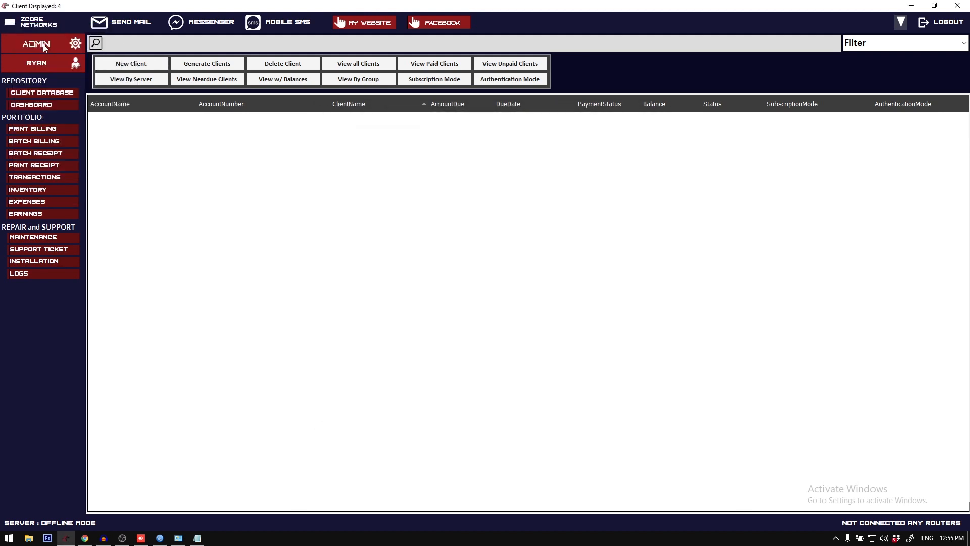
pyautogui.click(44, 44)
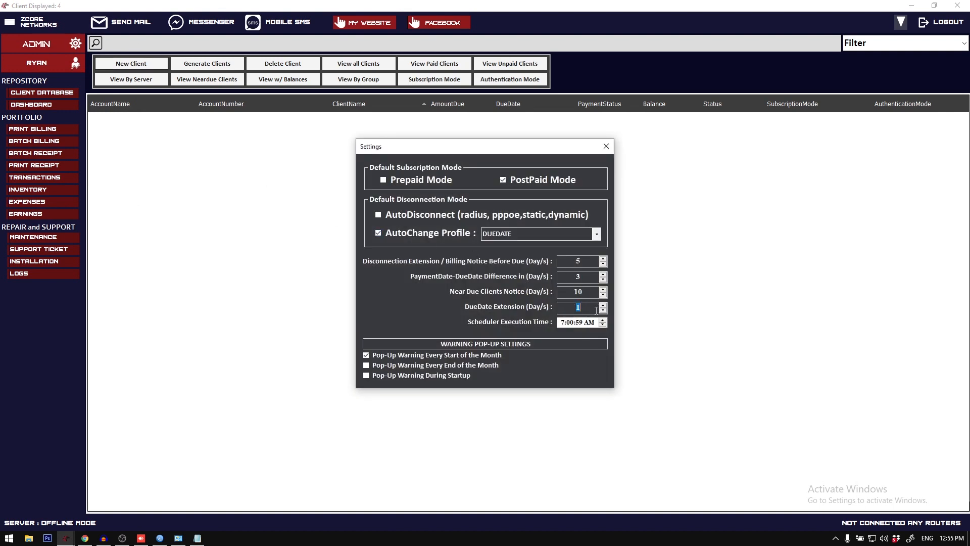
pyautogui.hotkey('ctrl', 'a')
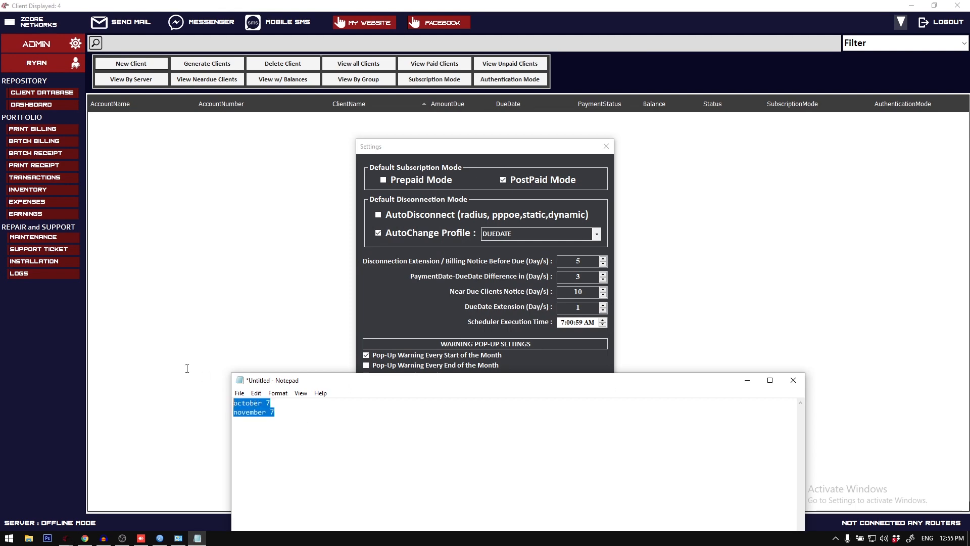
pyautogui.press('Delete')
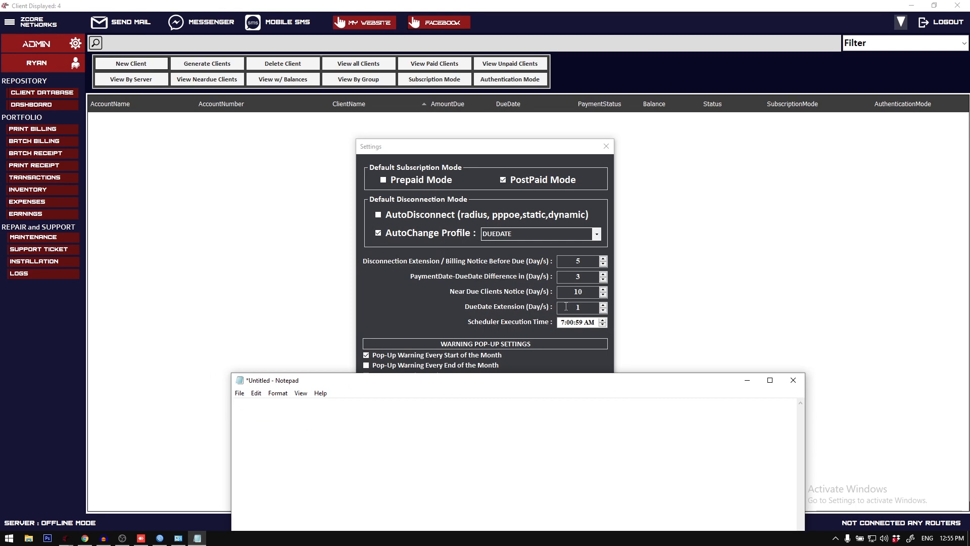
pyautogui.doubleClick(594, 306)
pyautogui.click(606, 151)
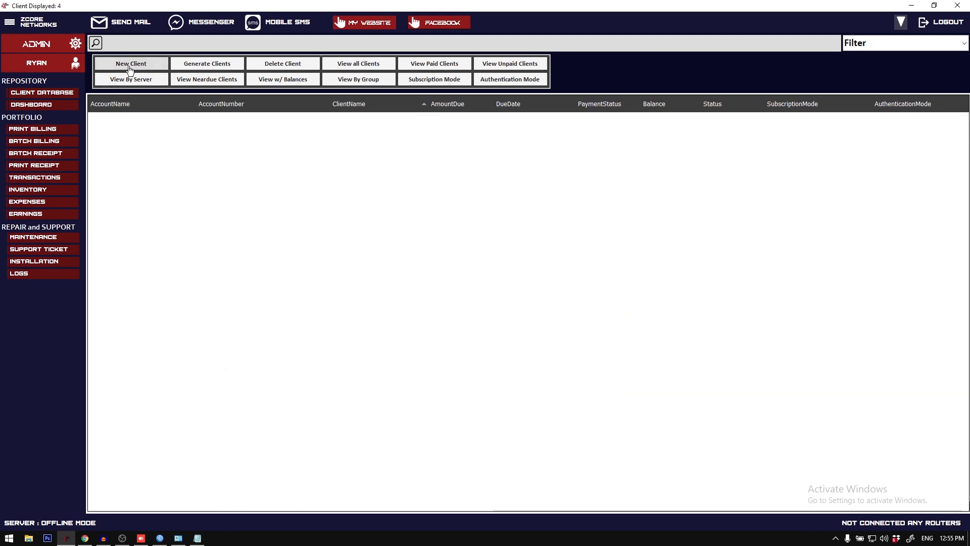
# Step: Start a new client registration with a 10-10 subscription cover and check its calculated due date
pyautogui.click(132, 63)
pyautogui.click(638, 198)
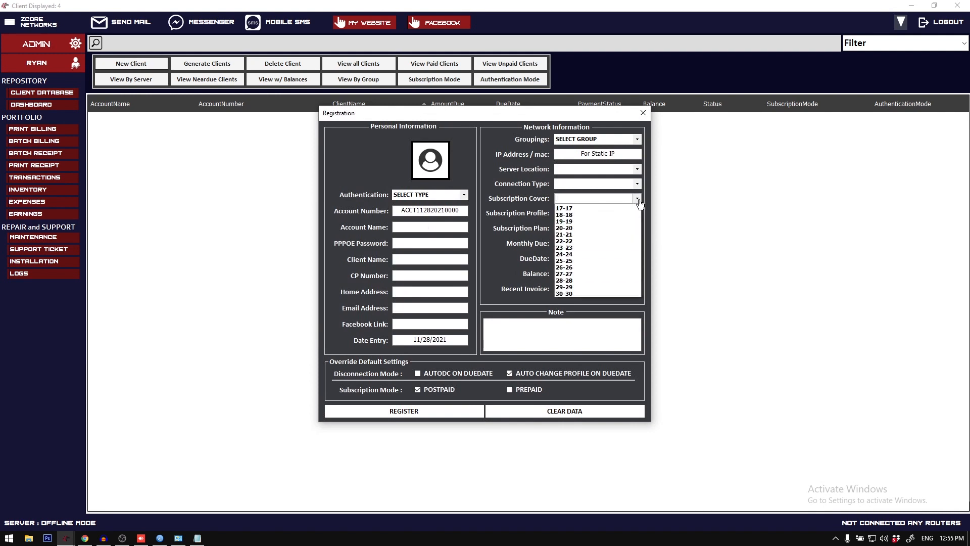
pyautogui.click(583, 267)
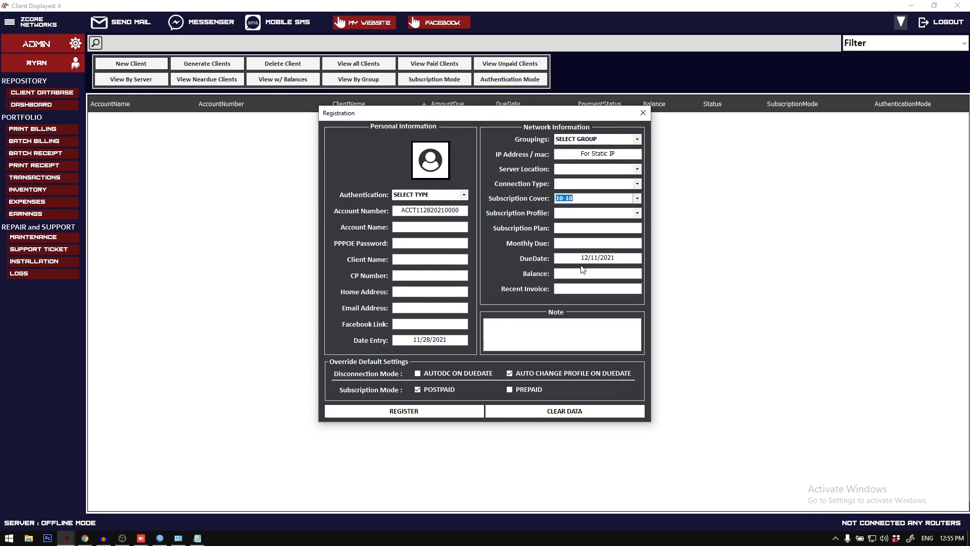
pyautogui.click(578, 199)
pyautogui.click(592, 258)
pyautogui.moveTo(580, 256); pyautogui.dragTo(609, 258)
# Step: Enter Test as account and client name, and fill in the PPPoE password, mobile number, home address and e-mail fields
pyautogui.click(455, 226)
pyautogui.write('Test')
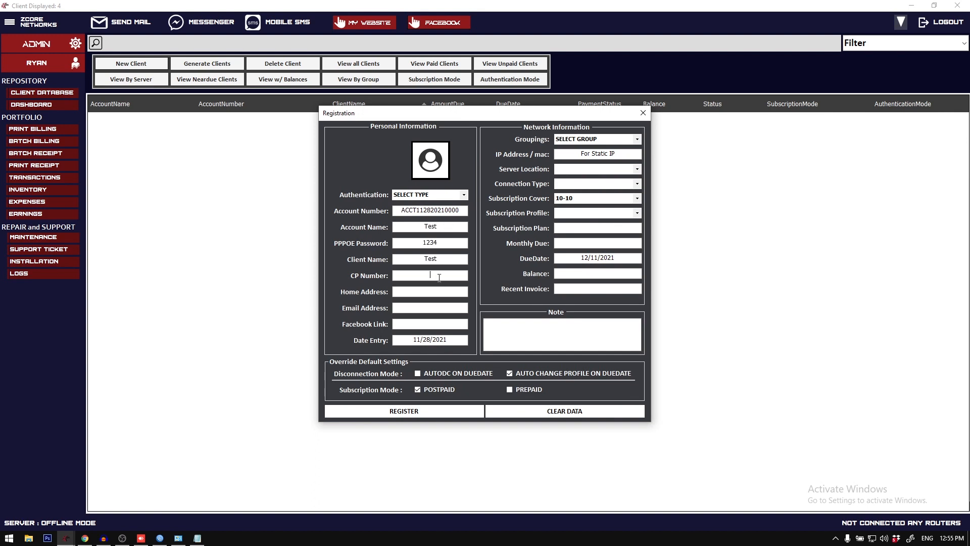
pyautogui.write('asdfasdf')
pyautogui.click(443, 308)
pyautogui.write('asdfasdfdas')
# Step: Set the server location to MAPLITE, connection type to VLAN and subscription profile to 10MBPS, and register the client
pyautogui.click(638, 169)
pyautogui.click(637, 178)
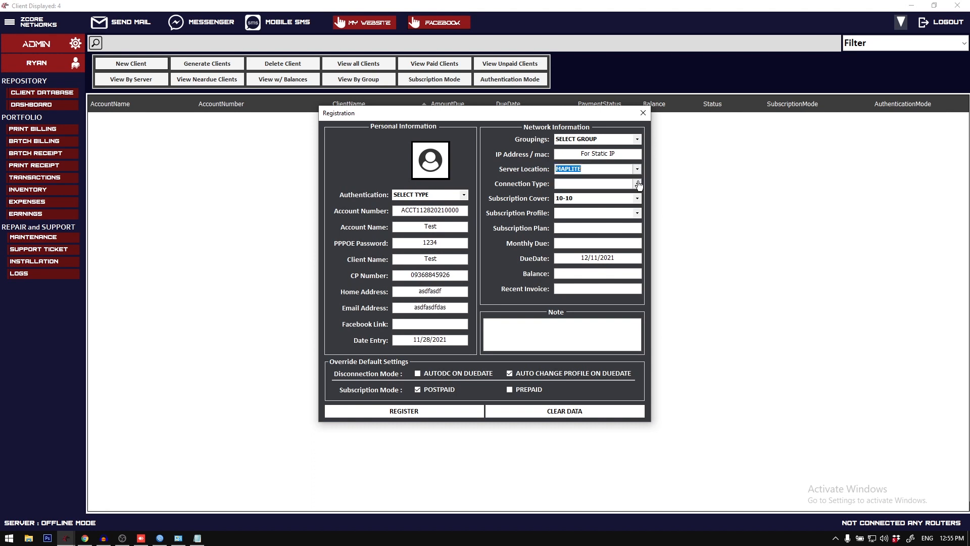
pyautogui.click(638, 184)
pyautogui.click(597, 193)
pyautogui.click(636, 213)
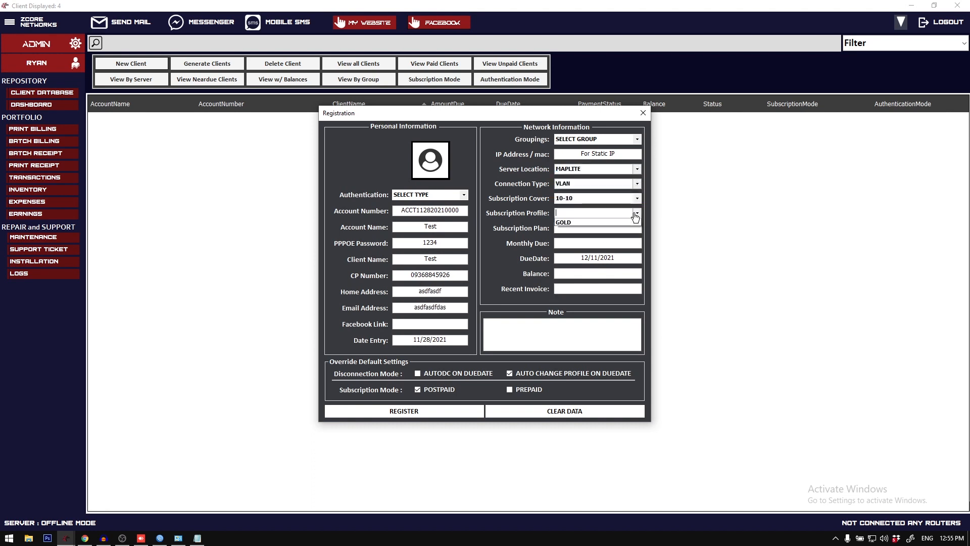
pyautogui.click(576, 229)
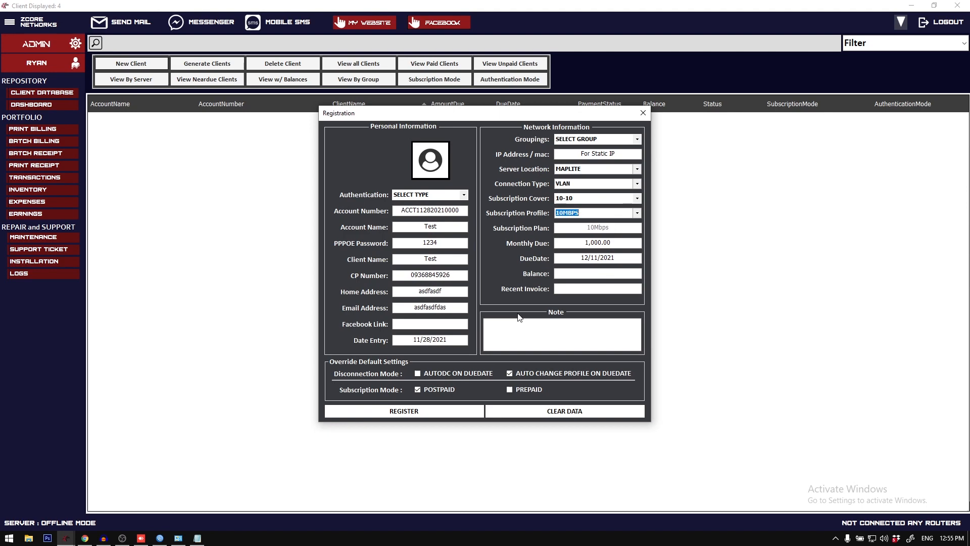
pyautogui.click(438, 412)
pyautogui.click(482, 307)
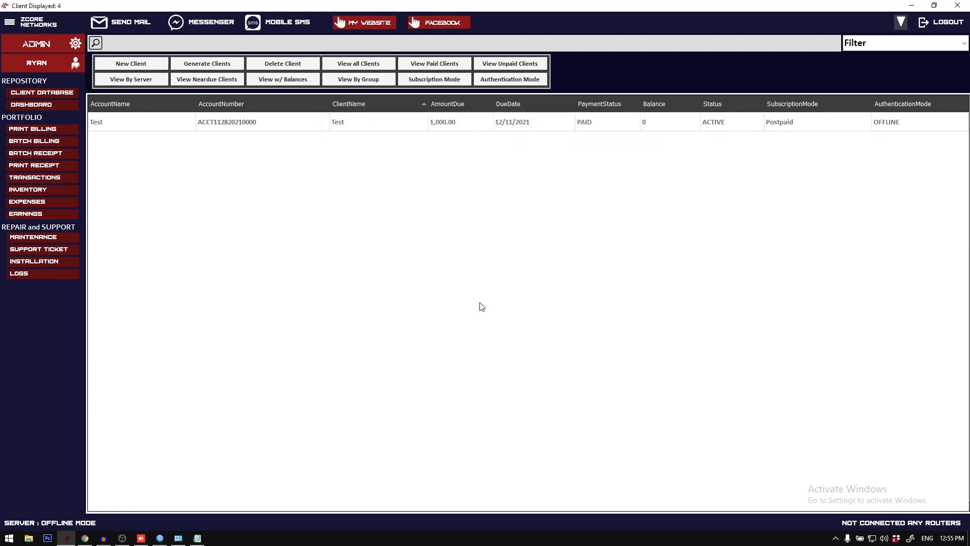
# Step: Open the Test client's billing form, review the subscription coverage description, and close the form
pyautogui.click(399, 127)
pyautogui.rightClick(398, 126)
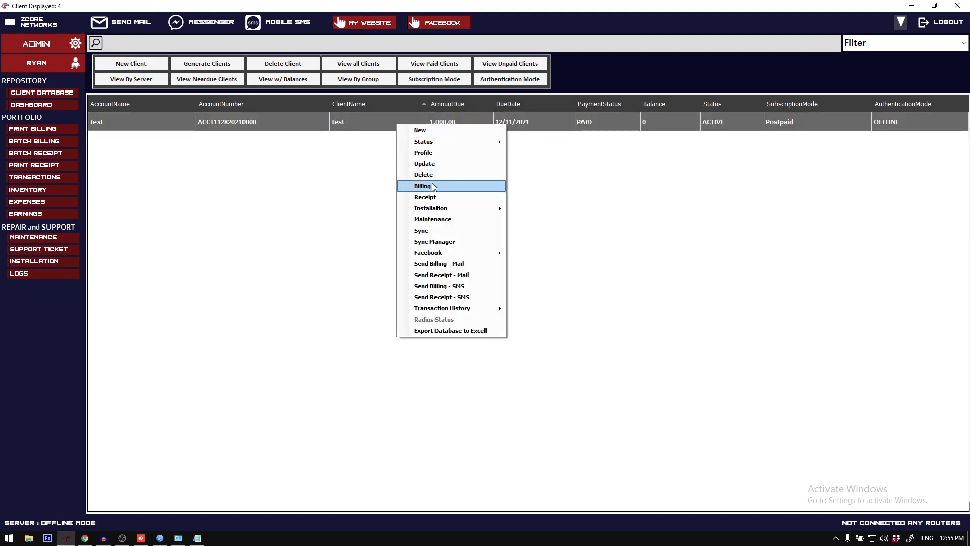
pyautogui.click(412, 187)
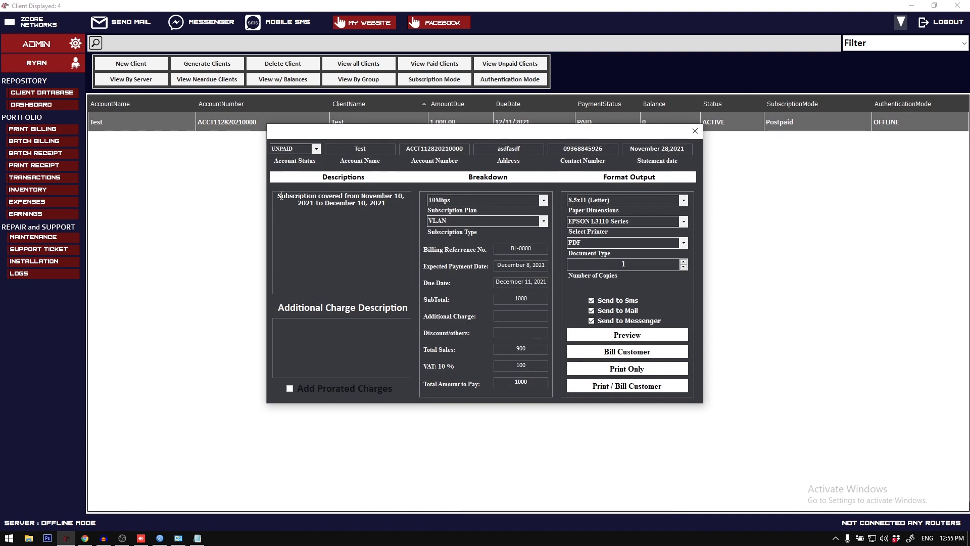
pyautogui.moveTo(278, 196); pyautogui.dragTo(387, 228)
pyautogui.moveTo(435, 138); pyautogui.dragTo(418, 171)
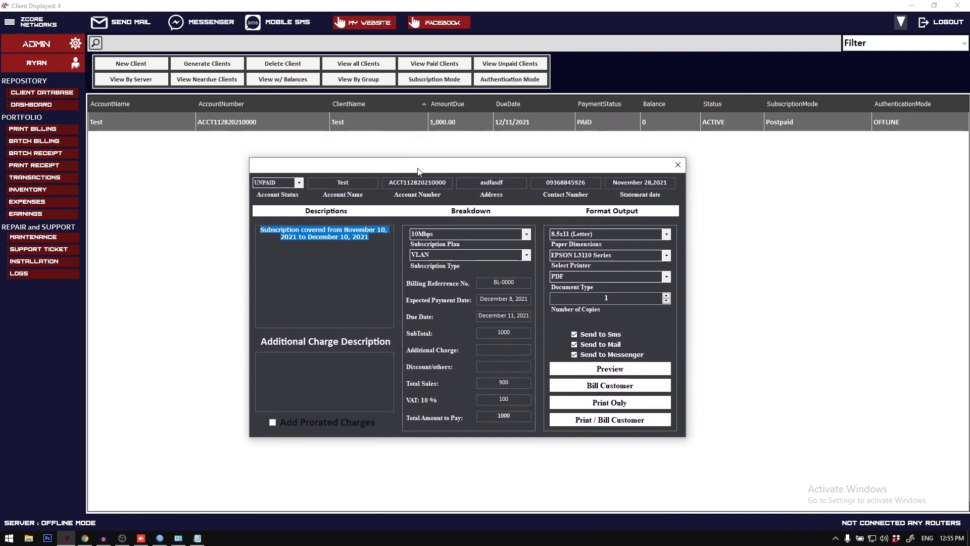
pyautogui.click(678, 165)
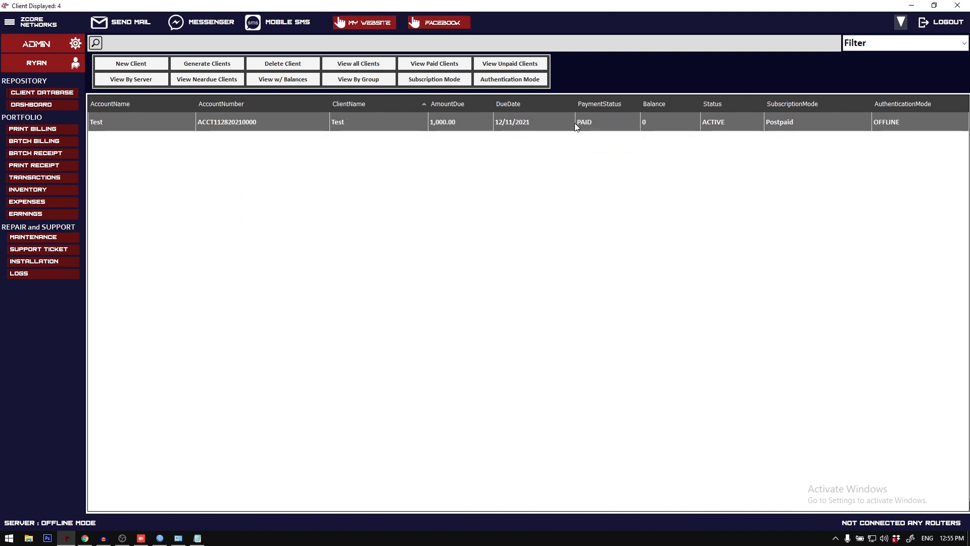
# Step: Check the Test client's subscription cover in the client update form and close the form
pyautogui.rightClick(574, 121)
pyautogui.click(596, 150)
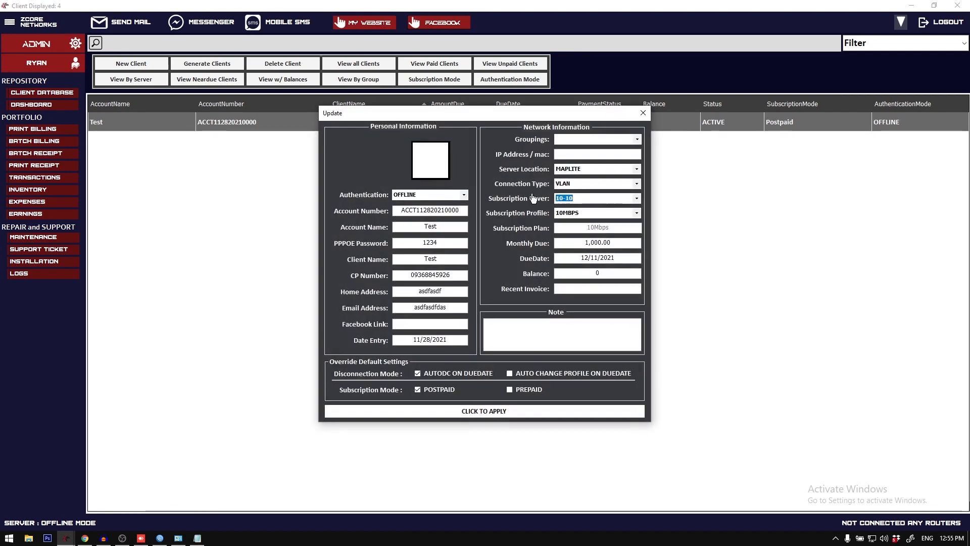
pyautogui.click(643, 113)
# Step: Open the Test client's billing form and examine the start and end dates in the subscription coverage description
pyautogui.rightClick(459, 121)
pyautogui.click(482, 183)
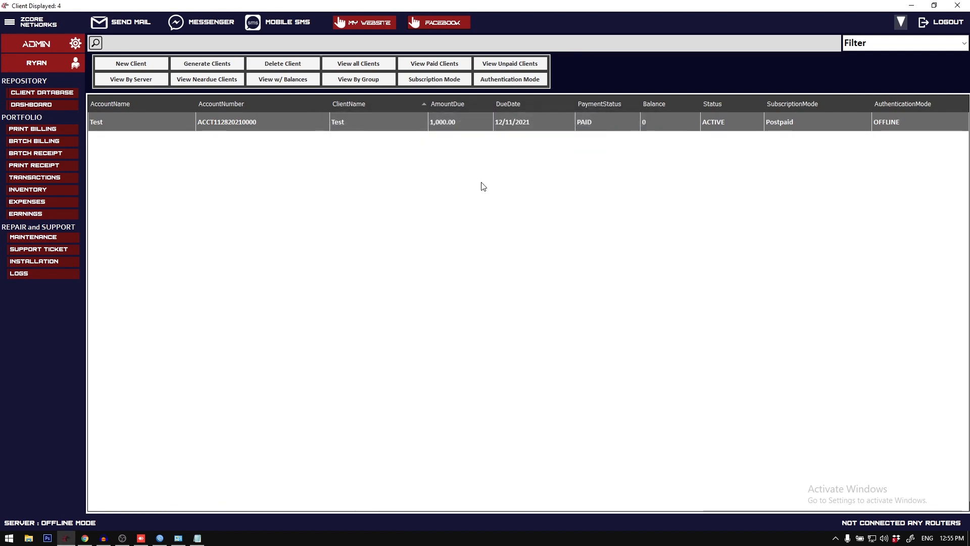
pyautogui.click(356, 211)
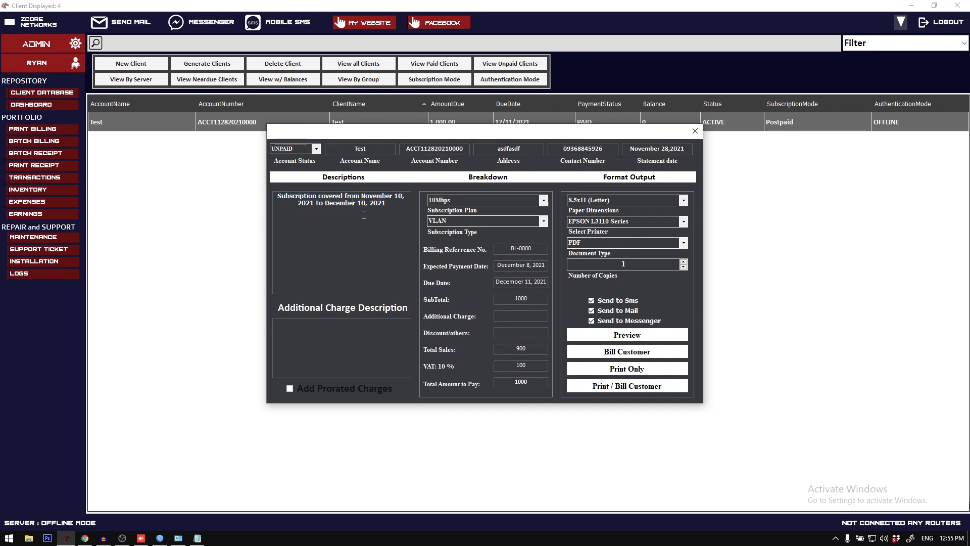
pyautogui.moveTo(359, 196); pyautogui.dragTo(387, 204)
pyautogui.click(388, 206)
pyautogui.moveTo(325, 204); pyautogui.dragTo(387, 205)
pyautogui.click(390, 207)
pyautogui.moveTo(277, 196); pyautogui.dragTo(386, 206)
pyautogui.click(388, 209)
# Step: Compare the due date with the expected payment date in the billing breakdown, and close the form
pyautogui.moveTo(547, 282); pyautogui.dragTo(497, 265)
pyautogui.click(528, 265)
pyautogui.click(551, 265)
pyautogui.click(503, 267)
pyautogui.click(695, 131)
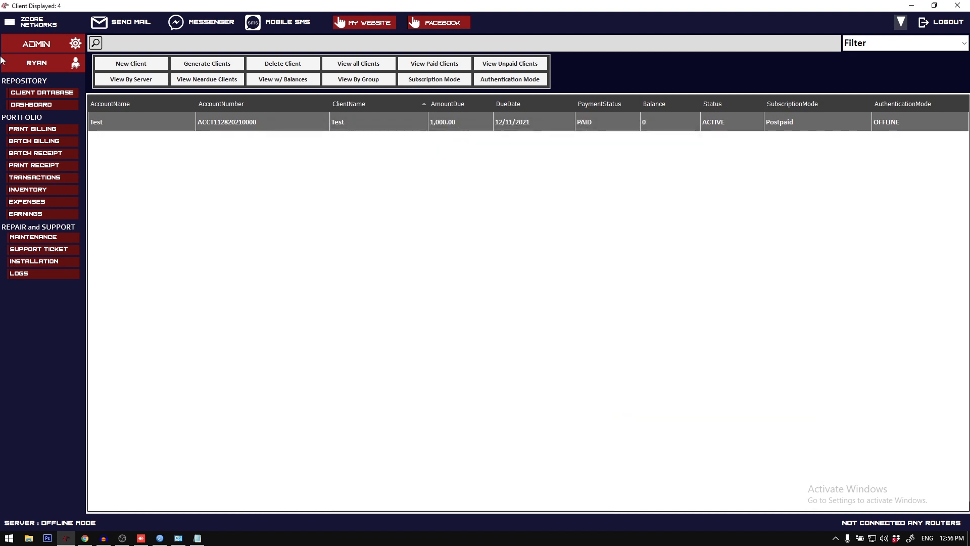
# Step: Open the billing settings, check the PaymentDate-DueDate Difference value, and close the settings
pyautogui.click(9, 25)
pyautogui.click(48, 44)
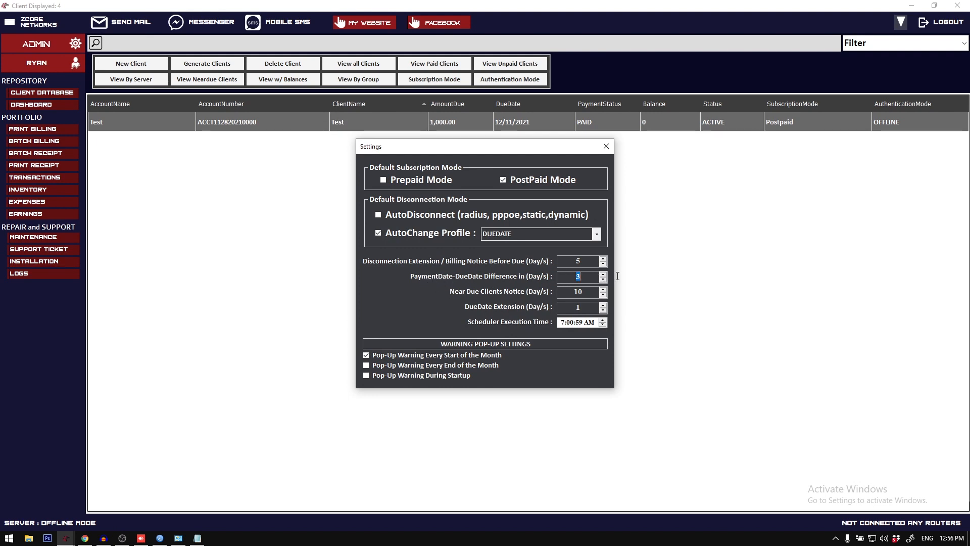
pyautogui.click(609, 144)
# Step: Reopen the Test client's billing form, review its due date and expected payment date, and close it
pyautogui.rightClick(560, 121)
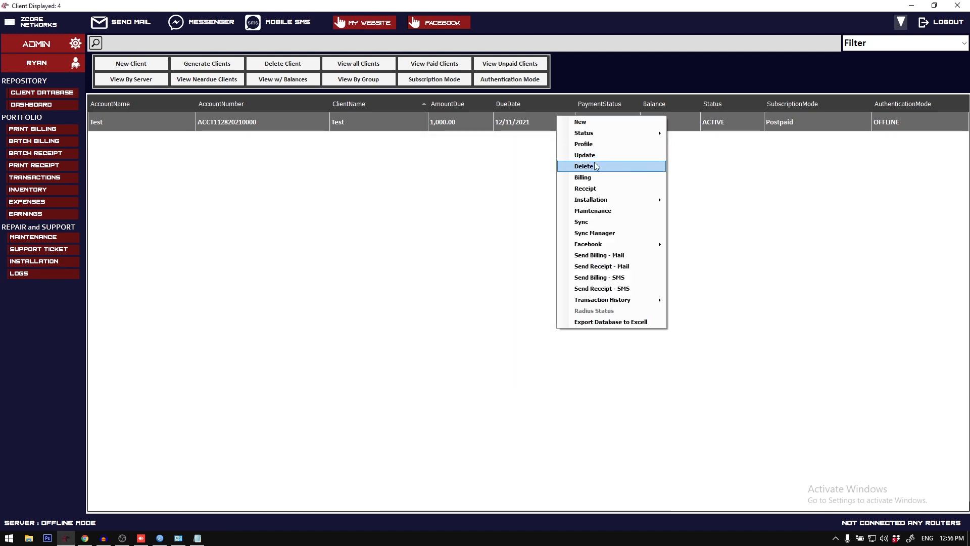
pyautogui.click(598, 176)
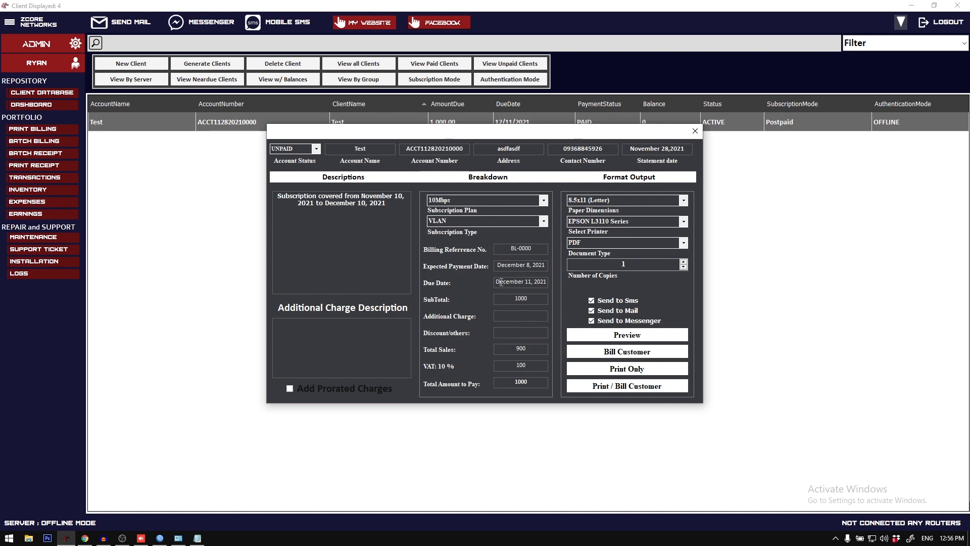
pyautogui.moveTo(497, 282); pyautogui.dragTo(547, 282)
pyautogui.click(525, 280)
pyautogui.moveTo(497, 264); pyautogui.dragTo(568, 264)
pyautogui.moveTo(497, 281); pyautogui.dragTo(551, 281)
pyautogui.click(696, 131)
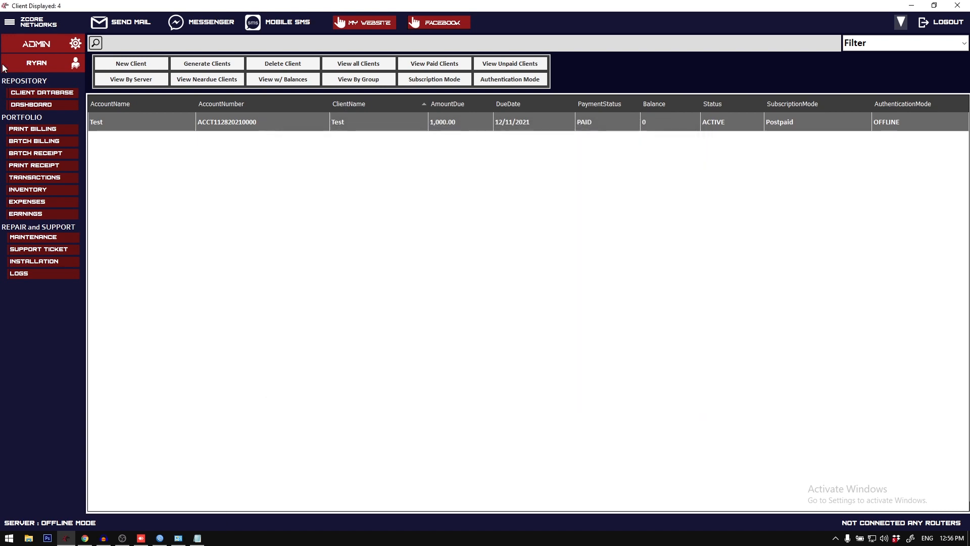
# Step: Review the PaymentDate-DueDate Difference setting once more and close the settings
pyautogui.click(10, 25)
pyautogui.click(27, 40)
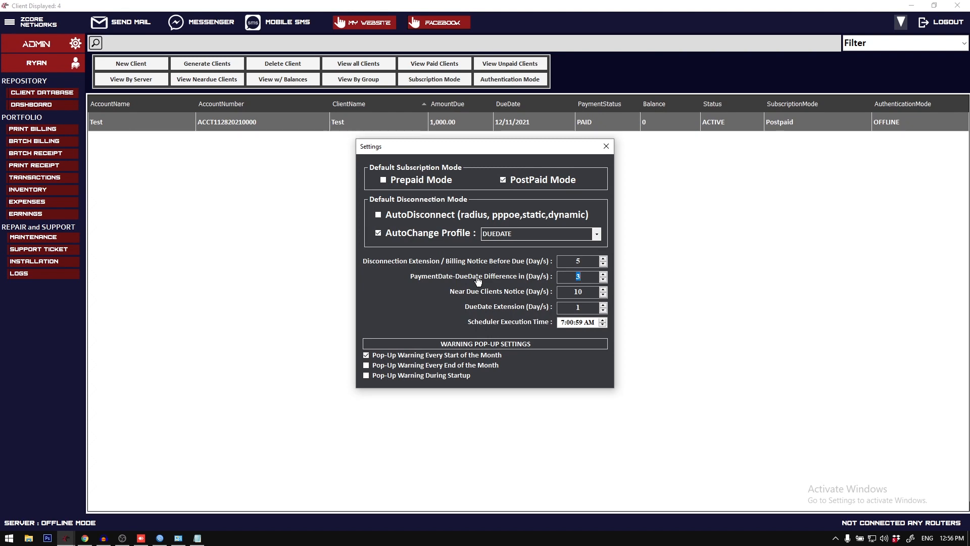
pyautogui.click(606, 148)
# Step: Check the Test client's billing form for the gap between due date and expected payment date, and close it
pyautogui.rightClick(481, 123)
pyautogui.click(500, 186)
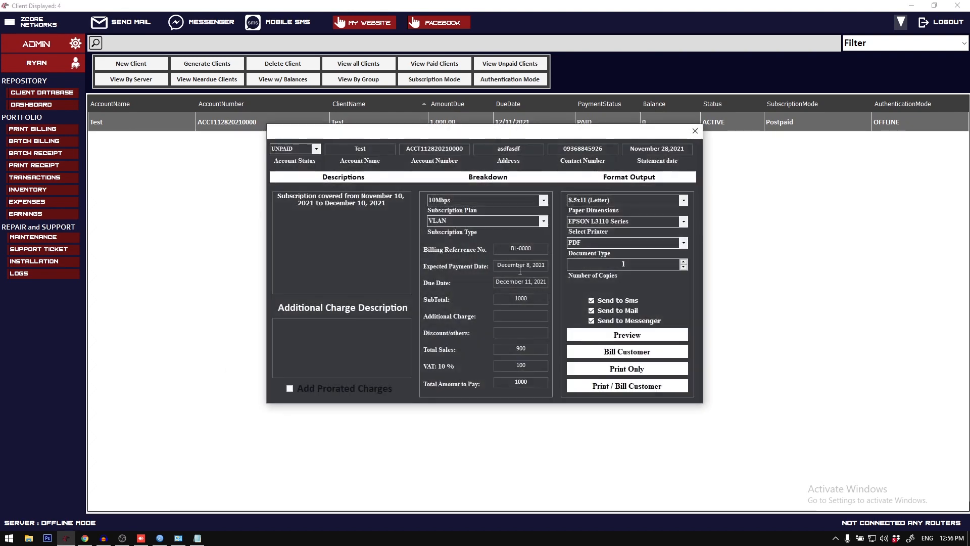
pyautogui.moveTo(497, 282); pyautogui.dragTo(548, 282)
pyautogui.click(529, 281)
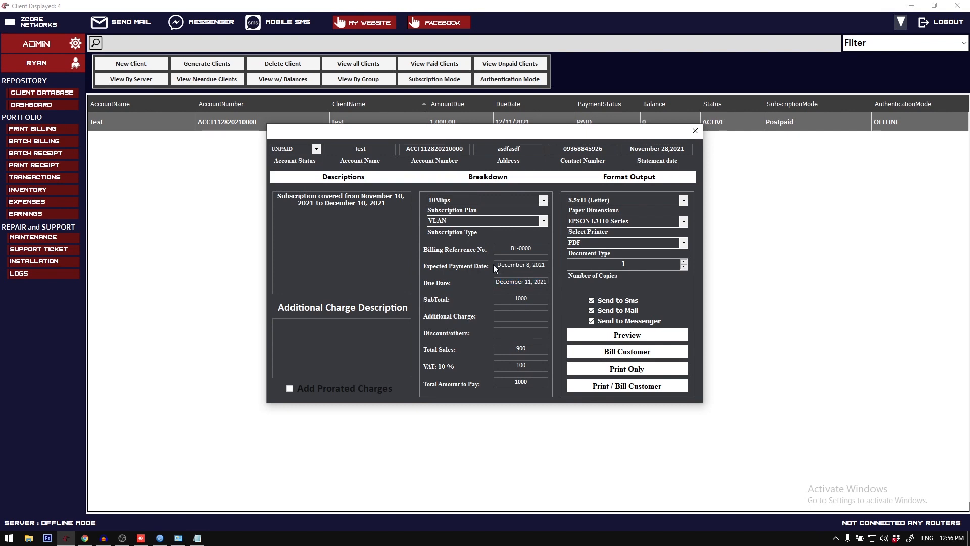
pyautogui.moveTo(497, 265); pyautogui.dragTo(542, 268)
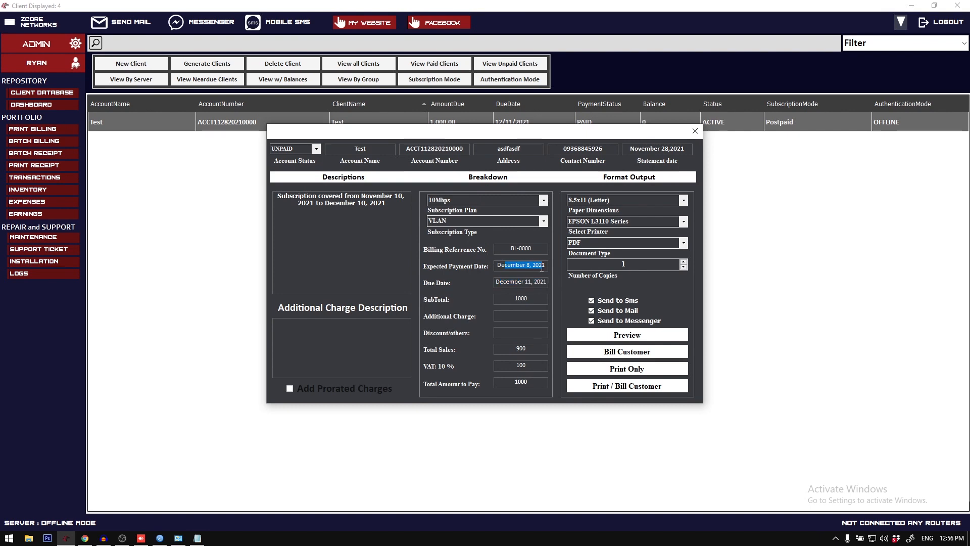
pyautogui.click(695, 130)
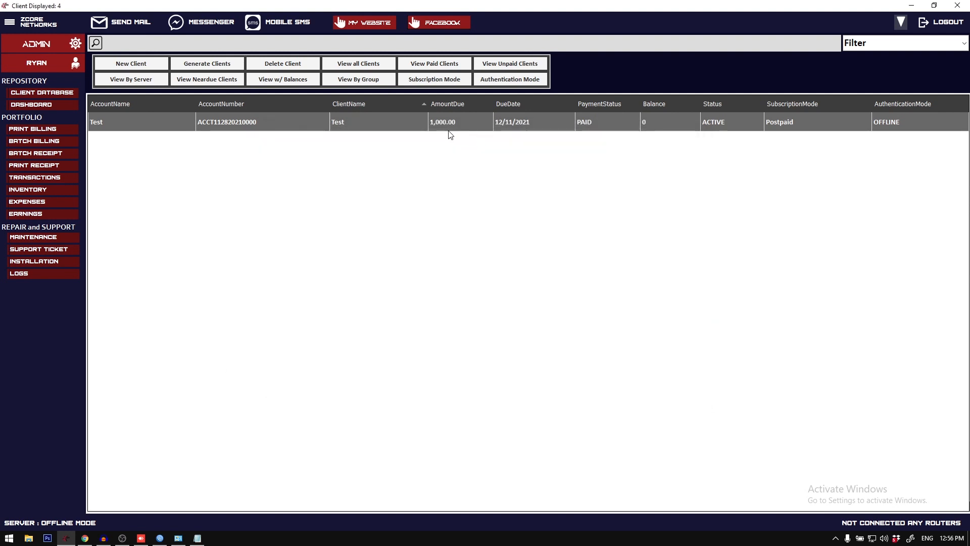
# Step: Open the settings to examine the Near Due Clients Notice value, and close them
pyautogui.click(9, 22)
pyautogui.click(52, 49)
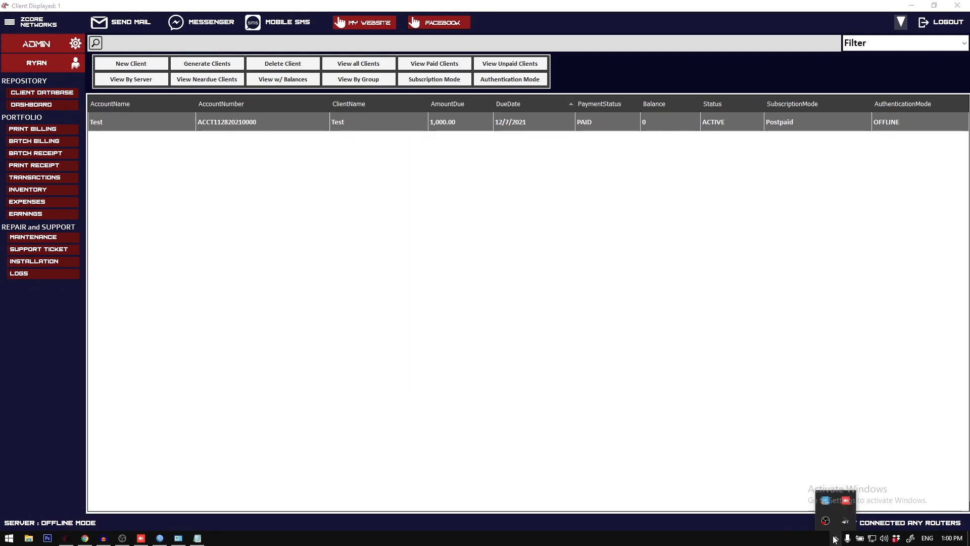
pyautogui.click(197, 537)
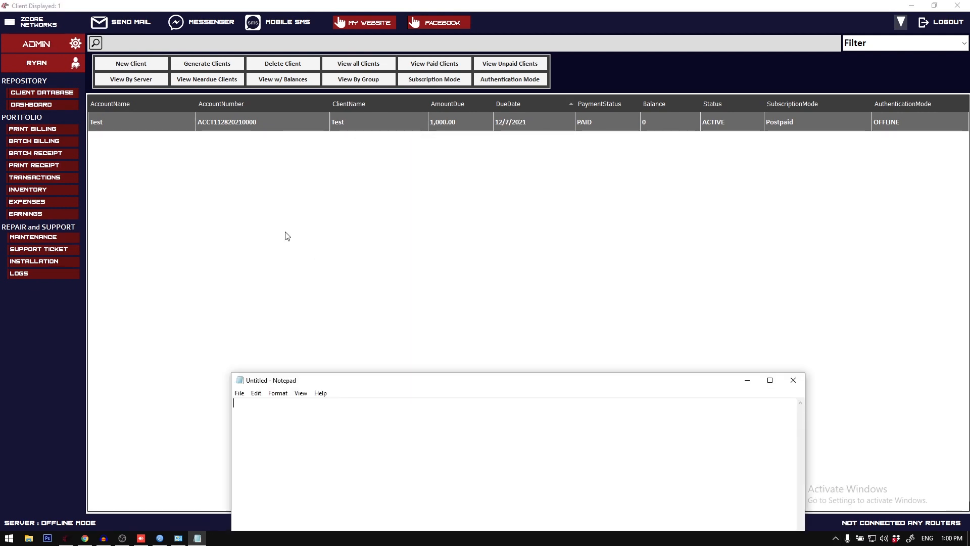
pyautogui.click(8, 24)
pyautogui.click(49, 51)
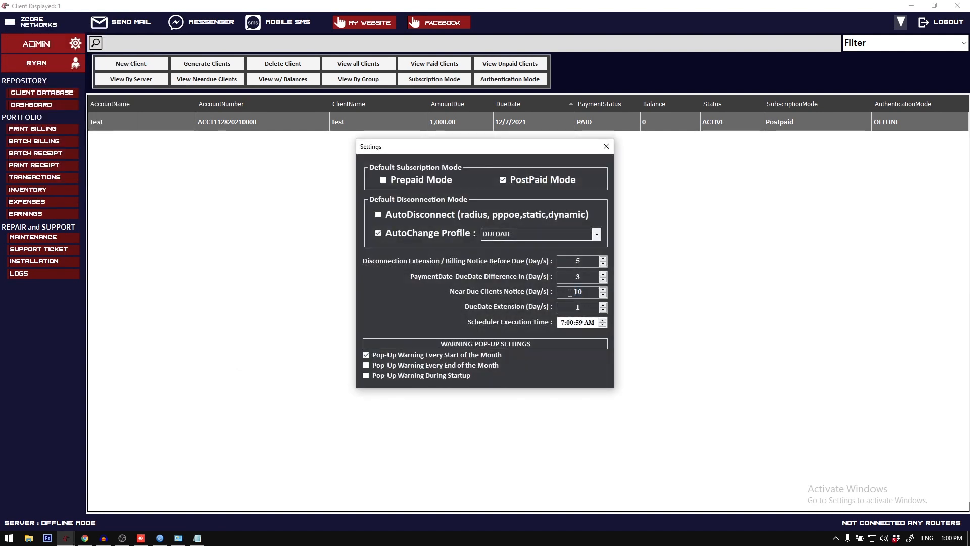
pyautogui.click(606, 146)
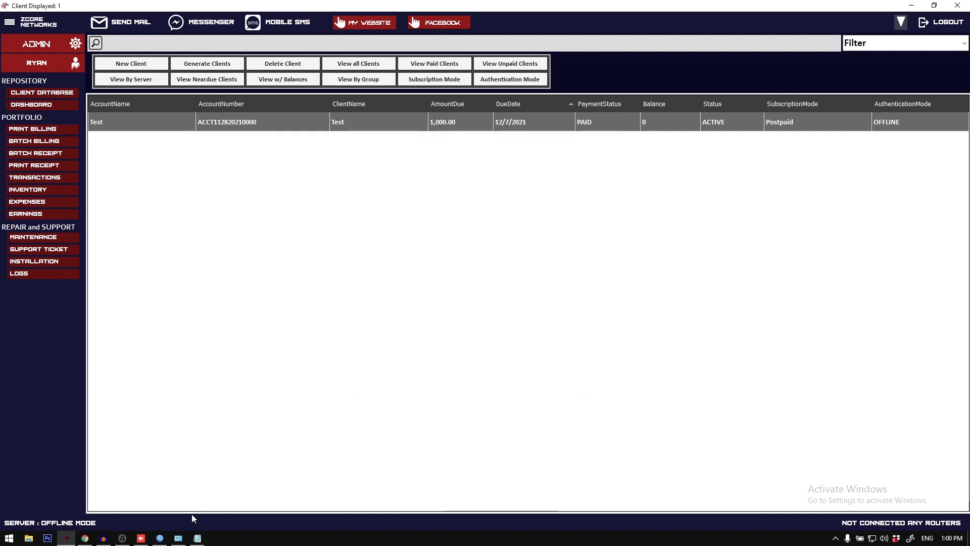
# Step: Switch to Notepad, look up today's date in the system calendar, and write "november 28 + 10 days"
pyautogui.click(197, 538)
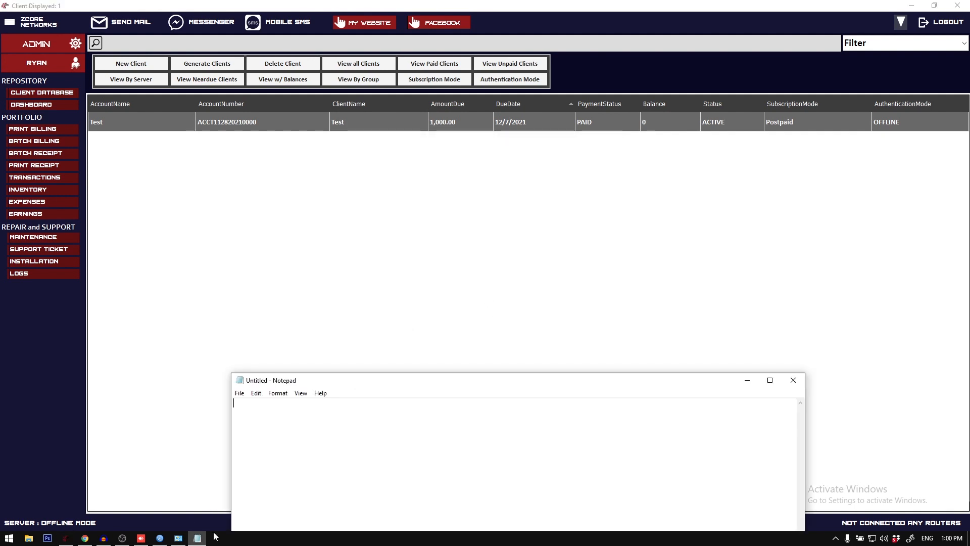
pyautogui.click(951, 539)
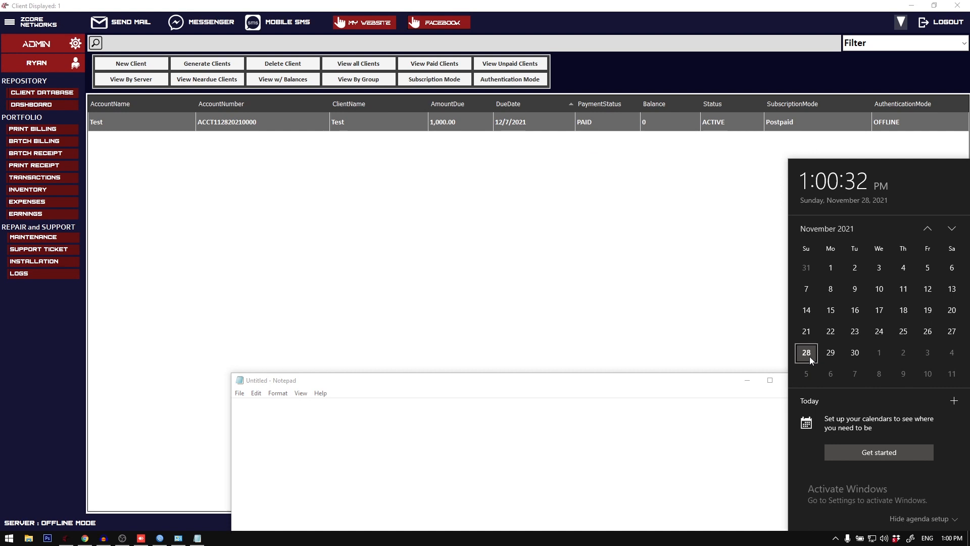
pyautogui.click(474, 440)
pyautogui.write('november 28')
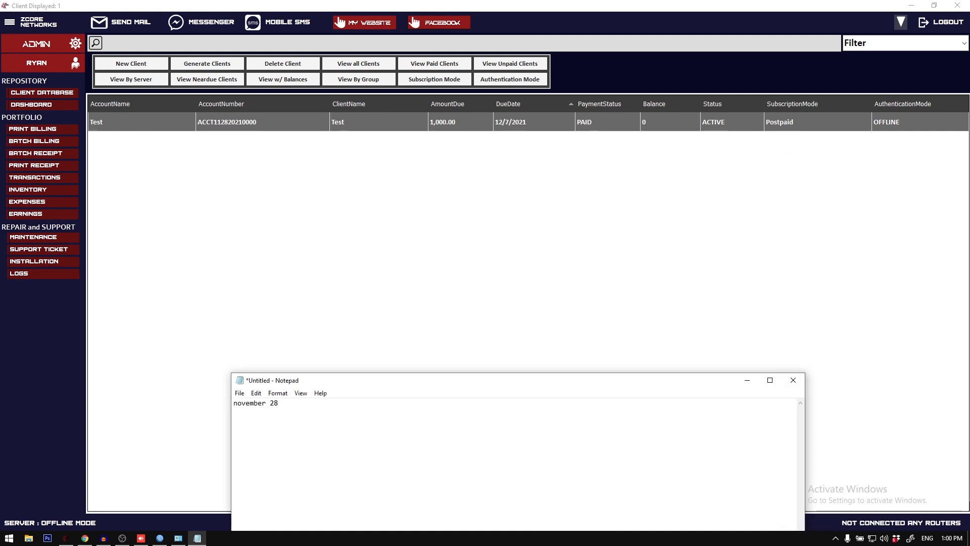
pyautogui.write(' + 10 days')
# Step: Count ten days forward from November 28 in the system calendar
pyautogui.click(952, 538)
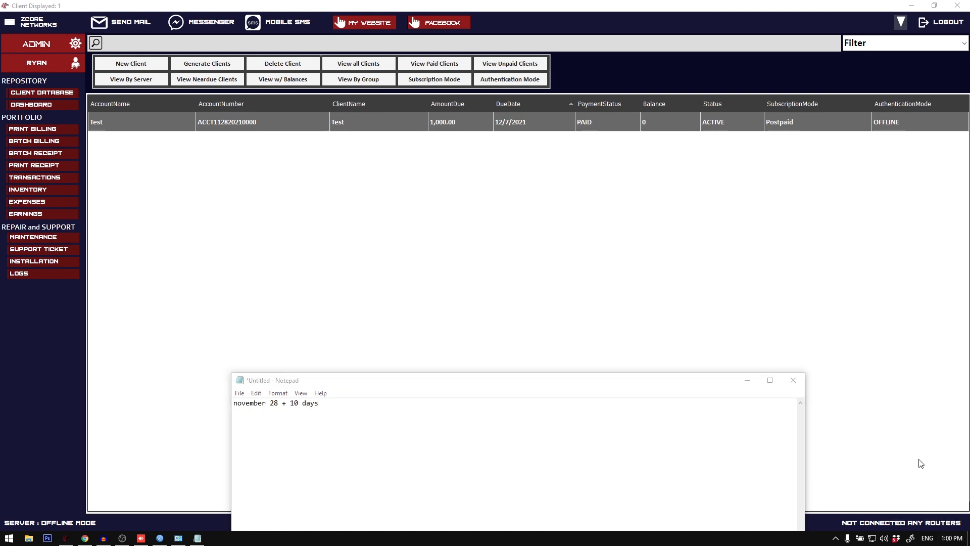
pyautogui.click(831, 352)
pyautogui.click(854, 352)
pyautogui.click(879, 352)
pyautogui.click(904, 352)
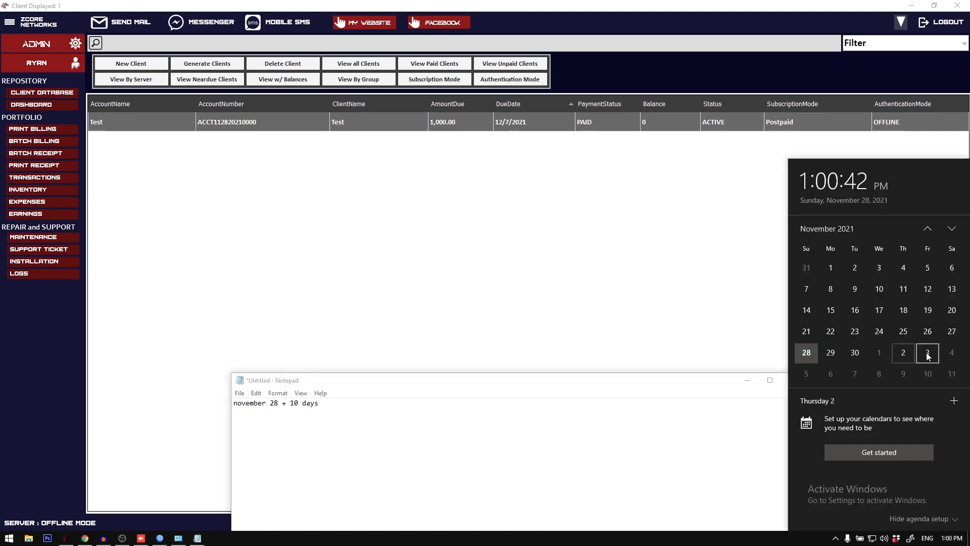
pyautogui.click(928, 352)
pyautogui.click(951, 352)
pyautogui.click(831, 352)
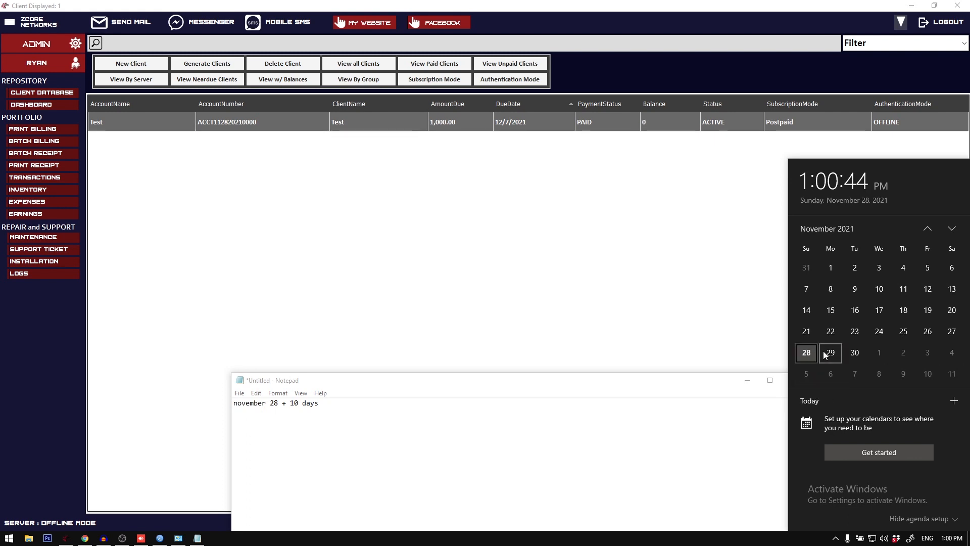
pyautogui.click(855, 352)
pyautogui.click(879, 352)
pyautogui.click(903, 352)
pyautogui.click(927, 352)
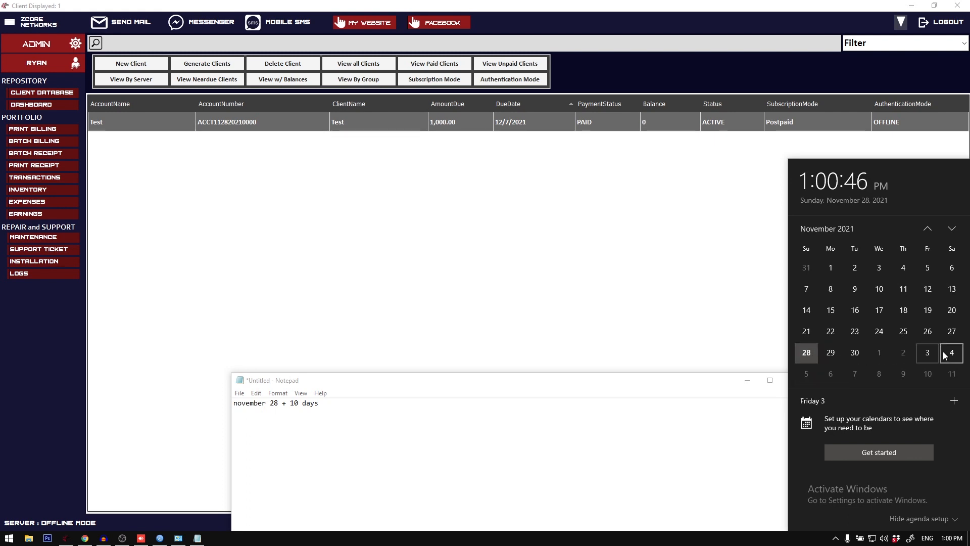
pyautogui.click(952, 352)
pyautogui.click(801, 363)
pyautogui.click(826, 372)
pyautogui.click(848, 371)
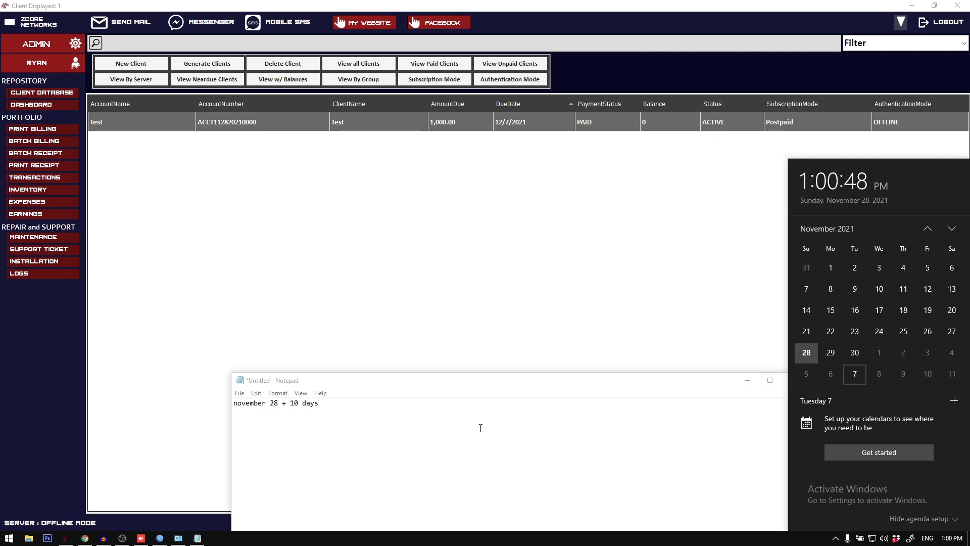
# Step: Add the lines "december 7" and "november 28 up to december 7." to the Notepad note
pyautogui.click(479, 428)
pyautogui.write('december 7')
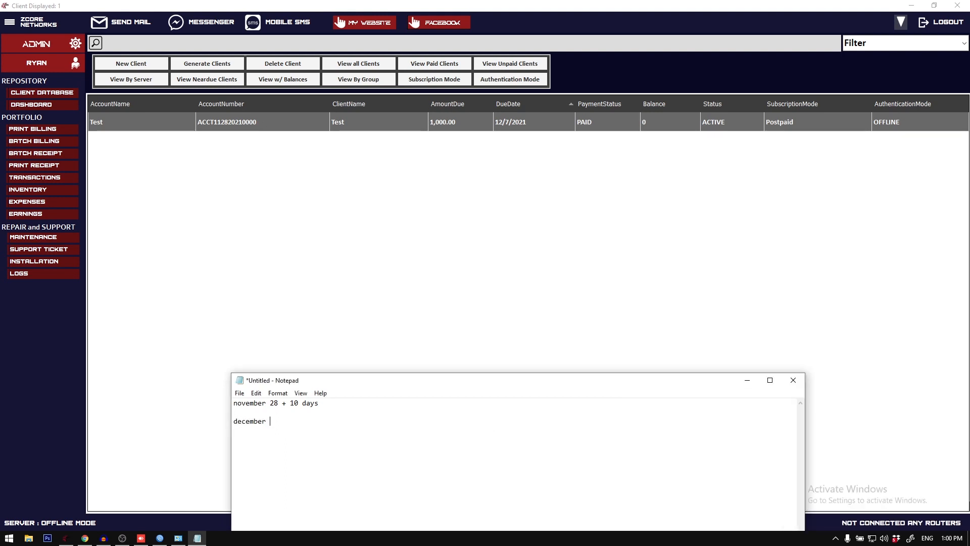
pyautogui.press('Return')
pyautogui.press('Return')
pyautogui.write('november 28')
pyautogui.write(' until')
pyautogui.press('BackSpace')
pyautogui.press('BackSpace')
pyautogui.press('BackSpace')
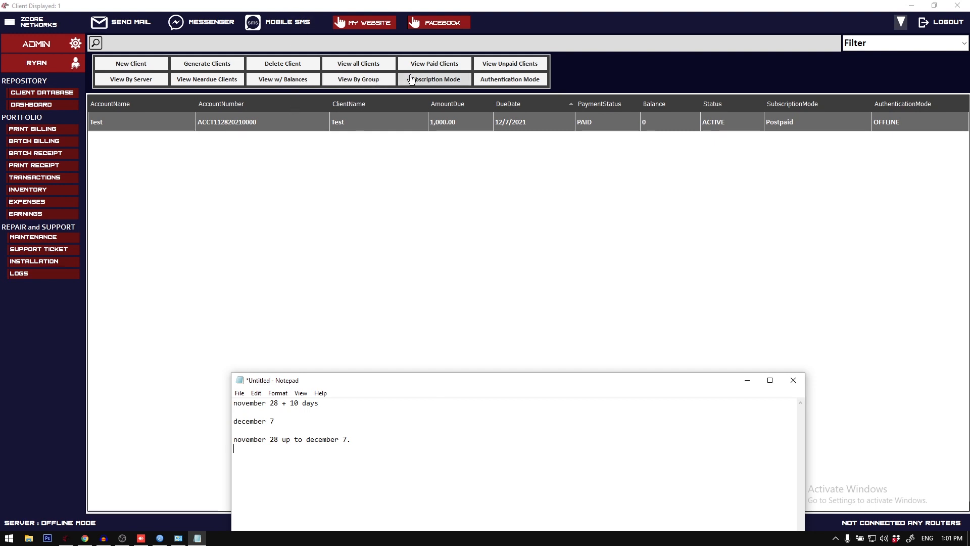
# Step: Return to the billing system, filter the client list to near-due clients, and select the Test client
pyautogui.click(372, 131)
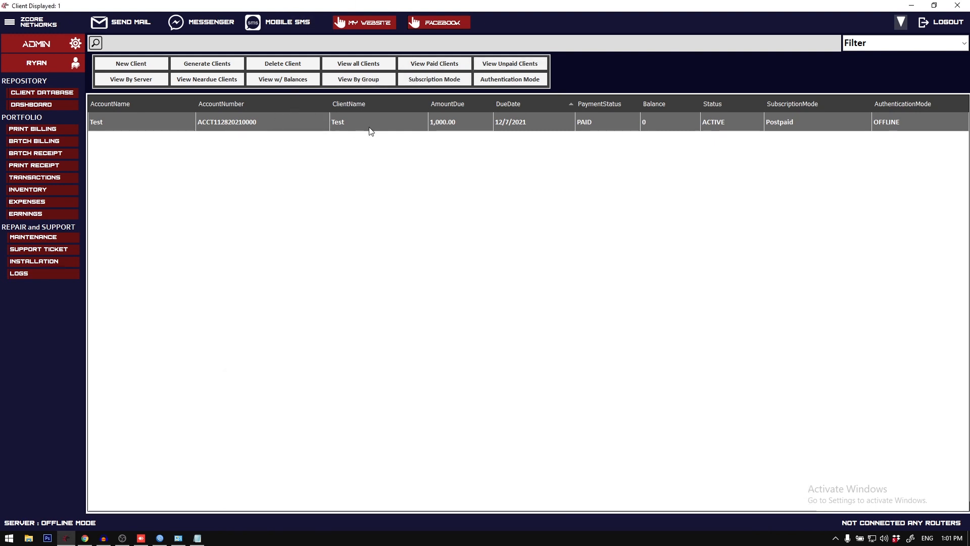
pyautogui.click(517, 64)
pyautogui.click(199, 82)
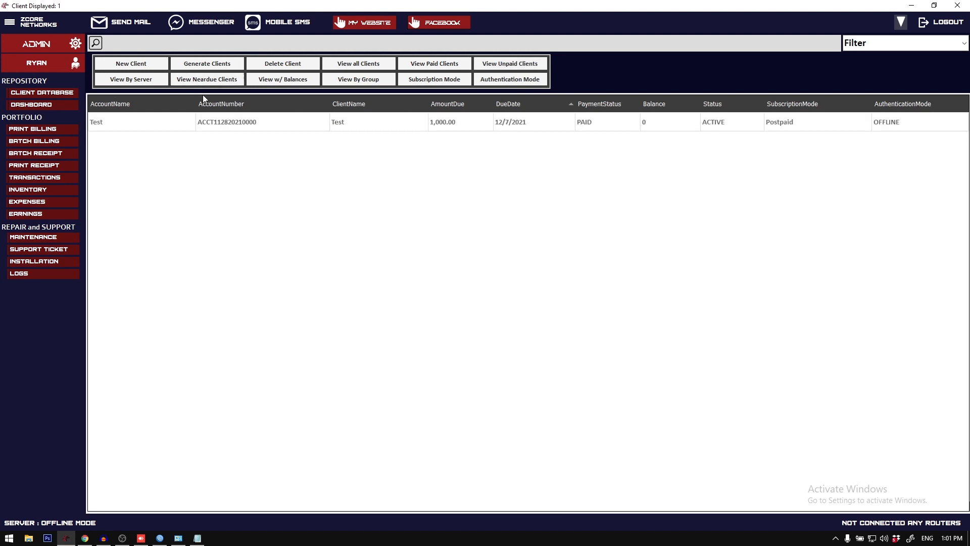
pyautogui.click(198, 79)
pyautogui.click(278, 122)
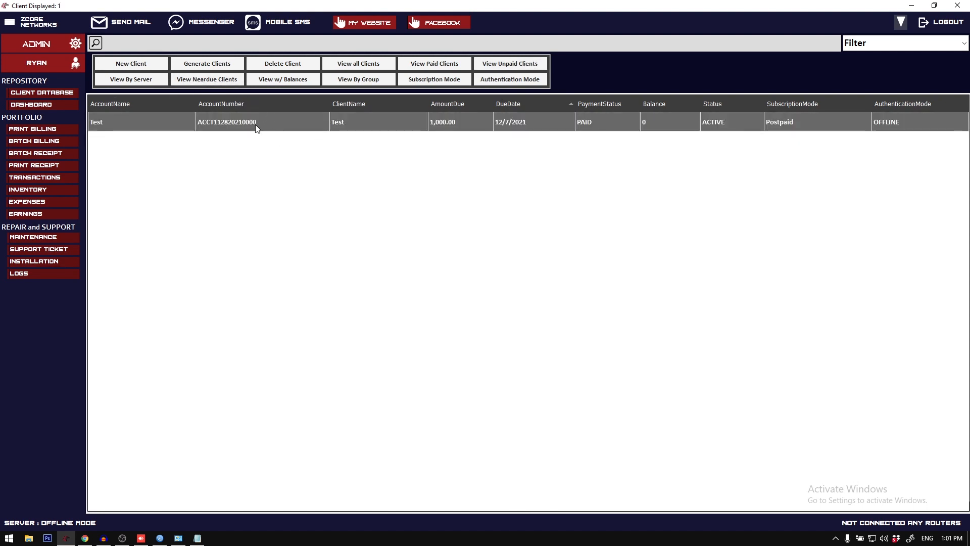
# Step: Open the mail sending form, try the near-due clients option for the recipients, and close the form
pyautogui.click(138, 24)
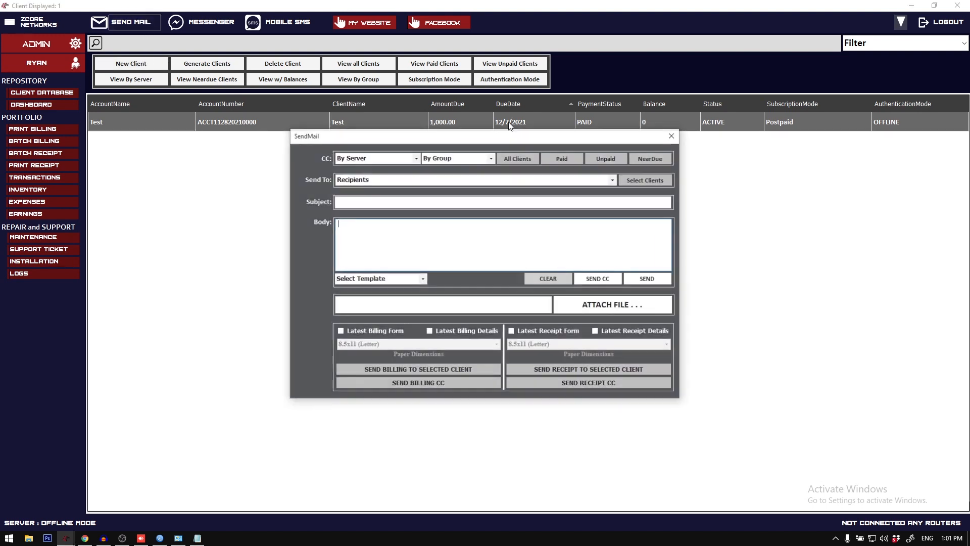
pyautogui.click(491, 159)
pyautogui.click(491, 160)
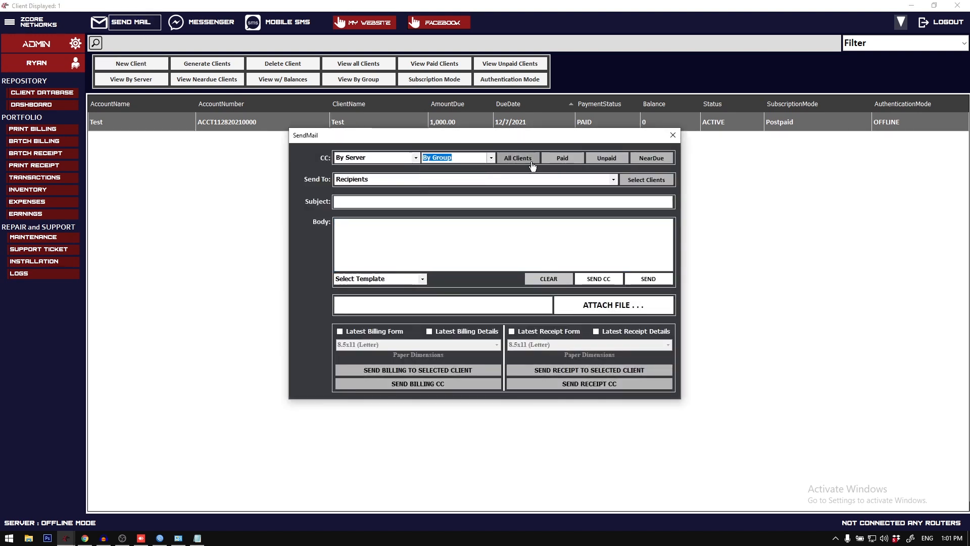
pyautogui.click(652, 158)
pyautogui.click(673, 135)
# Step: Open the Messenger sending form, try its near-due recipients option, and close the form
pyautogui.click(213, 26)
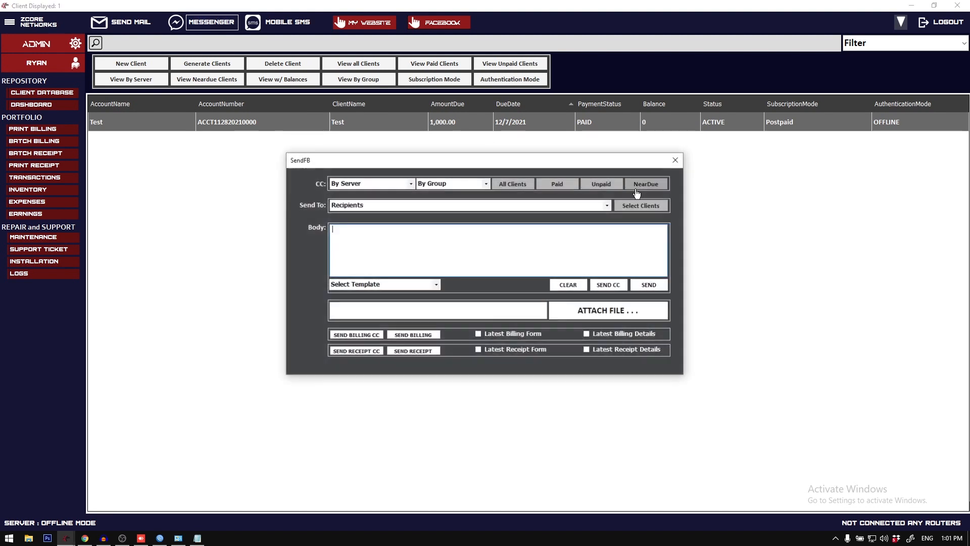
pyautogui.click(648, 184)
pyautogui.click(676, 159)
# Step: Open the mobile SMS form, try its near-due recipients option, and close the form
pyautogui.click(307, 24)
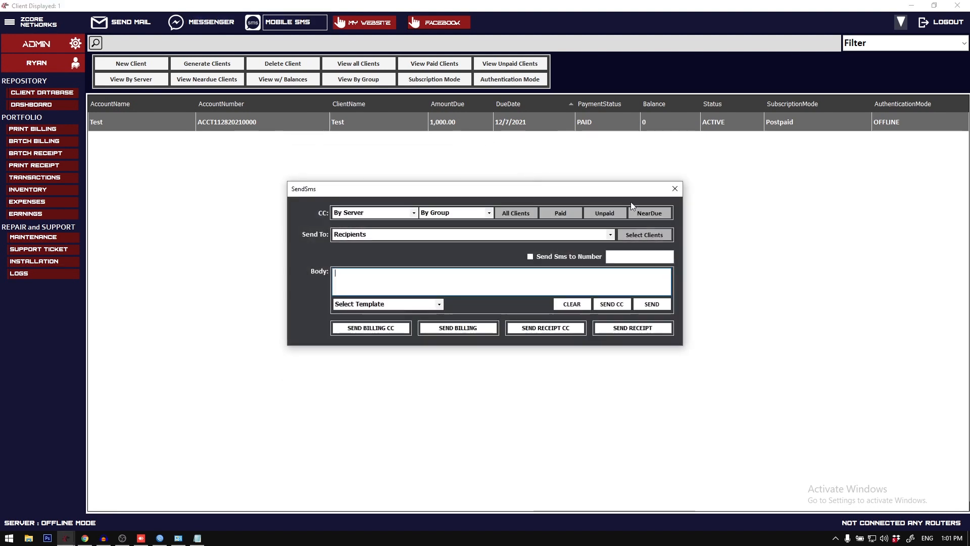
pyautogui.click(649, 212)
pyautogui.click(676, 188)
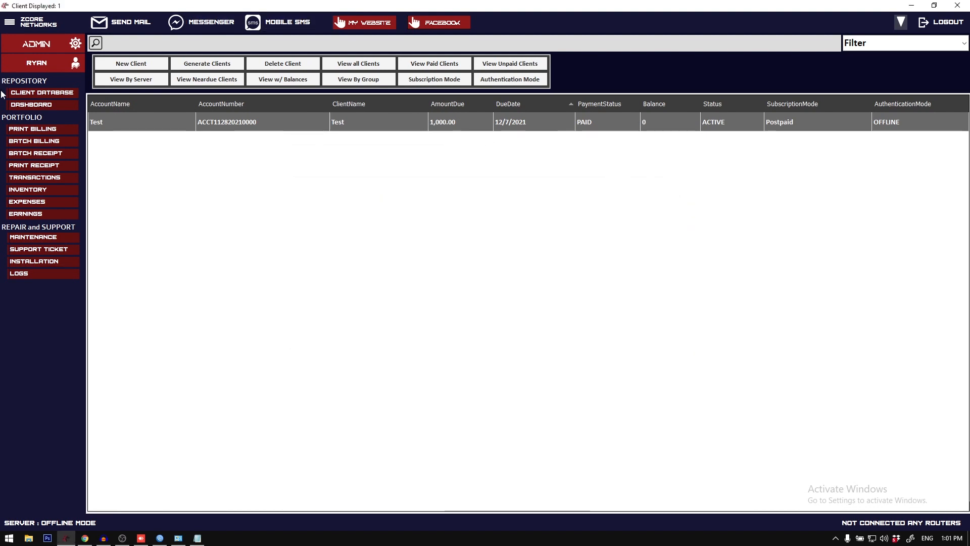
# Step: Try the near-due option in the batch billing form, close it, and open and close the batch receipt form
pyautogui.click(56, 141)
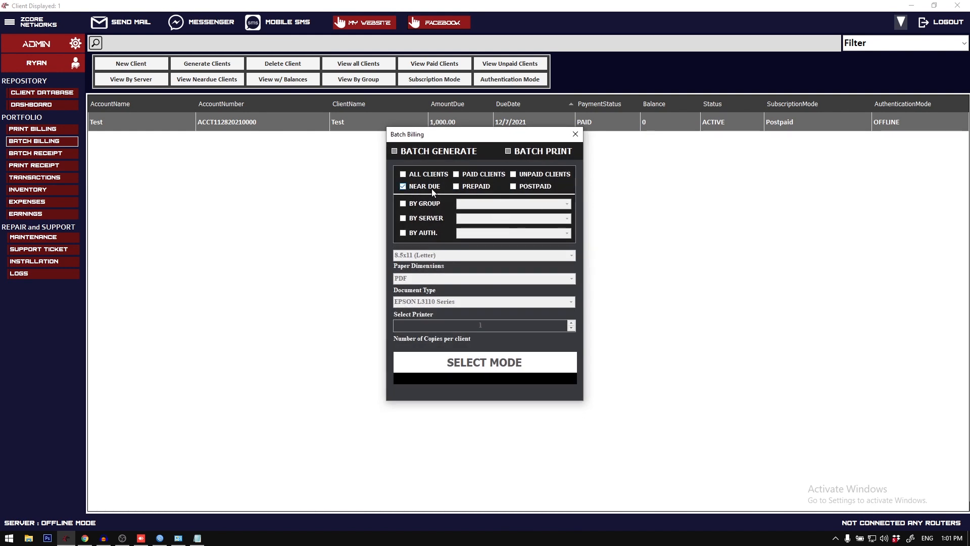
pyautogui.click(575, 134)
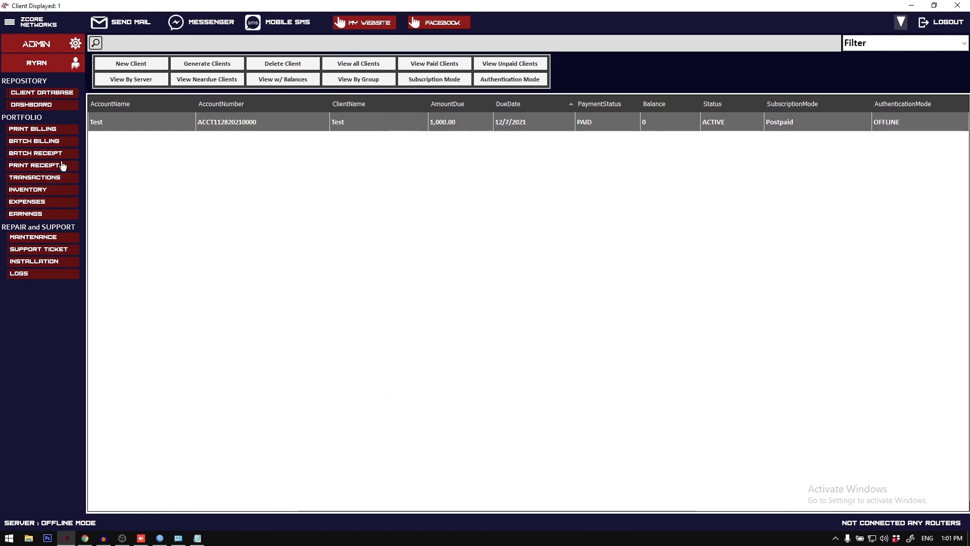
pyautogui.click(58, 151)
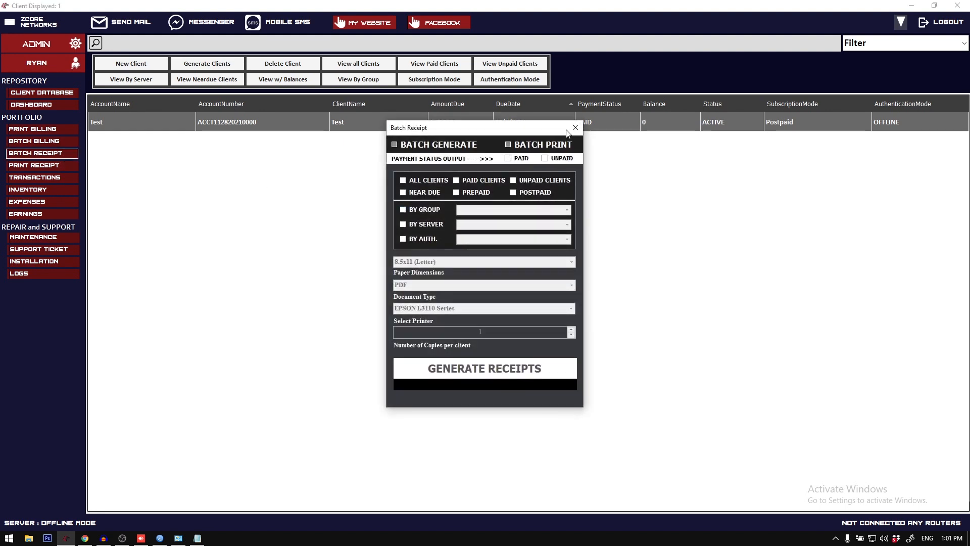
pyautogui.click(575, 134)
# Step: Open the Test client's update form, examine its due date, and close the form without applying anything
pyautogui.click(198, 538)
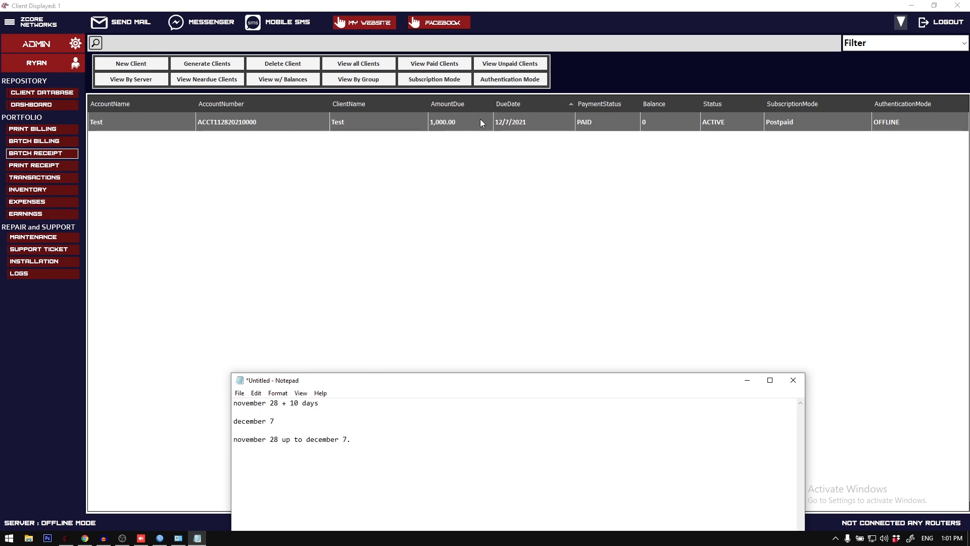
pyautogui.rightClick(496, 126)
pyautogui.click(523, 169)
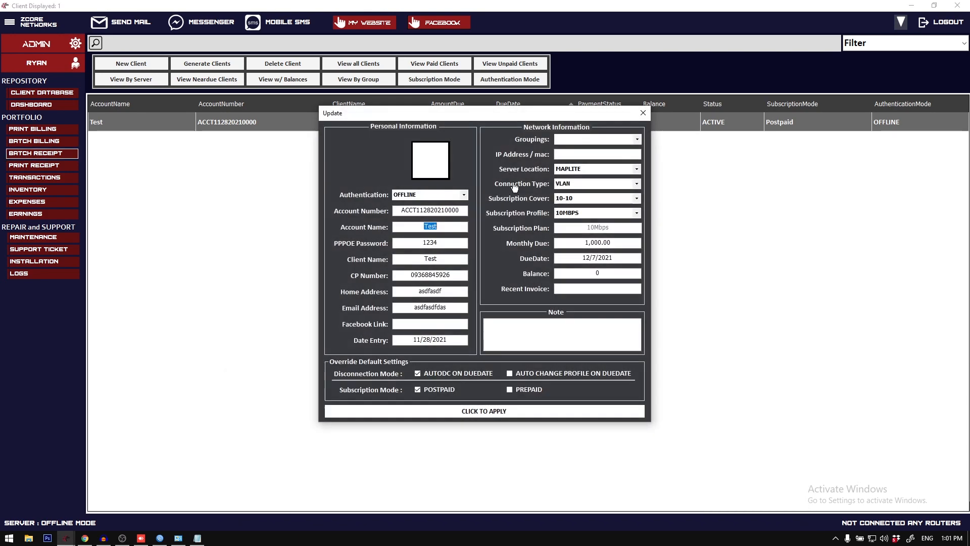
pyautogui.doubleClick(588, 259)
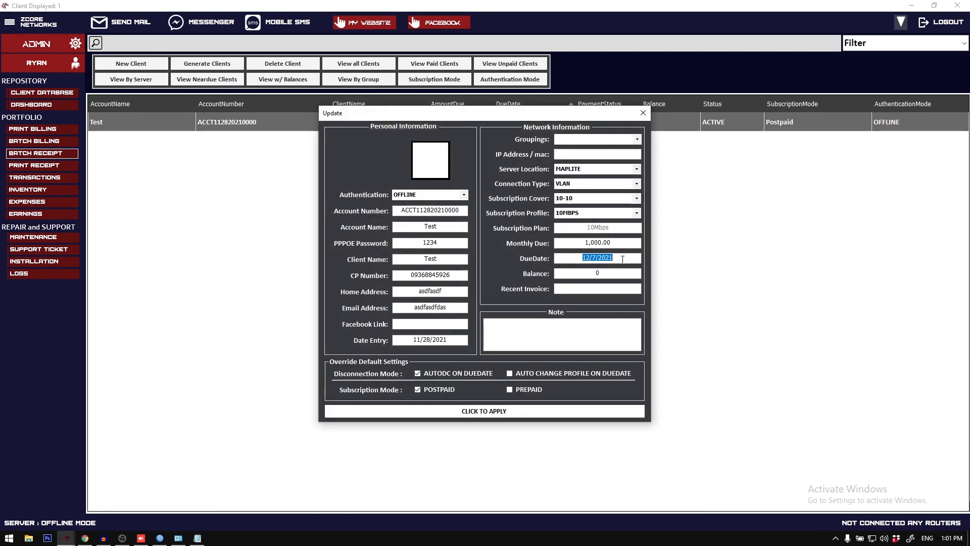
pyautogui.click(643, 112)
# Step: Review the november 28 up to december 7 range in the Notepad note and return to the client list
pyautogui.click(202, 537)
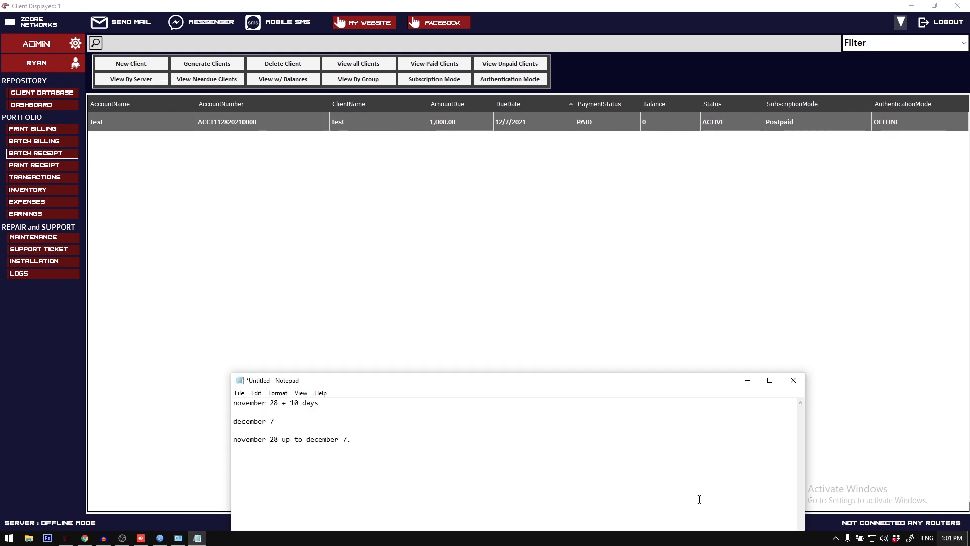
pyautogui.doubleClick(273, 440)
pyautogui.click(305, 454)
pyautogui.click(521, 89)
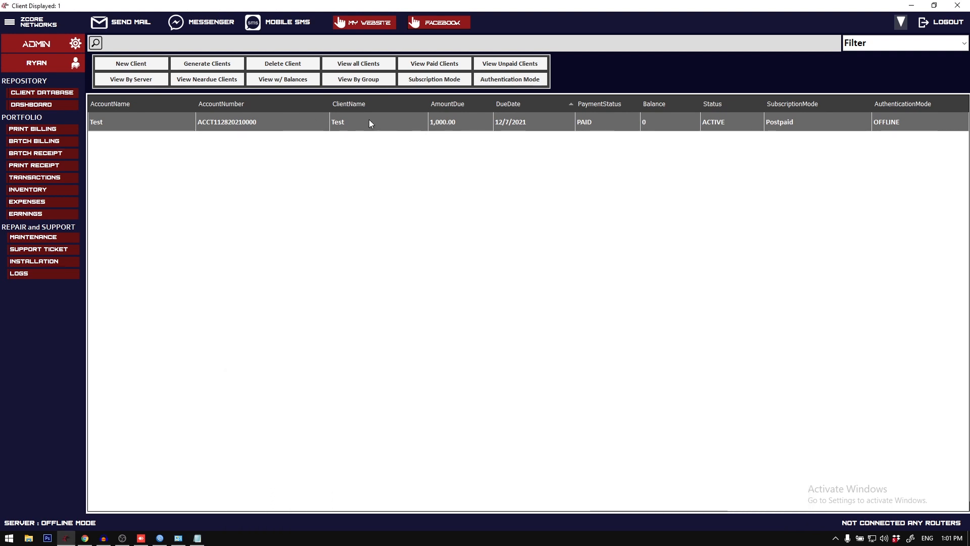
pyautogui.click(952, 539)
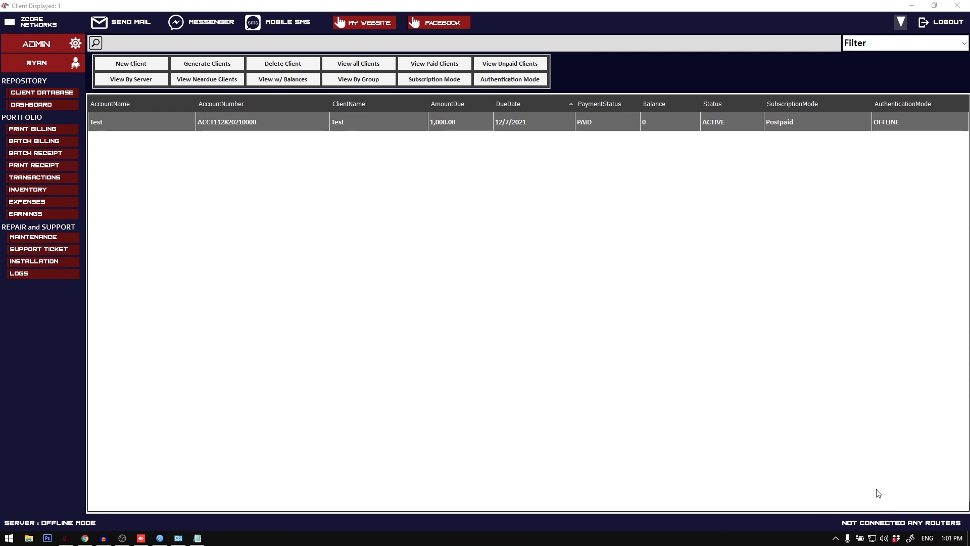
pyautogui.click(437, 130)
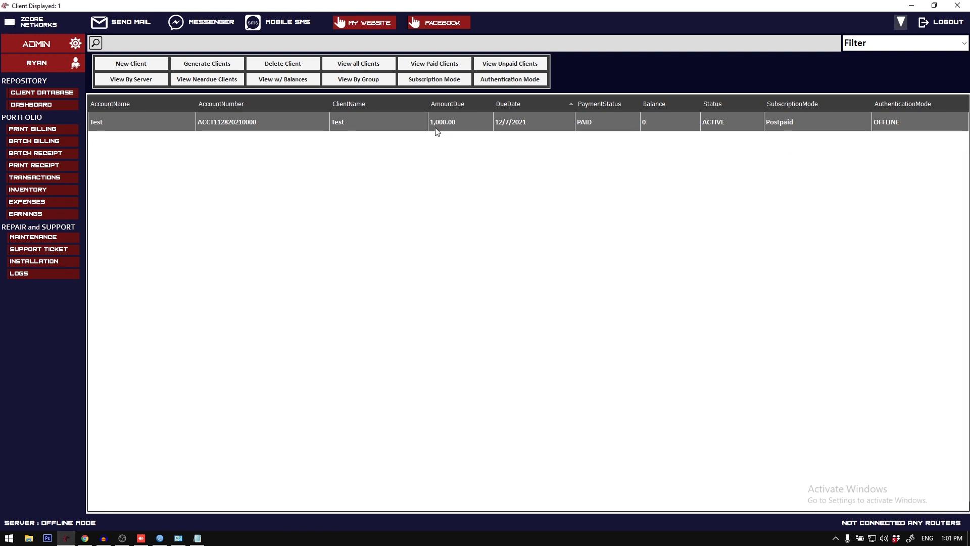
# Step: Filter the client list to near-due clients and select the Test client
pyautogui.click(197, 84)
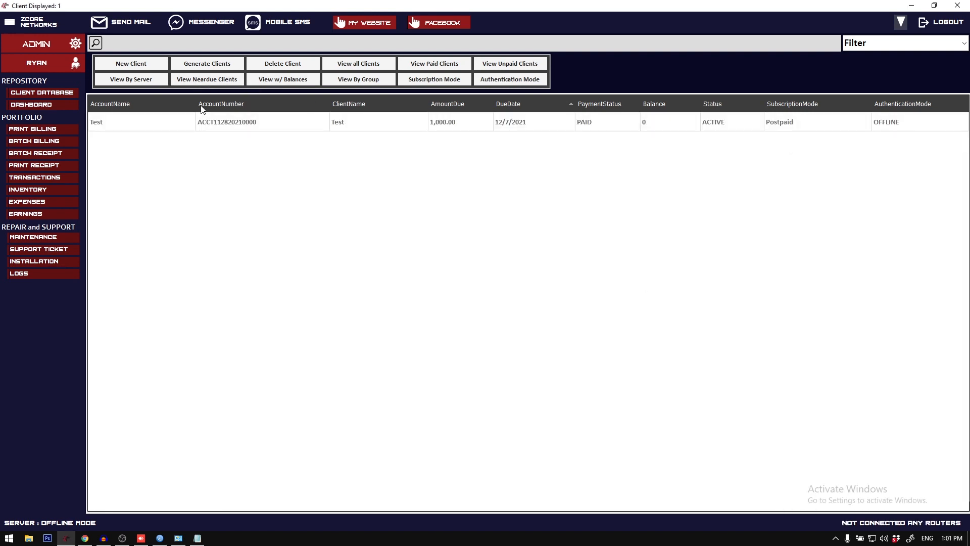
pyautogui.click(278, 126)
pyautogui.click(235, 80)
pyautogui.click(250, 115)
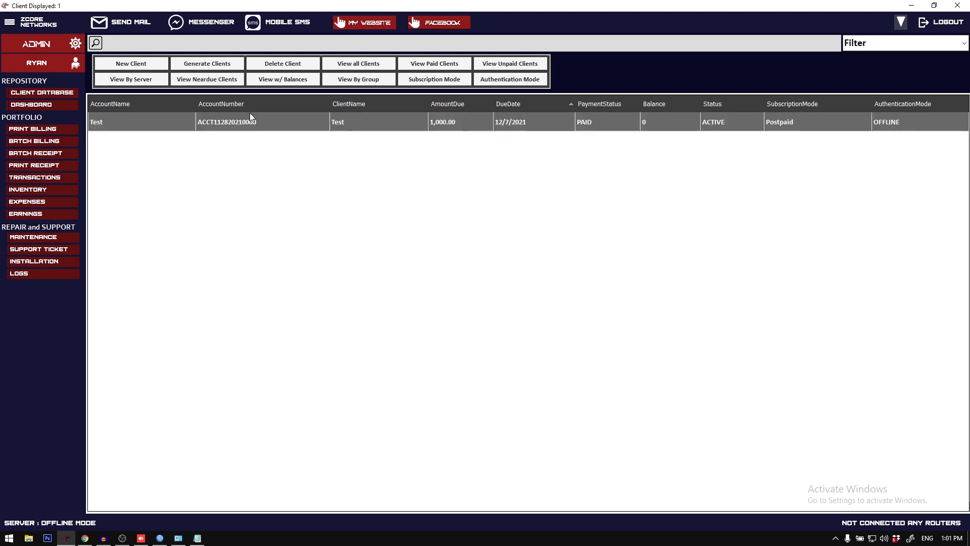
pyautogui.click(237, 78)
pyautogui.click(261, 114)
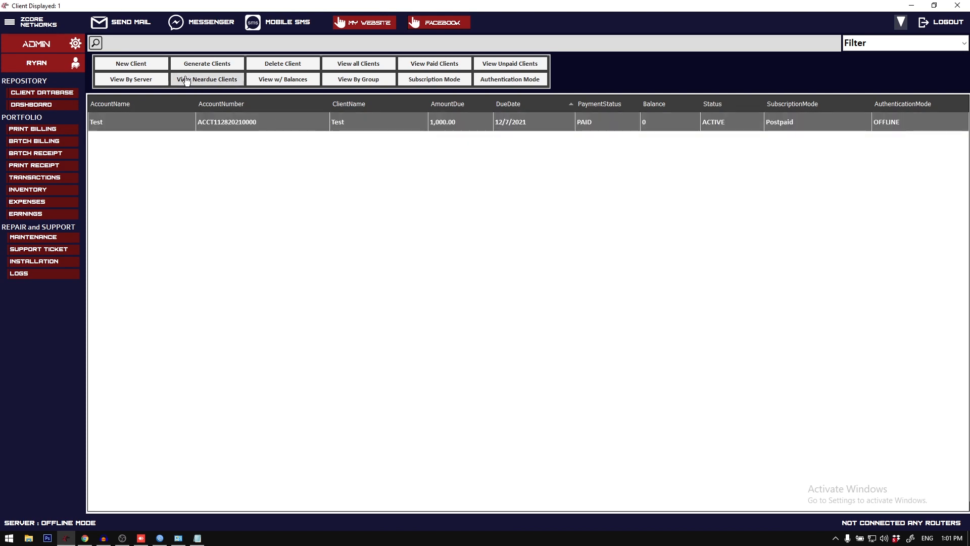
# Step: Set the Test client's due date to 12/10/2021 and apply the update
pyautogui.rightClick(299, 121)
pyautogui.click(325, 154)
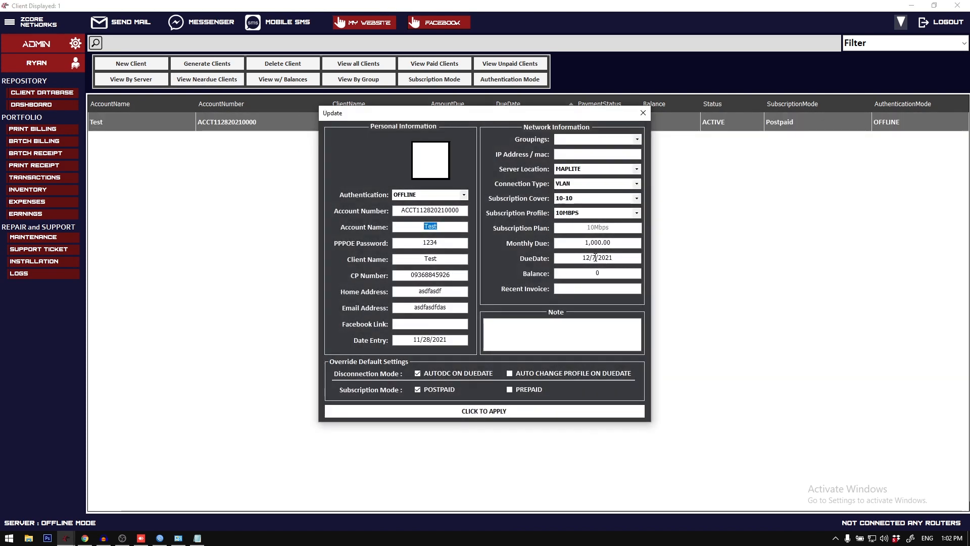
pyautogui.click(595, 257)
pyautogui.press('BackSpace')
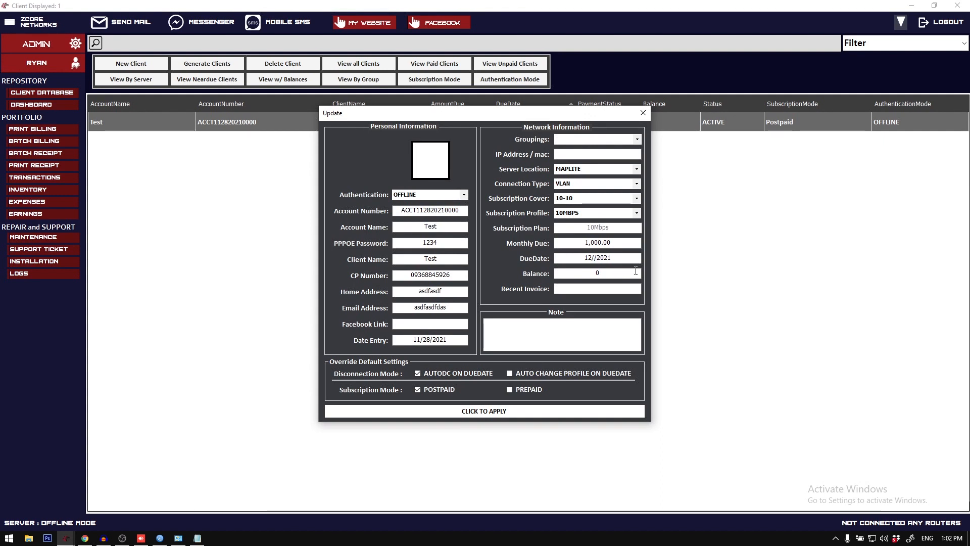
pyautogui.write('10')
pyautogui.click(493, 411)
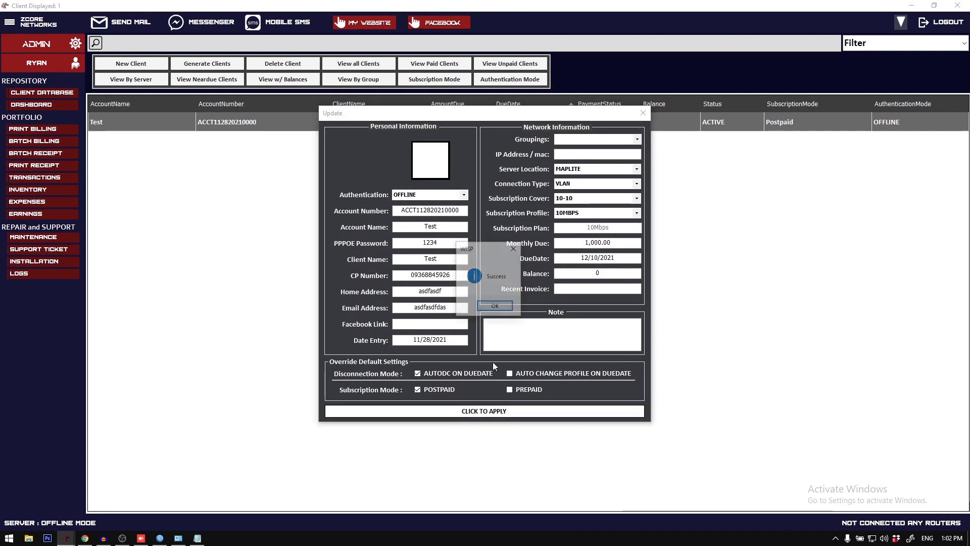
pyautogui.click(495, 305)
# Step: Review the near-due date range in the Notepad note and filter the client list to near-due clients again
pyautogui.click(197, 538)
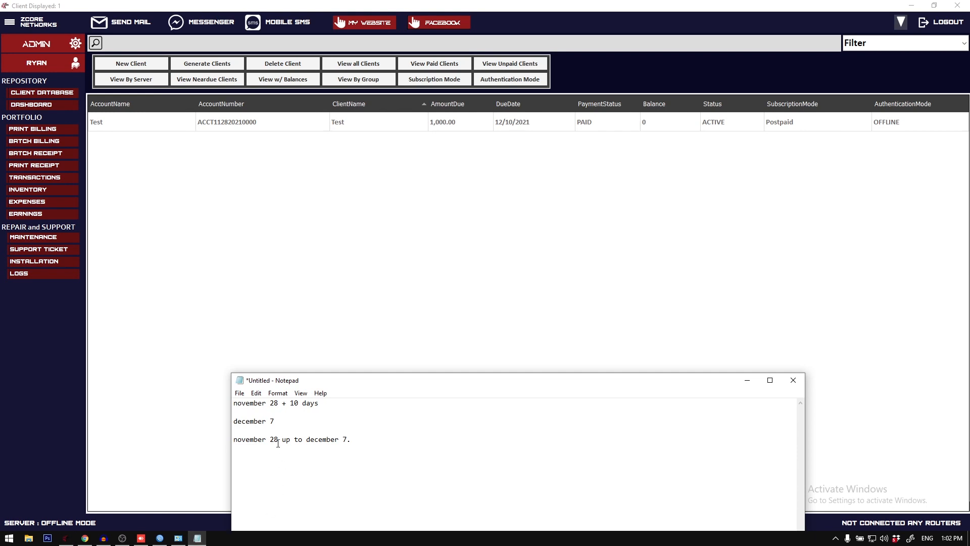
pyautogui.moveTo(270, 439); pyautogui.dragTo(311, 437)
pyautogui.click(207, 80)
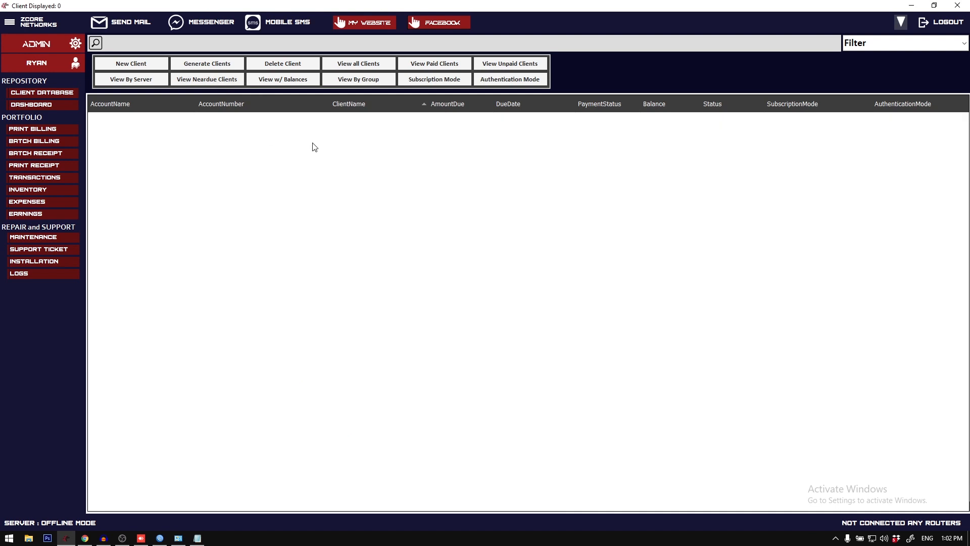
# Step: Add the line "november 29 up to december 8" below the existing date range in the Notepad note and highlight it
pyautogui.click(197, 538)
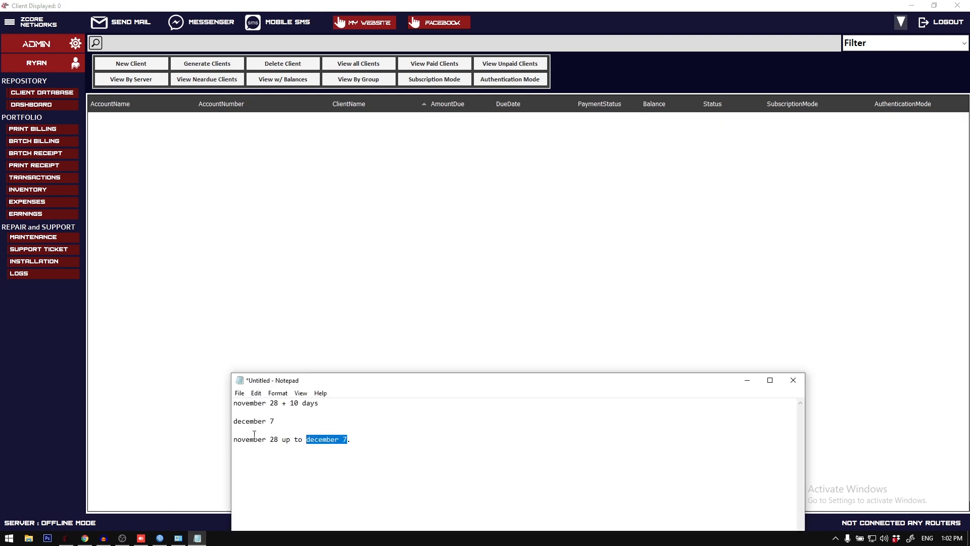
pyautogui.moveTo(233, 438); pyautogui.dragTo(346, 440)
pyautogui.click(342, 443)
pyautogui.moveTo(307, 437); pyautogui.dragTo(345, 440)
pyautogui.click(336, 440)
pyautogui.click(308, 444)
pyautogui.write('ovember')
pyautogui.write('292')
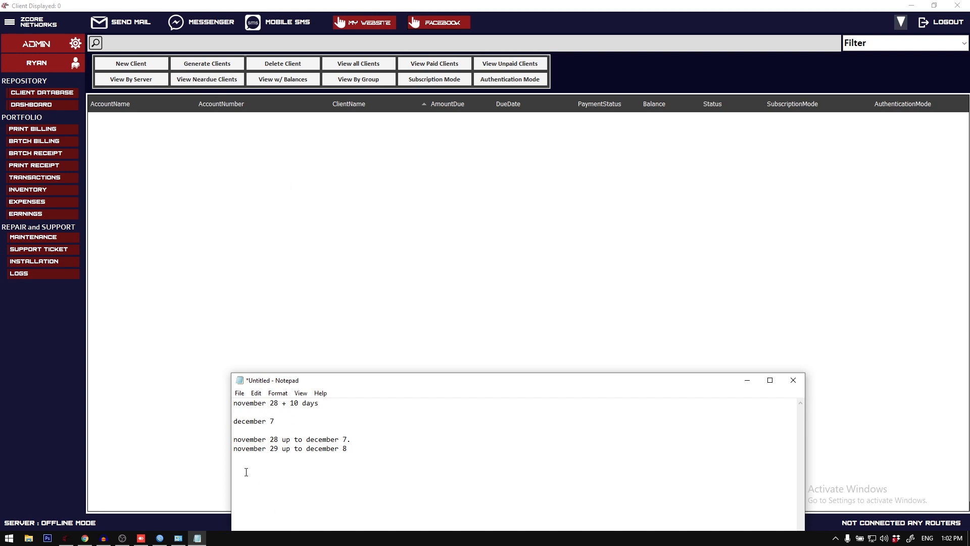
pyautogui.moveTo(234, 452); pyautogui.dragTo(349, 448)
pyautogui.click(278, 452)
# Step: Check the near-due filter, list all clients, and open and close the Test client's update form
pyautogui.click(226, 84)
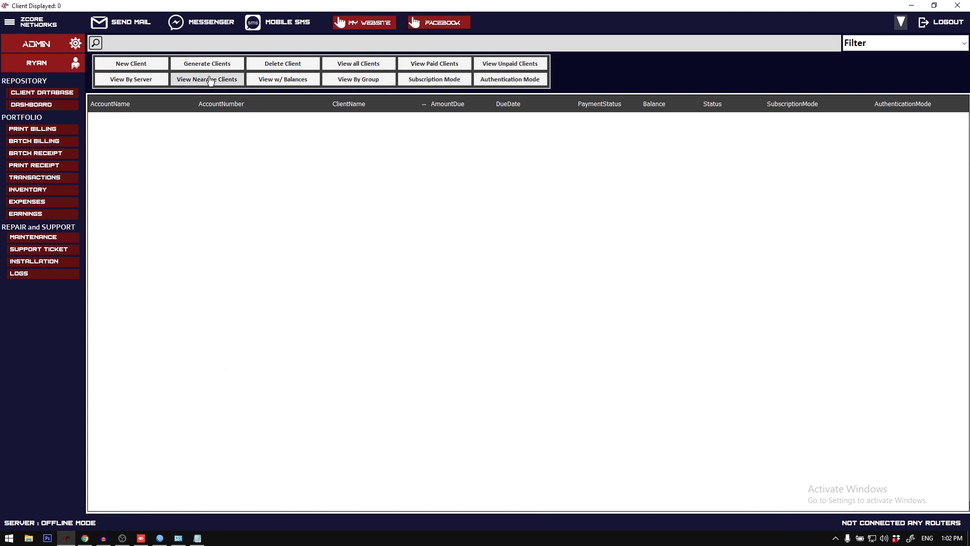
pyautogui.click(368, 66)
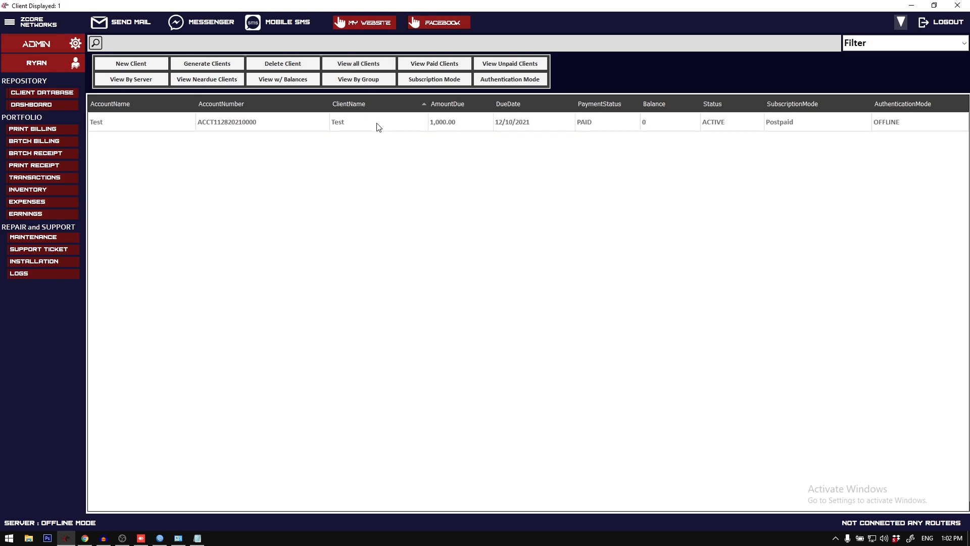
pyautogui.rightClick(377, 126)
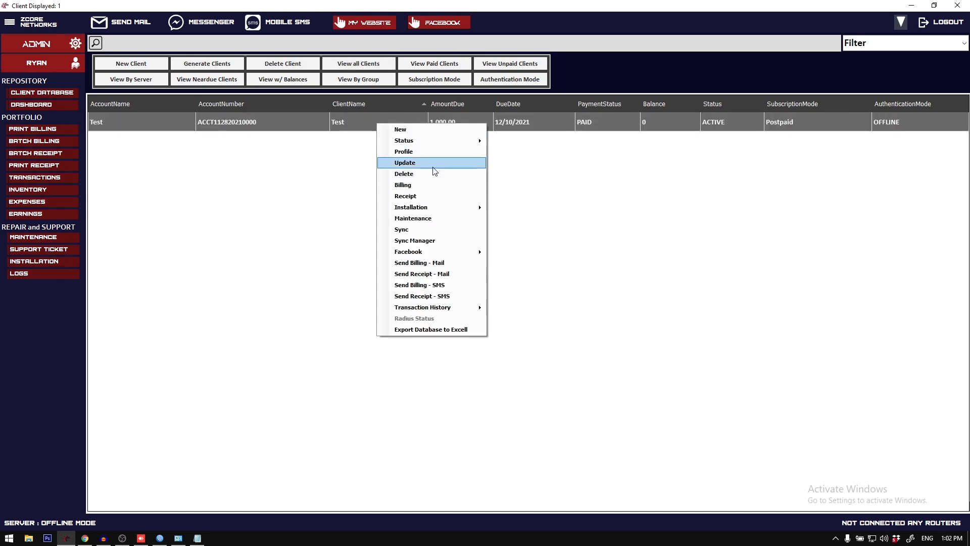
pyautogui.click(427, 163)
pyautogui.click(644, 112)
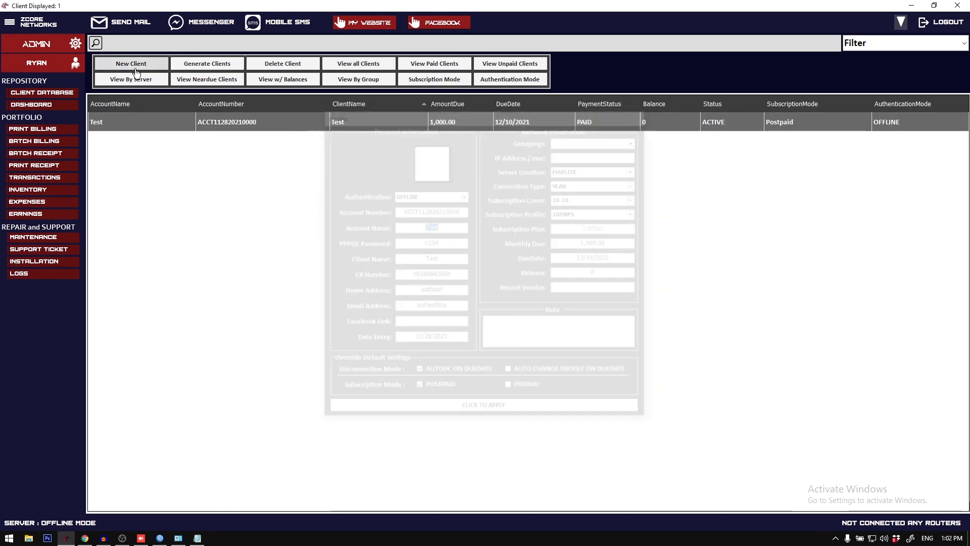
# Step: Open the reminder settings, examine the scheduler execution time, and close the settings
pyautogui.click(10, 23)
pyautogui.click(59, 41)
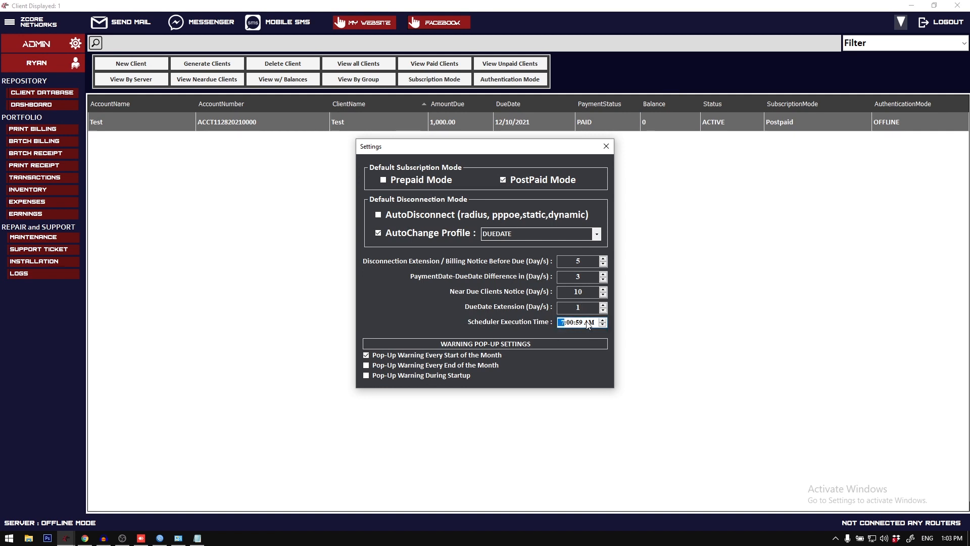
pyautogui.click(606, 146)
# Step: Switch to WinBox, examine the router's scheduler list, and return to the billing system
pyautogui.click(160, 538)
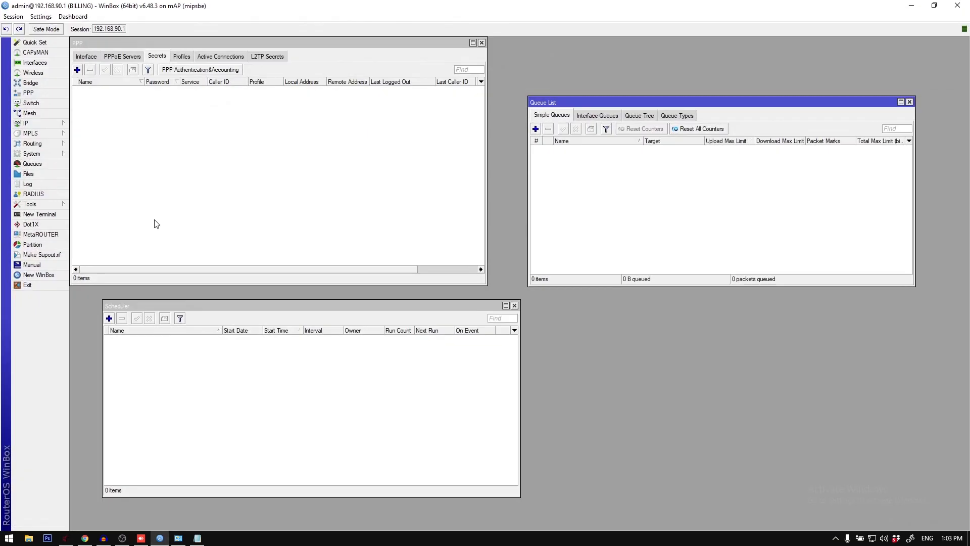
pyautogui.click(154, 372)
pyautogui.click(159, 538)
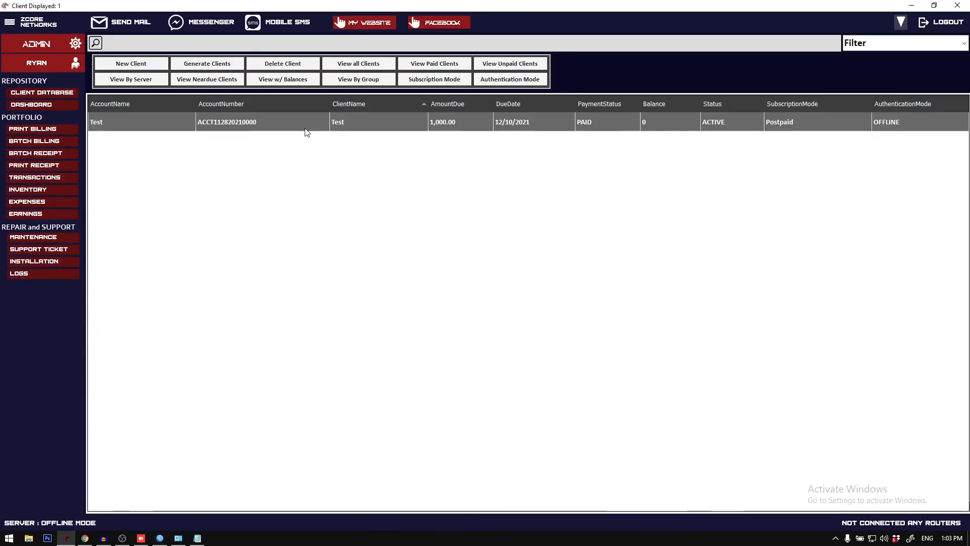
# Step: Set the Test client's authentication to PPPOE and apply the update
pyautogui.rightClick(305, 128)
pyautogui.click(338, 157)
pyautogui.click(464, 195)
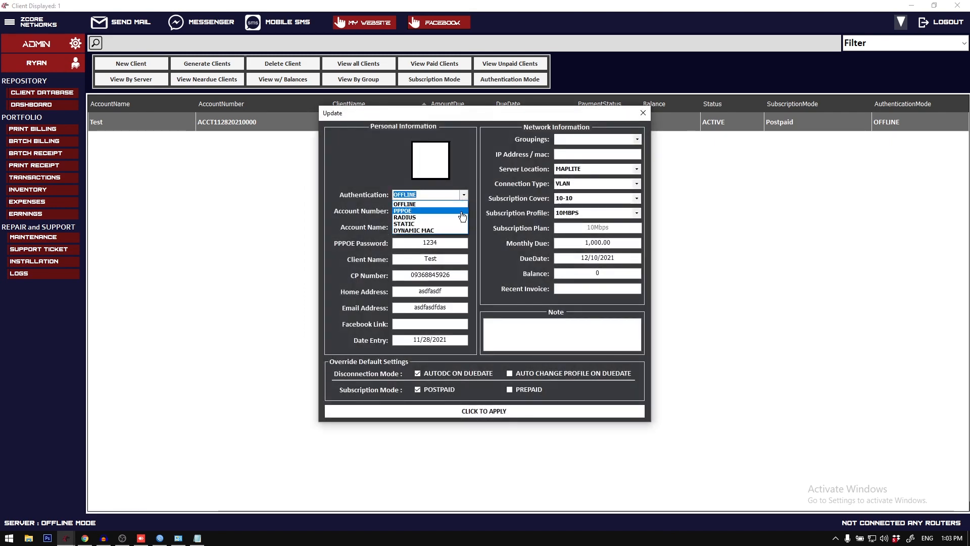
pyautogui.click(462, 216)
pyautogui.click(464, 195)
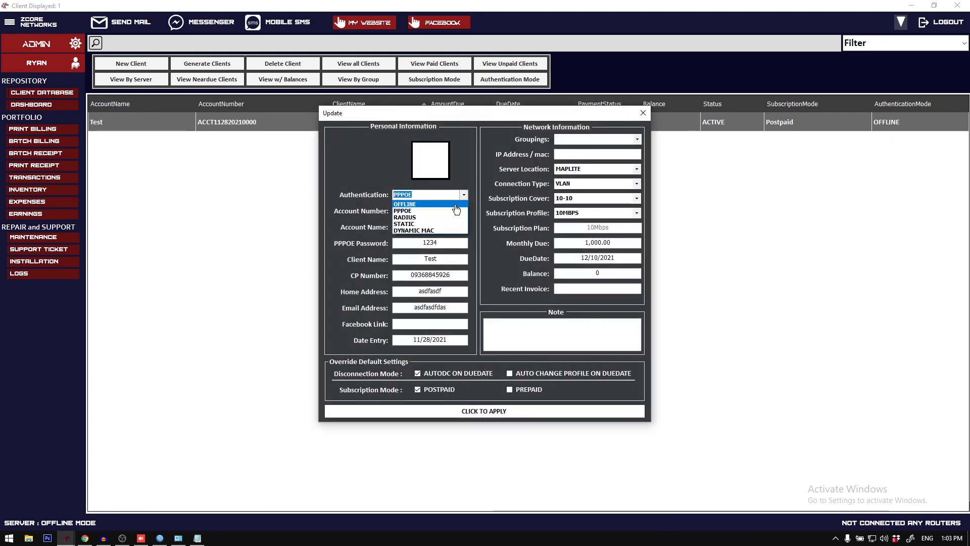
pyautogui.click(456, 204)
pyautogui.click(462, 195)
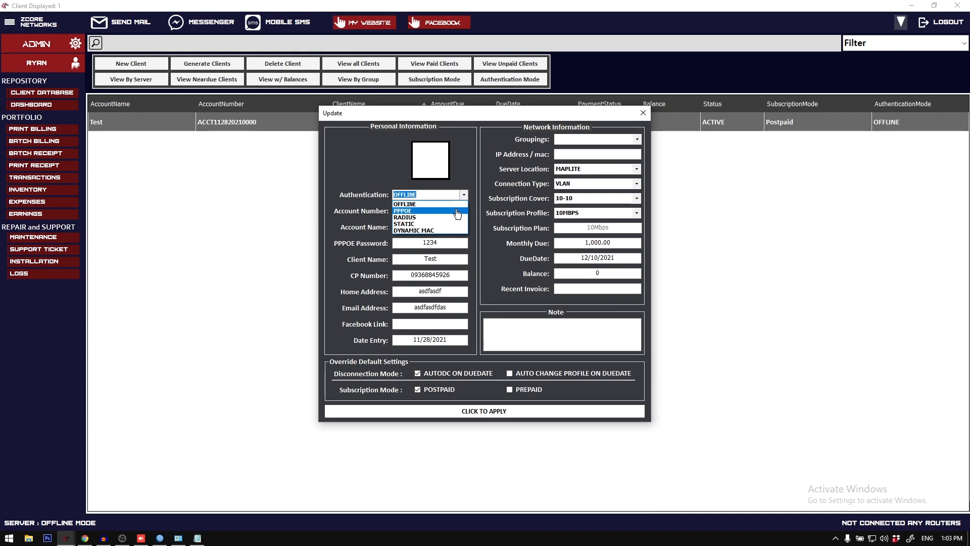
pyautogui.click(457, 211)
pyautogui.click(484, 411)
pyautogui.click(496, 307)
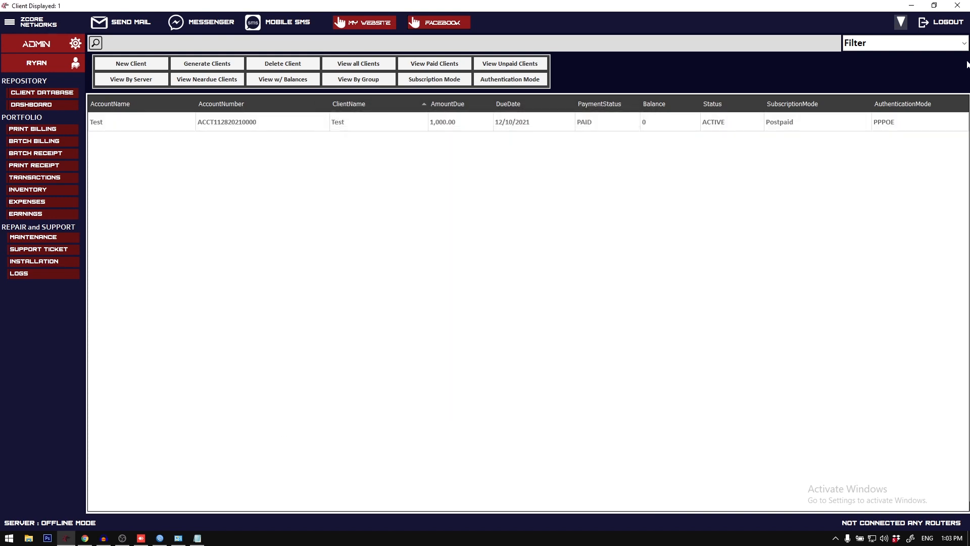
# Step: Log out of the billing system and log in to the MAPLITE server from the server configuration
pyautogui.click(950, 27)
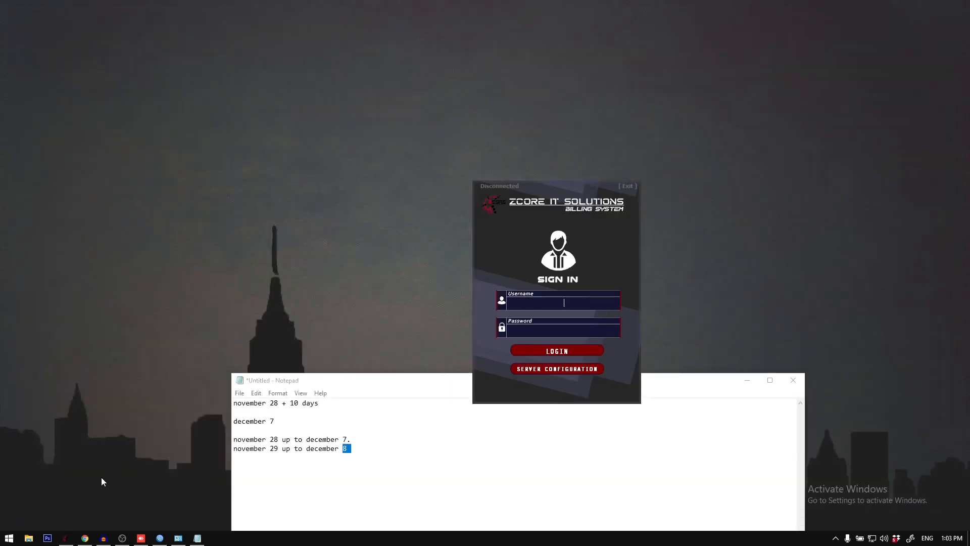
pyautogui.click(122, 539)
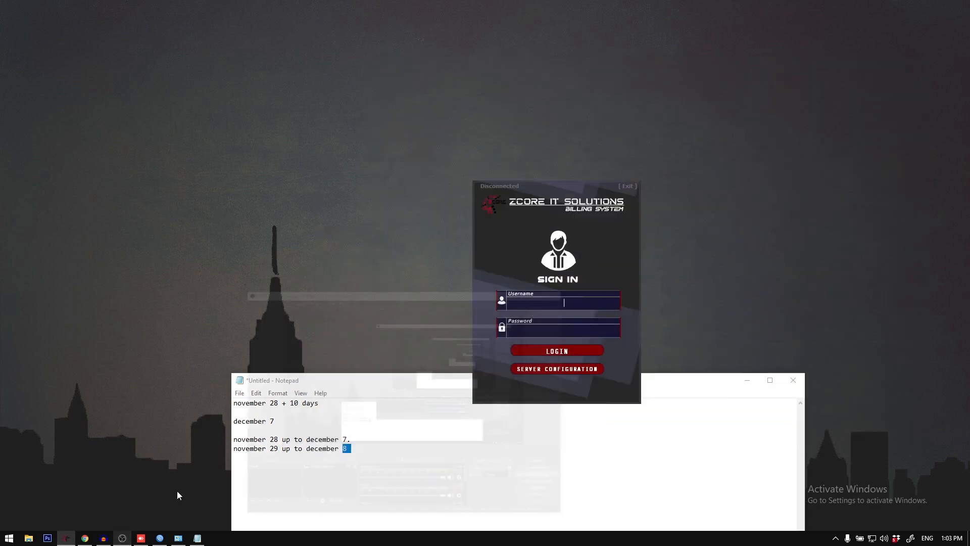
pyautogui.click(557, 368)
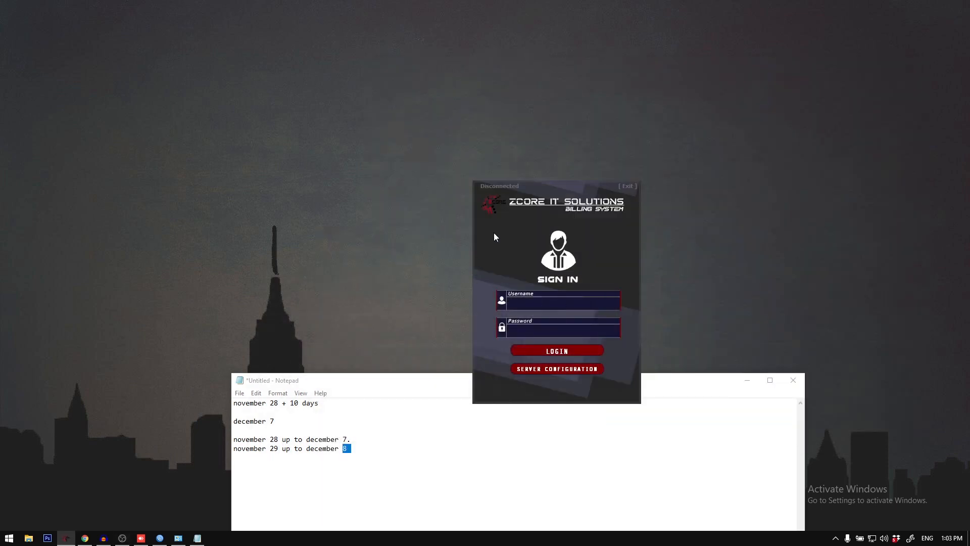
pyautogui.click(595, 158)
pyautogui.click(569, 169)
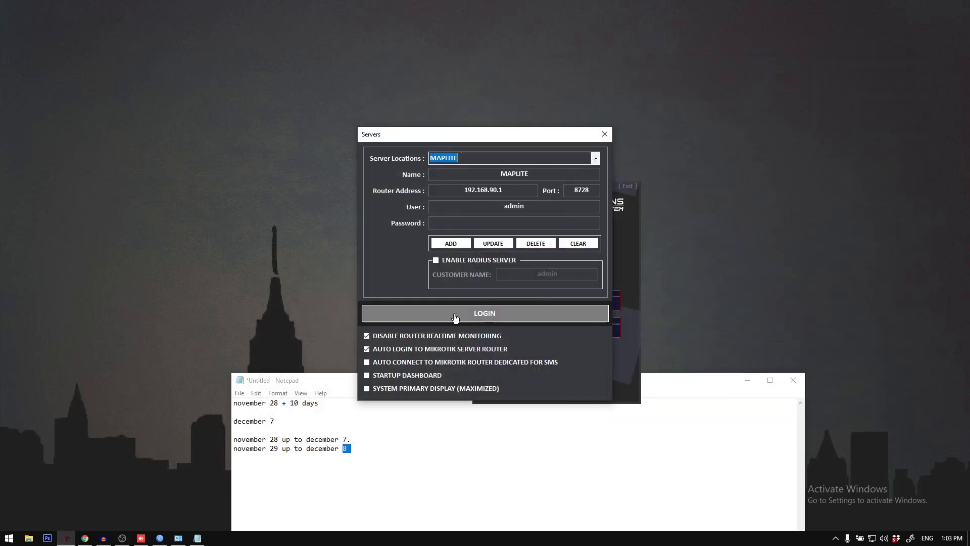
pyautogui.click(470, 316)
# Step: Sign in to the billing system as admin with the account password
pyautogui.write('ad')
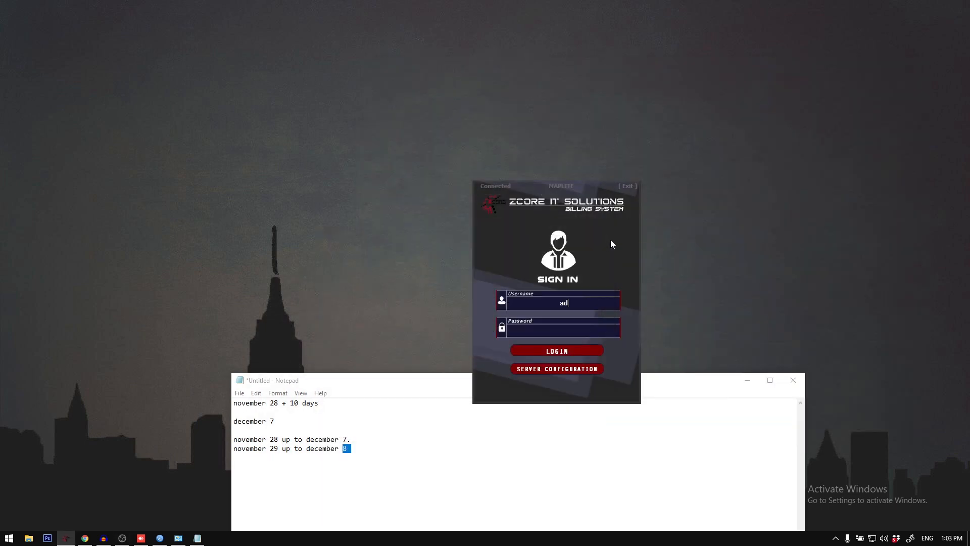
pyautogui.write('min')
pyautogui.press('Tab')
pyautogui.write('****')
pyautogui.press('Return')
pyautogui.press('Return')
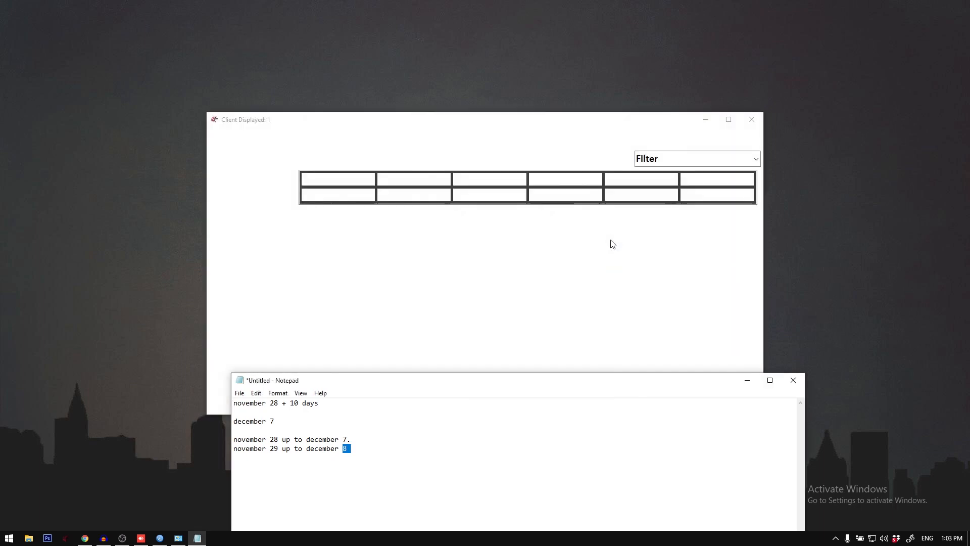
# Step: Open the Profile Settings to review the disconnection, notice and scheduler time values, and close them
pyautogui.click(214, 137)
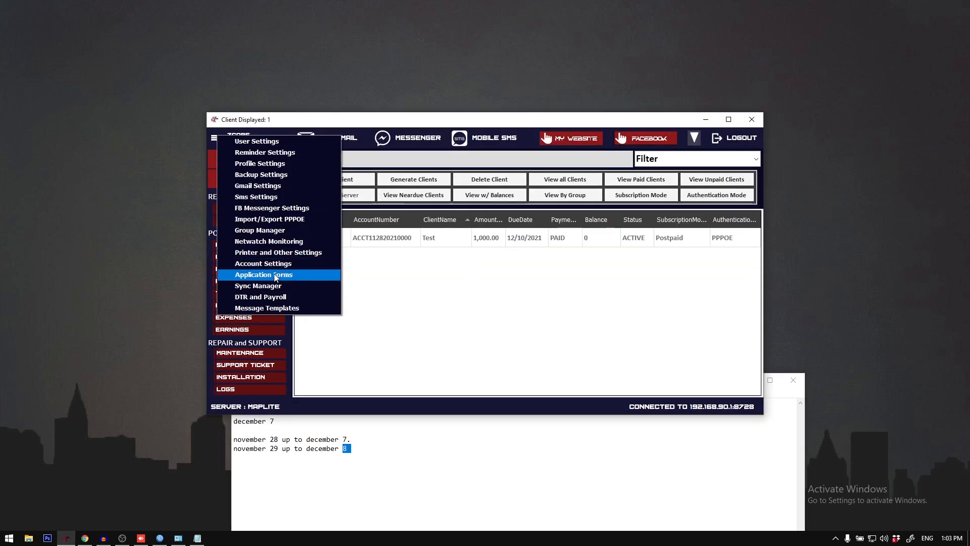
pyautogui.click(263, 165)
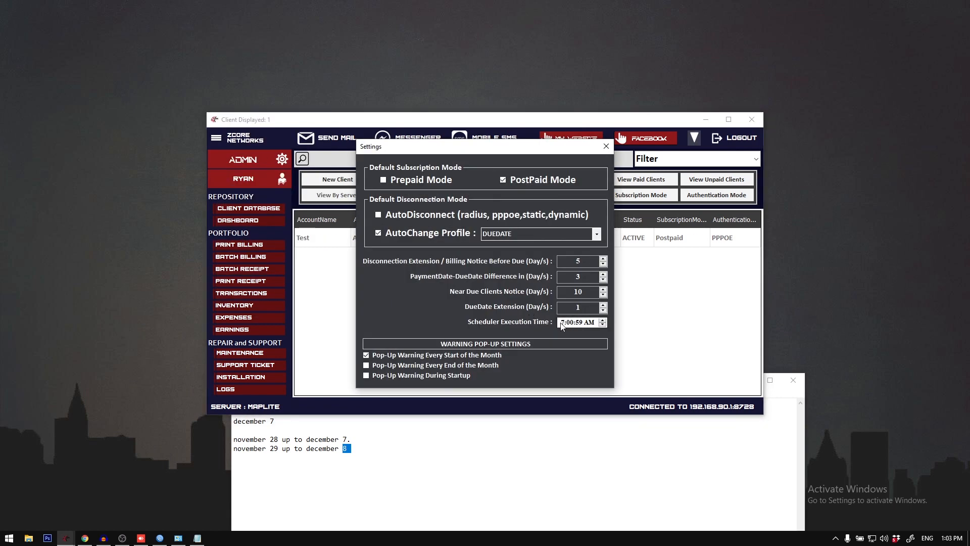
pyautogui.click(606, 146)
# Step: Sync the Test client with the router and switch to WinBox
pyautogui.rightClick(358, 242)
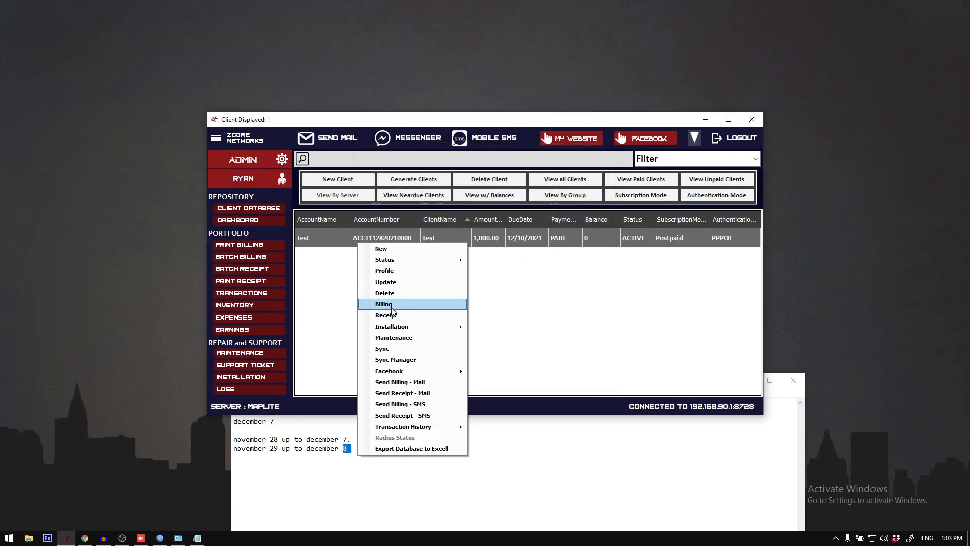
pyautogui.click(396, 359)
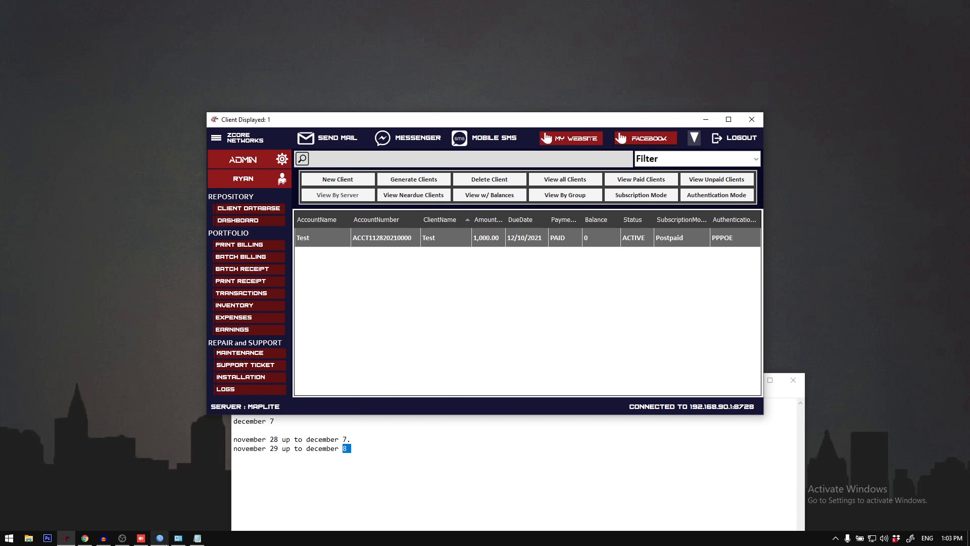
pyautogui.click(161, 539)
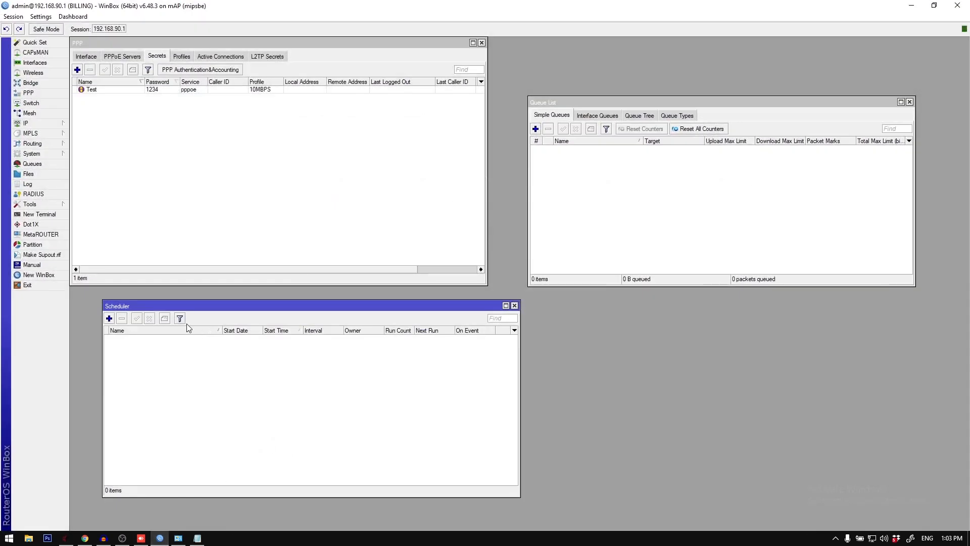
# Step: Examine the start dates and times of the Test, Test-DC NOTICE and Test-SMS NOTICE entries in the scheduler list
pyautogui.click(290, 340)
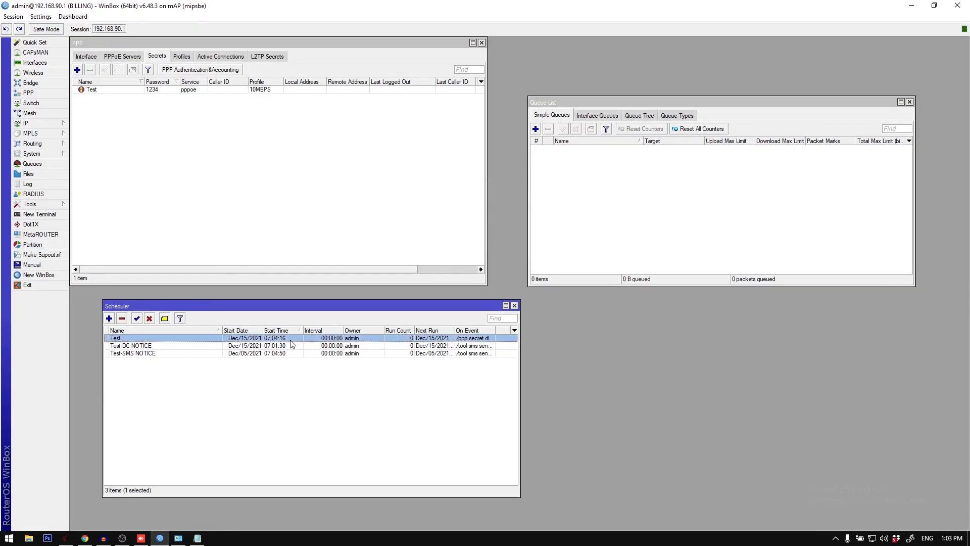
pyautogui.click(286, 348)
pyautogui.click(286, 339)
pyautogui.click(287, 346)
pyautogui.click(287, 353)
pyautogui.click(289, 338)
pyautogui.click(206, 353)
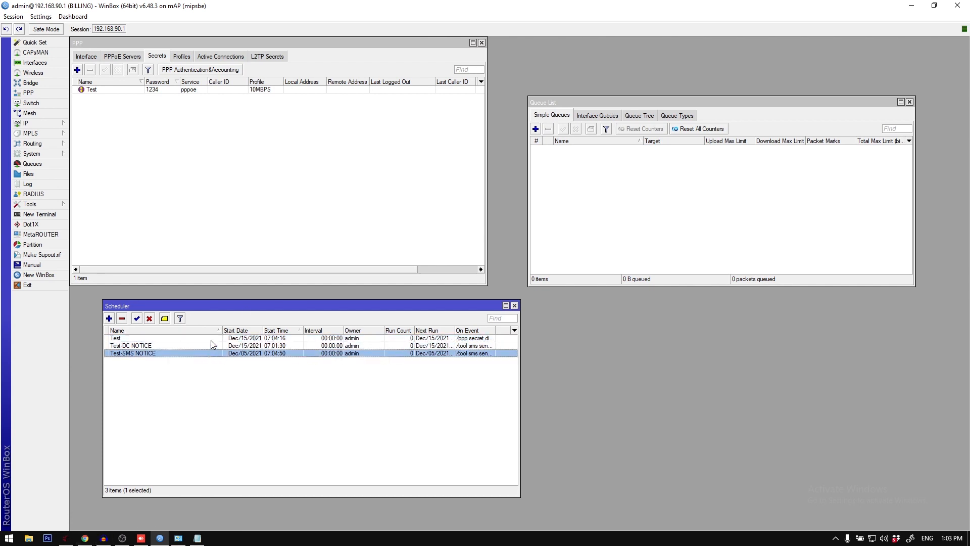
pyautogui.click(211, 341)
pyautogui.click(213, 347)
pyautogui.click(214, 350)
pyautogui.click(214, 345)
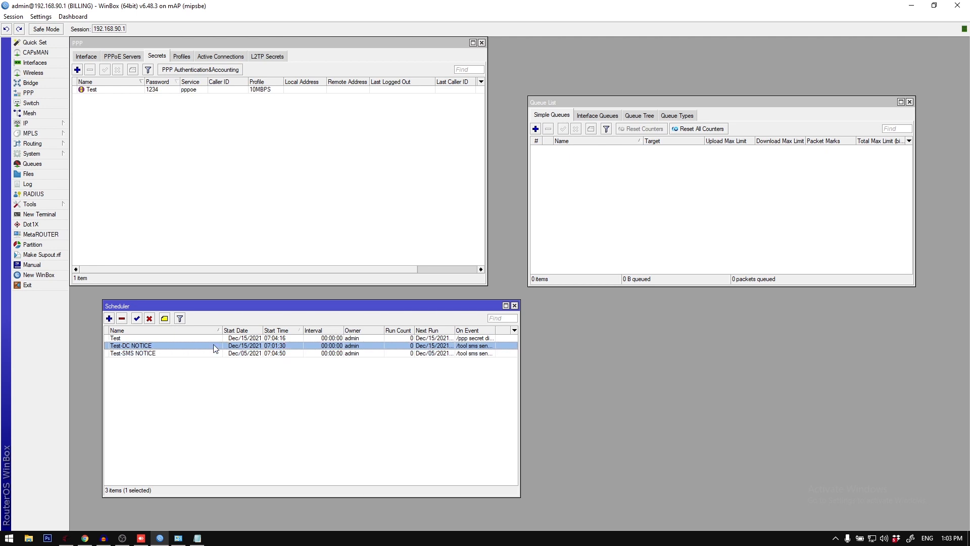
pyautogui.click(200, 360)
pyautogui.click(205, 353)
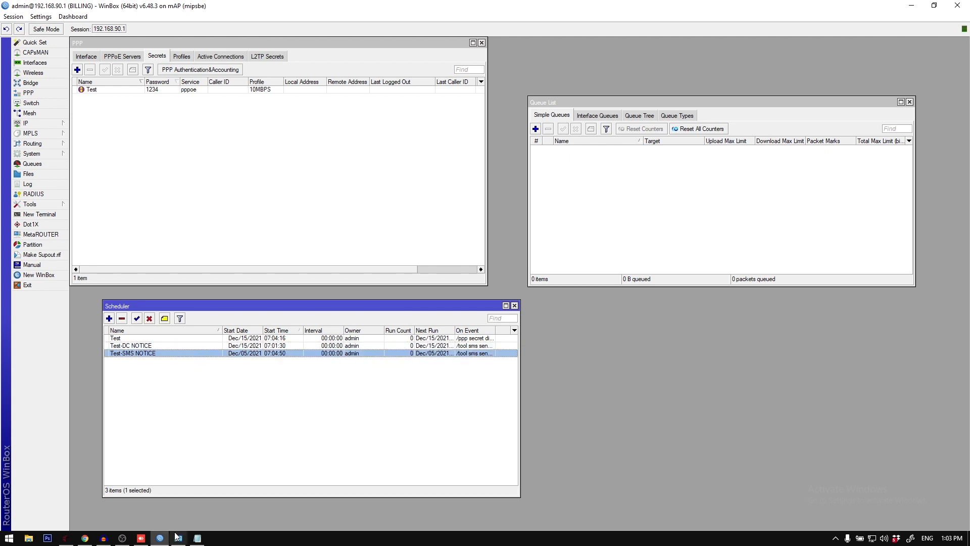
# Step: Switch back to the billing system, review the Profile Settings again, and close them
pyautogui.click(66, 538)
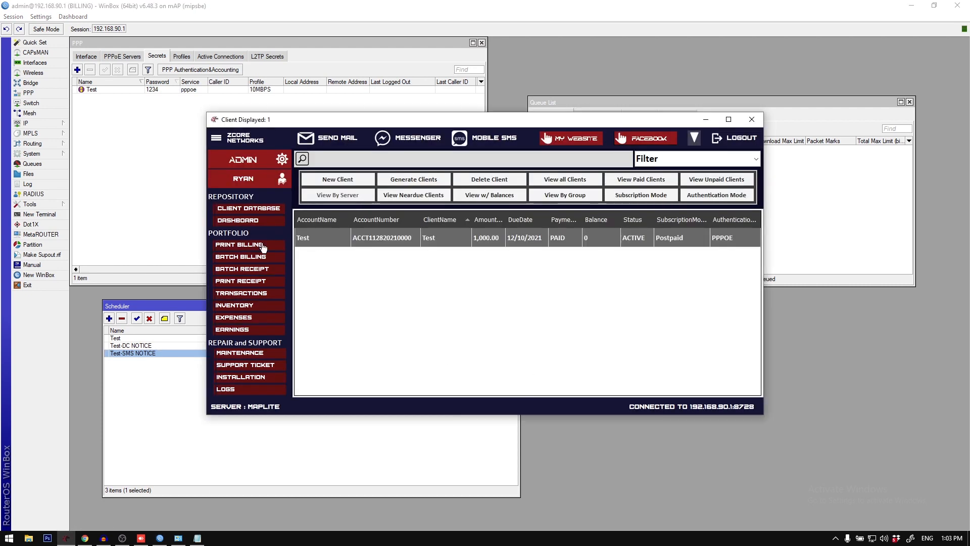
pyautogui.click(217, 139)
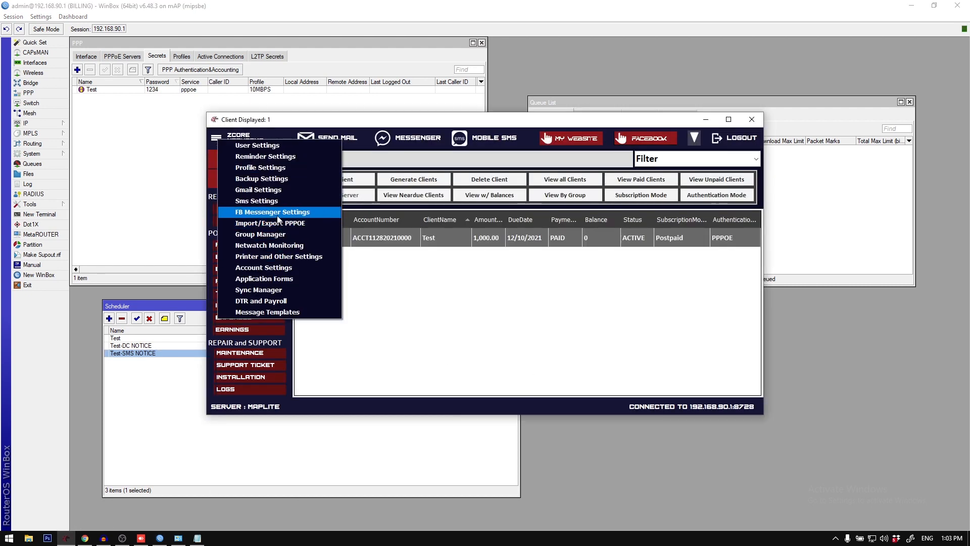
pyautogui.click(512, 285)
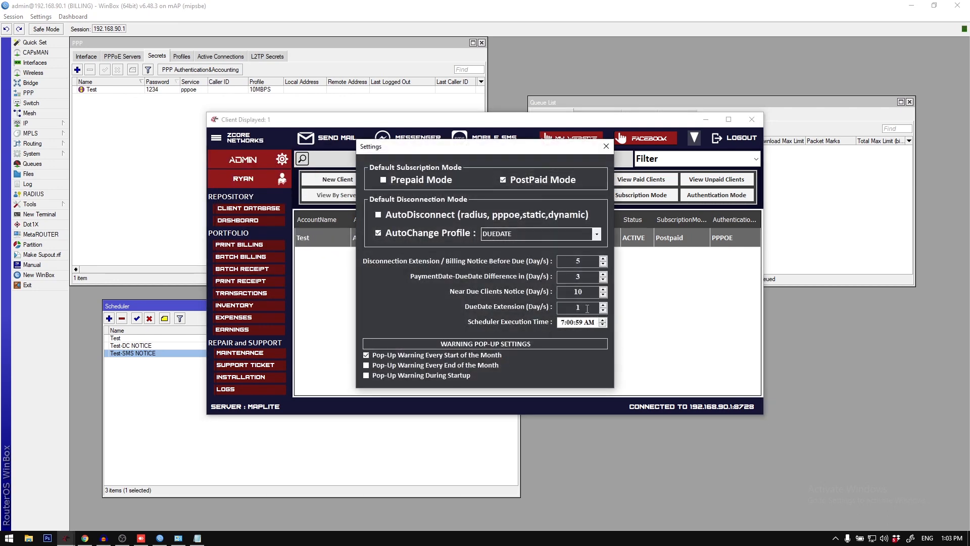
pyautogui.click(606, 146)
# Step: Maximize the billing system on its client database, switch to Notepad and delete all the existing notes
pyautogui.doubleClick(381, 120)
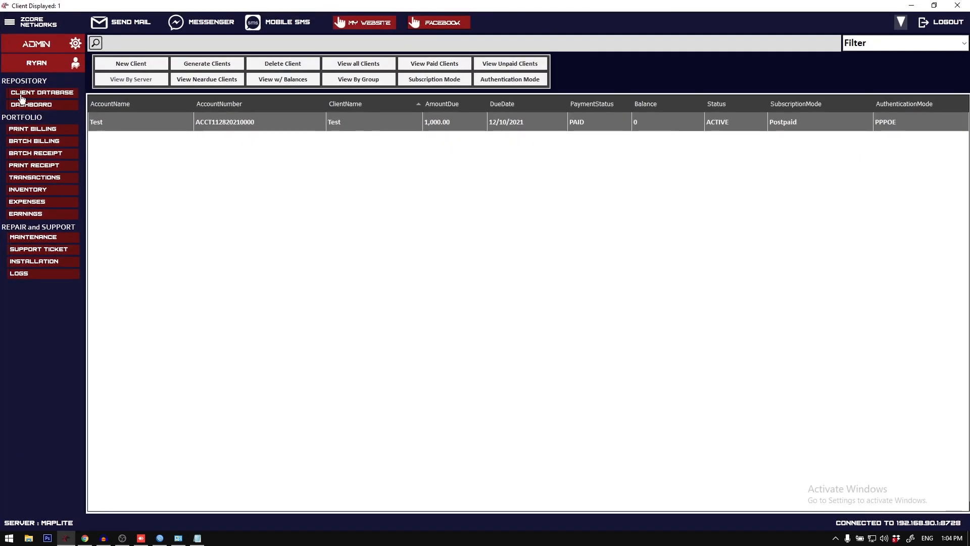
pyautogui.click(44, 94)
pyautogui.click(197, 538)
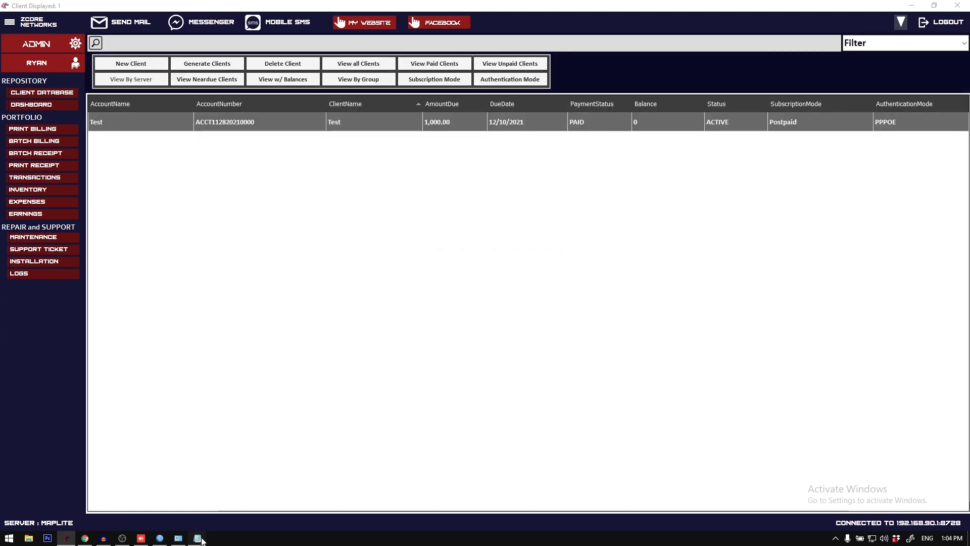
pyautogui.moveTo(352, 486); pyautogui.dragTo(205, 387)
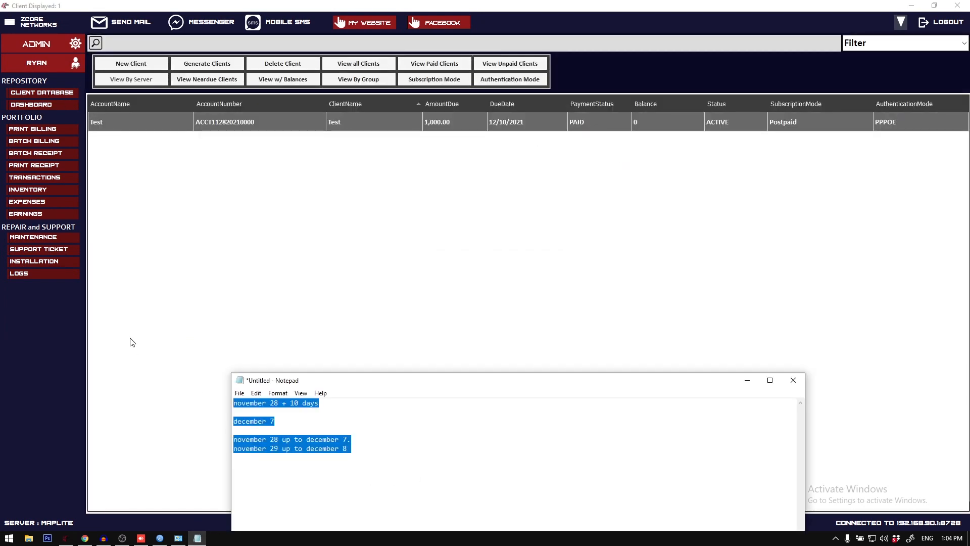
pyautogui.press('BackSpace')
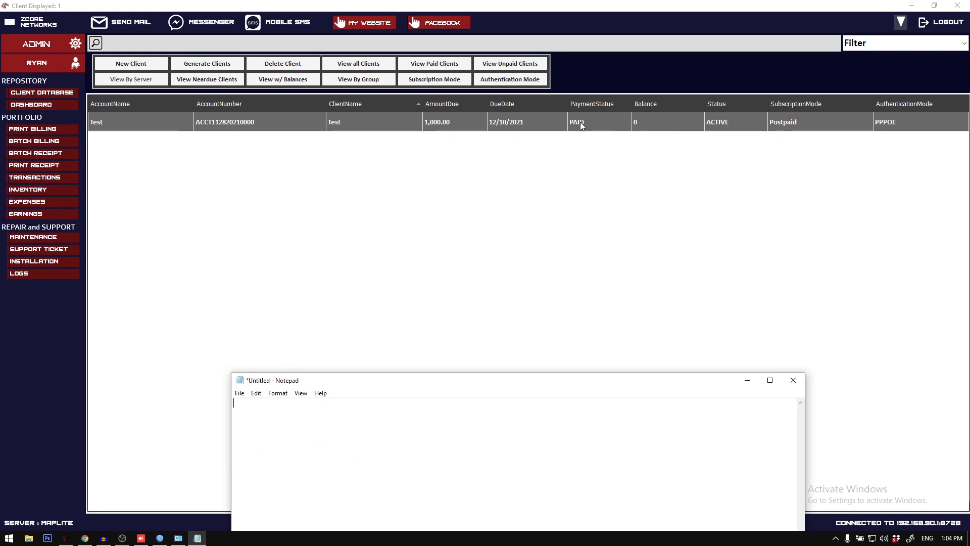
# Step: Check the Test client's due date and write "PAID = duedate > tentative date" in the empty Notepad note
pyautogui.click(513, 125)
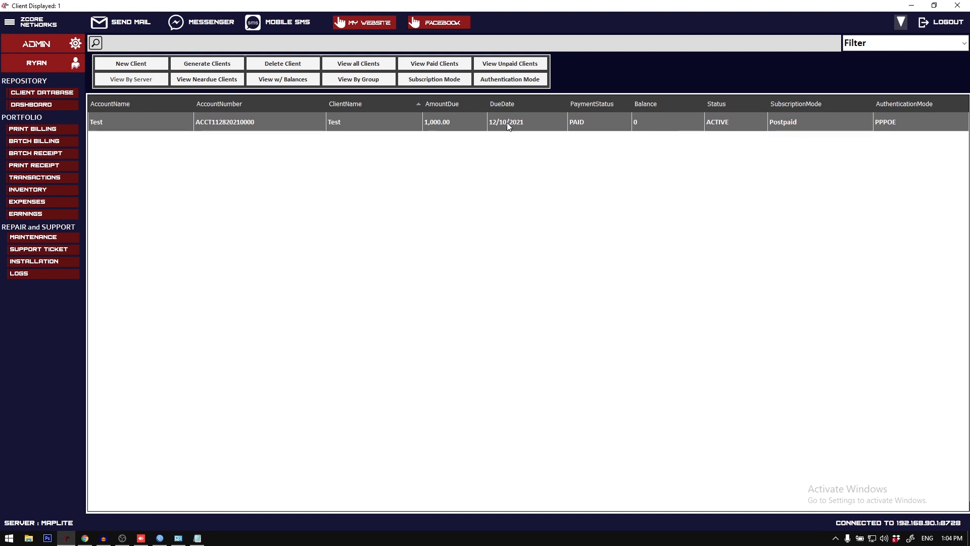
pyautogui.click(197, 538)
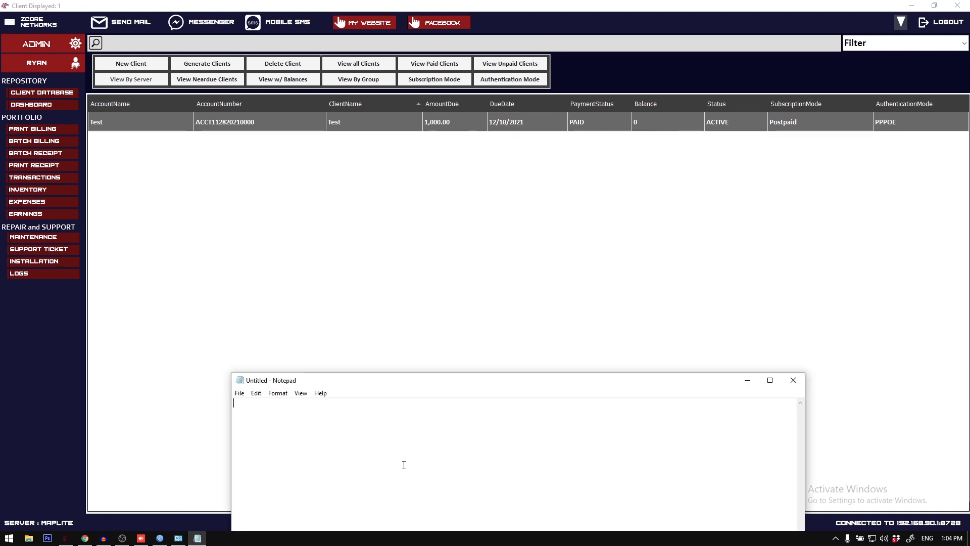
pyautogui.write('PAID = duedate')
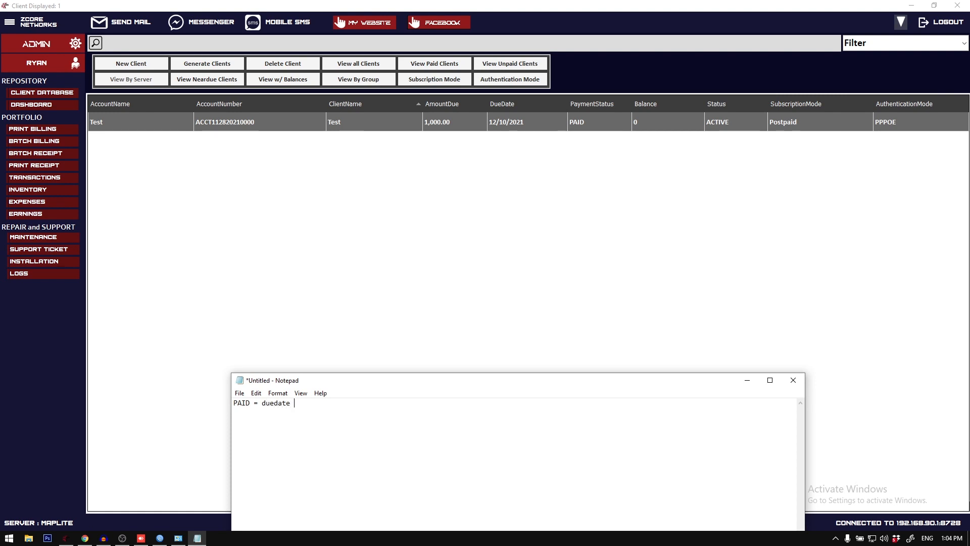
pyautogui.write(' > tentative ti')
pyautogui.press('BackSpace')
pyautogui.press('BackSpace')
pyautogui.write('date ')
pyautogui.write('n')
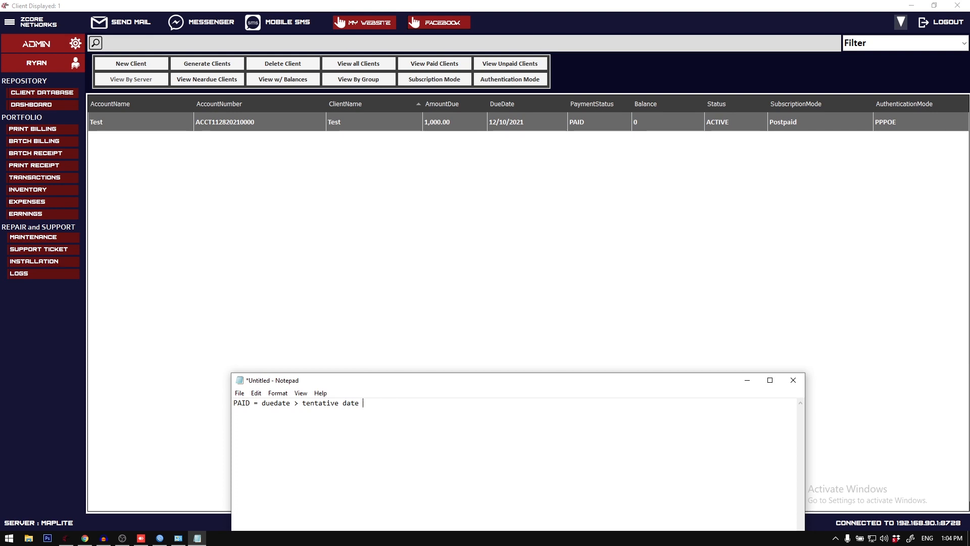
pyautogui.click(952, 539)
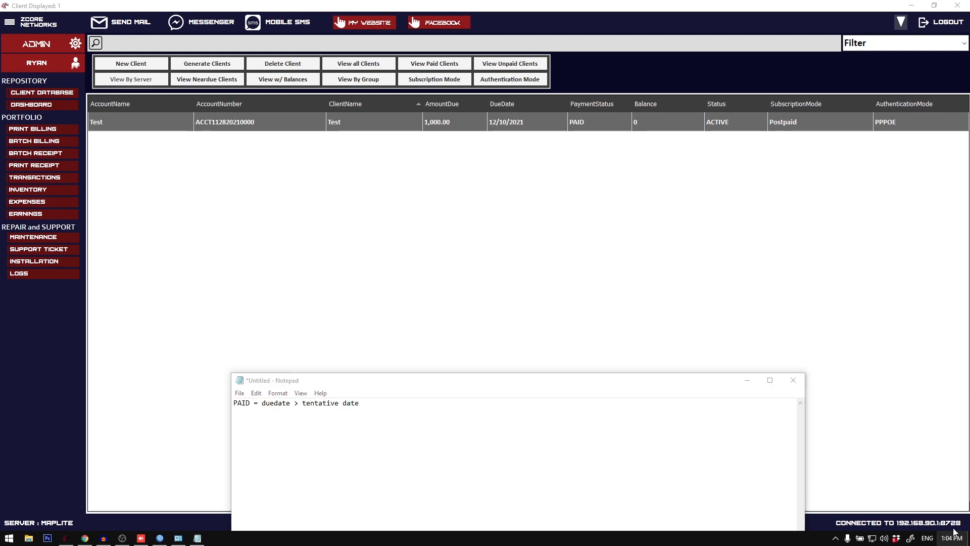
pyautogui.click(585, 417)
pyautogui.write('november 2')
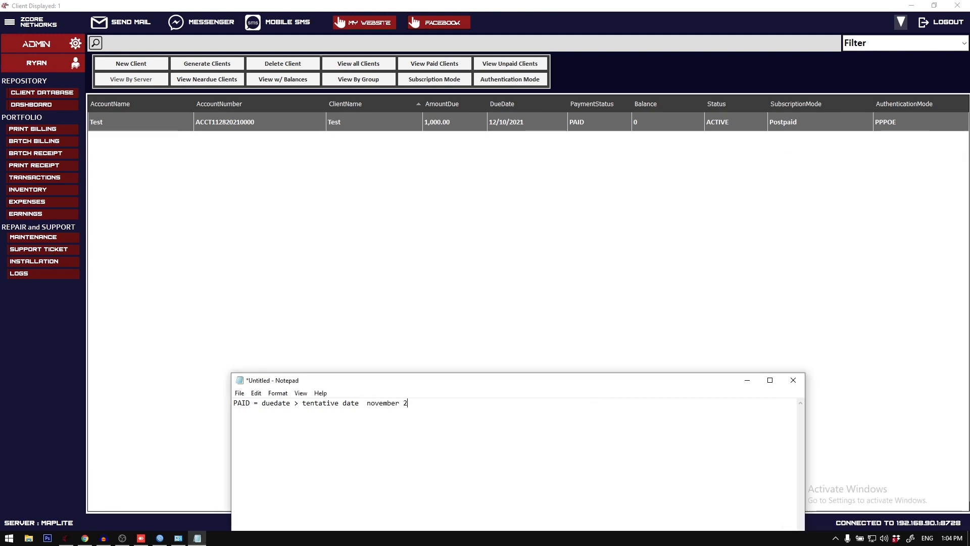
pyautogui.press('BackSpace')
pyautogui.press('BackSpace')
pyautogui.press('BackSpace')
pyautogui.press('BackSpace')
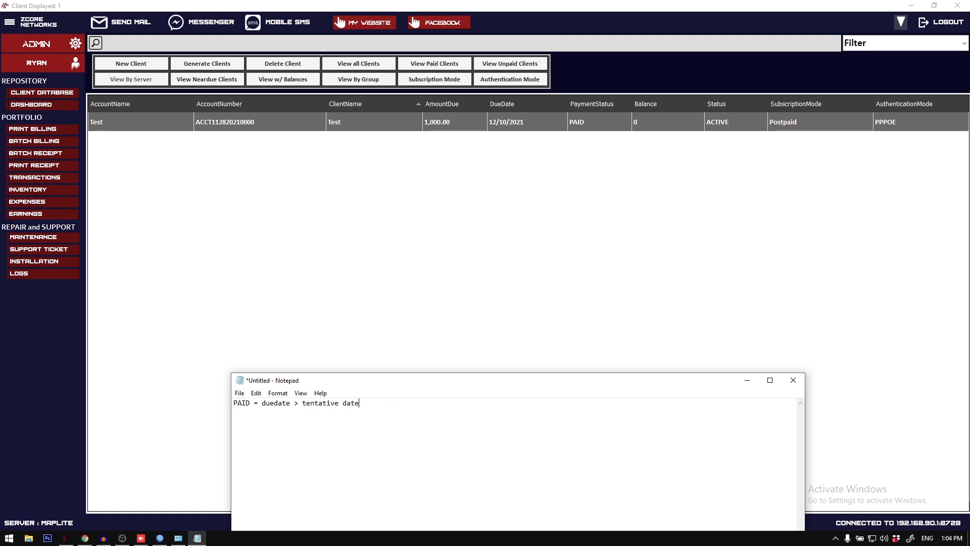
# Step: Examine the Test client's due date and payment status in the billing system, and return to Notepad
pyautogui.click(537, 120)
pyautogui.rightClick(518, 122)
pyautogui.click(505, 127)
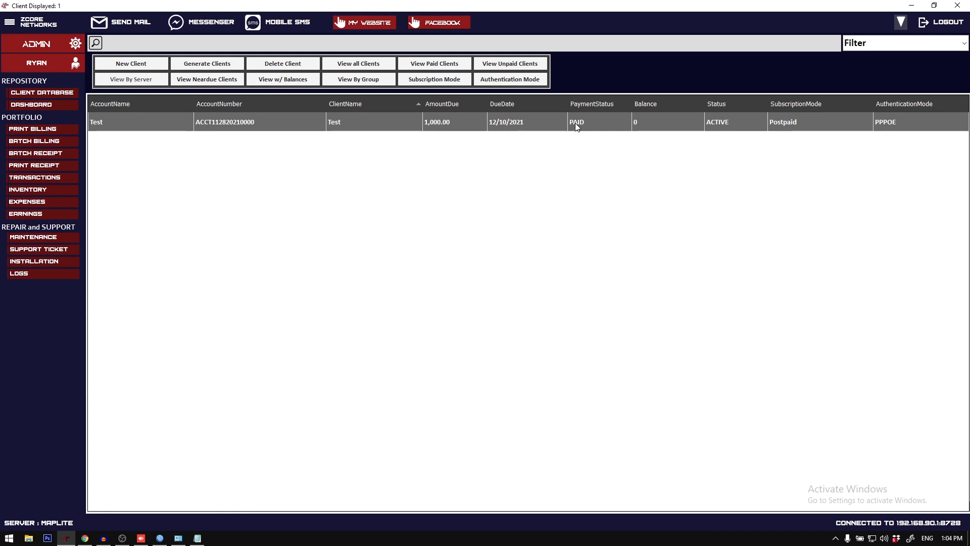
pyautogui.click(197, 537)
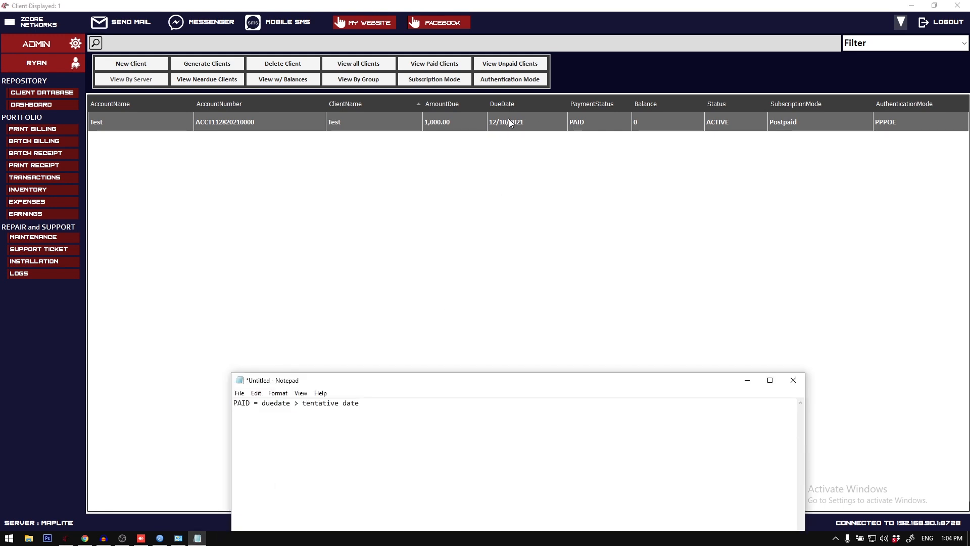
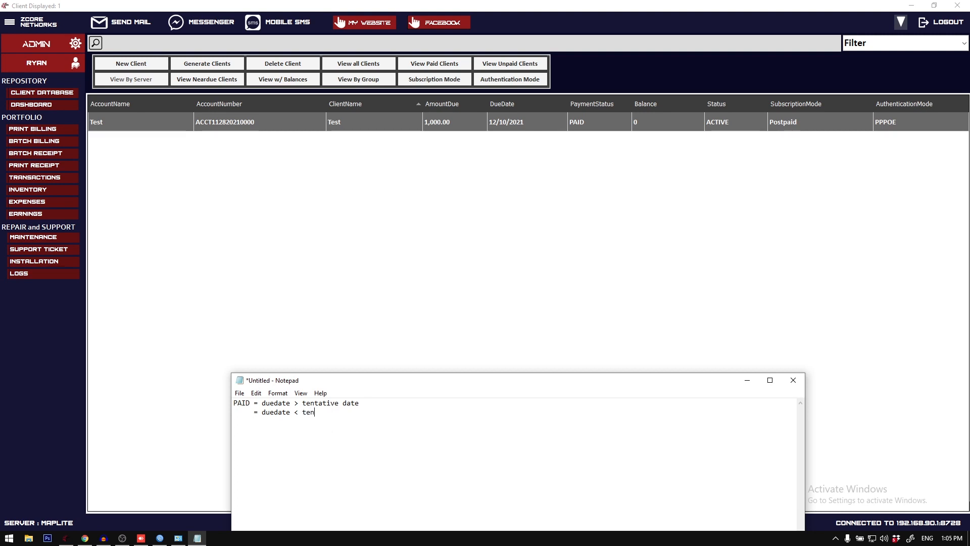
# Step: Finish the second note line in Notepad so it reads "= duedate < tentative date"
pyautogui.write('ative date')
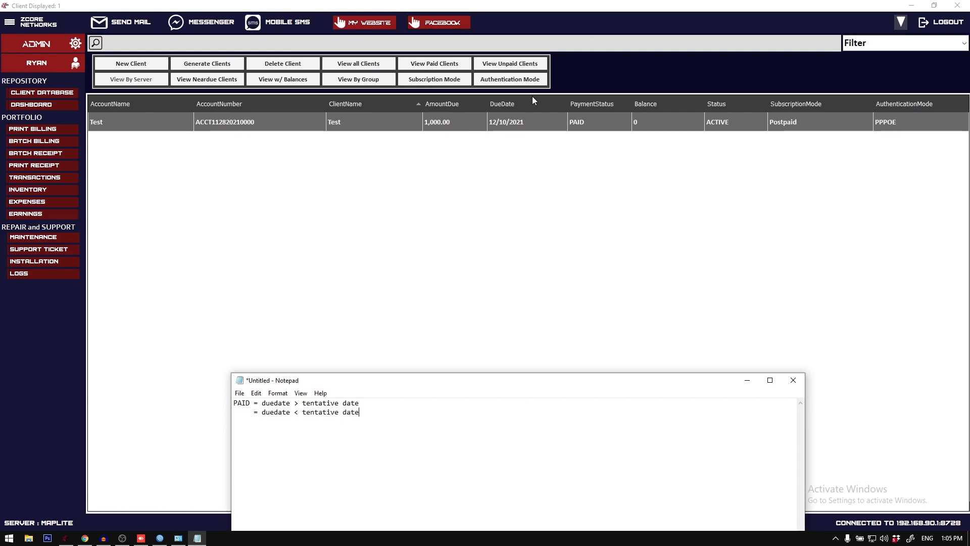
# Step: Switch to the ZCORE client list, set the Test client's due date to 11/27/2021 and apply the update
pyautogui.click(510, 122)
pyautogui.rightClick(511, 122)
pyautogui.click(545, 157)
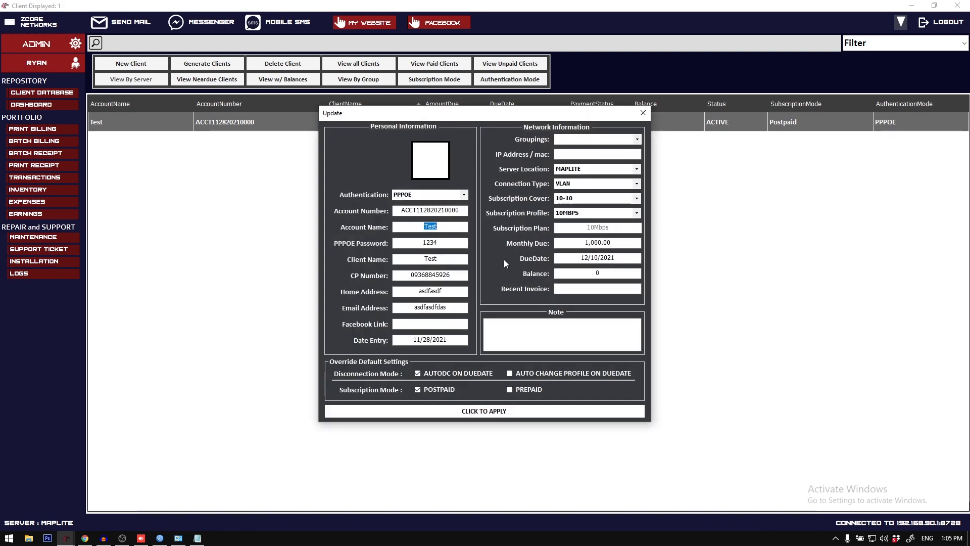
pyautogui.click(954, 539)
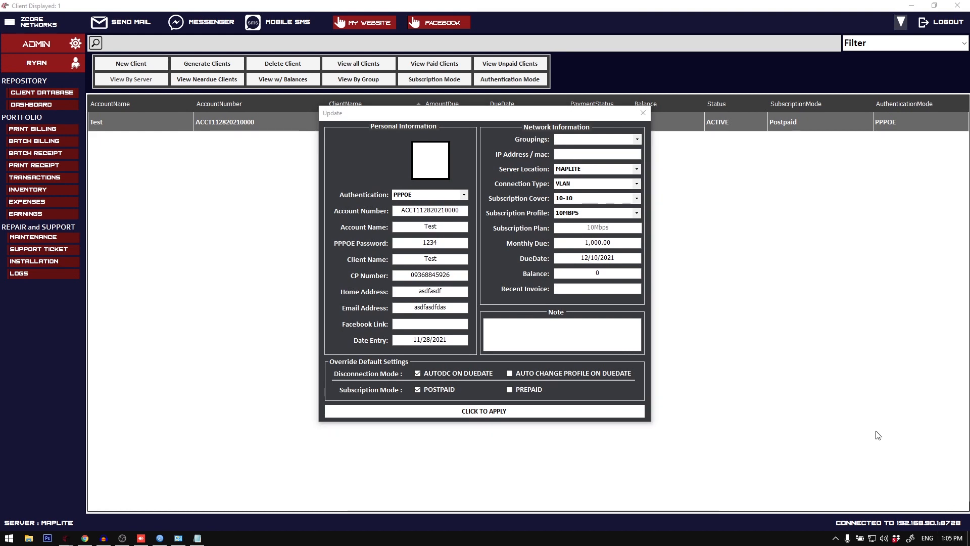
pyautogui.click(598, 257)
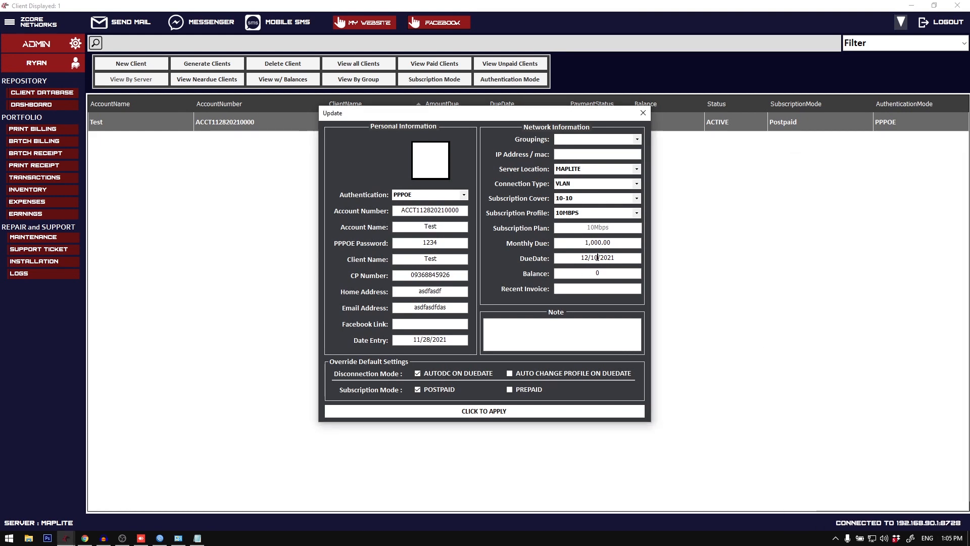
pyautogui.press('BackSpace')
pyautogui.press('BackSpace')
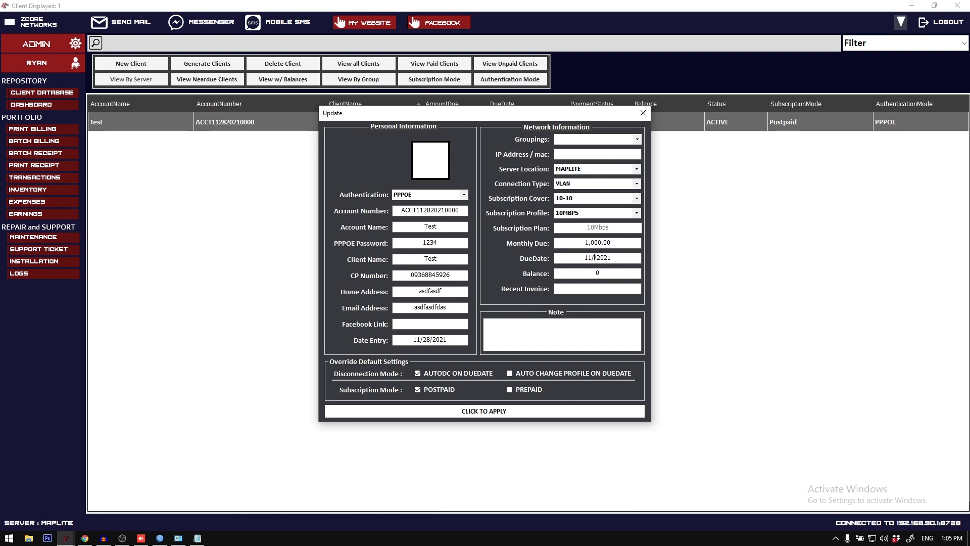
pyautogui.write('27')
pyautogui.click(521, 408)
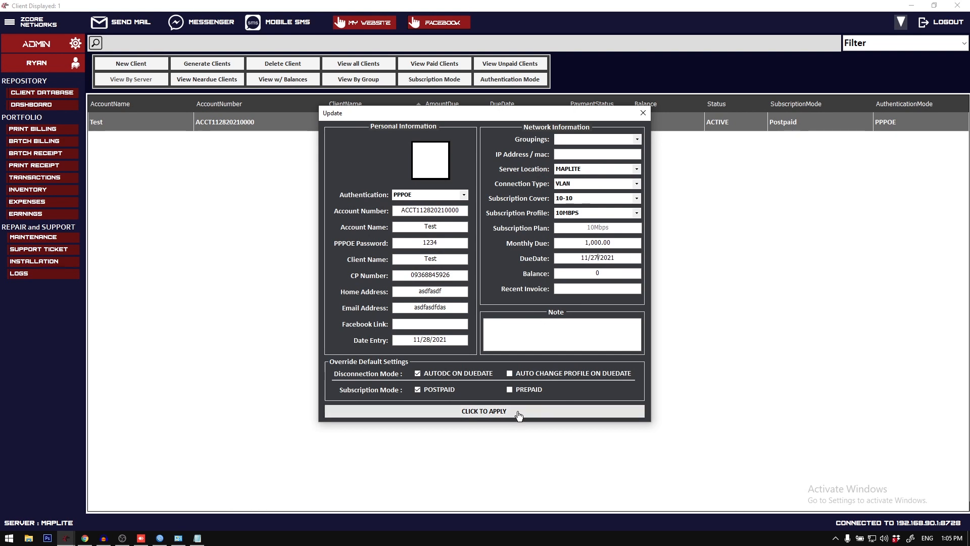
pyautogui.click(495, 307)
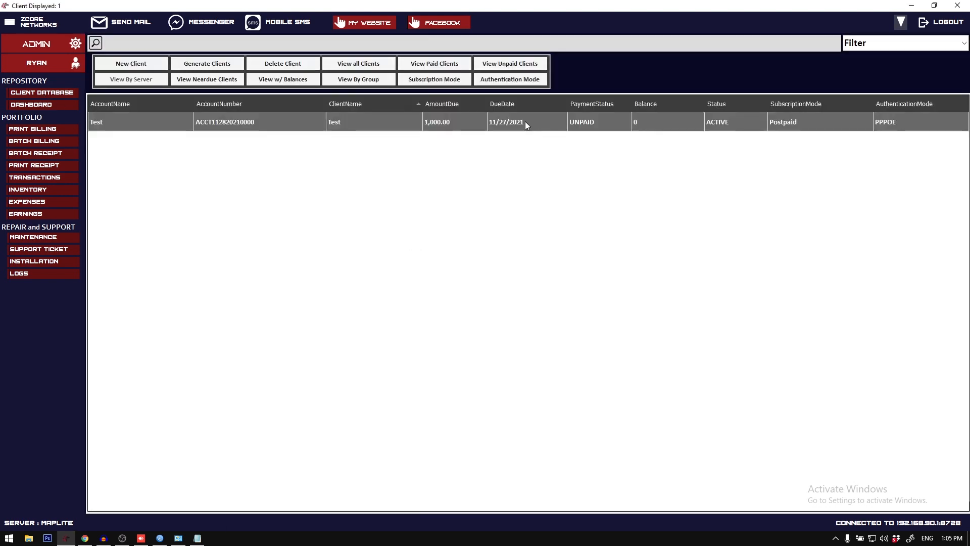
# Step: Reopen the Test client's update form, and label the second line of the Notepad note UNPAID
pyautogui.rightClick(591, 120)
pyautogui.click(633, 159)
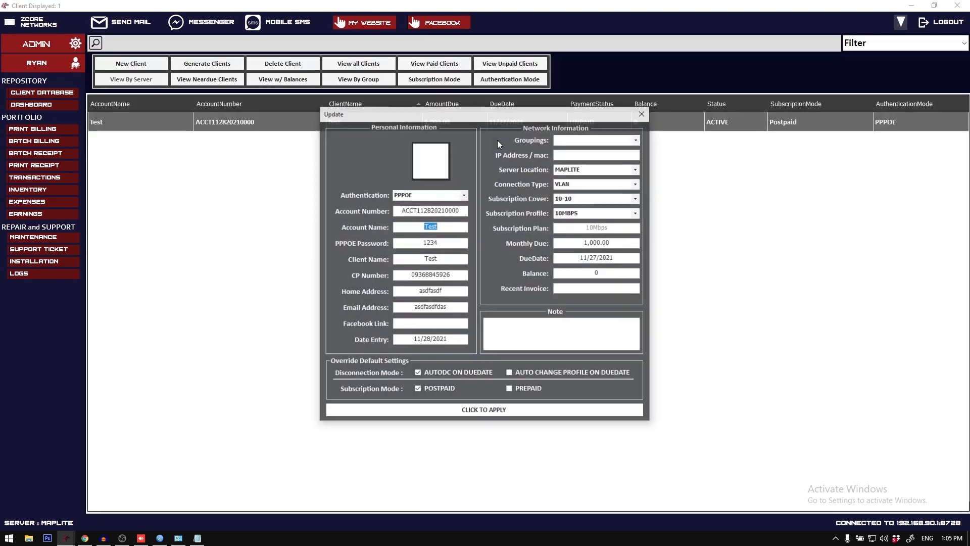
pyautogui.click(197, 538)
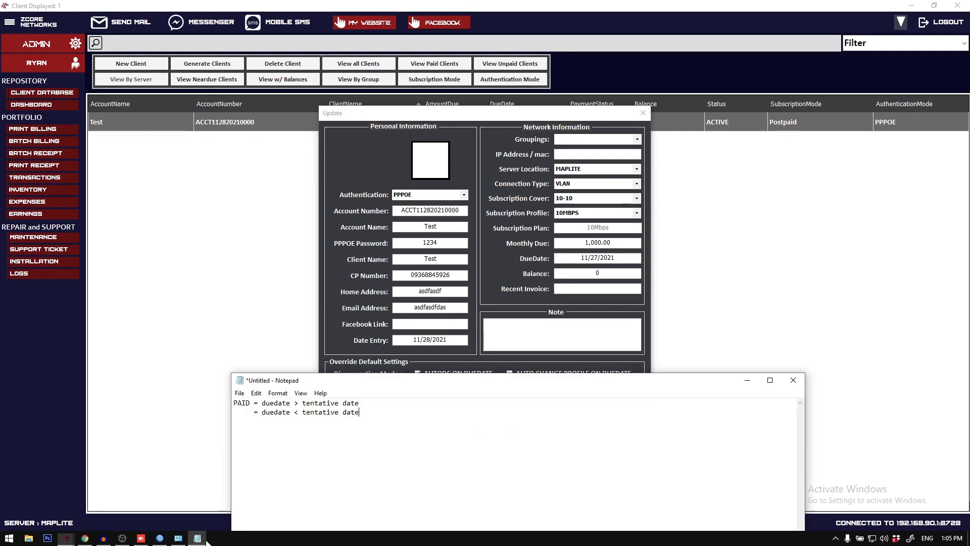
pyautogui.click(252, 413)
pyautogui.press('BackSpace')
pyautogui.press('BackSpace')
pyautogui.press('BackSpace')
pyautogui.press('BackSpace')
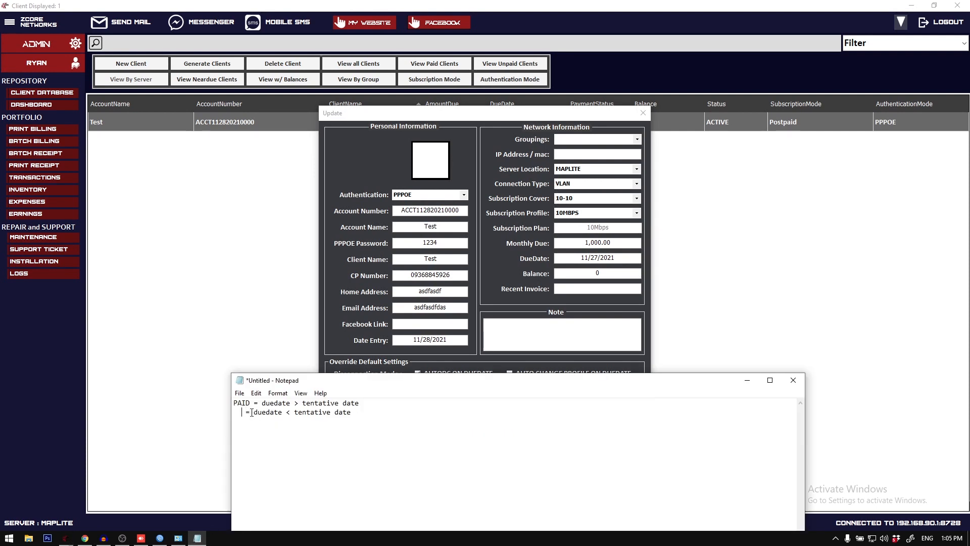
pyautogui.write('UNPAID')
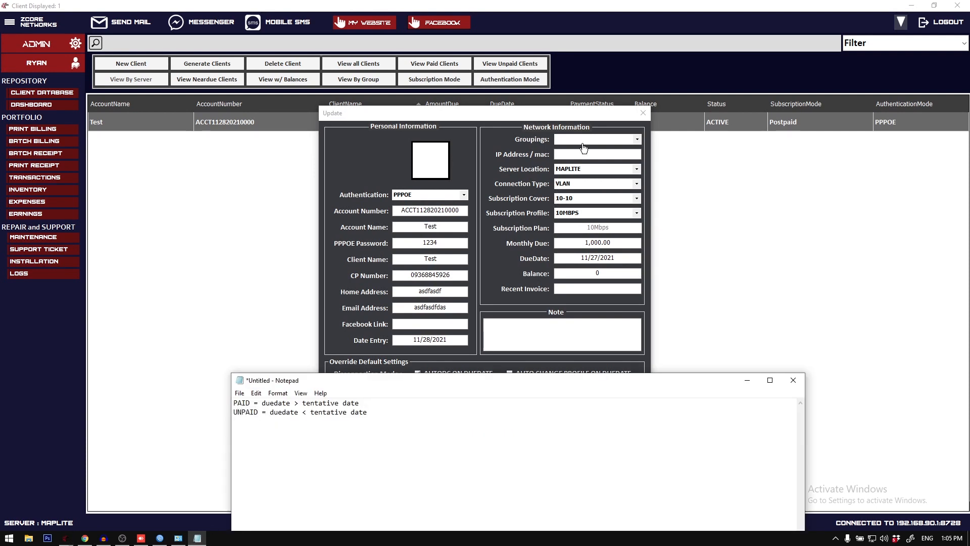
# Step: Compare the PAID and UNPAID note rules with the client's due date and the system calendar, and close the update form
pyautogui.click(540, 160)
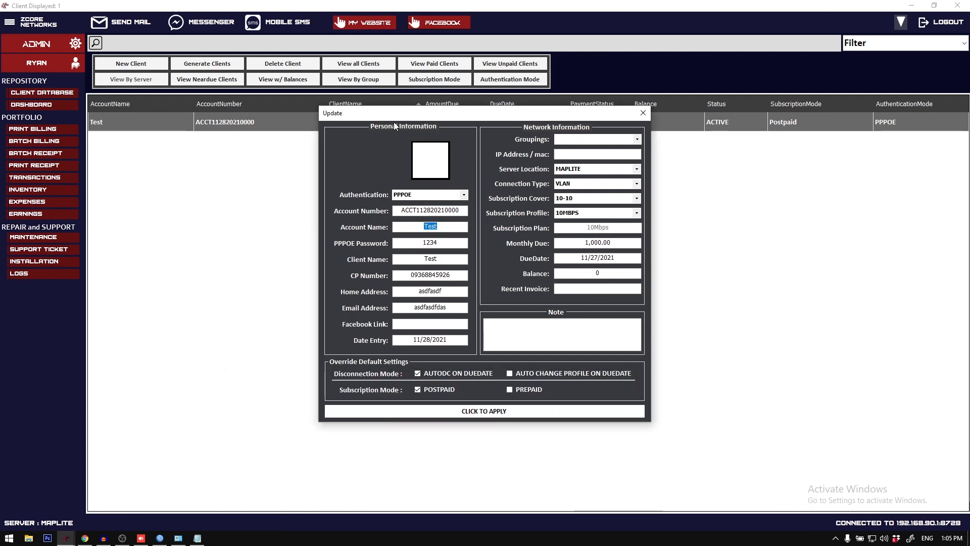
pyautogui.moveTo(393, 115); pyautogui.dragTo(199, 116)
pyautogui.hotkey('alt', 'Tab')
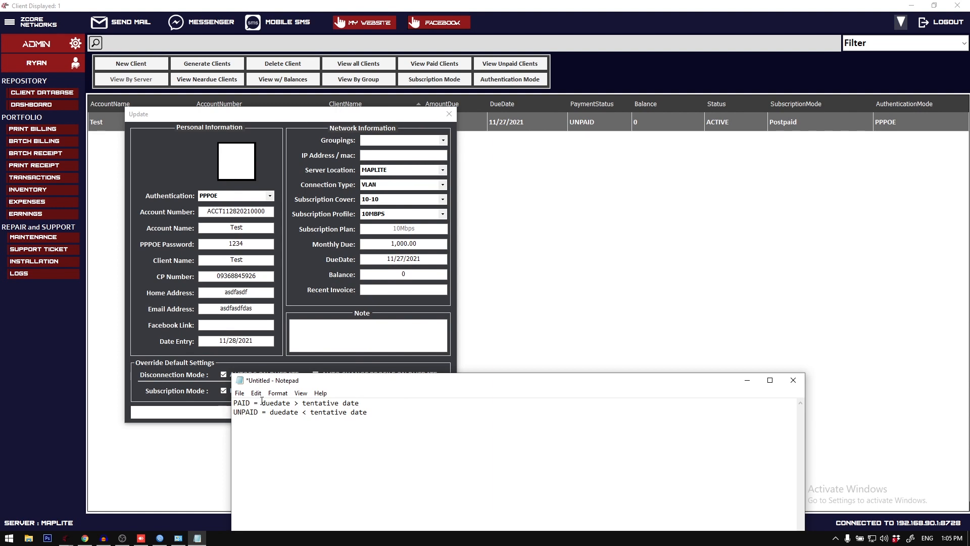
pyautogui.moveTo(262, 403); pyautogui.dragTo(290, 403)
pyautogui.click(950, 538)
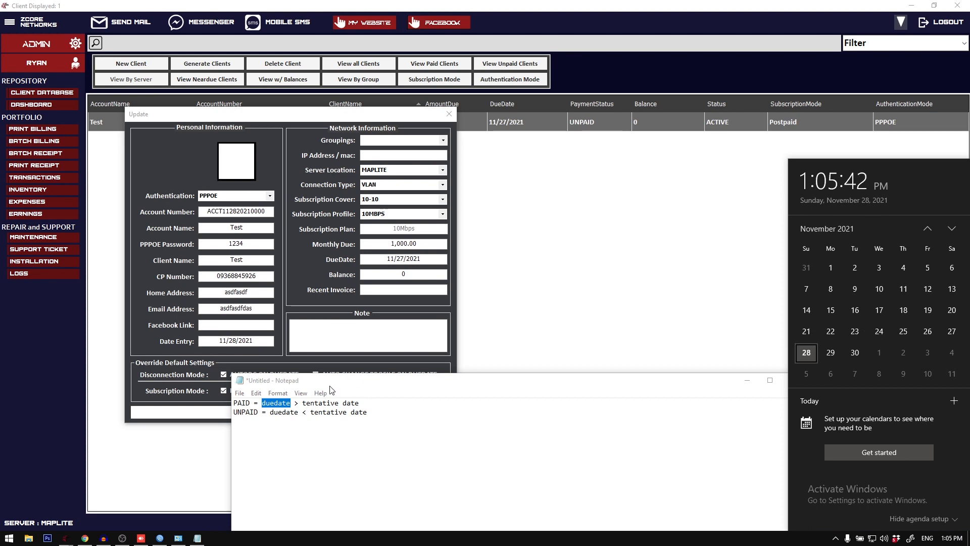
pyautogui.click(270, 413)
pyautogui.moveTo(274, 413)
pyautogui.mouseDown()
pyautogui.moveTo(285, 413)
pyautogui.moveTo(271, 413)
pyautogui.mouseUp()
pyautogui.click(279, 413)
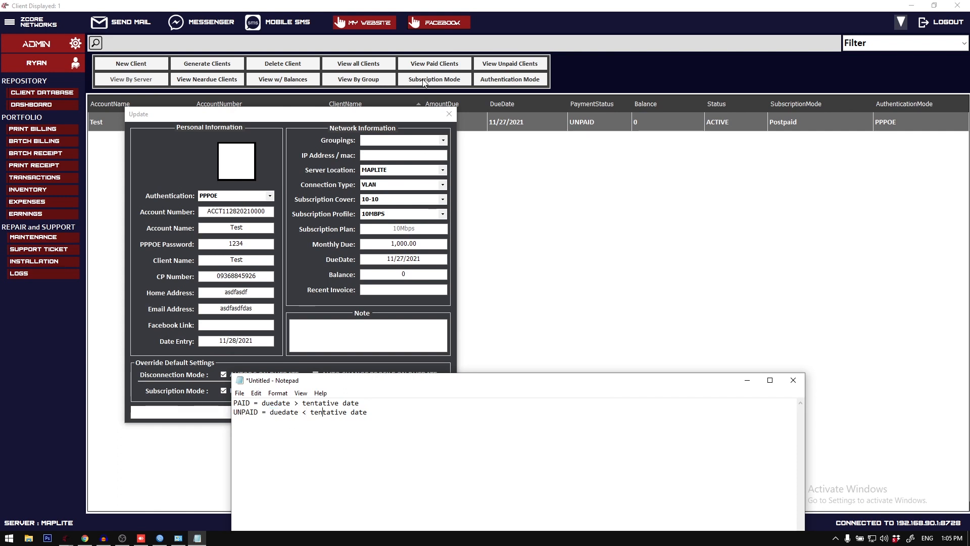
pyautogui.moveTo(367, 114); pyautogui.dragTo(455, 165)
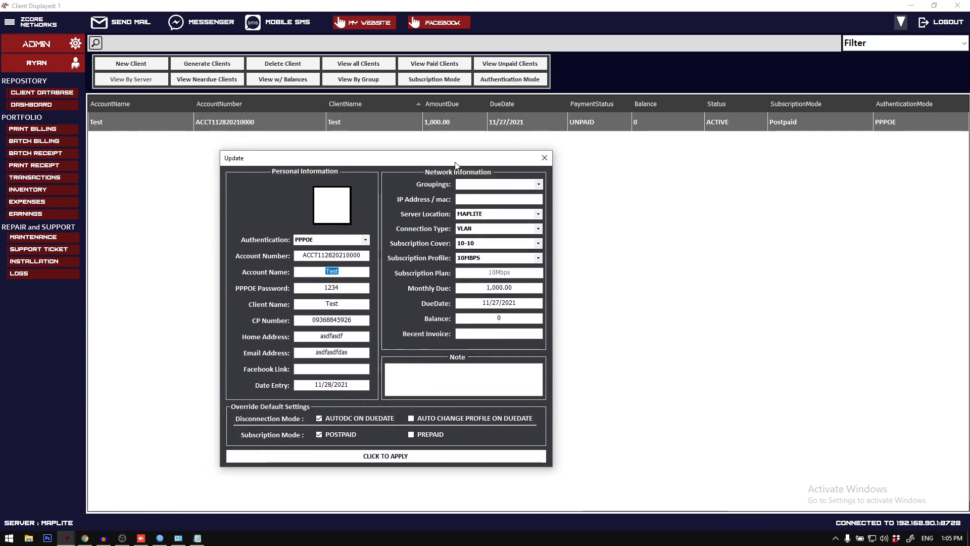
pyautogui.click(545, 159)
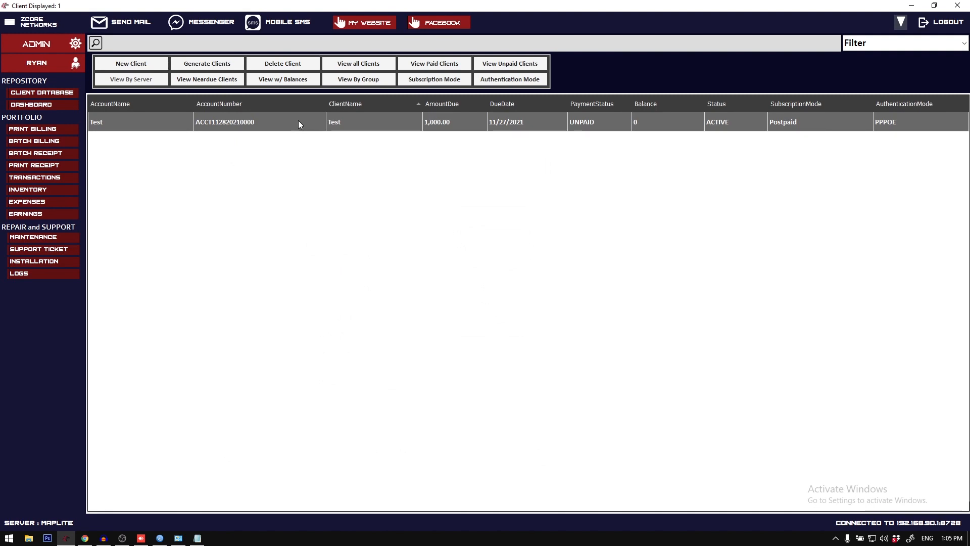
# Step: View the Test client's billing form from the client list and close it
pyautogui.doubleClick(298, 122)
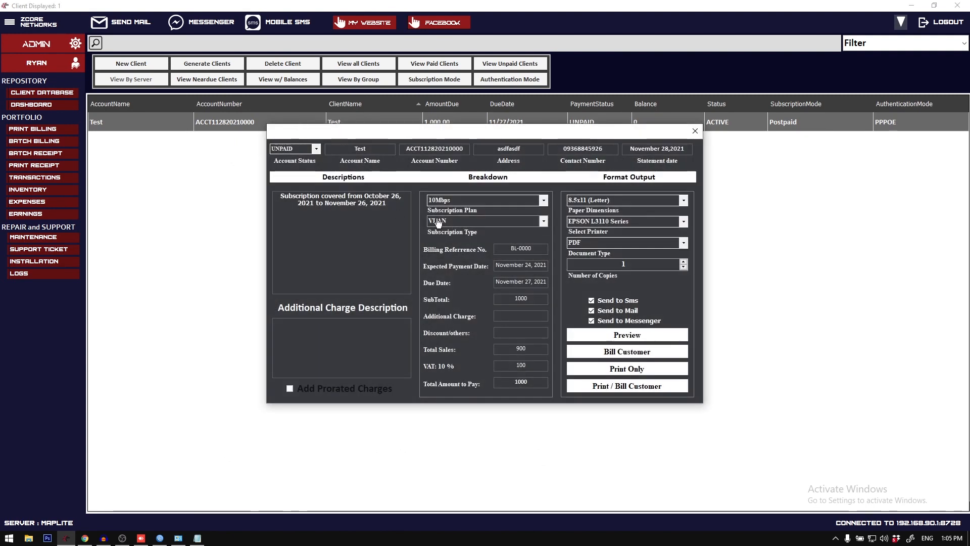
pyautogui.click(696, 131)
pyautogui.rightClick(567, 128)
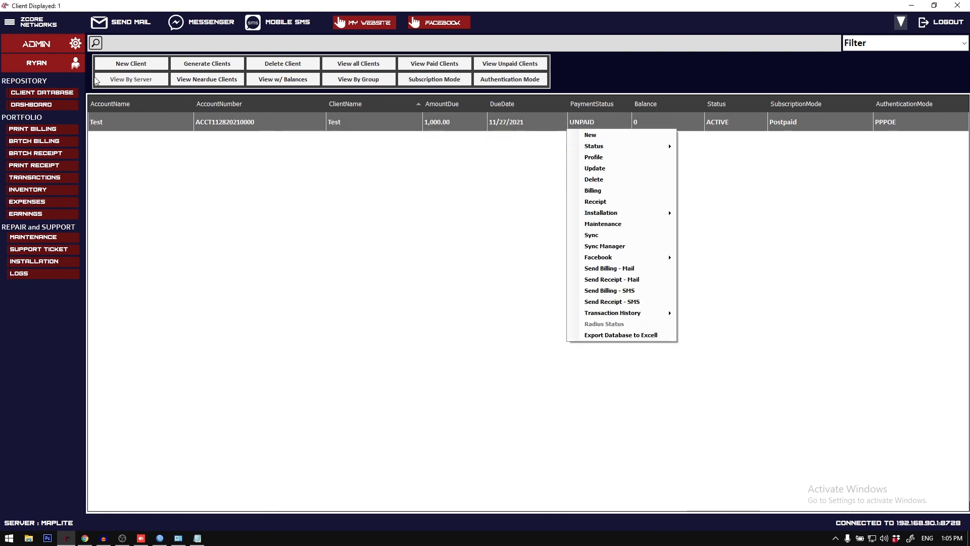
# Step: Open the settings that hold the default subscription and disconnection modes
pyautogui.click(10, 24)
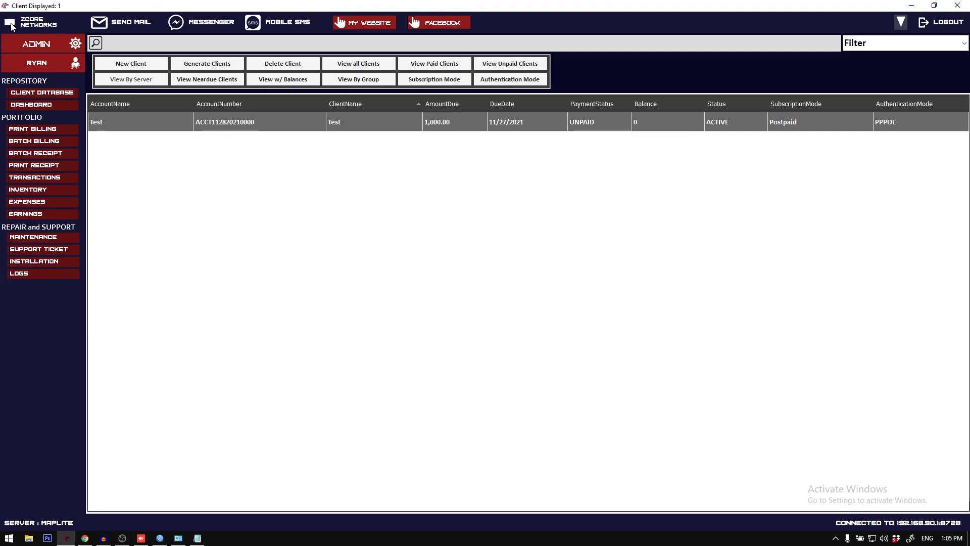
pyautogui.click(11, 26)
pyautogui.click(47, 39)
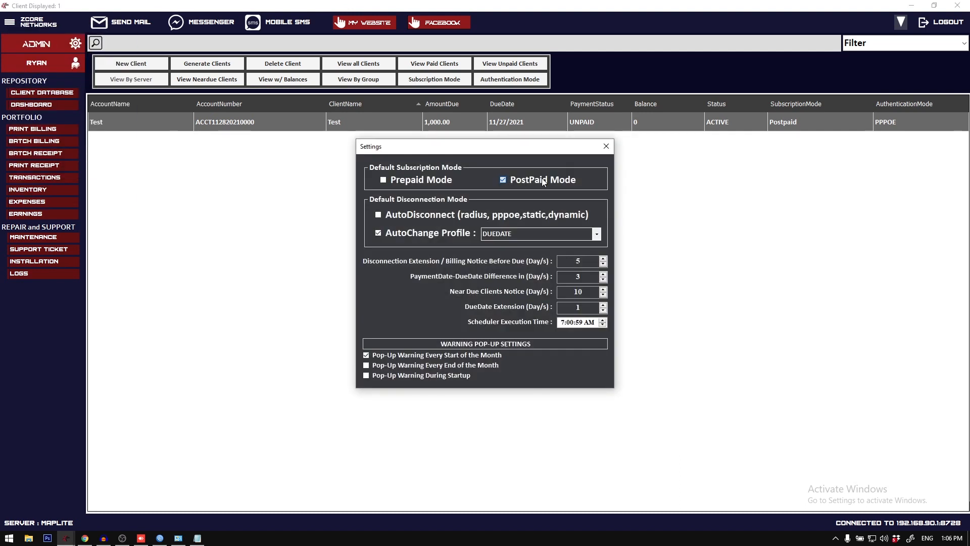
# Step: Replace the Notepad note with "postpaid gamit muna bago bayad" and "prepaid bayad muna bago gamit", and close the ZCORE settings
pyautogui.click(198, 538)
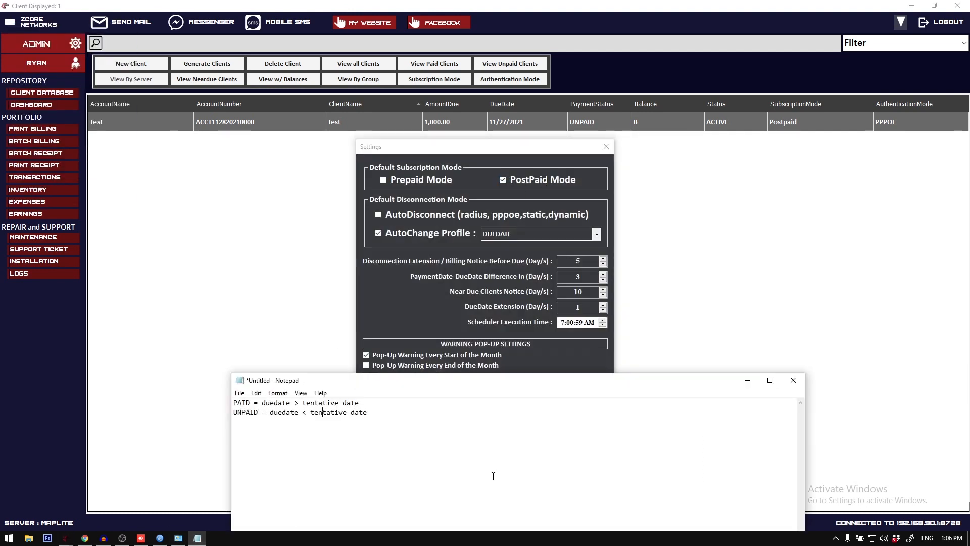
pyautogui.hotkey('ctrl', 'a')
pyautogui.write('ba')
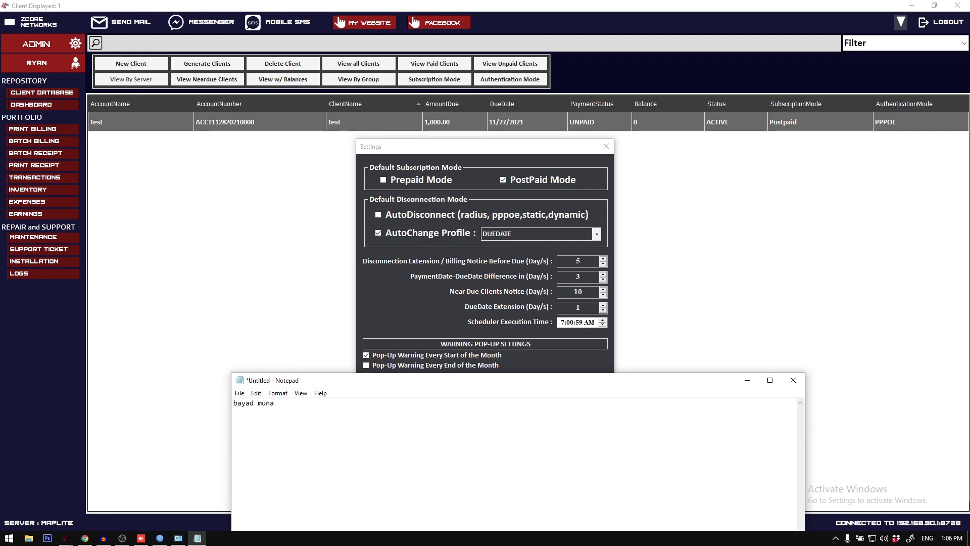
pyautogui.write('yad muna bago gami')
pyautogui.press('BackSpace')
pyautogui.press('BackSpace')
pyautogui.press('BackSpace')
pyautogui.press('BackSpace')
pyautogui.press('BackSpace')
pyautogui.press('BackSpace')
pyautogui.press('BackSpace')
pyautogui.press('BackSpace')
pyautogui.press('BackSpace')
pyautogui.press('BackSpace')
pyautogui.press('BackSpace')
pyautogui.press('BackSpace')
pyautogui.press('BackSpace')
pyautogui.press('BackSpace')
pyautogui.press('BackSpace')
pyautogui.press('BackSpace')
pyautogui.press('BackSpace')
pyautogui.write('gamit muna bago ')
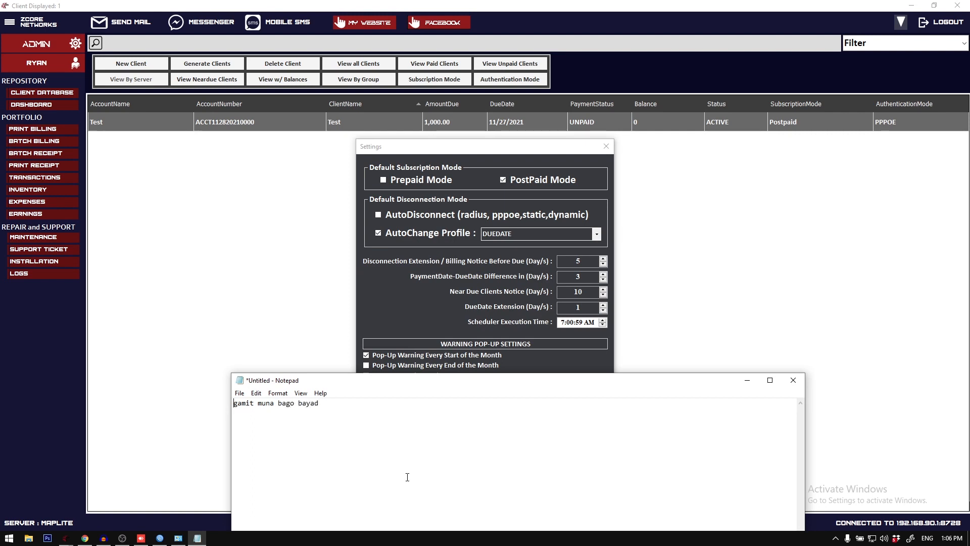
pyautogui.write('postpaid ')
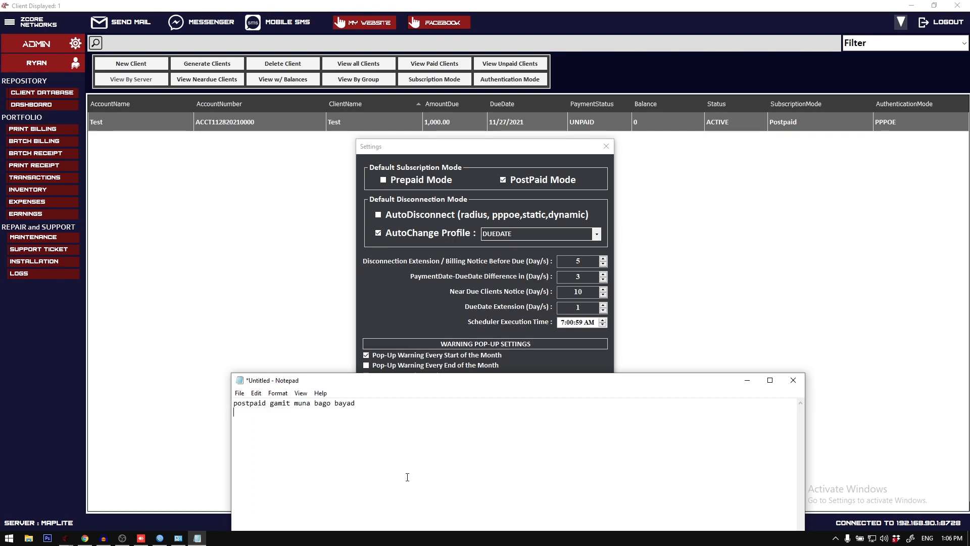
pyautogui.write('prepaid bayad muna bago gamit')
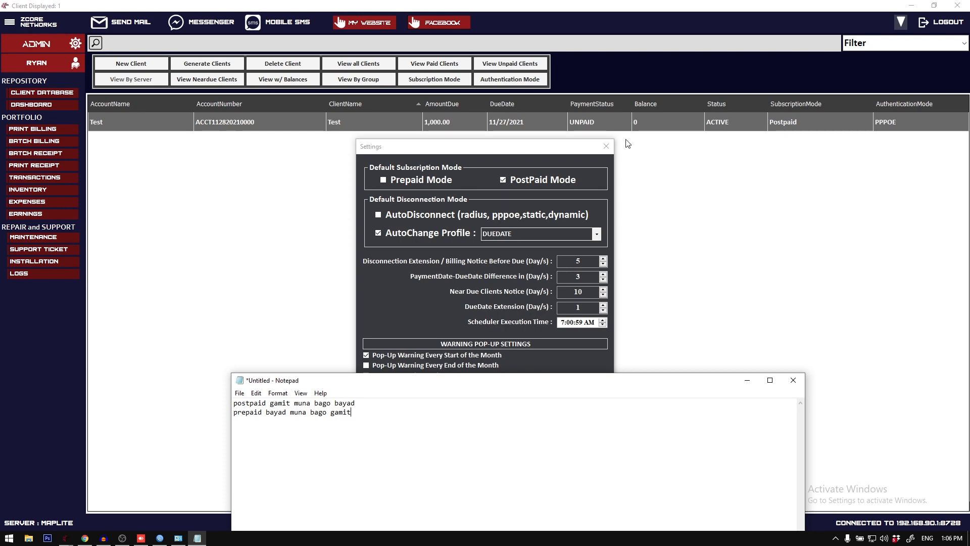
pyautogui.click(612, 137)
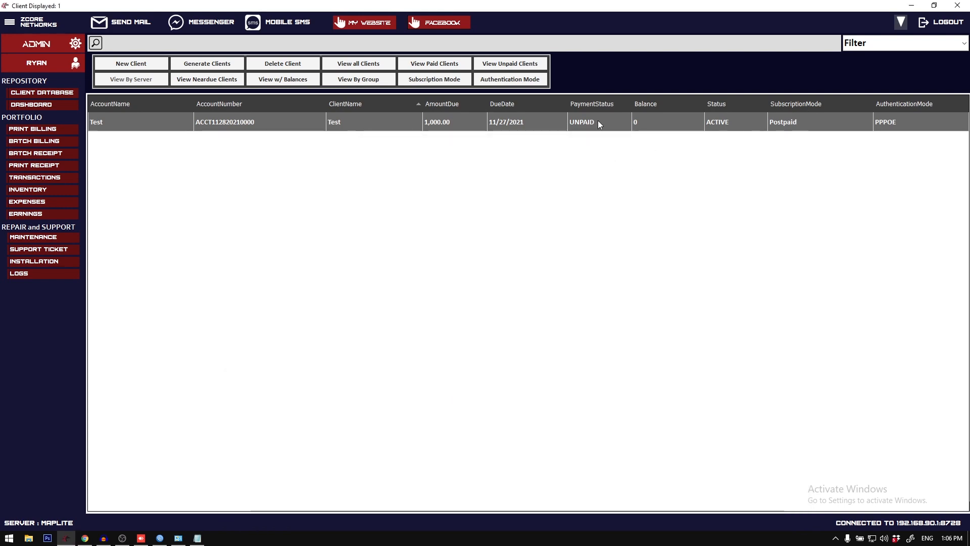
# Step: Open the Test client's billing form and examine its covered subscription period and due date
pyautogui.doubleClick(395, 116)
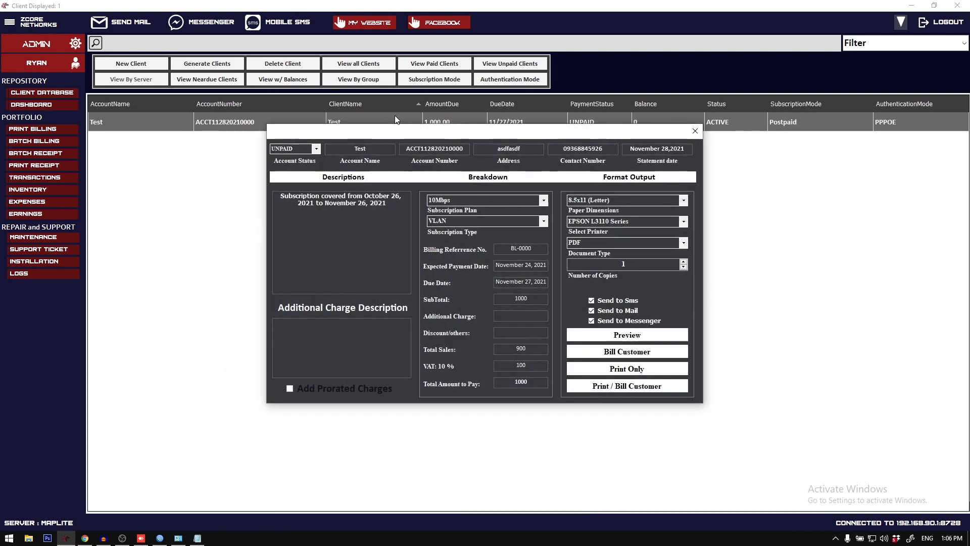
pyautogui.moveTo(420, 175); pyautogui.dragTo(413, 174)
pyautogui.moveTo(401, 247)
pyautogui.mouseDown()
pyautogui.moveTo(287, 238)
pyautogui.moveTo(396, 245)
pyautogui.mouseUp()
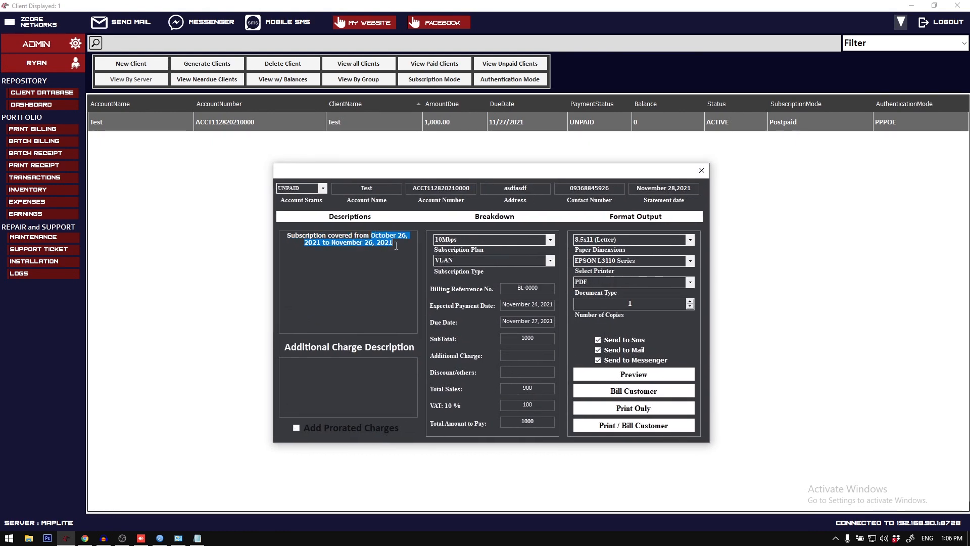
pyautogui.click(396, 245)
pyautogui.moveTo(503, 322); pyautogui.dragTo(556, 321)
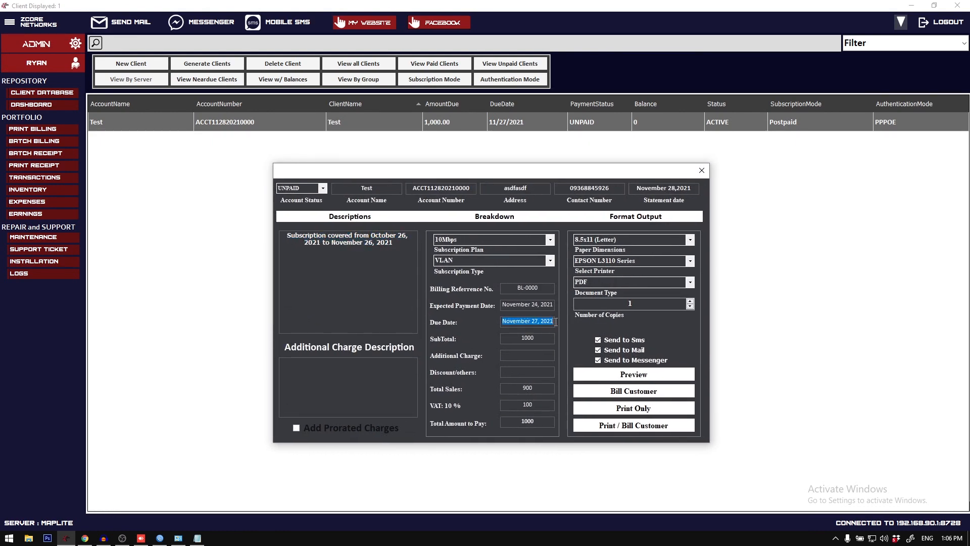
pyautogui.moveTo(397, 246); pyautogui.dragTo(372, 236)
pyautogui.click(401, 253)
pyautogui.moveTo(372, 237); pyautogui.dragTo(396, 245)
pyautogui.click(323, 246)
pyautogui.moveTo(323, 246); pyautogui.dragTo(393, 248)
pyautogui.click(389, 276)
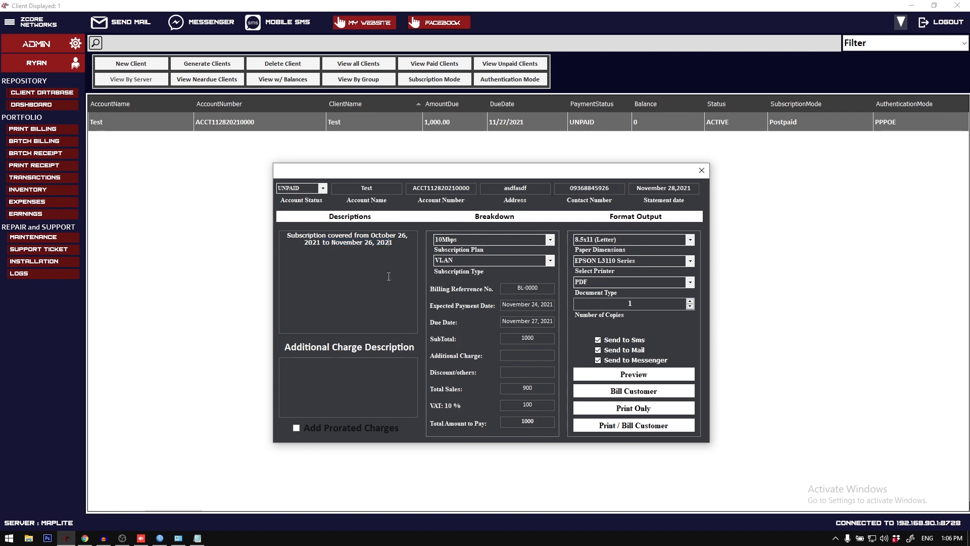
# Step: Compare the billing form's due date with the end of the covered subscription period, and close the form
pyautogui.moveTo(506, 320); pyautogui.dragTo(549, 321)
pyautogui.click(525, 319)
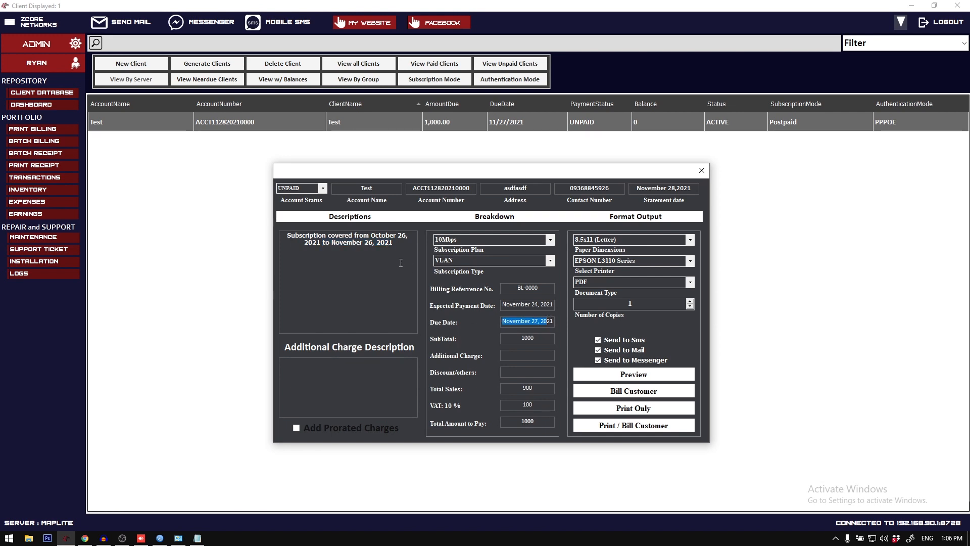
pyautogui.moveTo(400, 263)
pyautogui.mouseDown()
pyautogui.moveTo(289, 232)
pyautogui.moveTo(400, 256)
pyautogui.mouseUp()
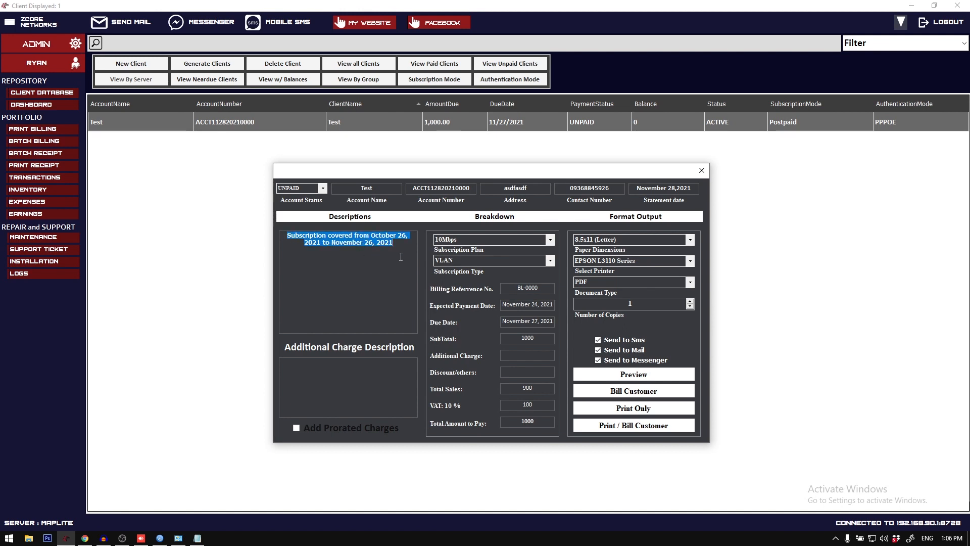
pyautogui.click(348, 251)
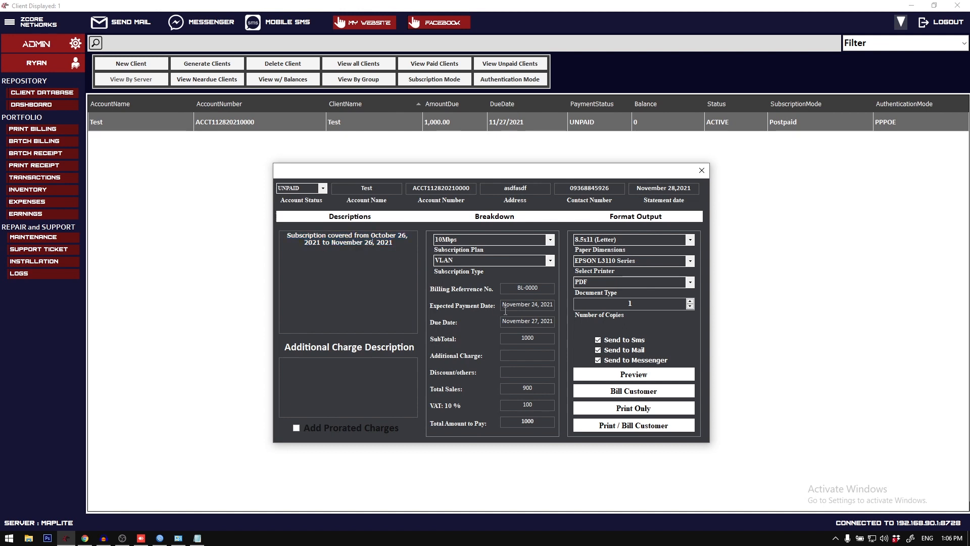
pyautogui.moveTo(501, 323); pyautogui.dragTo(553, 323)
pyautogui.click(547, 321)
pyautogui.click(702, 170)
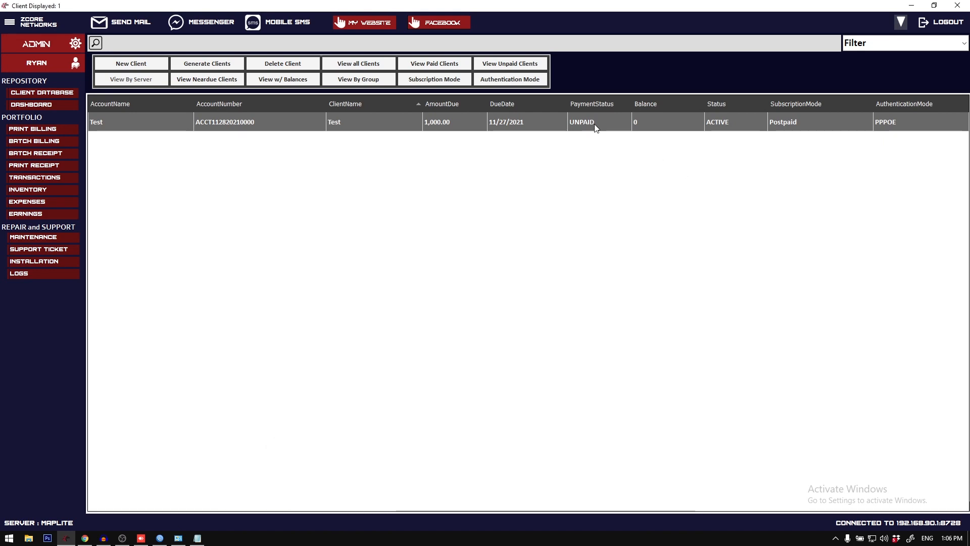
# Step: Change the Test client's subscription mode to PREPAID and apply the update
pyautogui.rightClick(595, 125)
pyautogui.click(624, 161)
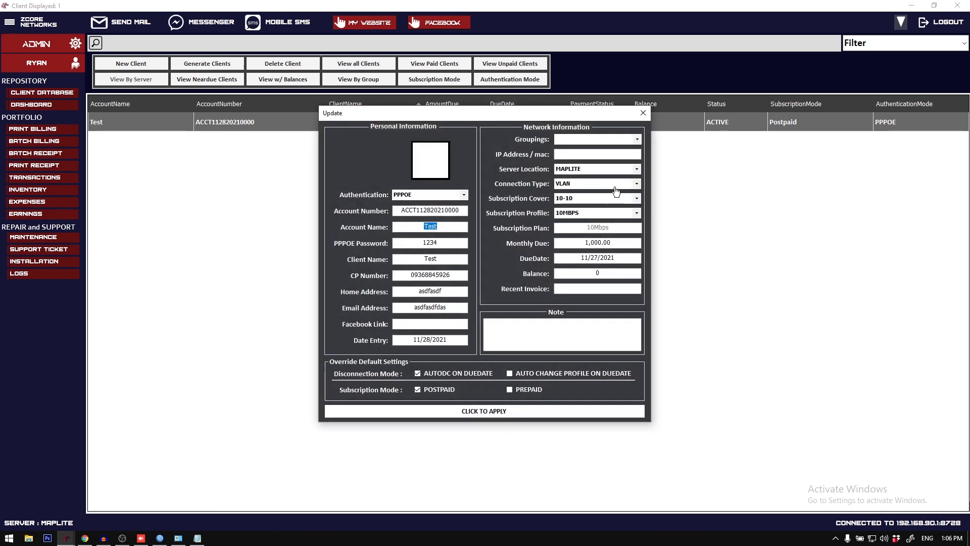
pyautogui.click(527, 389)
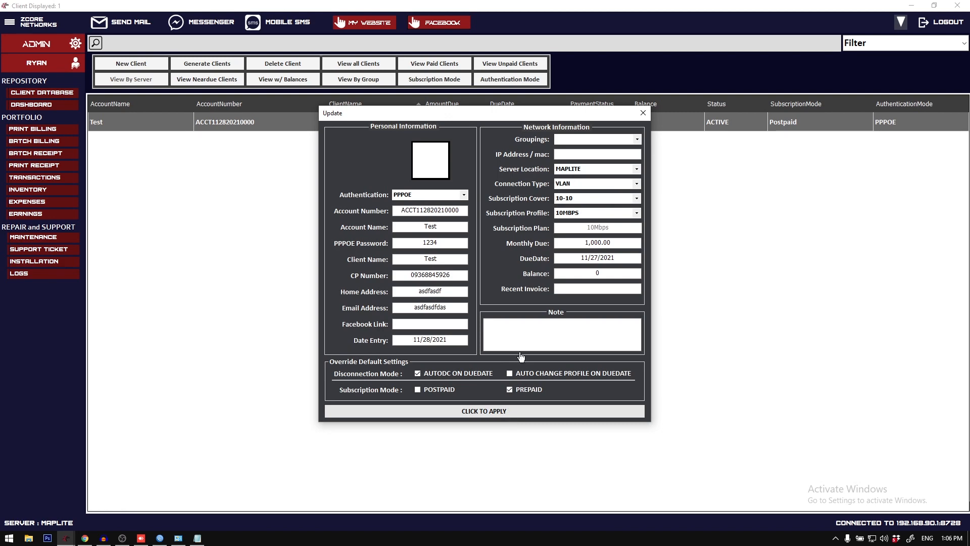
pyautogui.click(509, 411)
pyautogui.click(500, 306)
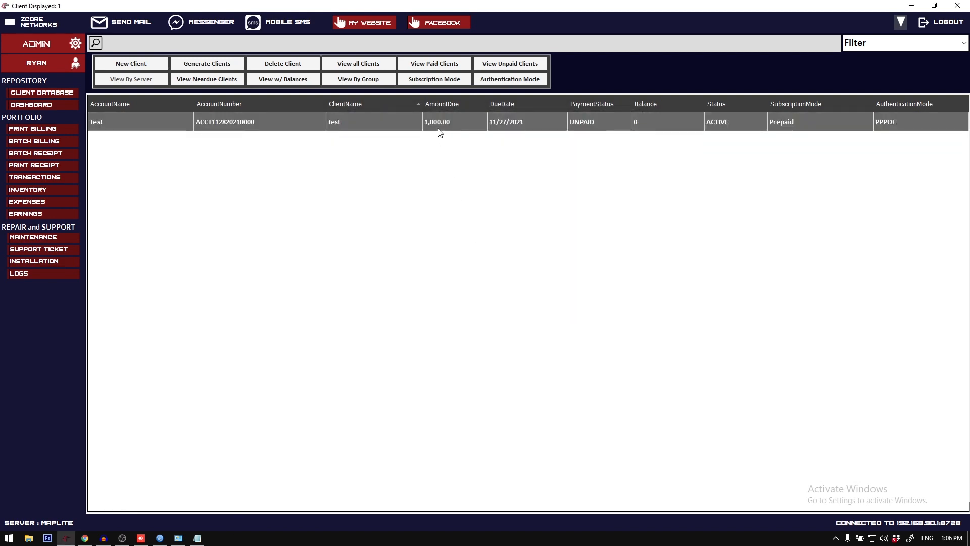
# Step: Open the Test client's billing form, compare its due date with the covered subscription period under prepaid mode, and close the form
pyautogui.doubleClick(438, 127)
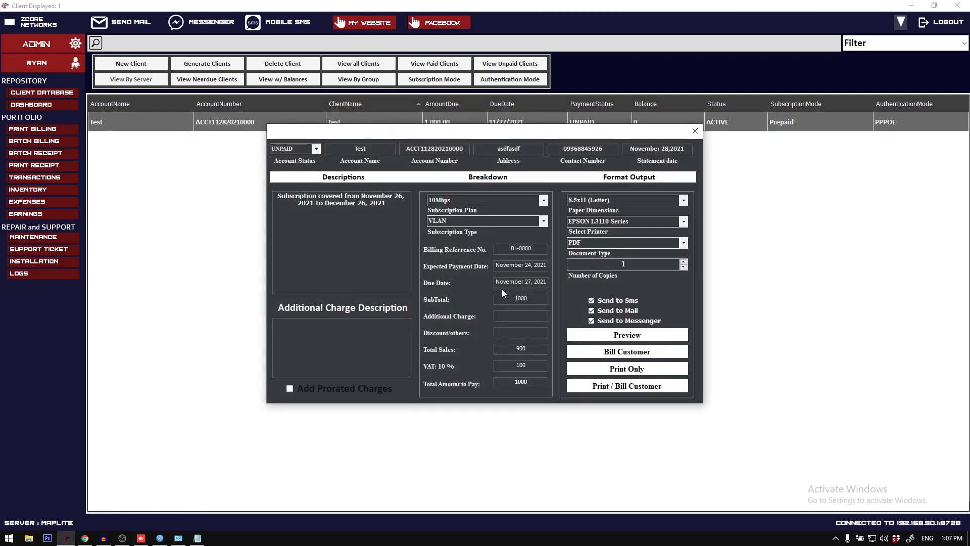
pyautogui.moveTo(495, 283); pyautogui.dragTo(583, 284)
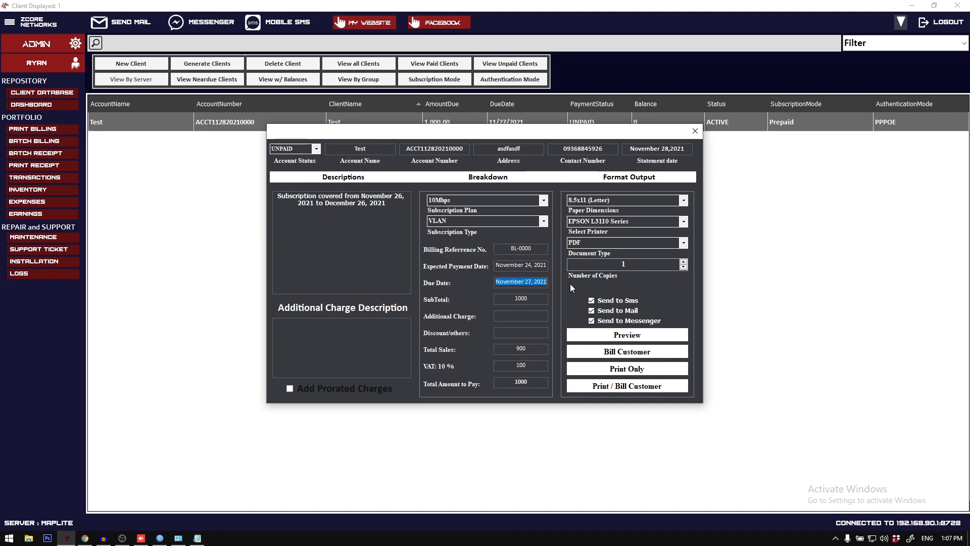
pyautogui.click(508, 284)
pyautogui.moveTo(499, 282); pyautogui.dragTo(568, 282)
pyautogui.moveTo(277, 196); pyautogui.dragTo(394, 203)
pyautogui.click(388, 203)
pyautogui.click(398, 203)
pyautogui.click(298, 203)
pyautogui.moveTo(298, 203); pyautogui.dragTo(393, 211)
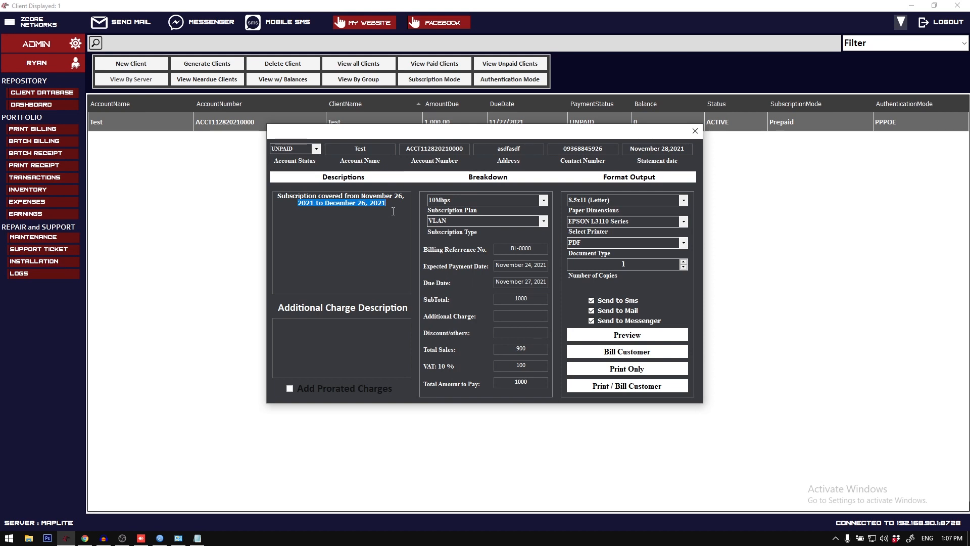
pyautogui.click(696, 132)
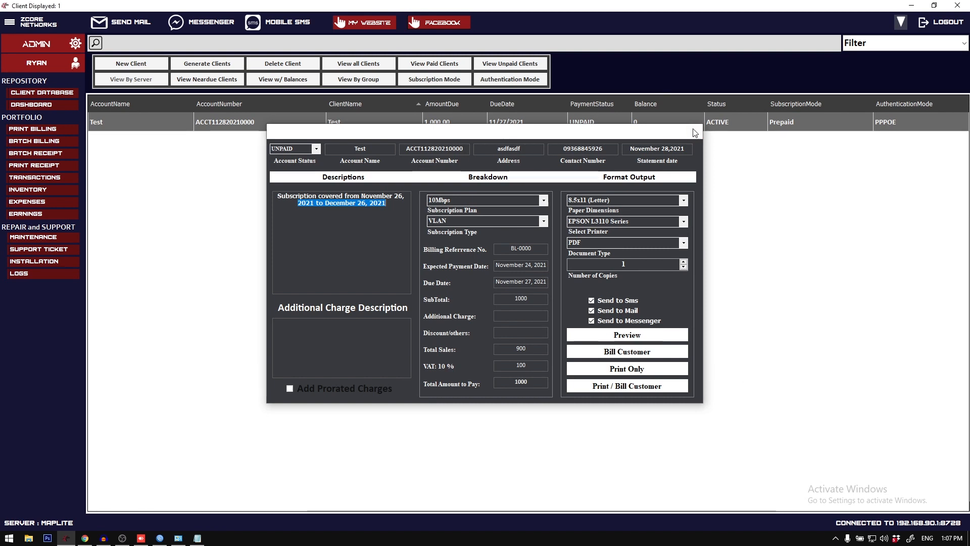
pyautogui.click(196, 539)
pyautogui.click(197, 537)
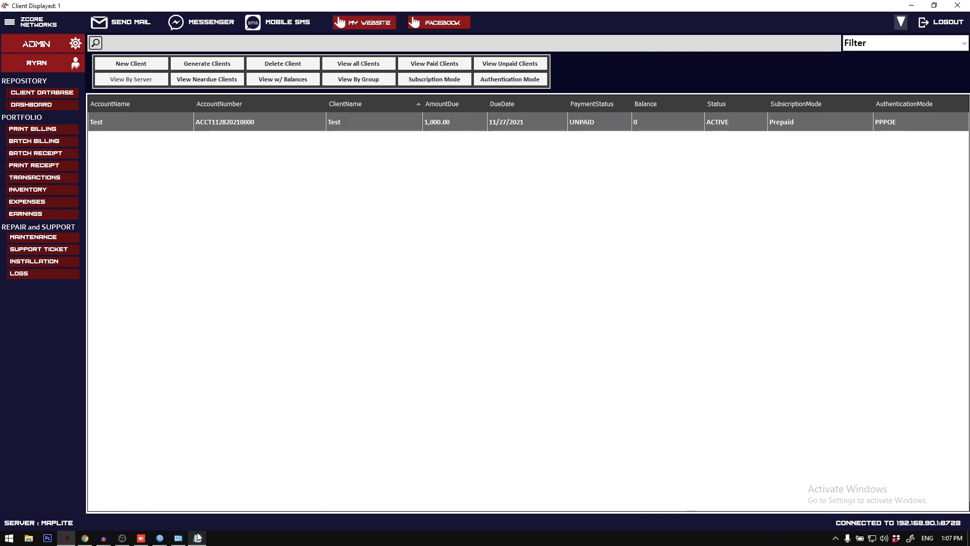
pyautogui.doubleClick(357, 5)
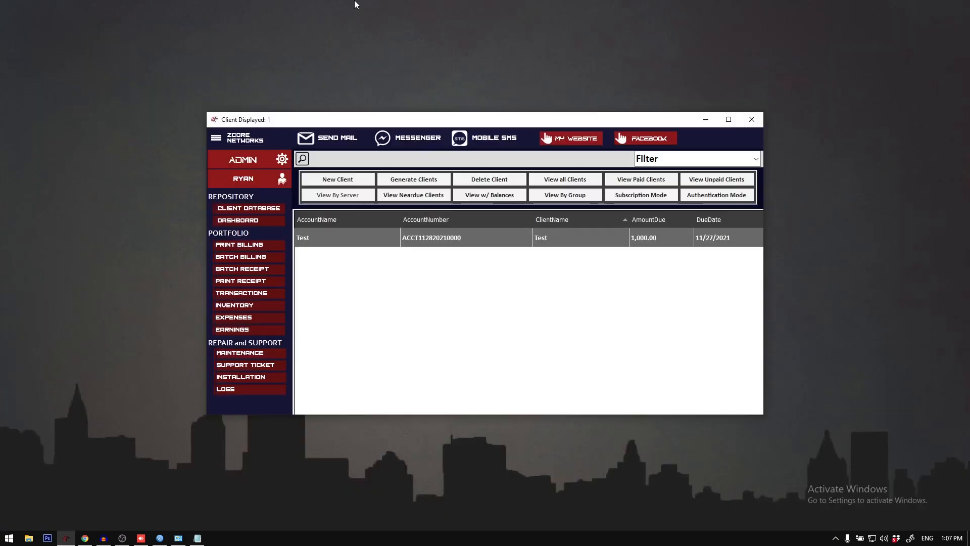
pyautogui.doubleClick(396, 122)
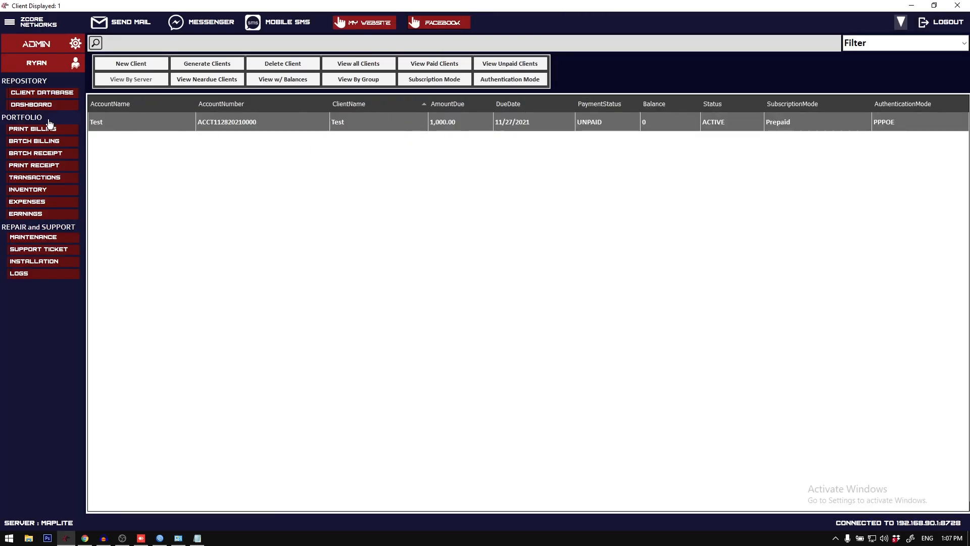
pyautogui.click(46, 98)
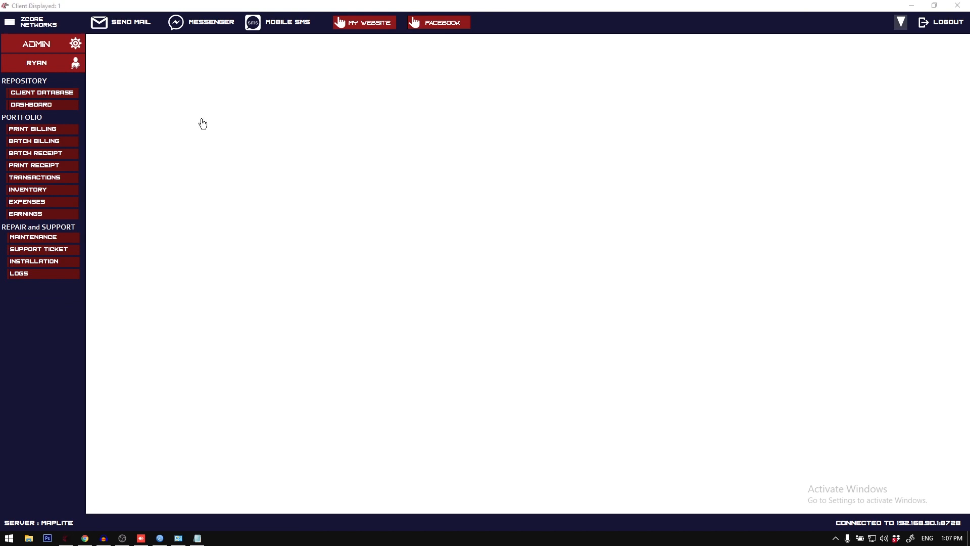
pyautogui.click(63, 96)
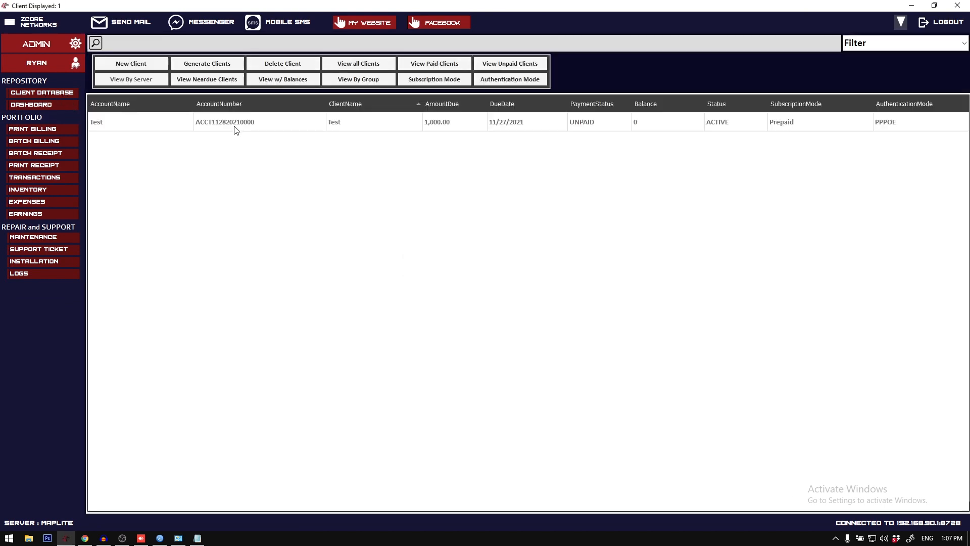
pyautogui.click(257, 129)
pyautogui.doubleClick(422, 5)
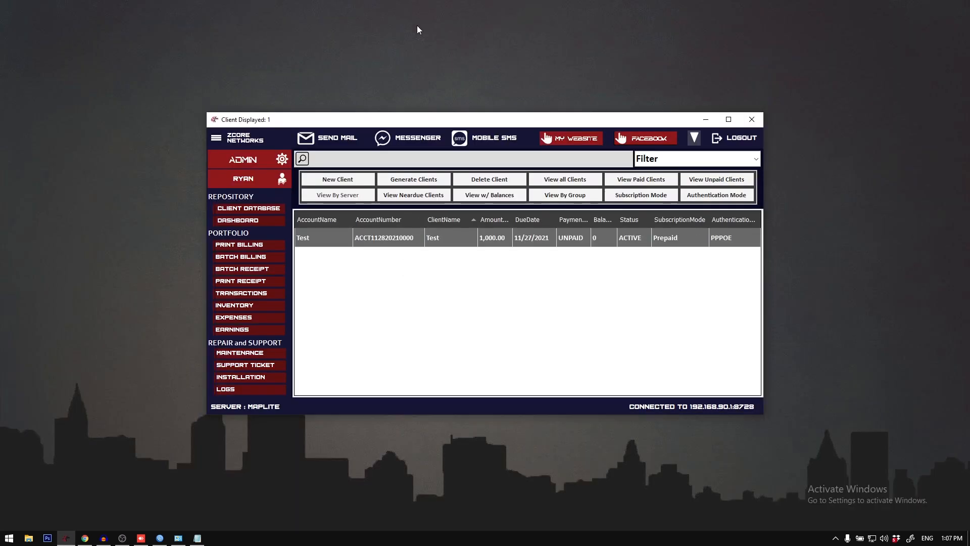
pyautogui.doubleClick(425, 119)
# Step: View the Test client's billing form through the Billing command and directly from the client record, closing it each time
pyautogui.rightClick(329, 119)
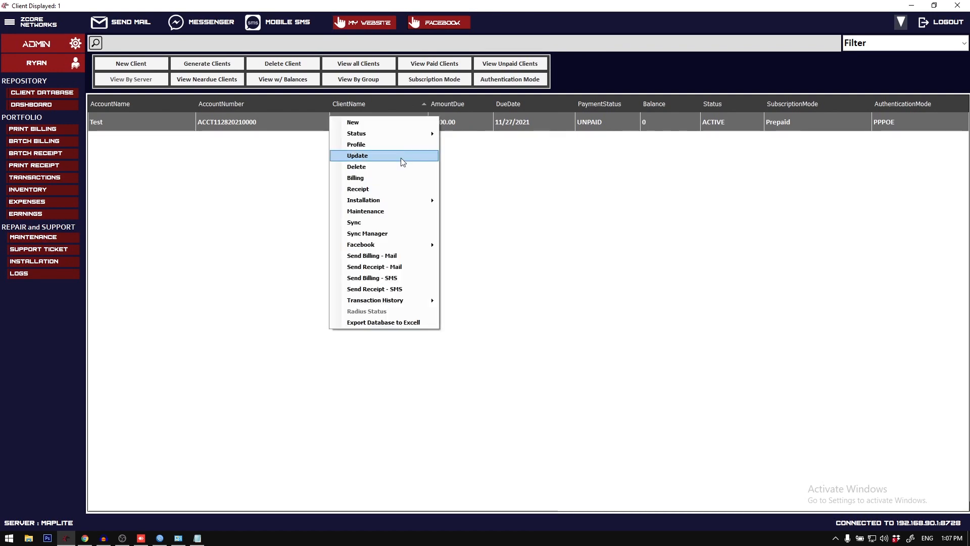
pyautogui.click(376, 177)
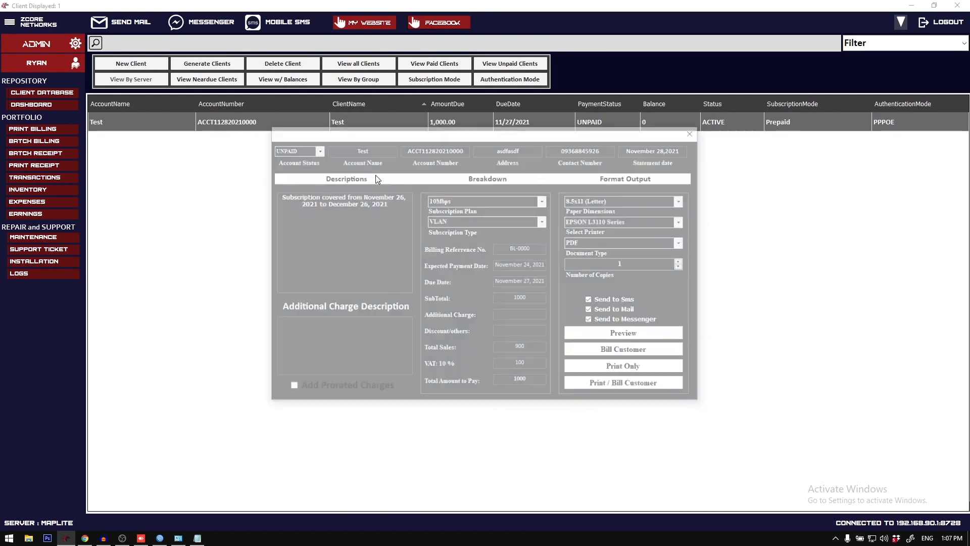
pyautogui.click(693, 131)
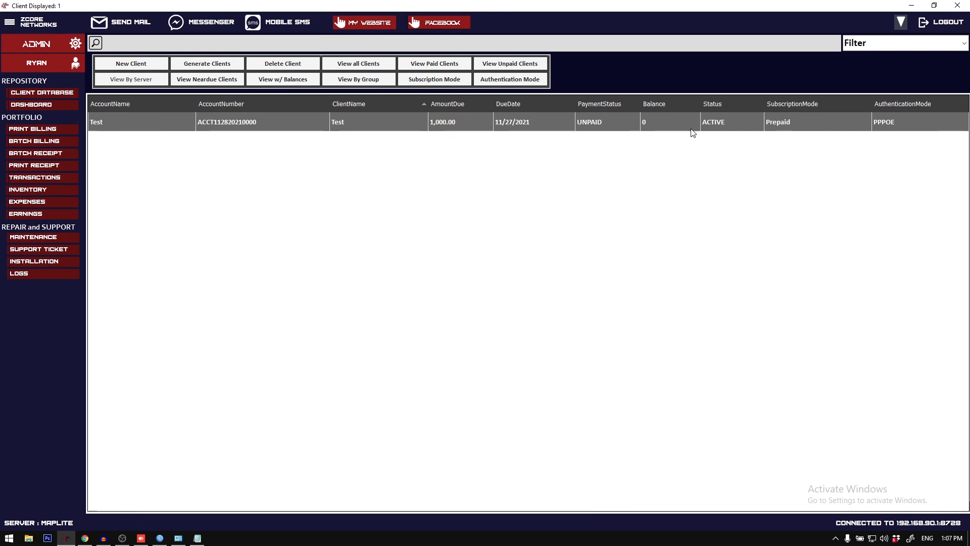
pyautogui.doubleClick(691, 129)
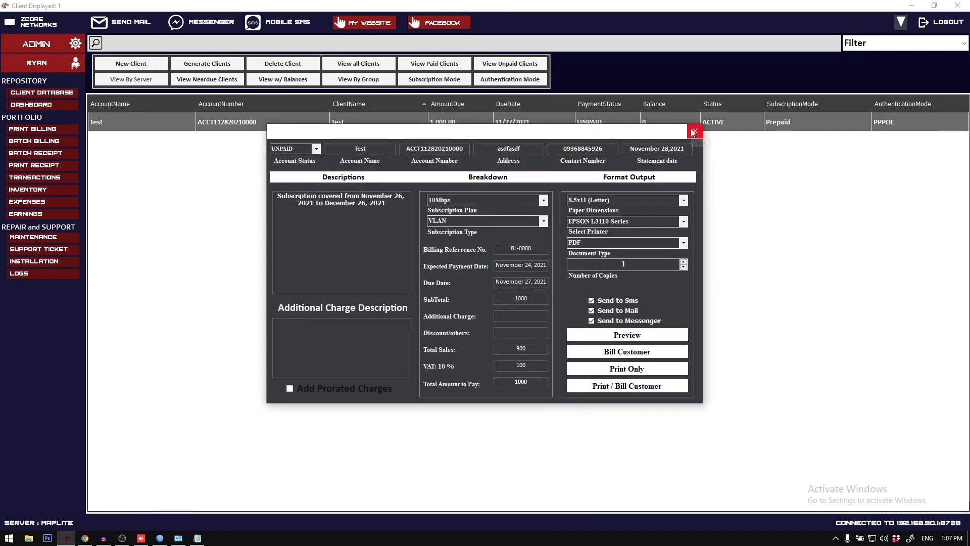
pyautogui.click(693, 131)
pyautogui.doubleClick(605, 117)
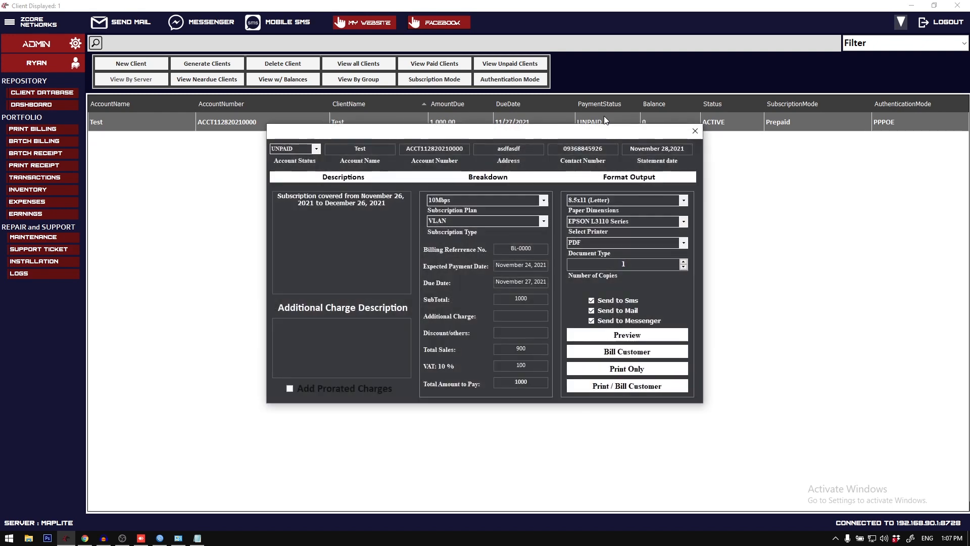
pyautogui.click(695, 131)
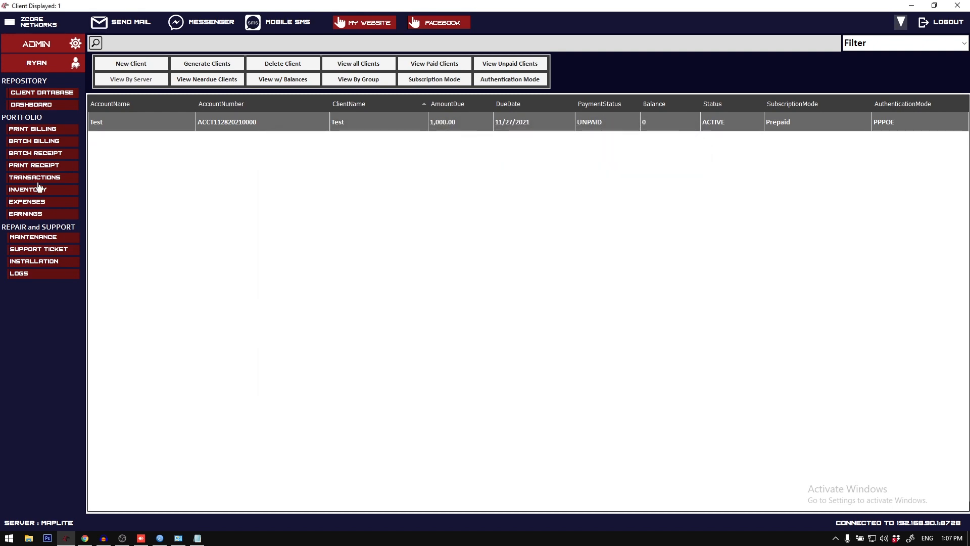
# Step: Reopen the Test client's billing form from the client database, try an additional charge of 500, and clear it again
pyautogui.click(38, 179)
pyautogui.click(48, 98)
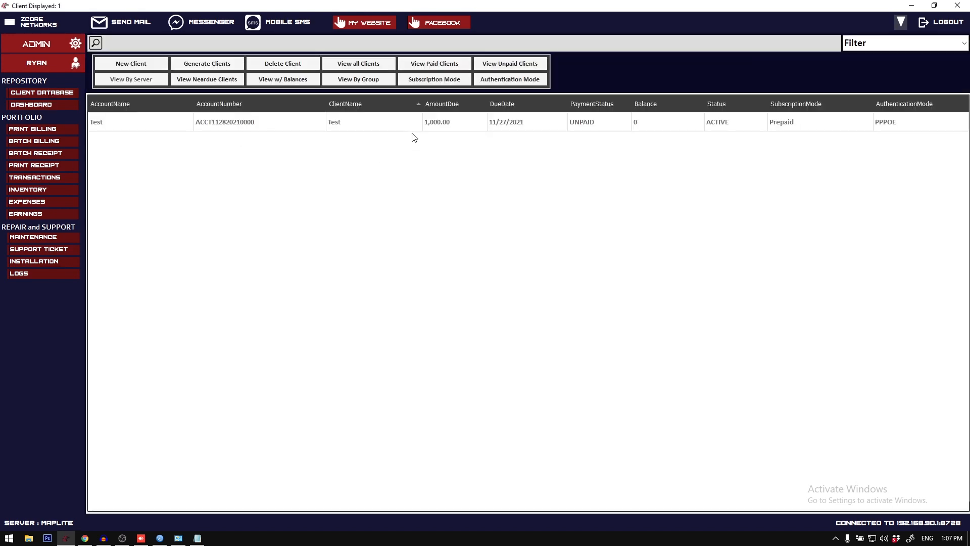
pyautogui.doubleClick(411, 127)
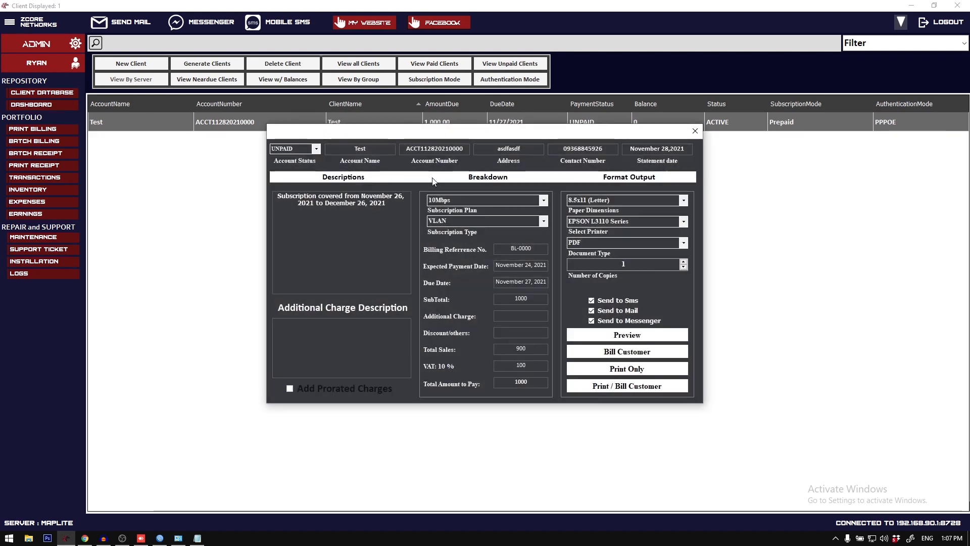
pyautogui.moveTo(393, 211)
pyautogui.mouseDown()
pyautogui.moveTo(362, 214)
pyautogui.moveTo(398, 222)
pyautogui.mouseUp()
pyautogui.click(512, 318)
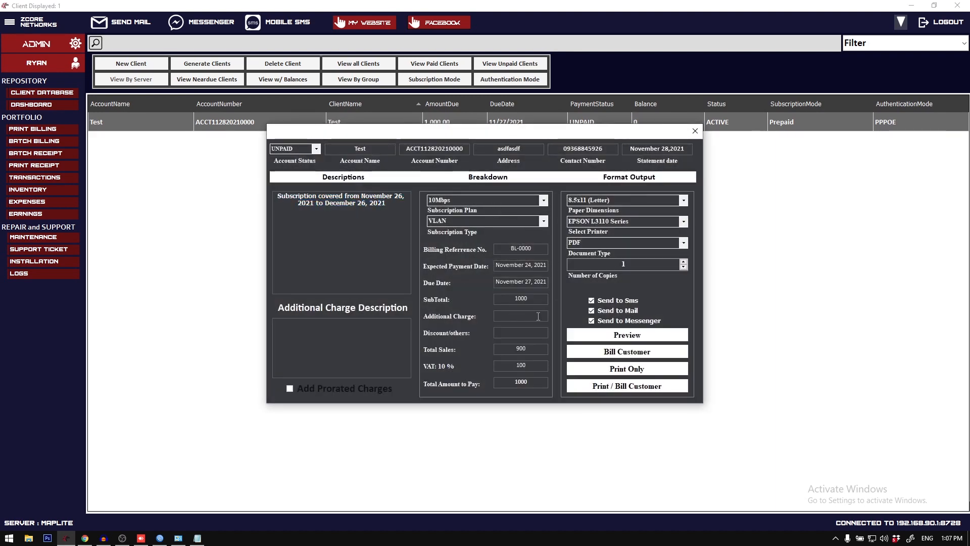
pyautogui.write('500')
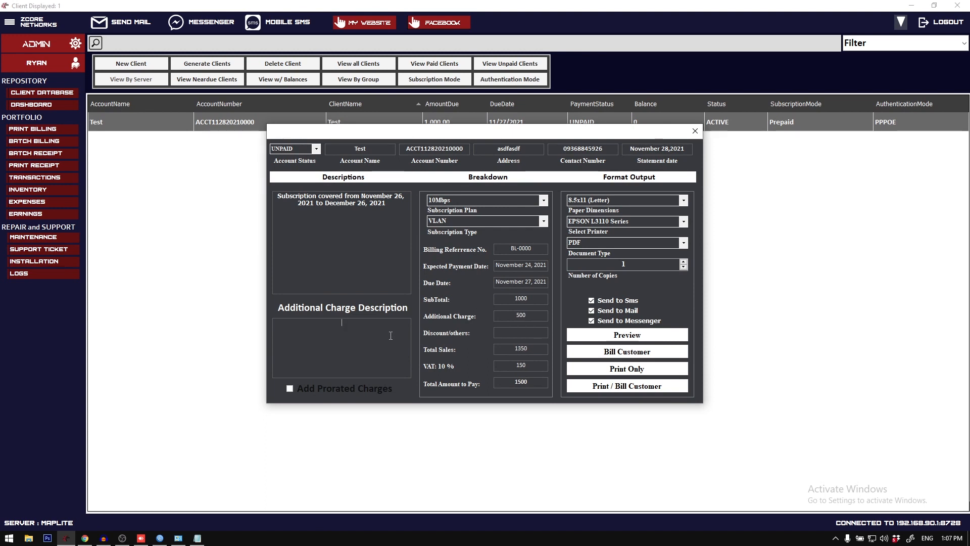
pyautogui.moveTo(528, 316); pyautogui.dragTo(491, 311)
pyautogui.press('BackSpace')
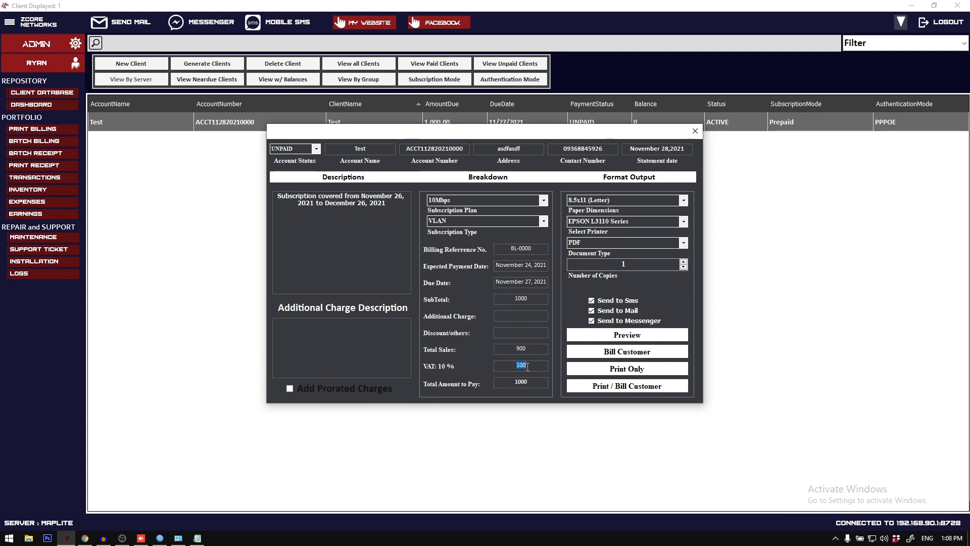
# Step: Examine the total sales and VAT amounts in the billing form's breakdown, and close the form
pyautogui.moveTo(509, 348); pyautogui.dragTo(528, 352)
pyautogui.moveTo(487, 132); pyautogui.dragTo(487, 162)
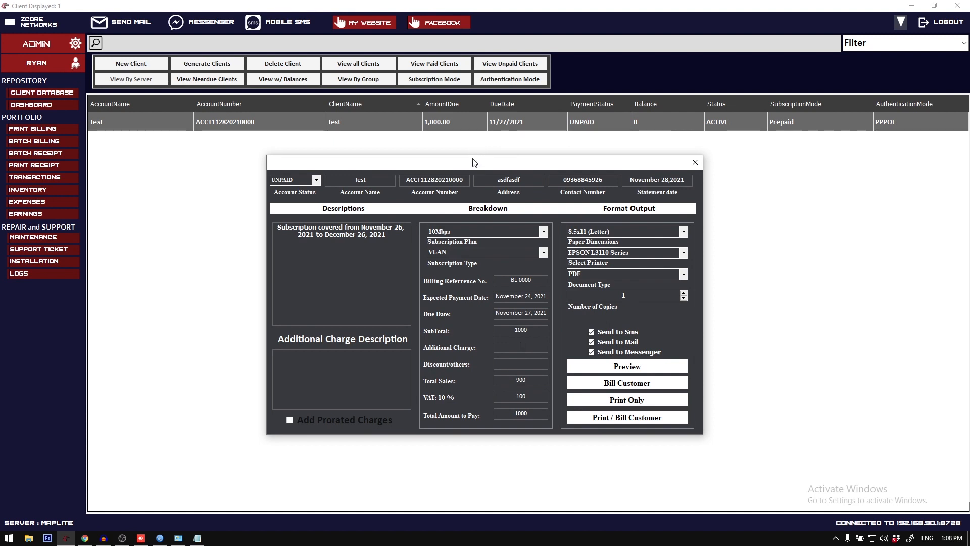
pyautogui.moveTo(475, 163); pyautogui.dragTo(463, 161)
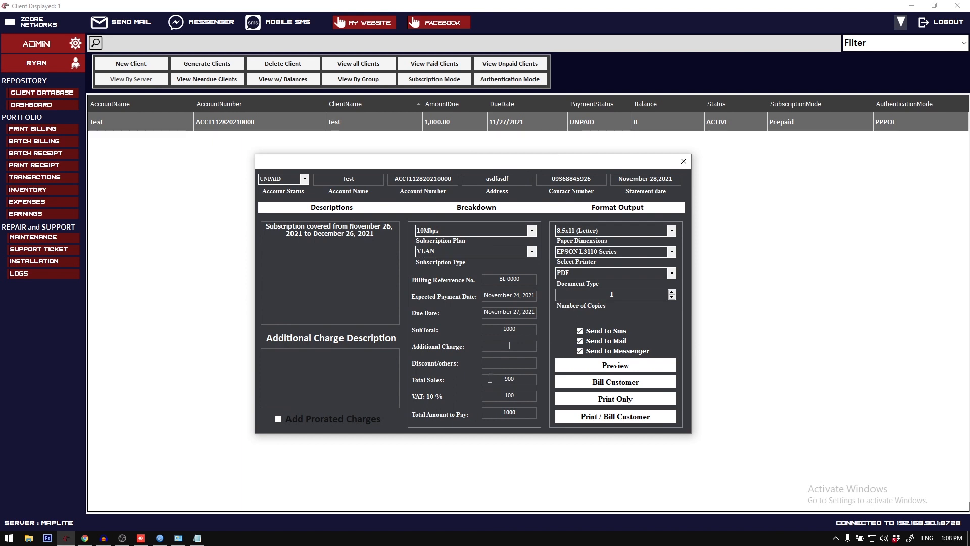
pyautogui.click(501, 398)
pyautogui.moveTo(505, 398); pyautogui.dragTo(517, 397)
pyautogui.click(516, 397)
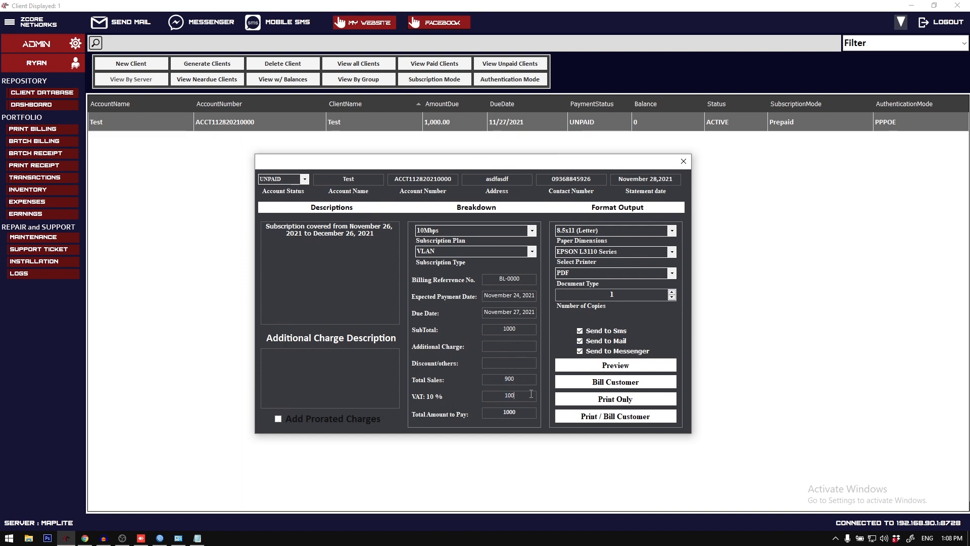
pyautogui.click(683, 161)
# Step: Open the default printer settings, check the Value Added Tax percentage, and close the settings
pyautogui.click(9, 22)
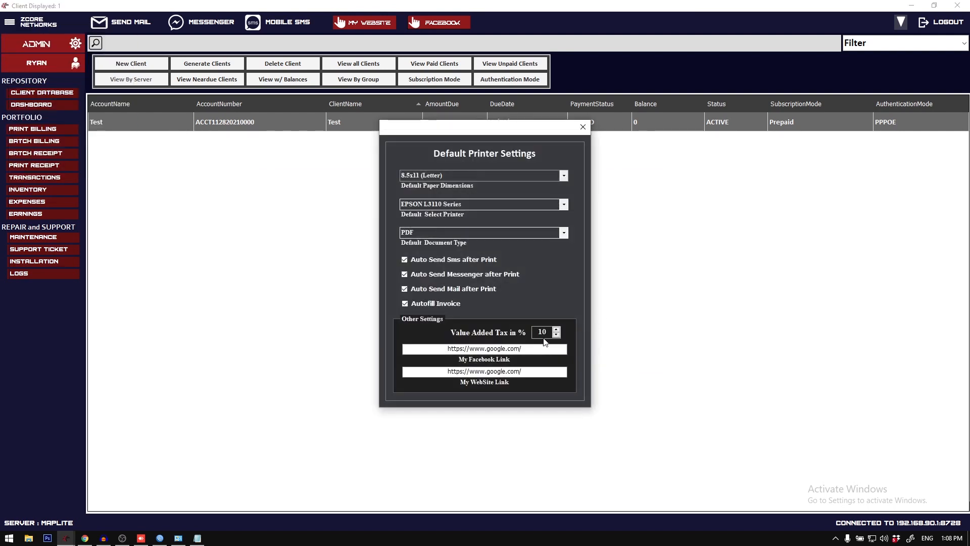
pyautogui.moveTo(548, 332); pyautogui.dragTo(502, 331)
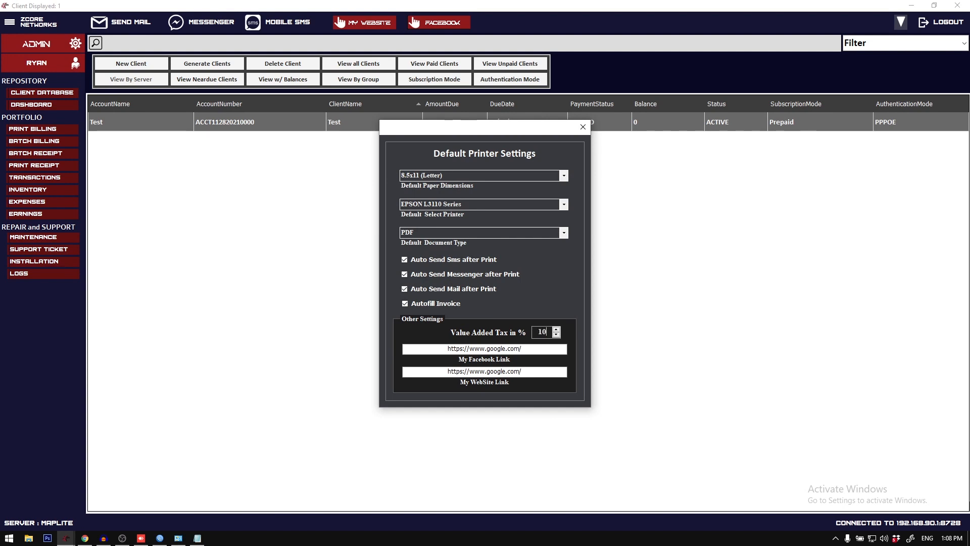
pyautogui.click(583, 127)
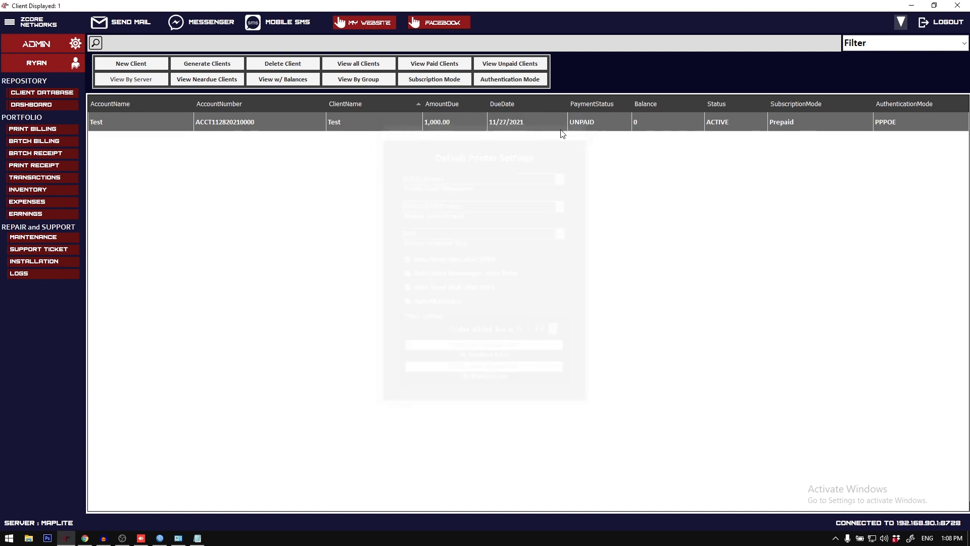
# Step: Review the output and sending options in the Test client's billing form, and close it
pyautogui.doubleClick(529, 123)
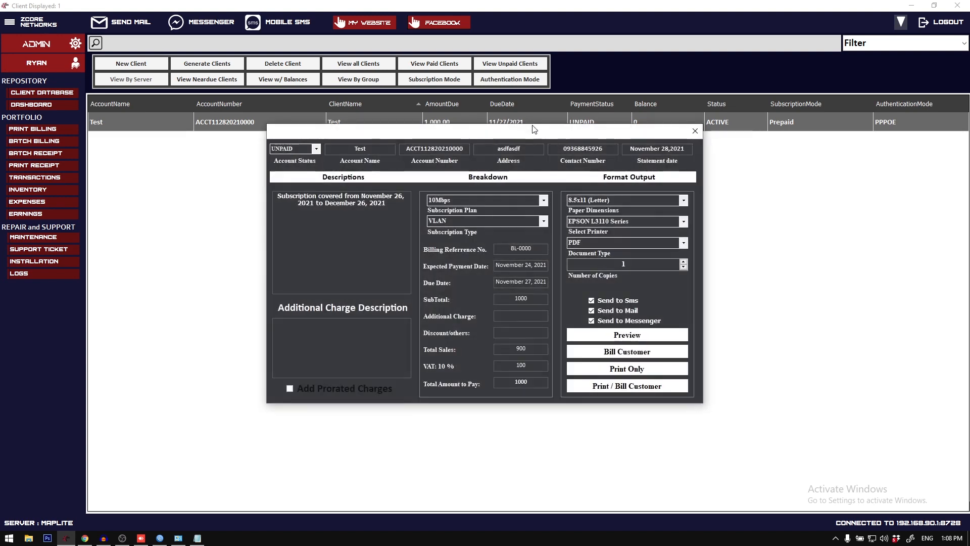
pyautogui.moveTo(496, 130); pyautogui.dragTo(475, 129)
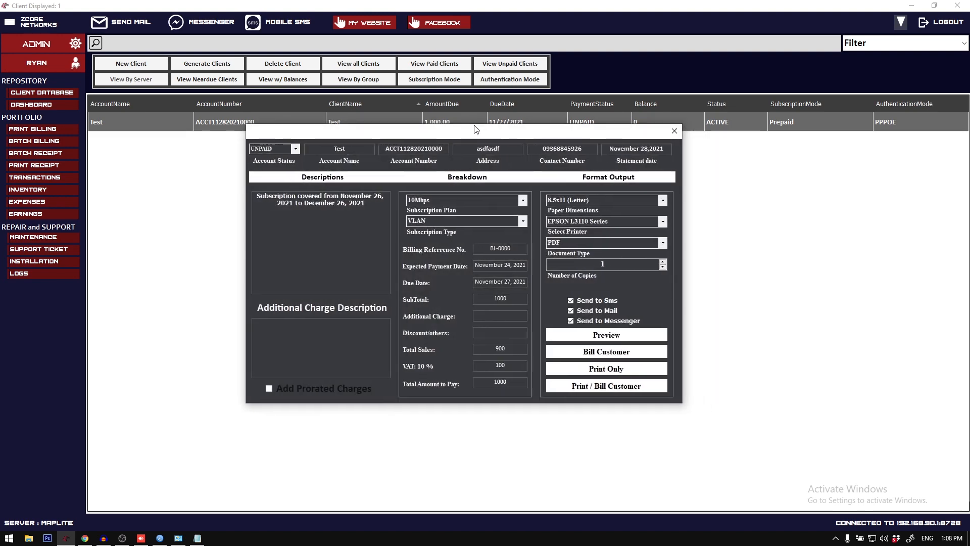
pyautogui.click(674, 131)
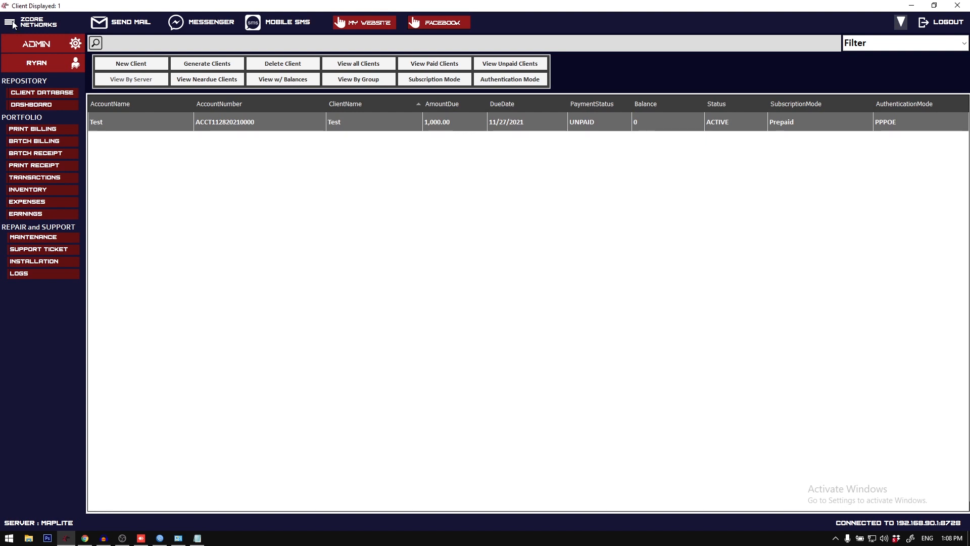
# Step: Turn off automatic SMS, Messenger and mail sending after print in the default printer settings, and close the settings
pyautogui.click(14, 25)
pyautogui.click(101, 138)
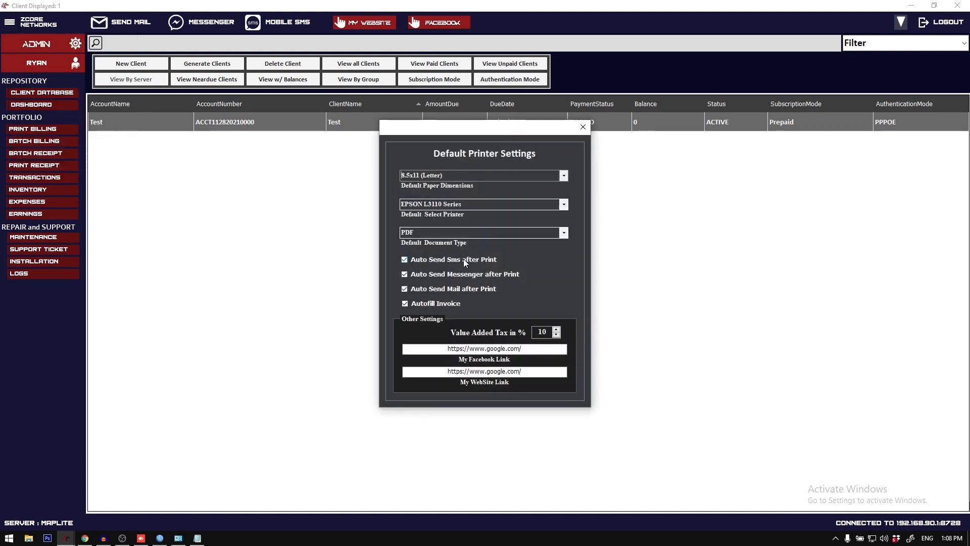
pyautogui.click(429, 286)
pyautogui.click(442, 257)
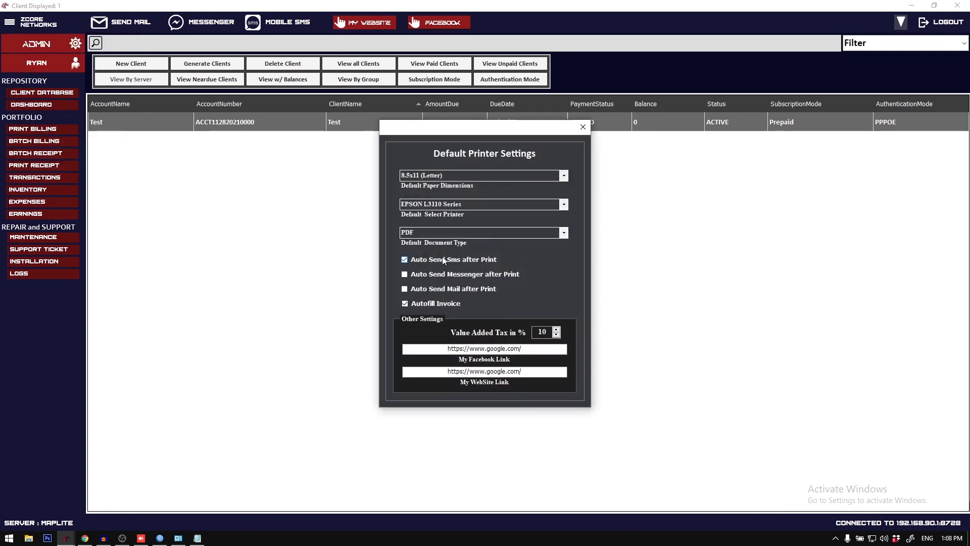
pyautogui.click(583, 127)
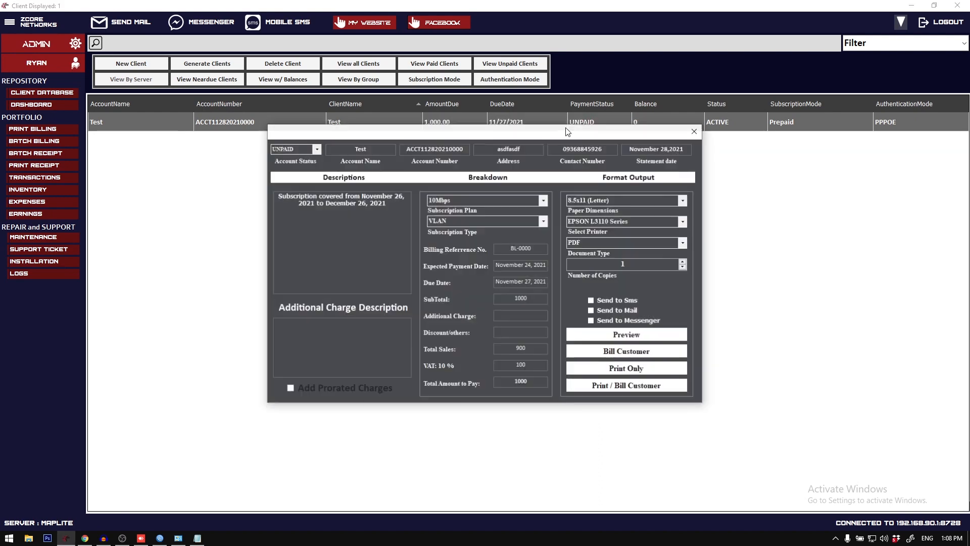
# Step: Check the available paper dimensions in the Test client's billing form, and set the document type to IMAGE
pyautogui.click(683, 200)
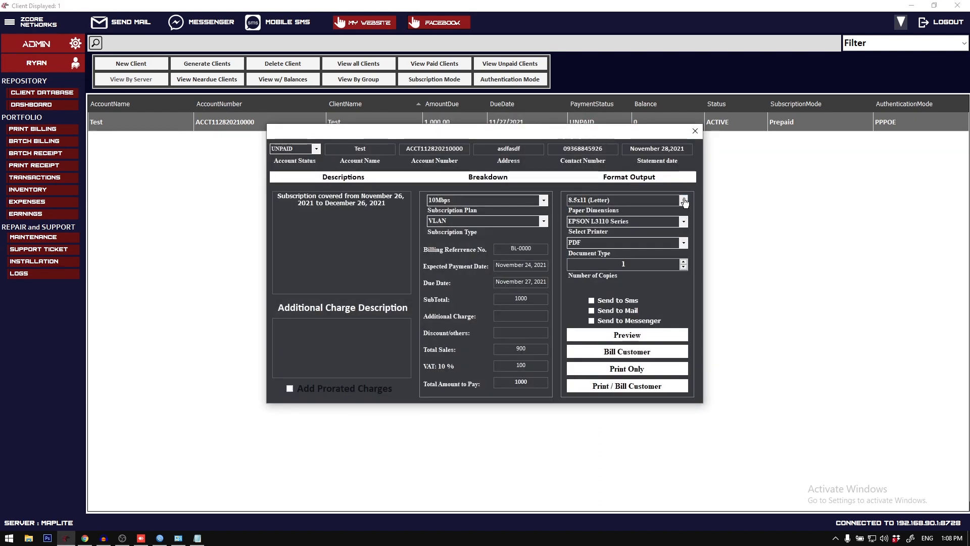
pyautogui.click(683, 201)
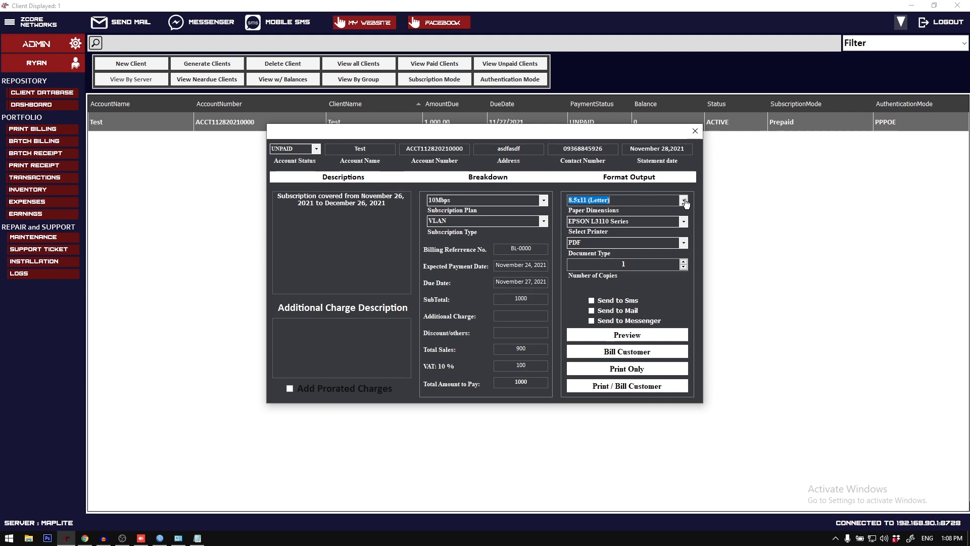
pyautogui.click(687, 243)
pyautogui.click(687, 243)
pyautogui.click(686, 243)
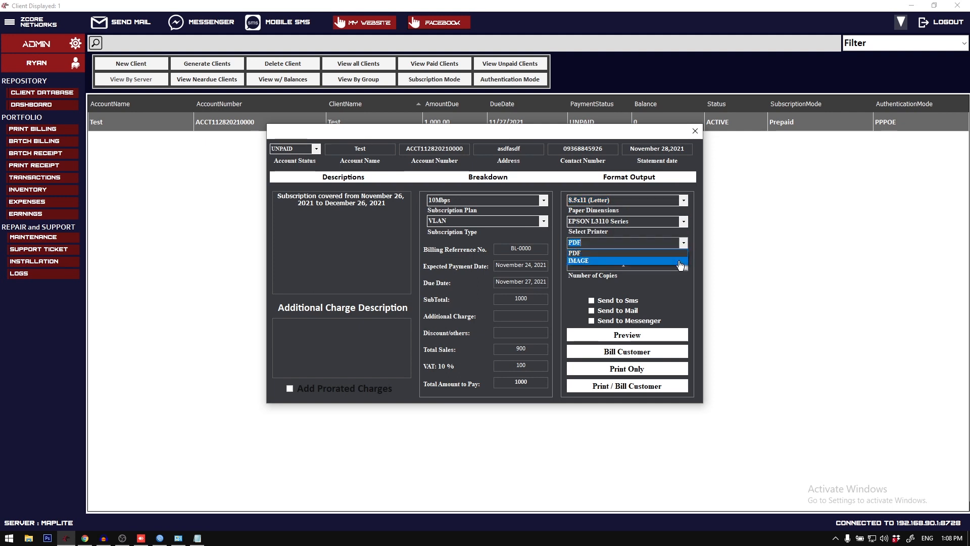
pyautogui.click(679, 259)
# Step: Examine the paper dimensions offered for the IMAGE document type, and reposition the billing form
pyautogui.click(684, 201)
pyautogui.click(684, 203)
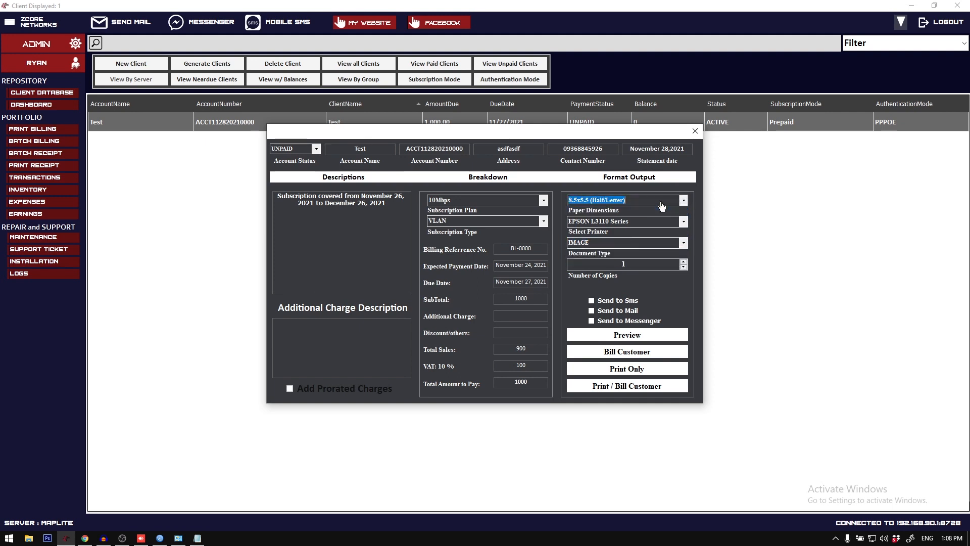
pyautogui.click(683, 202)
pyautogui.click(683, 203)
pyautogui.click(683, 202)
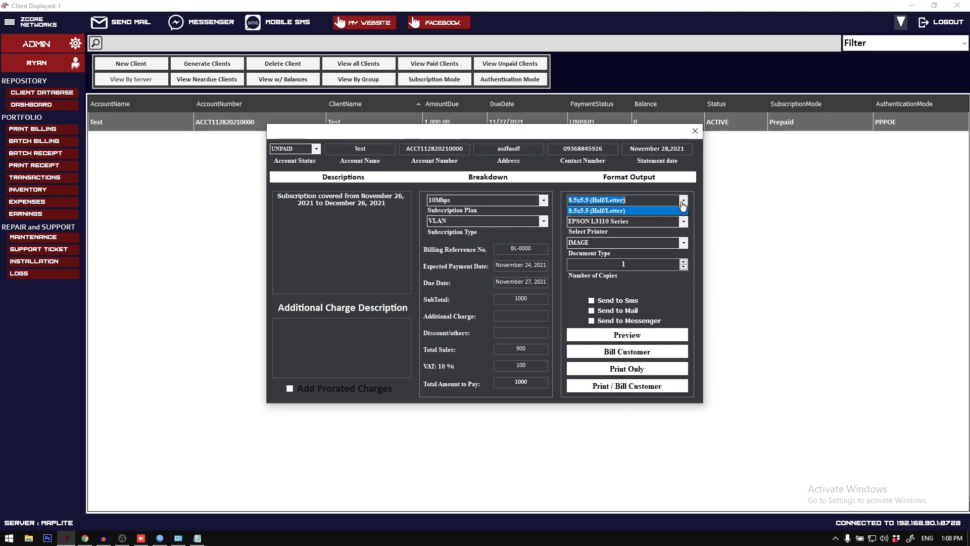
pyautogui.click(682, 202)
pyautogui.click(683, 202)
pyautogui.click(682, 202)
pyautogui.click(683, 202)
pyautogui.click(683, 202)
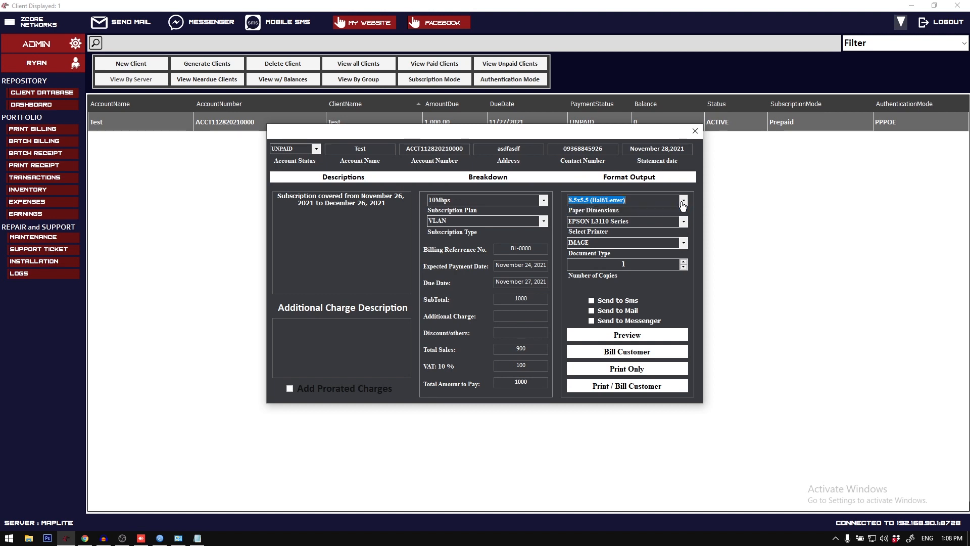
pyautogui.click(683, 202)
pyautogui.click(543, 133)
pyautogui.moveTo(516, 129); pyautogui.dragTo(494, 140)
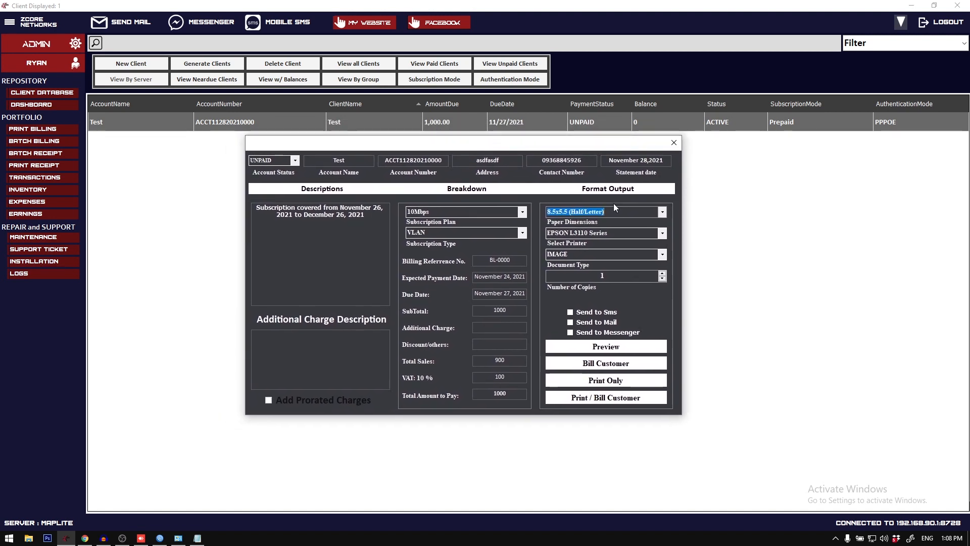
pyautogui.moveTo(615, 214); pyautogui.dragTo(537, 214)
pyautogui.click(614, 213)
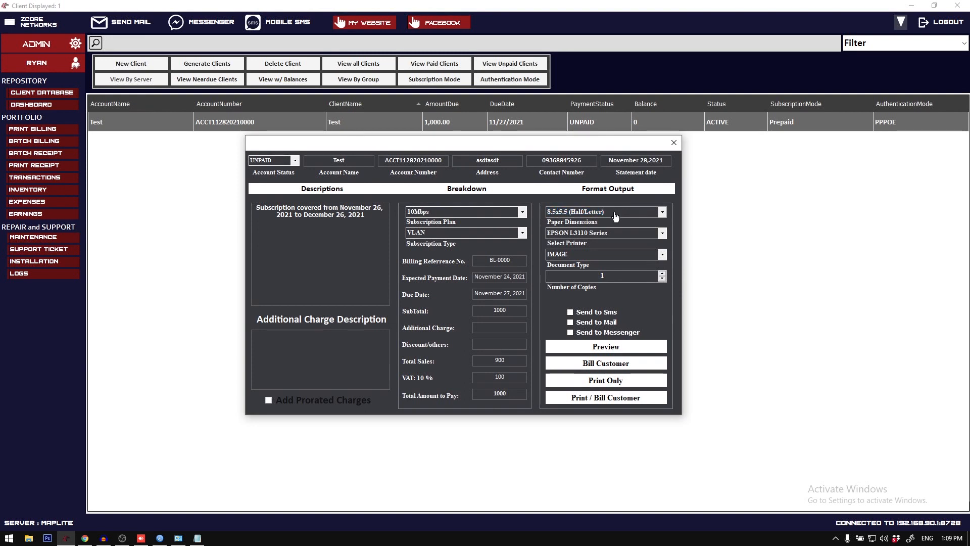
# Step: Reselect IMAGE as the document type, and check the paper dimension choices again
pyautogui.click(663, 255)
pyautogui.click(642, 274)
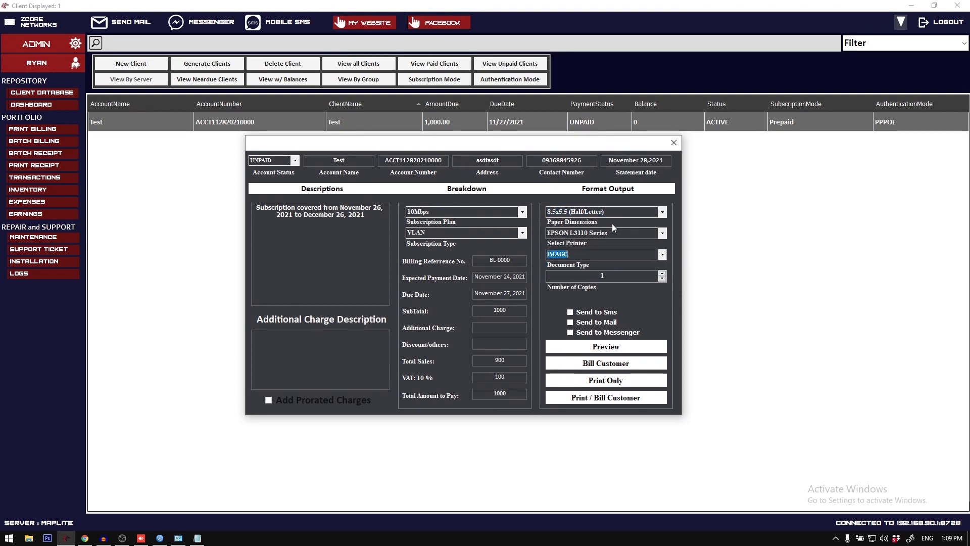
pyautogui.click(578, 257)
pyautogui.click(663, 213)
pyautogui.click(662, 213)
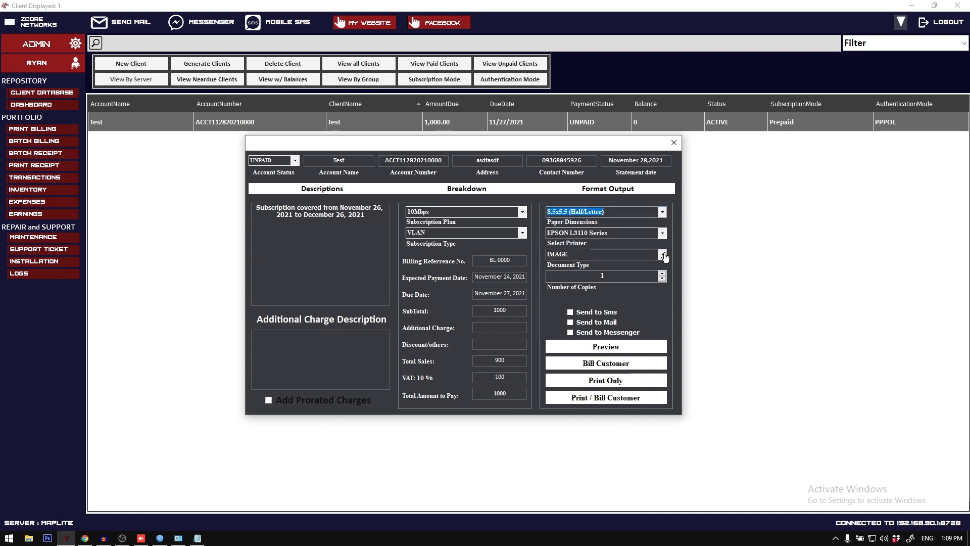
# Step: Switch the document type to PDF and back to IMAGE, checking the paper dimensions offered for each
pyautogui.click(662, 255)
pyautogui.click(655, 264)
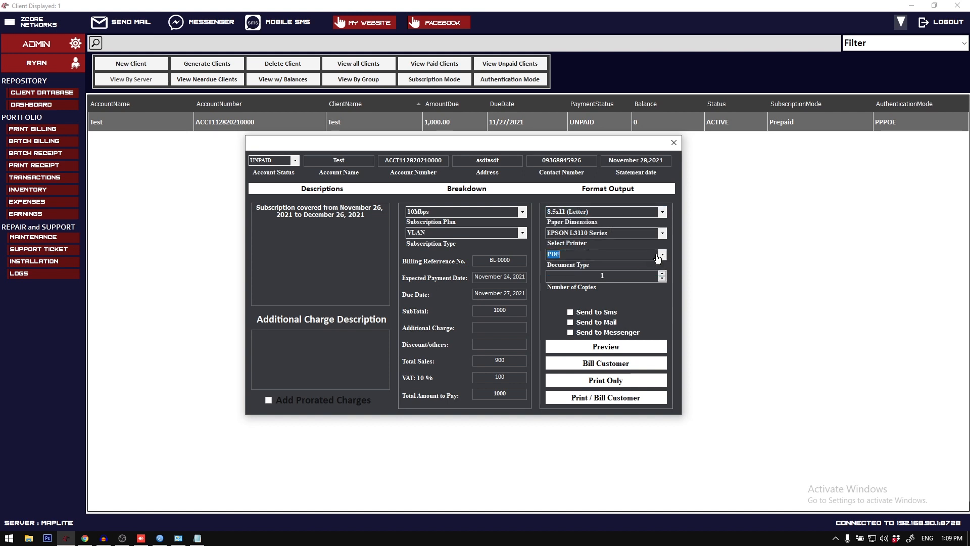
pyautogui.click(593, 258)
pyautogui.click(650, 212)
pyautogui.click(668, 258)
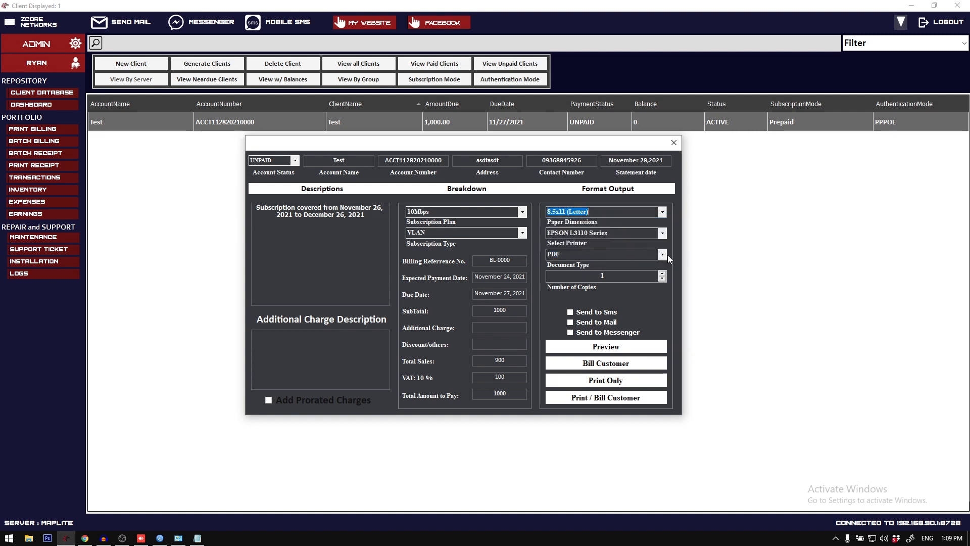
pyautogui.click(665, 255)
pyautogui.click(656, 273)
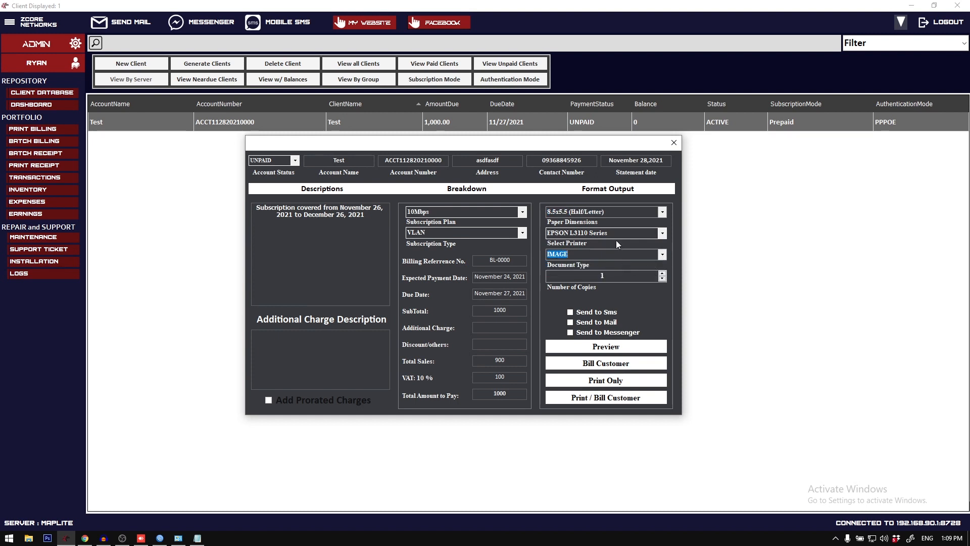
pyautogui.click(661, 213)
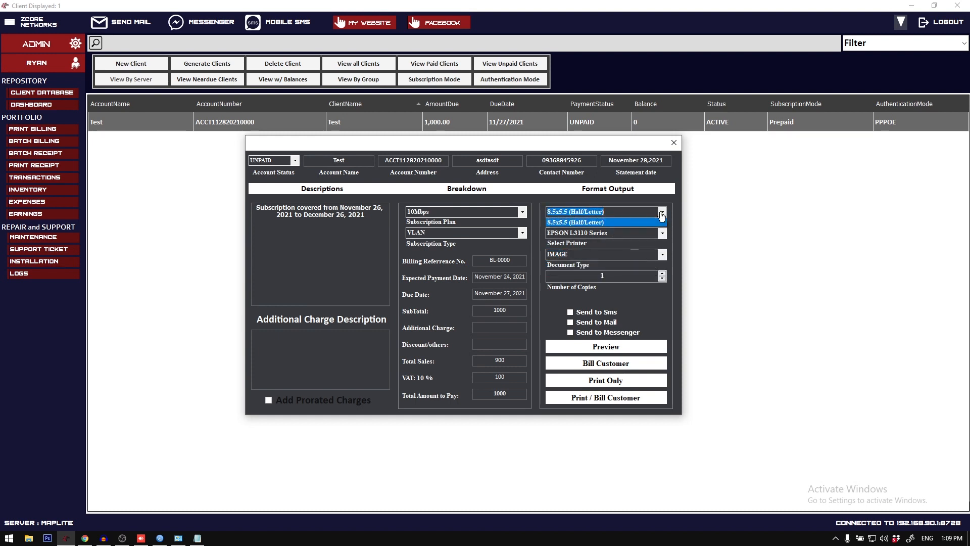
# Step: Set the document type to PDF, and preview the Test client's billing statement before closing the preview
pyautogui.click(663, 254)
pyautogui.click(638, 265)
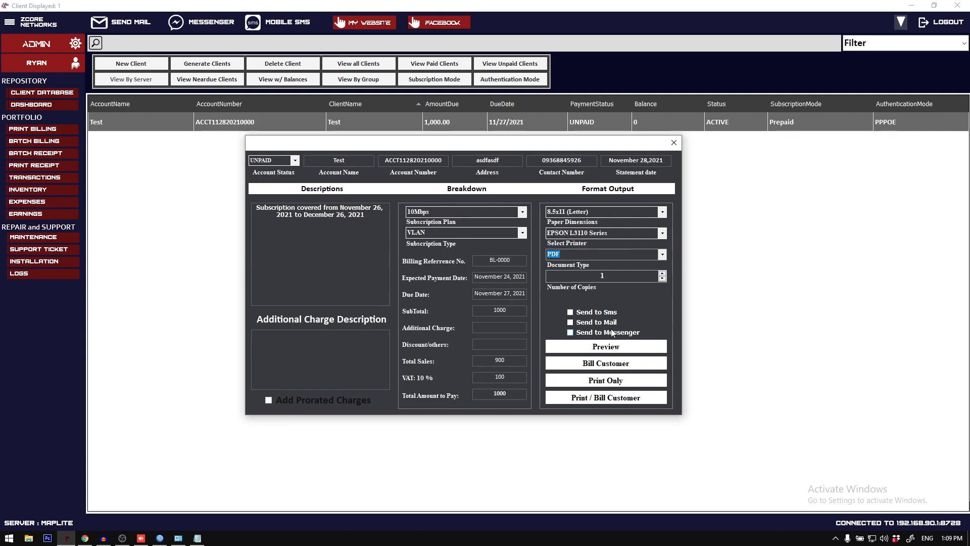
pyautogui.click(615, 347)
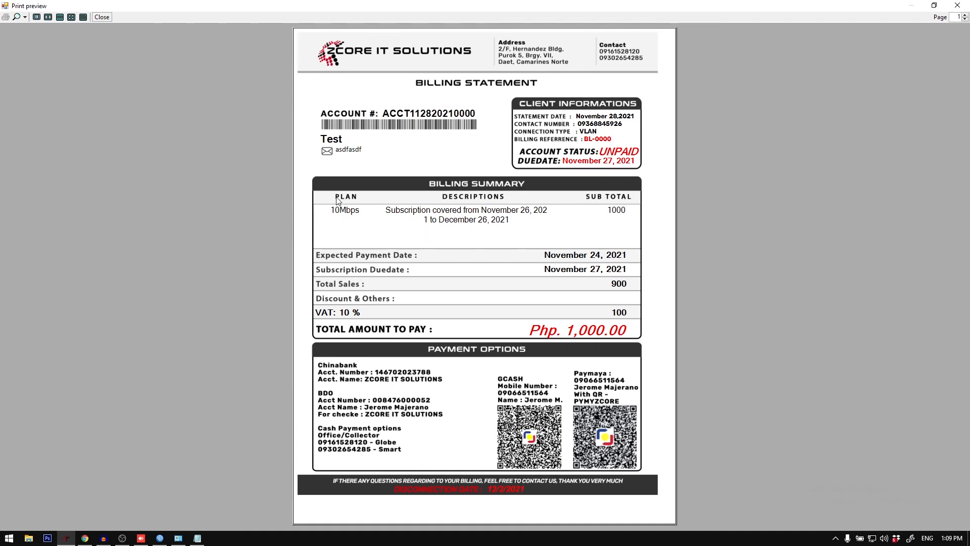
pyautogui.click(958, 5)
# Step: Preview the billing statement on 8.5x13 (Legal) paper, and close both the preview and the billing form
pyautogui.click(662, 212)
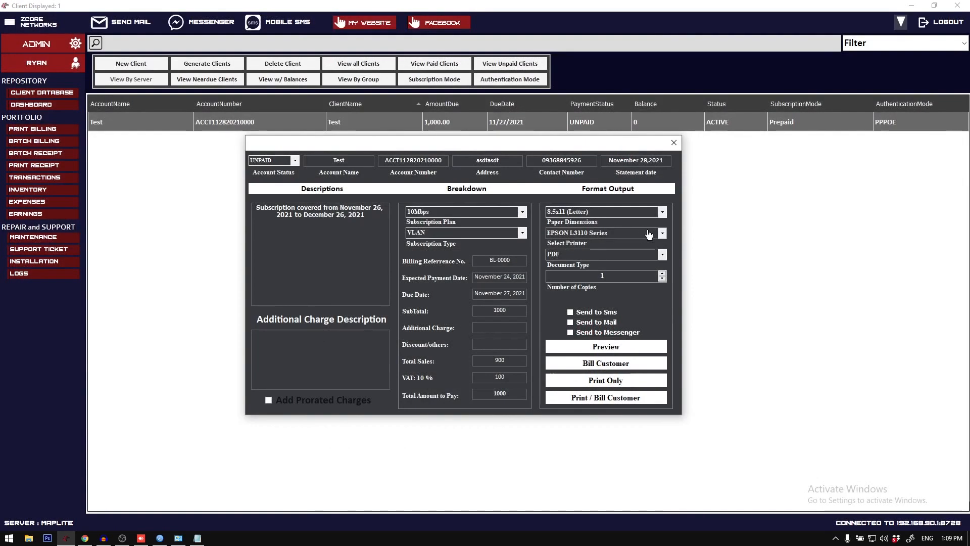
pyautogui.click(655, 229)
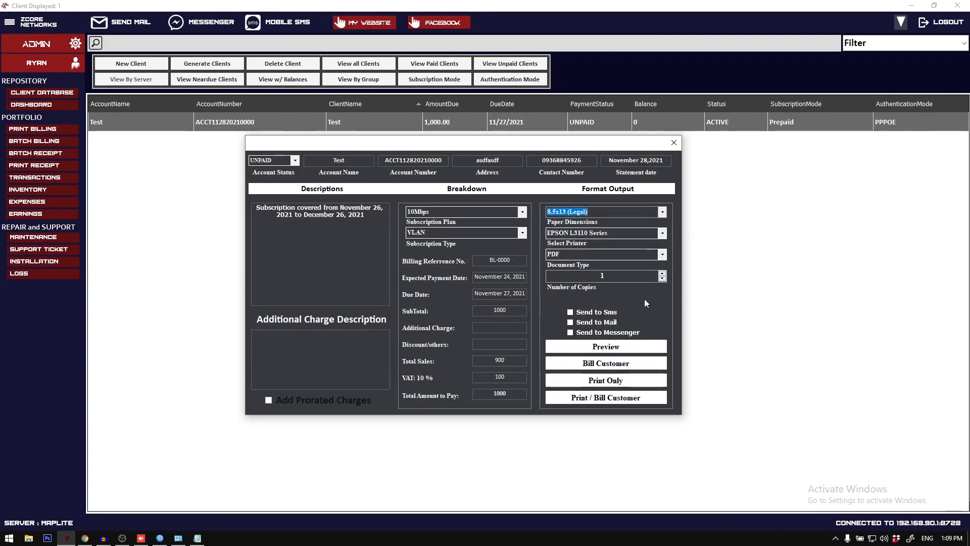
pyautogui.click(606, 347)
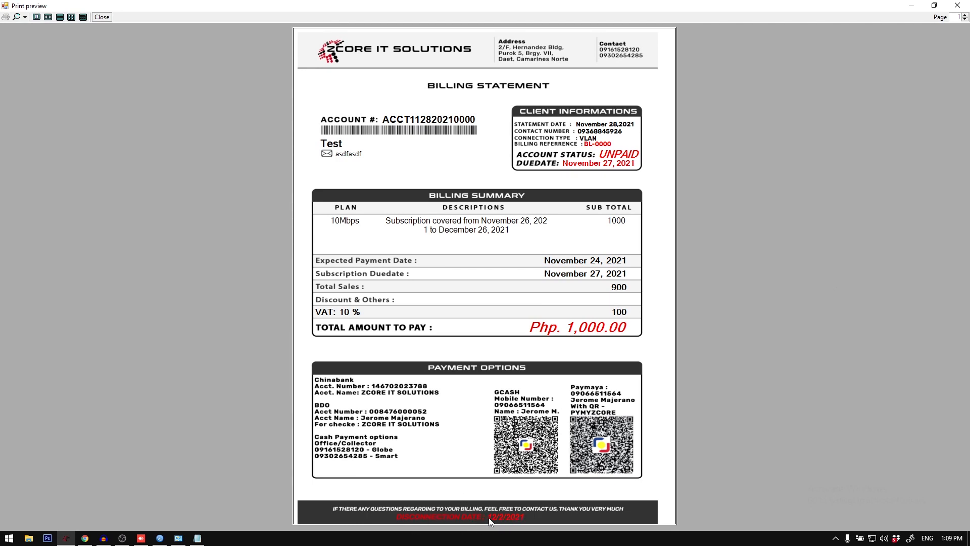
pyautogui.click(958, 5)
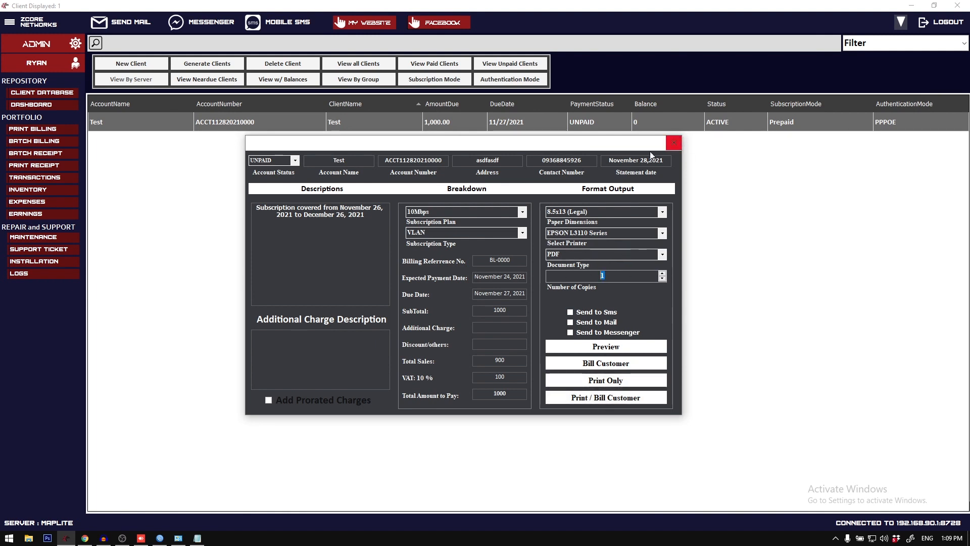
pyautogui.click(674, 142)
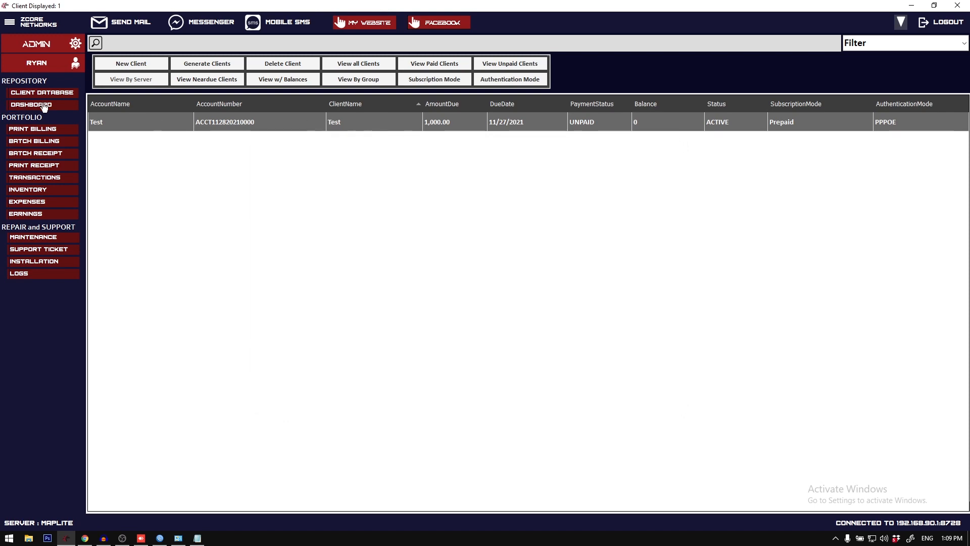
# Step: Reload the client database, and open the Test client's billing form to check its output options before closing it
pyautogui.click(58, 94)
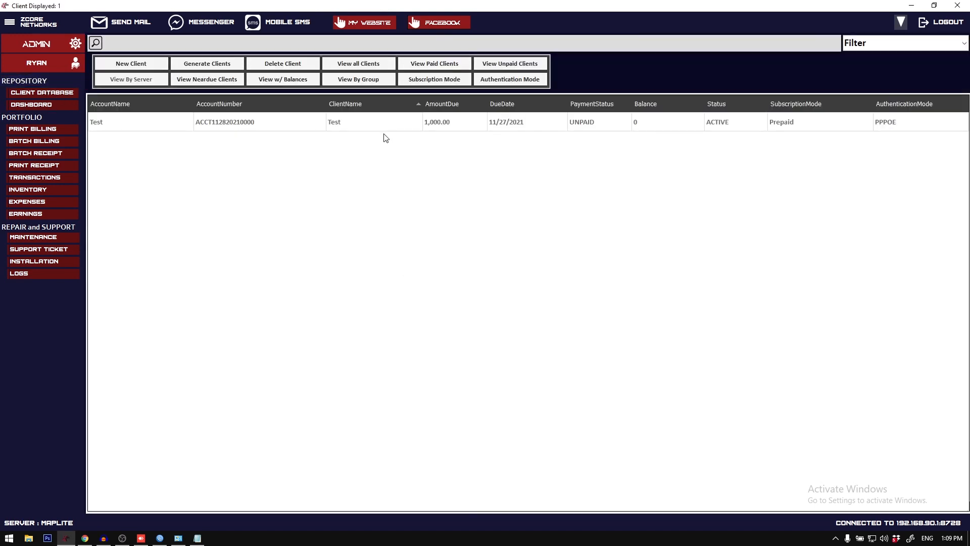
pyautogui.doubleClick(379, 124)
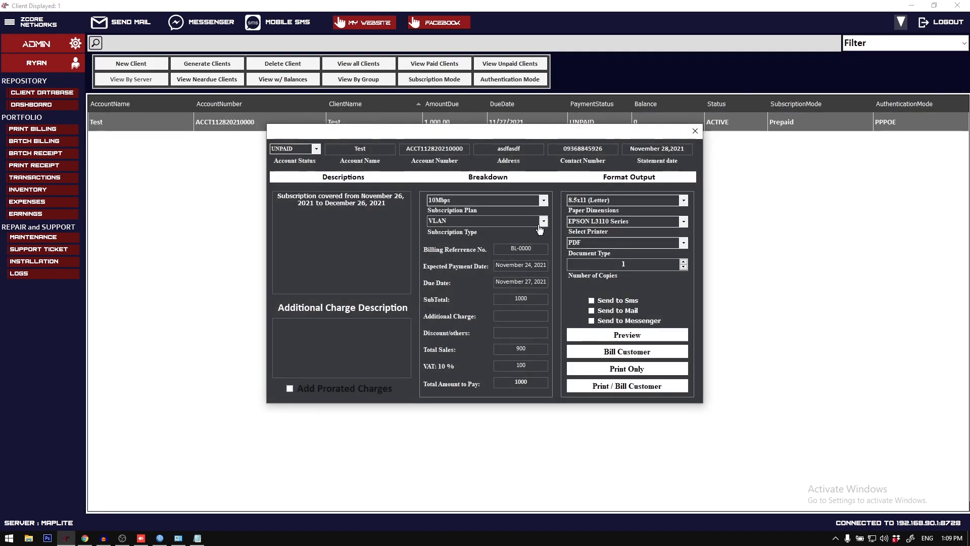
pyautogui.click(695, 130)
# Step: Enable the dedicated SMS server in the SMS settings, connect to it, and close the settings
pyautogui.click(11, 23)
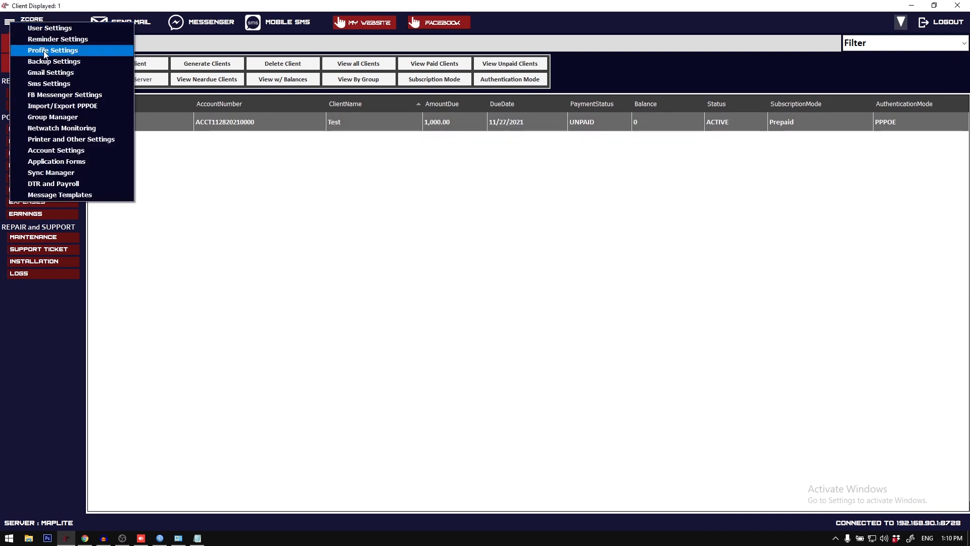
pyautogui.click(60, 83)
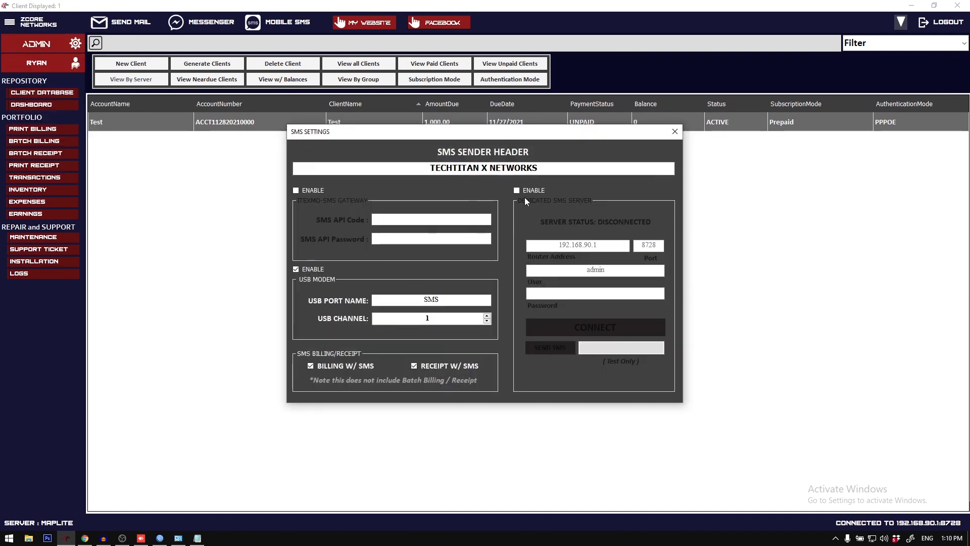
pyautogui.click(517, 191)
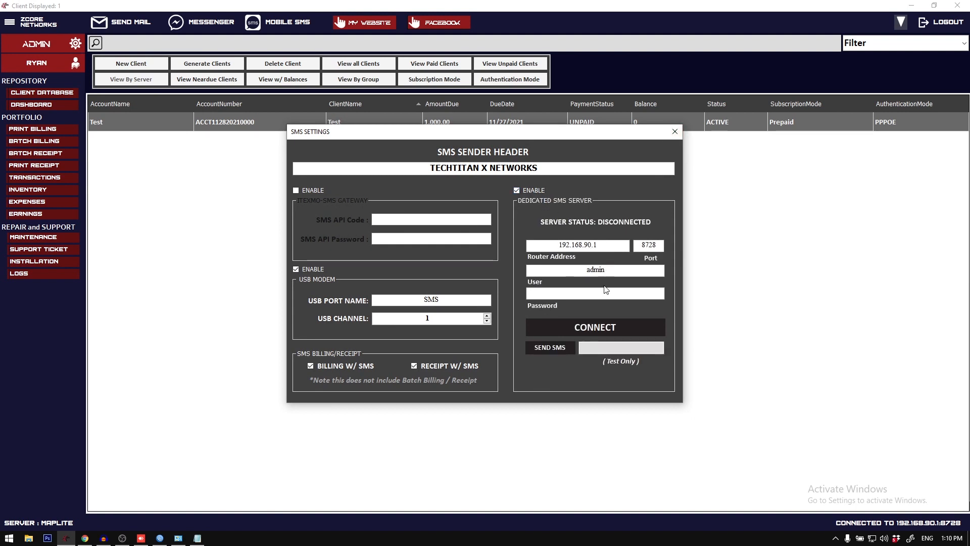
pyautogui.click(598, 327)
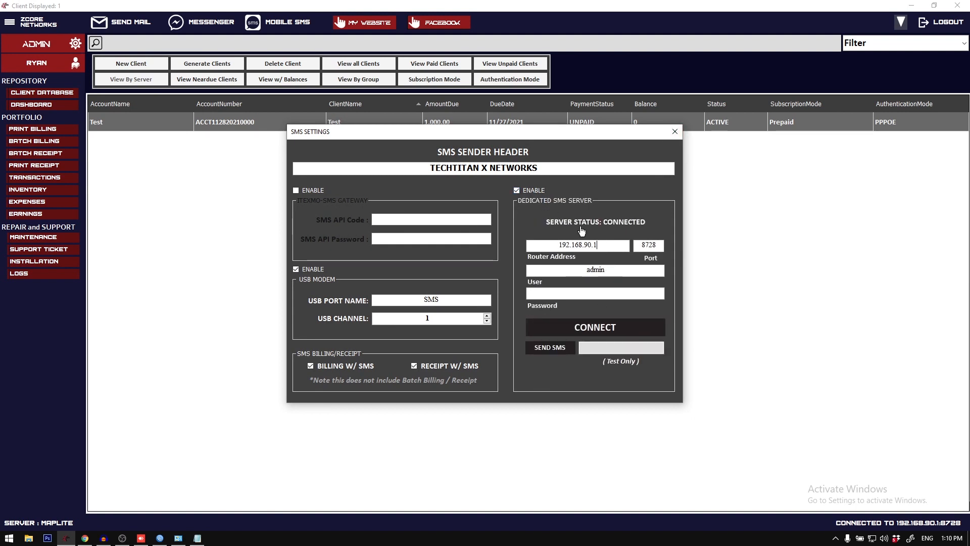
pyautogui.click(663, 244)
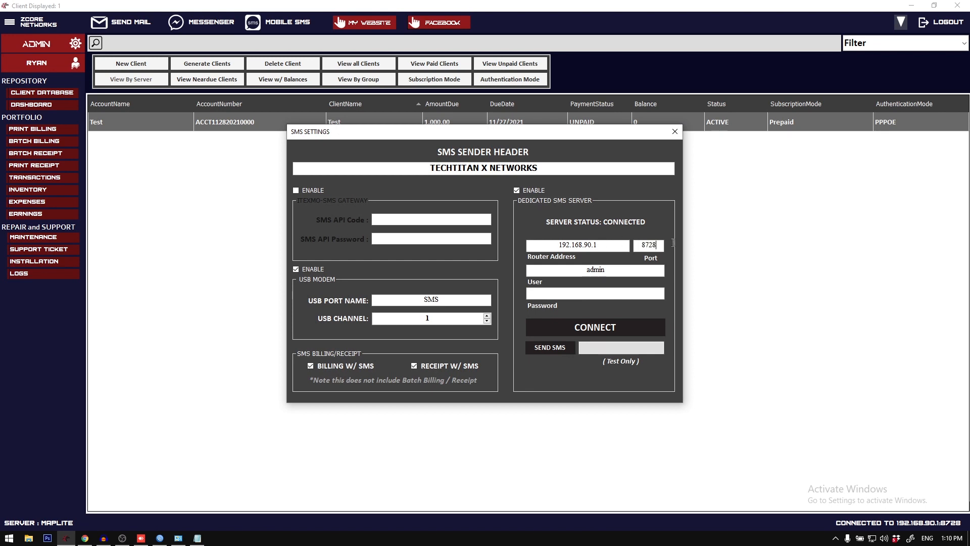
pyautogui.moveTo(672, 245); pyautogui.dragTo(597, 244)
pyautogui.click(597, 293)
pyautogui.click(672, 131)
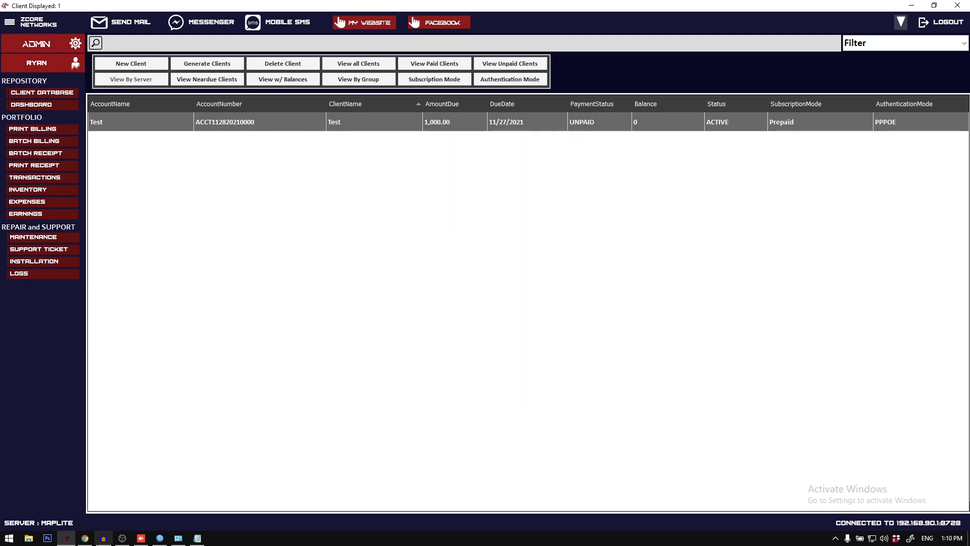
# Step: Switch to AnyDesk to check the phone's SMS conversation, and return to ZCORE Networks
pyautogui.click(141, 538)
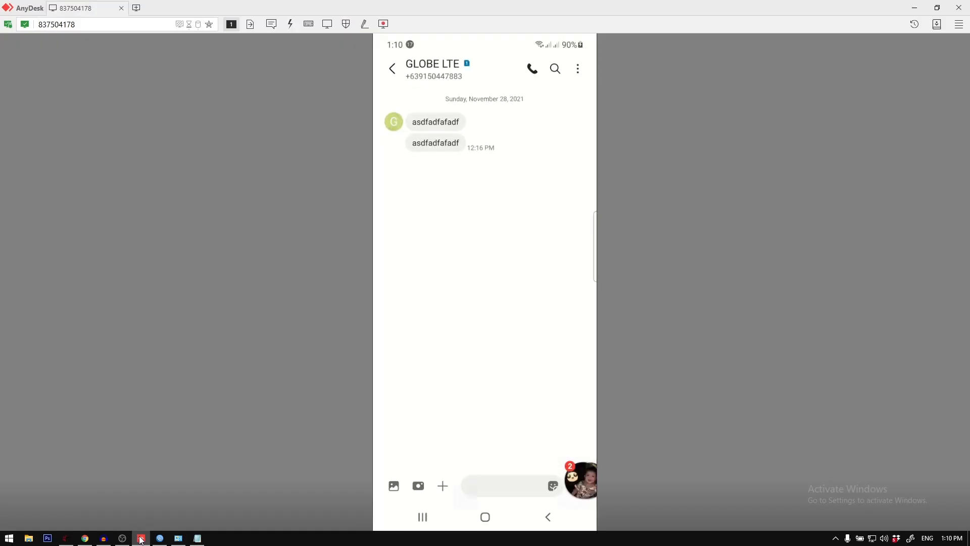
pyautogui.click(141, 539)
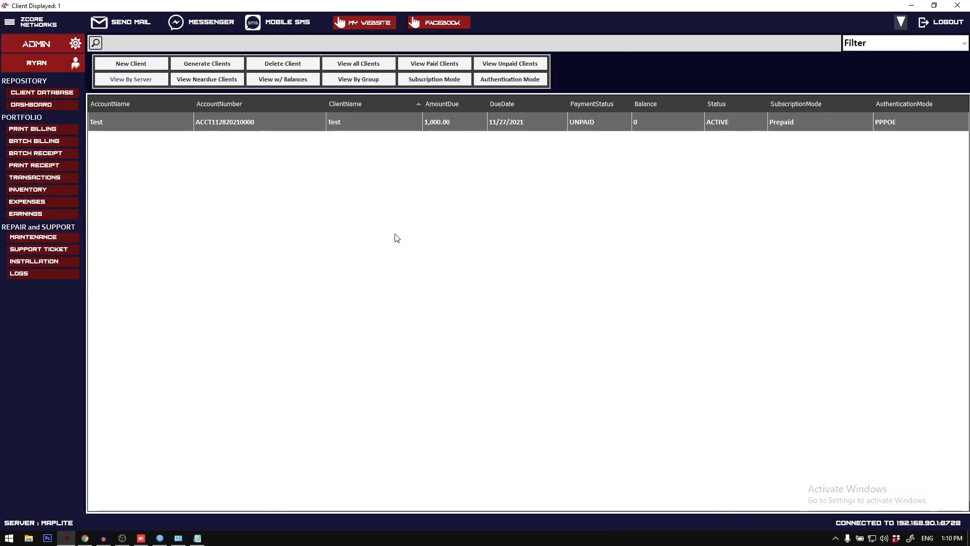
# Step: Turn on Send to Sms and Send to Mail in the Test client's billing form, and preview the billing statement
pyautogui.doubleClick(412, 122)
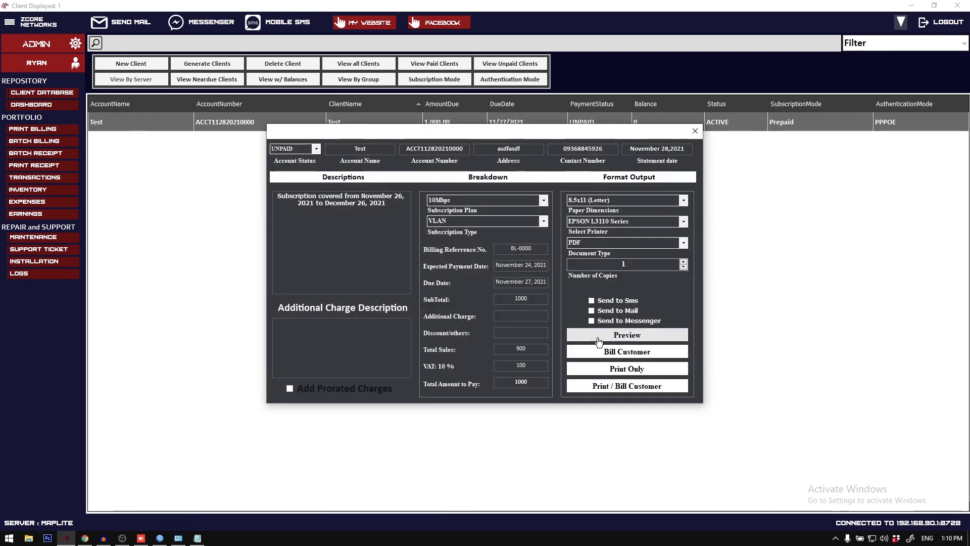
pyautogui.click(621, 301)
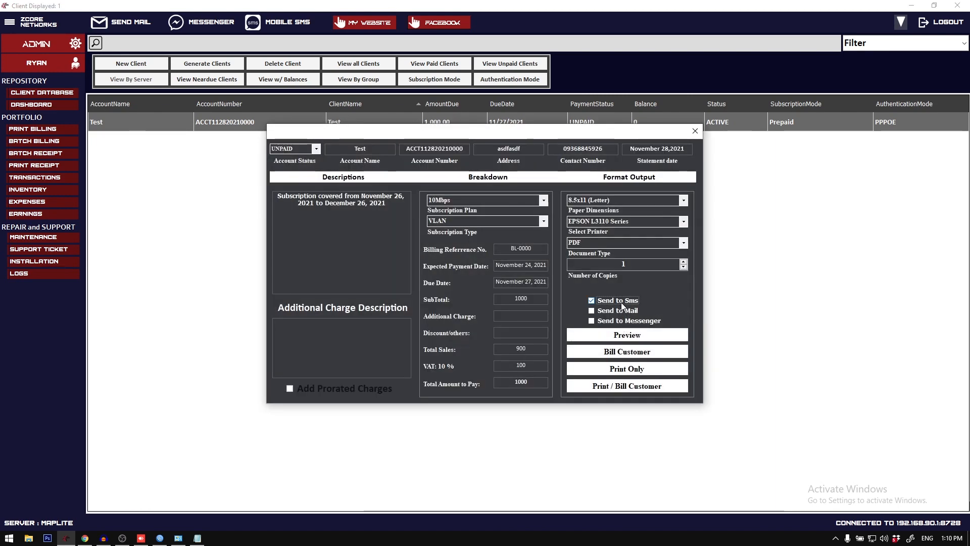
pyautogui.click(619, 308)
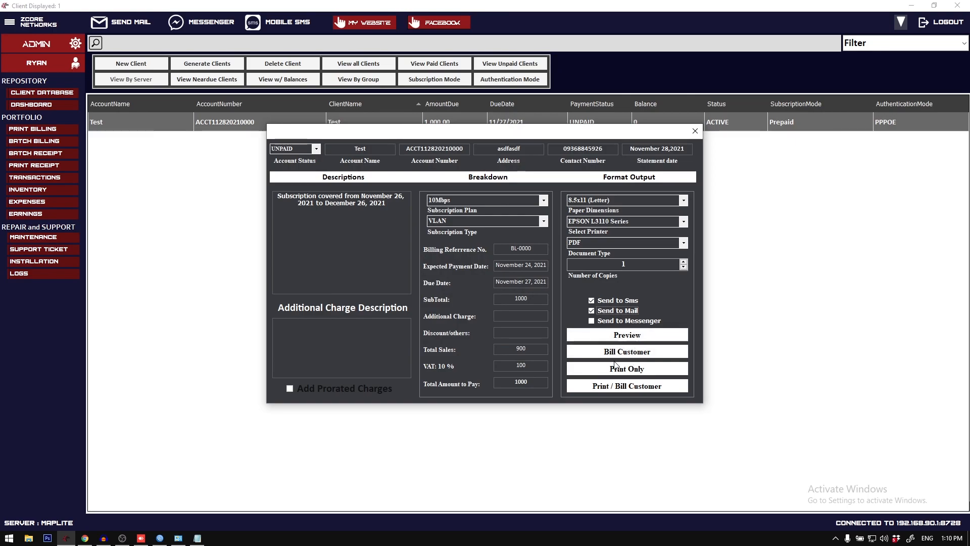
pyautogui.click(634, 335)
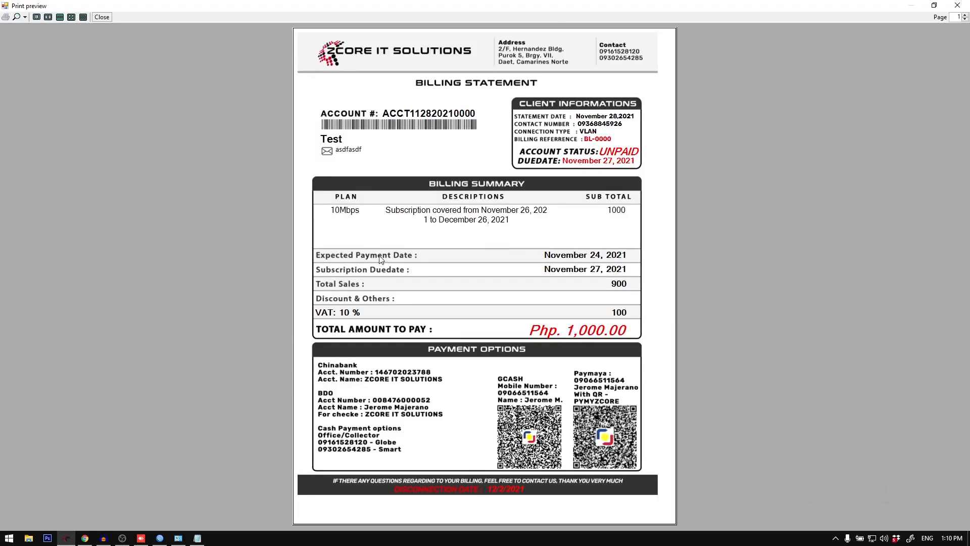
# Step: Close the statement preview and the billing form, check the November-2021 transactions, and return to the client database
pyautogui.click(958, 5)
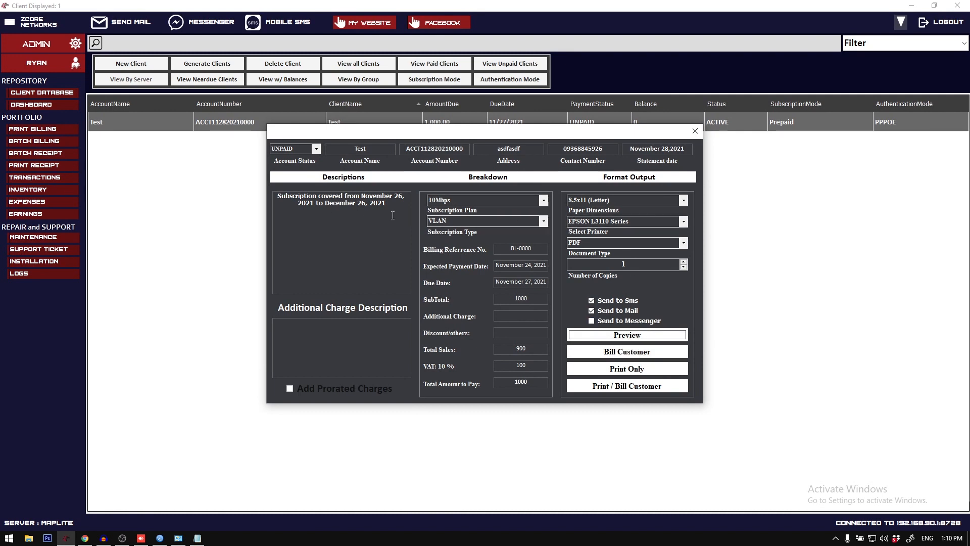
pyautogui.moveTo(395, 205); pyautogui.dragTo(250, 177)
pyautogui.click(695, 131)
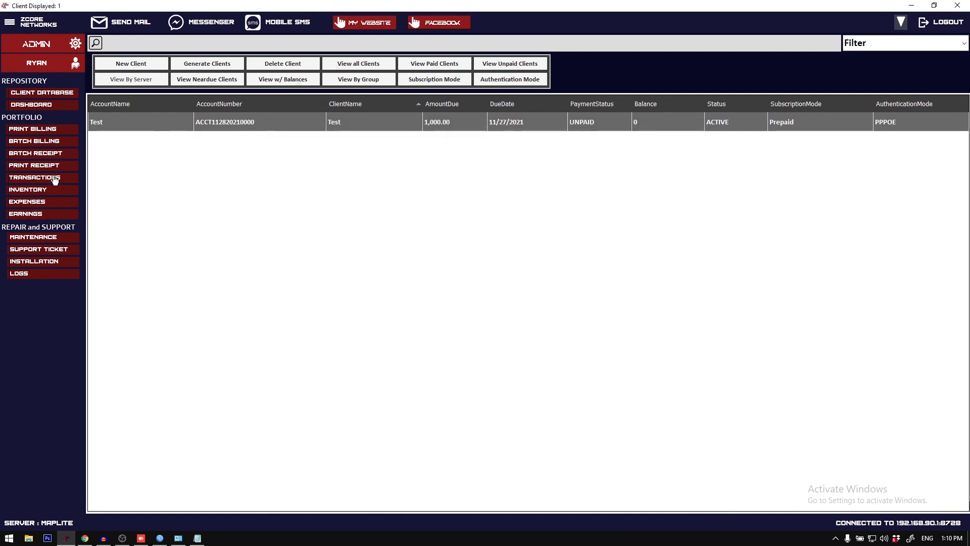
pyautogui.click(53, 177)
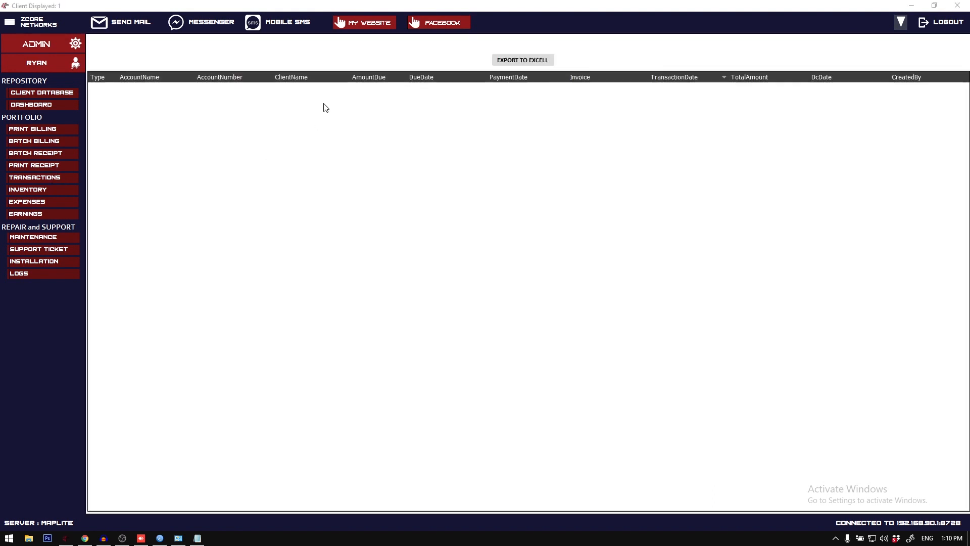
pyautogui.click(73, 94)
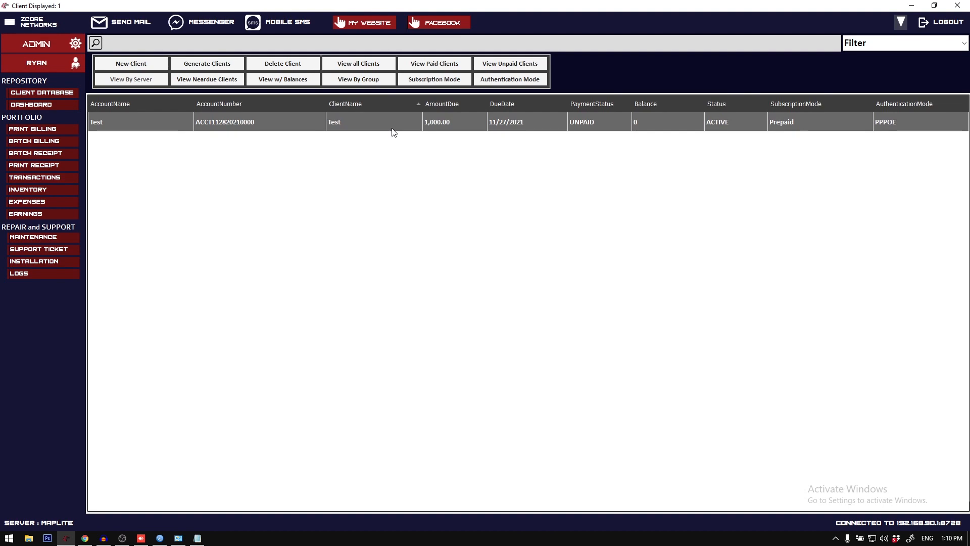
# Step: Reopen the Test client's billing form and review the subscription coverage dates in its description
pyautogui.doubleClick(393, 128)
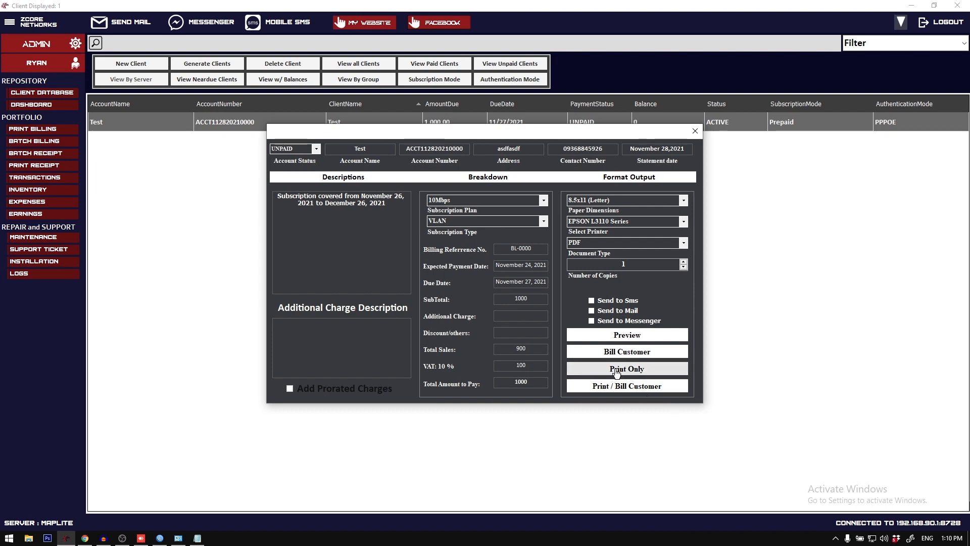
pyautogui.moveTo(398, 208); pyautogui.dragTo(206, 186)
pyautogui.click(358, 206)
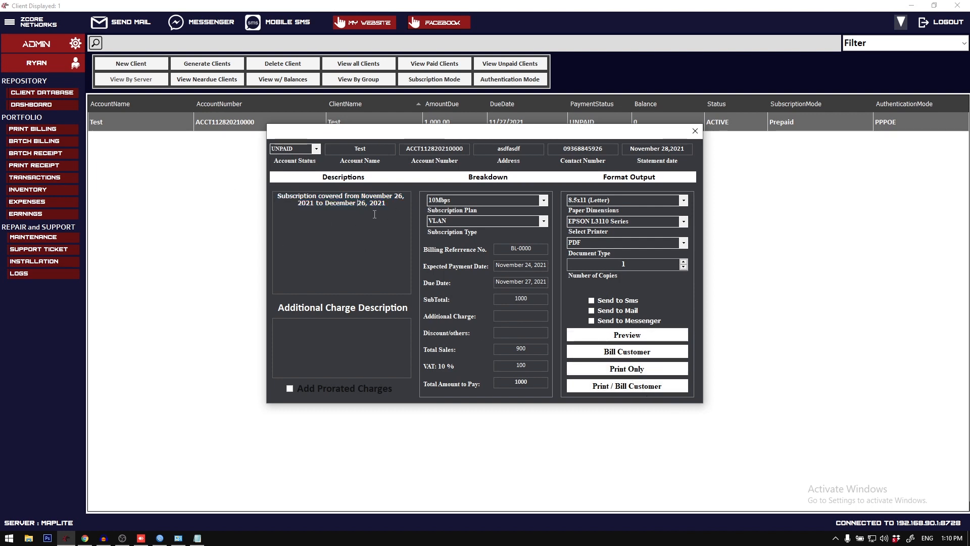
pyautogui.moveTo(395, 210); pyautogui.dragTo(272, 188)
pyautogui.click(677, 312)
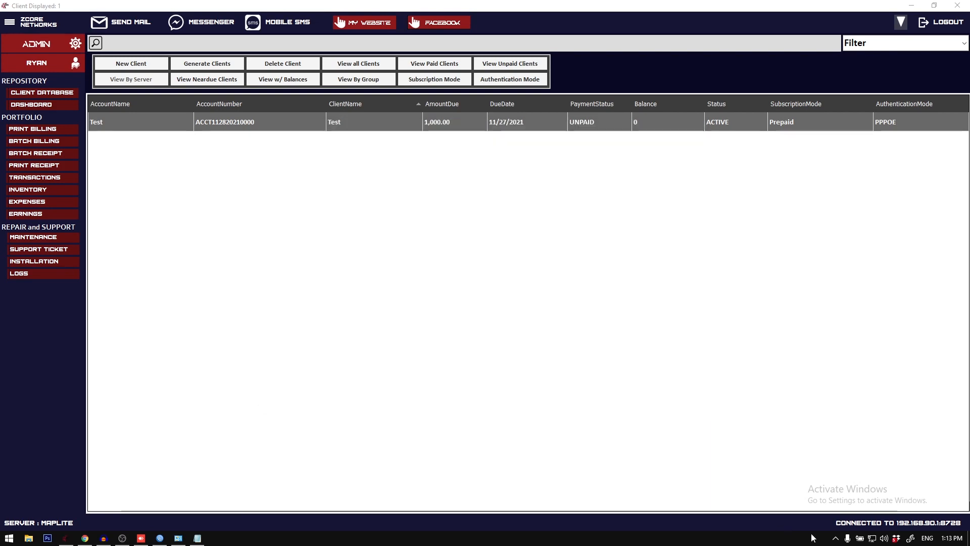
# Step: Open the Test client's billing form, turn on Send to Sms and Send to Mail, and bill the customer
pyautogui.click(266, 128)
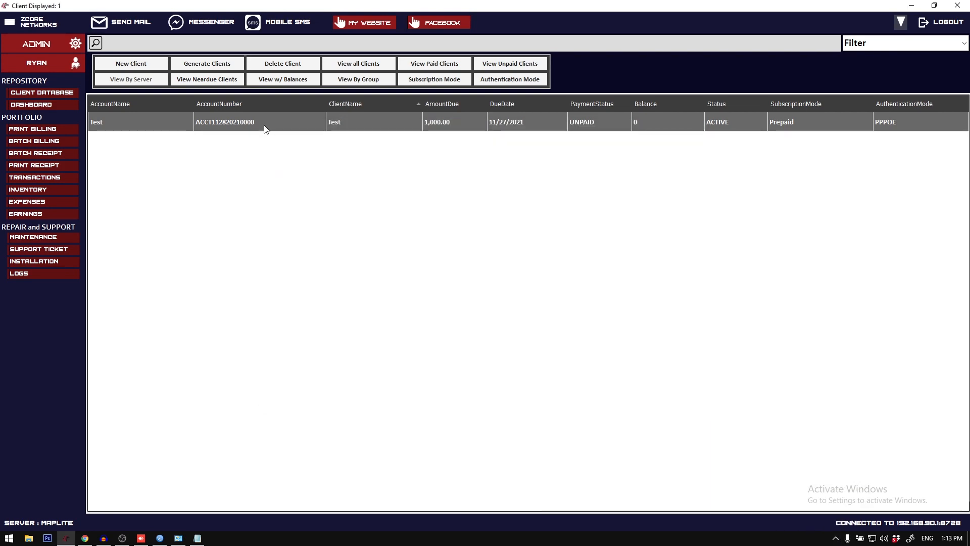
pyautogui.doubleClick(260, 121)
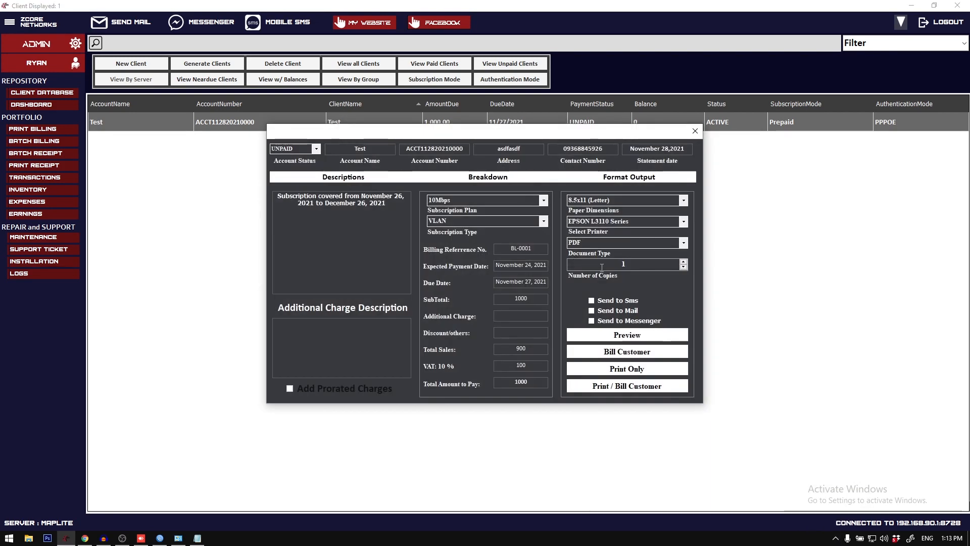
pyautogui.click(620, 299)
pyautogui.click(627, 312)
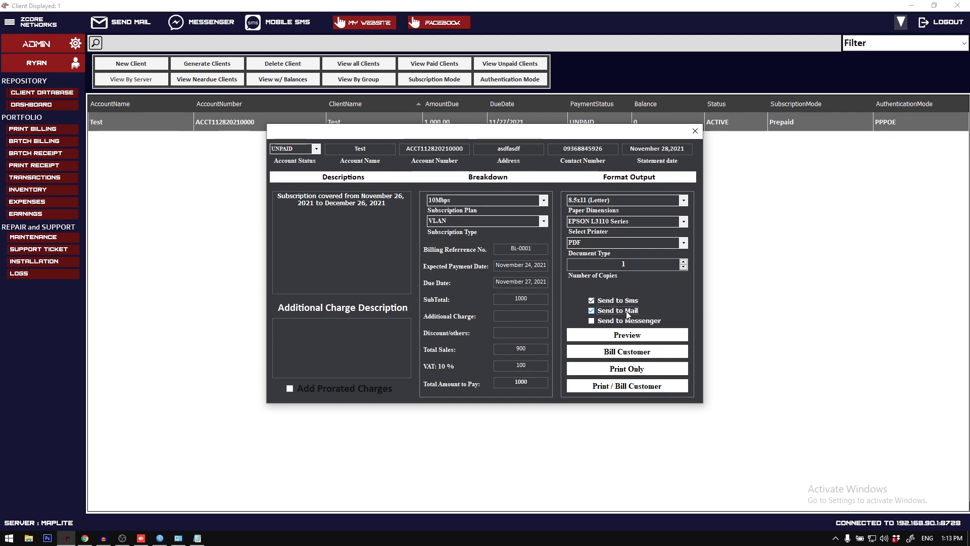
pyautogui.click(628, 356)
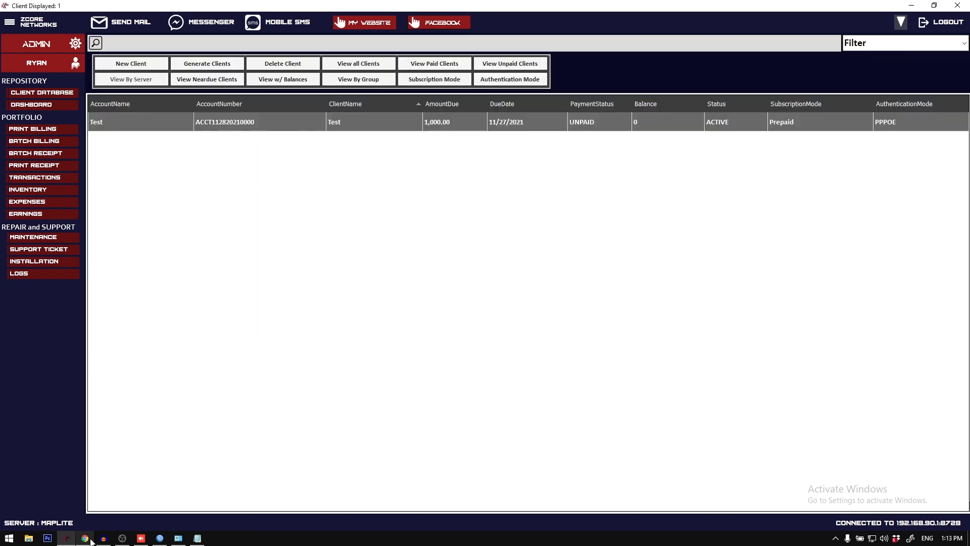
# Step: Switch to Gmail in Chrome, examine the PDF attached to the billing statement email, and return to the inbox
pyautogui.click(87, 539)
pyautogui.click(265, 123)
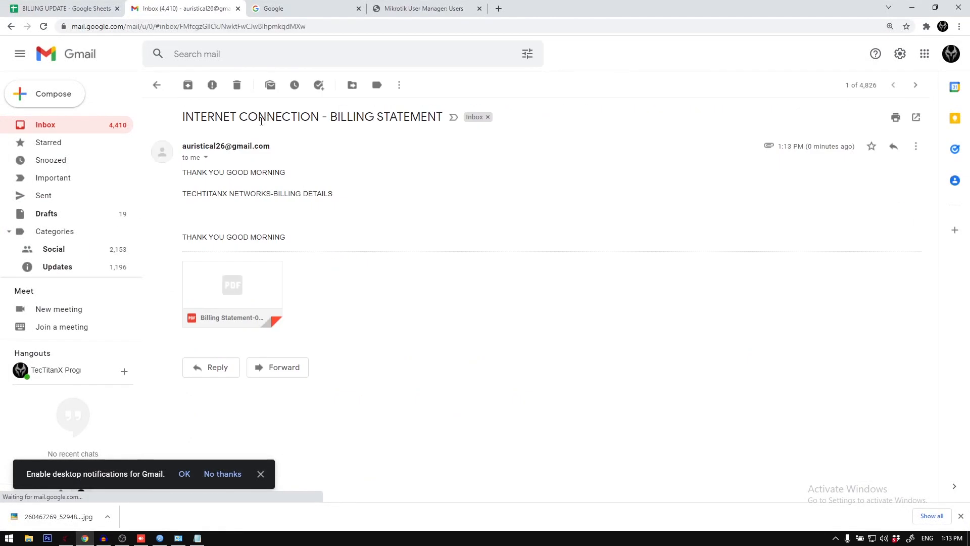
pyautogui.click(250, 282)
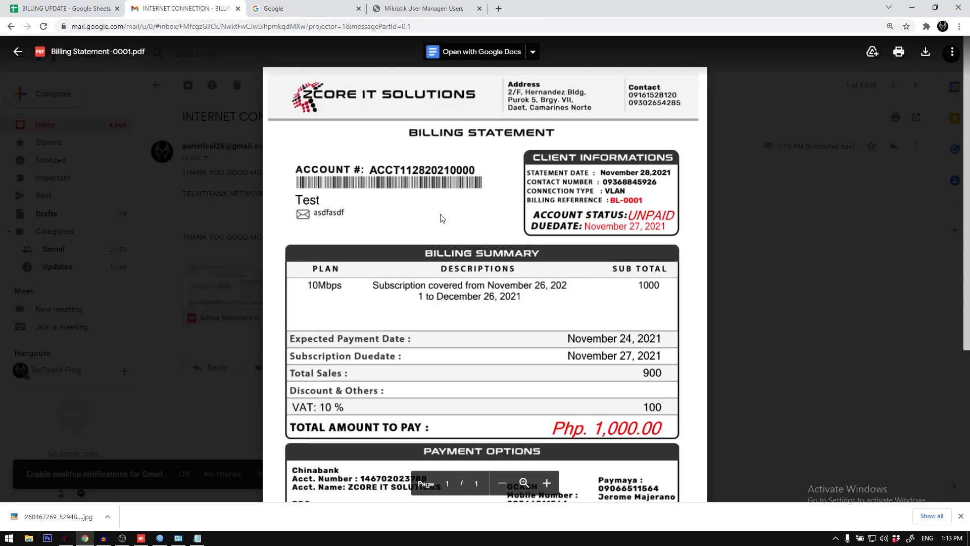
pyautogui.scroll(-5, 356, 216)
pyautogui.scroll(2, 356, 216)
pyautogui.scroll(-2, 356, 216)
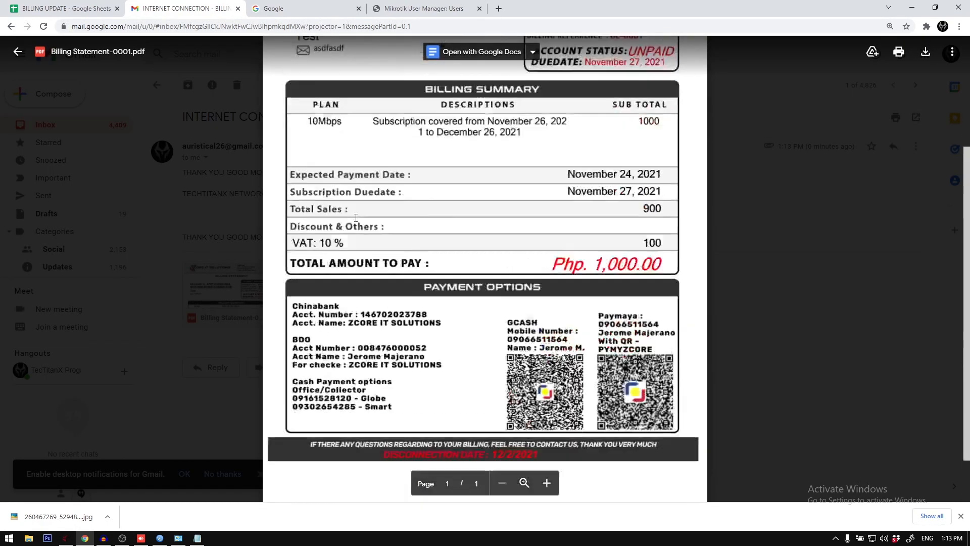
pyautogui.scroll(4, 356, 216)
pyautogui.scroll(-3, 356, 218)
pyautogui.scroll(3, 355, 217)
pyautogui.scroll(-2, 356, 218)
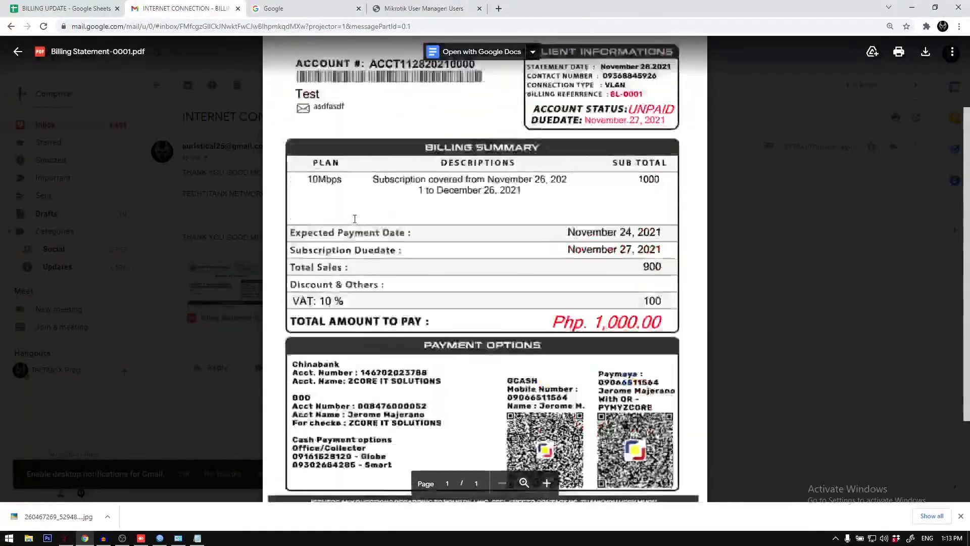
pyautogui.click(177, 123)
pyautogui.click(155, 86)
pyautogui.click(208, 128)
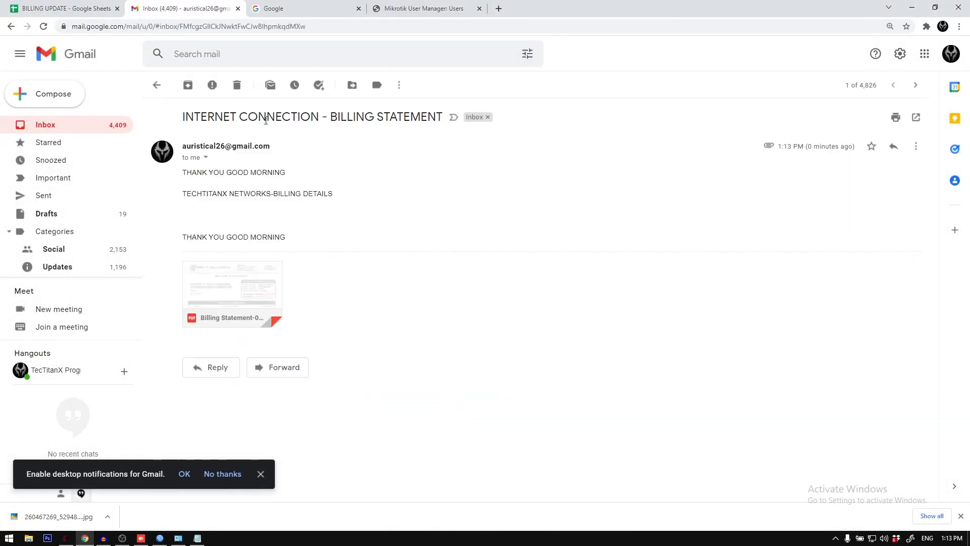
pyautogui.click(156, 86)
# Step: Switch to AnyDesk, read the billing details SMS in the GLOBE LTE conversation, and return to ZCORE Networks
pyautogui.click(66, 538)
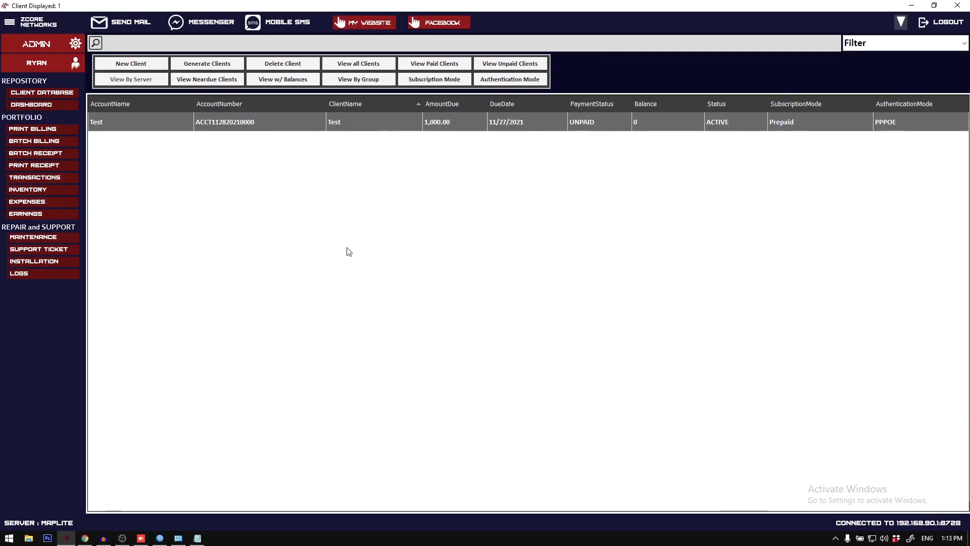
pyautogui.click(148, 538)
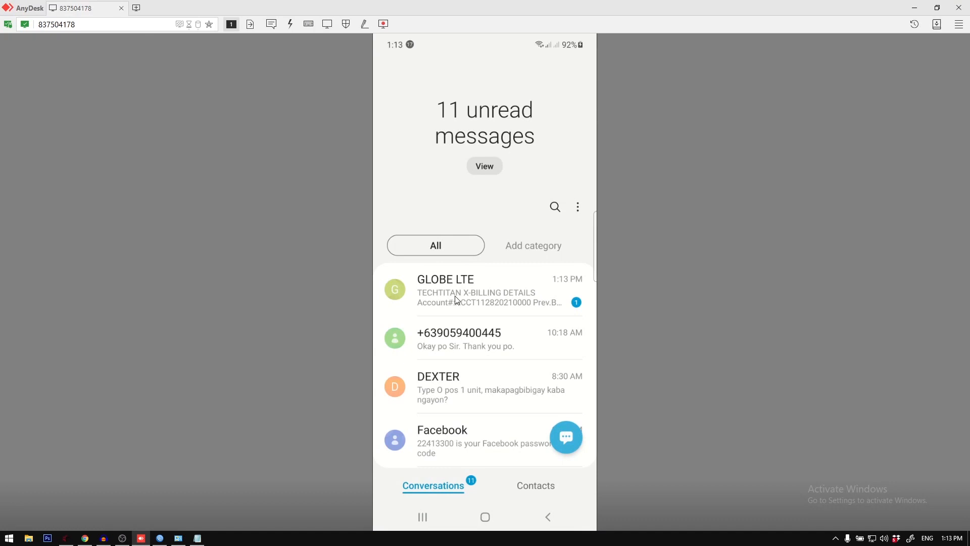
pyautogui.click(457, 300)
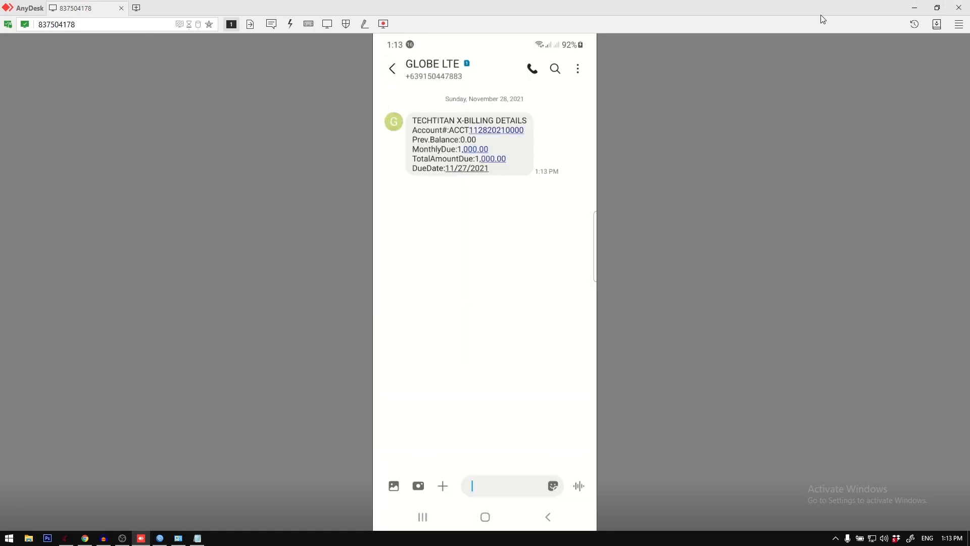
pyautogui.click(395, 69)
pyautogui.click(921, 5)
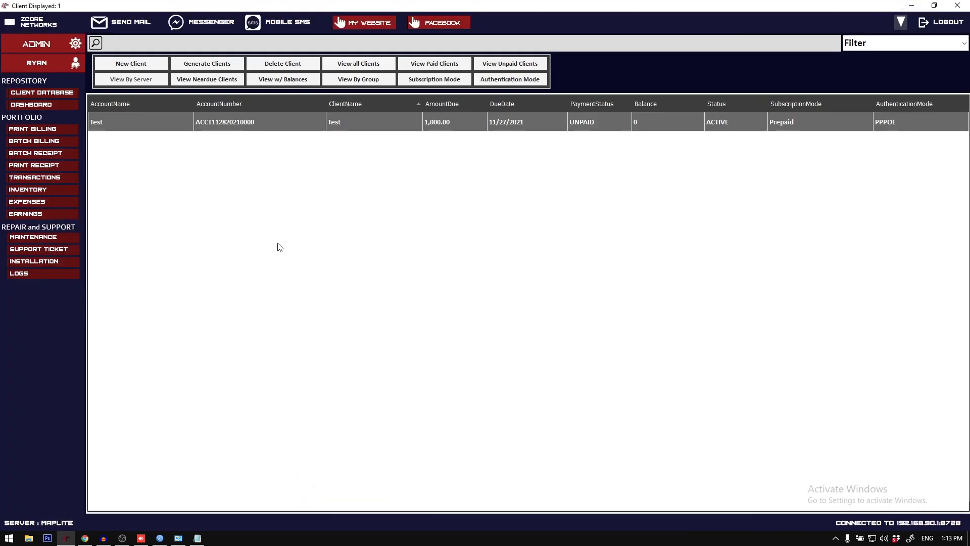
# Step: Enter 1000 as payment received in the Test client's receipt form, turn on Send to Sms and Send to Mail, and declare the payment
pyautogui.doubleClick(299, 126)
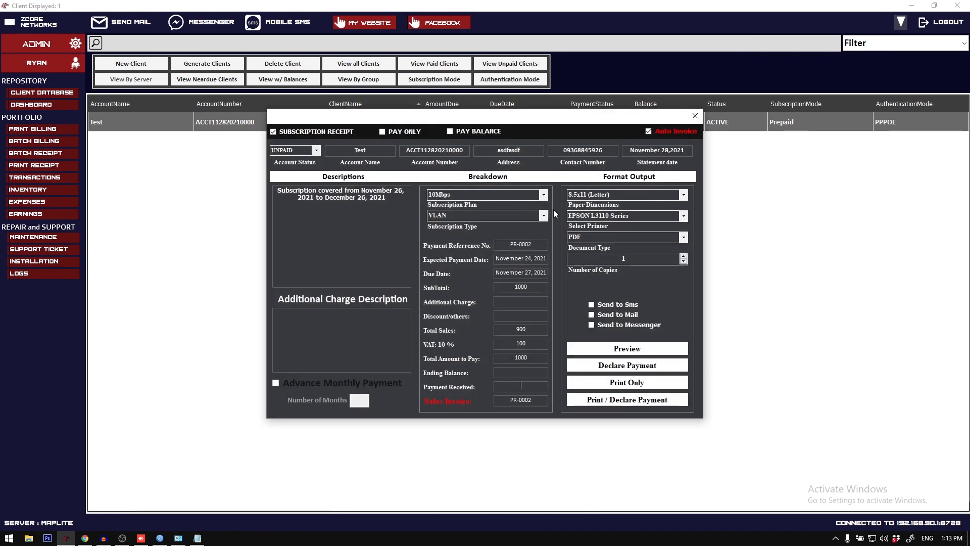
pyautogui.click(520, 386)
pyautogui.write('1000')
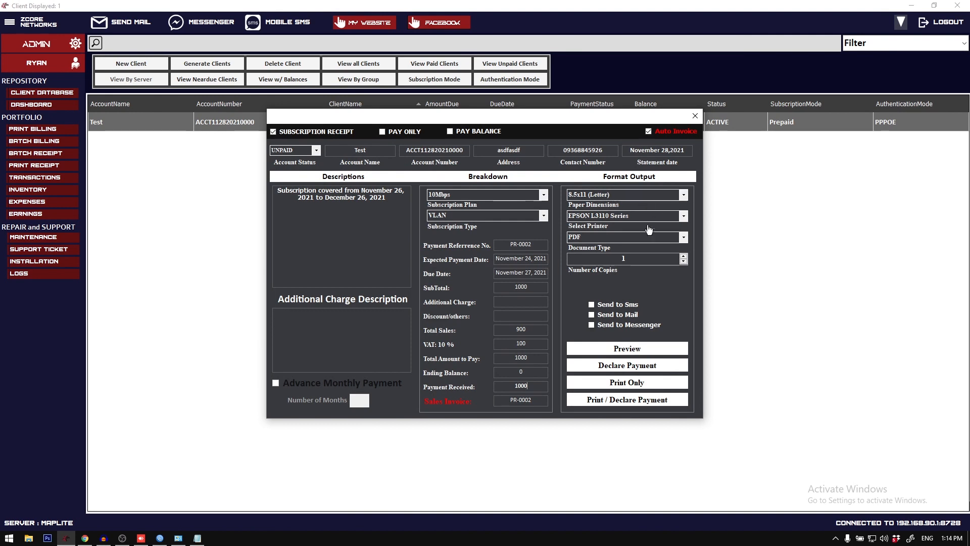
pyautogui.click(627, 314)
pyautogui.click(625, 367)
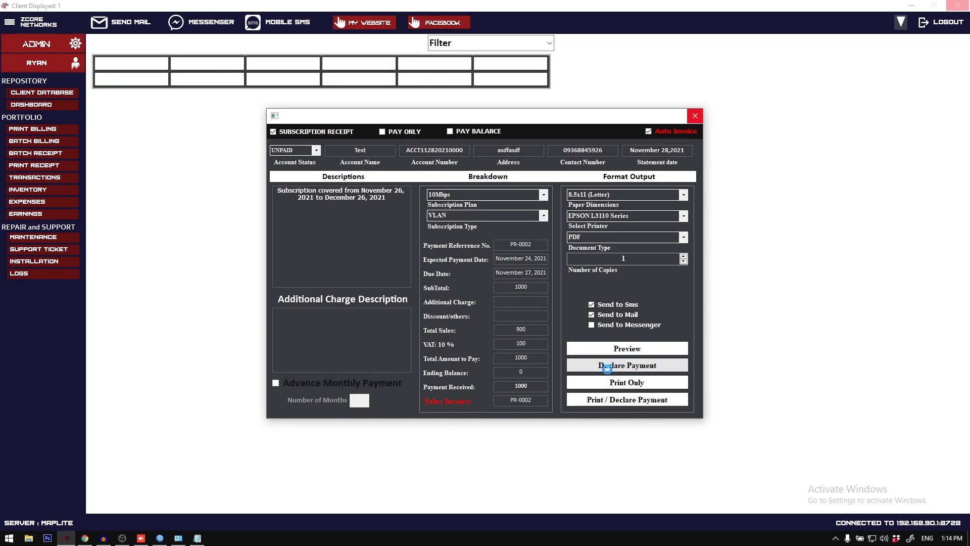
# Step: Switch to Gmail in Chrome, examine the payment receipt PDF attached to the receipt details email, and return to the inbox
pyautogui.click(85, 538)
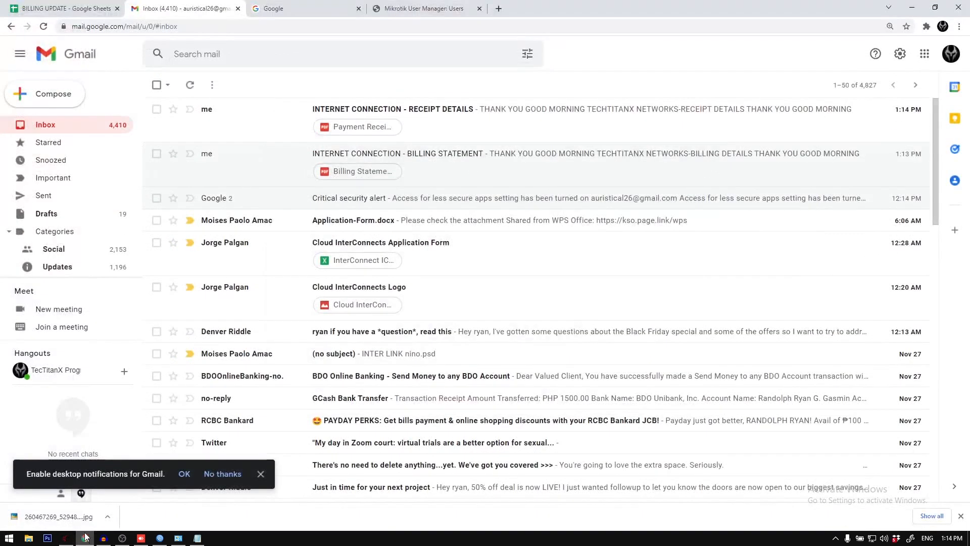
pyautogui.click(85, 537)
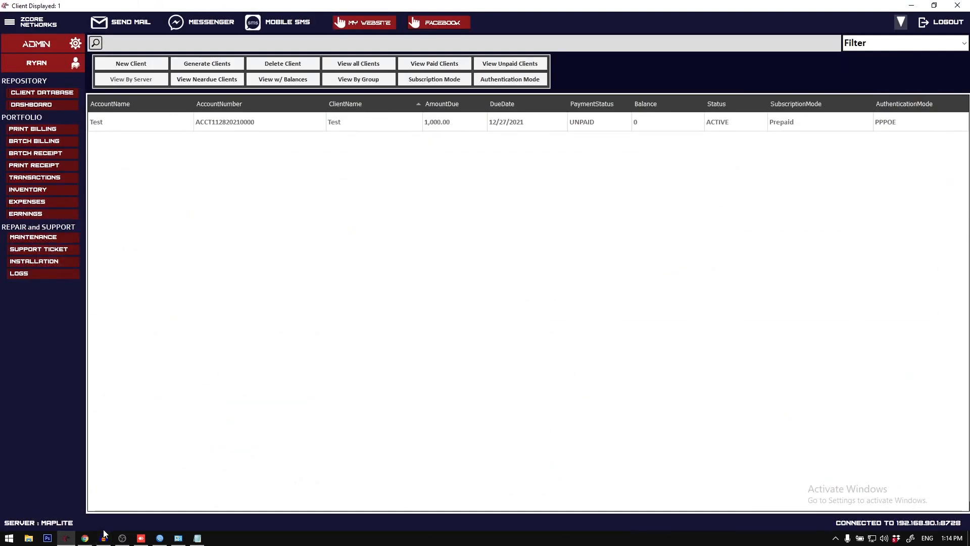
pyautogui.click(86, 538)
pyautogui.click(256, 113)
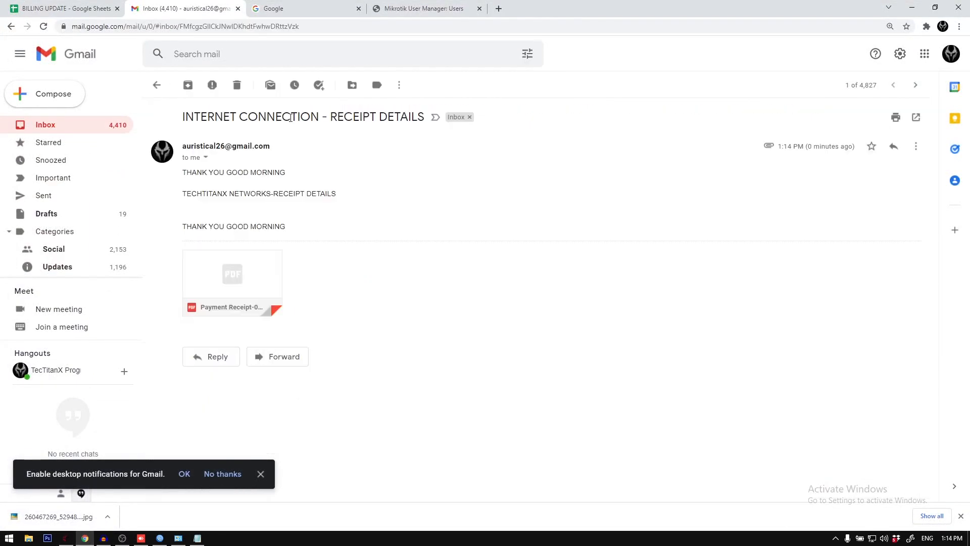
pyautogui.click(238, 271)
pyautogui.scroll(-4, 432, 224)
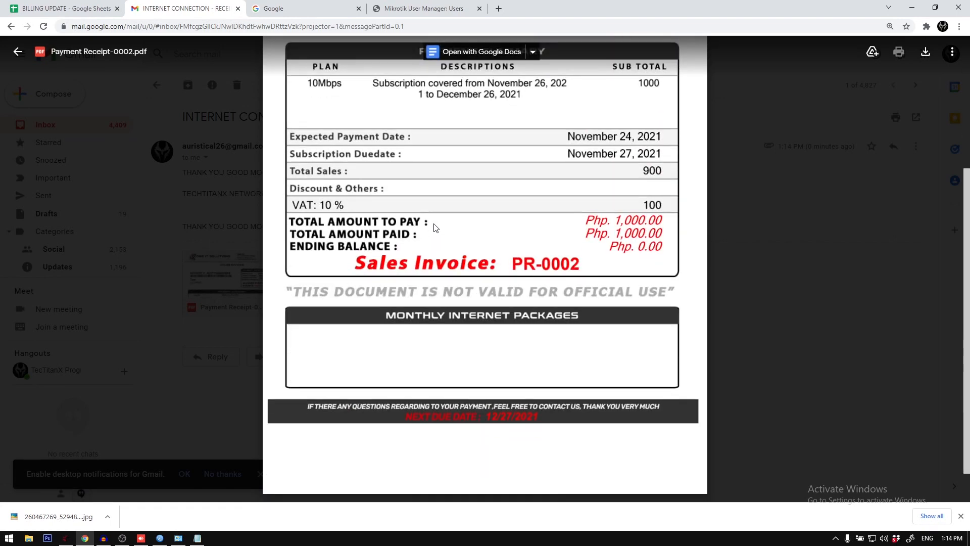
pyautogui.scroll(3, 371, 346)
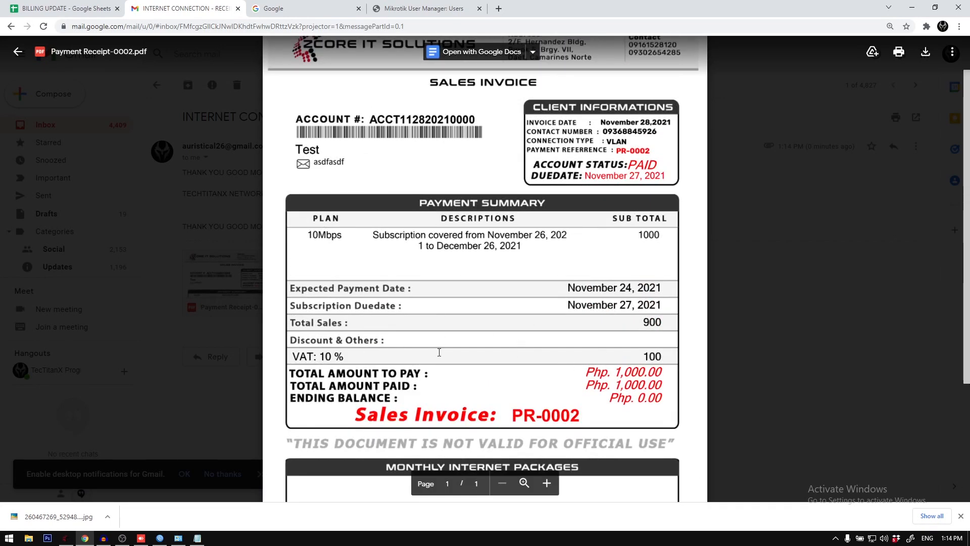
pyautogui.scroll(1, 439, 352)
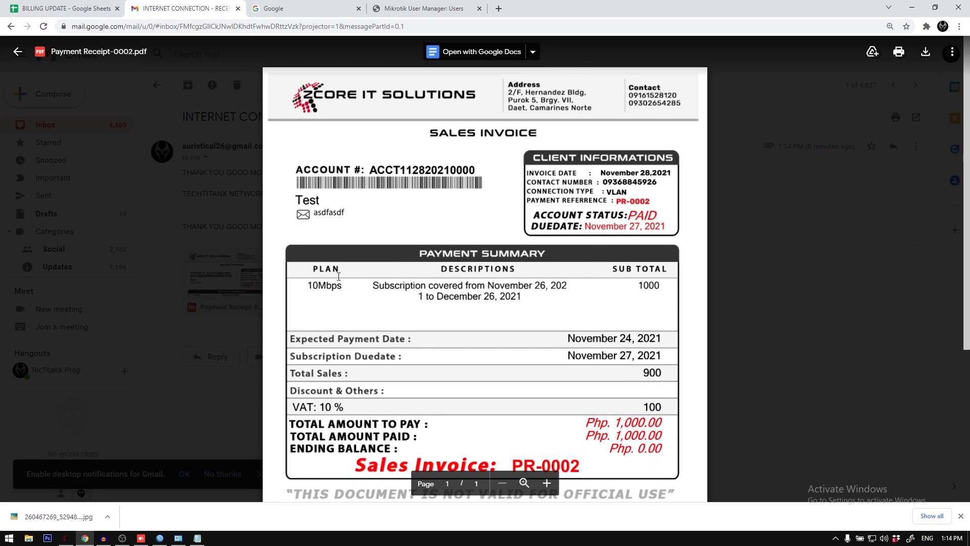
pyautogui.click(159, 200)
pyautogui.click(156, 84)
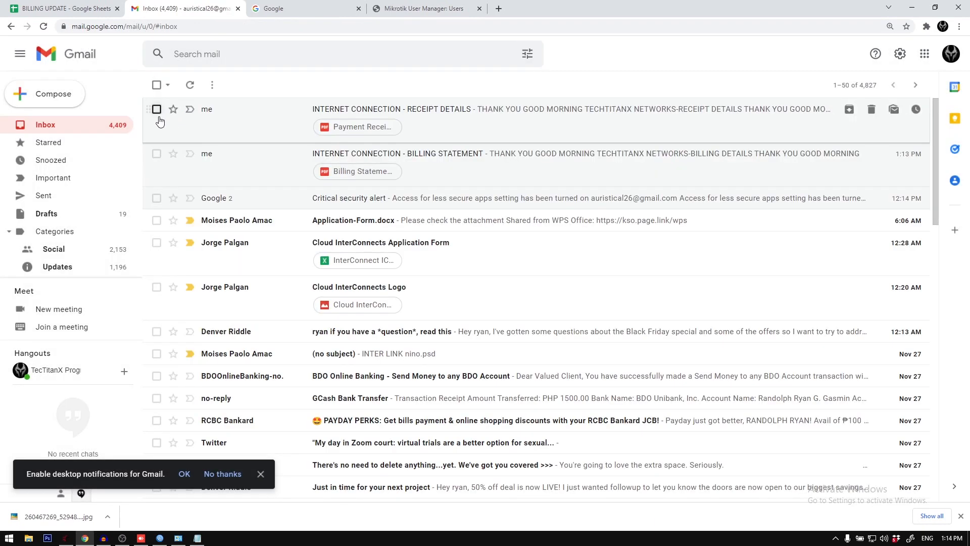
pyautogui.click(244, 121)
pyautogui.click(155, 86)
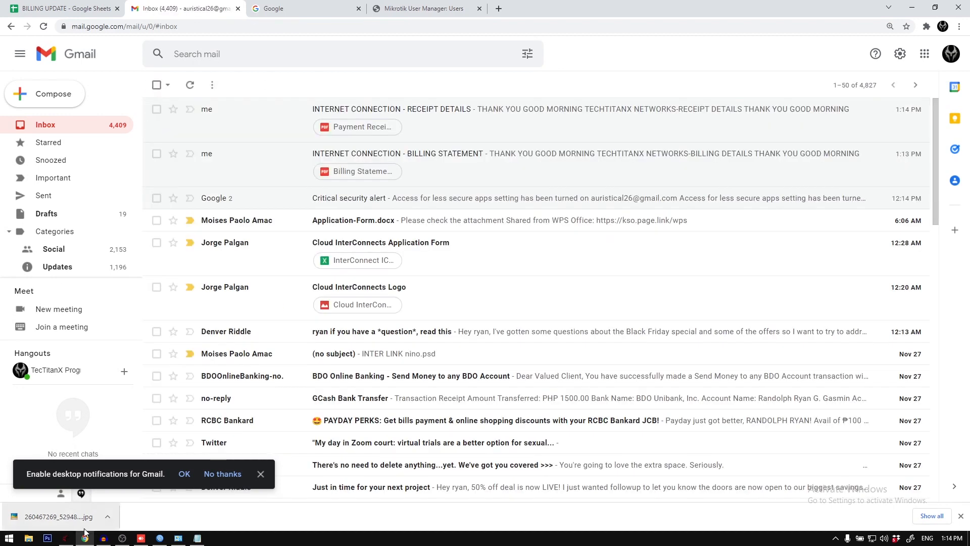
# Step: Switch to AnyDesk and read the receipt details SMS in the GLOBE LTE conversation, including the invoice and next due date
pyautogui.click(85, 537)
pyautogui.click(141, 538)
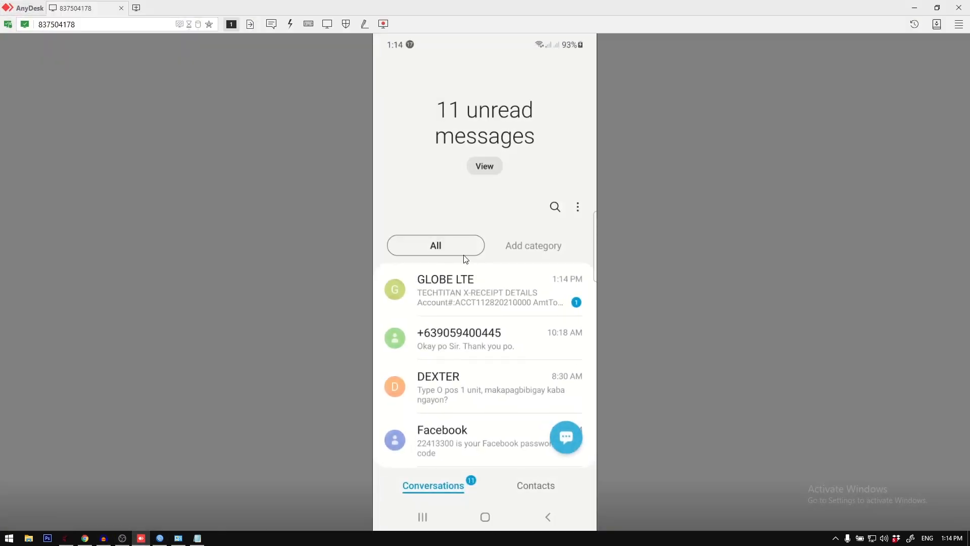
pyautogui.click(475, 298)
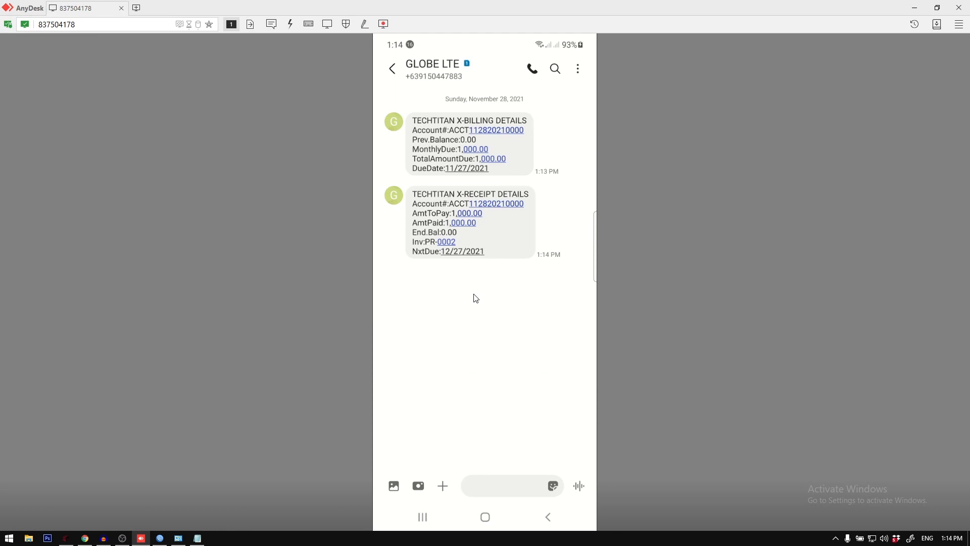
pyautogui.click(392, 69)
pyautogui.click(476, 242)
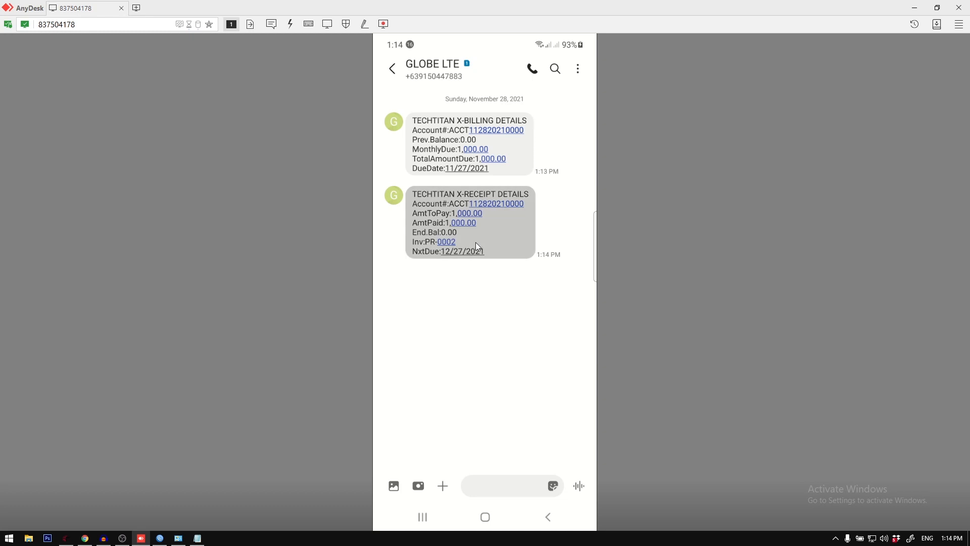
pyautogui.click(430, 244)
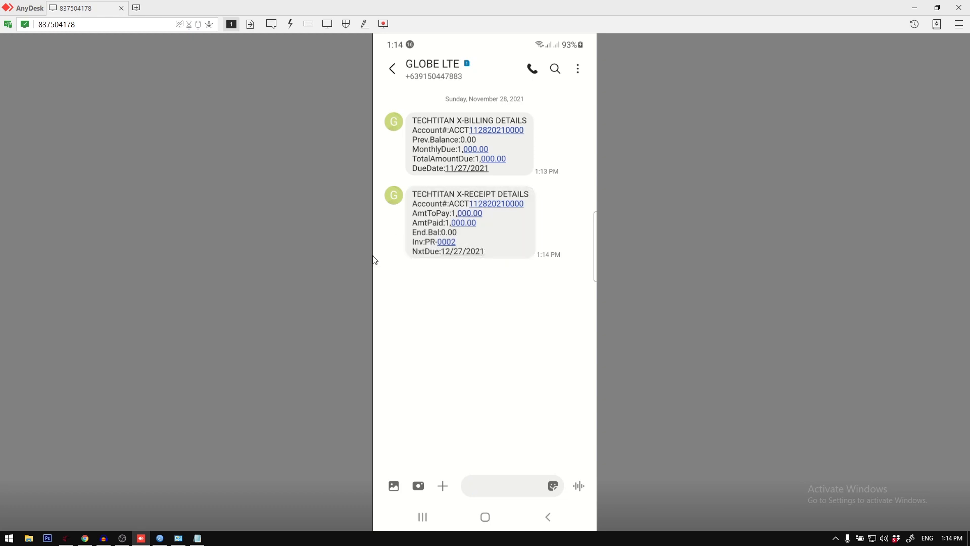
pyautogui.moveTo(449, 255); pyautogui.dragTo(493, 260)
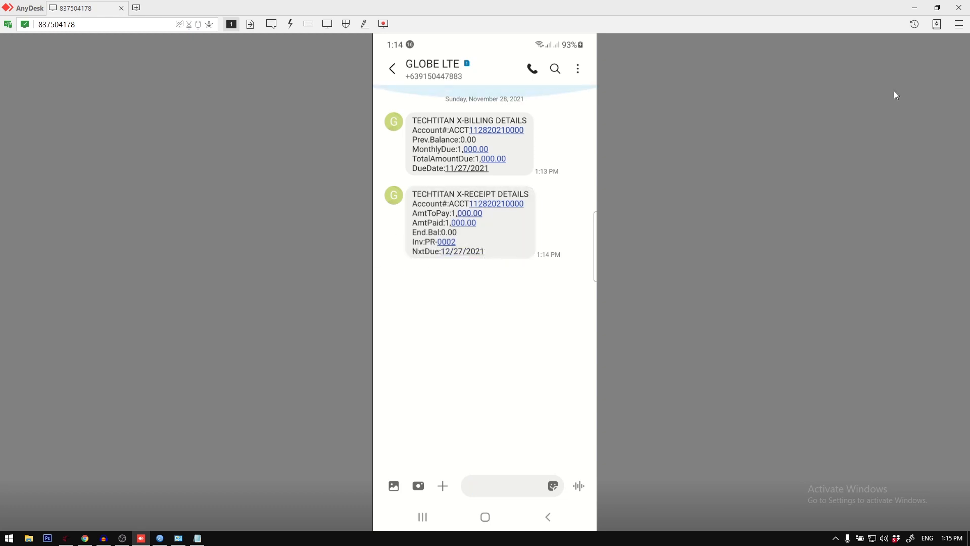
# Step: Switch to ZCORE Networks, refresh the client database, and check the Test client's payment status and due date
pyautogui.click(915, 7)
pyautogui.click(504, 130)
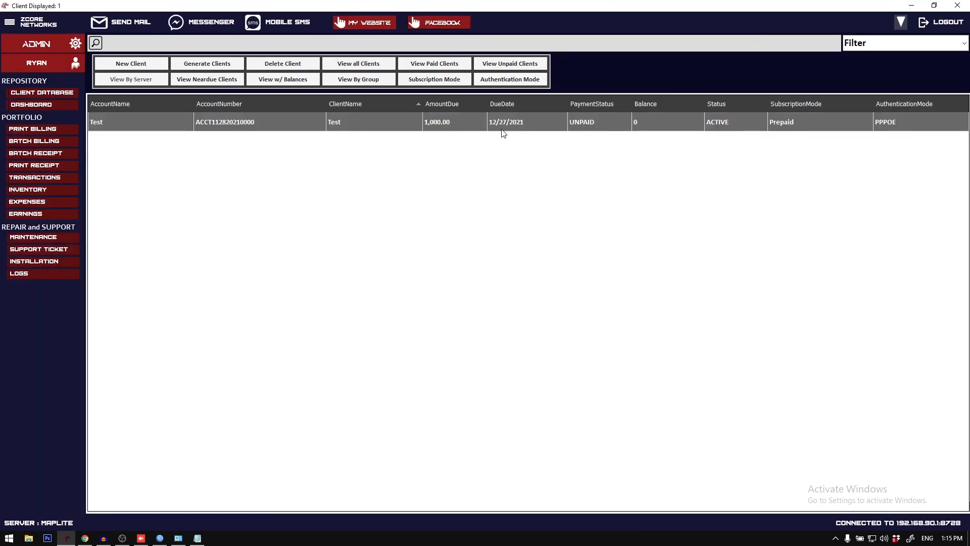
pyautogui.click(38, 95)
pyautogui.click(482, 121)
# Step: Switch to Chrome, open facebook.com in a new tab, and close the Mikrotik User Manager and Google tabs
pyautogui.click(85, 538)
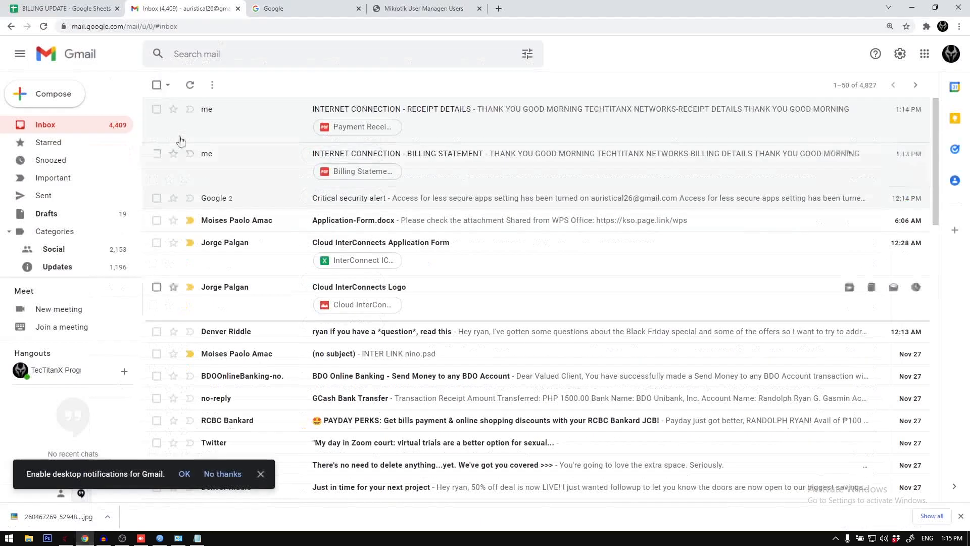
pyautogui.hotkey('ctrl', 't')
pyautogui.write('facebook.com')
pyautogui.press('Return')
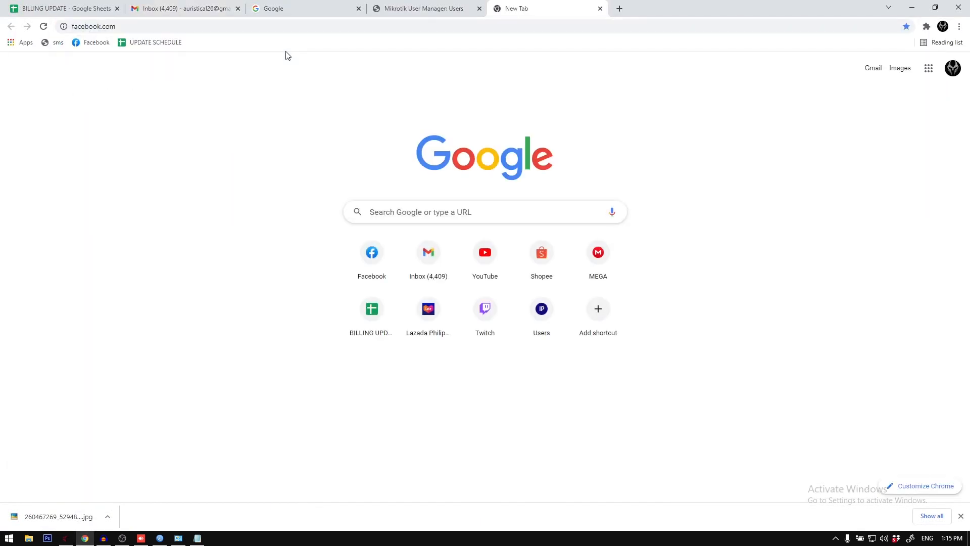
pyautogui.click(470, 9)
pyautogui.click(479, 9)
pyautogui.click(352, 10)
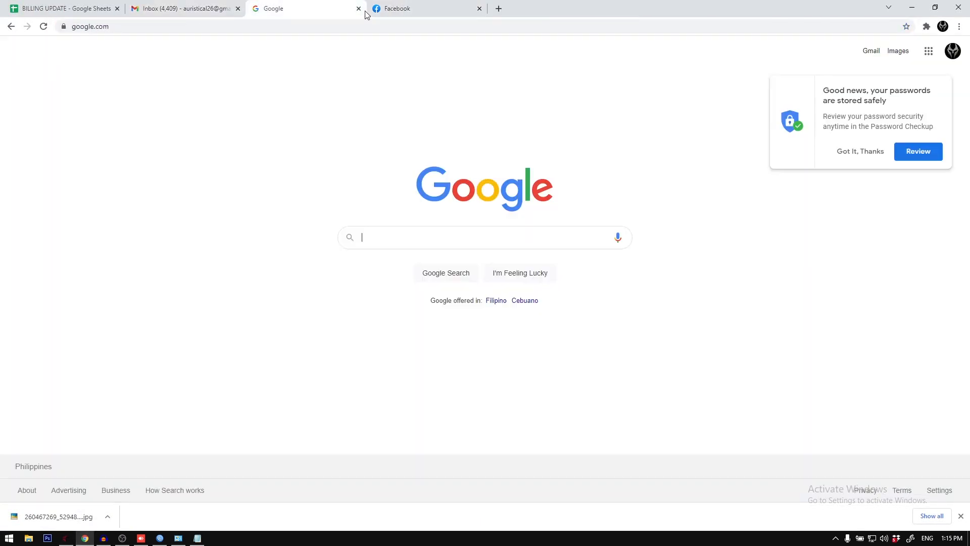
pyautogui.click(359, 9)
# Step: Open the full Messenger view on Facebook and send the test message "asdfadsf" in the account owner's own conversation
pyautogui.click(895, 50)
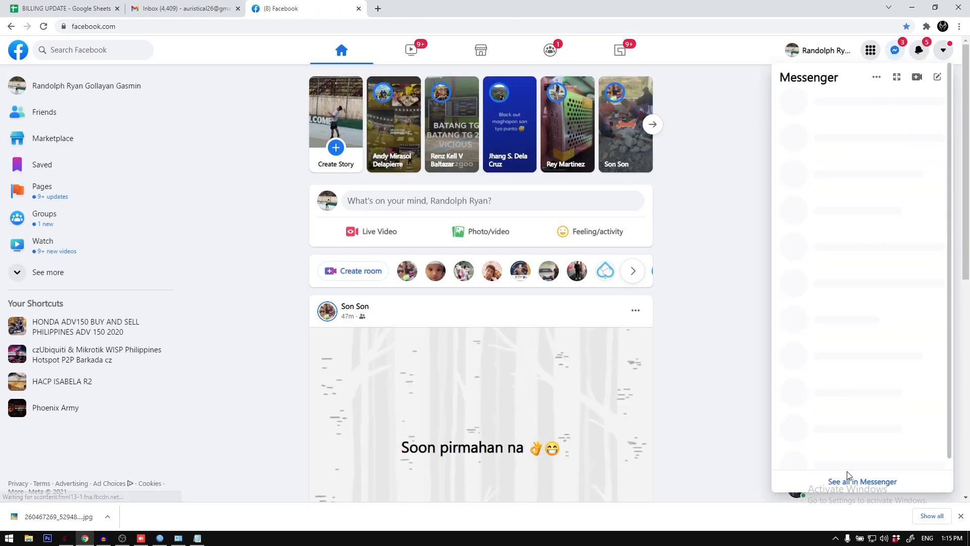
pyautogui.click(841, 480)
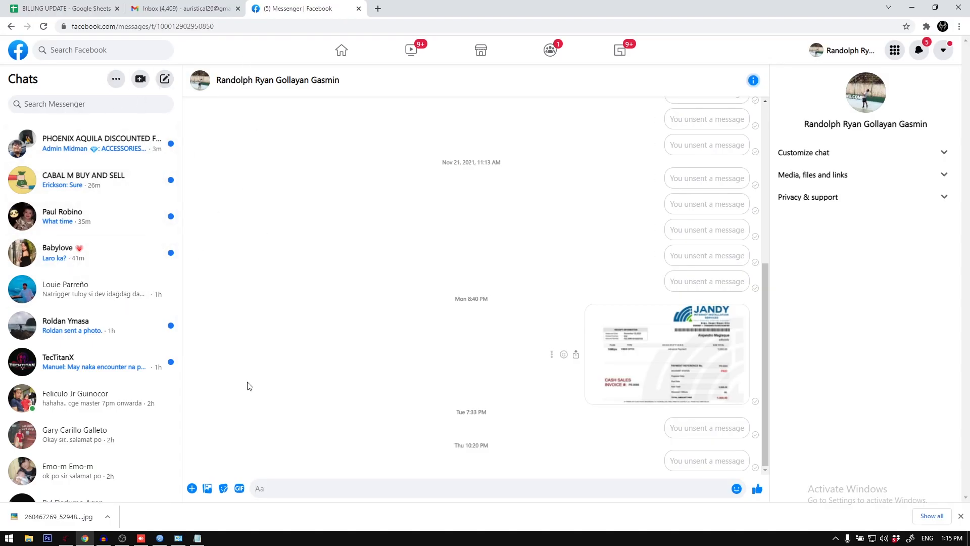
pyautogui.click(233, 28)
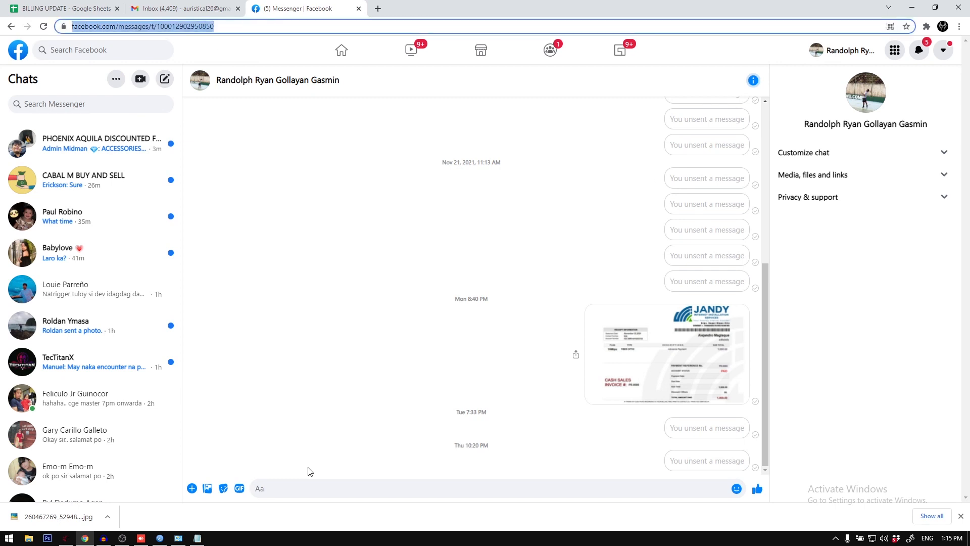
pyautogui.click(310, 486)
pyautogui.write('asdfadsf')
pyautogui.press('Return')
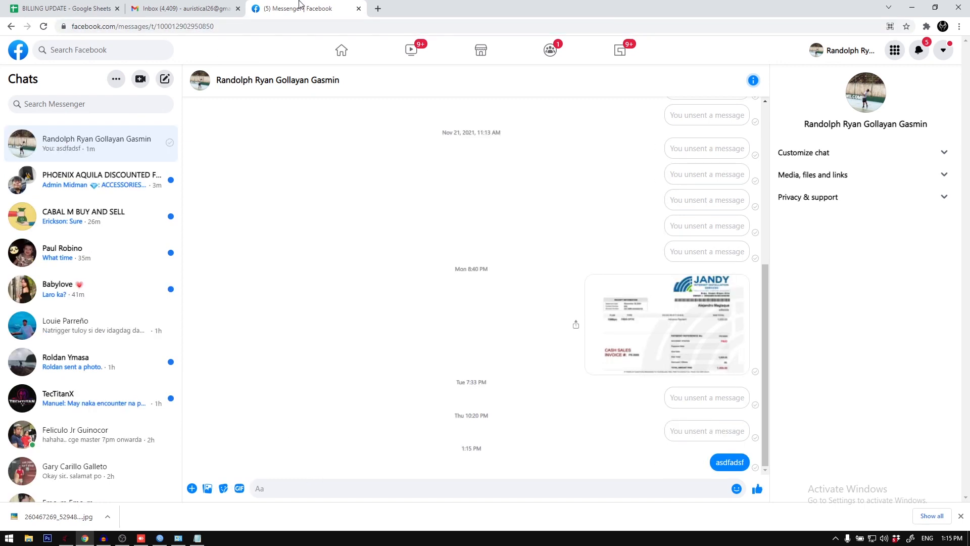
# Step: Copy the web address of the open Messenger conversation
pyautogui.click(207, 28)
pyautogui.hotkey('ctrl', 'c')
pyautogui.rightClick(201, 29)
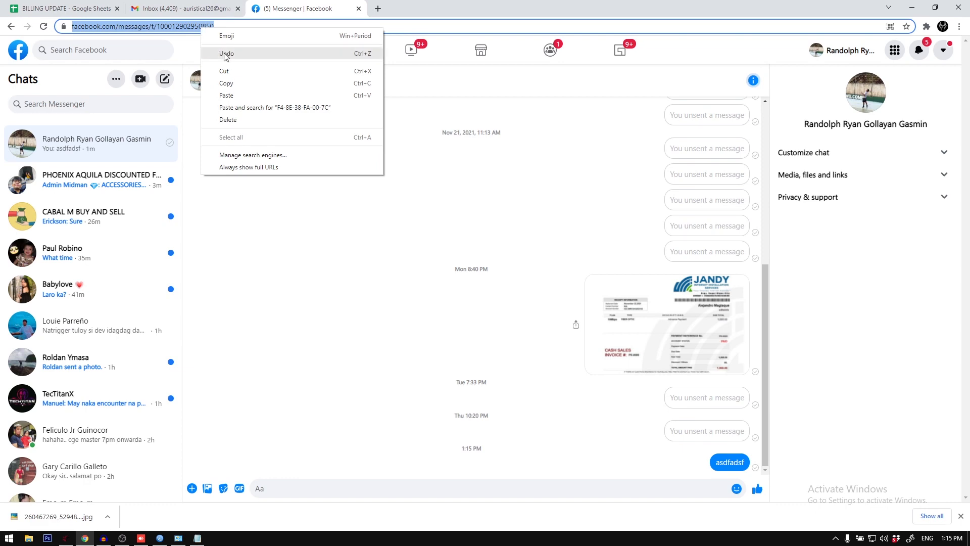
pyautogui.click(237, 84)
# Step: Switch to ZCORE Networks, paste the copied conversation address as the Test client's Facebook Link, and apply the update
pyautogui.click(920, 4)
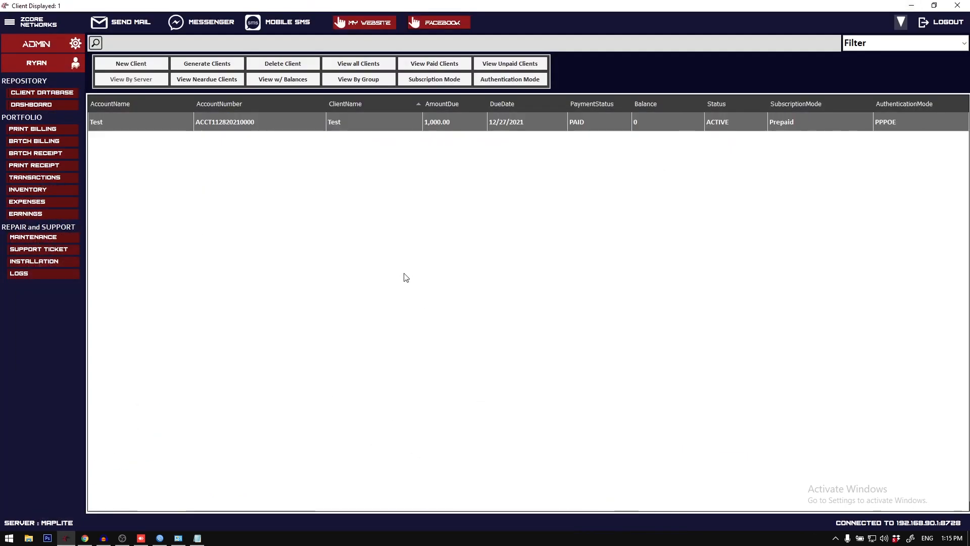
pyautogui.rightClick(266, 116)
pyautogui.click(305, 155)
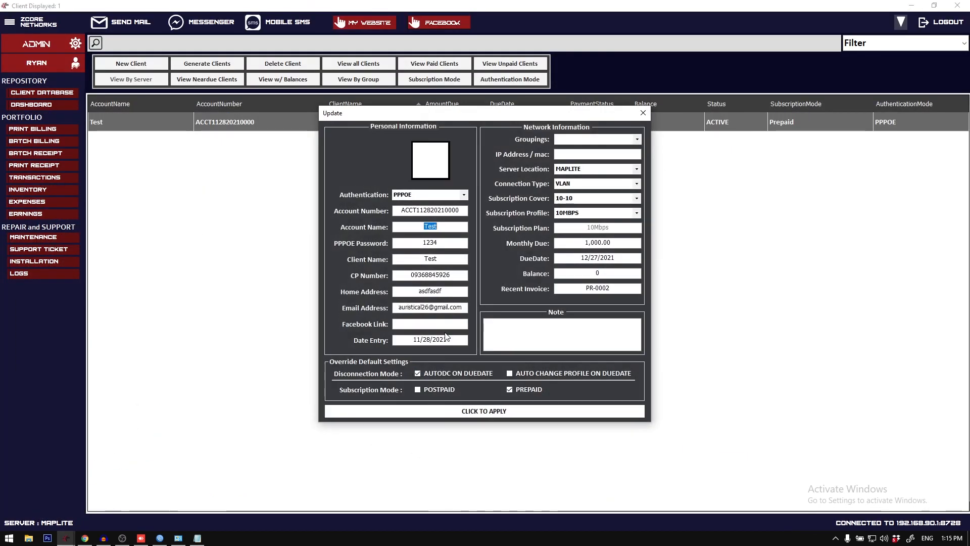
pyautogui.rightClick(444, 326)
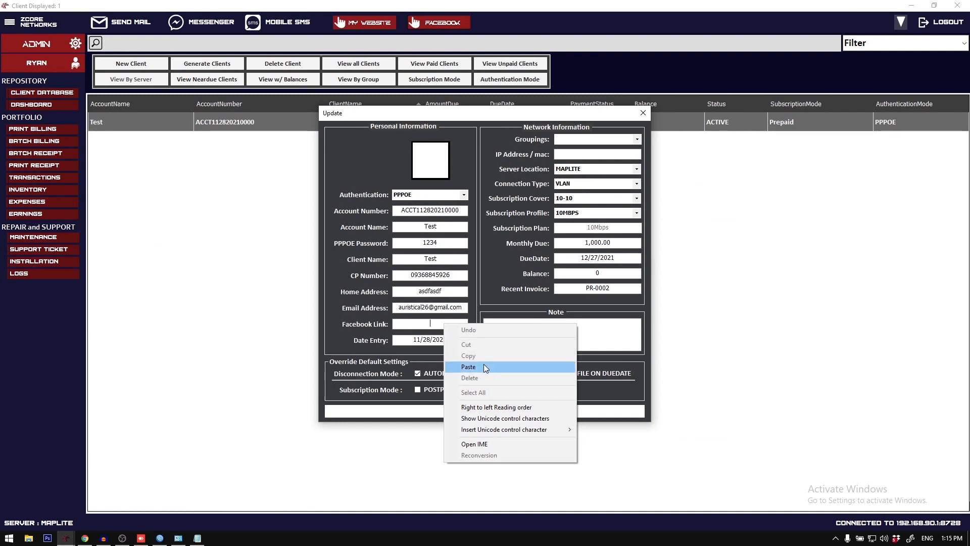
pyautogui.click(483, 365)
pyautogui.moveTo(446, 323); pyautogui.dragTo(495, 324)
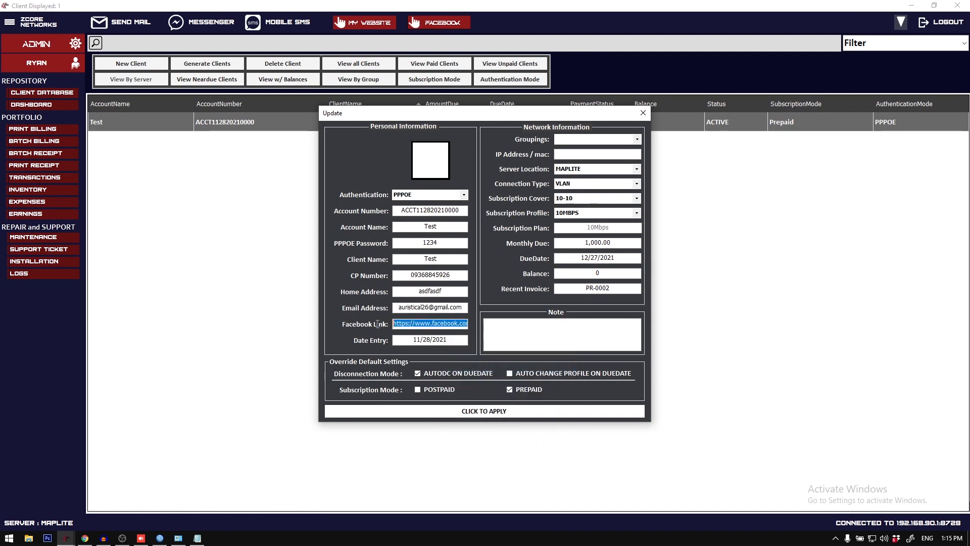
pyautogui.click(481, 410)
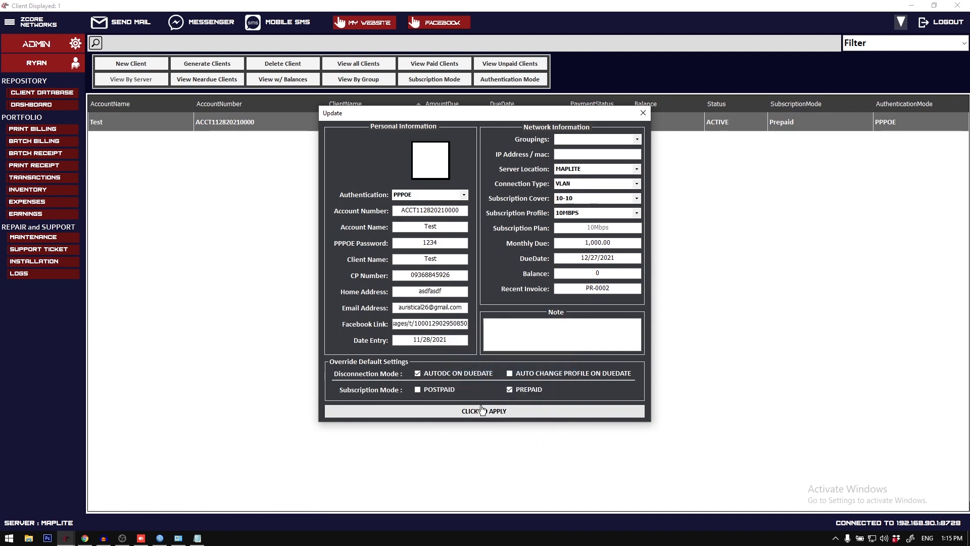
pyautogui.click(490, 308)
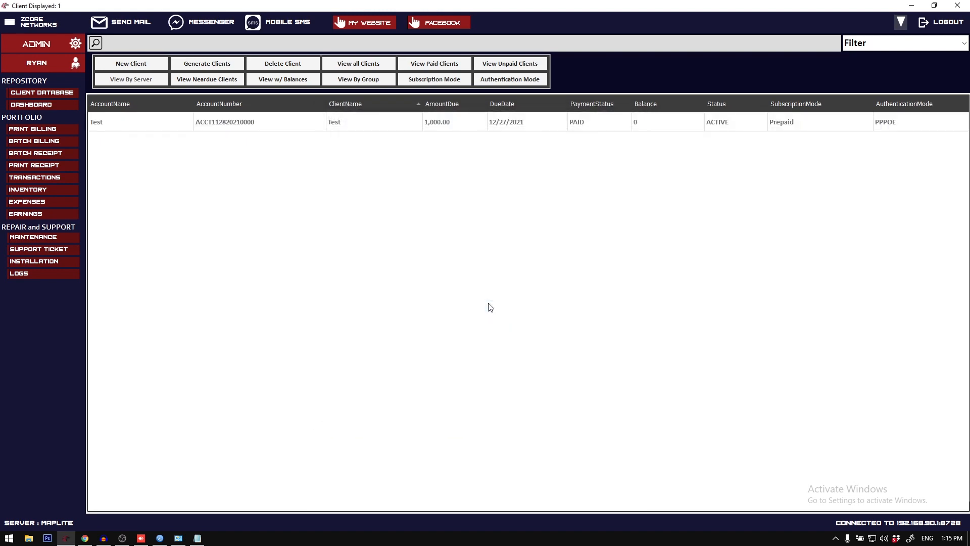
# Step: Bill the Test client with Send to Messenger turned on and PDF as the document type
pyautogui.doubleClick(432, 117)
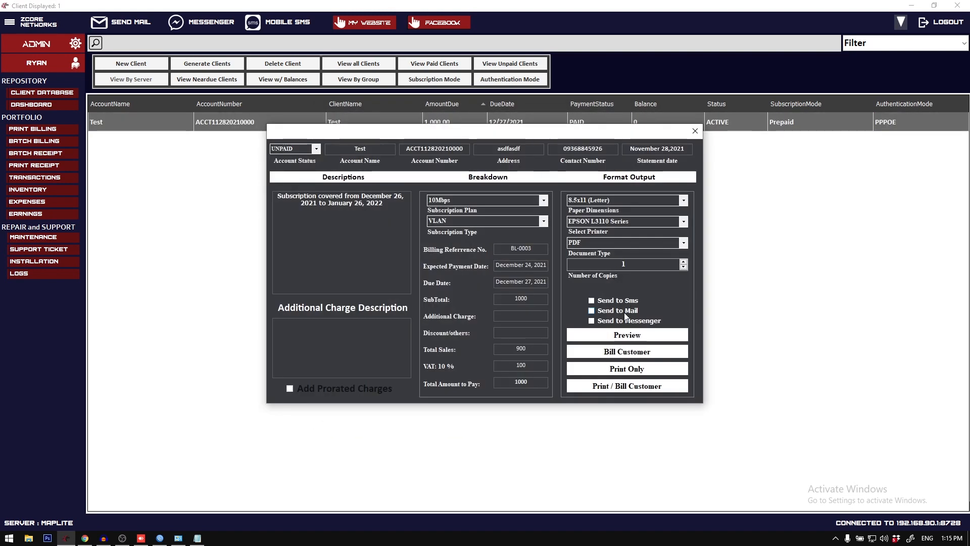
pyautogui.click(627, 320)
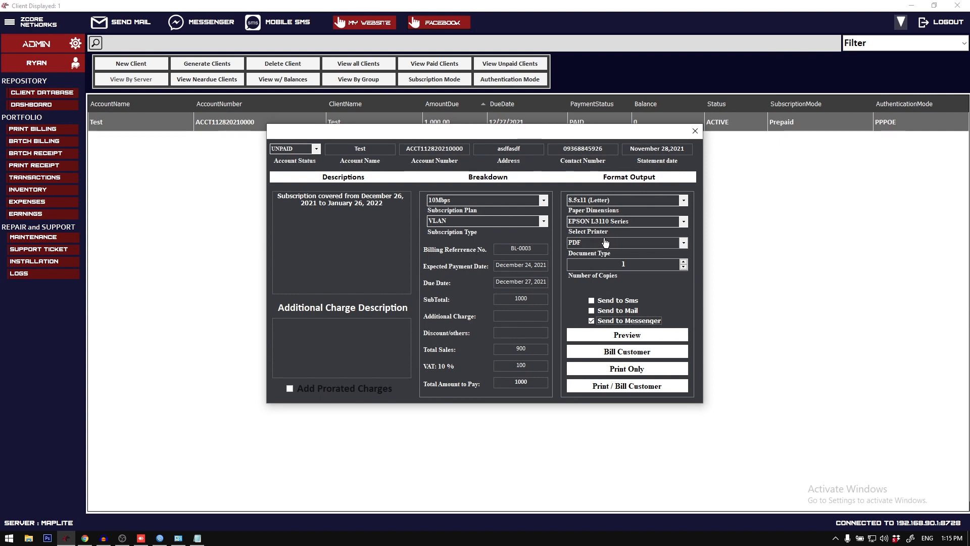
pyautogui.click(685, 244)
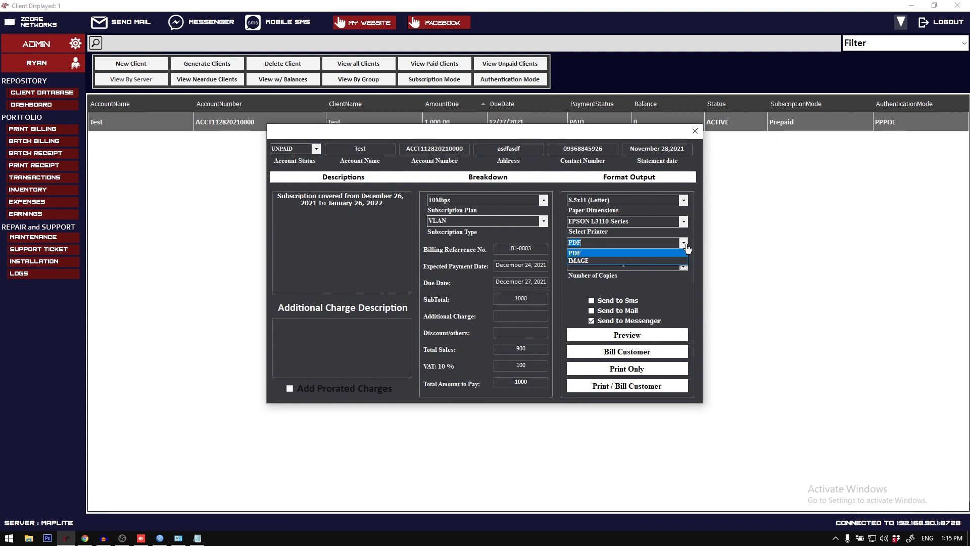
pyautogui.click(686, 245)
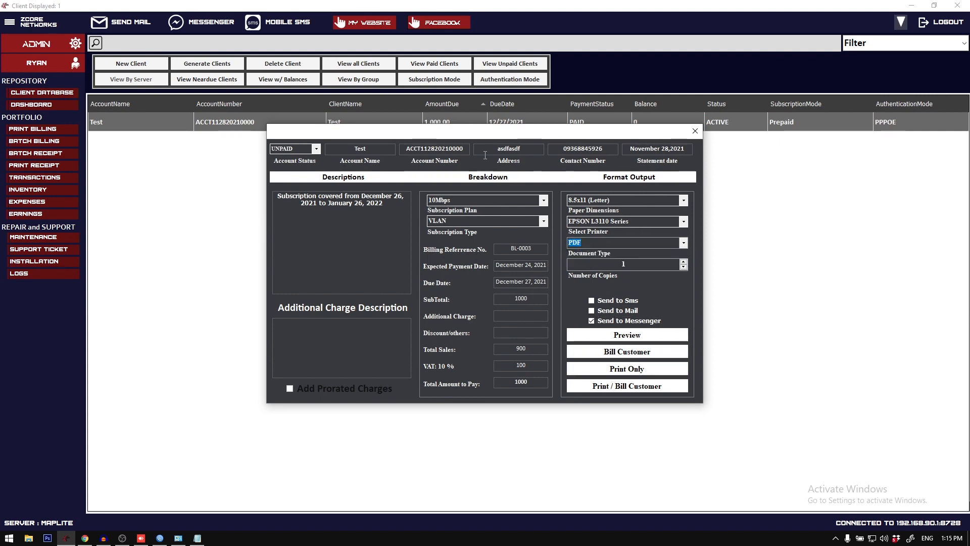
pyautogui.moveTo(475, 136); pyautogui.dragTo(429, 169)
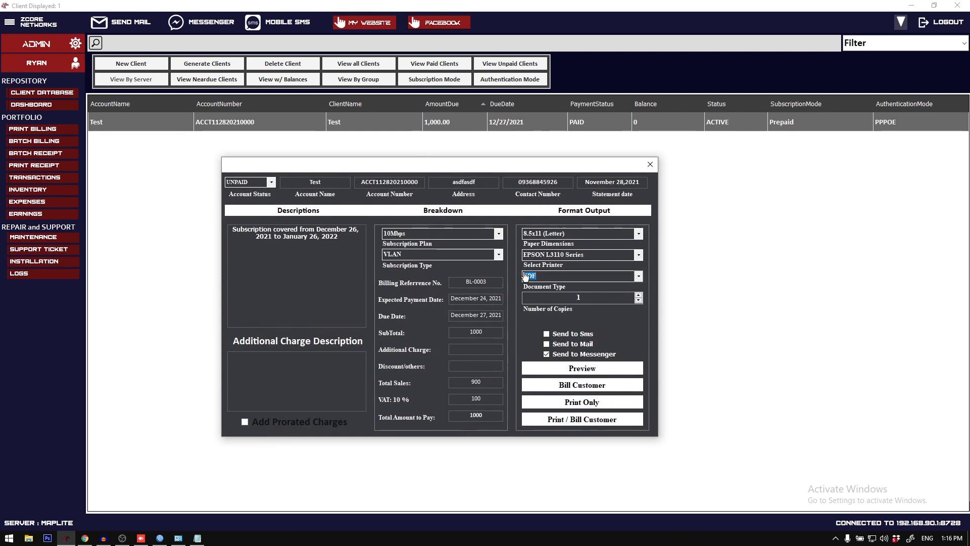
pyautogui.click(583, 385)
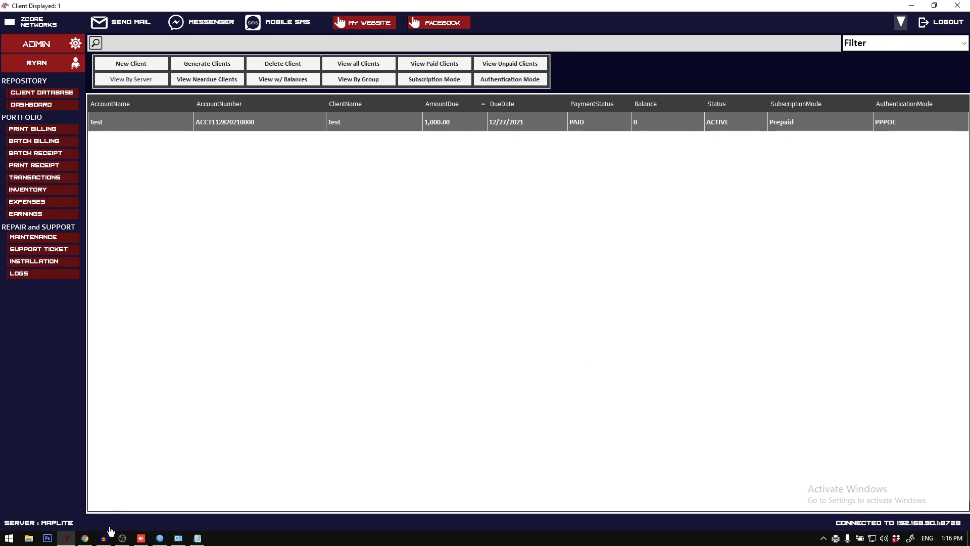
# Step: Switch to Messenger in Chrome, read the billing details message, and return to ZCORE Networks
pyautogui.click(85, 538)
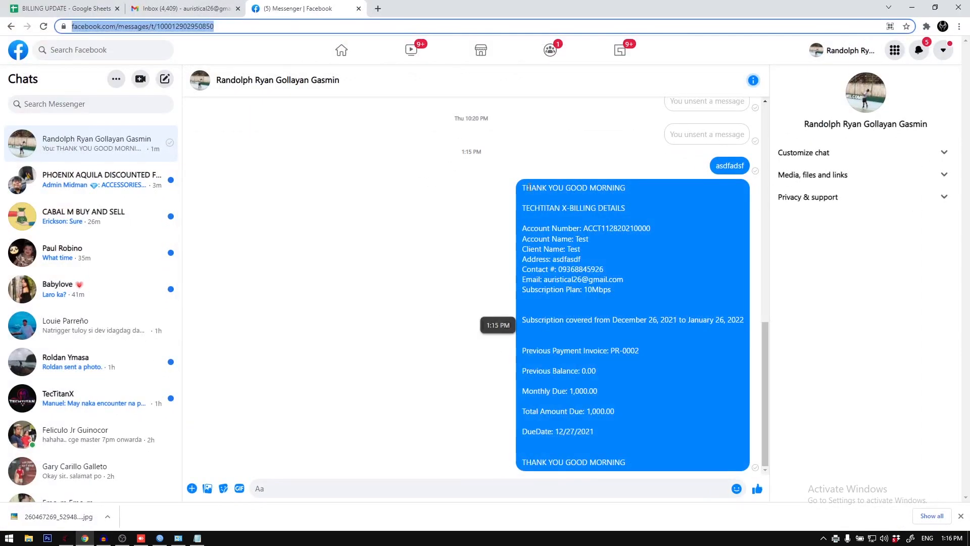
pyautogui.moveTo(522, 188); pyautogui.dragTo(596, 274)
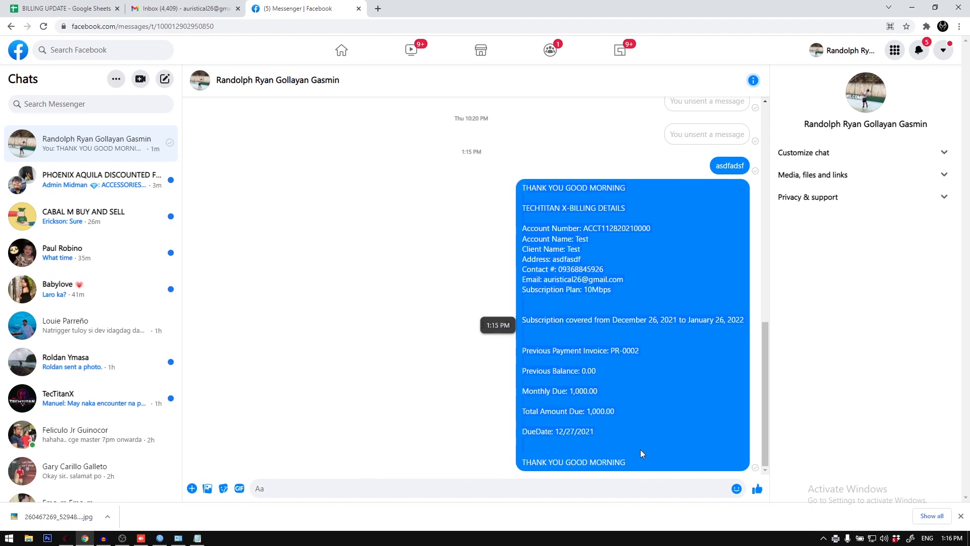
pyautogui.click(912, 8)
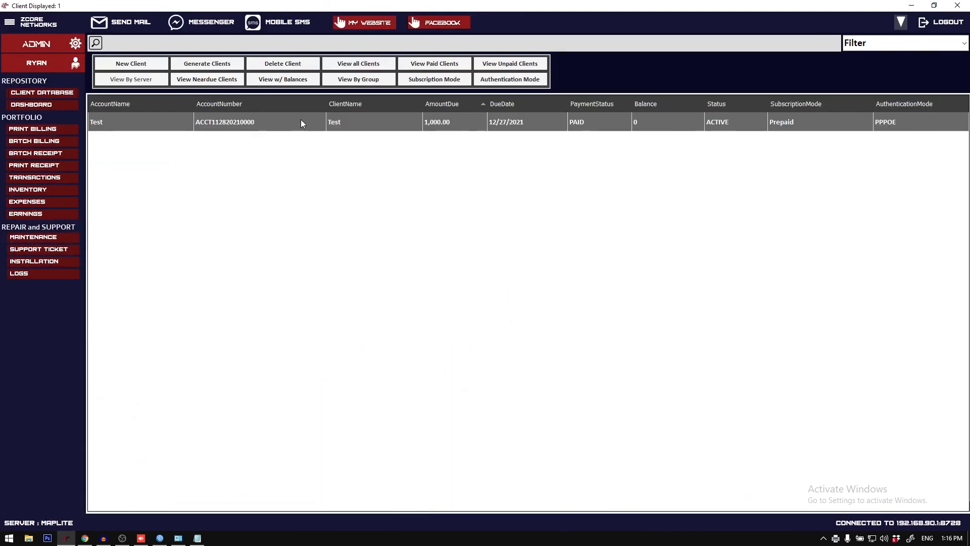
# Step: Bill the Test client again using IMAGE as the document type, without any send option turned on
pyautogui.doubleClick(301, 121)
pyautogui.click(657, 243)
pyautogui.click(667, 259)
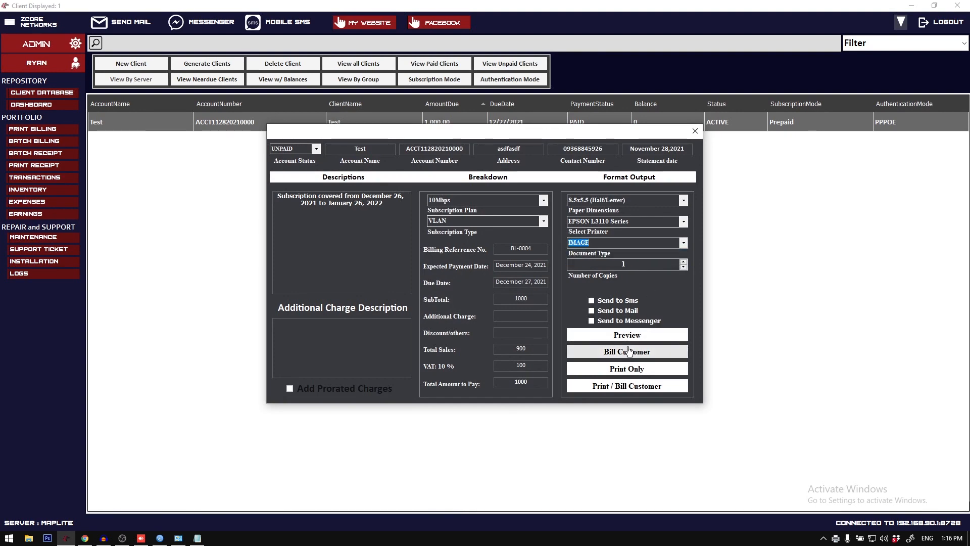
pyautogui.click(625, 352)
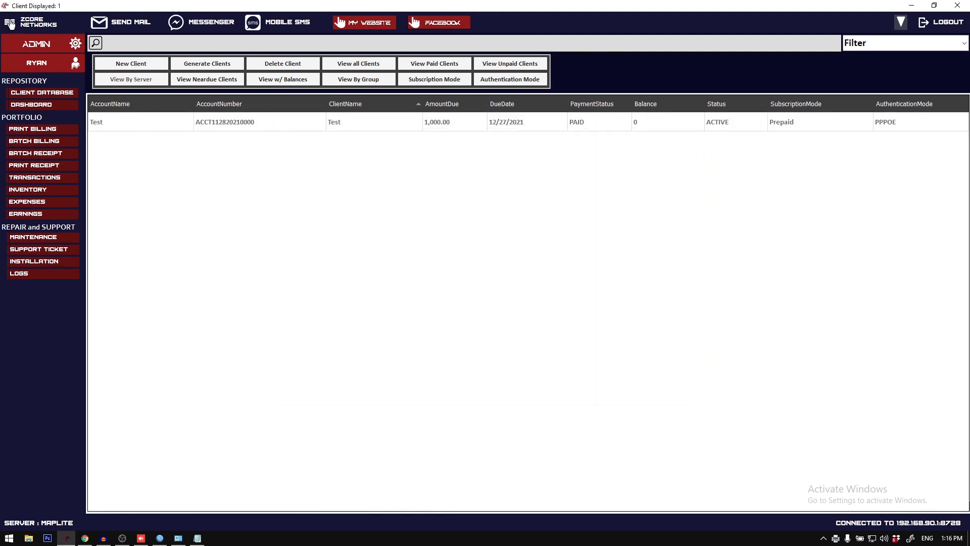
# Step: Review the billing and receipt message options in the FB Messenger Integration settings and close them
pyautogui.click(10, 24)
pyautogui.click(36, 91)
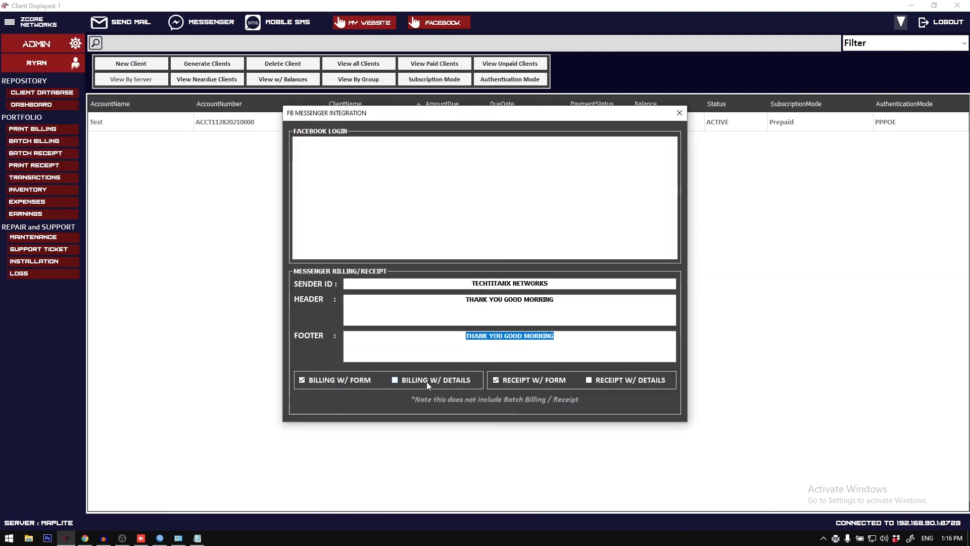
pyautogui.click(679, 114)
pyautogui.click(480, 122)
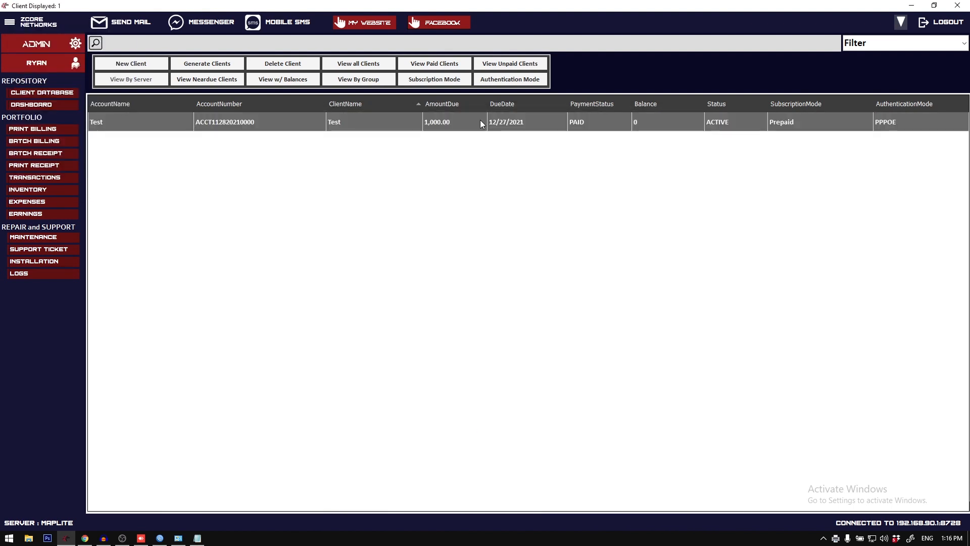
# Step: Refresh the client database and bill the Test client with IMAGE as the document type and Send to Messenger turned on
pyautogui.click(62, 93)
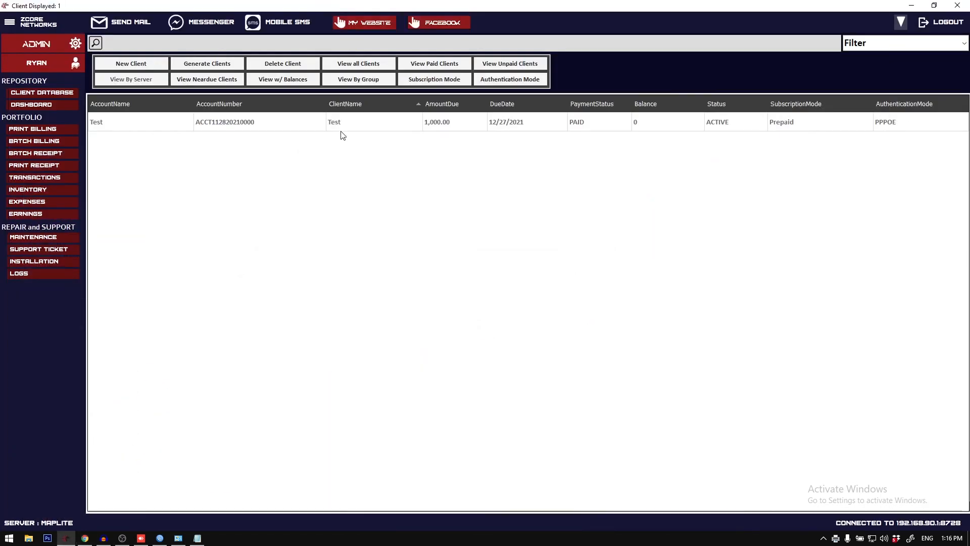
pyautogui.doubleClick(341, 128)
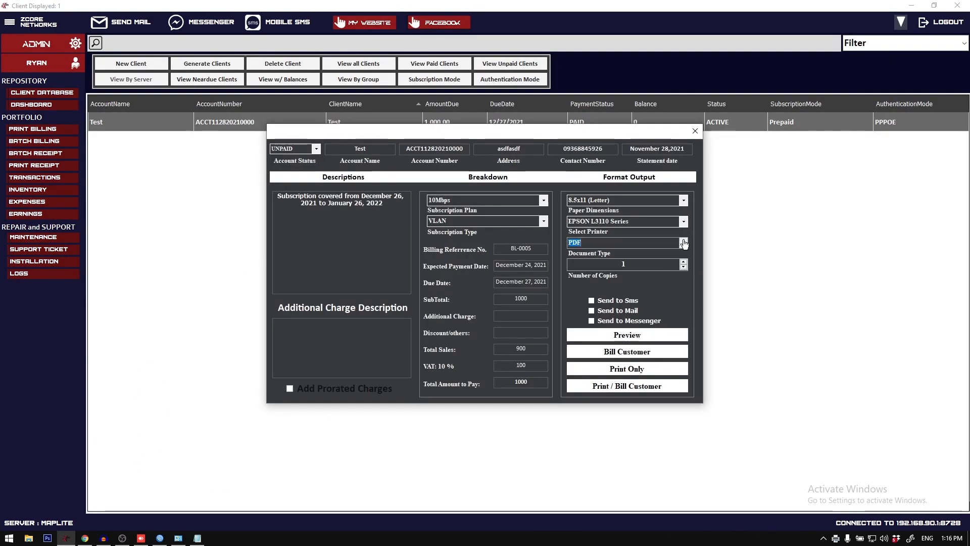
pyautogui.click(684, 244)
pyautogui.click(627, 257)
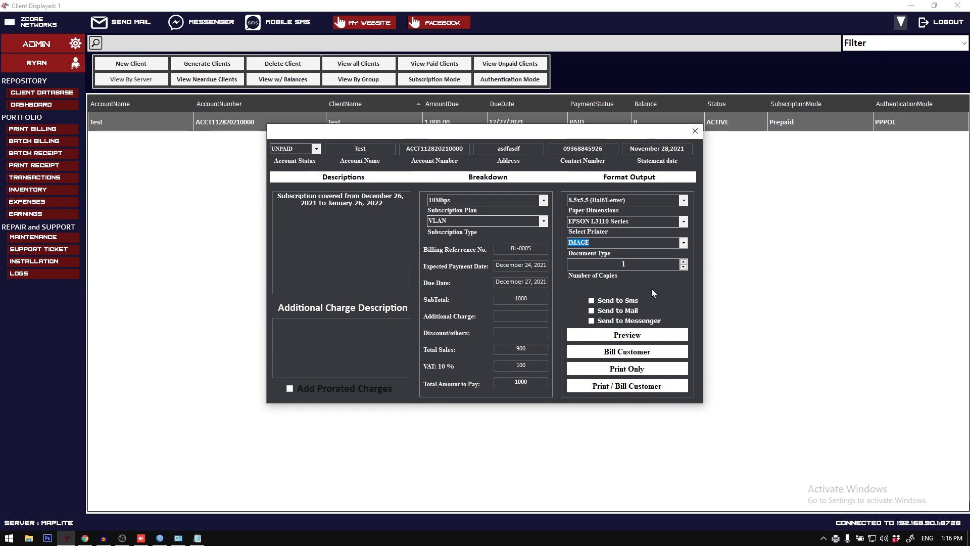
pyautogui.click(633, 322)
pyautogui.click(635, 355)
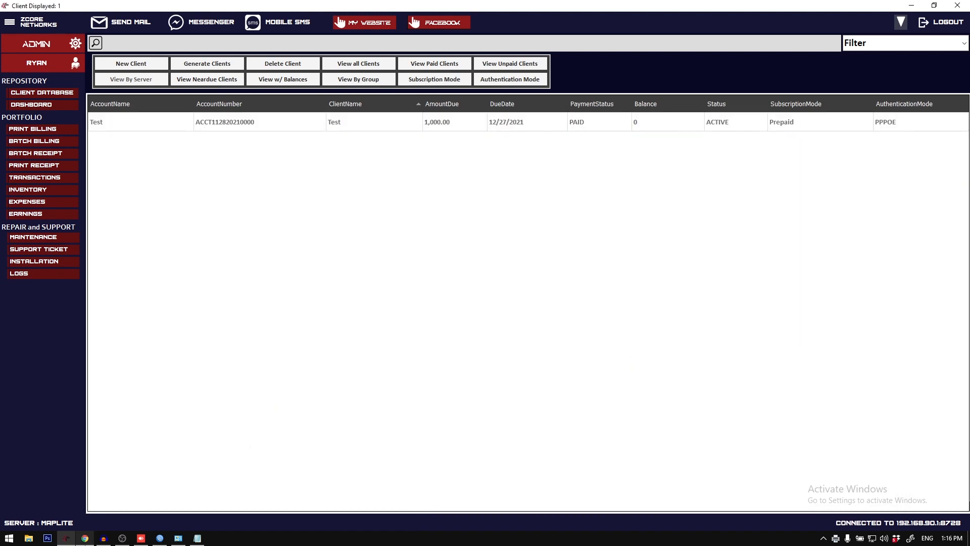
# Step: Switch to Messenger in Chrome, examine the billing statement image at full size, and close the viewer
pyautogui.click(84, 538)
pyautogui.click(629, 385)
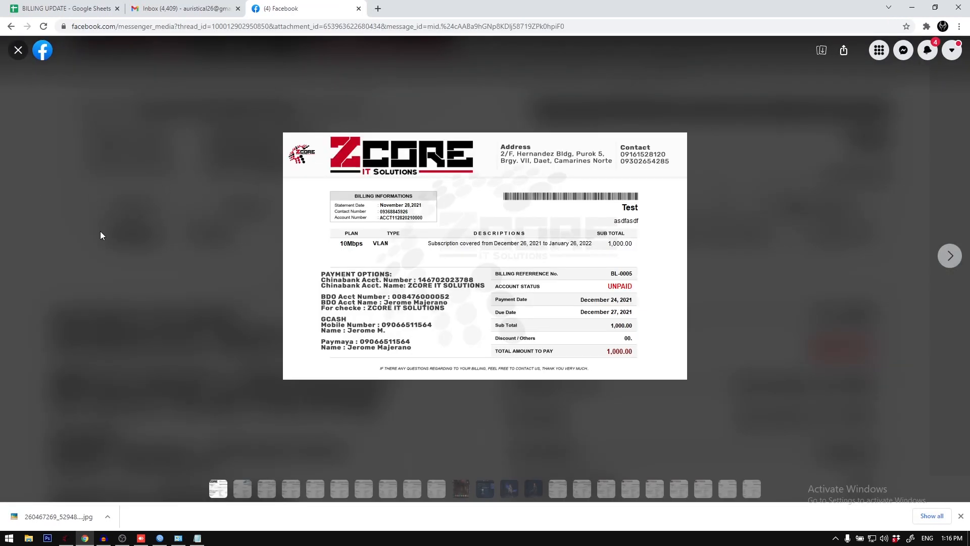
pyautogui.click(18, 51)
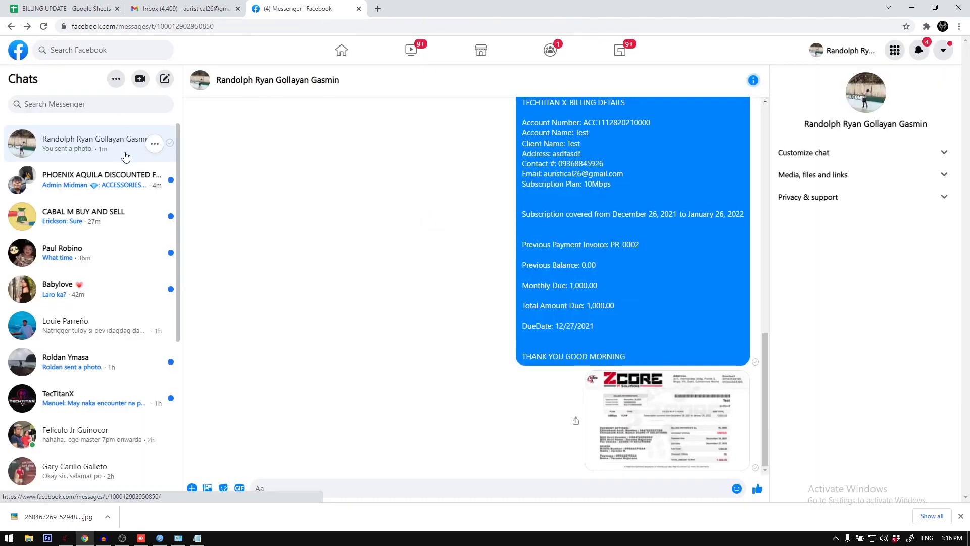
# Step: Minimize Chrome to return to ZCORE Networks and open the Test client's receipt form
pyautogui.click(915, 6)
pyautogui.doubleClick(186, 127)
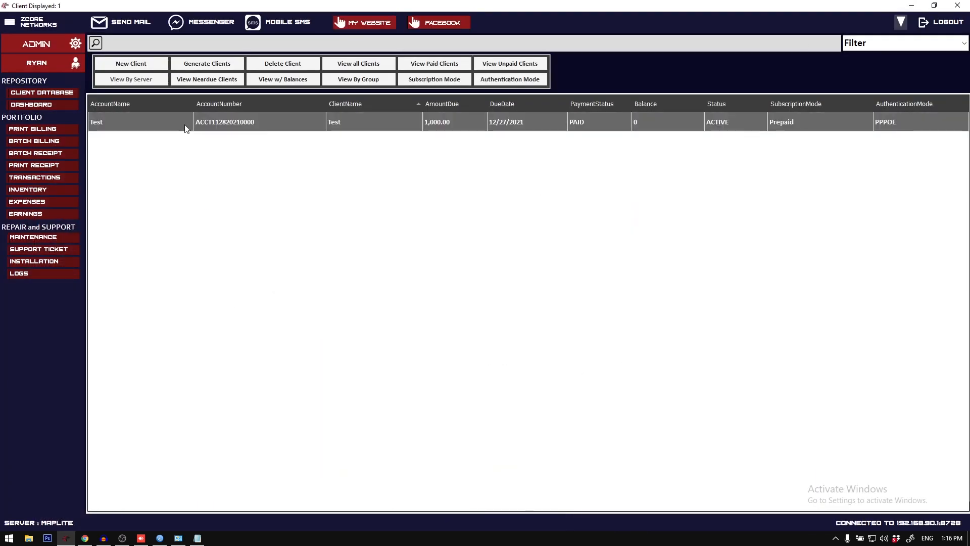
pyautogui.click(695, 131)
pyautogui.doubleClick(394, 129)
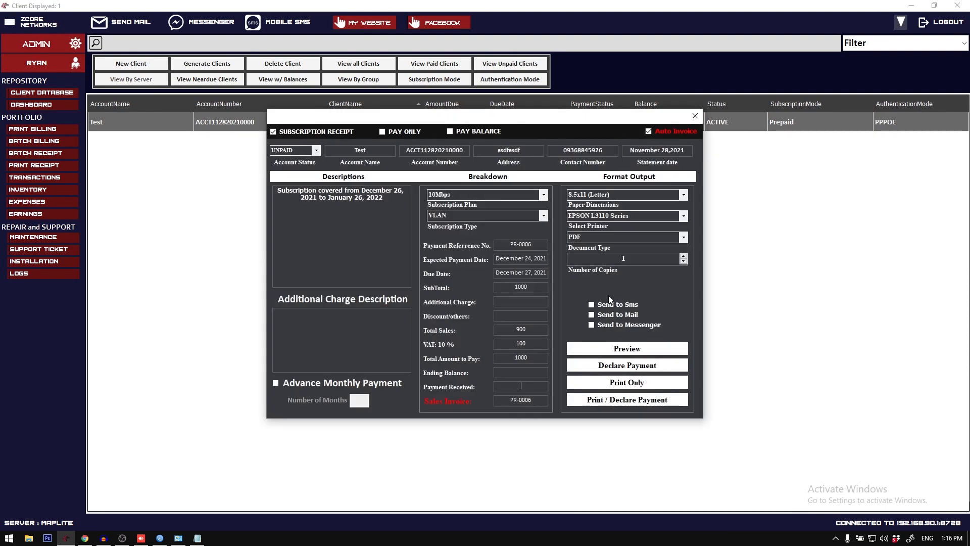
# Step: Turn the Send to Sms, Send to Mail and Send to Messenger options on and off in the receipt form
pyautogui.click(610, 304)
pyautogui.click(611, 316)
pyautogui.click(613, 327)
pyautogui.click(610, 305)
pyautogui.click(610, 316)
pyautogui.click(610, 326)
pyautogui.click(609, 305)
pyautogui.click(611, 316)
pyautogui.click(610, 325)
pyautogui.click(608, 306)
pyautogui.click(608, 315)
pyautogui.click(608, 325)
pyautogui.click(606, 305)
pyautogui.click(611, 317)
pyautogui.click(610, 307)
pyautogui.click(610, 316)
pyautogui.click(611, 325)
pyautogui.click(608, 308)
pyautogui.click(611, 324)
pyautogui.click(610, 316)
pyautogui.click(611, 307)
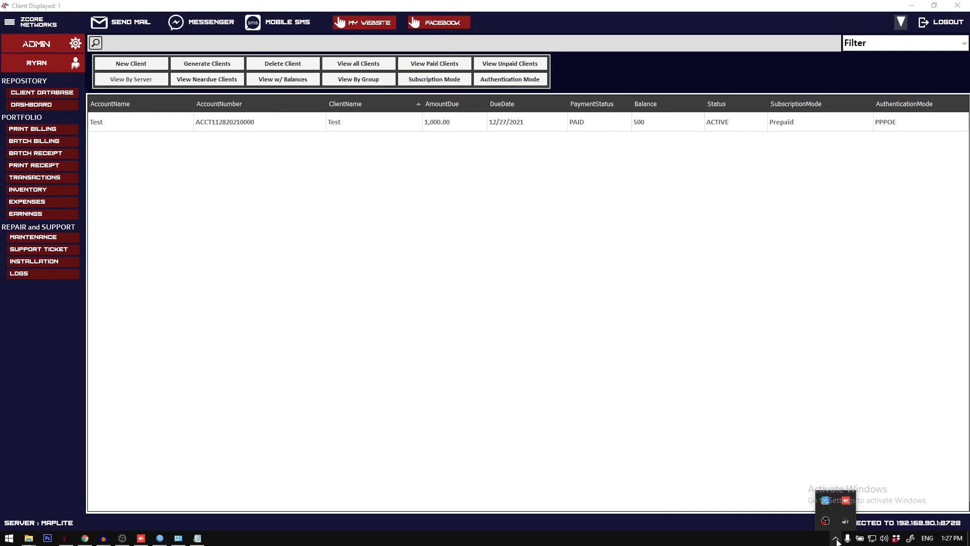
# Step: Reopen the Test client's receipt form and compare the Pay Balance, Pay Only and Subscription Receipt modes, ending on Subscription Receipt
pyautogui.click(319, 128)
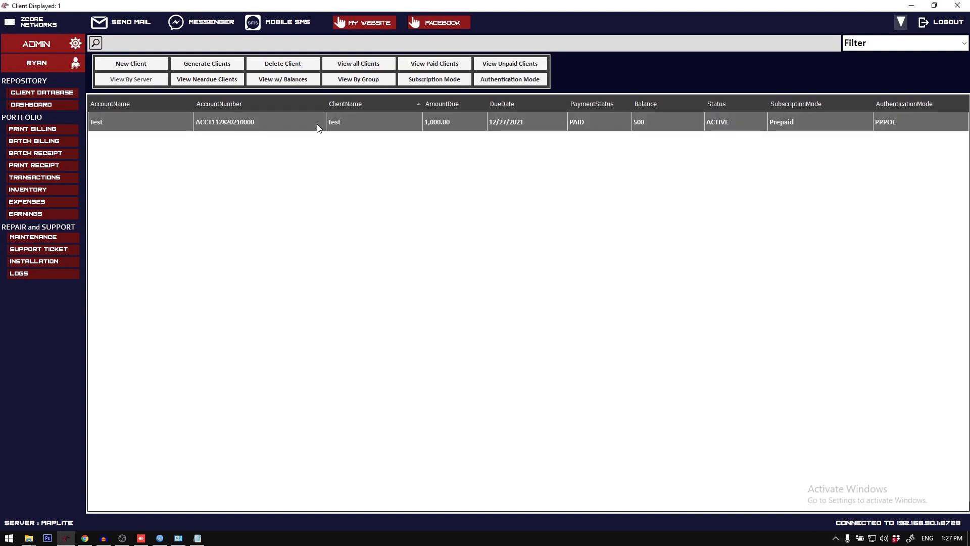
pyautogui.doubleClick(319, 127)
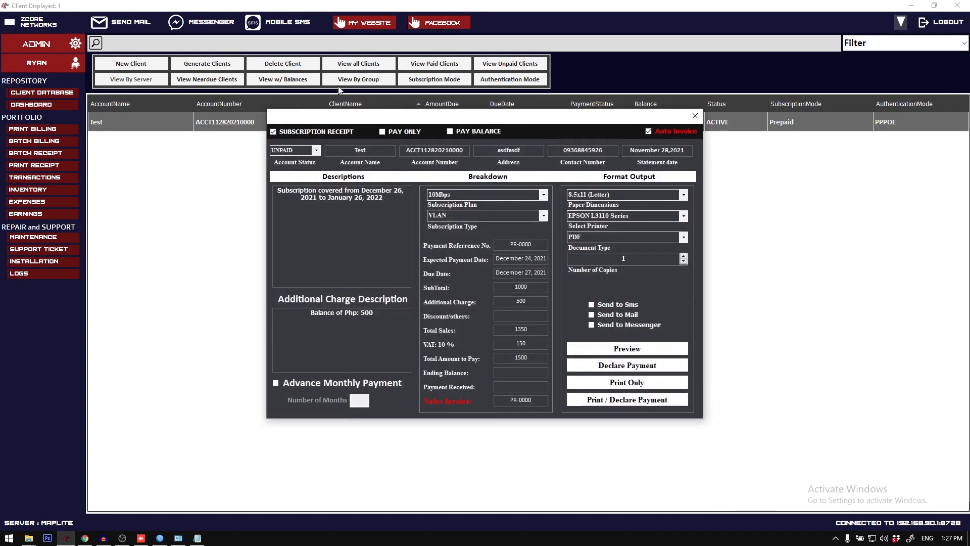
pyautogui.moveTo(431, 122); pyautogui.dragTo(399, 150)
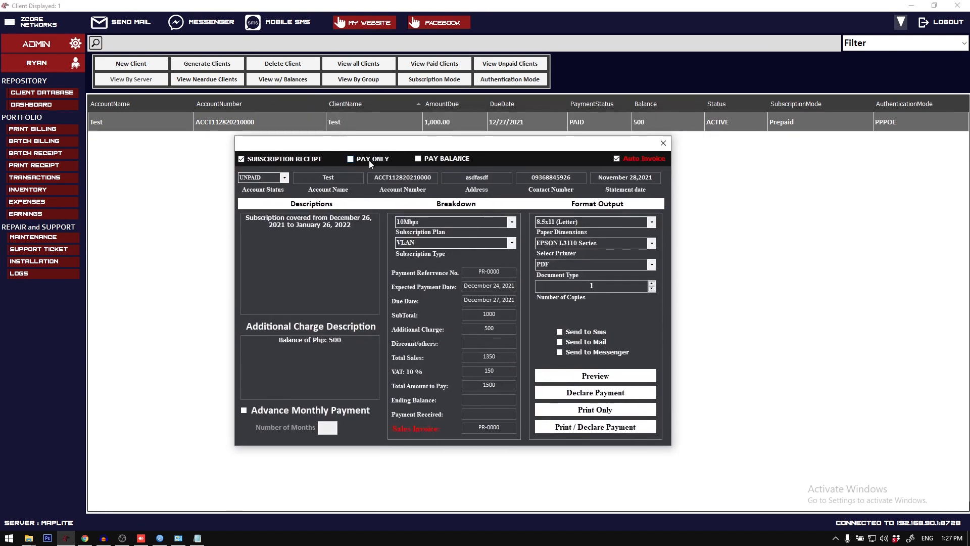
pyautogui.click(423, 159)
pyautogui.click(381, 159)
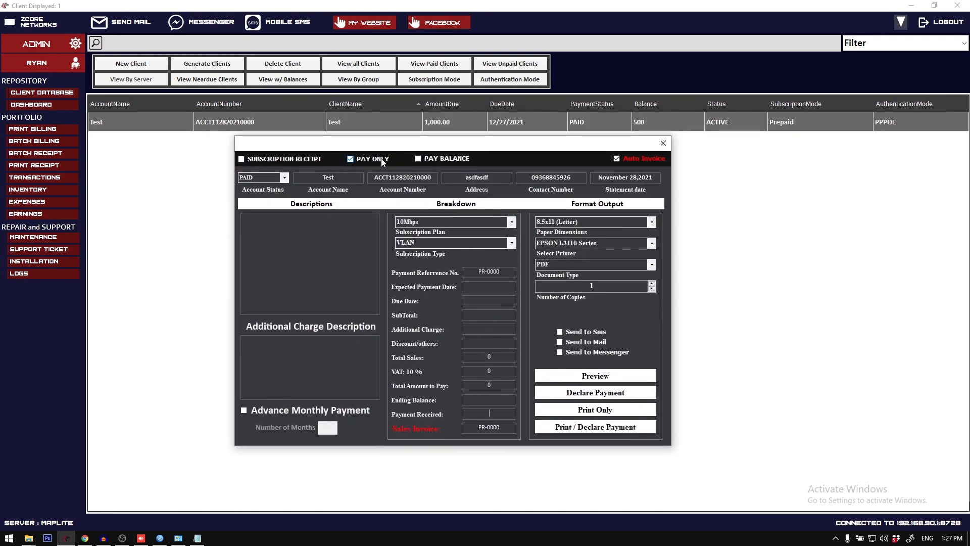
pyautogui.click(318, 159)
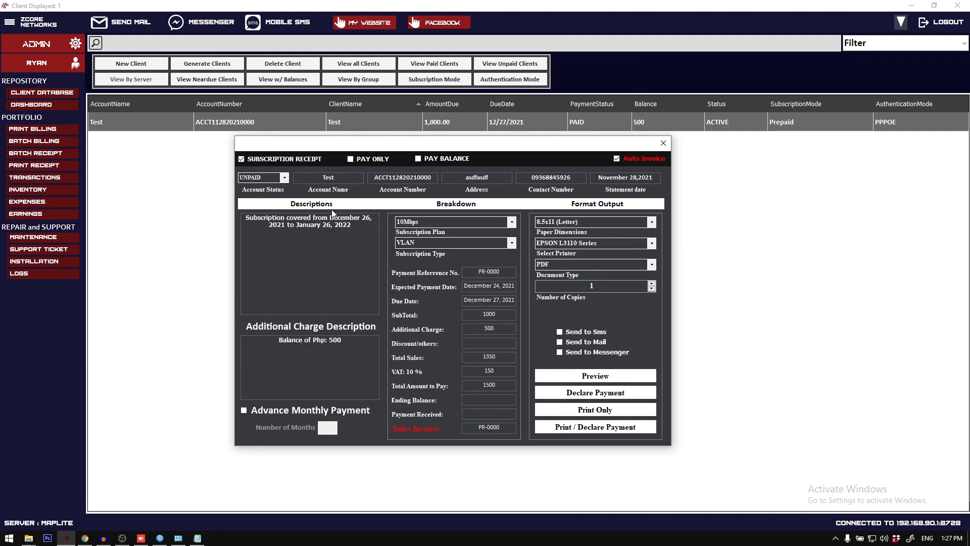
# Step: Examine the subscription coverage period in the receipt's description
pyautogui.moveTo(359, 237); pyautogui.dragTo(229, 213)
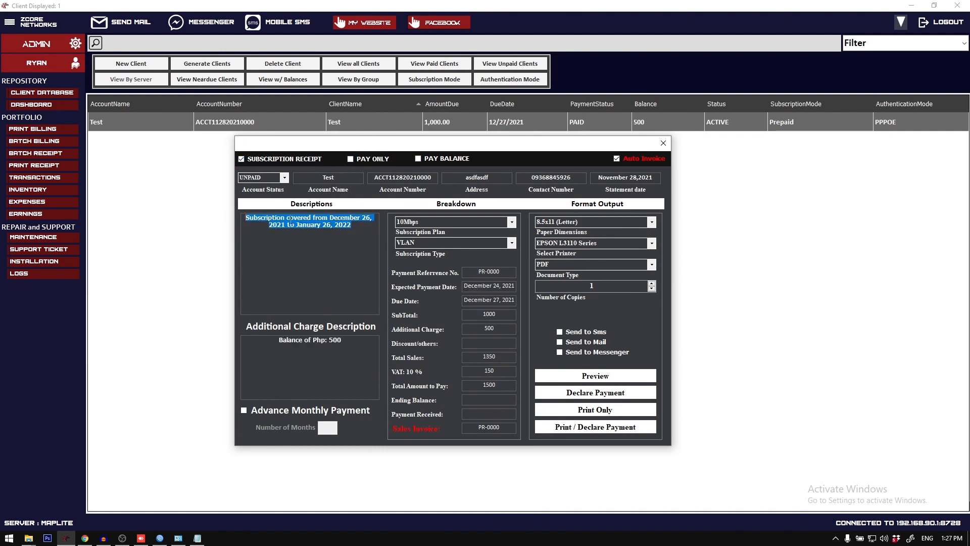
pyautogui.click(344, 228)
pyautogui.moveTo(350, 229); pyautogui.dragTo(237, 215)
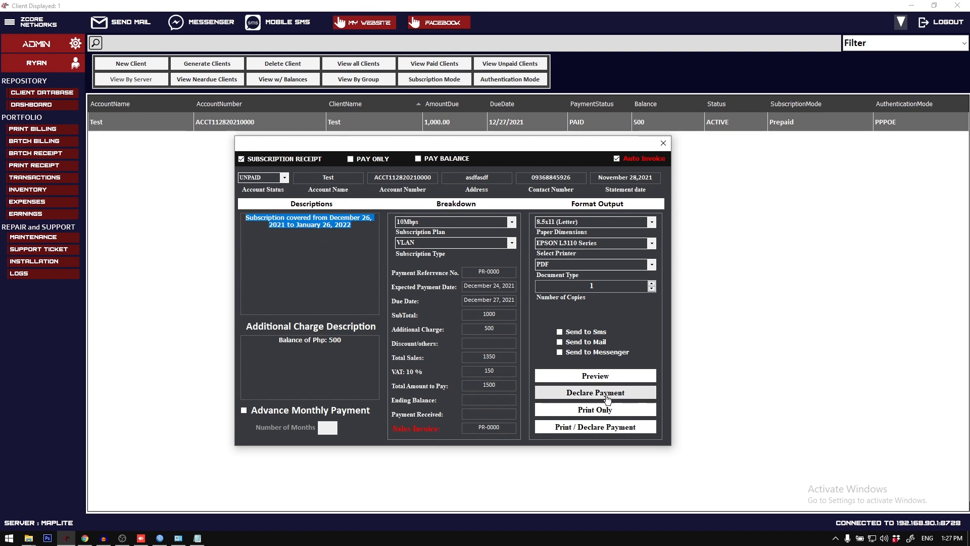
pyautogui.moveTo(351, 229); pyautogui.dragTo(246, 215)
pyautogui.click(339, 227)
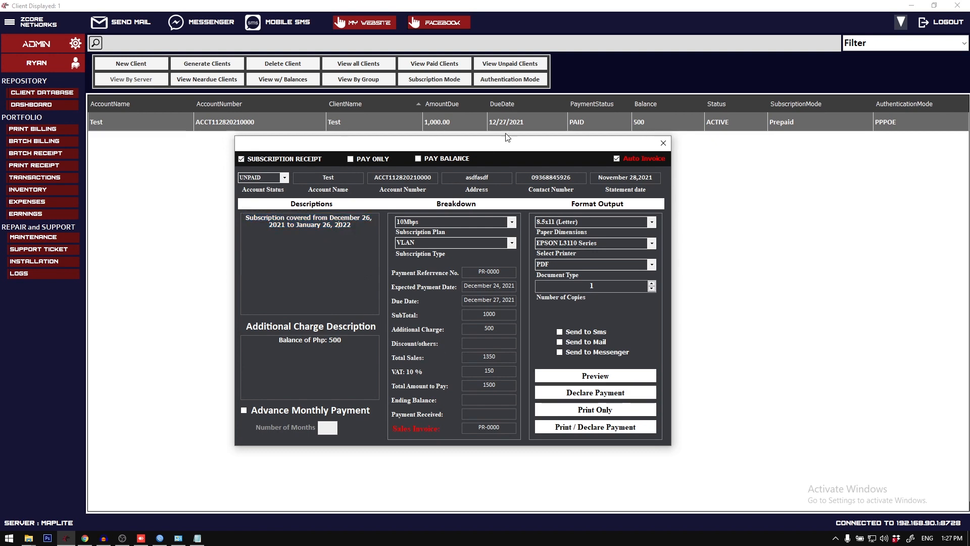
pyautogui.moveTo(461, 142); pyautogui.dragTo(430, 155)
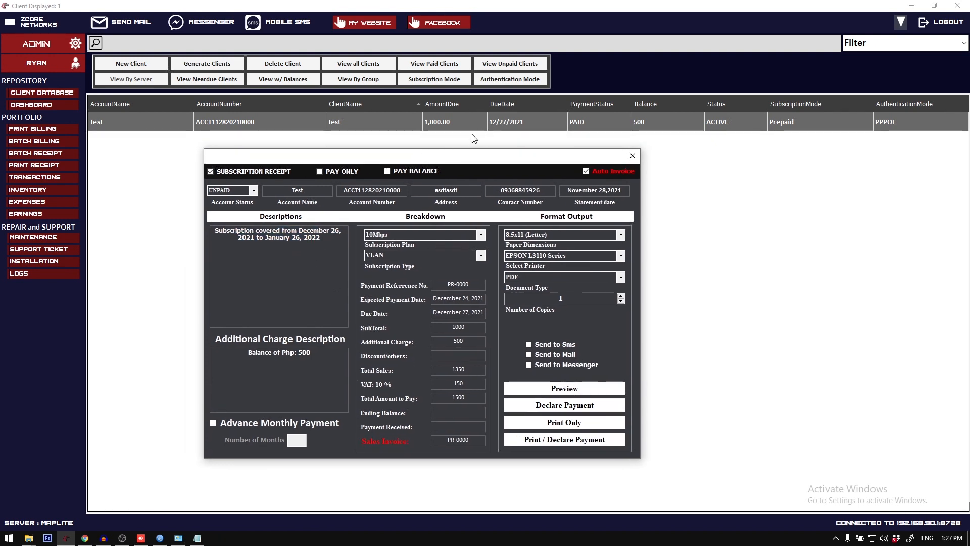
pyautogui.moveTo(322, 238); pyautogui.dragTo(216, 227)
pyautogui.click(321, 247)
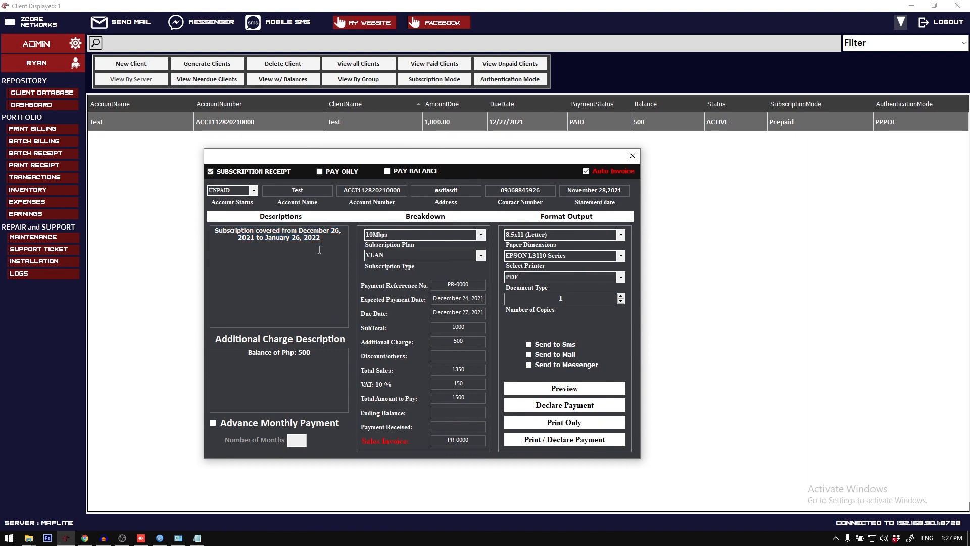
# Step: Enter 1500 as the payment received and declare the subscription payment
pyautogui.click(459, 426)
pyautogui.write('1500')
pyautogui.click(539, 406)
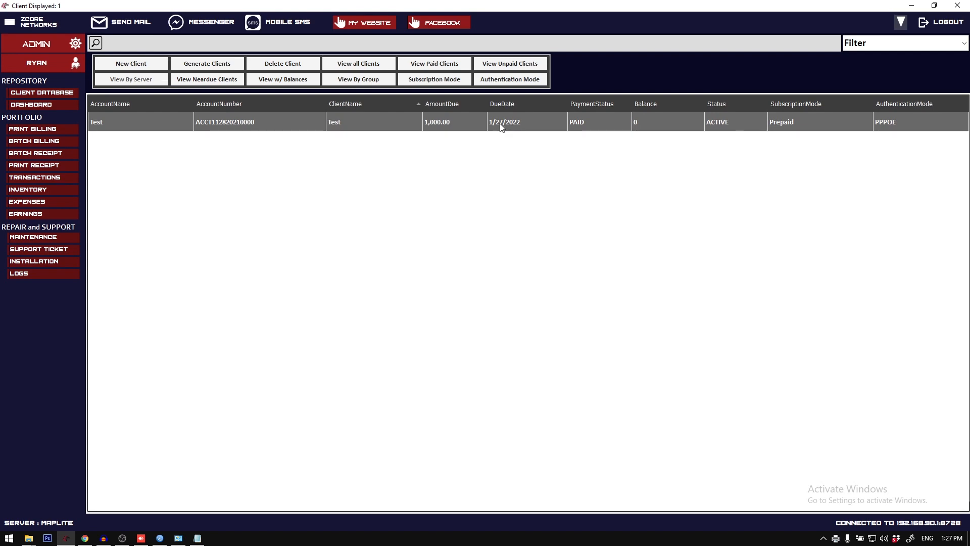
# Step: Open a receipt for the Test client in Pay Only mode and set its description to "Sample Receipt utang"
pyautogui.rightClick(499, 123)
pyautogui.click(460, 131)
pyautogui.moveTo(401, 117); pyautogui.dragTo(369, 166)
pyautogui.click(371, 182)
pyautogui.click(342, 259)
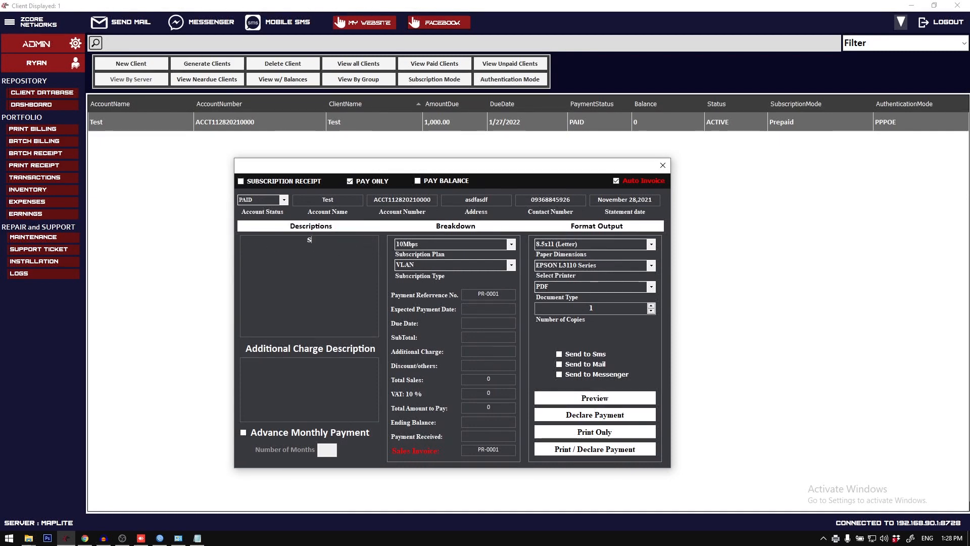
pyautogui.press('BackSpace')
pyautogui.write('Gu')
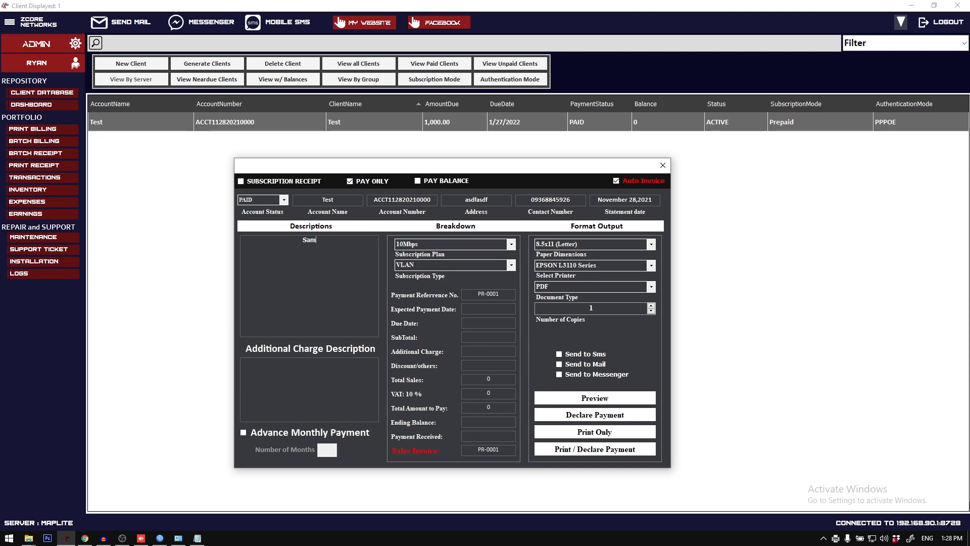
pyautogui.write('ple Receipt')
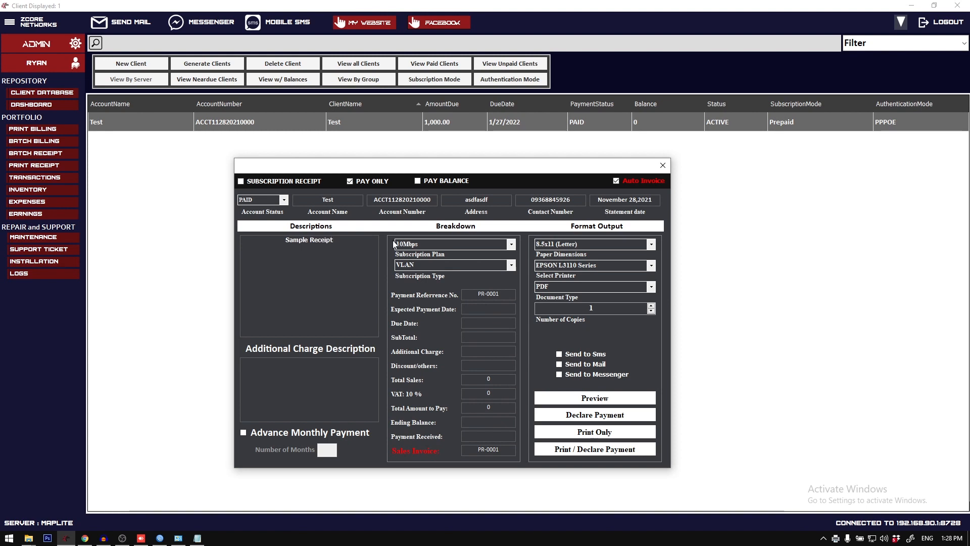
pyautogui.write(' utang')
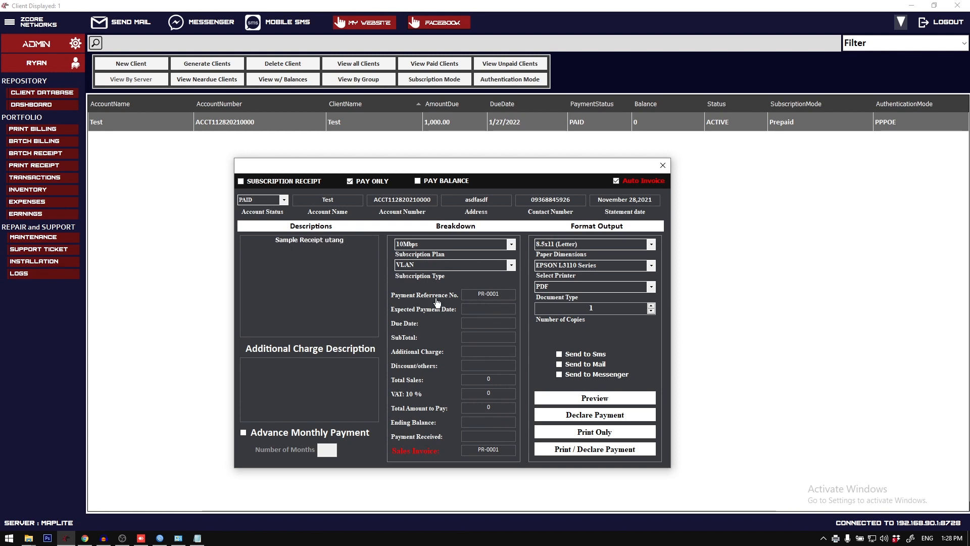
pyautogui.write('5000')
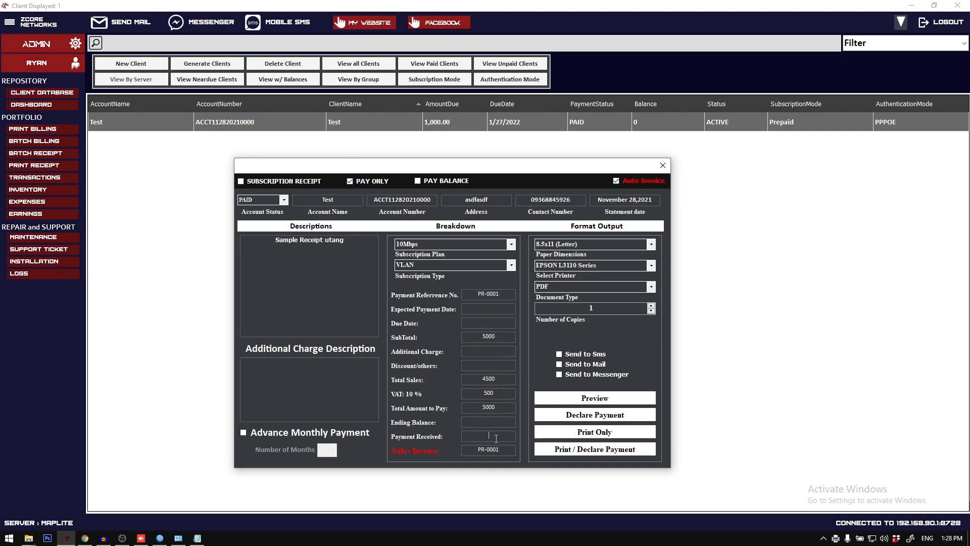
pyautogui.write('5000')
# Step: Set the subtotal and the payment received to 5000, preview the sales invoice, and close the preview
pyautogui.click(547, 397)
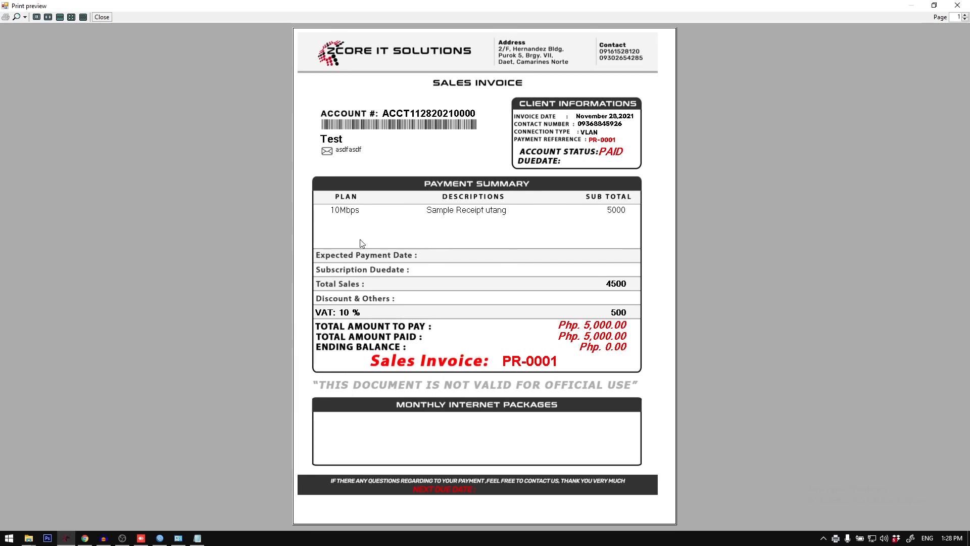
pyautogui.click(958, 5)
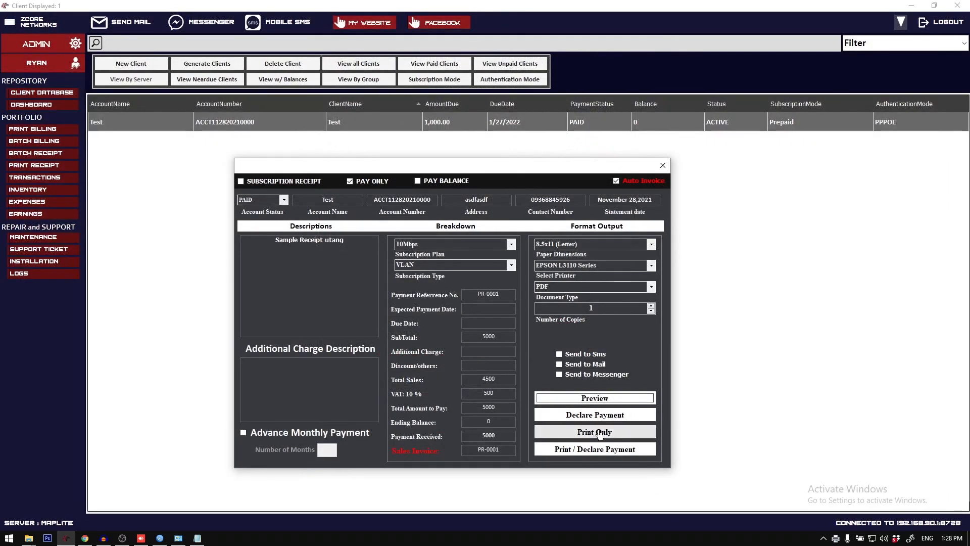
# Step: Switch the receipt between Pay Balance and Subscription Receipt modes and close the form without declaring a payment
pyautogui.click(416, 181)
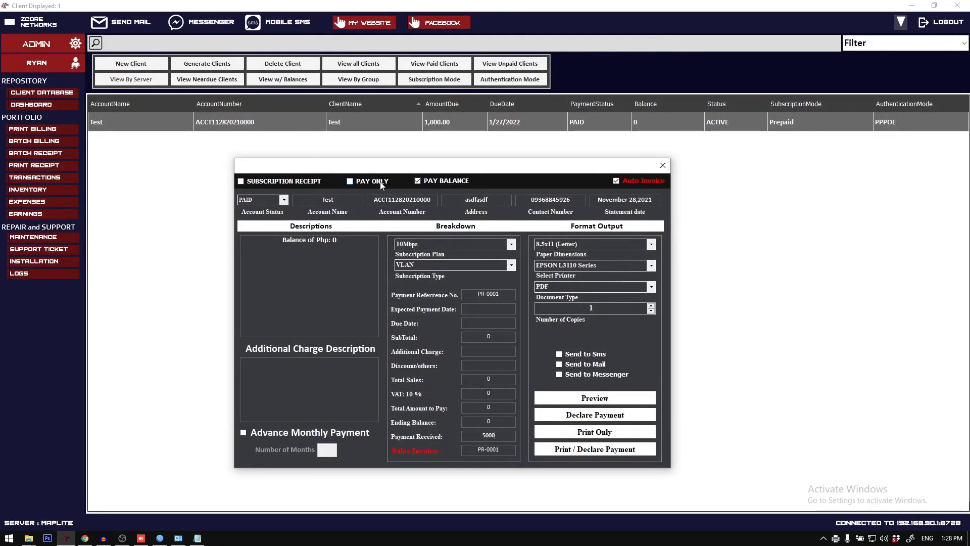
pyautogui.click(320, 181)
pyautogui.click(415, 181)
pyautogui.moveTo(456, 168); pyautogui.dragTo(427, 166)
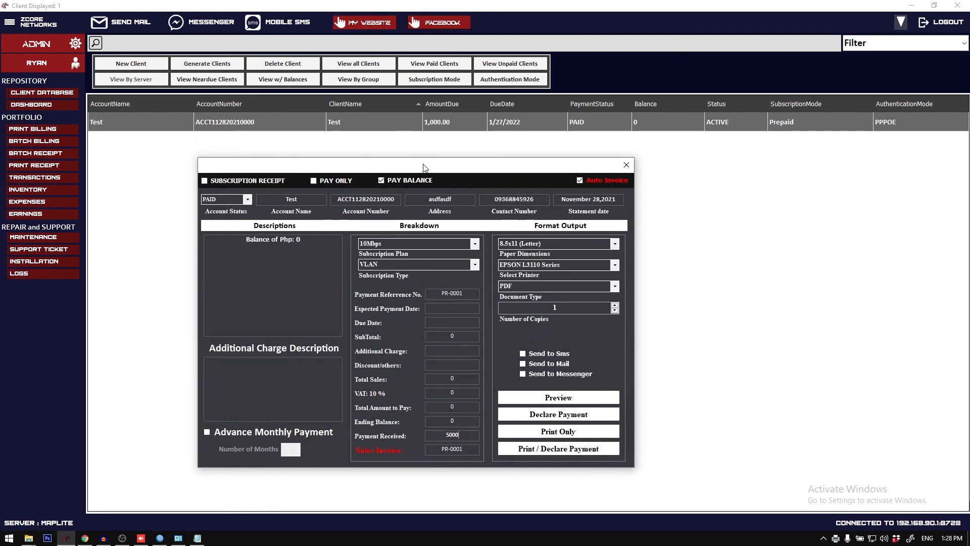
pyautogui.click(632, 164)
# Step: Update the Test client's record with a balance of 1000 and apply the change
pyautogui.rightClick(436, 120)
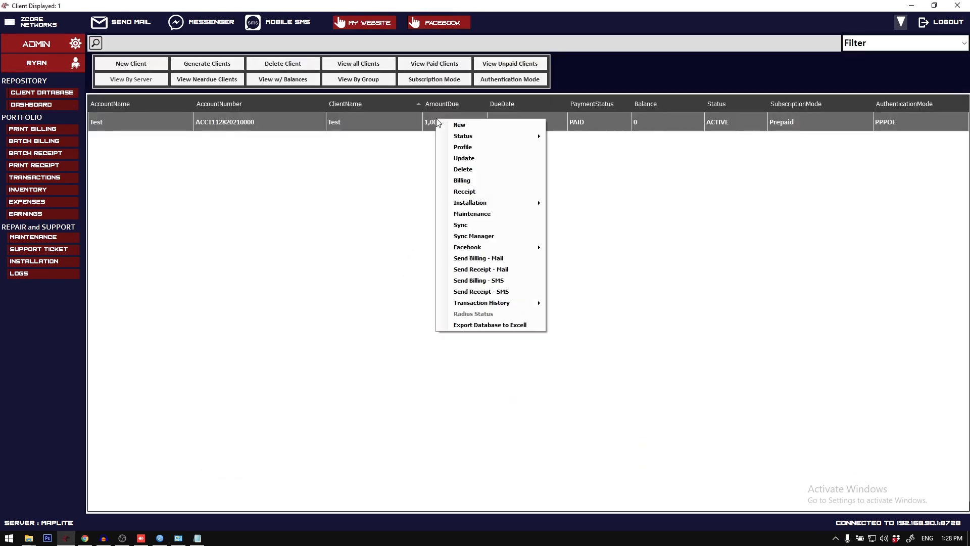
pyautogui.click(475, 158)
pyautogui.doubleClick(596, 272)
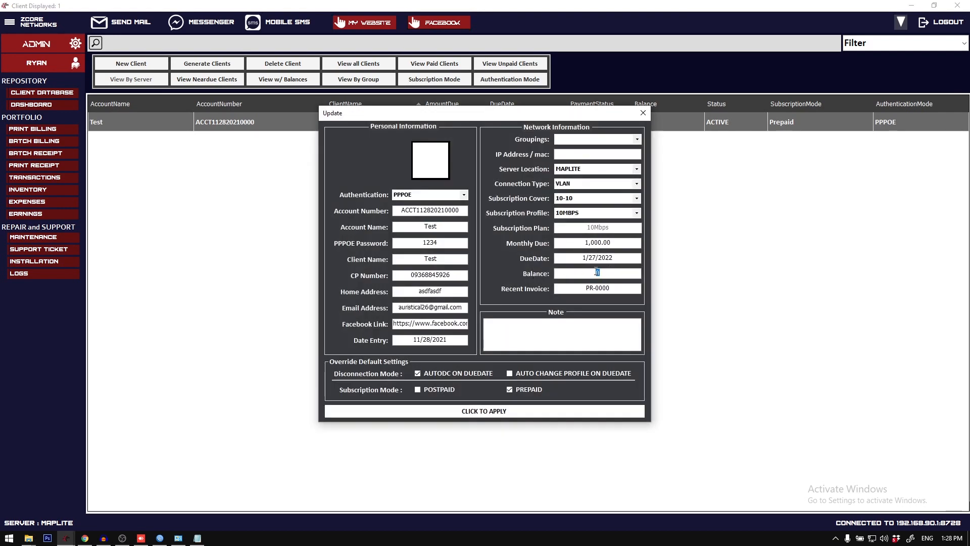
pyautogui.write('1000')
pyautogui.click(497, 410)
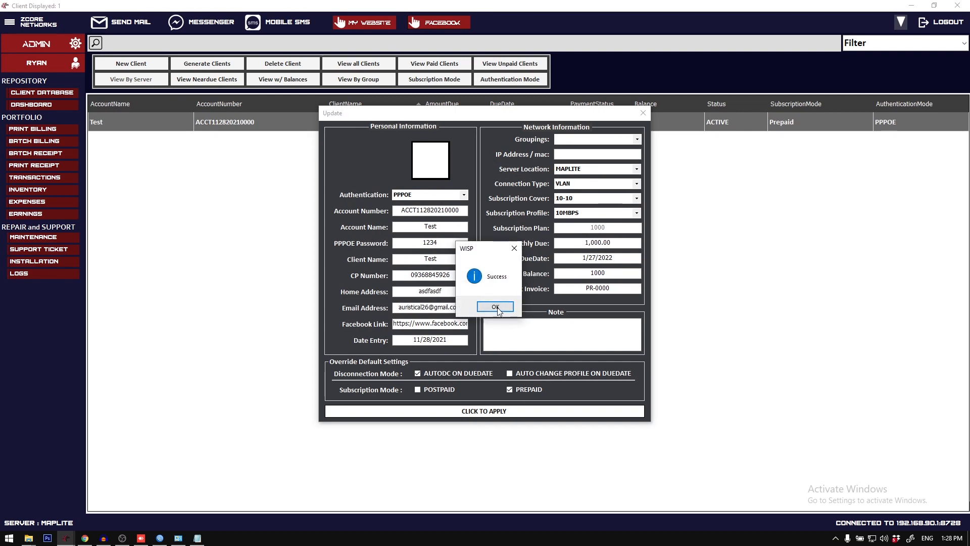
pyautogui.click(495, 307)
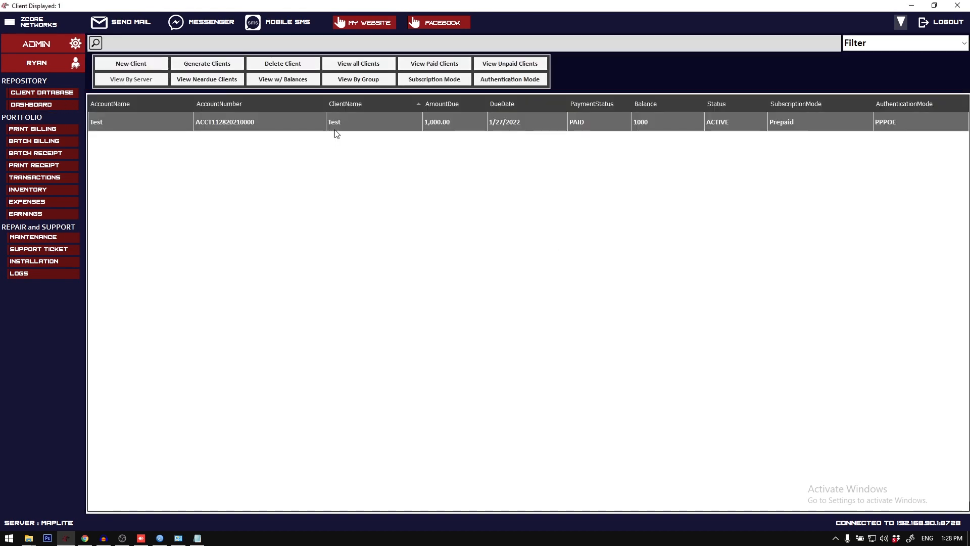
# Step: Declare a payment for the Test client in Pay Balance mode and refresh the client database
pyautogui.doubleClick(336, 133)
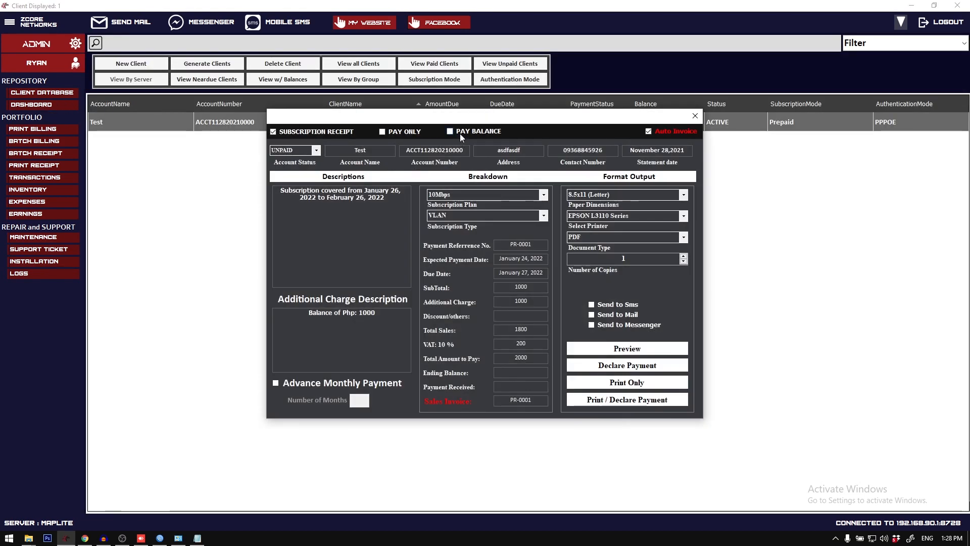
pyautogui.click(461, 133)
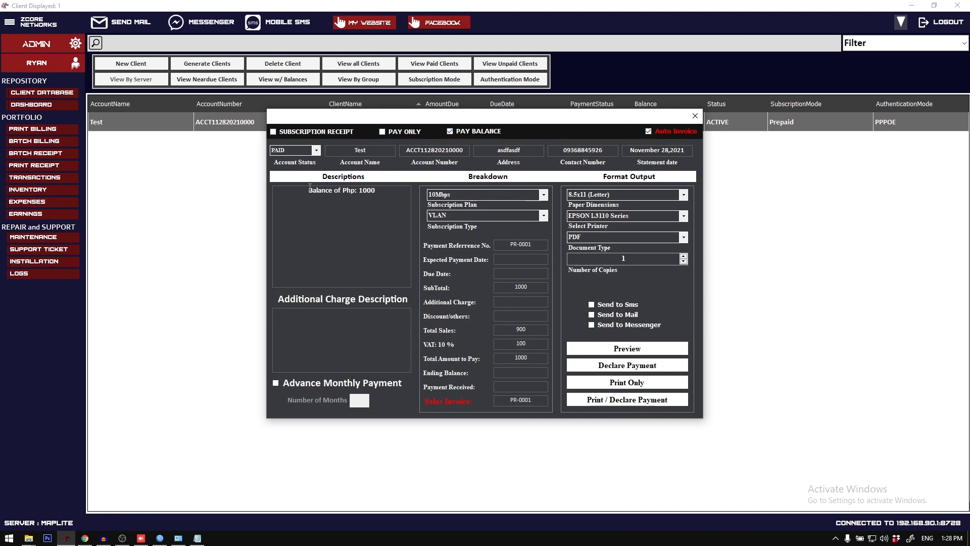
pyautogui.moveTo(309, 187); pyautogui.dragTo(381, 192)
pyautogui.moveTo(502, 287); pyautogui.dragTo(531, 289)
pyautogui.click(522, 387)
pyautogui.click(594, 365)
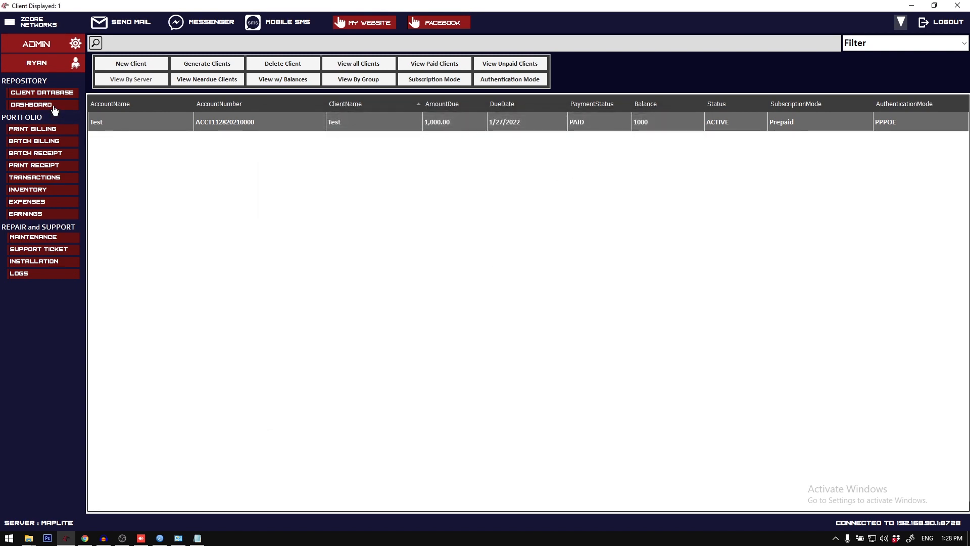
pyautogui.click(53, 97)
# Step: Open the Test client's receipt form, compare how Subscription Receipt, Pay Only and Pay Balance fill the breakdown, and close the form
pyautogui.click(605, 126)
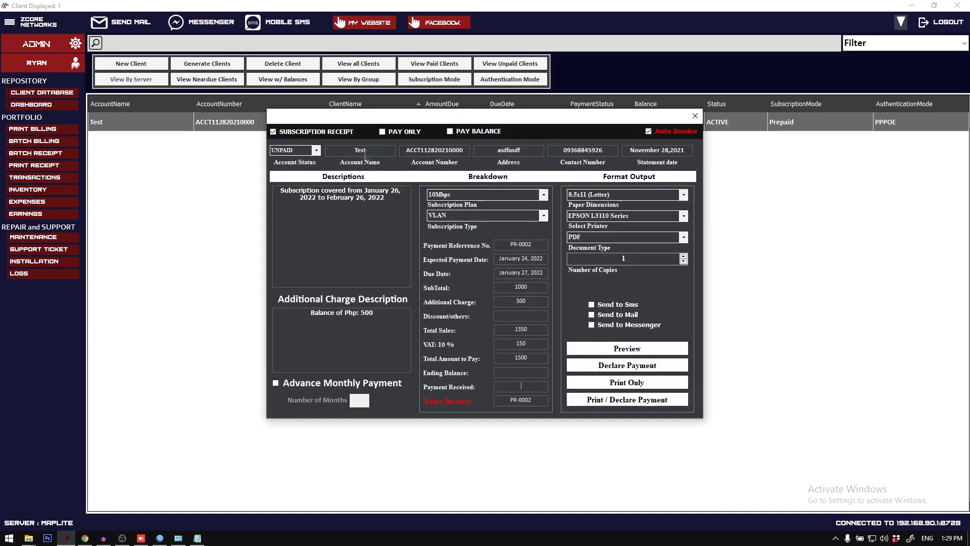
pyautogui.click(411, 130)
pyautogui.click(475, 131)
pyautogui.click(333, 133)
pyautogui.click(410, 133)
pyautogui.click(497, 133)
pyautogui.click(351, 133)
pyautogui.click(412, 133)
pyautogui.click(481, 135)
pyautogui.click(397, 132)
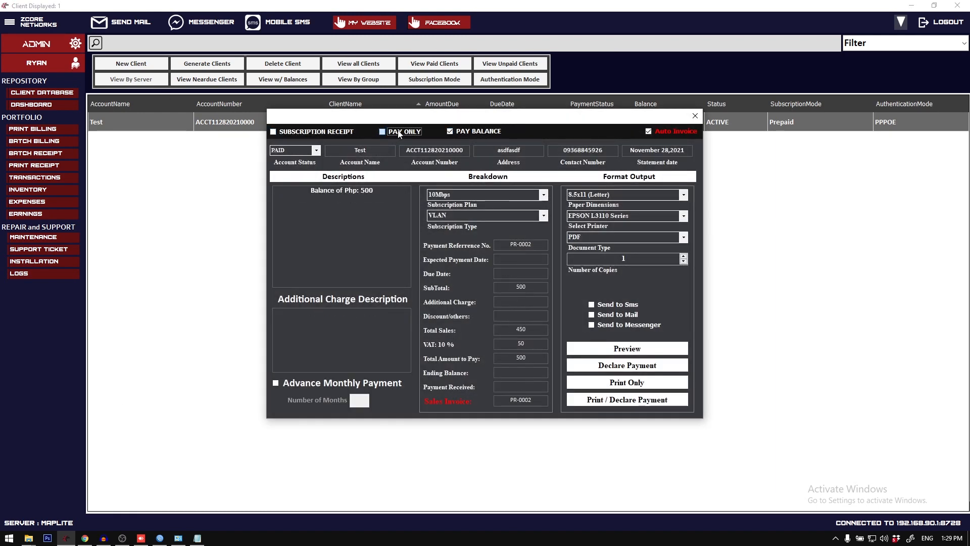
pyautogui.click(326, 129)
pyautogui.click(405, 132)
pyautogui.click(451, 131)
pyautogui.click(322, 132)
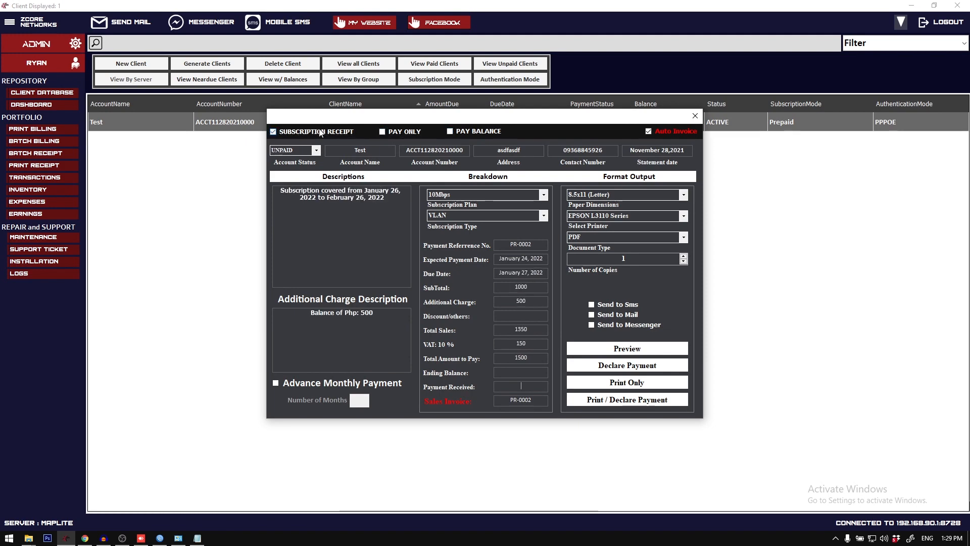
pyautogui.click(695, 116)
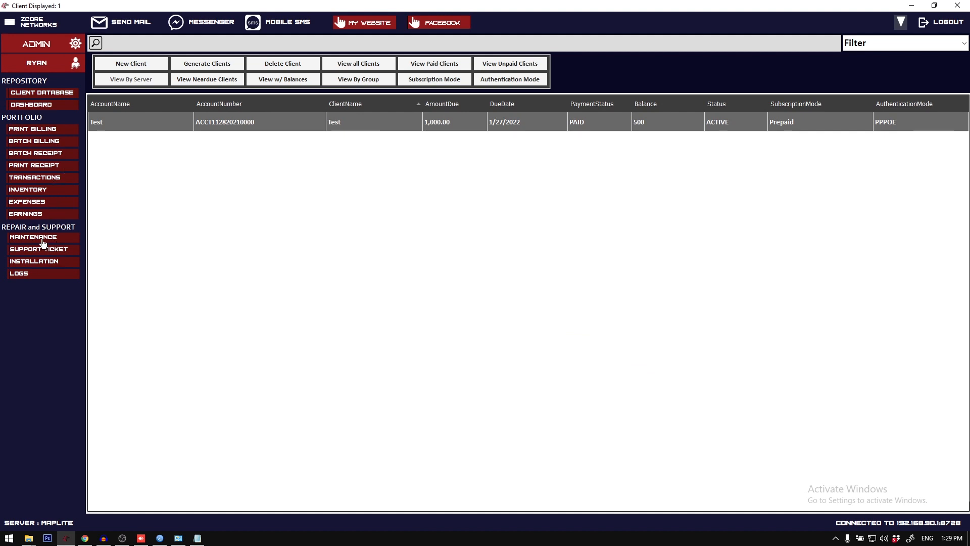
# Step: Open the Inventory window and try to register an item without filling in its name, prices or stock
pyautogui.click(45, 191)
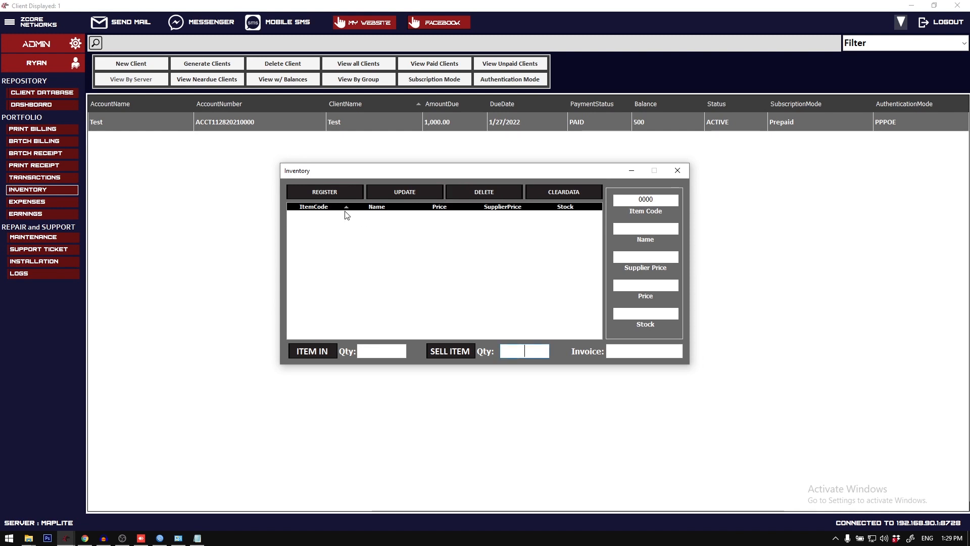
pyautogui.moveTo(404, 176); pyautogui.dragTo(397, 203)
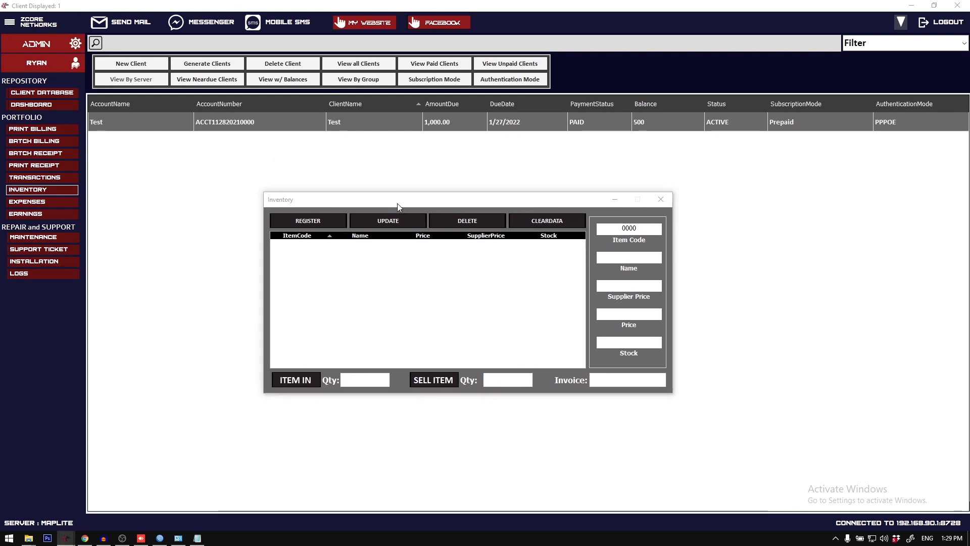
pyautogui.click(319, 221)
pyautogui.click(508, 306)
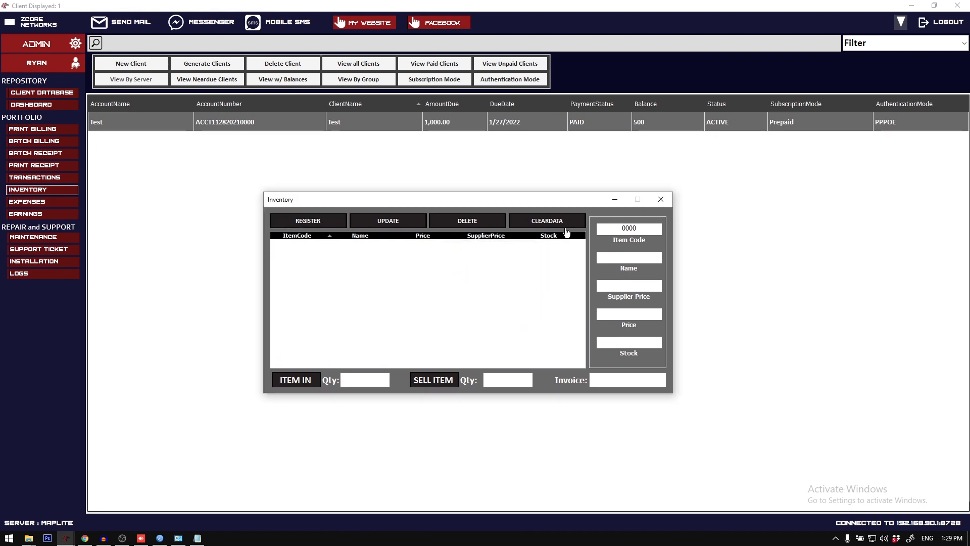
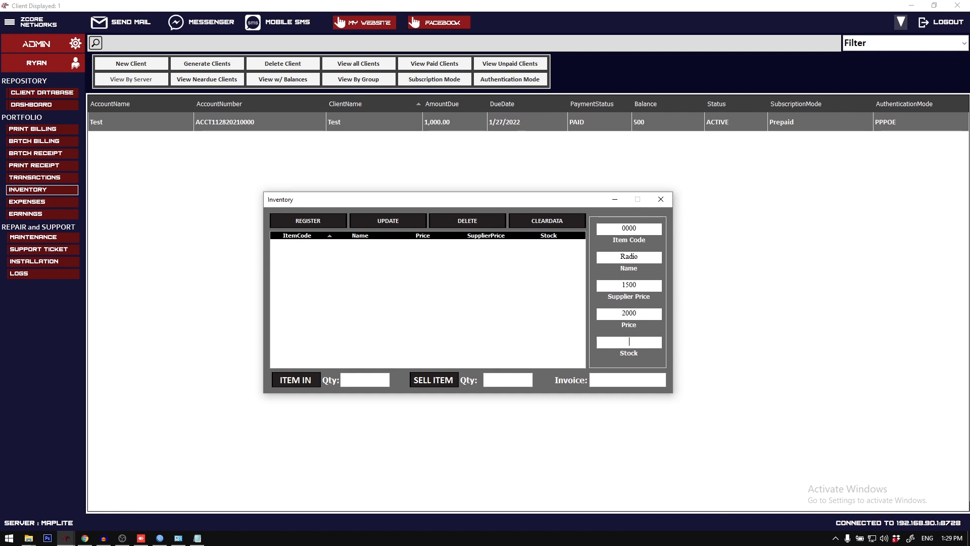
# Step: Set the Radio item's stock to 999, register the item in the inventory and acknowledge the message
pyautogui.write('999')
pyautogui.click(326, 223)
pyautogui.click(517, 304)
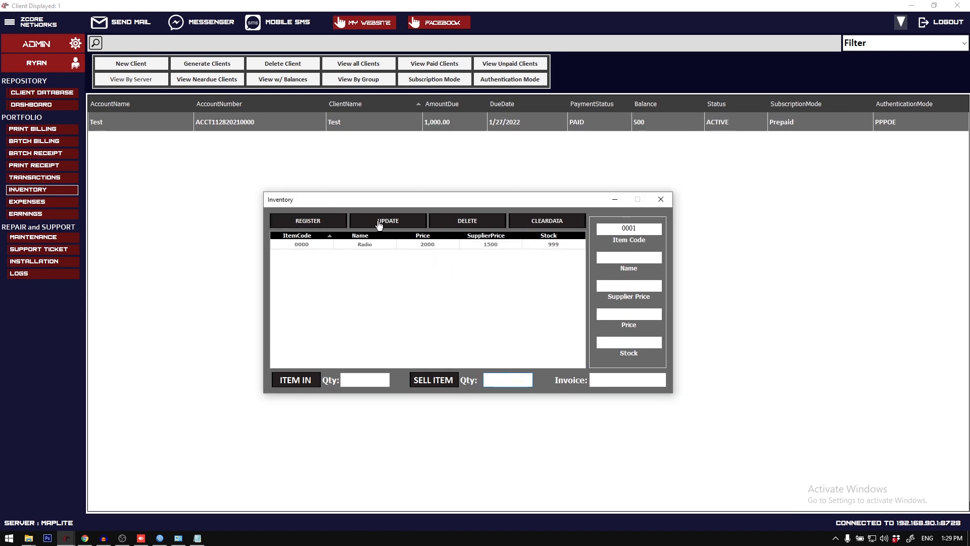
# Step: Register an Installation item with supplier price 5000, price 5000 and stock 999, and close the Inventory window
pyautogui.moveTo(388, 203); pyautogui.dragTo(382, 201)
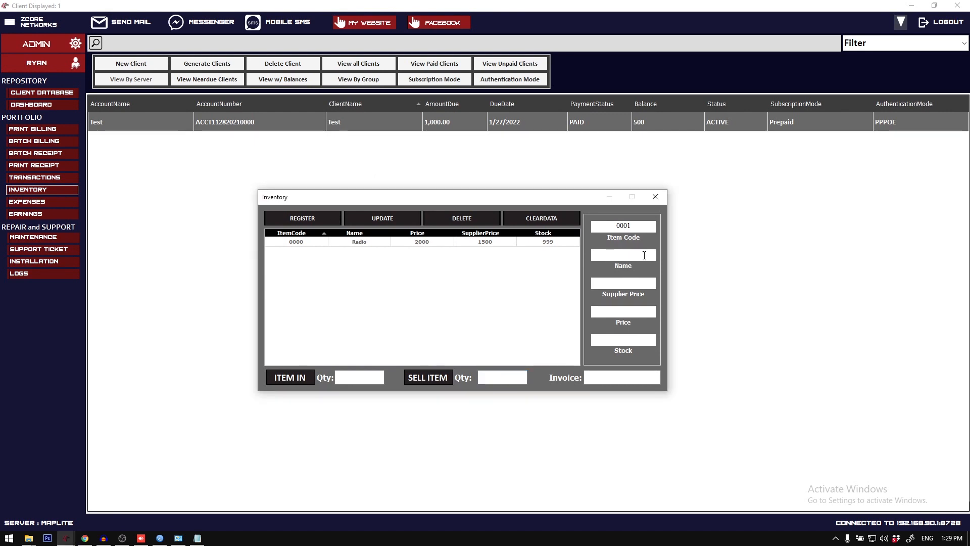
pyautogui.write('Installation')
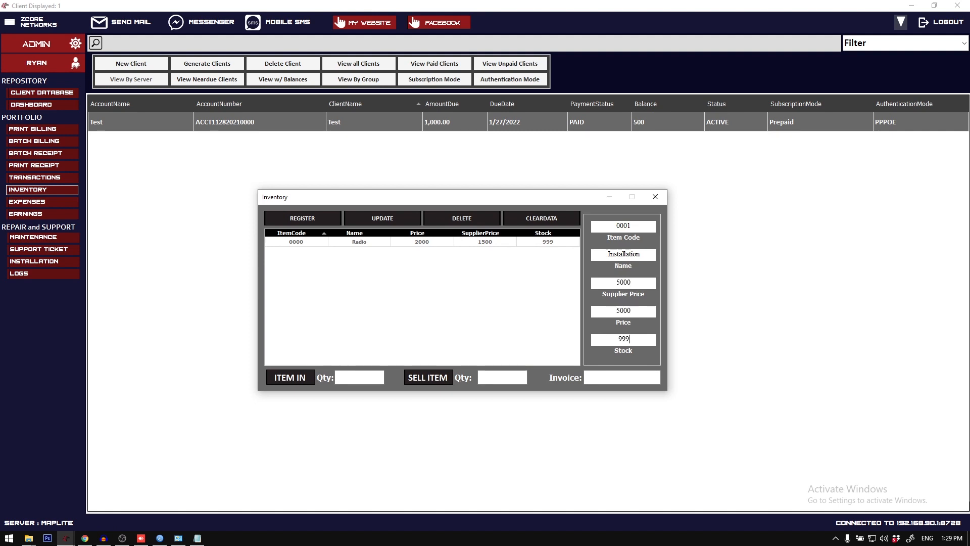
pyautogui.click(321, 220)
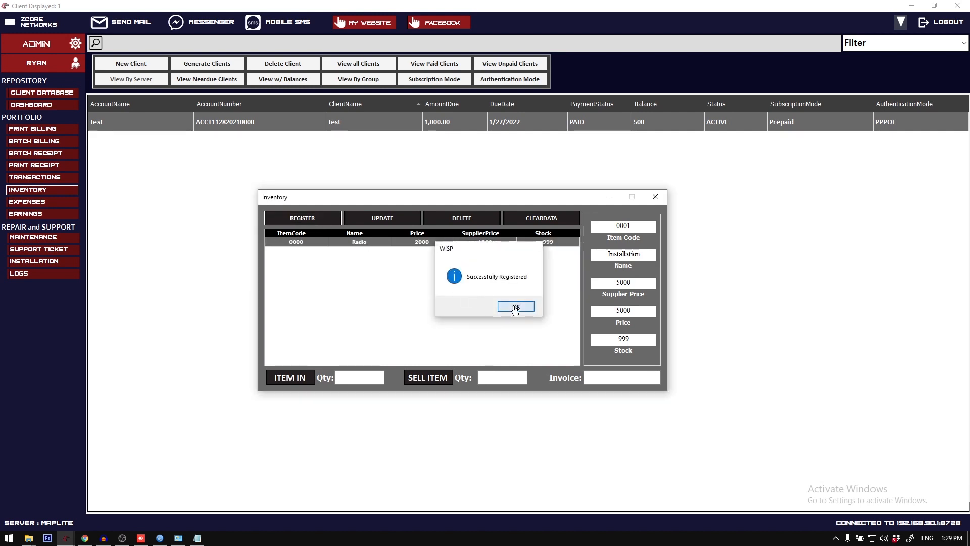
pyautogui.click(512, 305)
pyautogui.click(665, 198)
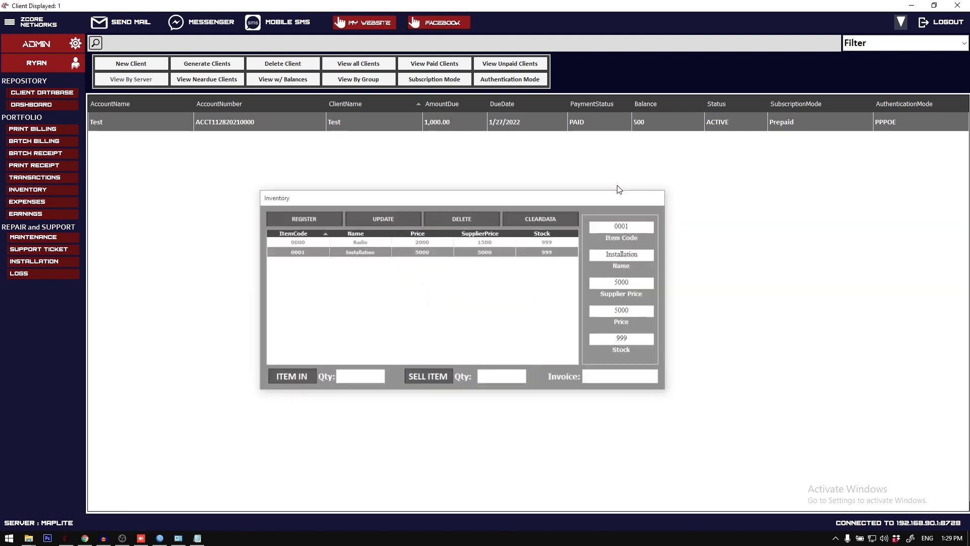
# Step: Create an installation checkout for the Test client and insert the Radio material with quantity 1 and a 10% discount
pyautogui.rightClick(357, 129)
pyautogui.moveTo(423, 211)
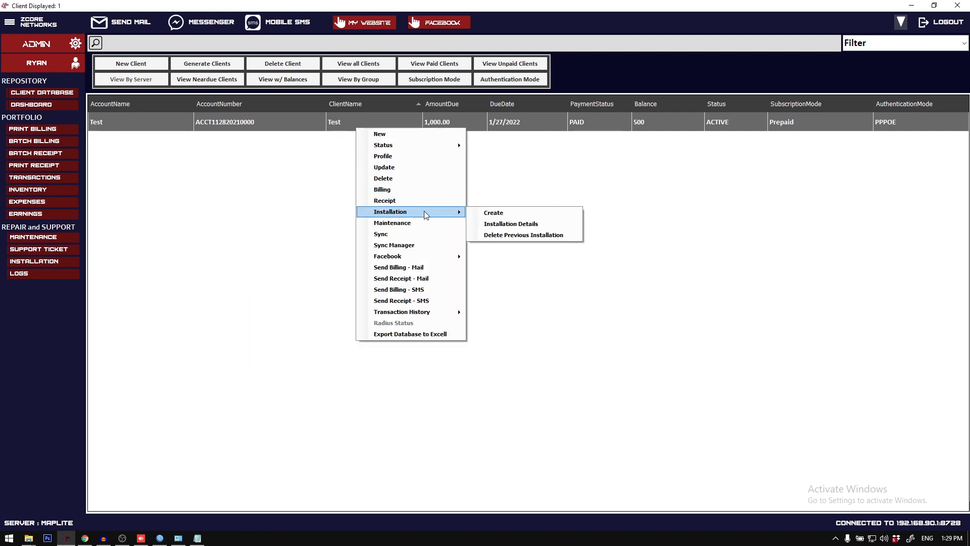
pyautogui.click(518, 216)
pyautogui.click(562, 170)
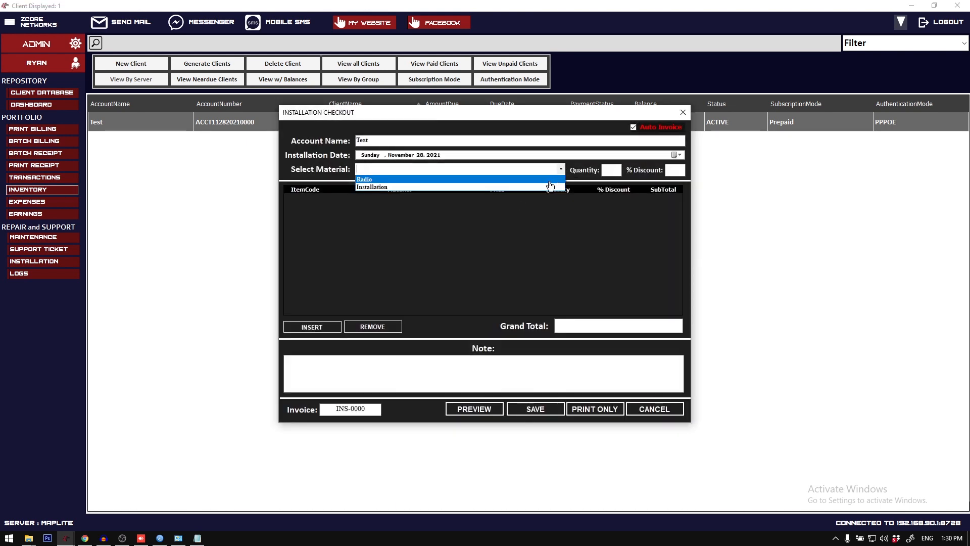
pyautogui.click(550, 181)
pyautogui.click(613, 171)
pyautogui.write('1')
pyautogui.click(676, 170)
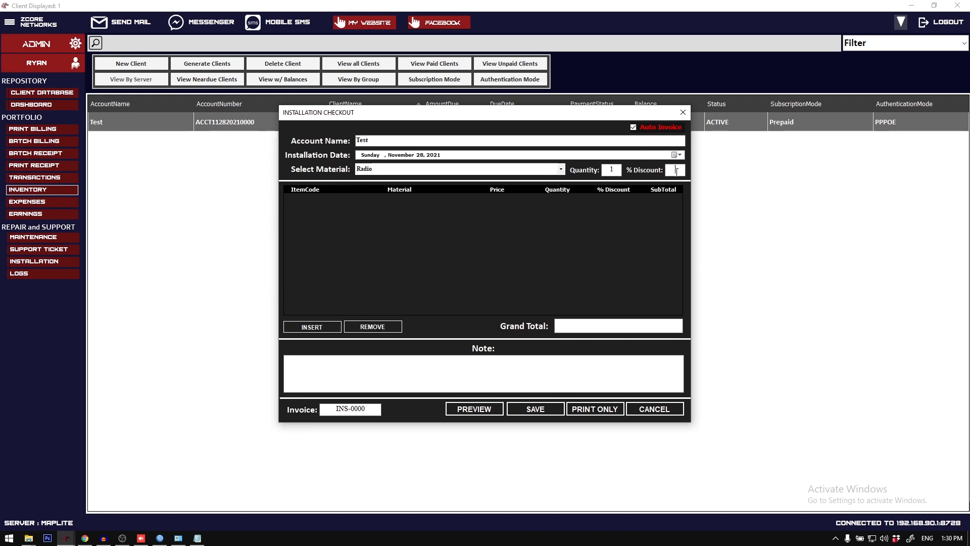
pyautogui.write('10')
pyautogui.click(329, 327)
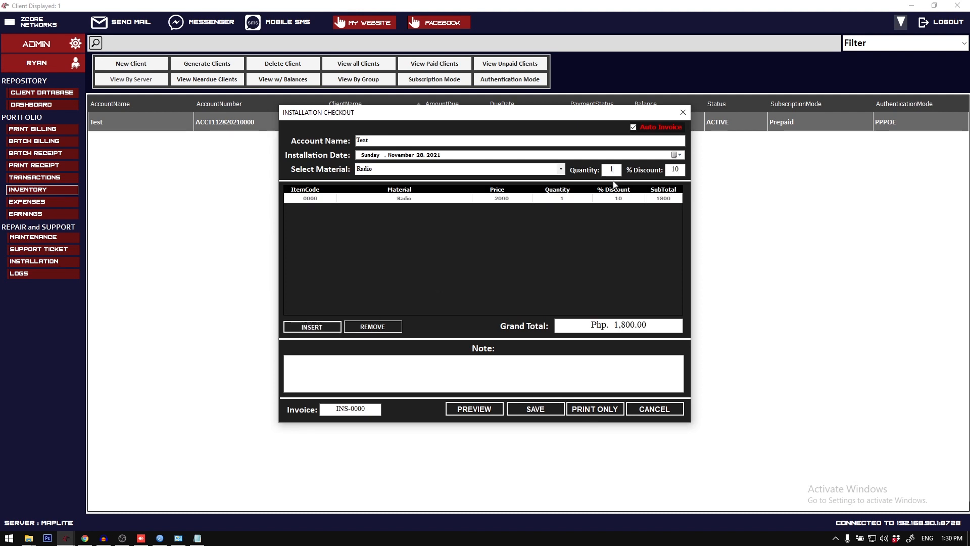
# Step: Insert the Installation material into the checkout with the same quantity and discount as the Radio
pyautogui.click(677, 155)
pyautogui.click(565, 180)
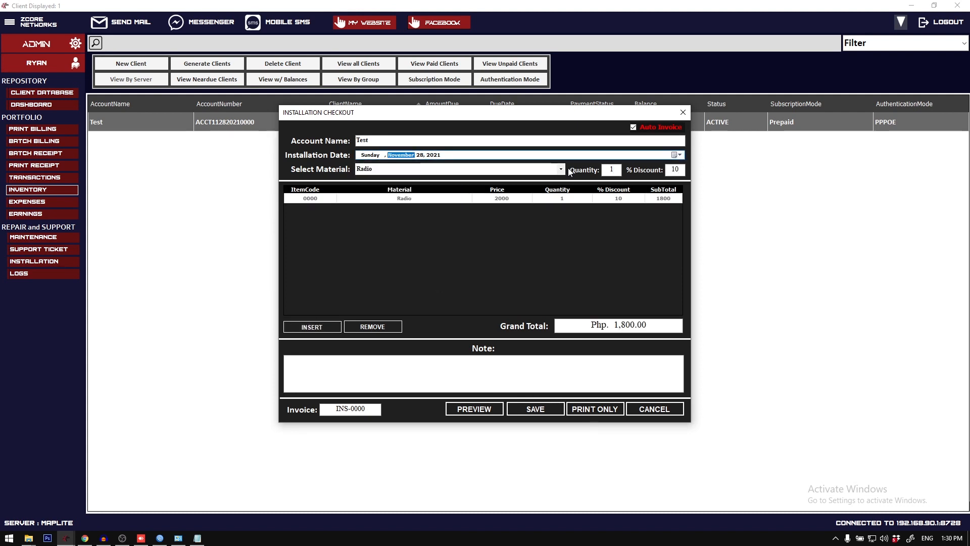
pyautogui.click(561, 169)
pyautogui.click(471, 187)
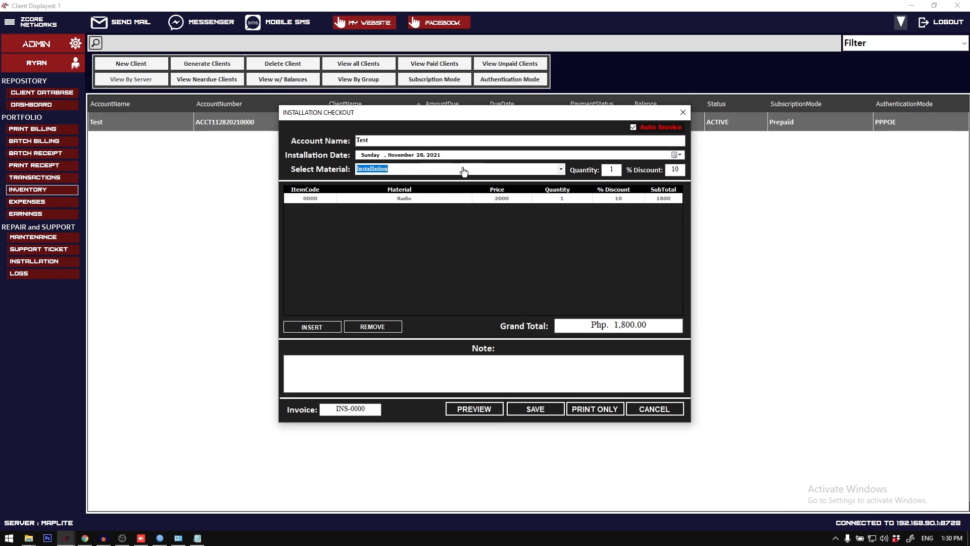
pyautogui.click(325, 329)
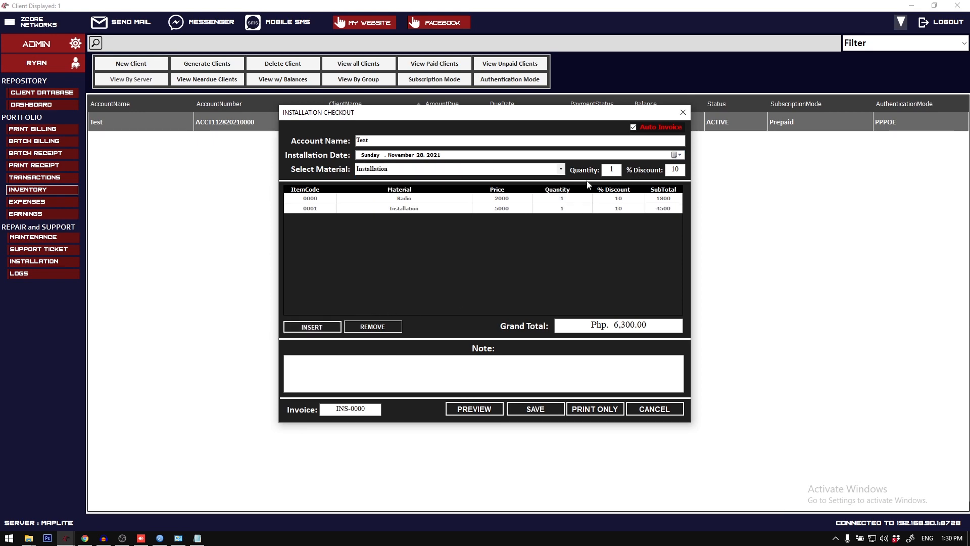
# Step: Preview the printed installation form, and close both the preview and the installation checkout without saving
pyautogui.click(477, 409)
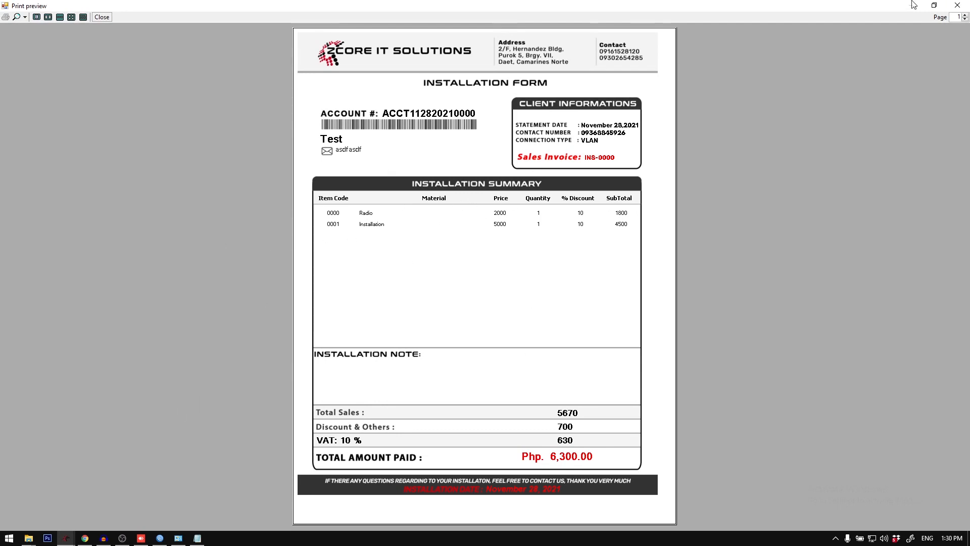
pyautogui.click(957, 5)
pyautogui.click(682, 111)
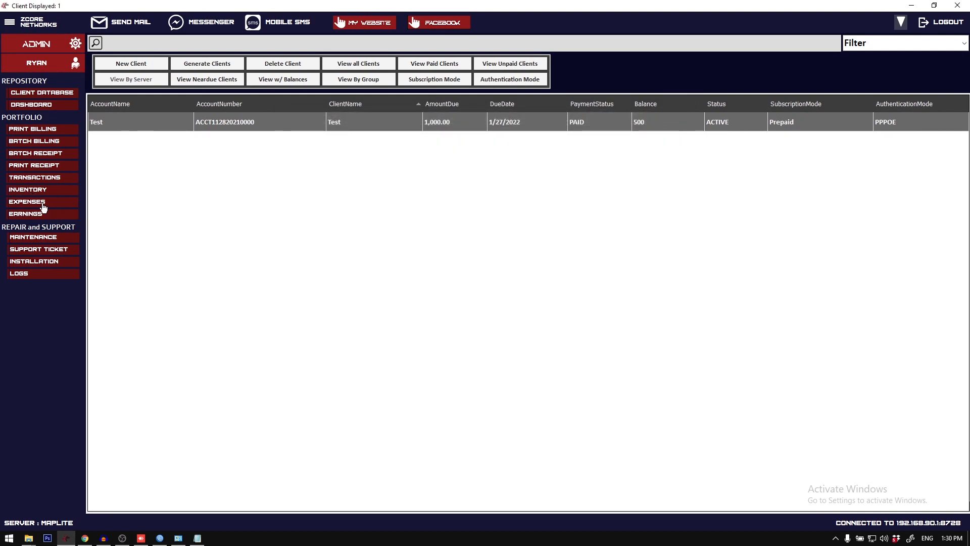
# Step: Open the Expenses form to view its fields and close it
pyautogui.click(42, 203)
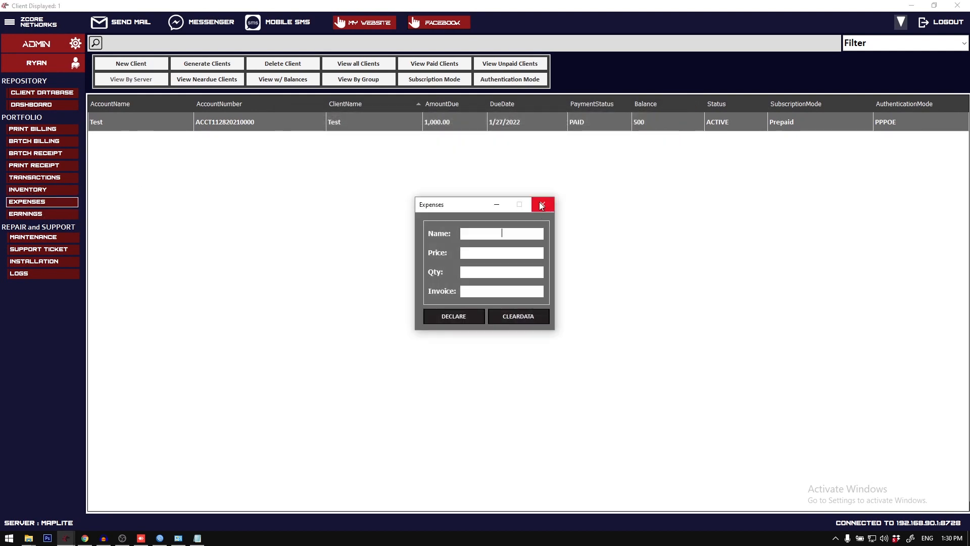
pyautogui.moveTo(514, 210); pyautogui.dragTo(484, 211)
pyautogui.click(513, 205)
# Step: Open the earnings report, examine the gross income, net income and ISP client payment rows, and close it
pyautogui.click(43, 214)
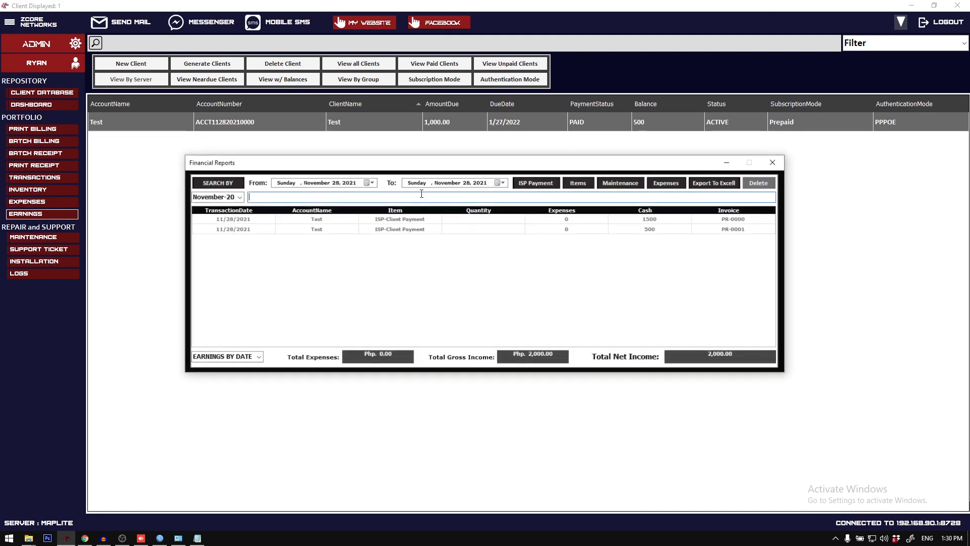
pyautogui.moveTo(502, 355); pyautogui.dragTo(601, 352)
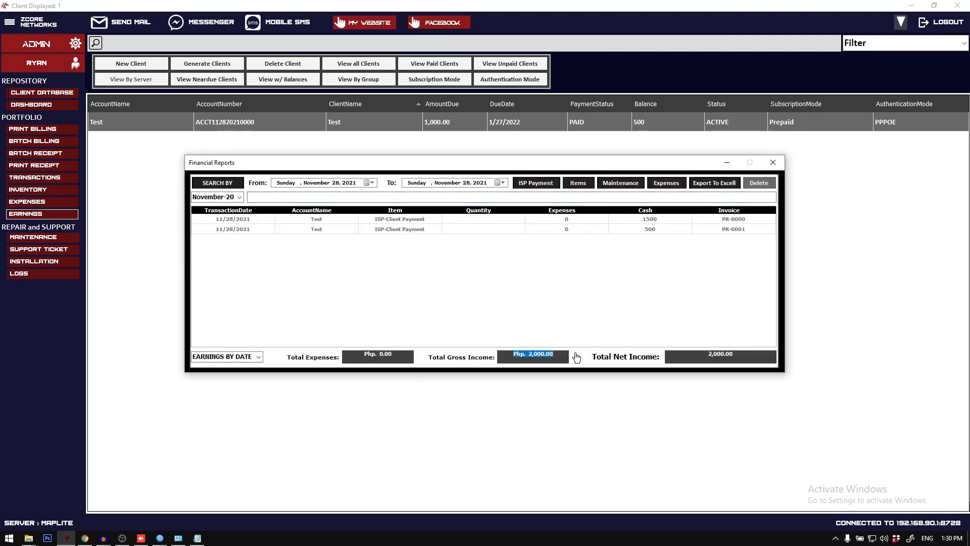
pyautogui.moveTo(509, 356); pyautogui.dragTo(597, 357)
pyautogui.moveTo(707, 354); pyautogui.dragTo(736, 354)
pyautogui.moveTo(388, 223); pyautogui.dragTo(480, 222)
pyautogui.click(489, 228)
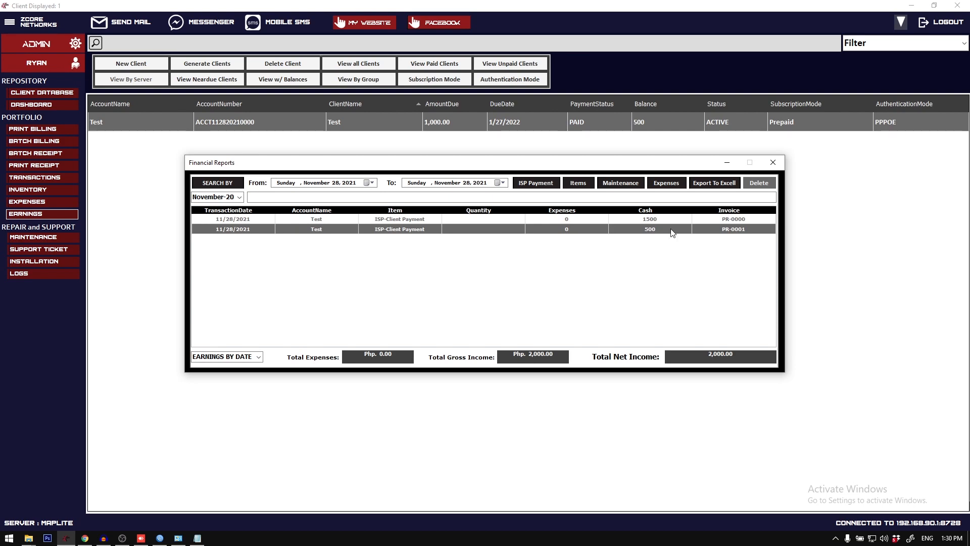
pyautogui.click(773, 163)
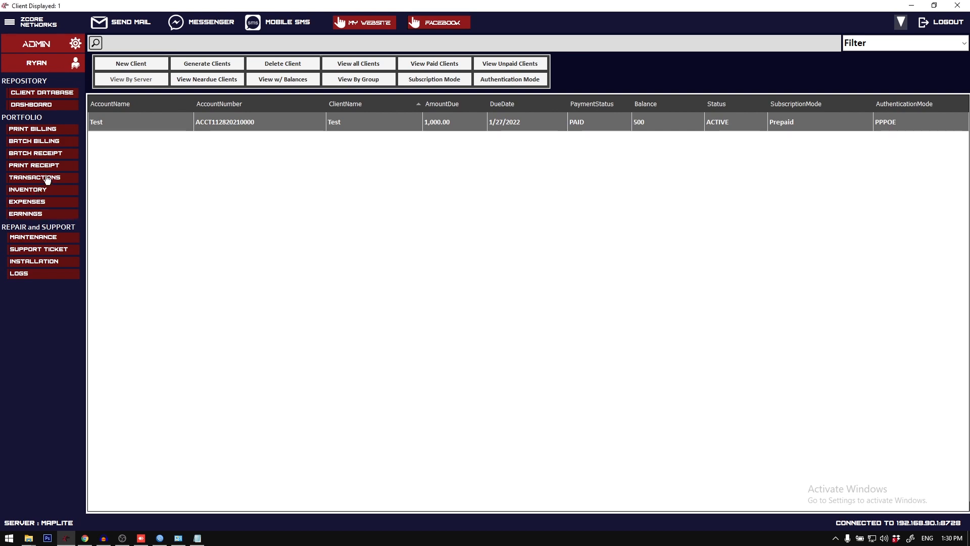
# Step: Declare a PLDT expense with price 5000, quantity 1 and invoice 2343234
pyautogui.click(41, 203)
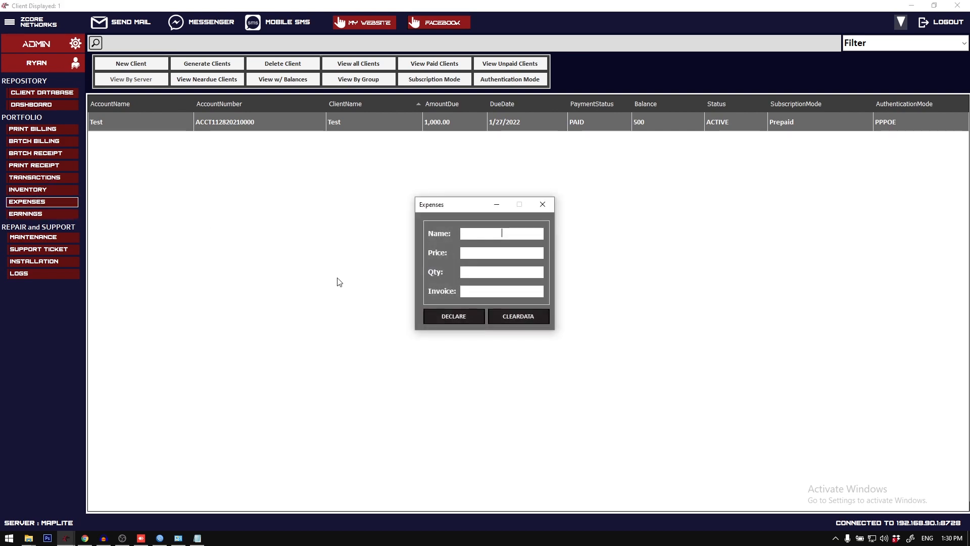
pyautogui.click(103, 539)
pyautogui.click(103, 539)
pyautogui.click(835, 539)
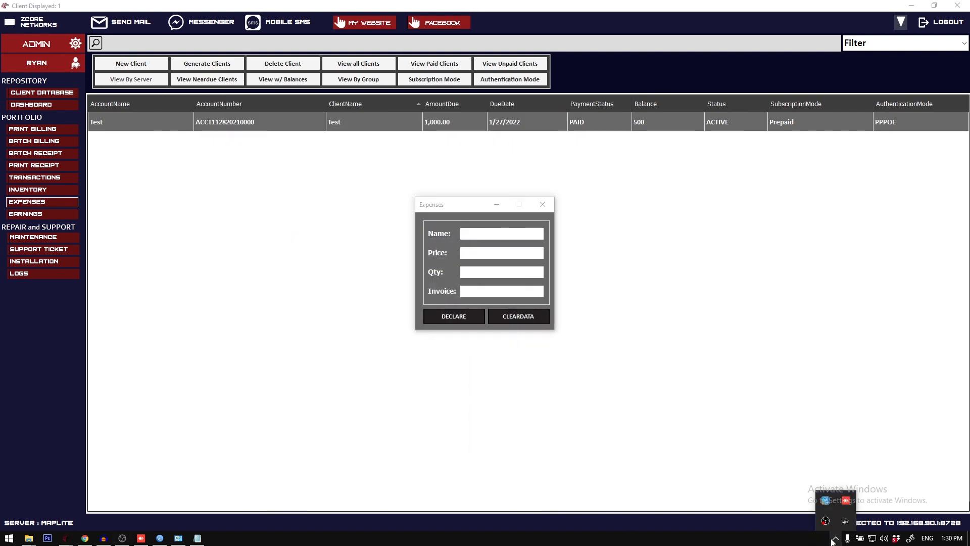
pyautogui.click(833, 542)
pyautogui.click(516, 233)
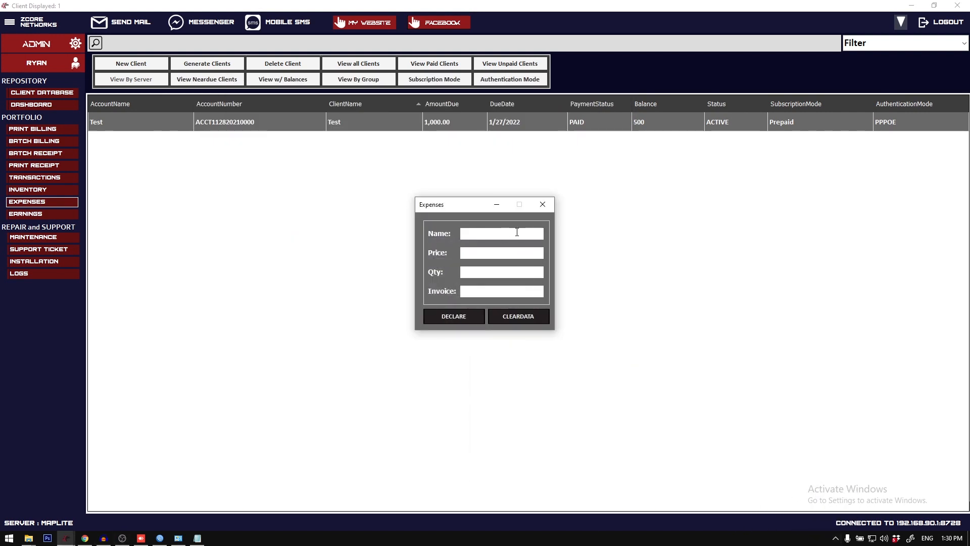
pyautogui.write('PLDT')
pyautogui.press('Tab')
pyautogui.write('2343234')
pyautogui.click(453, 317)
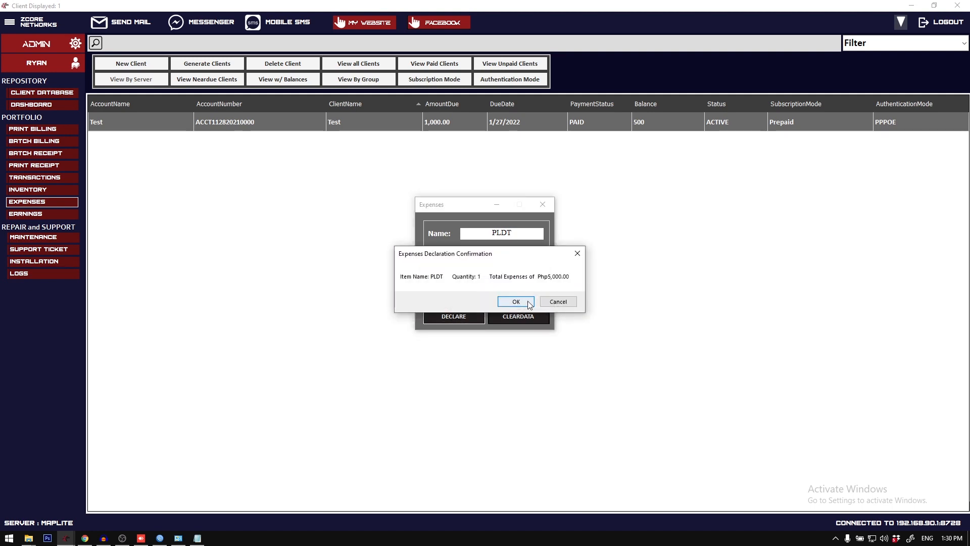
# Step: Reopen the earnings report, examine the PLDT expense entry and its effect on the total net income, and close the report
pyautogui.click(32, 217)
pyautogui.moveTo(696, 356); pyautogui.dragTo(760, 353)
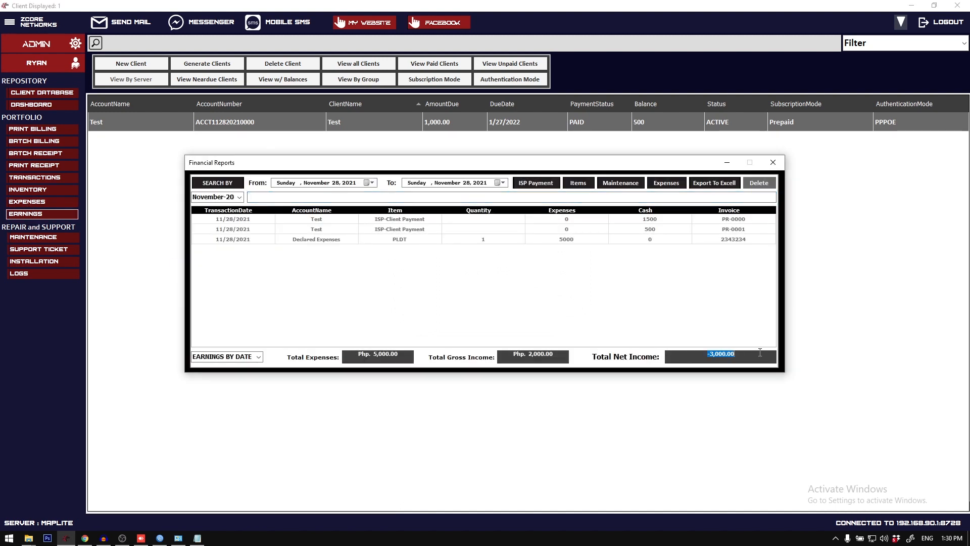
pyautogui.moveTo(688, 360); pyautogui.dragTo(763, 355)
pyautogui.click(570, 237)
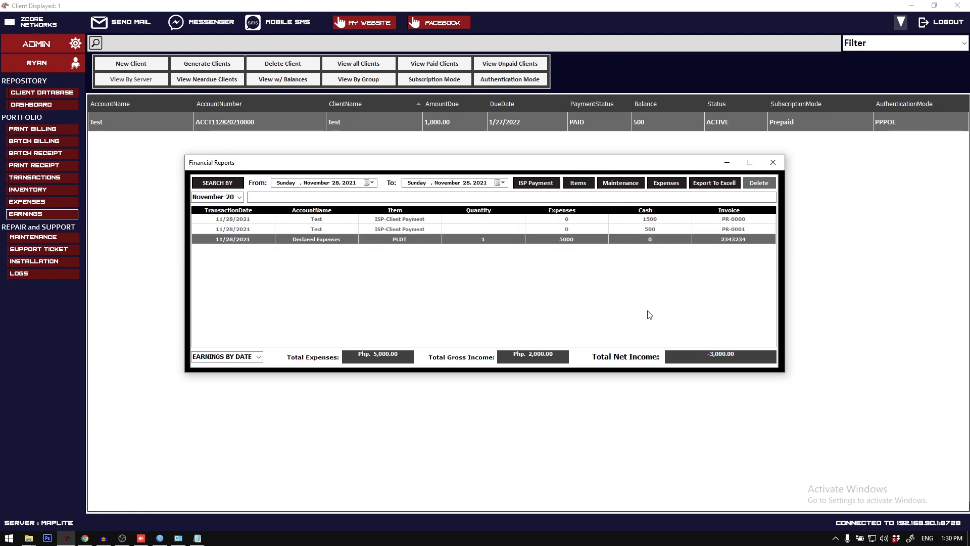
pyautogui.doubleClick(688, 357)
pyautogui.moveTo(688, 356); pyautogui.dragTo(777, 359)
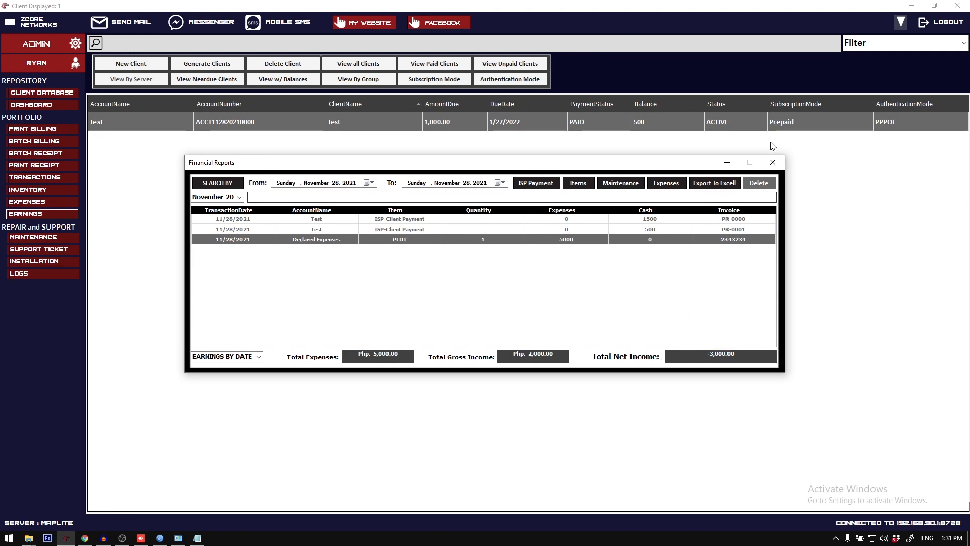
pyautogui.click(773, 162)
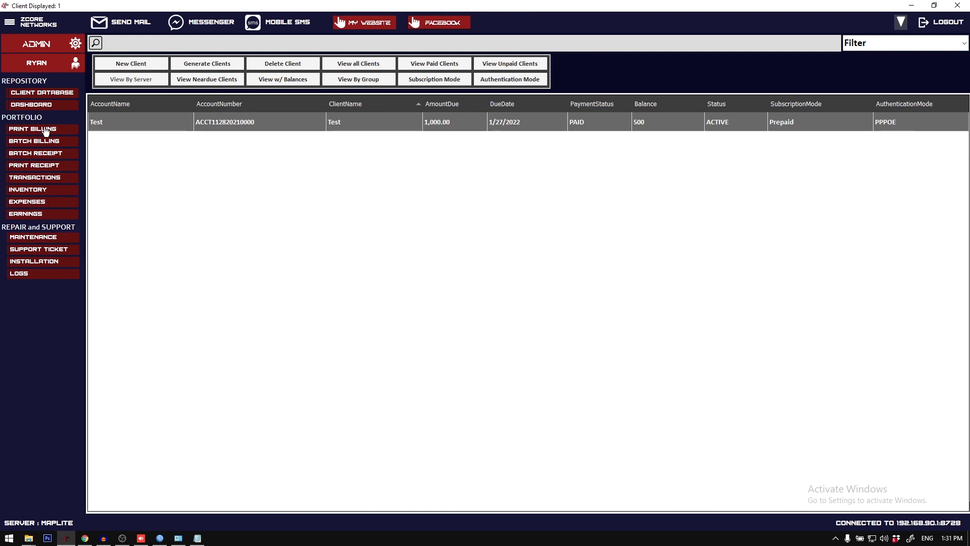
# Step: Open the transaction records, select a payment entry, and filter the list by Billing and by Payment
pyautogui.click(48, 181)
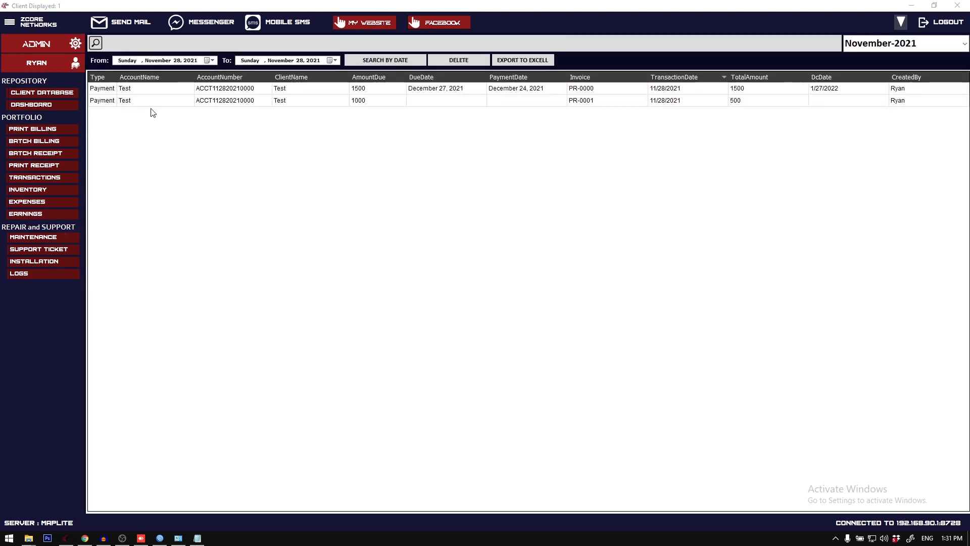
pyautogui.click(218, 99)
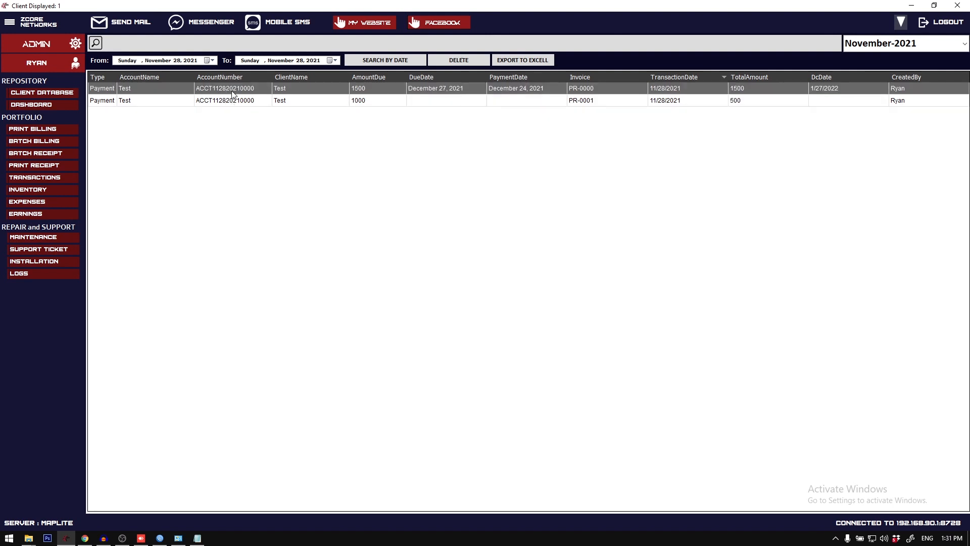
pyautogui.click(964, 43)
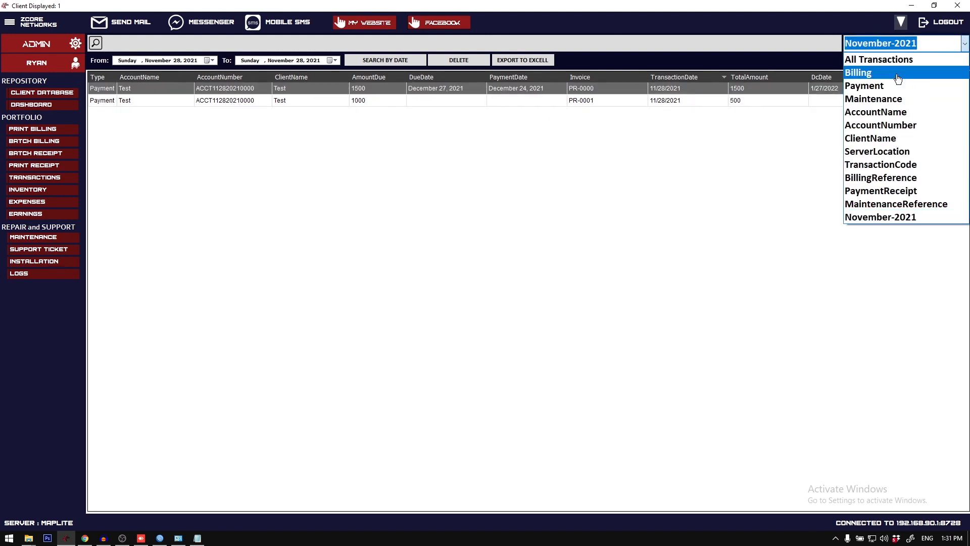
pyautogui.click(898, 76)
pyautogui.click(964, 44)
pyautogui.click(933, 86)
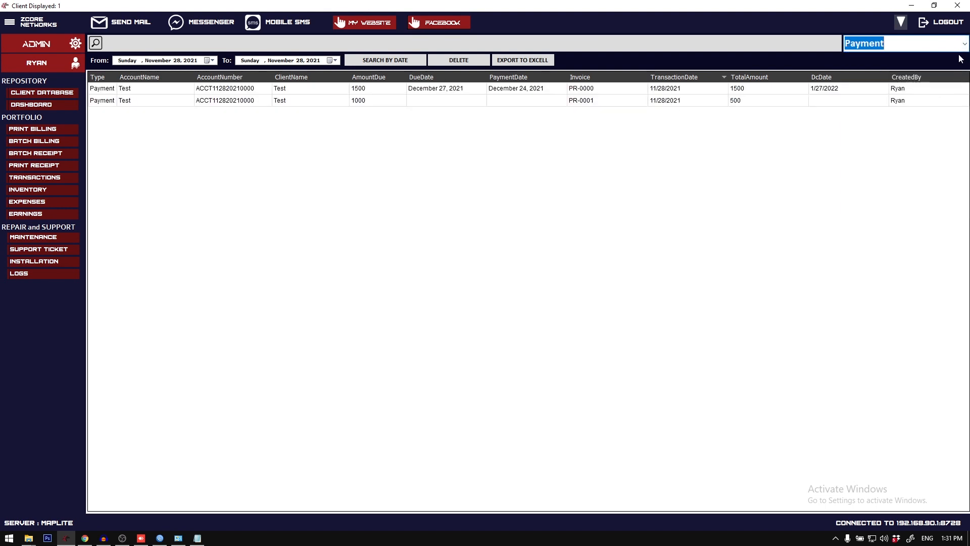
# Step: Open the client database and search the clients by AccountName for "Test"
pyautogui.click(48, 95)
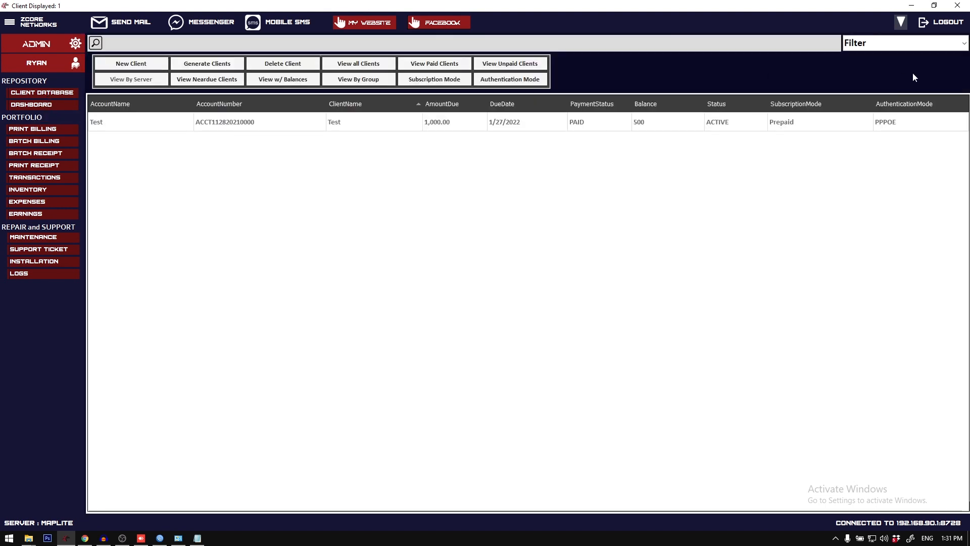
pyautogui.click(965, 45)
pyautogui.click(875, 55)
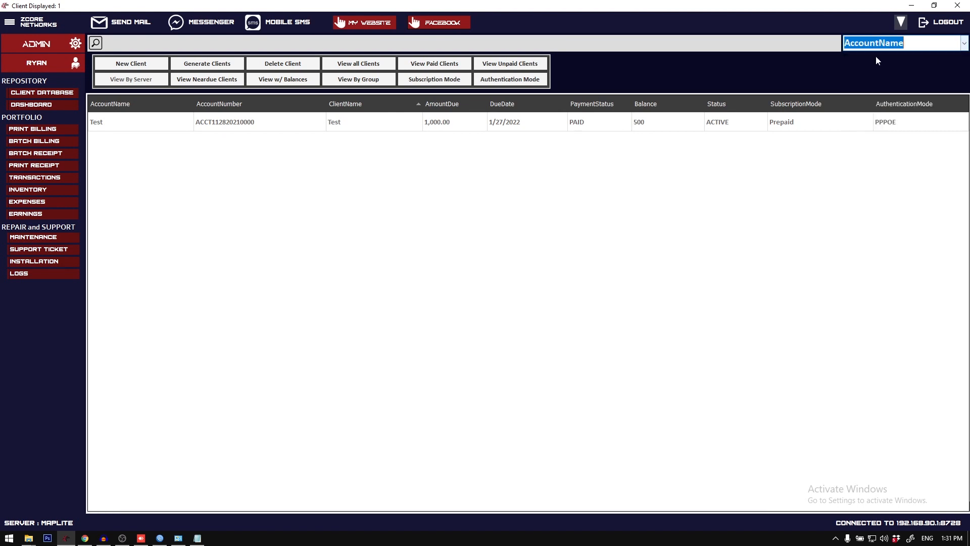
pyautogui.write('Test')
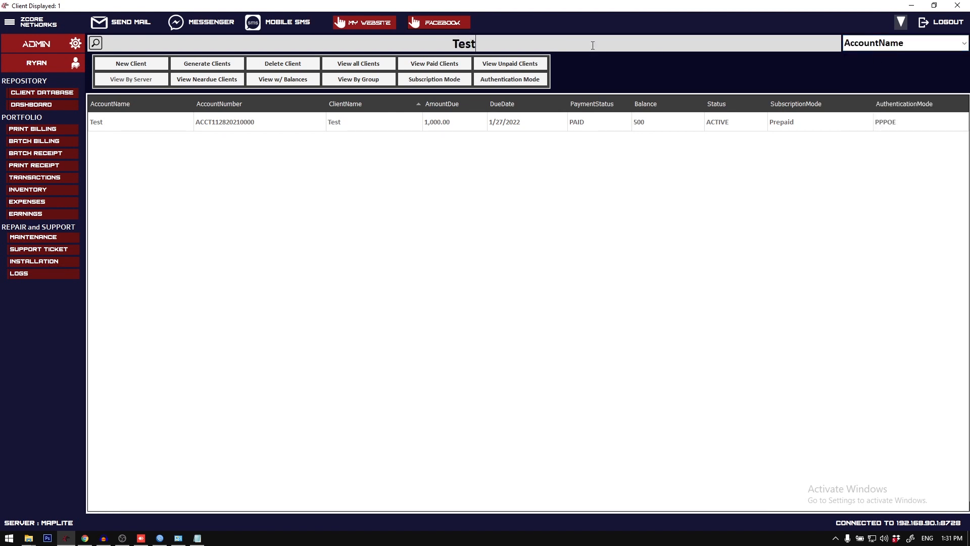
# Step: Replace the client search with an AccountNumber search for a person's first name
pyautogui.moveTo(525, 45); pyautogui.dragTo(440, 46)
pyautogui.click(965, 45)
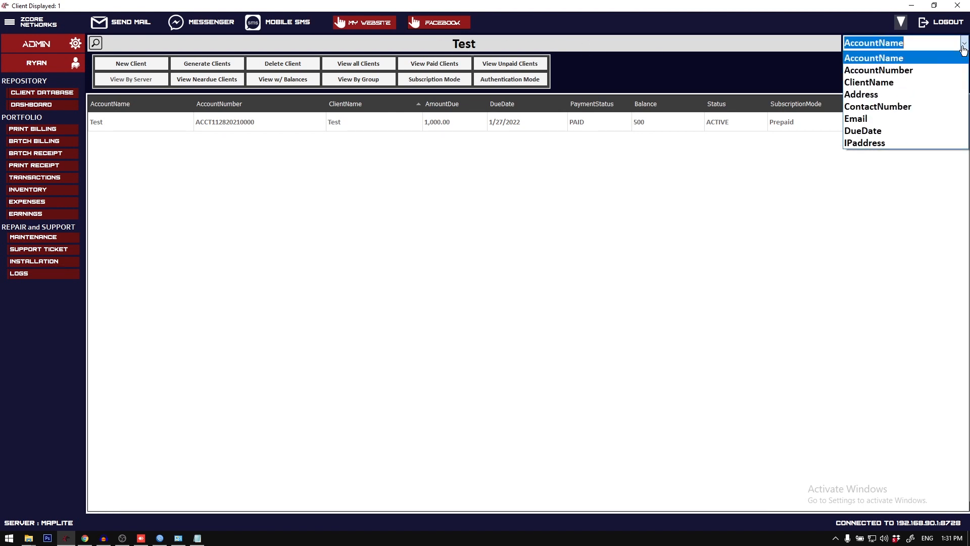
pyautogui.click(880, 66)
pyautogui.press('BackSpace')
pyautogui.press('BackSpace')
pyautogui.press('BackSpace')
pyautogui.press('BackSpace')
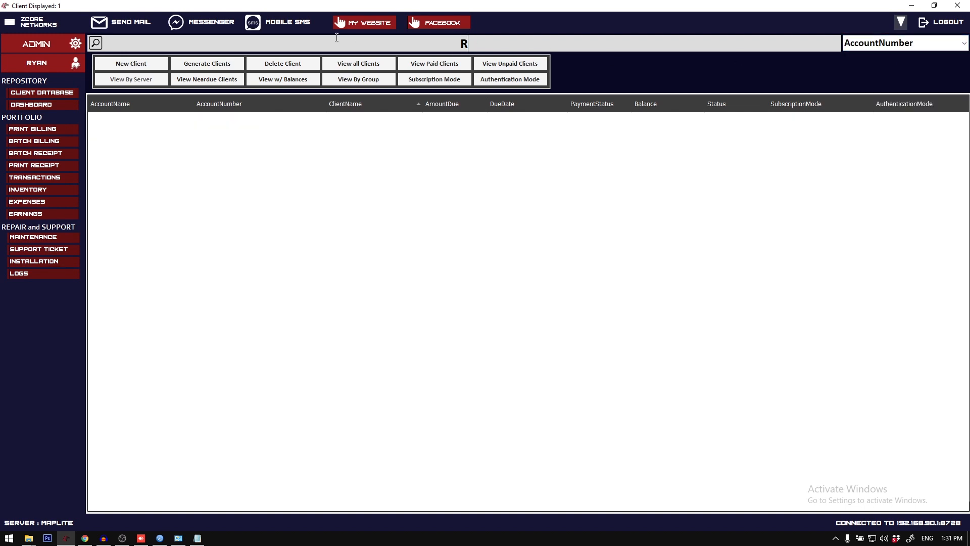
pyautogui.write('Ryan')
# Step: Search the clients by ContactNumber using the leading digits of the phone number, and clear the search term
pyautogui.click(965, 45)
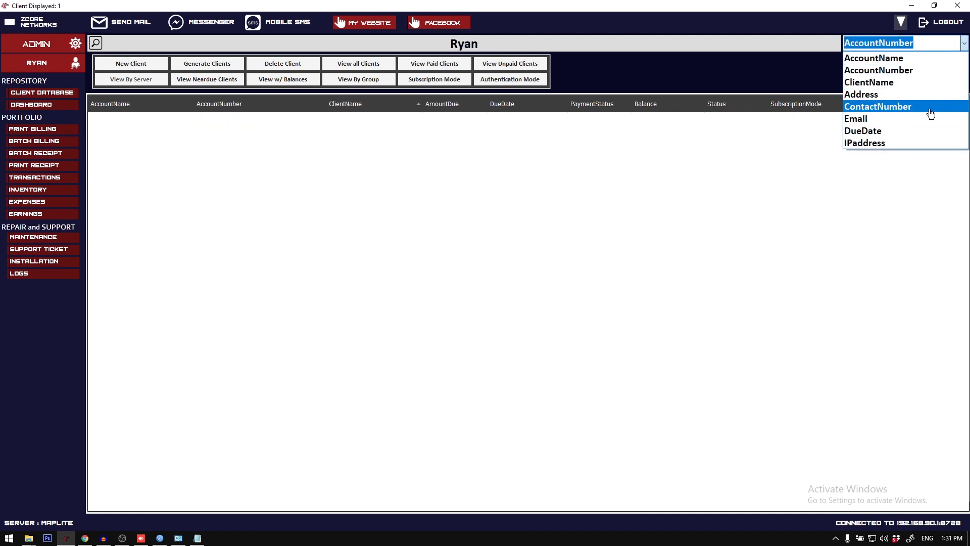
pyautogui.click(932, 106)
pyautogui.click(320, 48)
pyautogui.write('0936')
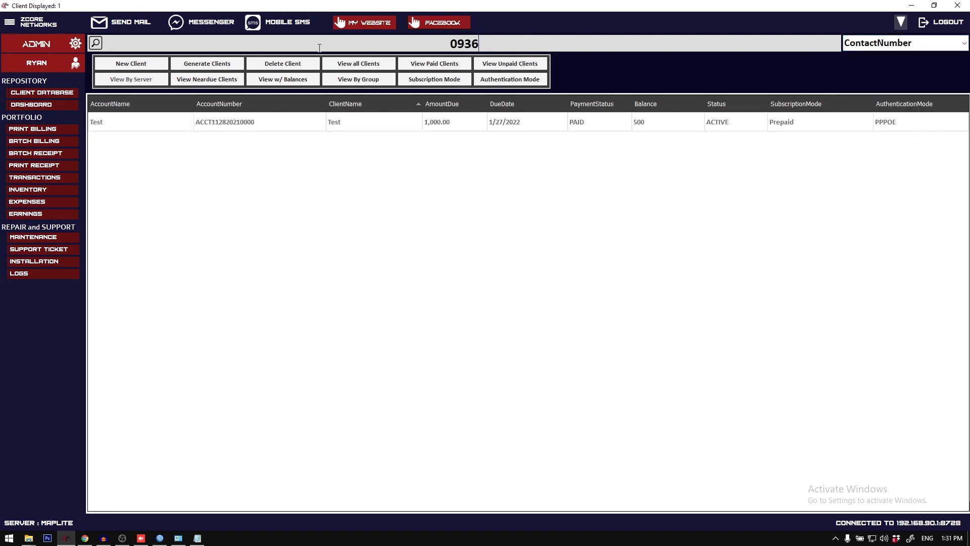
pyautogui.click(320, 48)
pyautogui.press('BackSpace')
# Step: Return to the transaction records, review the available filter options, and select the first payment entry
pyautogui.click(28, 178)
pyautogui.click(903, 44)
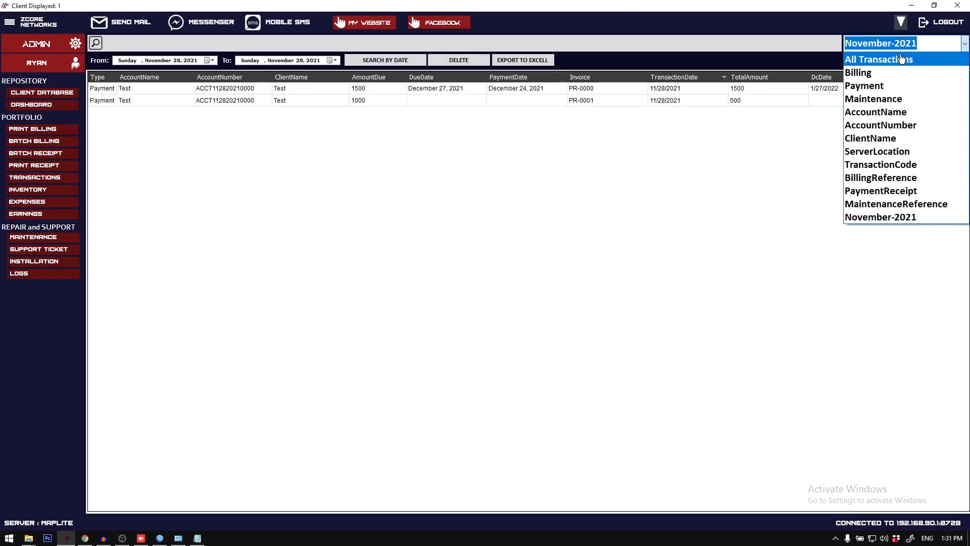
pyautogui.click(380, 38)
pyautogui.click(173, 92)
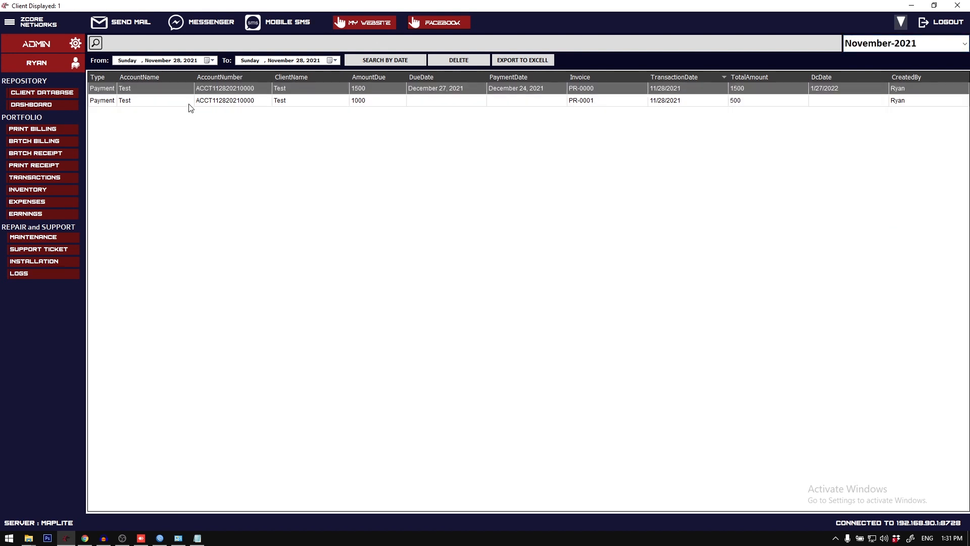
# Step: View the Test client's payment records from the client database, select the second payment, and close the list
pyautogui.click(65, 95)
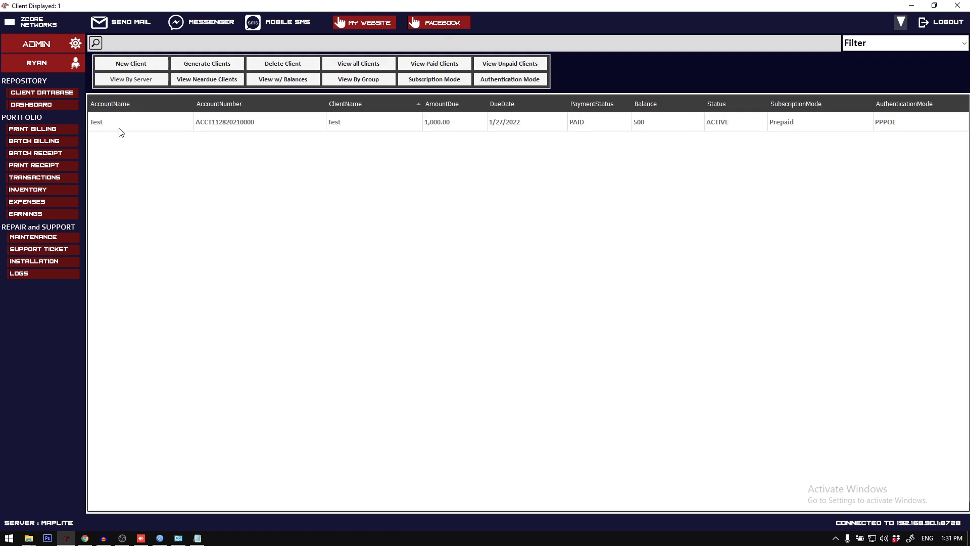
pyautogui.rightClick(272, 132)
pyautogui.moveTo(362, 315)
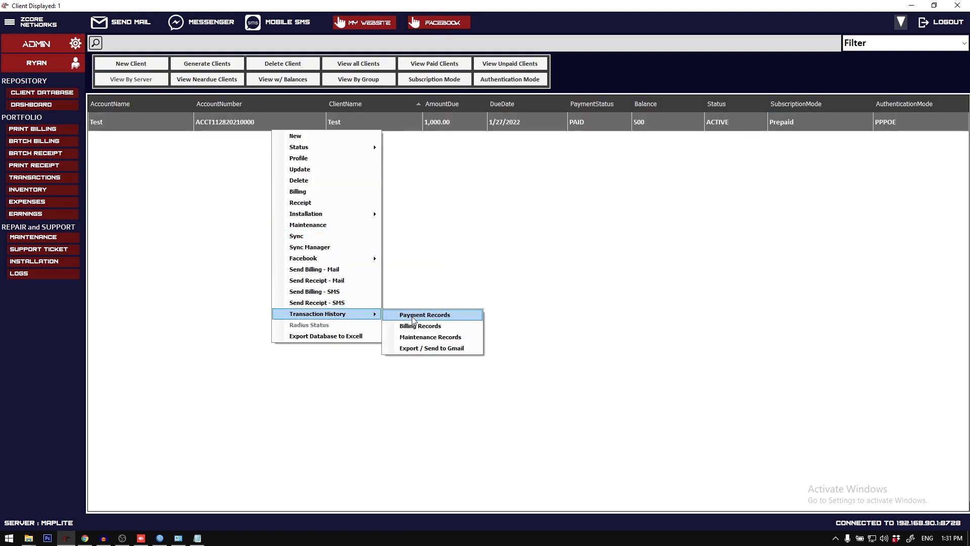
pyautogui.click(424, 315)
pyautogui.click(457, 227)
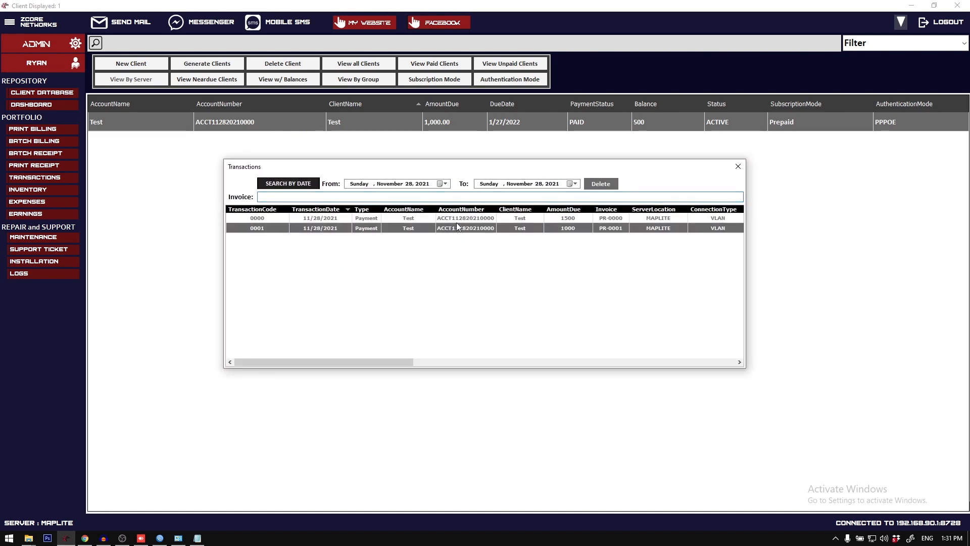
pyautogui.click(735, 167)
# Step: Check the Test client's billing records and bill the client for the January 26 to February 26, 2022 subscription
pyautogui.rightClick(464, 115)
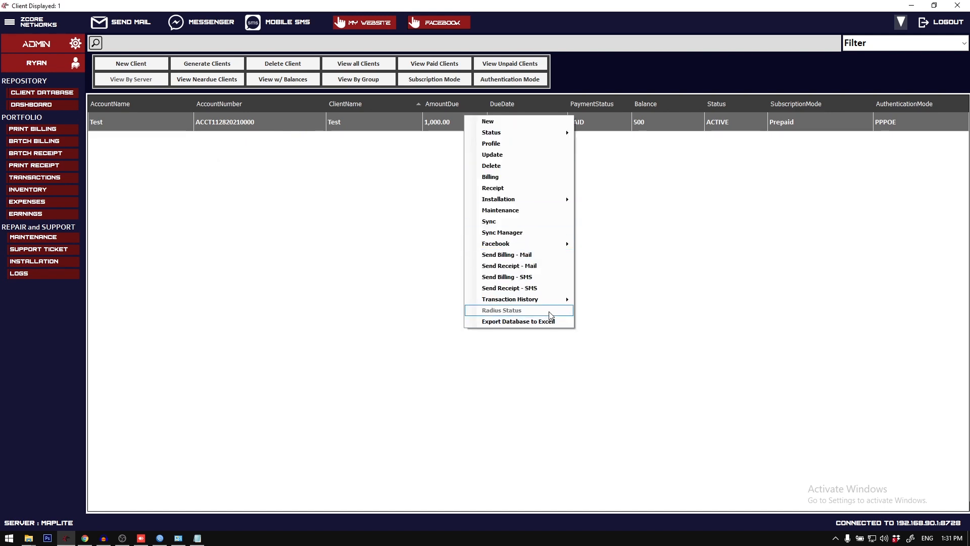
pyautogui.click(614, 313)
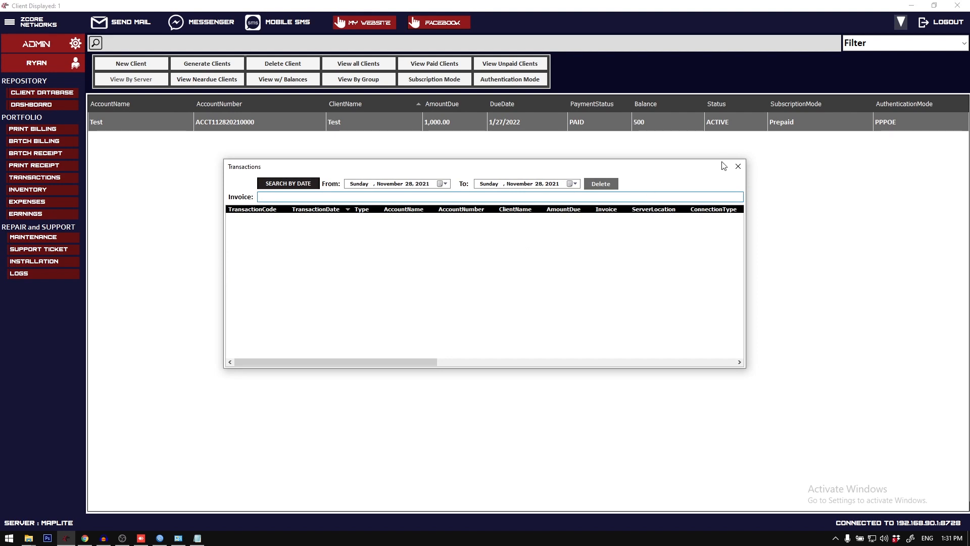
pyautogui.click(737, 166)
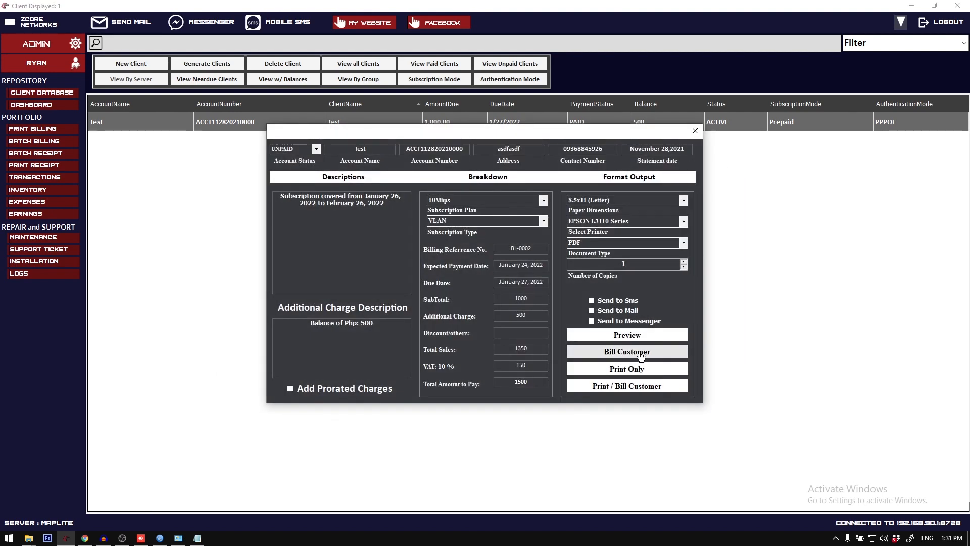
pyautogui.click(641, 356)
# Step: Check the Test client's maintenance records in the transaction history and close the list
pyautogui.rightClick(369, 122)
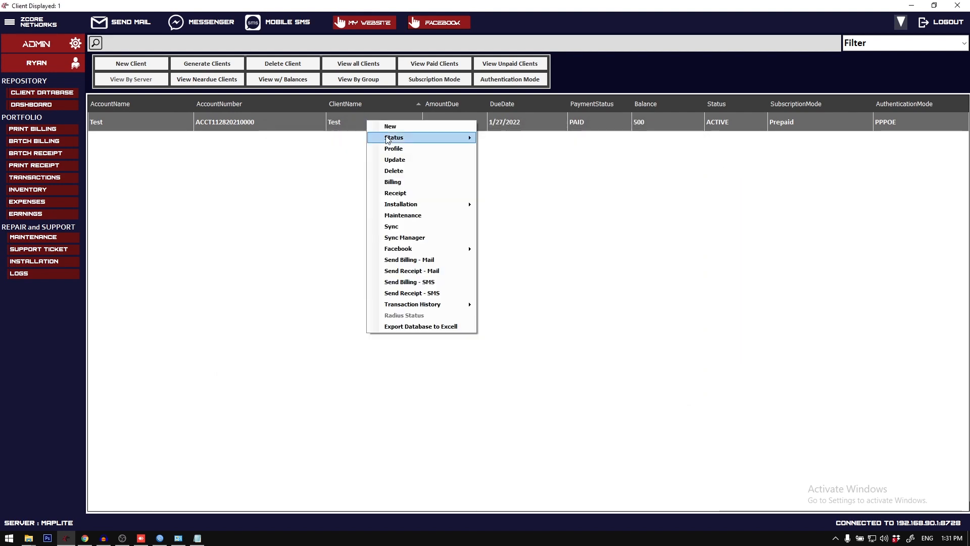
pyautogui.moveTo(454, 303)
pyautogui.click(521, 324)
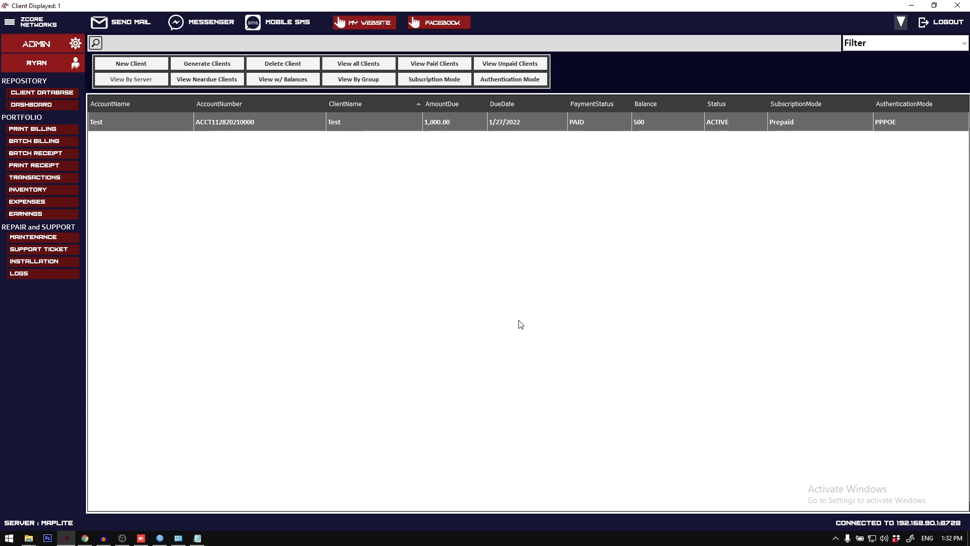
pyautogui.click(739, 168)
# Step: Declare a maintenance receipt for the Test client with description "Radio Repair" and a maintenance charge of 1500
pyautogui.rightClick(196, 125)
pyautogui.click(264, 217)
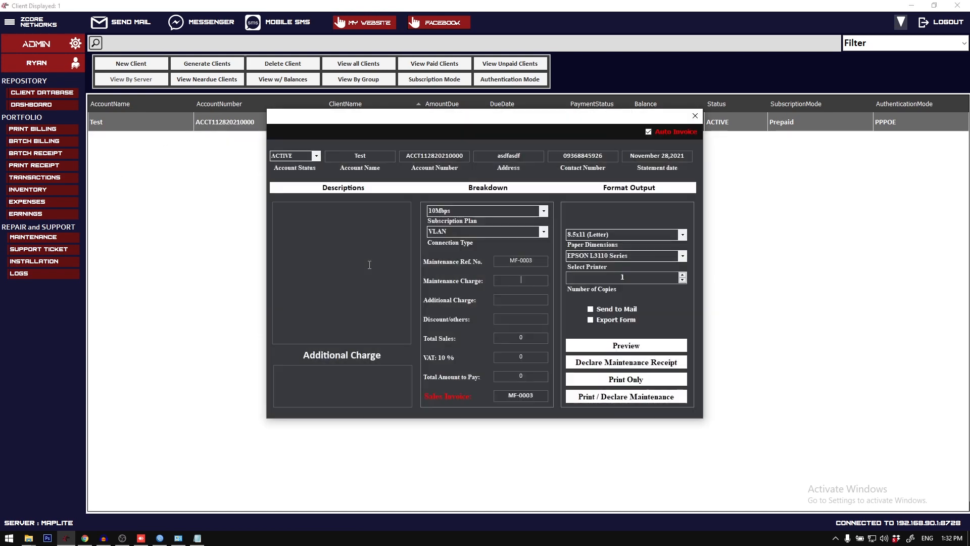
pyautogui.write('Radio Repair')
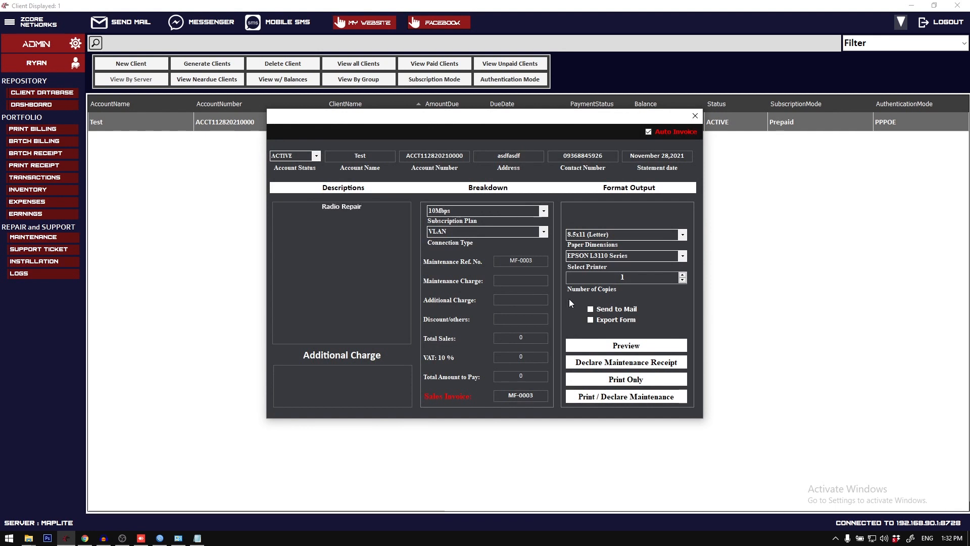
pyautogui.click(533, 280)
pyautogui.write('1500')
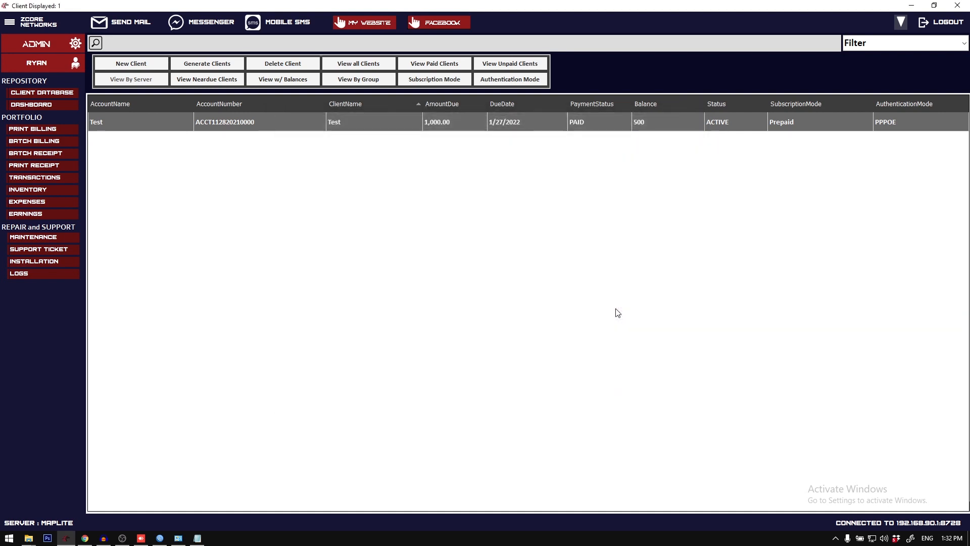
# Step: Review the radio repair entry in the Test client's maintenance records and close the list
pyautogui.rightClick(440, 132)
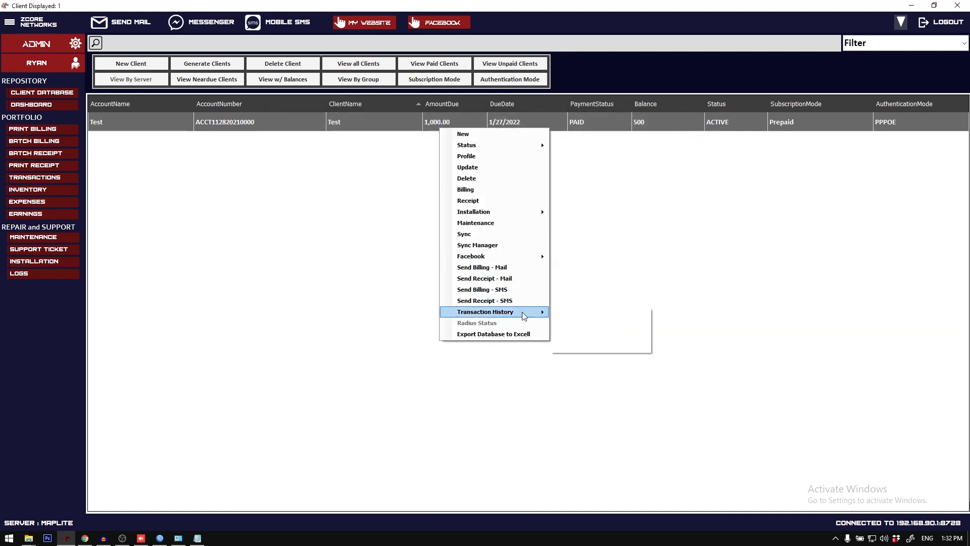
pyautogui.moveTo(526, 311)
pyautogui.click(597, 337)
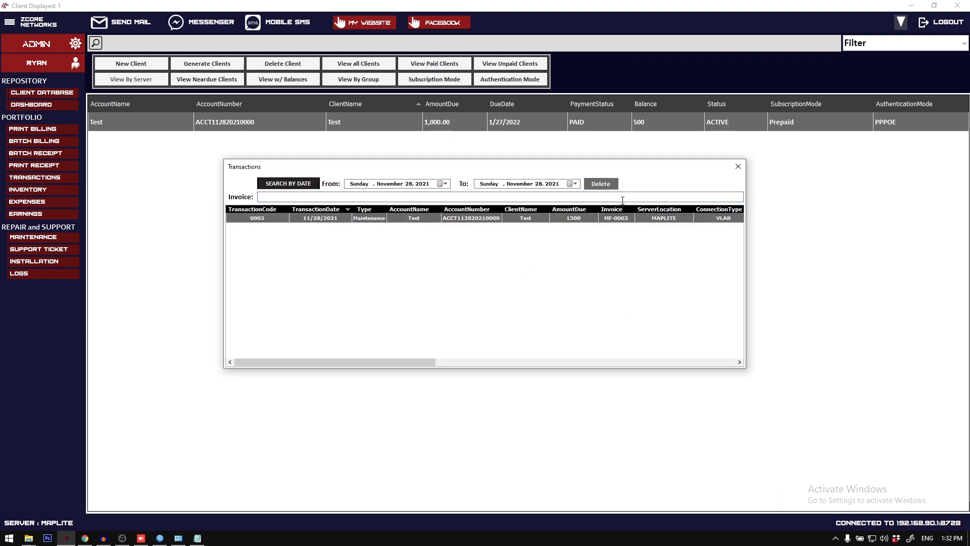
pyautogui.click(738, 167)
# Step: Open the billing transaction from the Test client's billing records
pyautogui.rightClick(468, 116)
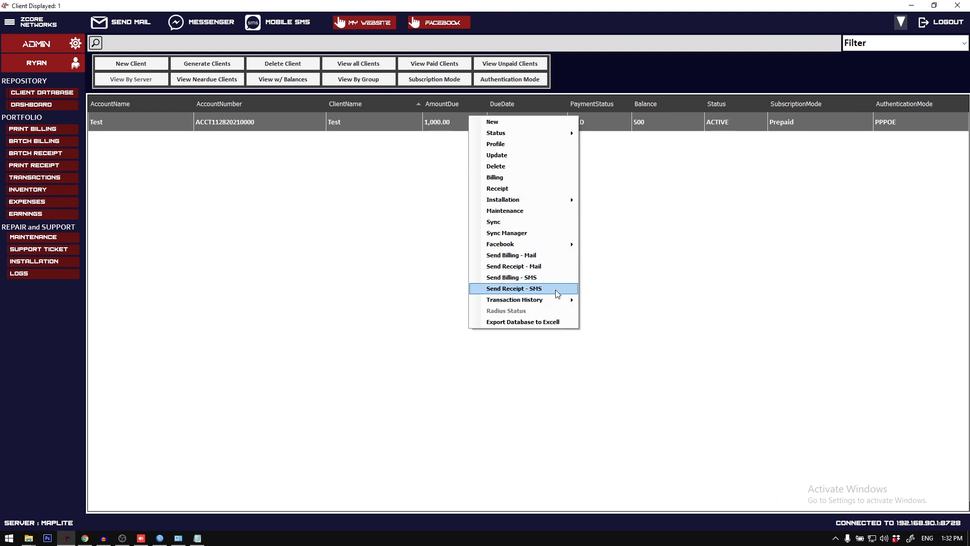
pyautogui.moveTo(561, 300)
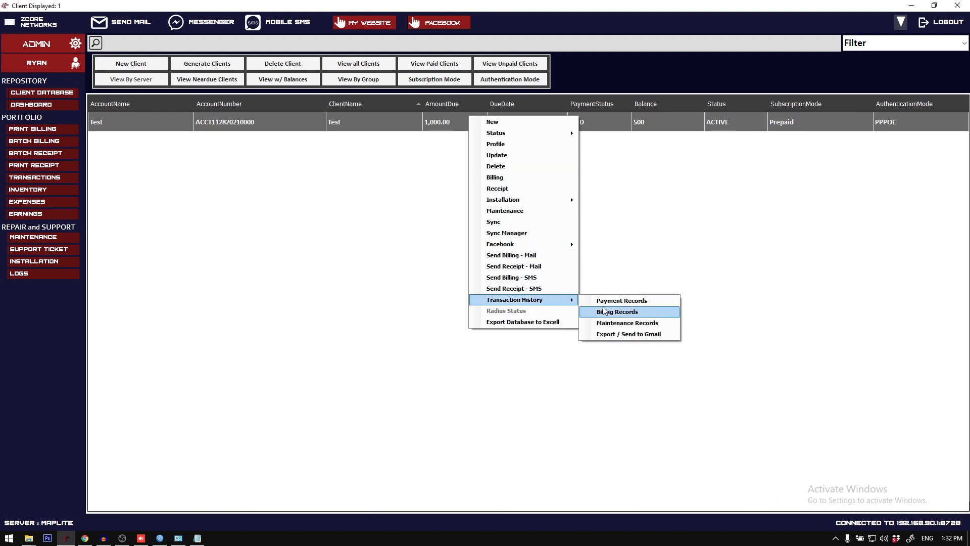
pyautogui.click(605, 311)
pyautogui.click(411, 218)
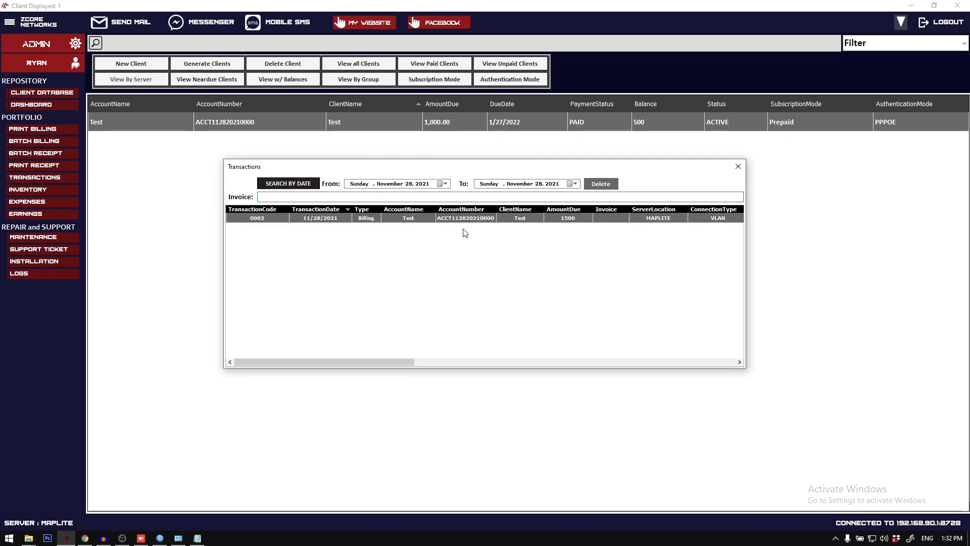
pyautogui.rightClick(413, 224)
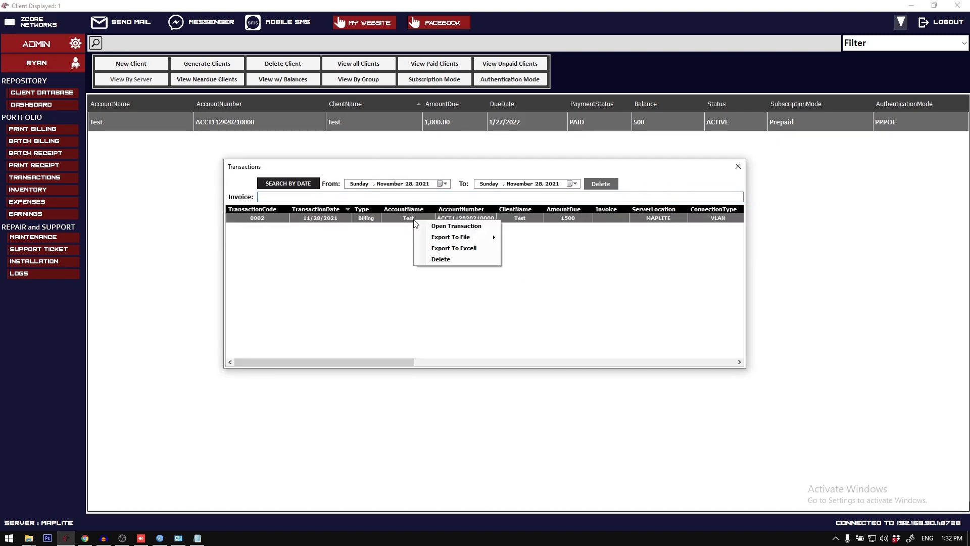
pyautogui.click(448, 227)
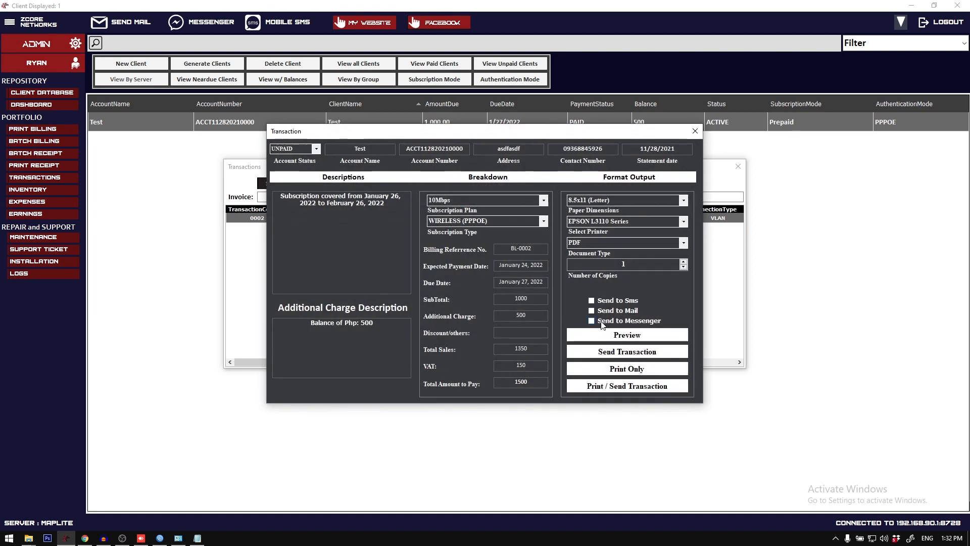
# Step: Select Send to Mail and Send to Sms for the billing transaction, and close it without sending
pyautogui.click(620, 310)
pyautogui.click(621, 304)
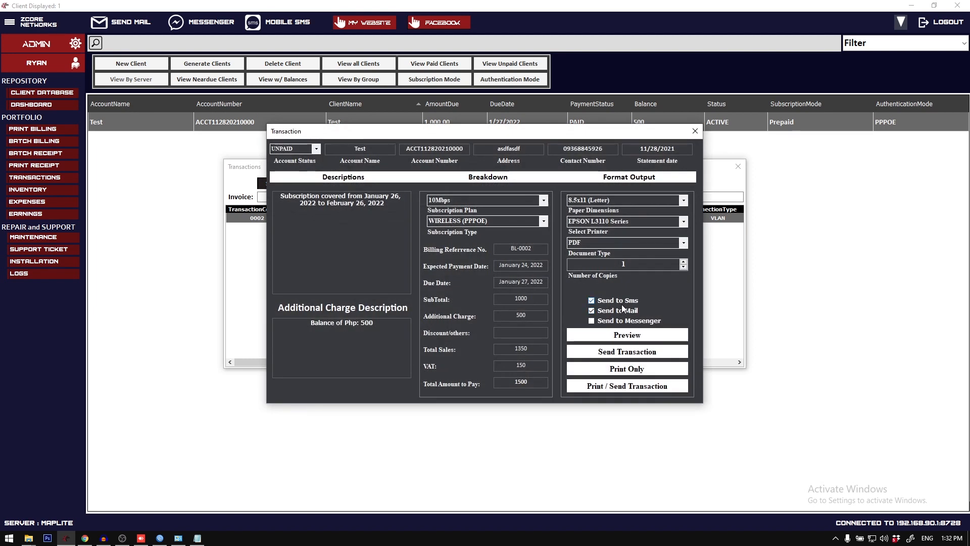
pyautogui.click(695, 131)
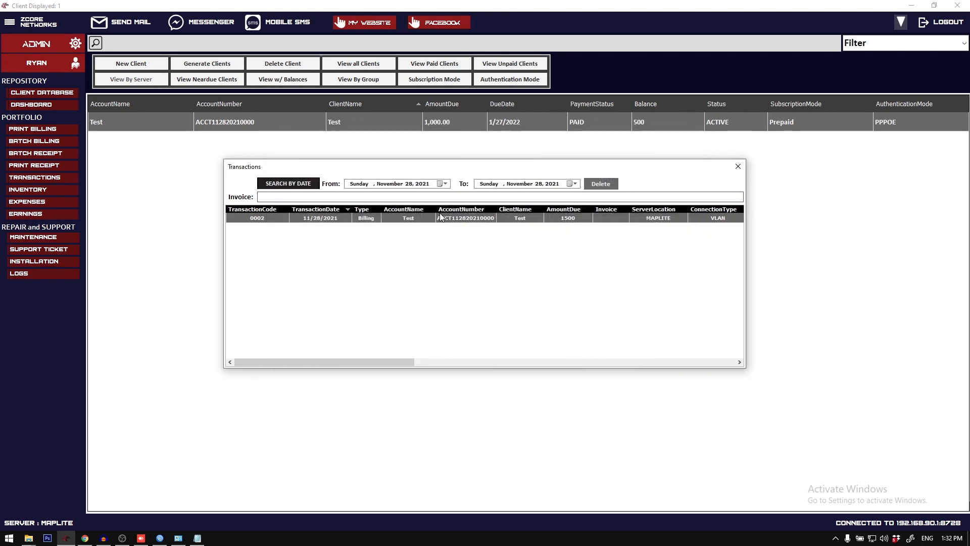
# Step: Export the billing transaction as an 8.5x11 (Letter) PDF and open the exported file
pyautogui.rightClick(440, 215)
pyautogui.moveTo(503, 236)
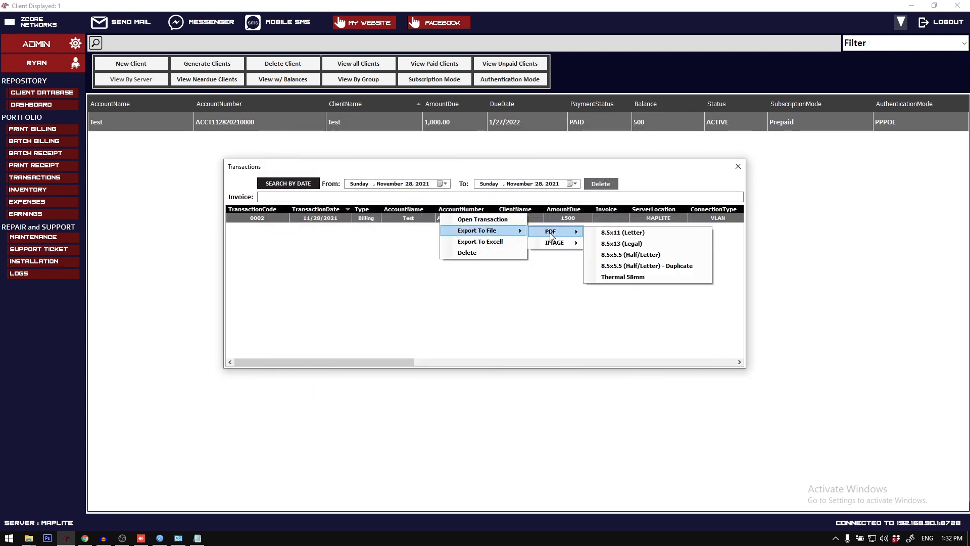
pyautogui.moveTo(545, 246)
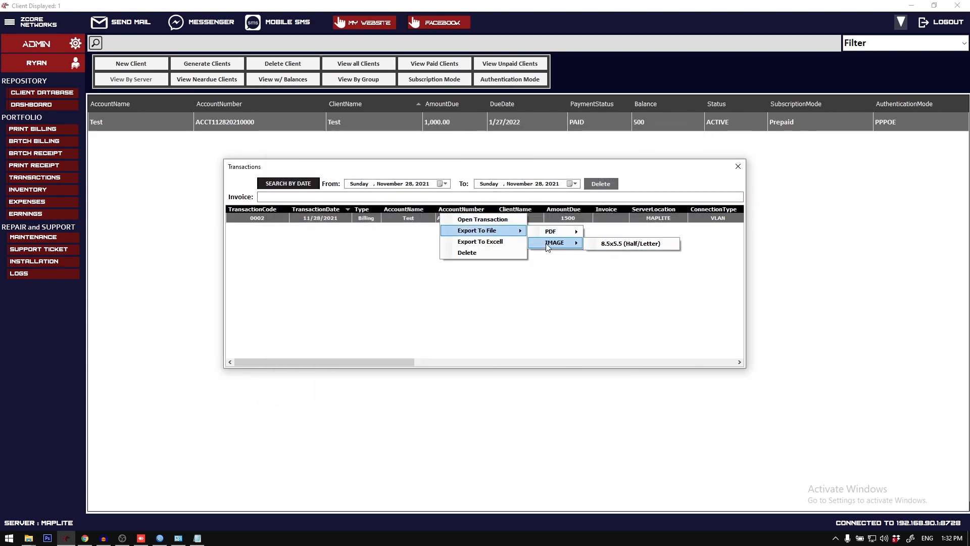
pyautogui.moveTo(568, 232)
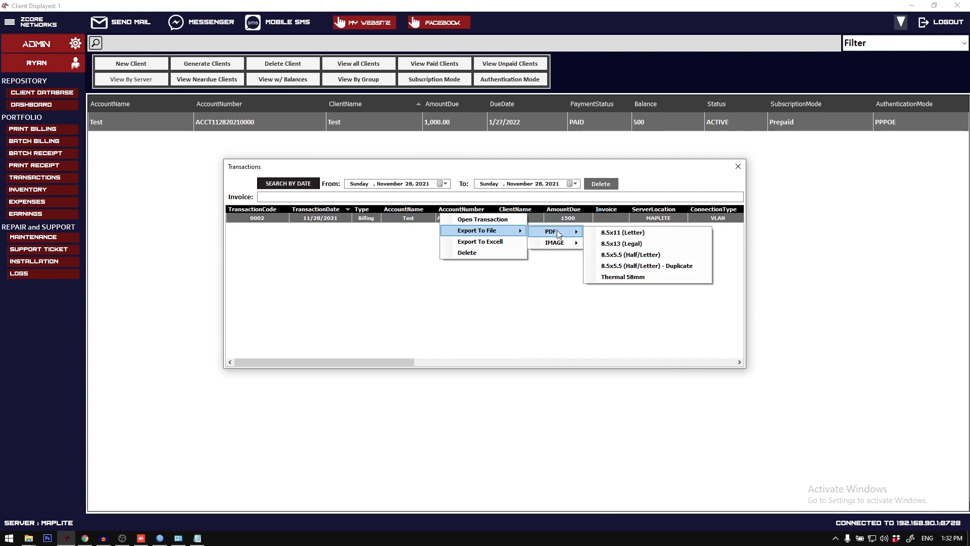
pyautogui.click(629, 237)
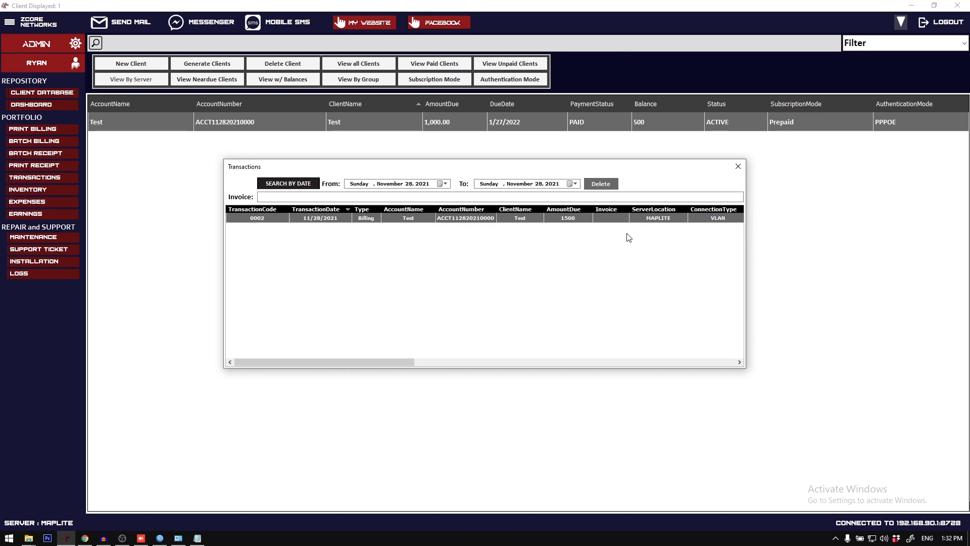
pyautogui.doubleClick(549, 253)
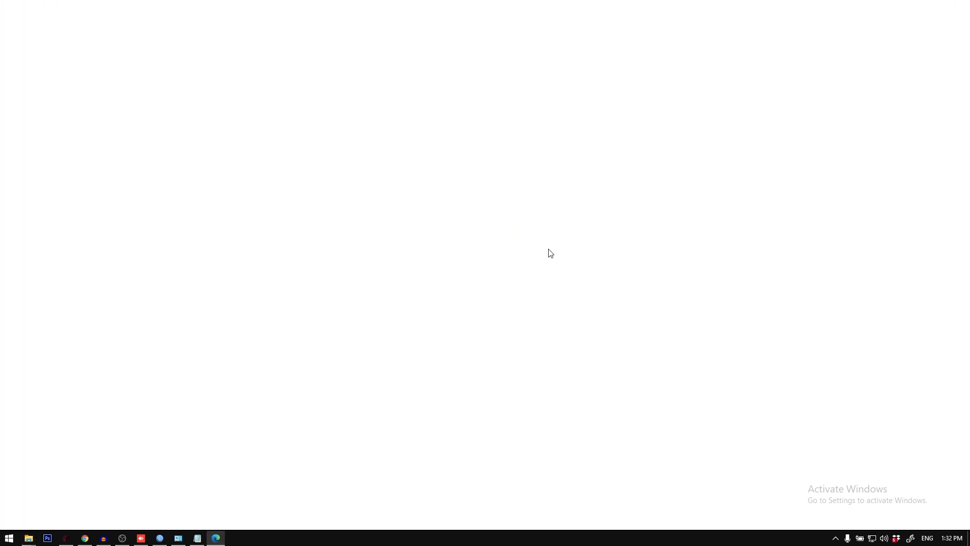
# Step: Review the exported billing PDF from header to payment options, and close it along with its folder and the transactions list
pyautogui.scroll(-2, 260, 142)
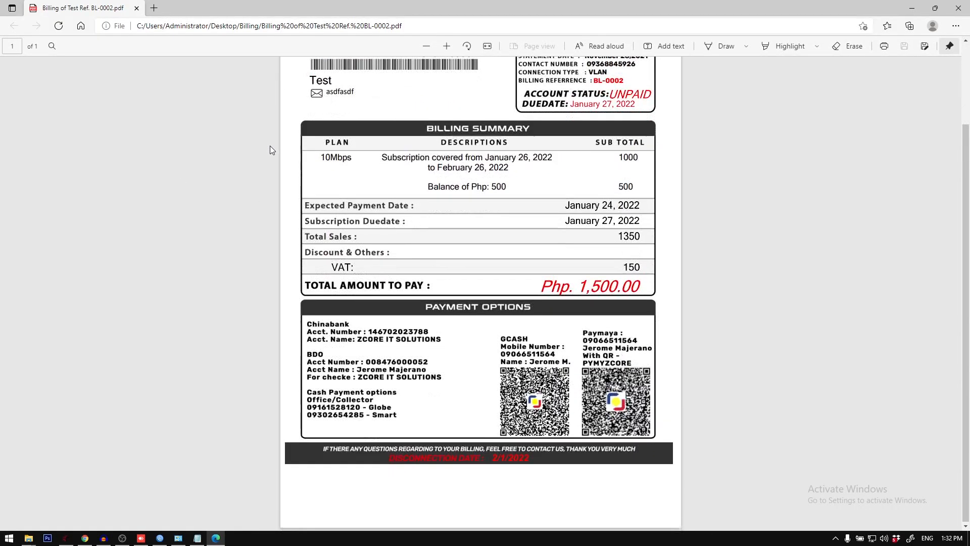
pyautogui.scroll(3, 271, 144)
pyautogui.scroll(-1, 275, 141)
pyautogui.click(958, 7)
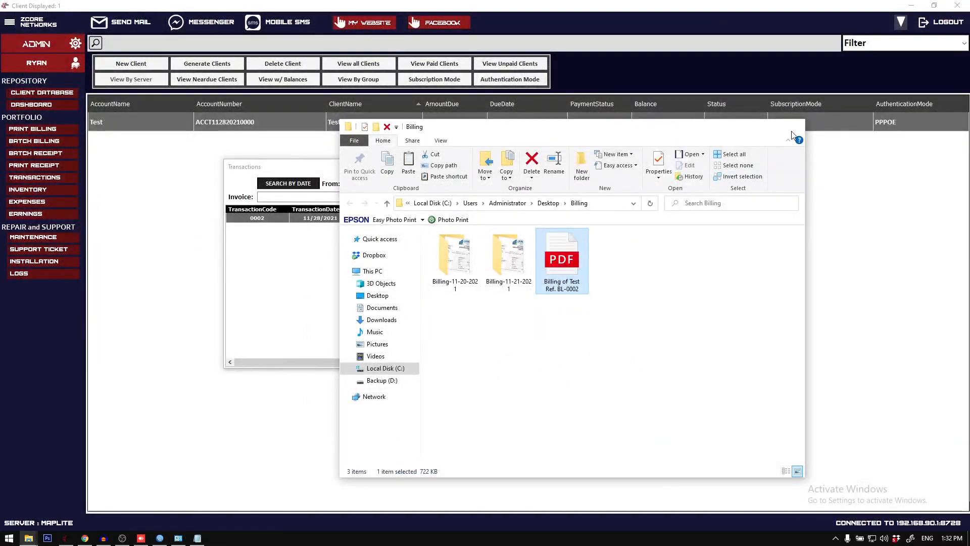
pyautogui.click(794, 126)
pyautogui.click(737, 166)
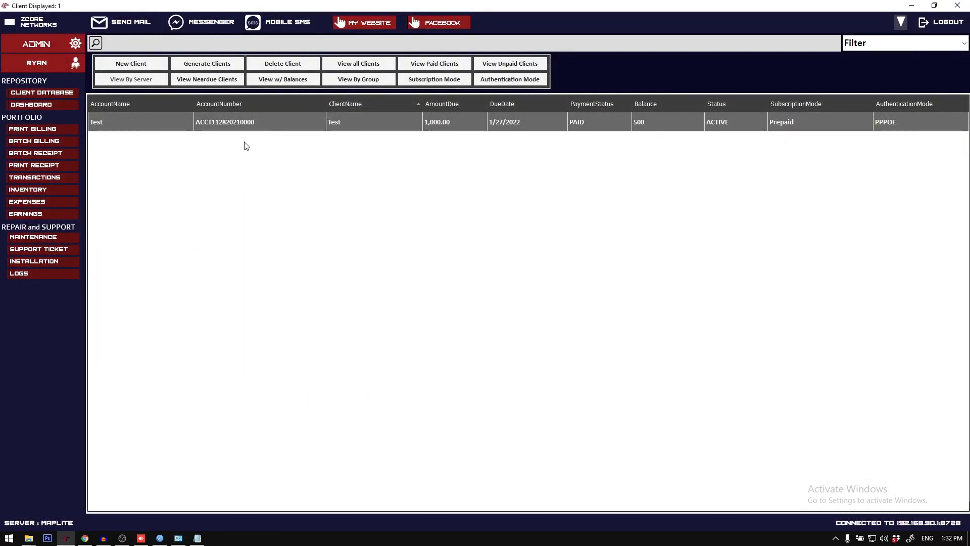
# Step: Look over the blank maintenance receipt form for the Test client and close it
pyautogui.click(60, 240)
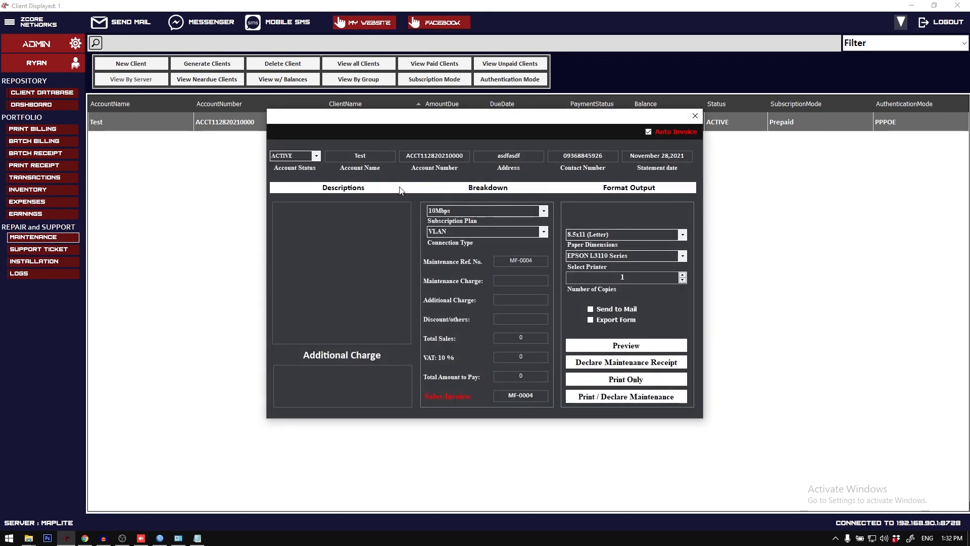
pyautogui.click(696, 116)
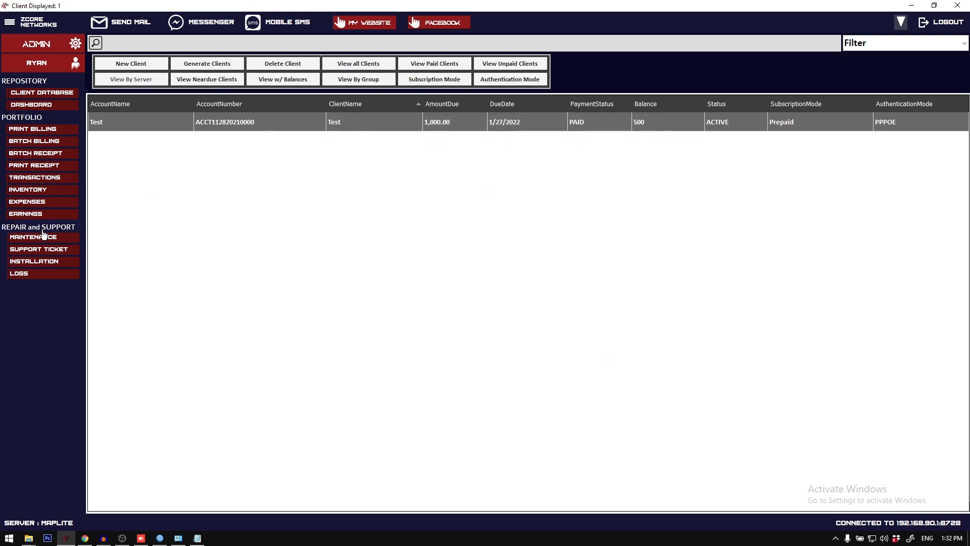
pyautogui.click(49, 242)
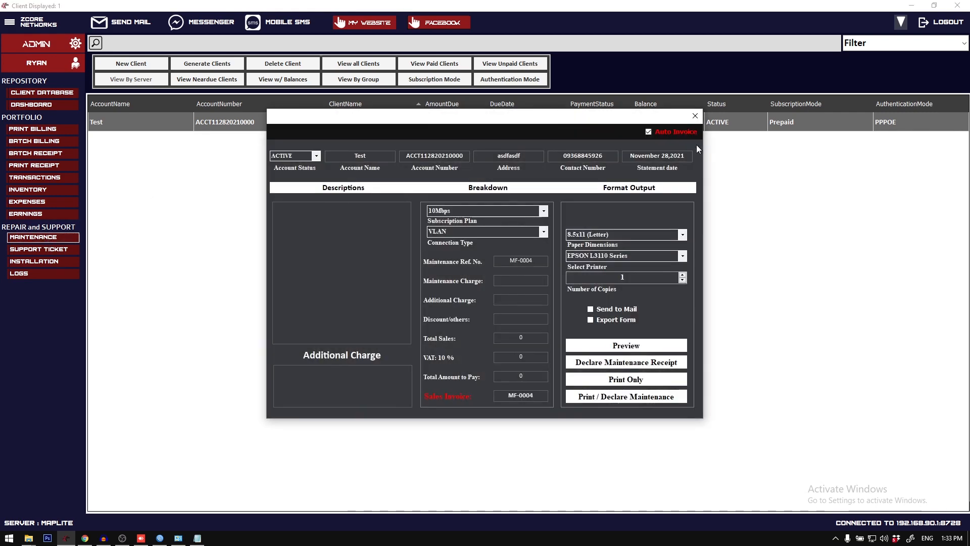
pyautogui.click(696, 115)
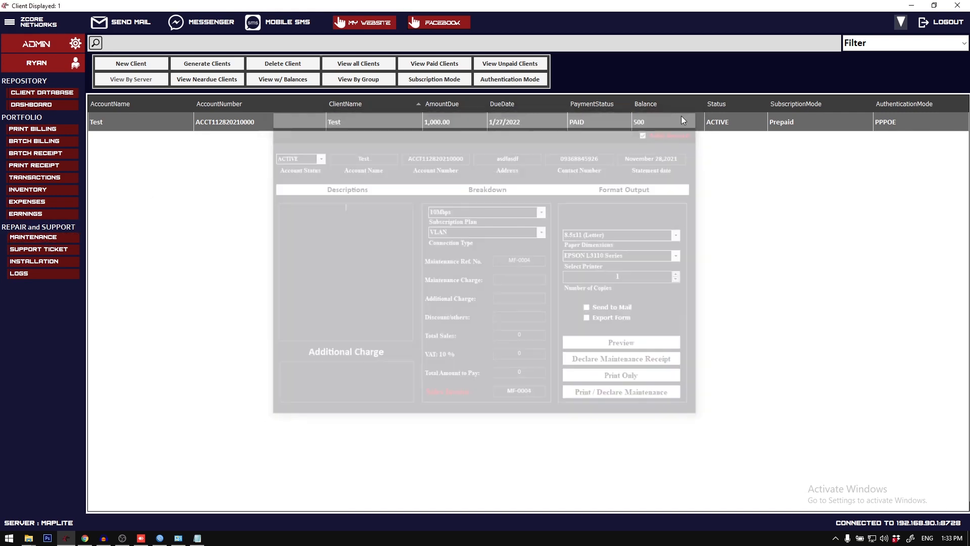
# Step: Delete the Test client's existing Radio Repair ticket from the support tickets
pyautogui.click(63, 250)
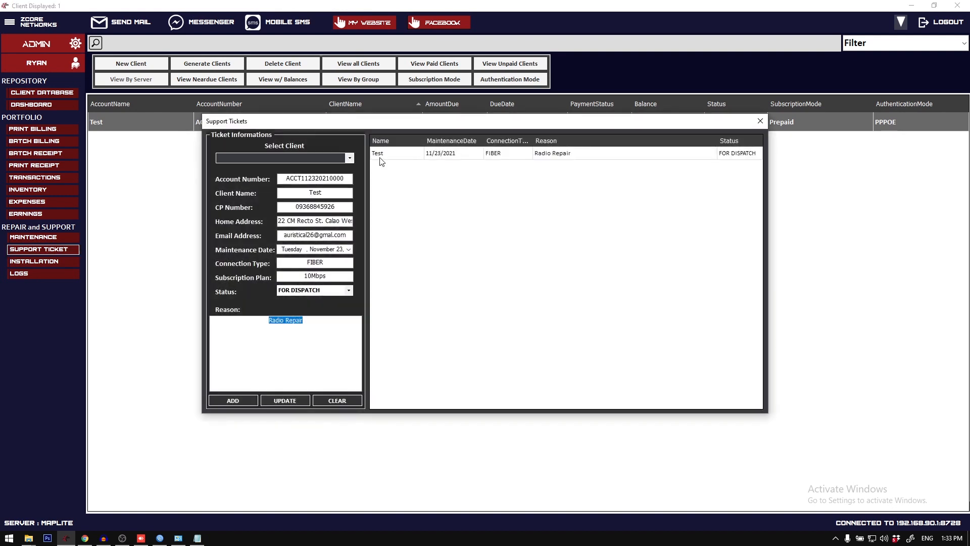
pyautogui.click(389, 154)
pyautogui.rightClick(383, 156)
pyautogui.click(414, 167)
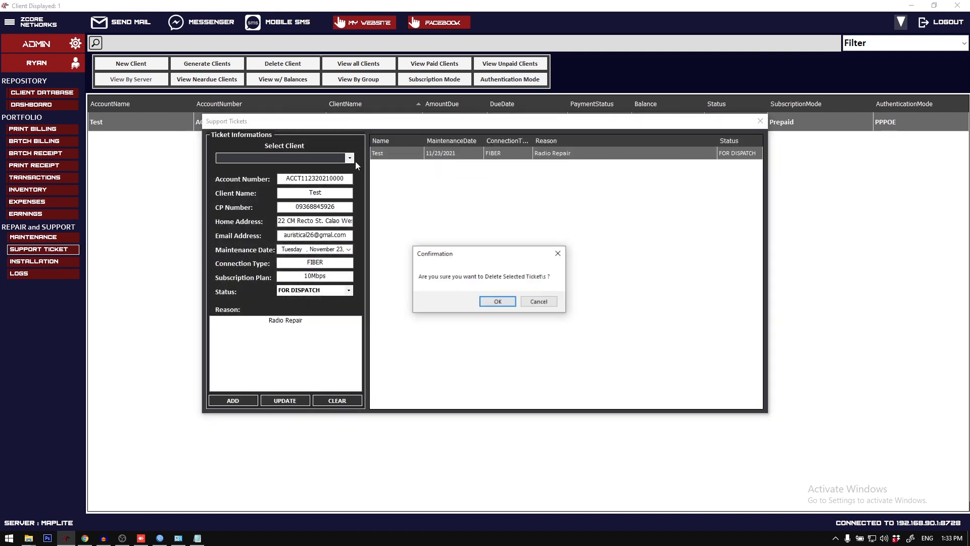
pyautogui.click(488, 302)
# Step: Add a support ticket for the Test client with the status FOR DISPATCH, and select it in the ticket list
pyautogui.click(350, 160)
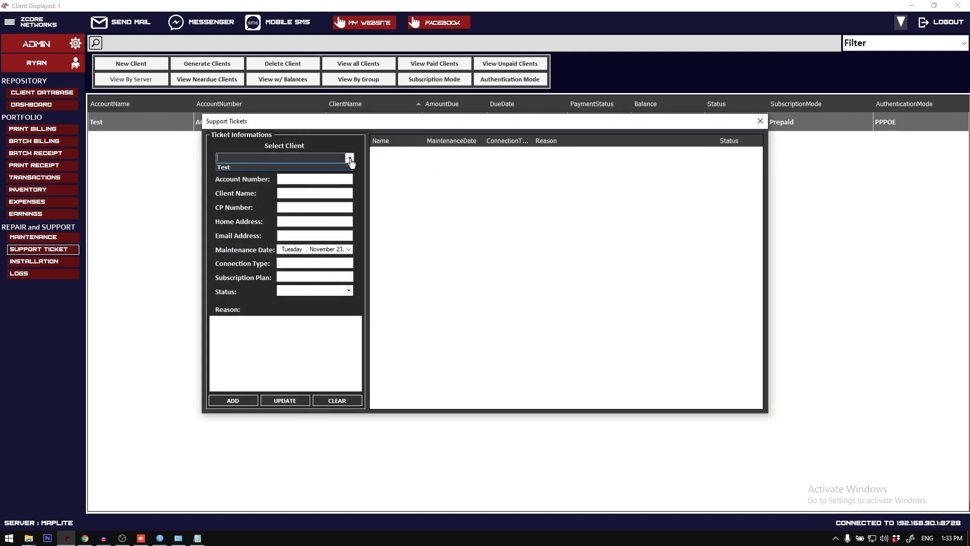
pyautogui.click(350, 160)
pyautogui.click(333, 160)
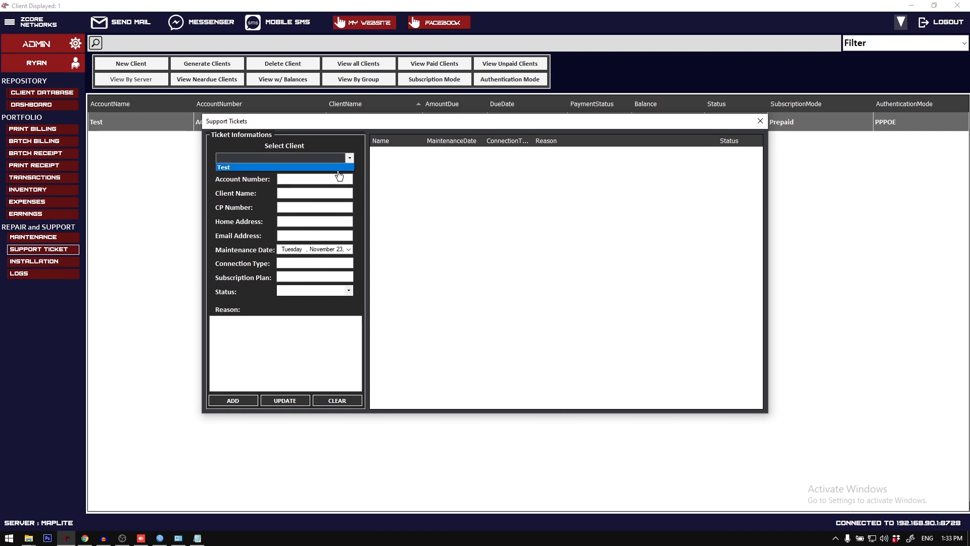
pyautogui.click(326, 167)
pyautogui.click(320, 291)
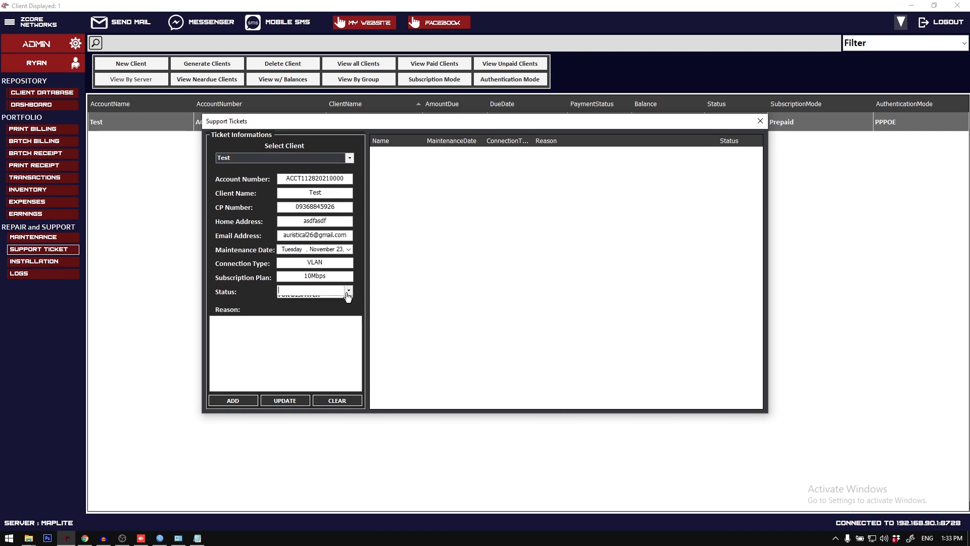
pyautogui.click(337, 307)
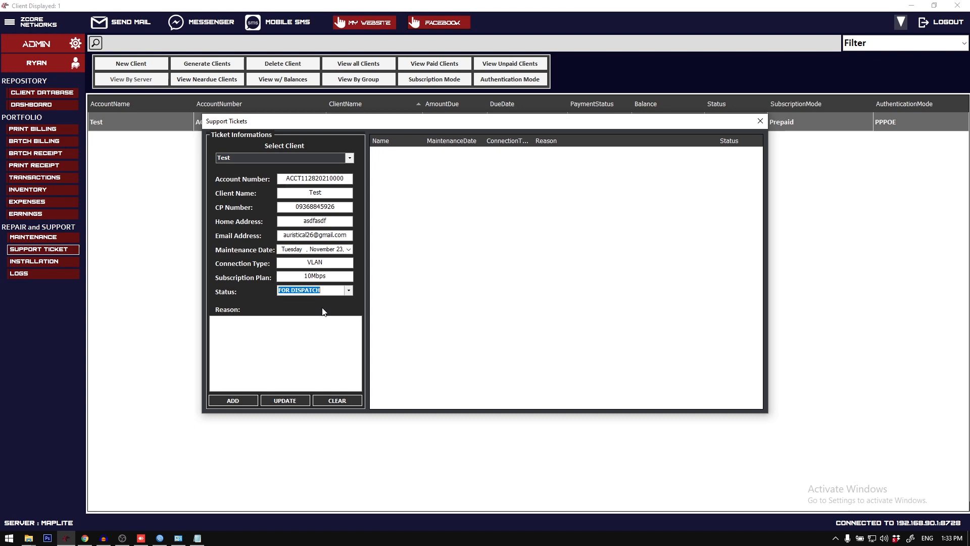
pyautogui.click(233, 400)
pyautogui.click(478, 154)
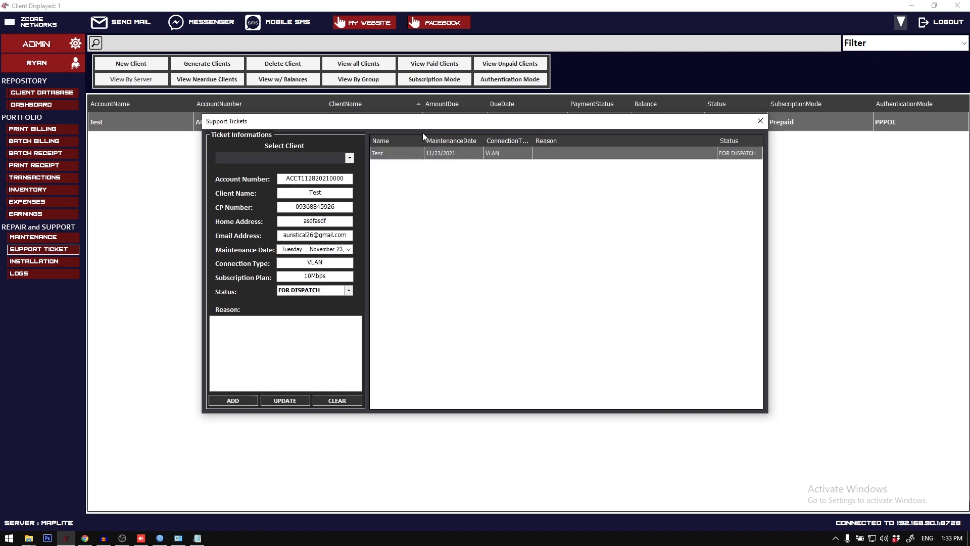
pyautogui.moveTo(422, 133); pyautogui.dragTo(397, 177)
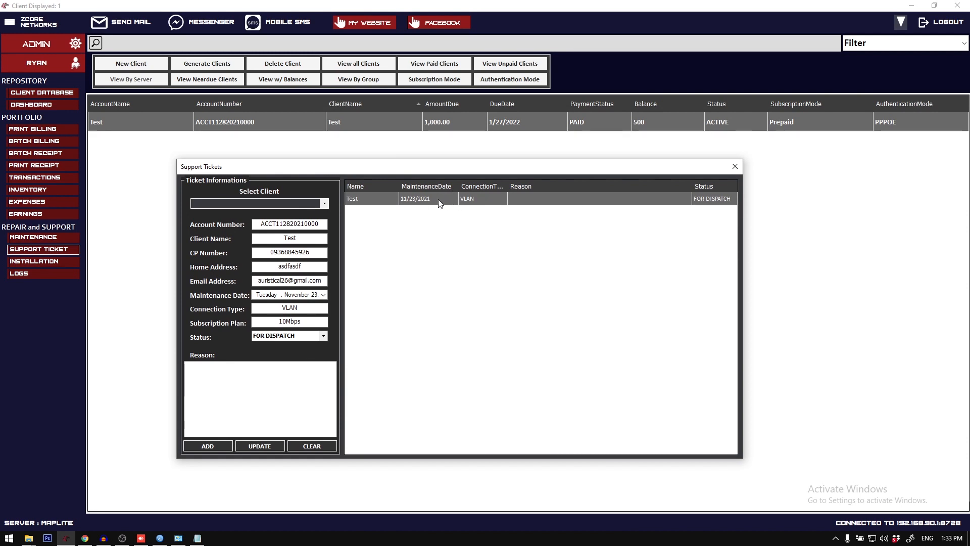
pyautogui.moveTo(417, 170); pyautogui.dragTo(404, 167)
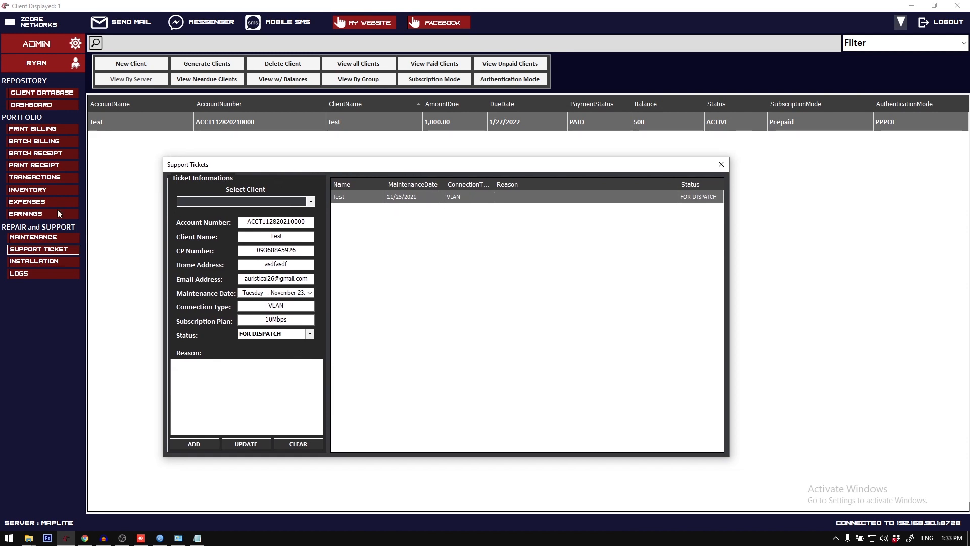
pyautogui.rightClick(455, 202)
pyautogui.click(474, 204)
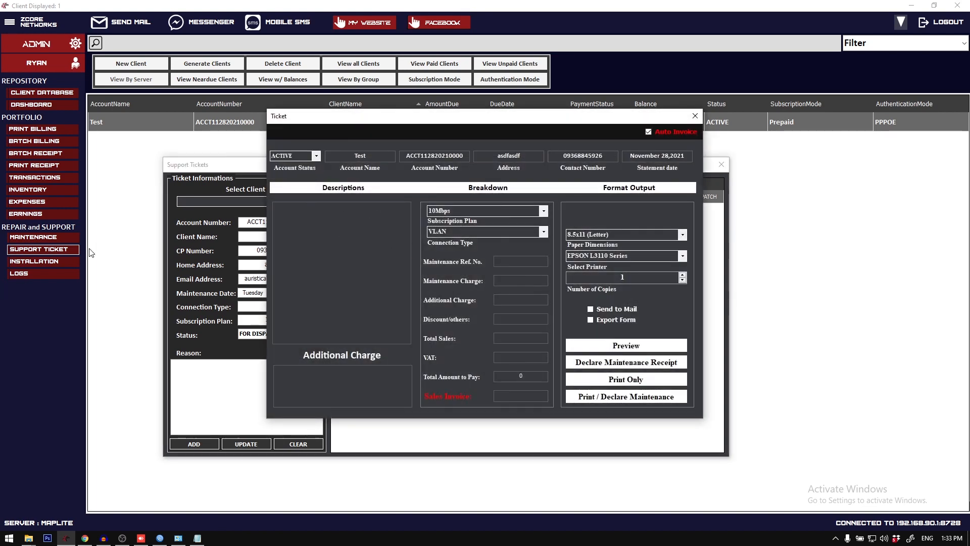
pyautogui.moveTo(408, 123); pyautogui.dragTo(422, 149)
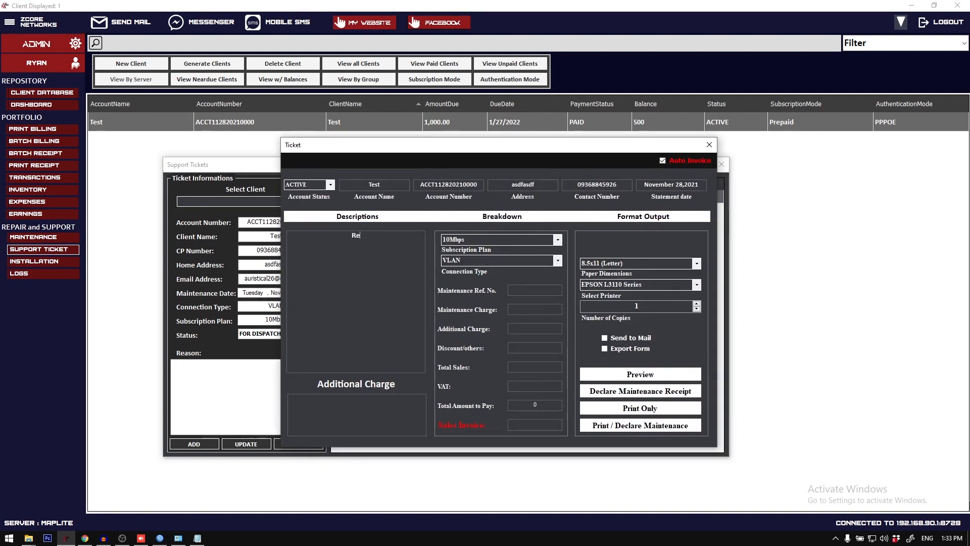
pyautogui.click(709, 145)
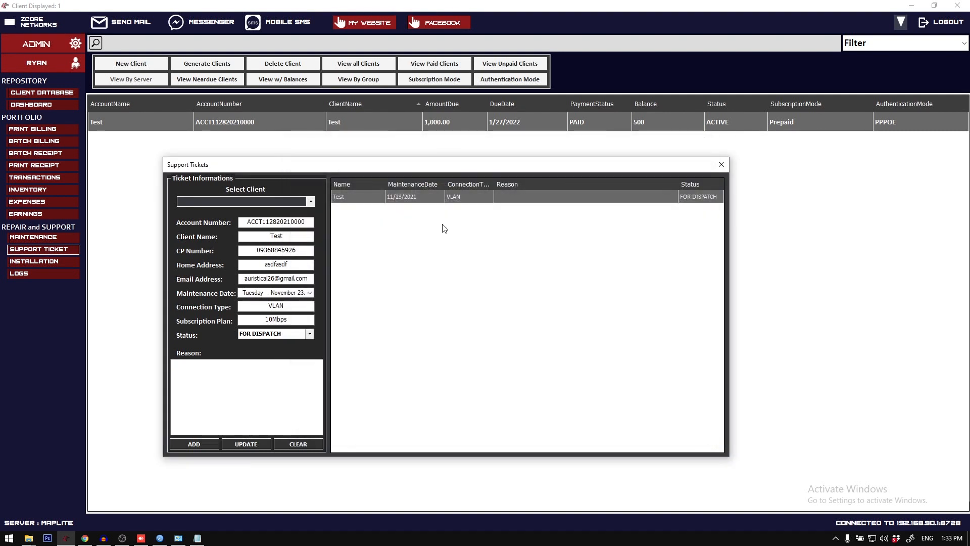
# Step: Update the selected support ticket with the reason "Repair of Radio"
pyautogui.click(254, 374)
pyautogui.write('Repair of Radio')
pyautogui.click(246, 443)
# Step: Dispatch the ticket to maintenance with a 2000 maintenance charge and a sales invoice number, declare the maintenance receipt, and close the support tickets
pyautogui.click(438, 196)
pyautogui.rightClick(437, 196)
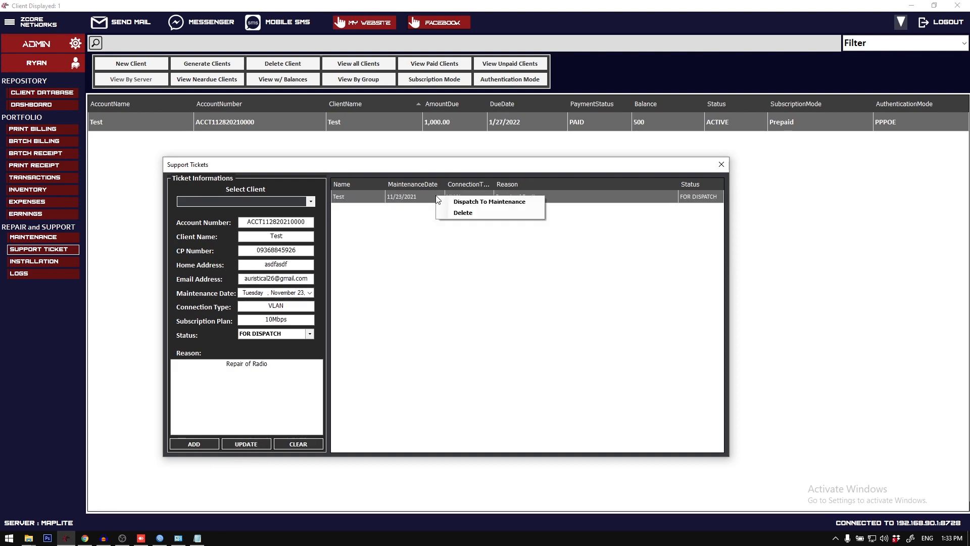
pyautogui.click(498, 206)
pyautogui.moveTo(378, 206); pyautogui.dragTo(318, 206)
pyautogui.click(524, 283)
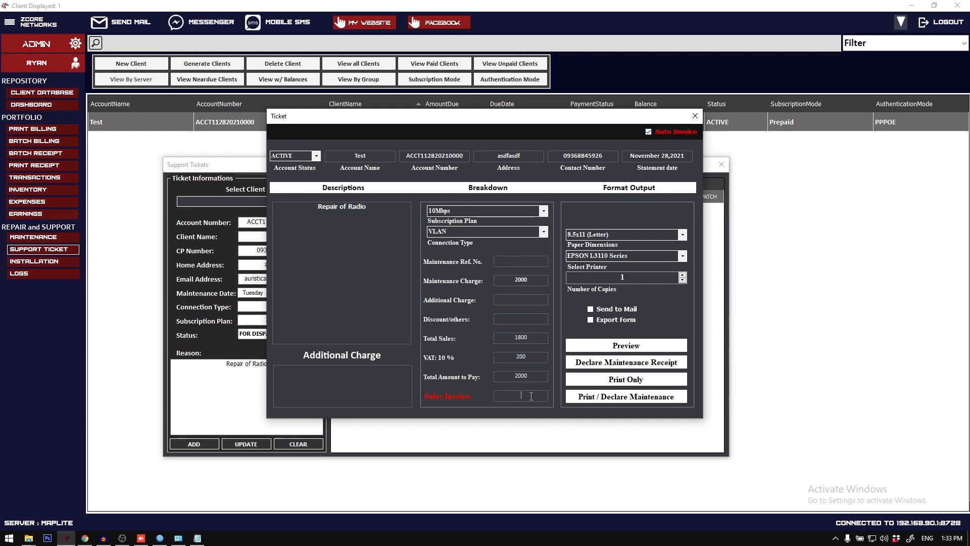
pyautogui.write('12412412')
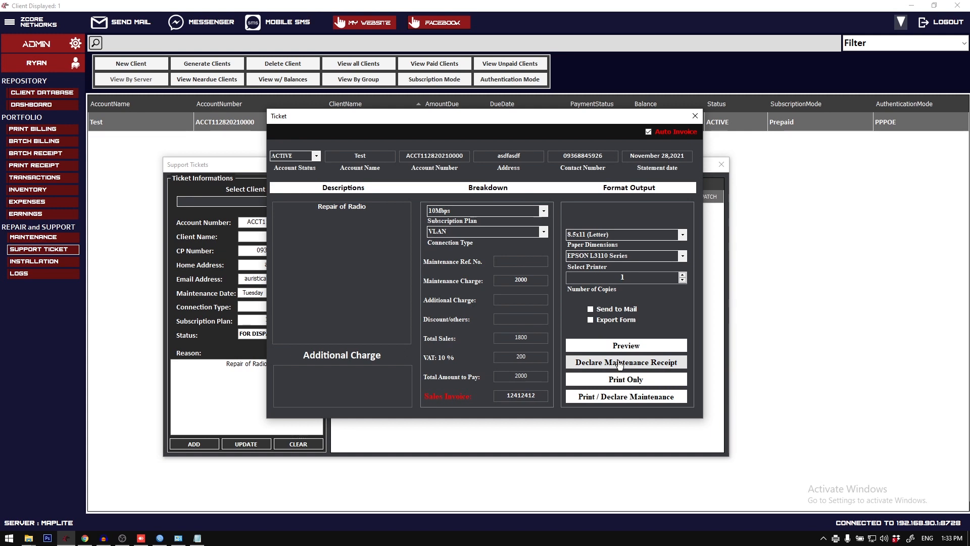
pyautogui.click(623, 371)
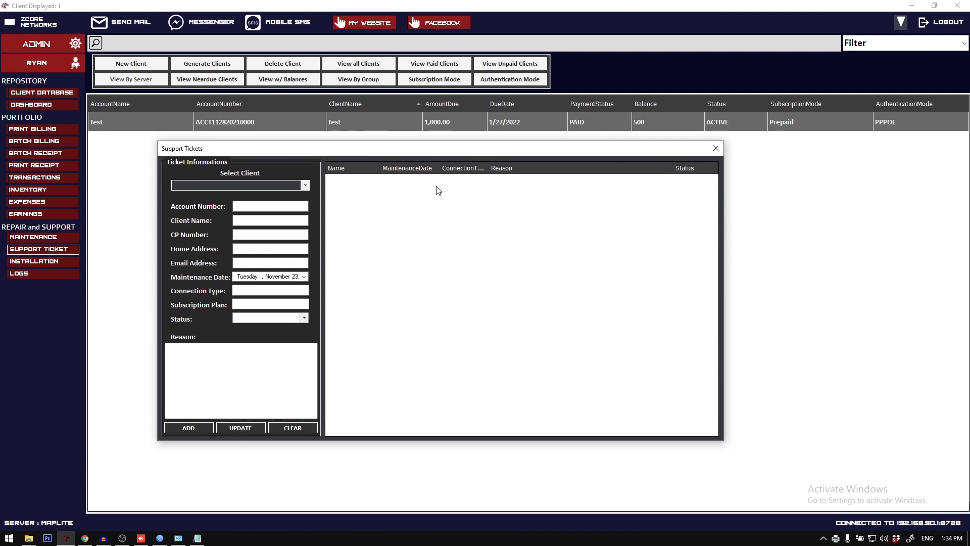
pyautogui.click(722, 147)
# Step: Preview the 2000 radio repair receipt from the Test client's maintenance transaction history, and close the preview and records
pyautogui.rightClick(249, 122)
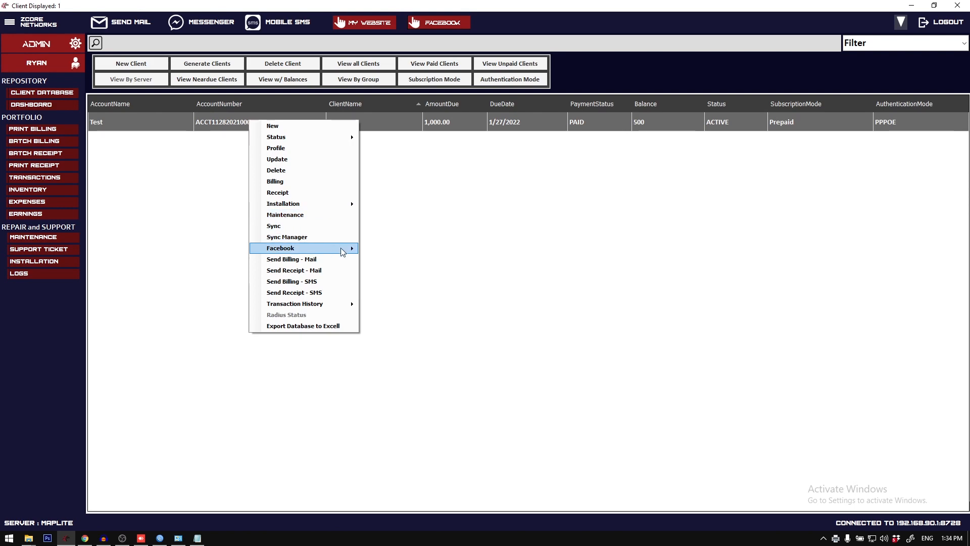
pyautogui.moveTo(342, 306)
pyautogui.click(408, 322)
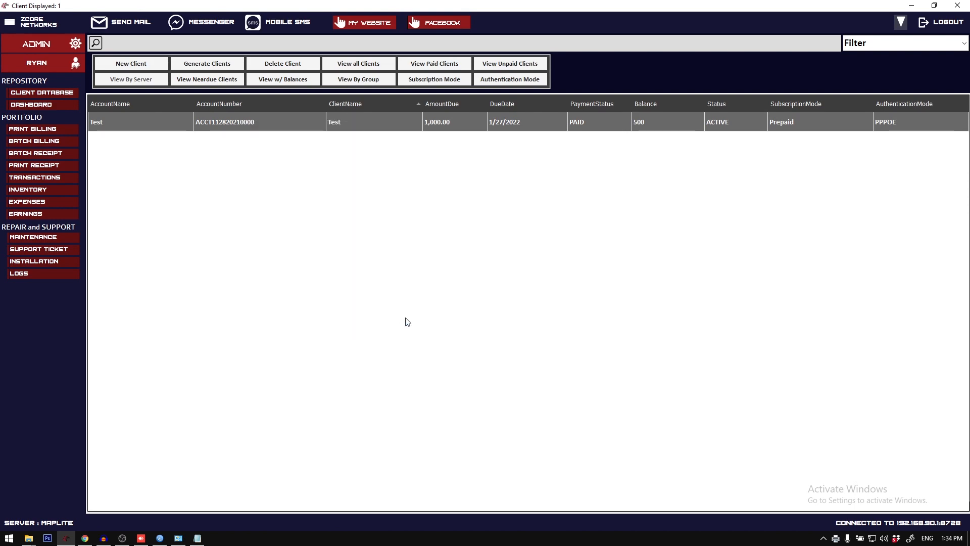
pyautogui.rightClick(490, 232)
pyautogui.click(503, 237)
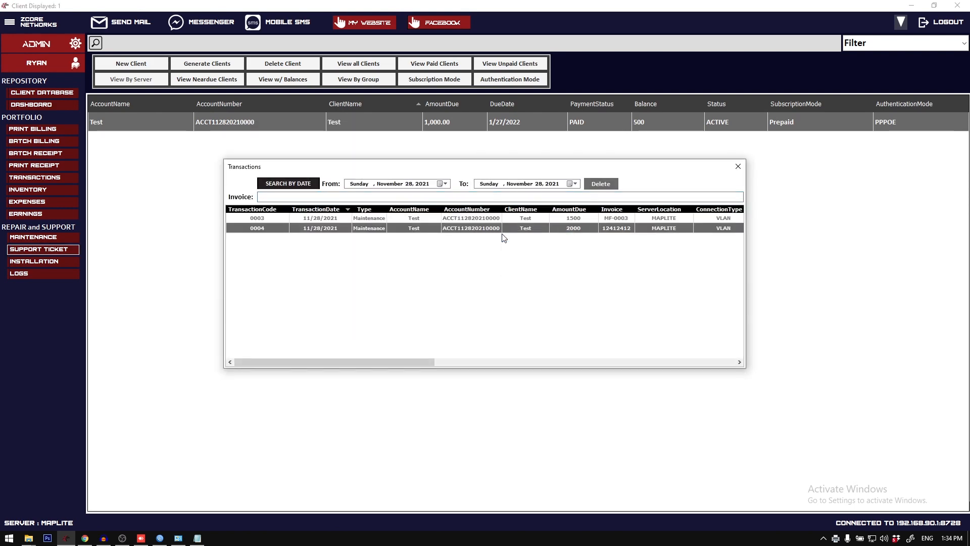
pyautogui.click(604, 340)
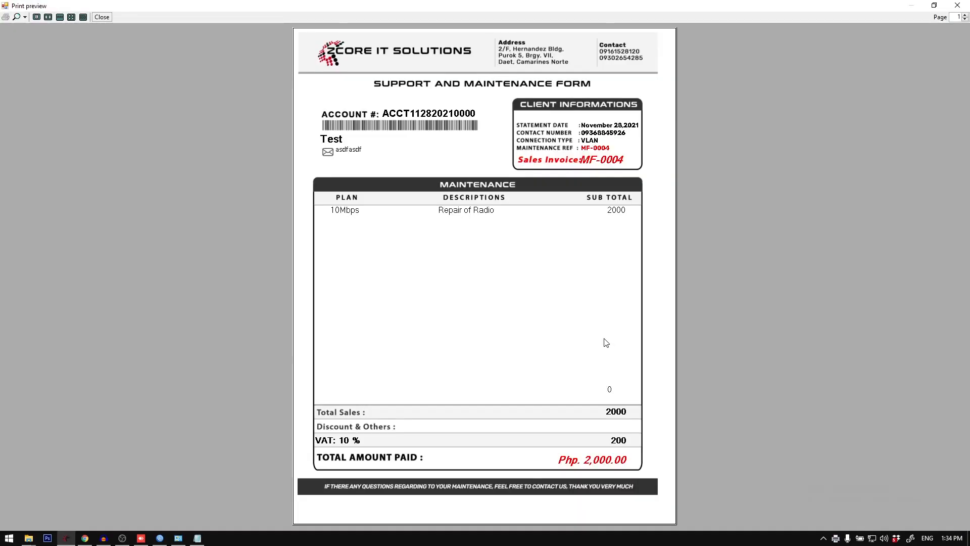
pyautogui.click(958, 5)
pyautogui.click(694, 116)
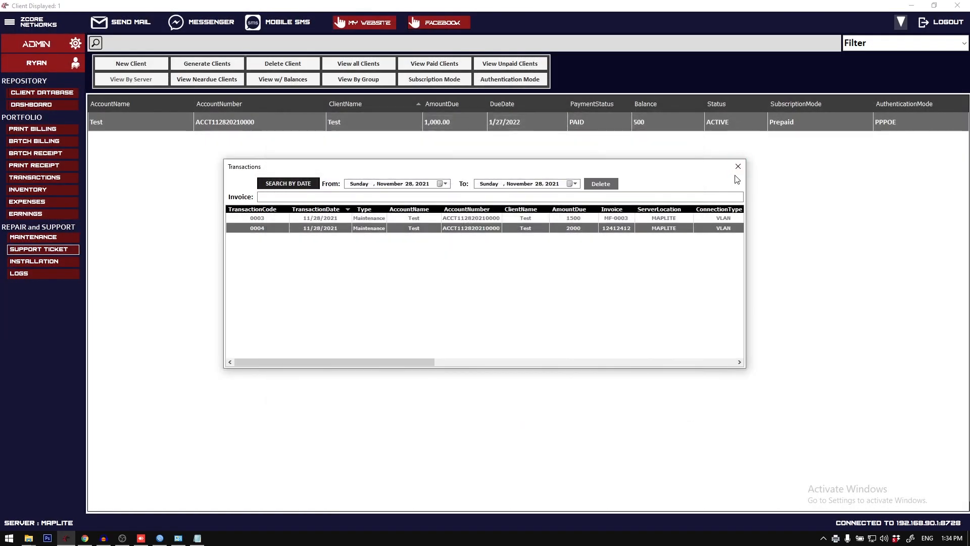
pyautogui.click(738, 166)
# Step: Start a new installation entry, filling in the client's full name and mobile number
pyautogui.click(59, 263)
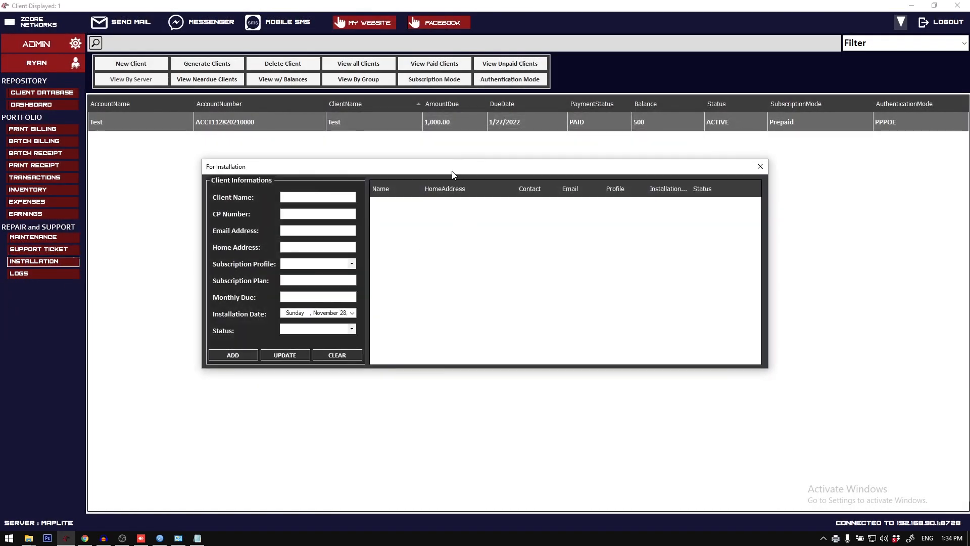
pyautogui.moveTo(452, 172); pyautogui.dragTo(477, 183)
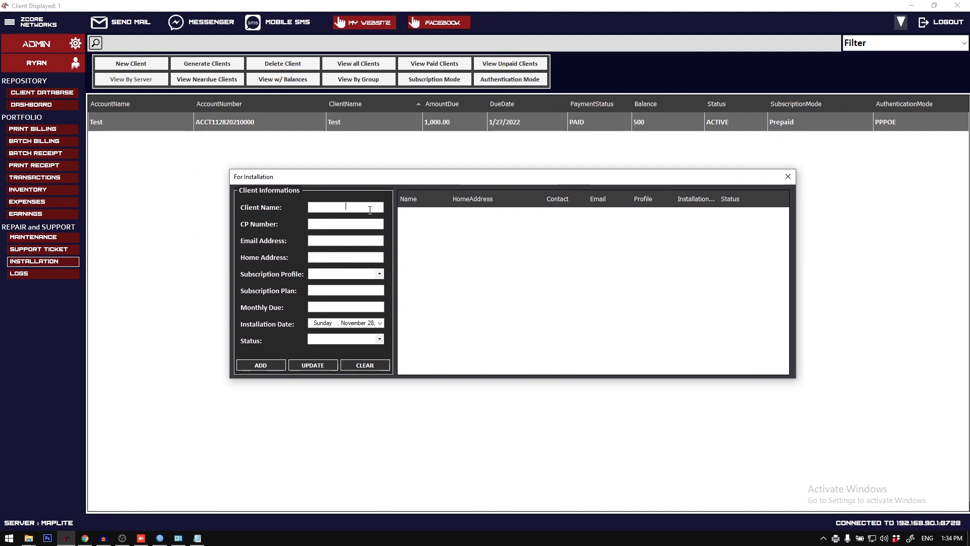
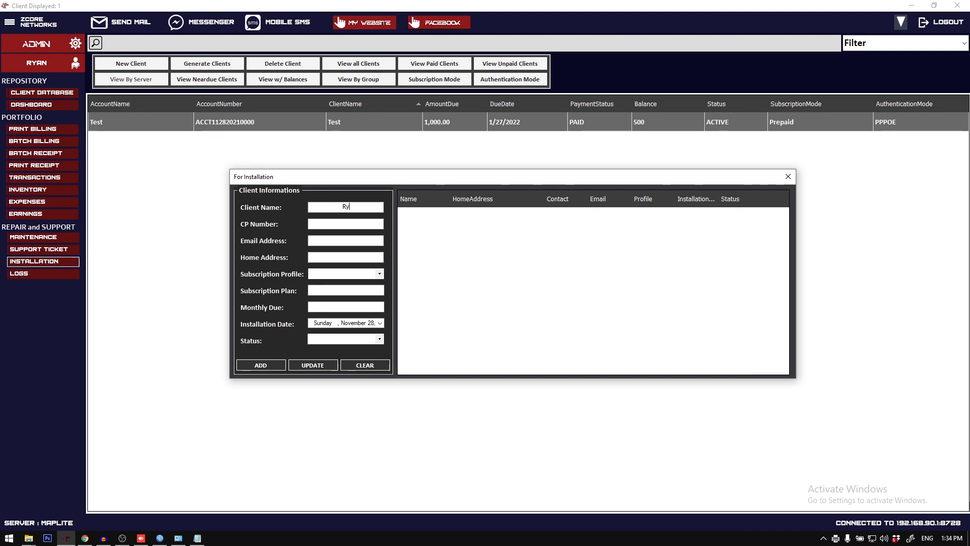
pyautogui.press('Tab')
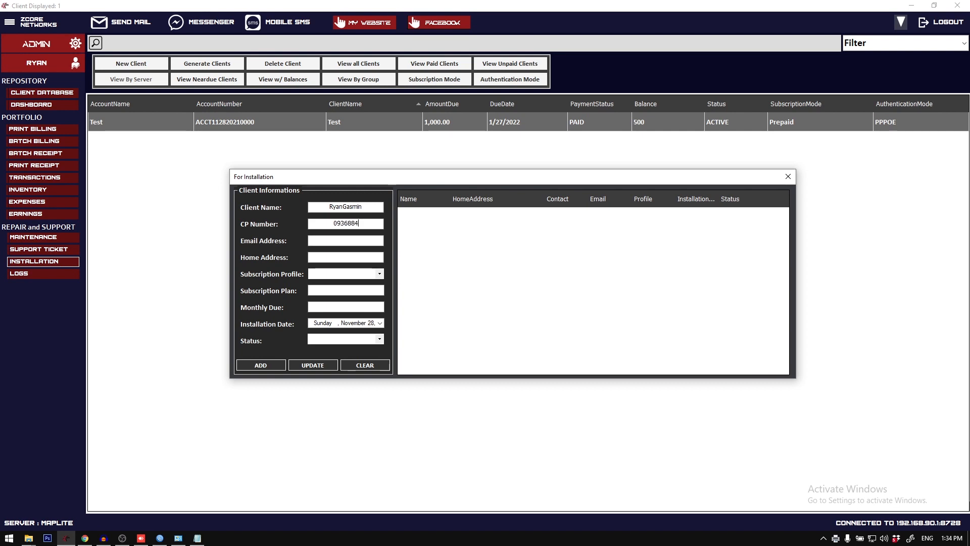
# Step: Fill in the client's e-mail address and home address in the installation entry
pyautogui.press('Tab')
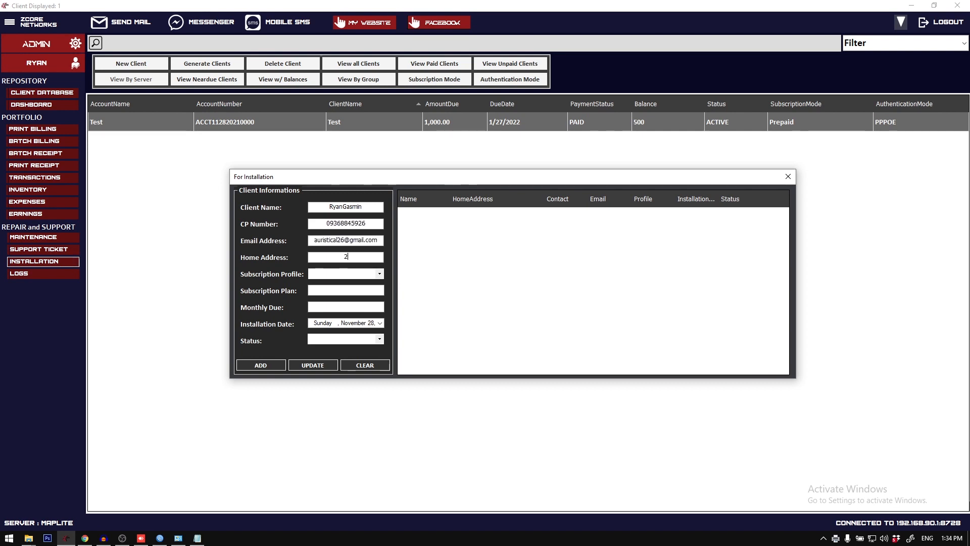
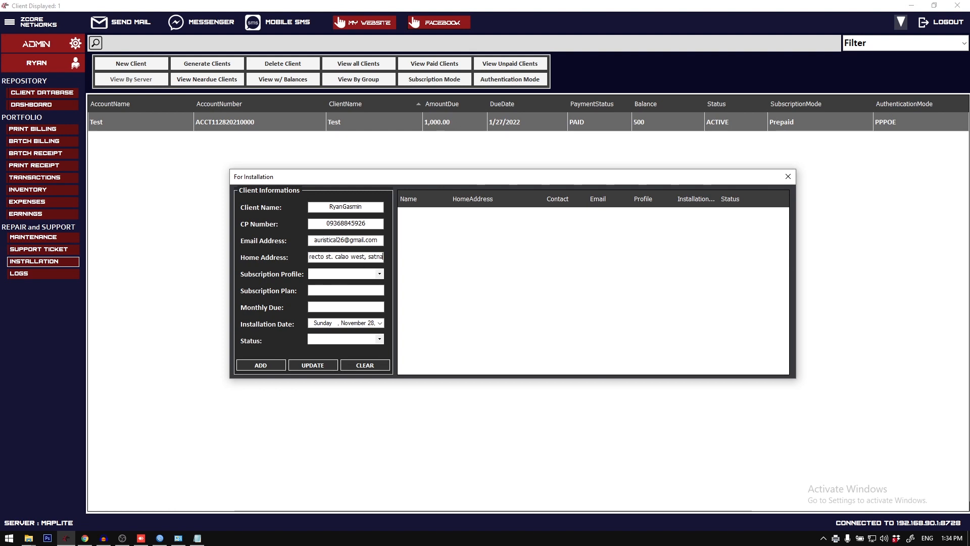
pyautogui.press('Tab')
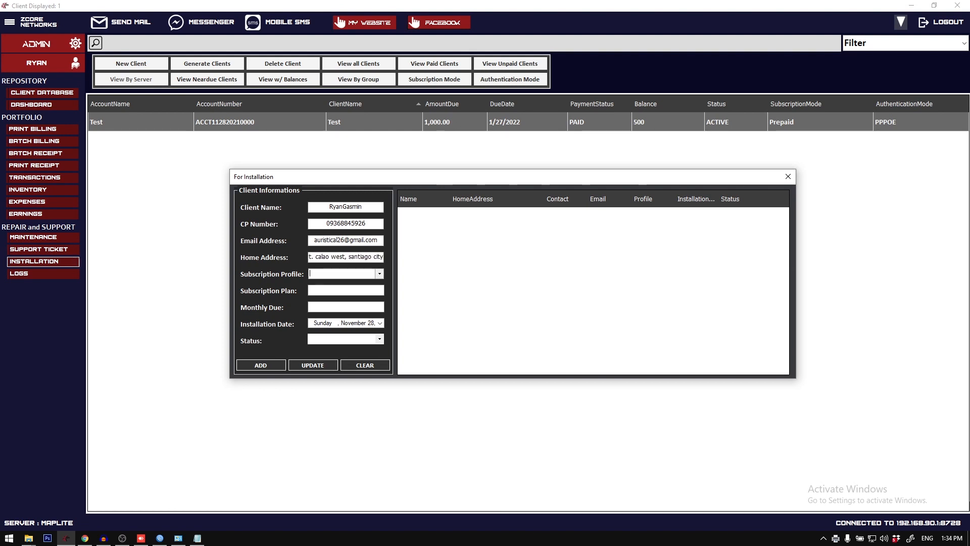
# Step: Set the subscription profile to 10MBPS and the status to FOR INSTALLATION, and add the entry to the installation list
pyautogui.click(379, 274)
pyautogui.click(376, 281)
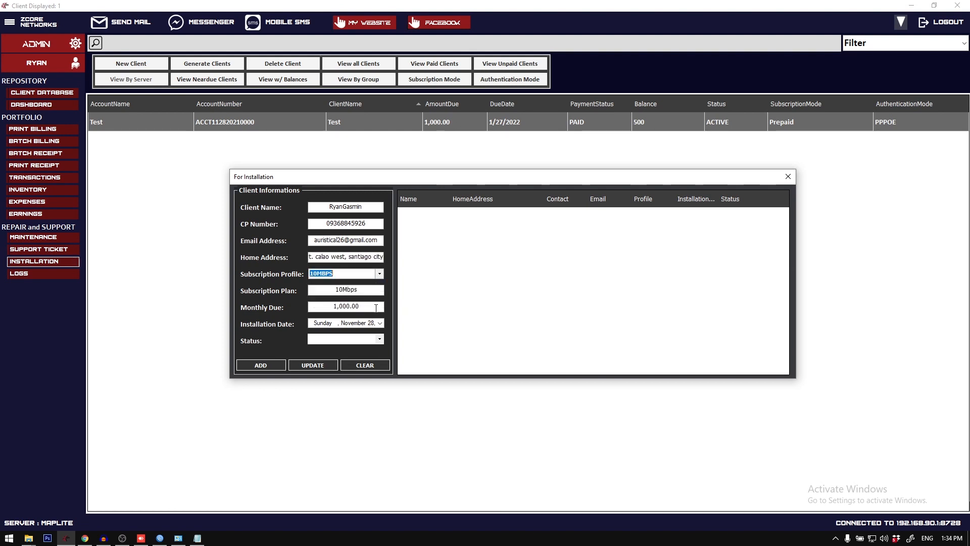
pyautogui.click(380, 339)
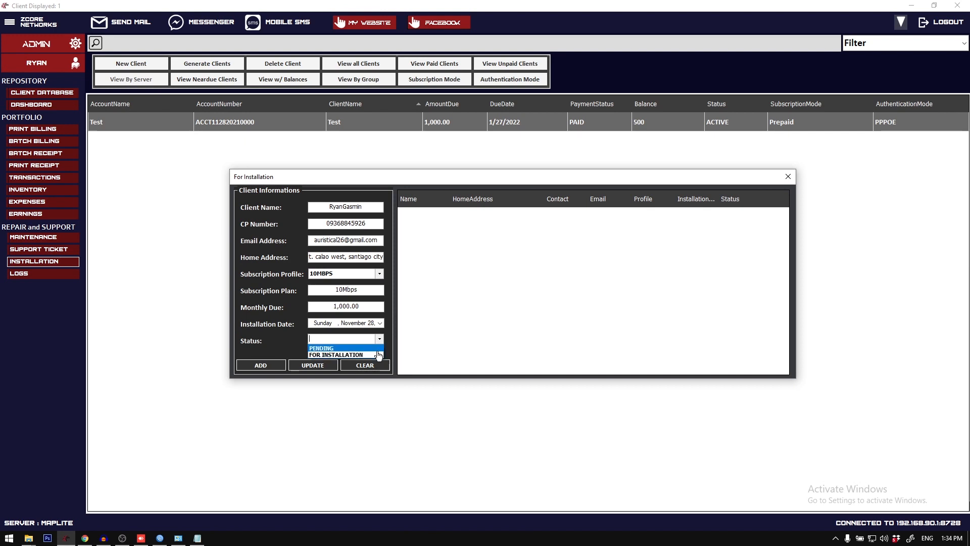
pyautogui.click(375, 355)
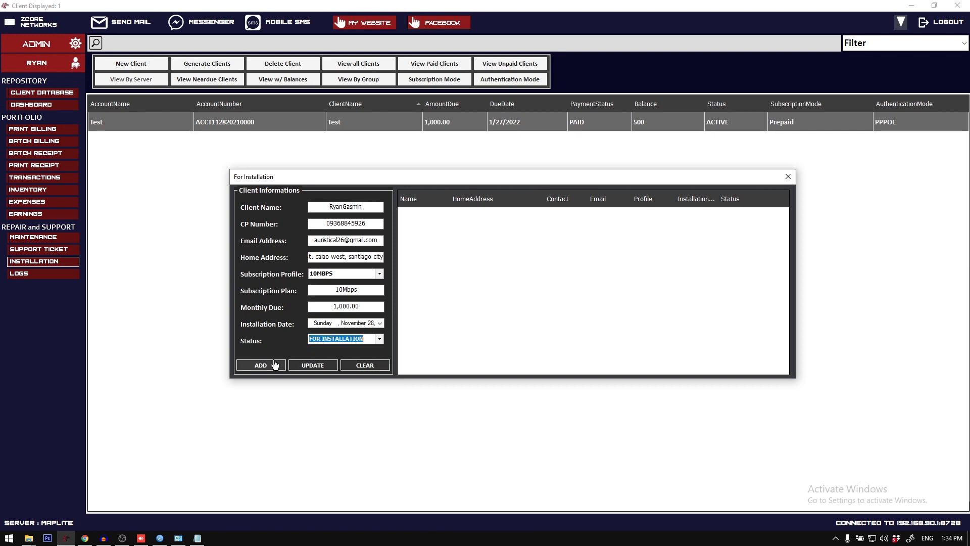
pyautogui.click(261, 365)
# Step: Dispatch the added installation entry to registration and enter the account name in the registration form
pyautogui.click(547, 217)
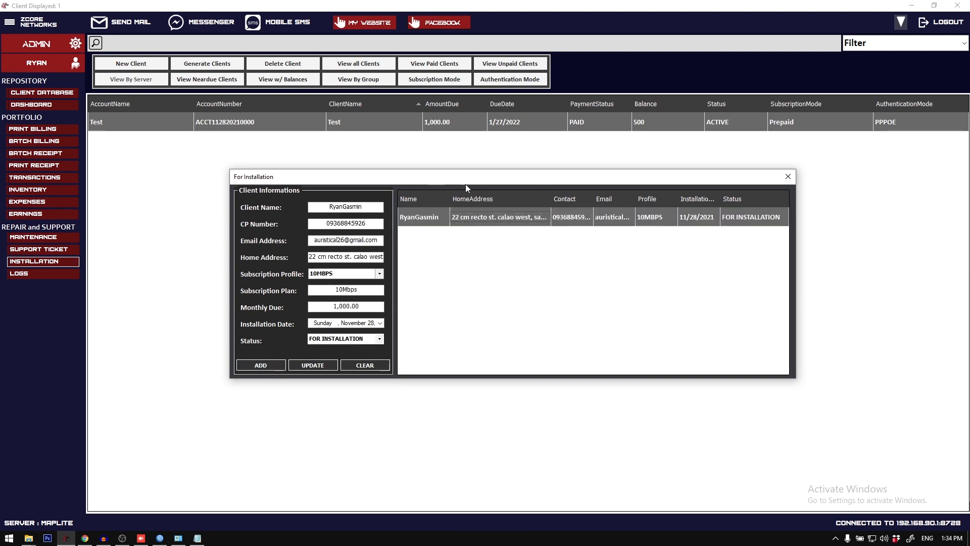
pyautogui.moveTo(466, 179); pyautogui.dragTo(485, 186)
pyautogui.rightClick(539, 230)
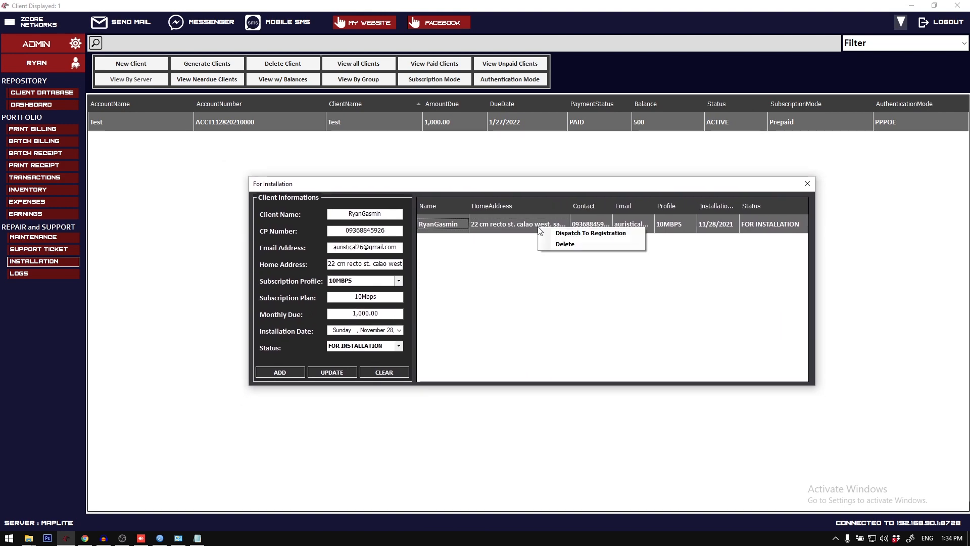
pyautogui.click(558, 234)
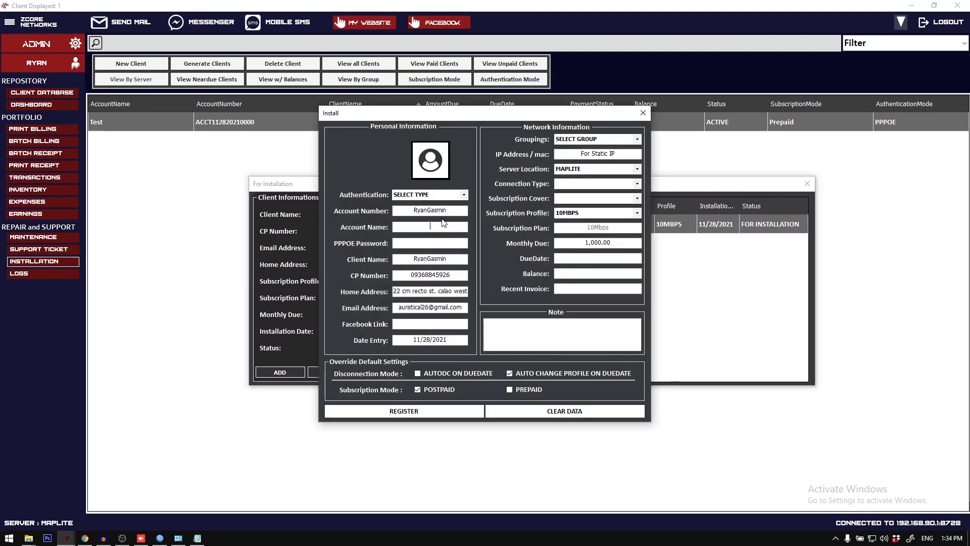
pyautogui.click(449, 228)
pyautogui.write('1234')
# Step: Set the connection type to OLT and the subscription cover to 2-2, and register the client
pyautogui.click(638, 185)
pyautogui.click(634, 193)
pyautogui.click(637, 199)
pyautogui.click(631, 215)
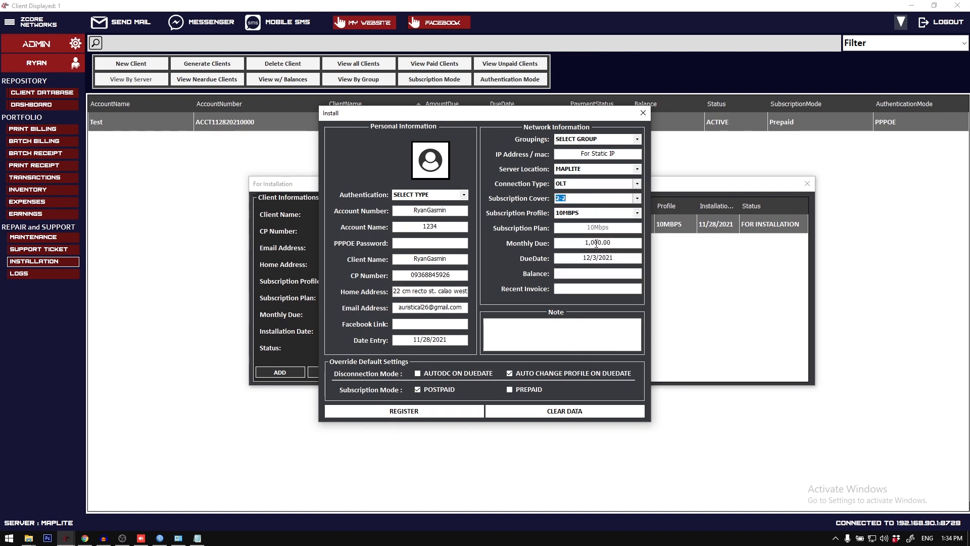
pyautogui.click(453, 413)
pyautogui.click(497, 306)
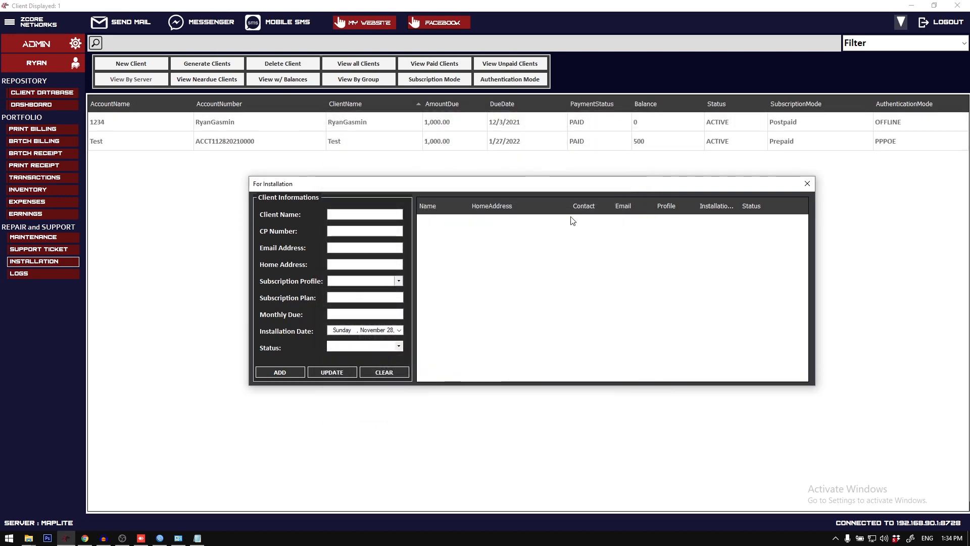
# Step: Close the installation list and reload the client database
pyautogui.moveTo(457, 189); pyautogui.dragTo(446, 202)
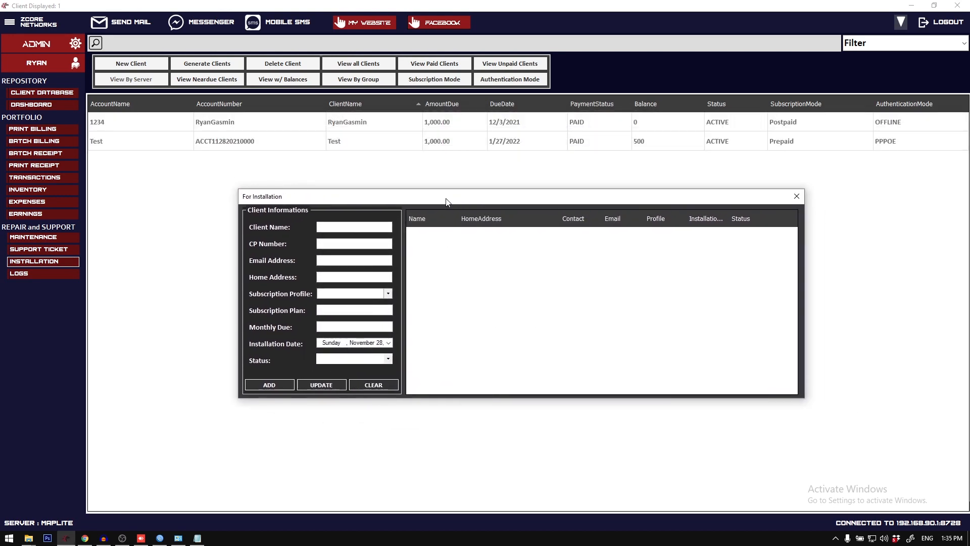
pyautogui.click(797, 196)
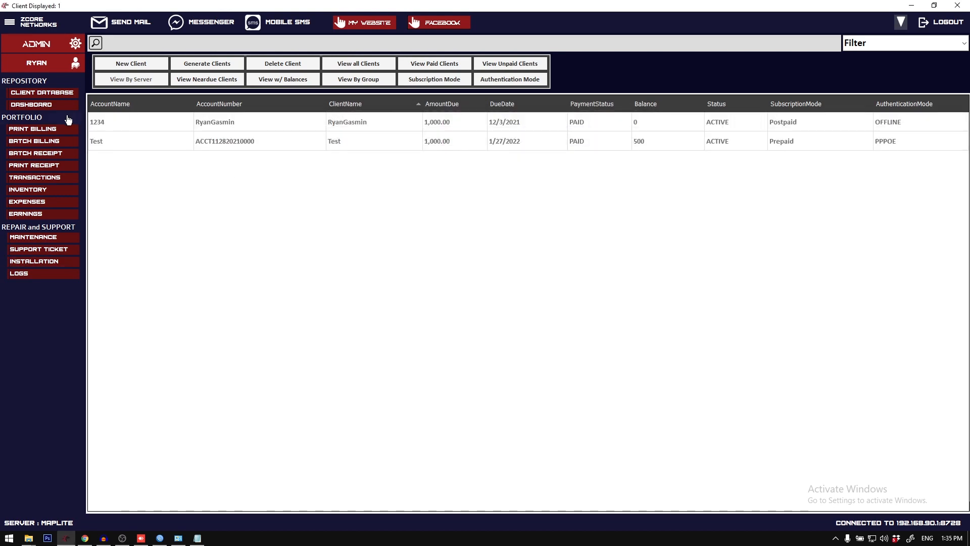
pyautogui.click(249, 121)
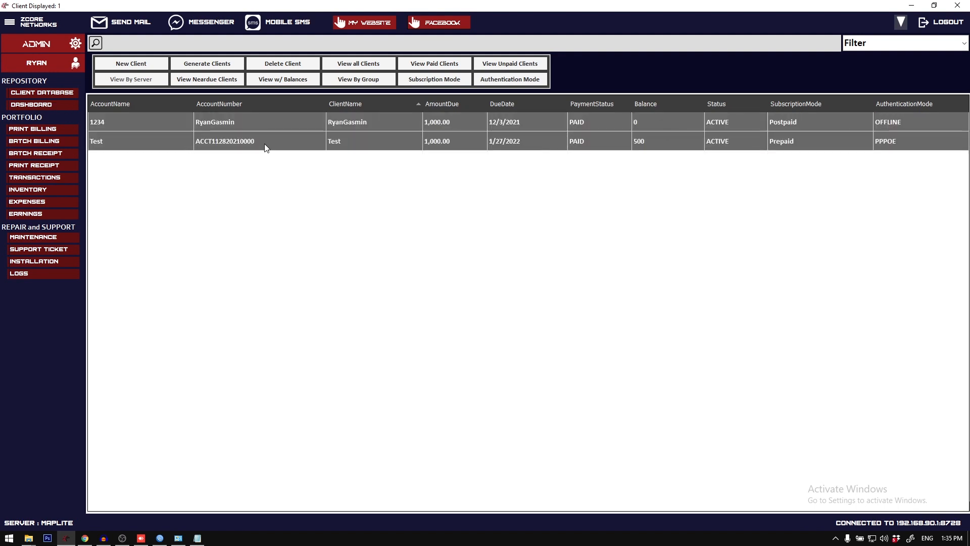
pyautogui.rightClick(257, 123)
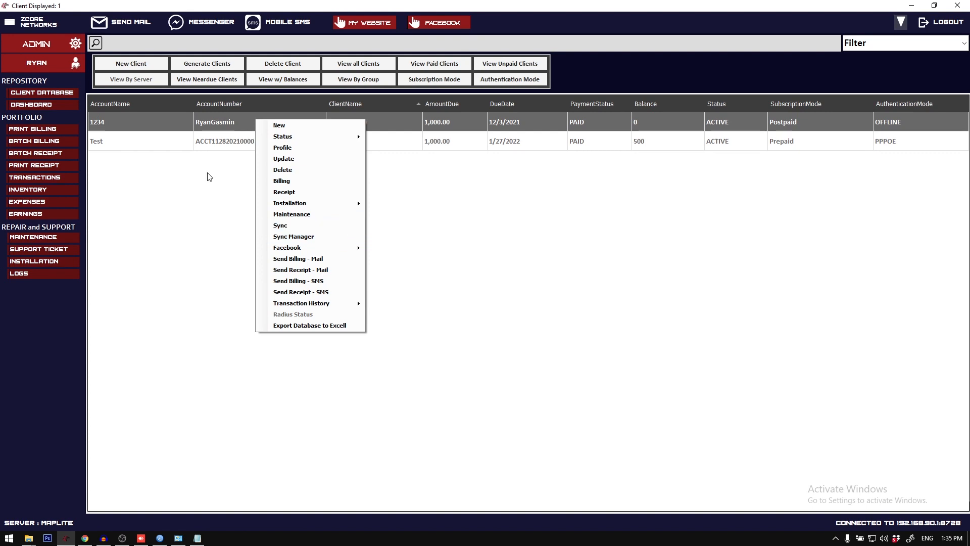
pyautogui.click(47, 93)
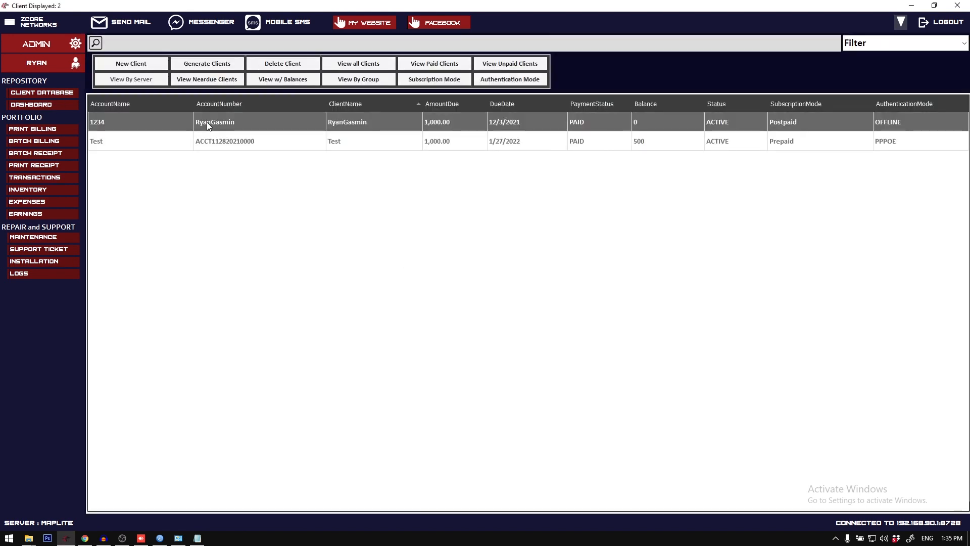
# Step: Create an installation checkout for the newly registered client
pyautogui.rightClick(207, 123)
pyautogui.click(159, 141)
pyautogui.click(186, 122)
pyautogui.rightClick(186, 121)
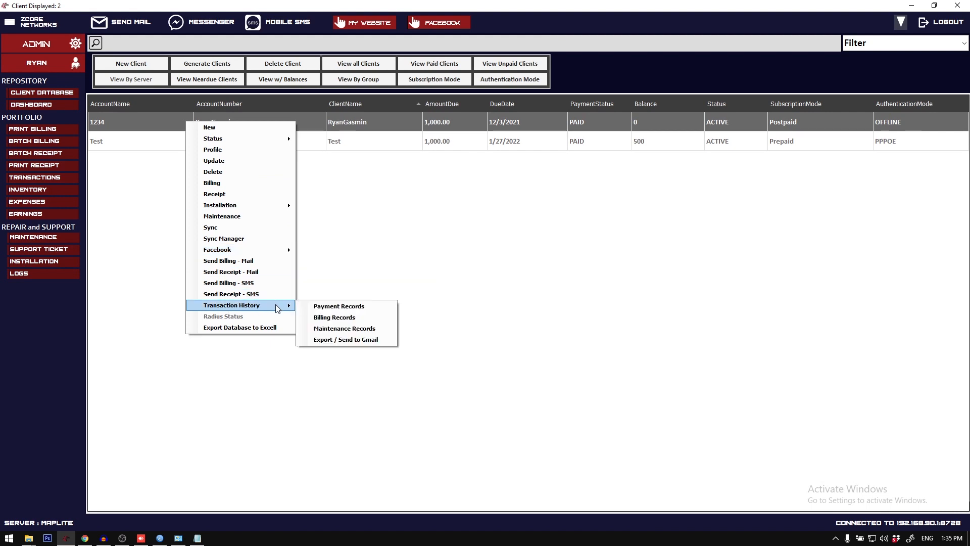
pyautogui.moveTo(272, 209)
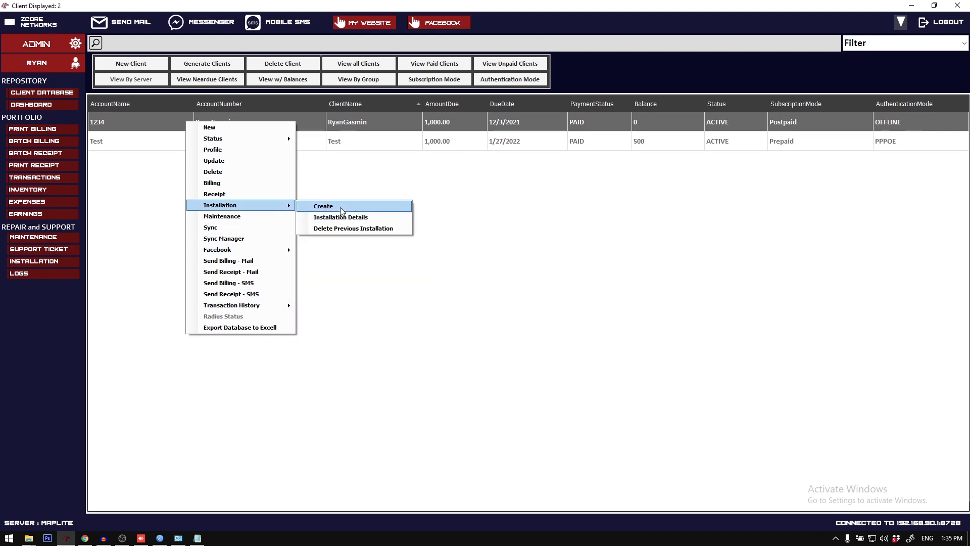
pyautogui.click(339, 207)
# Step: Insert the Installation material in four rows of quantity 1, then preview the installation form and close the preview
pyautogui.click(560, 170)
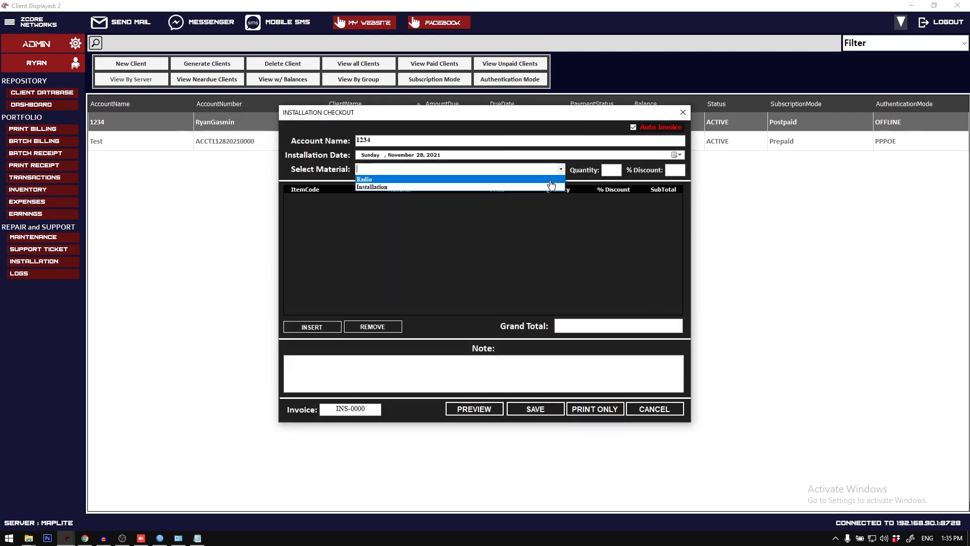
pyautogui.click(551, 187)
pyautogui.press('Tab')
pyautogui.click(309, 327)
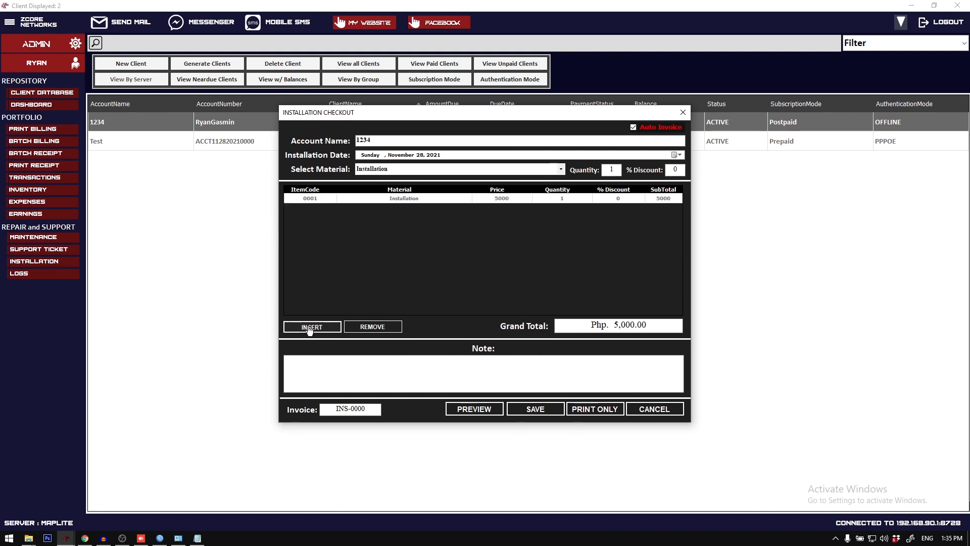
pyautogui.click(309, 327)
pyautogui.click(309, 328)
pyautogui.click(309, 327)
pyautogui.click(470, 409)
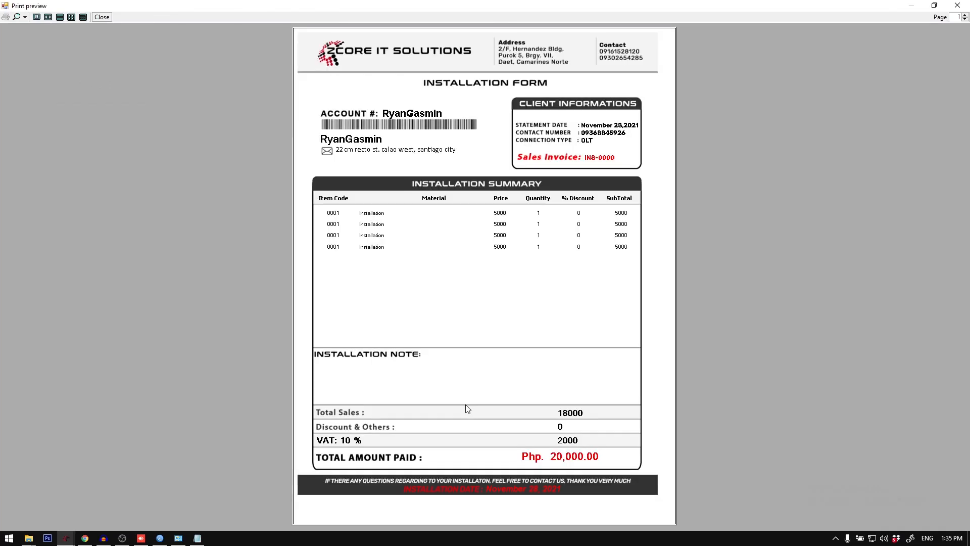
pyautogui.click(958, 5)
# Step: Add a "To be installed by" note with the installer's name, preview the installation form, and close the checkout without saving
pyautogui.click(487, 363)
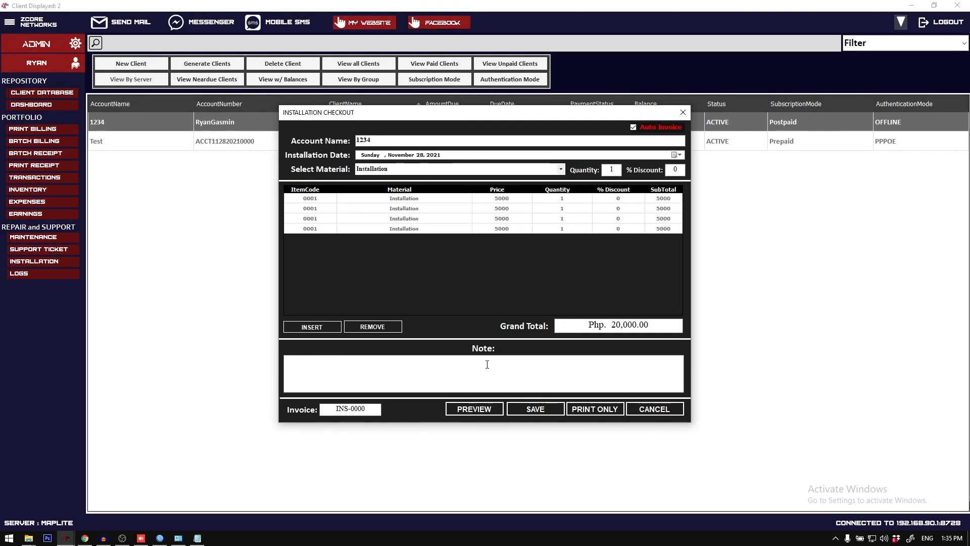
pyautogui.write('TO be installed by Juan dela cru')
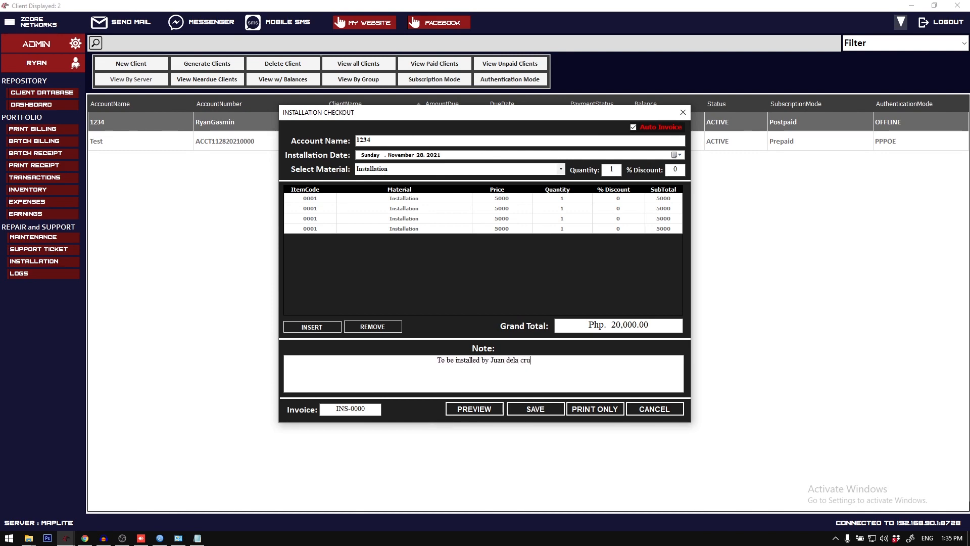
pyautogui.write('z')
pyautogui.click(483, 407)
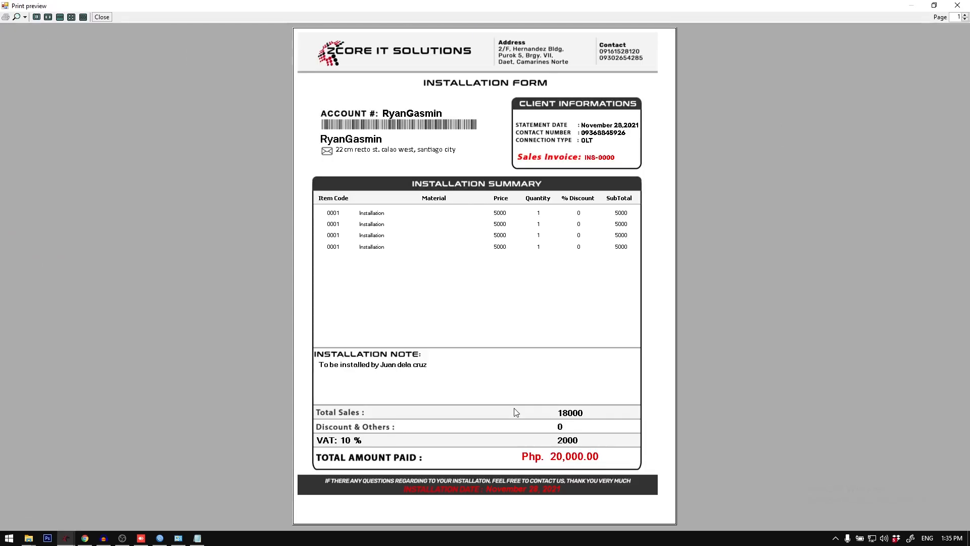
pyautogui.click(958, 5)
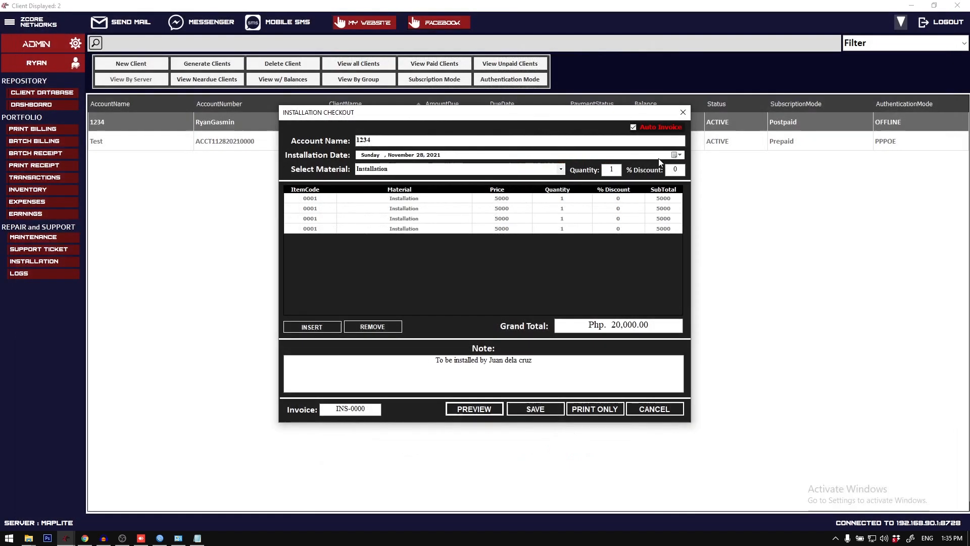
pyautogui.click(683, 113)
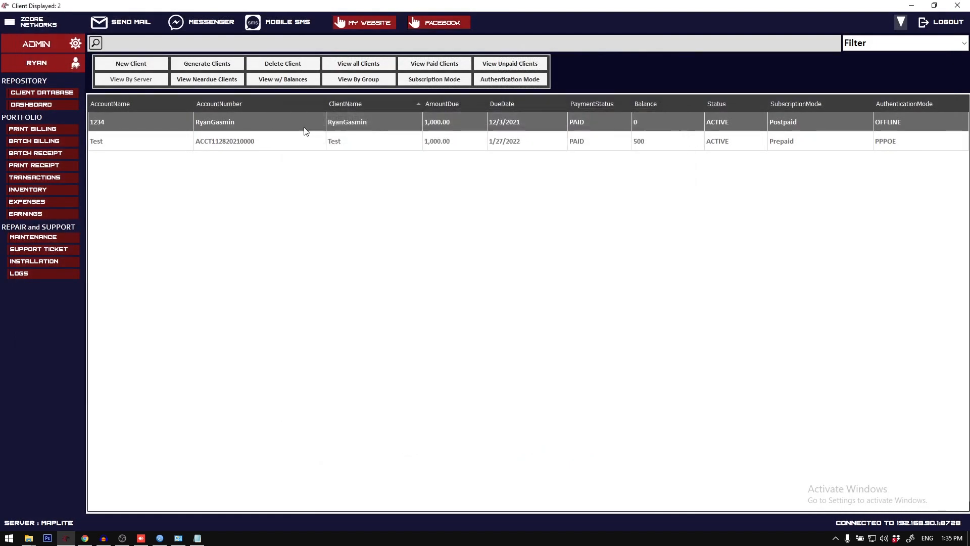
# Step: Delete the newly registered client from the client database
pyautogui.click(215, 136)
pyautogui.click(212, 127)
pyautogui.click(263, 65)
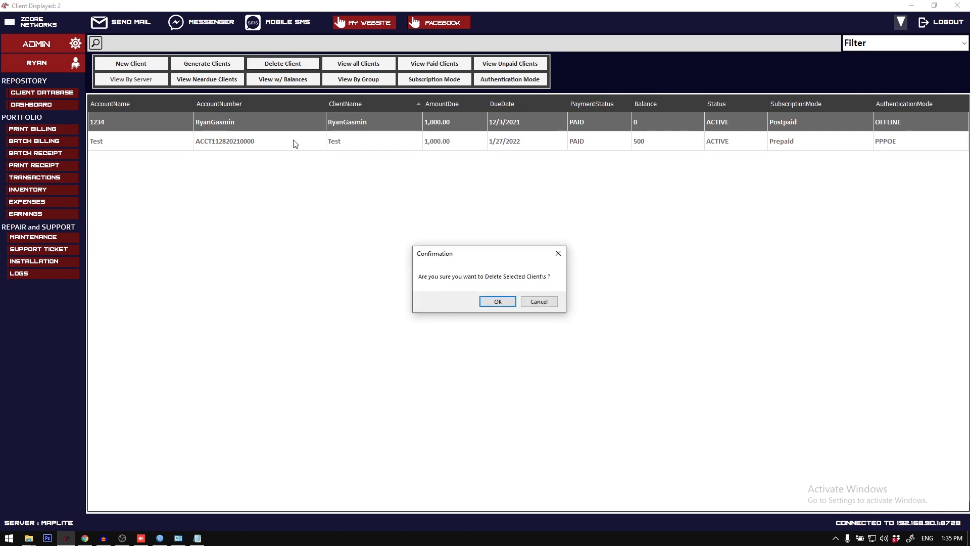
pyautogui.click(495, 301)
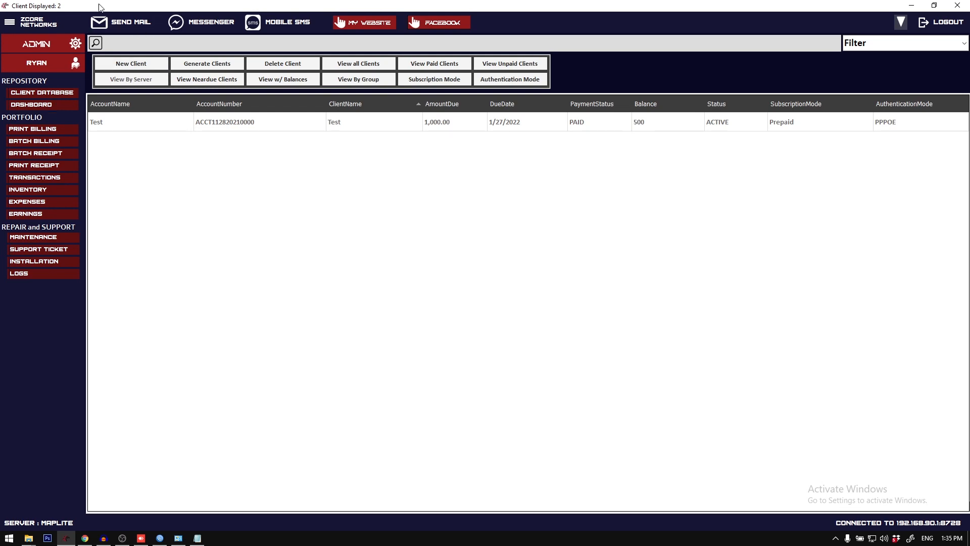
# Step: Log out of the billing system to return to the sign-in window
pyautogui.doubleClick(251, 5)
pyautogui.doubleClick(427, 117)
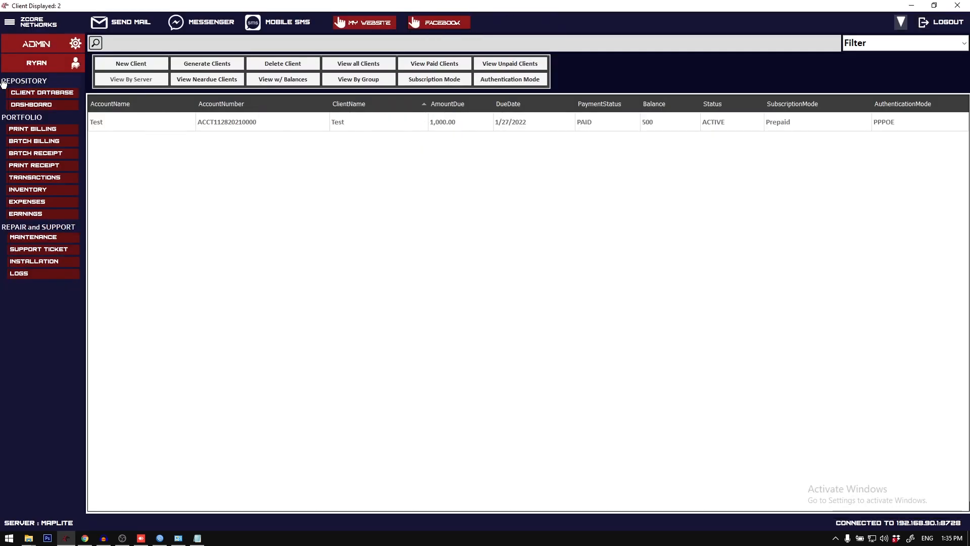
pyautogui.doubleClick(545, 5)
pyautogui.click(740, 144)
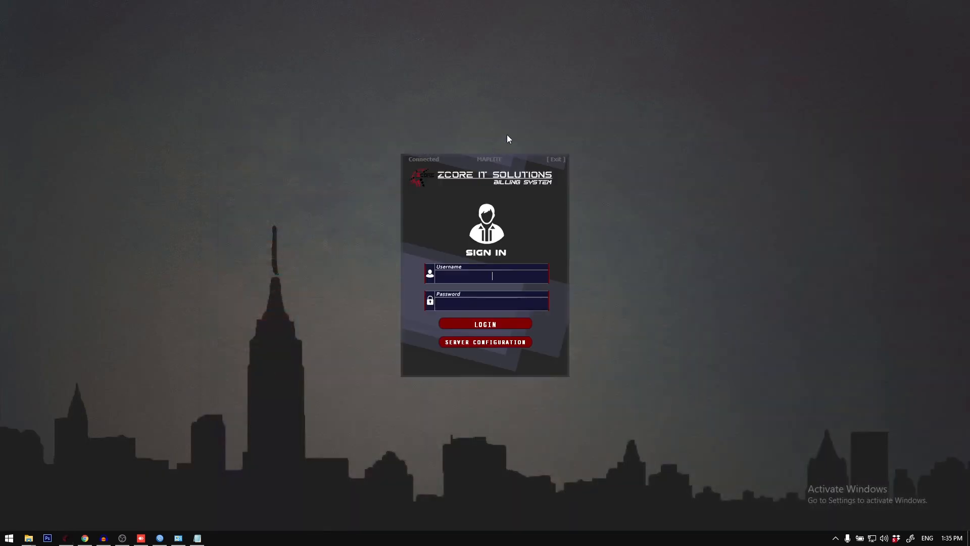
# Step: Show the desktop icons and open the file location of the ALPHA shortcut
pyautogui.moveTo(499, 171); pyautogui.dragTo(389, 177)
pyautogui.rightClick(422, 17)
pyautogui.click(287, 53)
pyautogui.rightClick(537, 23)
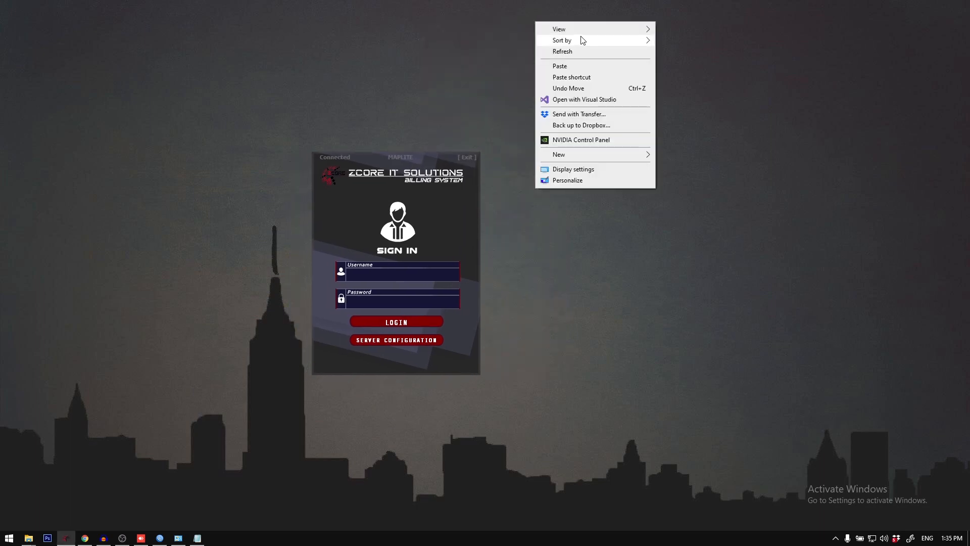
pyautogui.moveTo(561, 27)
pyautogui.click(743, 92)
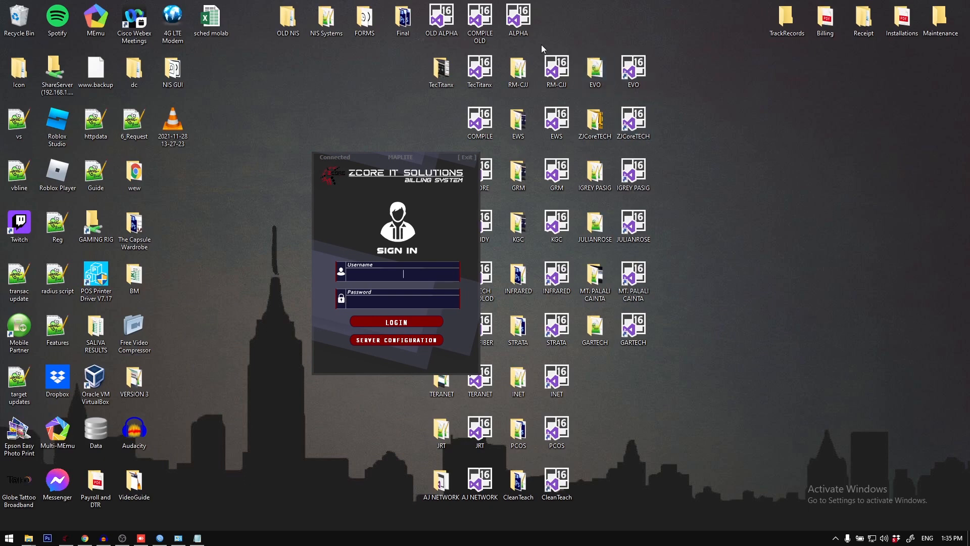
pyautogui.rightClick(516, 22)
pyautogui.click(556, 92)
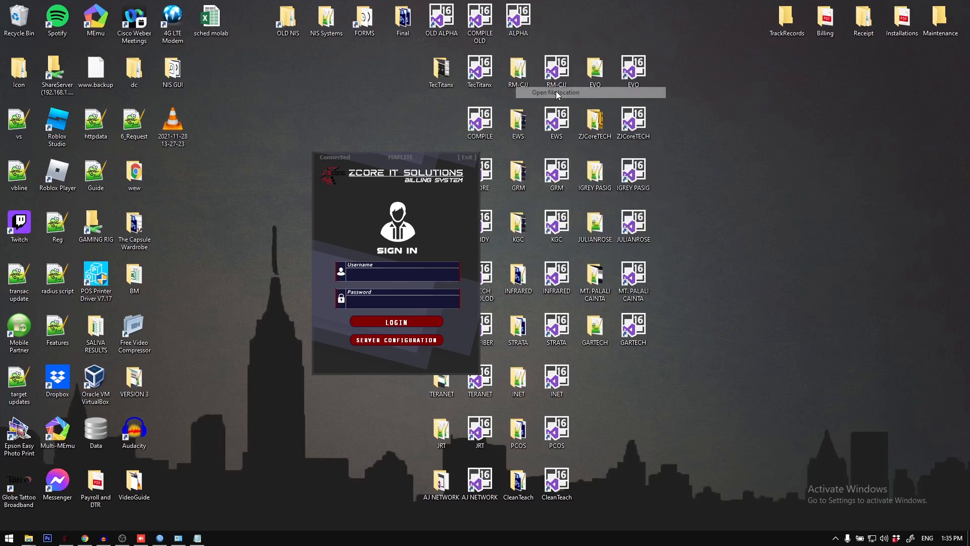
# Step: Browse to the MAR project's BIS\bin\Debug folder, copy the Data database file, and close the folder window
pyautogui.doubleClick(513, 151)
pyautogui.doubleClick(510, 141)
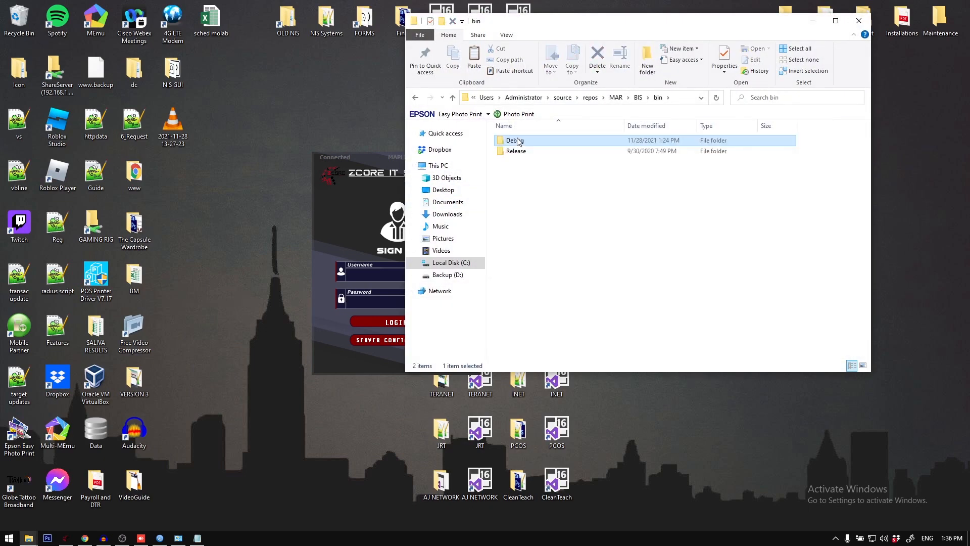
pyautogui.doubleClick(513, 140)
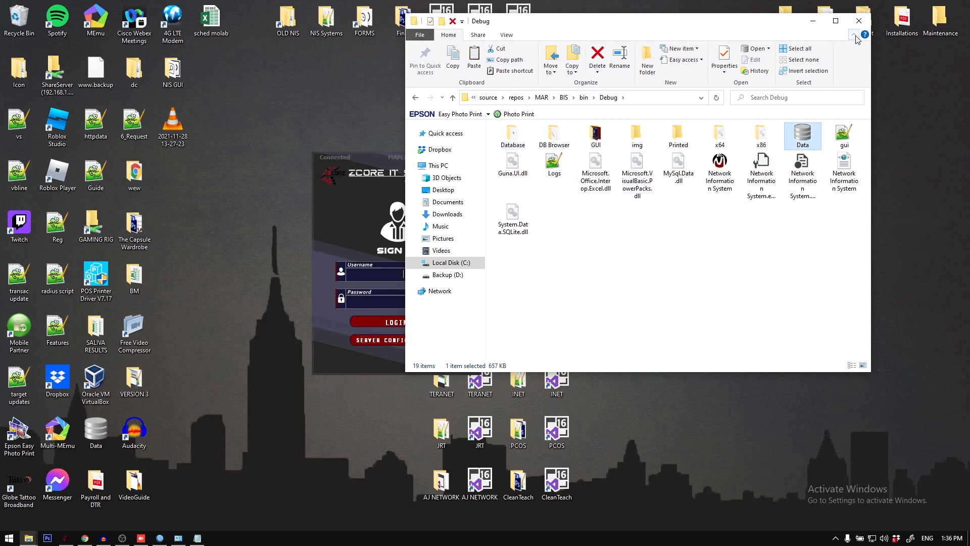
pyautogui.click(859, 21)
# Step: Hide the desktop icons
pyautogui.rightClick(335, 118)
pyautogui.moveTo(384, 126)
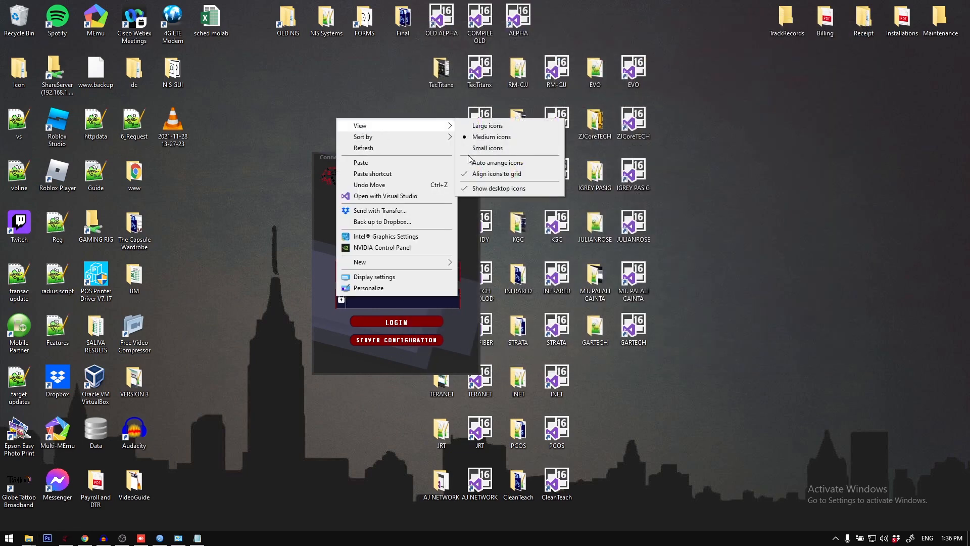
pyautogui.click(499, 188)
# Step: Find the Network Information System process in Task Manager and open its file location
pyautogui.rightClick(508, 538)
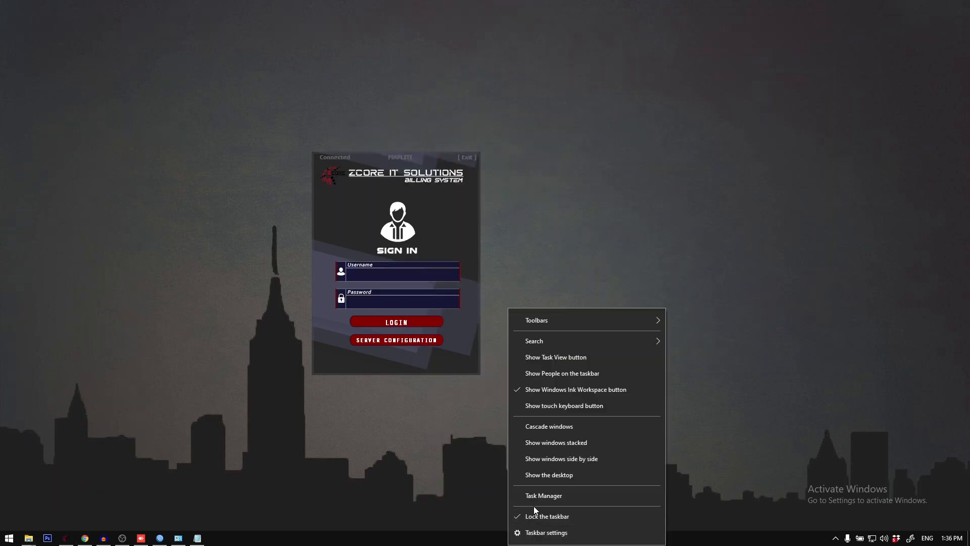
pyautogui.click(534, 494)
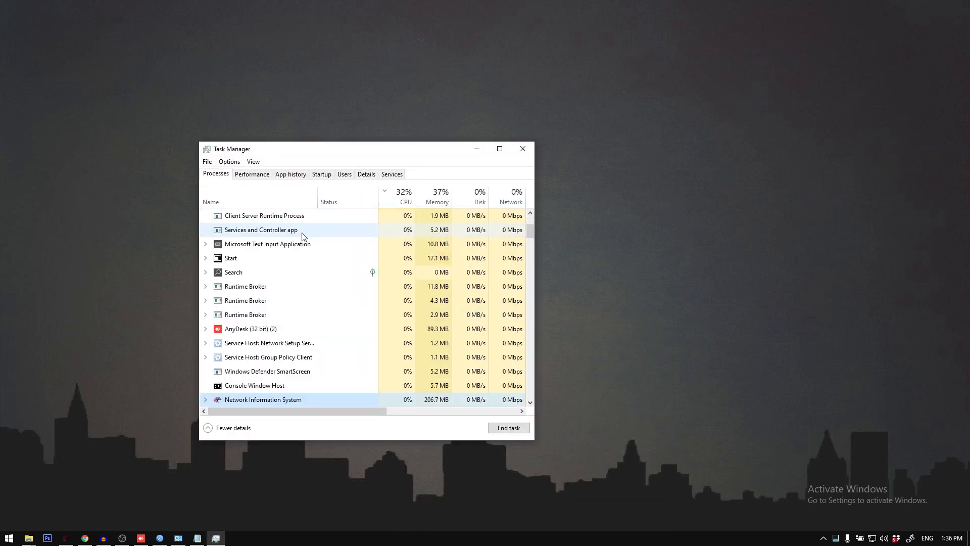
pyautogui.rightClick(268, 386)
pyautogui.click(270, 317)
pyautogui.scroll(-1, 268, 317)
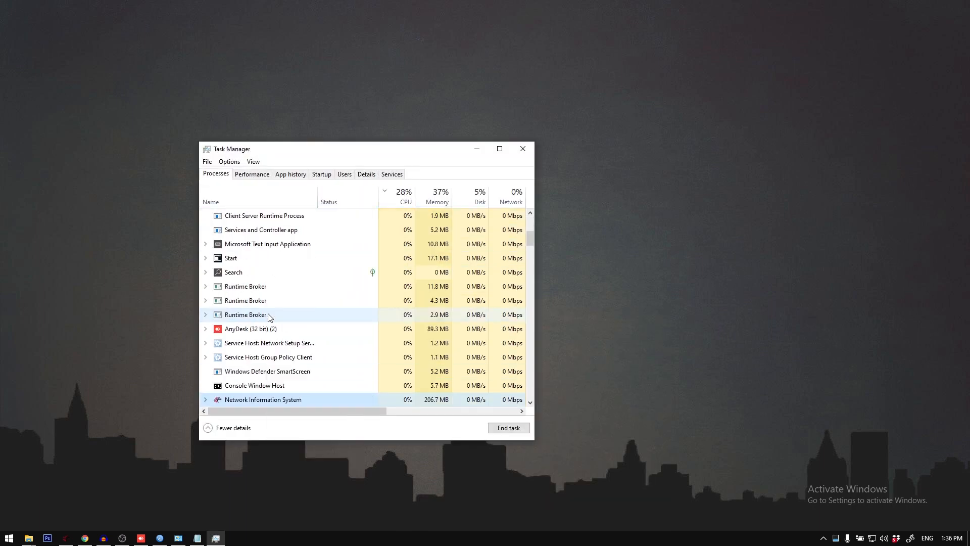
pyautogui.rightClick(278, 403)
pyautogui.click(268, 358)
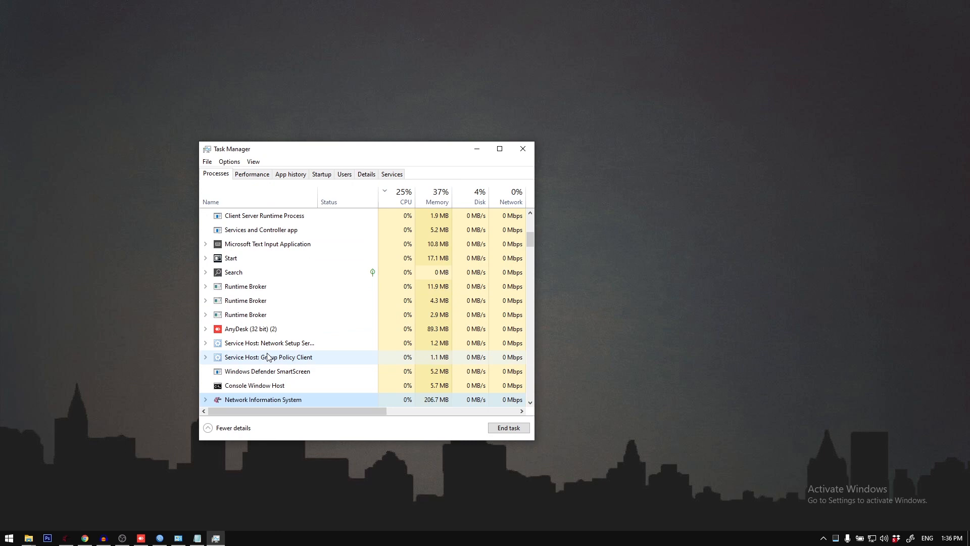
pyautogui.rightClick(273, 399)
pyautogui.click(317, 491)
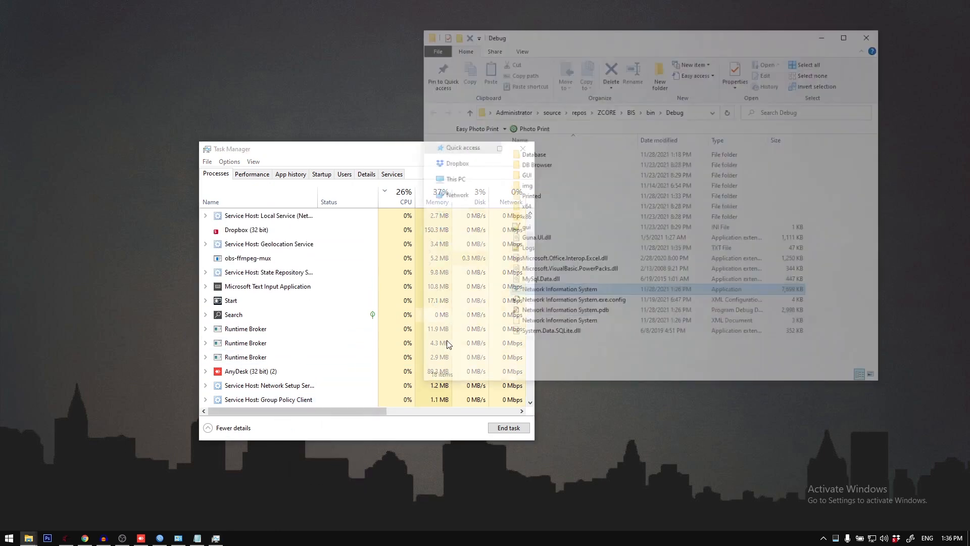
# Step: Paste the copied Data file into the Database folder, replacing the existing file, and minimize the folder window
pyautogui.doubleClick(536, 153)
pyautogui.hotkey('ctrl', 'v')
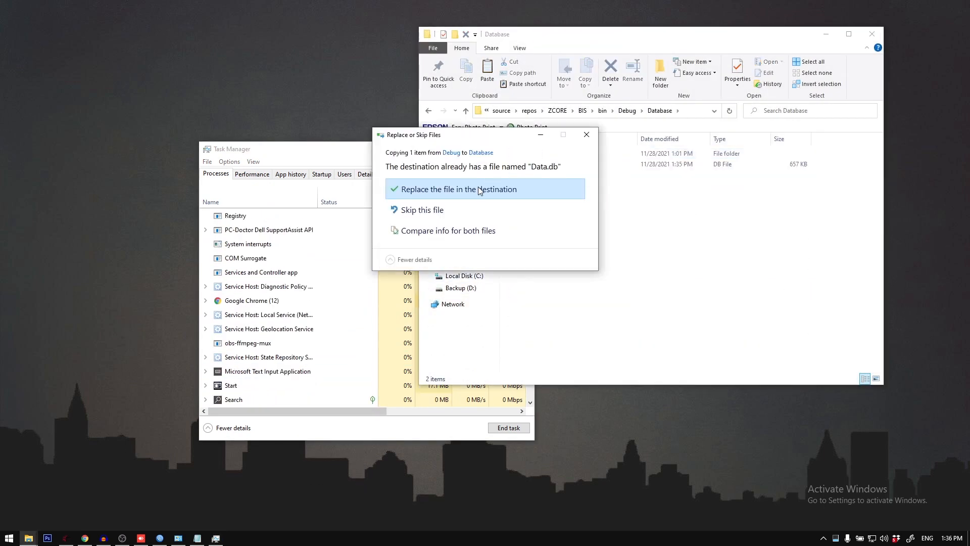
pyautogui.click(419, 189)
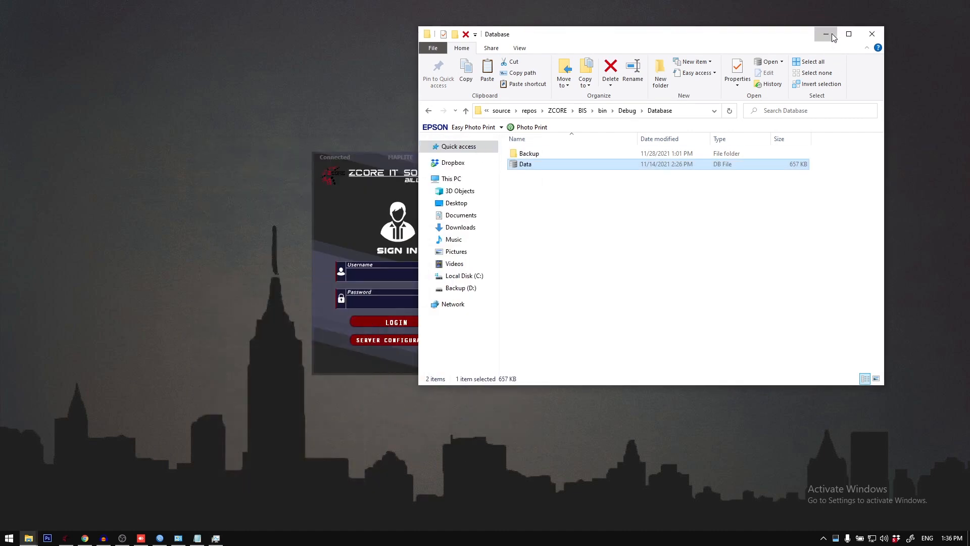
pyautogui.click(826, 34)
# Step: Leave the Servers window in offline mode and sign in as admin with the account password
pyautogui.click(414, 175)
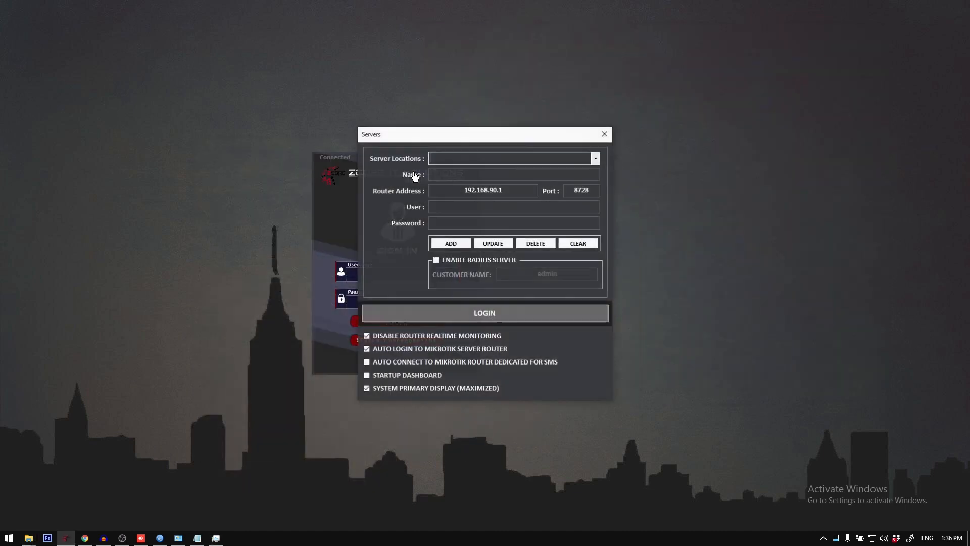
pyautogui.rightClick(500, 318)
pyautogui.click(531, 340)
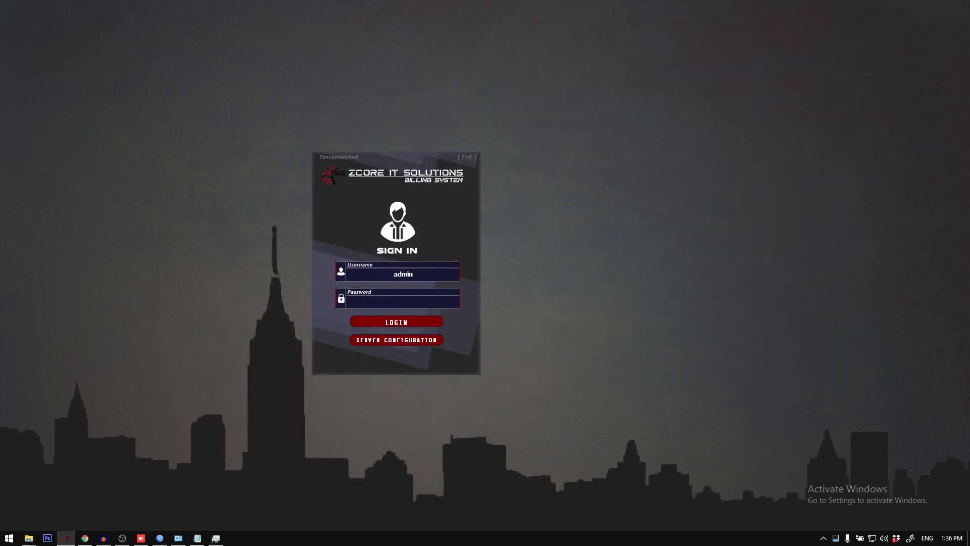
pyautogui.press('Return')
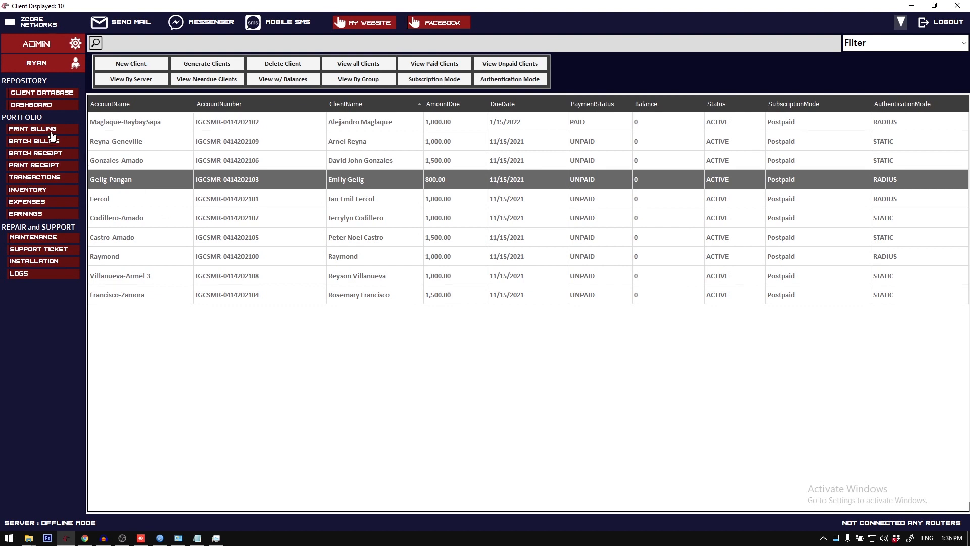
pyautogui.click(56, 143)
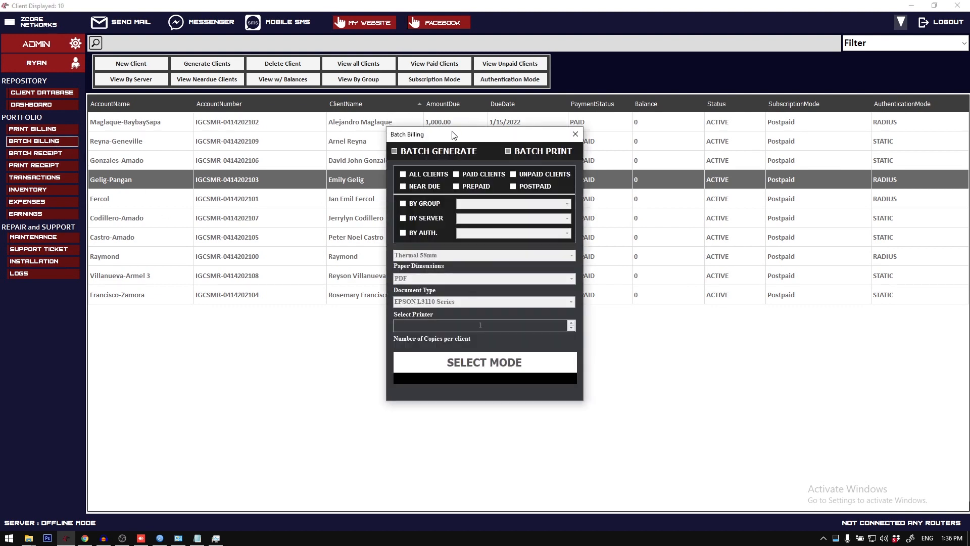
pyautogui.moveTo(453, 135); pyautogui.dragTo(420, 153)
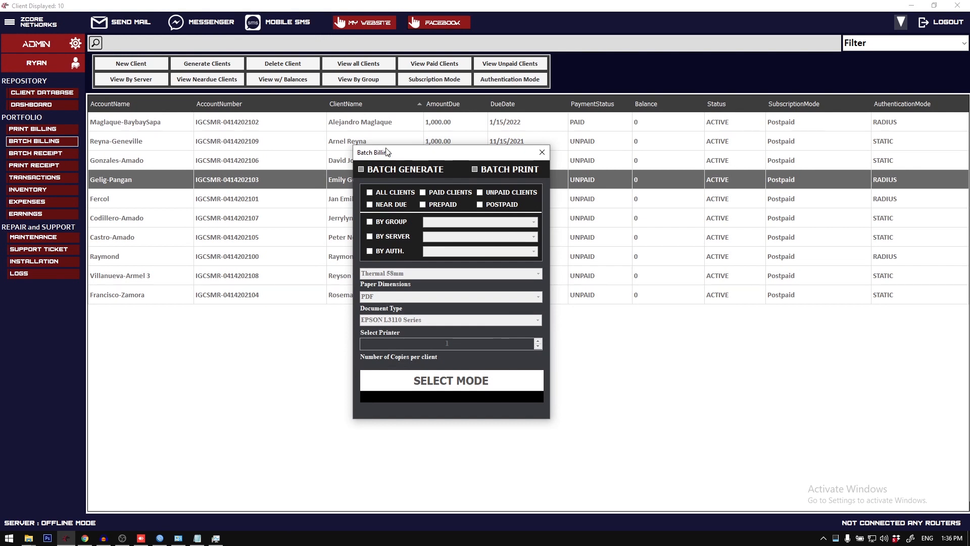
pyautogui.moveTo(386, 148); pyautogui.dragTo(383, 134)
pyautogui.click(539, 140)
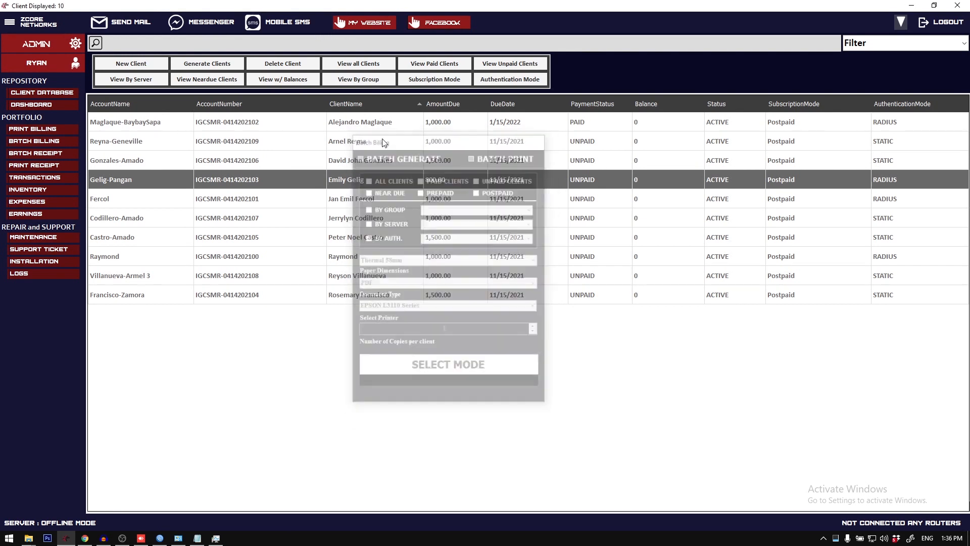
# Step: Delete all November-2021 records from the transaction history
pyautogui.click(34, 178)
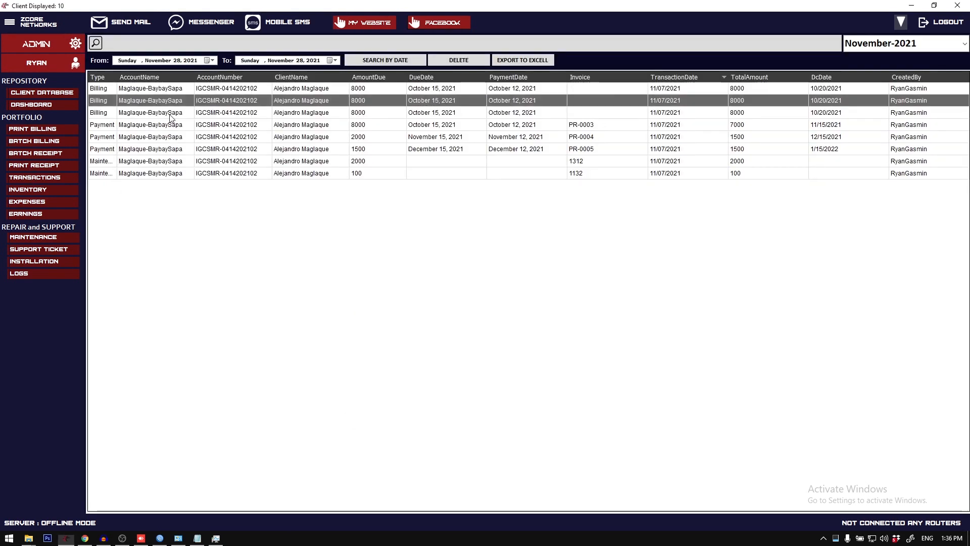
pyautogui.click(247, 173)
pyautogui.hotkey('ctrl', 'a')
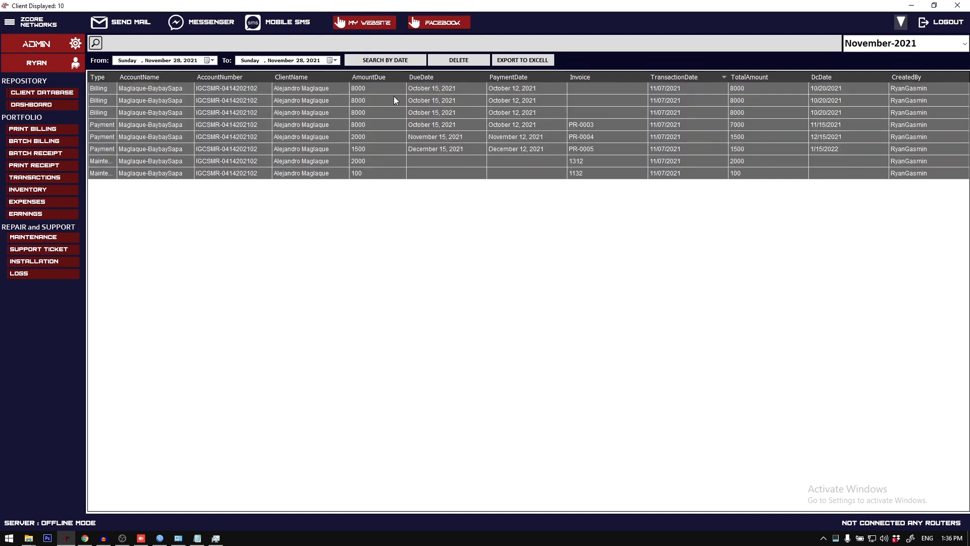
pyautogui.click(466, 66)
# Step: Close the Batch Billing dialog and return to the client database list
pyautogui.click(47, 143)
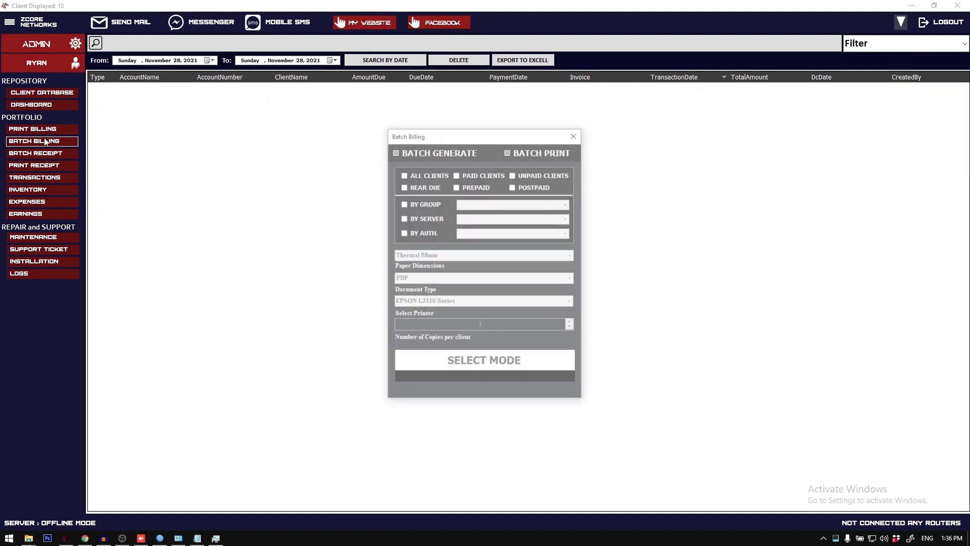
pyautogui.click(574, 135)
pyautogui.click(42, 94)
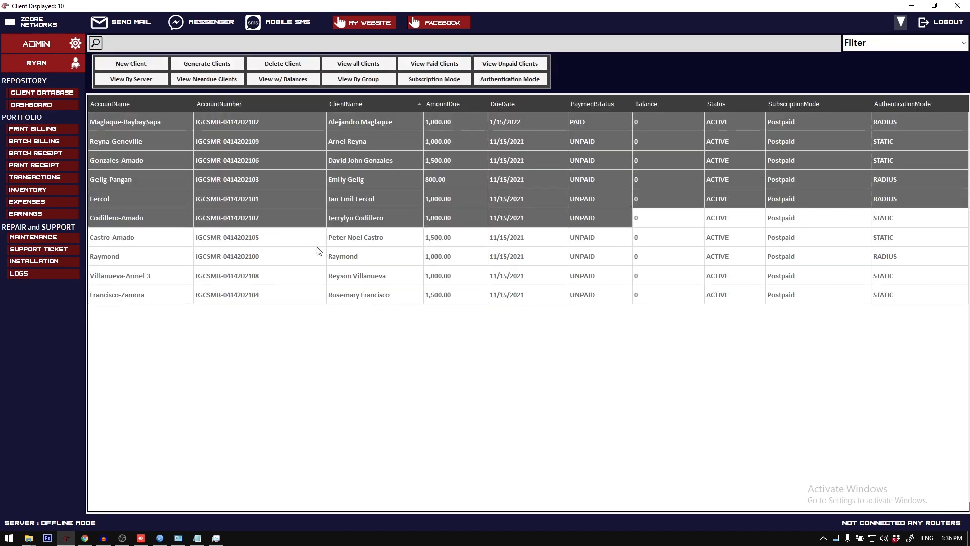
pyautogui.click(341, 276)
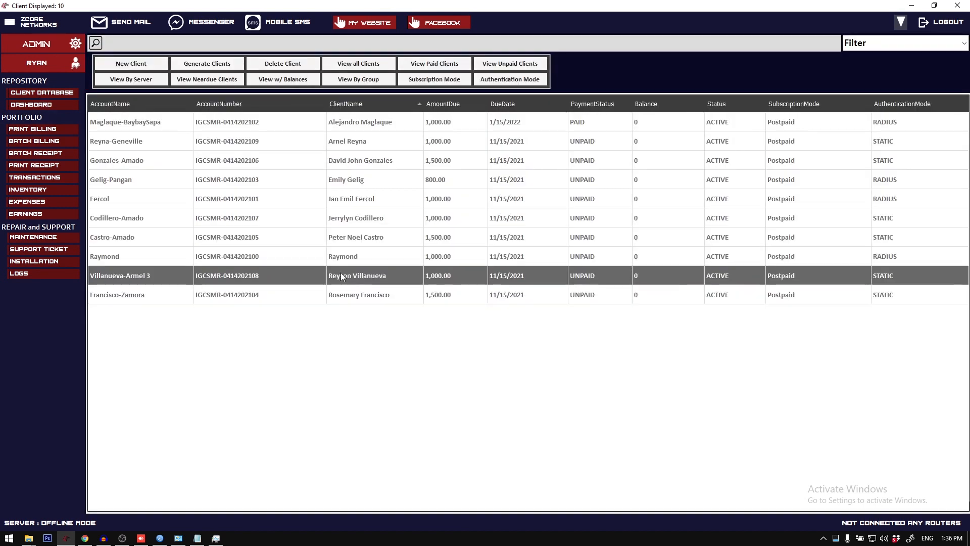
# Step: Set Batch Billing to Batch Generate with 8.5x11 (Letter) paper and try to generate the forms without choosing clients
pyautogui.click(54, 145)
pyautogui.click(419, 152)
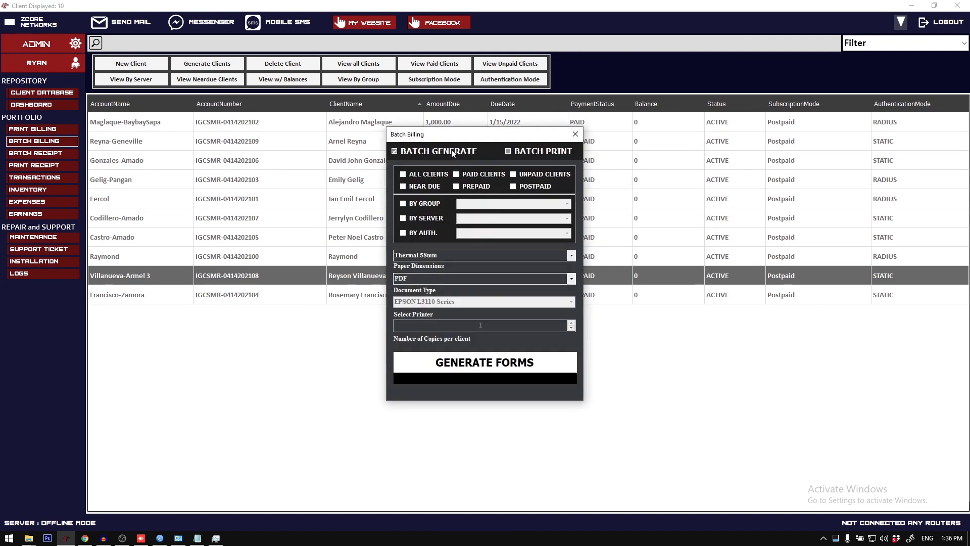
pyautogui.click(572, 256)
pyautogui.click(505, 282)
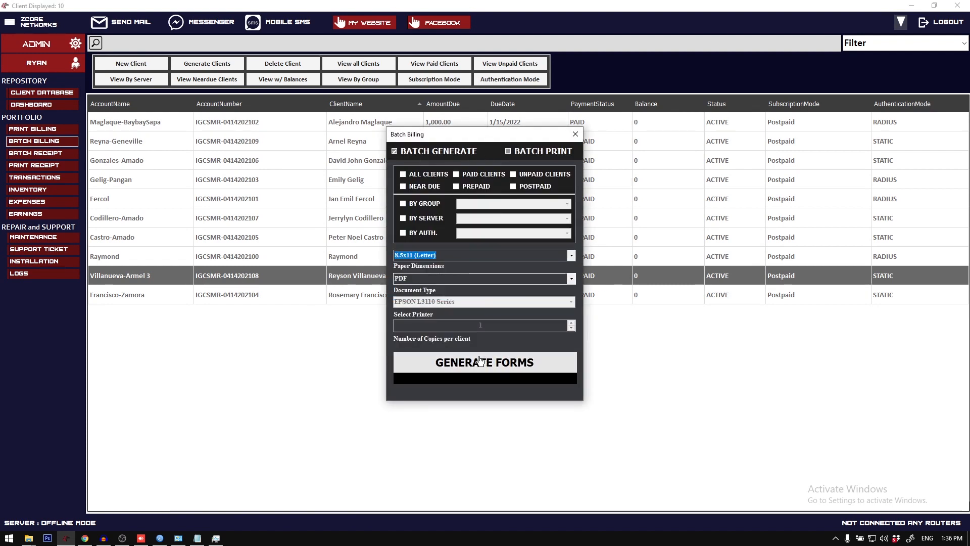
pyautogui.click(484, 363)
pyautogui.click(561, 307)
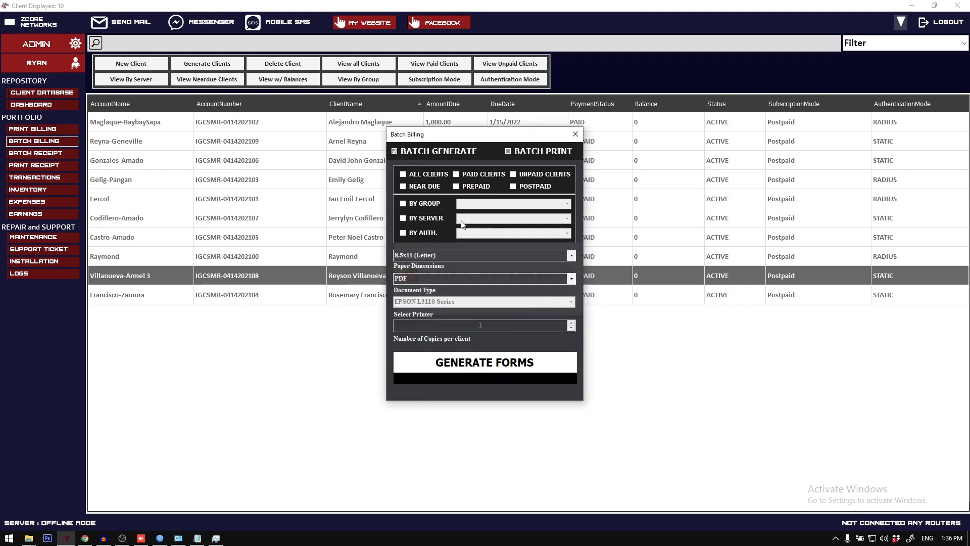
# Step: Generate PDF billing statements for all clients and confirm the prompts
pyautogui.click(430, 175)
pyautogui.click(487, 364)
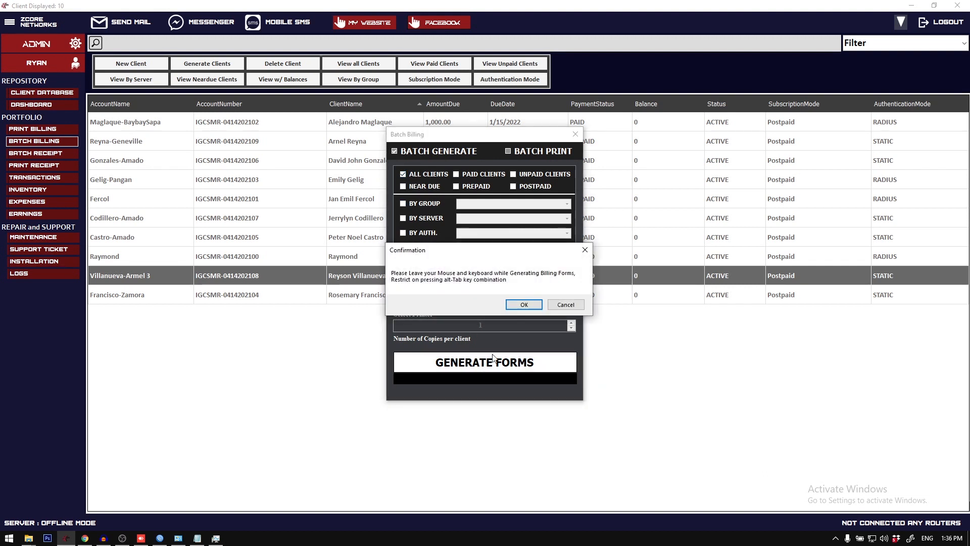
pyautogui.click(524, 305)
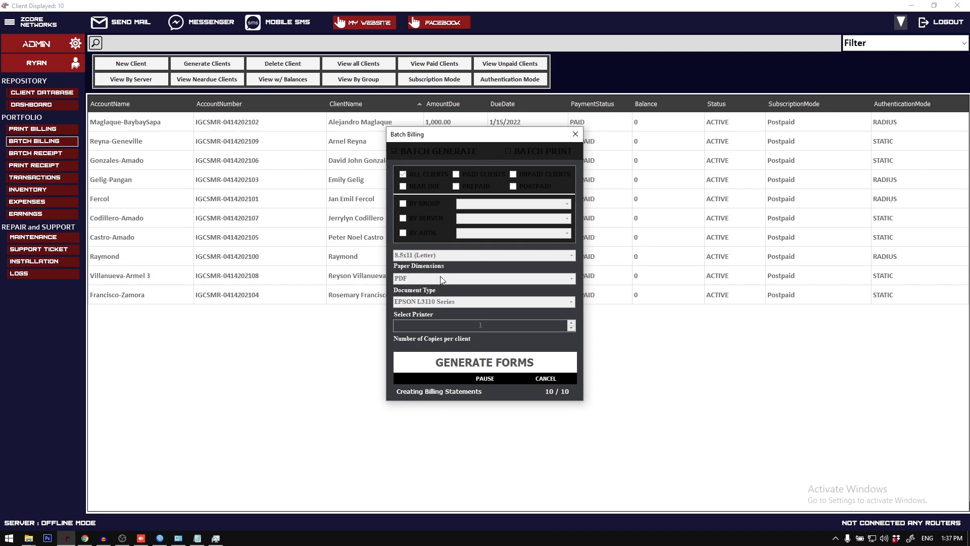
pyautogui.click(530, 302)
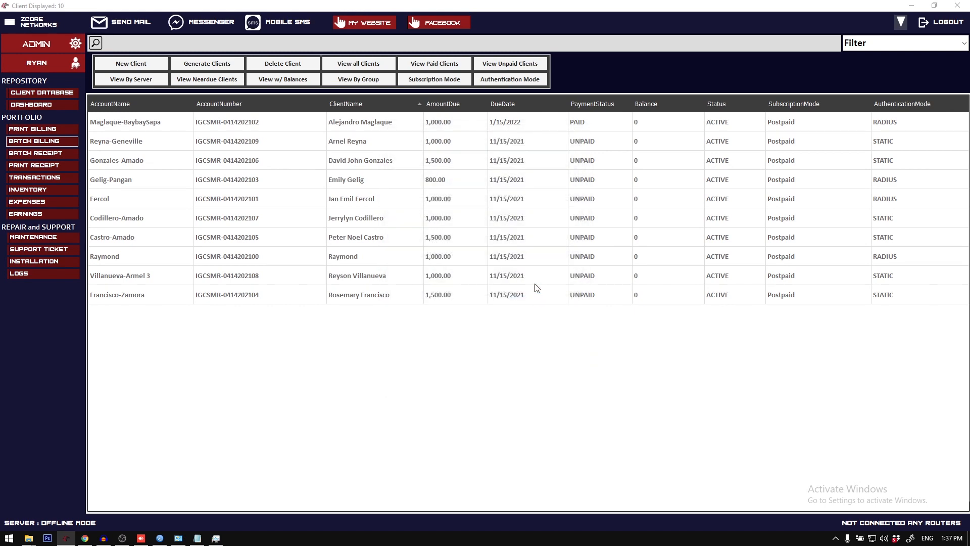
# Step: Open all the generated billing statement PDFs from the Billing-11-28-2021 folder in the browser
pyautogui.moveTo(683, 317); pyautogui.dragTo(603, 146)
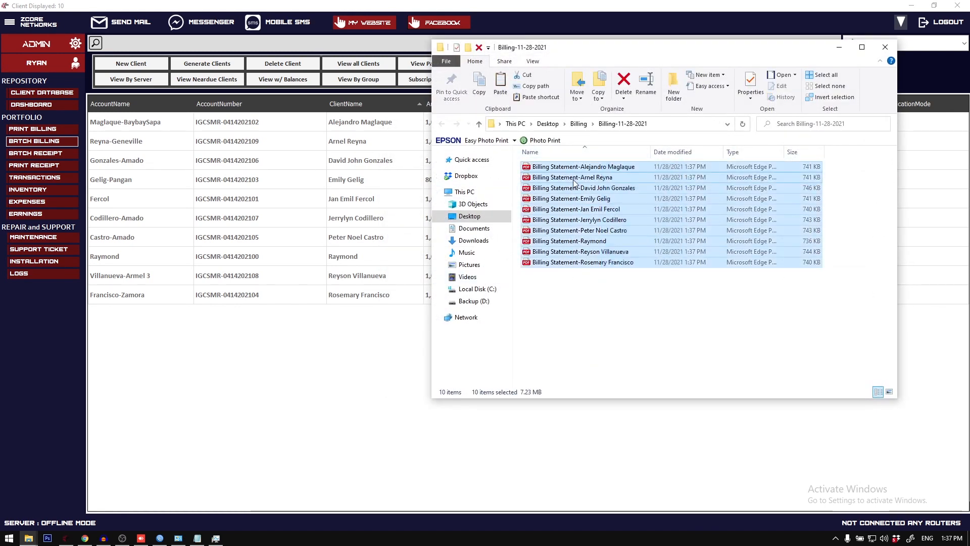
pyautogui.rightClick(573, 180)
pyautogui.click(601, 188)
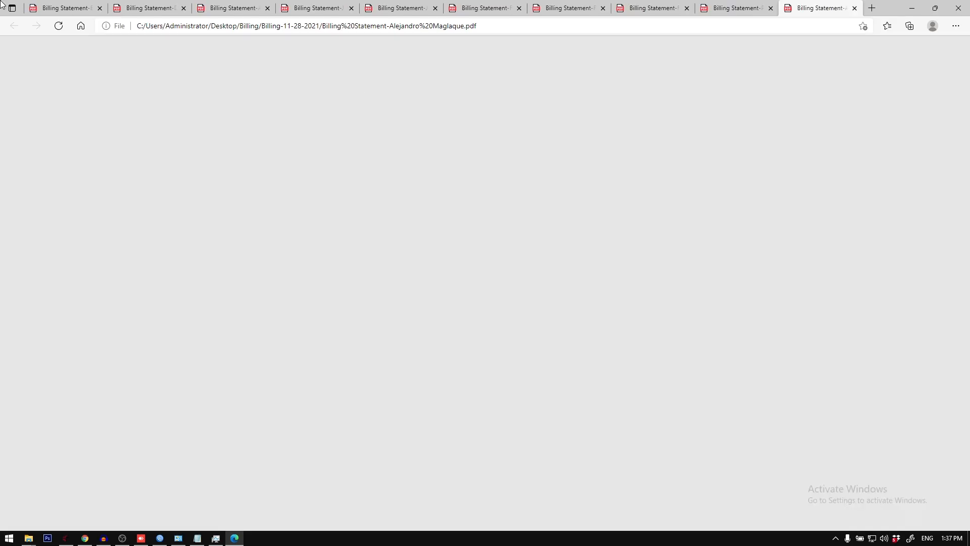
# Step: Look through the billing statements of the different clients, checking plan, due date, and amount to pay, and close the browser
pyautogui.click(96, 2)
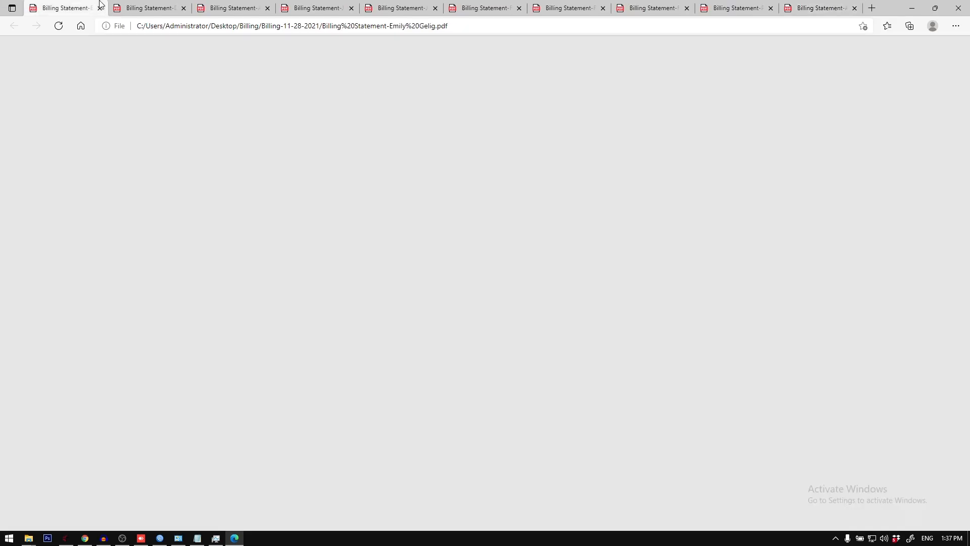
pyautogui.click(143, 3)
pyautogui.click(87, 2)
pyautogui.click(147, 6)
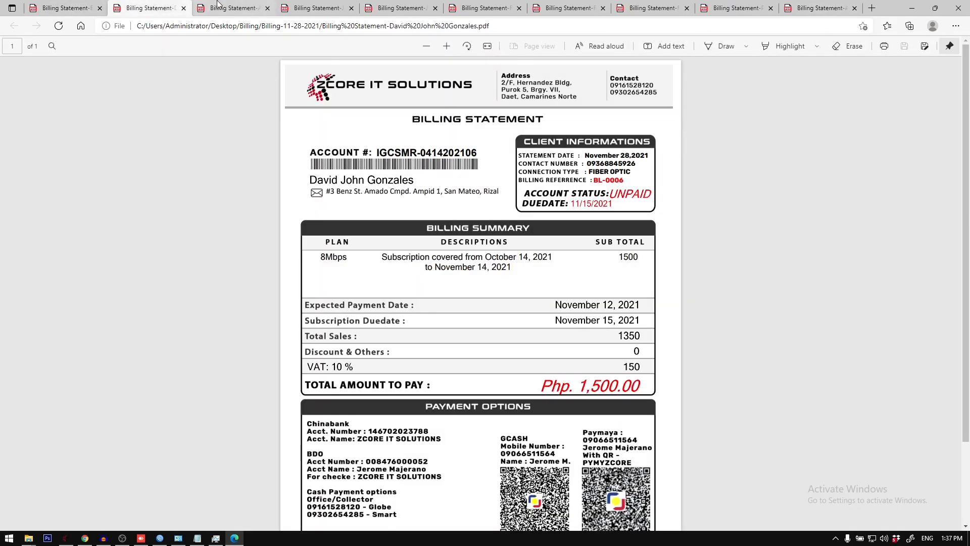
pyautogui.click(232, 6)
pyautogui.click(315, 6)
pyautogui.click(399, 6)
pyautogui.click(514, 7)
pyautogui.click(570, 7)
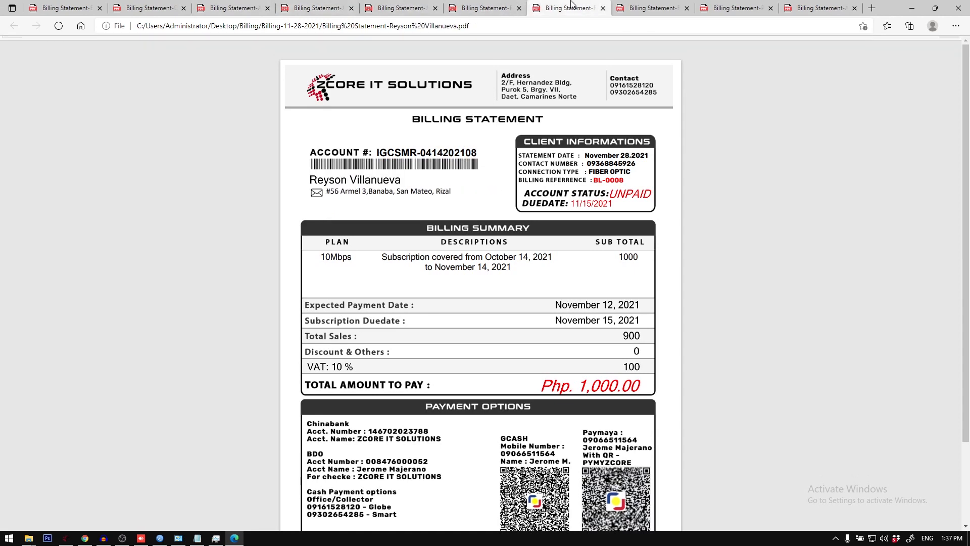
pyautogui.click(652, 6)
pyautogui.click(737, 7)
pyautogui.click(808, 6)
pyautogui.click(728, 4)
pyautogui.click(629, 4)
pyautogui.click(550, 5)
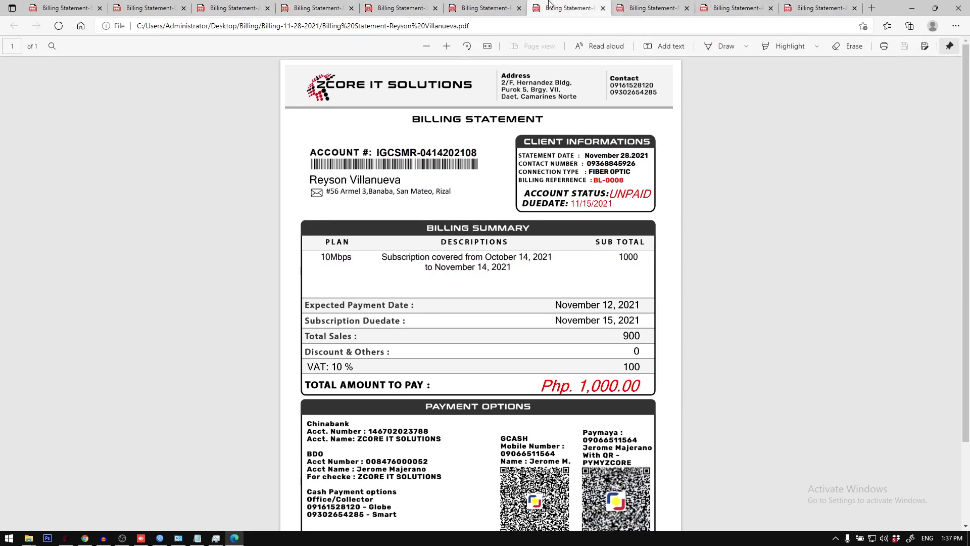
pyautogui.click(468, 5)
pyautogui.click(958, 6)
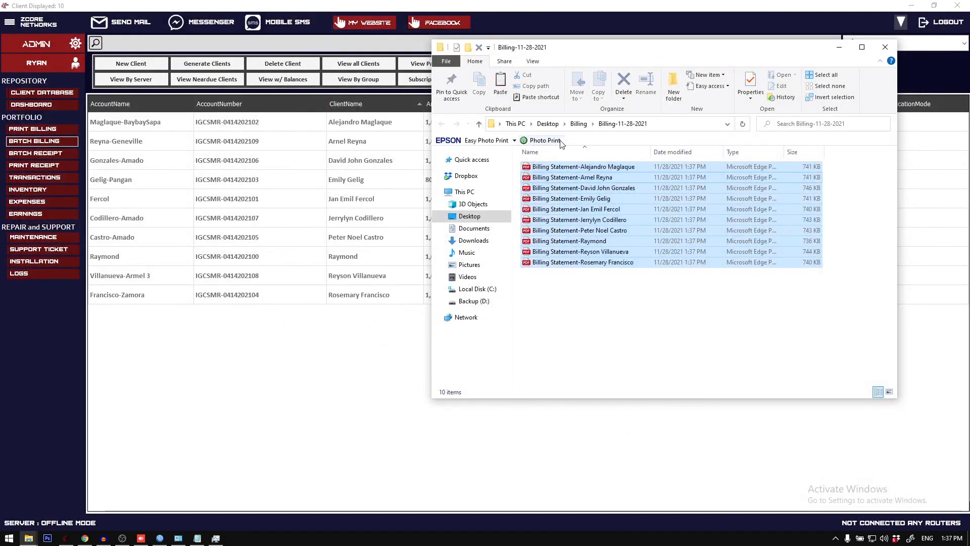
# Step: Delete the generated billing statement PDFs and minimize the Billing-11-28-2021 folder window
pyautogui.click(624, 80)
pyautogui.click(840, 48)
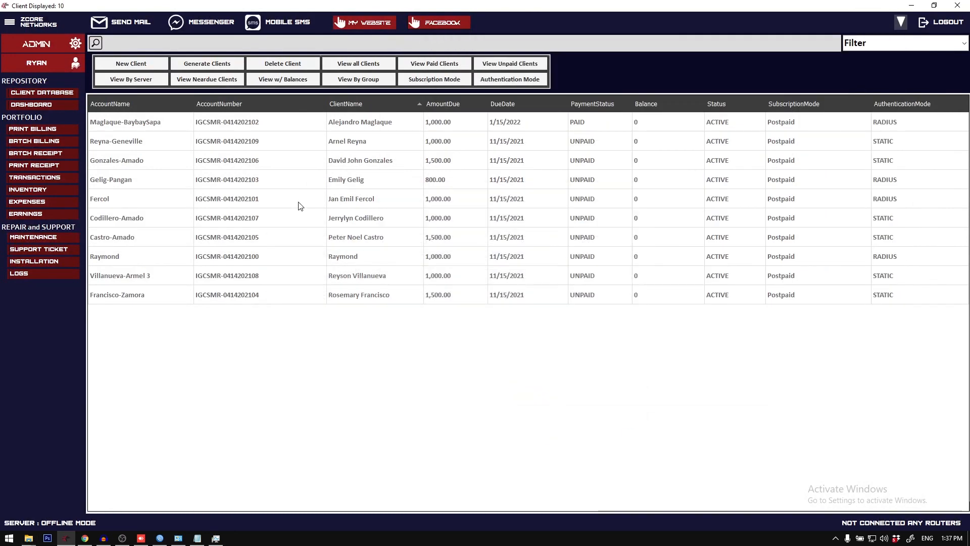
pyautogui.click(134, 22)
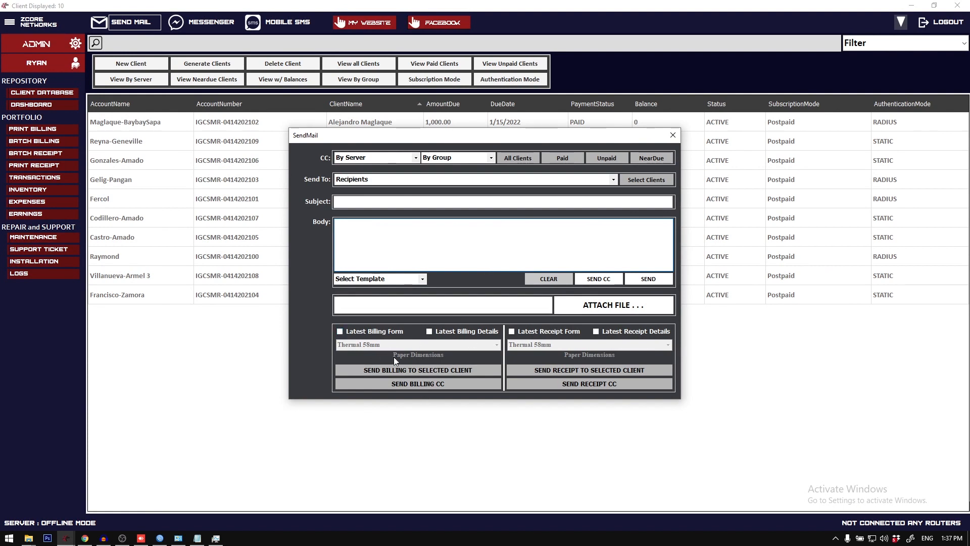
pyautogui.click(673, 135)
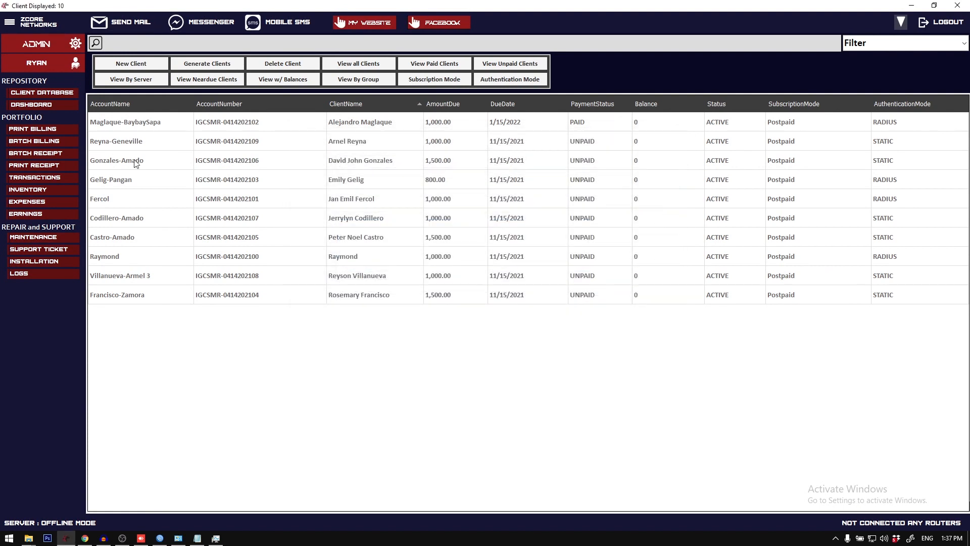
pyautogui.click(143, 129)
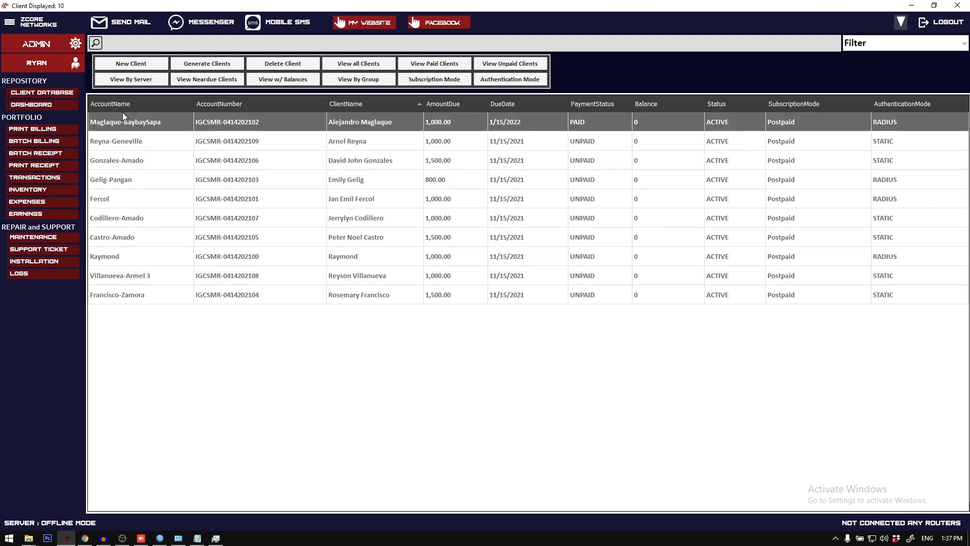
# Step: Switch to the Gmail inbox in Chrome, delete the receipt details and billing statement emails, and minimize the browser
pyautogui.click(85, 540)
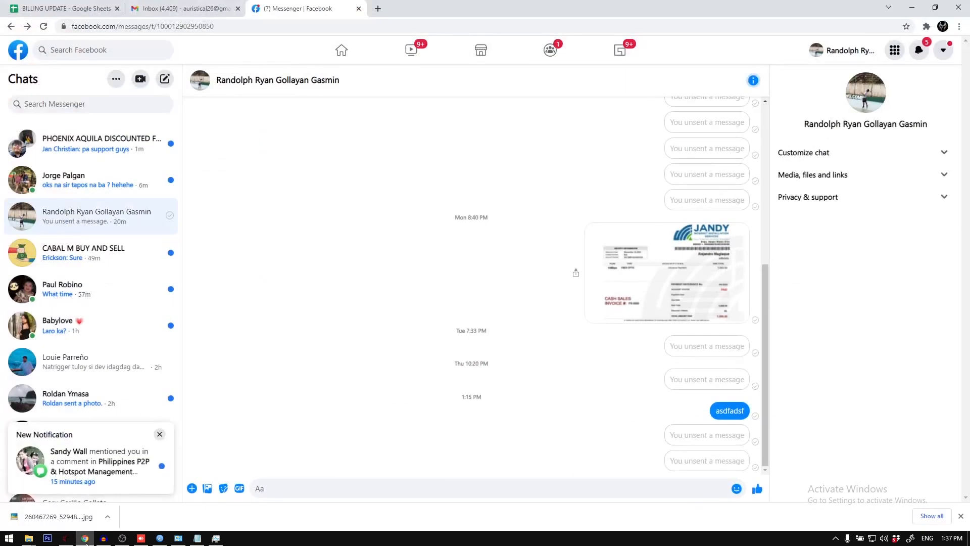
pyautogui.click(86, 540)
pyautogui.click(86, 540)
pyautogui.click(196, 8)
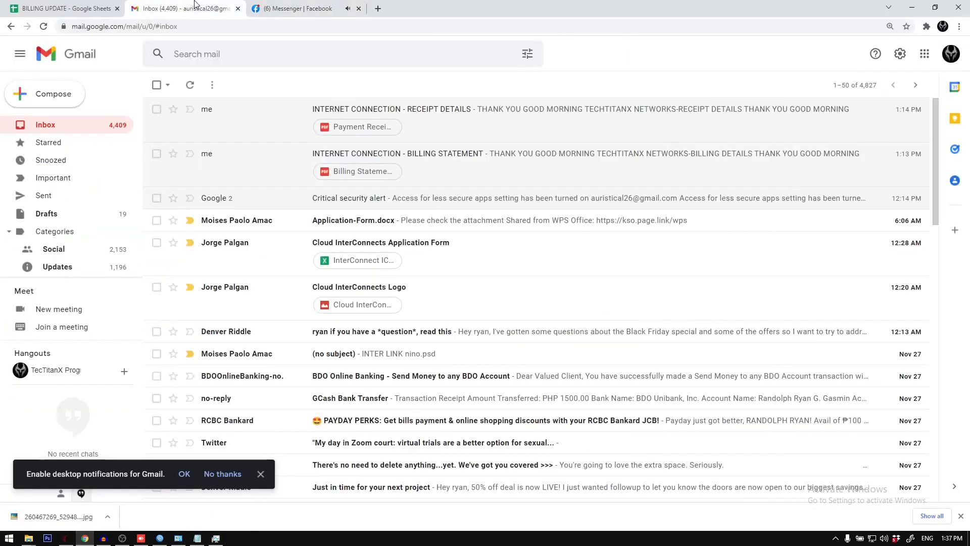
pyautogui.click(156, 110)
pyautogui.click(156, 154)
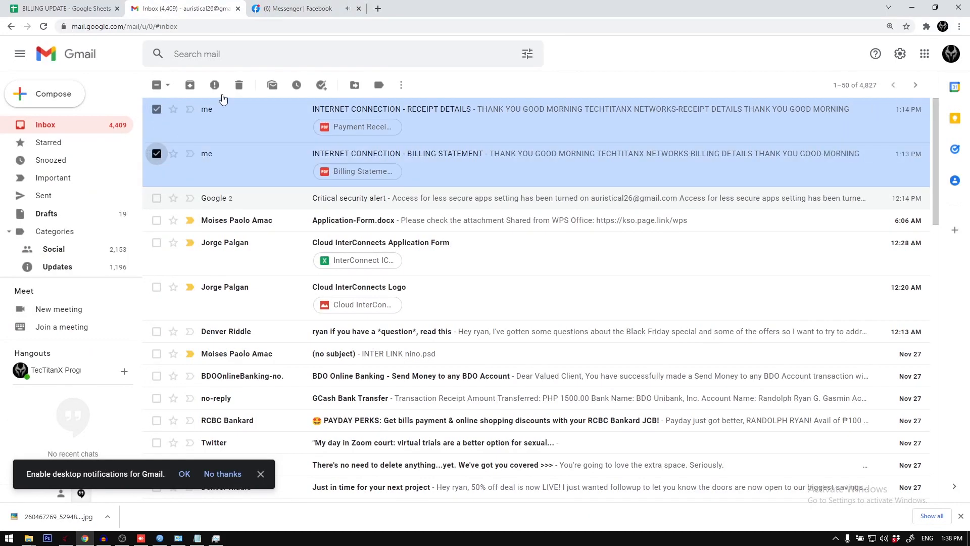
pyautogui.click(235, 85)
pyautogui.click(912, 7)
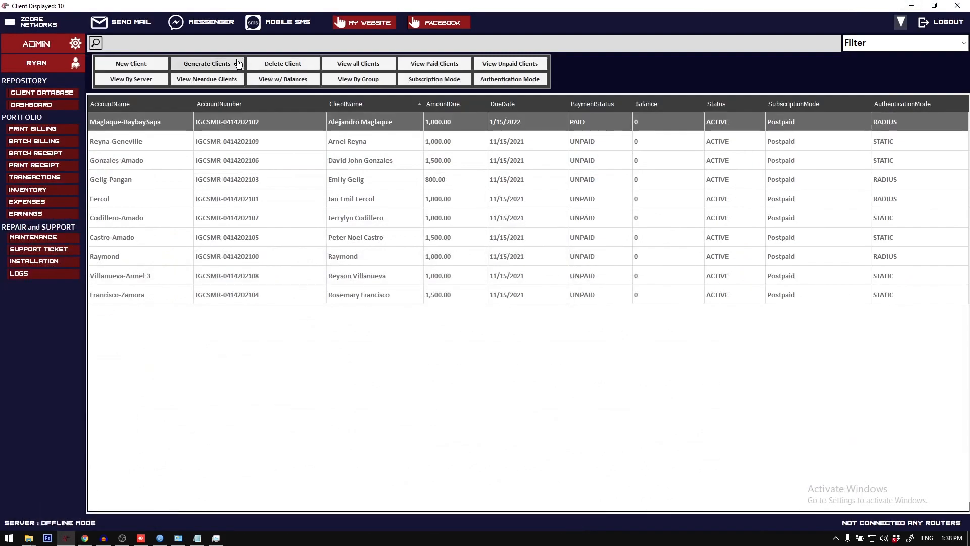
# Step: Delete the last five clients in the client list and confirm the deletion
pyautogui.click(168, 202)
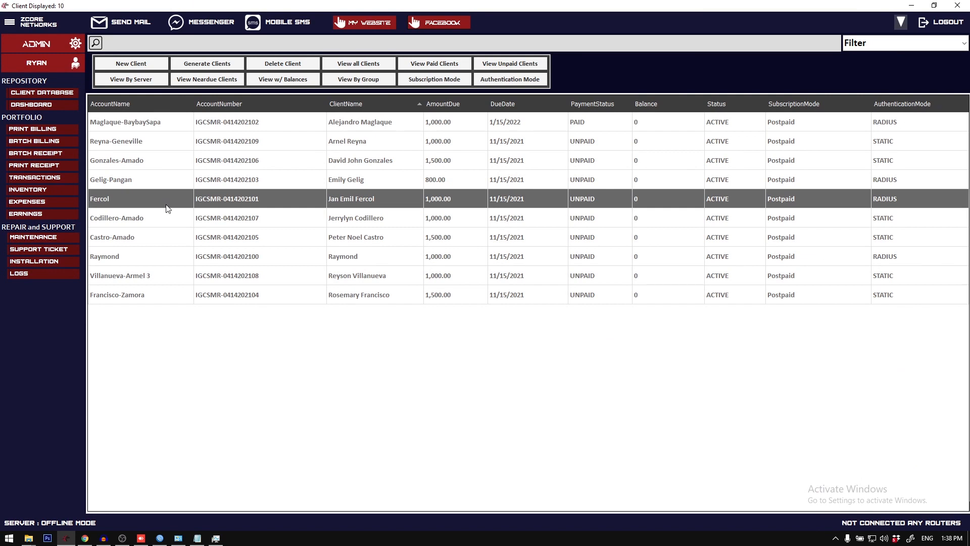
pyautogui.click(160, 222)
pyautogui.keyDown('shift'); pyautogui.click(172, 291); pyautogui.keyUp('shift')
pyautogui.press('Delete')
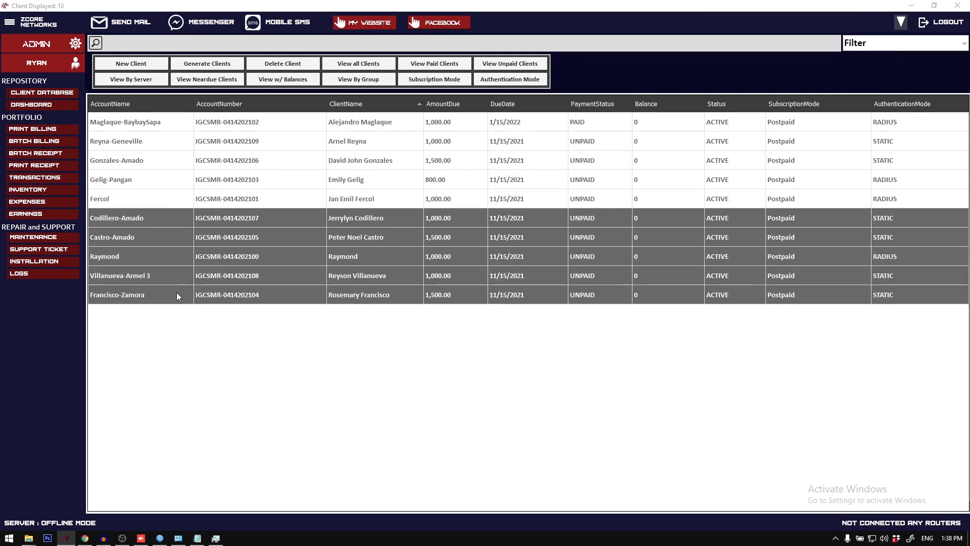
pyautogui.press('Return')
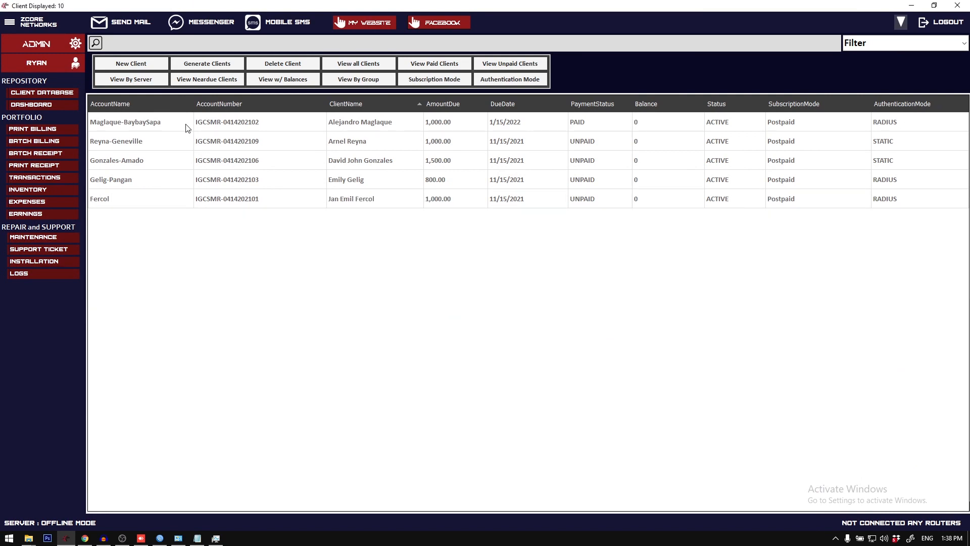
# Step: Check the email address in the update forms of the first two clients, closing each form without changes
pyautogui.rightClick(186, 124)
pyautogui.click(222, 163)
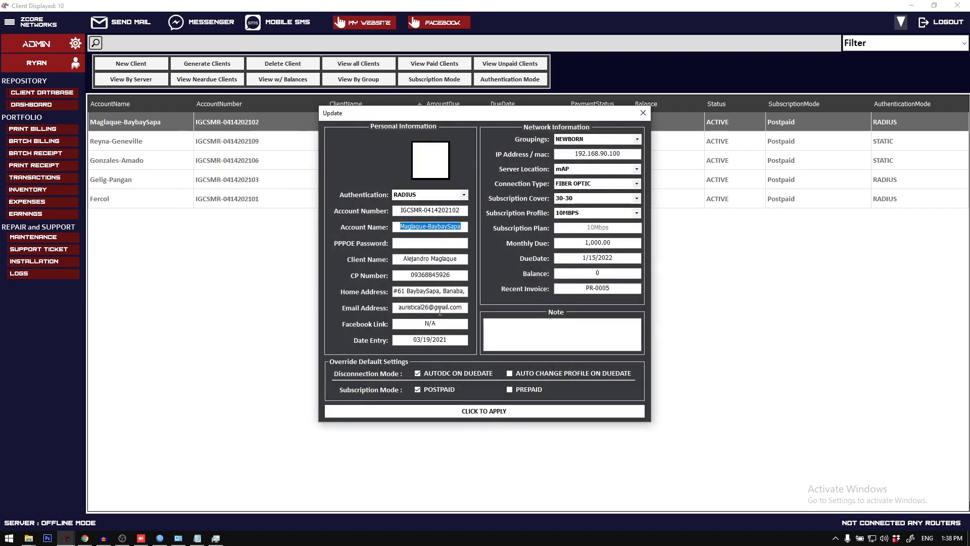
pyautogui.click(643, 113)
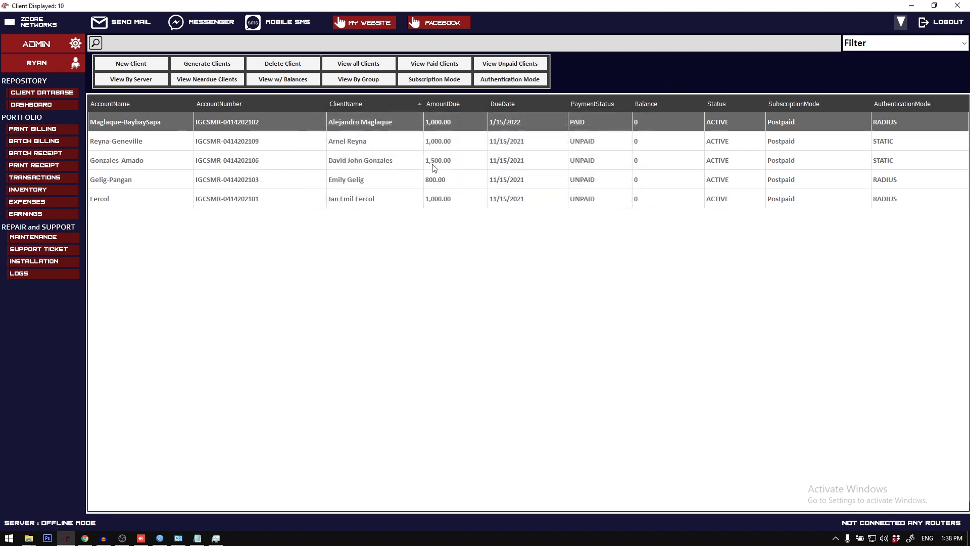
pyautogui.rightClick(423, 139)
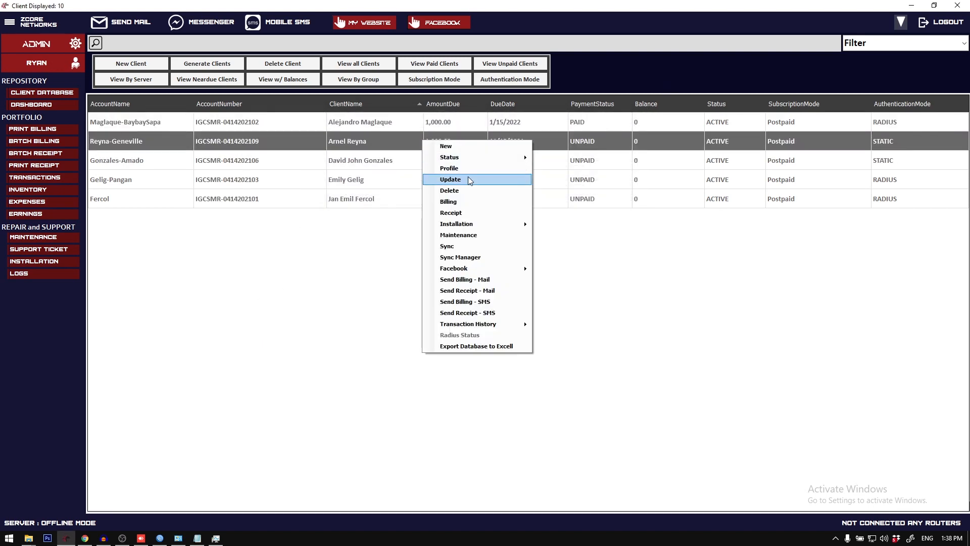
pyautogui.click(468, 178)
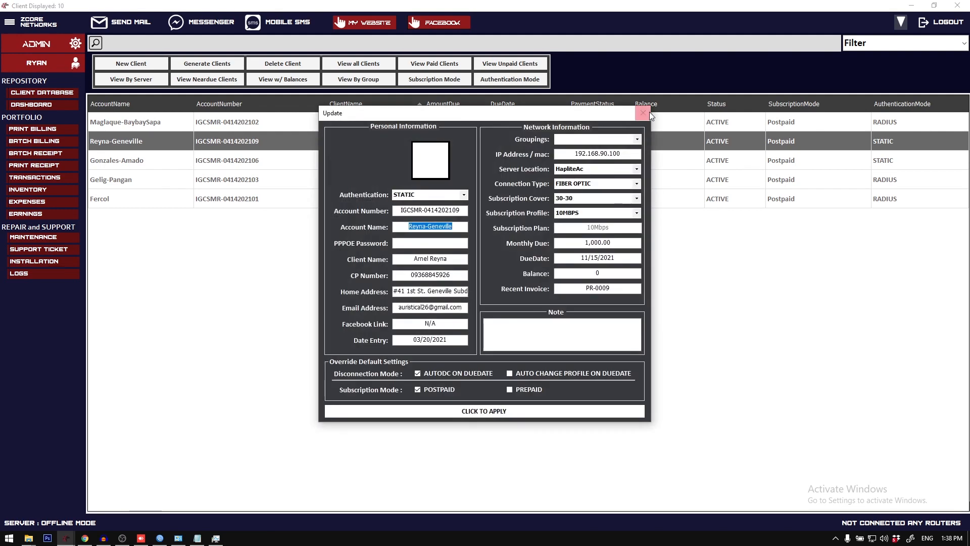
pyautogui.click(643, 112)
# Step: Open the Send Mail form and enable Latest Billing Form with 8.5x11 (Letter) paper
pyautogui.click(150, 22)
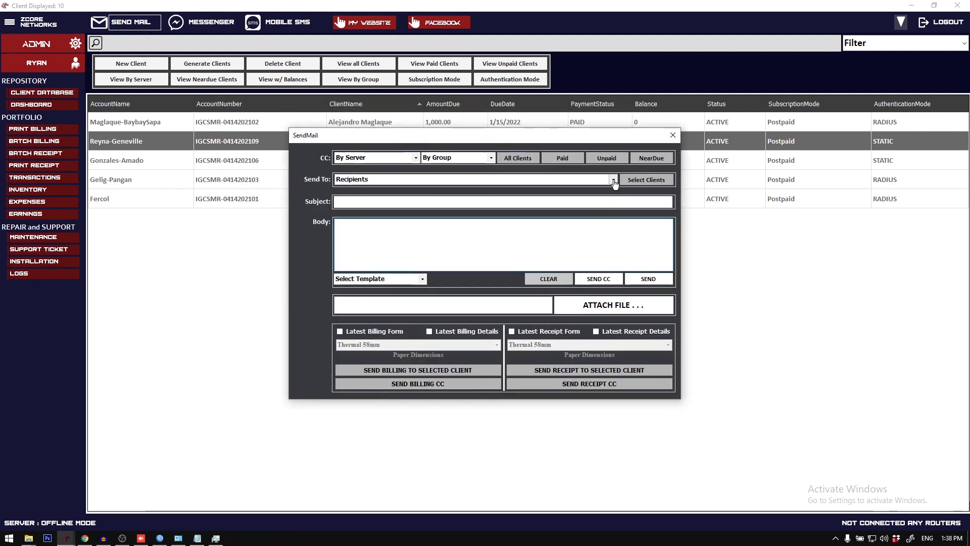
pyautogui.click(614, 181)
pyautogui.click(613, 181)
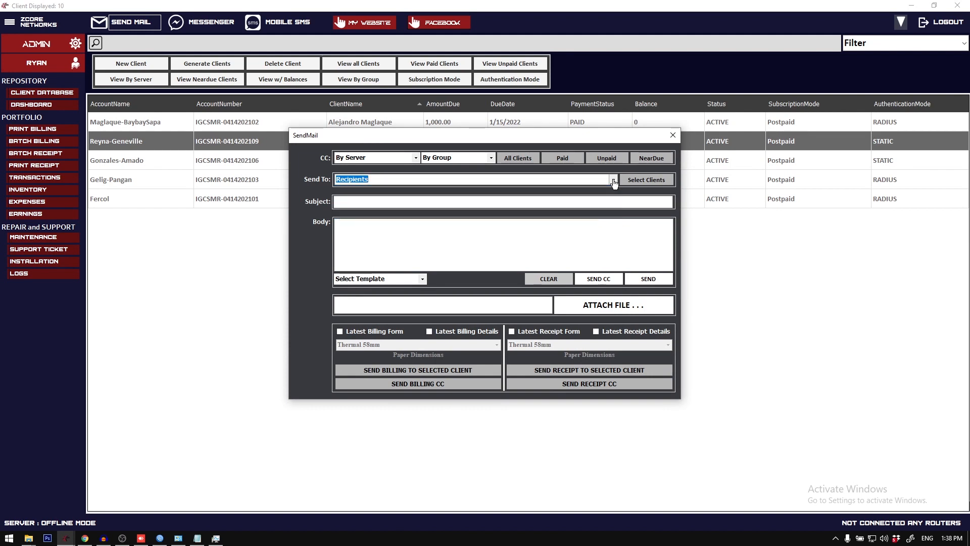
pyautogui.click(340, 331)
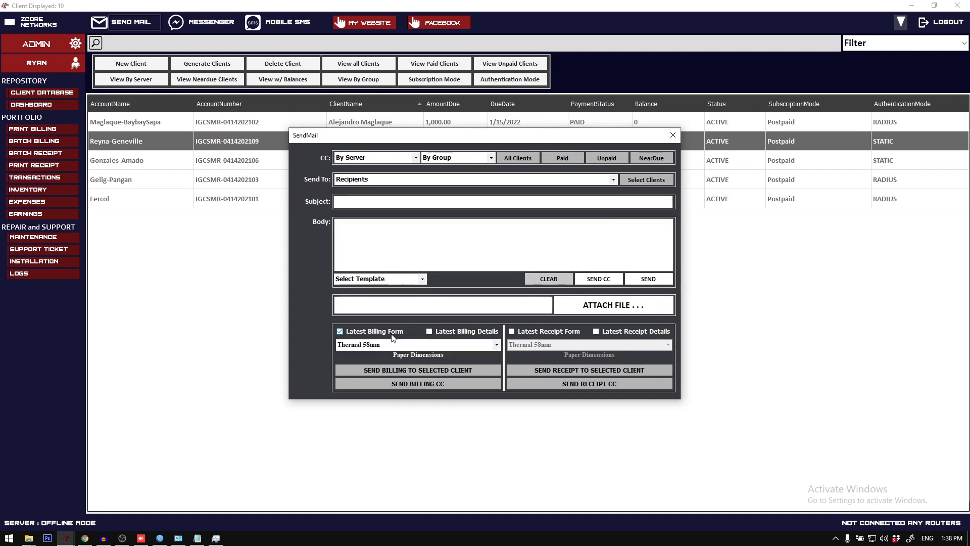
pyautogui.click(487, 349)
pyautogui.click(481, 362)
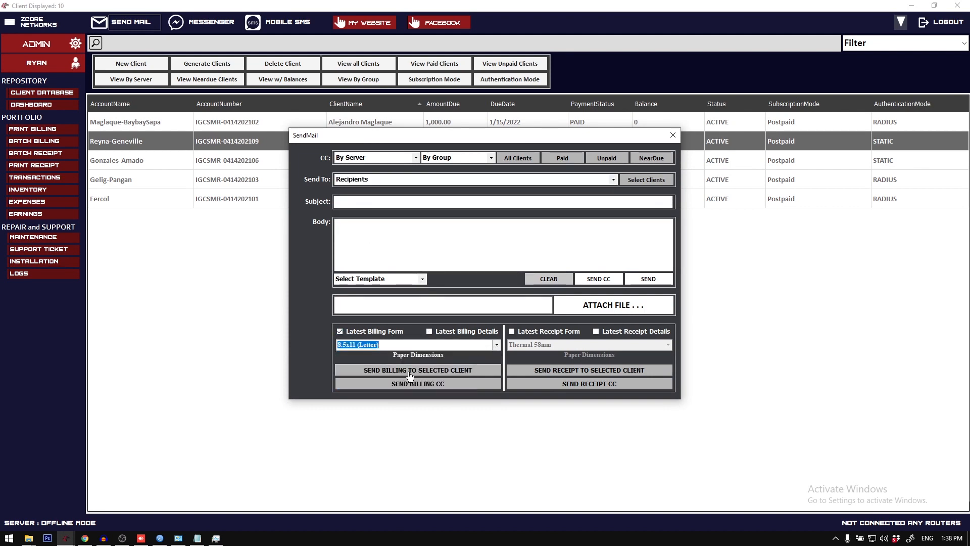
pyautogui.click(425, 385)
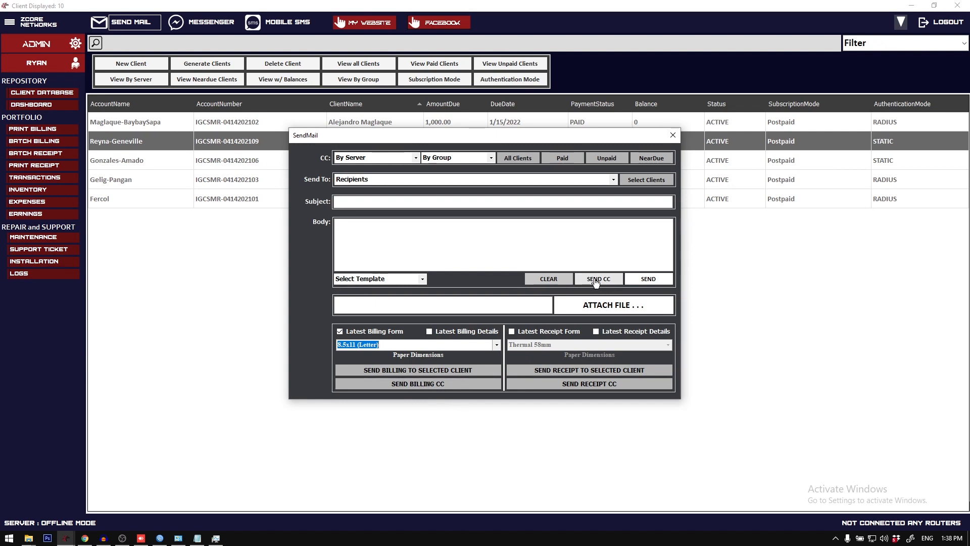
# Step: Look through the mail recipients and try the first and second listed clients as the single recipient
pyautogui.click(505, 179)
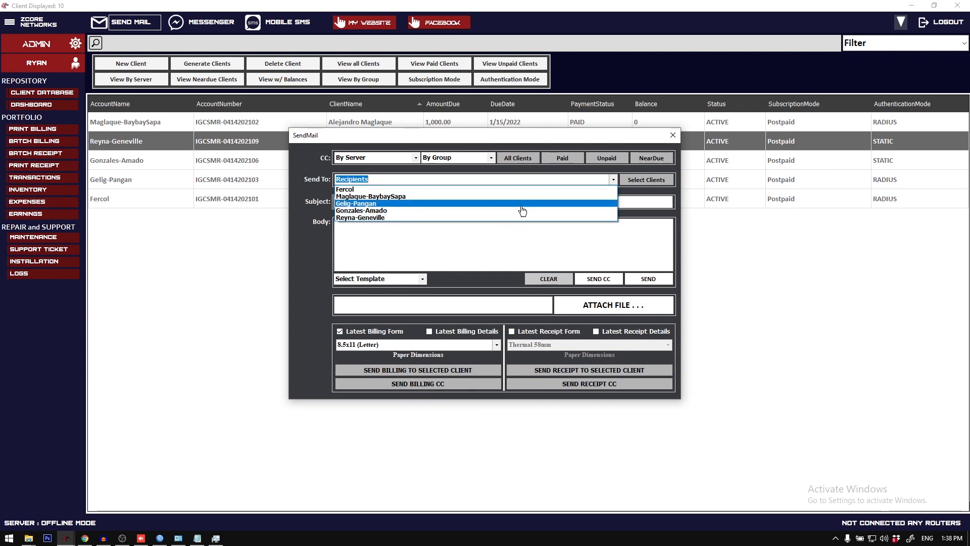
pyautogui.click(572, 255)
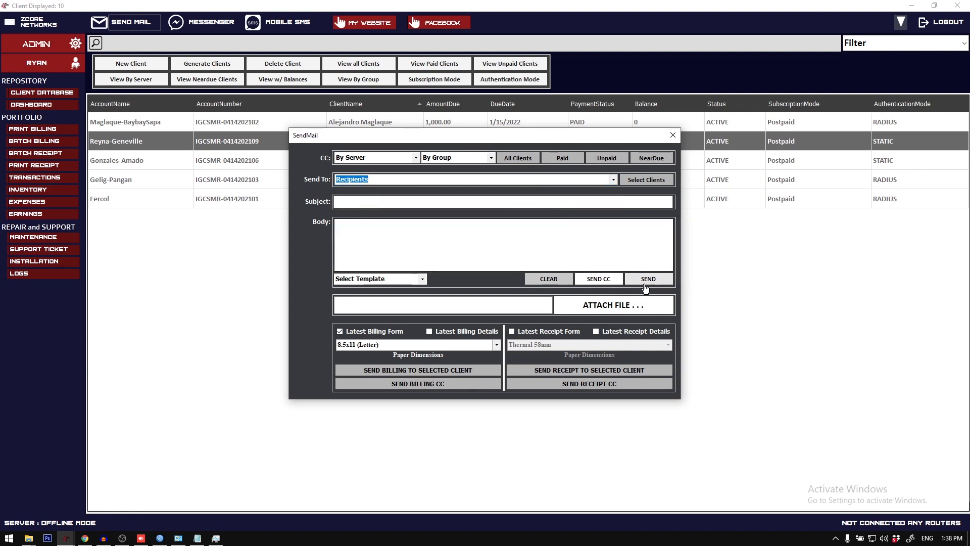
pyautogui.click(613, 180)
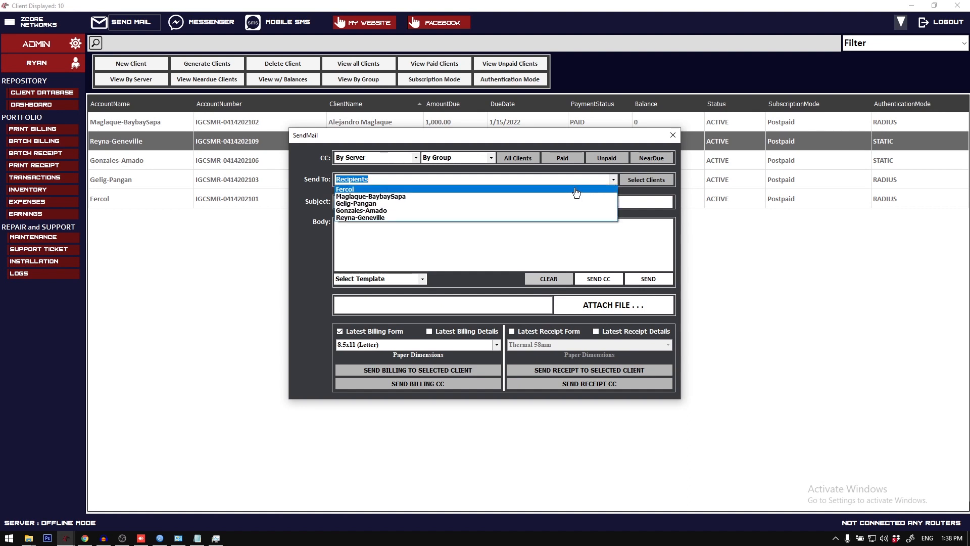
pyautogui.click(575, 191)
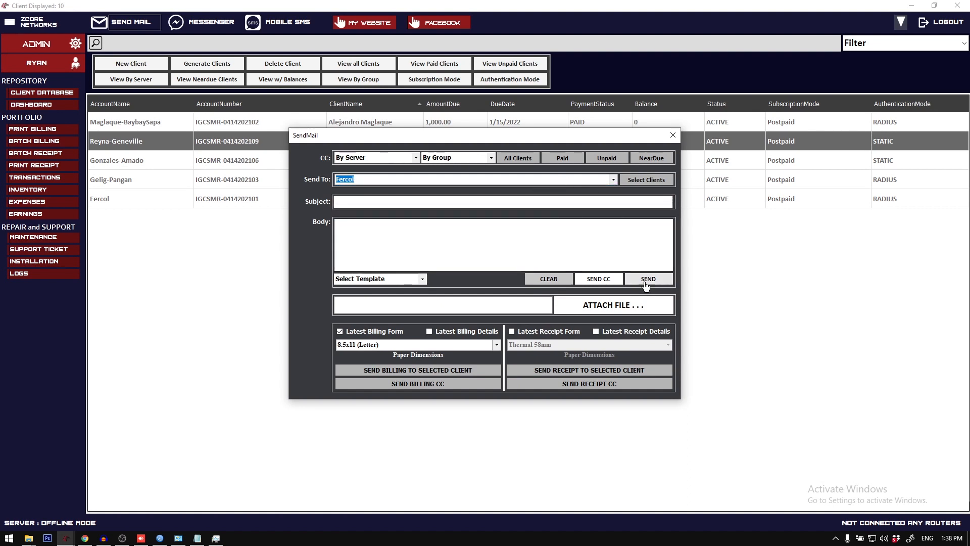
pyautogui.click(396, 224)
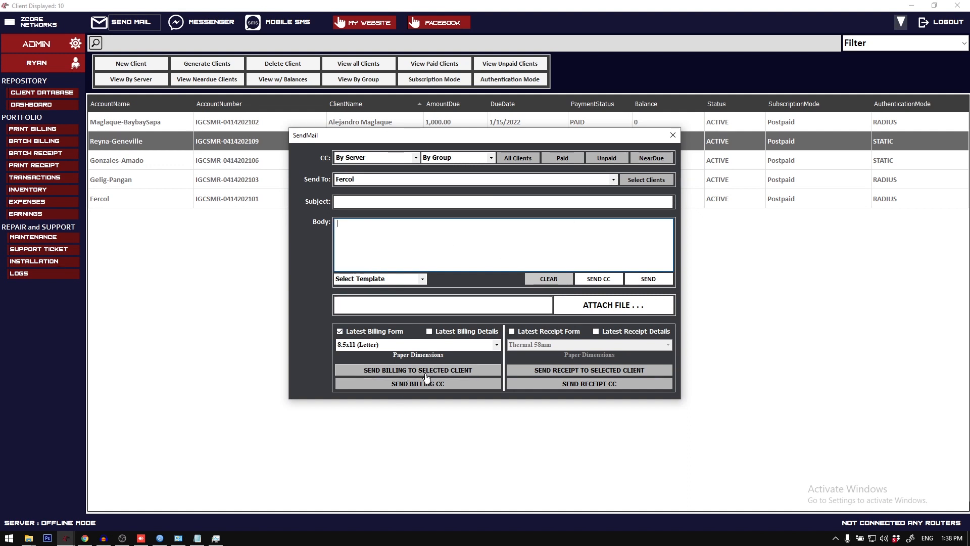
pyautogui.click(390, 179)
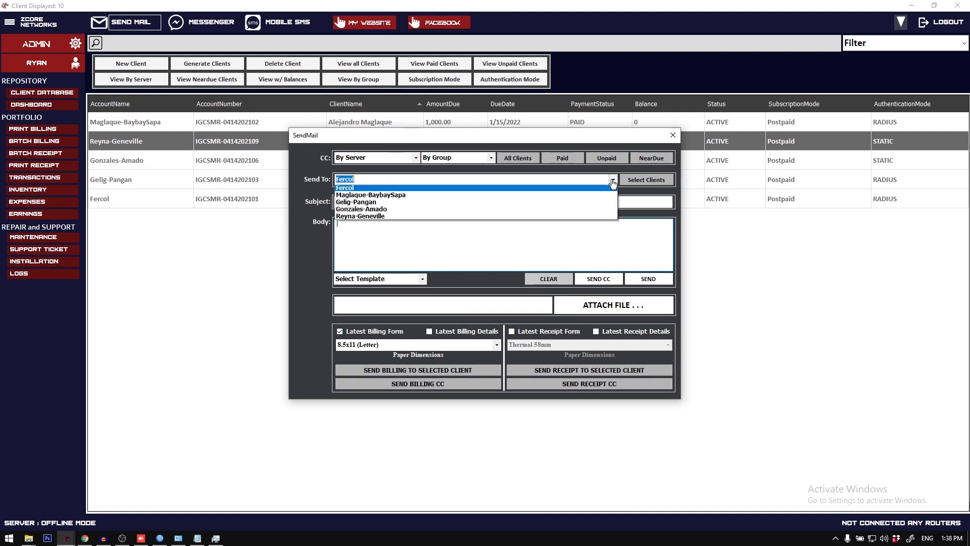
pyautogui.click(388, 195)
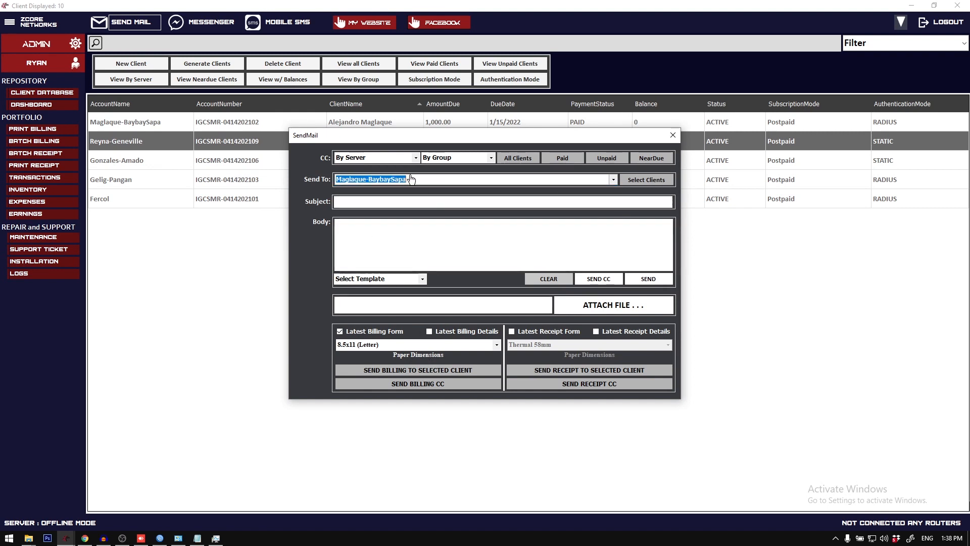
pyautogui.click(422, 199)
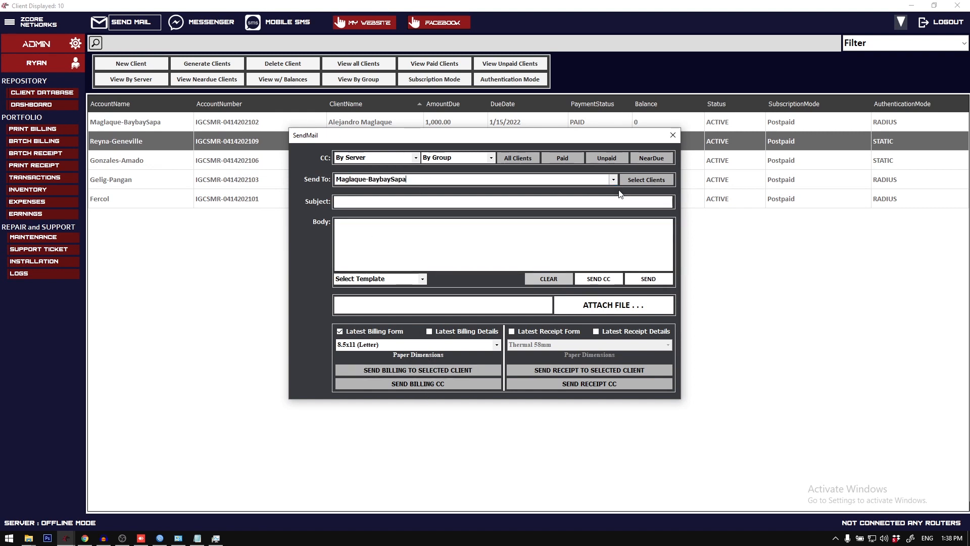
pyautogui.click(556, 180)
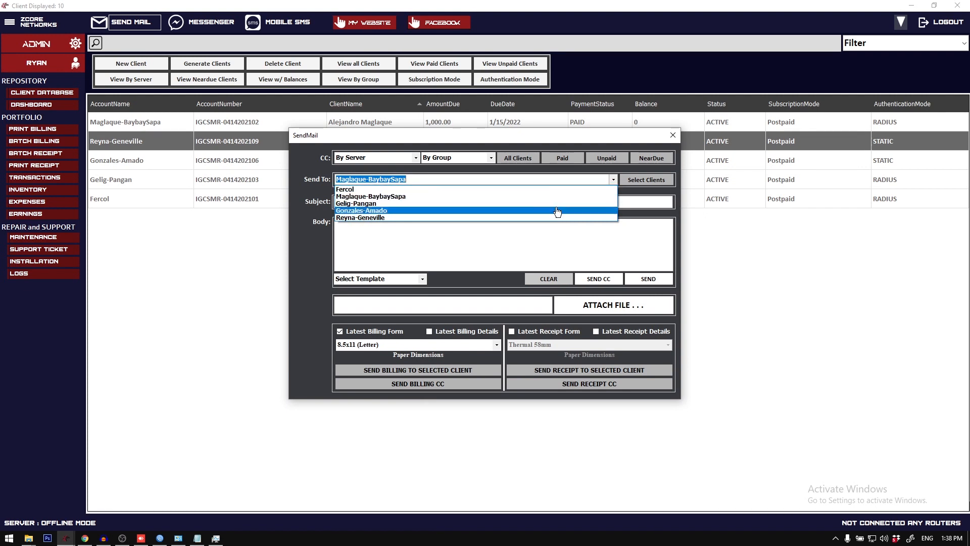
pyautogui.click(491, 243)
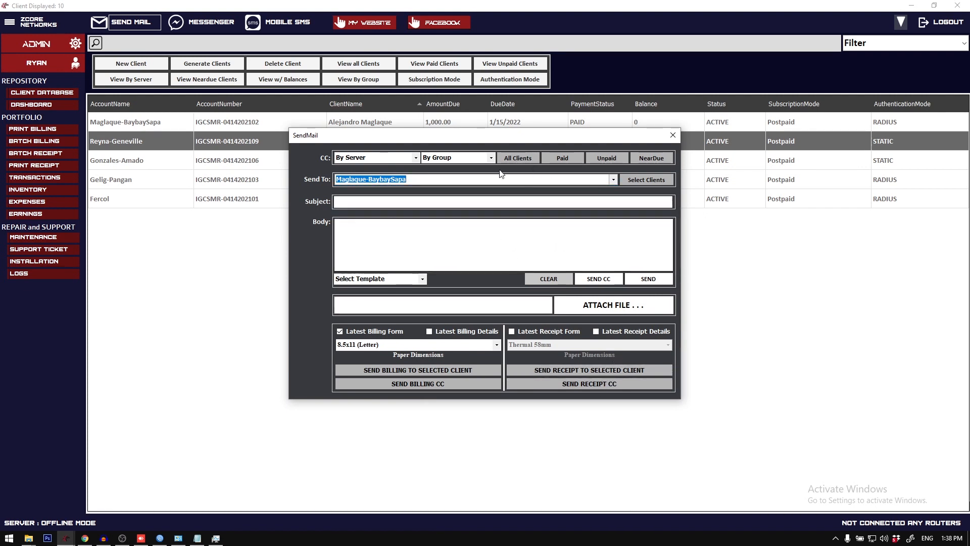
# Step: Send the latest billing forms by mail to all clients as CC on 8.5x5.5 (Half/Letter) paper
pyautogui.click(517, 157)
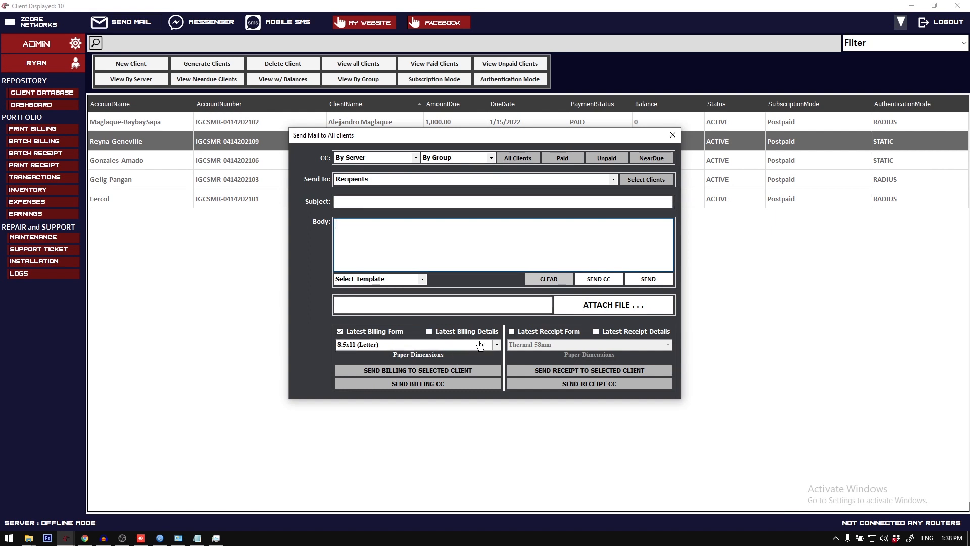
pyautogui.click(474, 345)
pyautogui.click(480, 370)
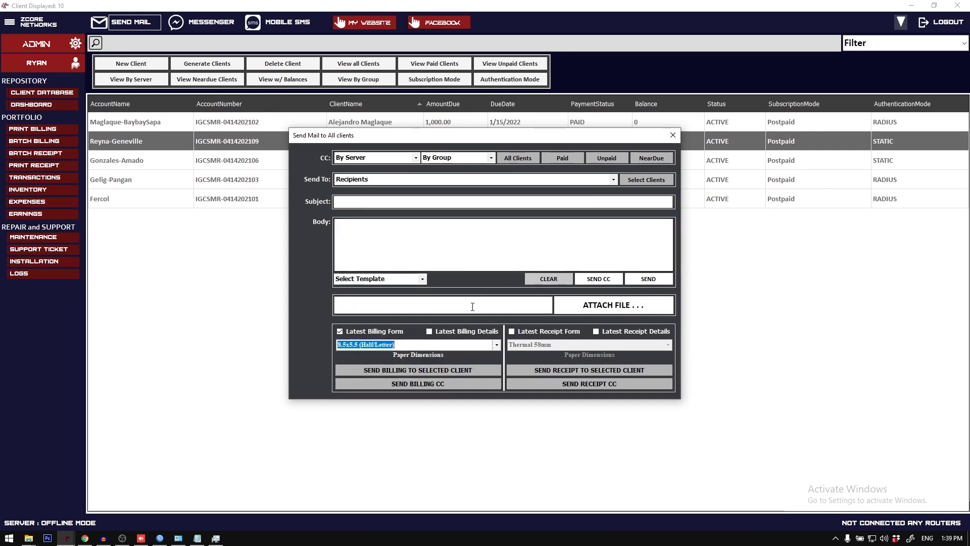
pyautogui.click(415, 386)
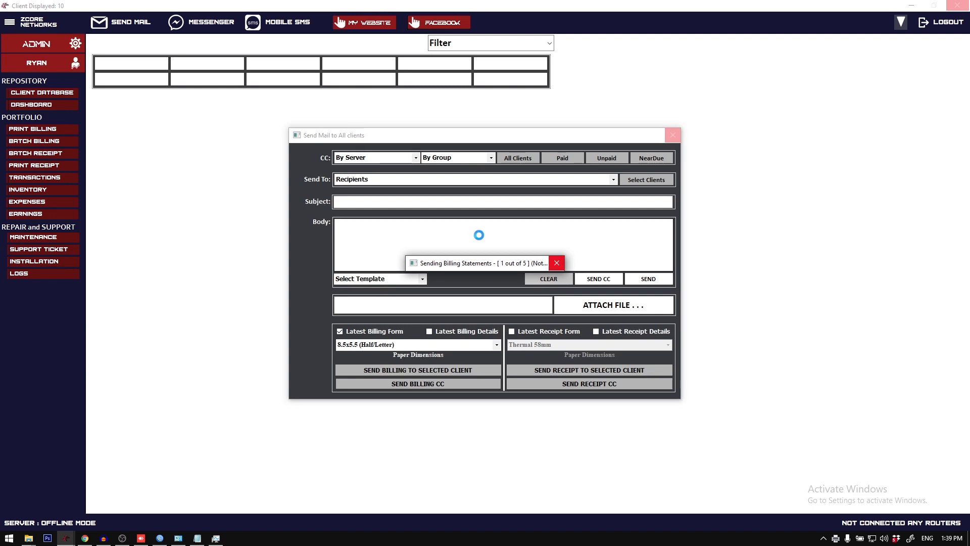
# Step: Switch to Chrome, check the Gmail inbox for the sent billing statement emails, and close the Messenger tab
pyautogui.click(85, 539)
pyautogui.click(84, 538)
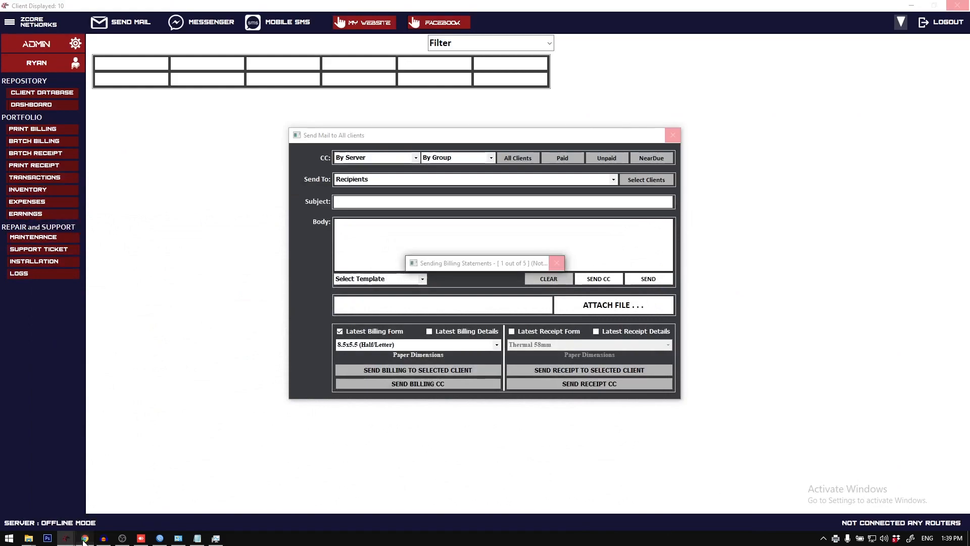
pyautogui.click(84, 539)
pyautogui.click(84, 539)
pyautogui.click(84, 538)
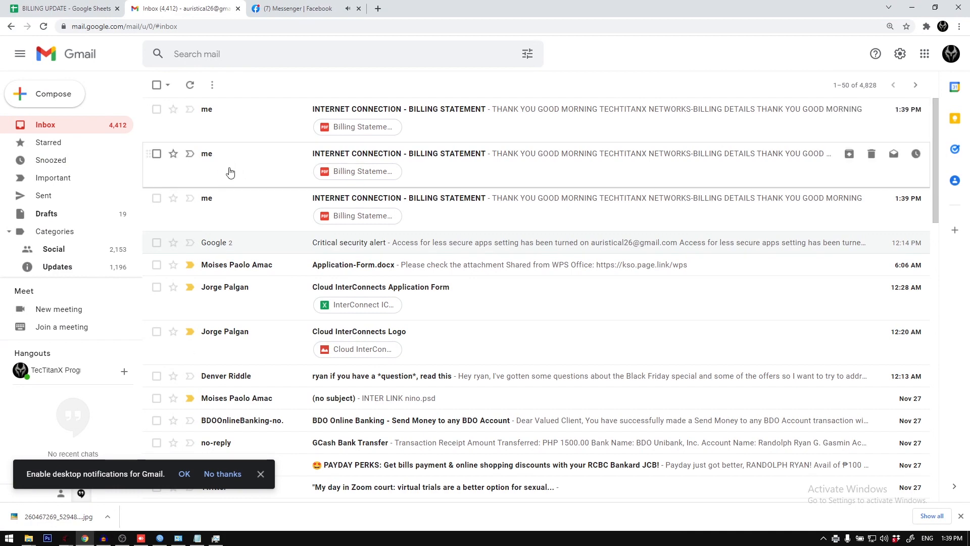
pyautogui.click(298, 9)
pyautogui.click(213, 9)
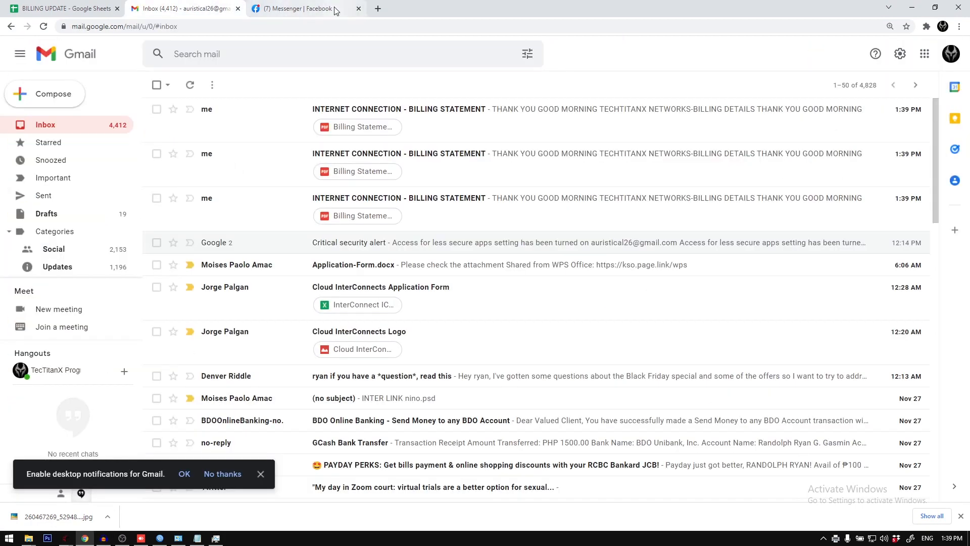
# Step: Open the newest billing statement email in the Gmail inbox and preview its PDF attachment
pyautogui.click(85, 539)
pyautogui.click(85, 539)
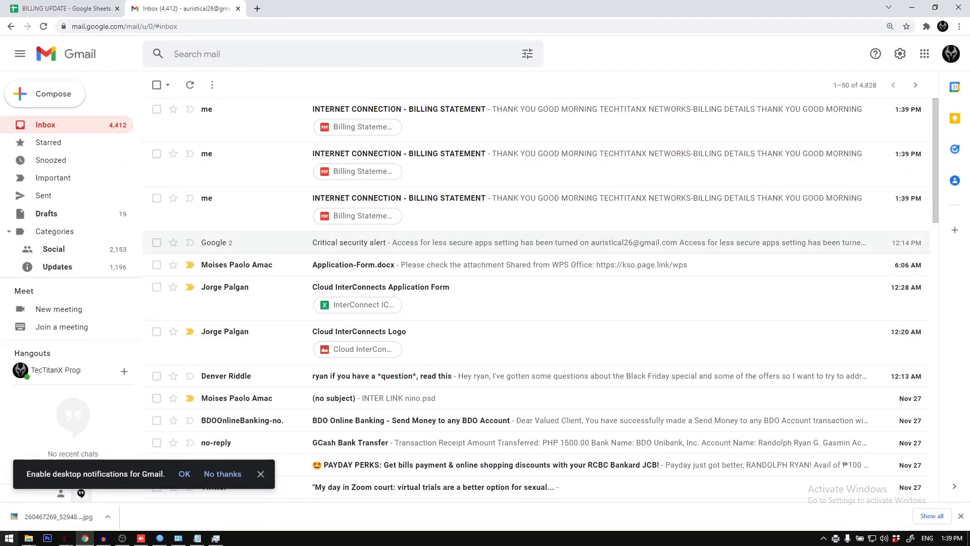
pyautogui.click(85, 539)
pyautogui.click(84, 539)
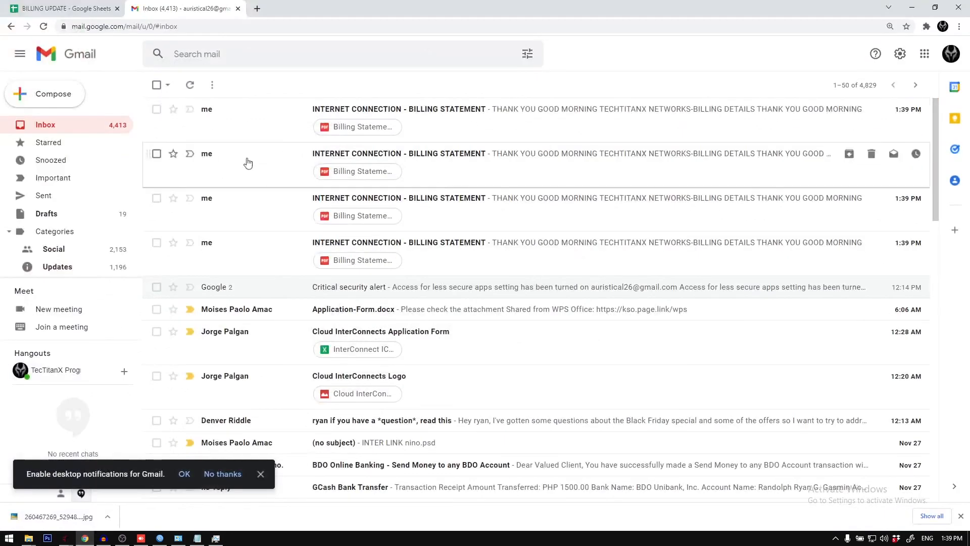
pyautogui.click(259, 129)
pyautogui.click(233, 299)
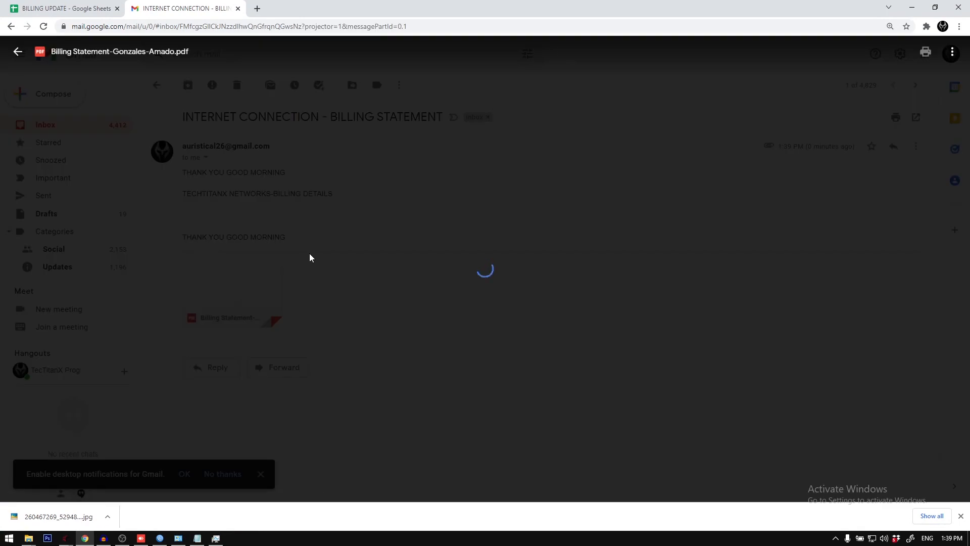
pyautogui.scroll(-5, 205, 255)
pyautogui.scroll(5, 205, 258)
pyautogui.click(175, 144)
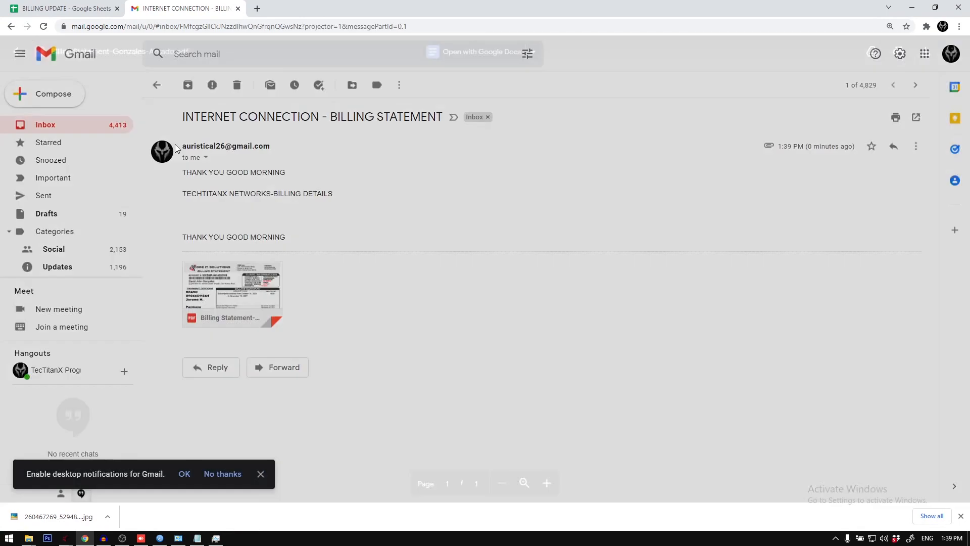
# Step: Return to the inbox, open the topmost unread billing statement email and preview its attached PDF
pyautogui.click(156, 87)
pyautogui.click(238, 132)
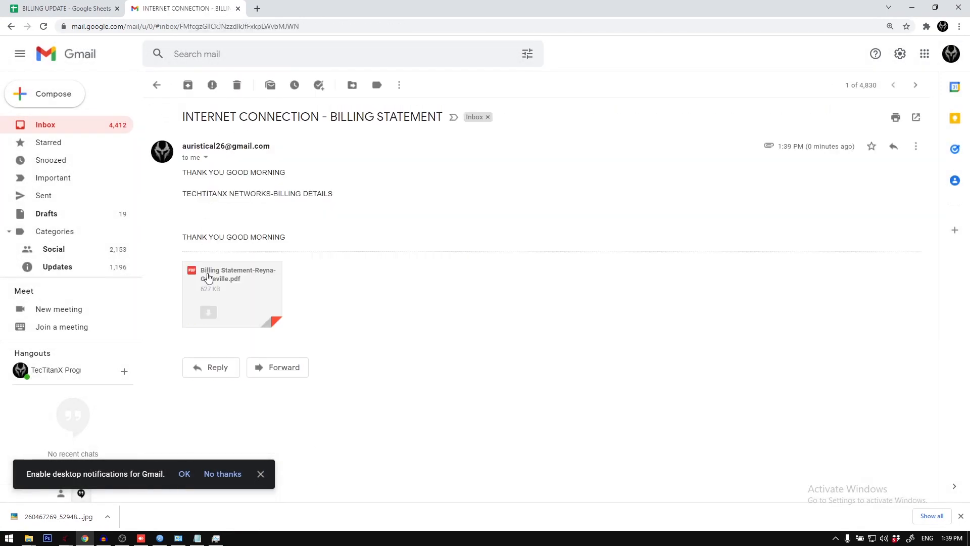
pyautogui.click(208, 277)
pyautogui.scroll(-5, 225, 234)
pyautogui.scroll(5, 203, 202)
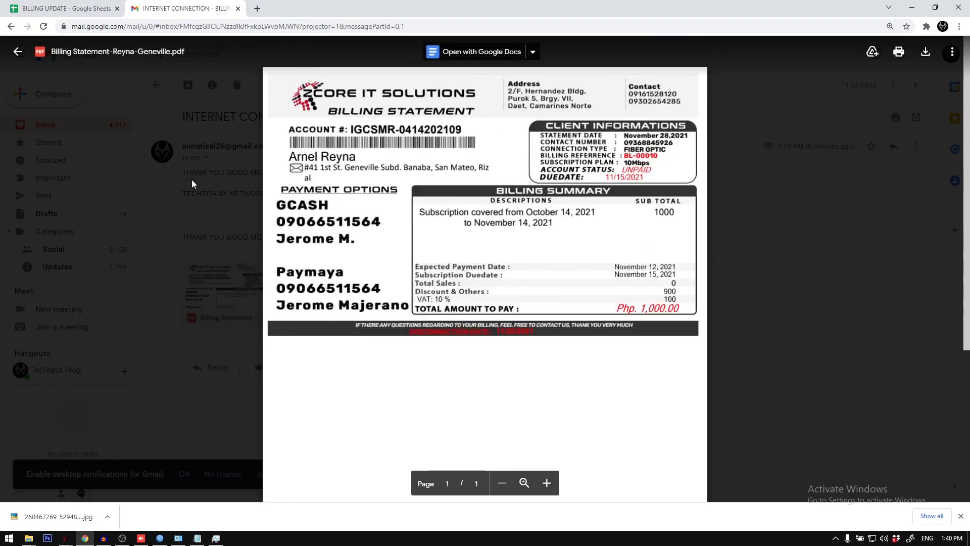
pyautogui.click(193, 180)
# Step: Go back to the inbox and preview the PDF attached to the third billing statement email
pyautogui.click(157, 85)
pyautogui.click(238, 205)
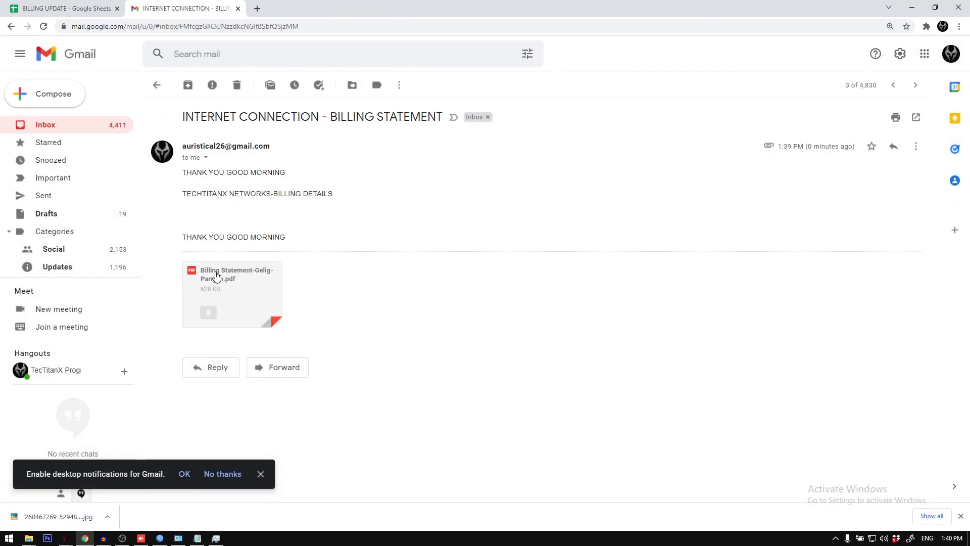
pyautogui.click(216, 276)
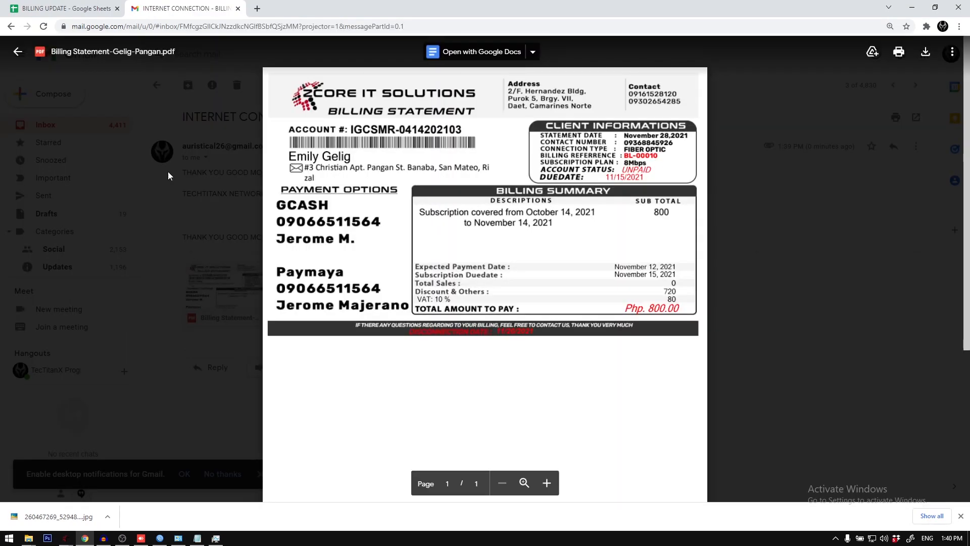
pyautogui.click(169, 173)
# Step: Open the fourth and fifth billing statement emails in turn and return to the inbox
pyautogui.click(157, 86)
pyautogui.click(203, 241)
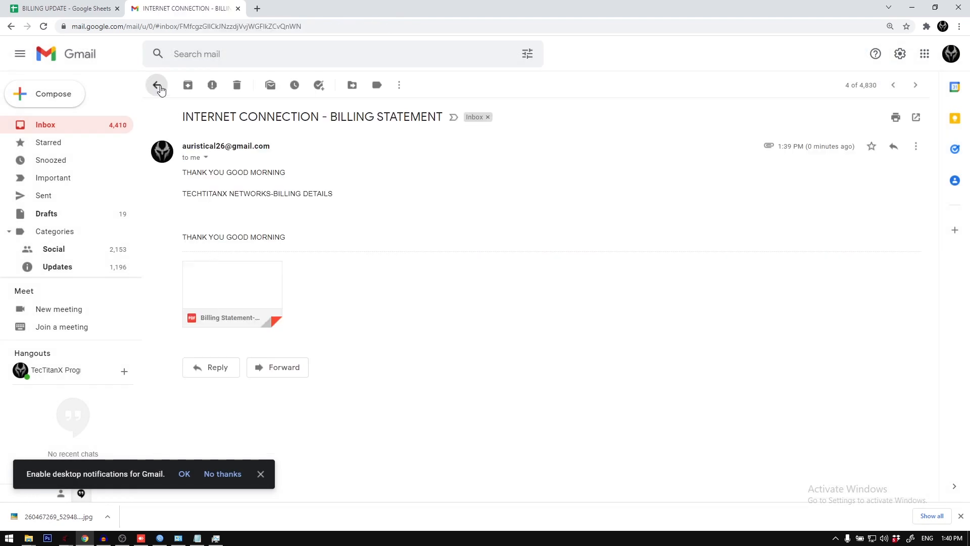
pyautogui.click(157, 86)
pyautogui.click(228, 287)
pyautogui.click(156, 86)
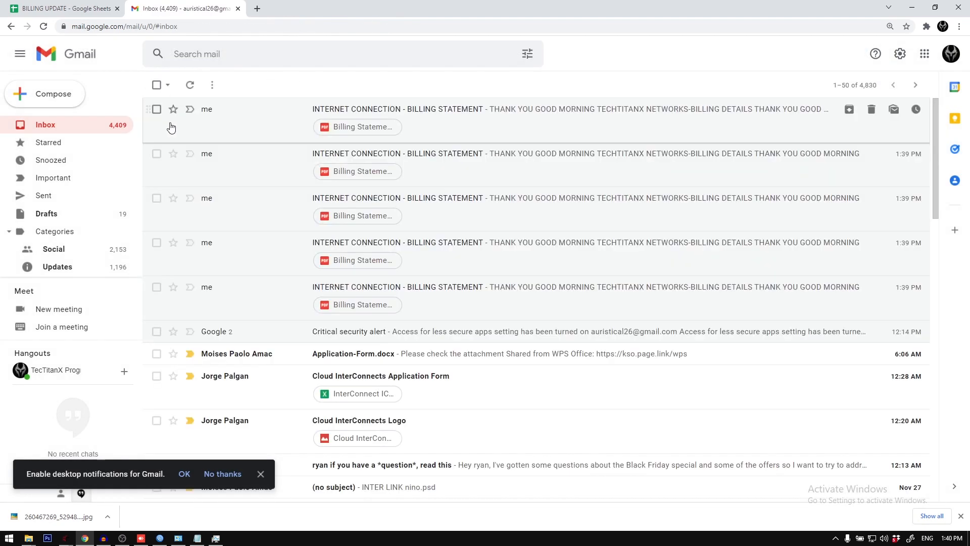
# Step: Select all five INTERNET CONNECTION - BILLING STATEMENT emails and move them to the trash
pyautogui.click(157, 109)
pyautogui.click(156, 154)
pyautogui.click(156, 198)
pyautogui.click(156, 243)
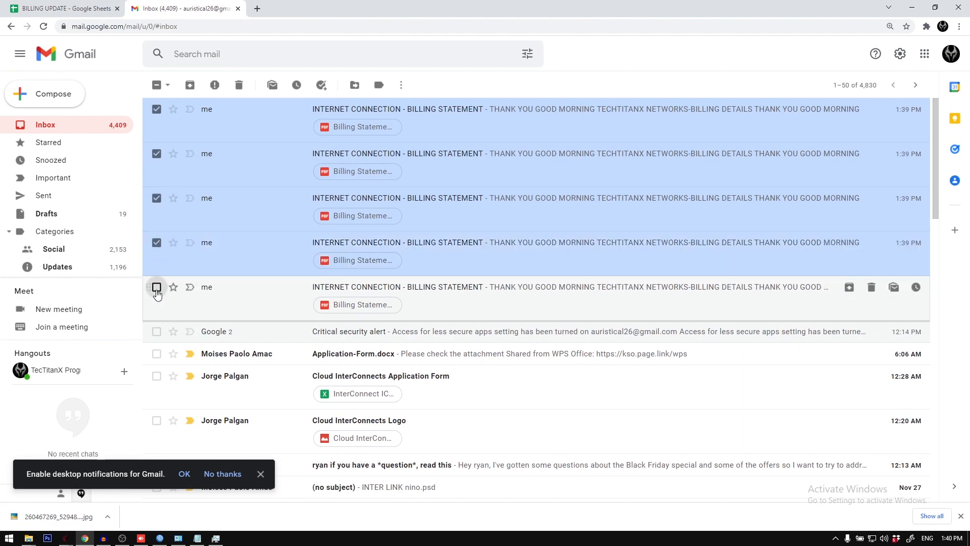
pyautogui.click(156, 287)
pyautogui.click(240, 89)
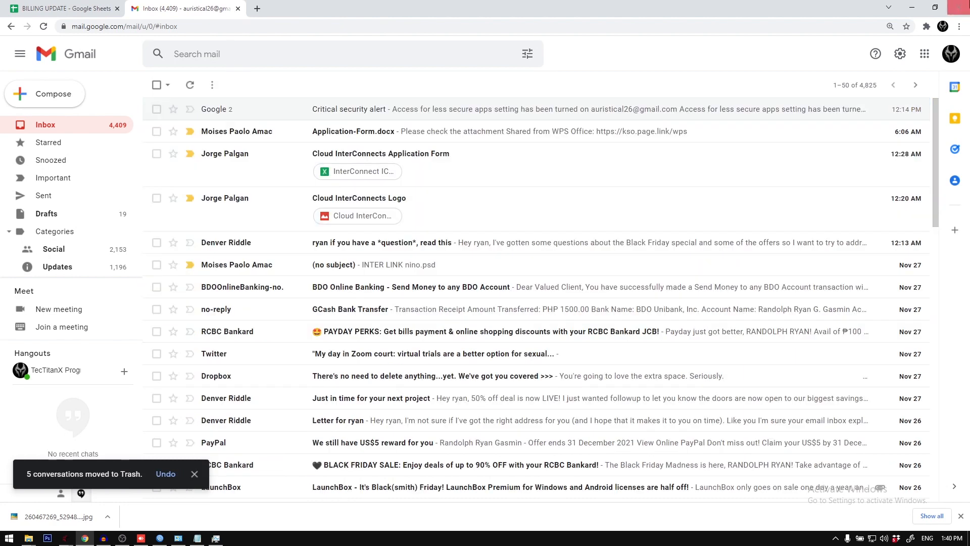
# Step: Minimize Chrome to return to ZCORE Networks, close the Send Mail form, and reload the client database
pyautogui.click(912, 7)
pyautogui.click(497, 307)
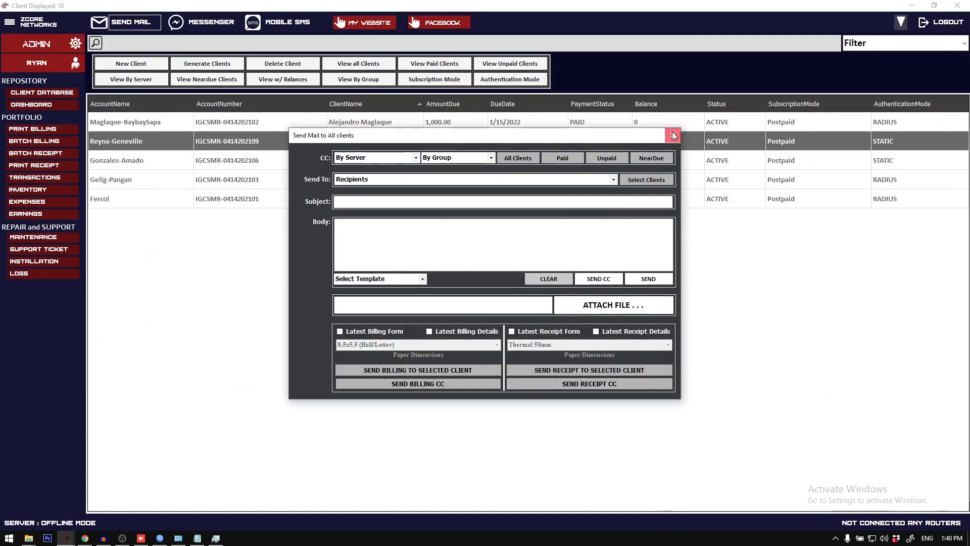
pyautogui.click(673, 135)
pyautogui.click(49, 92)
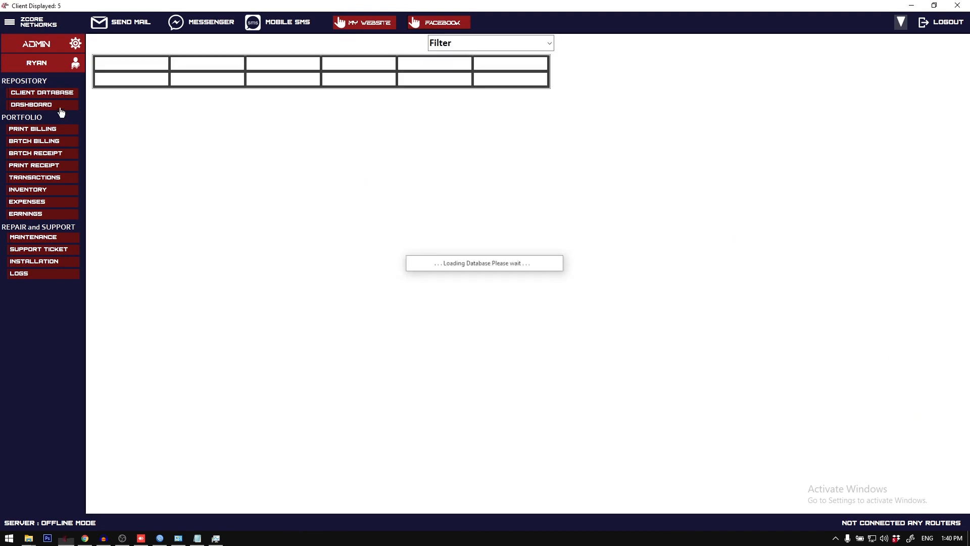
# Step: Look over the Mobile SMS sending form and the SMS Settings with the USB modem port name, closing each one
pyautogui.click(289, 23)
pyautogui.click(674, 190)
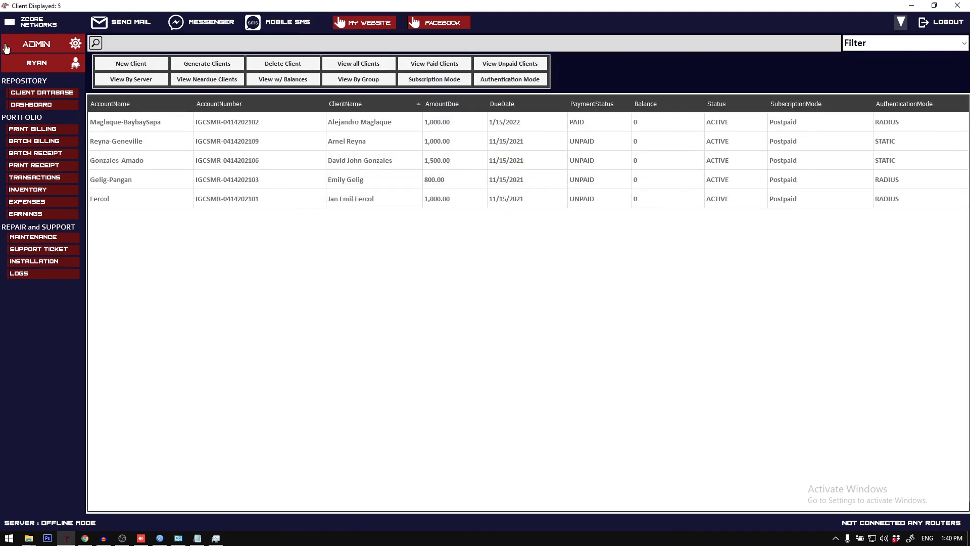
pyautogui.click(12, 27)
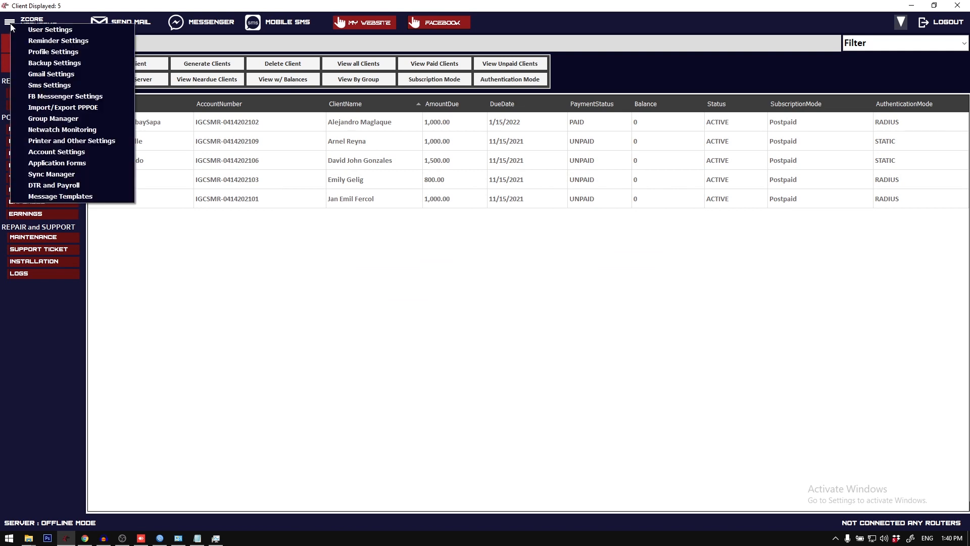
pyautogui.click(75, 86)
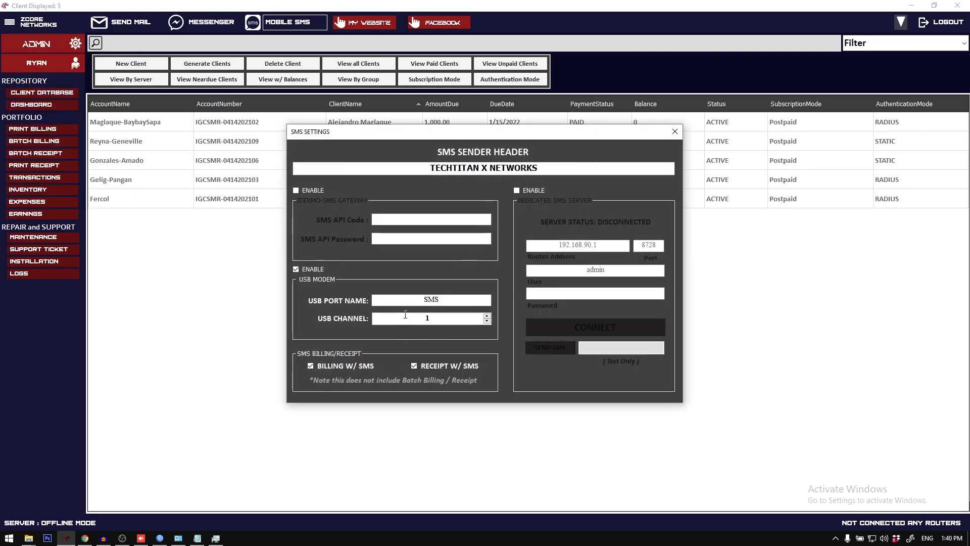
pyautogui.moveTo(486, 130); pyautogui.dragTo(434, 143)
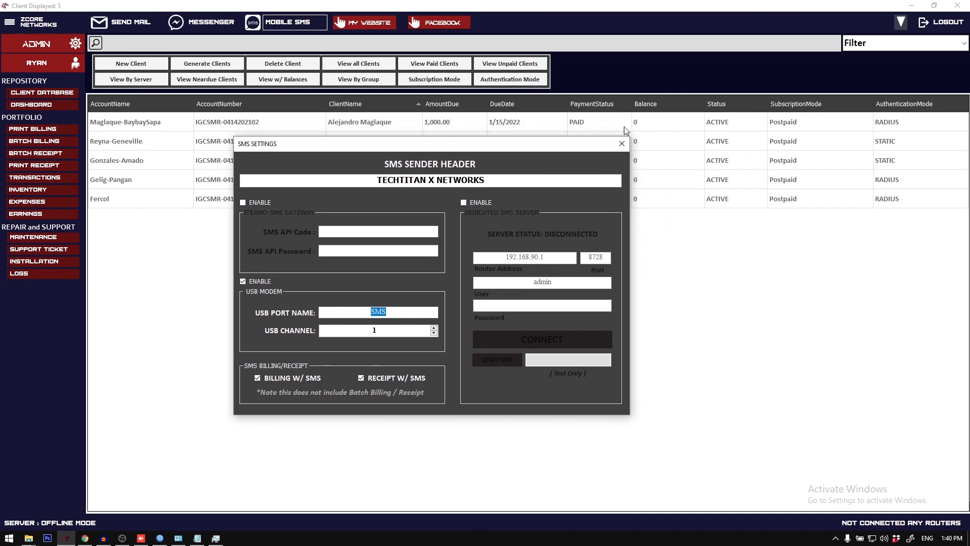
pyautogui.click(621, 145)
# Step: Log out, connect to the mAP server through the server configuration, and sign back in with the account username and password
pyautogui.click(952, 26)
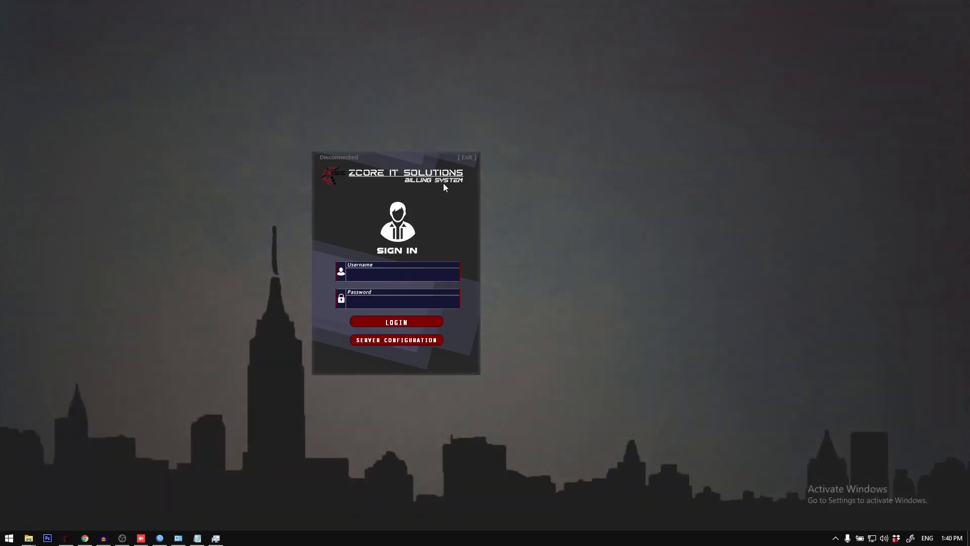
pyautogui.moveTo(444, 183); pyautogui.dragTo(564, 177)
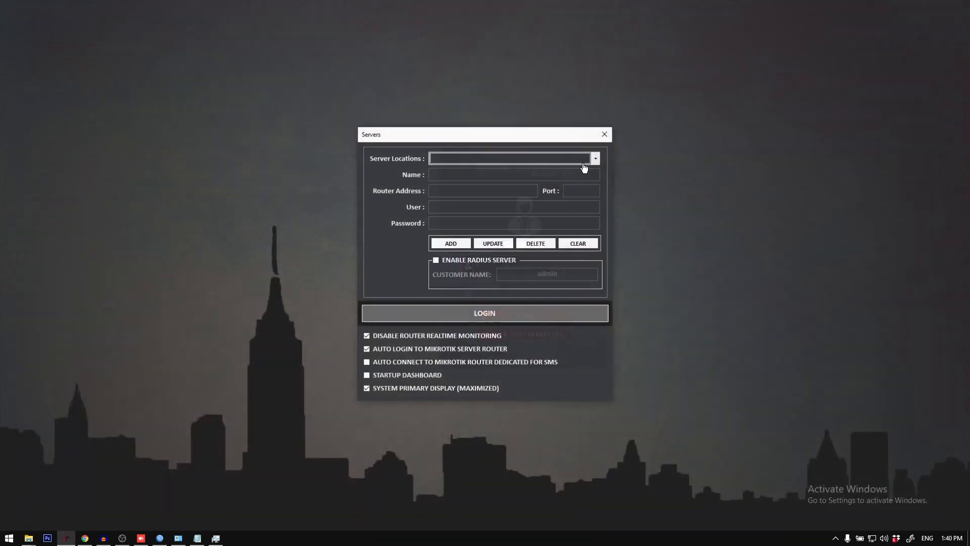
pyautogui.click(597, 159)
pyautogui.click(579, 172)
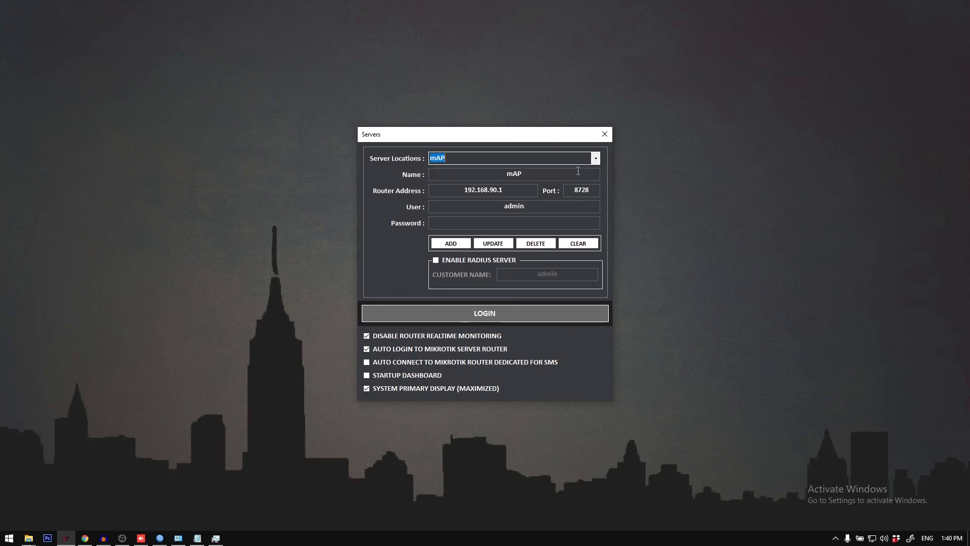
pyautogui.click(492, 314)
pyautogui.click(493, 314)
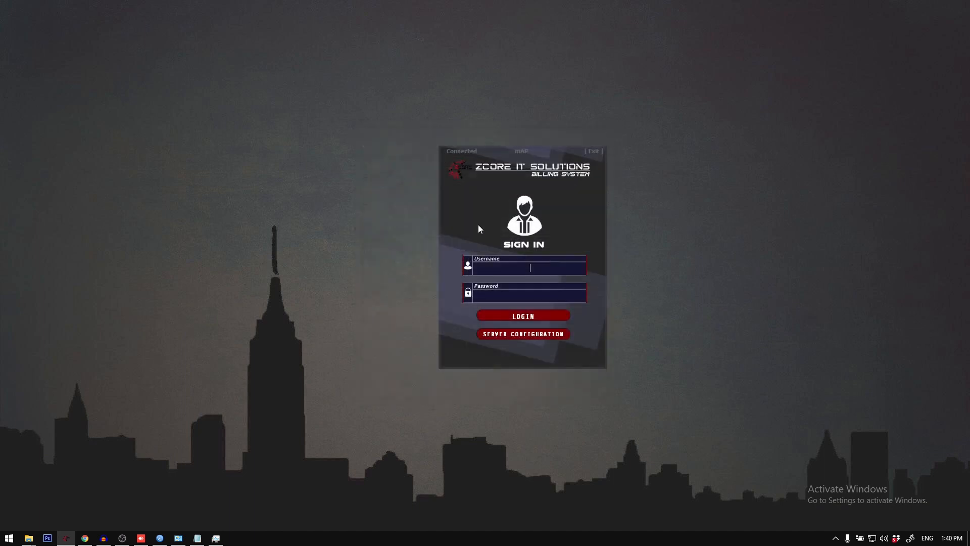
pyautogui.press('Return')
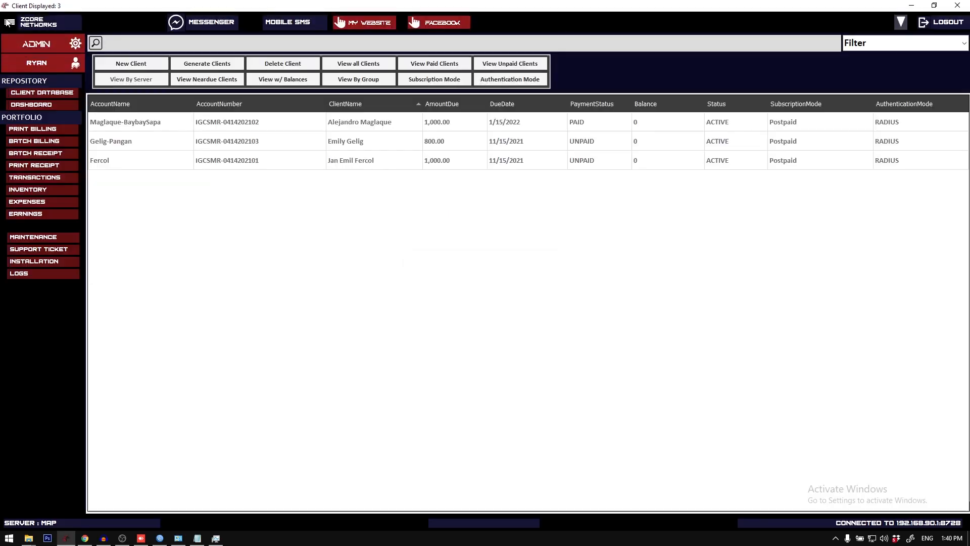
# Step: Open the SMS Settings and check the USB modem's port name
pyautogui.click(7, 23)
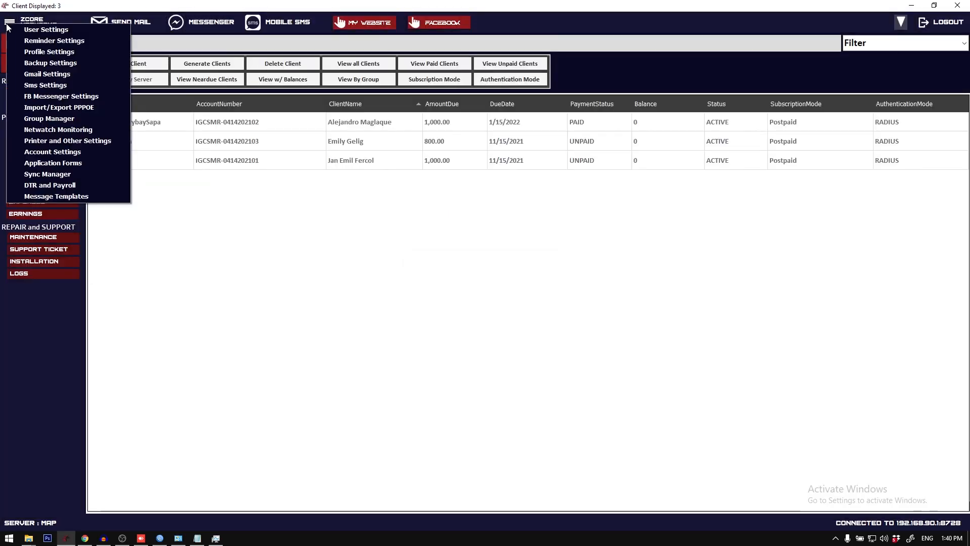
pyautogui.click(46, 85)
pyautogui.doubleClick(442, 300)
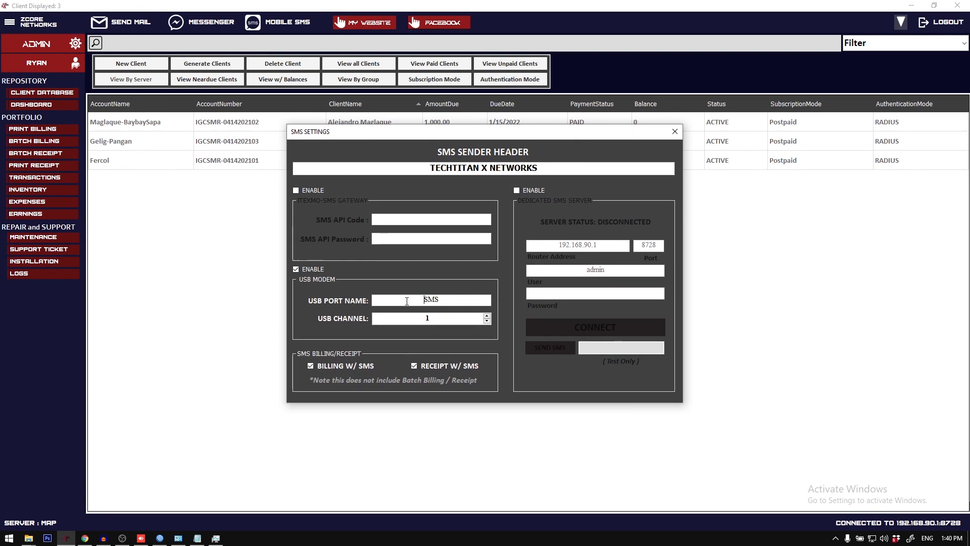
# Step: Switch to WinBox, clear its open windows, and examine the SMS port's entry and channels in the system's Port List
pyautogui.click(159, 539)
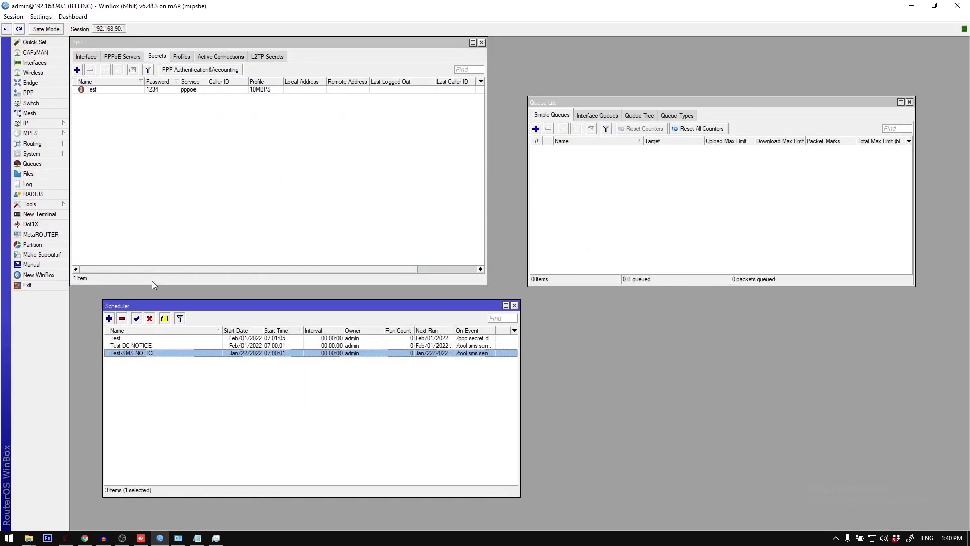
pyautogui.press('Escape')
pyautogui.press('Escape')
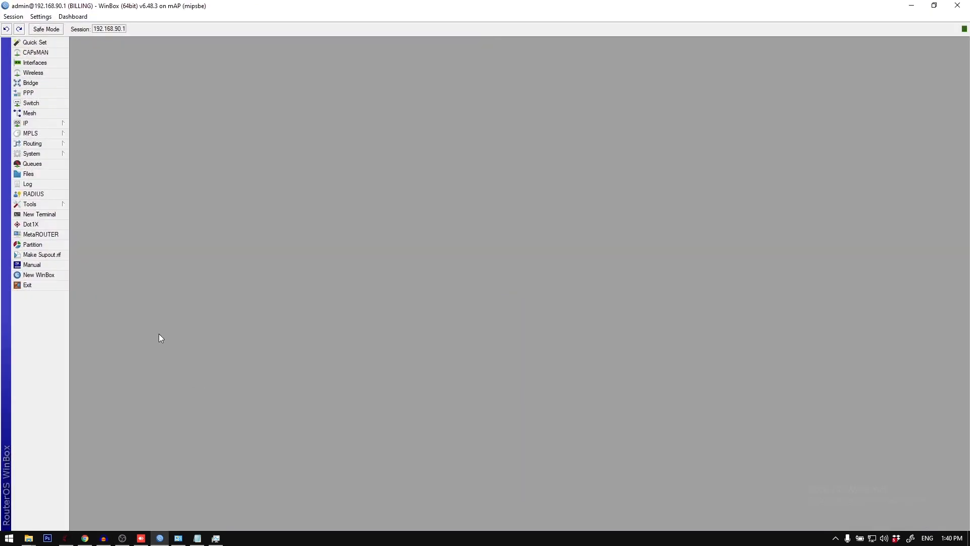
pyautogui.click(40, 156)
pyautogui.click(162, 539)
pyautogui.click(41, 153)
pyautogui.click(93, 296)
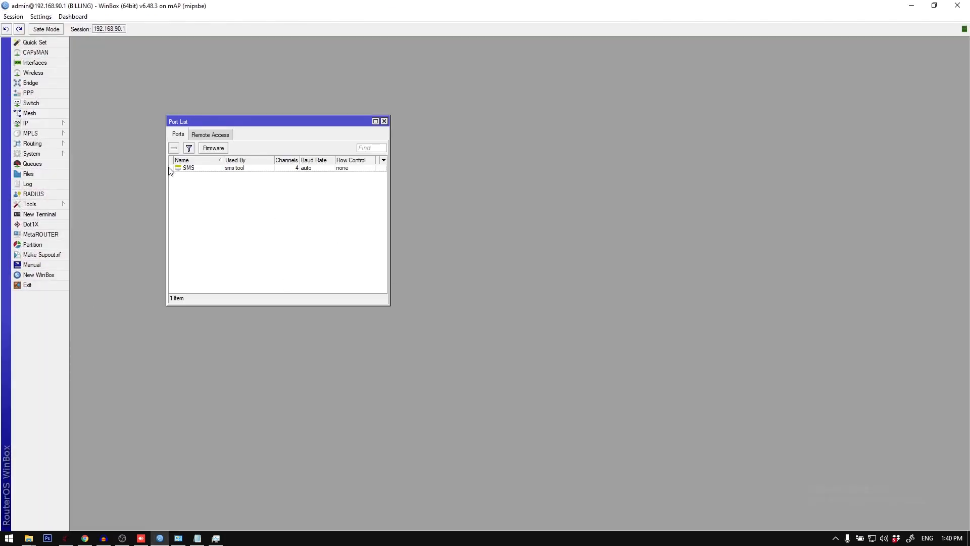
pyautogui.doubleClick(198, 173)
pyautogui.press('Escape')
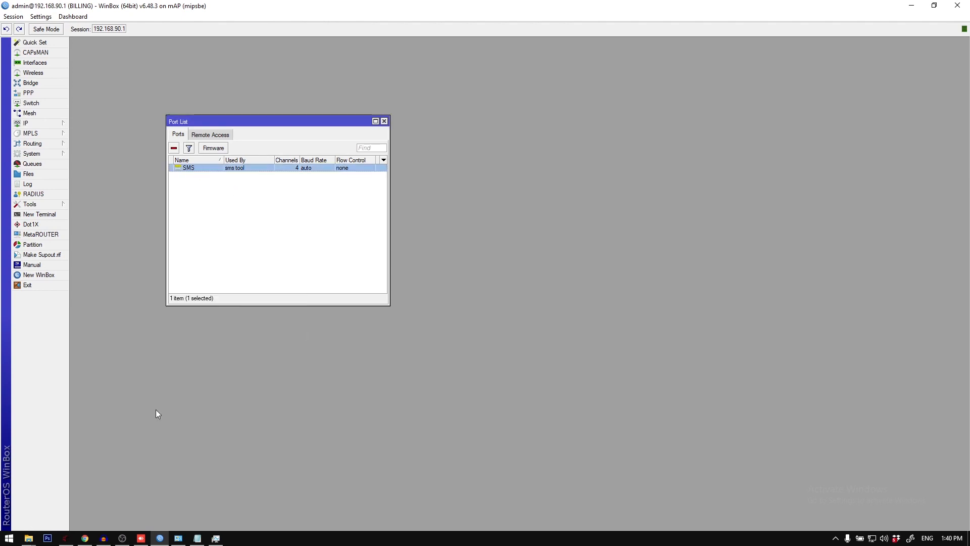
pyautogui.press('Escape')
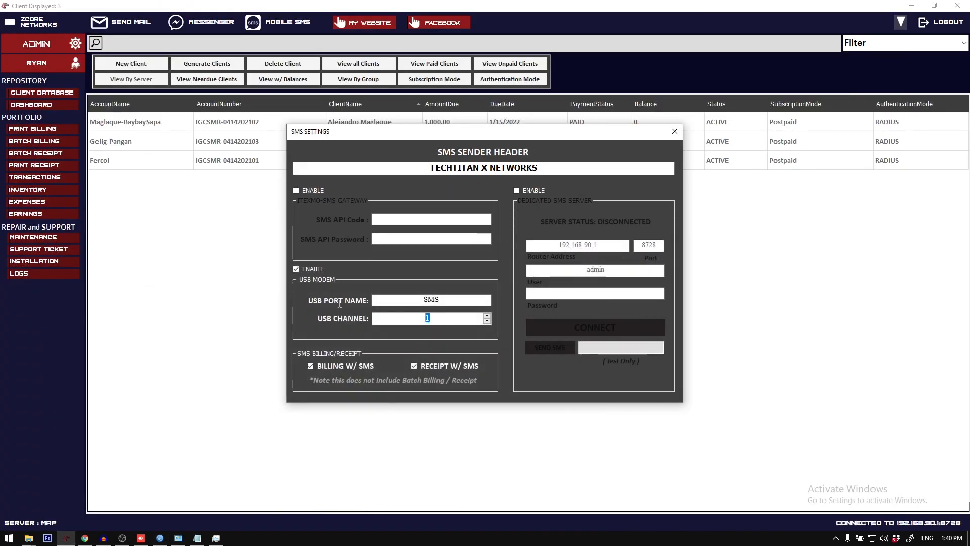
# Step: Close the SMS Settings, reload the client database, and select the second listed client
pyautogui.click(674, 131)
pyautogui.click(157, 127)
pyautogui.click(55, 94)
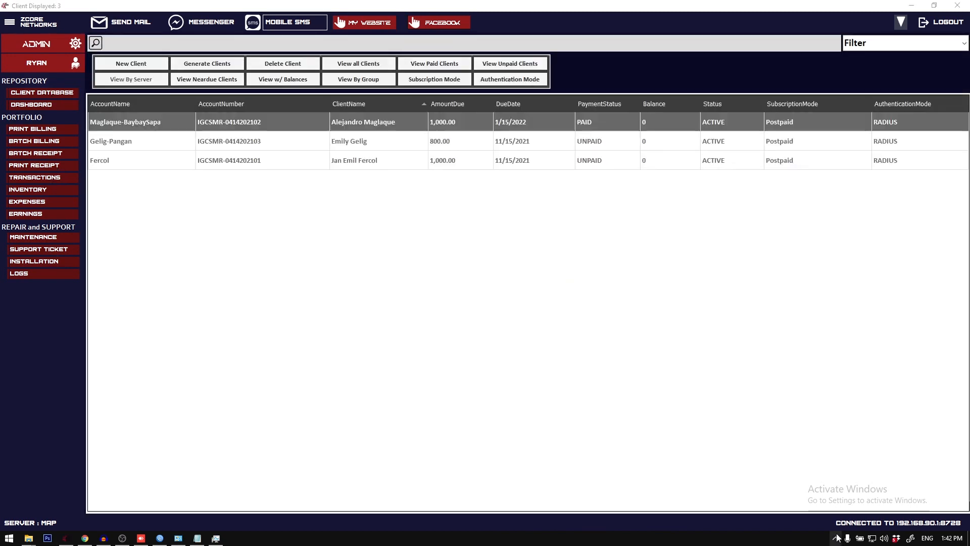
pyautogui.click(211, 147)
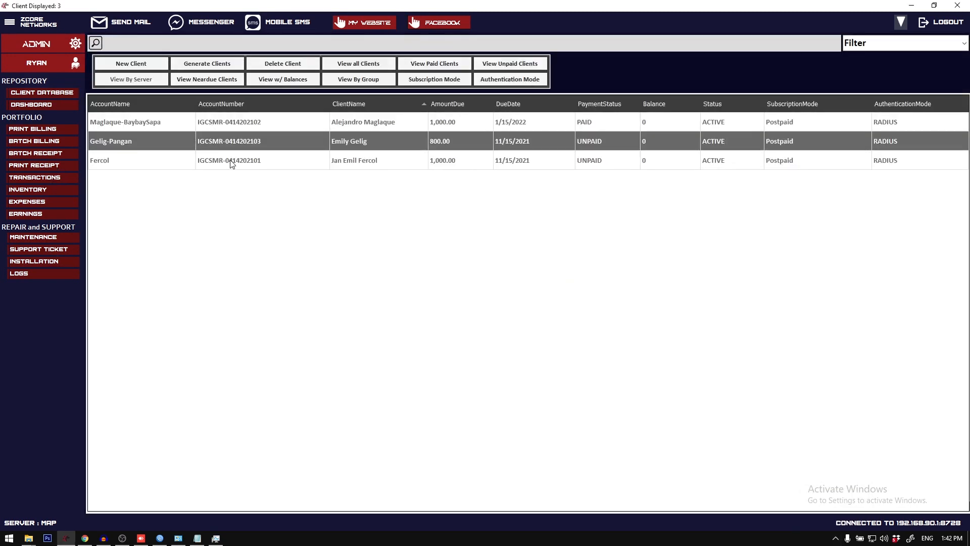
pyautogui.click(231, 161)
pyautogui.click(232, 141)
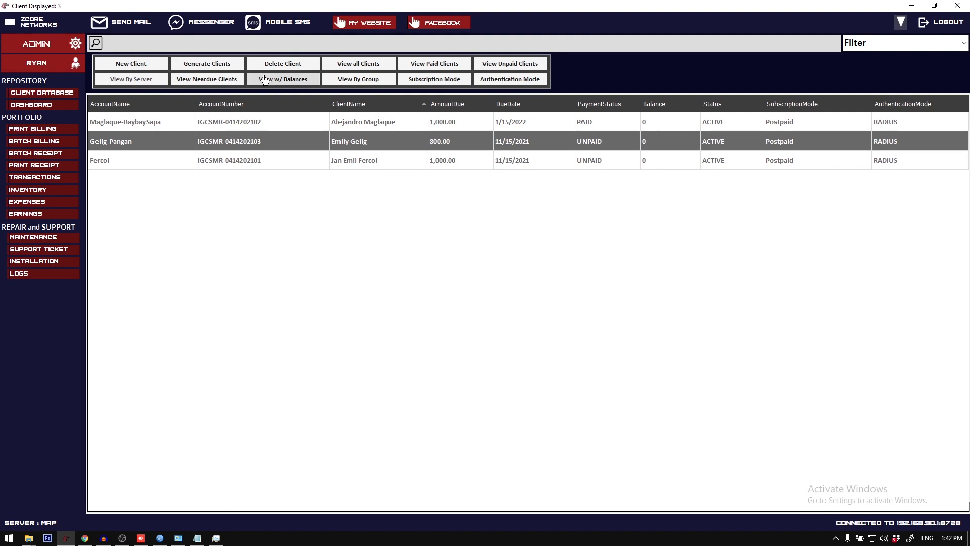
# Step: Shorten the SMS sender header in the SMS Settings to TECHTITAN X by removing the word NETWORKS, and close the settings
pyautogui.click(288, 23)
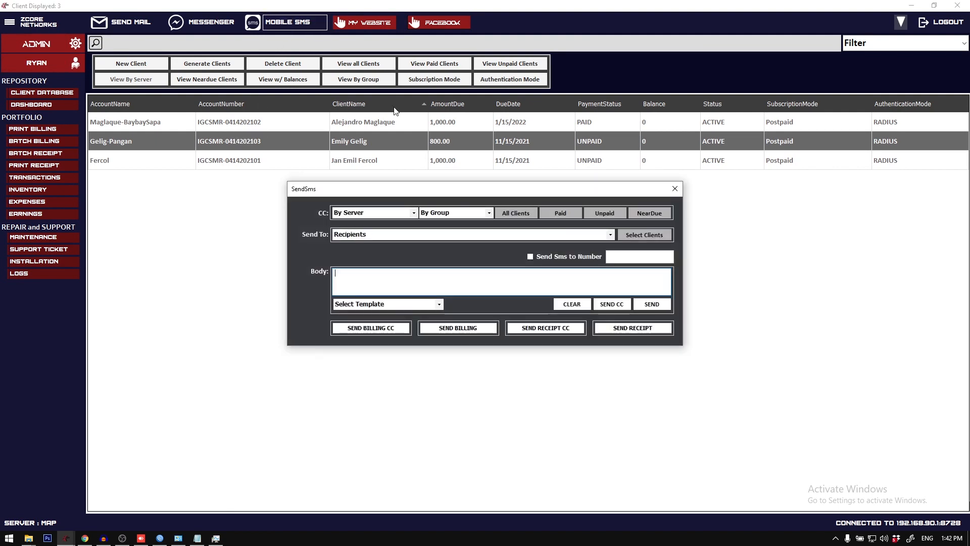
pyautogui.click(679, 190)
pyautogui.click(11, 23)
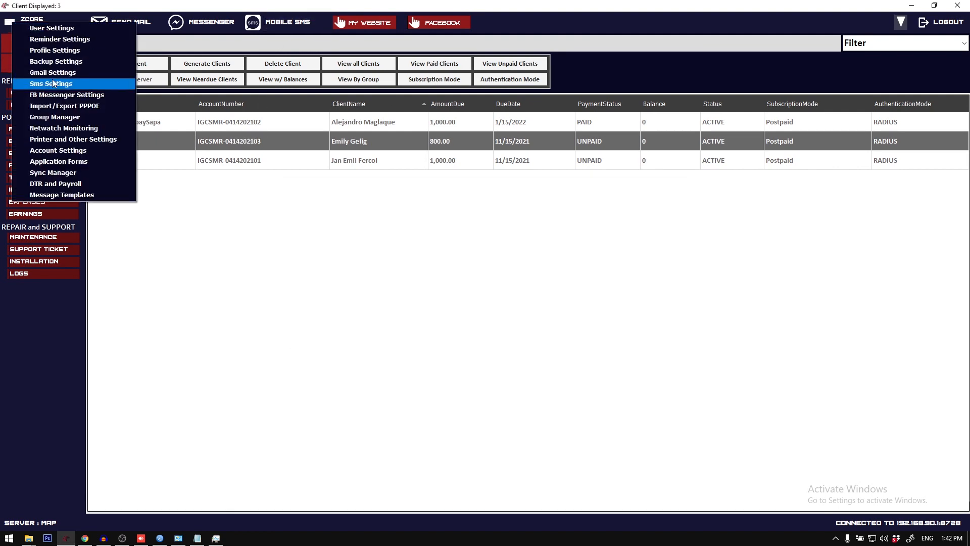
pyautogui.click(77, 83)
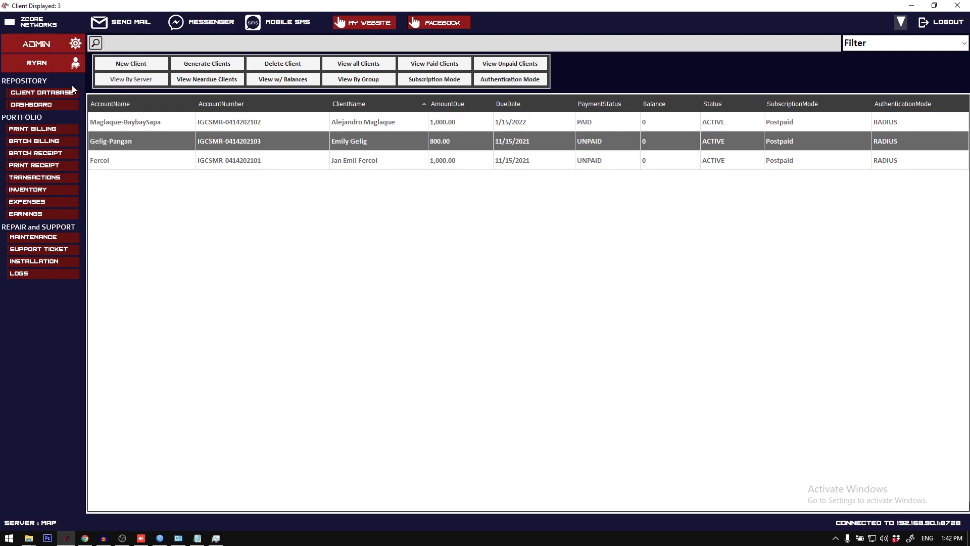
pyautogui.moveTo(445, 301); pyautogui.dragTo(421, 300)
pyautogui.click(444, 301)
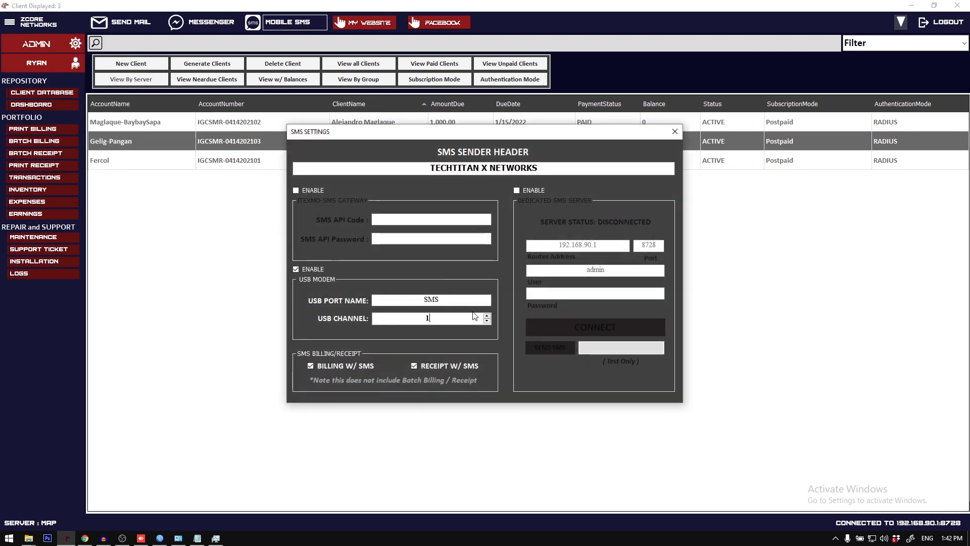
pyautogui.moveTo(490, 168); pyautogui.dragTo(614, 167)
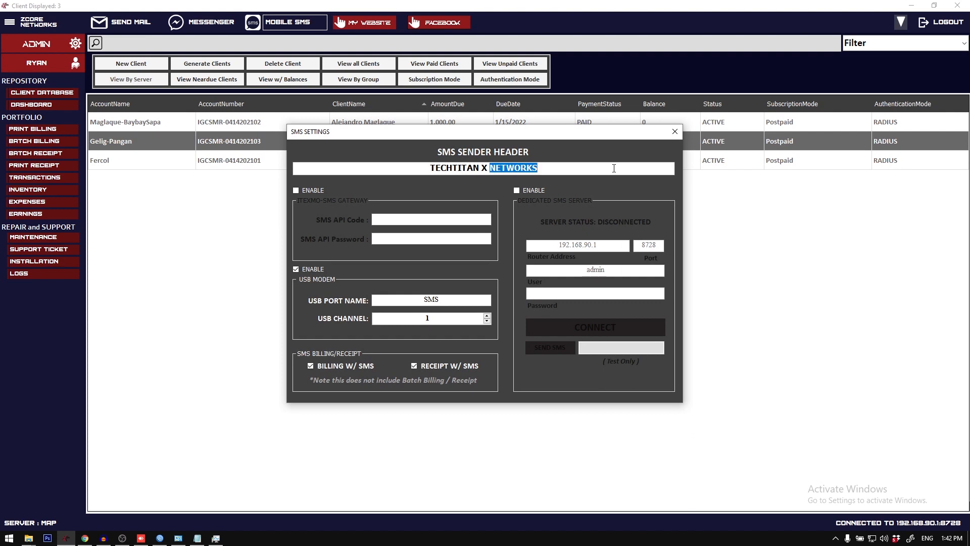
pyautogui.press('BackSpace')
pyautogui.press('BackSpace')
pyautogui.click(675, 132)
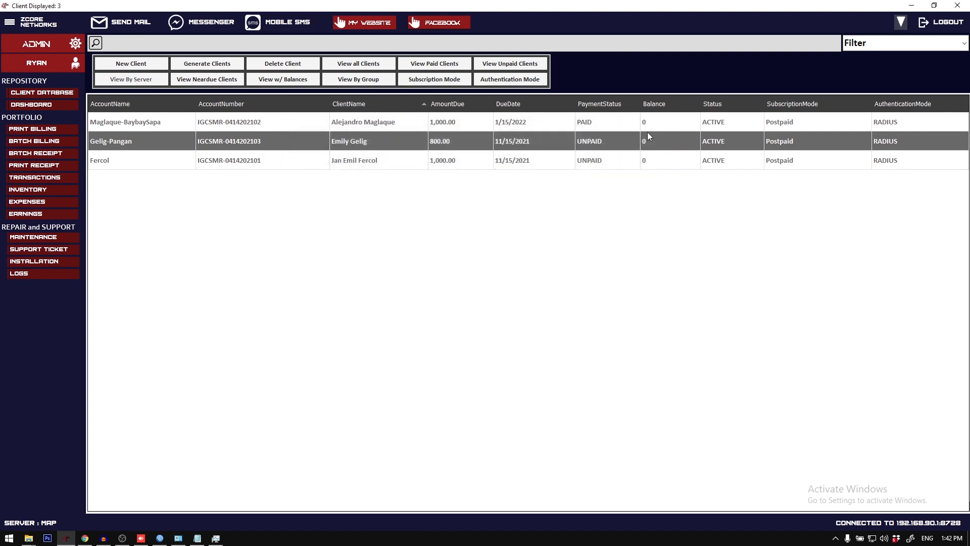
# Step: Select the first listed client, open the mobile SMS form, and fill the message body from Template 1
pyautogui.click(356, 121)
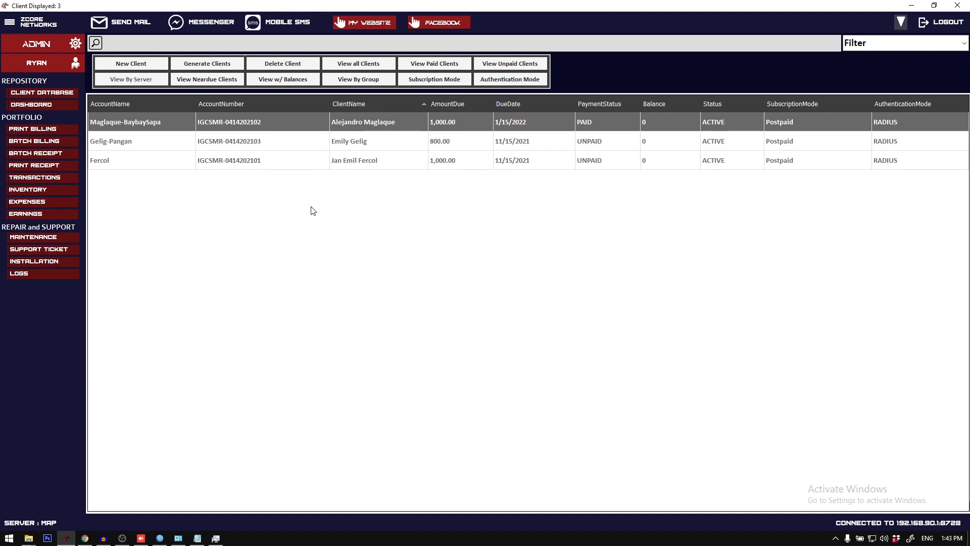
pyautogui.click(288, 23)
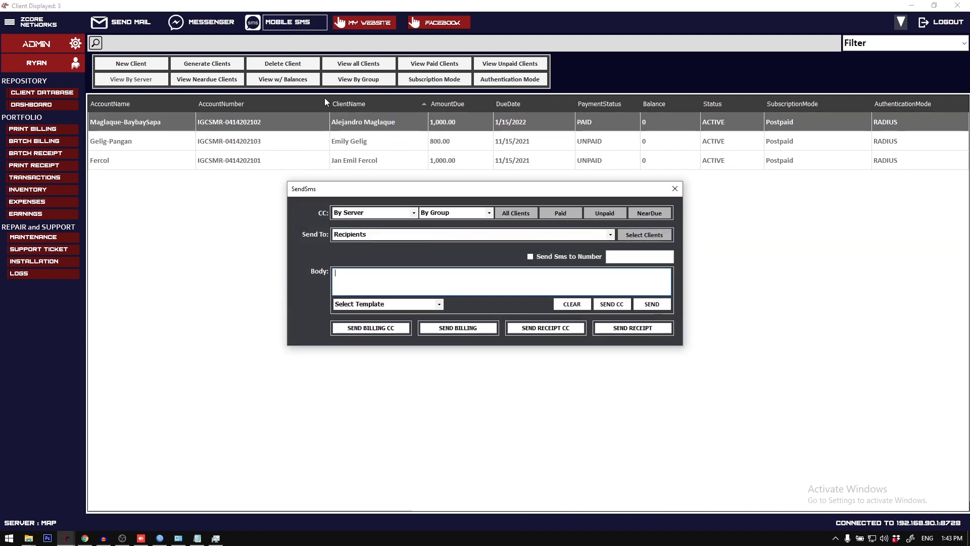
pyautogui.click(441, 304)
pyautogui.click(441, 304)
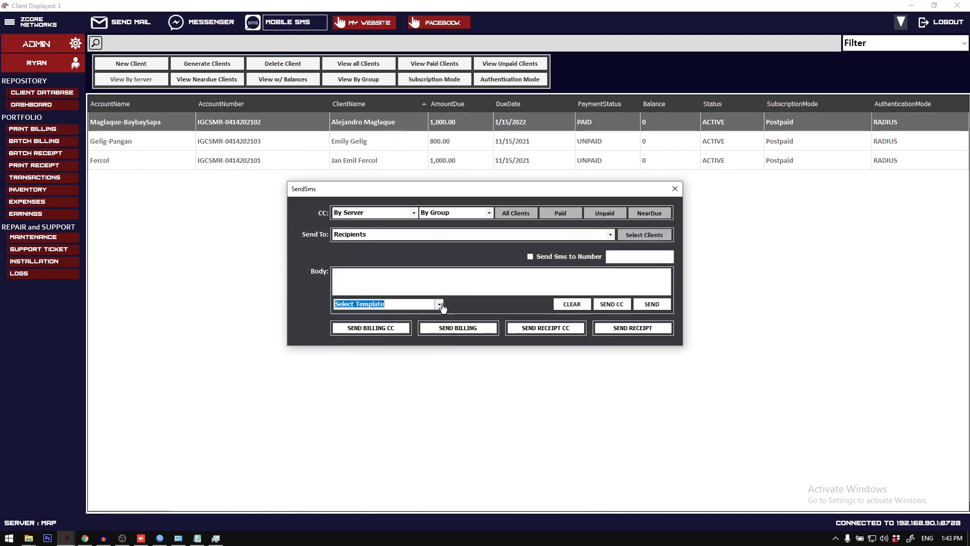
pyautogui.click(440, 304)
pyautogui.click(353, 317)
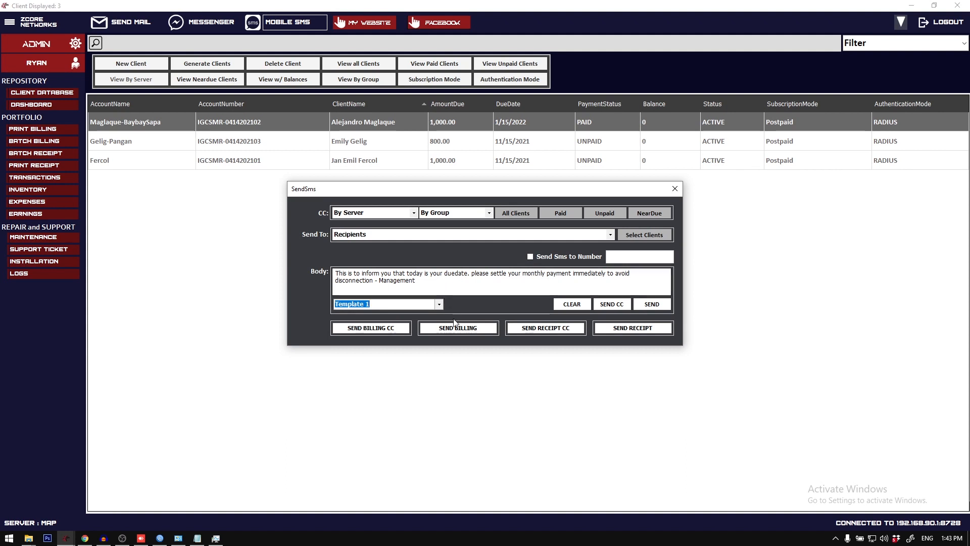
# Step: Check the available SMS recipients and start sending the billing SMS with the CC option
pyautogui.click(610, 234)
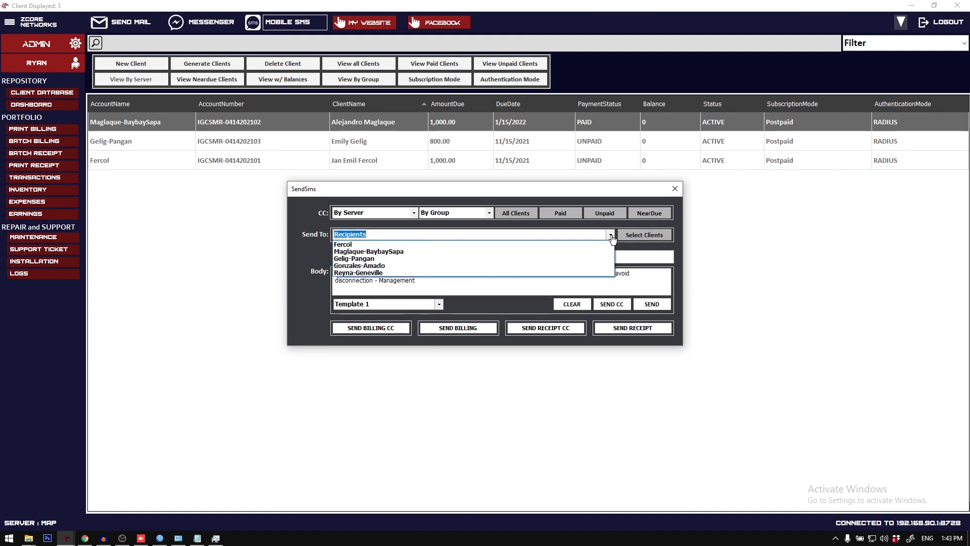
pyautogui.click(612, 236)
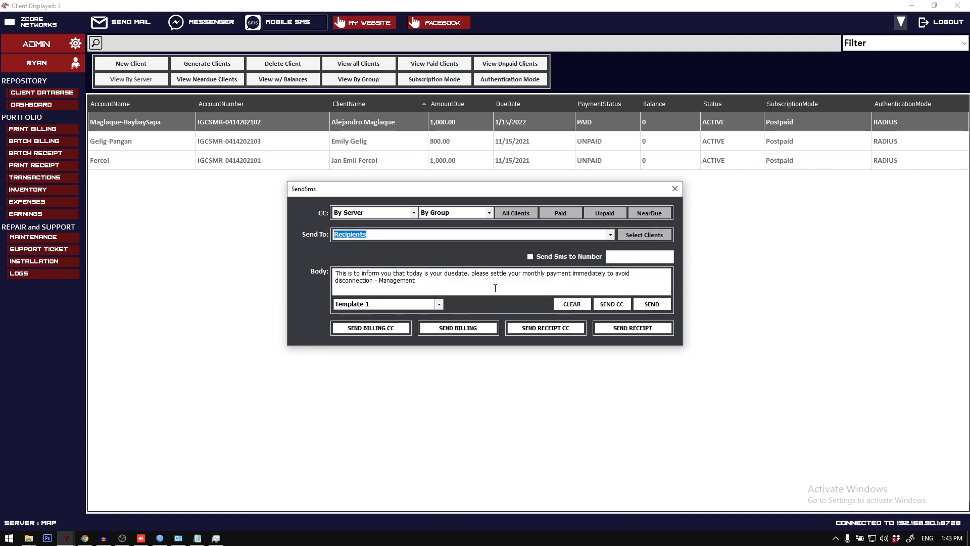
pyautogui.click(371, 328)
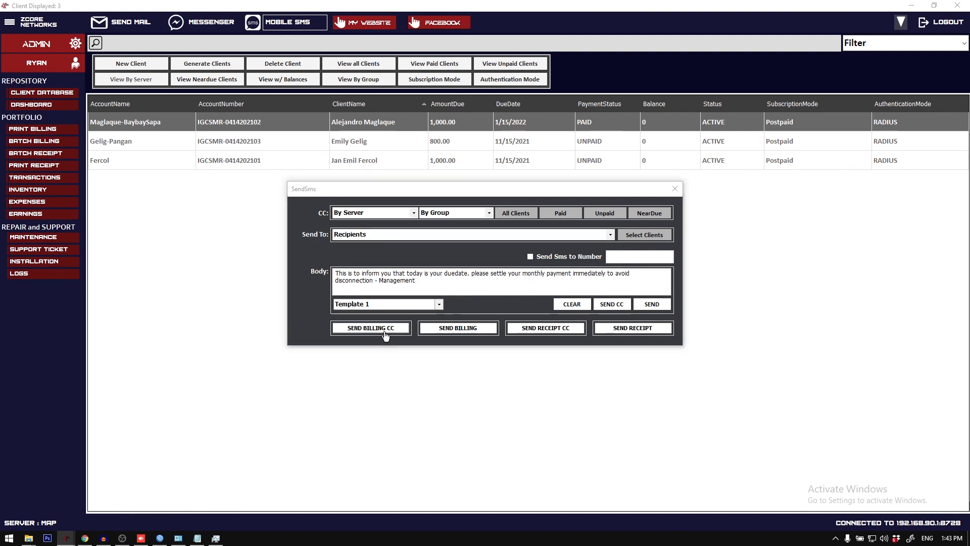
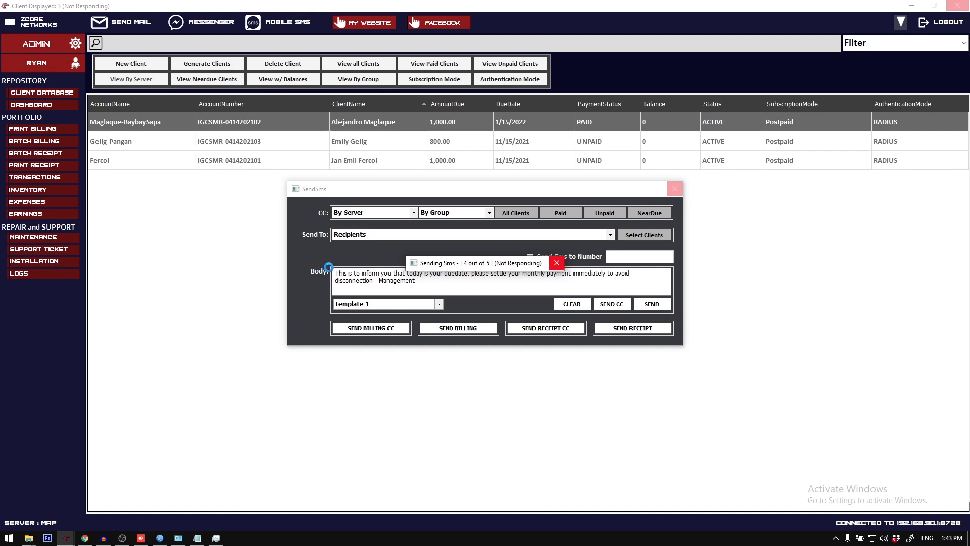
# Step: Acknowledge the sent SMS, switch to the phone in AnyDesk, and read the billing messages in the GLOBE LTE conversation
pyautogui.moveTo(145, 540)
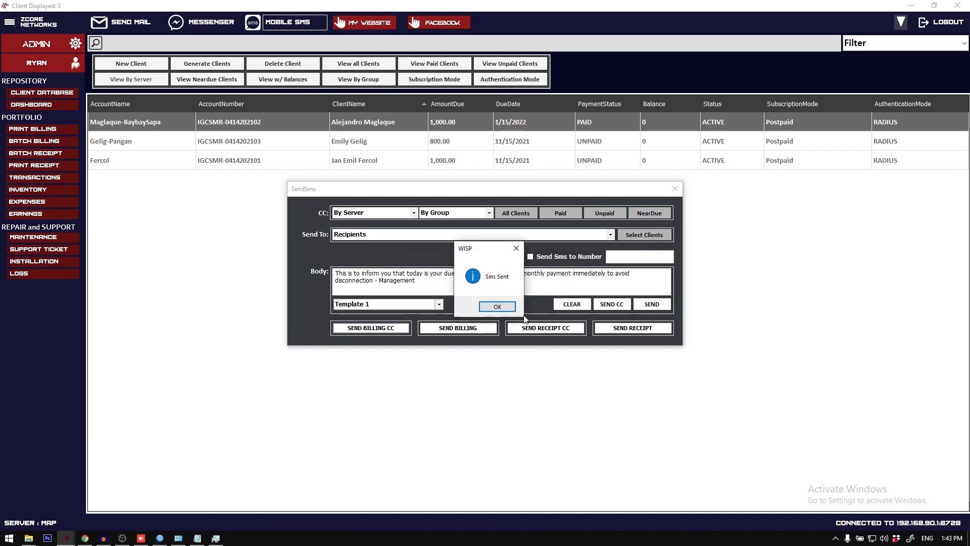
pyautogui.click(494, 307)
pyautogui.click(141, 538)
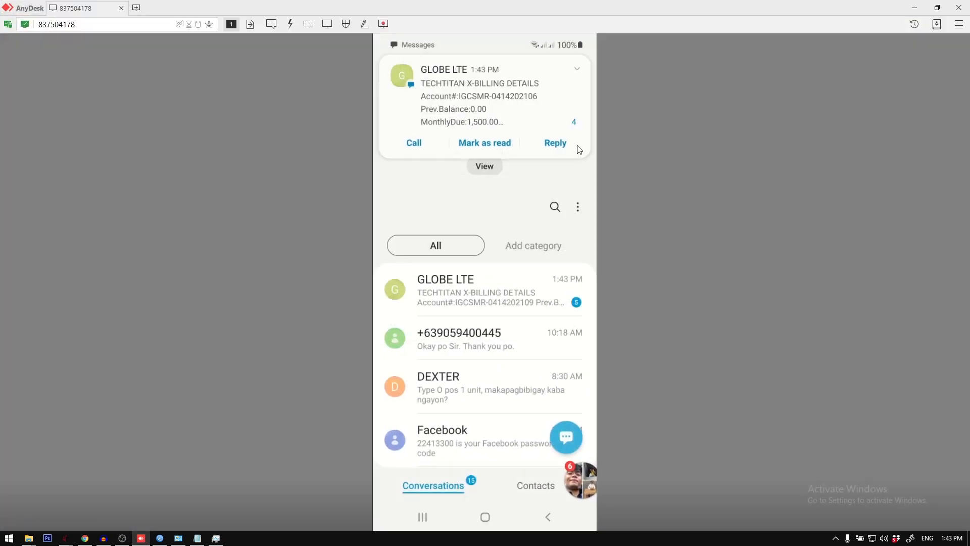
pyautogui.click(502, 292)
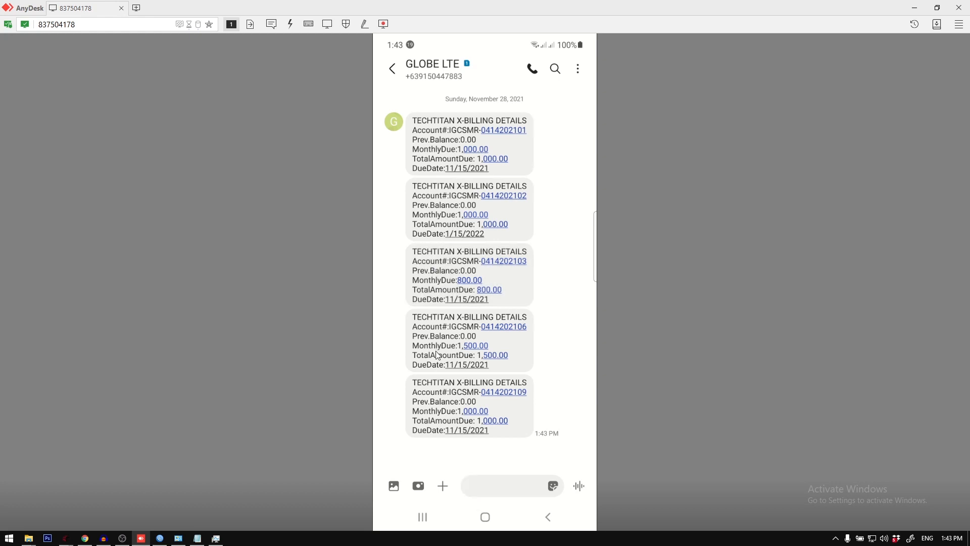
pyautogui.click(391, 70)
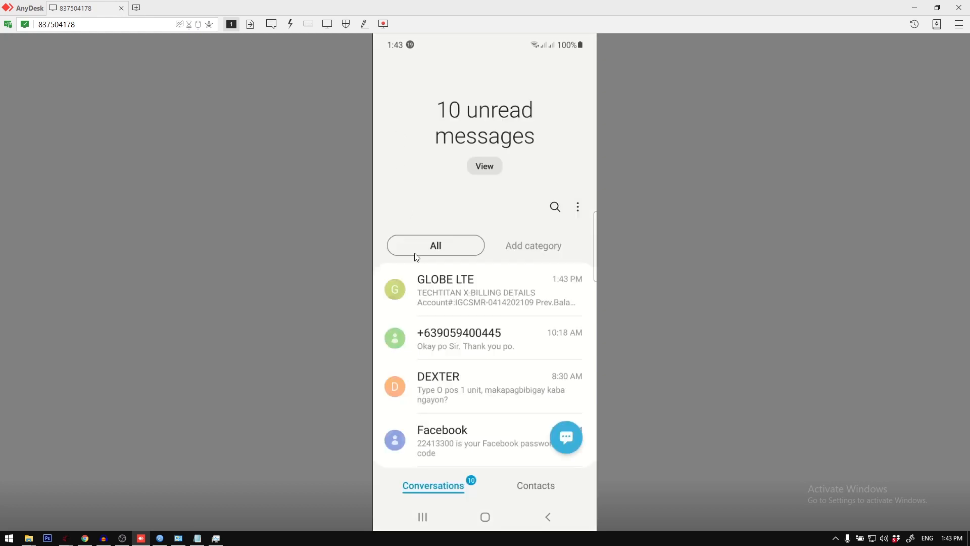
pyautogui.click(912, 7)
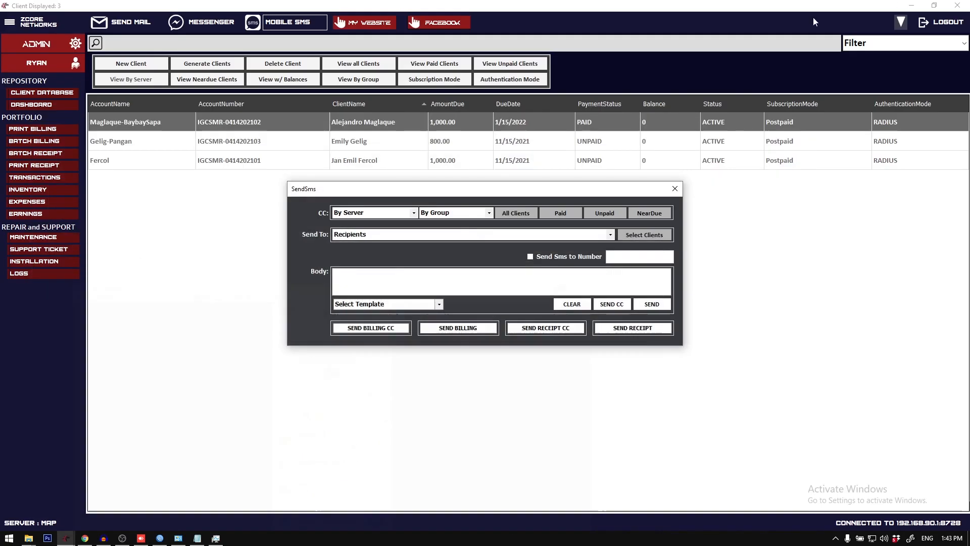
# Step: Reload the client database, reopen the mobile SMS form to check its template and recipient lists, and close the form
pyautogui.click(674, 190)
pyautogui.click(65, 94)
pyautogui.click(287, 22)
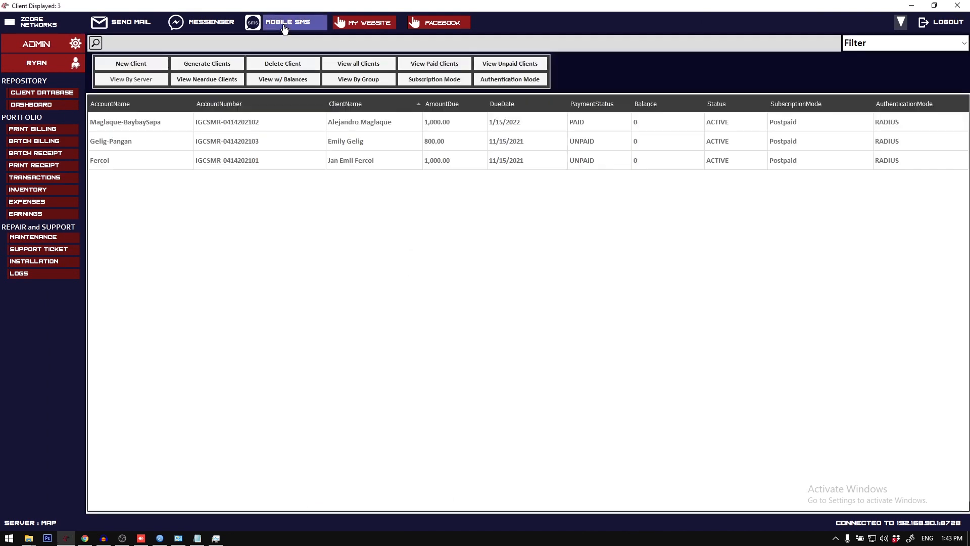
pyautogui.click(439, 304)
pyautogui.click(439, 303)
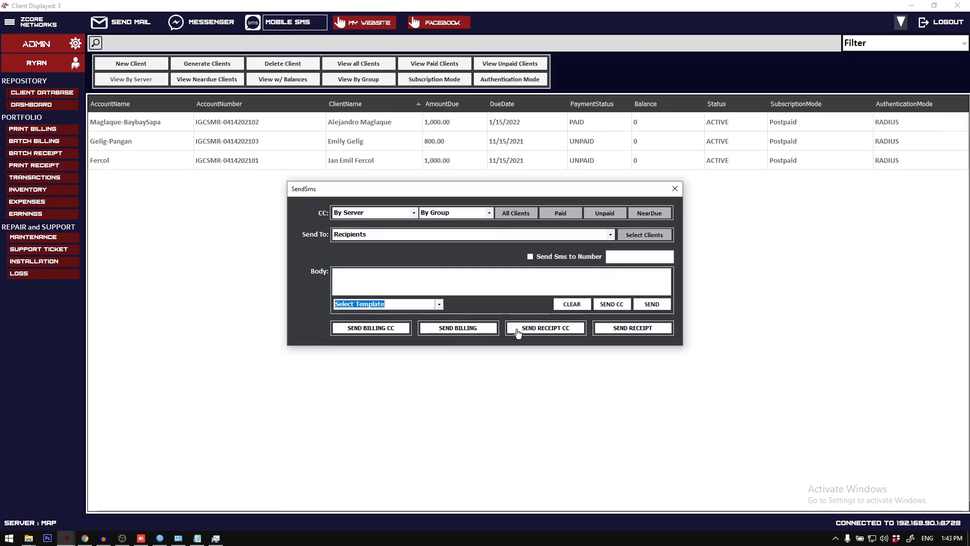
pyautogui.click(475, 282)
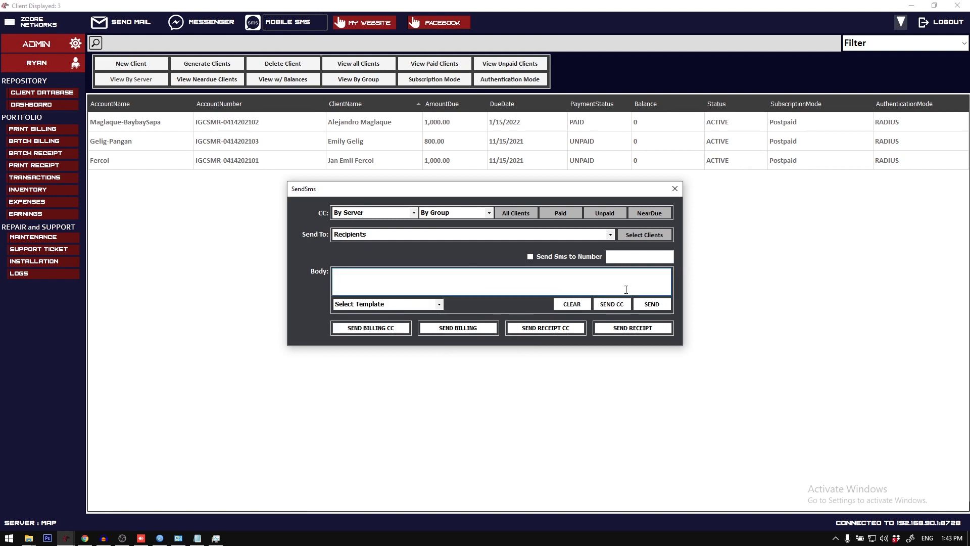
pyautogui.click(610, 236)
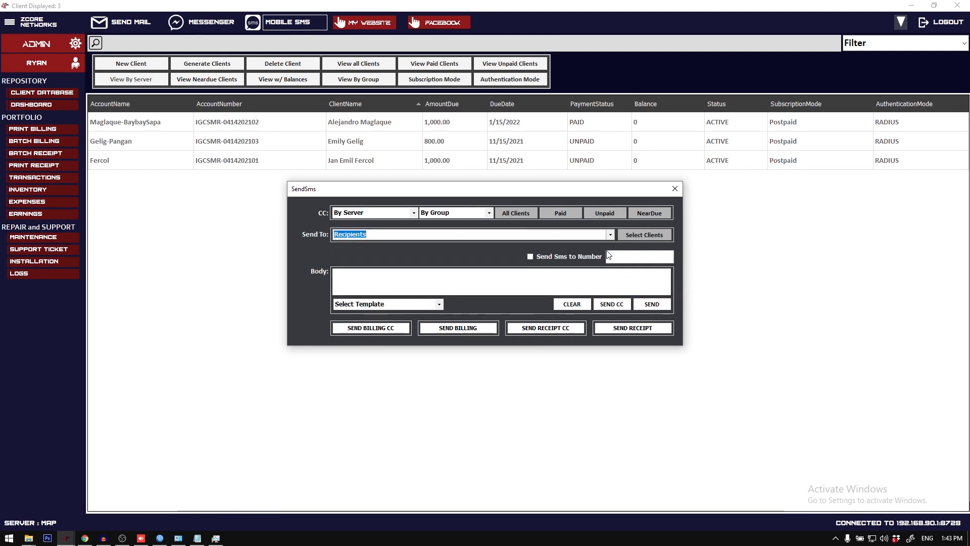
pyautogui.click(610, 235)
pyautogui.click(520, 293)
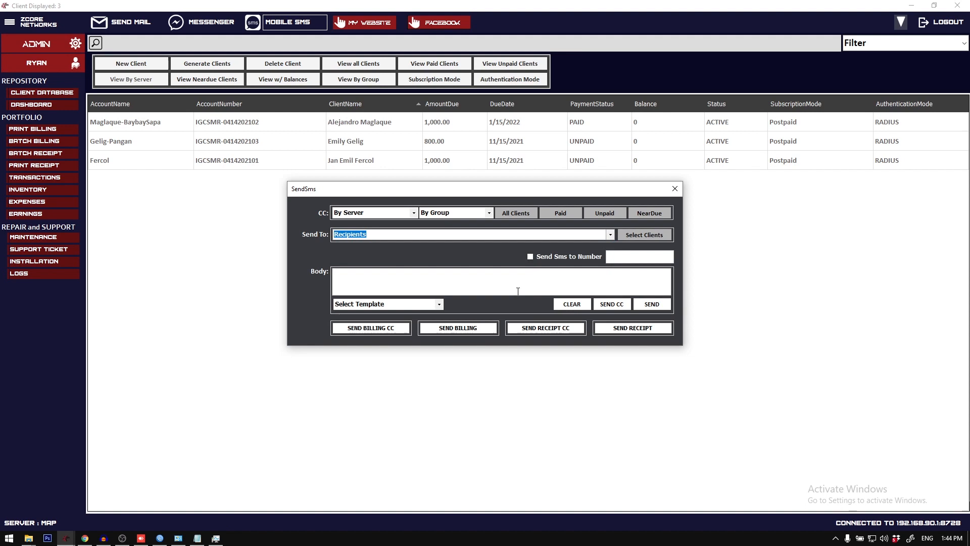
pyautogui.click(440, 304)
pyautogui.click(441, 304)
pyautogui.click(675, 189)
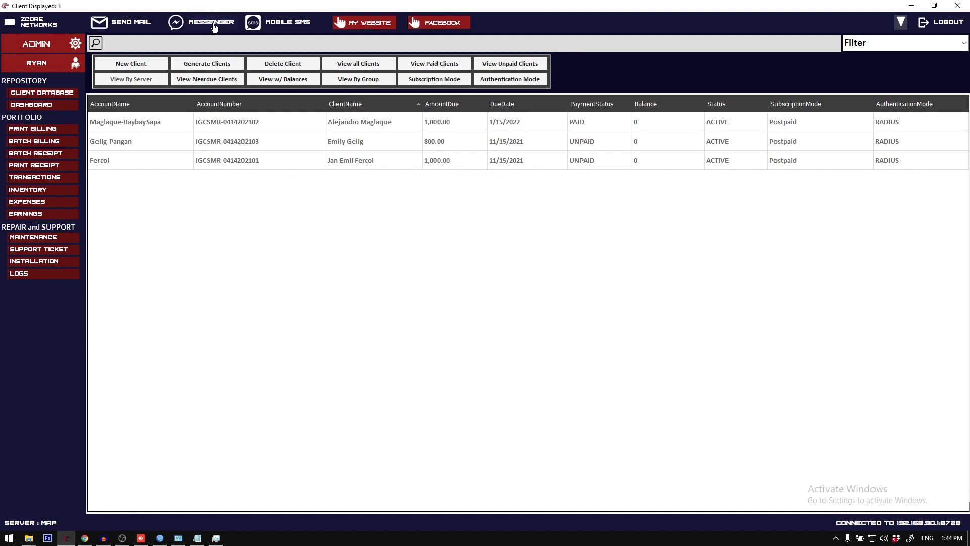
# Step: Open the Messenger sending form, check its recipient list, and close the form
pyautogui.click(212, 25)
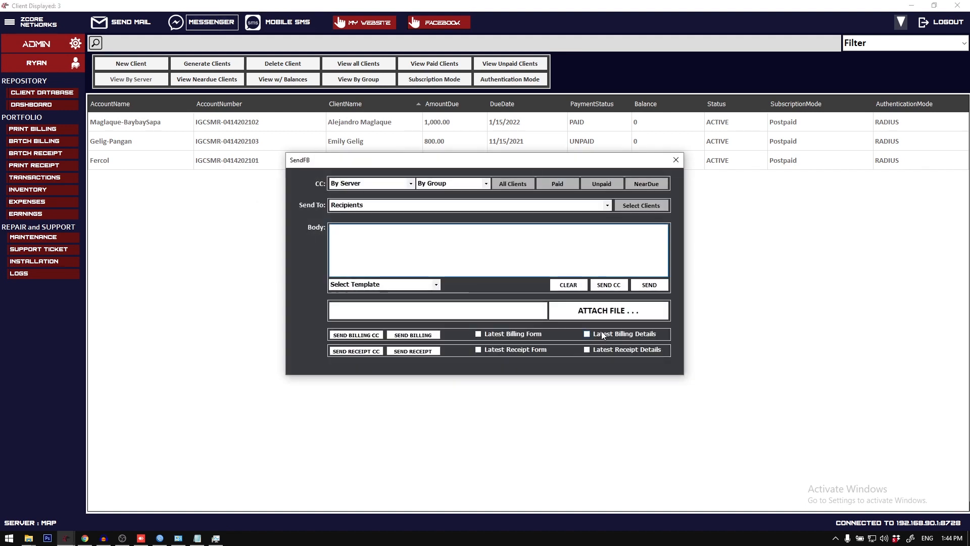
pyautogui.click(607, 205)
pyautogui.click(676, 160)
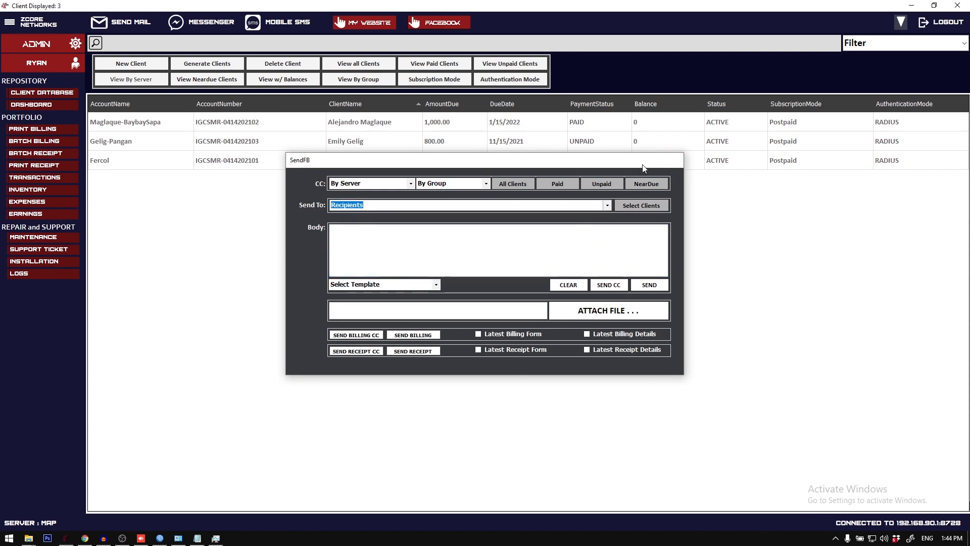
pyautogui.click(676, 160)
# Step: Switch to Chrome, open Facebook in a new tab, show all chats in Messenger, and copy the open conversation's URL
pyautogui.click(86, 540)
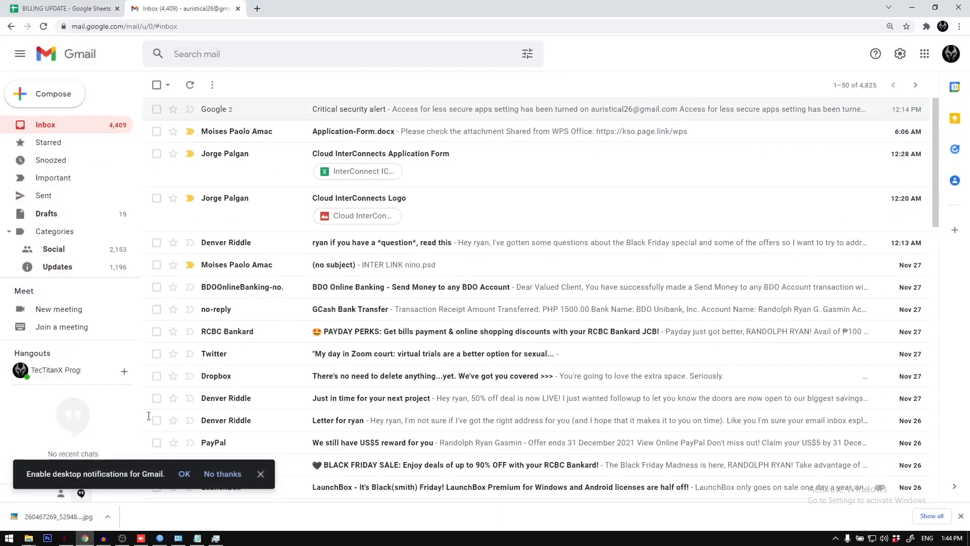
pyautogui.hotkey('ctrl', 't')
pyautogui.write('f')
pyautogui.press('Return')
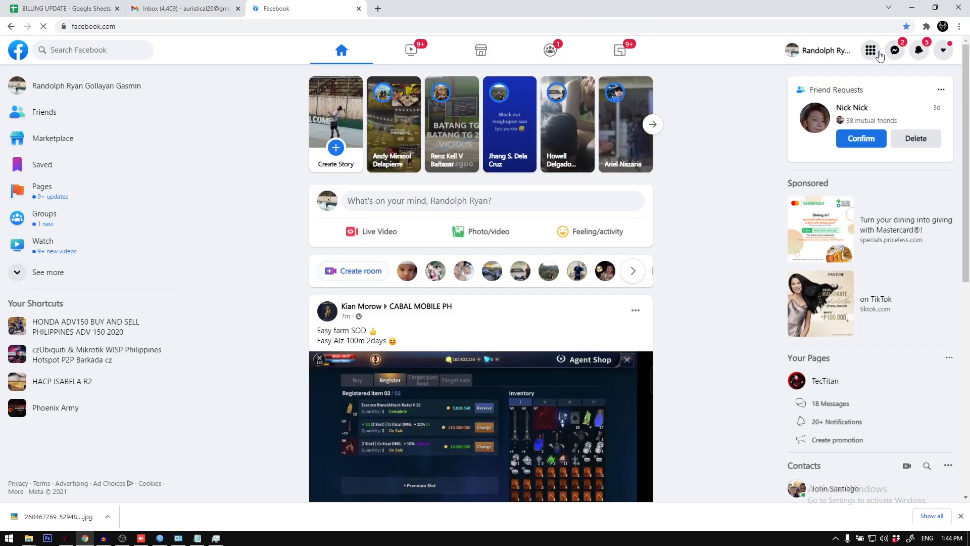
pyautogui.click(895, 50)
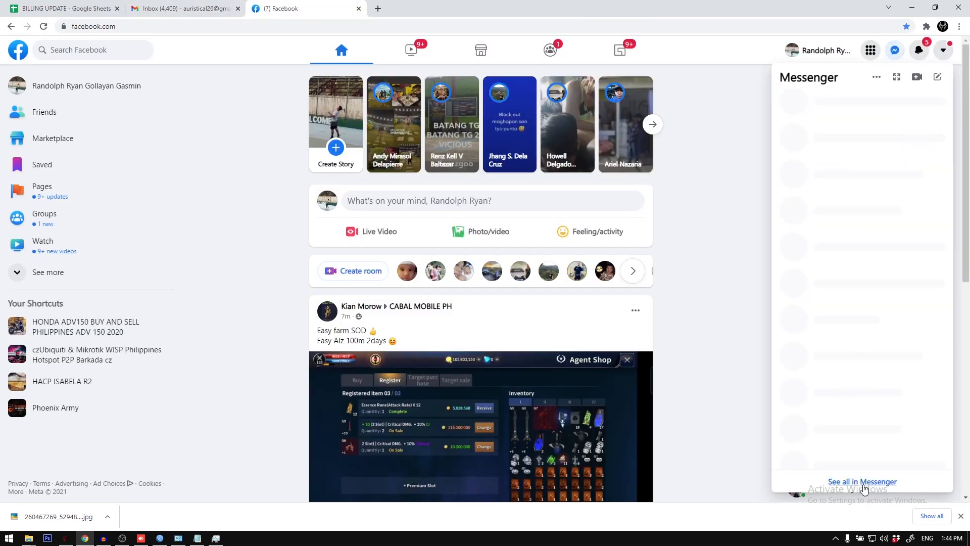
pyautogui.click(860, 483)
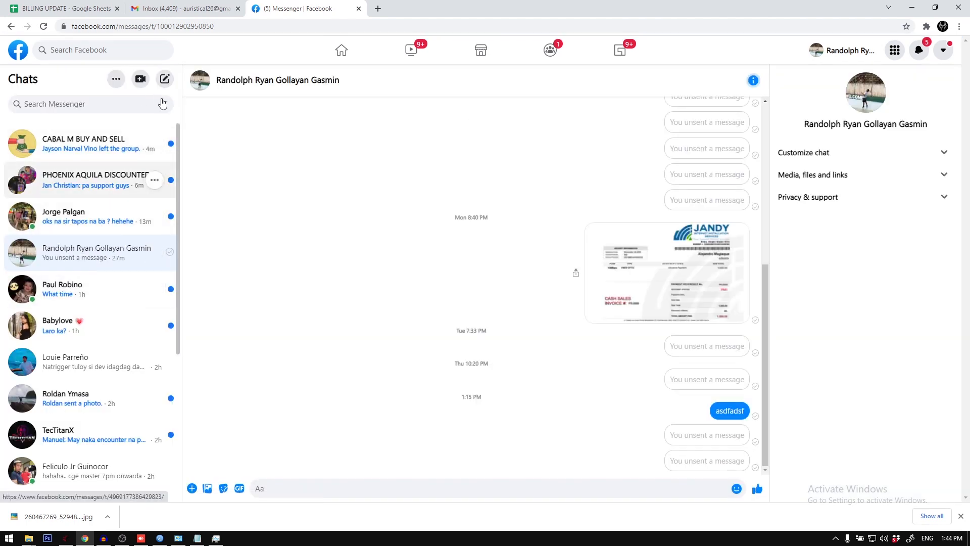
pyautogui.click(234, 27)
pyautogui.click(913, 6)
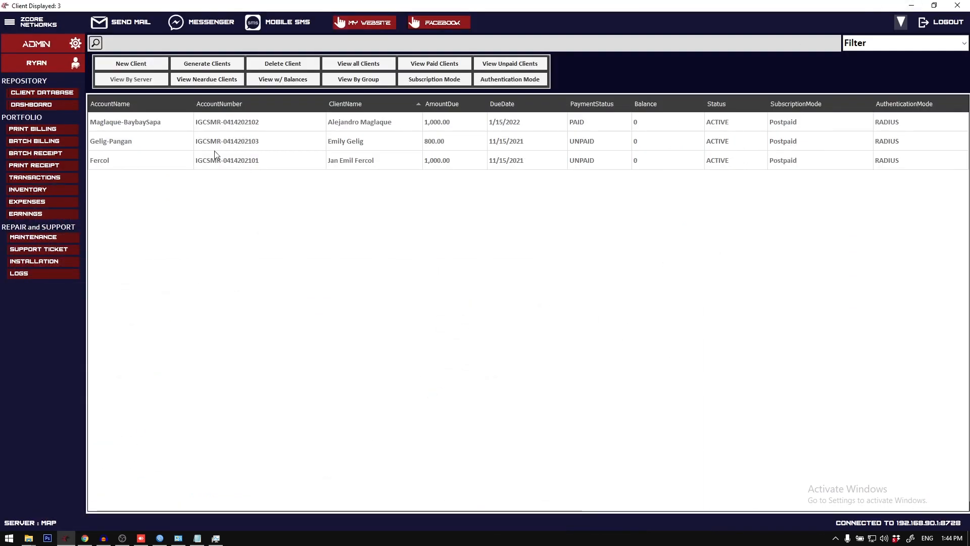
# Step: Update the first listed client's profile with the copied Messenger conversation URL as the Facebook link and apply the change
pyautogui.rightClick(194, 123)
pyautogui.click(223, 162)
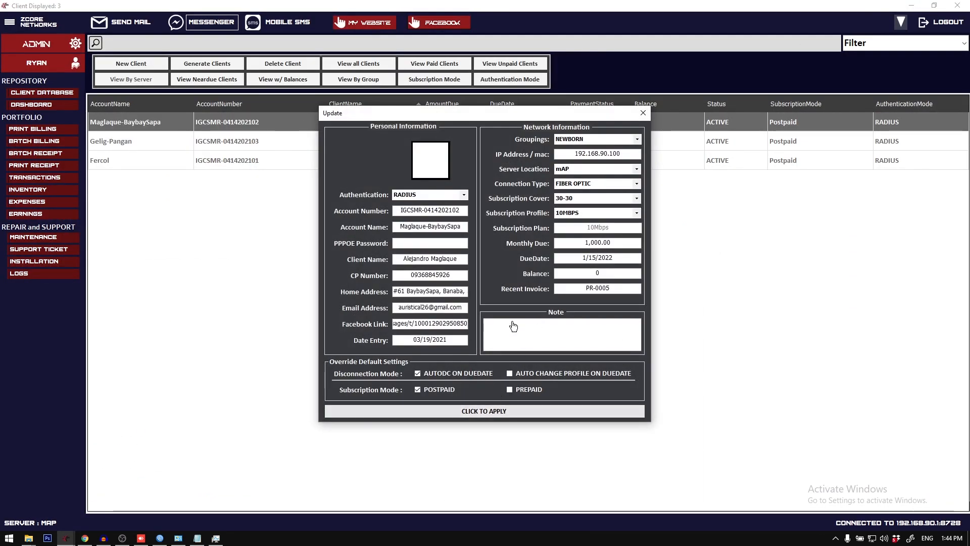
pyautogui.click(485, 410)
pyautogui.click(504, 308)
# Step: Replace the second listed client's Facebook link with the copied Messenger conversation URL and apply the update
pyautogui.rightClick(283, 143)
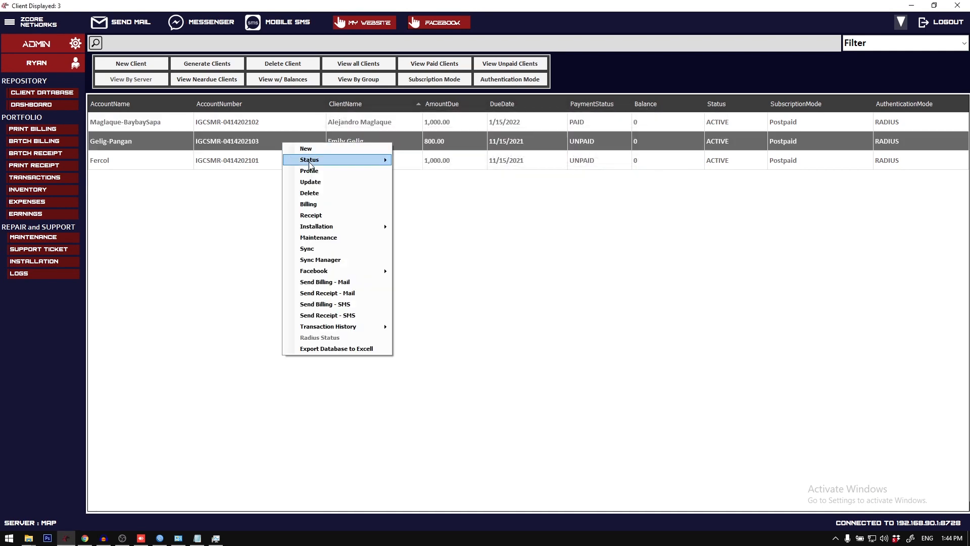
pyautogui.click(310, 182)
pyautogui.click(457, 324)
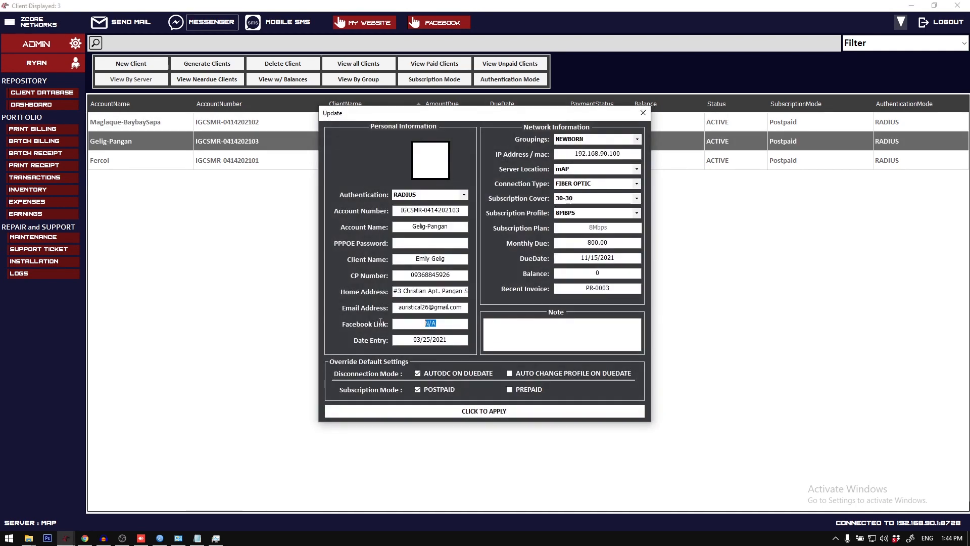
pyautogui.hotkey('ctrl', 'v')
pyautogui.click(500, 410)
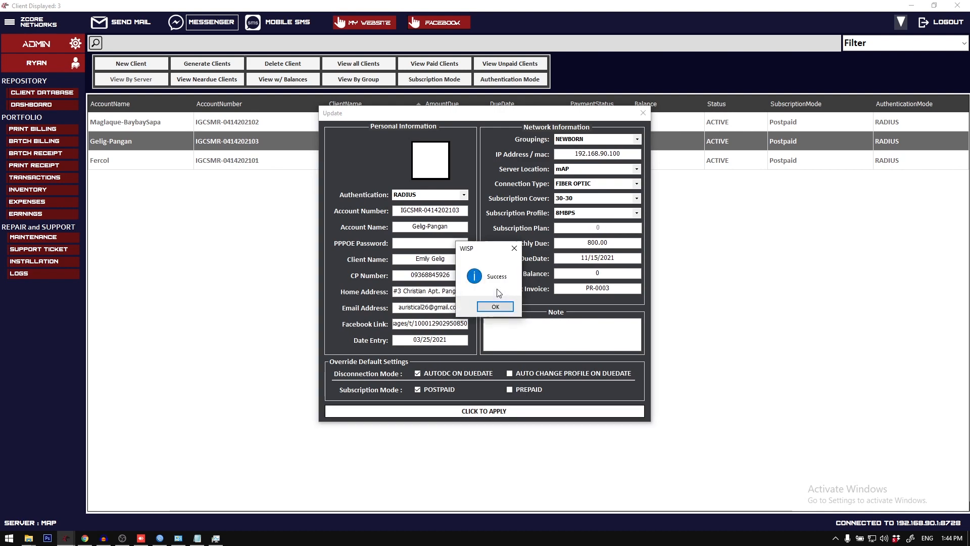
pyautogui.click(504, 308)
# Step: Set the third listed client's Facebook link to the copied Messenger conversation URL and apply the update
pyautogui.rightClick(256, 166)
pyautogui.click(283, 205)
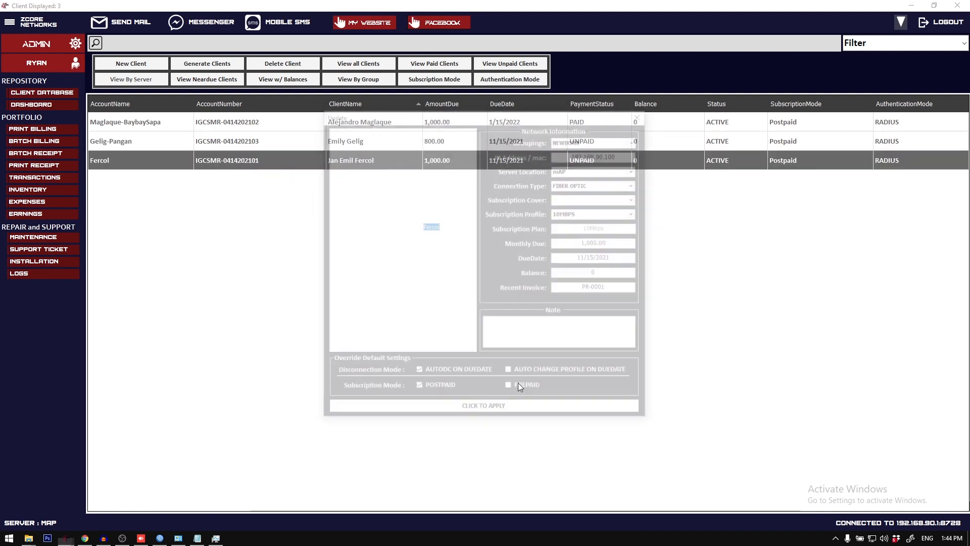
pyautogui.hotkey('ctrl', 'v')
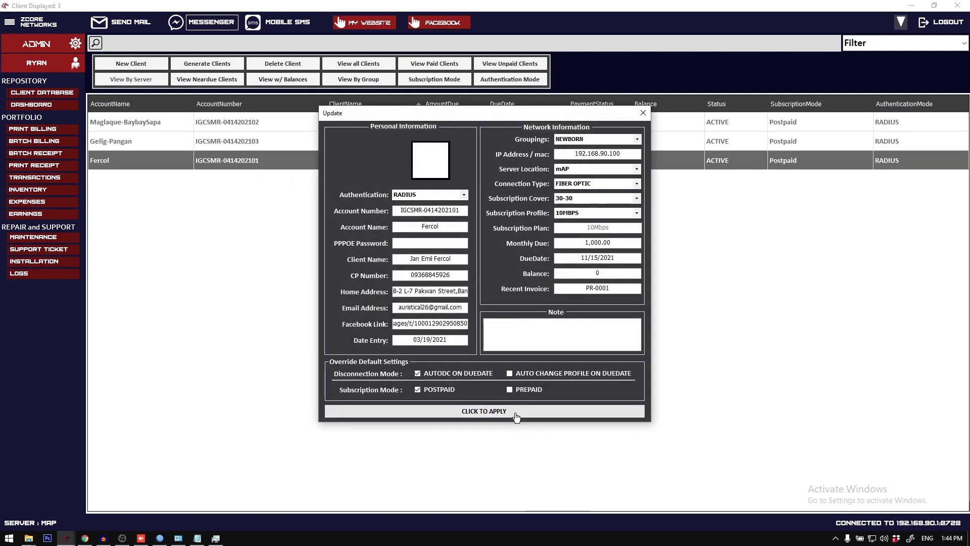
pyautogui.click(493, 305)
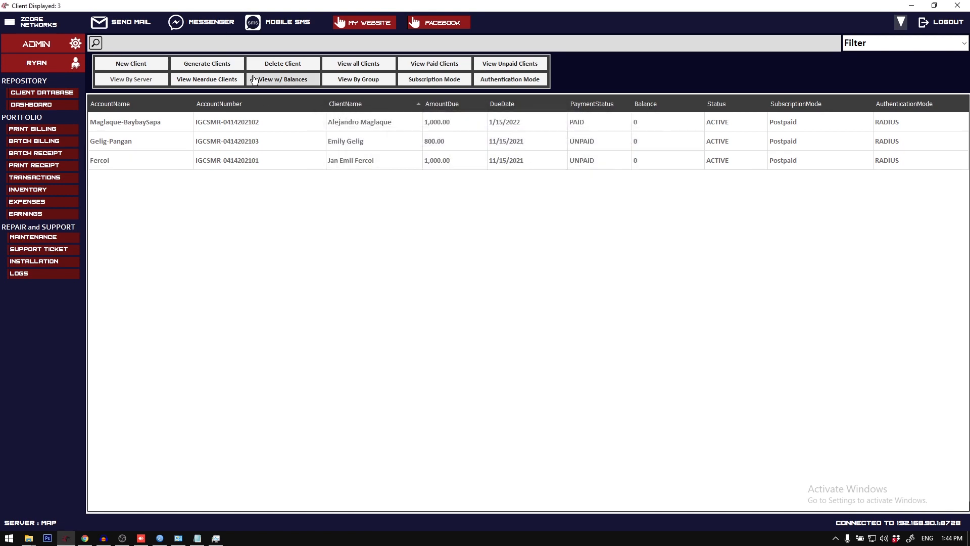
# Step: Send the billing through Messenger with the CC option and Latest Billing Details enabled, after checking the available recipients
pyautogui.click(219, 27)
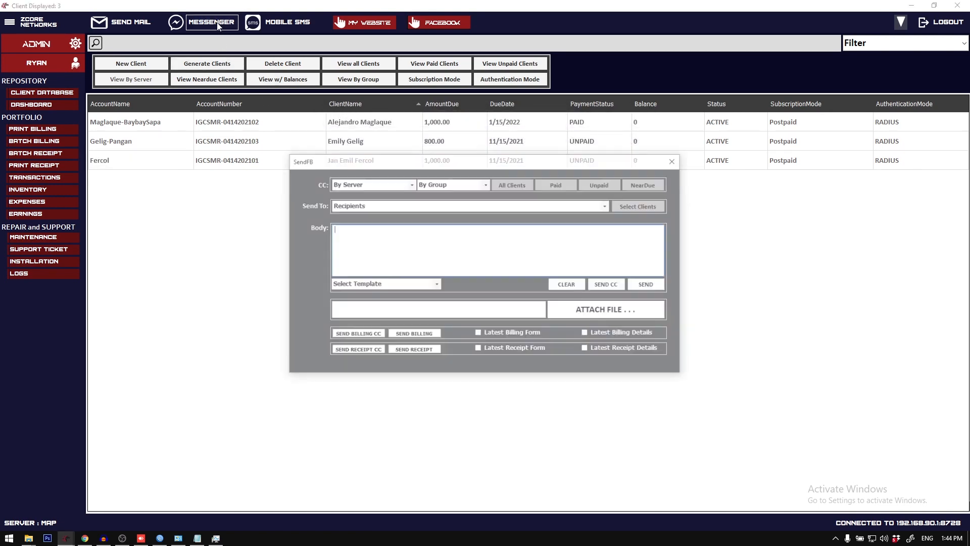
pyautogui.click(609, 205)
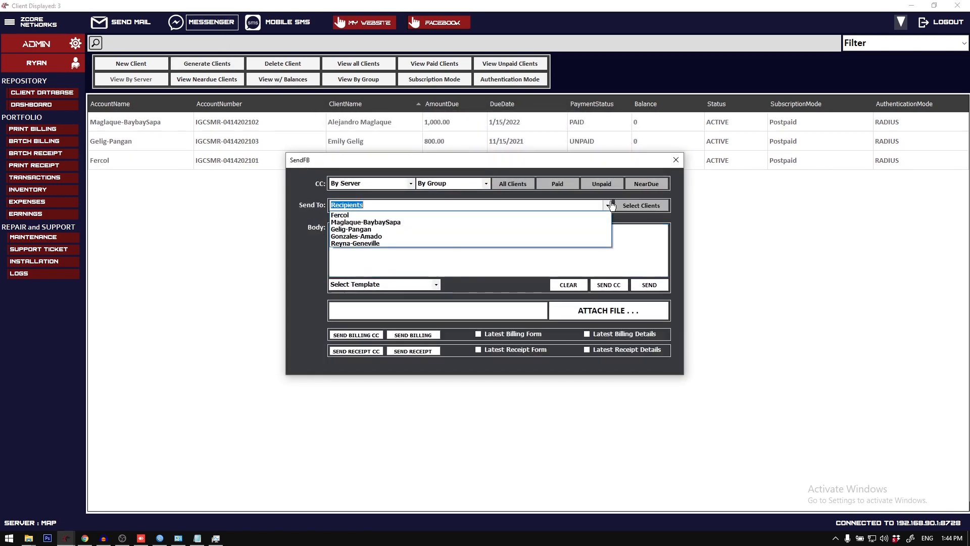
pyautogui.click(609, 204)
pyautogui.click(612, 336)
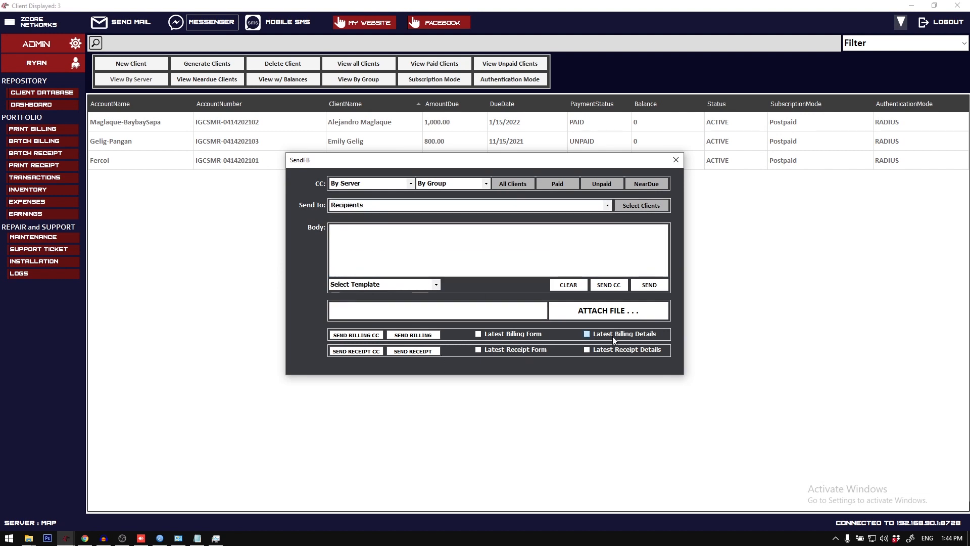
pyautogui.click(359, 336)
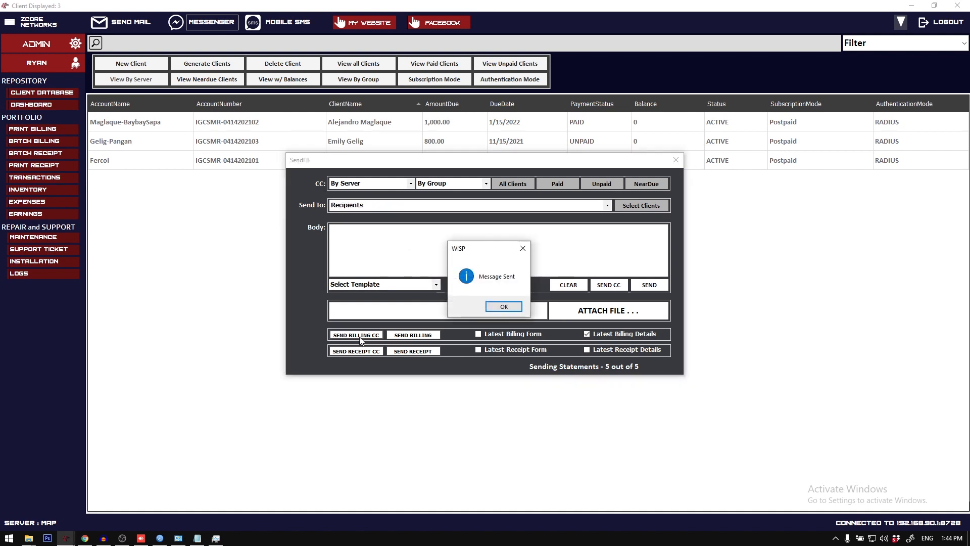
pyautogui.click(504, 306)
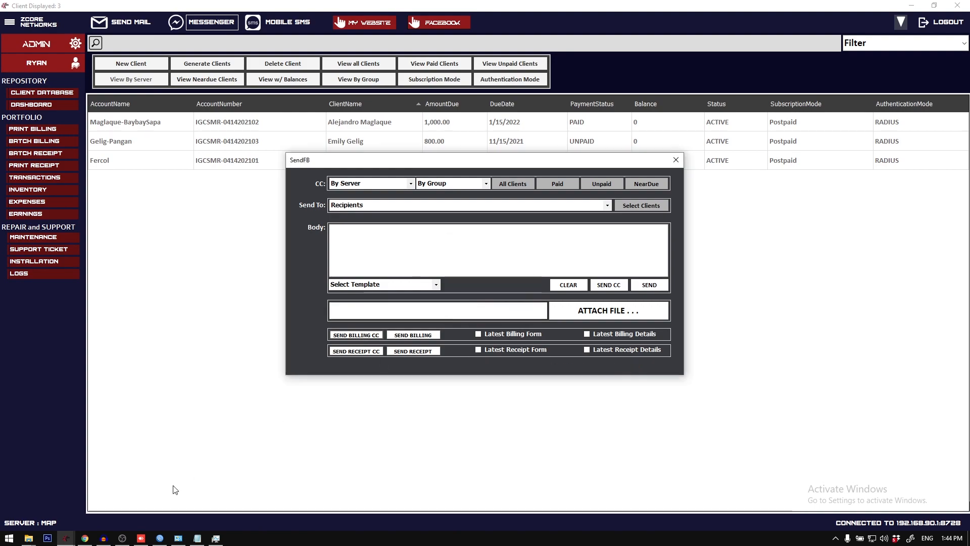
# Step: Switch to the Messenger conversation in Chrome and review the billing details messages sent for each client
pyautogui.click(85, 538)
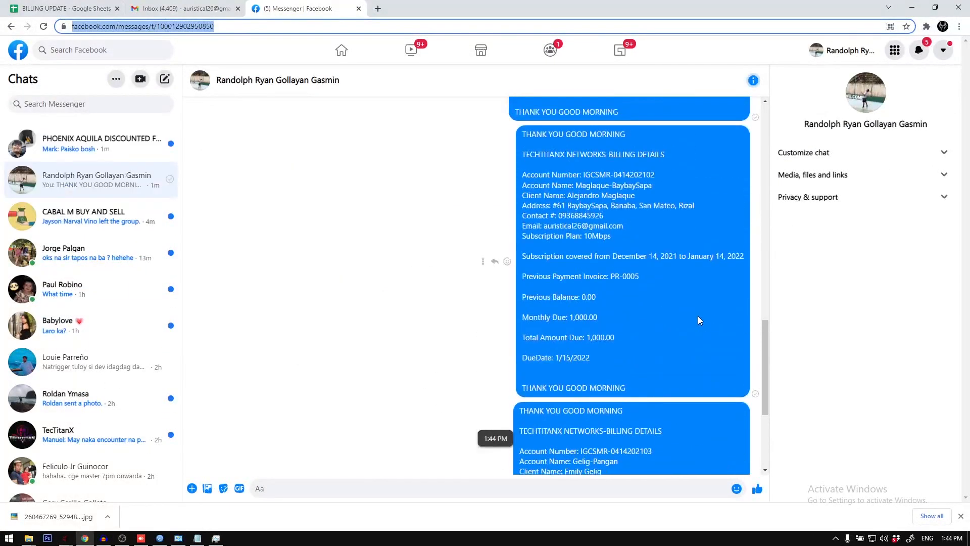
pyautogui.scroll(-3, 699, 317)
pyautogui.scroll(6, 637, 291)
pyautogui.scroll(-13, 636, 291)
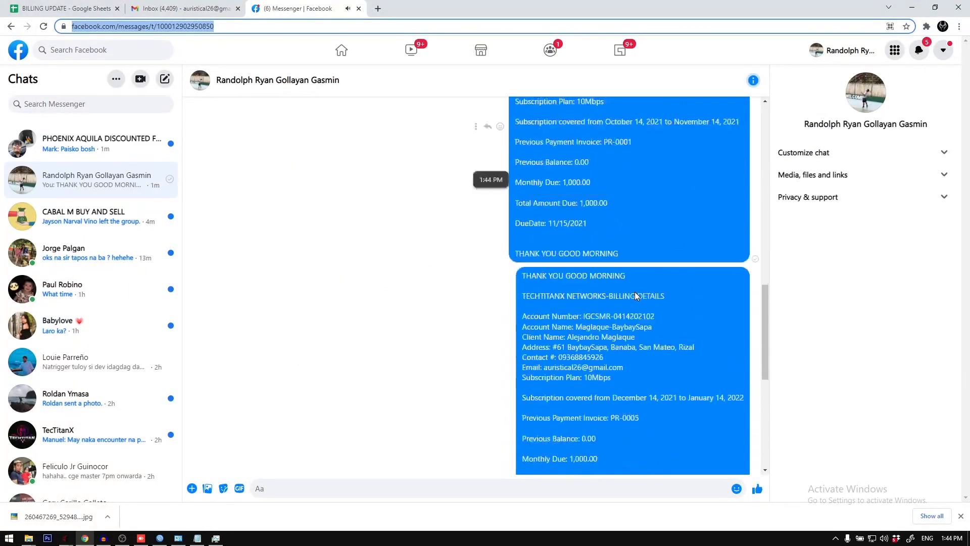
pyautogui.scroll(1, 632, 306)
pyautogui.scroll(-1, 619, 319)
pyautogui.click(645, 467)
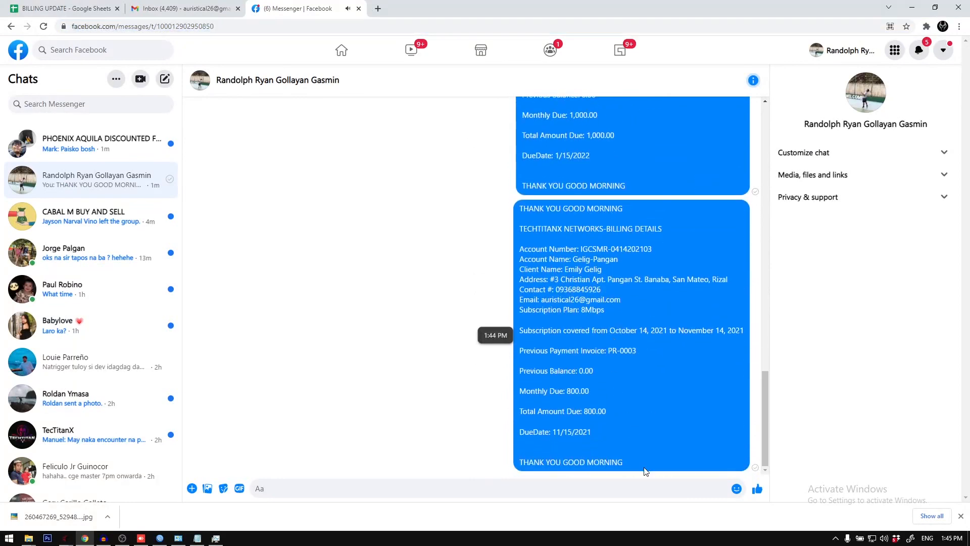
pyautogui.scroll(5, 601, 281)
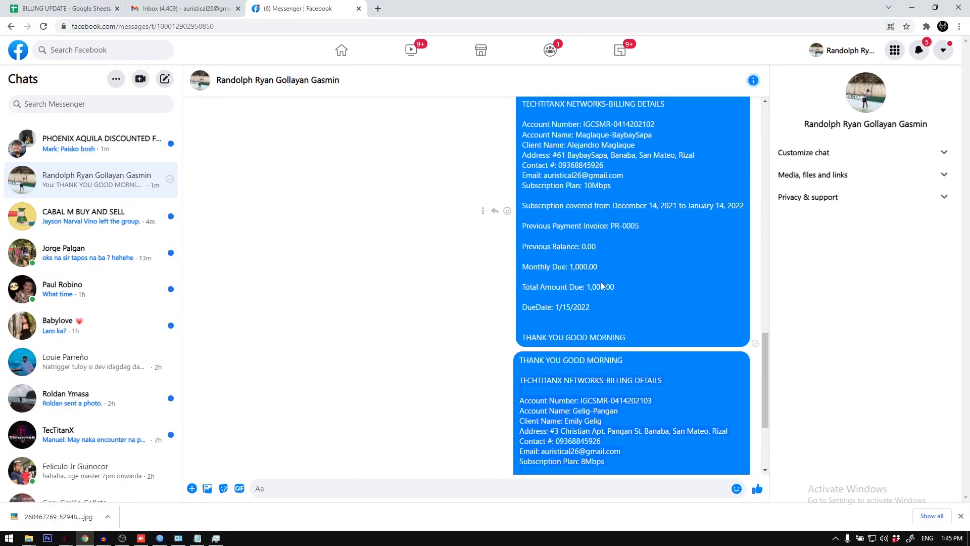
pyautogui.scroll(4, 592, 241)
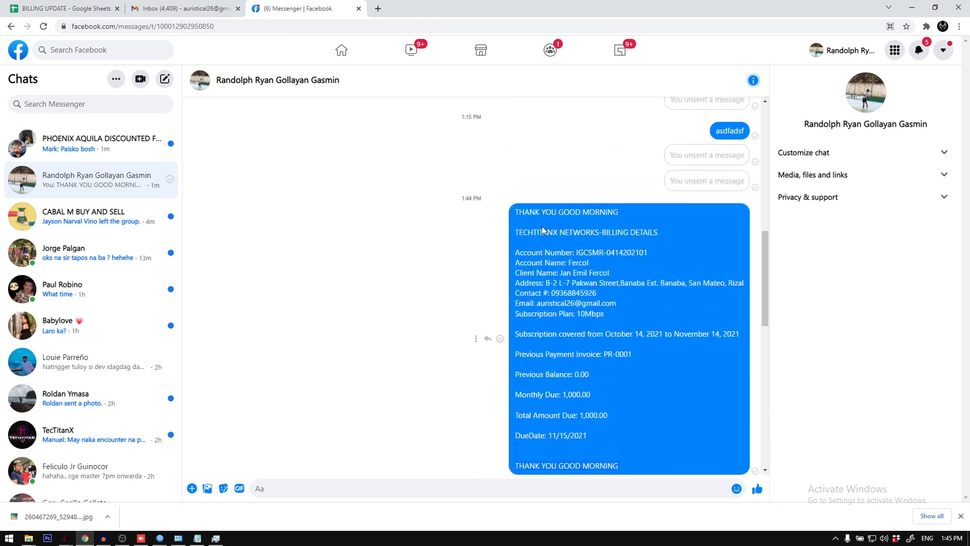
# Step: Review the rest of the billing messages in the Messenger conversation, and return to the ZCORE Networks client list
pyautogui.scroll(-10, 636, 391)
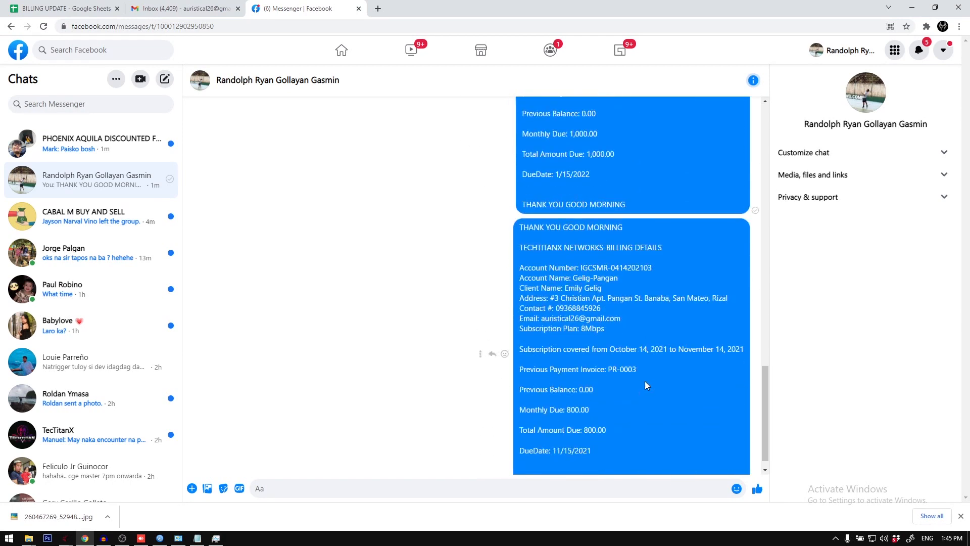
pyautogui.click(911, 5)
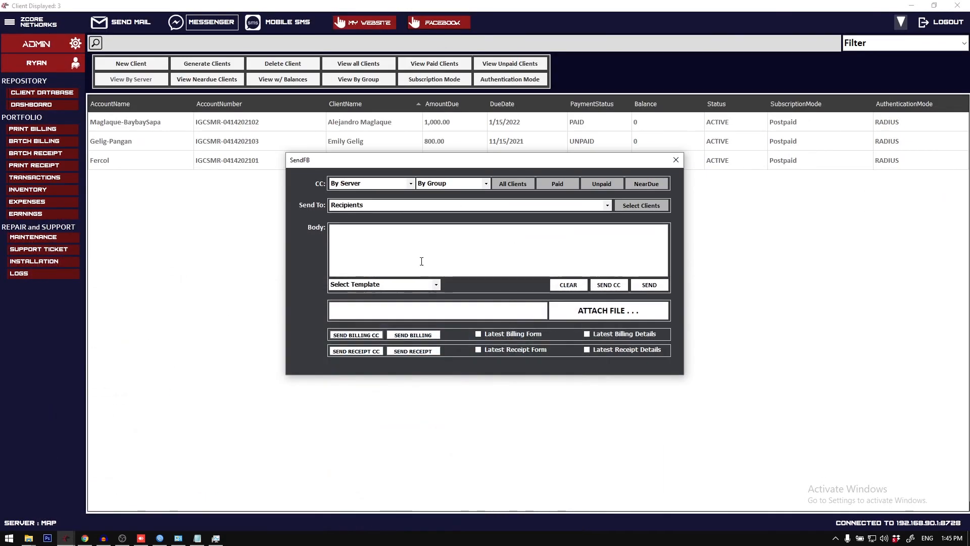
pyautogui.click(677, 160)
pyautogui.click(41, 96)
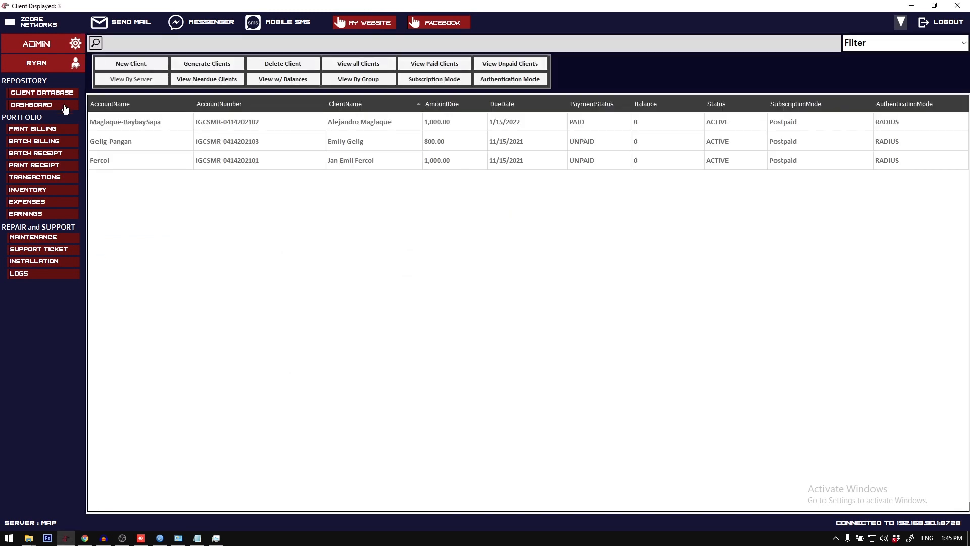
# Step: Set up Batch Billing to batch generate with 8.5x5.5 (Half/Letter) paper dimensions and IMAGE as the document type
pyautogui.click(53, 141)
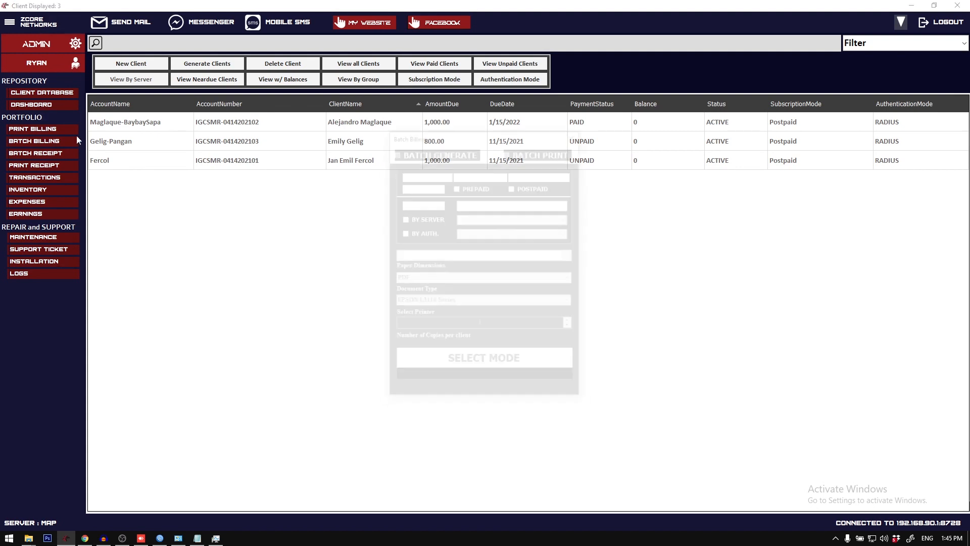
pyautogui.click(395, 151)
pyautogui.click(537, 278)
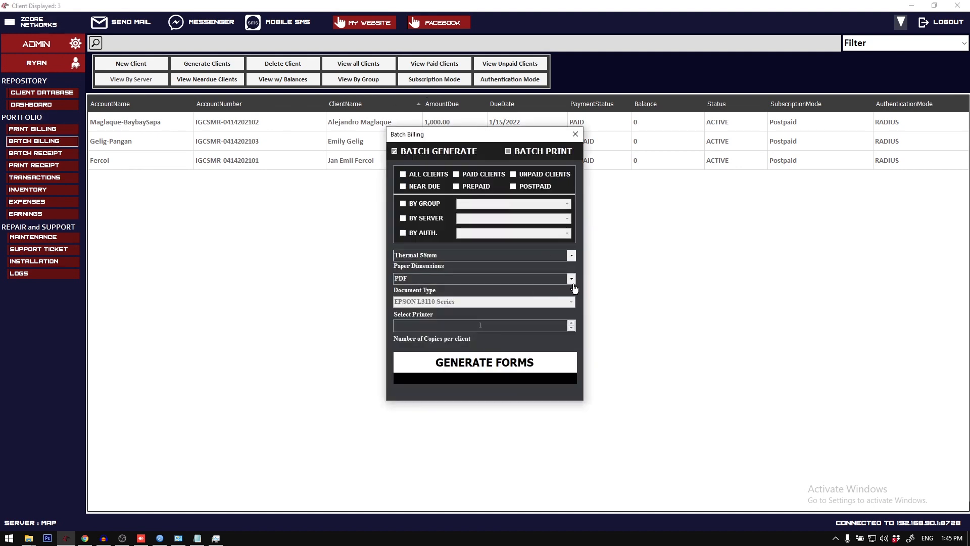
pyautogui.click(557, 292)
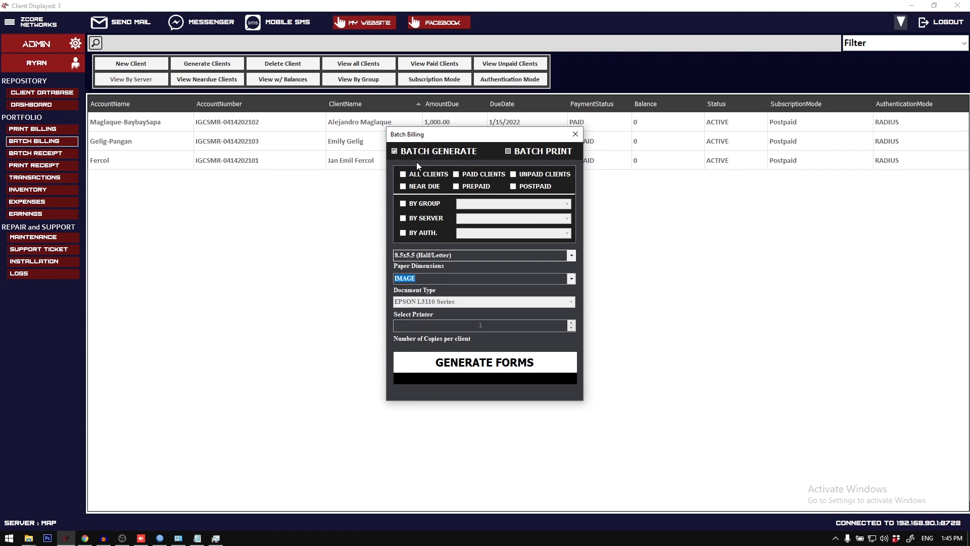
# Step: Try to generate the batch billing forms filtered by the mAP server
pyautogui.click(438, 220)
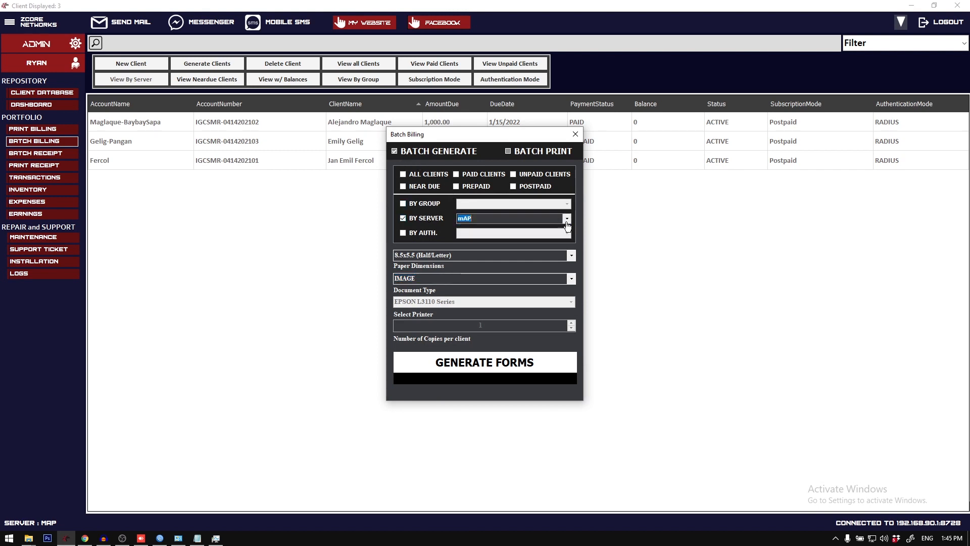
pyautogui.click(464, 364)
pyautogui.click(558, 306)
# Step: Generate the batch billing forms for all clients and minimise the output folder window
pyautogui.click(442, 173)
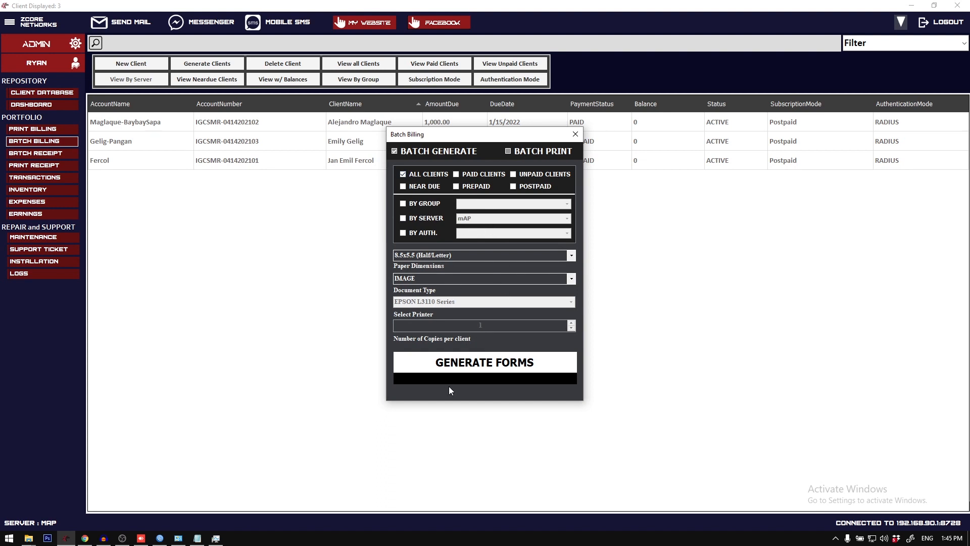
pyautogui.click(451, 362)
pyautogui.click(536, 307)
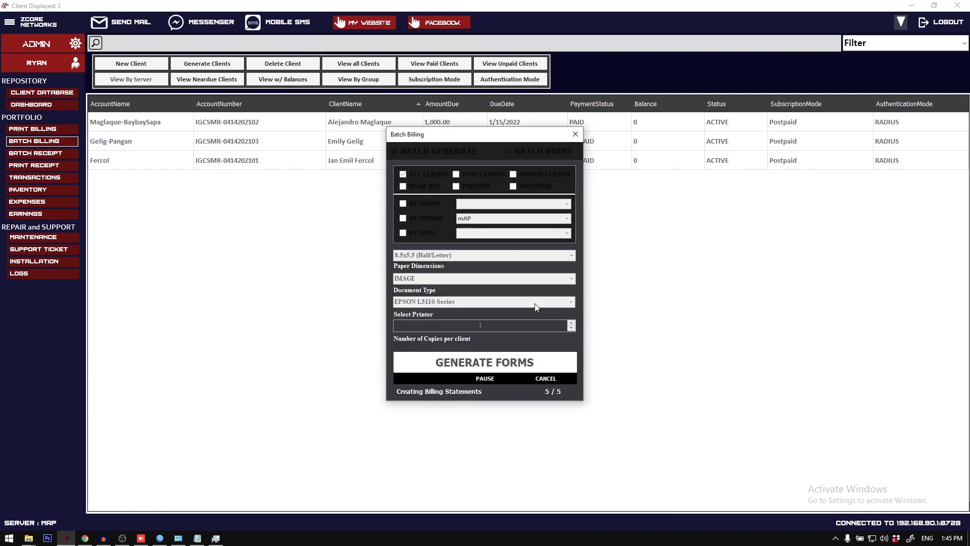
pyautogui.click(573, 303)
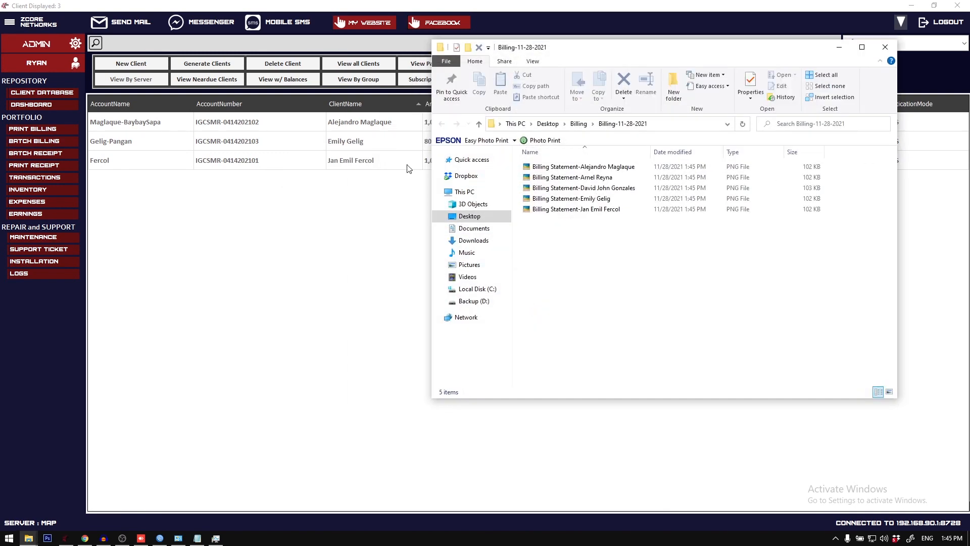
pyautogui.click(839, 46)
# Step: Send the billing through Messenger with the CC option and Latest Billing Form enabled
pyautogui.click(229, 26)
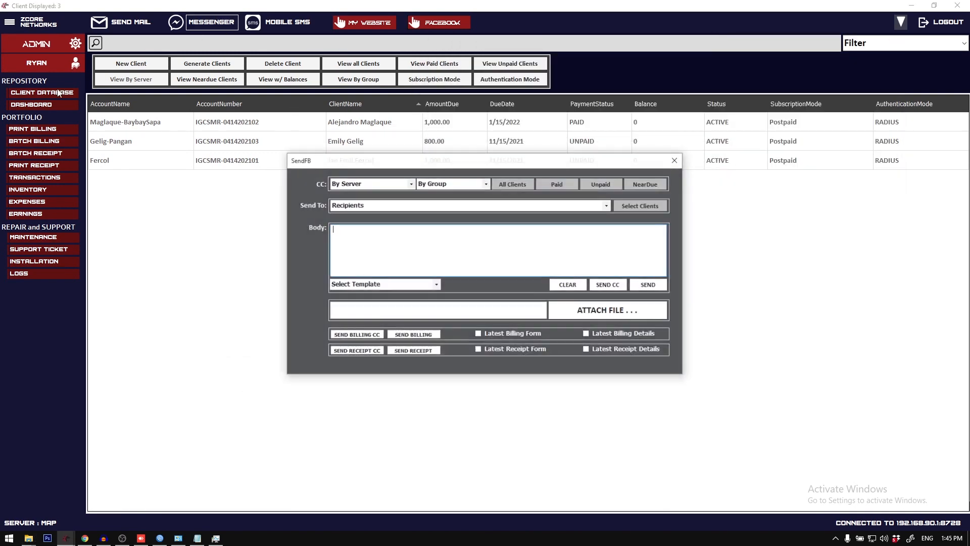
pyautogui.click(526, 333)
pyautogui.click(373, 336)
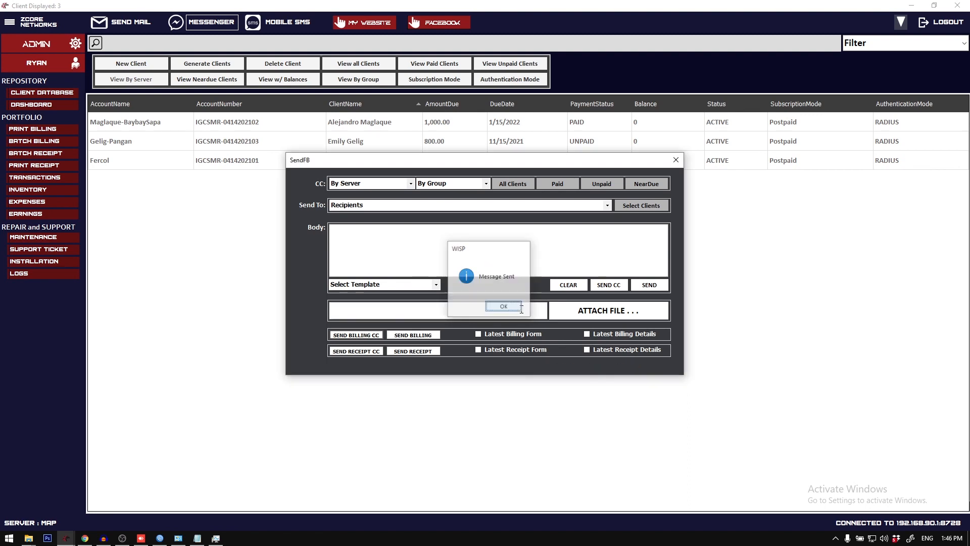
pyautogui.click(504, 306)
# Step: Inspect the billing statement images sent to the Messenger conversation in Chrome, and return to the ZCORE Networks client list
pyautogui.click(85, 538)
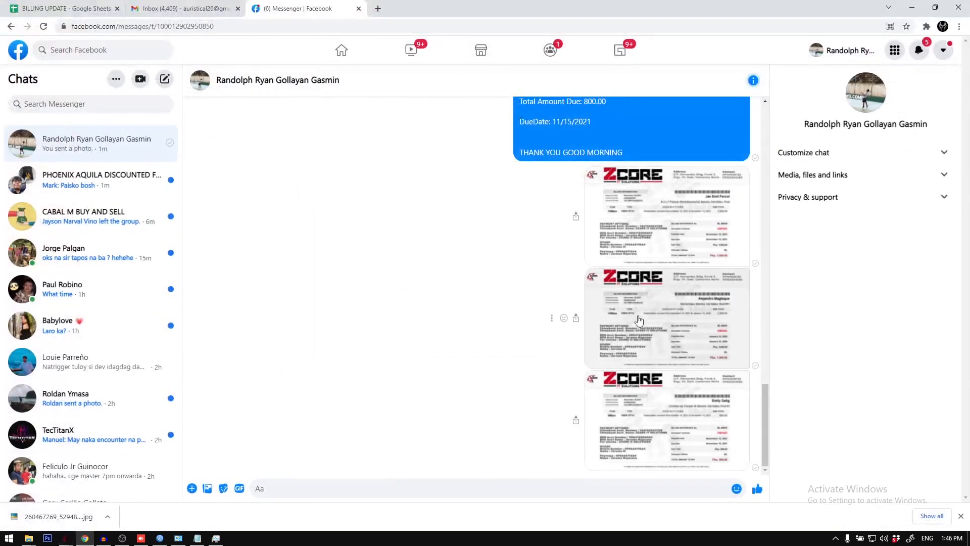
pyautogui.click(641, 227)
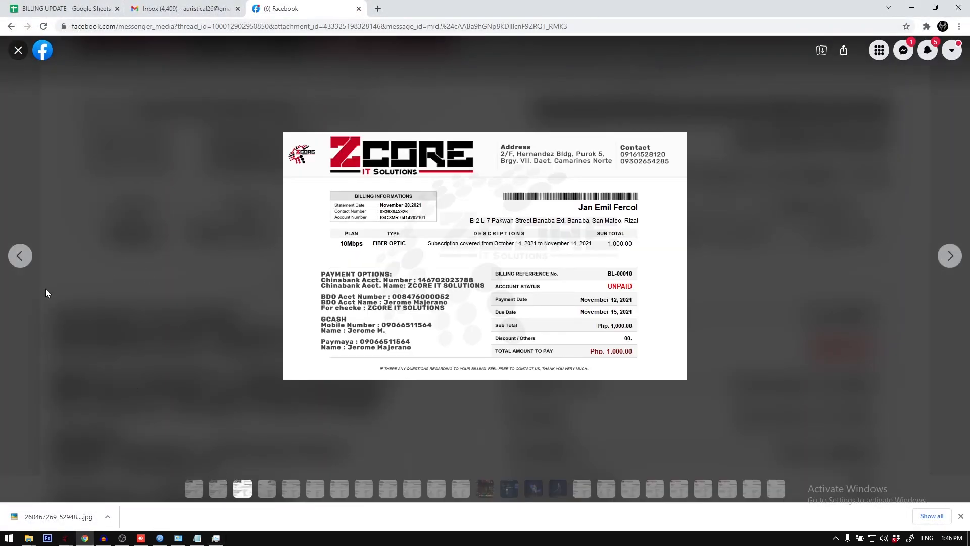
pyautogui.click(19, 255)
pyautogui.click(19, 255)
pyautogui.click(17, 51)
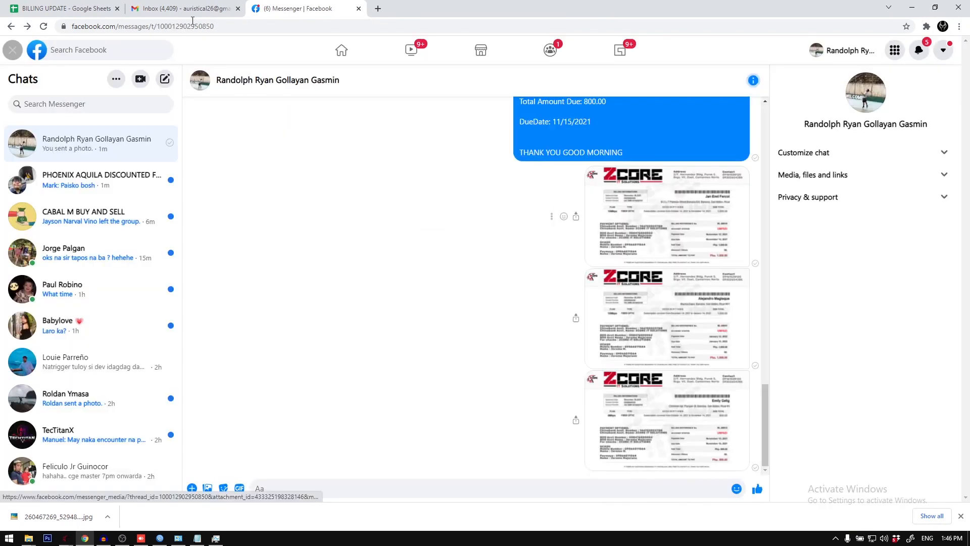
pyautogui.hotkey('ctrl', 'shift', 'Tab')
pyautogui.click(85, 538)
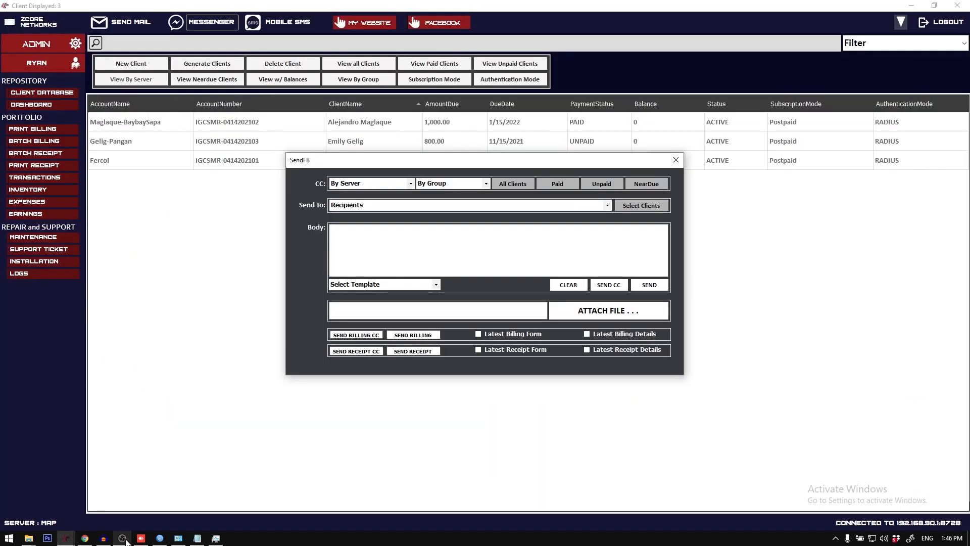
pyautogui.click(676, 161)
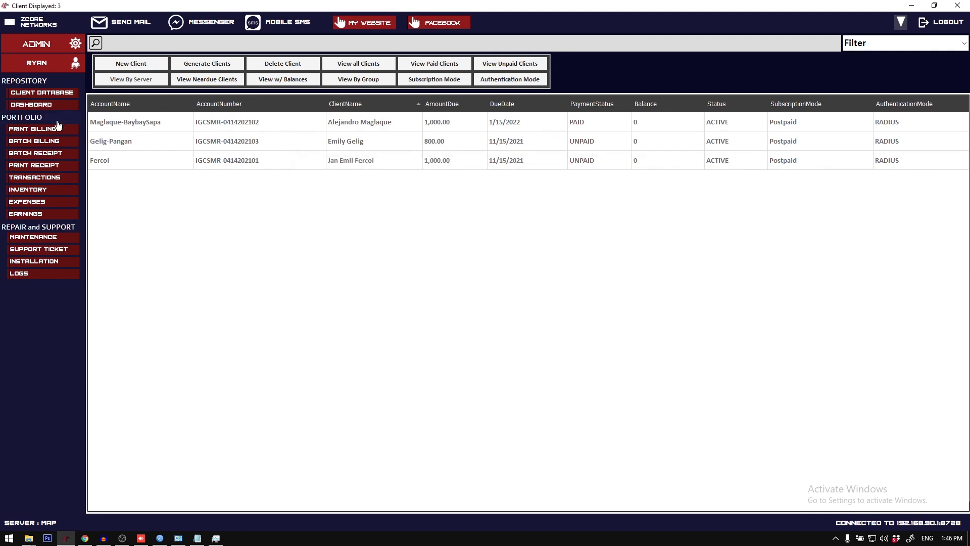
# Step: Look over the Batch Billing options and the Facebook sending options available for the first listed client
pyautogui.click(34, 141)
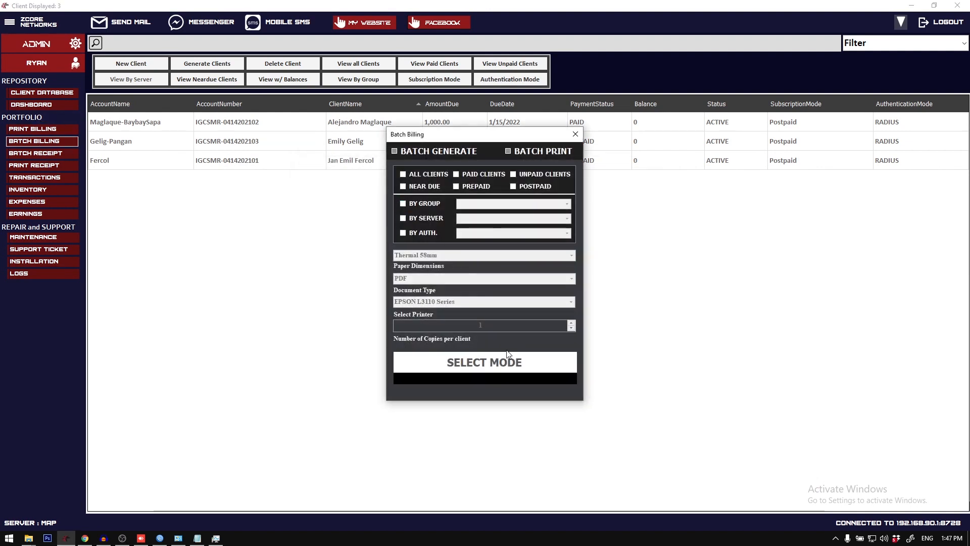
pyautogui.click(576, 134)
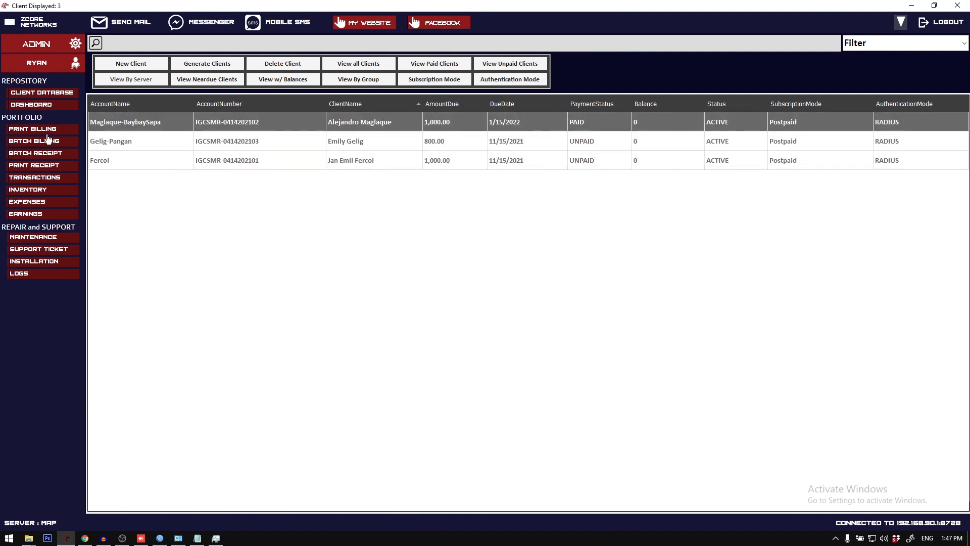
pyautogui.click(48, 94)
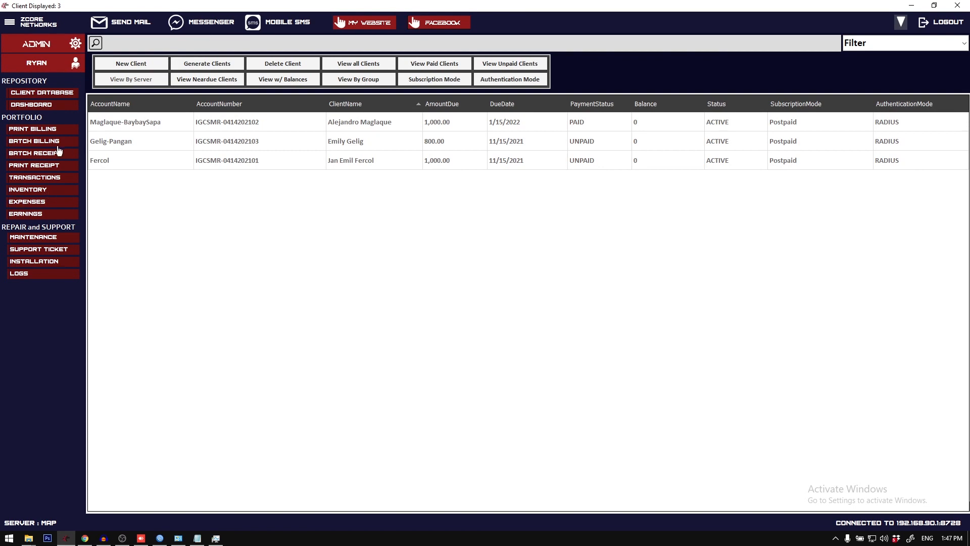
pyautogui.rightClick(159, 123)
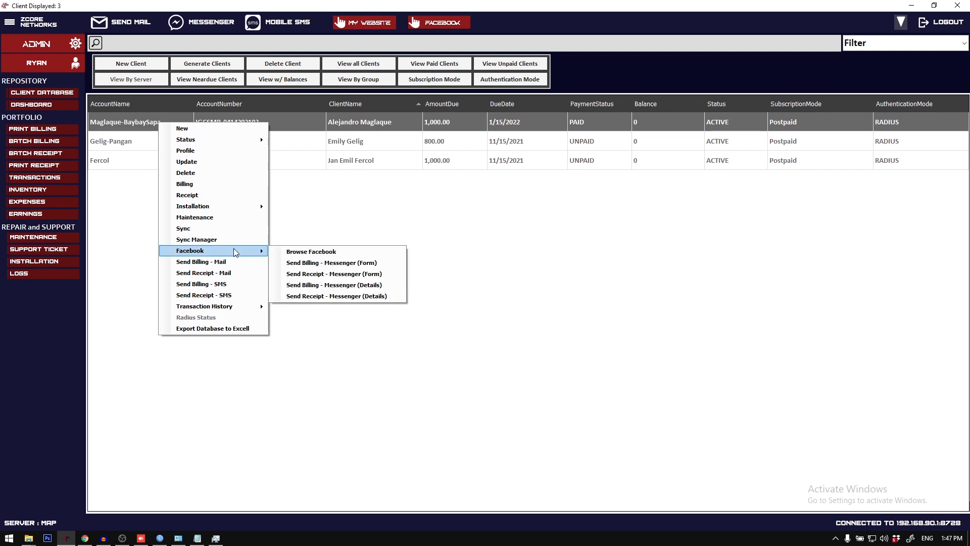
pyautogui.click(130, 141)
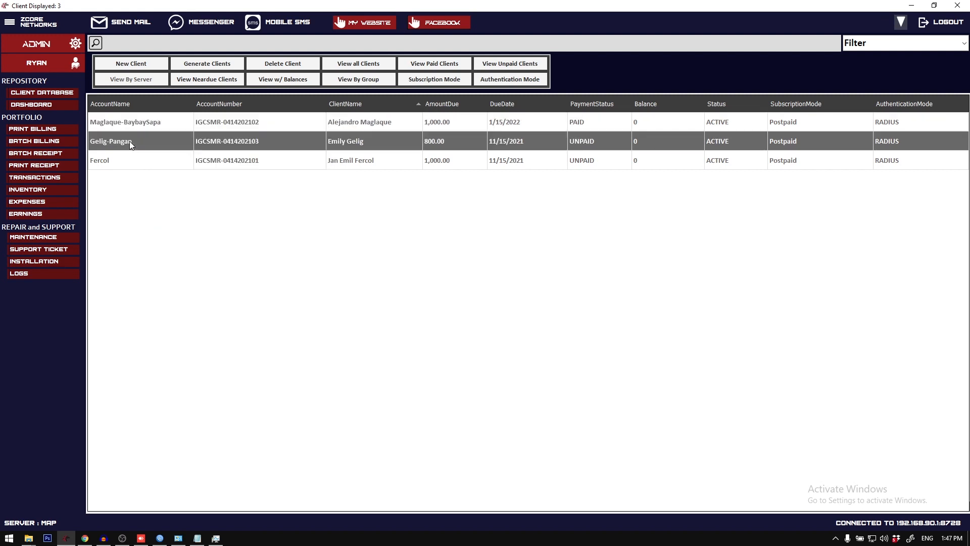
# Step: Preview the first listed client's 2021 Billing Records from the transaction history export options
pyautogui.rightClick(157, 119)
pyautogui.moveTo(212, 302)
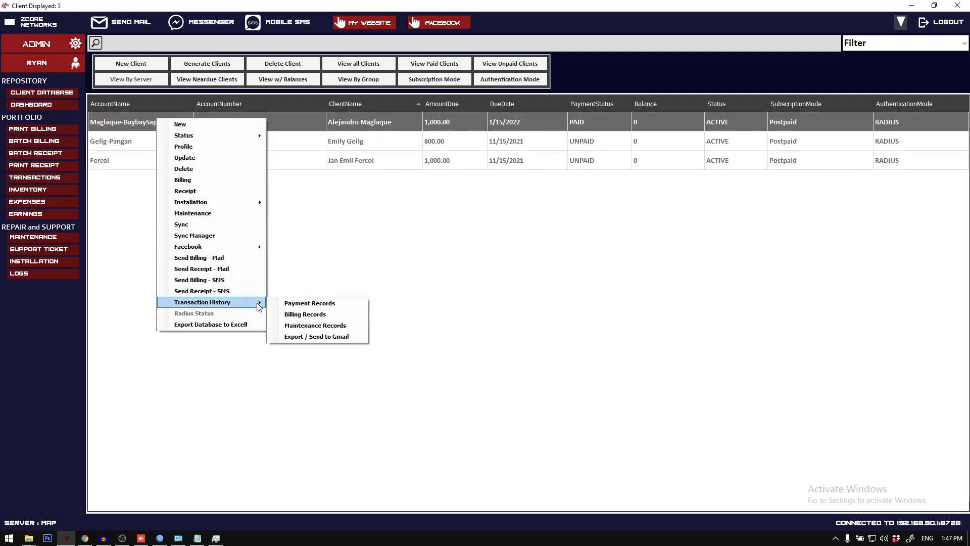
pyautogui.click(331, 335)
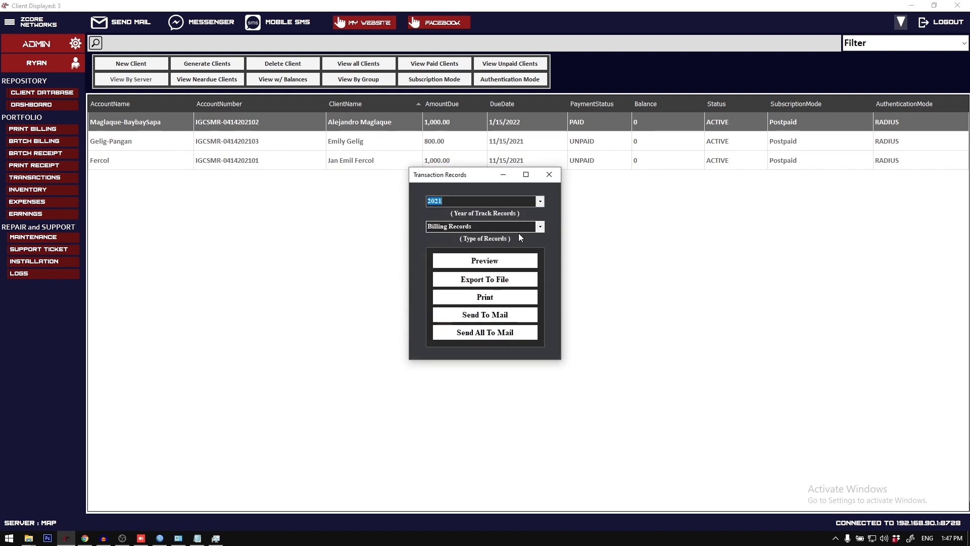
pyautogui.click(540, 229)
pyautogui.click(540, 229)
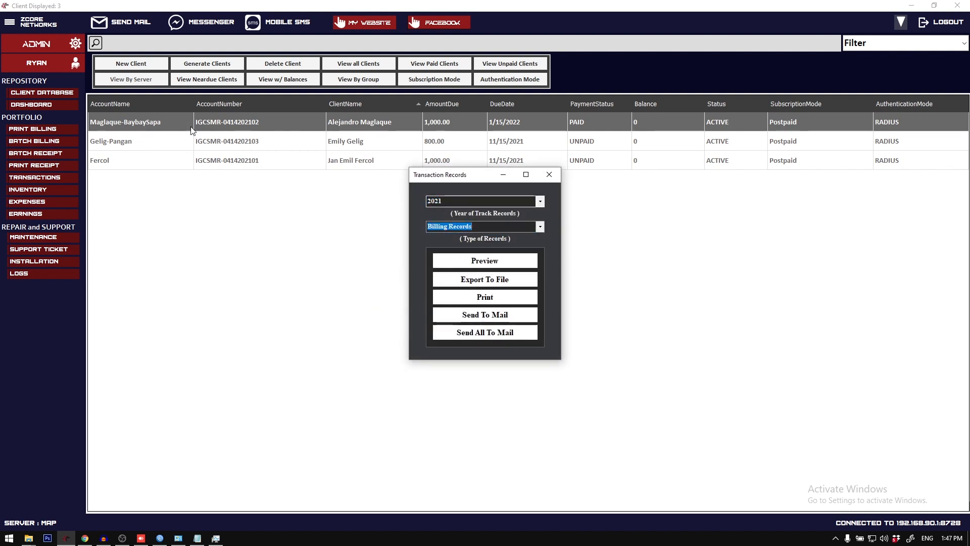
pyautogui.click(495, 260)
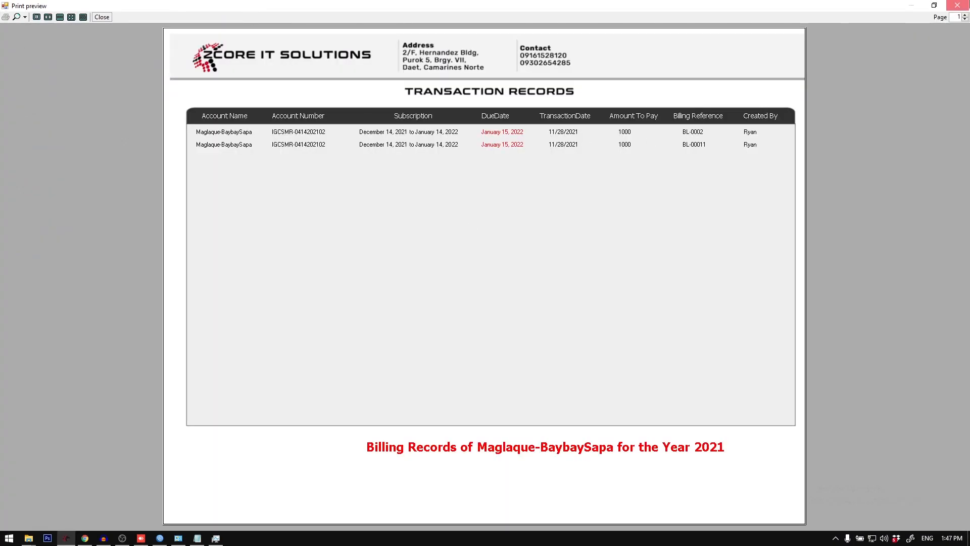
pyautogui.click(958, 5)
# Step: Preview the same client's 2021 Payment Records and close the transaction records window
pyautogui.click(540, 226)
pyautogui.click(533, 247)
pyautogui.click(485, 261)
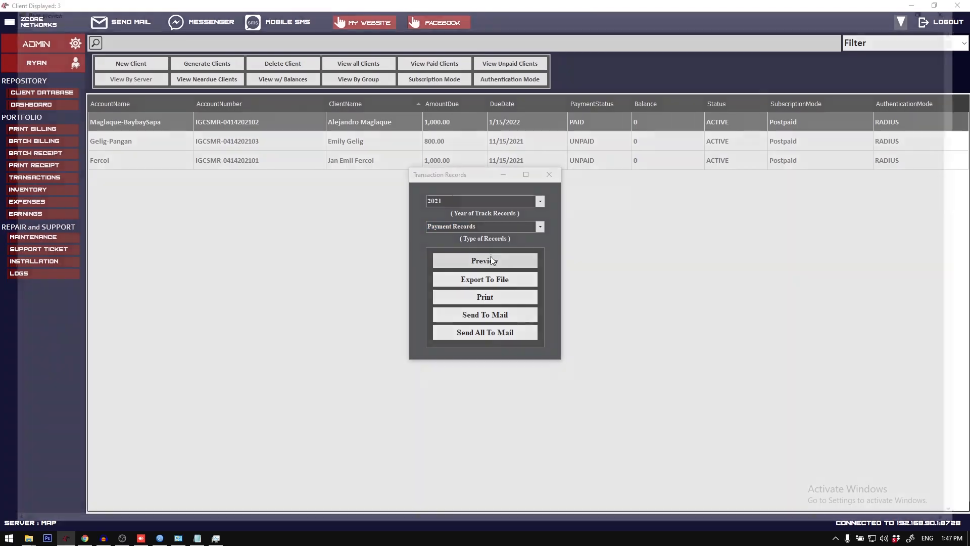
pyautogui.click(101, 18)
pyautogui.click(549, 174)
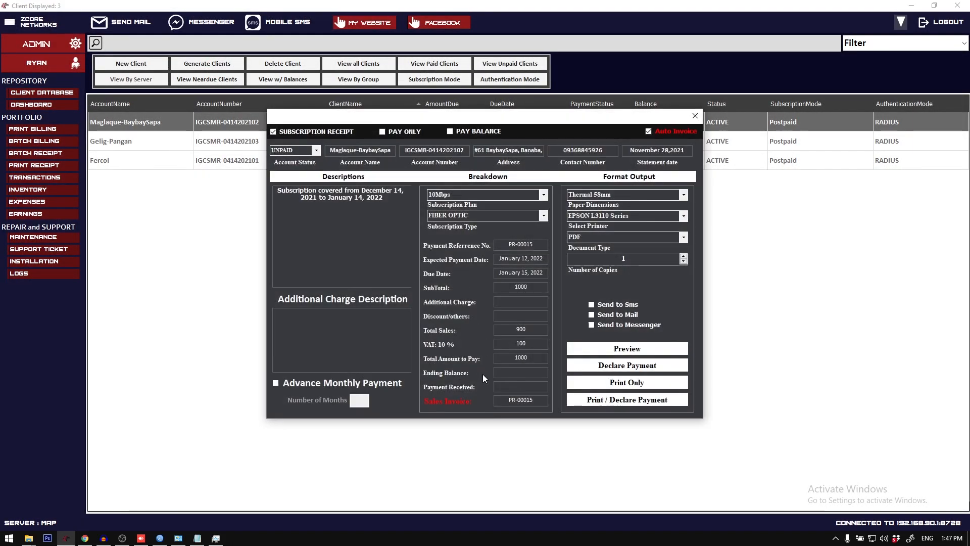
# Step: Declare the first listed client's subscription payment with 1000 received, Auto Invoice turned off and sales invoice 12414
pyautogui.click(617, 372)
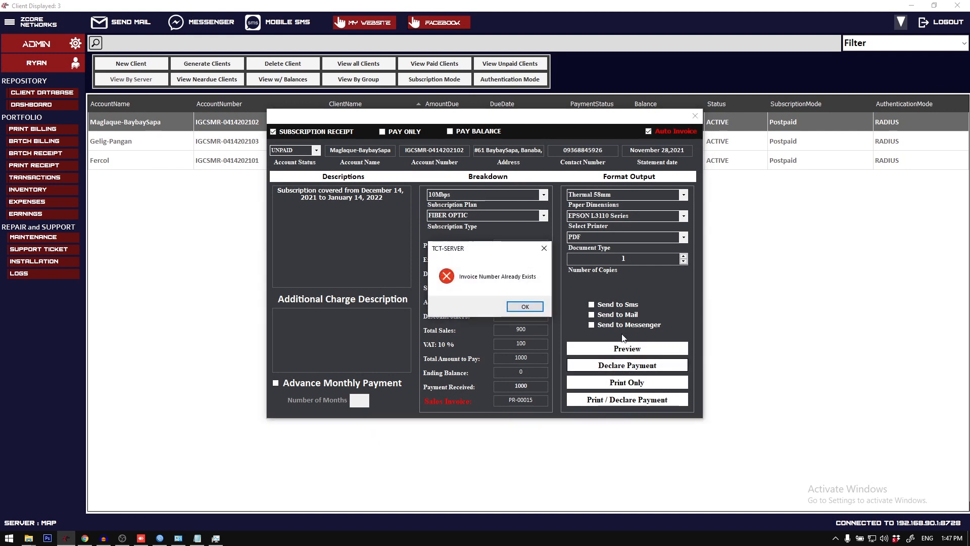
pyautogui.click(528, 306)
pyautogui.click(673, 134)
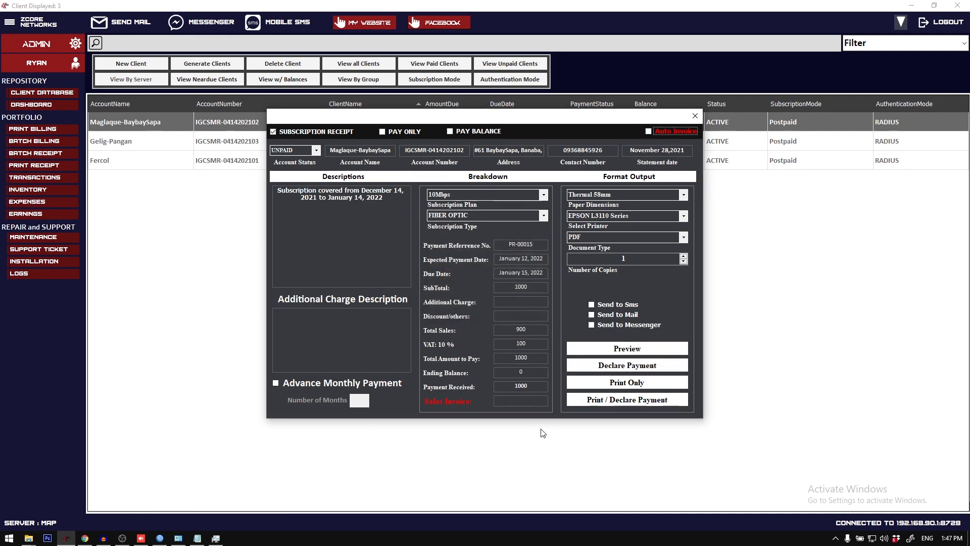
pyautogui.click(535, 401)
pyautogui.write('12414')
pyautogui.click(617, 371)
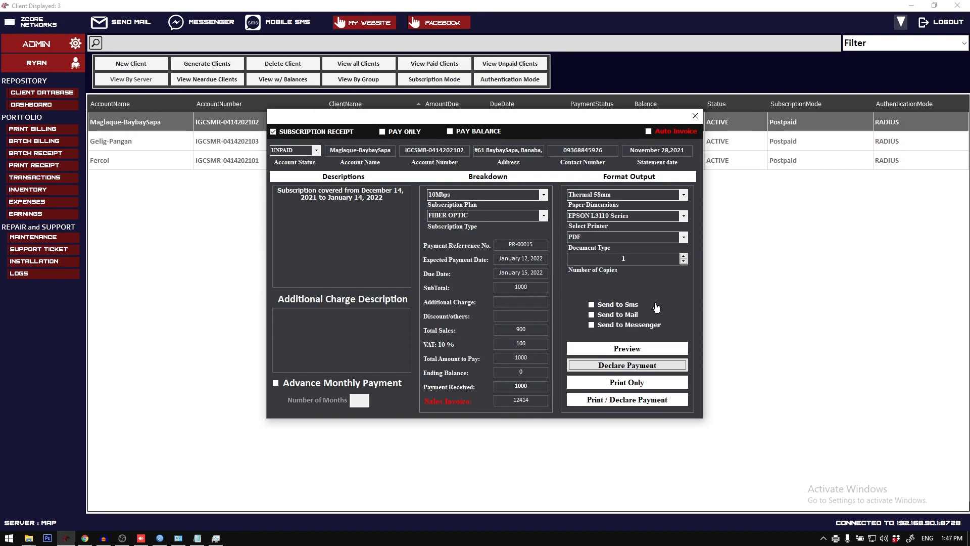
pyautogui.click(294, 135)
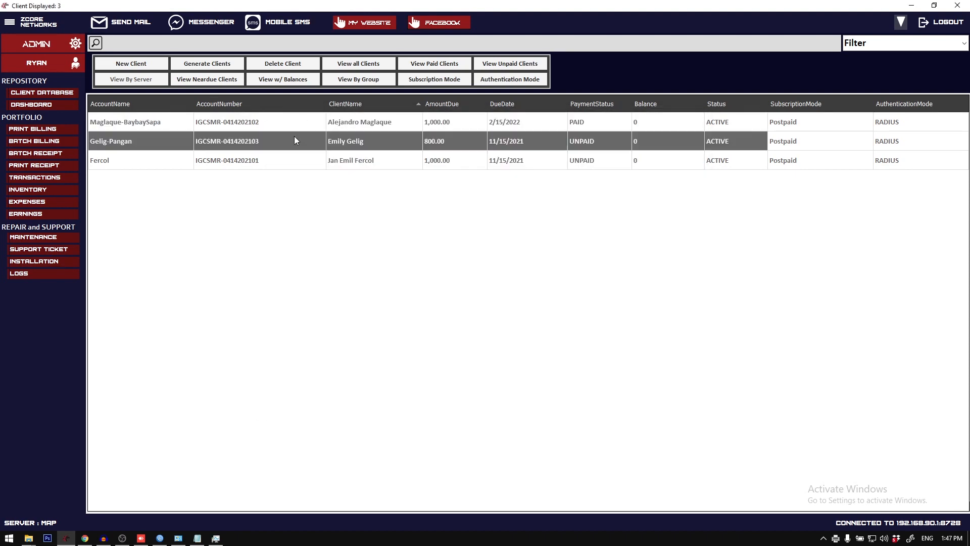
# Step: Declare a maintenance receipt for the first listed client with description "Radio Repair" and a maintenance charge of 5000
pyautogui.click(144, 121)
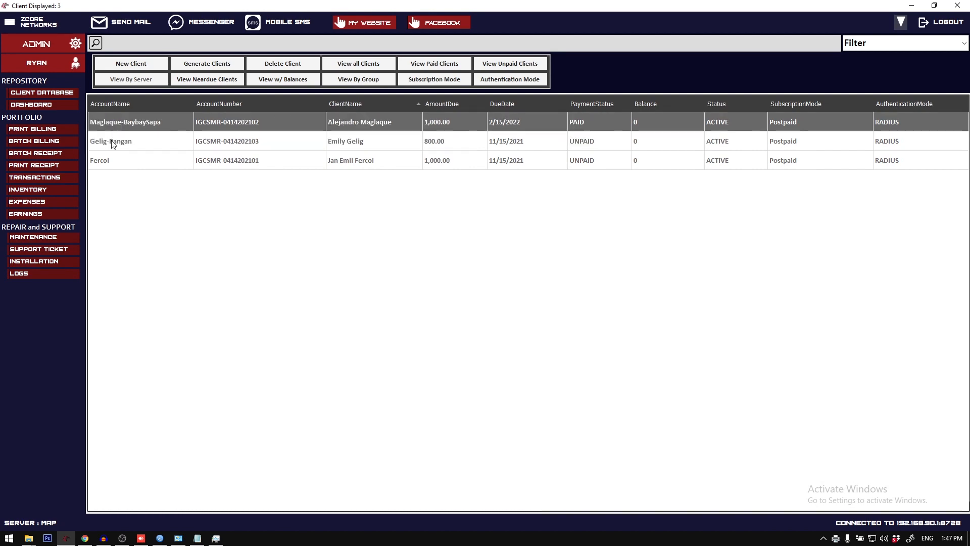
pyautogui.rightClick(130, 128)
pyautogui.moveTo(187, 223)
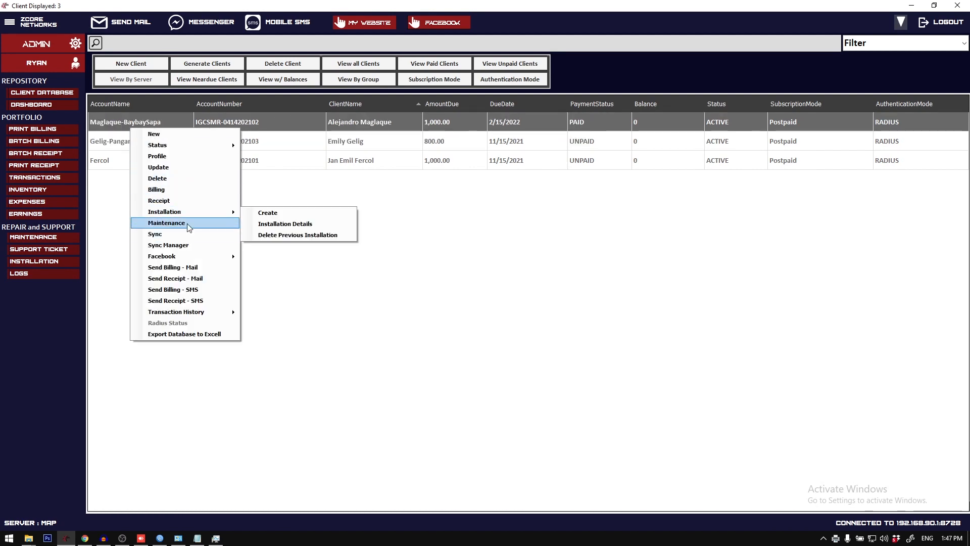
pyautogui.click(268, 210)
pyautogui.write('Radio ')
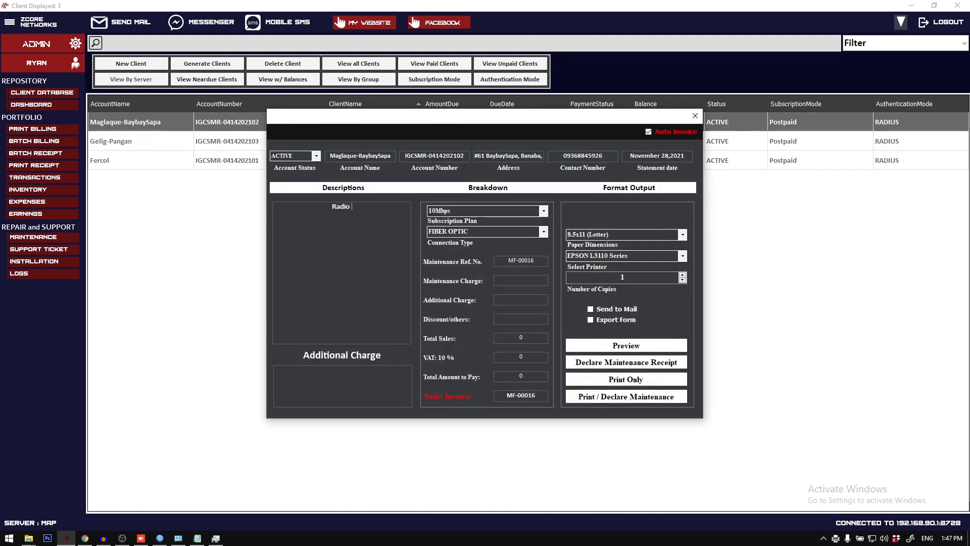
pyautogui.write('Repair')
pyautogui.write('5000')
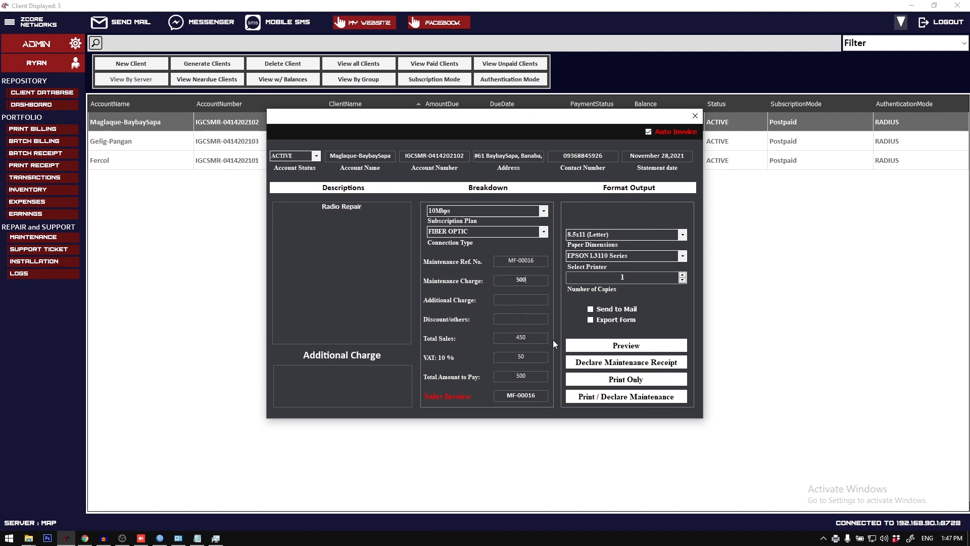
pyautogui.click(614, 362)
# Step: Preview the first listed client's 2021 Payment Records from the transaction history export options, including the newly declared payment
pyautogui.rightClick(128, 125)
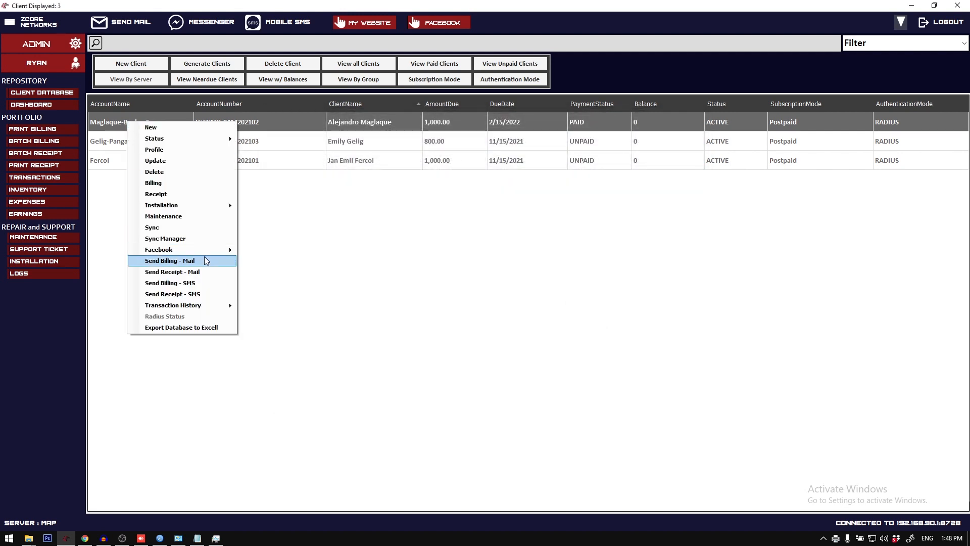
pyautogui.moveTo(210, 305)
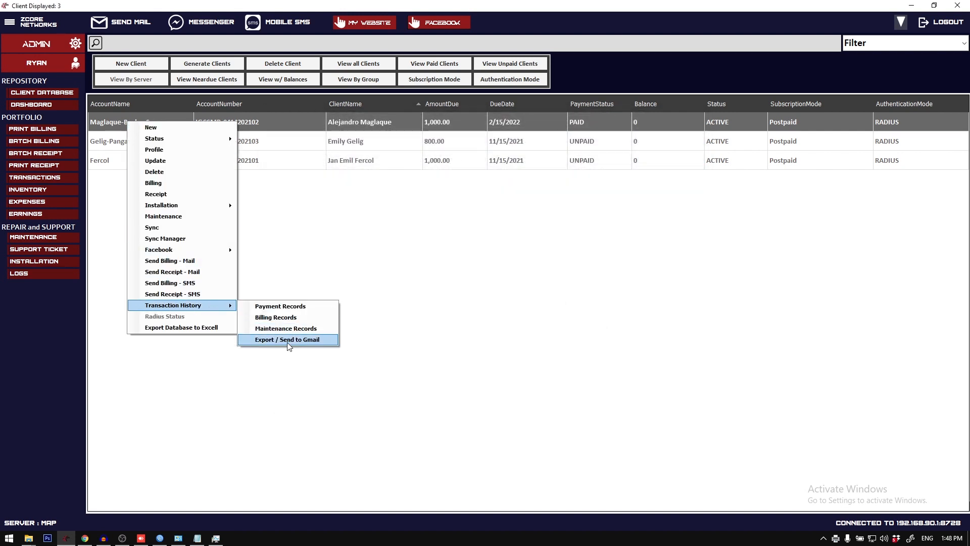
pyautogui.click(474, 311)
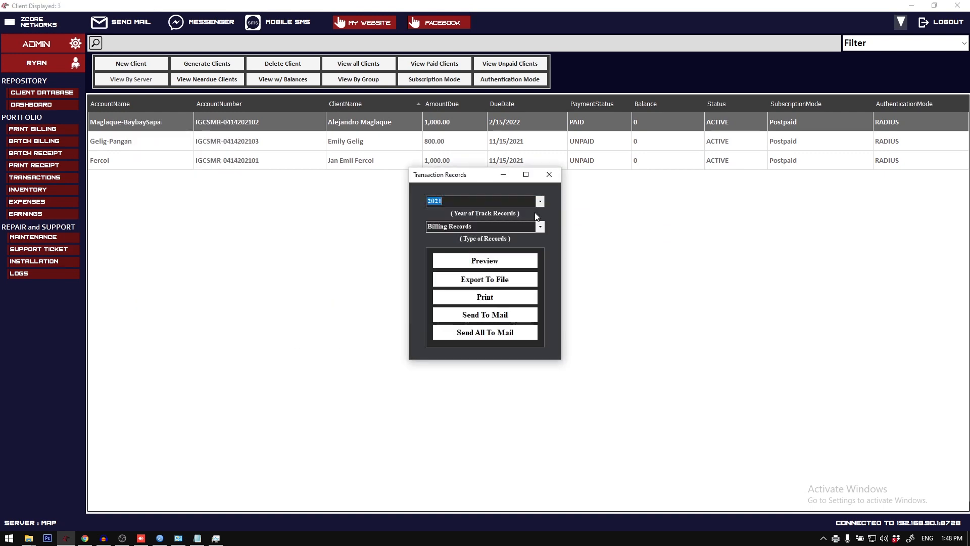
pyautogui.click(540, 227)
pyautogui.click(539, 245)
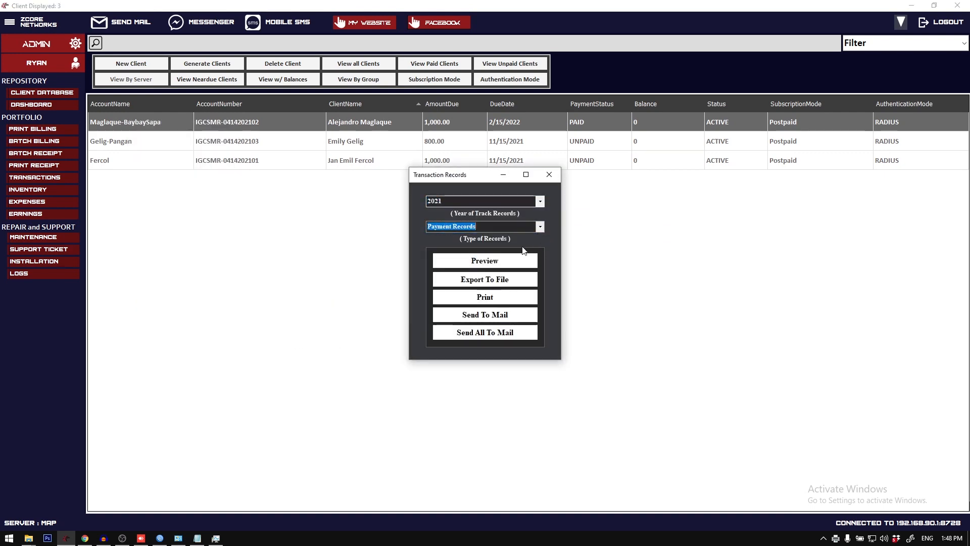
pyautogui.click(489, 260)
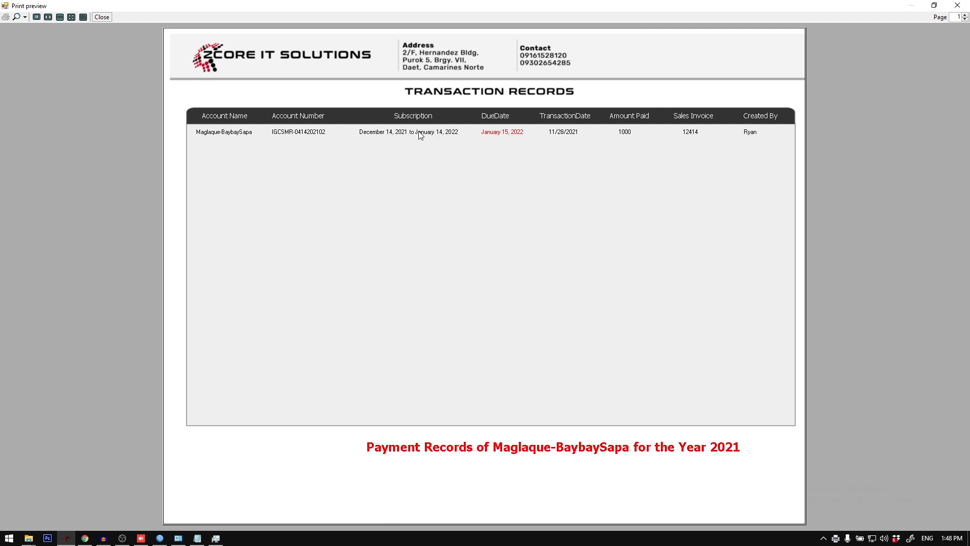
pyautogui.click(957, 5)
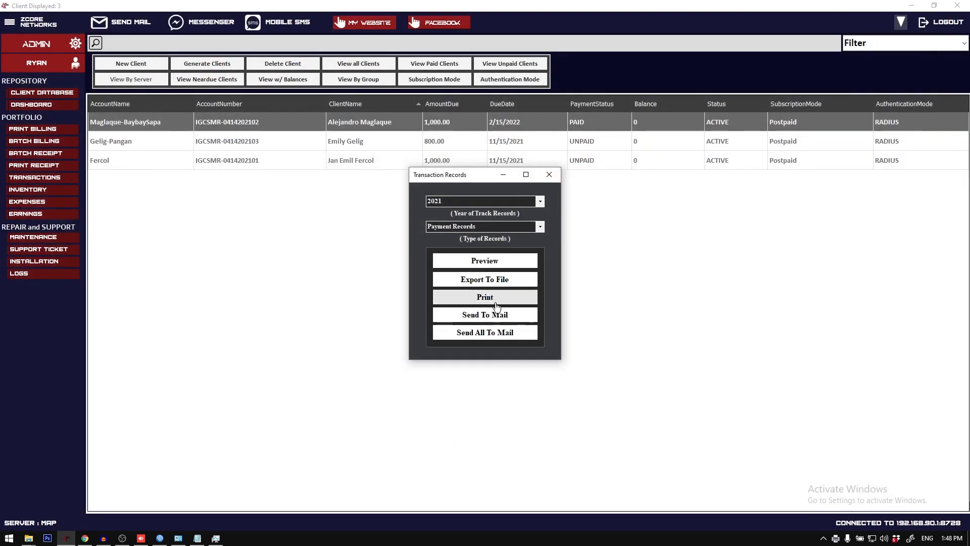
# Step: Export the client's 2021 Billing Records to a file and check the resulting PDF in the TrackRecords folder
pyautogui.click(540, 227)
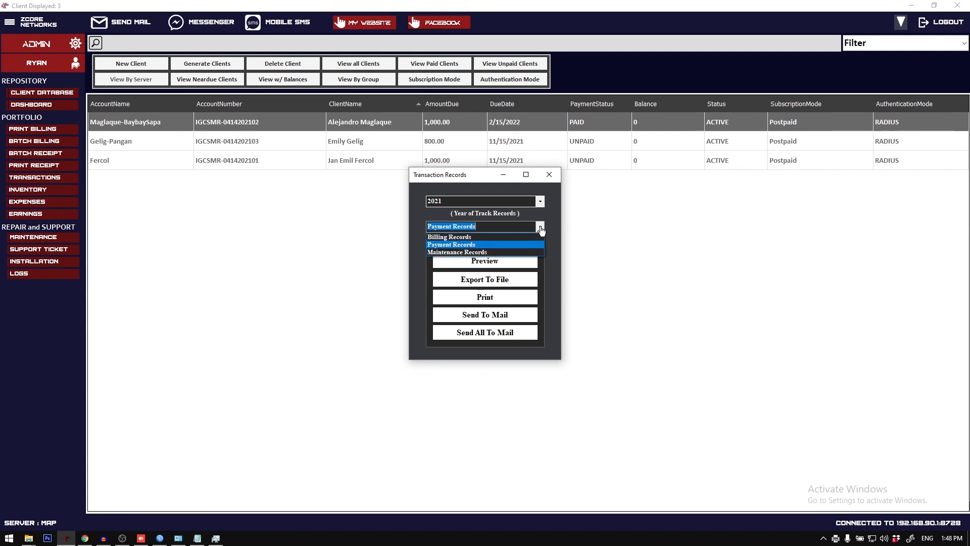
pyautogui.click(531, 251)
pyautogui.click(540, 228)
pyautogui.click(532, 236)
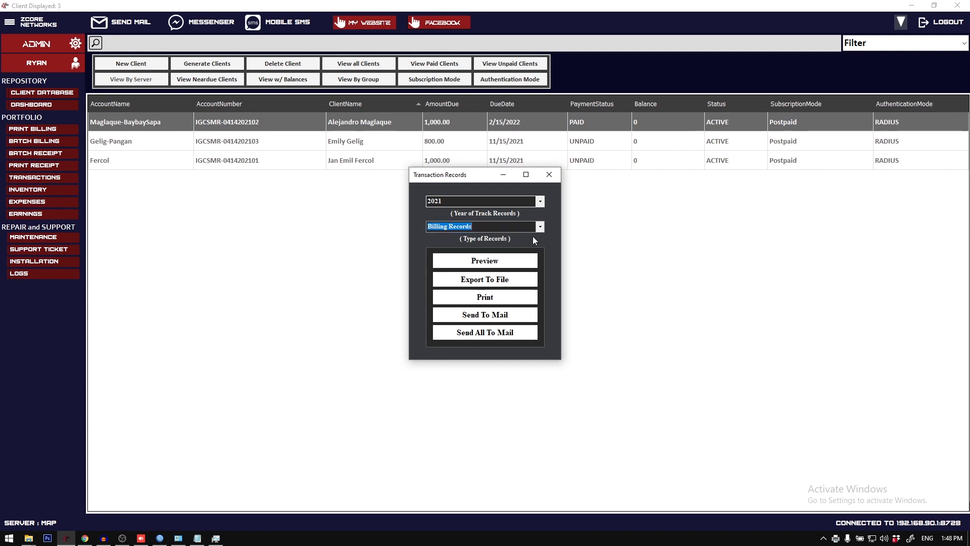
pyautogui.click(539, 230)
pyautogui.click(534, 237)
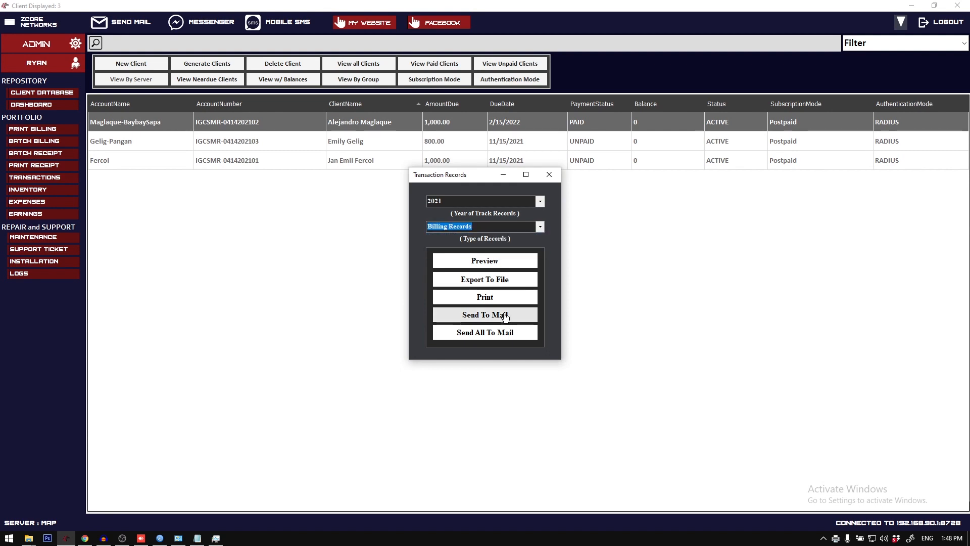
pyautogui.click(500, 281)
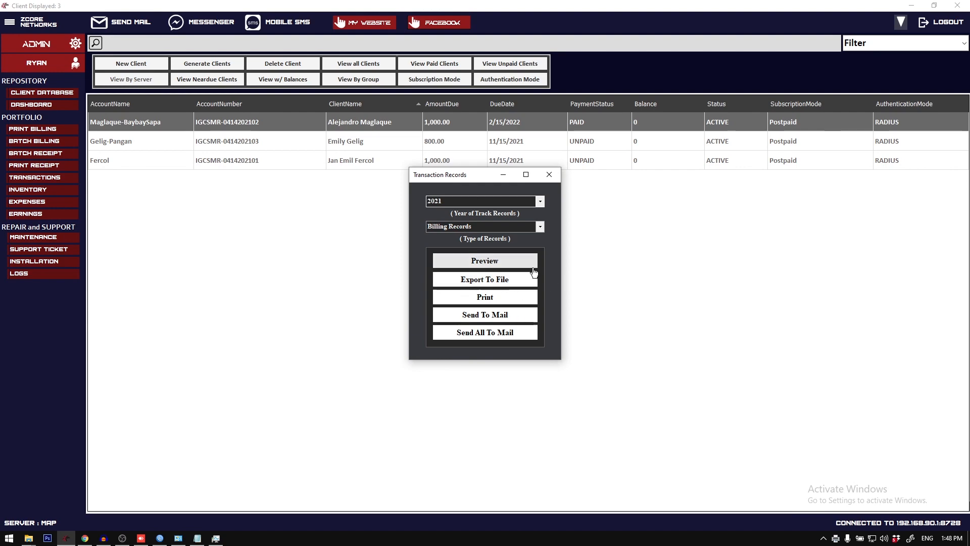
pyautogui.doubleClick(514, 246)
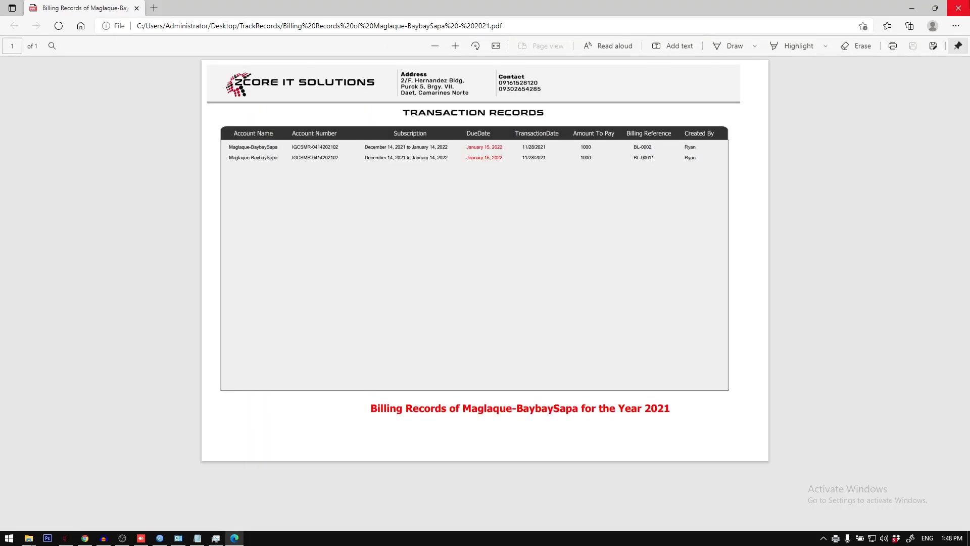
pyautogui.click(959, 8)
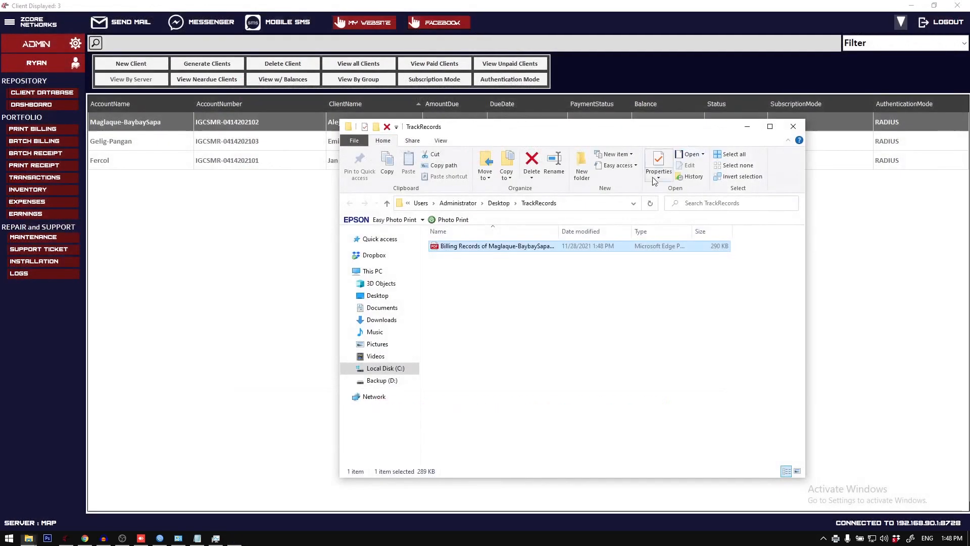
pyautogui.click(748, 127)
# Step: Export the client's 2021 Payment Records to a file and check the resulting PDF in the TrackRecords folder
pyautogui.click(499, 227)
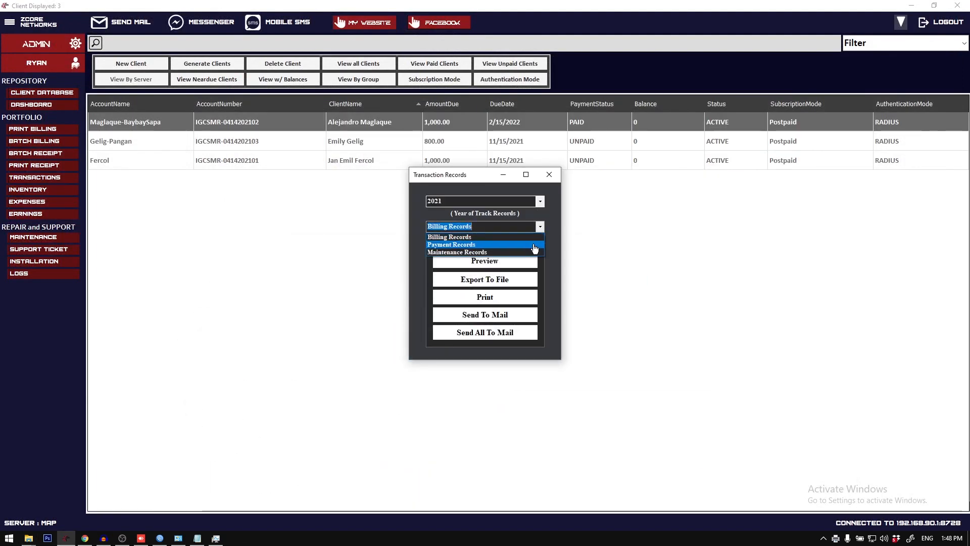
pyautogui.click(529, 248)
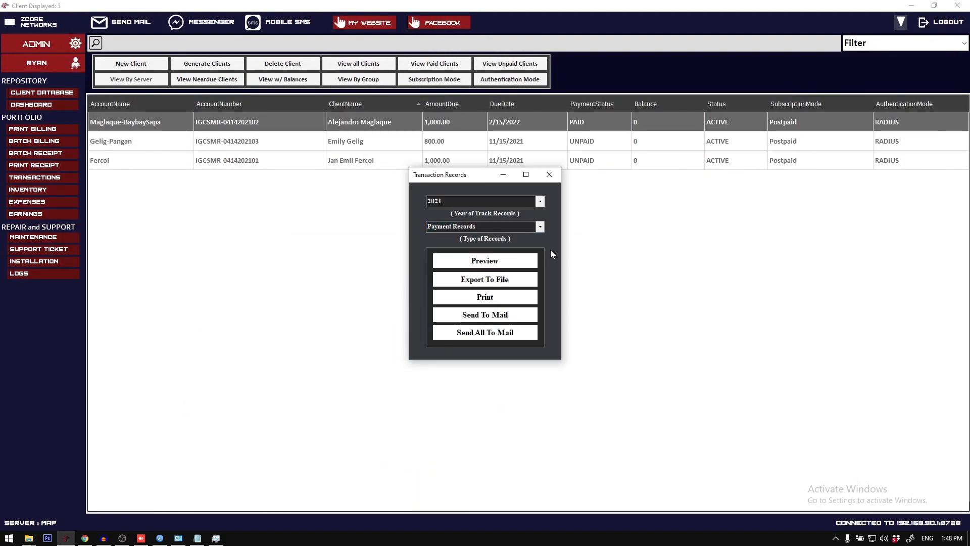
pyautogui.doubleClick(558, 270)
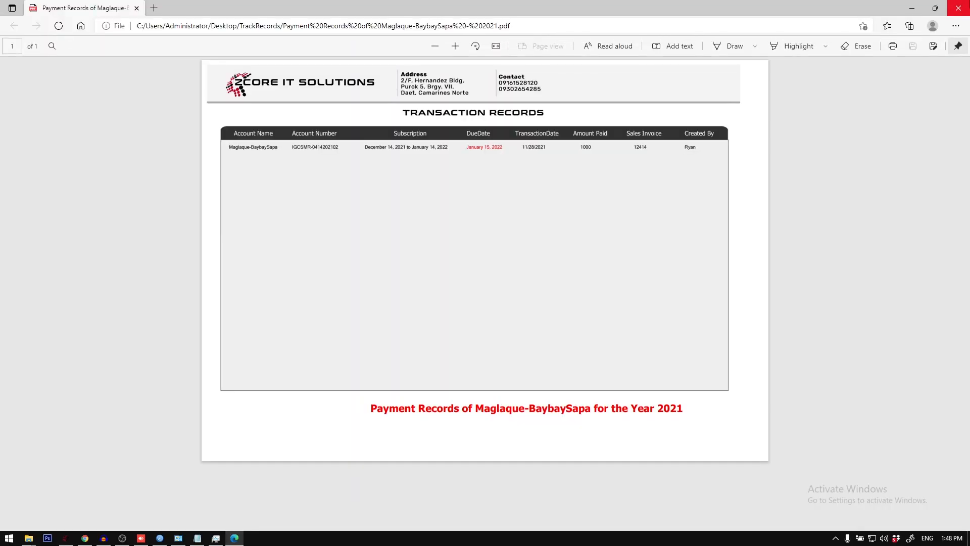
pyautogui.click(959, 8)
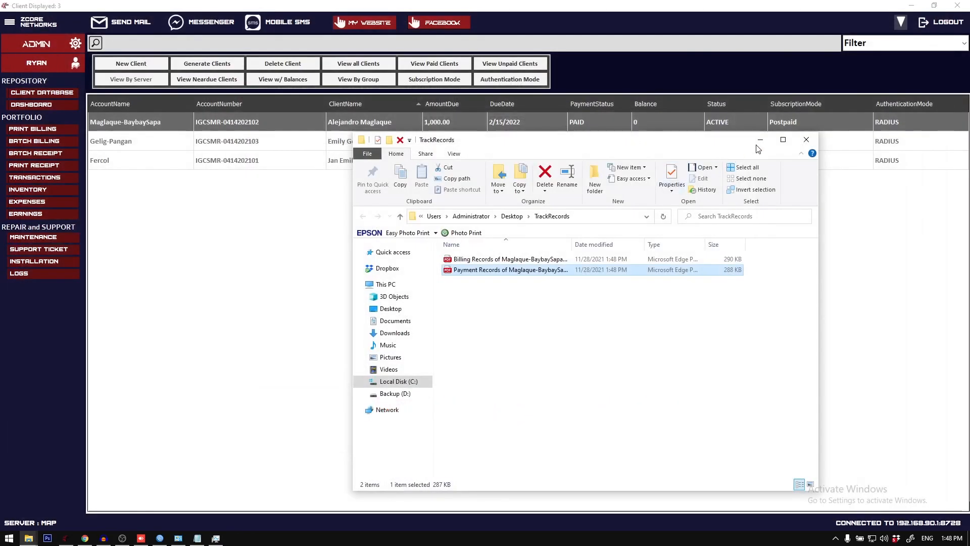
pyautogui.click(811, 135)
# Step: Export the client's 2021 Maintenance Records to a file
pyautogui.click(539, 226)
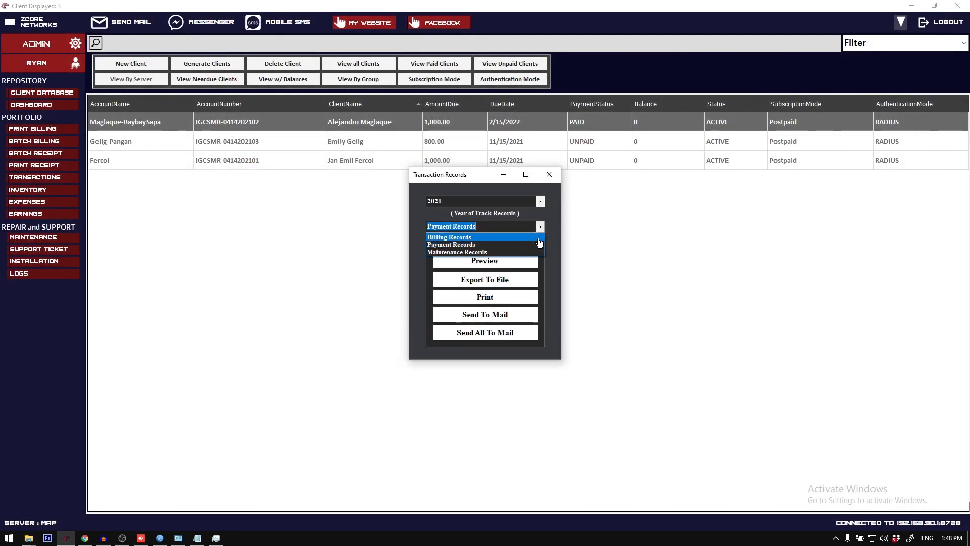
pyautogui.click(537, 252)
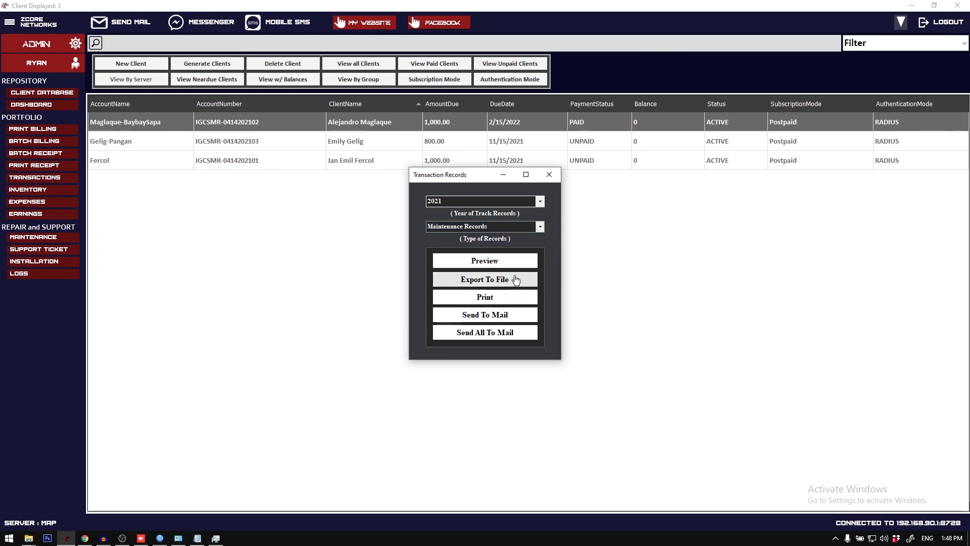
pyautogui.click(537, 279)
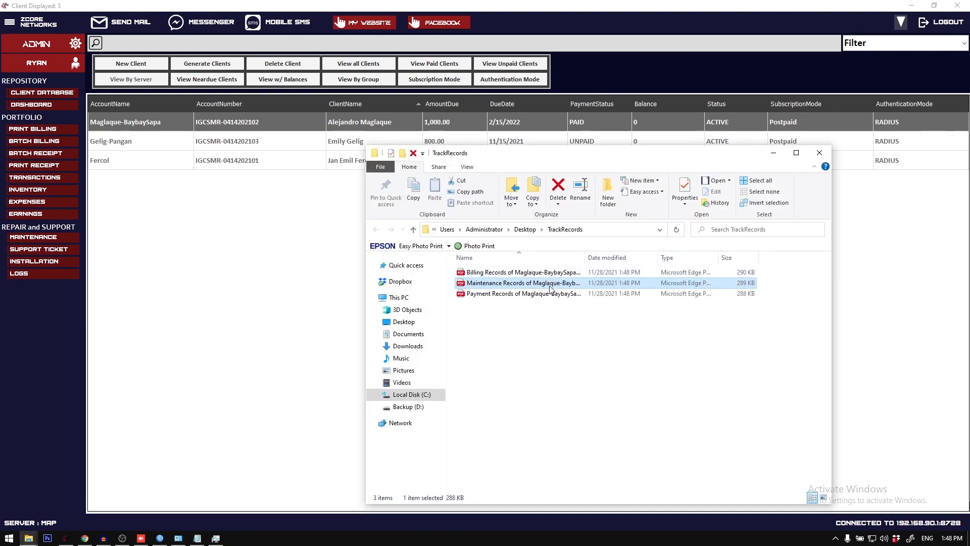
# Step: Open the three exported PDFs together and review the maintenance, payment and billing records in the browser
pyautogui.moveTo(567, 346); pyautogui.dragTo(525, 255)
pyautogui.rightClick(528, 284)
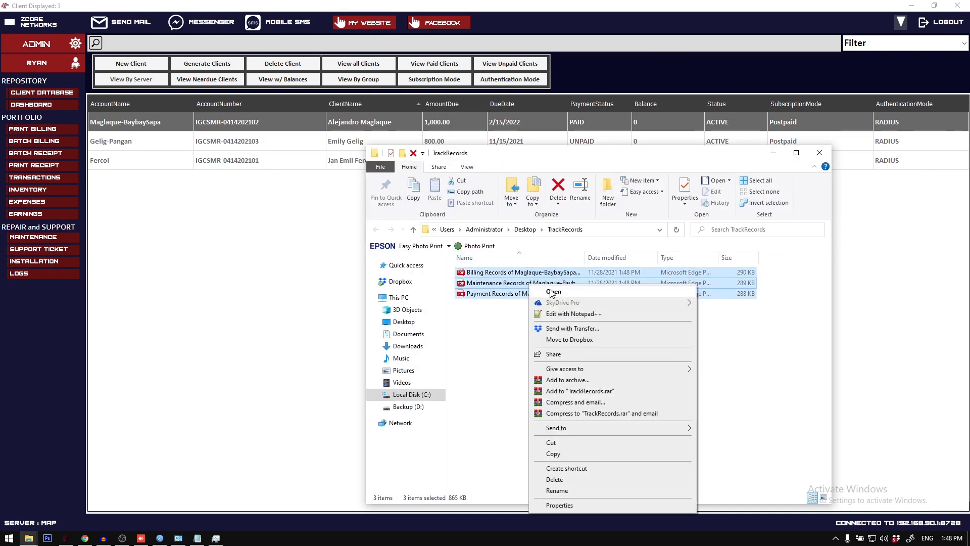
pyautogui.click(556, 292)
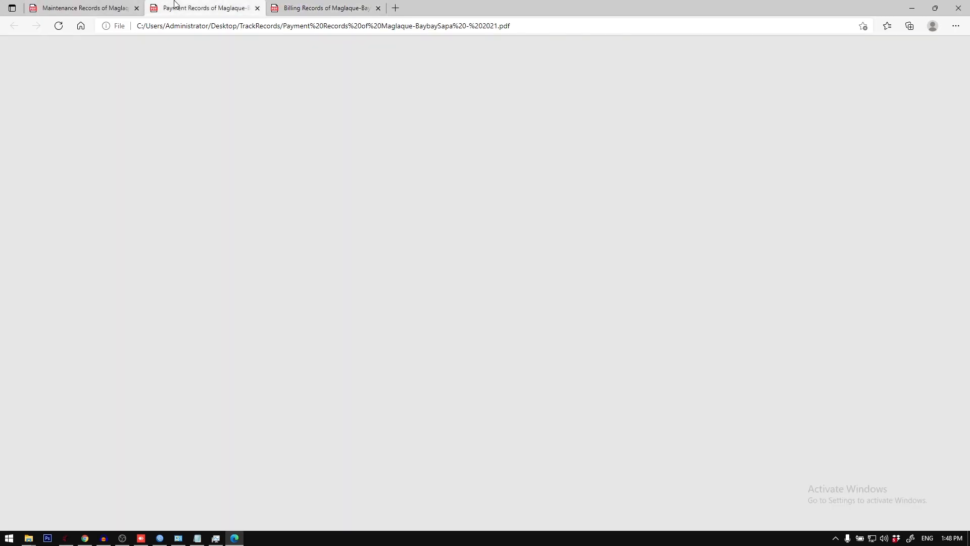
pyautogui.hotkey('ctrl', 'shift', 'Tab')
pyautogui.hotkey('ctrl', 'shift', 'Tab')
pyautogui.hotkey('ctrl', 'shift', 'Tab')
pyautogui.hotkey('ctrl', 'shift', 'Tab')
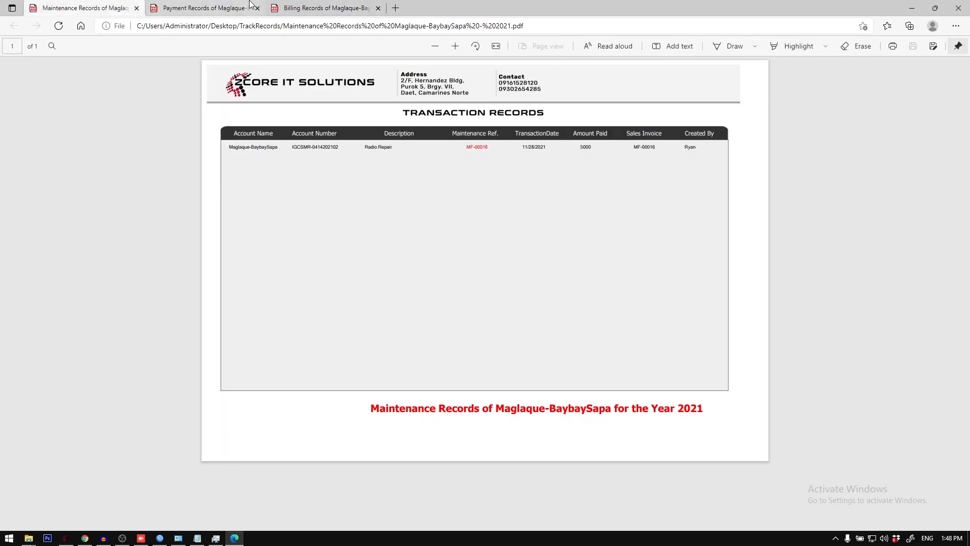
pyautogui.click(199, 6)
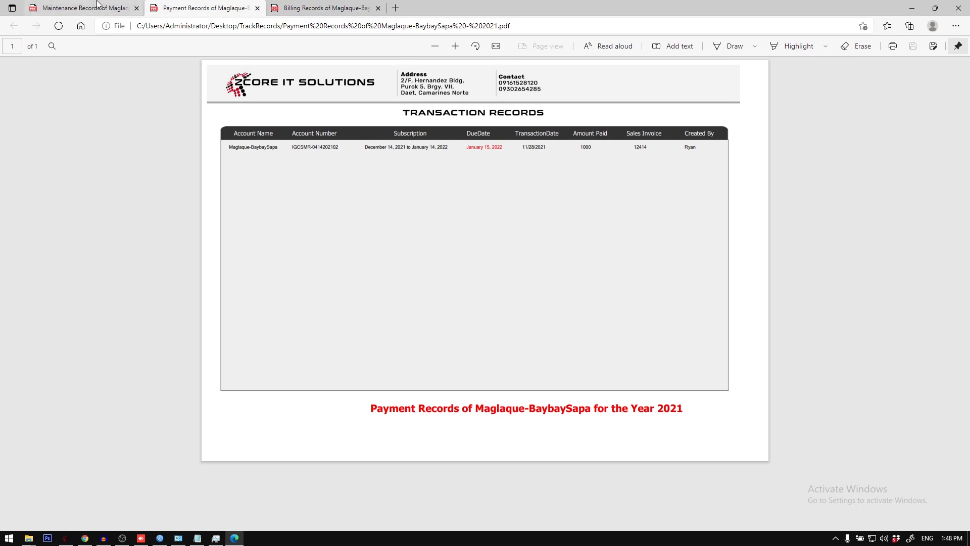
pyautogui.click(353, 4)
pyautogui.click(959, 6)
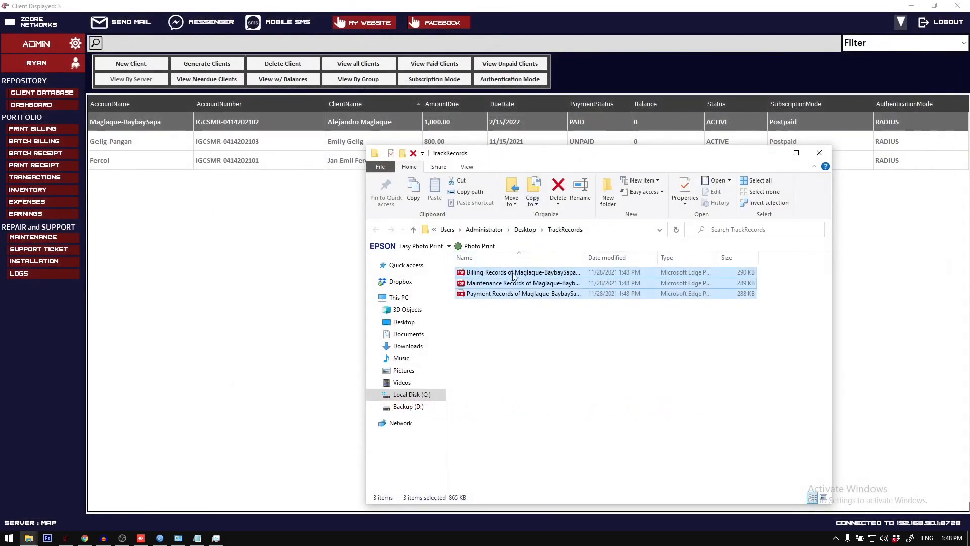
pyautogui.click(605, 13)
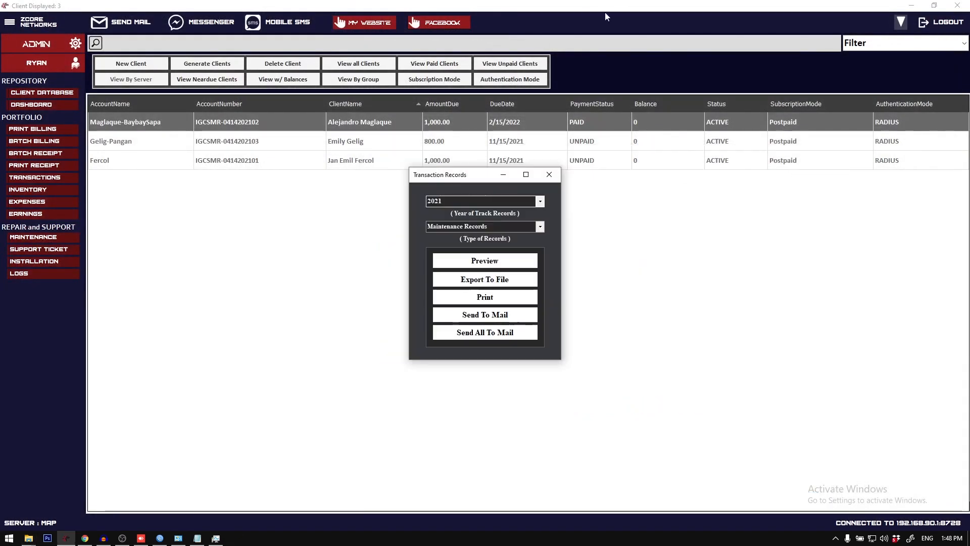
# Step: Send all of the client's 2021 transaction records to mail and open the received message in Gmail
pyautogui.click(498, 335)
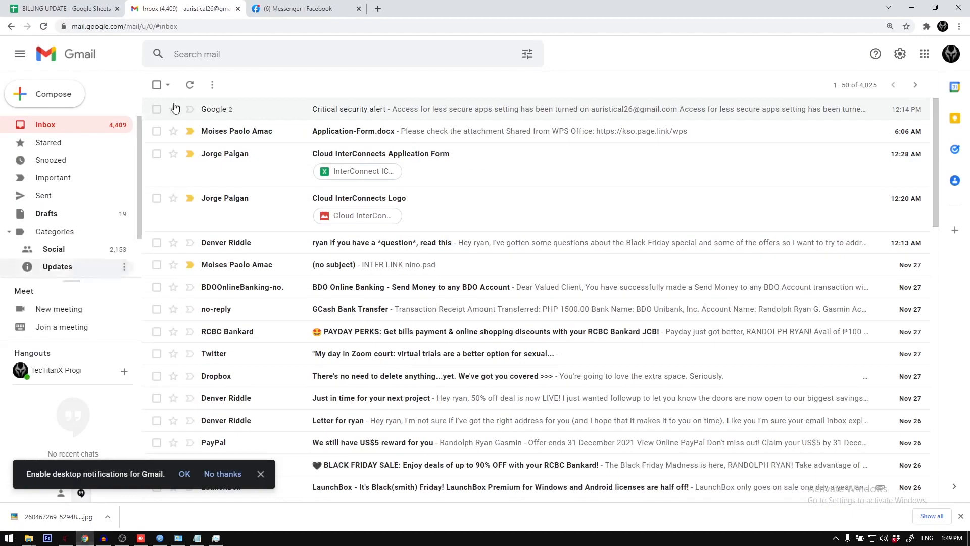
pyautogui.click(358, 9)
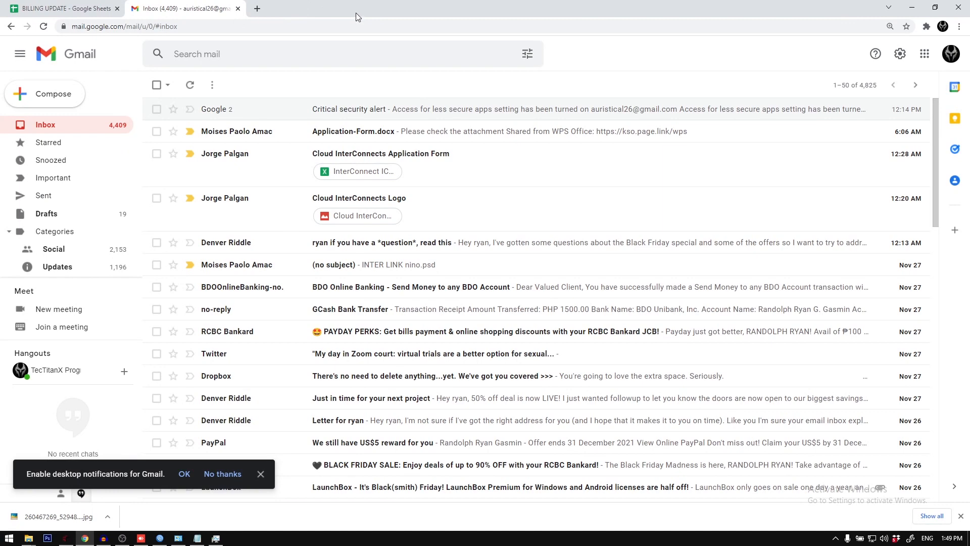
pyautogui.click(85, 537)
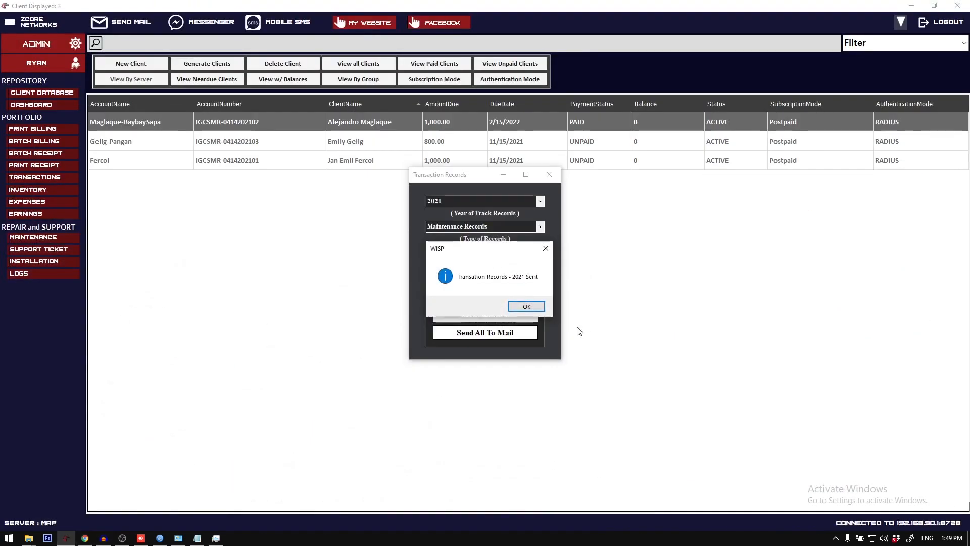
pyautogui.click(532, 309)
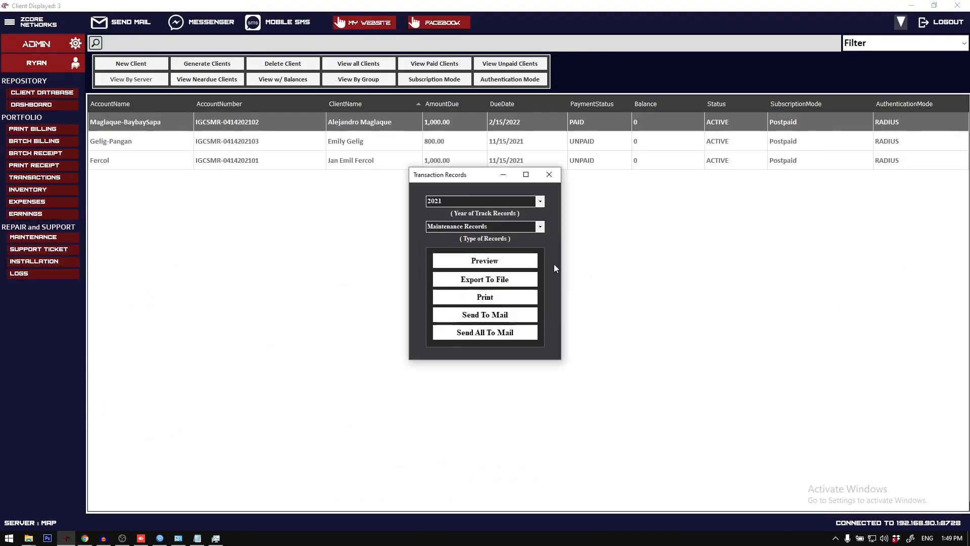
pyautogui.click(549, 175)
pyautogui.click(85, 538)
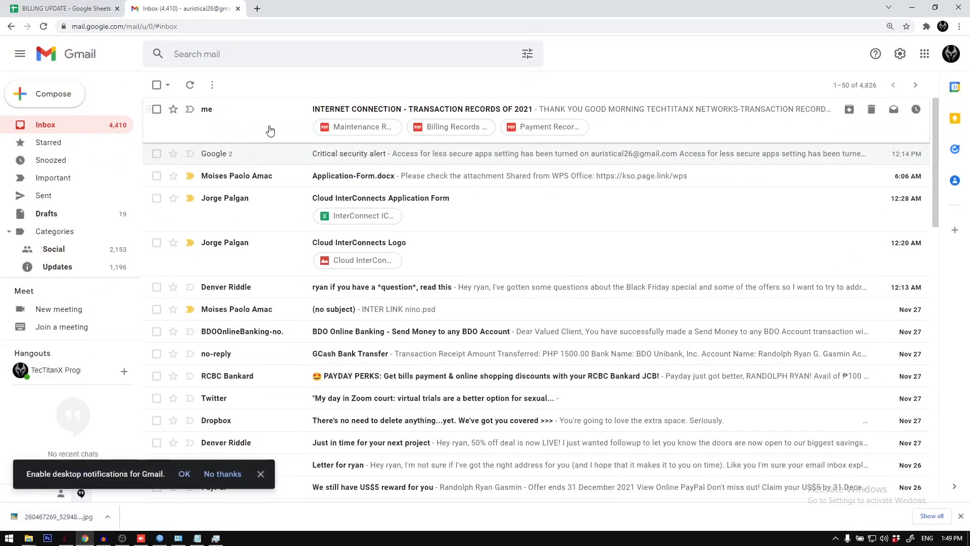
pyautogui.click(270, 121)
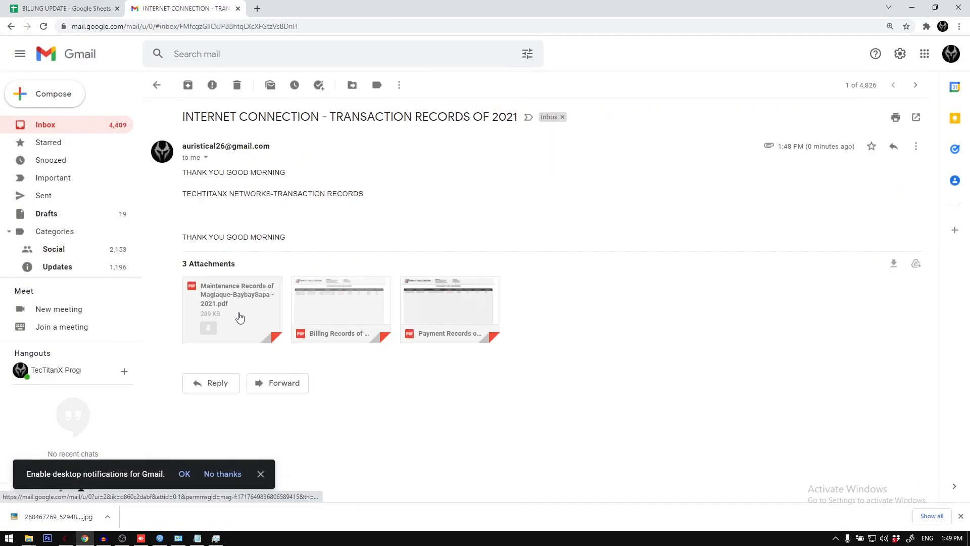
# Step: Review the maintenance, billing and payment PDF attachments of the transaction records email, and close the preview
pyautogui.click(238, 315)
pyautogui.click(948, 269)
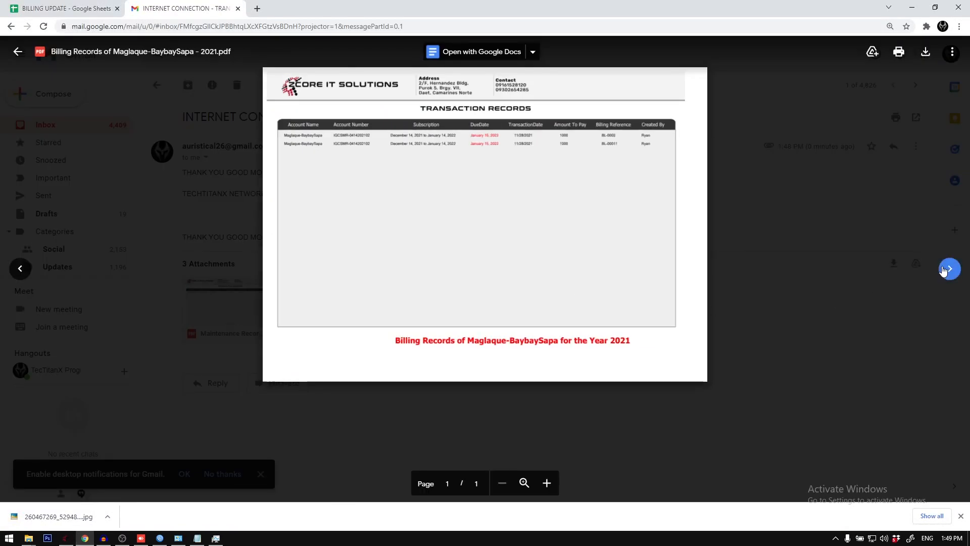
pyautogui.click(948, 269)
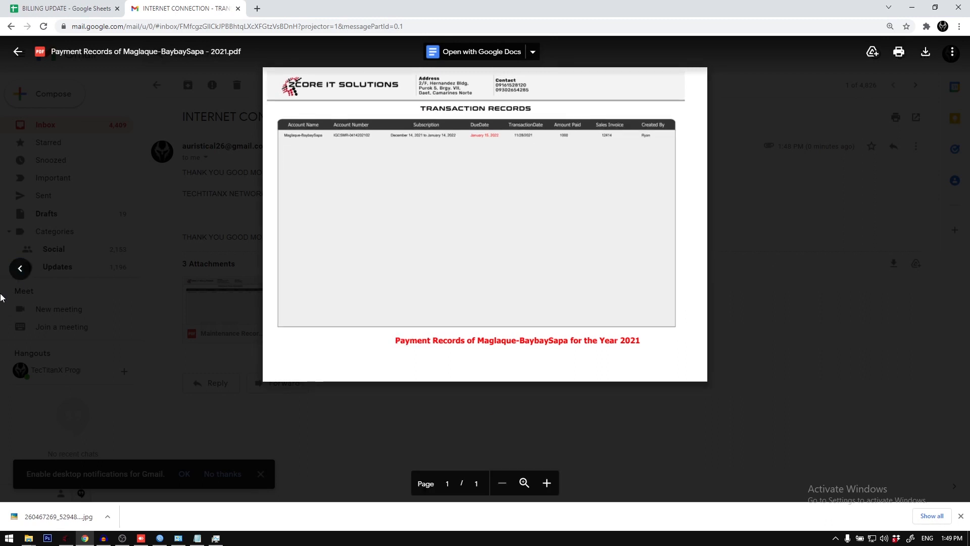
pyautogui.click(21, 268)
pyautogui.click(21, 268)
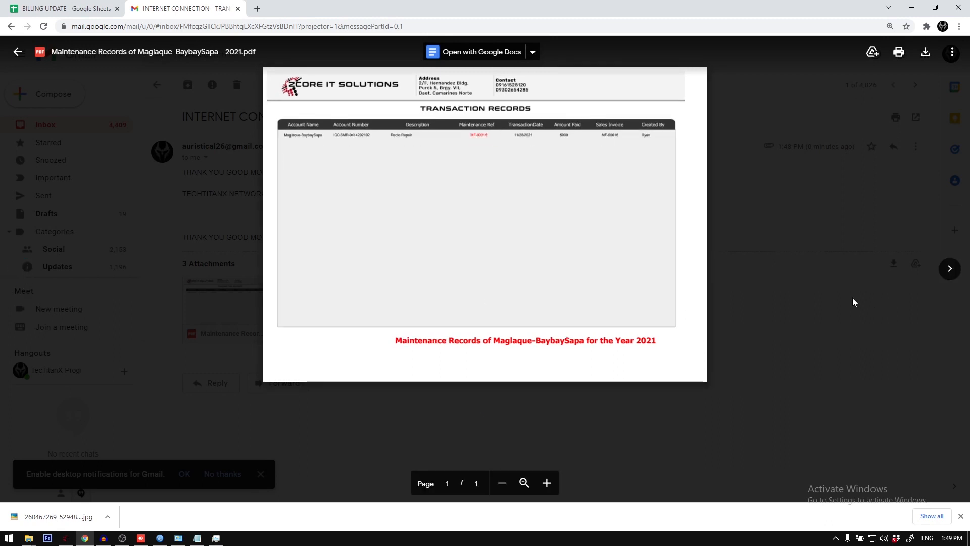
pyautogui.click(947, 268)
pyautogui.click(946, 268)
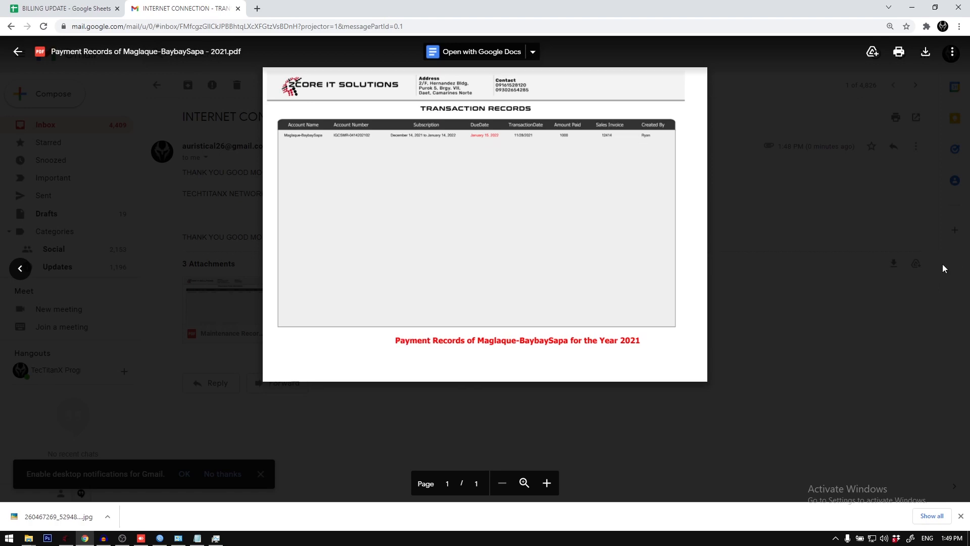
pyautogui.click(20, 268)
pyautogui.click(818, 251)
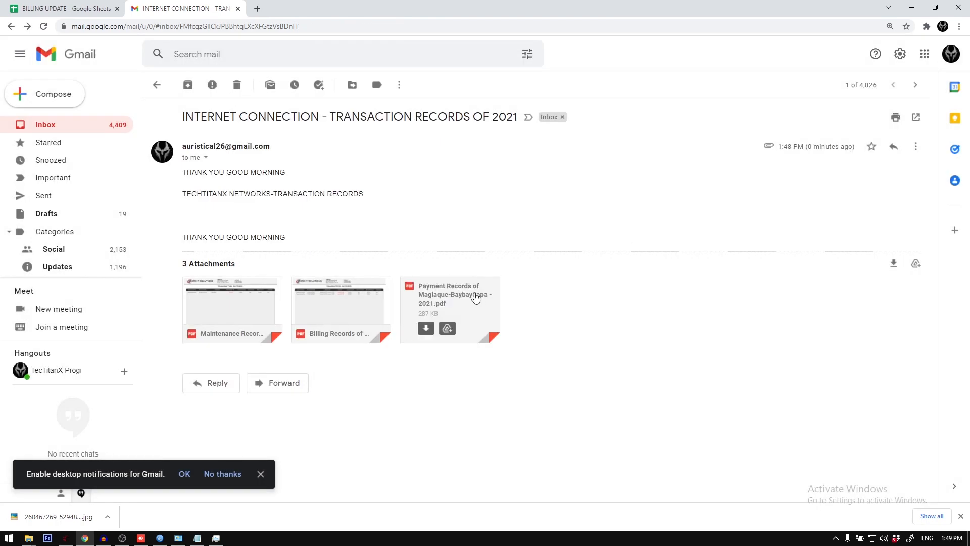
# Step: Open the Payment Records attachment, enlarge it to examine the payment entry, and return to the message
pyautogui.click(451, 310)
pyautogui.click(547, 483)
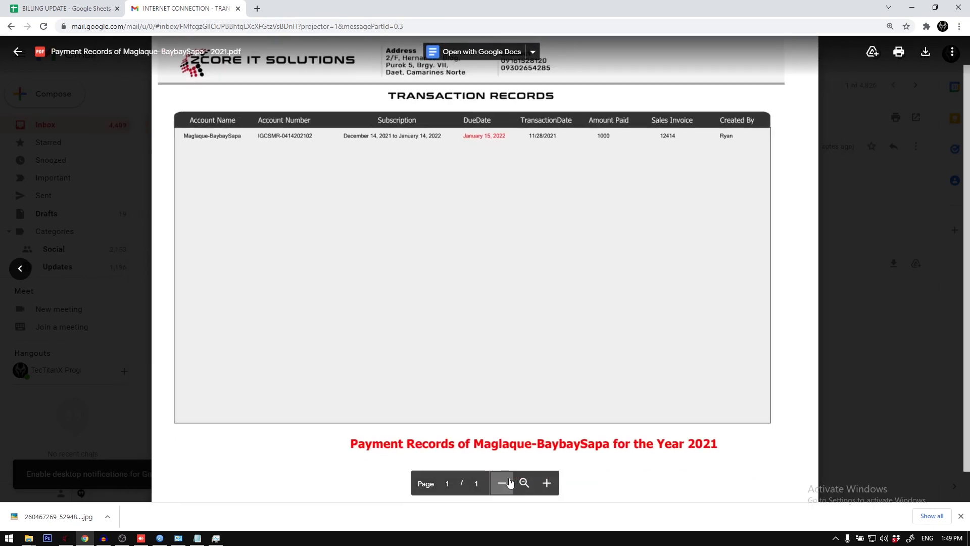
pyautogui.click(547, 483)
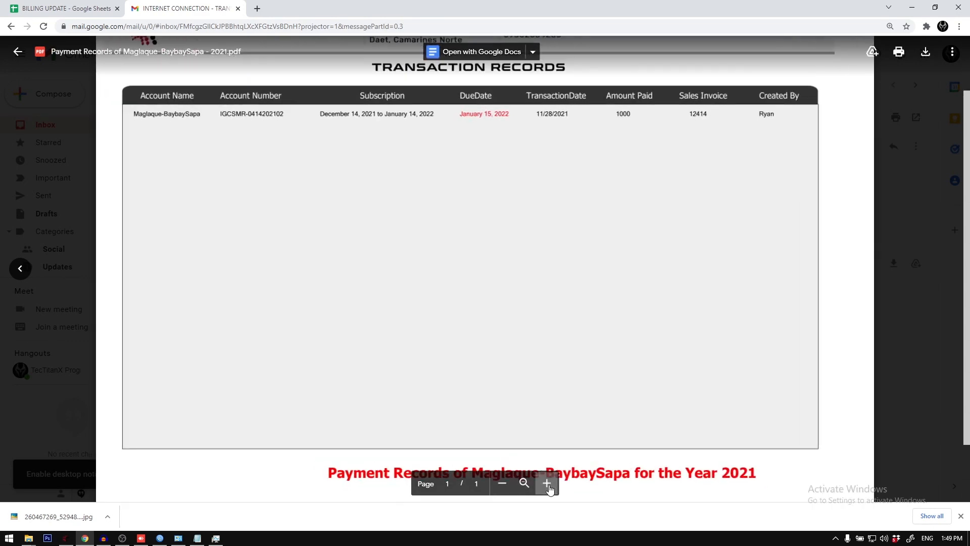
pyautogui.click(503, 485)
pyautogui.click(18, 52)
# Step: Delete the 2021 transaction records email from the inbox and minimize the browser to return to ZCORE Networks
pyautogui.click(87, 126)
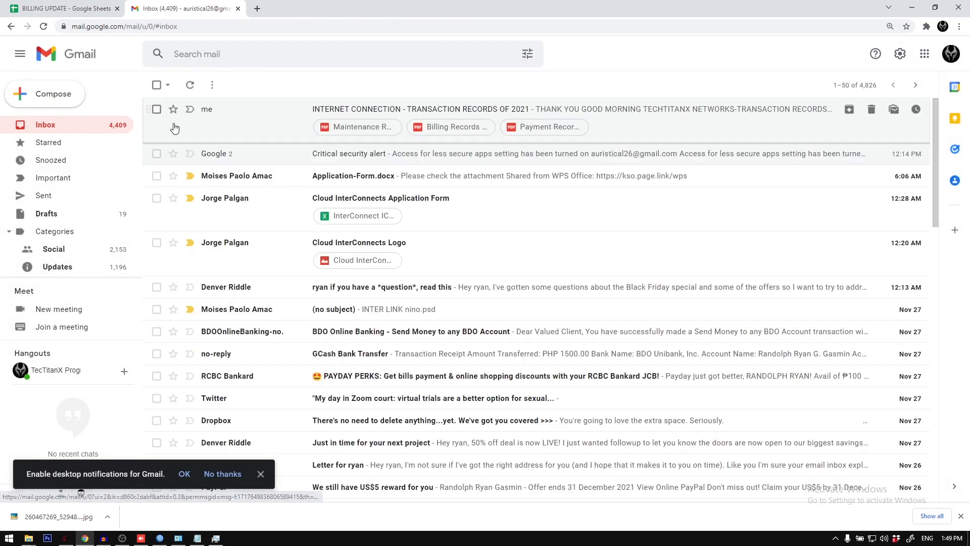
pyautogui.click(157, 109)
pyautogui.click(239, 86)
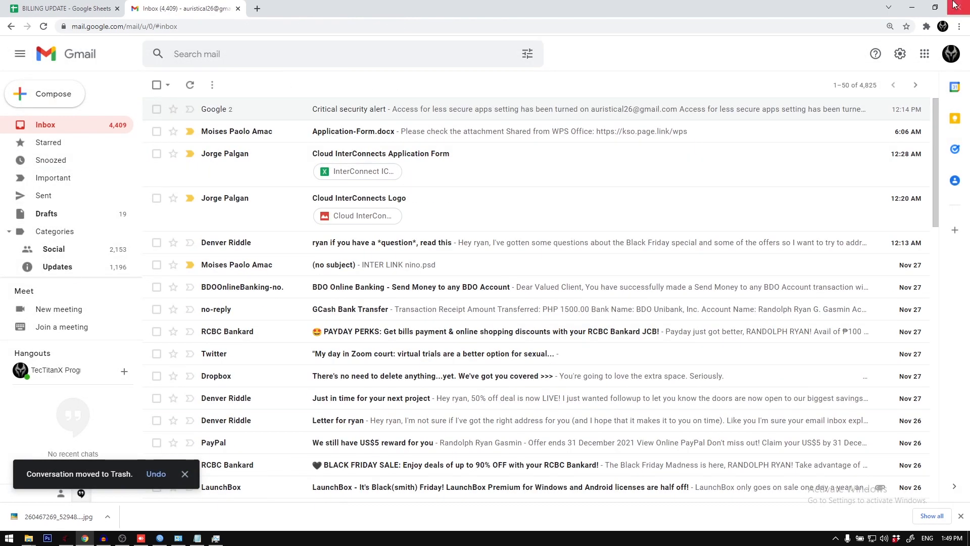
pyautogui.click(912, 8)
# Step: View the client database full screen, switch to the dashboard, and restore the window to its smaller size
pyautogui.doubleClick(427, 5)
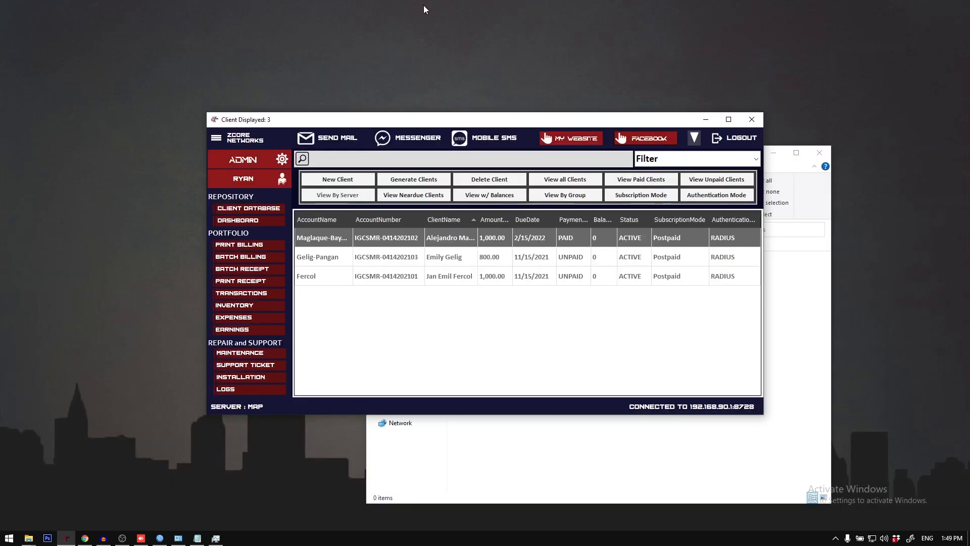
pyautogui.doubleClick(456, 124)
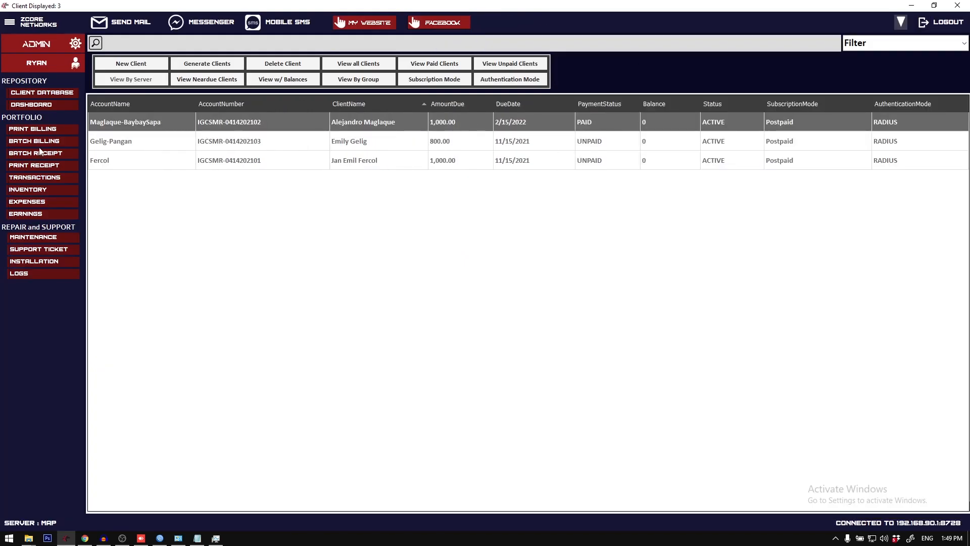
pyautogui.click(52, 95)
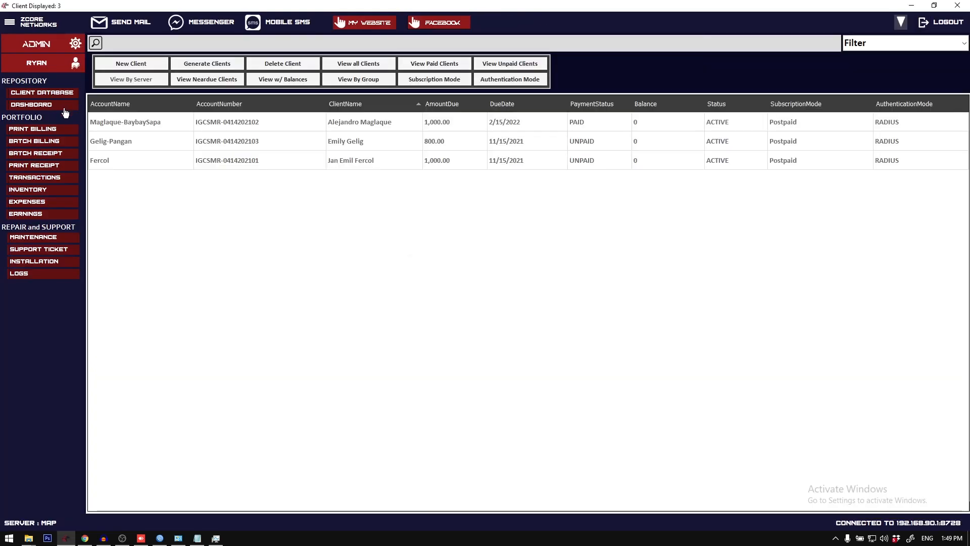
pyautogui.click(64, 107)
pyautogui.doubleClick(325, 4)
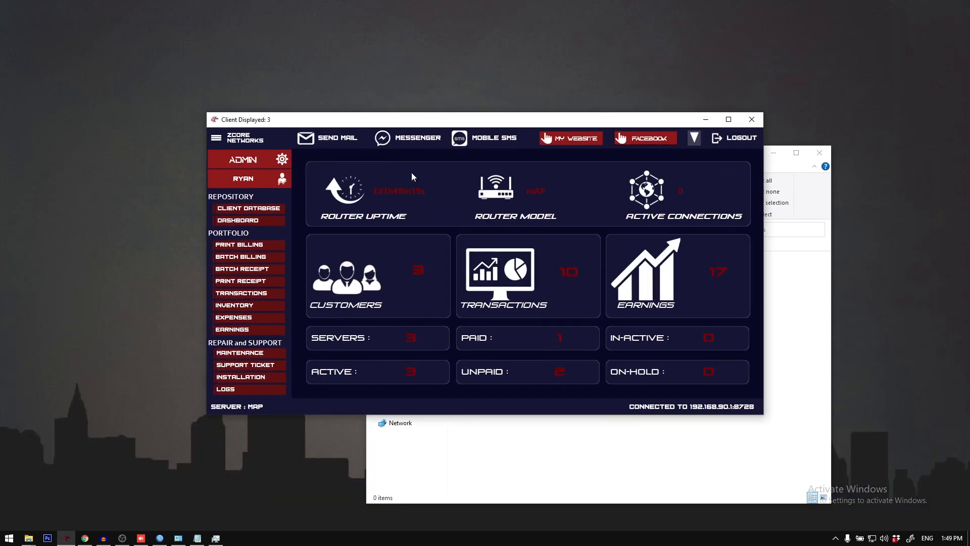
# Step: Look at the Send Mail and Mobile SMS tools from the dashboard, closing each one again
pyautogui.click(333, 145)
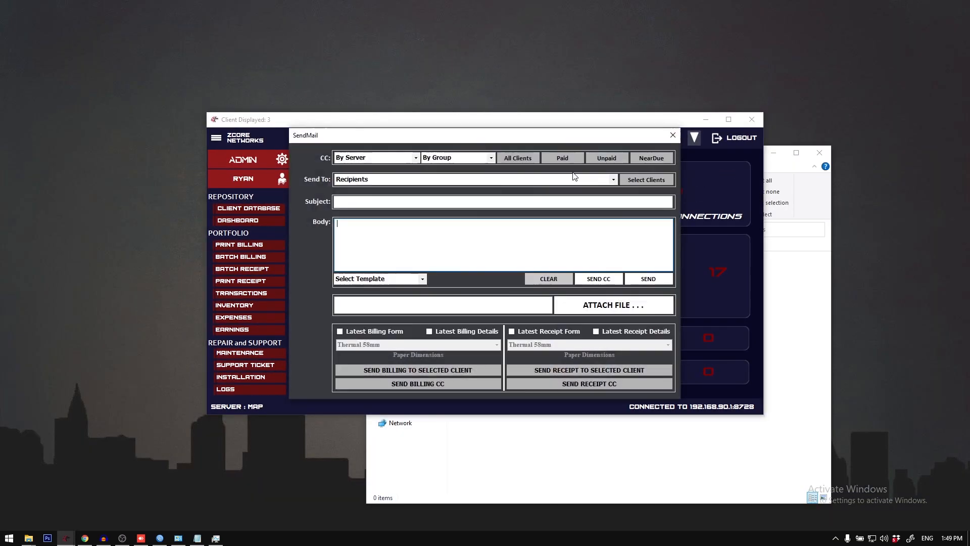
pyautogui.click(679, 135)
pyautogui.doubleClick(377, 119)
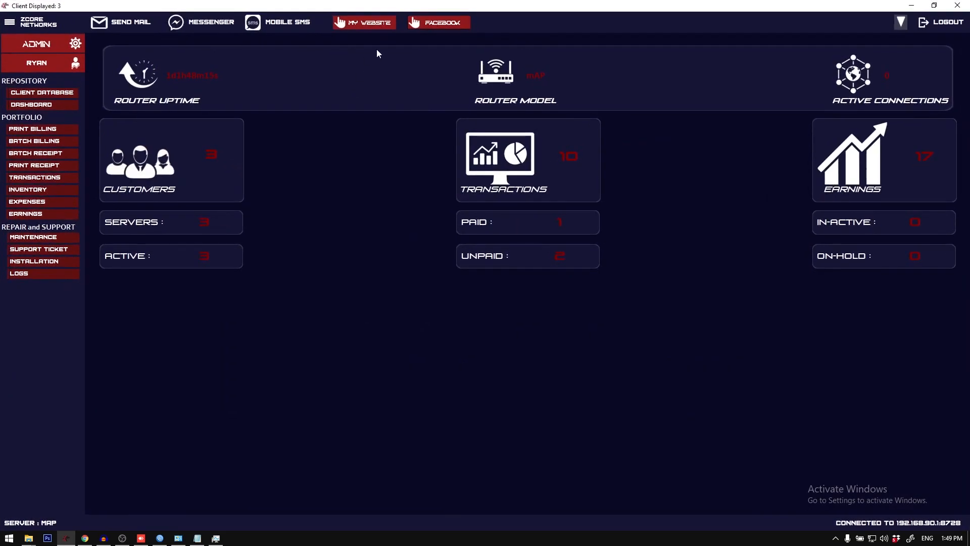
pyautogui.click(287, 22)
pyautogui.click(672, 192)
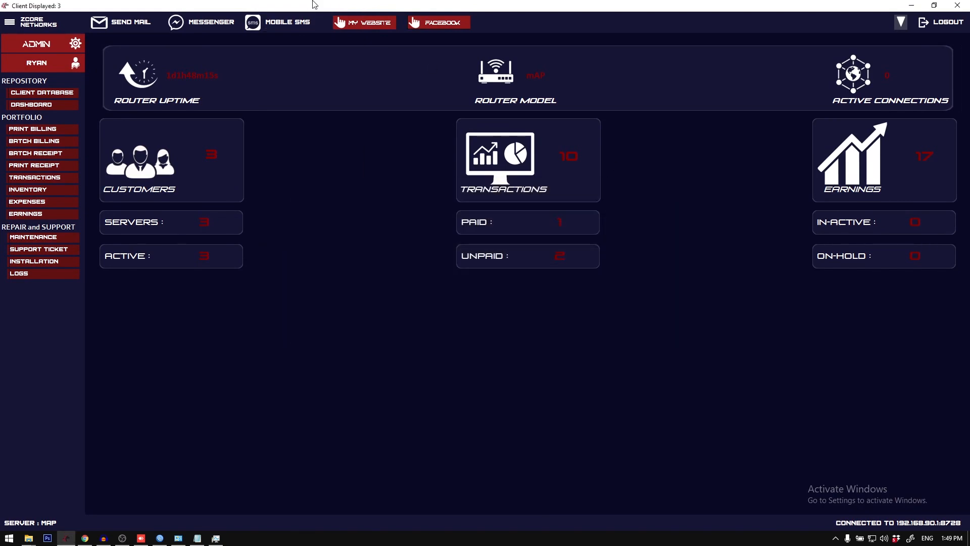
pyautogui.doubleClick(314, 4)
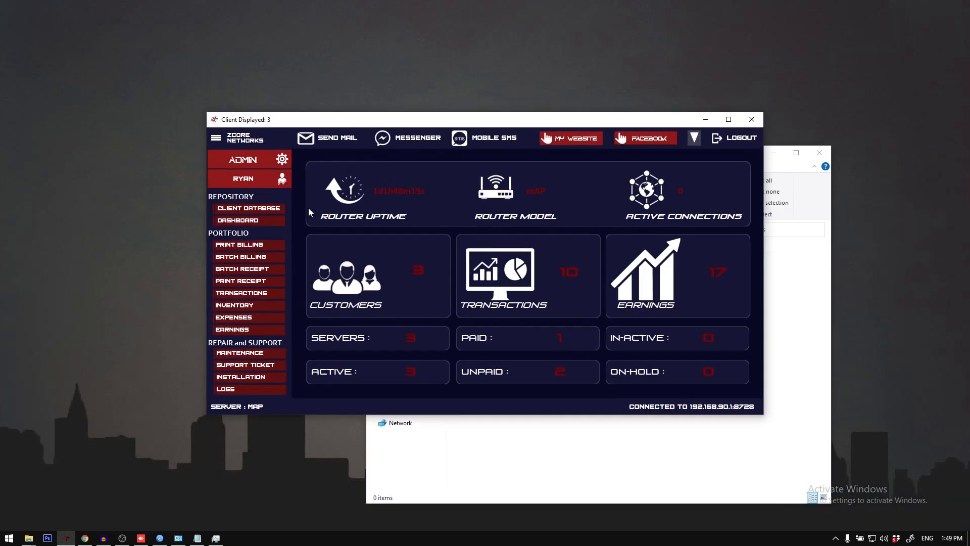
# Step: Return to the client database and close the empty TrackRecords folder window
pyautogui.click(257, 212)
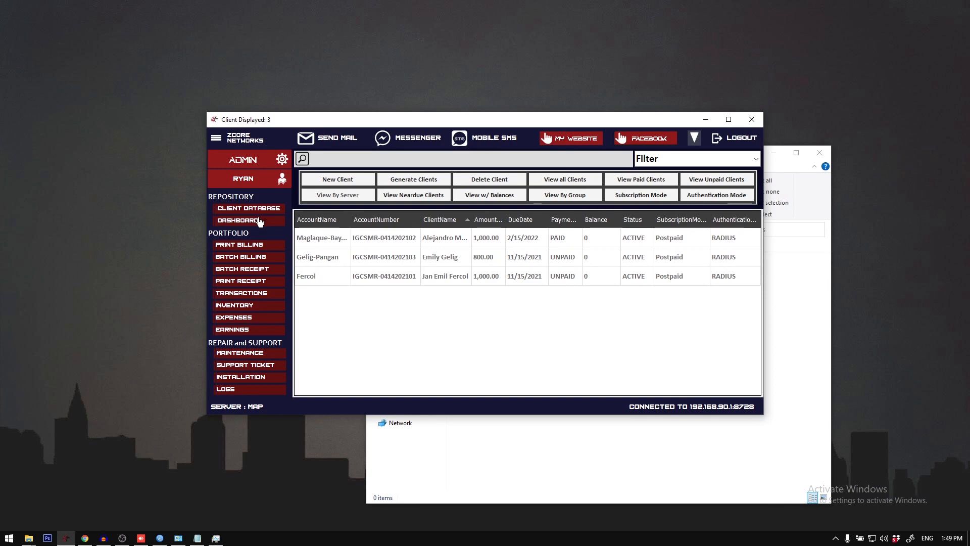
pyautogui.click(261, 216)
pyautogui.click(678, 449)
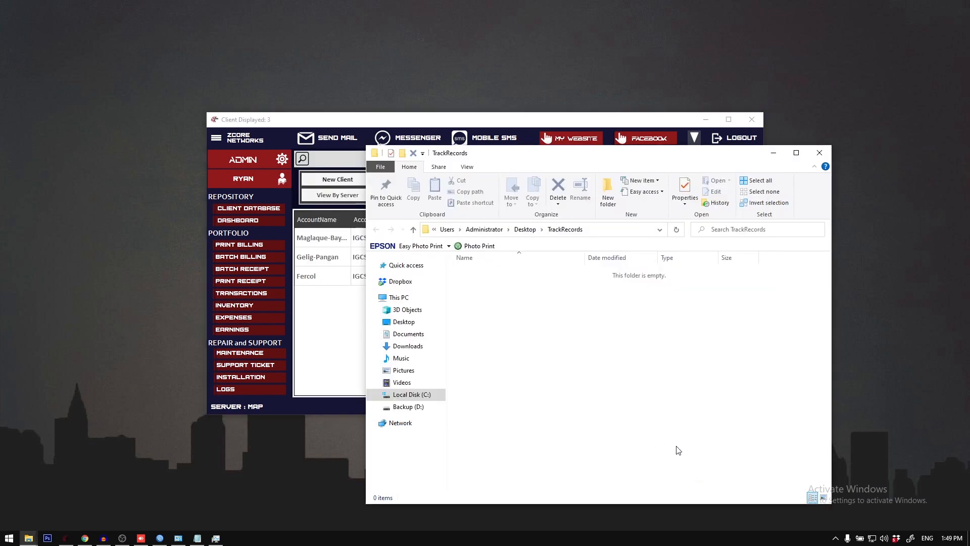
pyautogui.click(819, 152)
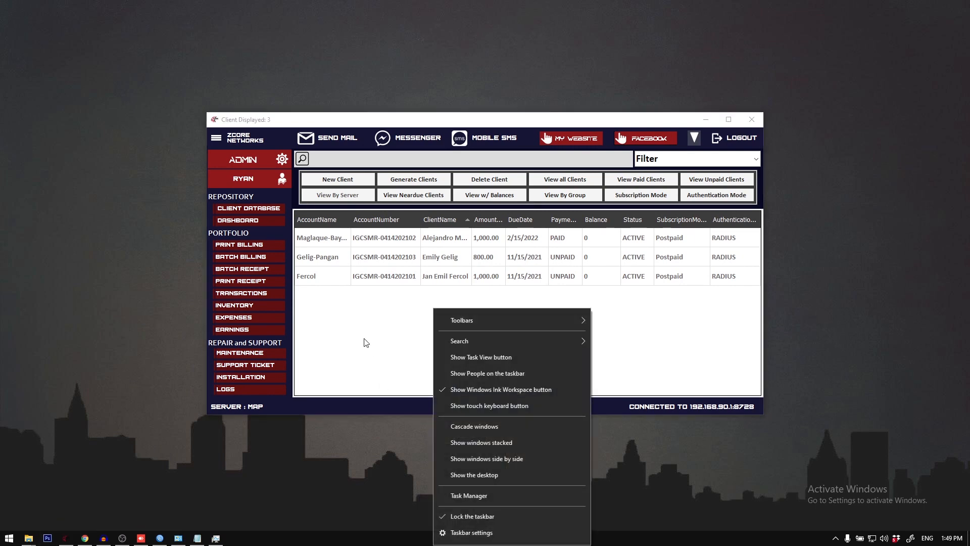
pyautogui.click(311, 276)
# Step: Open the Payment Records transaction history of the first client in the client database
pyautogui.click(273, 294)
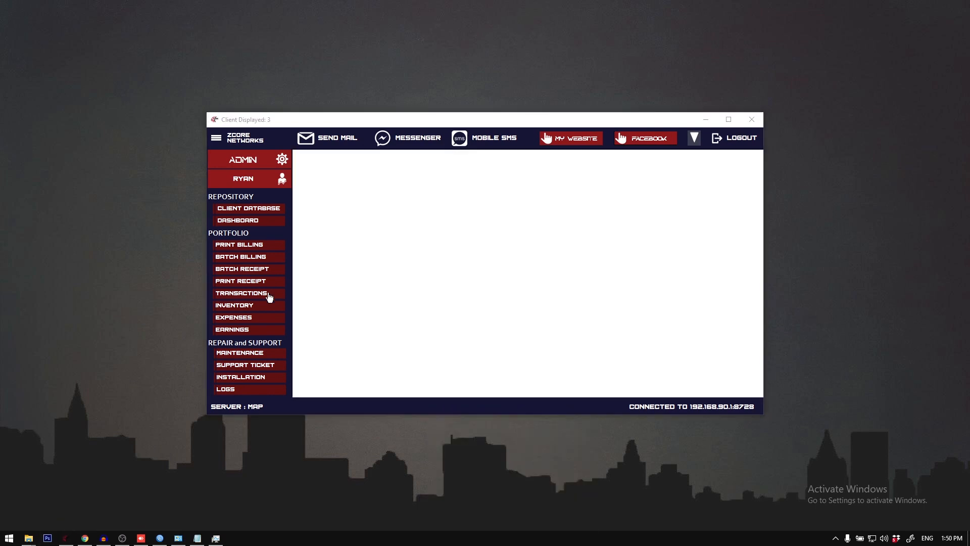
pyautogui.click(268, 215)
pyautogui.rightClick(348, 236)
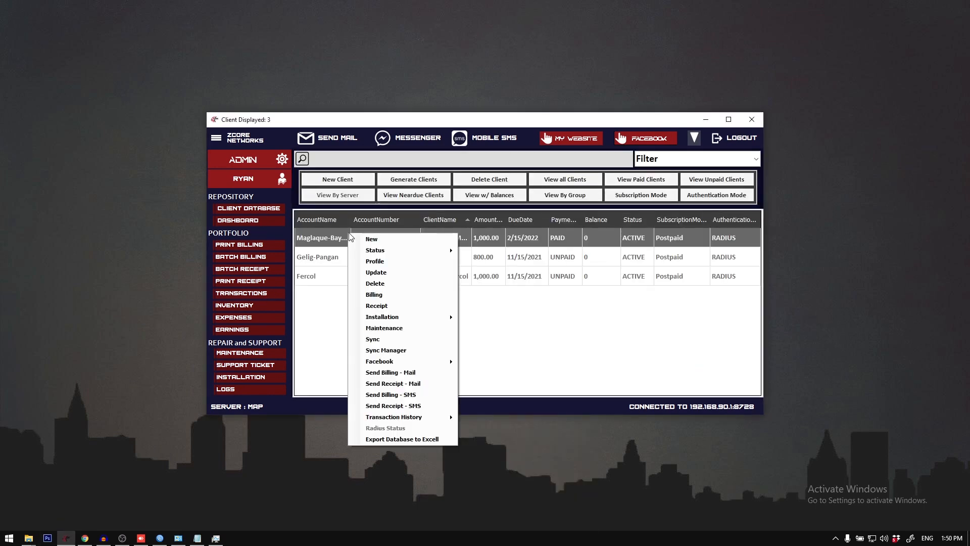
pyautogui.moveTo(438, 416)
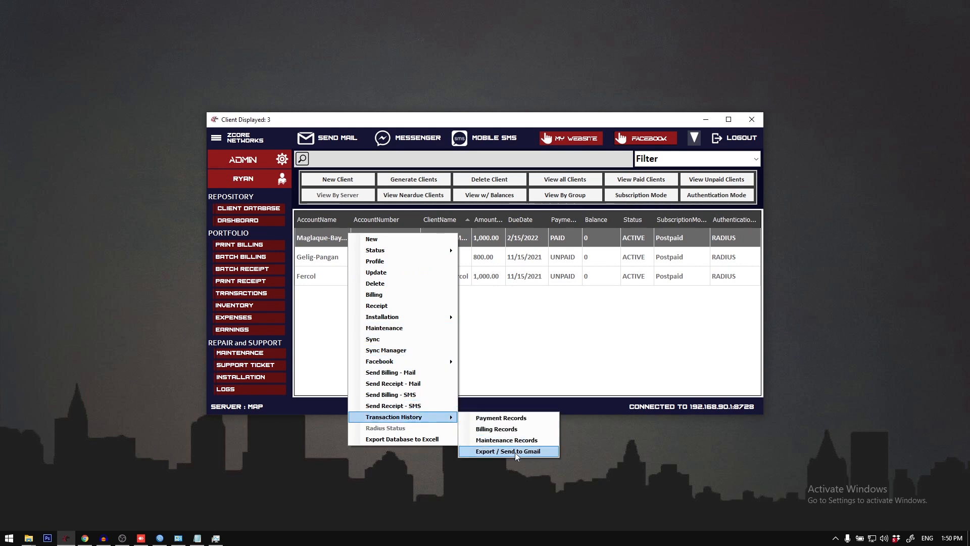
pyautogui.click(507, 423)
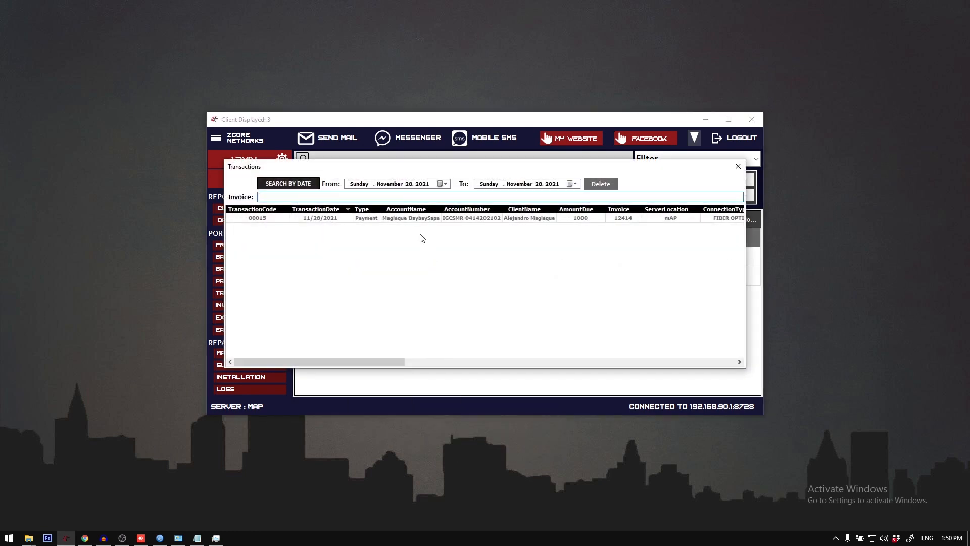
# Step: Open the payment transaction with invoice 12414, examine its receipt details, and close the transaction windows
pyautogui.rightClick(410, 222)
pyautogui.click(427, 226)
pyautogui.doubleClick(427, 227)
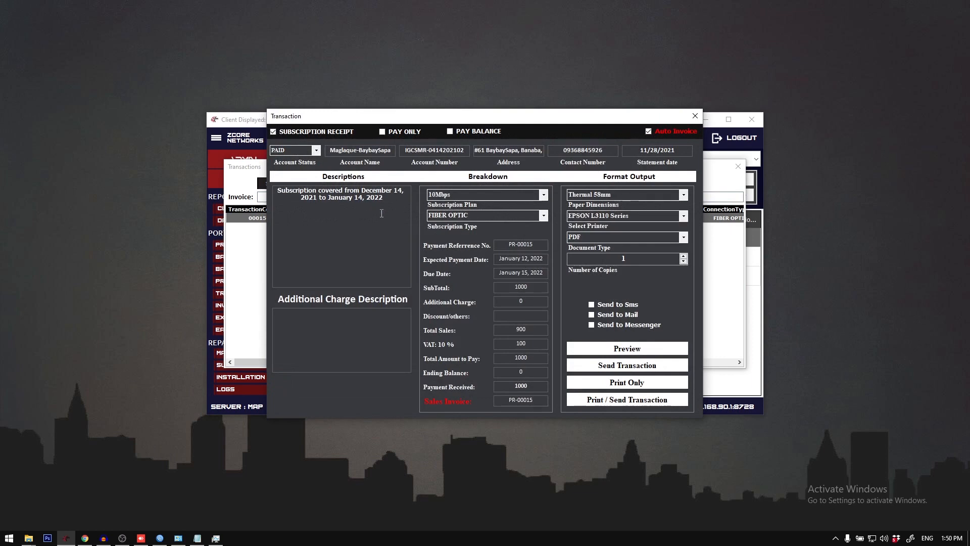
pyautogui.click(521, 329)
pyautogui.moveTo(436, 120); pyautogui.dragTo(393, 204)
pyautogui.click(652, 202)
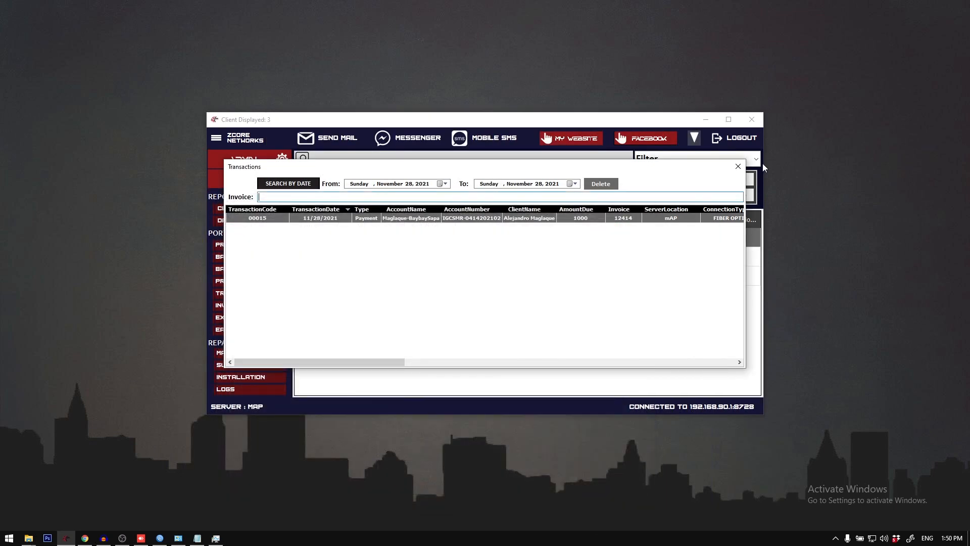
pyautogui.click(739, 167)
pyautogui.rightClick(462, 254)
pyautogui.click(384, 238)
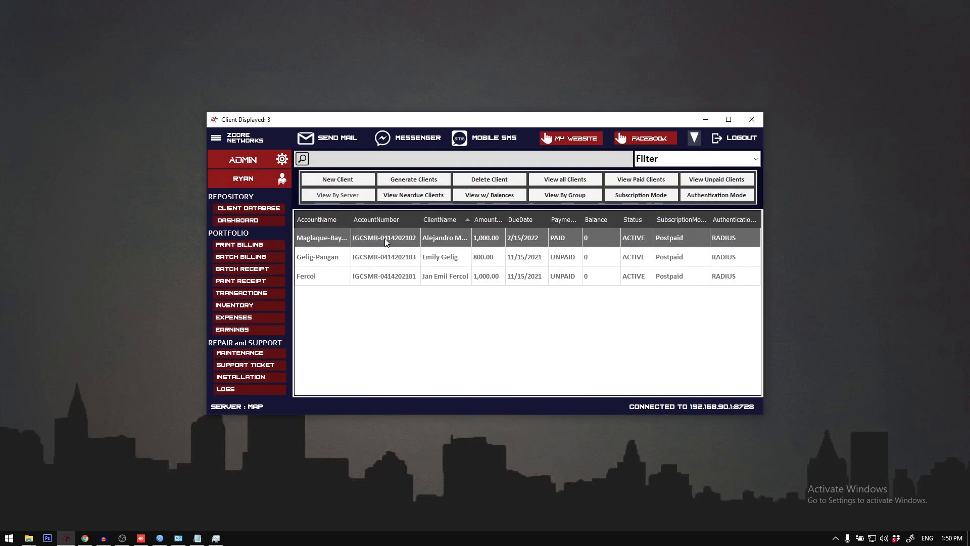
pyautogui.rightClick(385, 240)
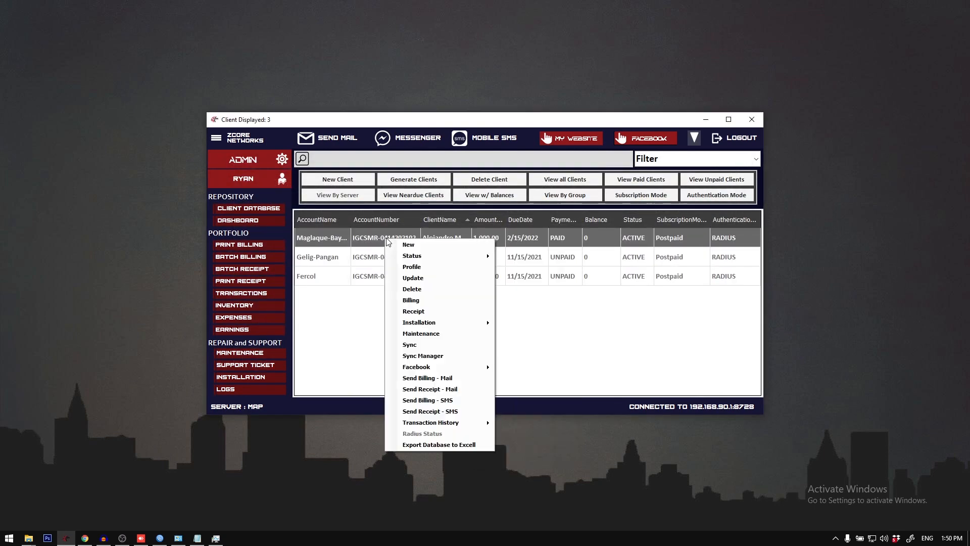
pyautogui.click(318, 265)
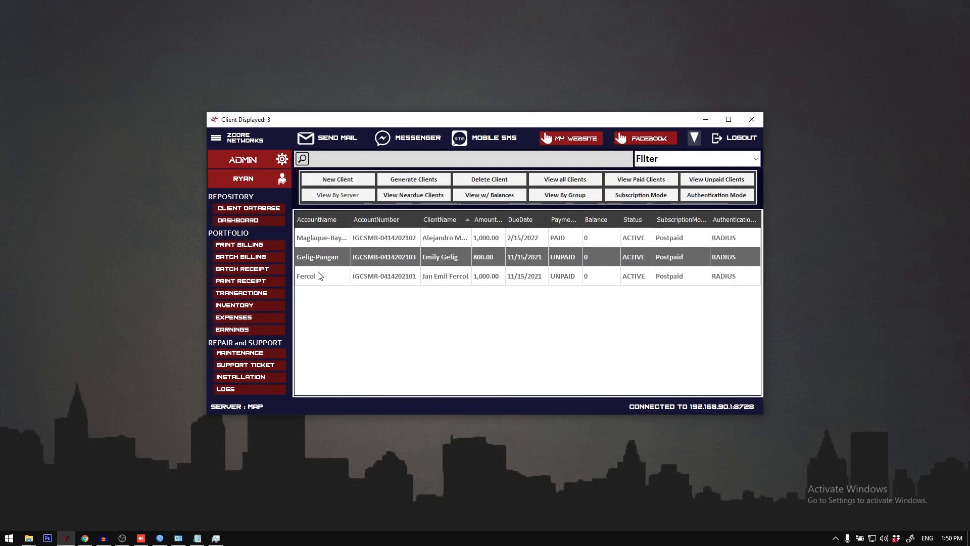
pyautogui.click(345, 240)
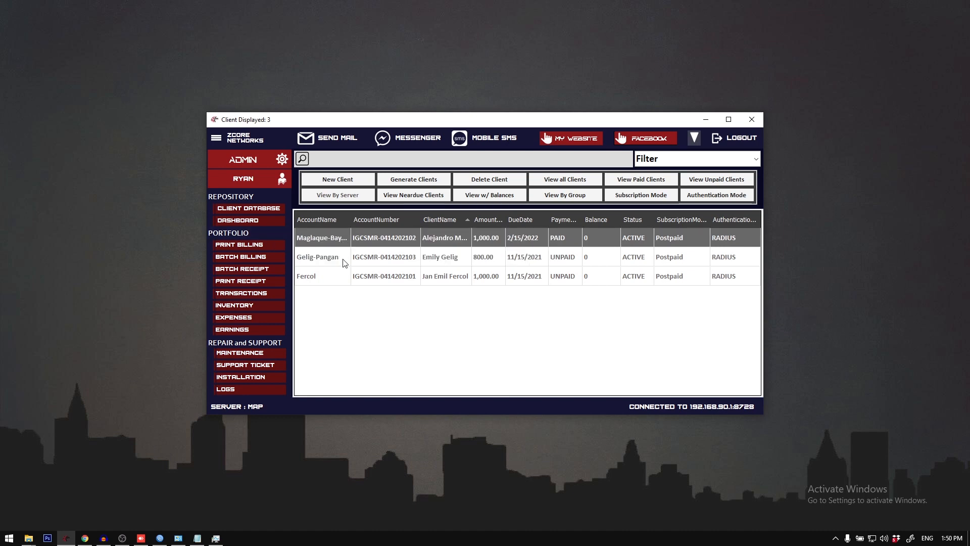
pyautogui.click(304, 260)
pyautogui.click(326, 241)
pyautogui.click(330, 262)
pyautogui.click(332, 275)
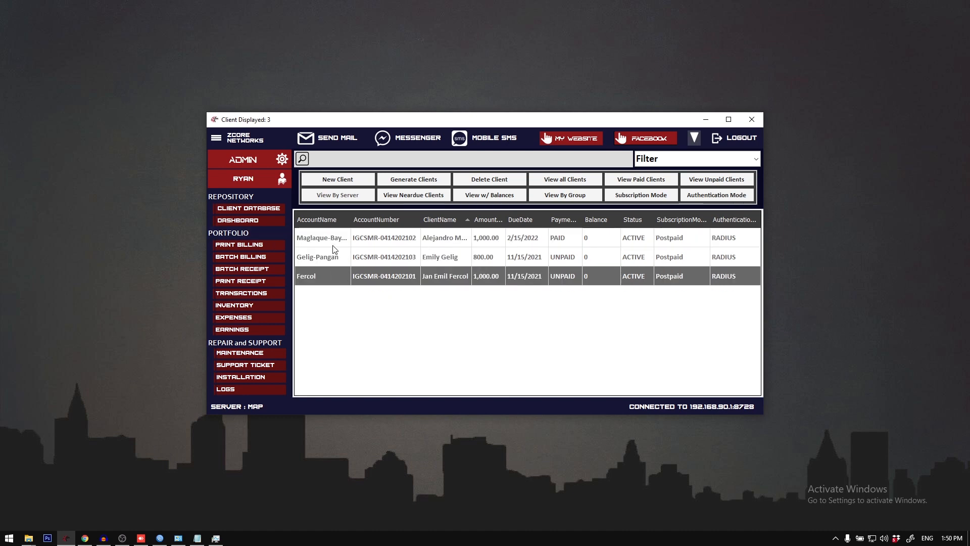
pyautogui.click(330, 239)
pyautogui.click(328, 259)
pyautogui.click(328, 276)
pyautogui.click(327, 259)
pyautogui.click(326, 240)
pyautogui.click(329, 256)
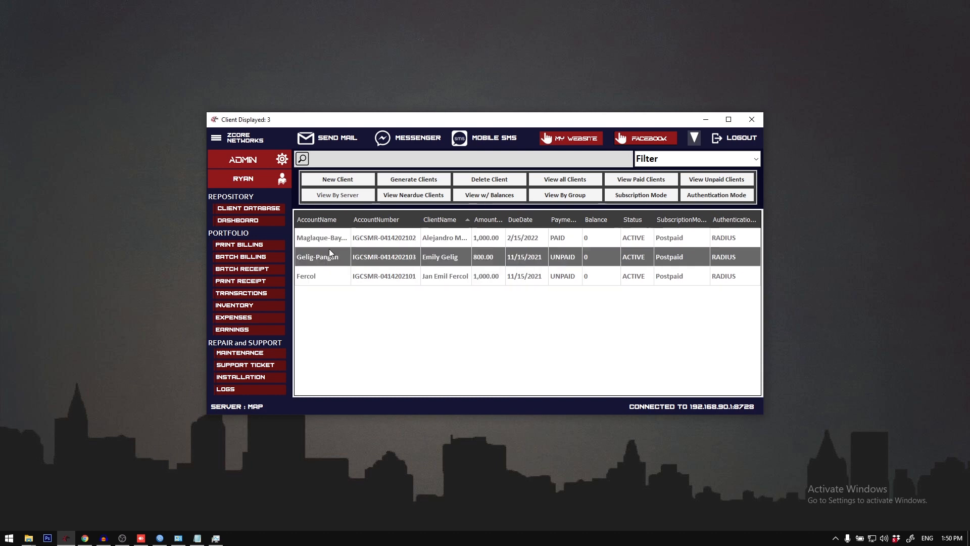
pyautogui.click(332, 274)
pyautogui.click(331, 240)
pyautogui.click(331, 258)
pyautogui.click(336, 276)
pyautogui.click(336, 239)
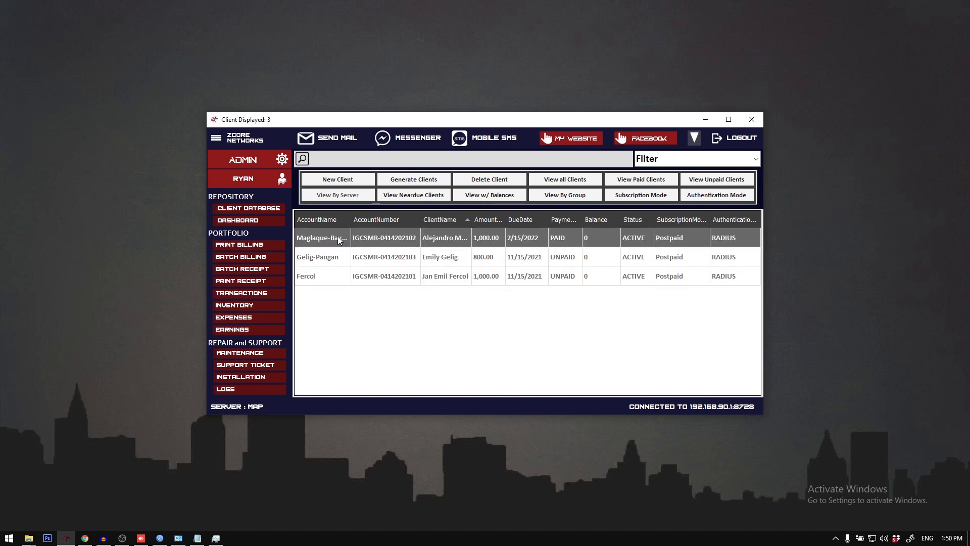
pyautogui.rightClick(338, 242)
# Step: Open the overall transactions list and select the billing record in the fourth row
pyautogui.click(259, 297)
pyautogui.click(274, 291)
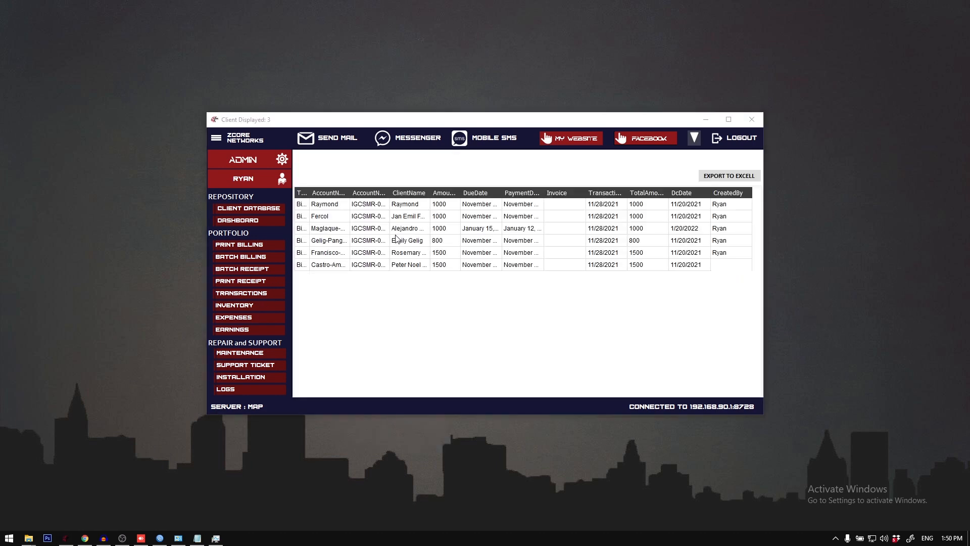
pyautogui.rightClick(377, 246)
pyautogui.click(400, 248)
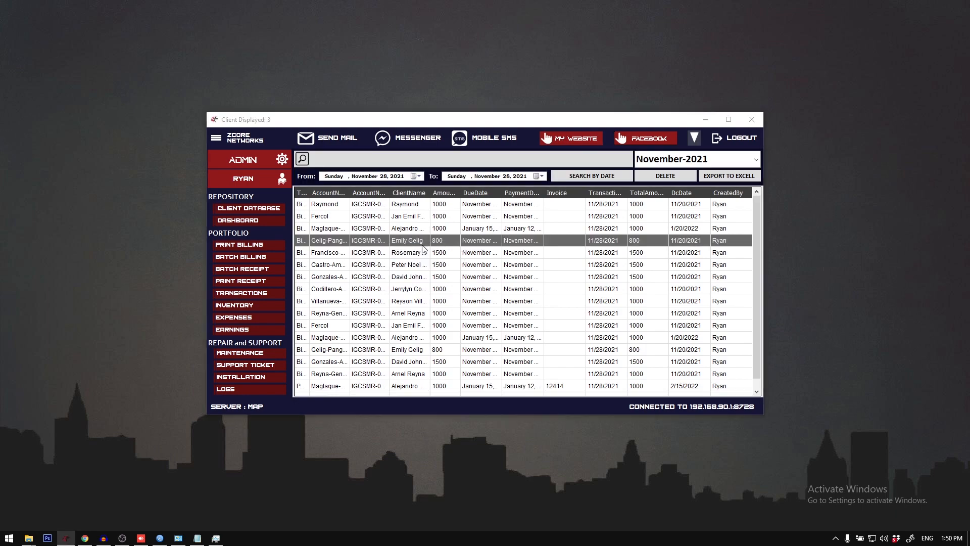
# Step: Preview the selected transaction's billing statement, and close both the print preview and the transaction window
pyautogui.click(620, 332)
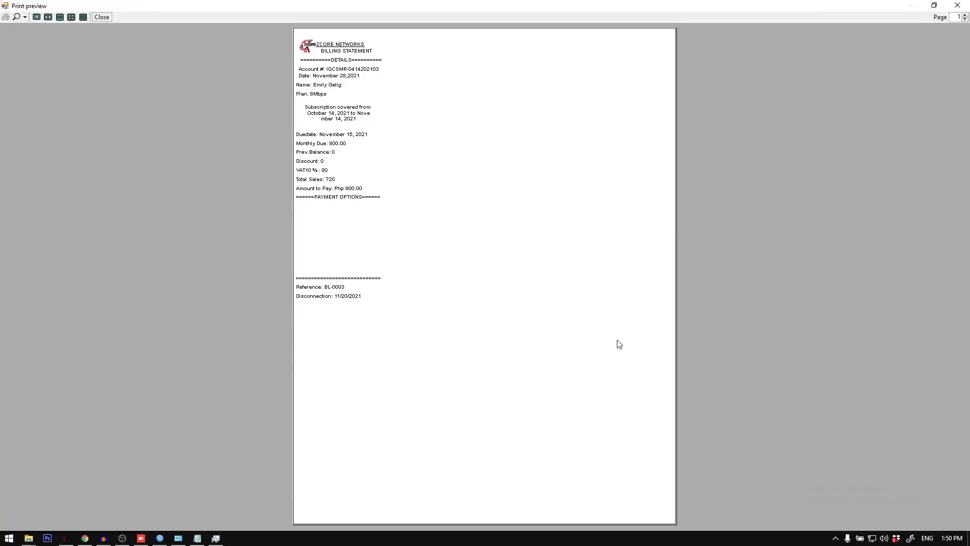
pyautogui.click(958, 5)
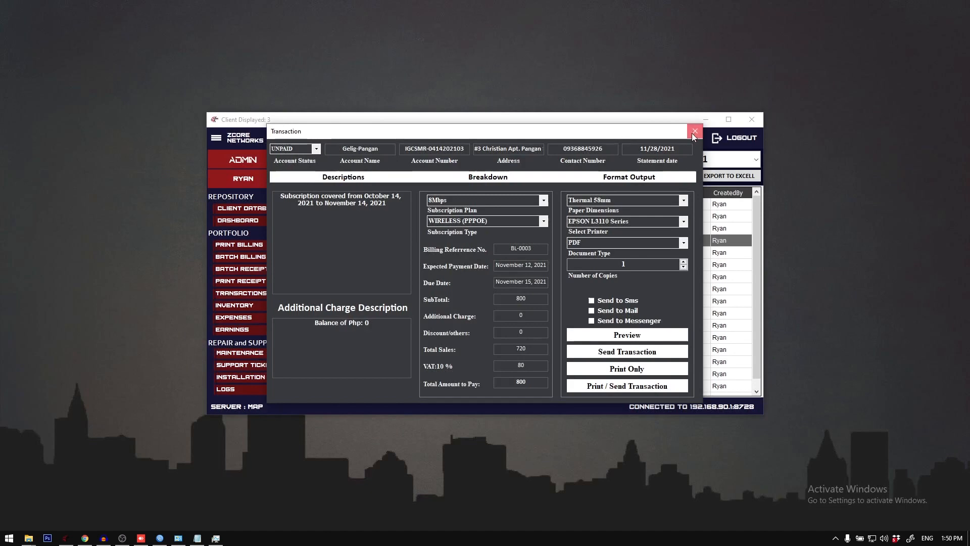
pyautogui.click(695, 132)
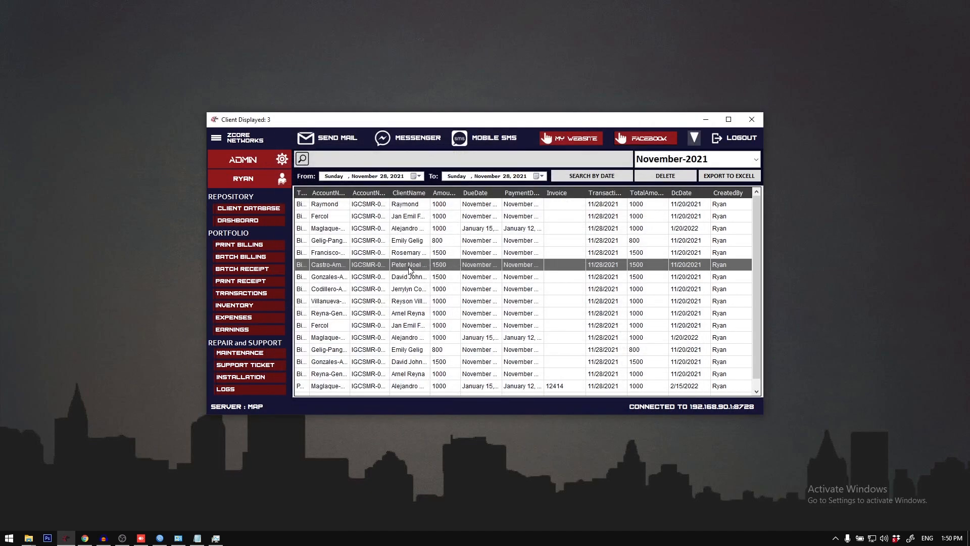
# Step: Return to the client database and maximize the application window
pyautogui.click(274, 209)
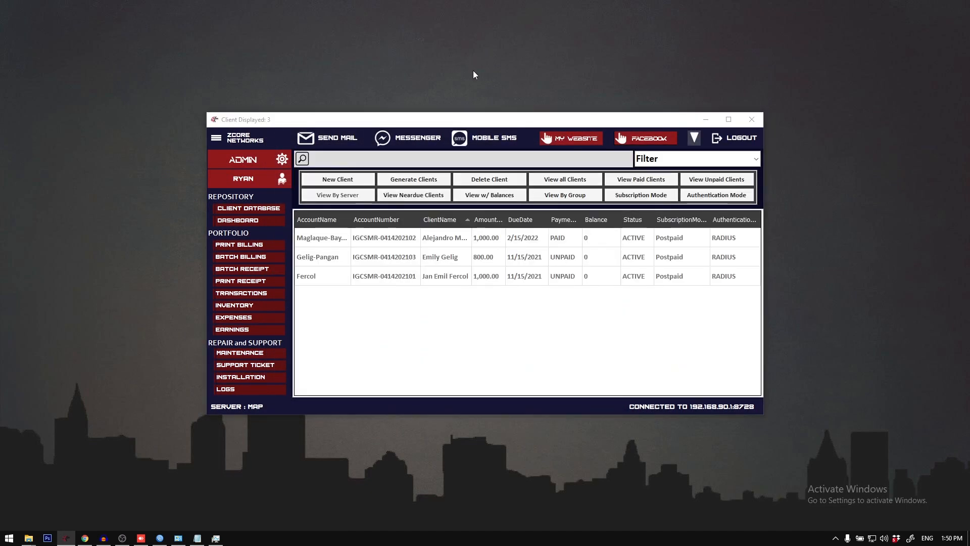
pyautogui.doubleClick(490, 120)
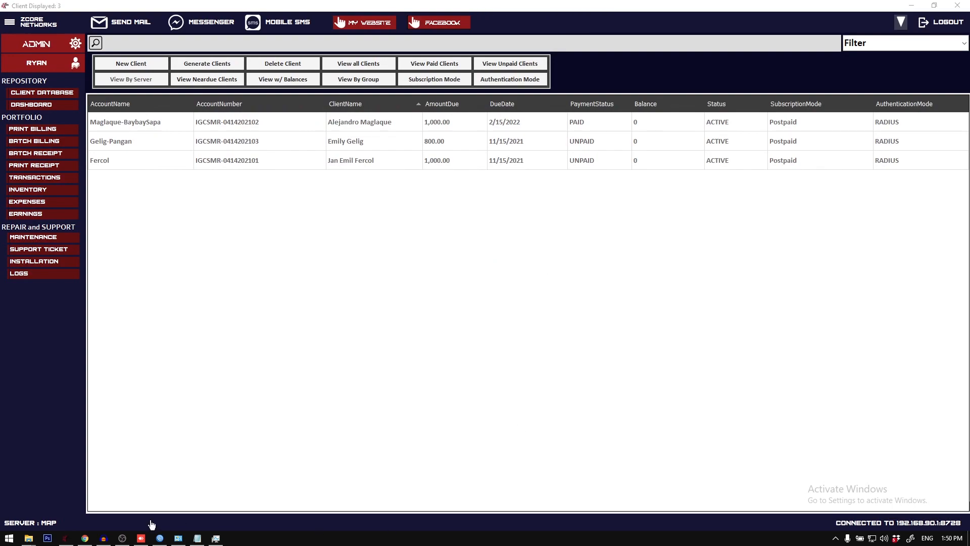
pyautogui.click(122, 538)
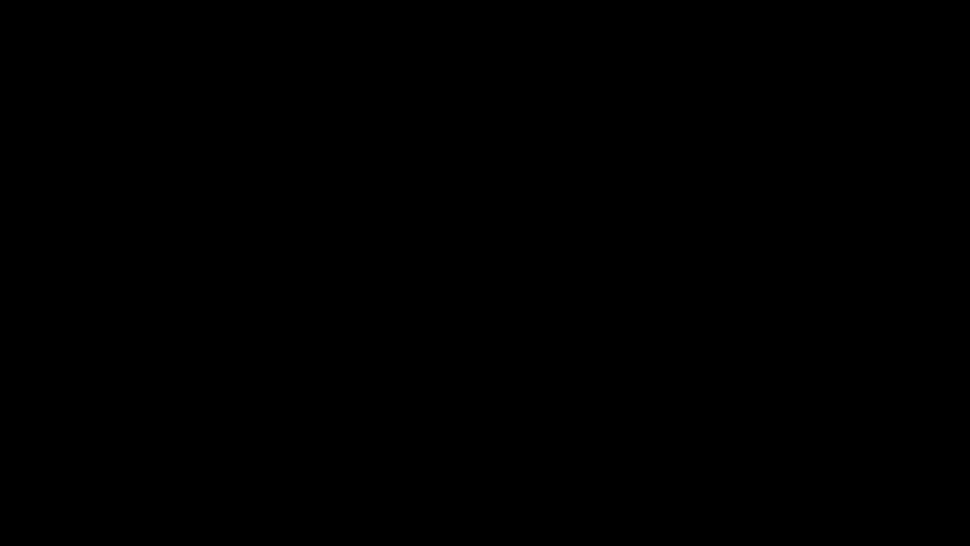